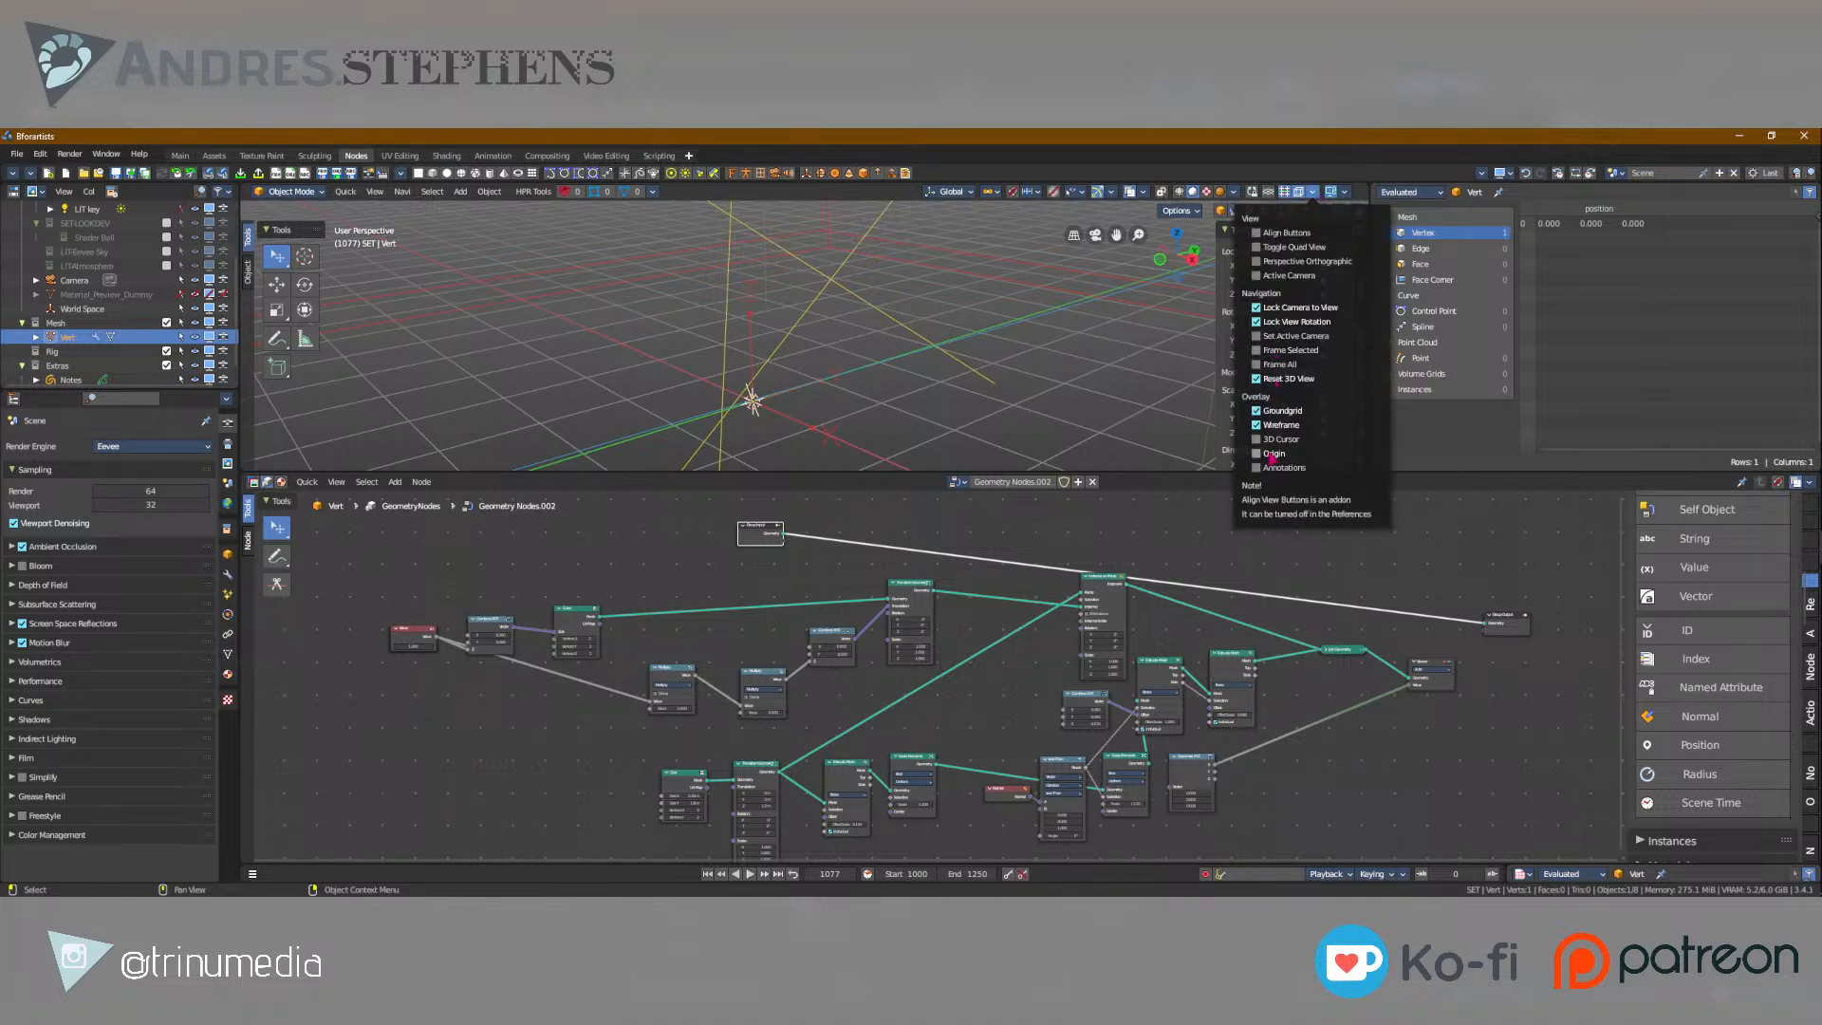
# Turn the Wireframe option of the view buttons off and back on.
pyautogui.click(1257, 426)
pyautogui.click(1257, 427)
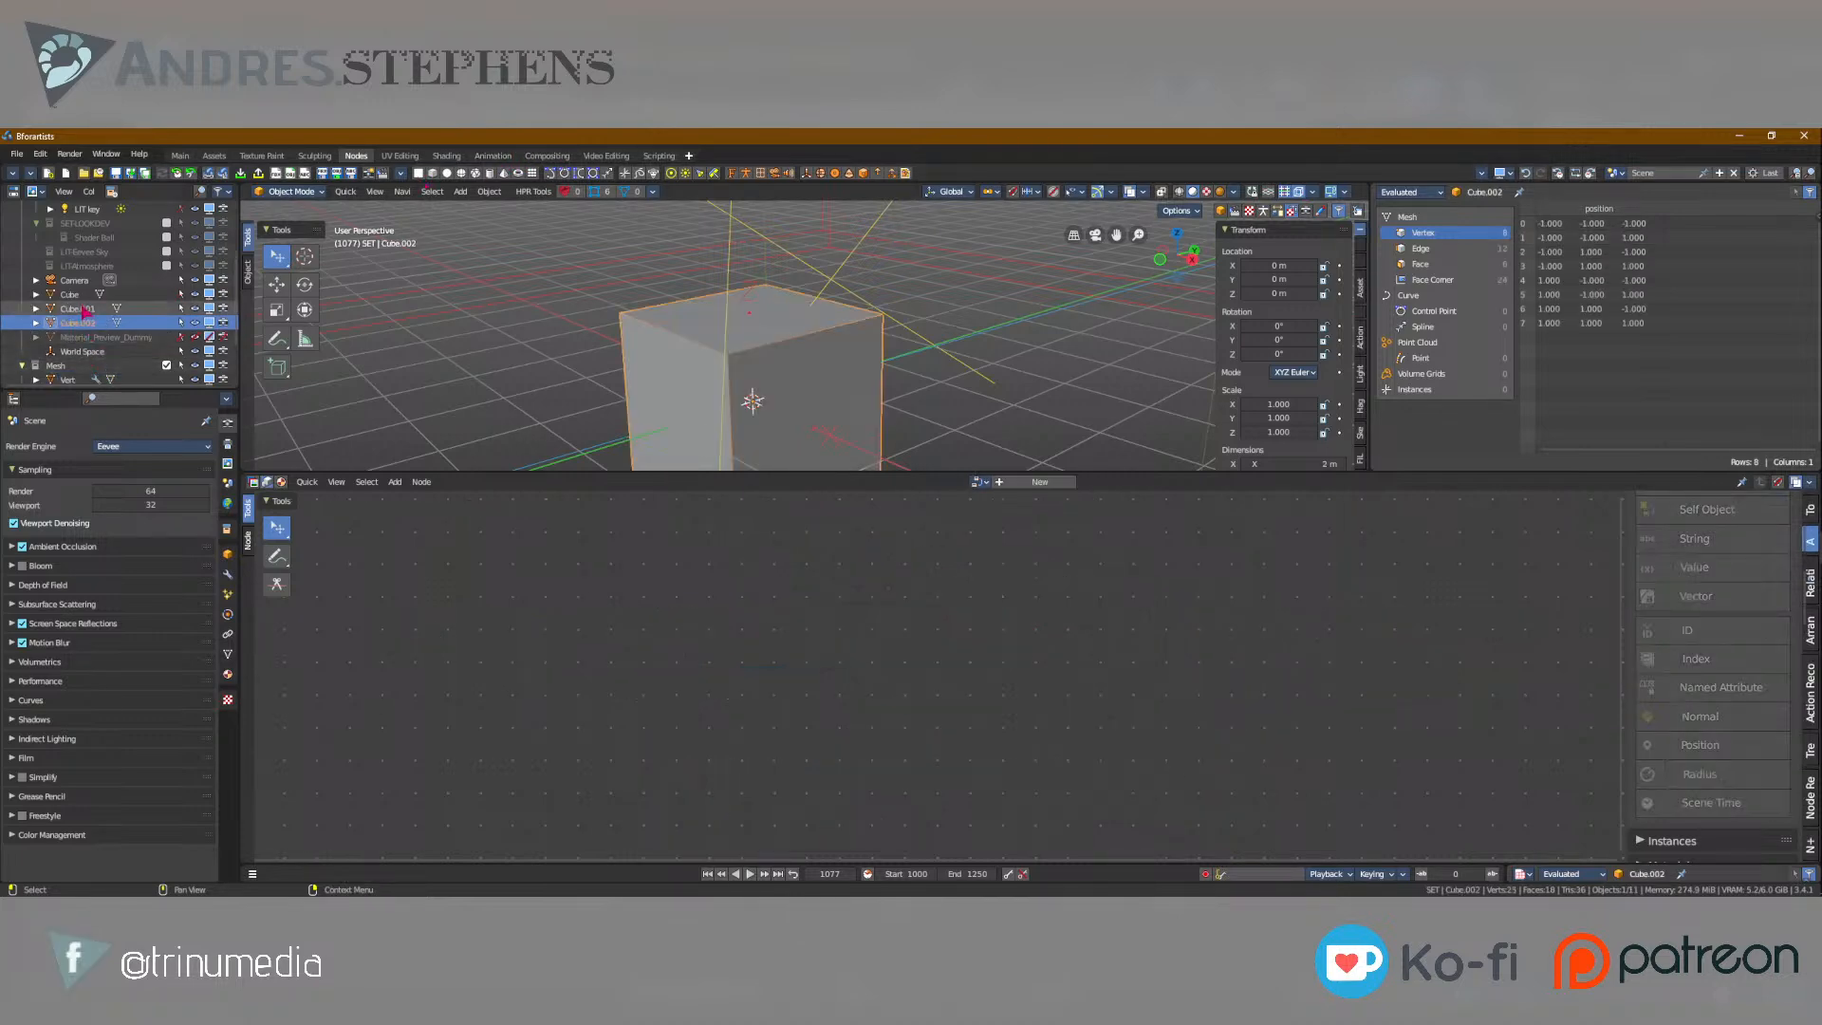
# Delete the three cubes from the scene.
pyautogui.click(74, 294)
pyautogui.keyDown('shift'); pyautogui.click(78, 322); pyautogui.keyUp('shift')
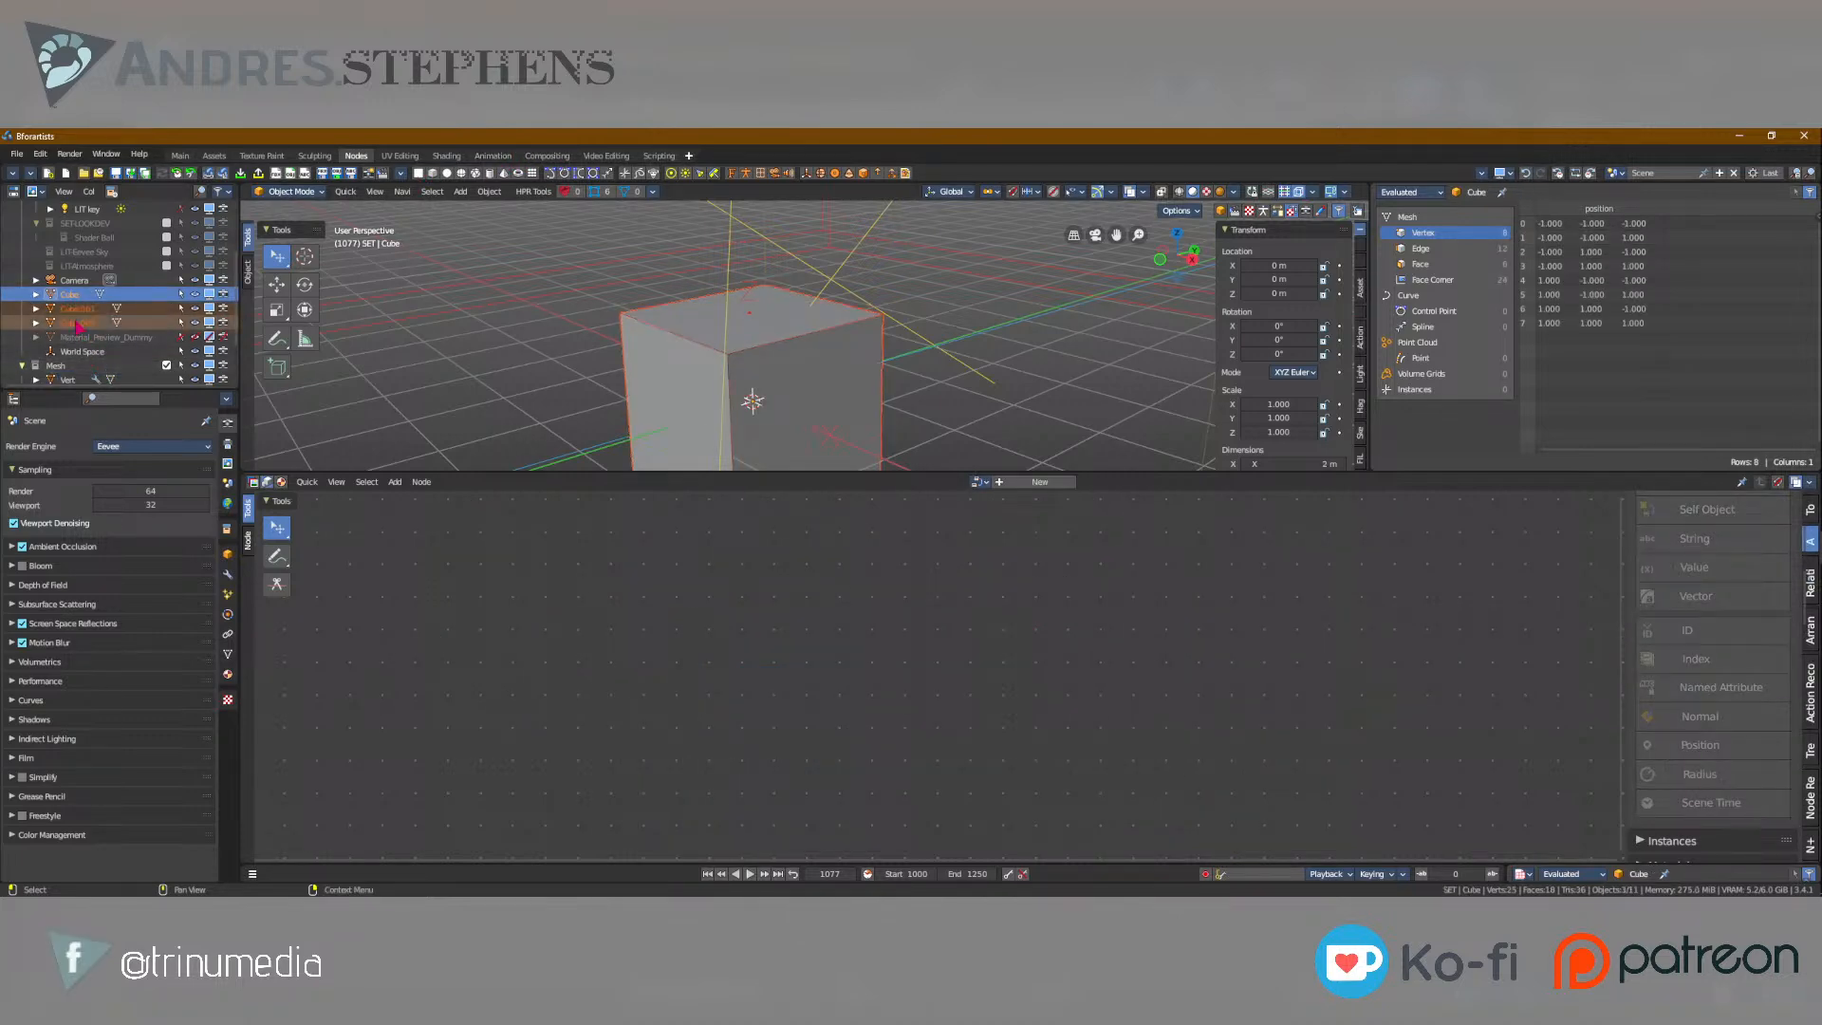
pyautogui.press('Delete')
pyautogui.click(403, 174)
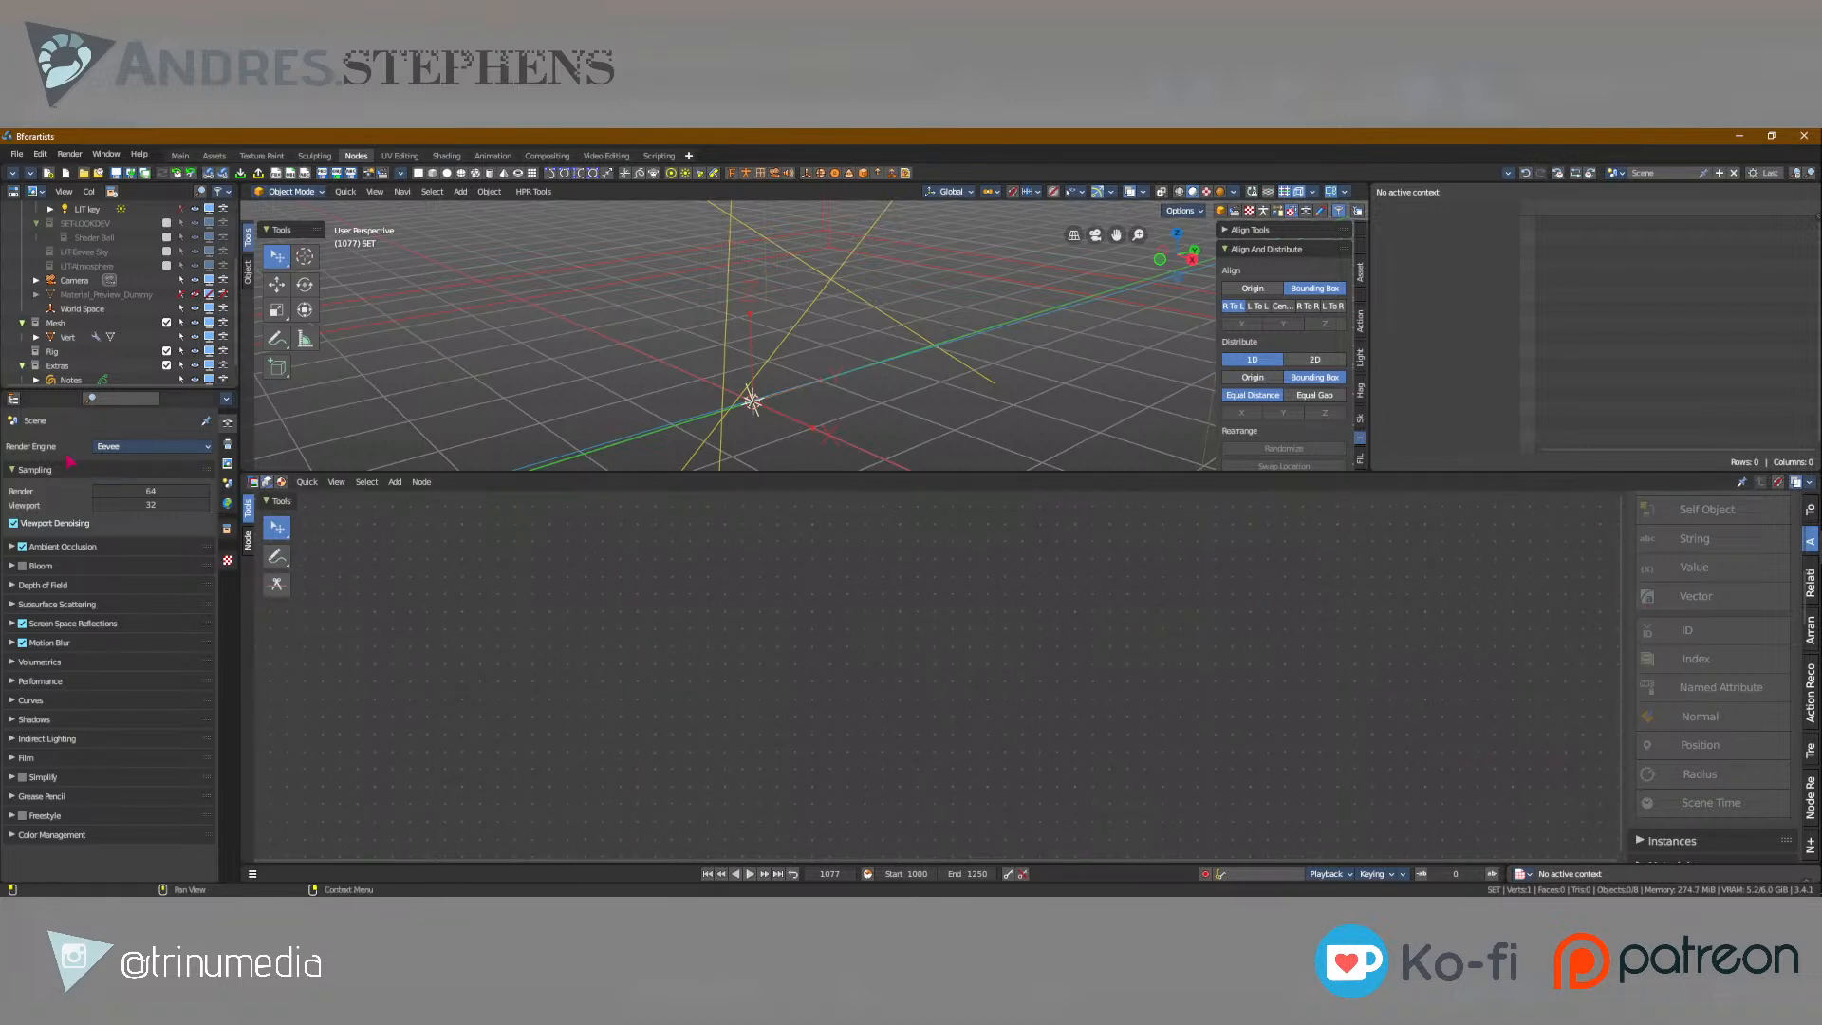
# Select the Vert object and switch the node editor to shader nodes and back to its geometry nodes.
pyautogui.click(67, 337)
pyautogui.click(267, 482)
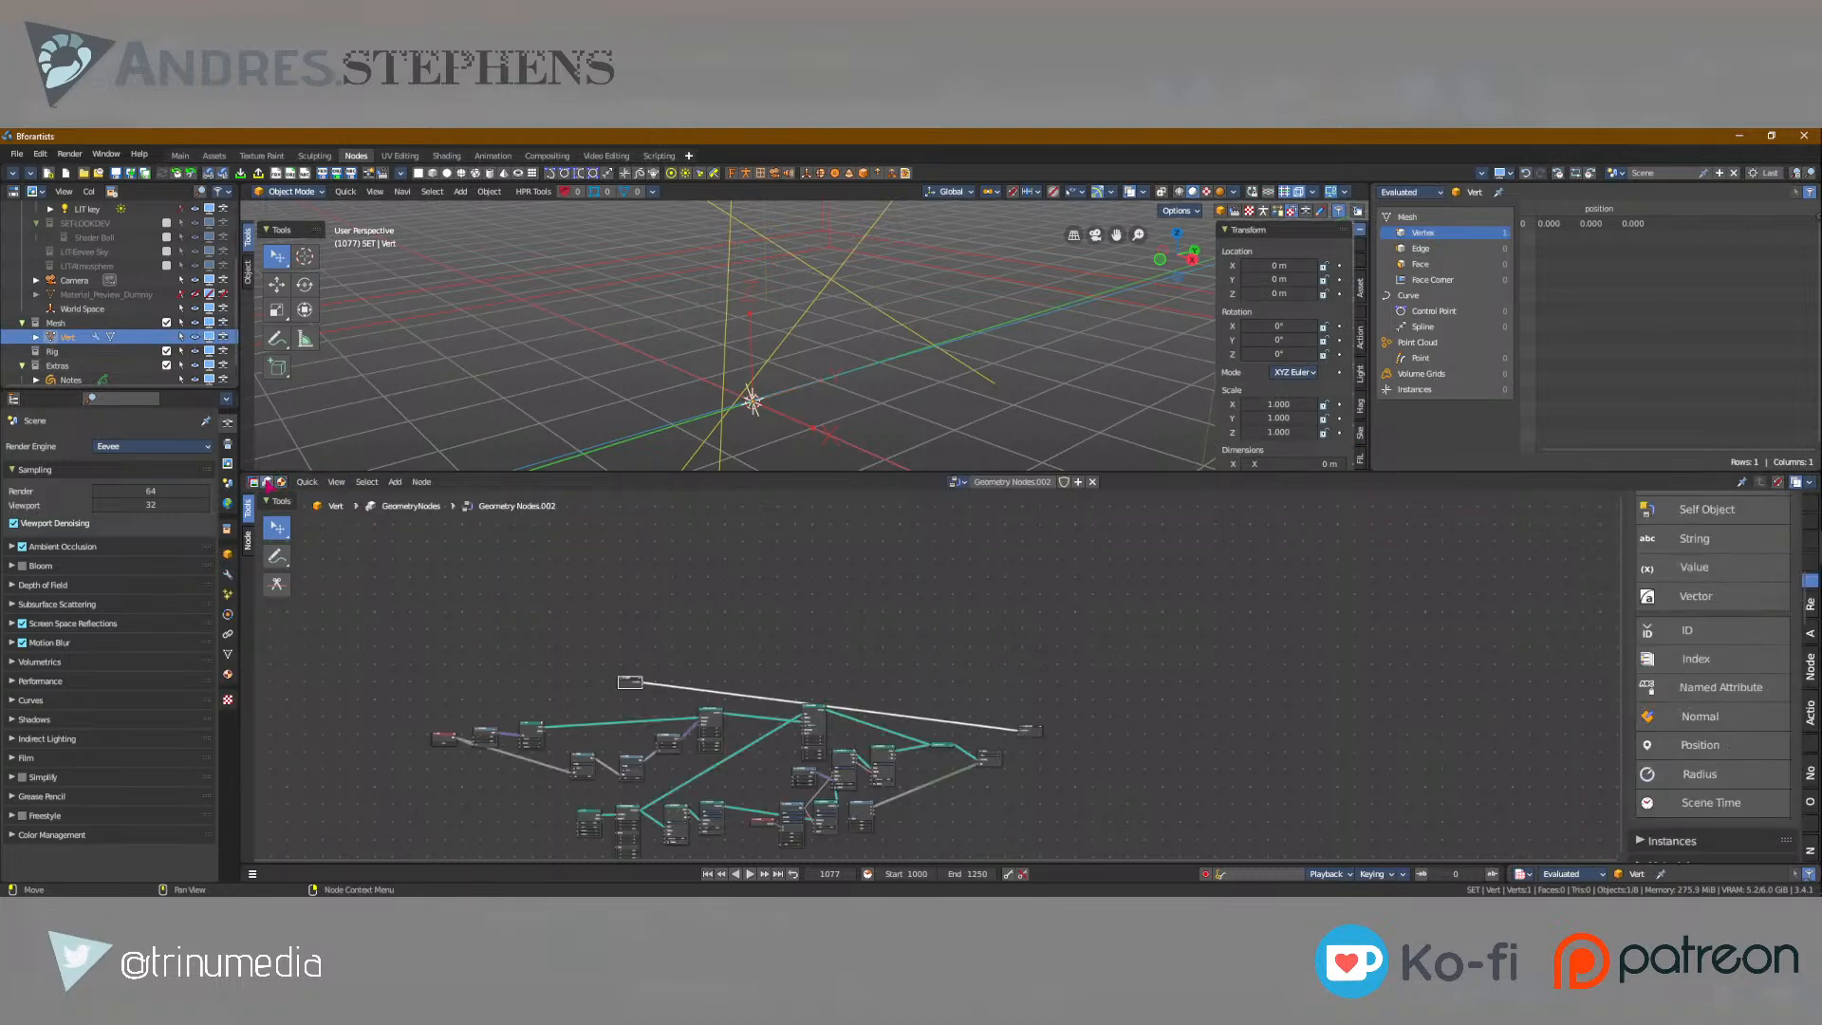
pyautogui.click(281, 482)
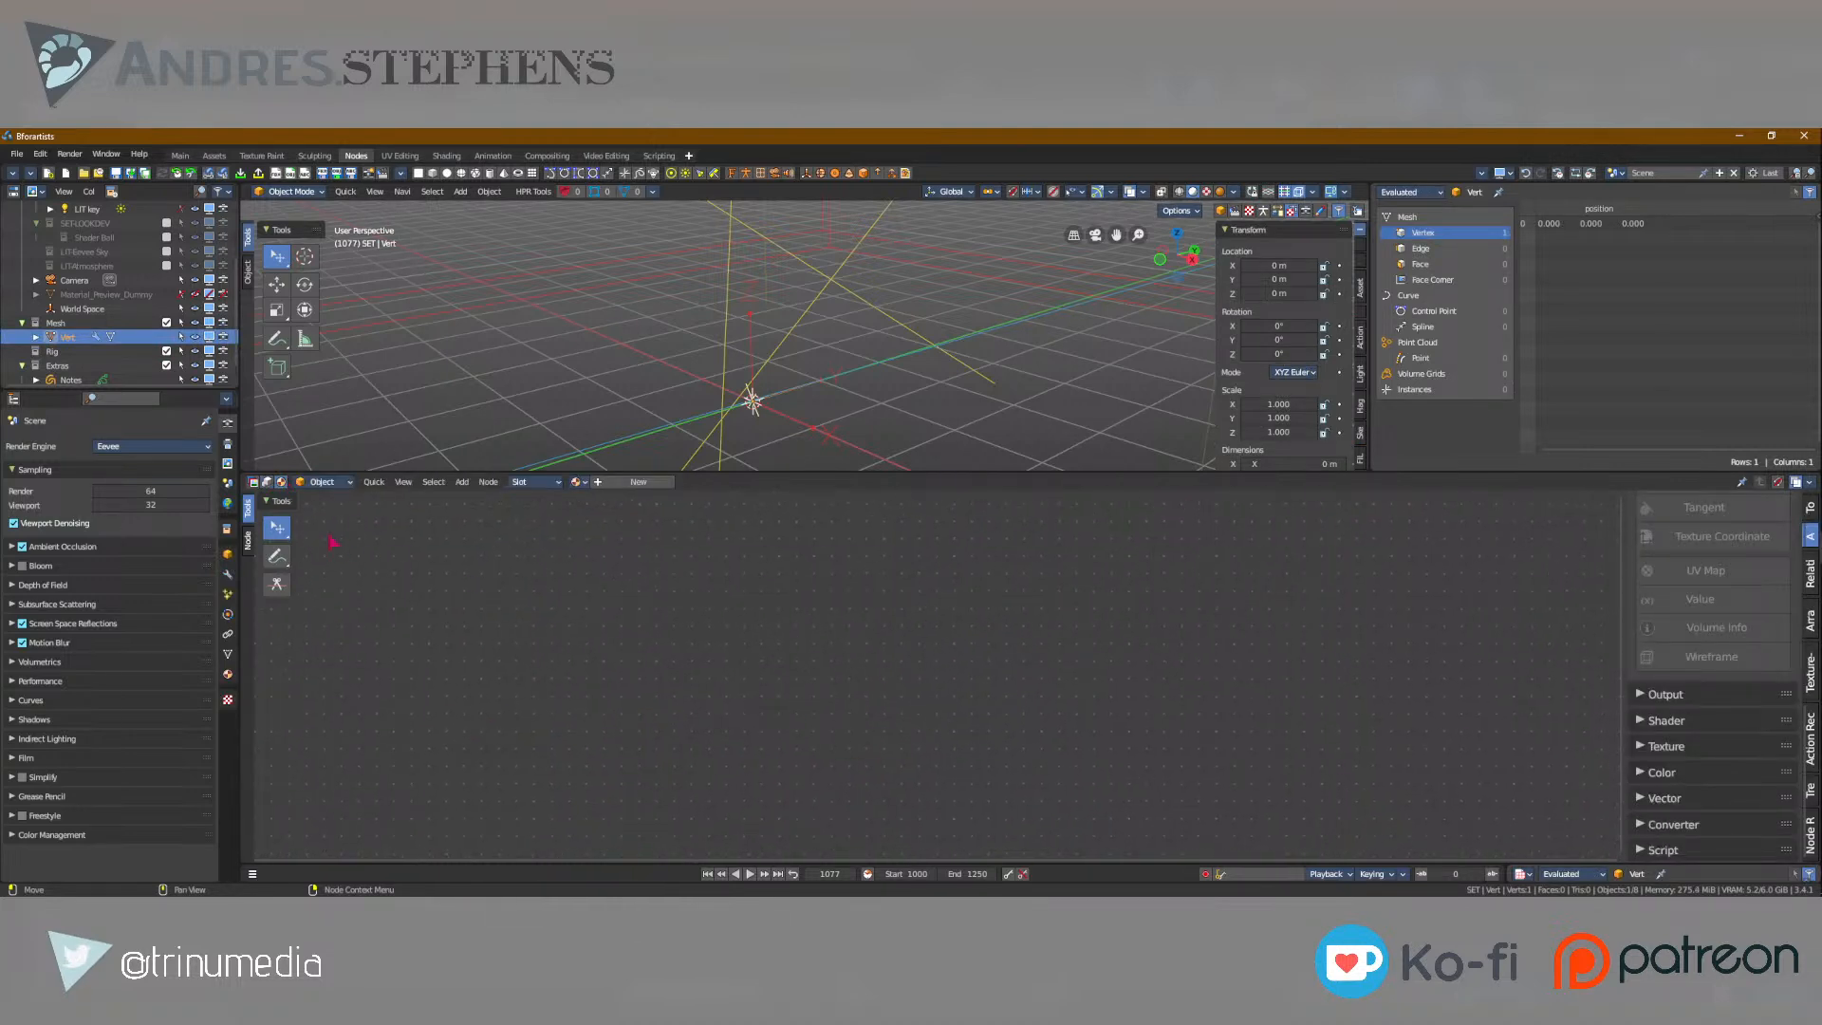
pyautogui.click(267, 482)
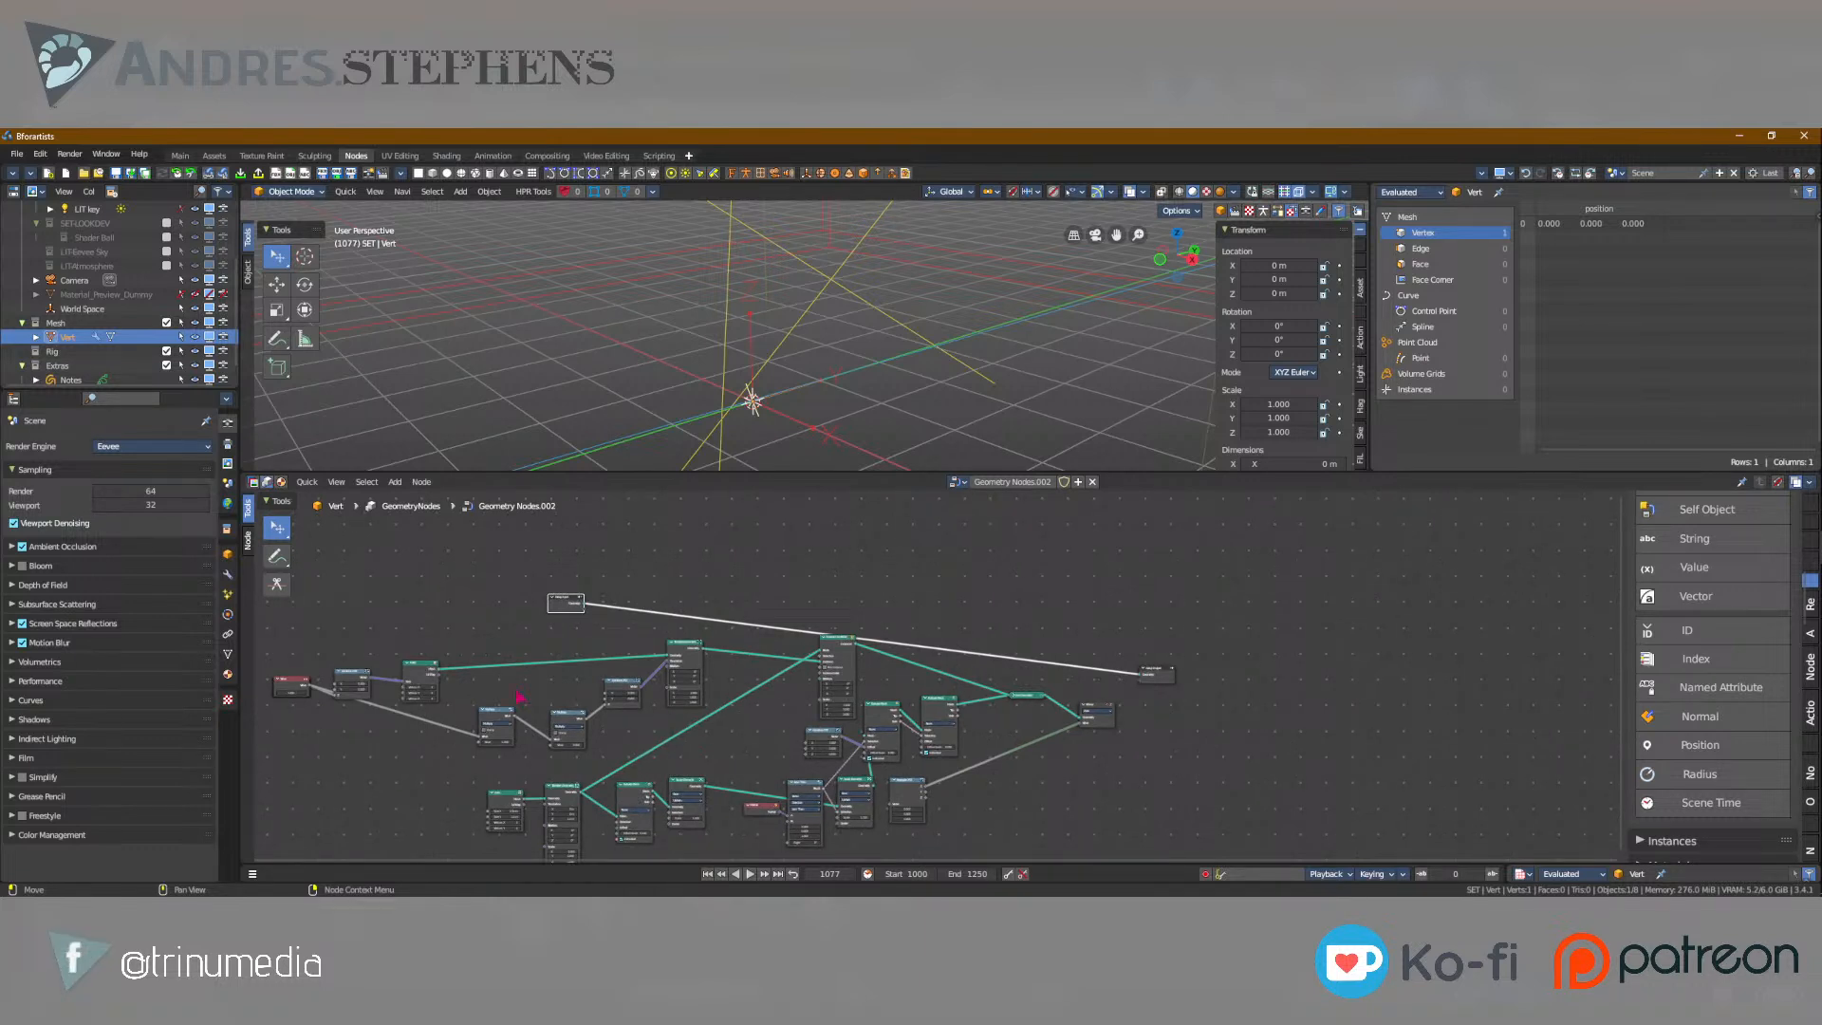
# View the Bforartists splash screen and close it.
pyautogui.click(139, 154)
pyautogui.click(178, 298)
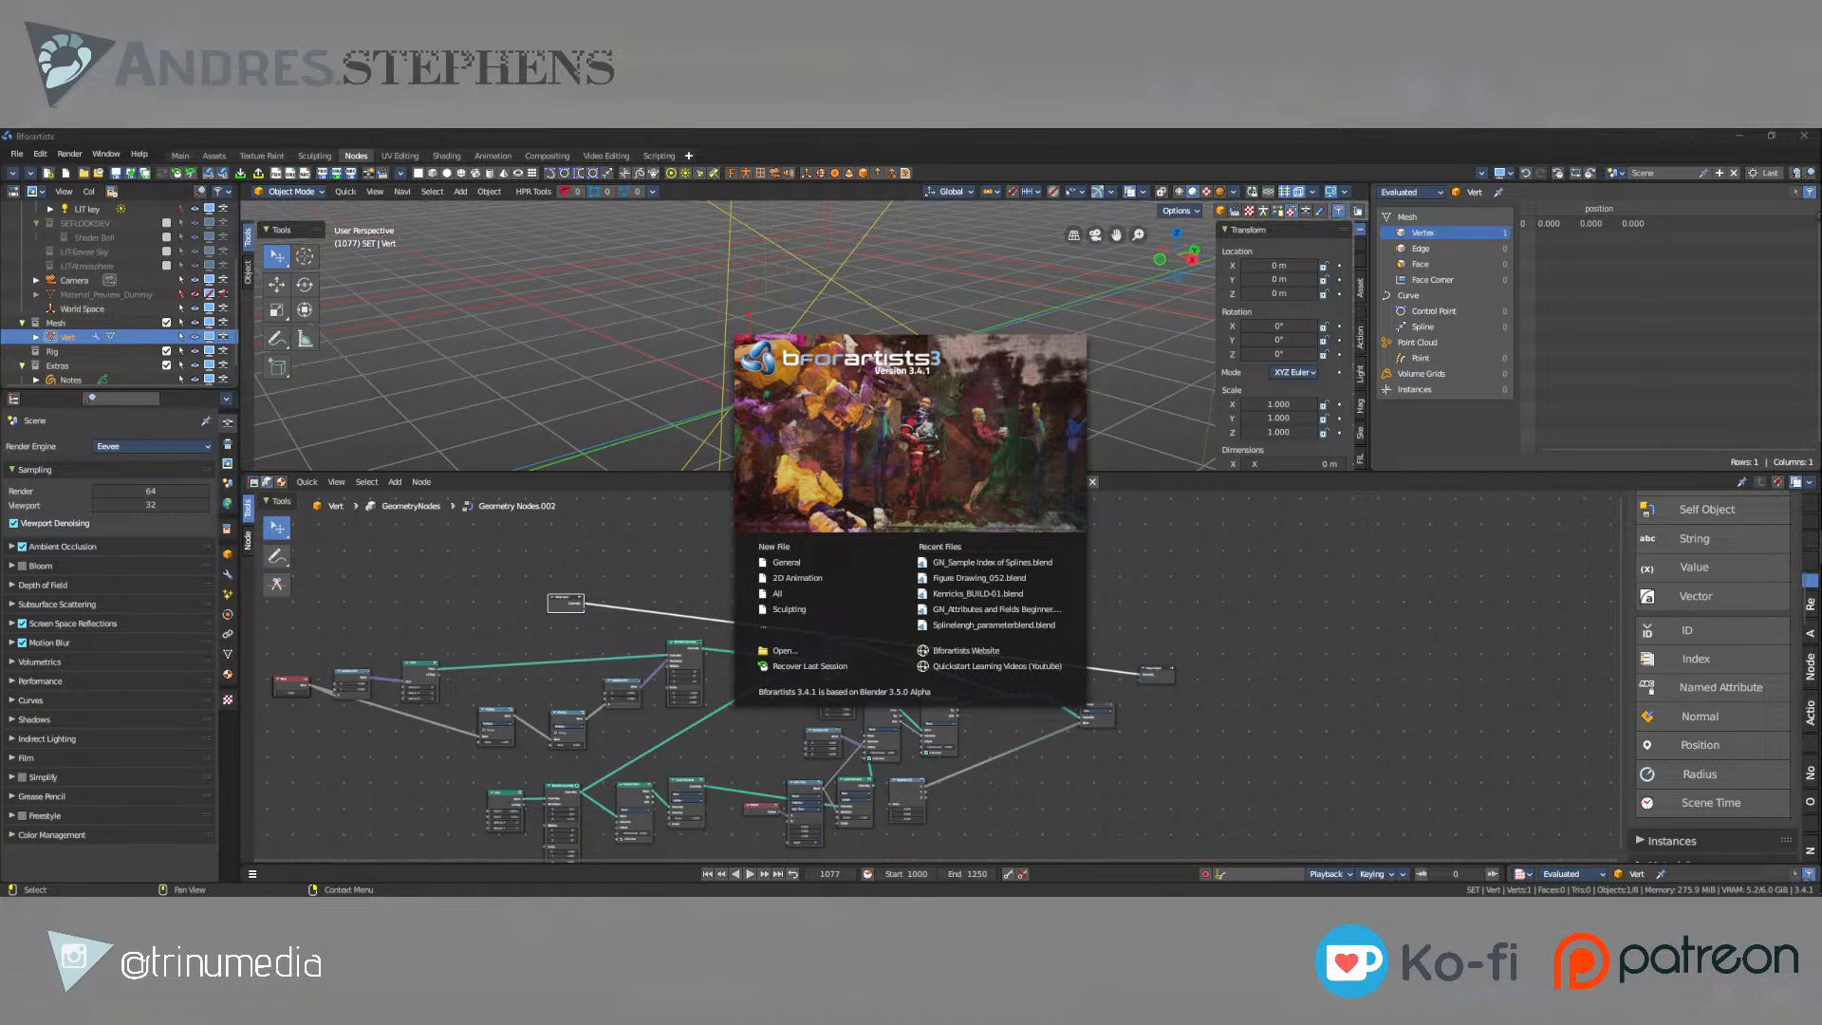
pyautogui.click(402, 237)
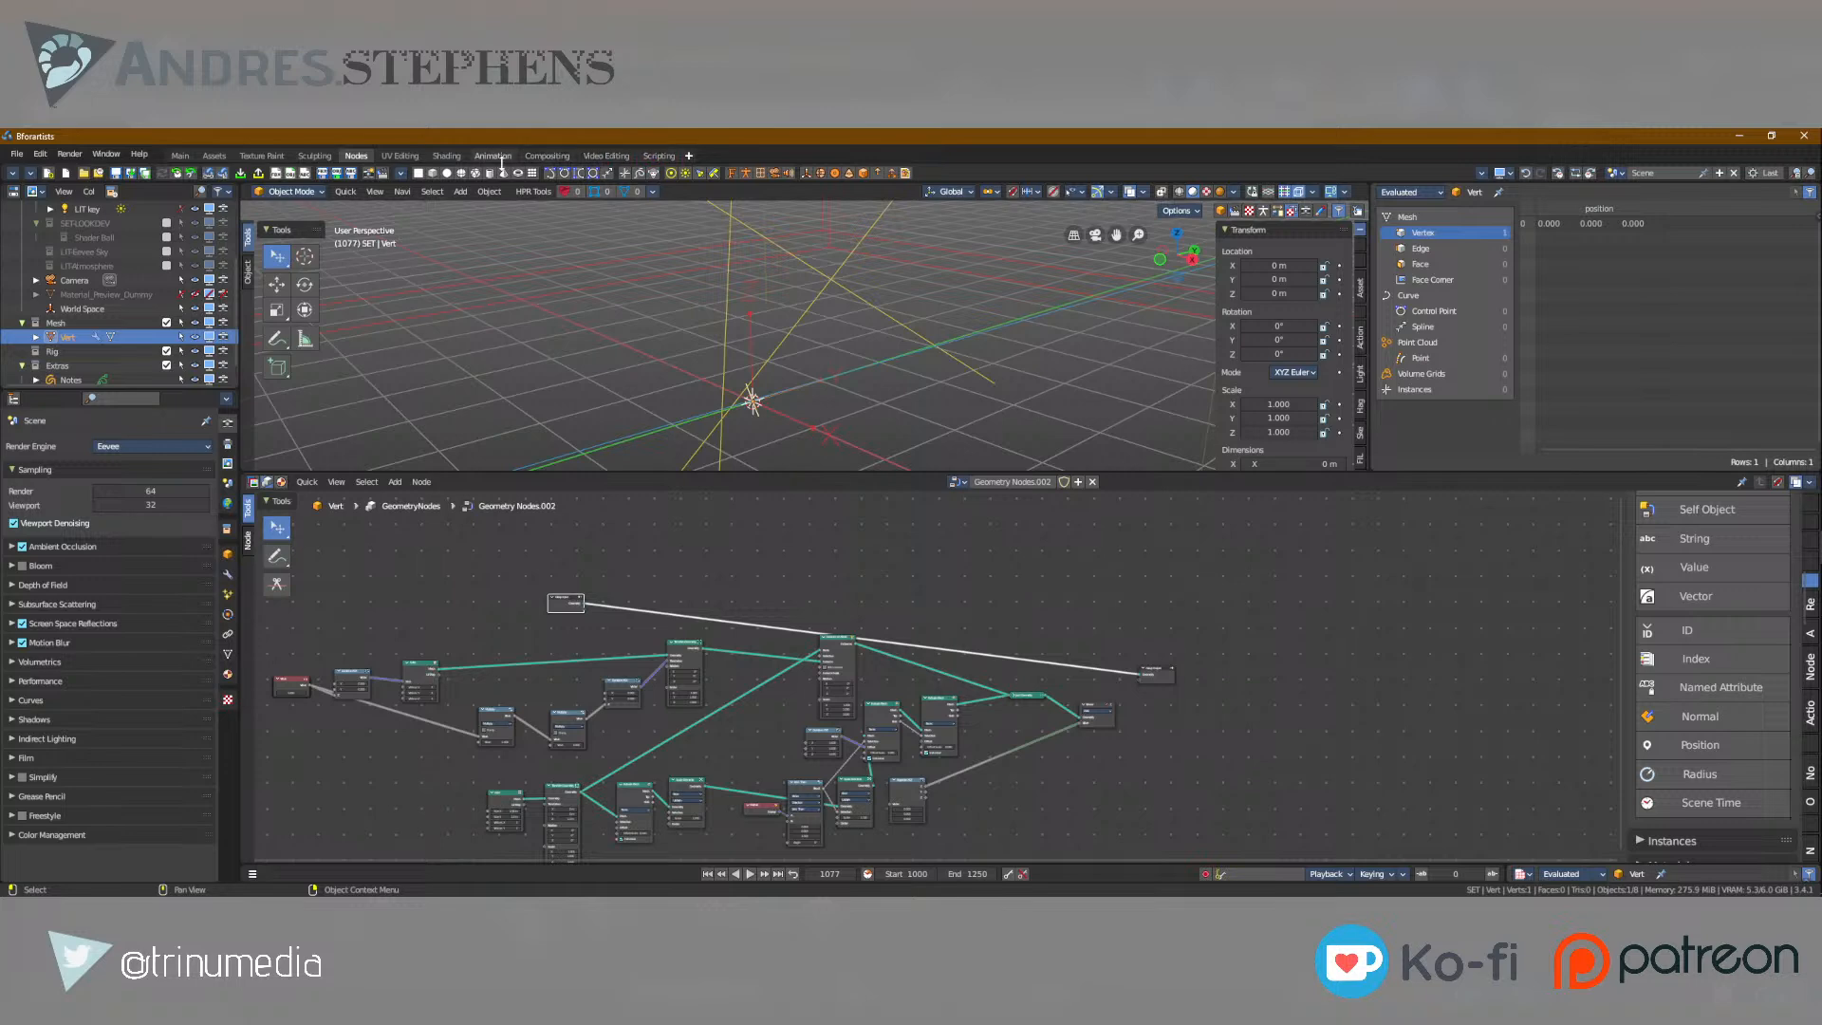
# Open the Assets workspace and browse the lighting and material assets of the Default Library.
pyautogui.click(220, 157)
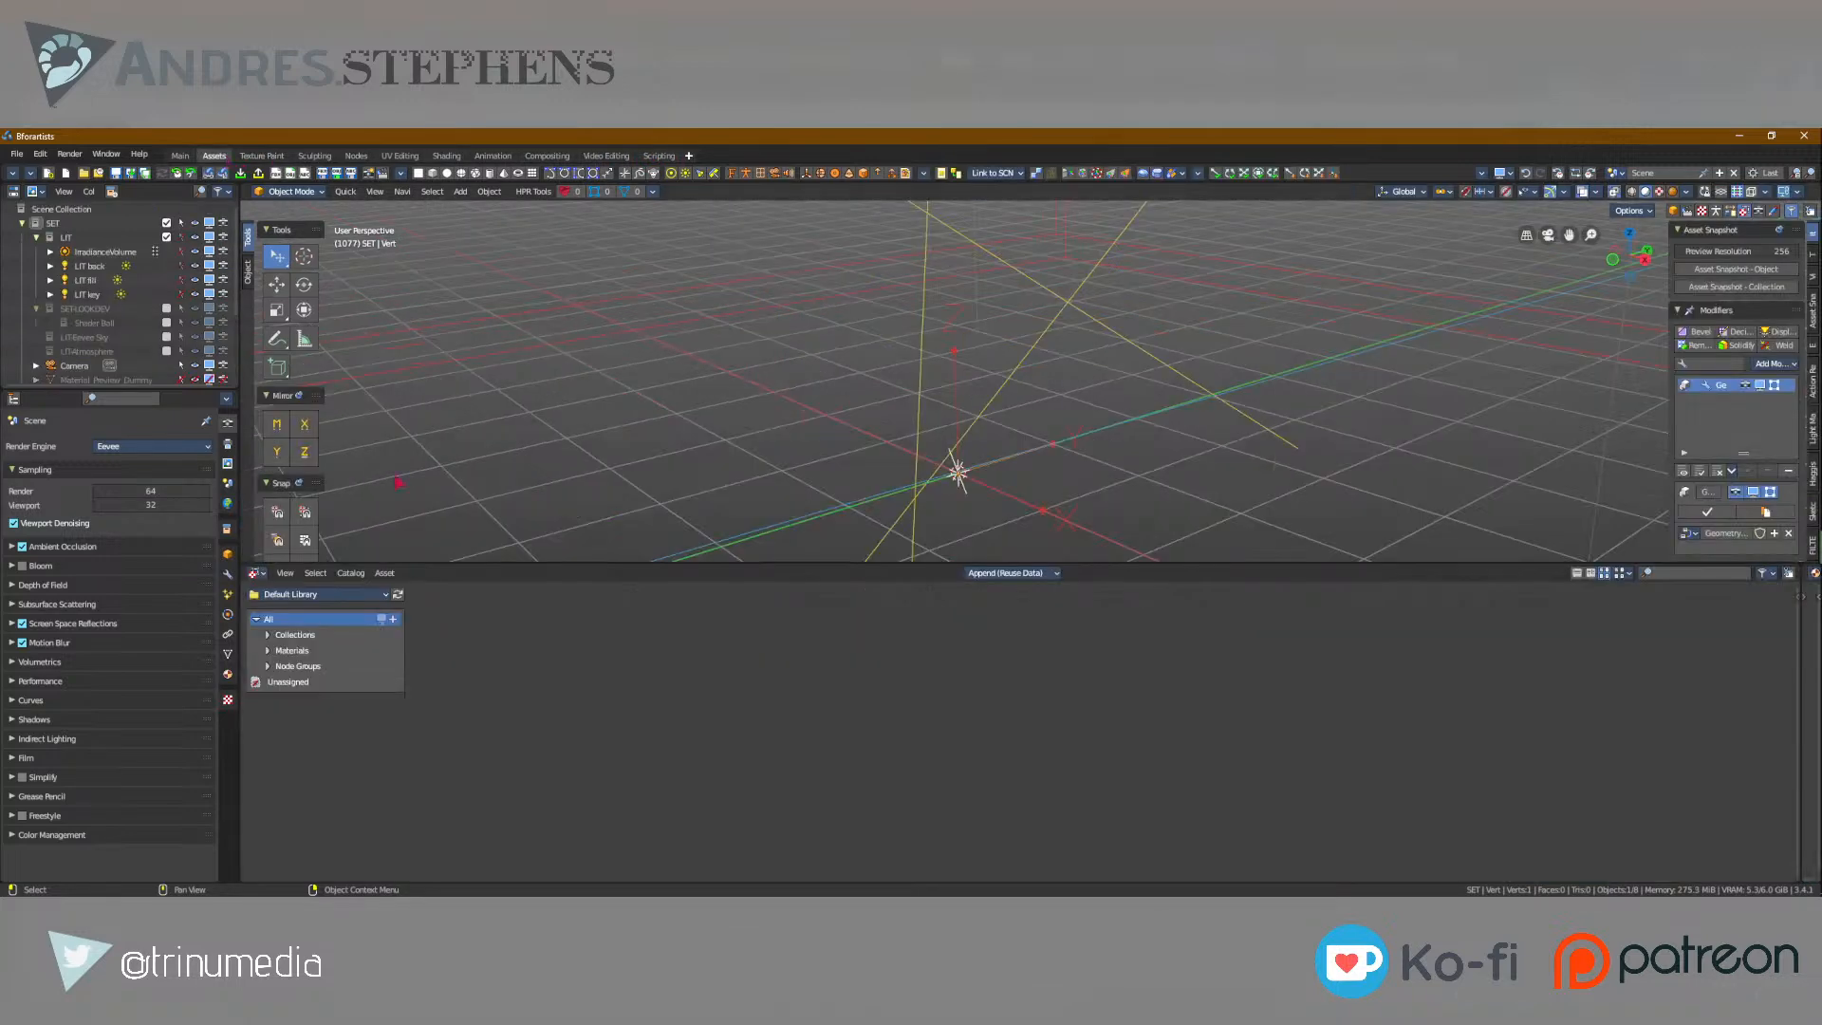
pyautogui.click(350, 573)
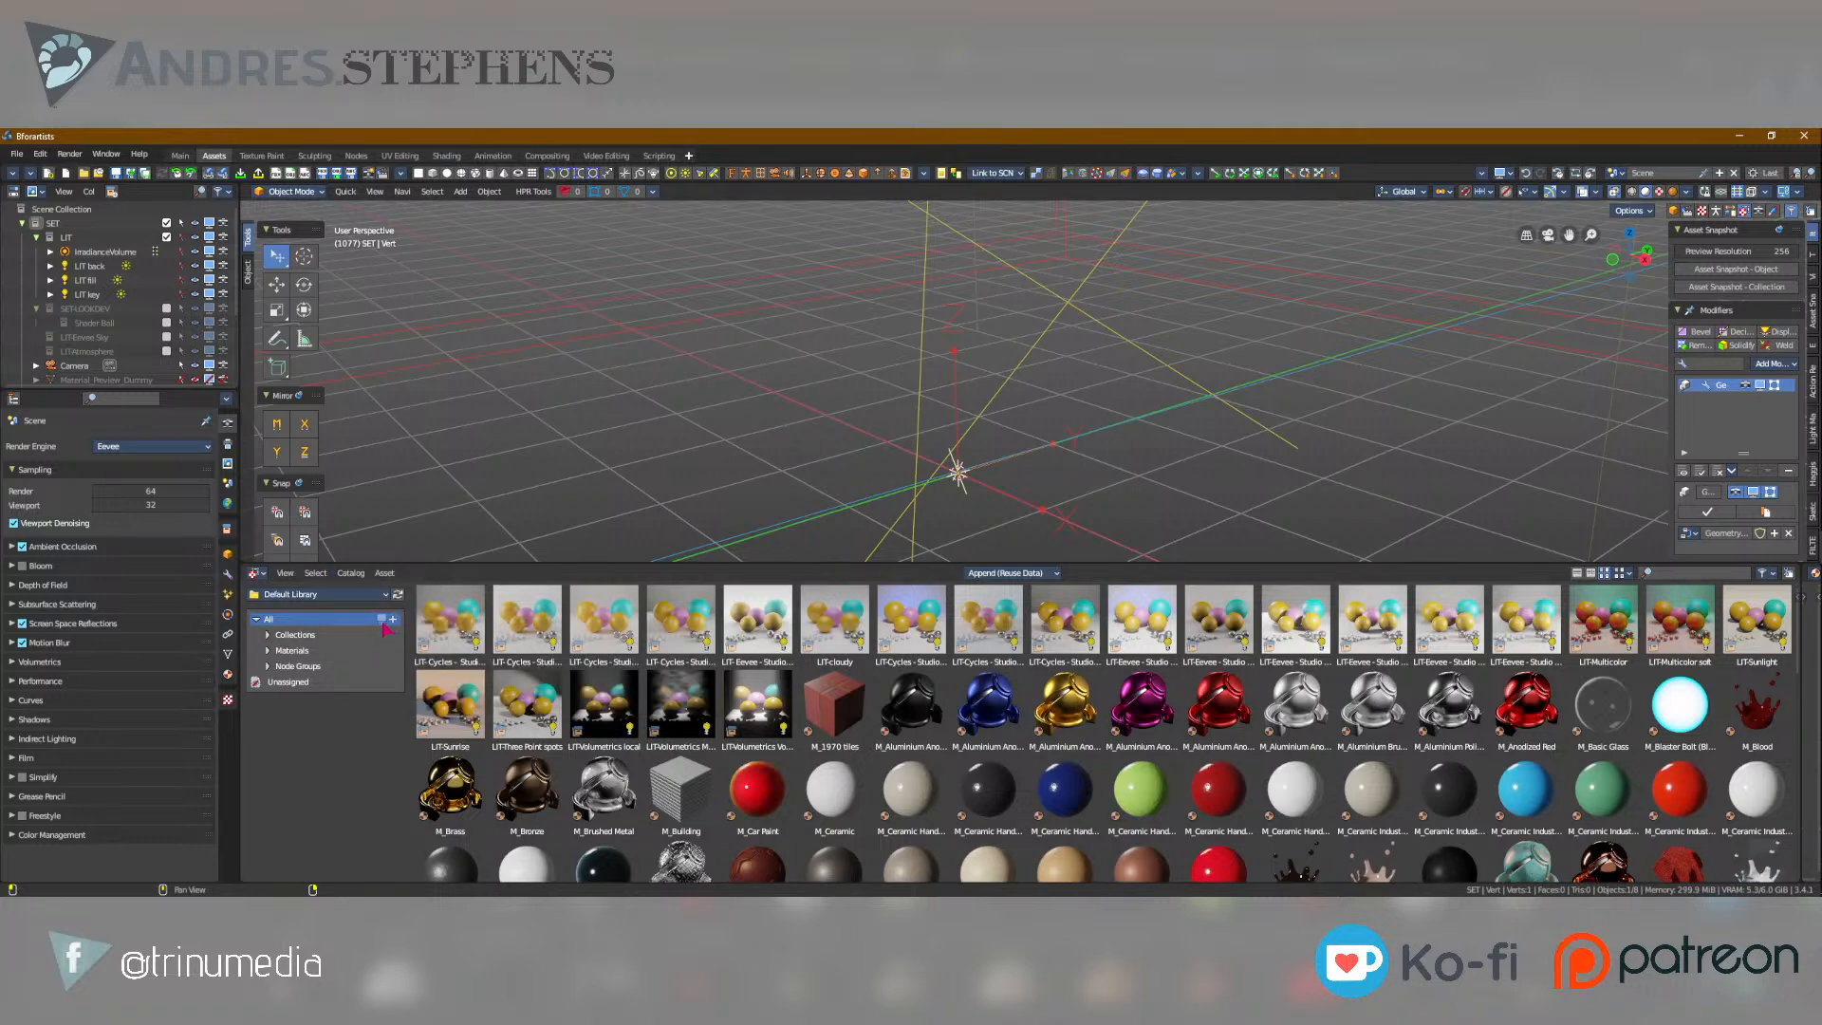
pyautogui.click(349, 573)
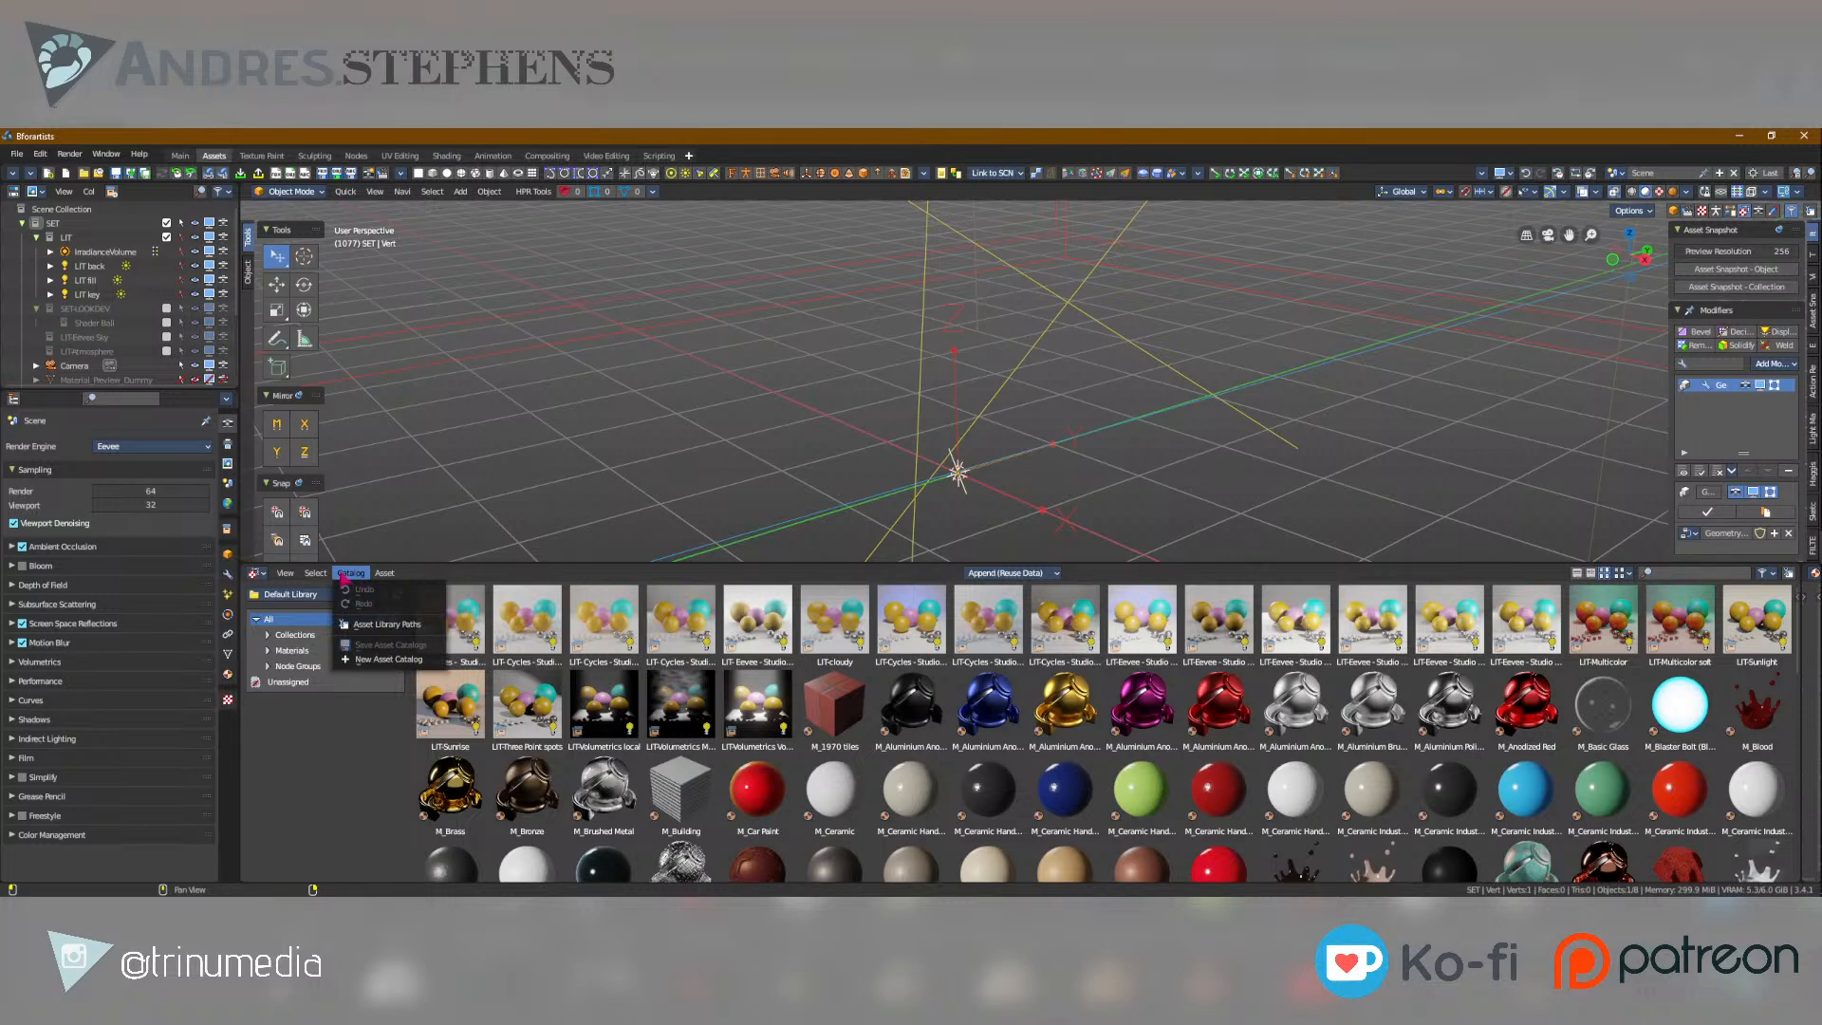
pyautogui.scroll(-10, 978, 710)
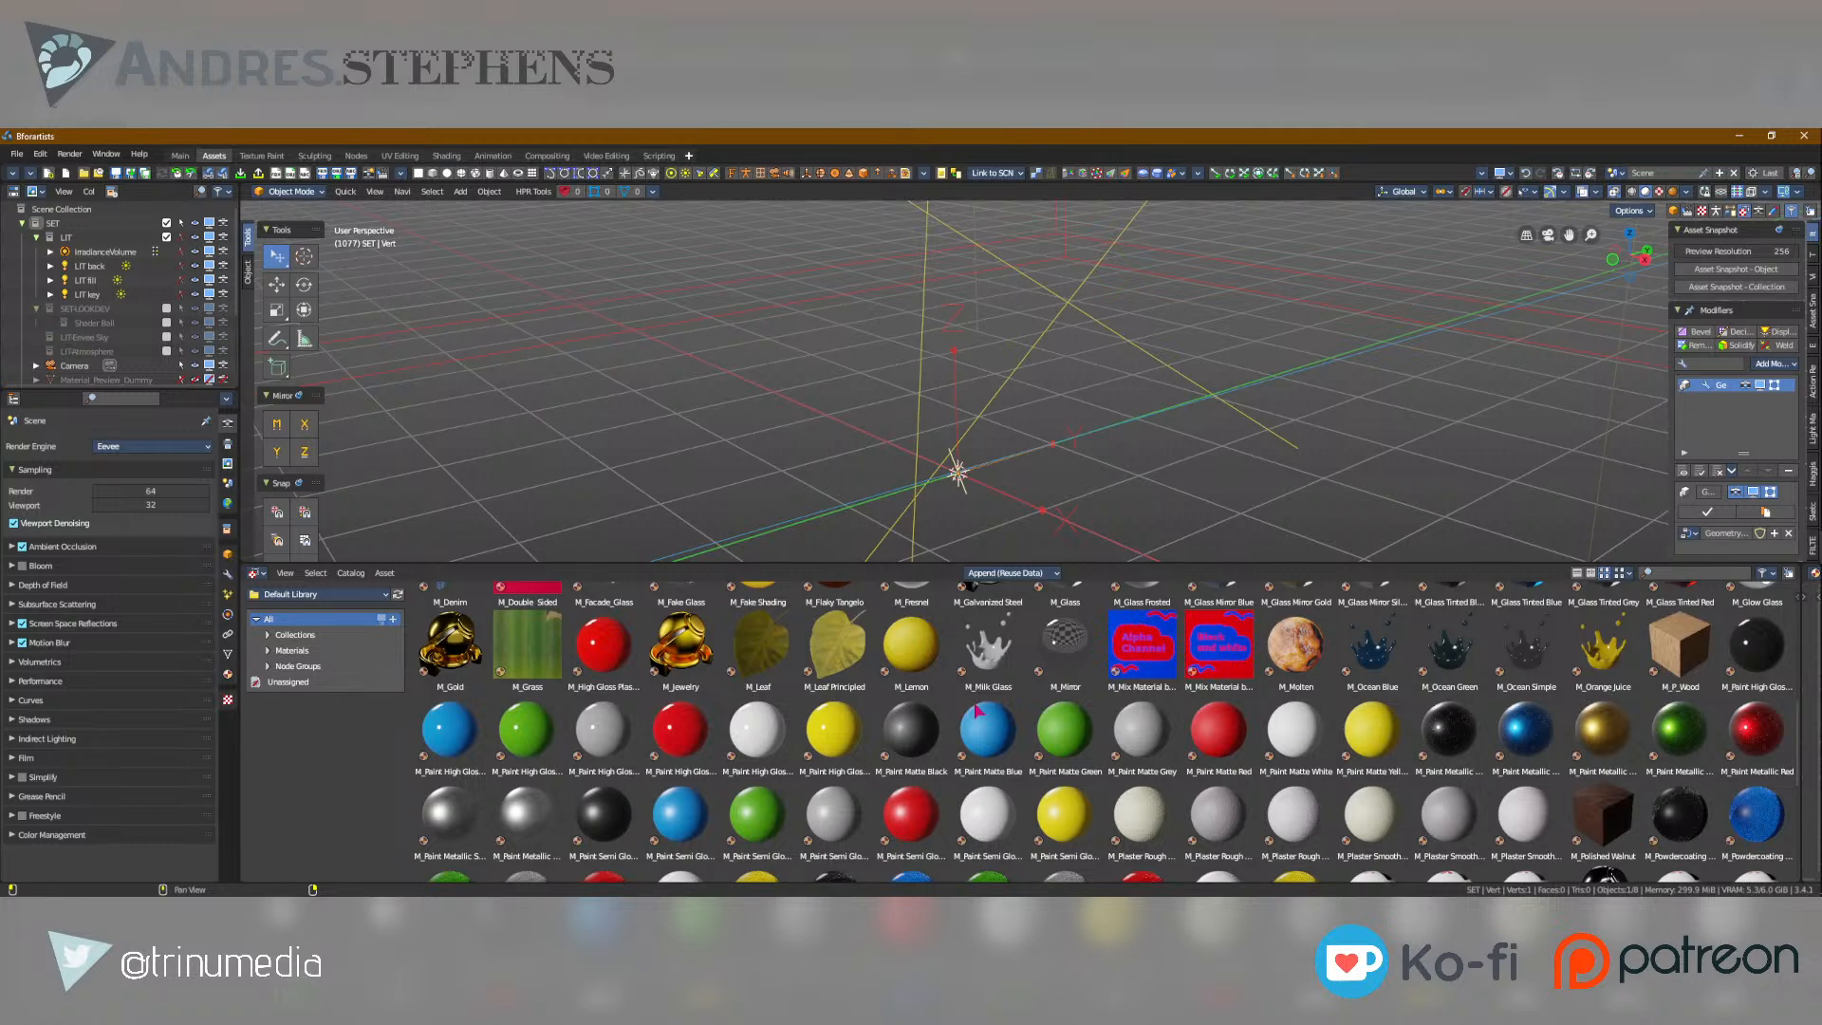
pyautogui.scroll(-3, 978, 712)
pyautogui.scroll(-1, 665, 737)
pyautogui.scroll(7, 669, 743)
pyautogui.scroll(7, 667, 740)
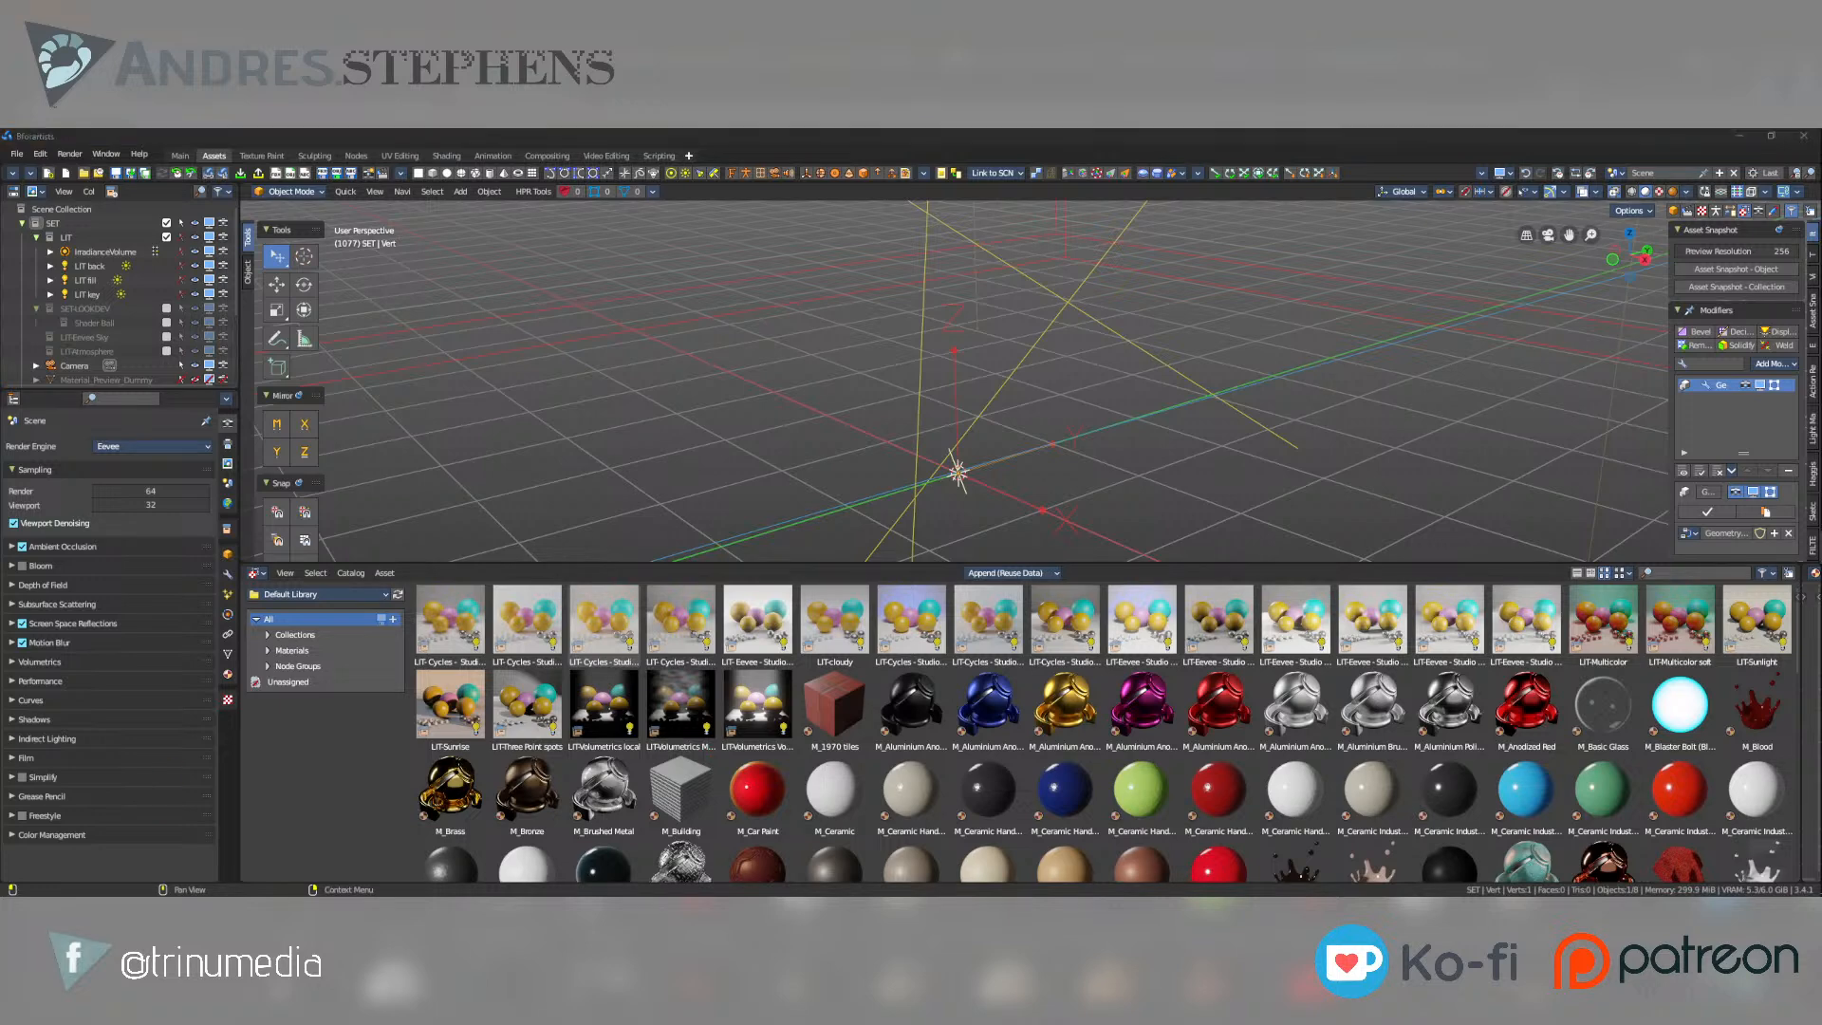
# Add a new camera at the world origin and inspect it from several angles.
pyautogui.click(761, 176)
pyautogui.moveTo(1127, 475); pyautogui.dragTo(964, 439, button='middle')
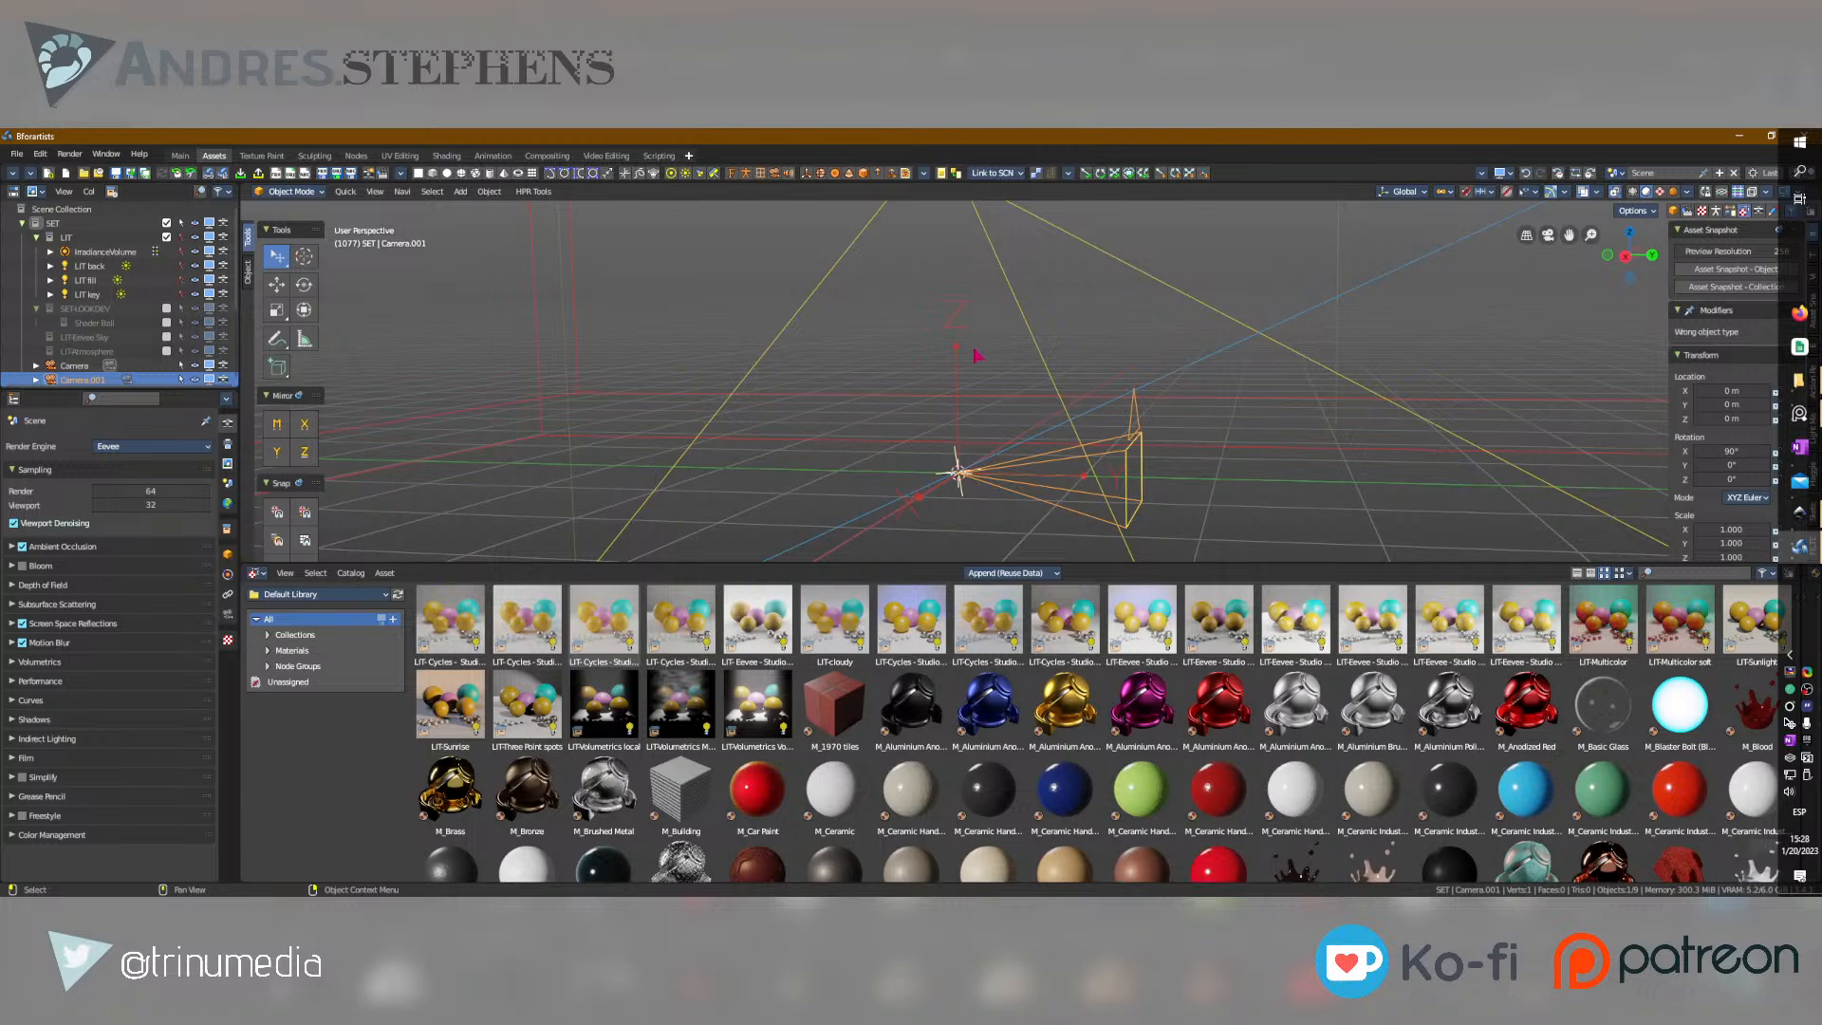
pyautogui.moveTo(949, 470)
pyautogui.mouseDown(button='middle')
pyautogui.moveTo(962, 504)
pyautogui.moveTo(935, 494)
pyautogui.mouseUp(button='middle')
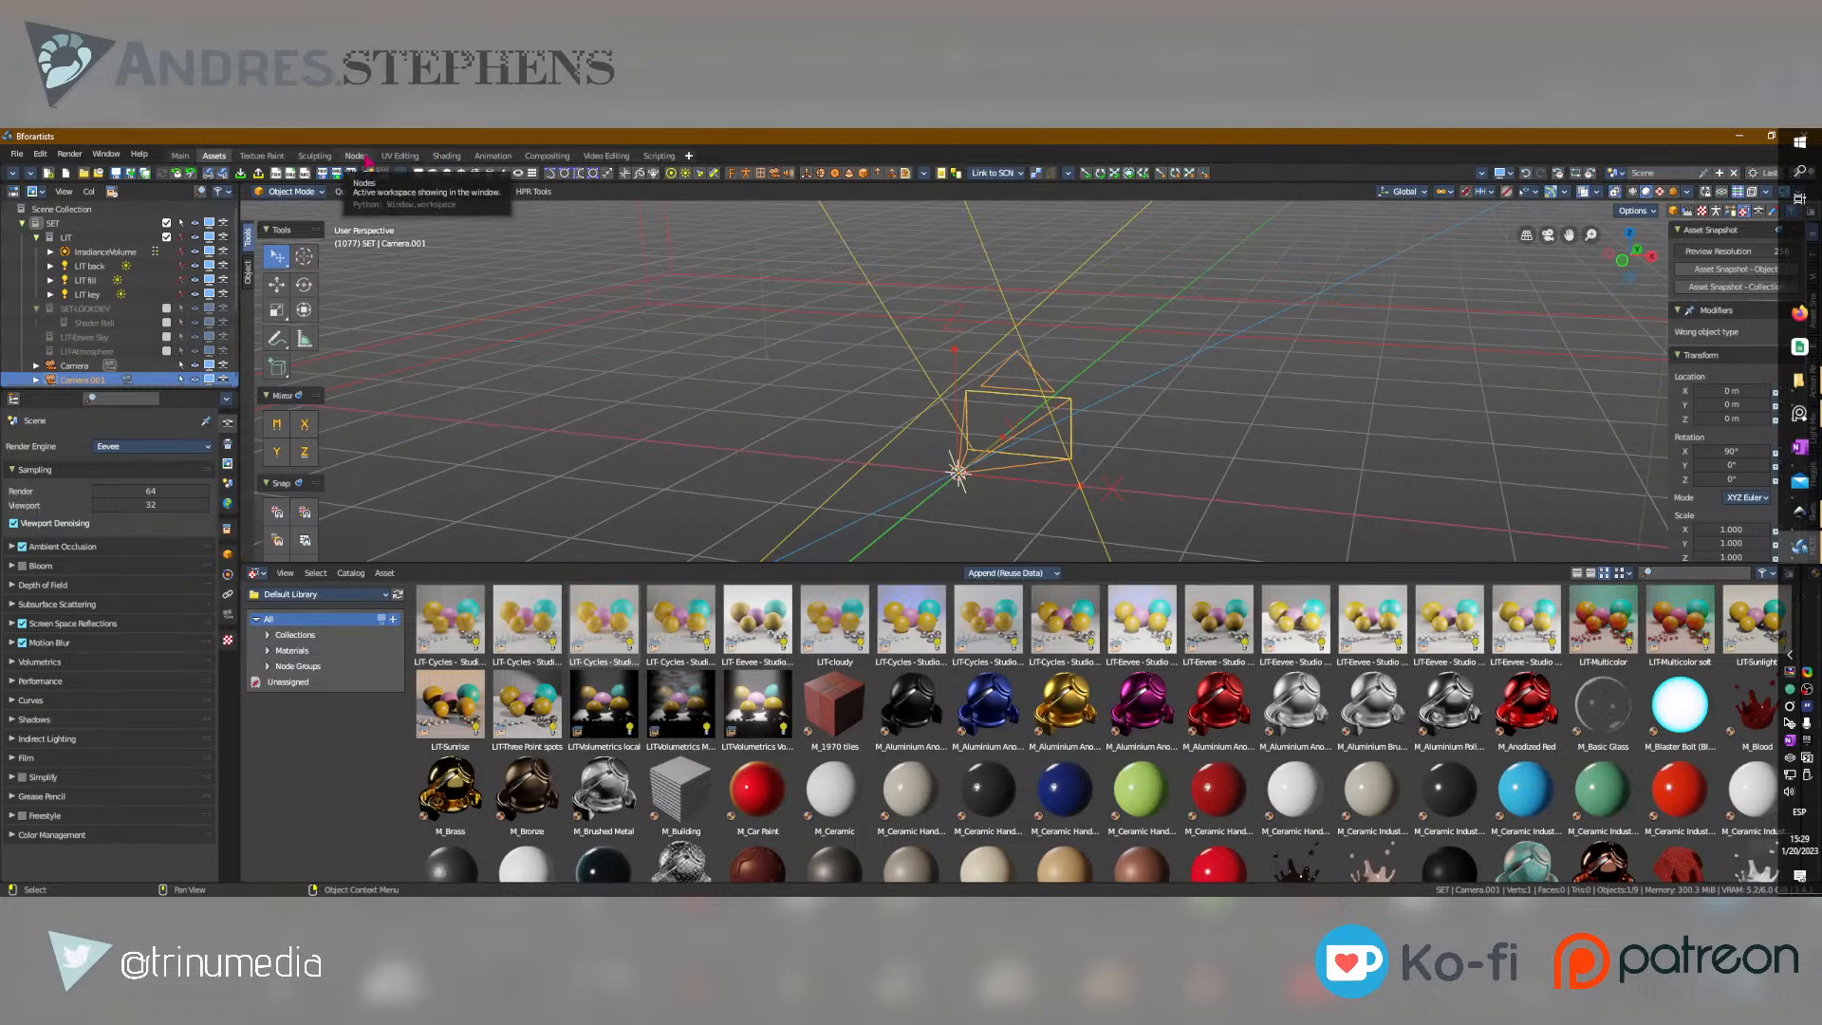
# Switch to the Nodes workspace and look over its node categories and the new camera in the viewport.
pyautogui.click(357, 156)
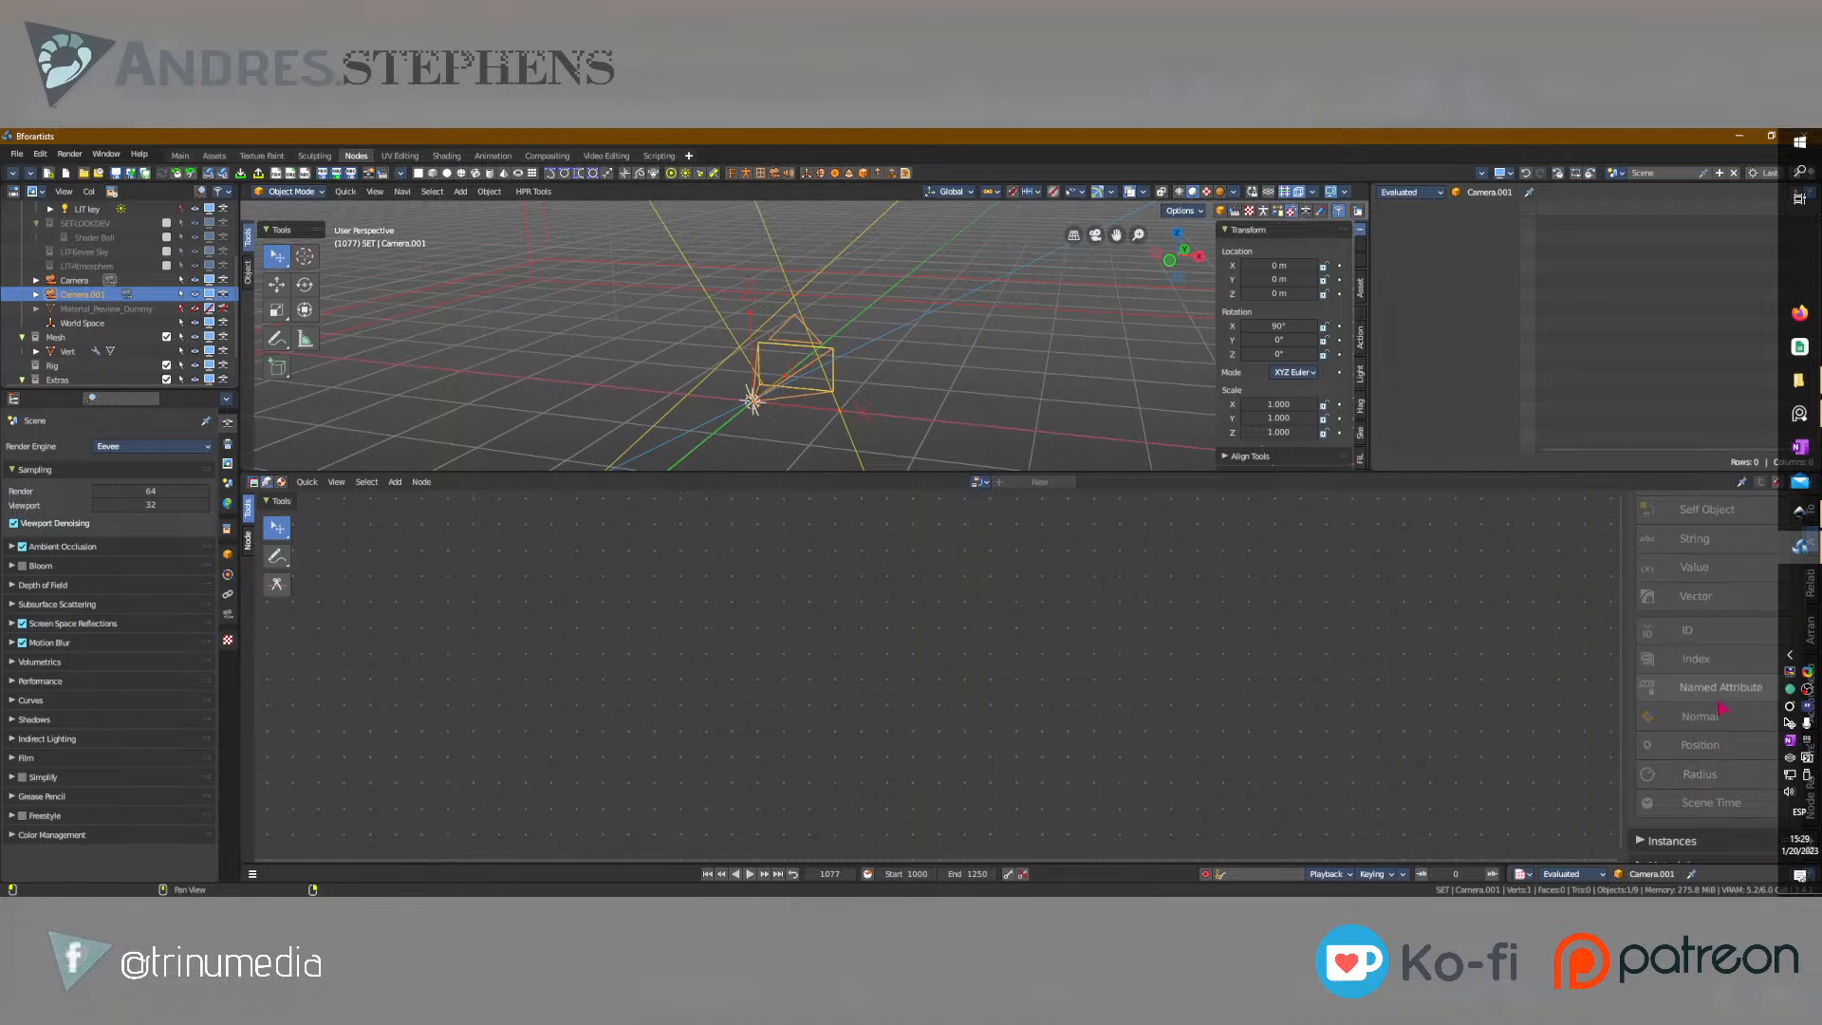
pyautogui.scroll(10, 1720, 708)
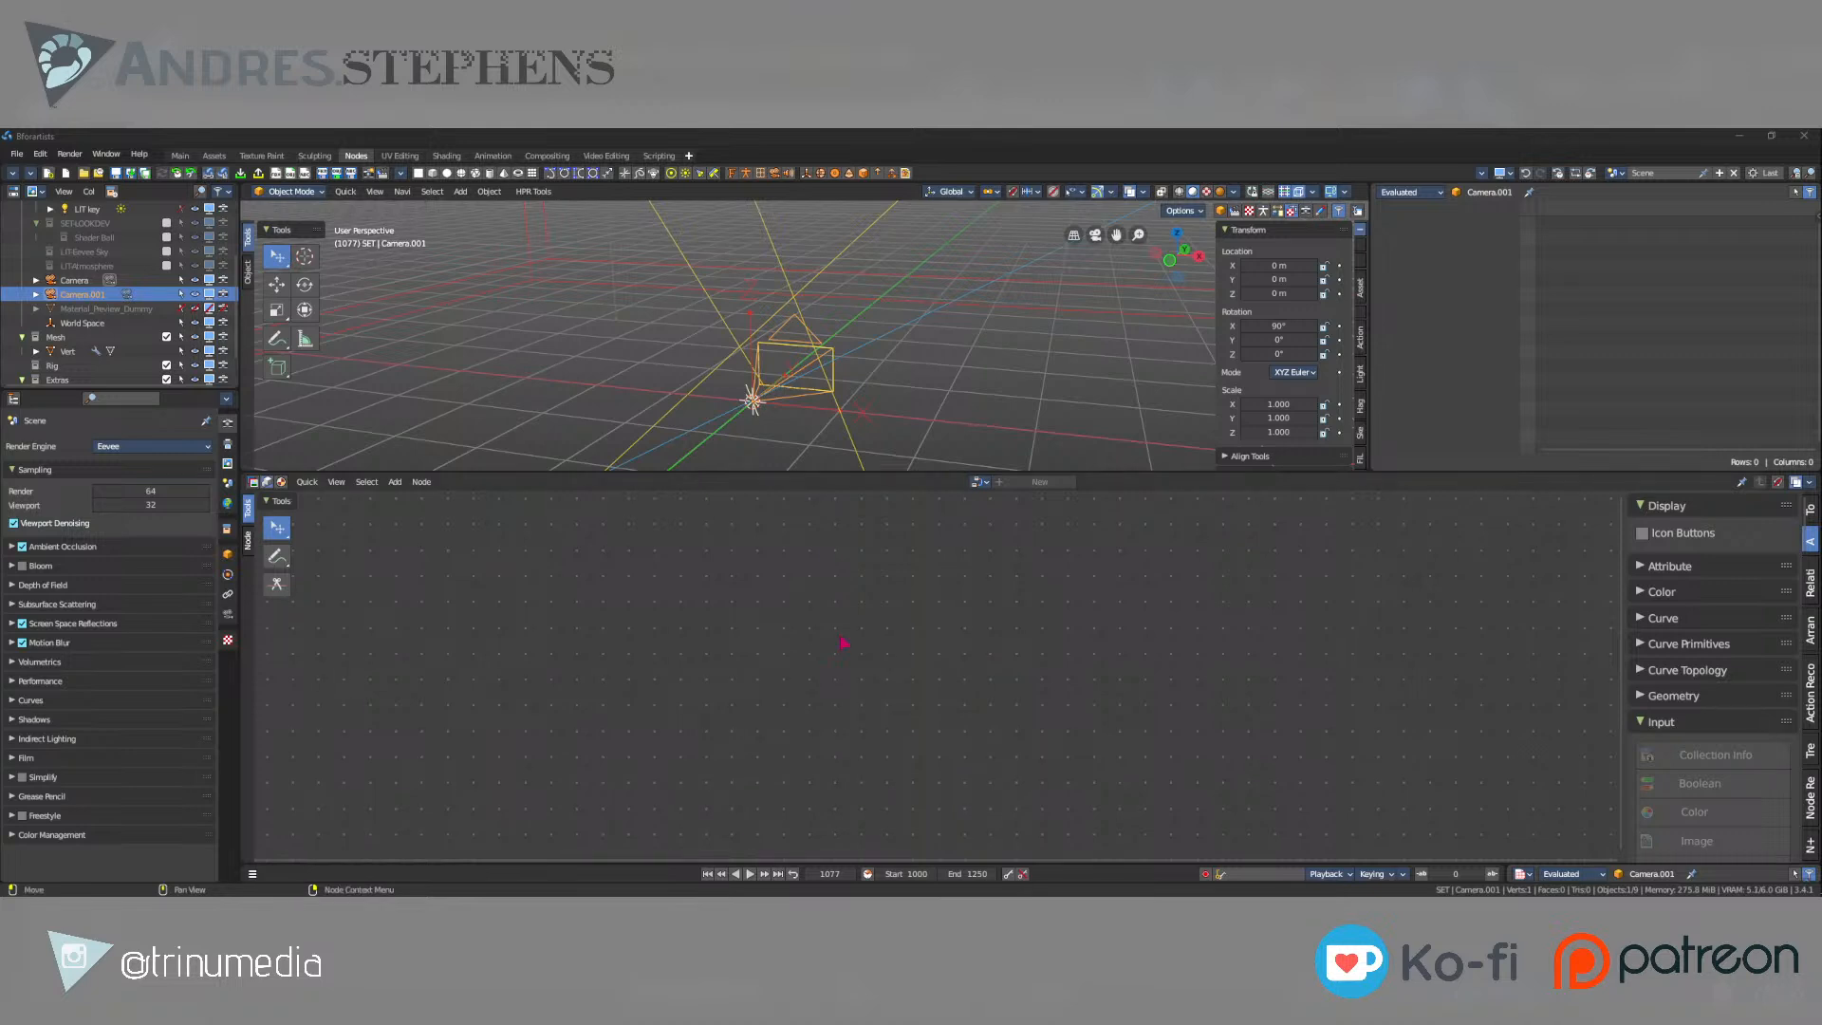
pyautogui.click(1199, 598)
pyautogui.moveTo(770, 368); pyautogui.dragTo(551, 380, button='middle')
# Switch to the Main workspace, expand the SET collection and select Camera.001.
pyautogui.click(180, 156)
pyautogui.click(22, 280)
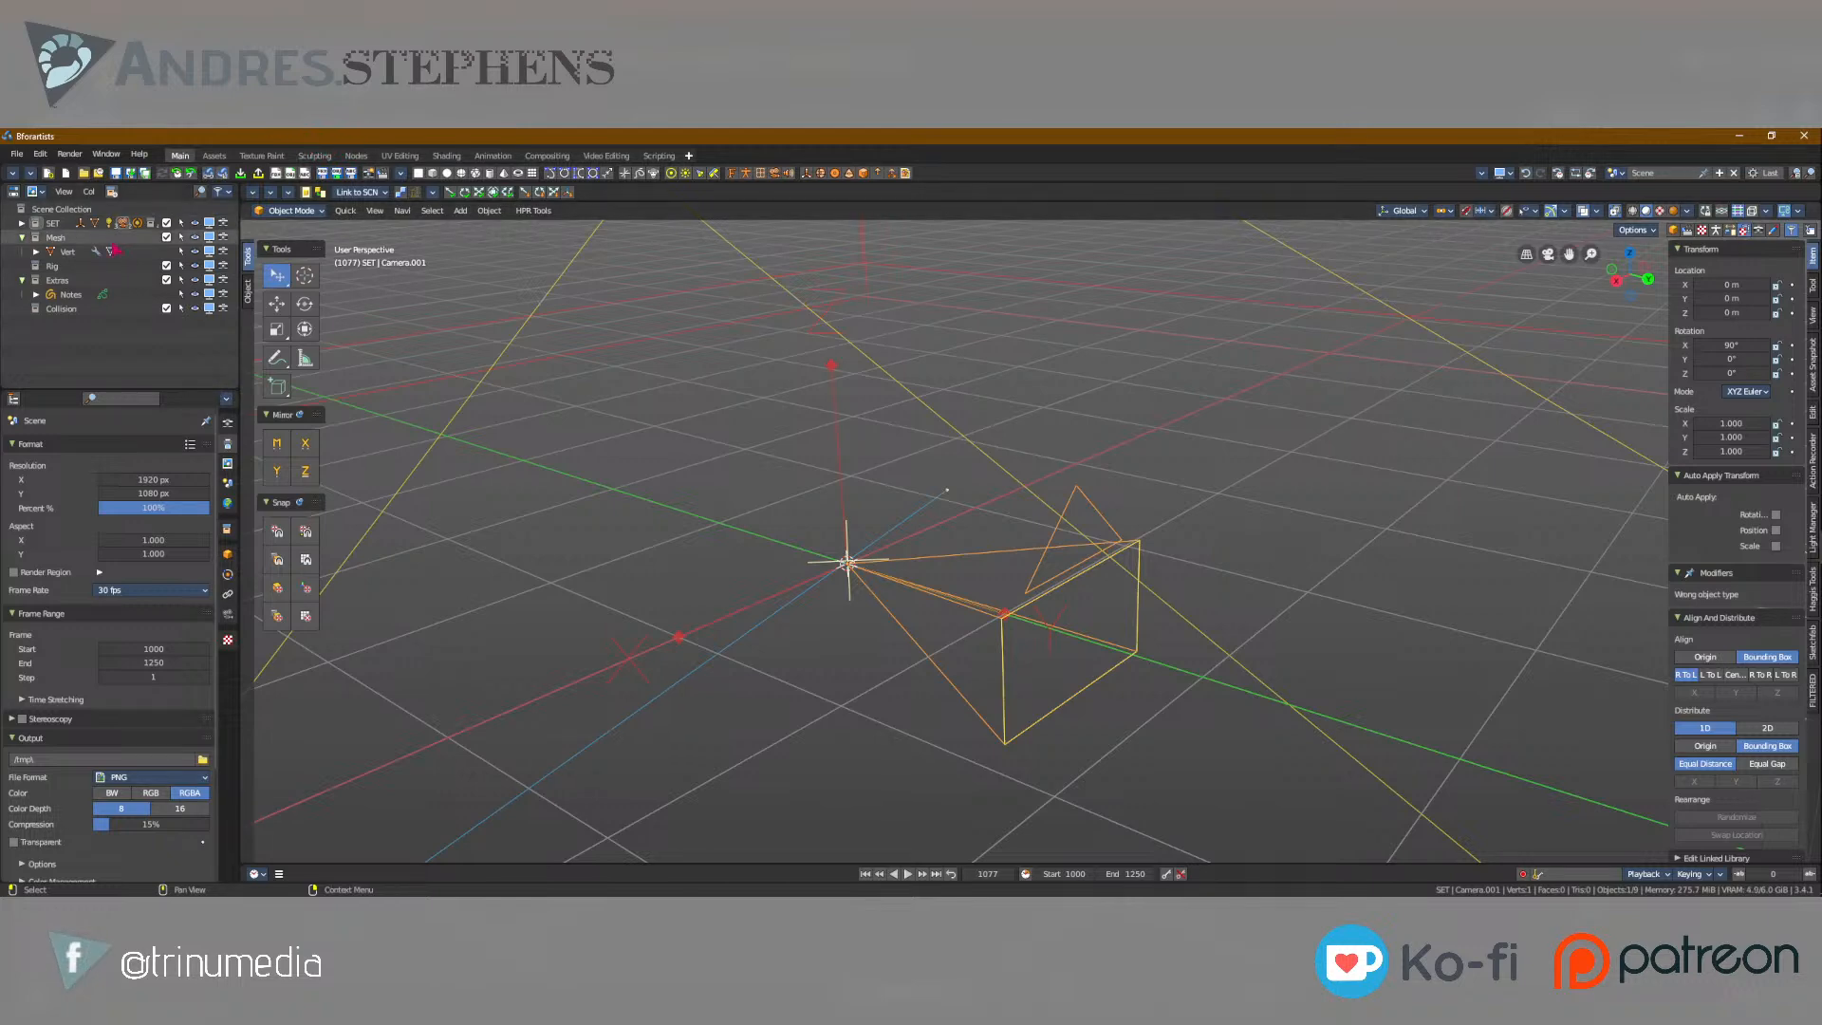
pyautogui.click(21, 223)
pyautogui.click(83, 308)
pyautogui.scroll(-6, 838, 443)
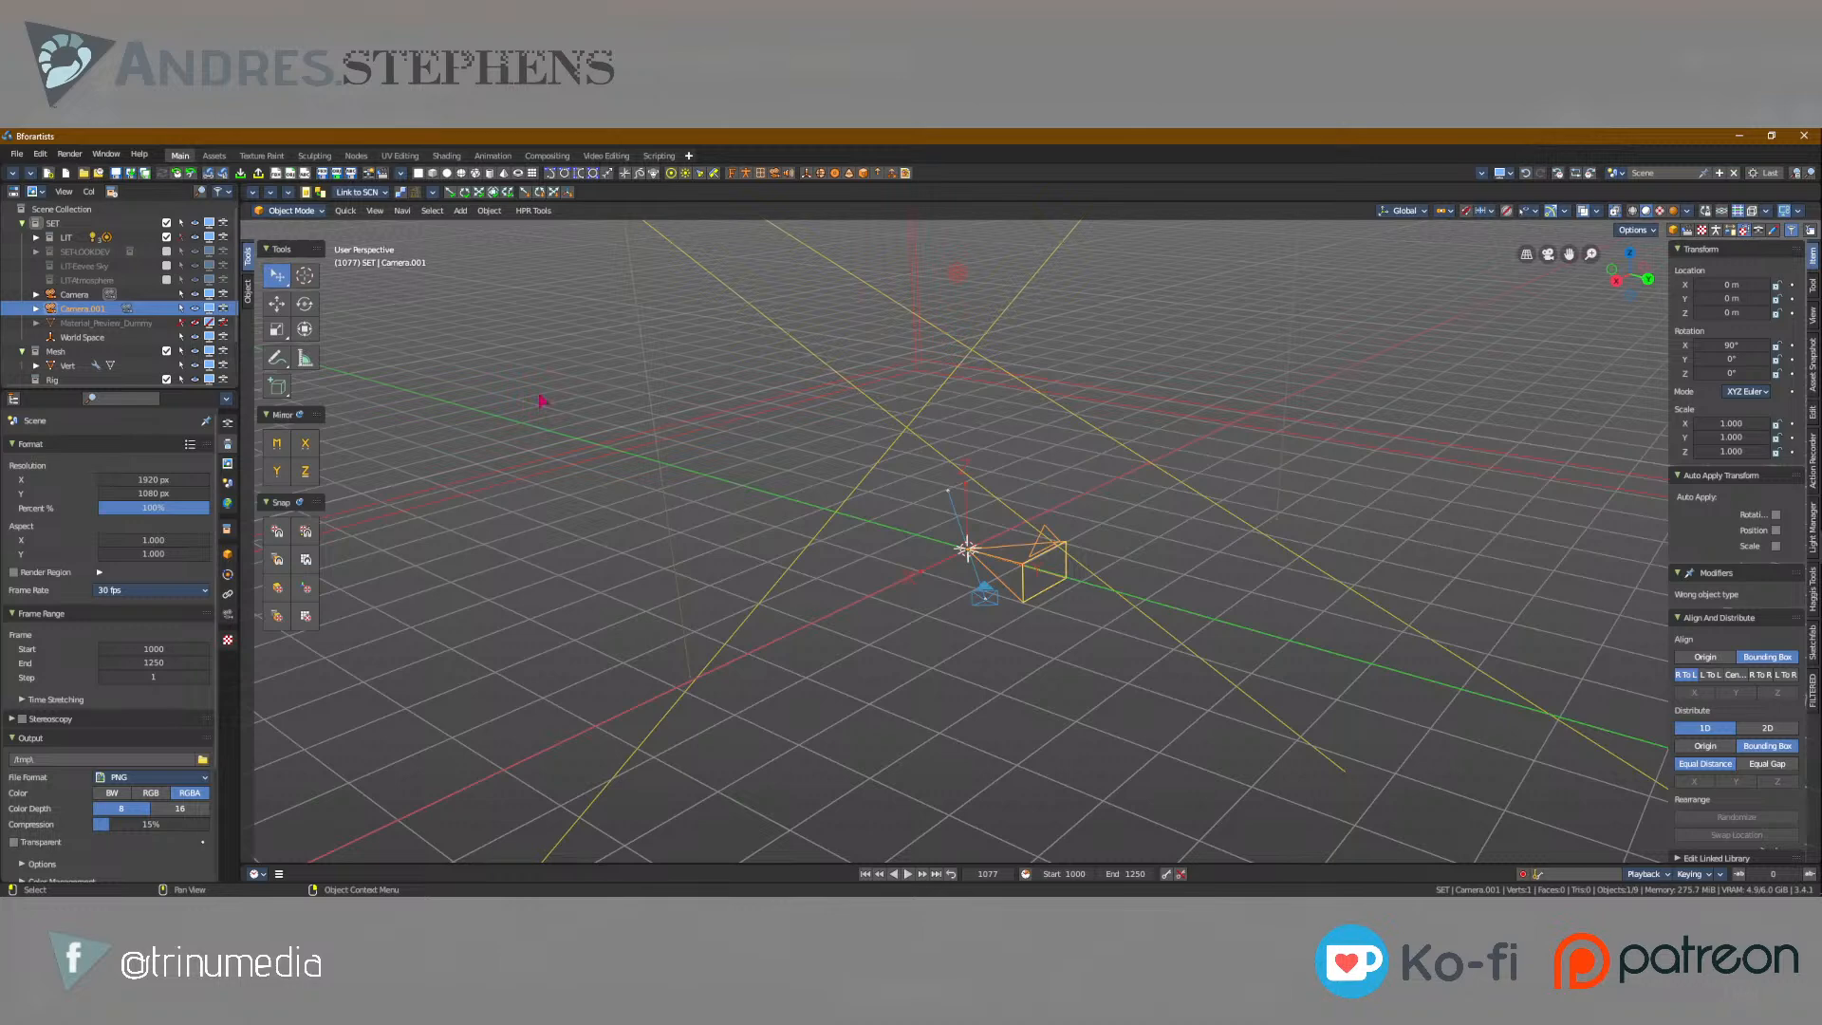
# Look over the open windows, return to Bforartists and select the original Camera in the viewport.
pyautogui.hotkey('alt', 'Tab')
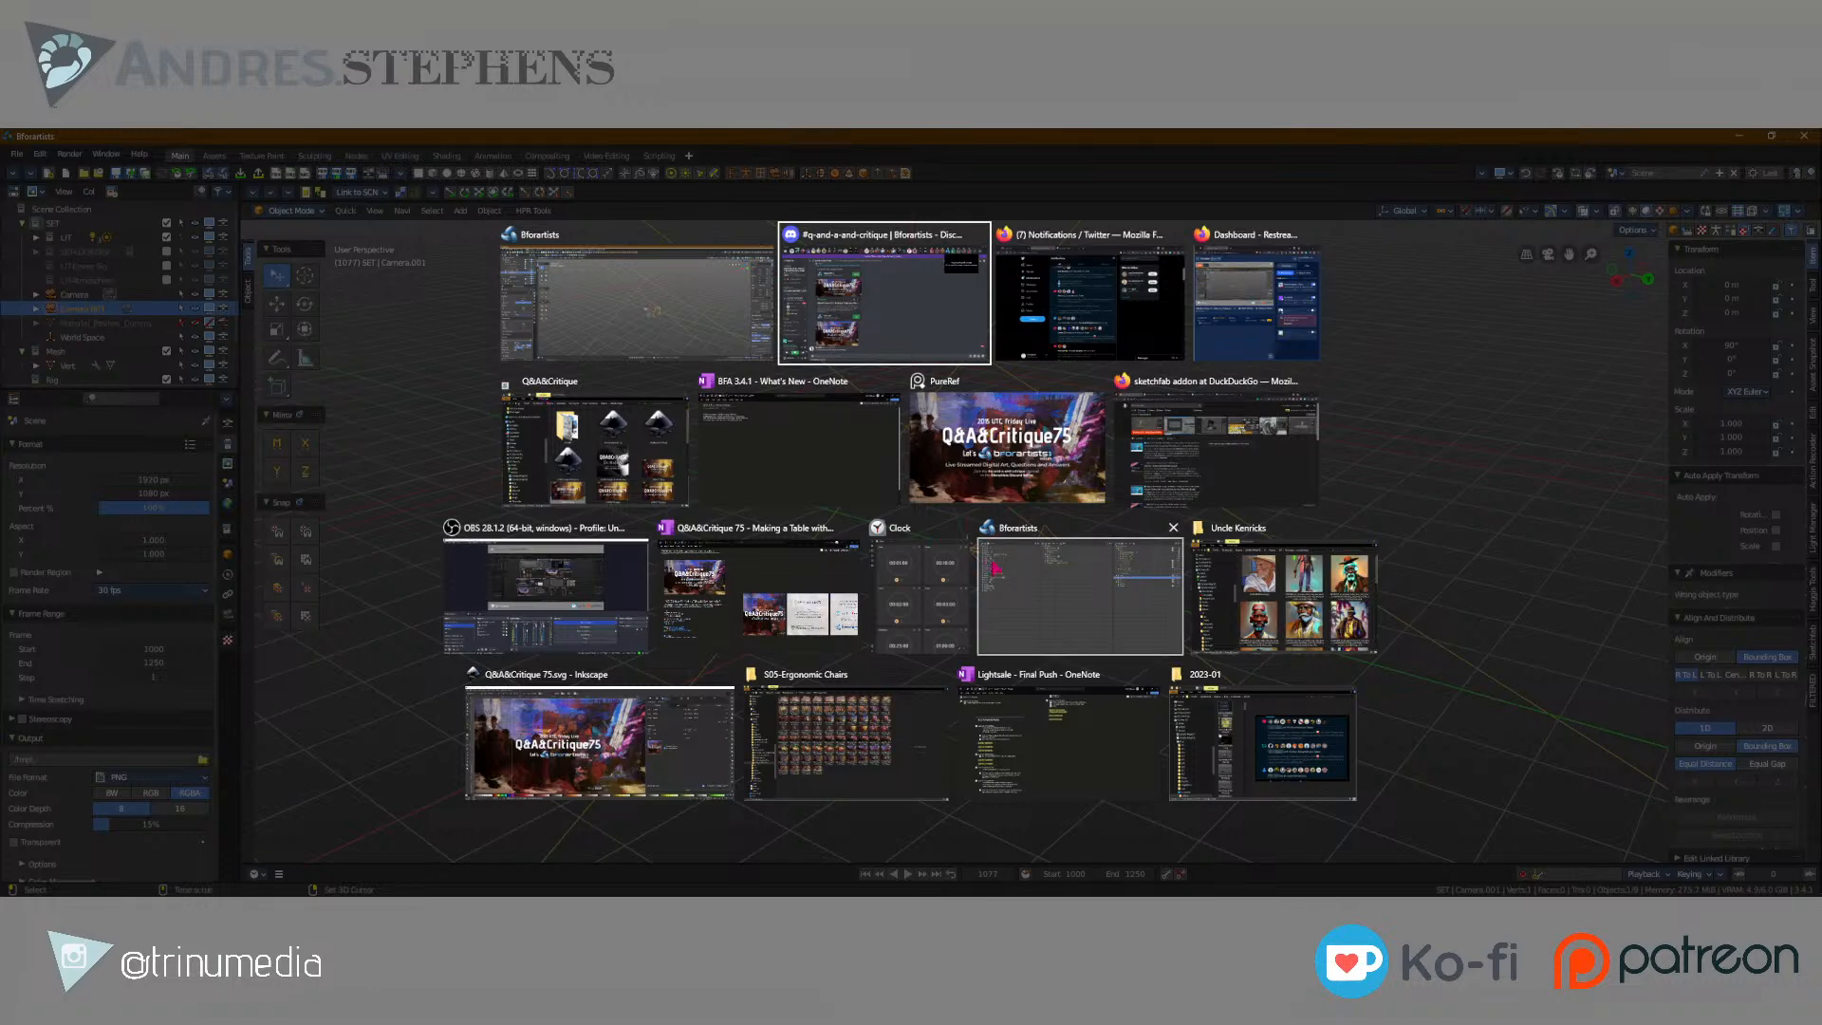
pyautogui.click(726, 332)
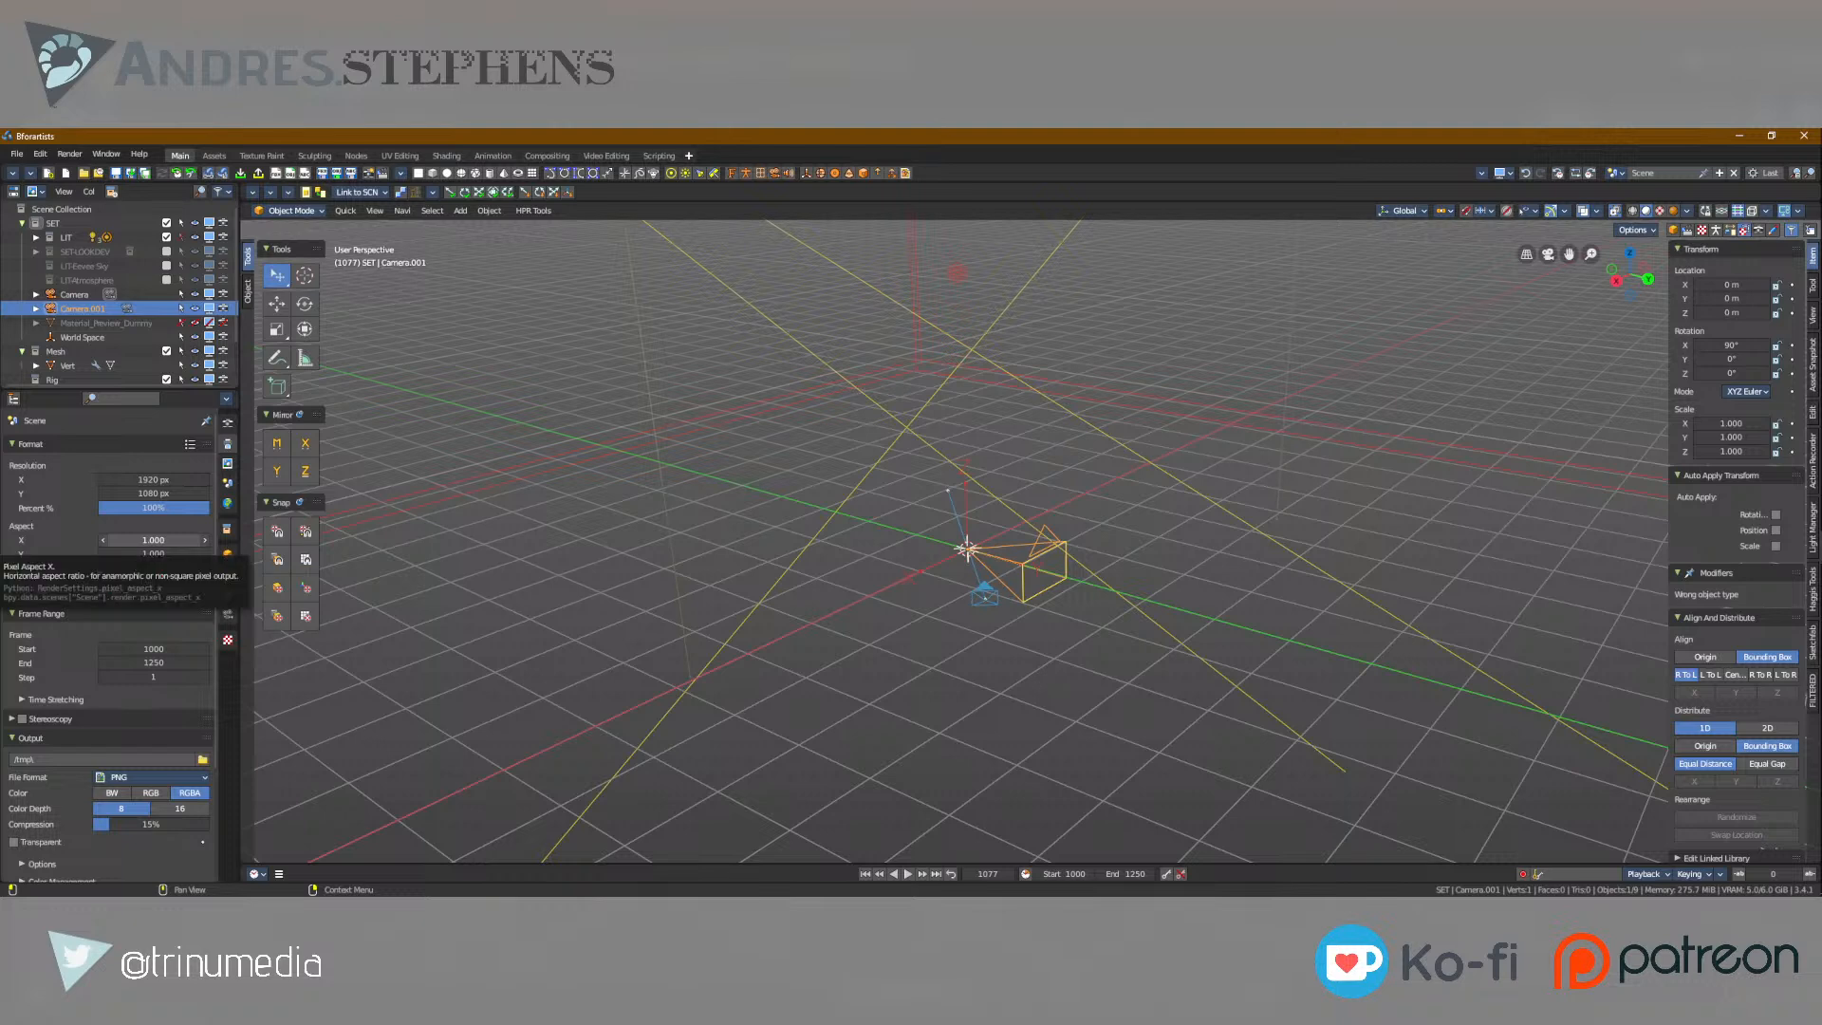
pyautogui.hotkey('alt', 'Tab')
pyautogui.click(985, 596)
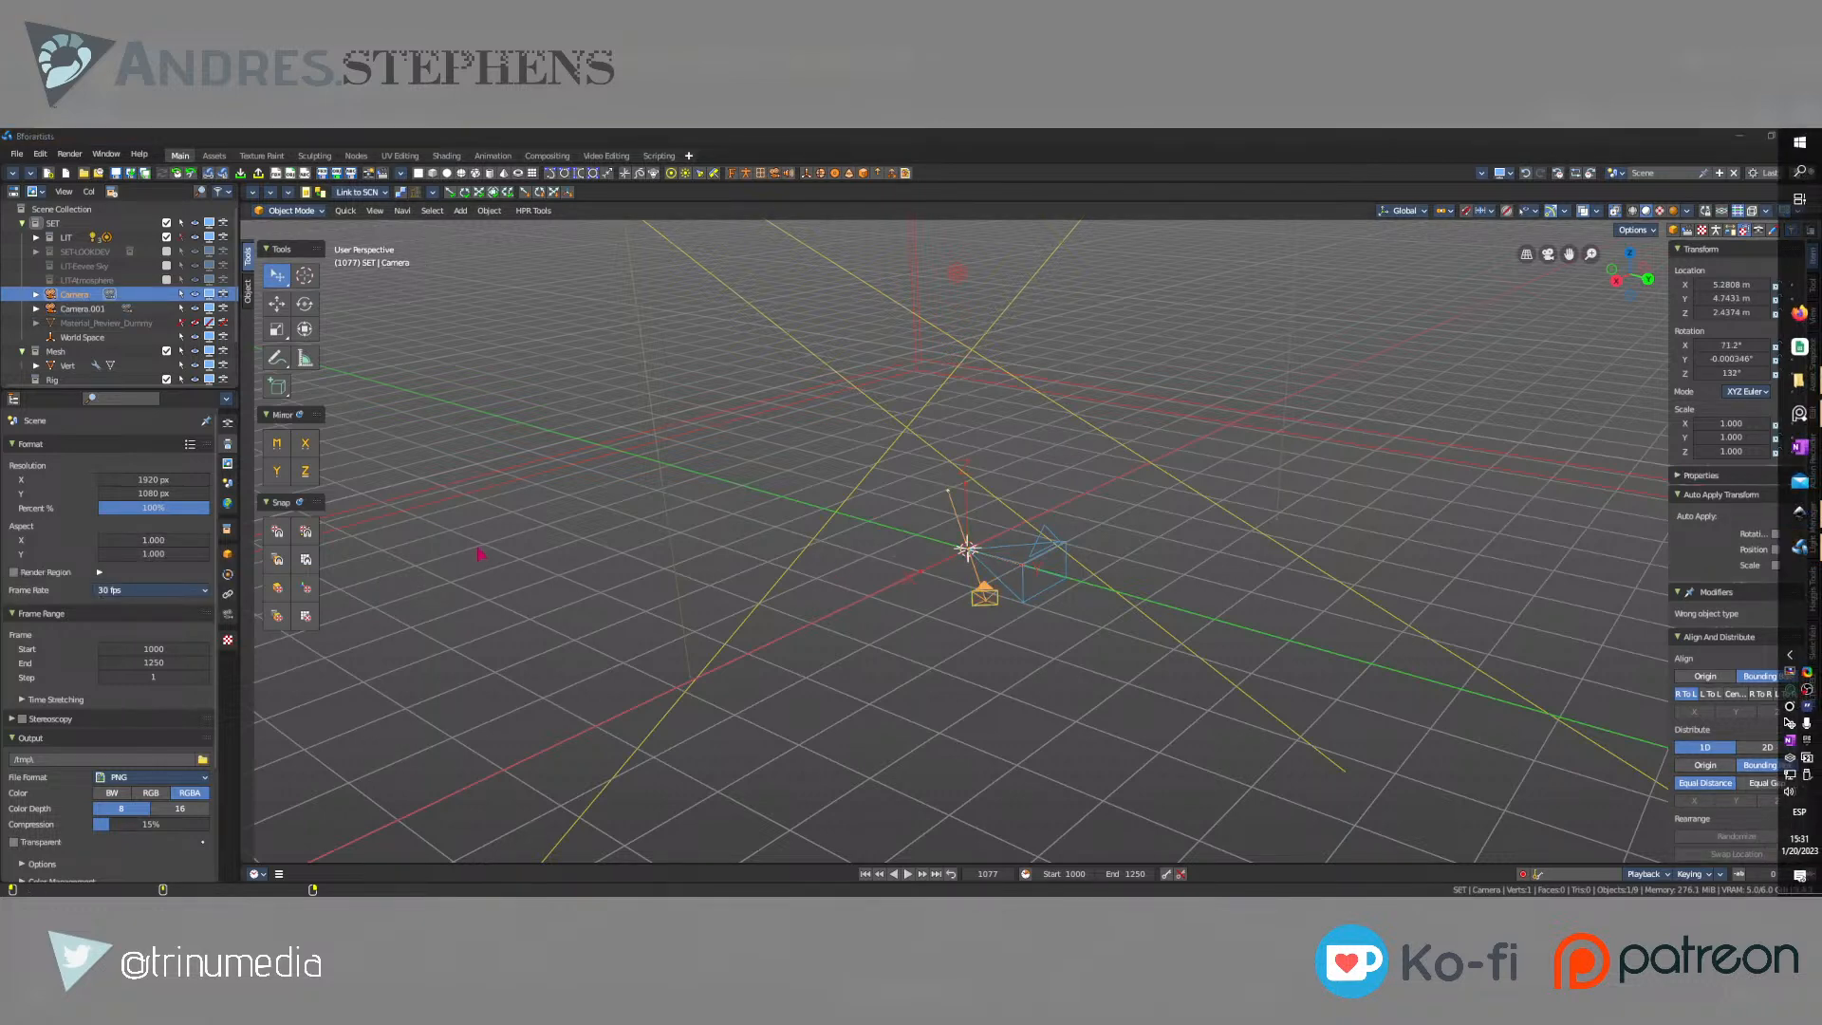
# Look through the Low, Mid and High Priority virtual desktops and return to Bforartists.
pyautogui.press('super+Tab')
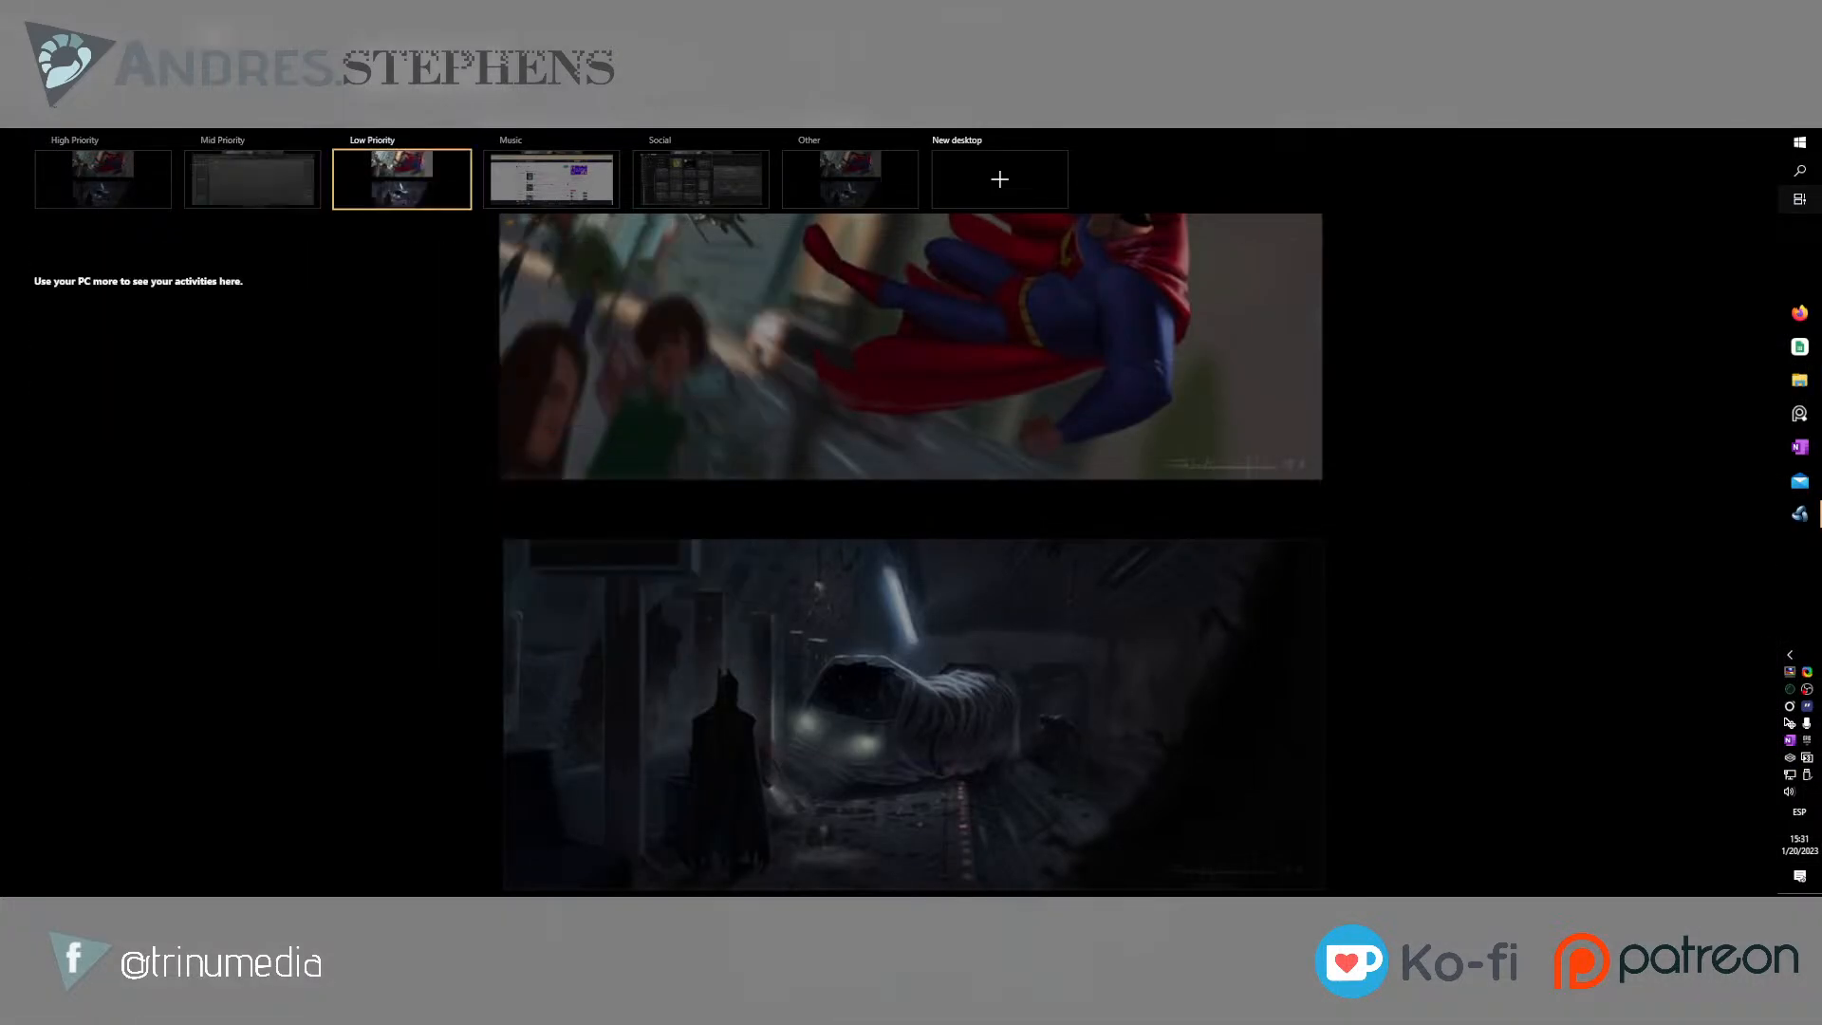
pyautogui.press('ctrl+super+Left')
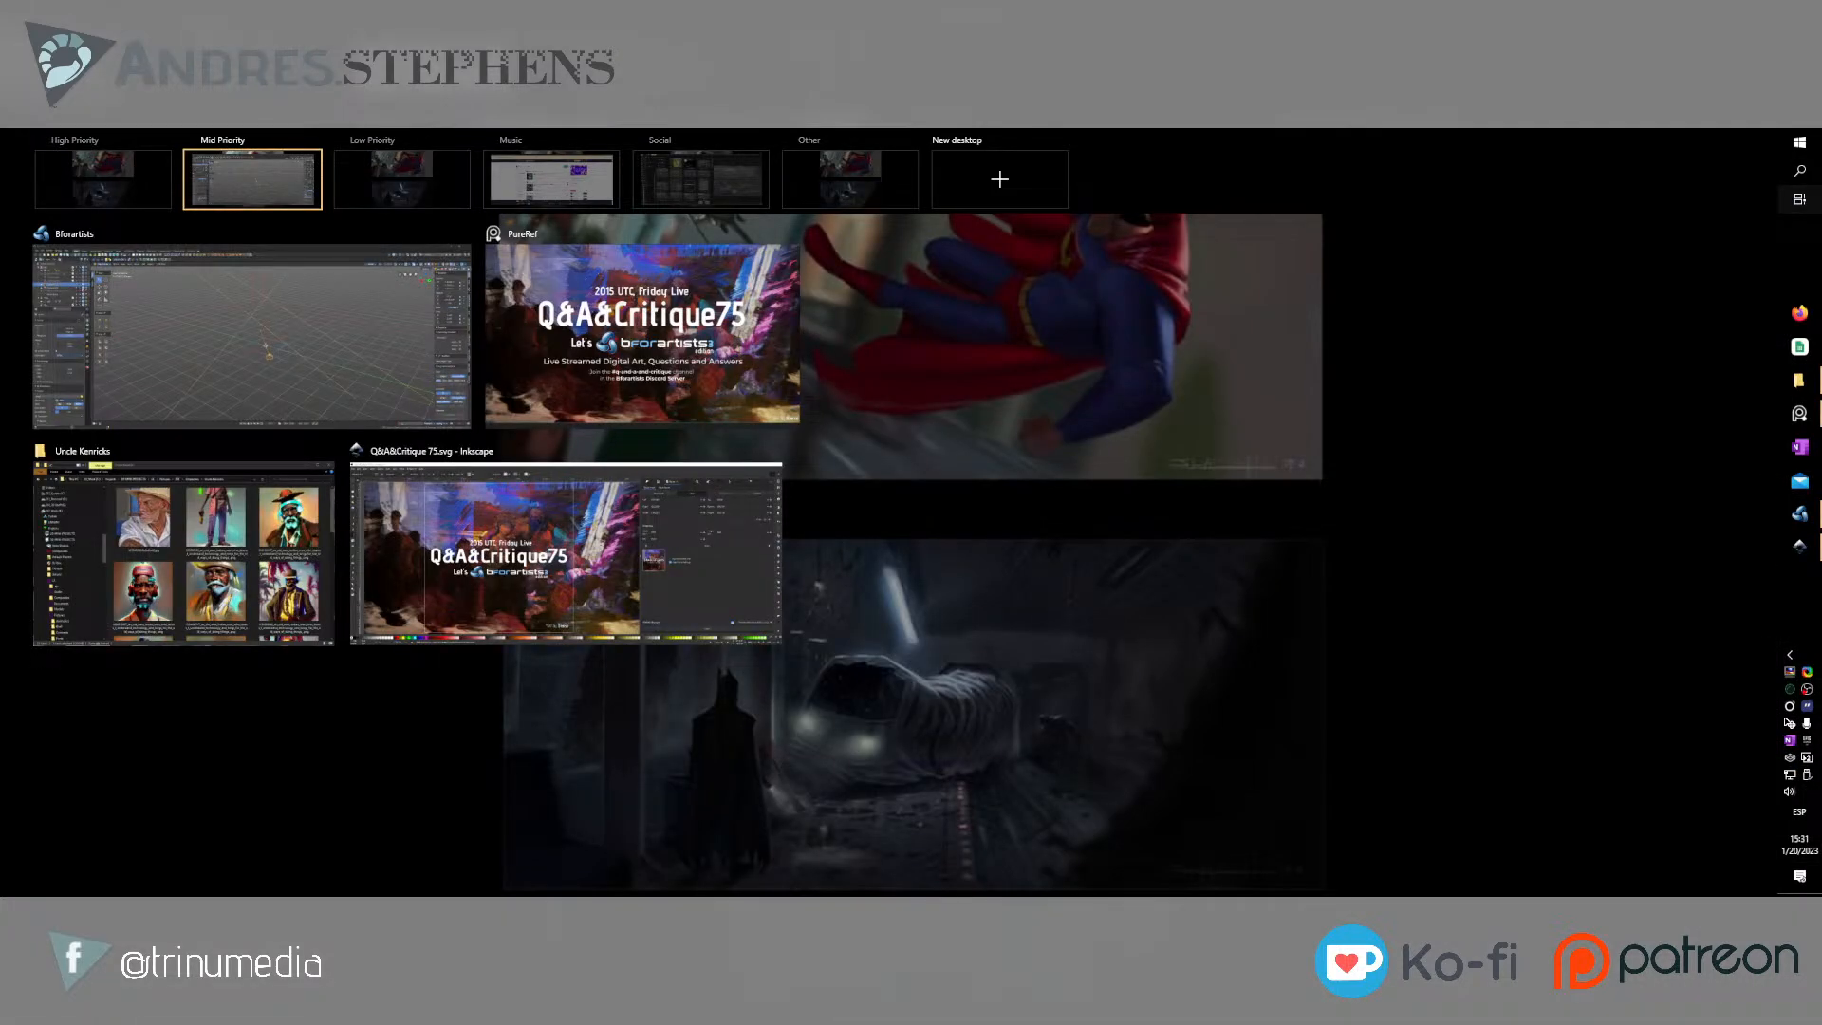
pyautogui.press('ctrl+super+Left')
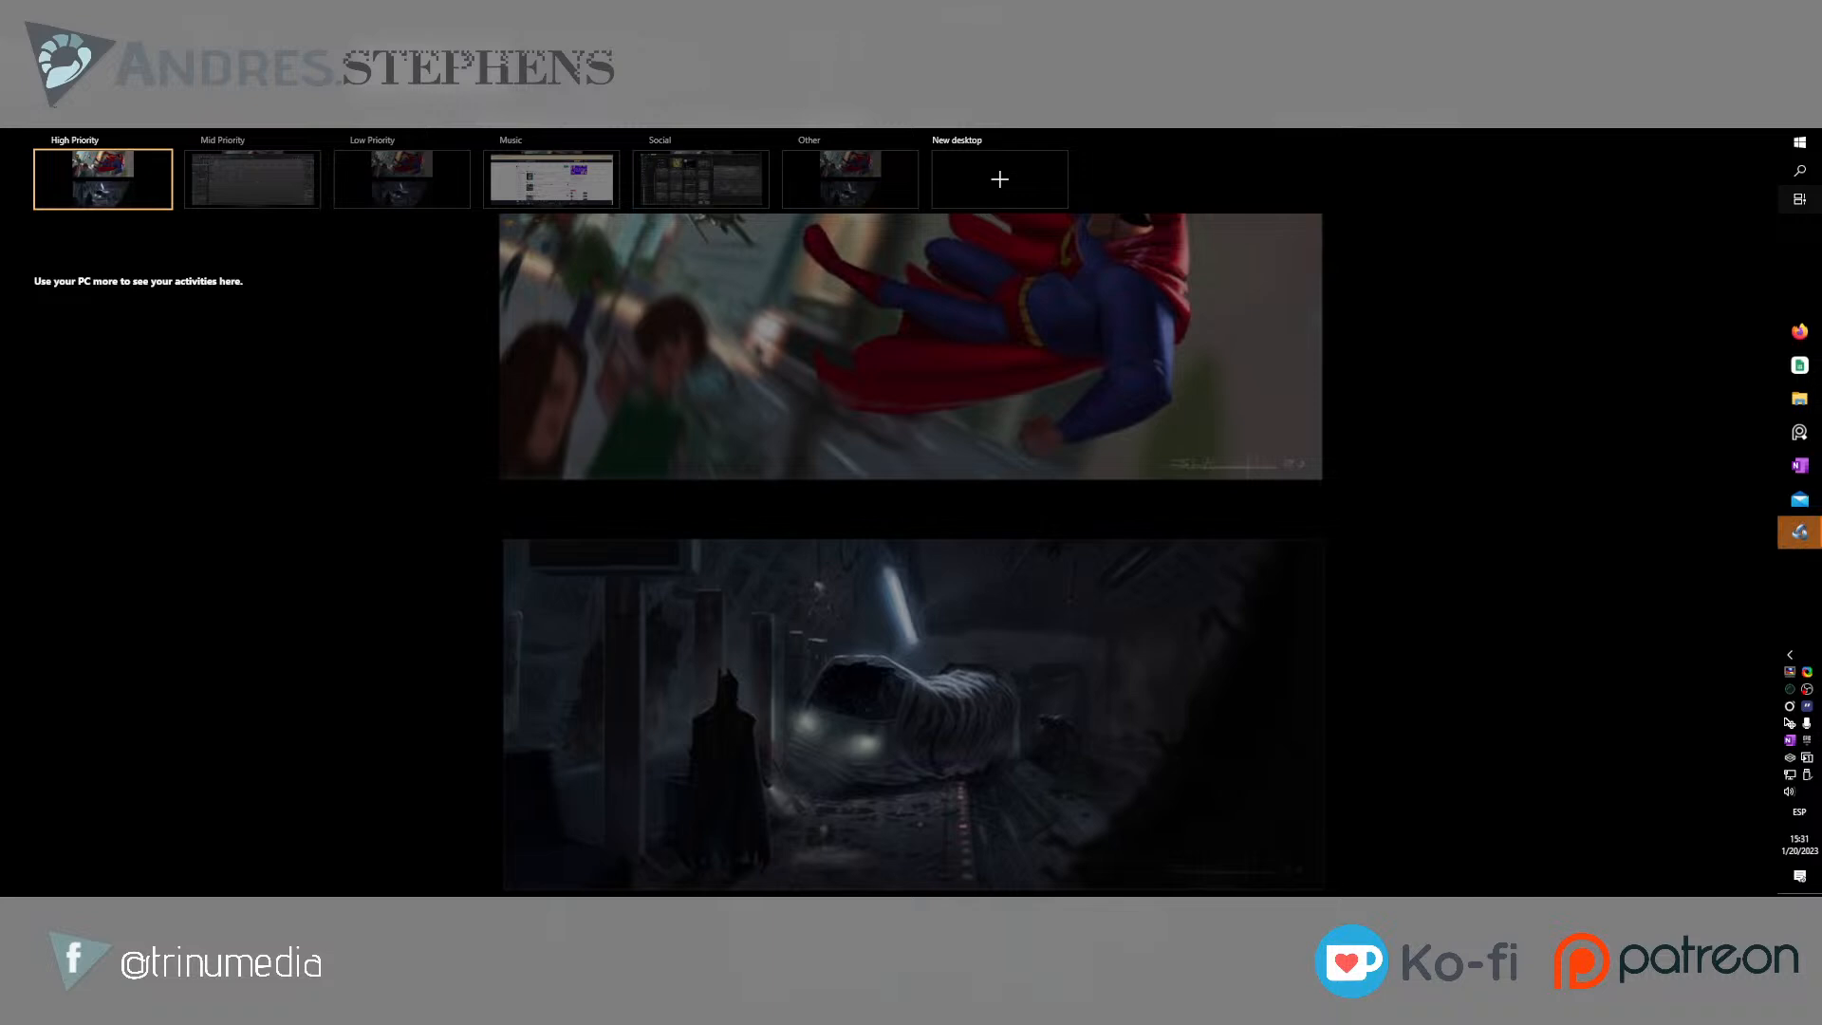
pyautogui.press('ctrl+super+Right')
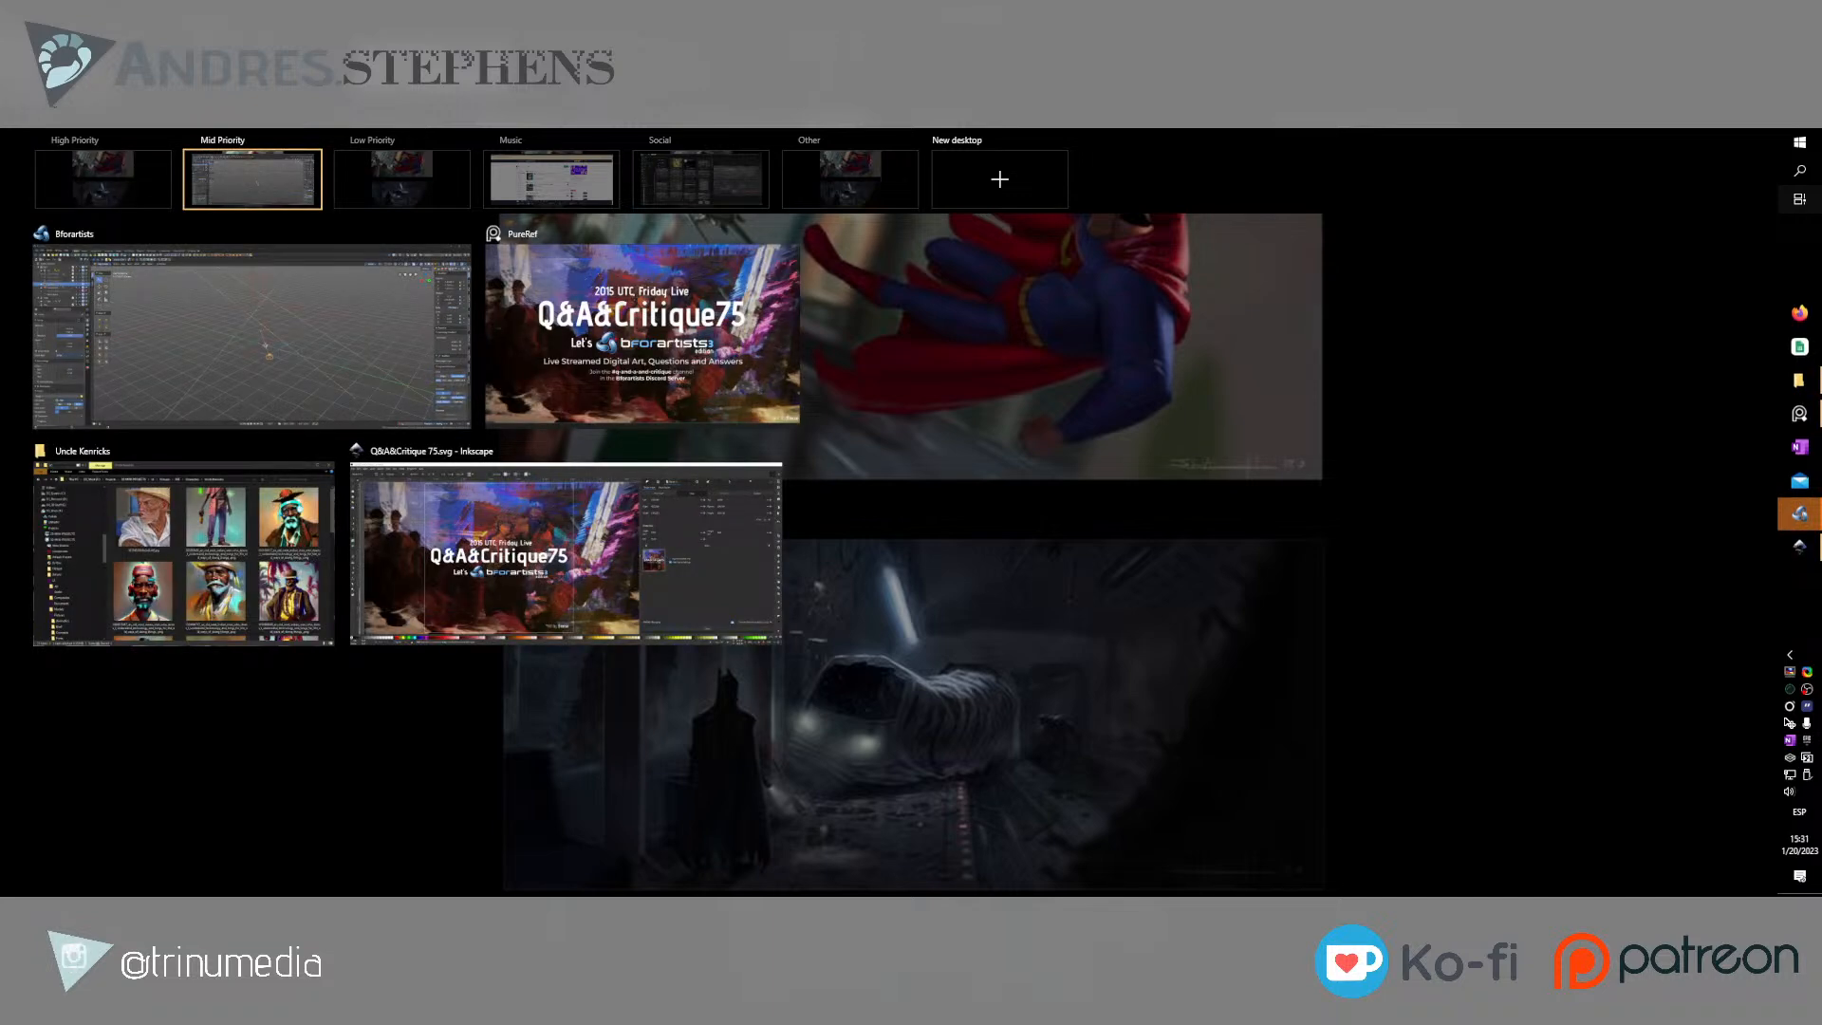
pyautogui.click(284, 333)
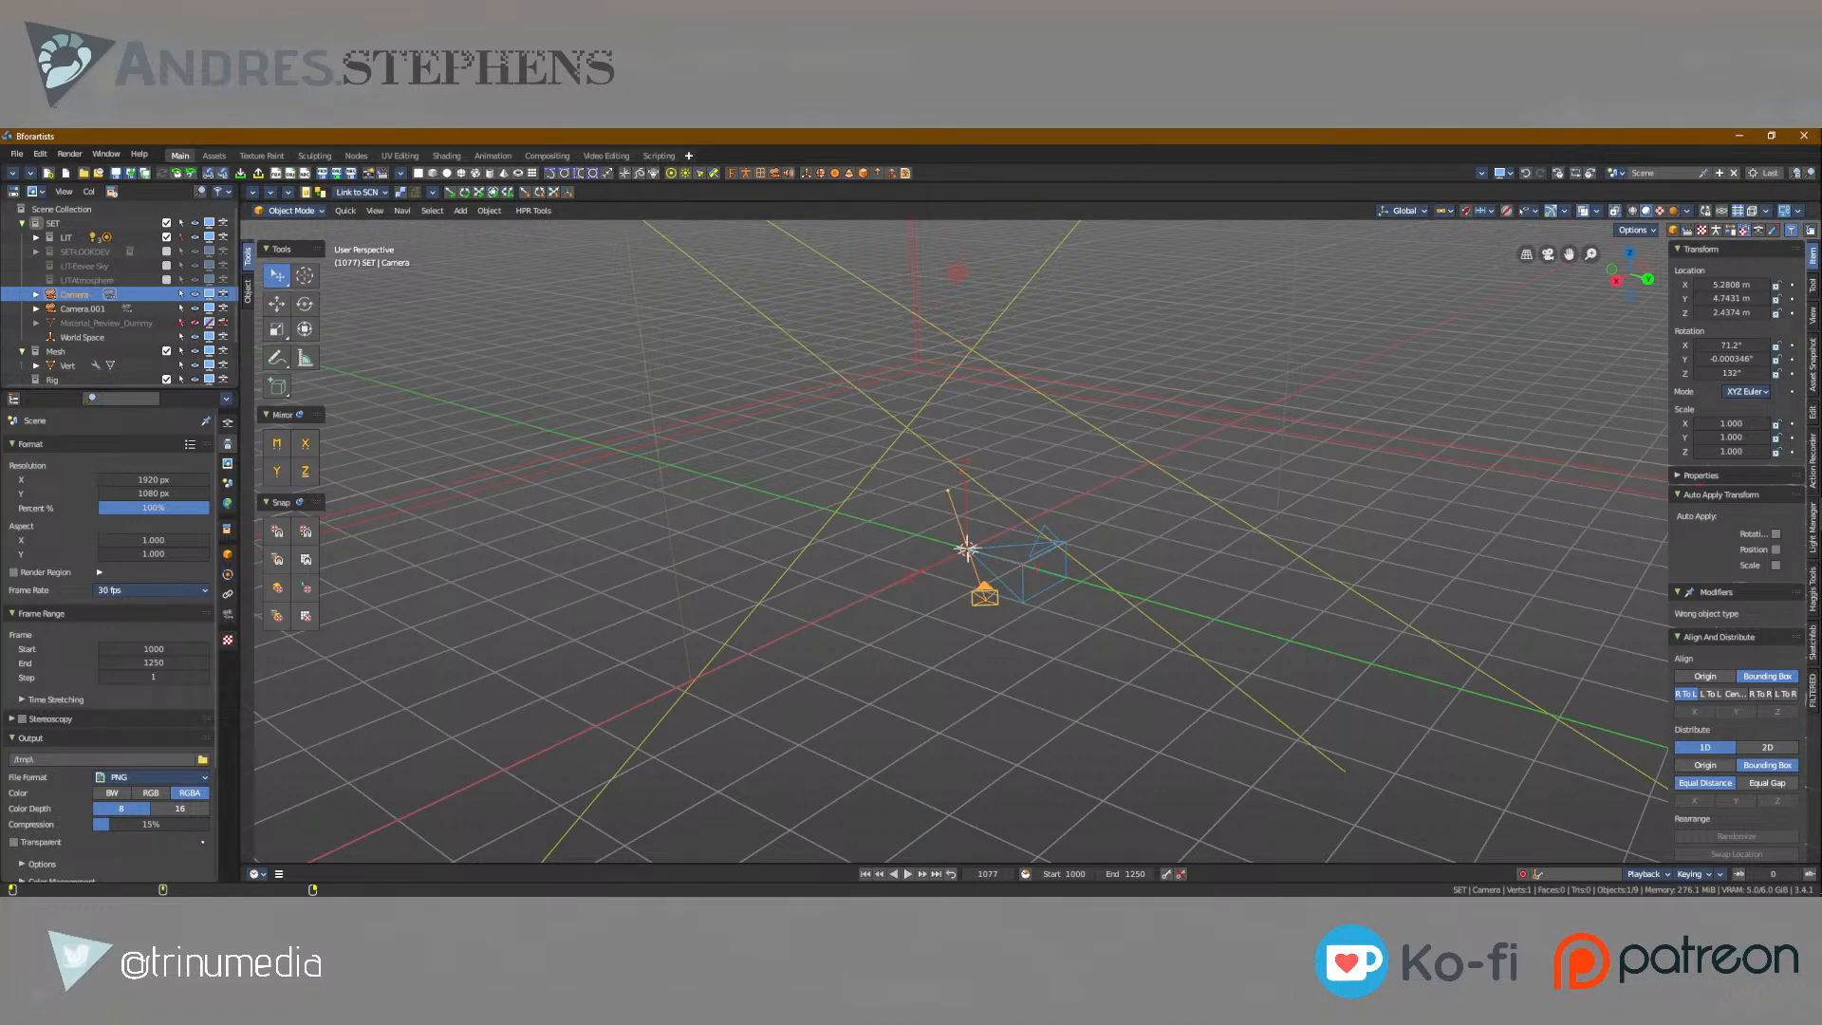
pyautogui.press('super+Tab')
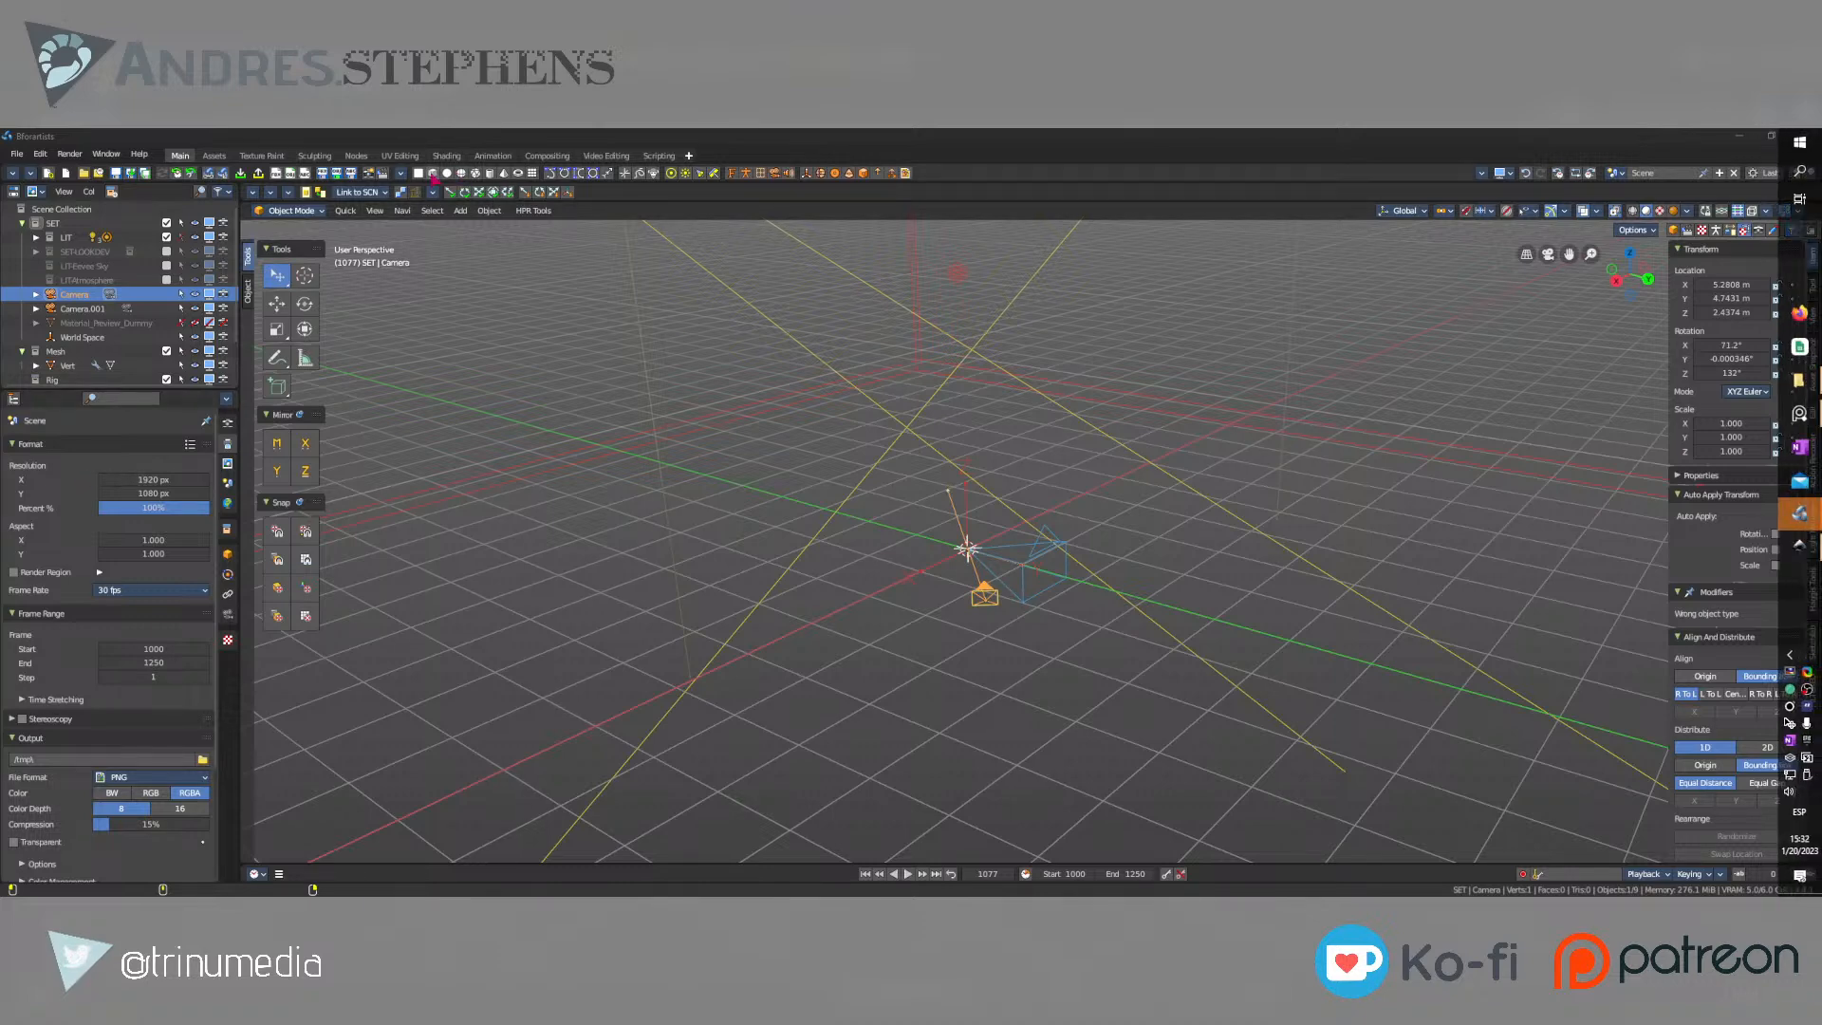
pyautogui.click(1800, 515)
# Add a cube to the scene and move it along the Y axis to about -3.57 m.
pyautogui.click(433, 174)
pyautogui.scroll(5, 916, 497)
pyautogui.moveTo(749, 493); pyautogui.dragTo(772, 503, button='middle')
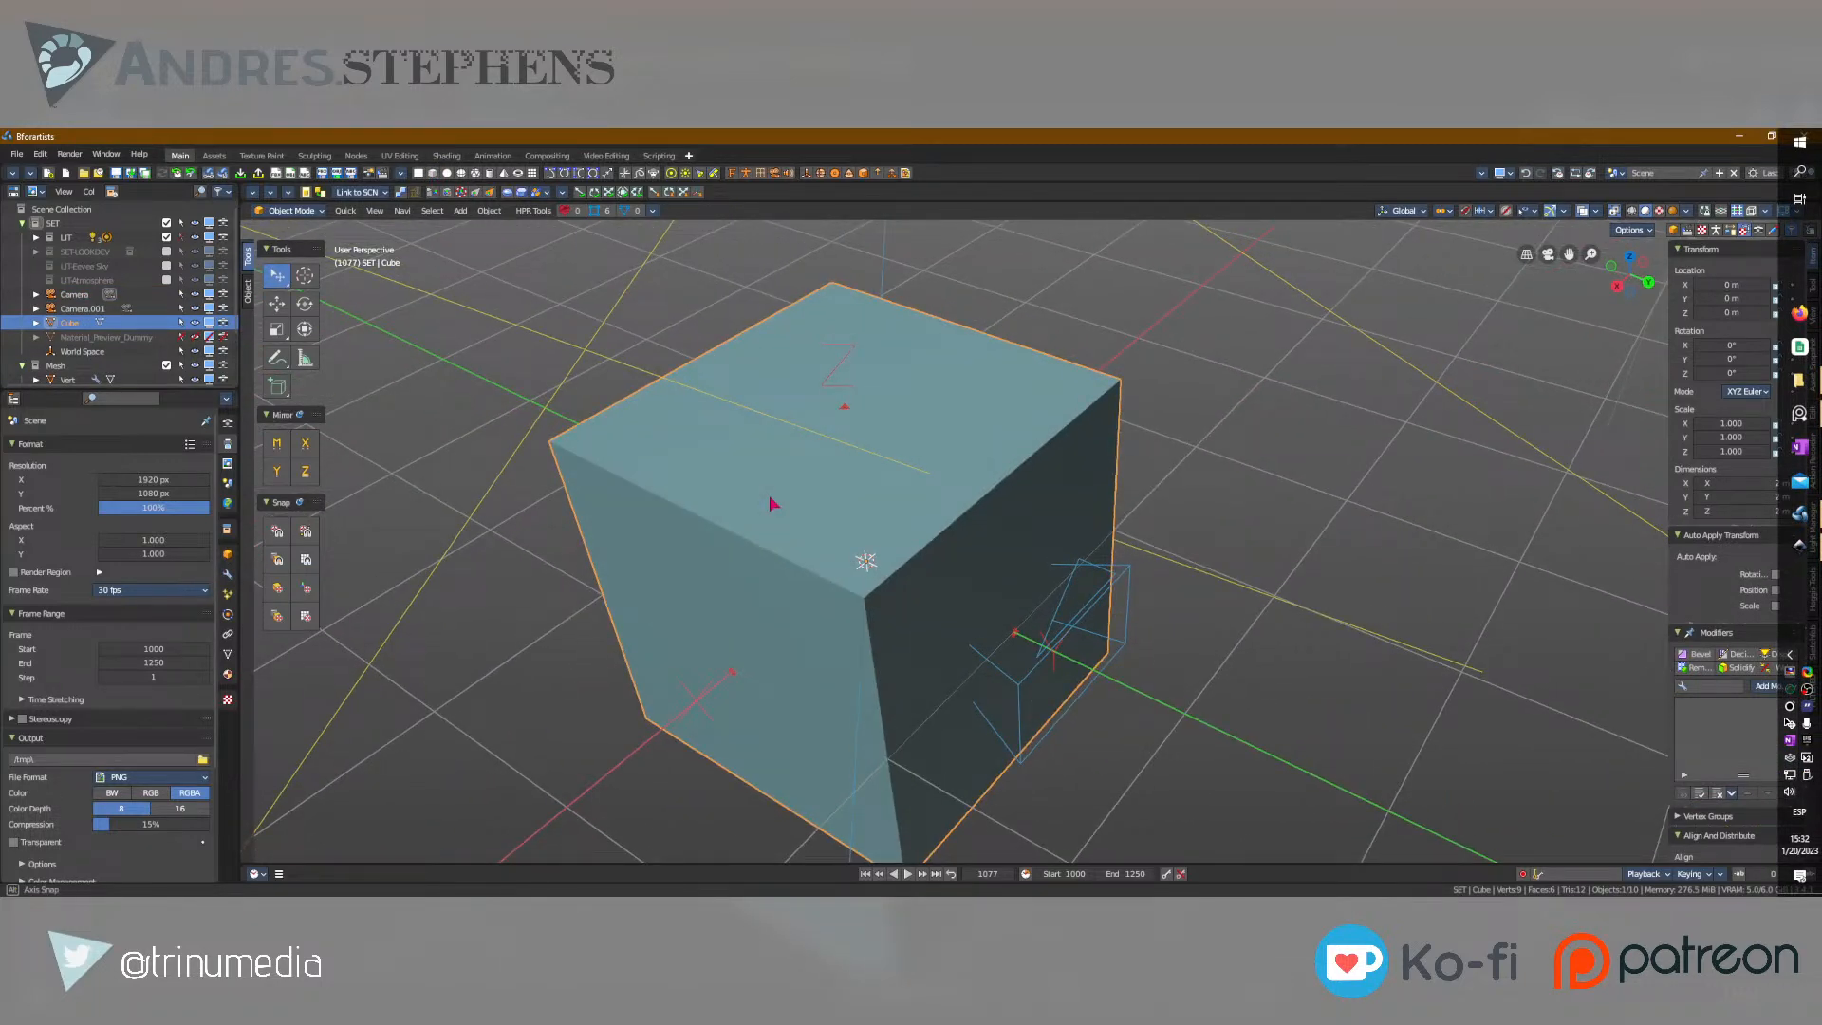
pyautogui.scroll(-5, 895, 470)
pyautogui.moveTo(896, 475); pyautogui.dragTo(991, 476, button='middle')
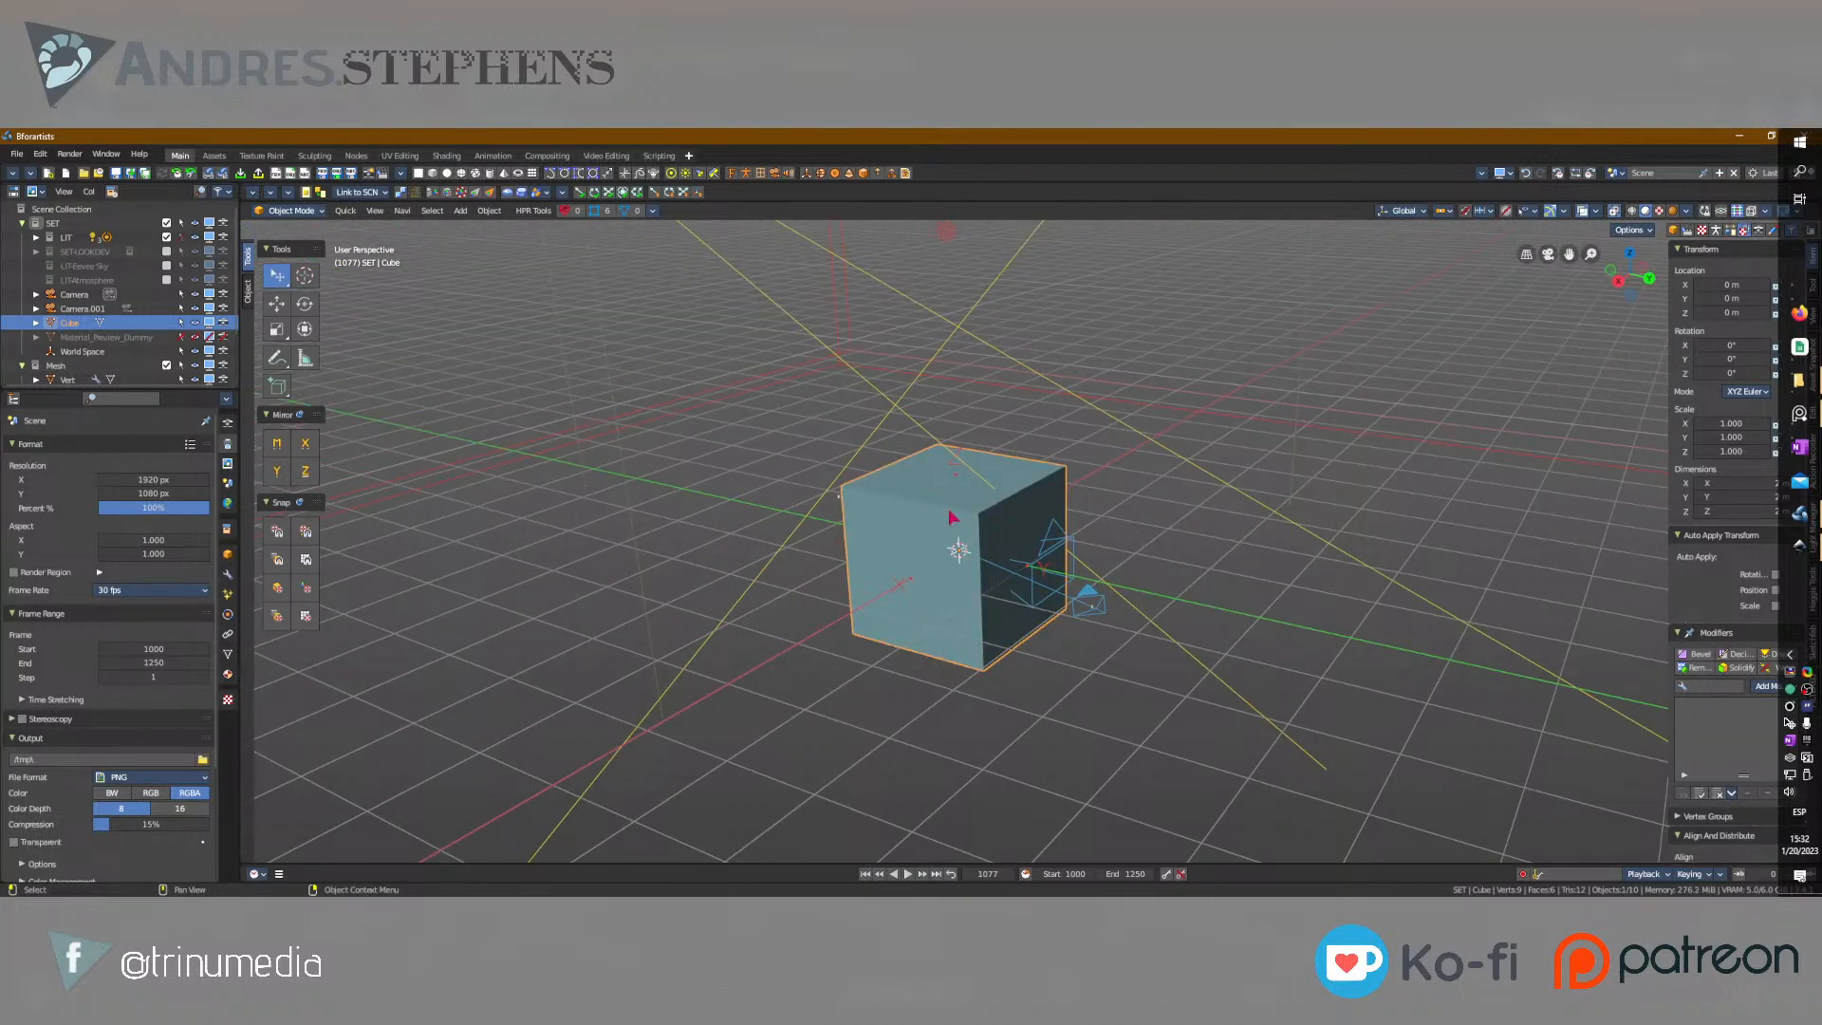
pyautogui.press('w')
pyautogui.moveTo(1023, 567); pyautogui.dragTo(816, 527)
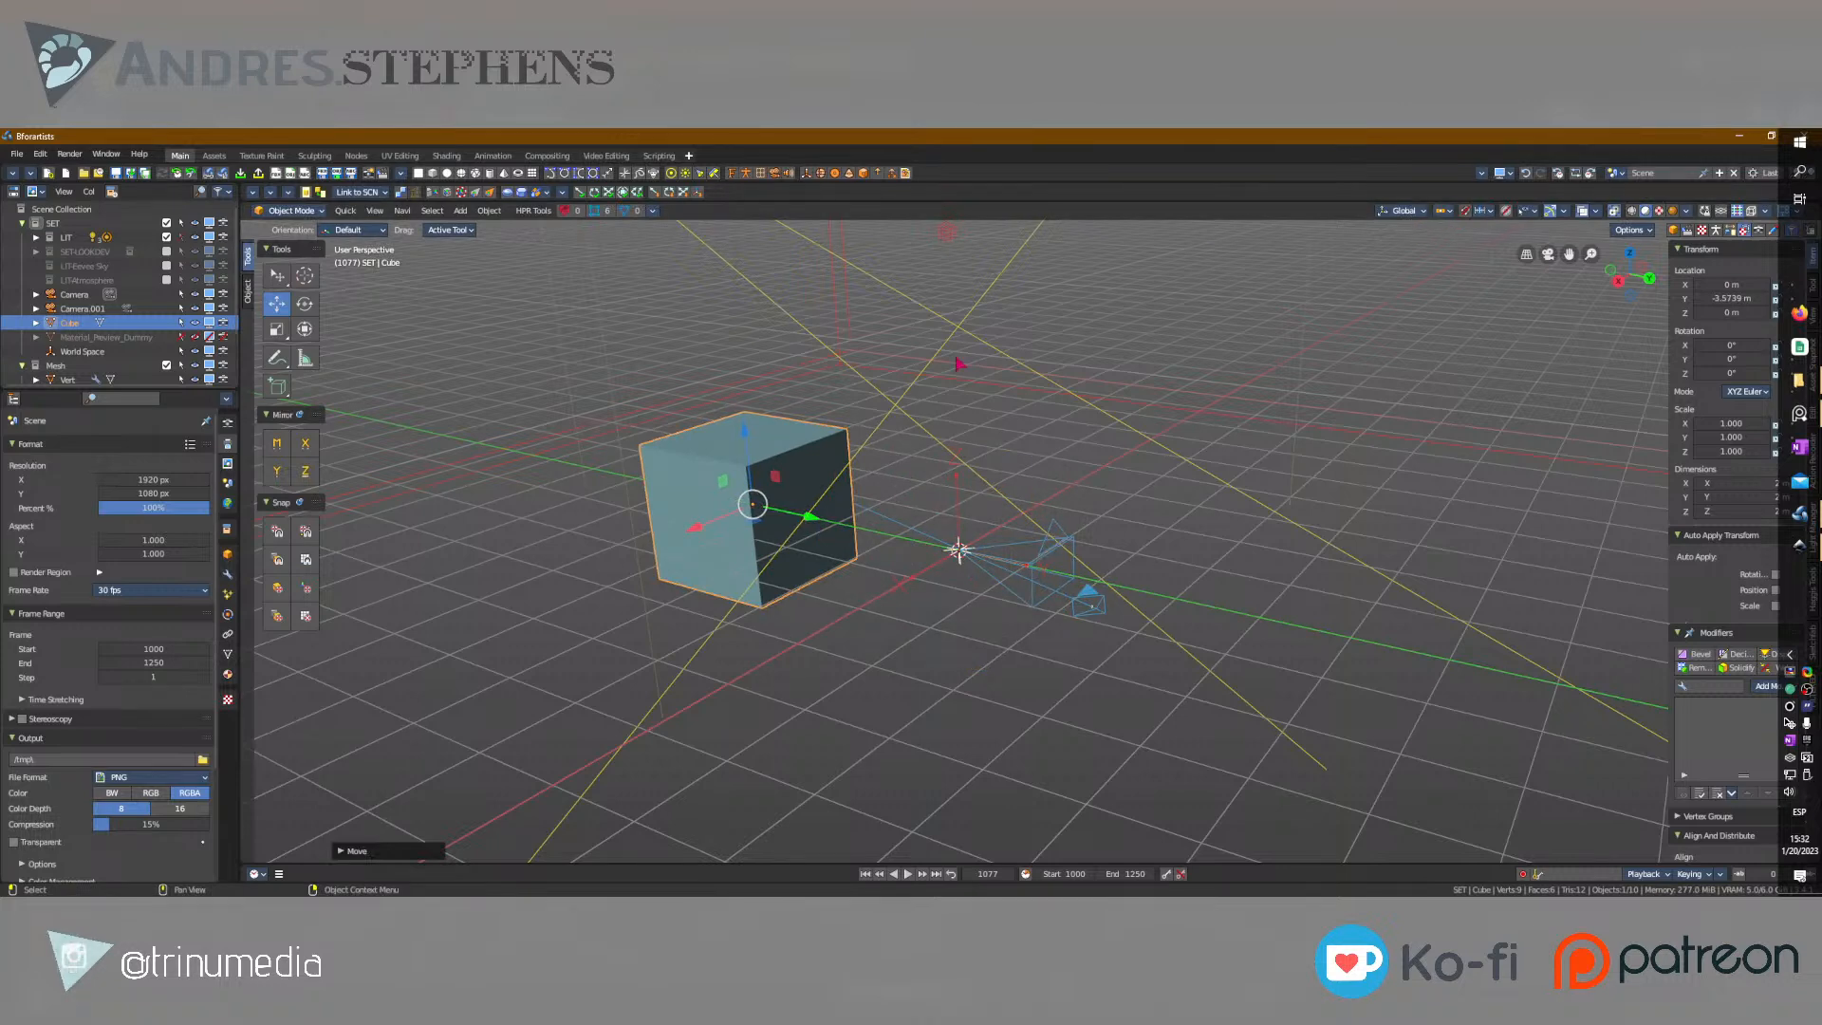
# Hide the object types from Hair Curves through Speaker, including lights and cameras, in the viewport.
pyautogui.click(1445, 213)
pyautogui.click(1534, 212)
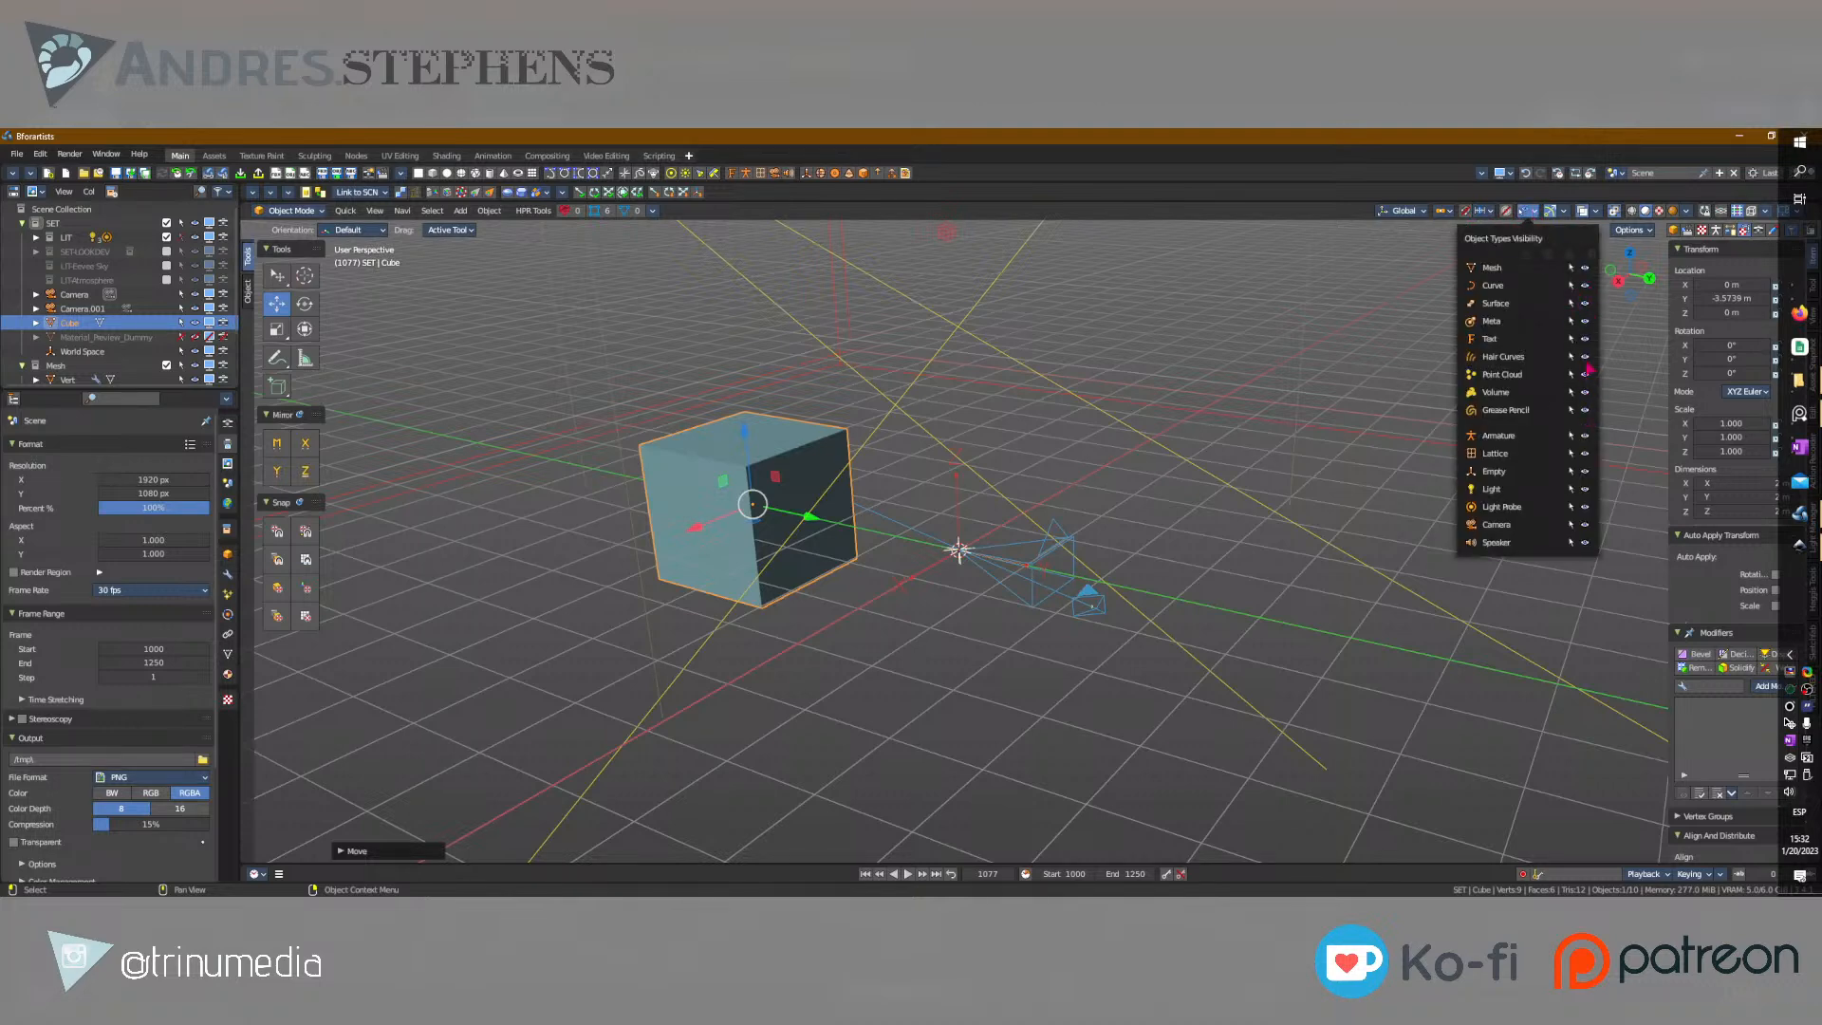
pyautogui.moveTo(1585, 357); pyautogui.dragTo(1597, 550)
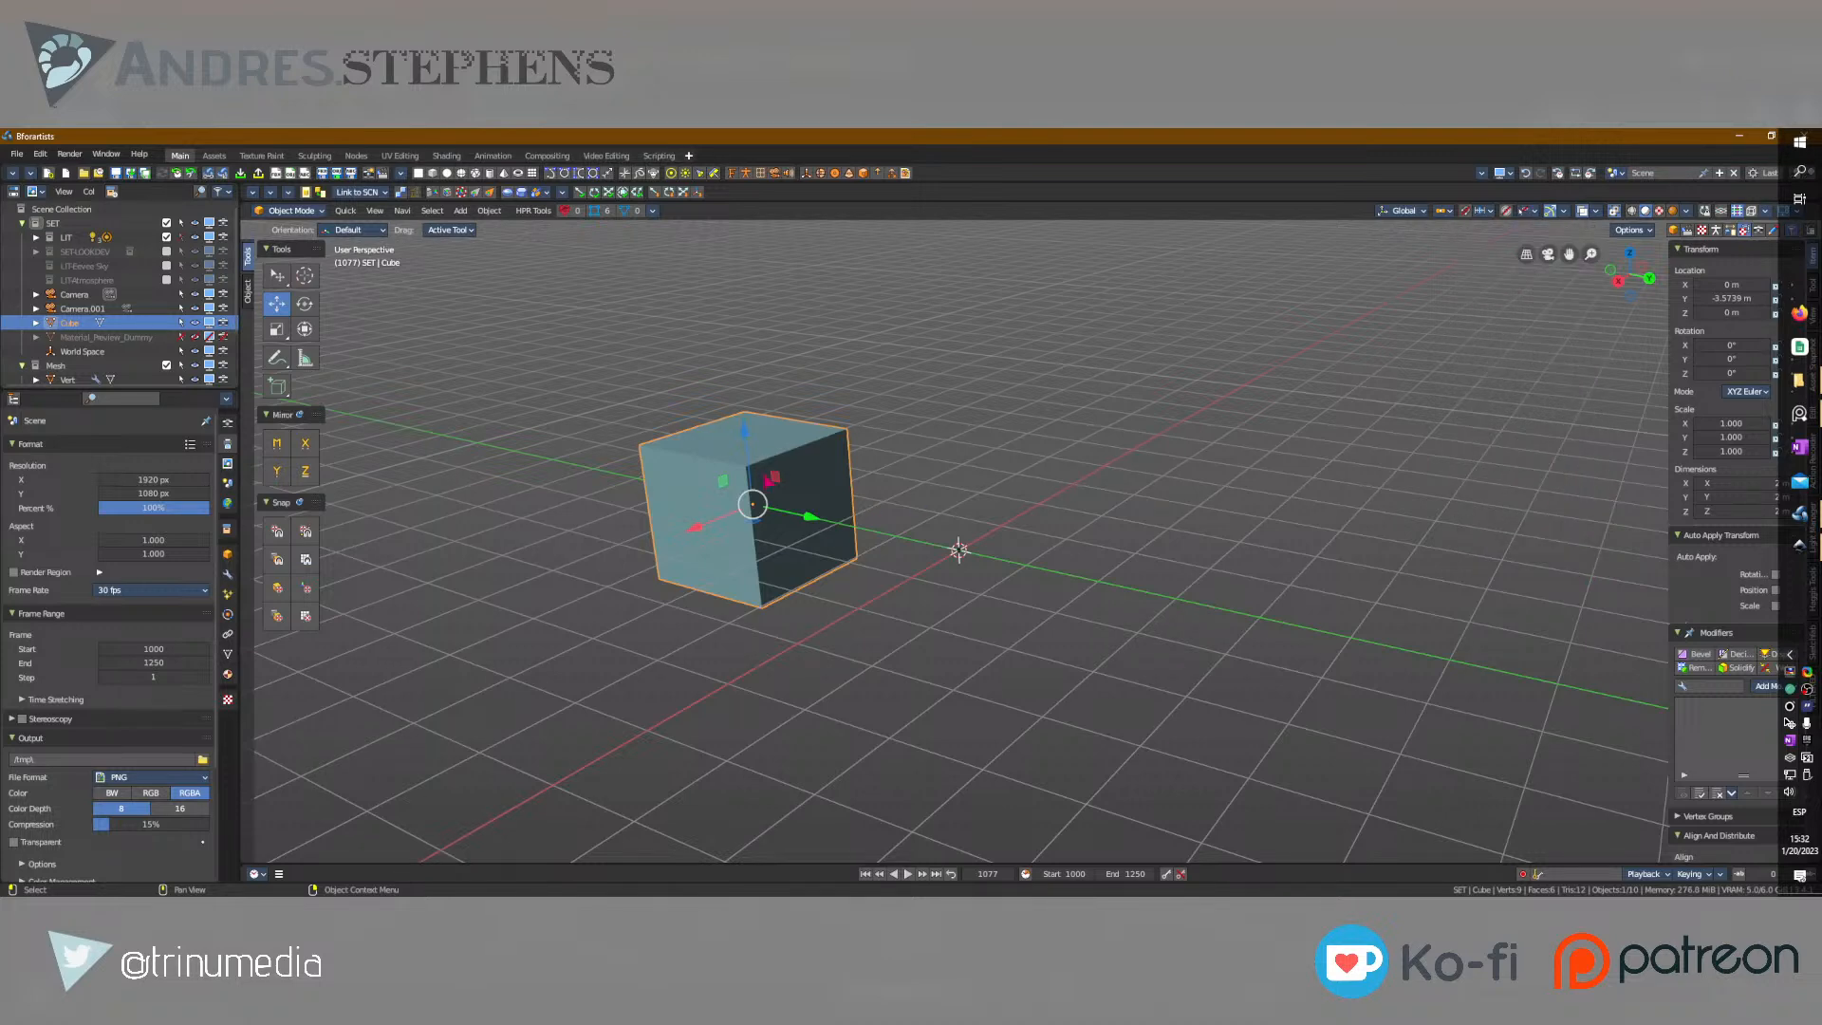
# Move the cube along the X axis to about 0.69 m.
pyautogui.moveTo(960, 545); pyautogui.dragTo(993, 529, button='middle')
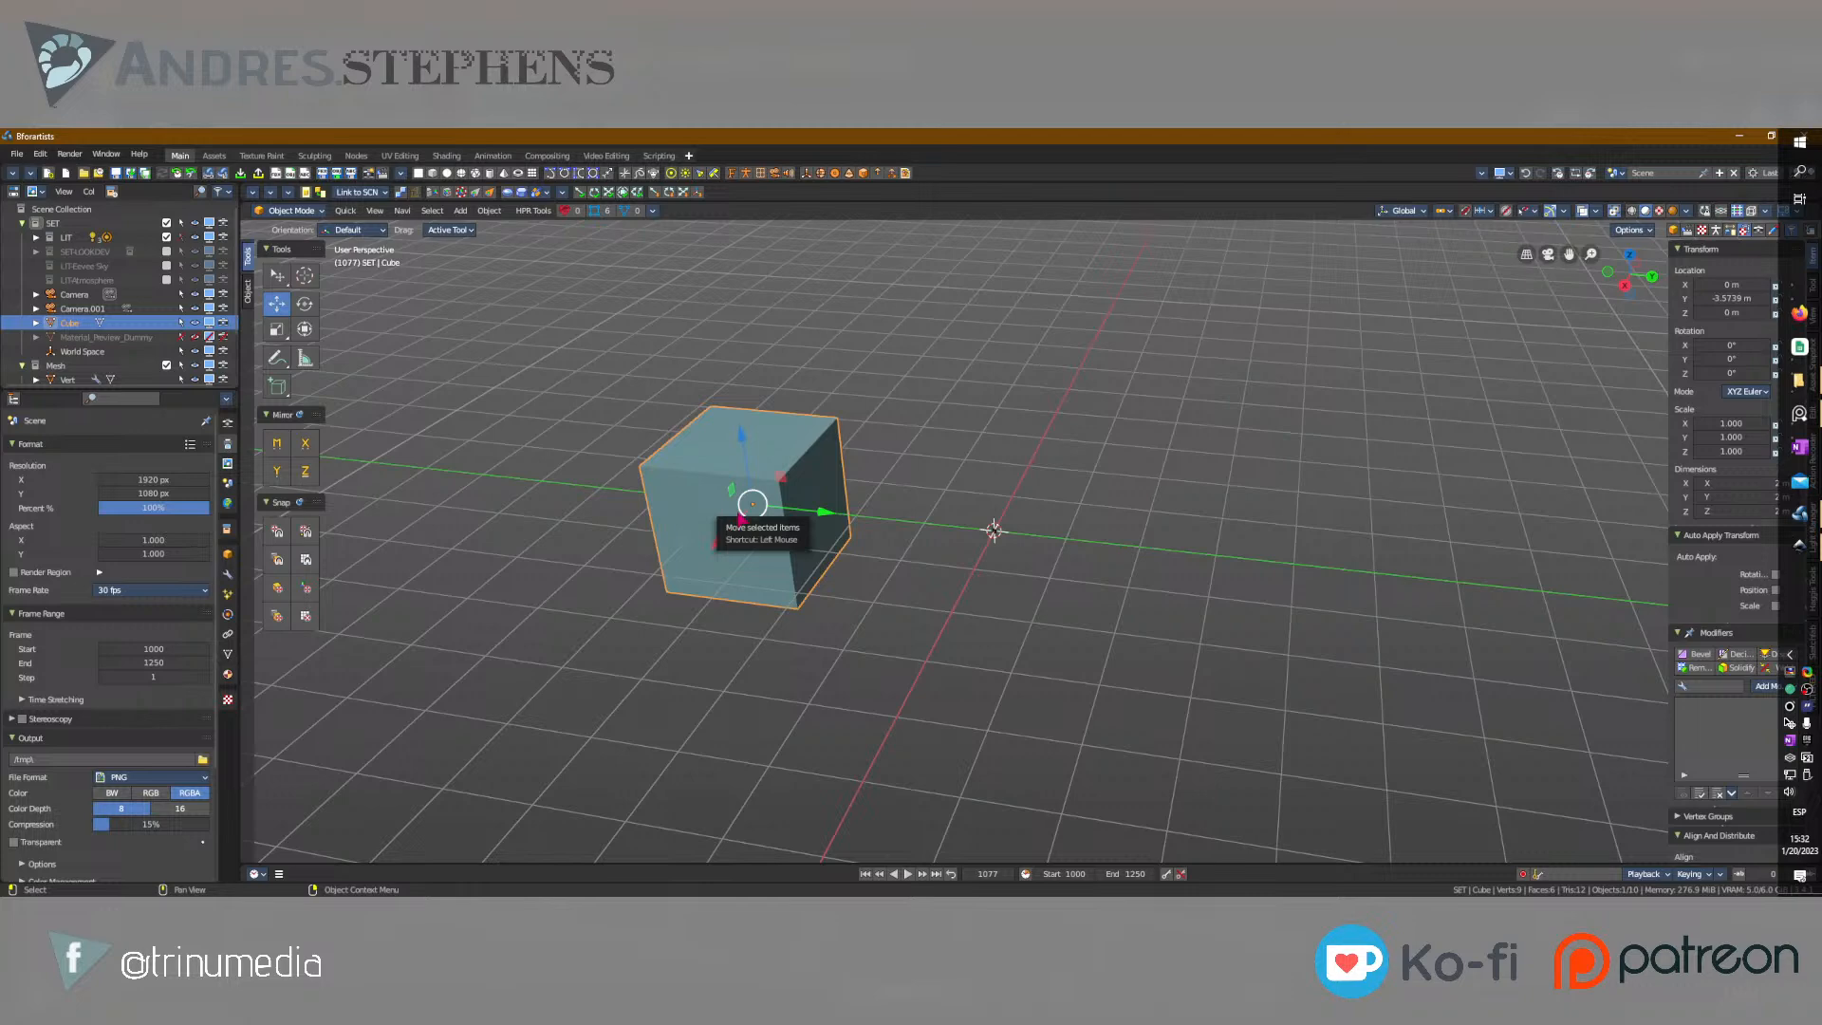
pyautogui.moveTo(732, 539); pyautogui.dragTo(645, 519)
pyautogui.moveTo(731, 527); pyautogui.dragTo(760, 504, button='middle')
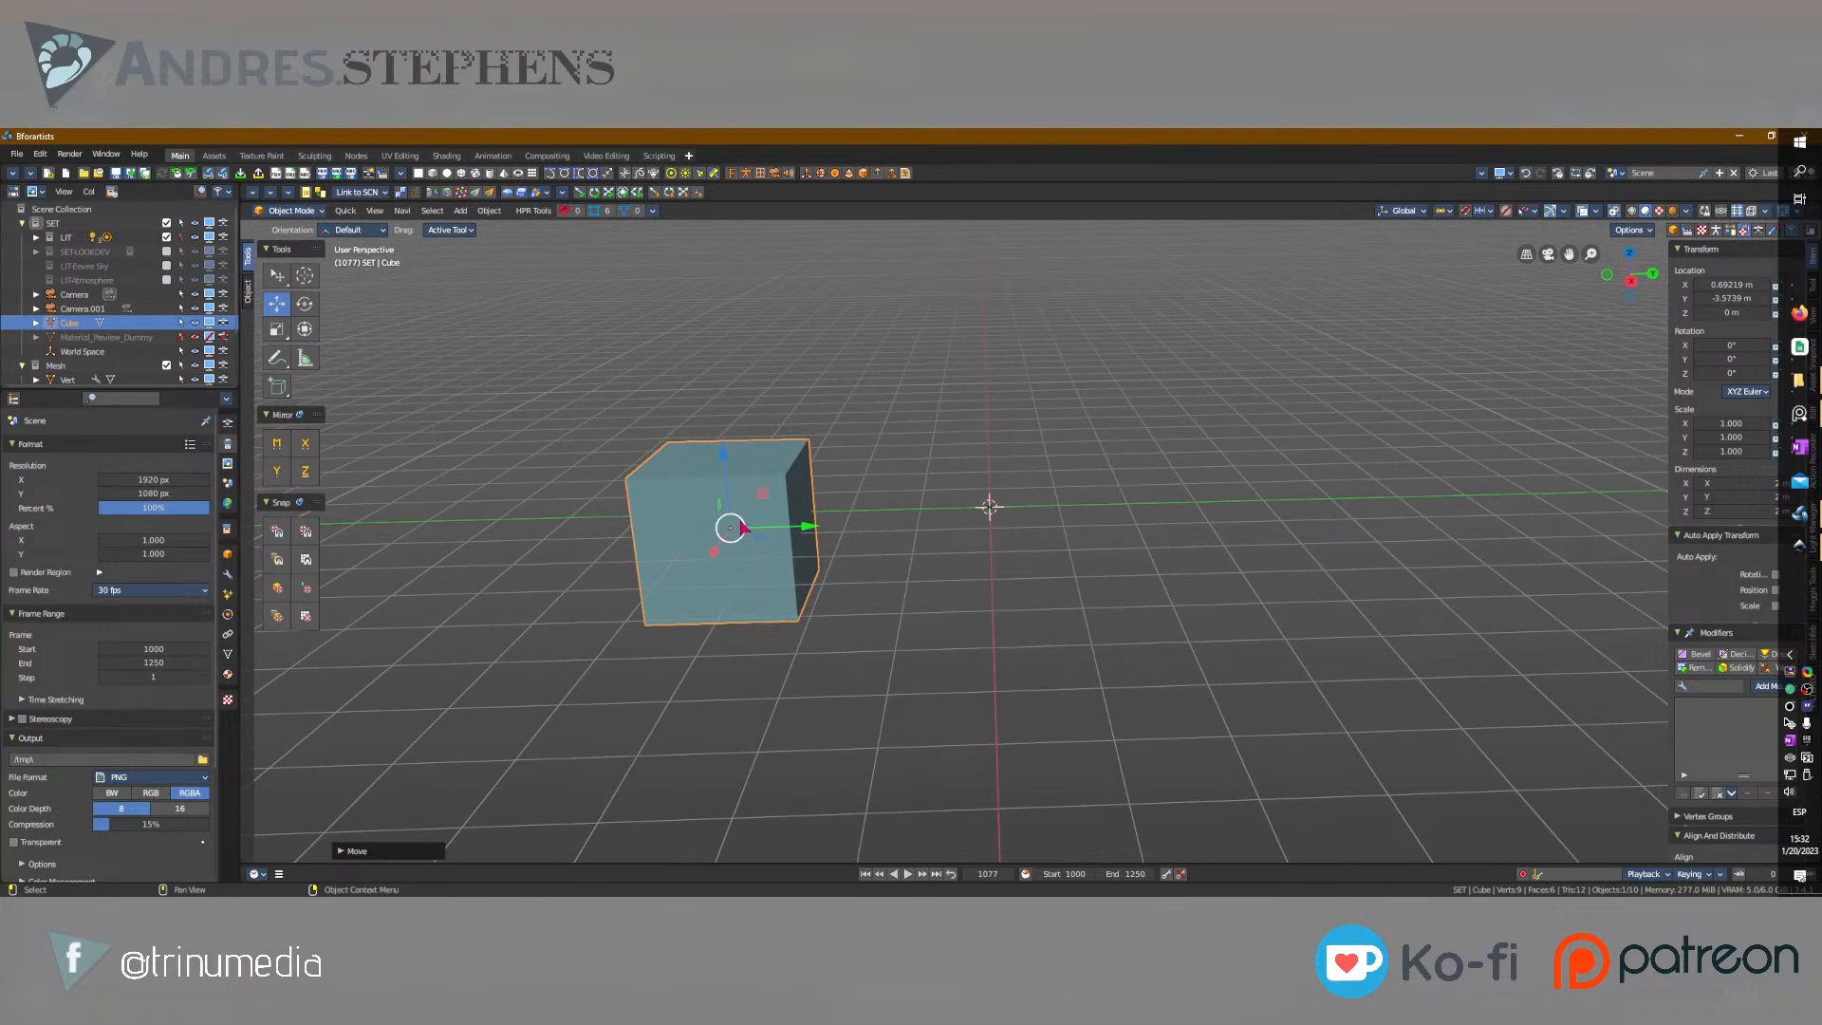
# Add a text object and snap it to the 3D cursor placed on top of the cube.
pyautogui.click(746, 174)
pyautogui.keyDown('shift'); pyautogui.rightClick(705, 456); pyautogui.keyUp('shift')
pyautogui.hotkey('shift', 's')
pyautogui.click(789, 157)
# Rotate the text 90° about X and 90° about Z so it stands upright above the cube.
pyautogui.hotkey('shift', 'space')
pyautogui.press('r')
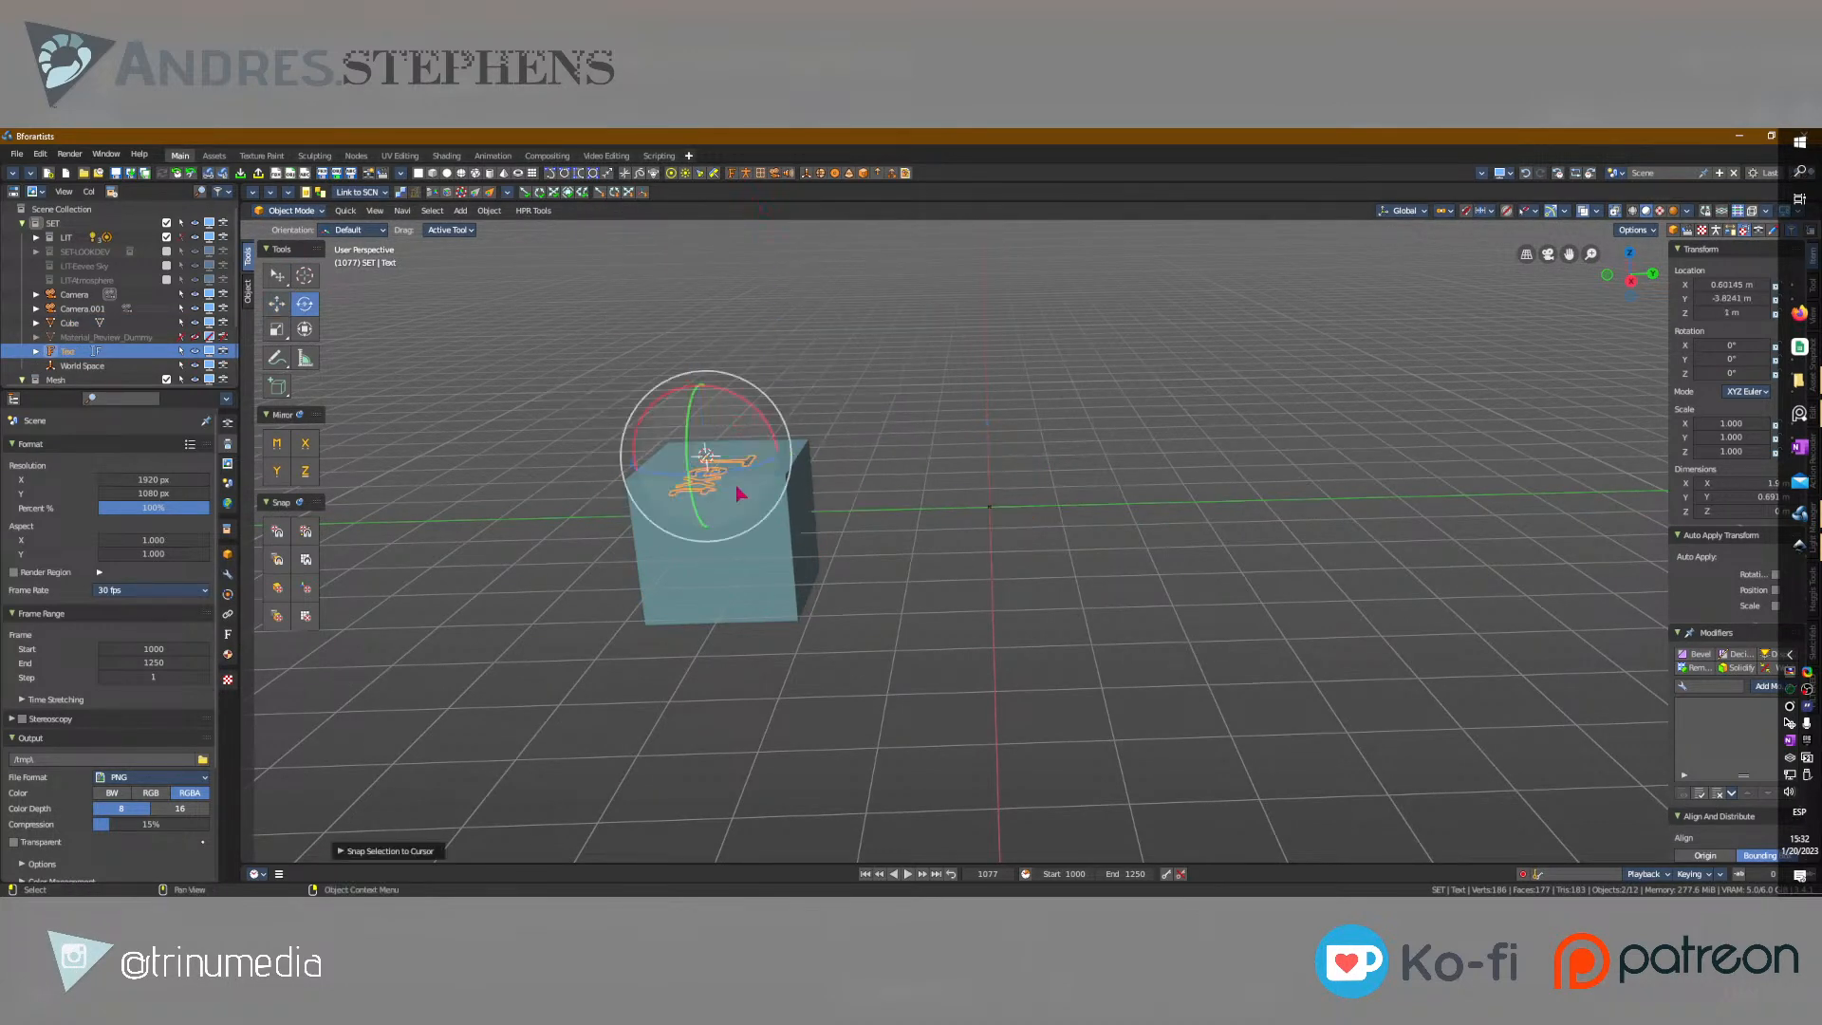
pyautogui.moveTo(757, 470); pyautogui.dragTo(719, 379)
pyautogui.moveTo(756, 354); pyautogui.dragTo(687, 384, button='middle')
pyautogui.moveTo(683, 389); pyautogui.dragTo(664, 543)
pyautogui.moveTo(664, 543); pyautogui.dragTo(847, 416, button='middle')
pyautogui.press('w')
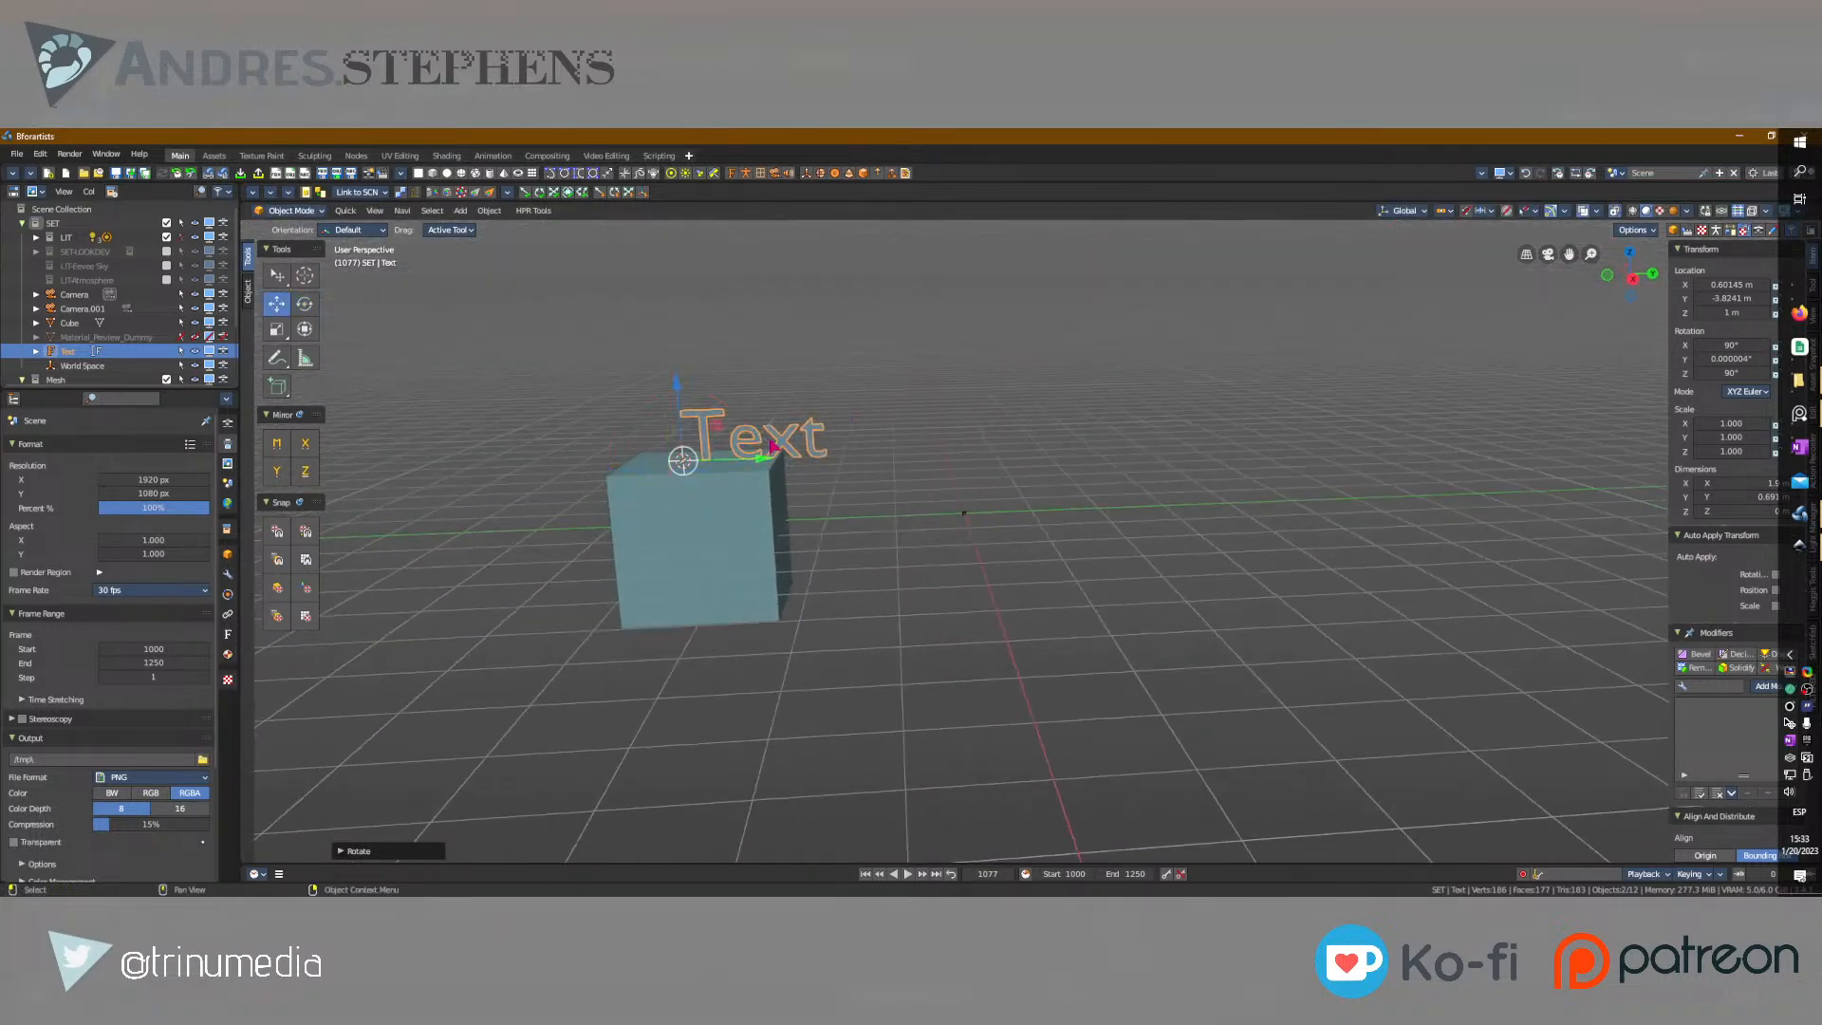
# Select the text above the cube and clear its default content in Edit Mode.
pyautogui.click(724, 536)
pyautogui.click(759, 462)
pyautogui.click(691, 537)
pyautogui.click(749, 450)
pyautogui.click(767, 534)
pyautogui.click(752, 446)
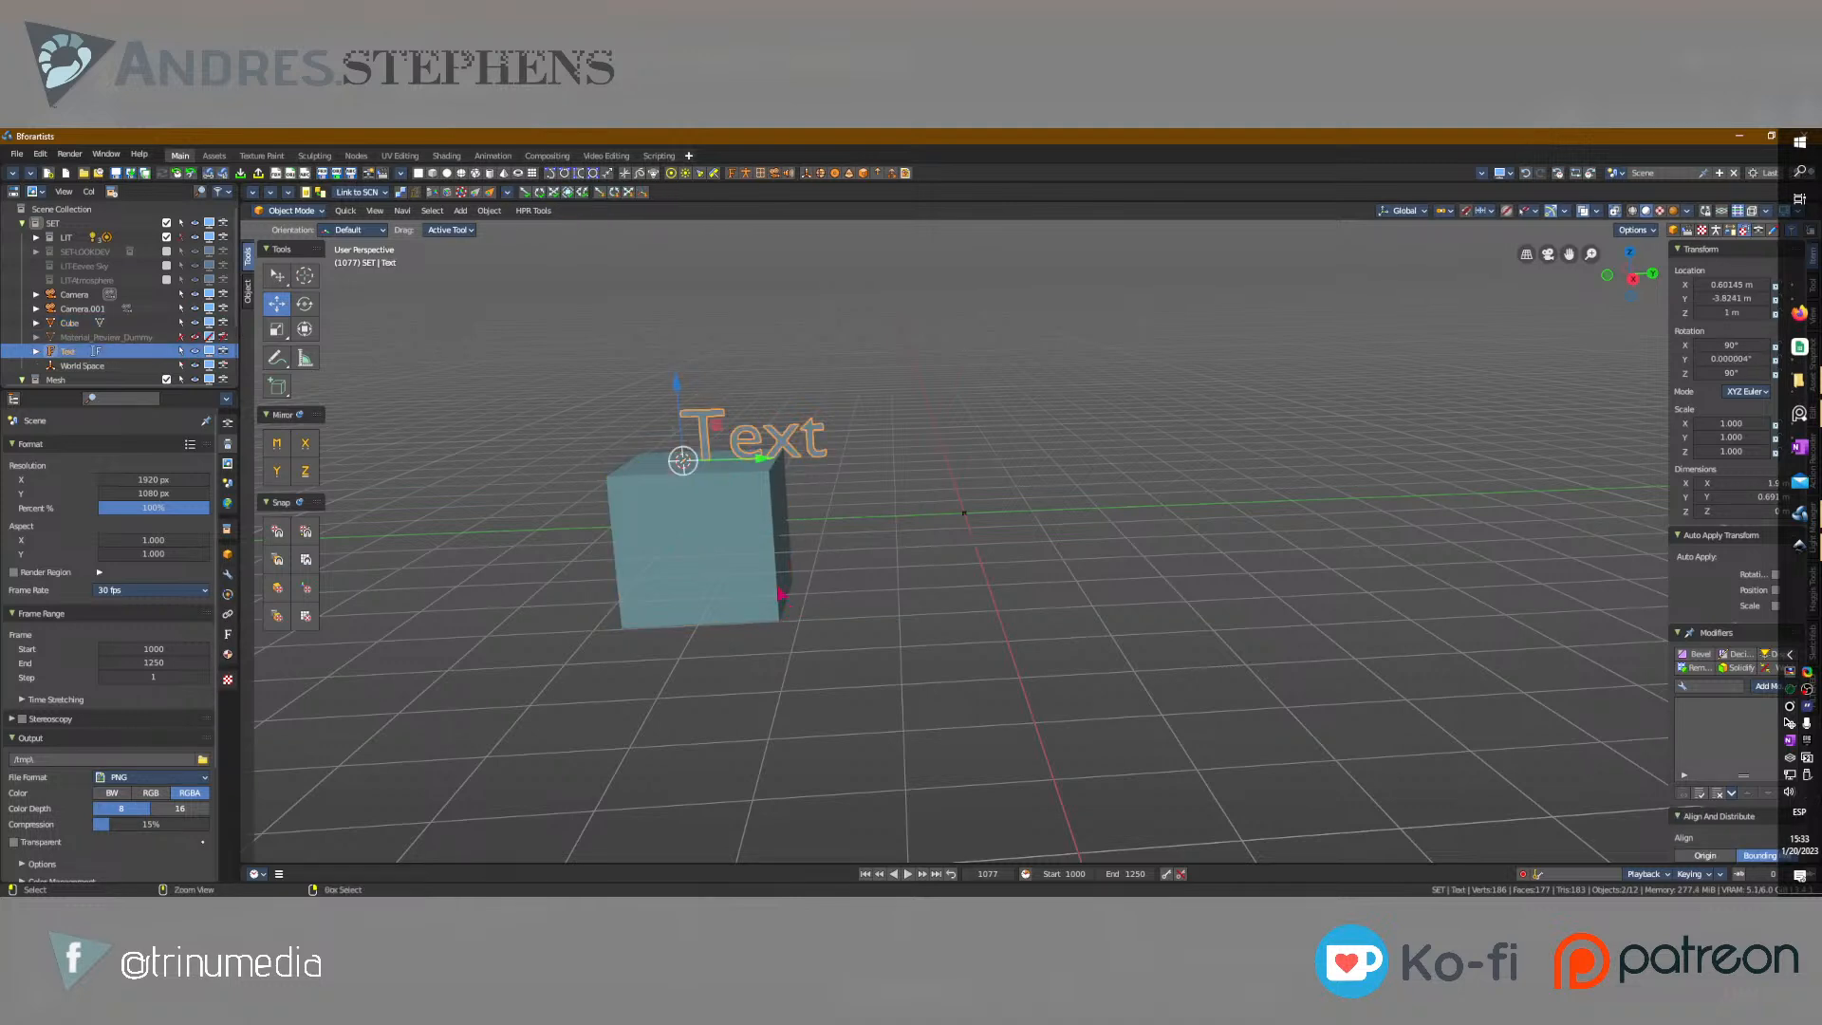
pyautogui.press('Tab')
pyautogui.press('BackSpace')
pyautogui.press('BackSpace')
pyautogui.press('BackSpace')
pyautogui.press('BackSpace')
pyautogui.write('V')
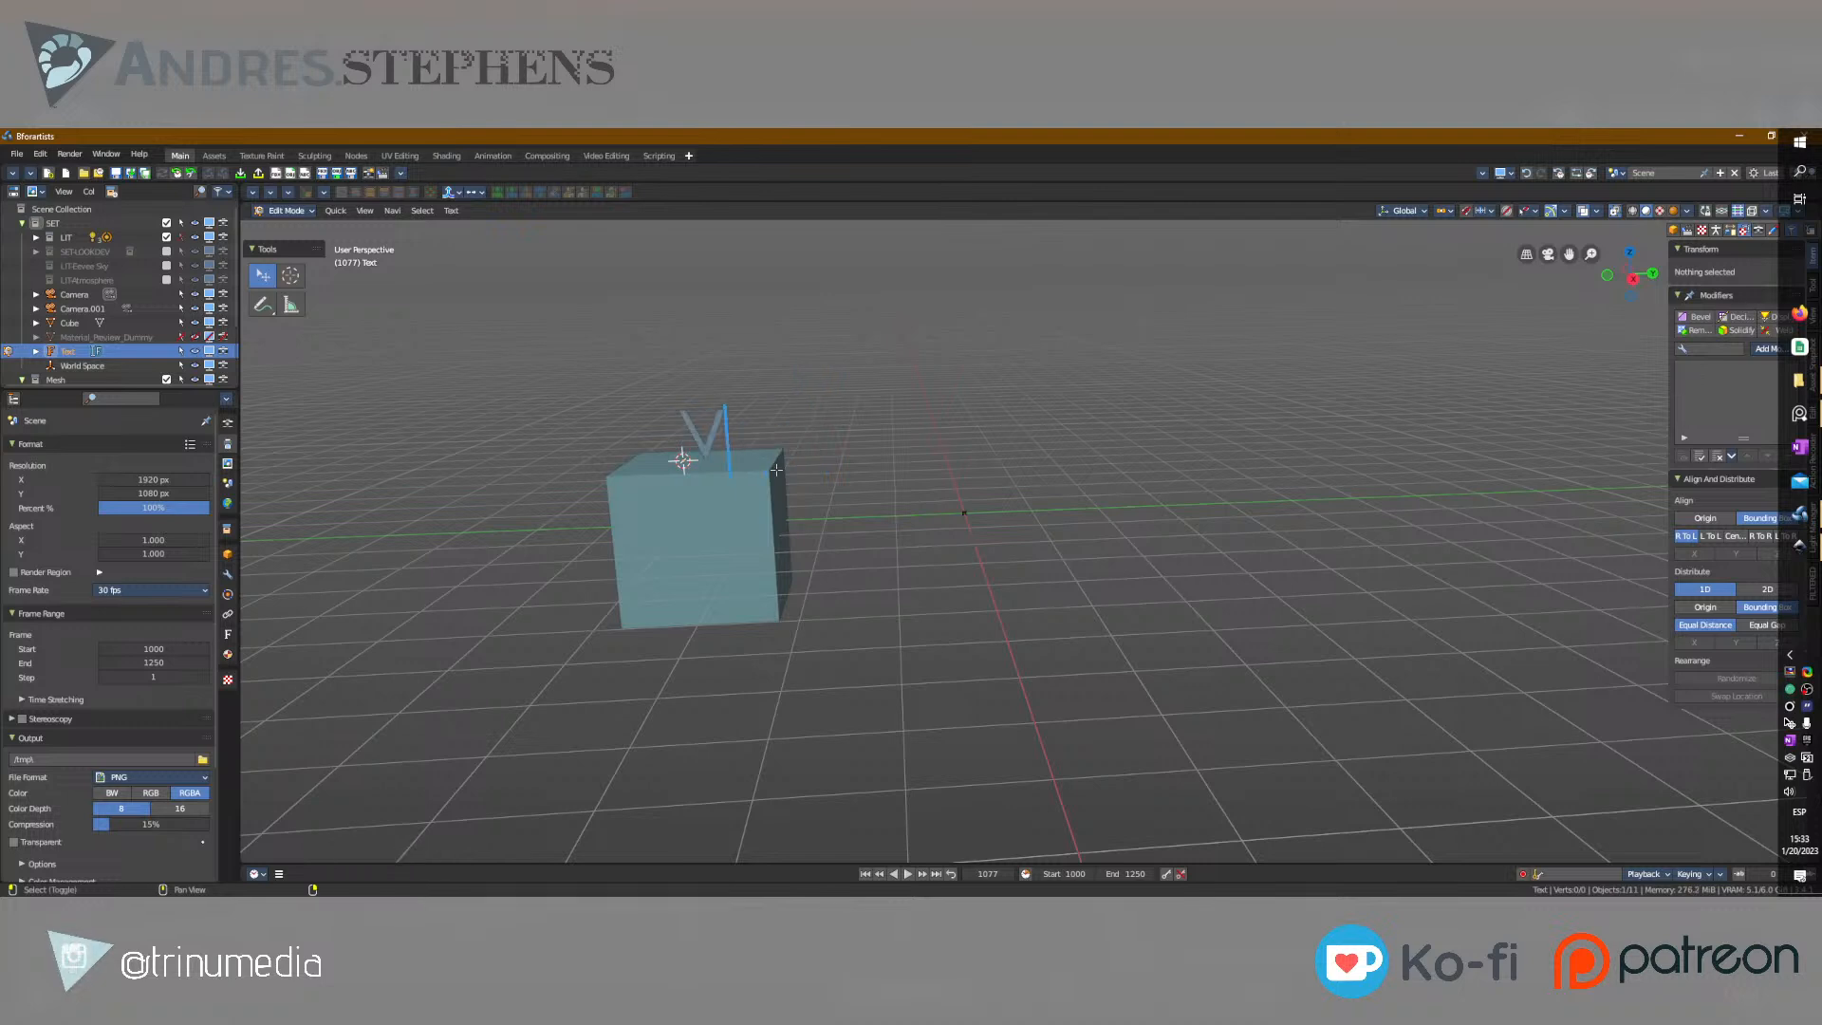
pyautogui.write('alue')
pyautogui.press('BackSpace')
pyautogui.press('BackSpace')
pyautogui.press('BackSpace')
pyautogui.press('BackSpace')
pyautogui.press('BackSpace')
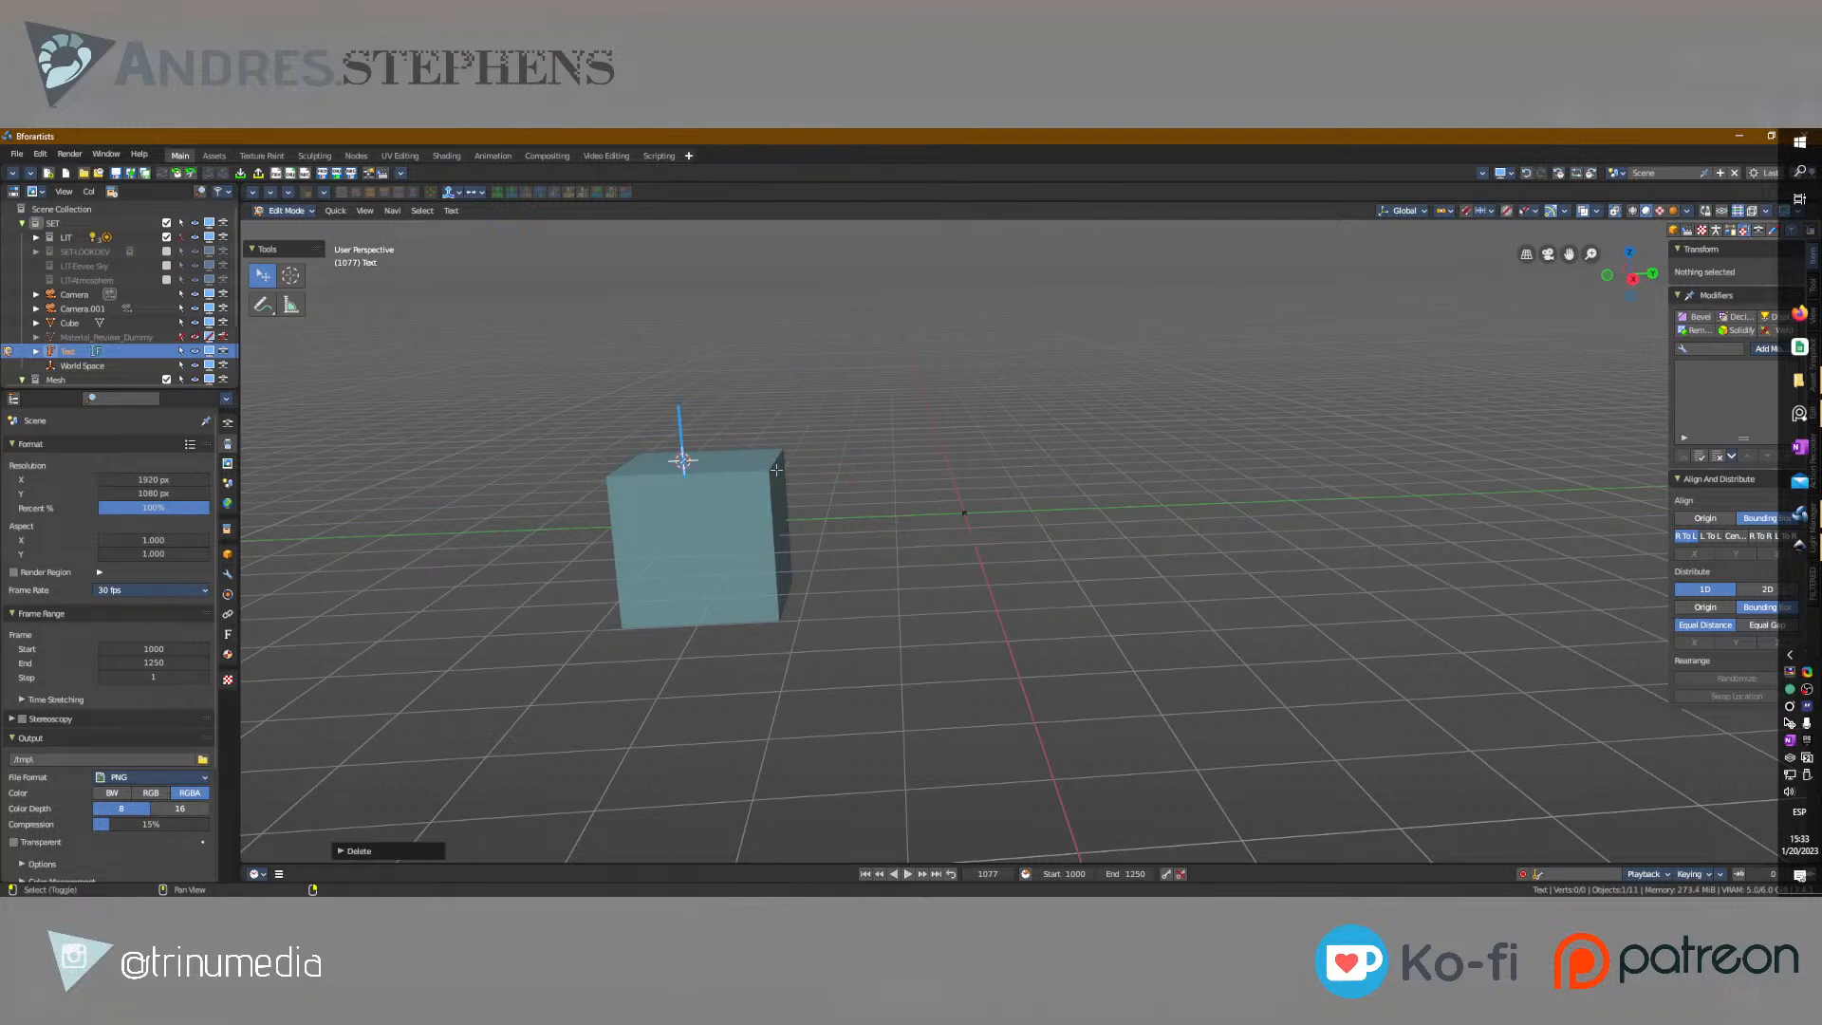
pyautogui.write('Float')
pyautogui.press('BackSpace')
pyautogui.press('BackSpace')
pyautogui.press('BackSpace')
pyautogui.press('BackSpace')
pyautogui.press('BackSpace')
pyautogui.write('T')
pyautogui.press('BackSpace')
# Enter "Value-Type-Float, String, Integer" as the text content and return to Object Mode.
pyautogui.write('Value-Type-Float, String, In')
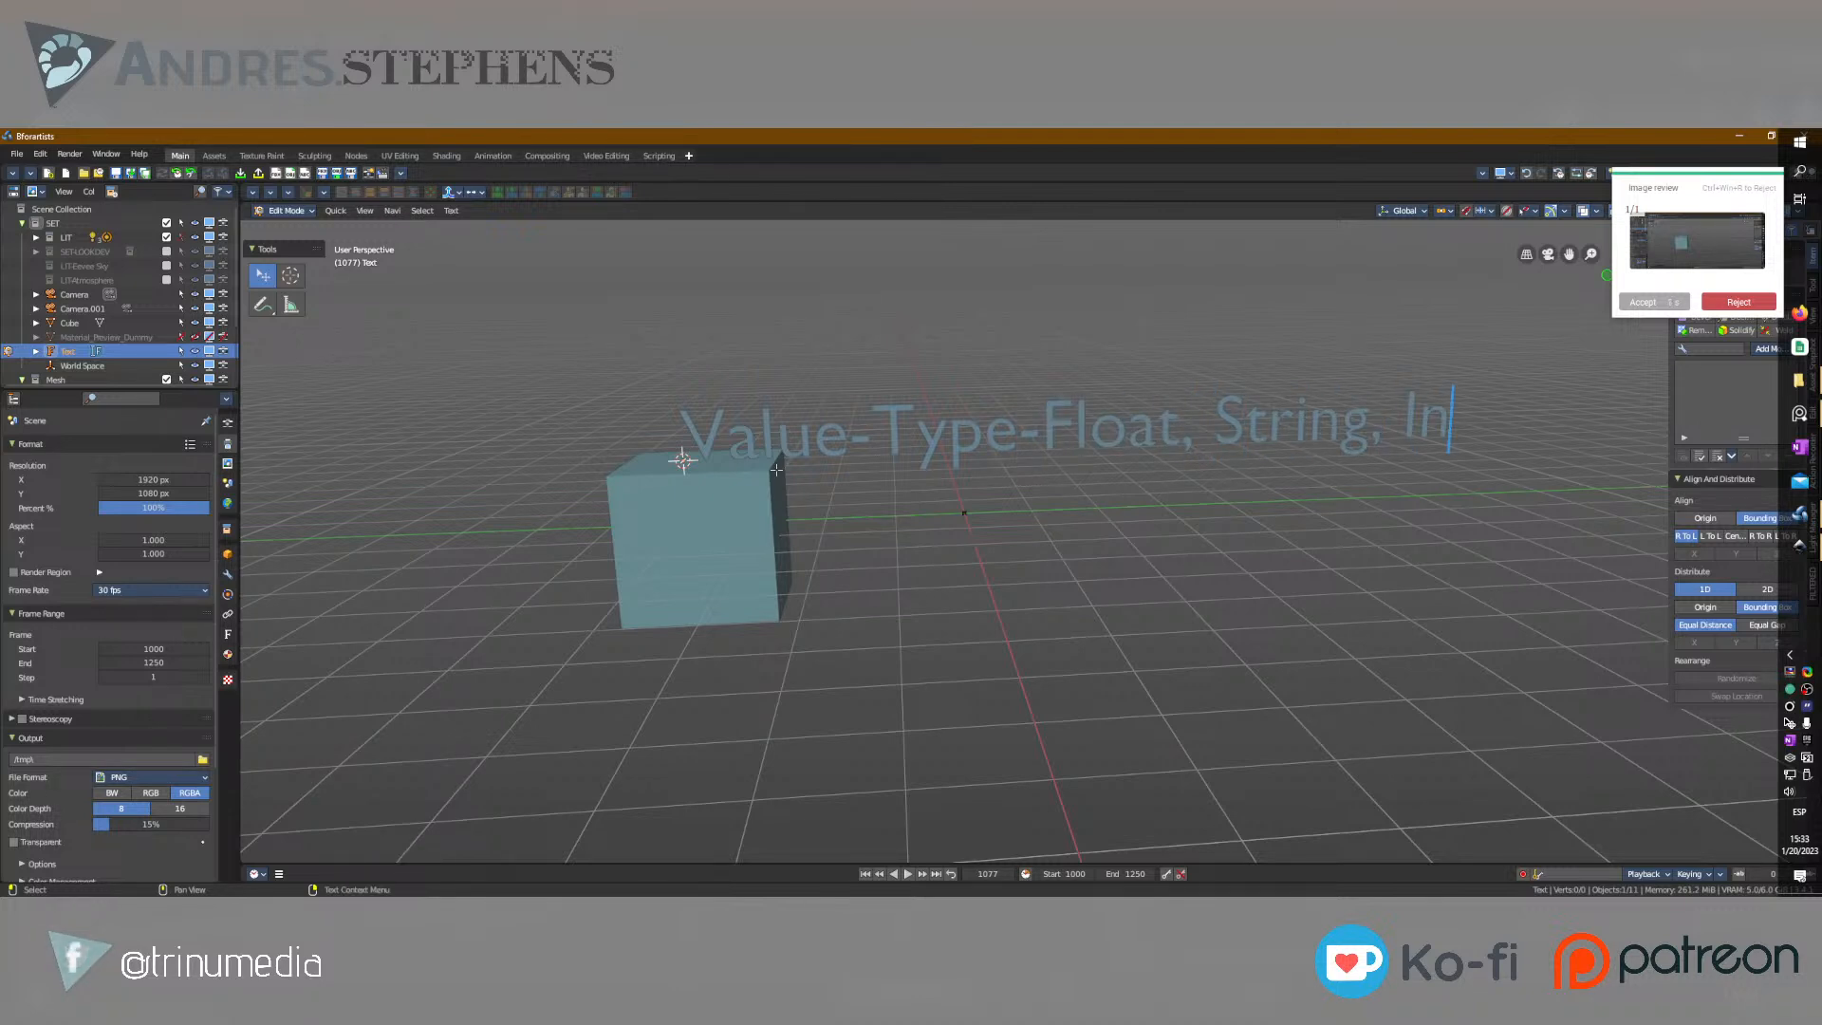
pyautogui.write('teger')
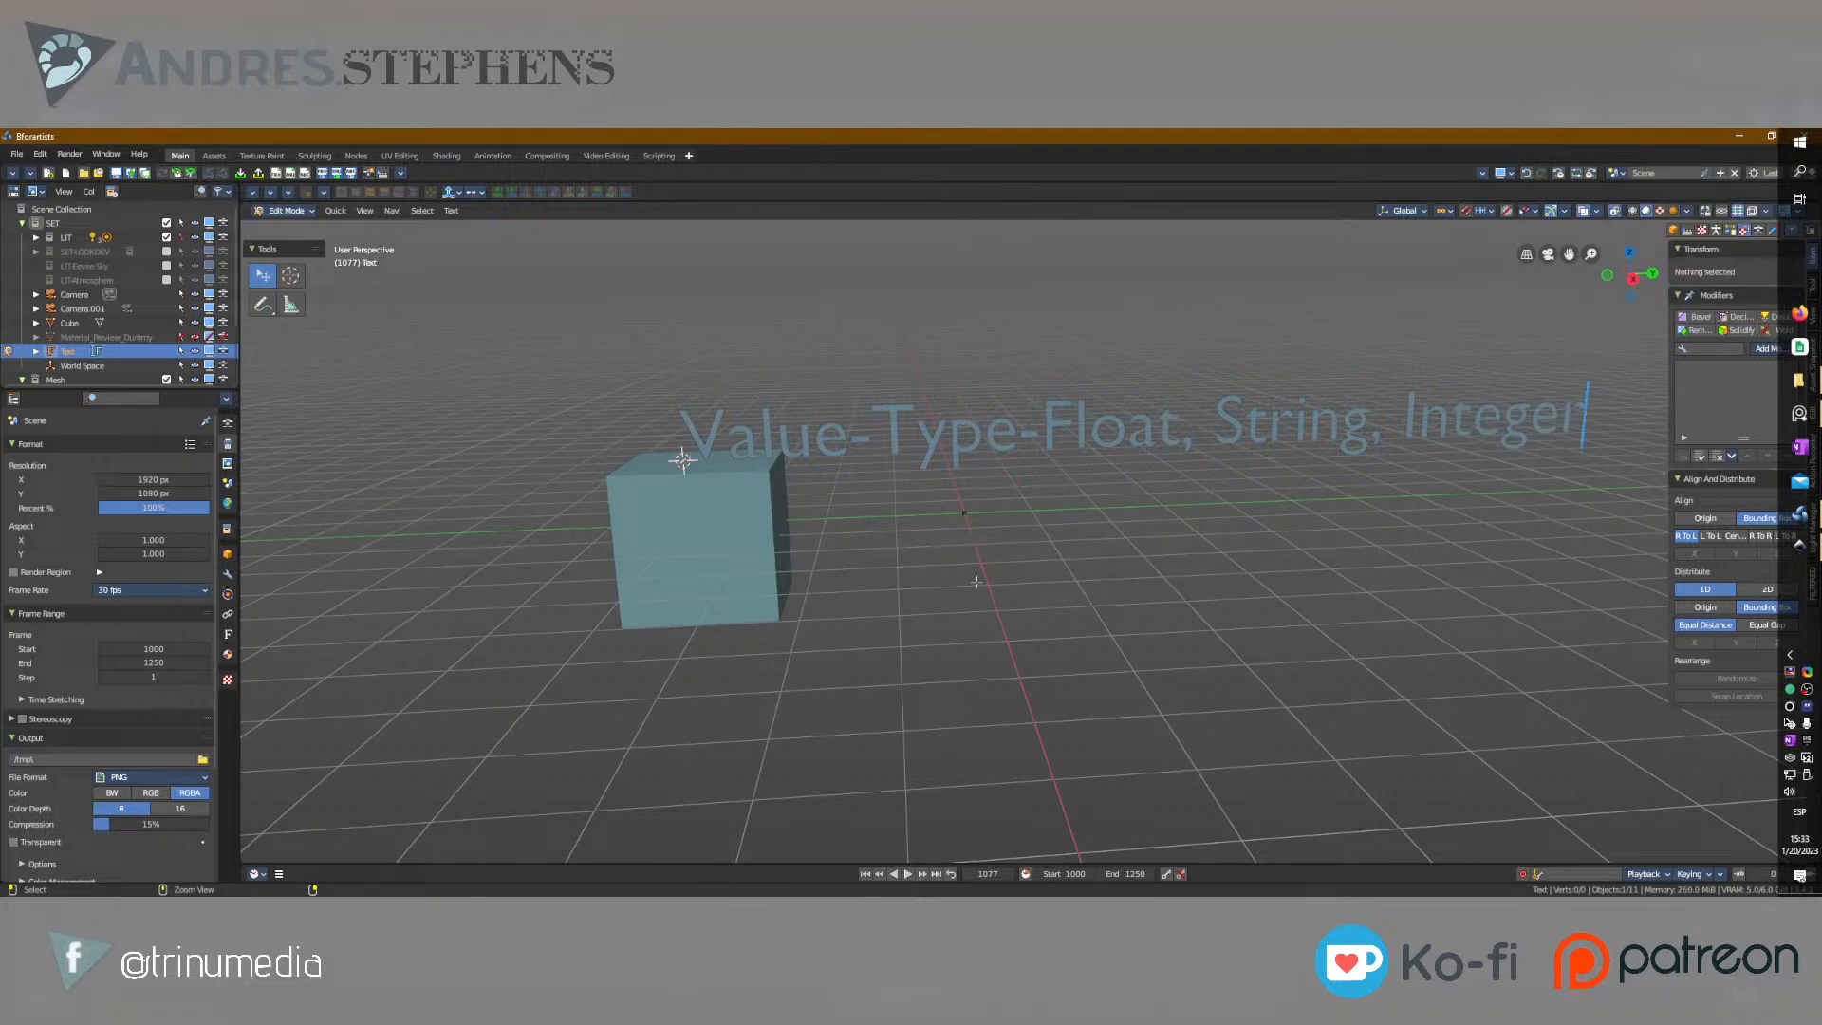
pyautogui.press('Home')
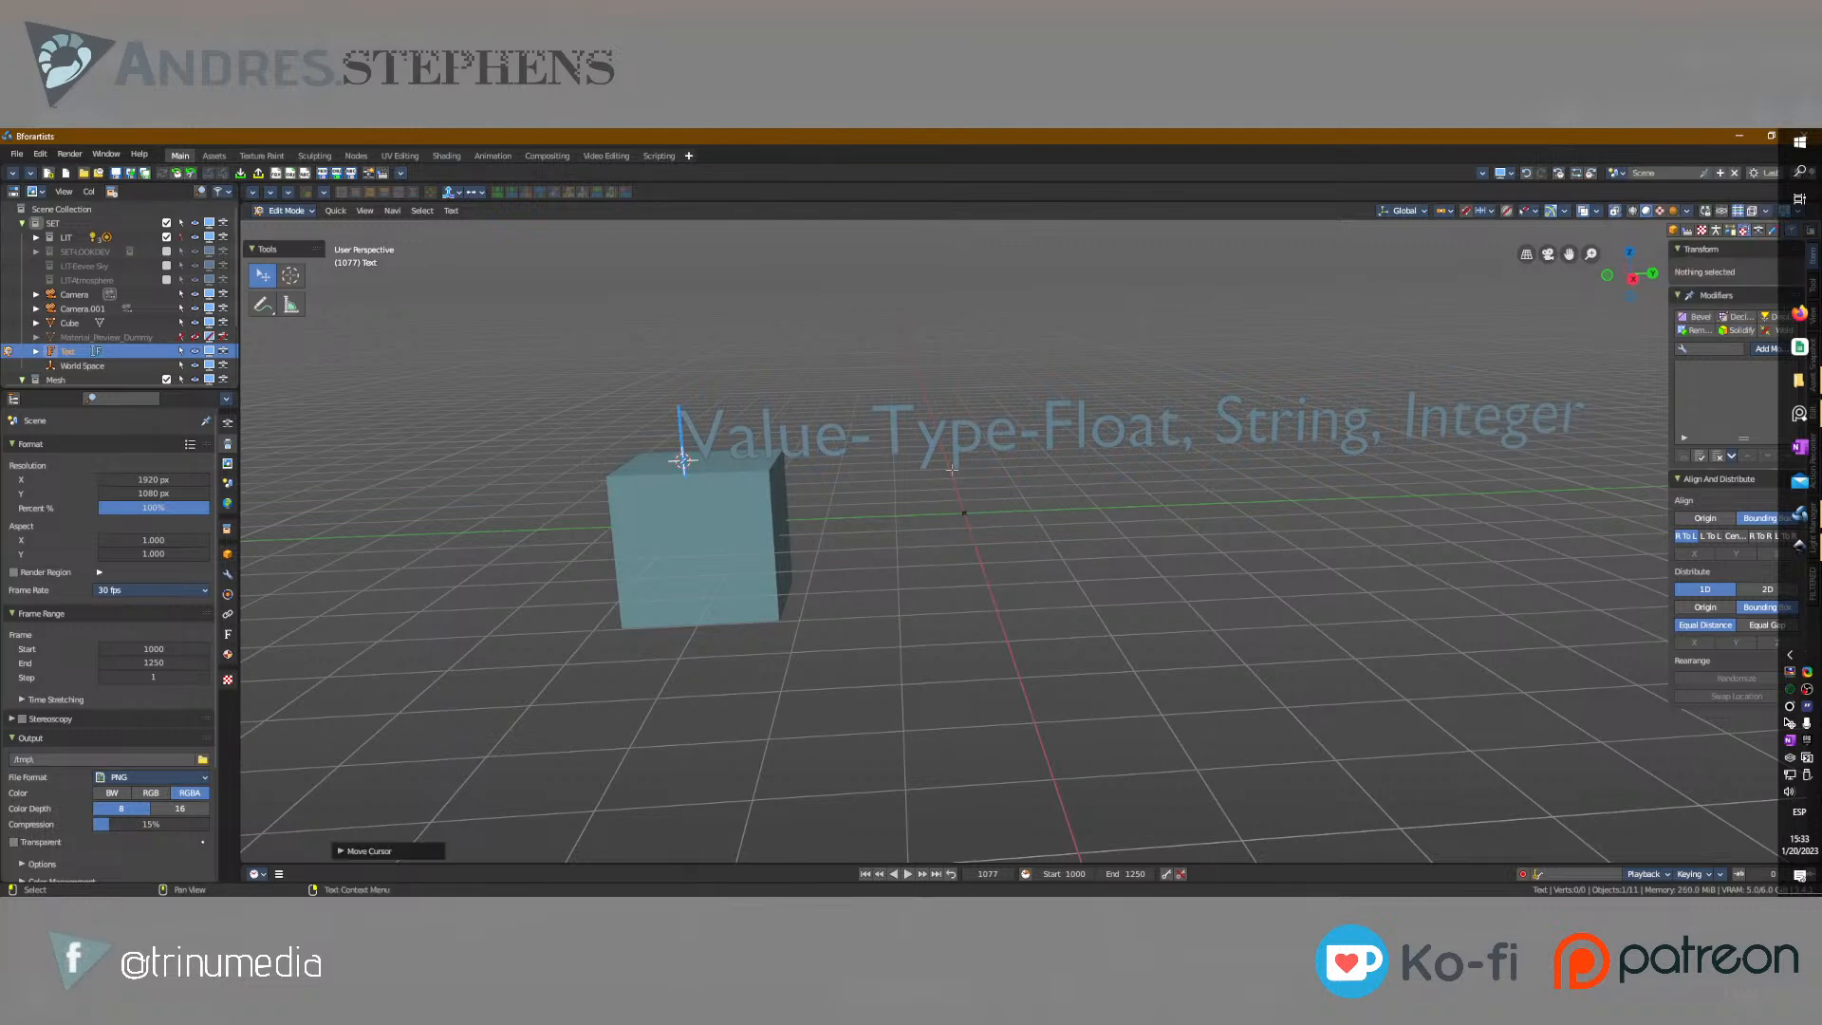
pyautogui.press('Tab')
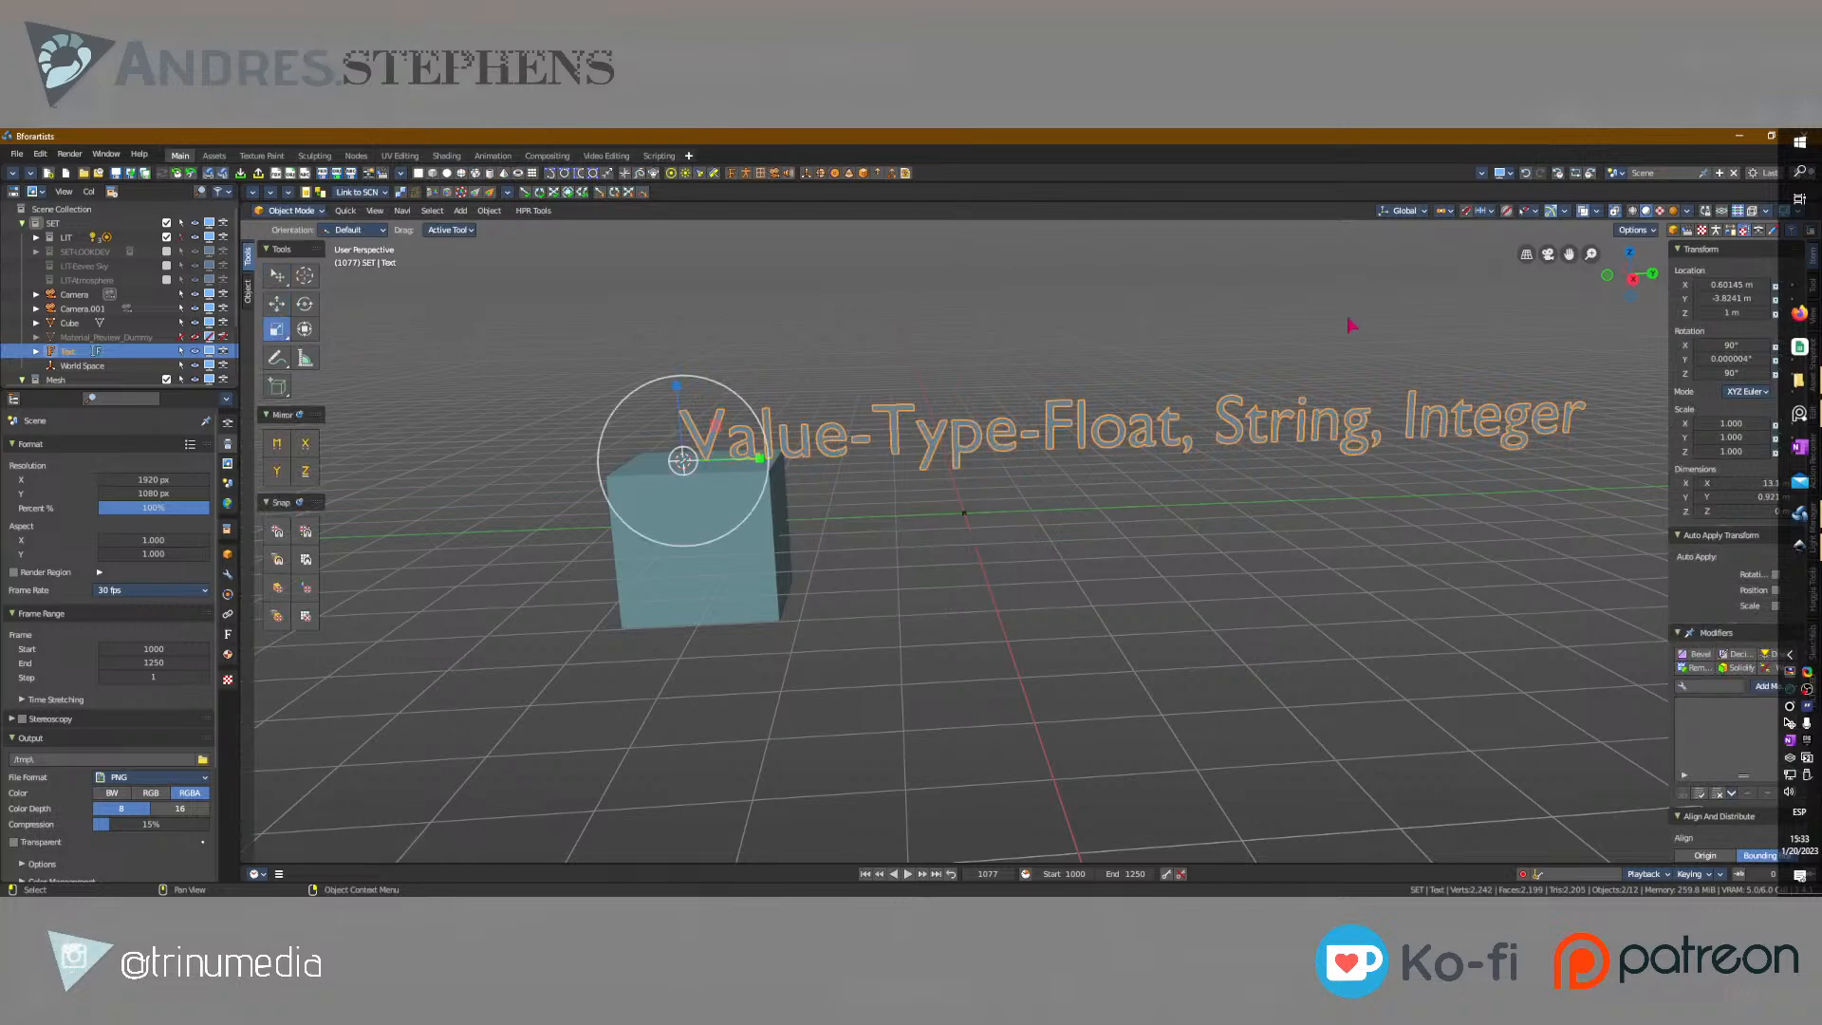
# Scale the text down to about 0.376 and reposition it just above the cube.
pyautogui.press('s')
pyautogui.moveTo(912, 407); pyautogui.dragTo(791, 396)
pyautogui.press('w')
pyautogui.press('r')
pyautogui.moveTo(899, 351); pyautogui.dragTo(1126, 293)
pyautogui.press('w')
pyautogui.moveTo(793, 380); pyautogui.dragTo(753, 407)
# Duplicate the cube and place the copy in front of it at about 5.42 m along X.
pyautogui.click(718, 529)
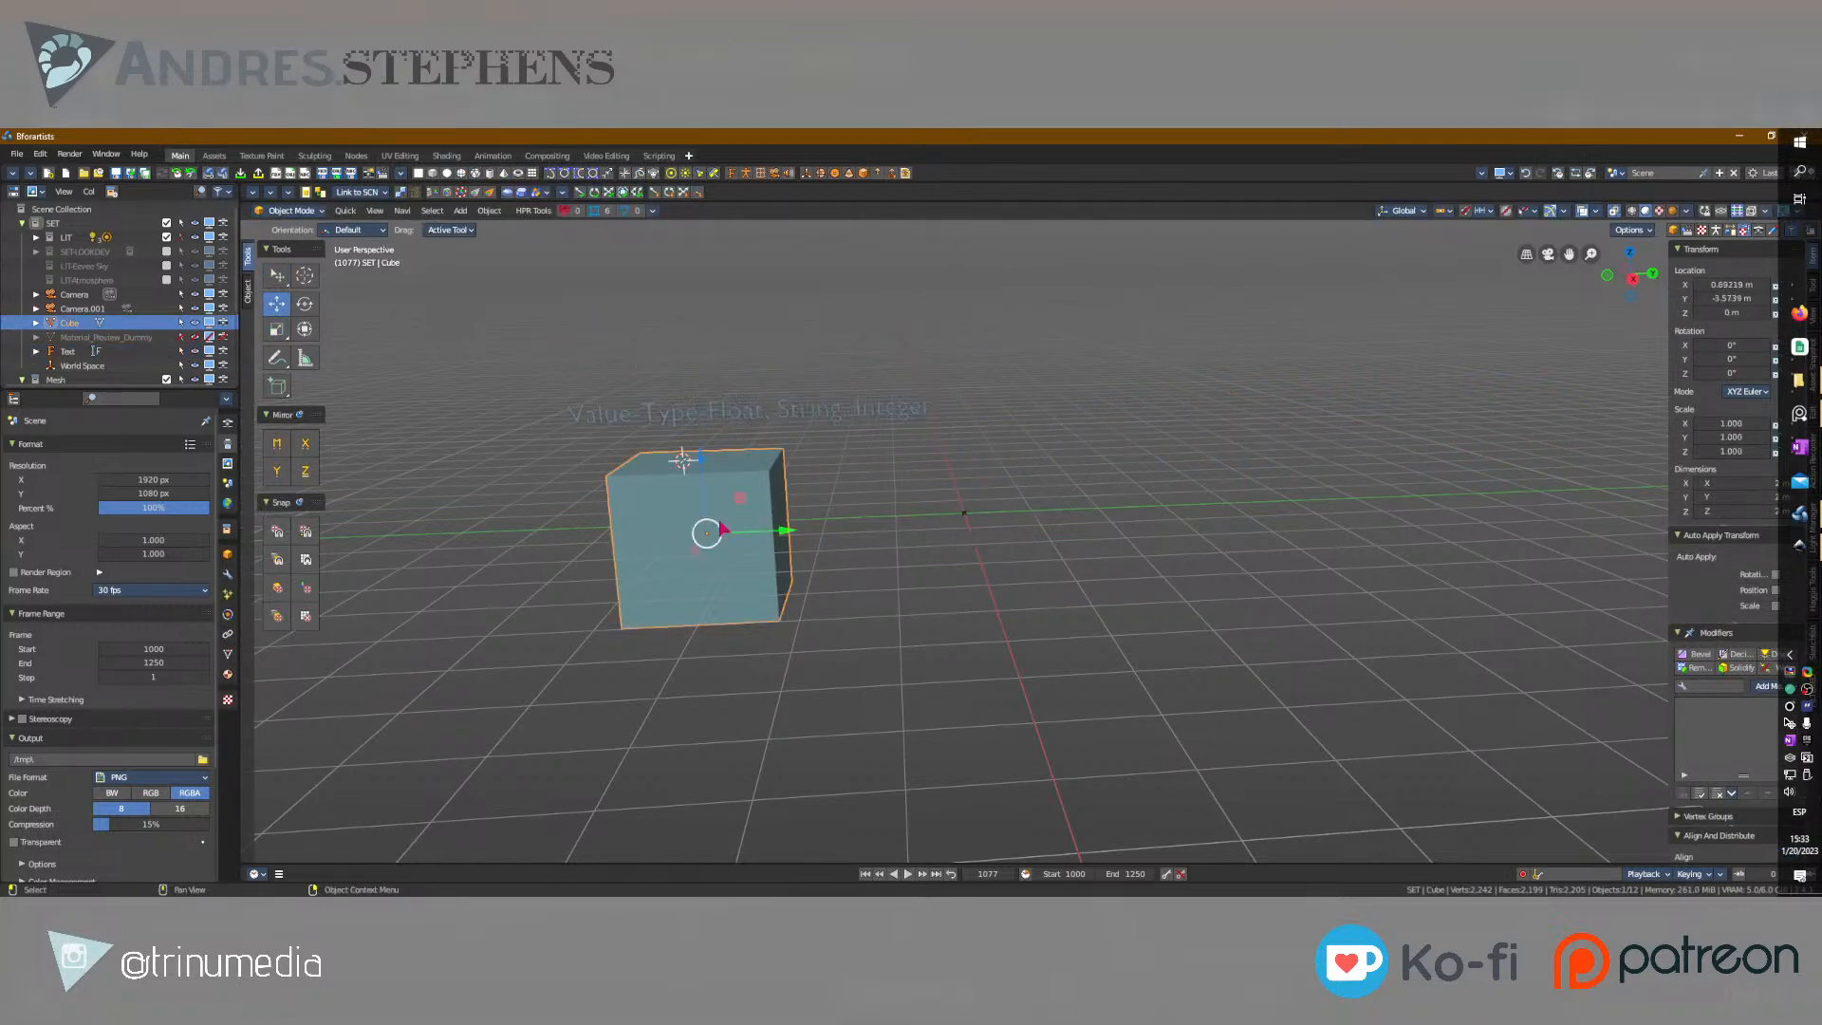
pyautogui.click(746, 403)
pyautogui.click(733, 508)
pyautogui.hotkey('shift', 'd')
pyautogui.click(652, 649)
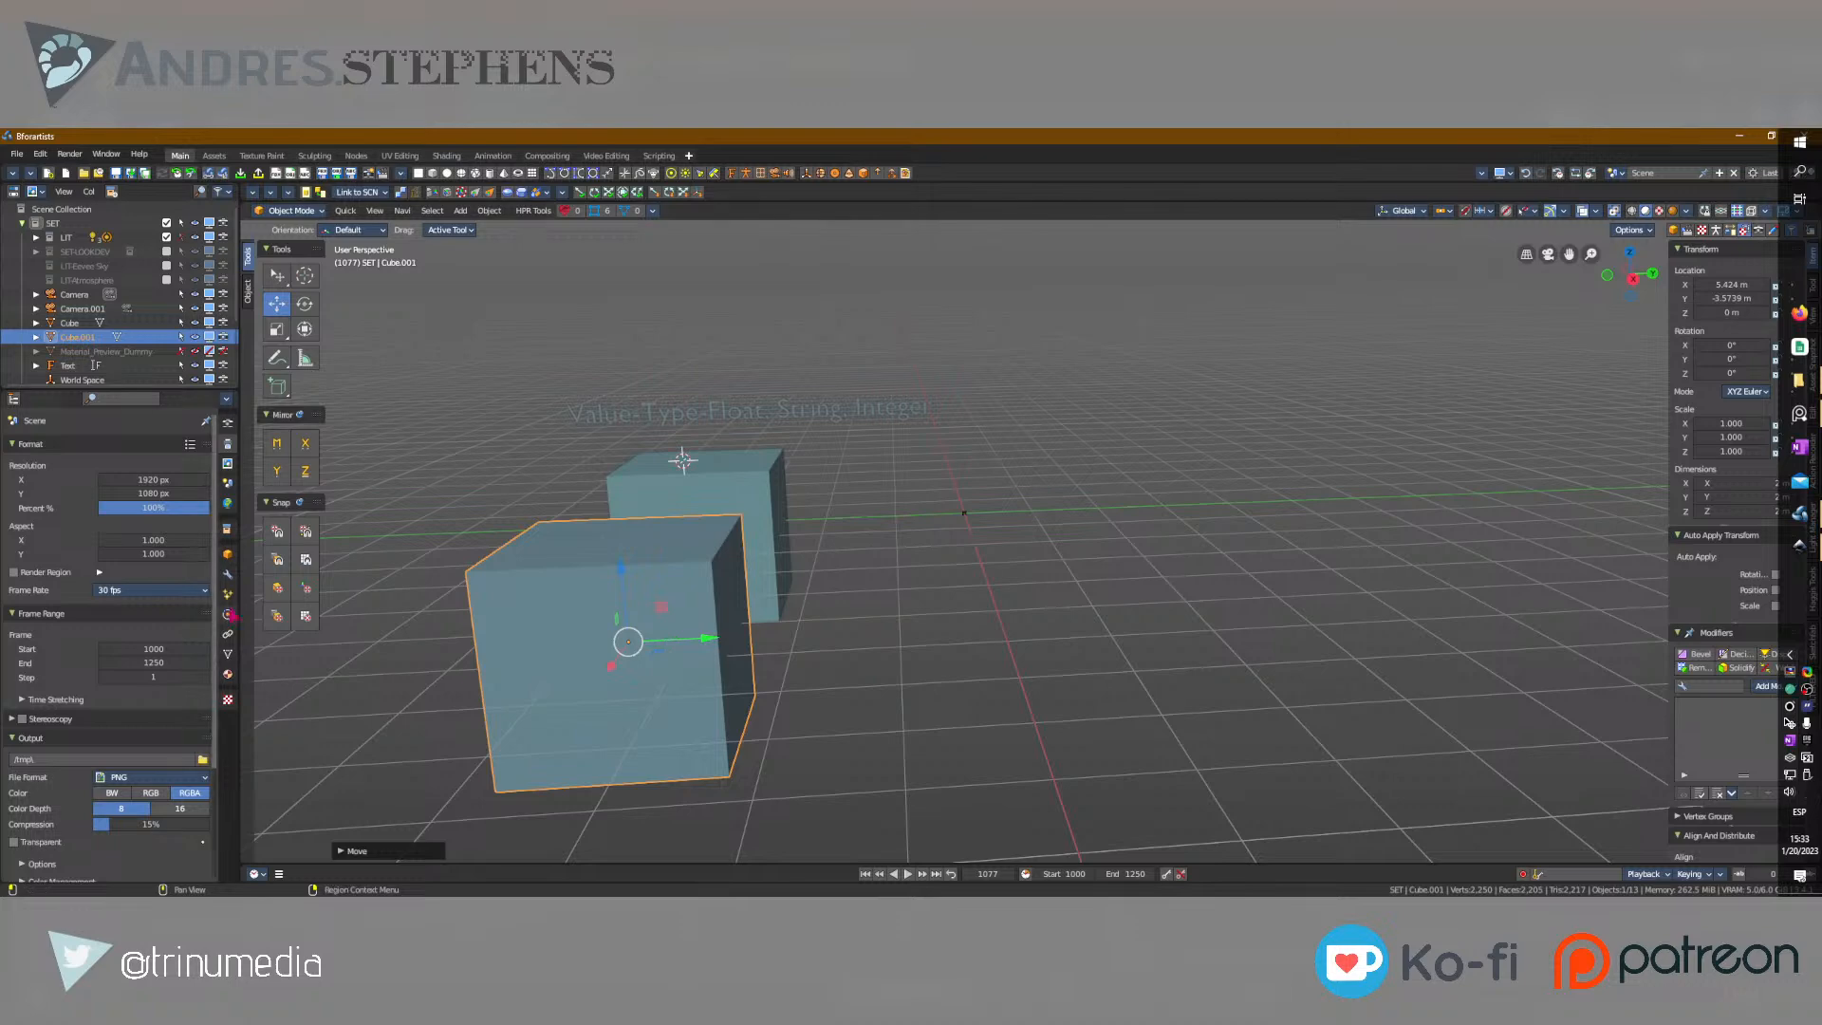
# Add an Array modifier to the duplicated cube with a relative offset of 0 in X and 1 in Y.
pyautogui.click(229, 576)
pyautogui.click(53, 447)
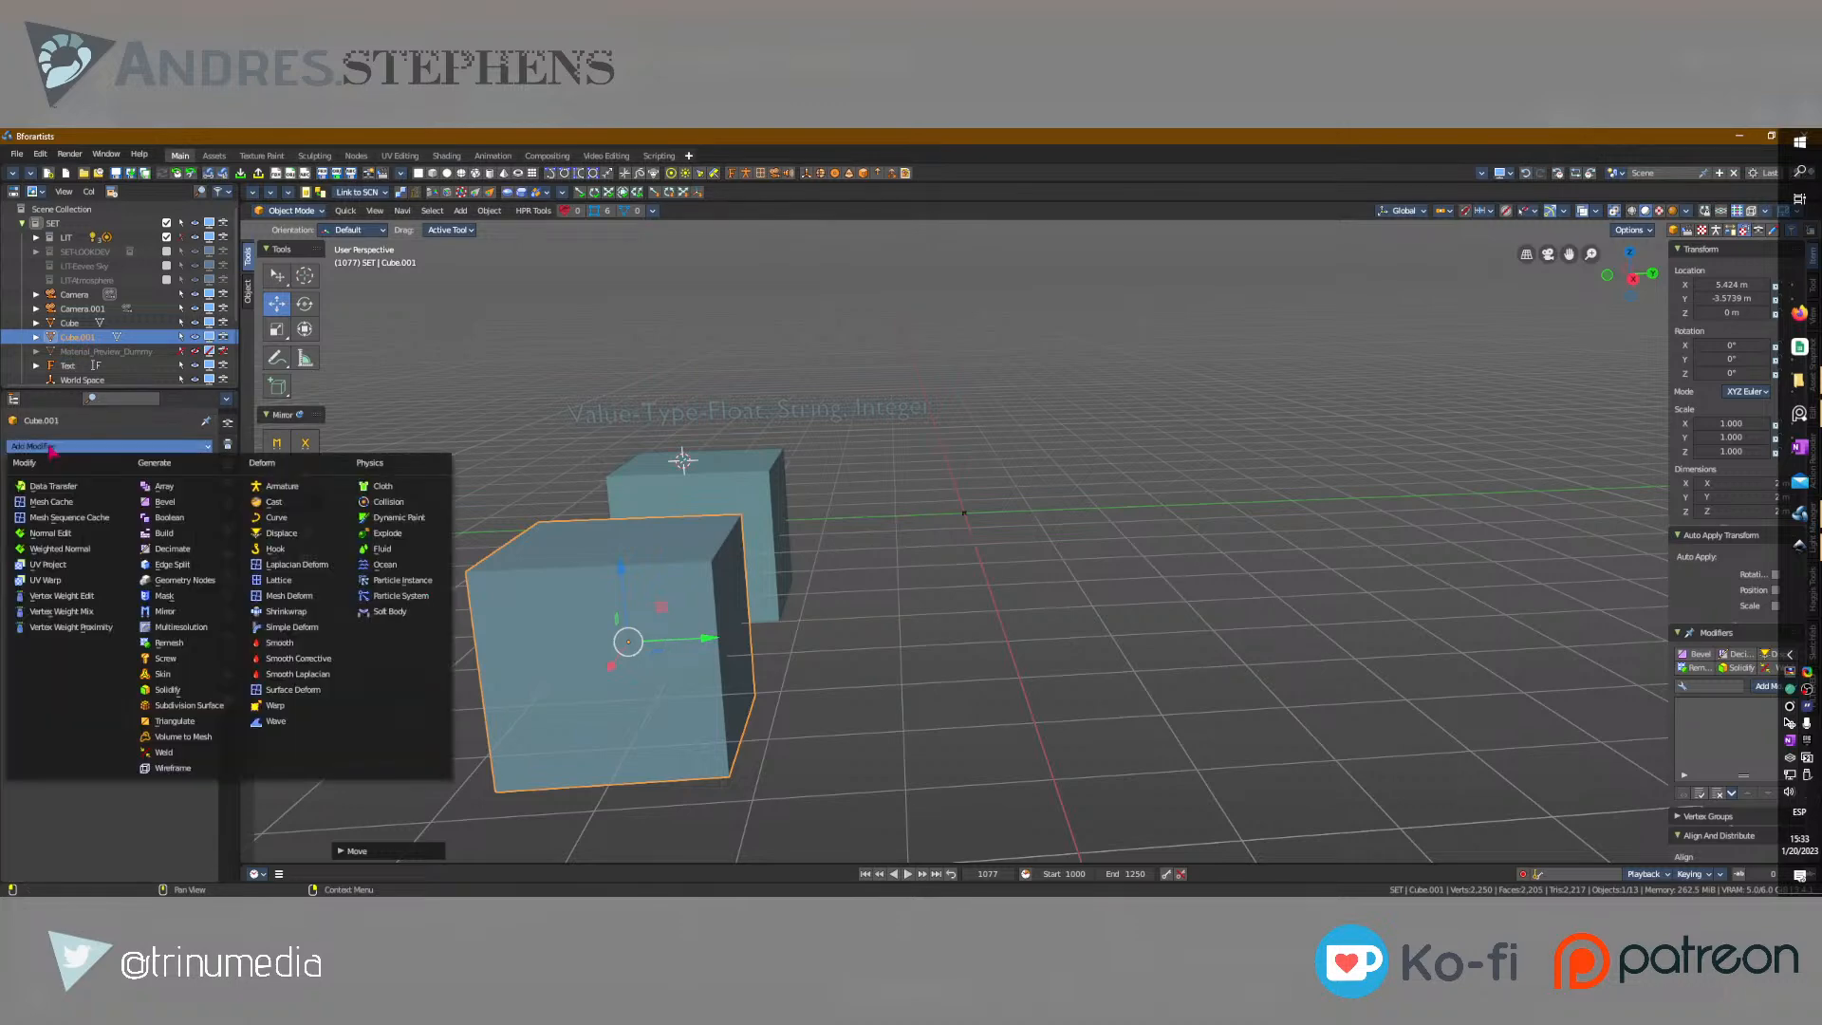
pyautogui.click(164, 489)
pyautogui.scroll(-3, 792, 637)
pyautogui.click(110, 567)
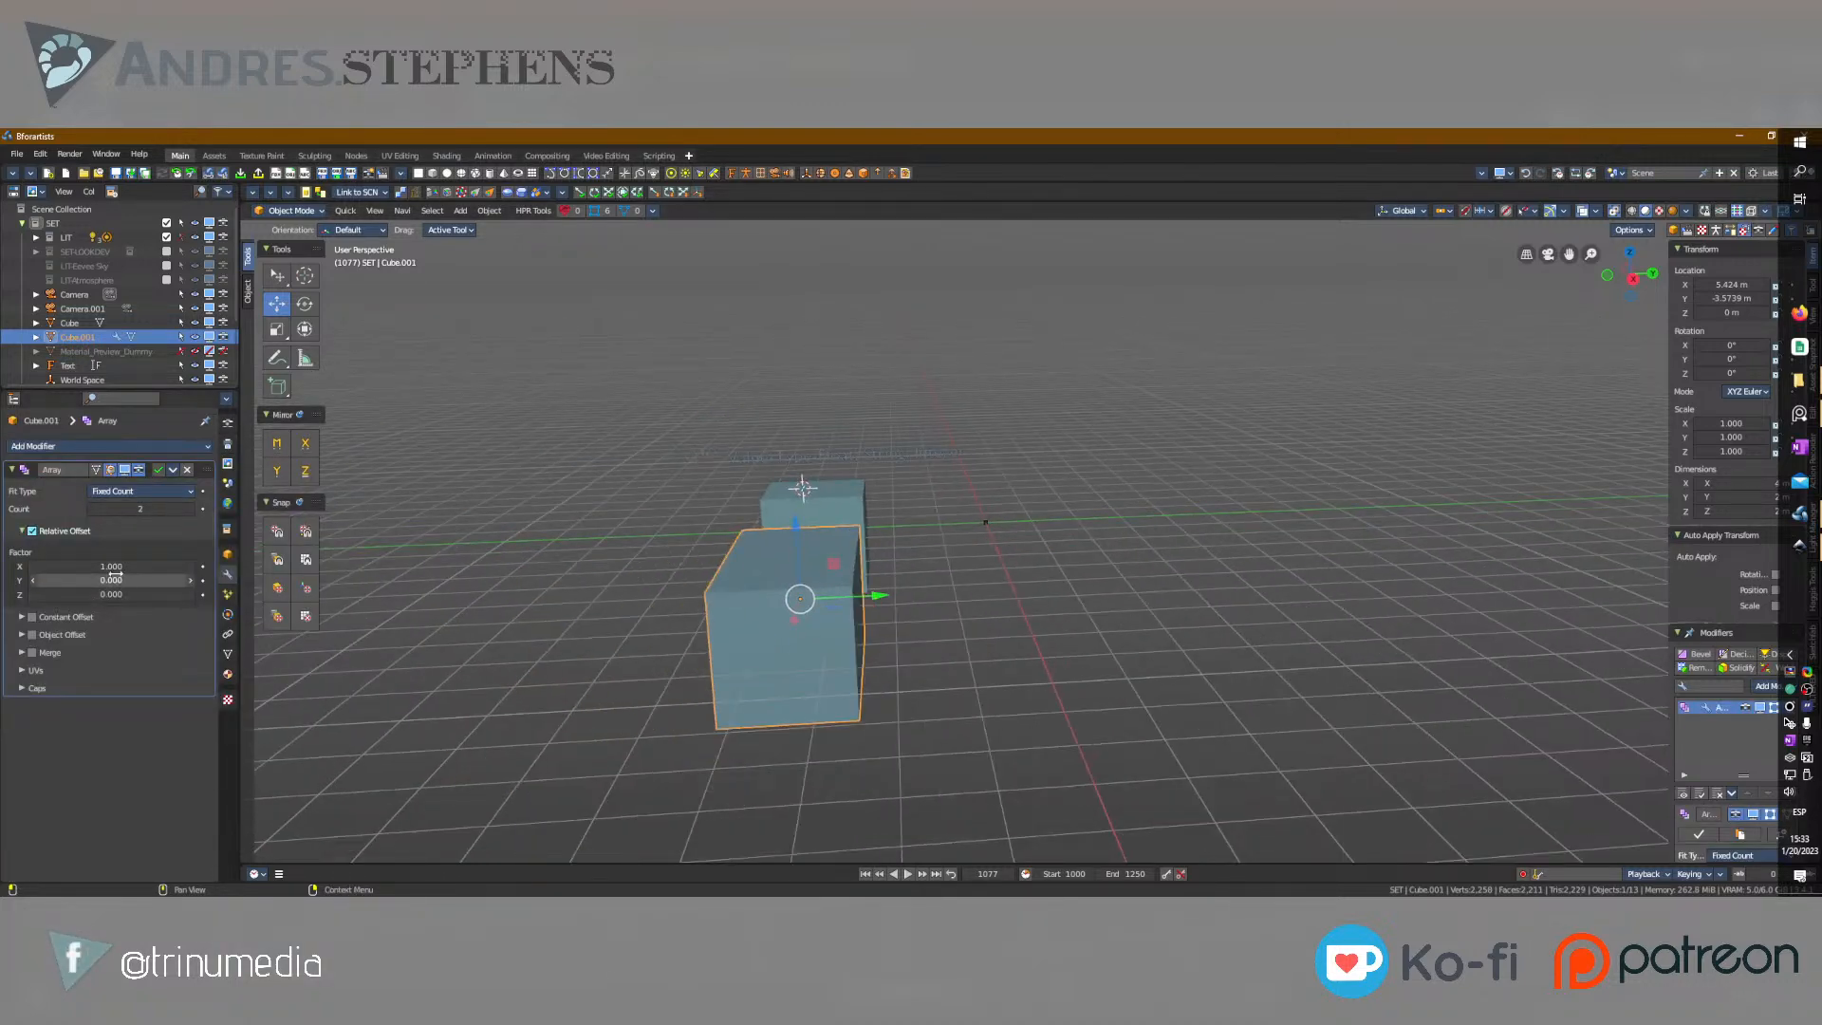
pyautogui.write('0')
pyautogui.press('Tab')
pyautogui.write('1')
pyautogui.press('Return')
# Set the array's relative Y offset to 1.250 and its count to 9.
pyautogui.moveTo(82, 573); pyautogui.dragTo(181, 573)
pyautogui.moveTo(140, 509); pyautogui.dragTo(192, 508)
pyautogui.moveTo(1139, 448); pyautogui.dragTo(1129, 482, button='middle')
# Append ", Vector" to the end of the text above the cube and return to Object Mode.
pyautogui.click(922, 410)
pyautogui.moveTo(921, 410); pyautogui.dragTo(991, 542, button='middle')
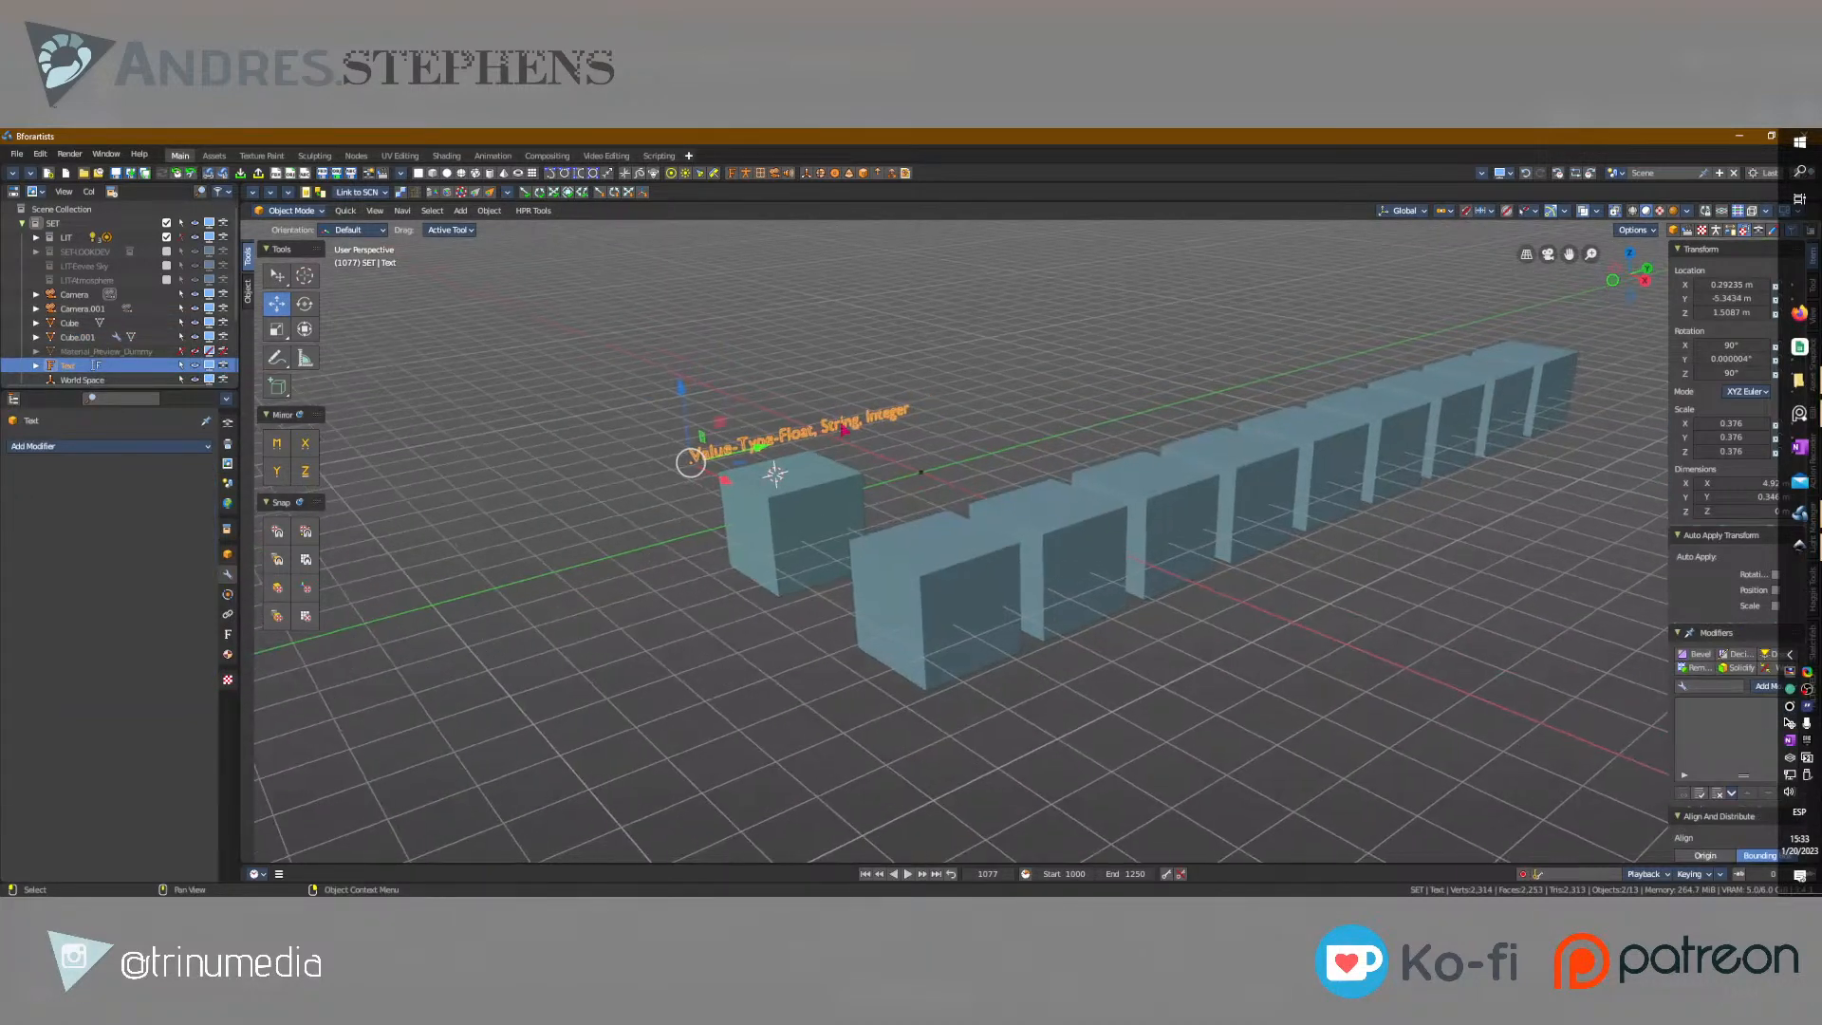
pyautogui.press('Tab')
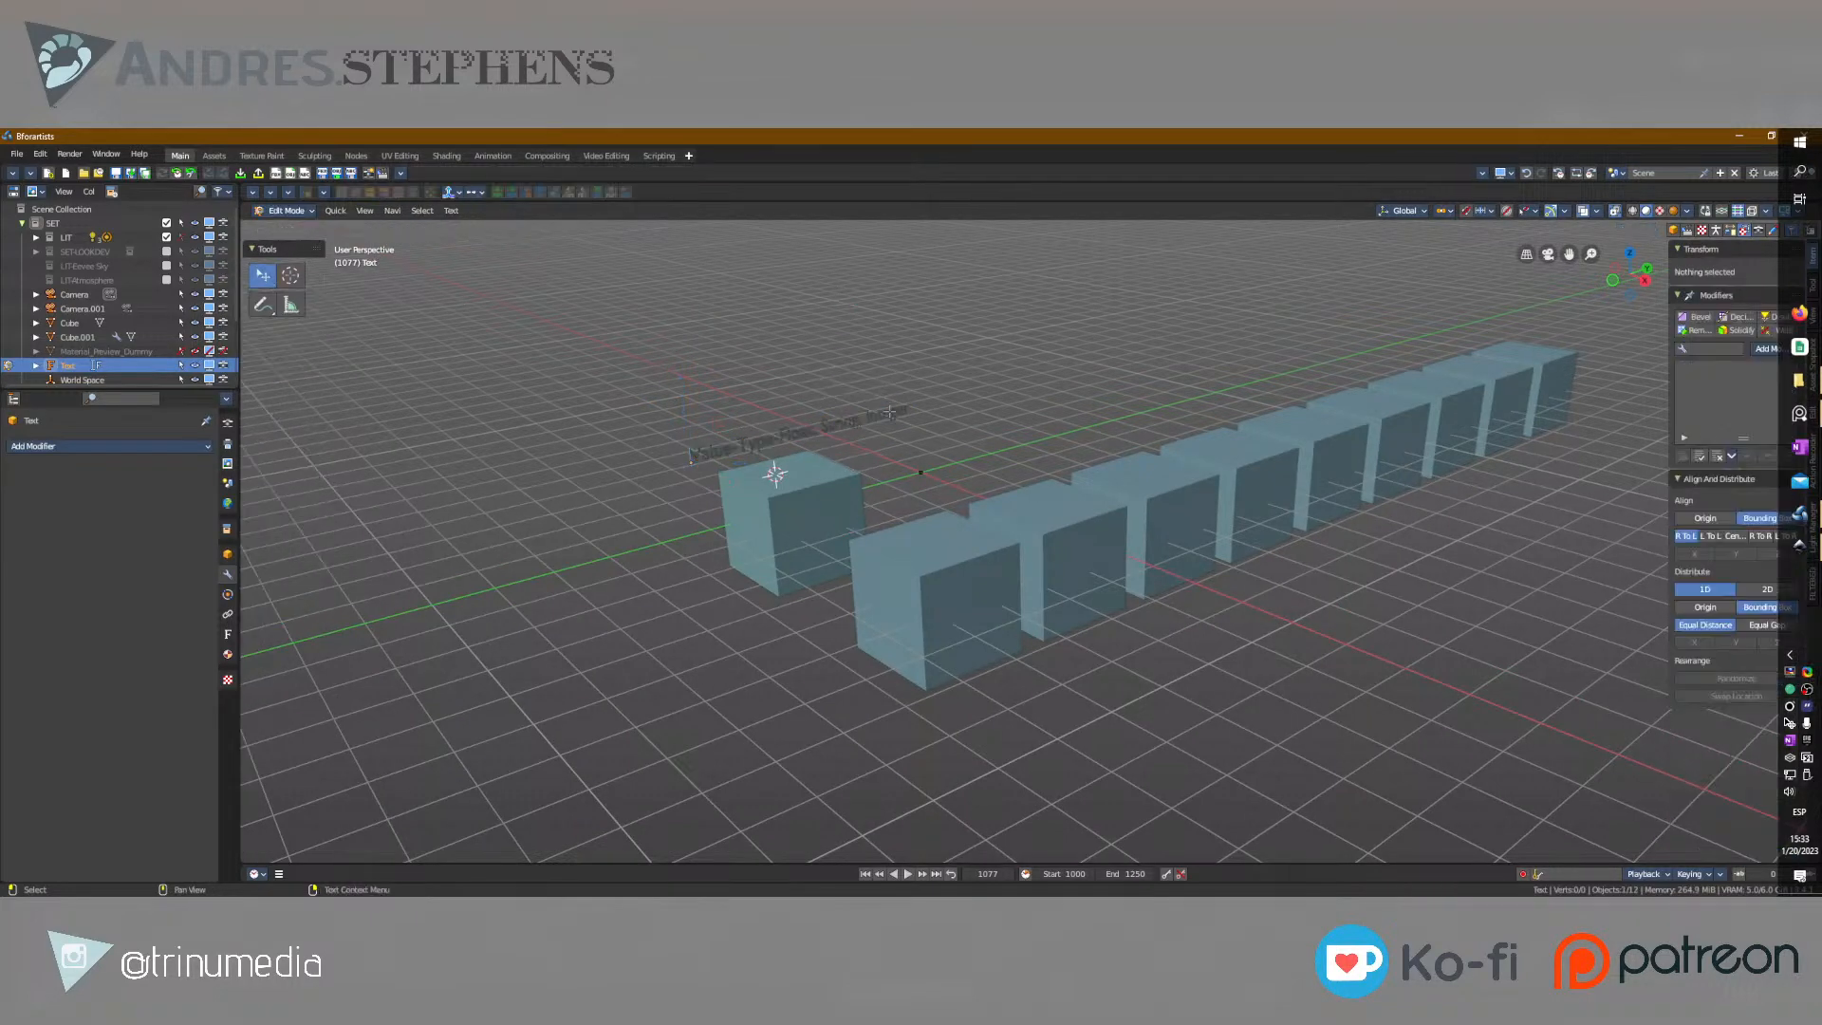
pyautogui.press('End')
pyautogui.write(', Vect')
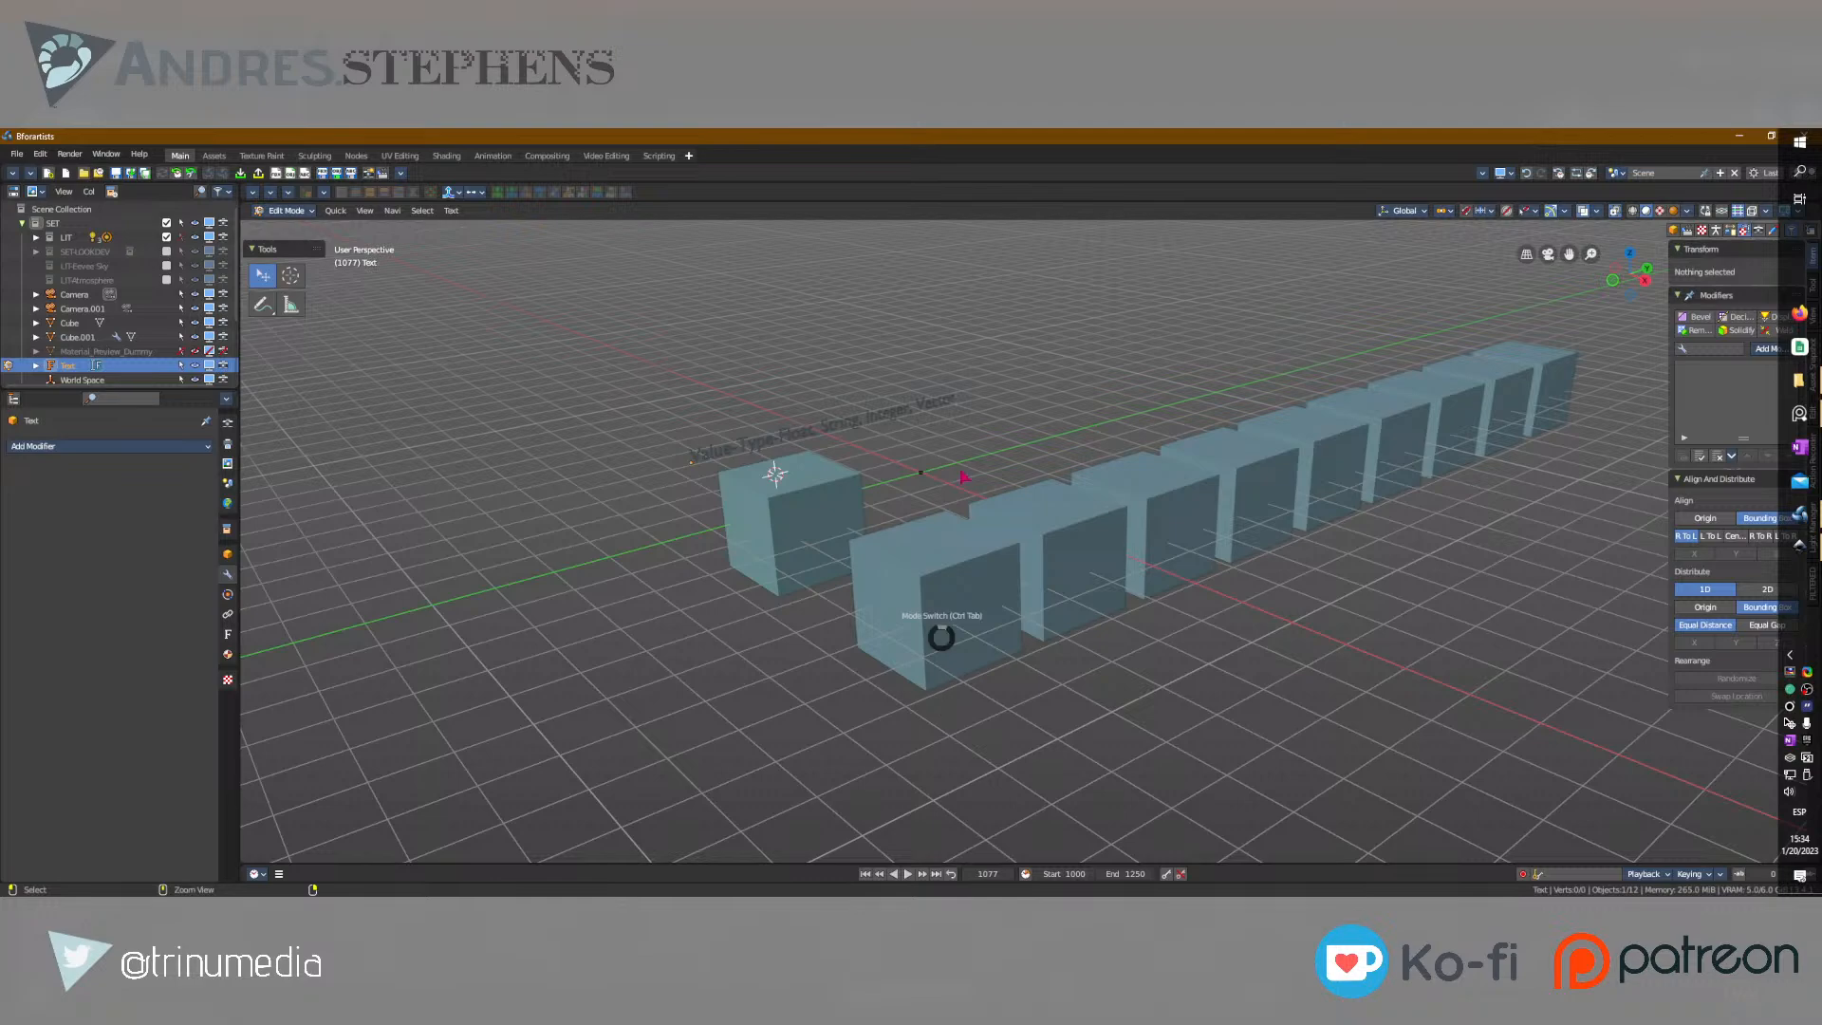
pyautogui.press('Tab')
pyautogui.moveTo(1103, 559); pyautogui.dragTo(1038, 549, button='middle')
pyautogui.keyDown('shift'); pyautogui.moveTo(1101, 553); pyautogui.dragTo(1038, 602, button='middle'); pyautogui.keyUp('shift')
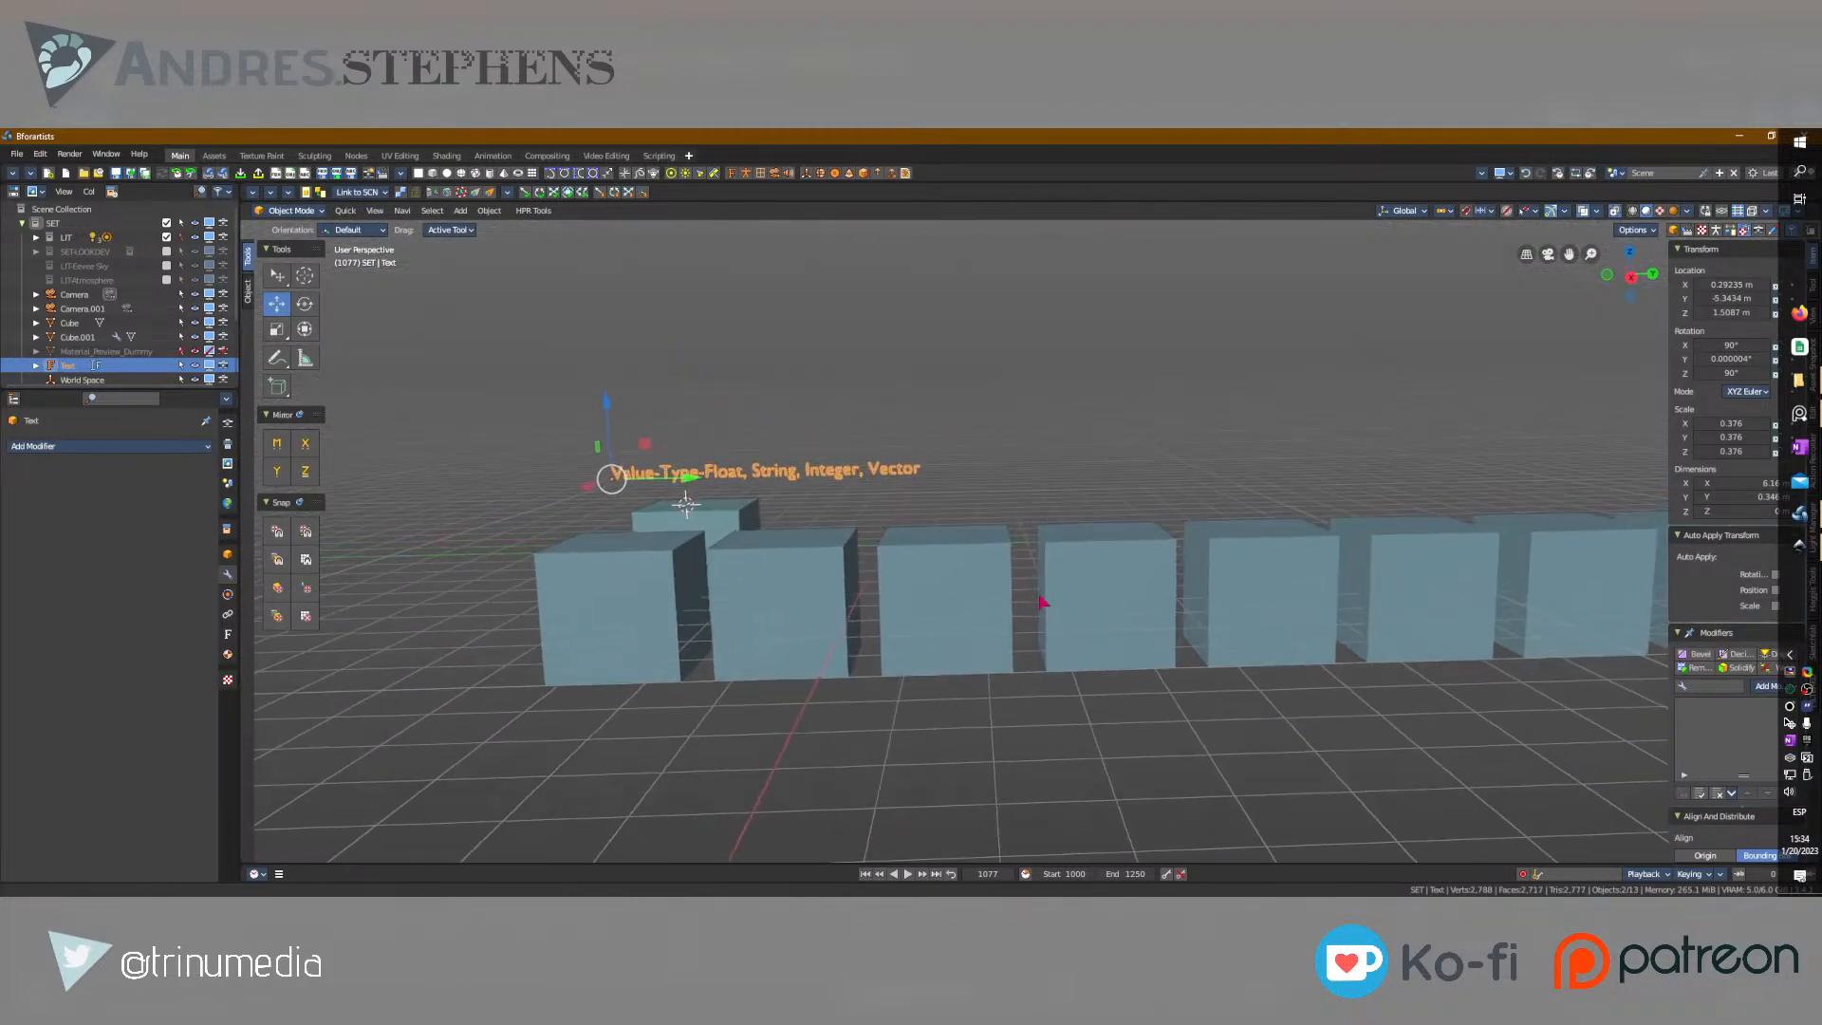
# Select the arrayed cube and examine its row of copies and the Array modifier's Relative Offset setting.
pyautogui.click(728, 577)
pyautogui.scroll(-3, 868, 556)
pyautogui.moveTo(906, 558); pyautogui.dragTo(999, 609, button='middle')
pyautogui.scroll(2, 977, 628)
pyautogui.scroll(1, 788, 588)
pyautogui.keyDown('shift'); pyautogui.moveTo(600, 564); pyautogui.dragTo(713, 460, button='middle'); pyautogui.keyUp('shift')
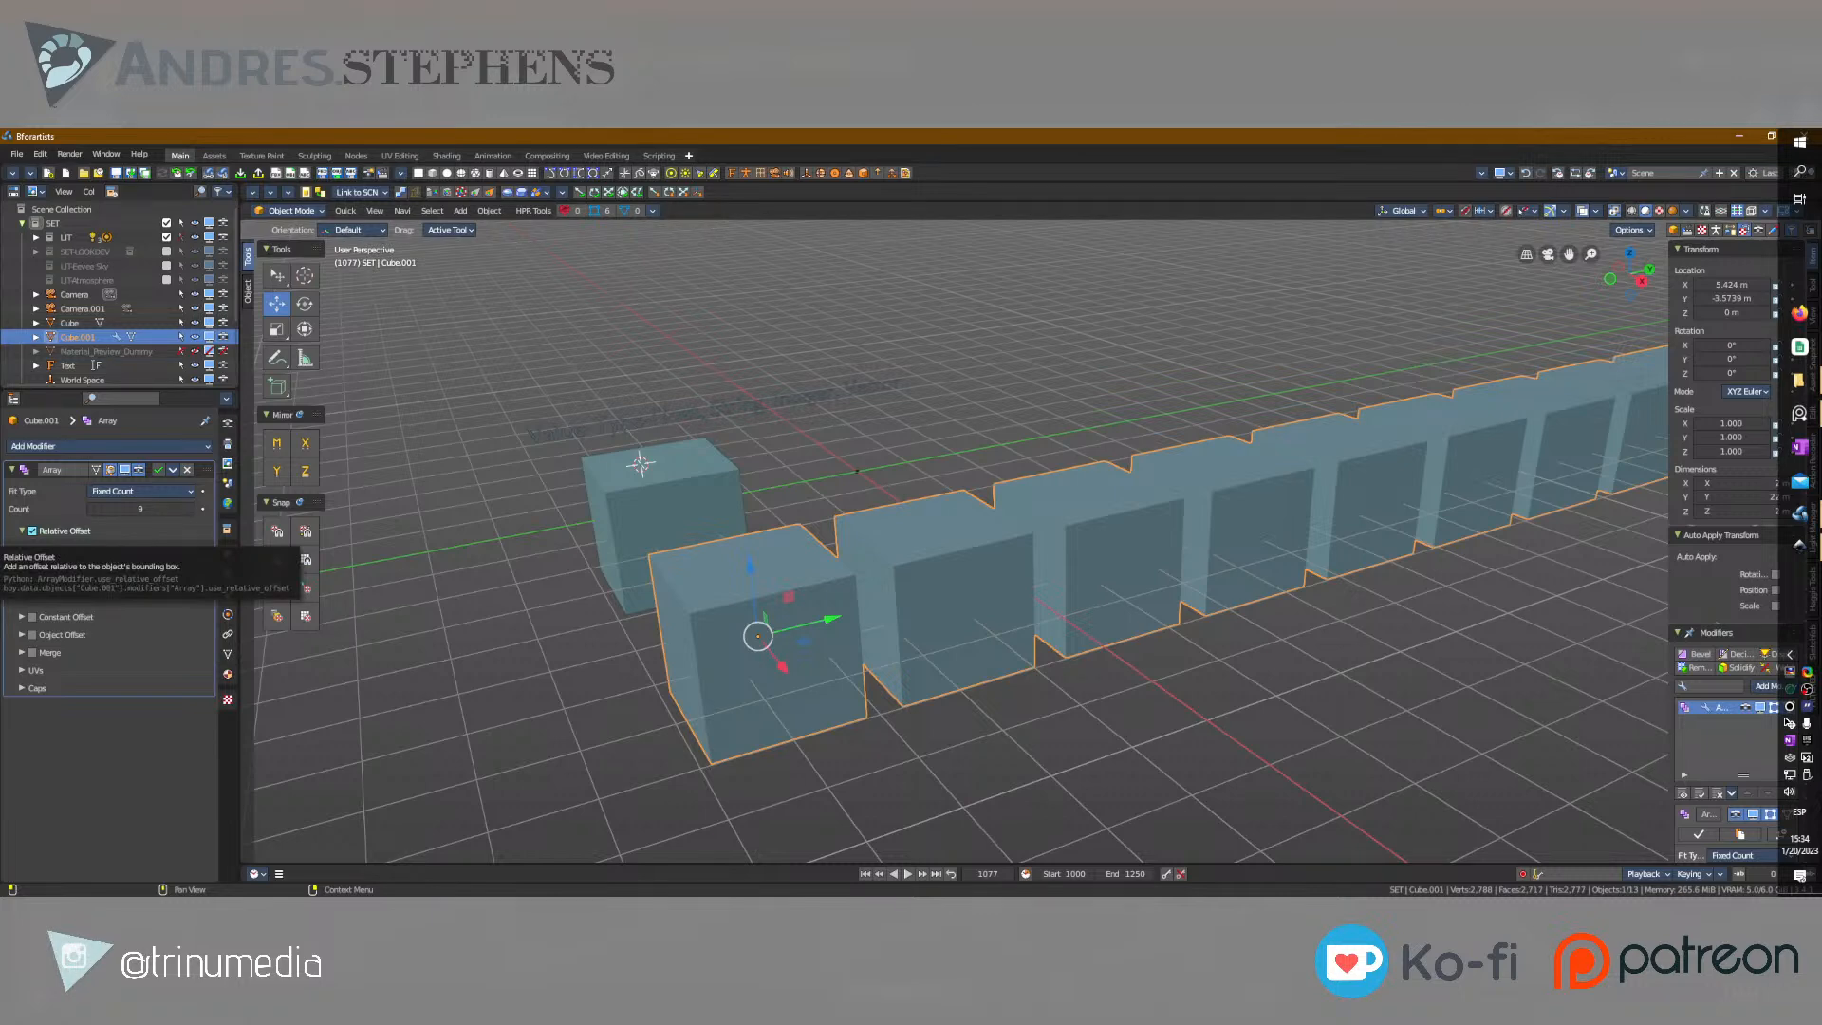
pyautogui.scroll(-3, 840, 557)
pyautogui.moveTo(839, 554)
pyautogui.mouseDown(button='middle')
pyautogui.moveTo(935, 612)
pyautogui.moveTo(824, 550)
pyautogui.mouseUp(button='middle')
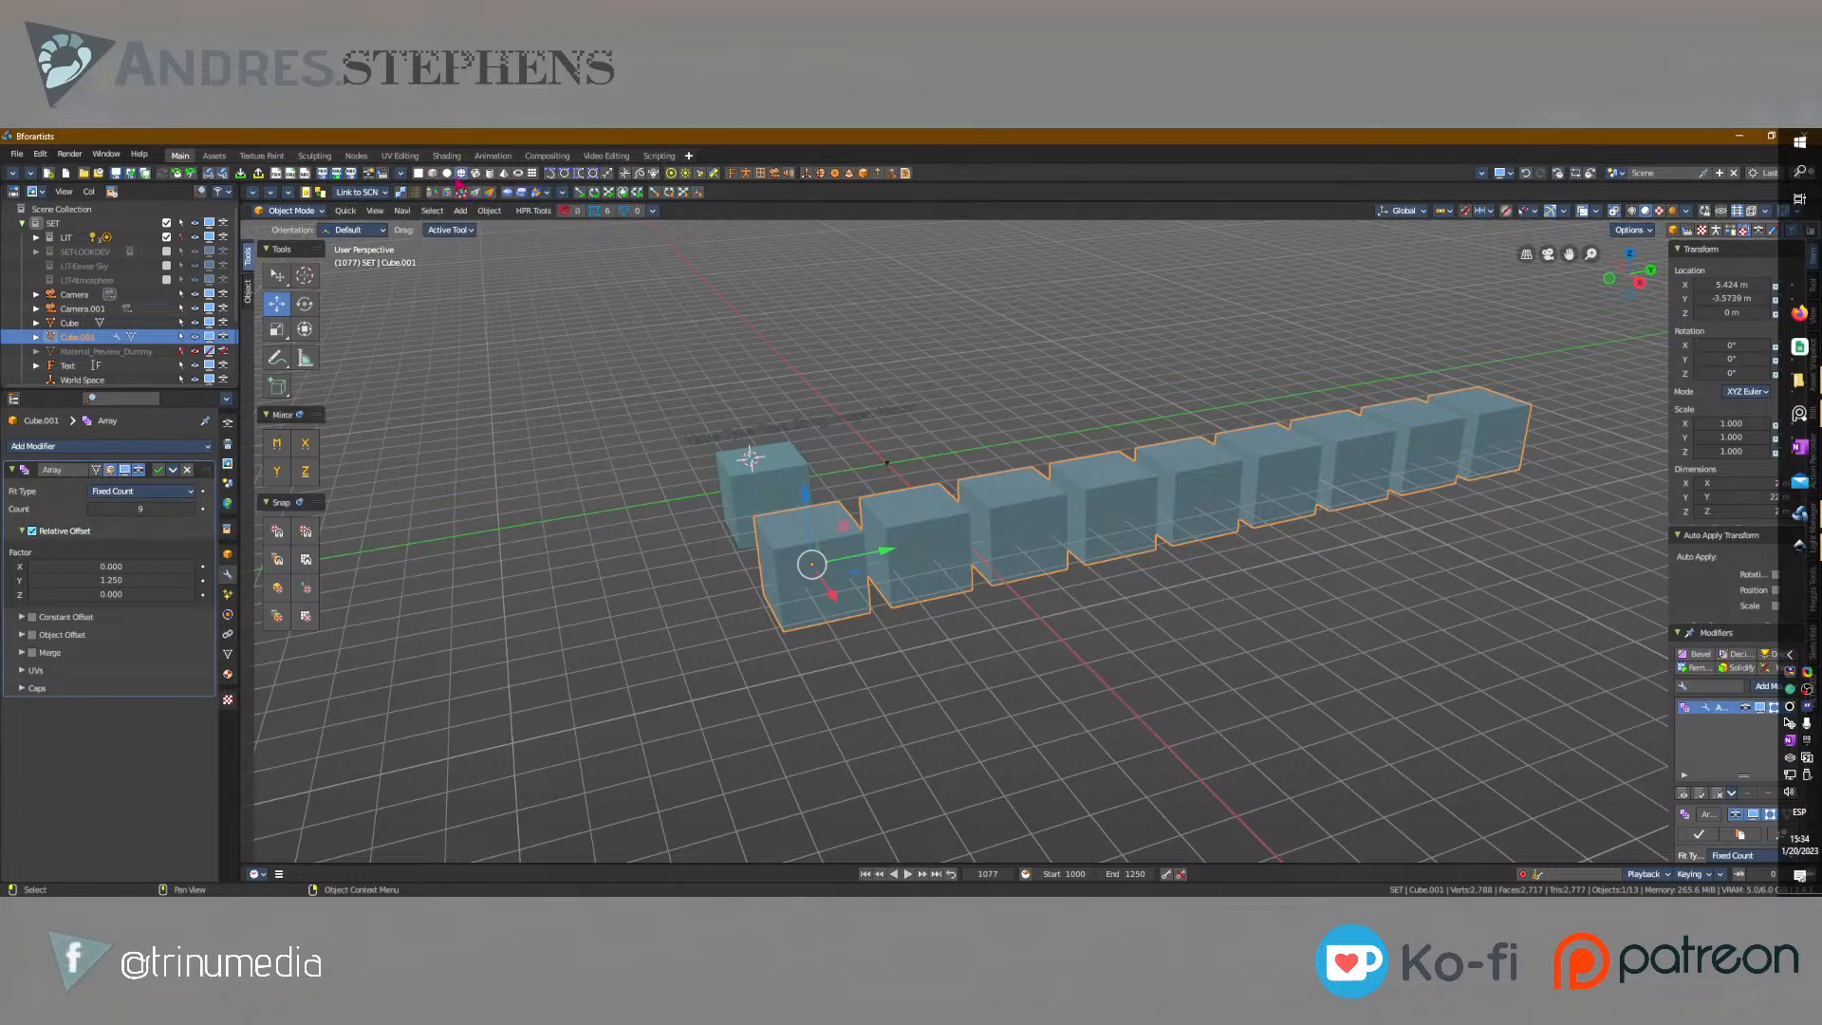
# Add a UV sphere, clear its location and move it along the X axis to about 13.85 m.
pyautogui.click(461, 174)
pyautogui.moveTo(770, 484); pyautogui.dragTo(987, 784)
pyautogui.hotkey('alt', 'g')
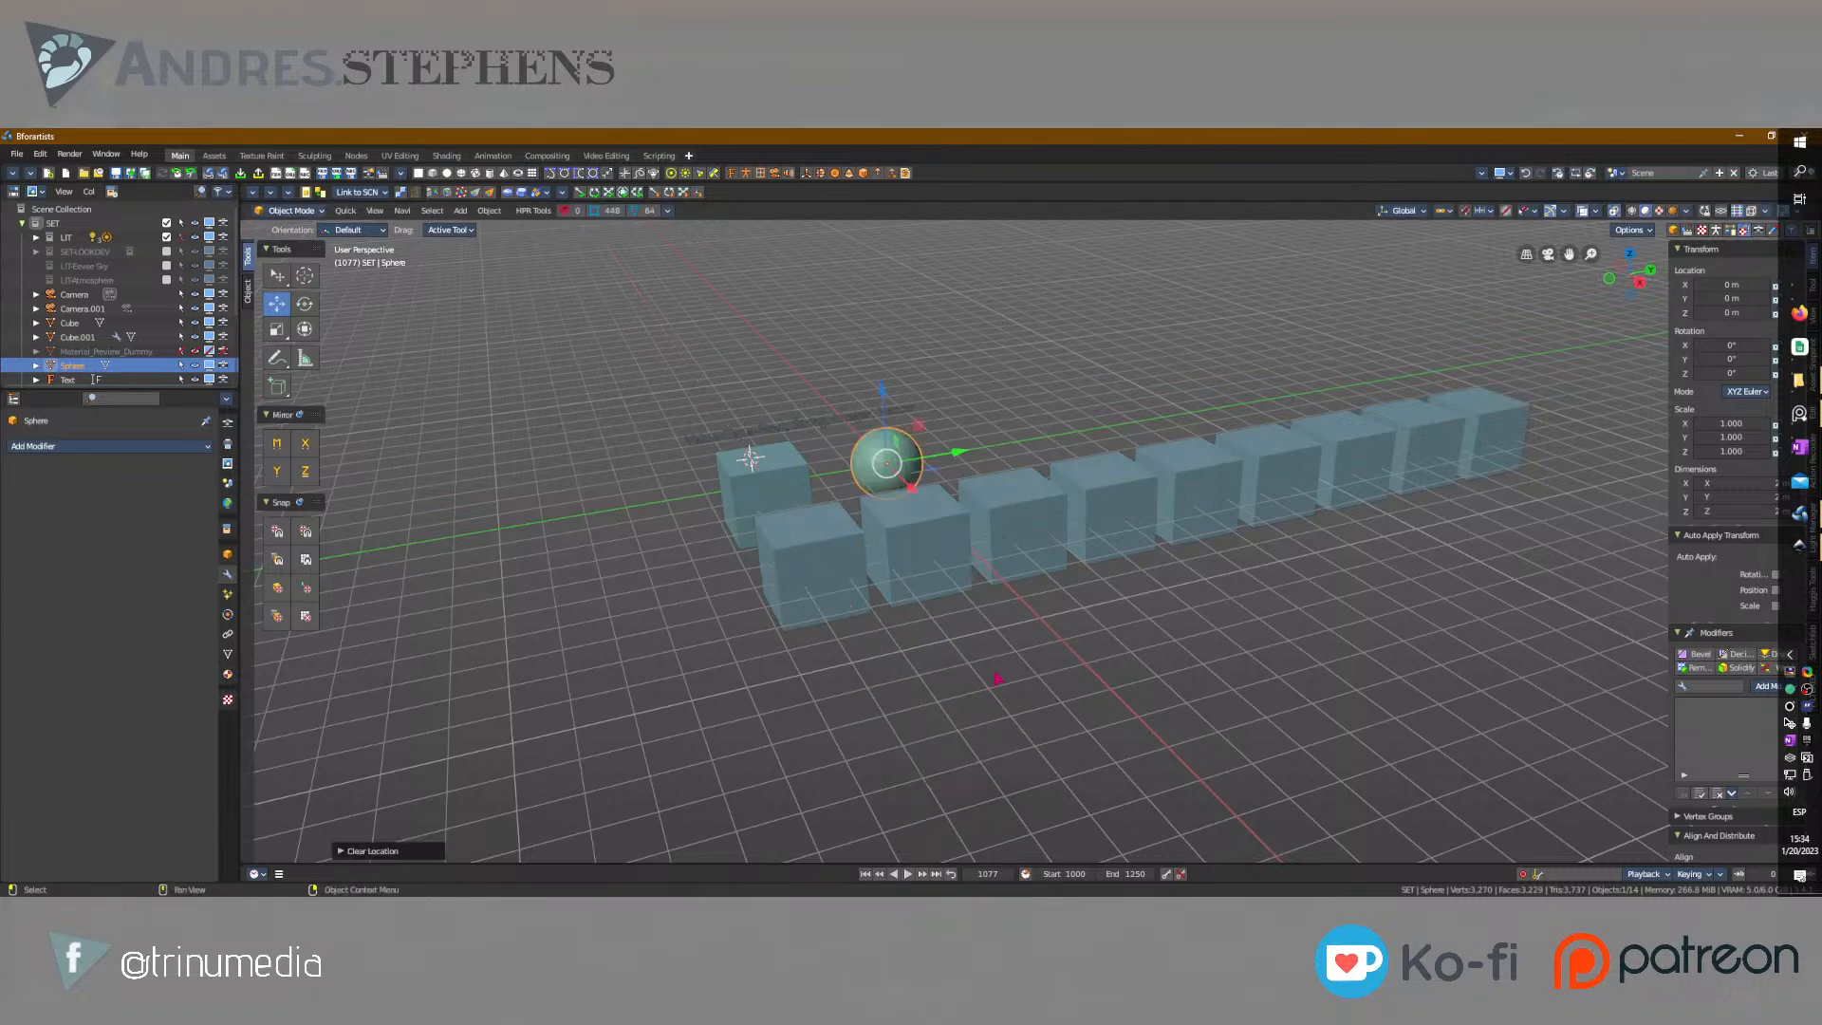
pyautogui.moveTo(912, 487); pyautogui.dragTo(1167, 746)
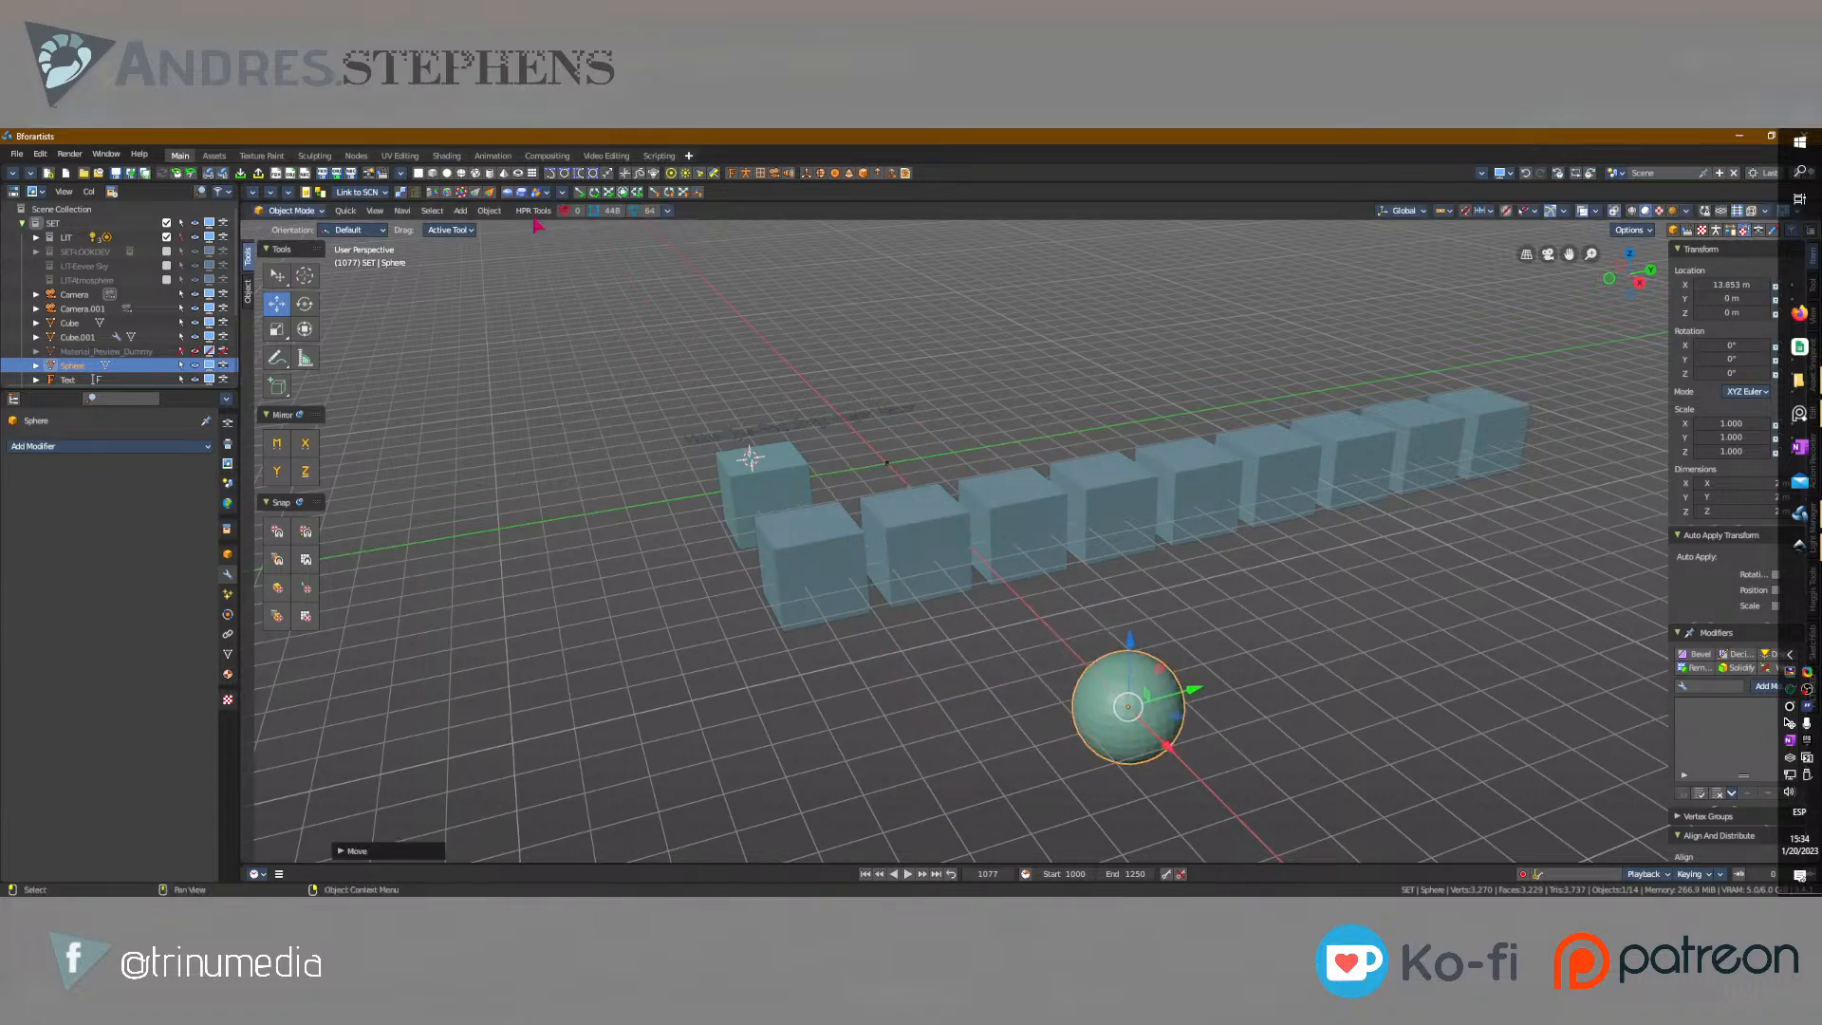
# Add a Bezier curve, move it next to the sphere and rotate it about the Z axis.
pyautogui.click(552, 173)
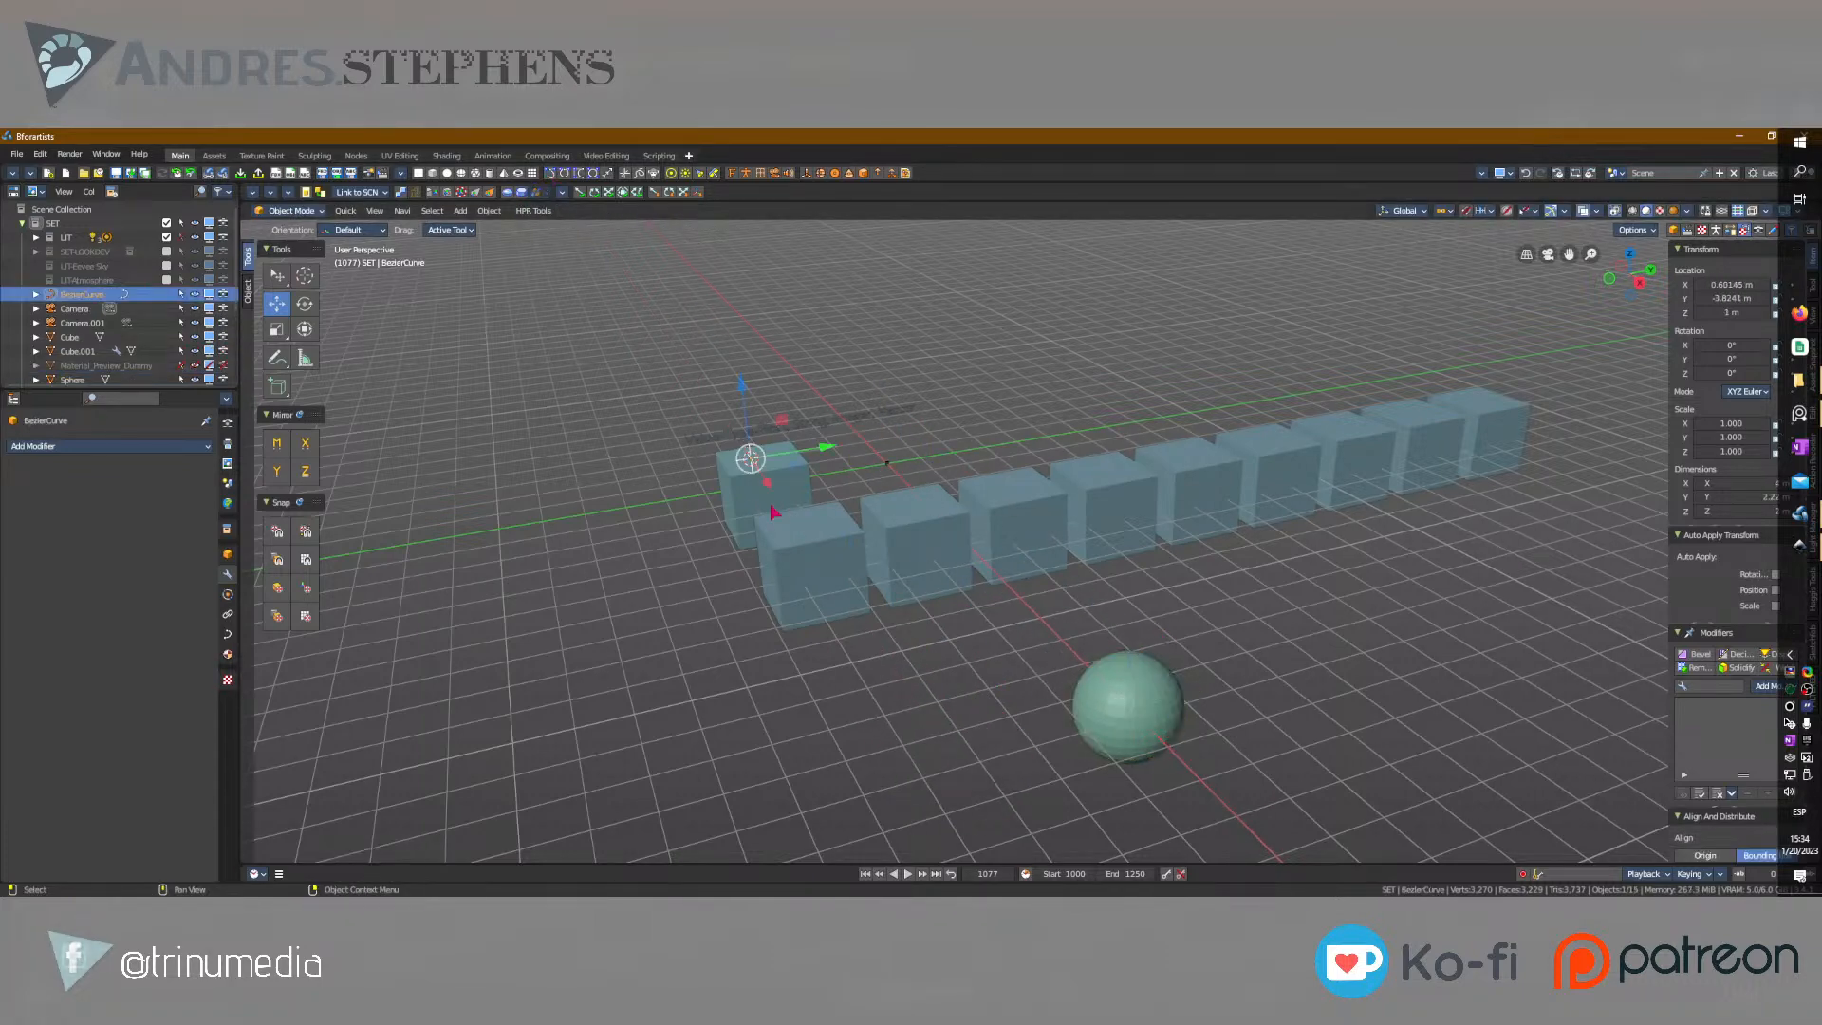
pyautogui.press('g')
pyautogui.moveTo(1095, 783); pyautogui.dragTo(1237, 747)
pyautogui.press('e')
pyautogui.moveTo(1223, 814); pyautogui.dragTo(1201, 664)
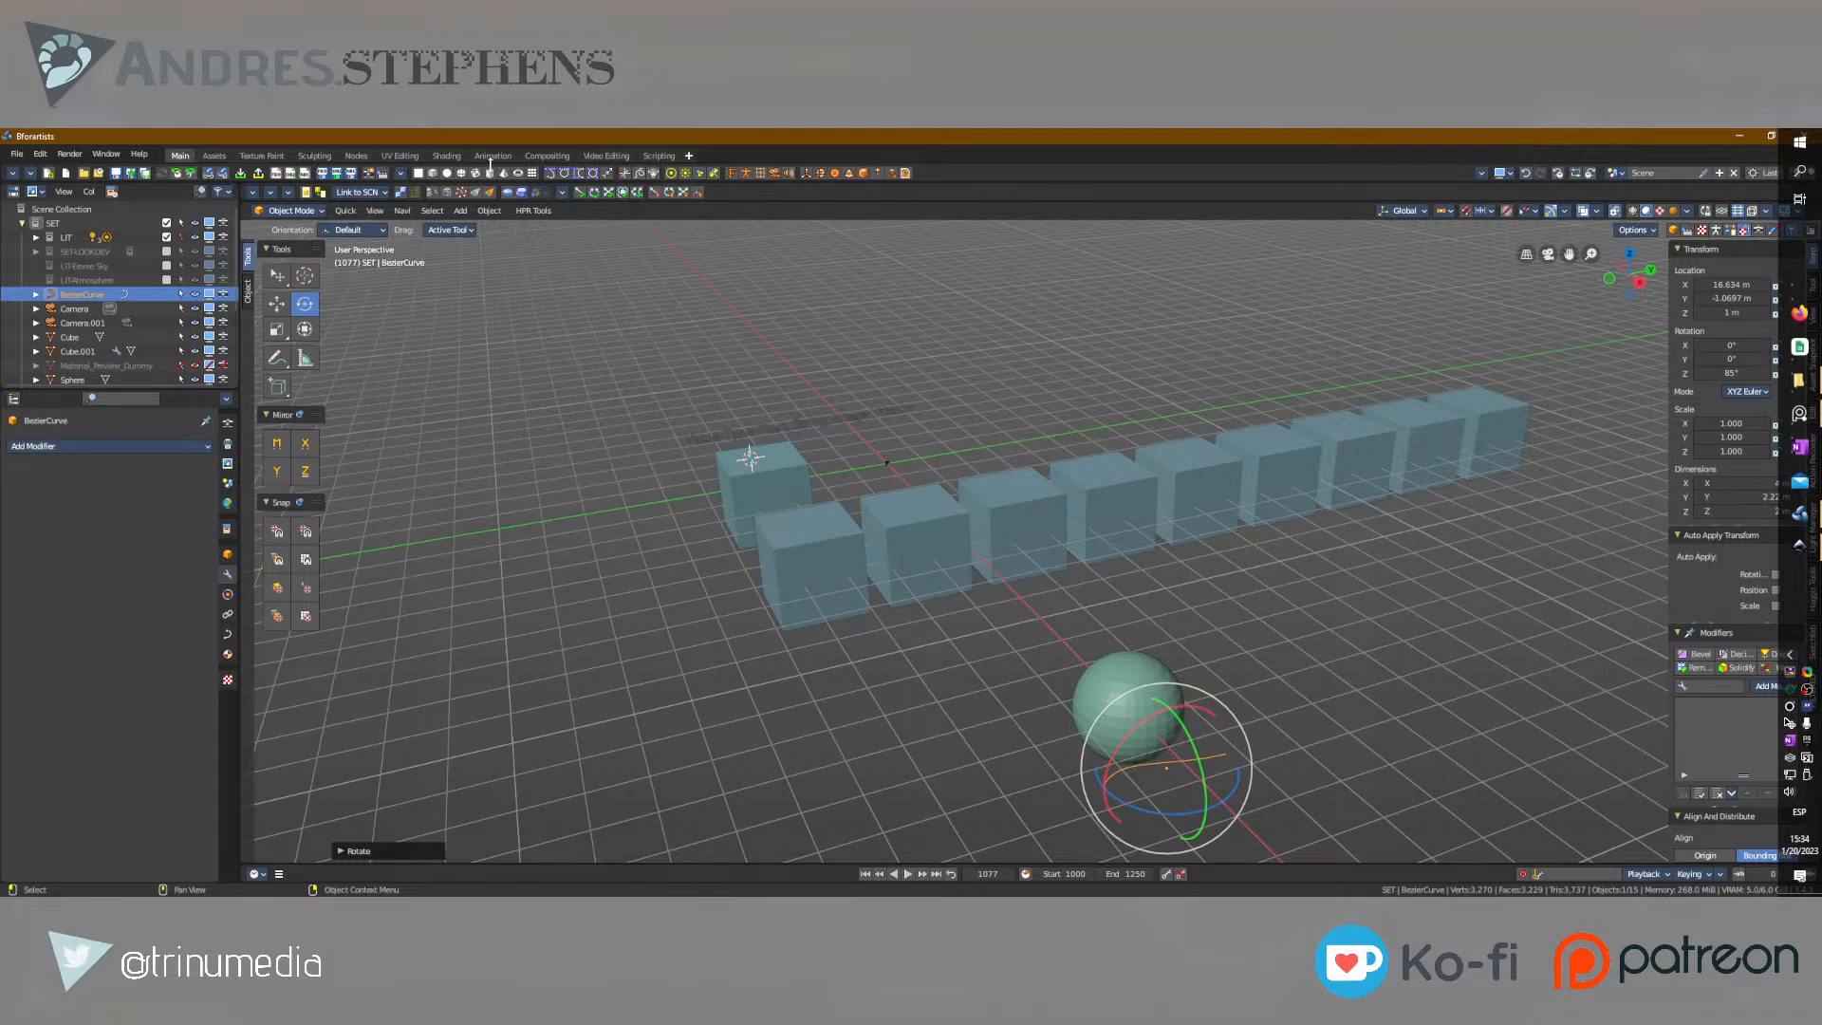
# Enable the additional add-object tools in the toolbar and inspect Add Point Cloud and Add Grease Pencil.
pyautogui.click(401, 172)
pyautogui.click(374, 294)
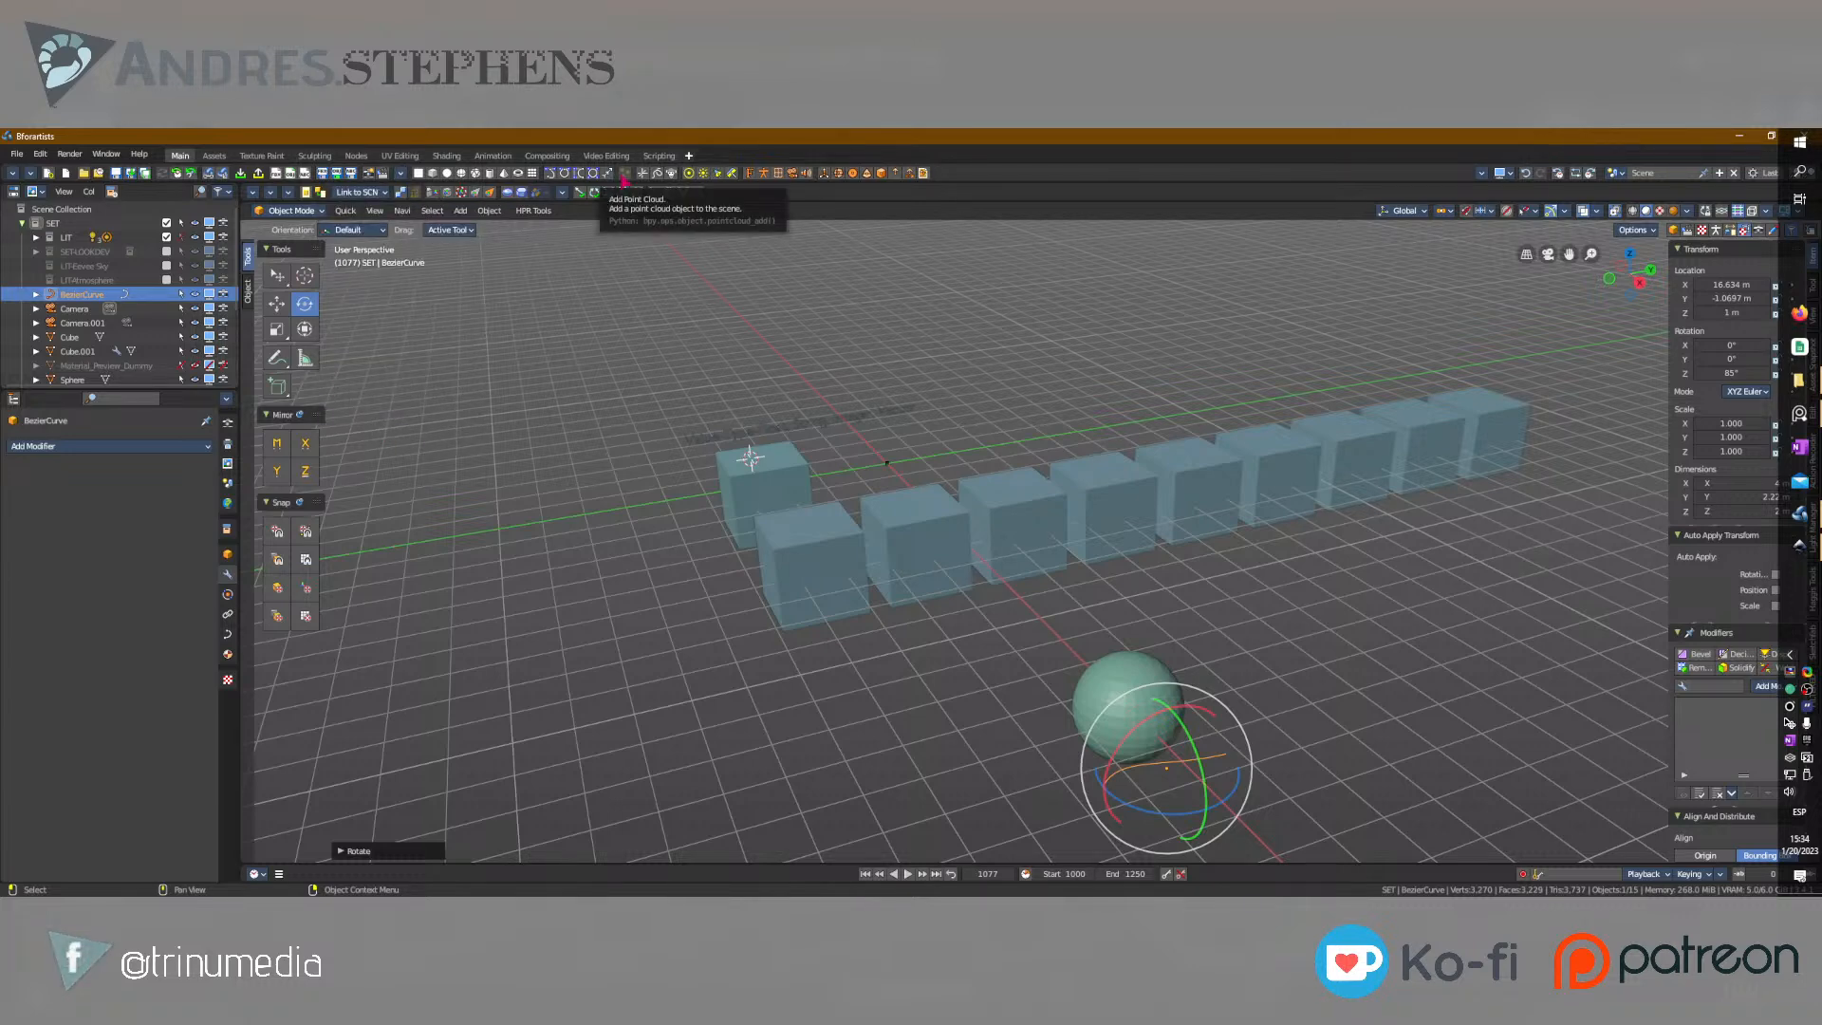
pyautogui.moveTo(1275, 810); pyautogui.dragTo(1215, 660, button='middle')
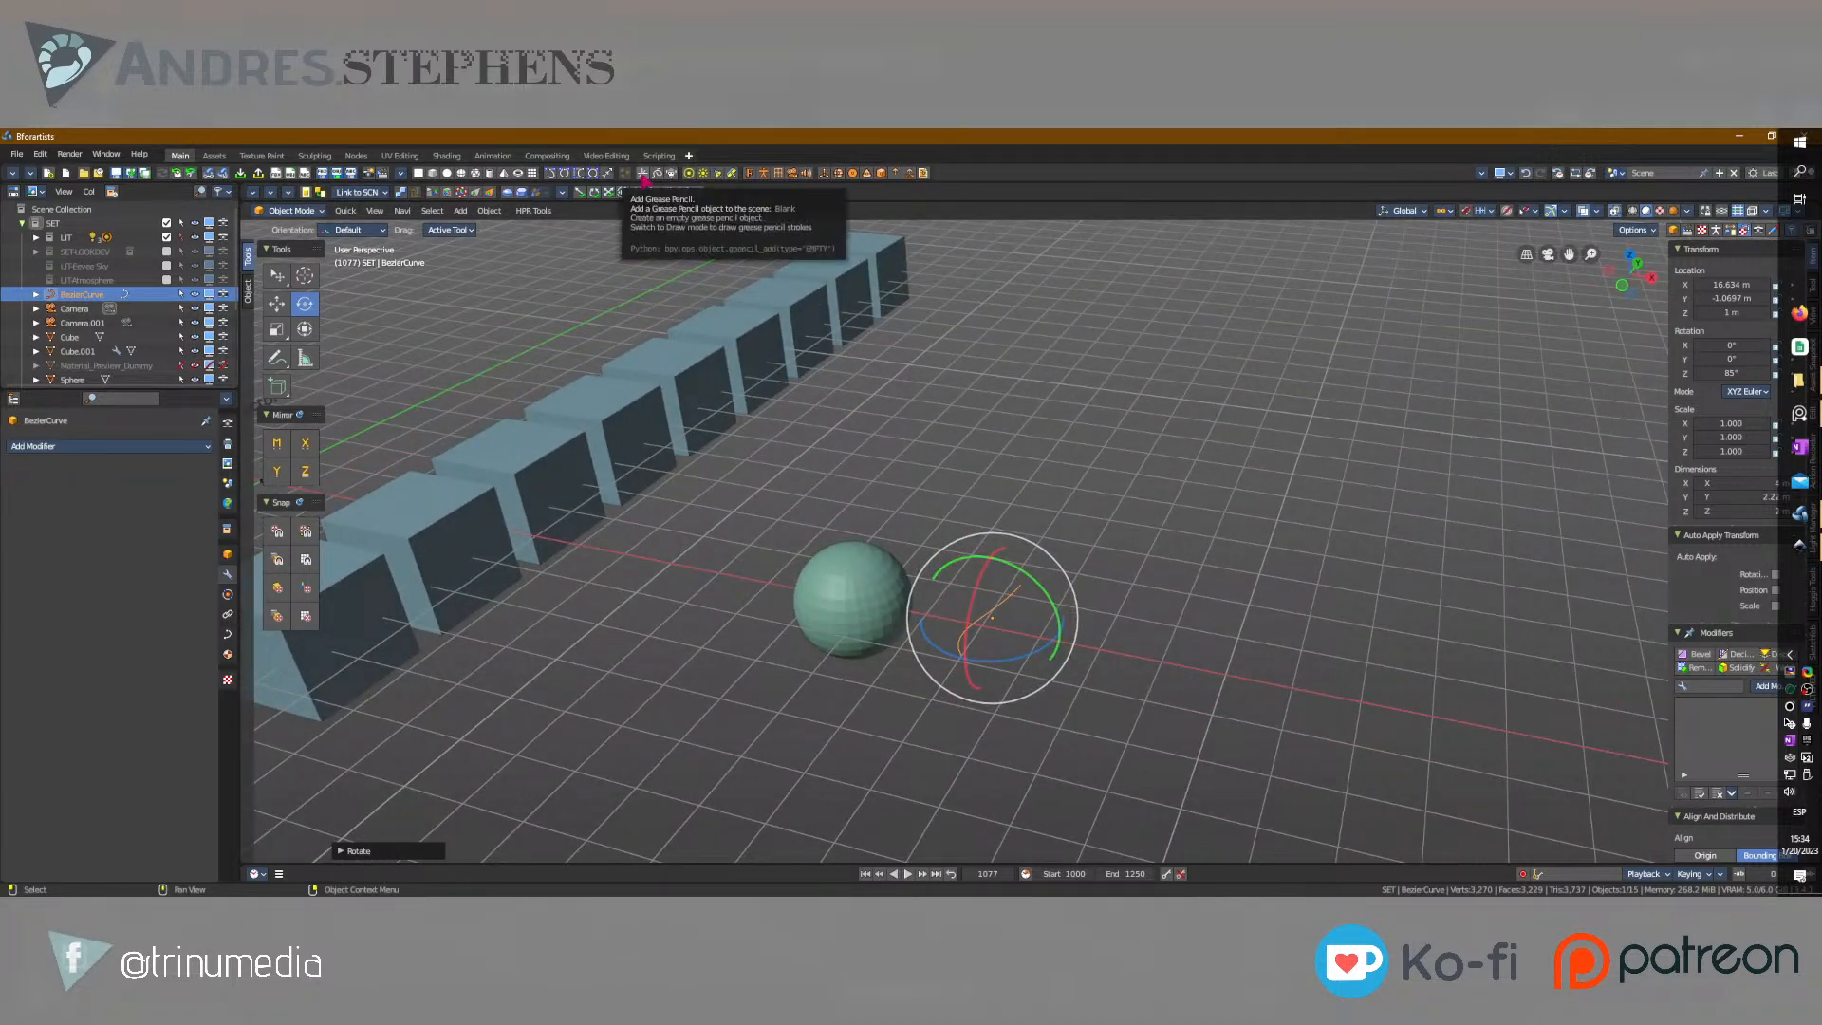
# Instance the Shader Ball collection to the scene and try to snap the instance to the 3D cursor near the curve.
pyautogui.click(83, 252)
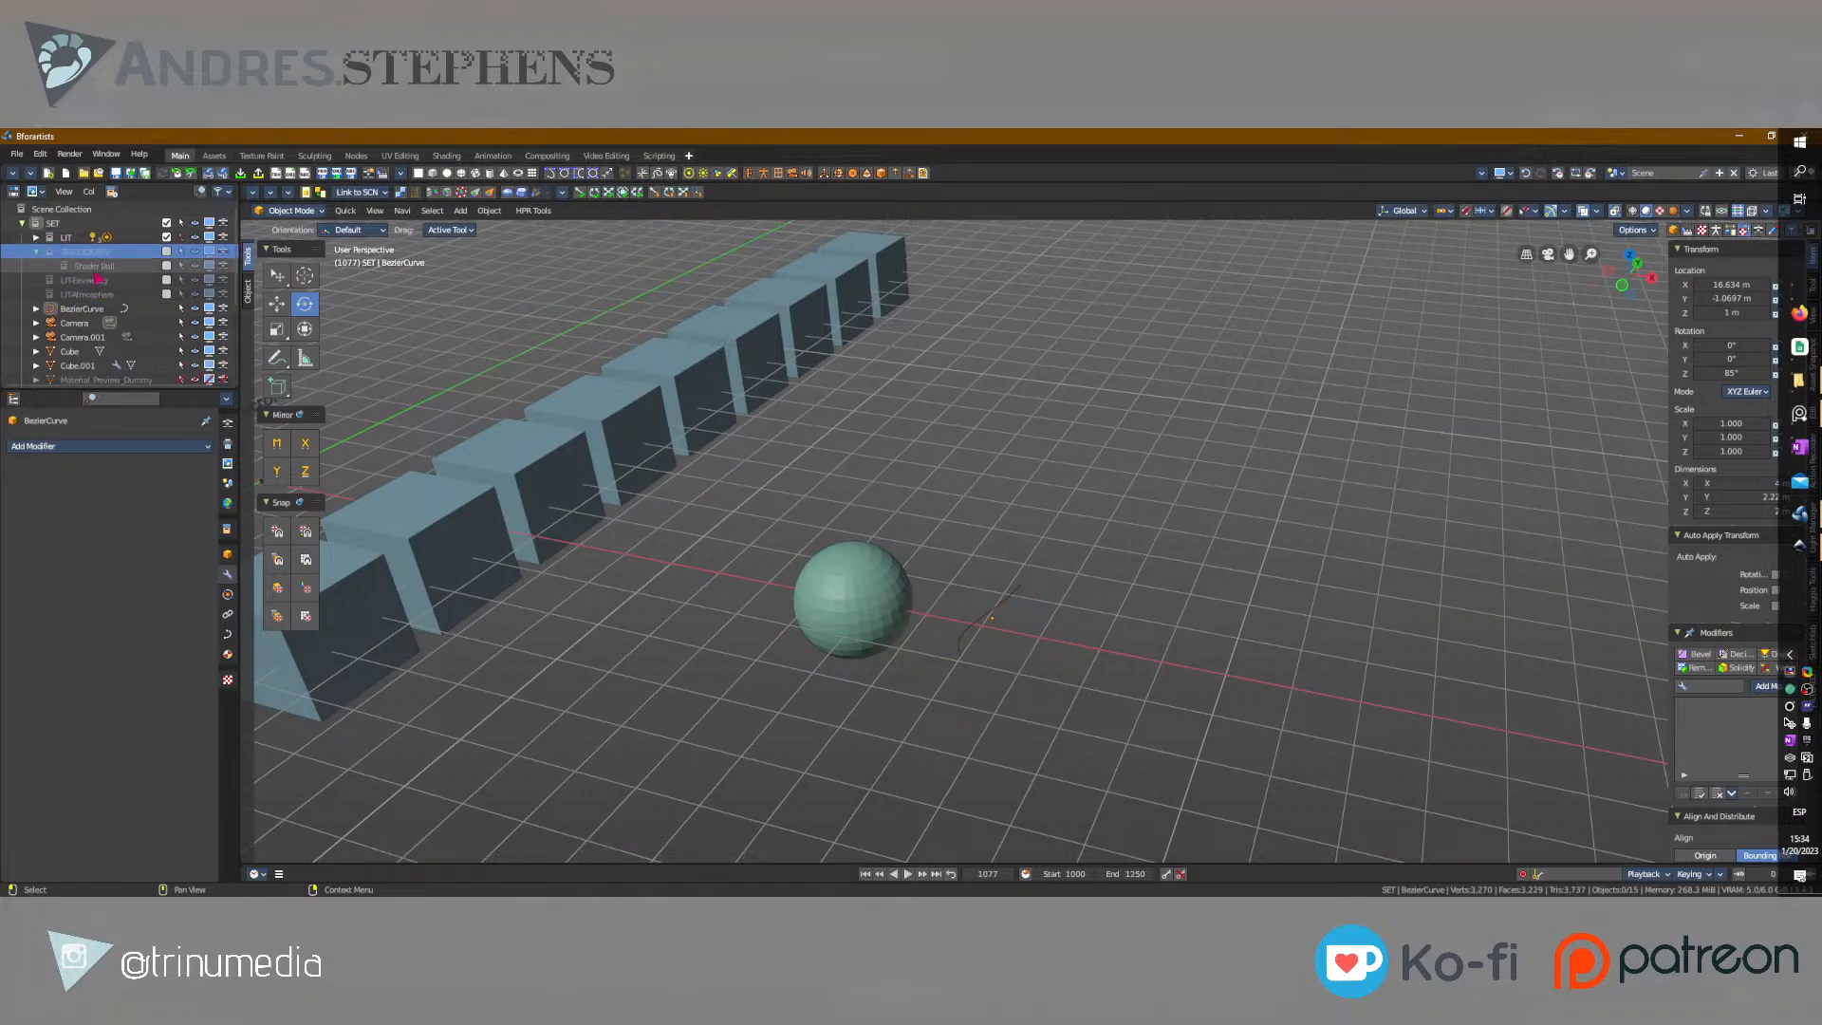
pyautogui.rightClick(89, 271)
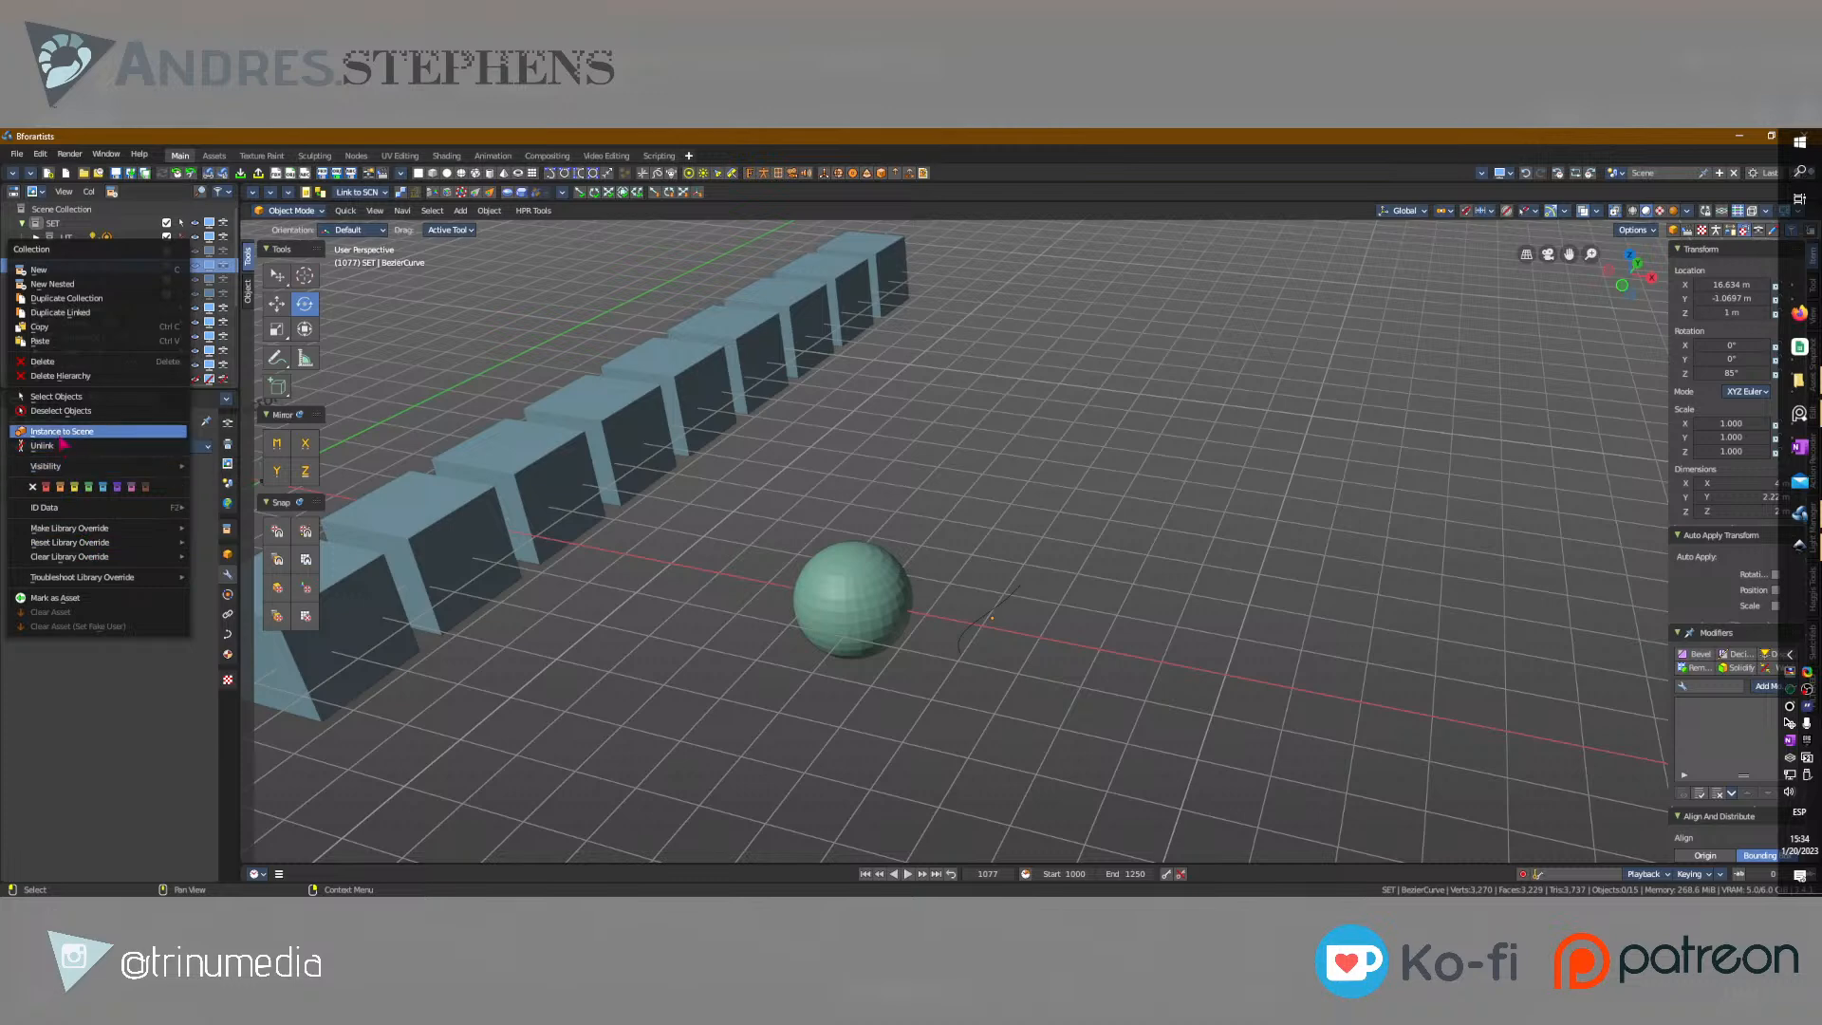
pyautogui.click(56, 396)
pyautogui.hotkey('shift', 's')
pyautogui.click(1072, 383)
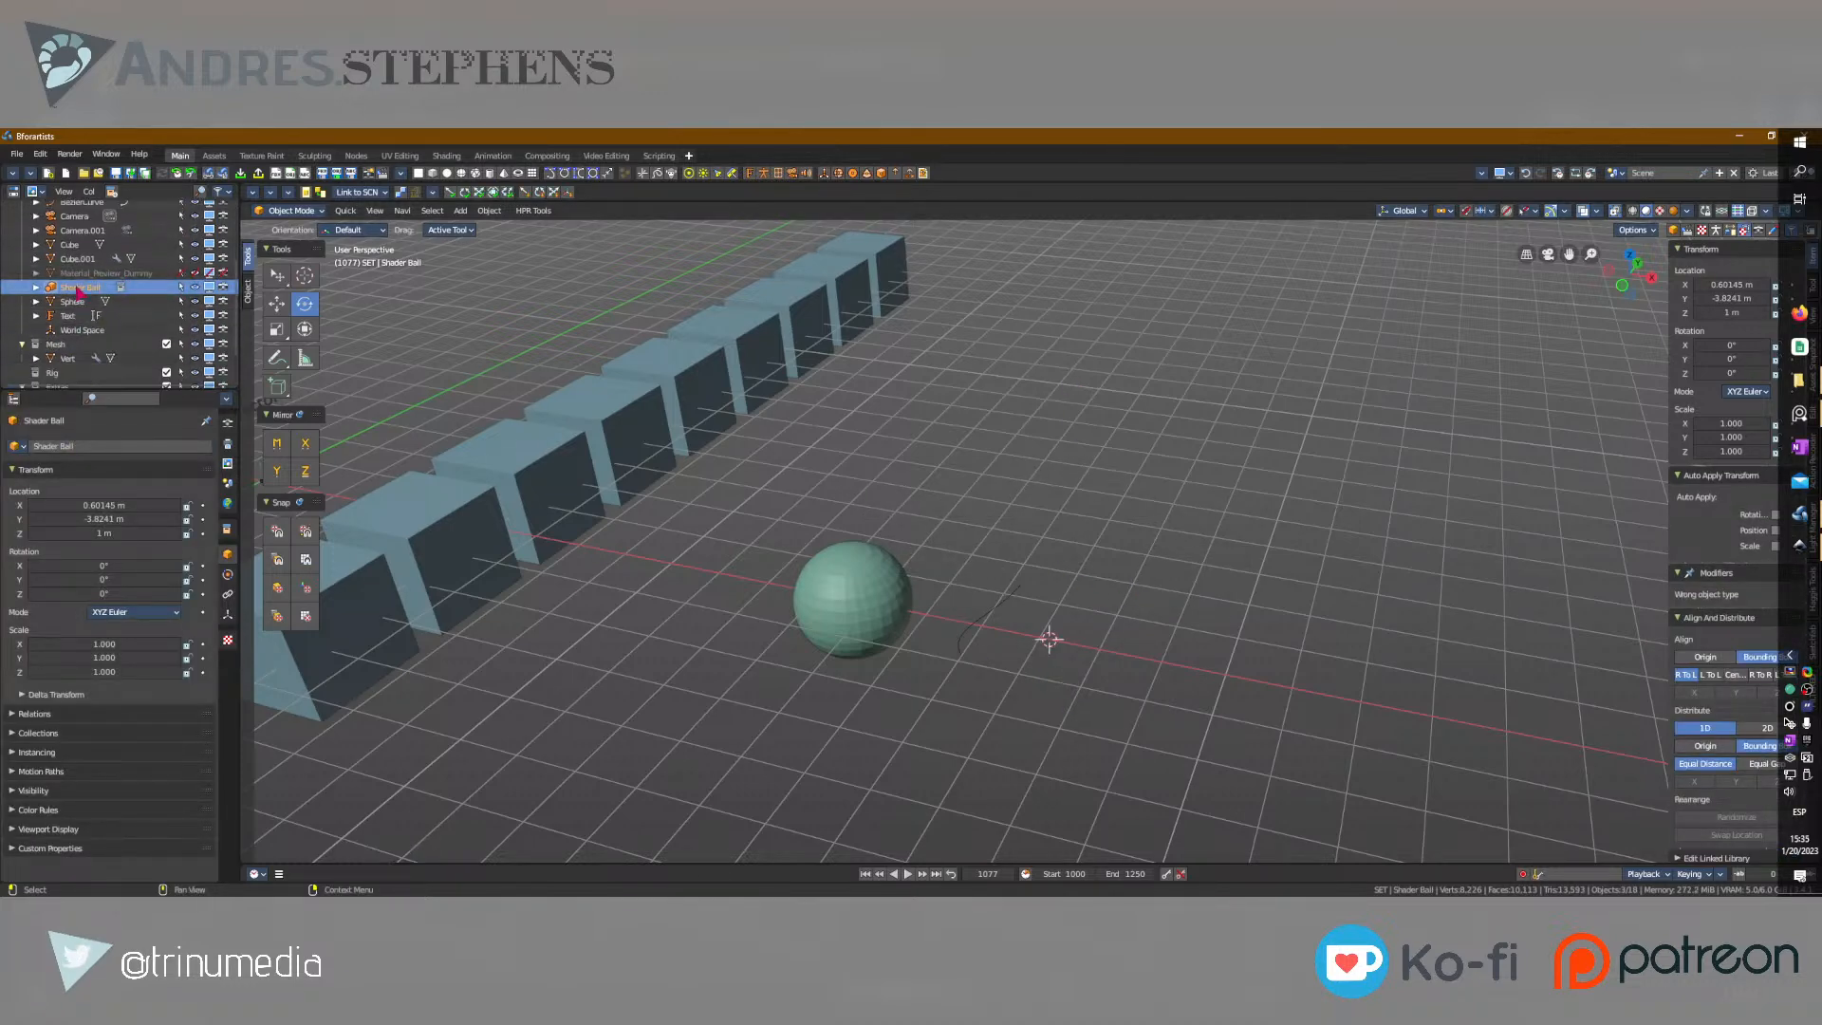
# Enable the Shader Ball collection, expand Shaderball Root and select its Outer Sphere SHD object.
pyautogui.click(166, 266)
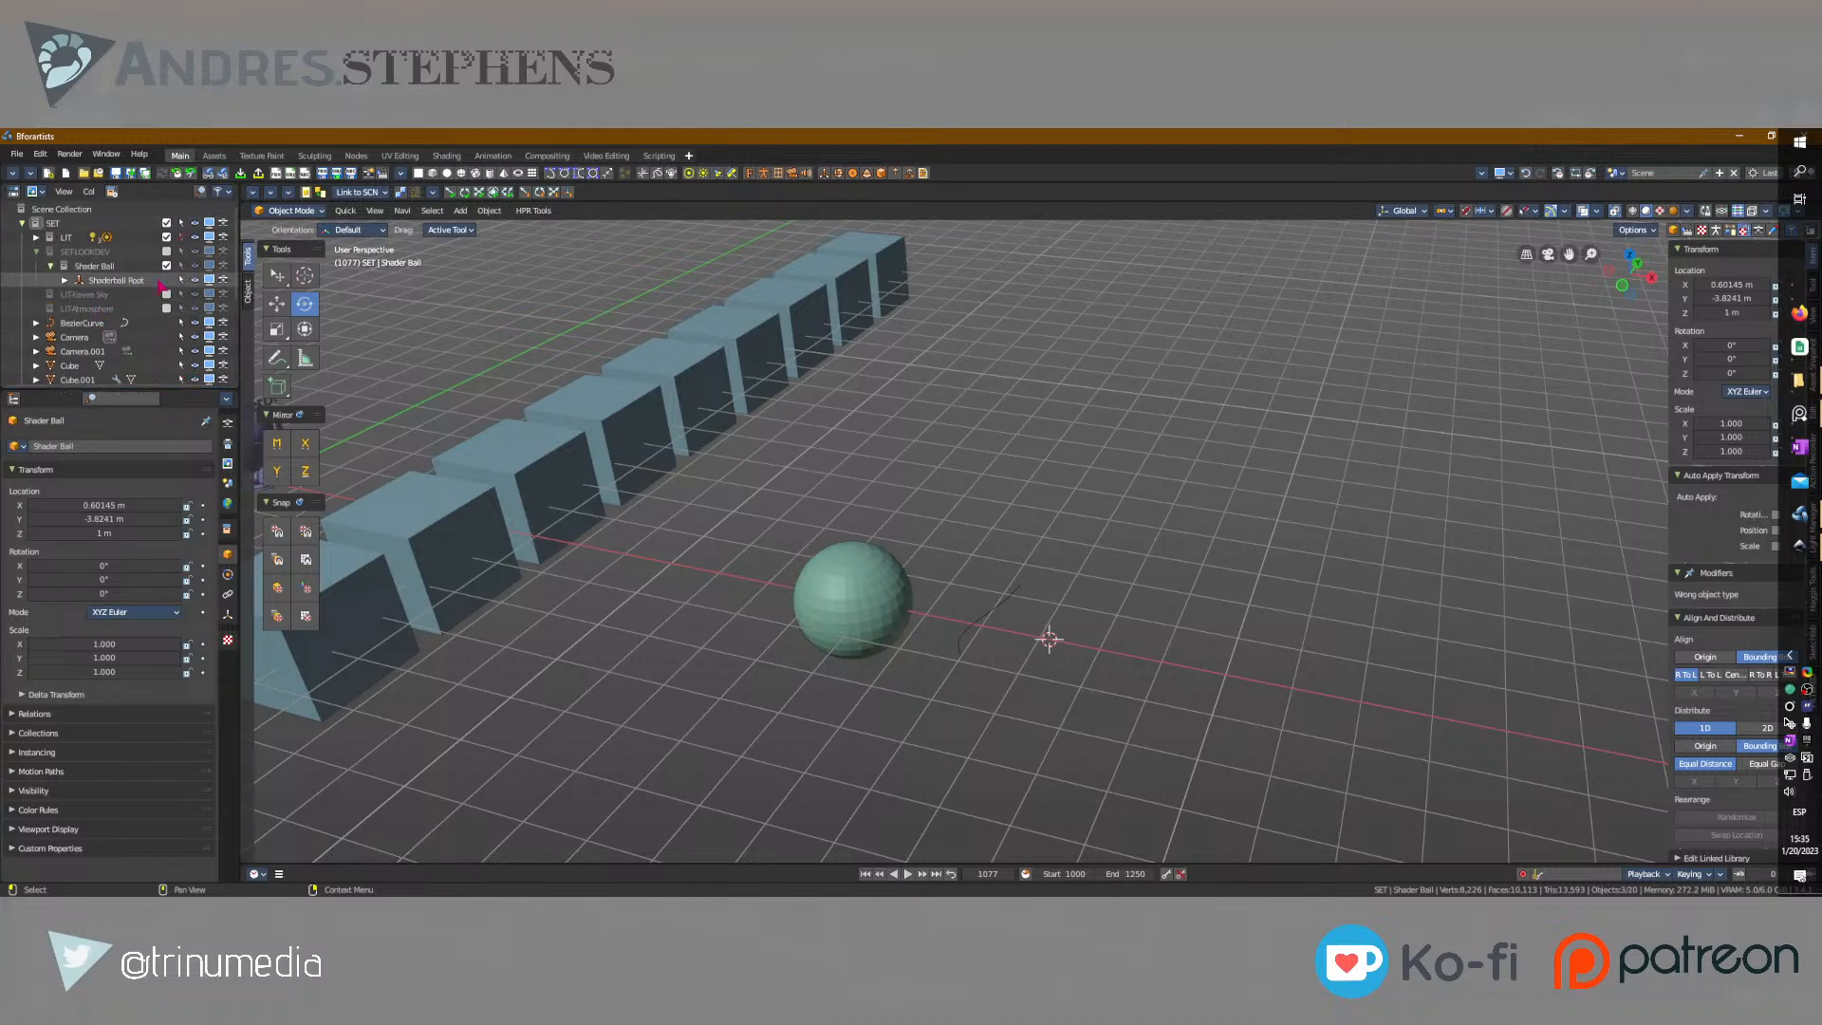
pyautogui.click(64, 280)
pyautogui.click(163, 296)
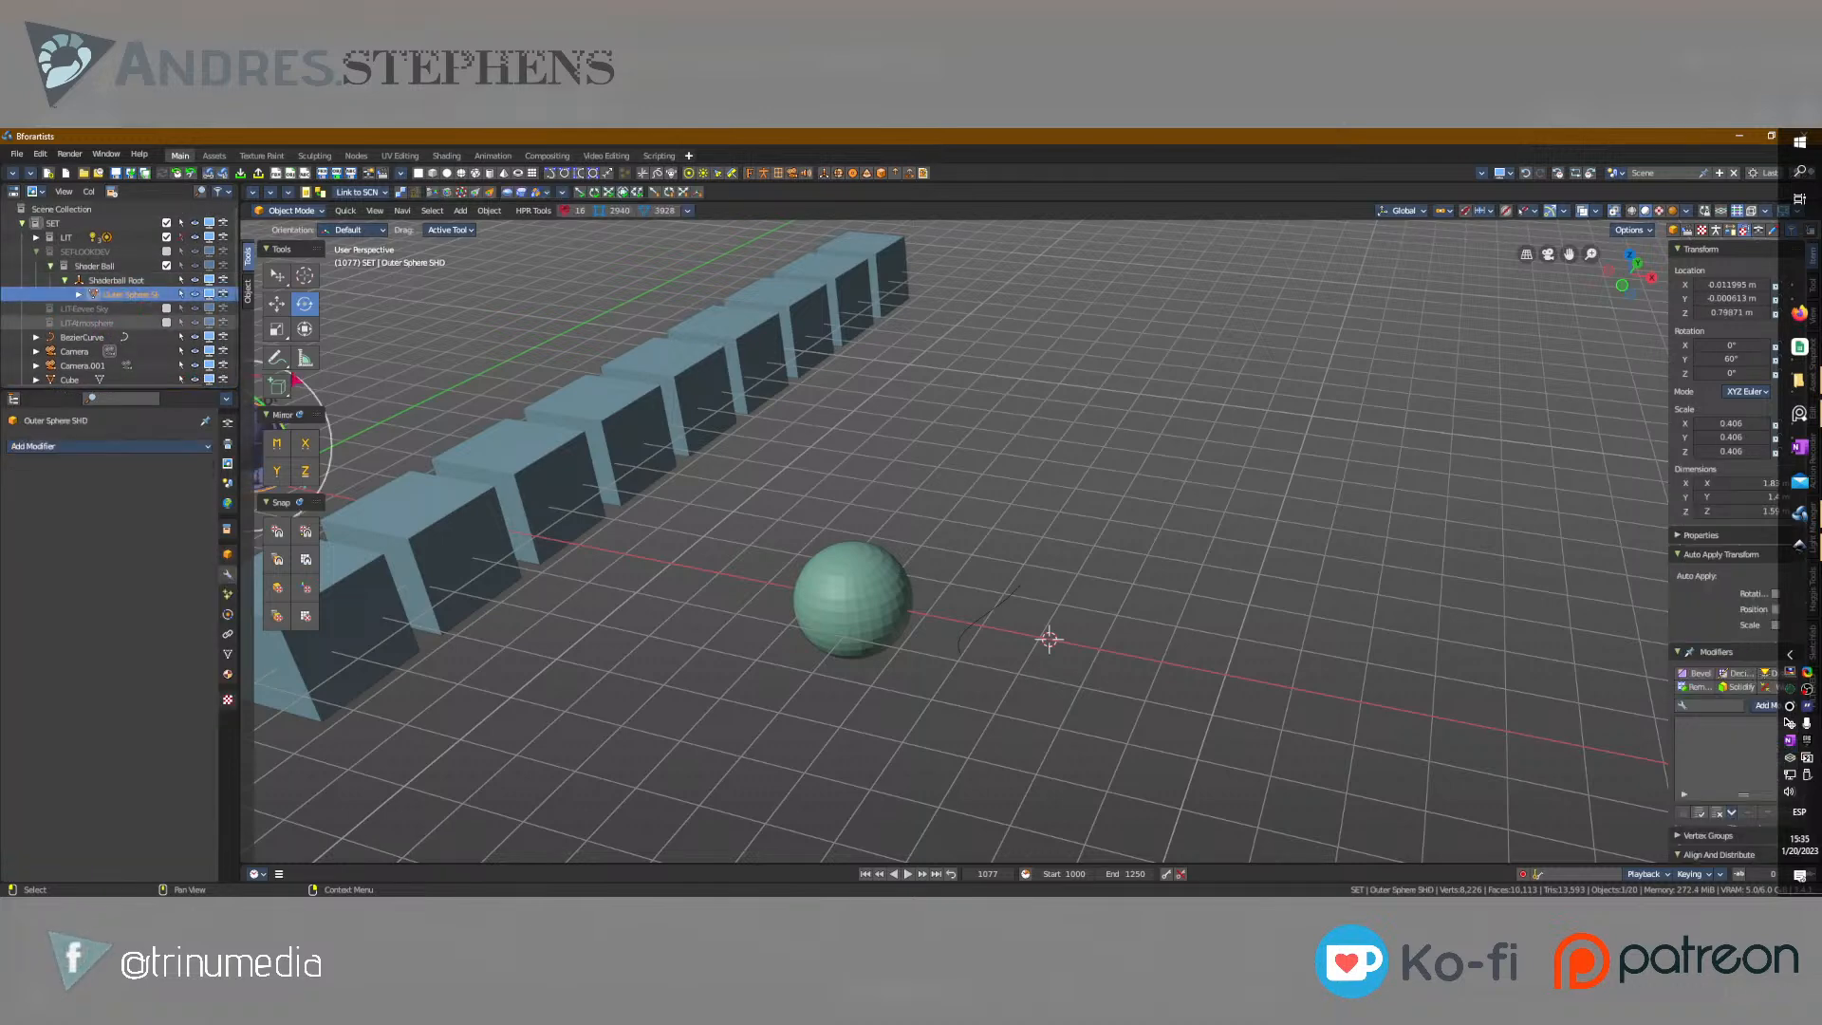
pyautogui.keyDown('shift'); pyautogui.moveTo(422, 453); pyautogui.dragTo(752, 490, button='middle'); pyautogui.keyUp('shift')
pyautogui.click(654, 403)
# Select the Shader Ball instance, place the 3D cursor beside the sphere and try to snap the instance to it.
pyautogui.scroll(-6, 96, 349)
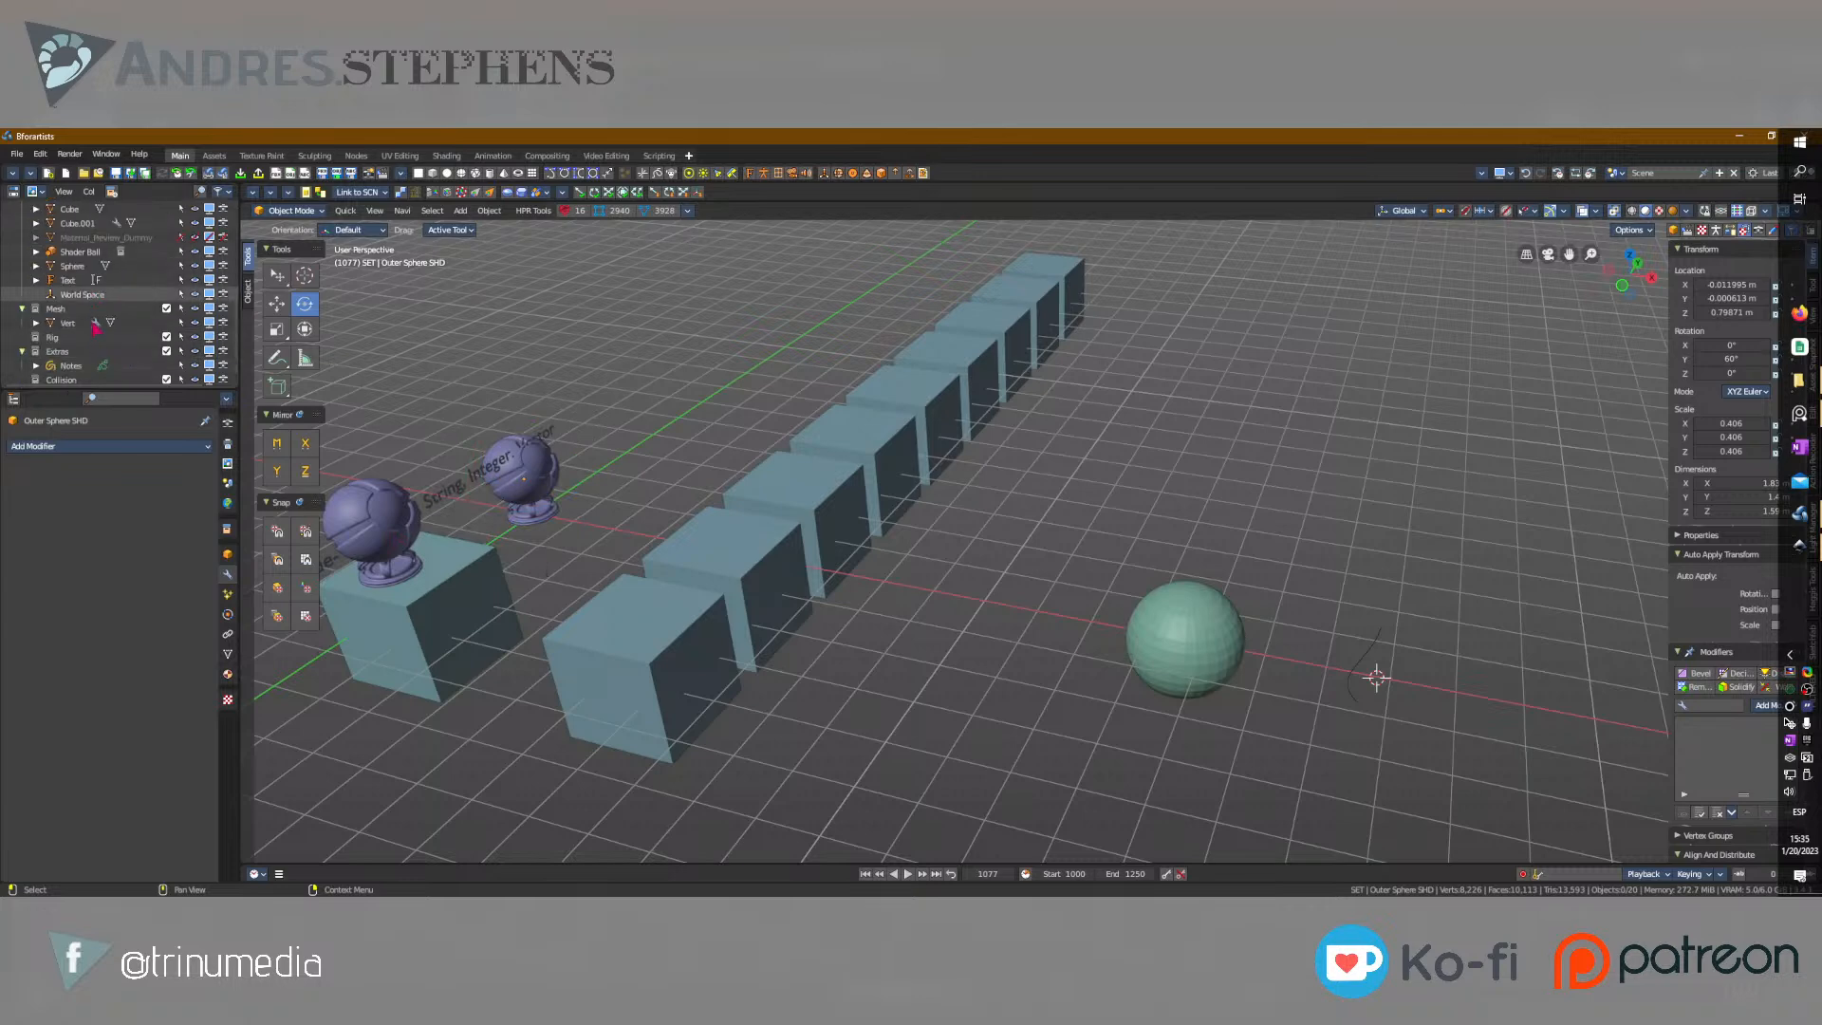
pyautogui.click(81, 251)
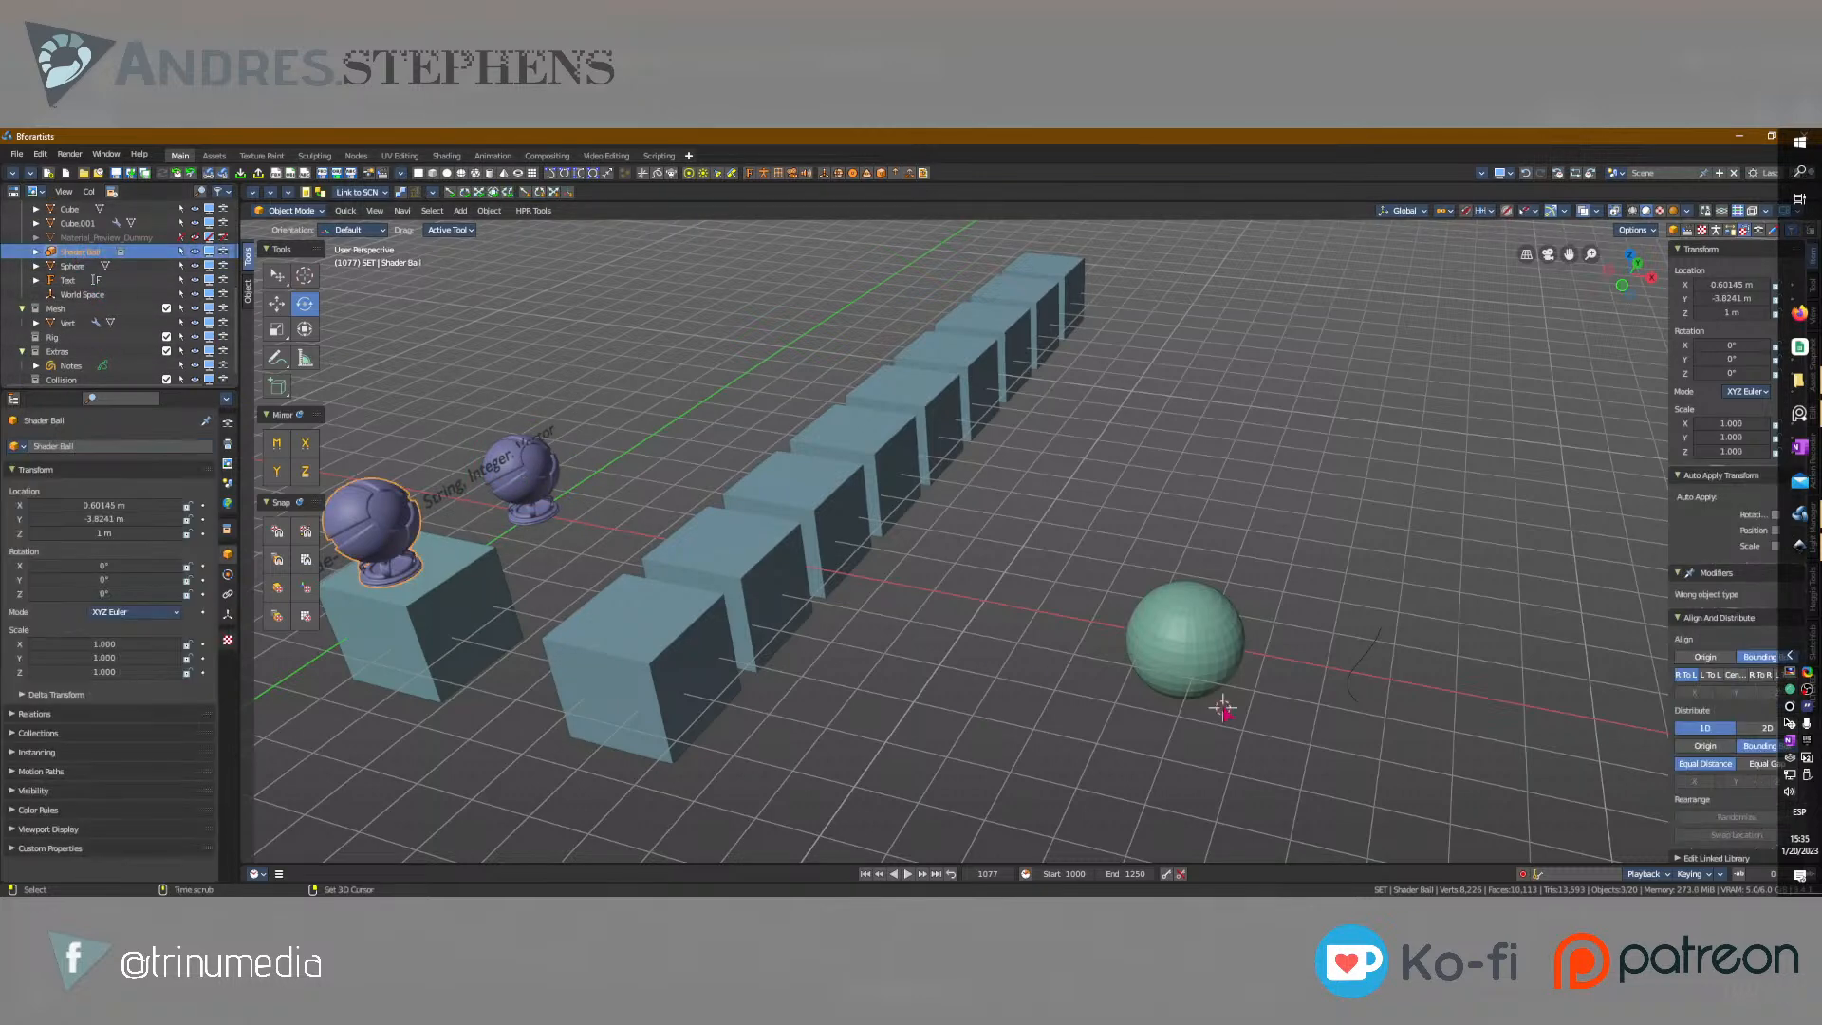
pyautogui.keyDown('shift'); pyautogui.rightClick(1274, 655); pyautogui.keyUp('shift')
pyautogui.hotkey('shift', 's')
pyautogui.click(1304, 431)
# Switch to the Move tool and compare the Shader Ball instance with the original shader ball by selecting each.
pyautogui.press('w')
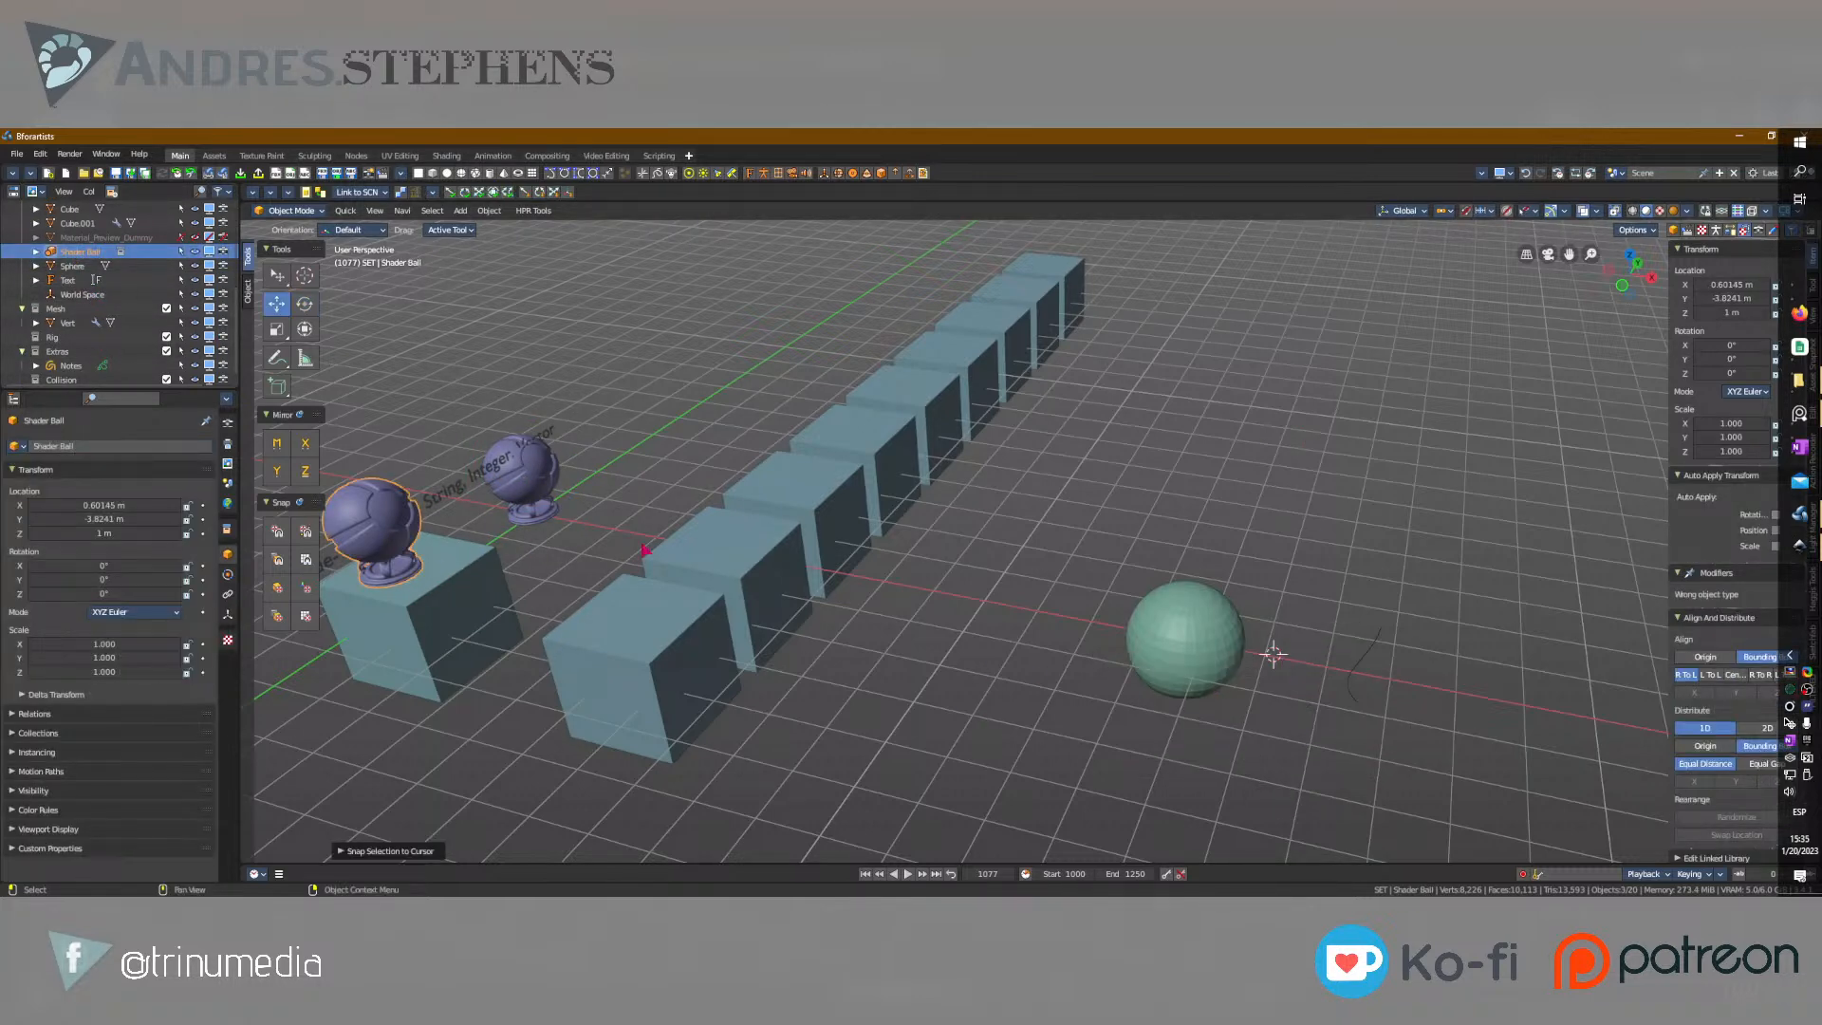
pyautogui.click(402, 558)
pyautogui.scroll(1, 95, 328)
pyautogui.click(81, 287)
pyautogui.moveTo(570, 560); pyautogui.dragTo(551, 427, button='middle')
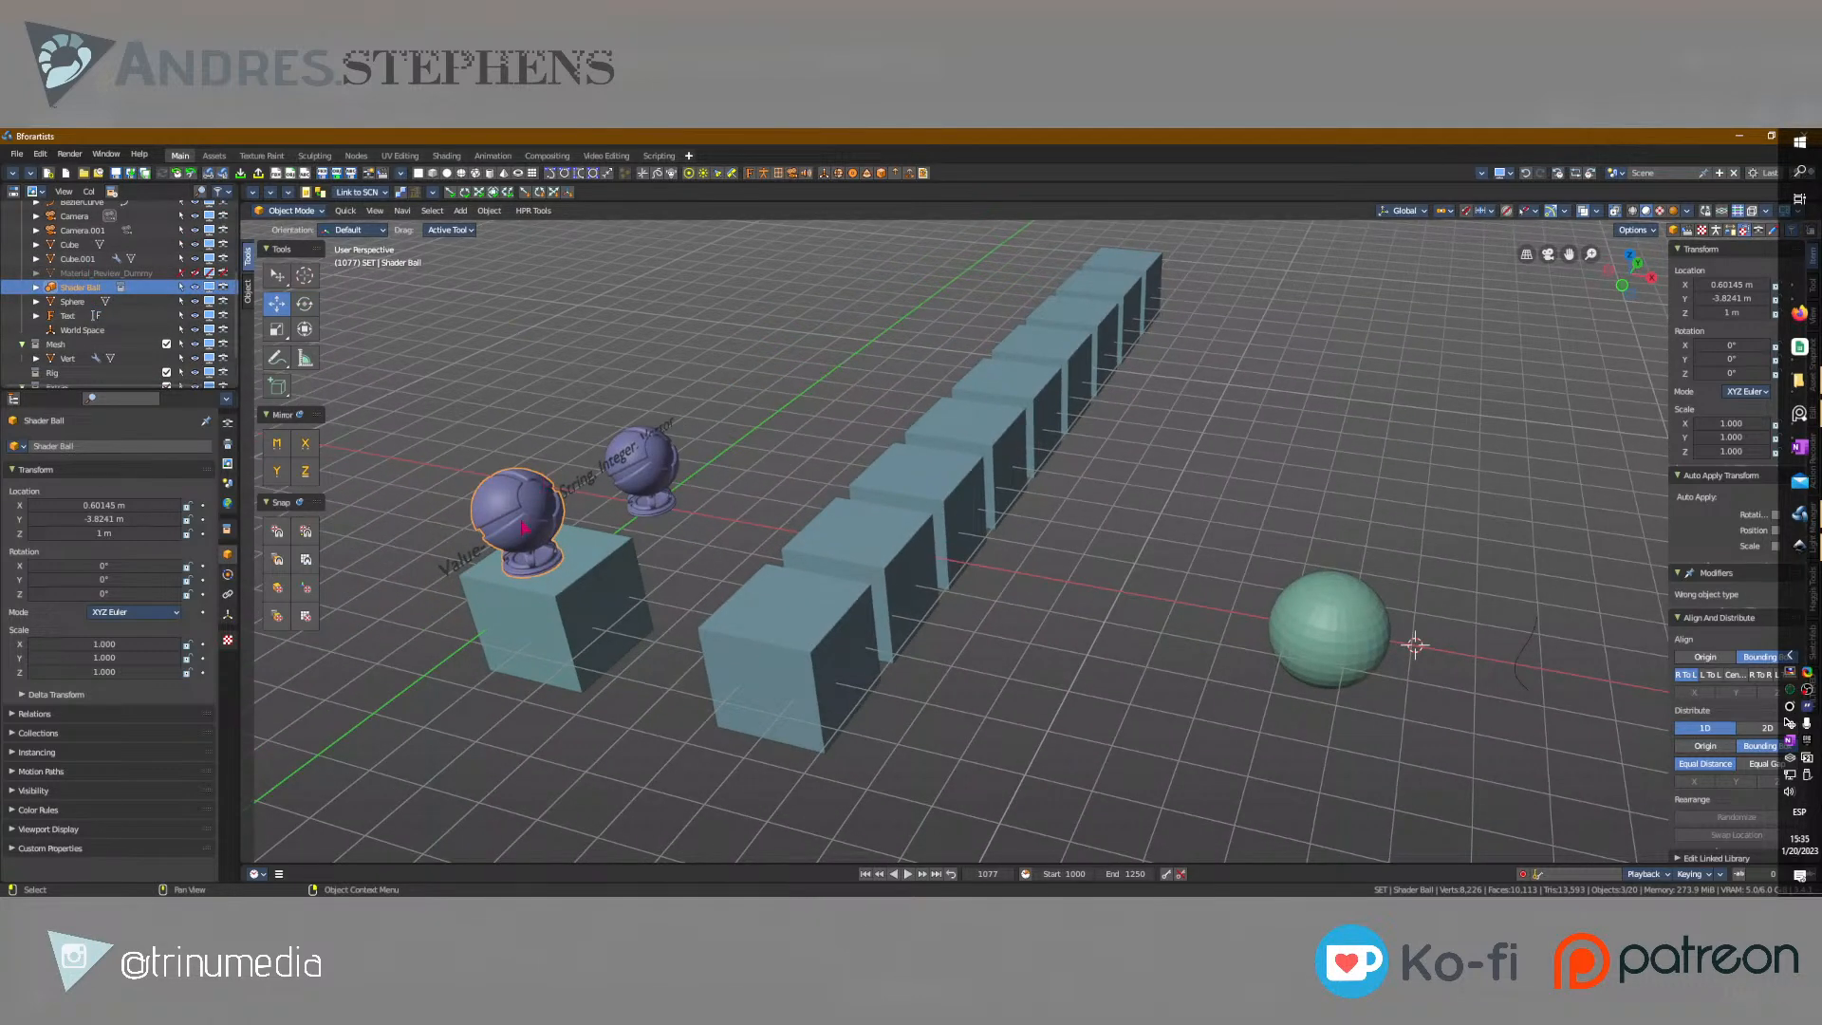
pyautogui.scroll(-5, 692, 563)
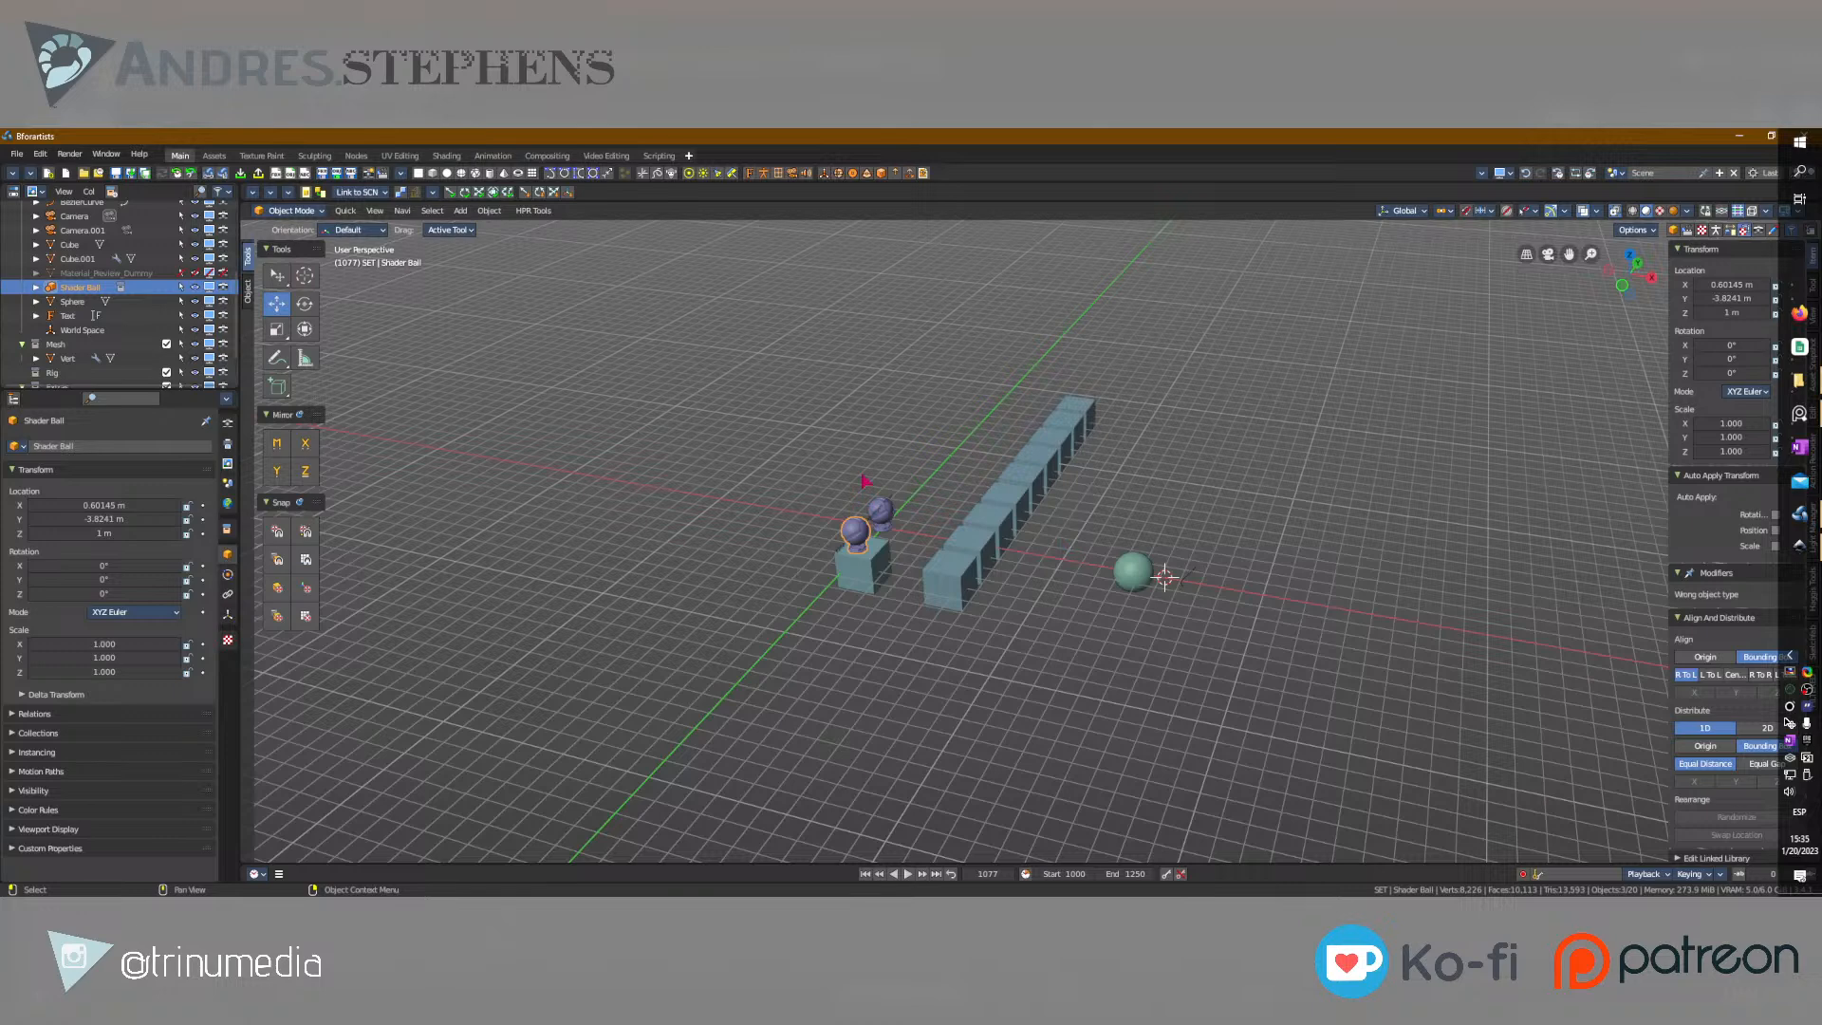
pyautogui.click(880, 509)
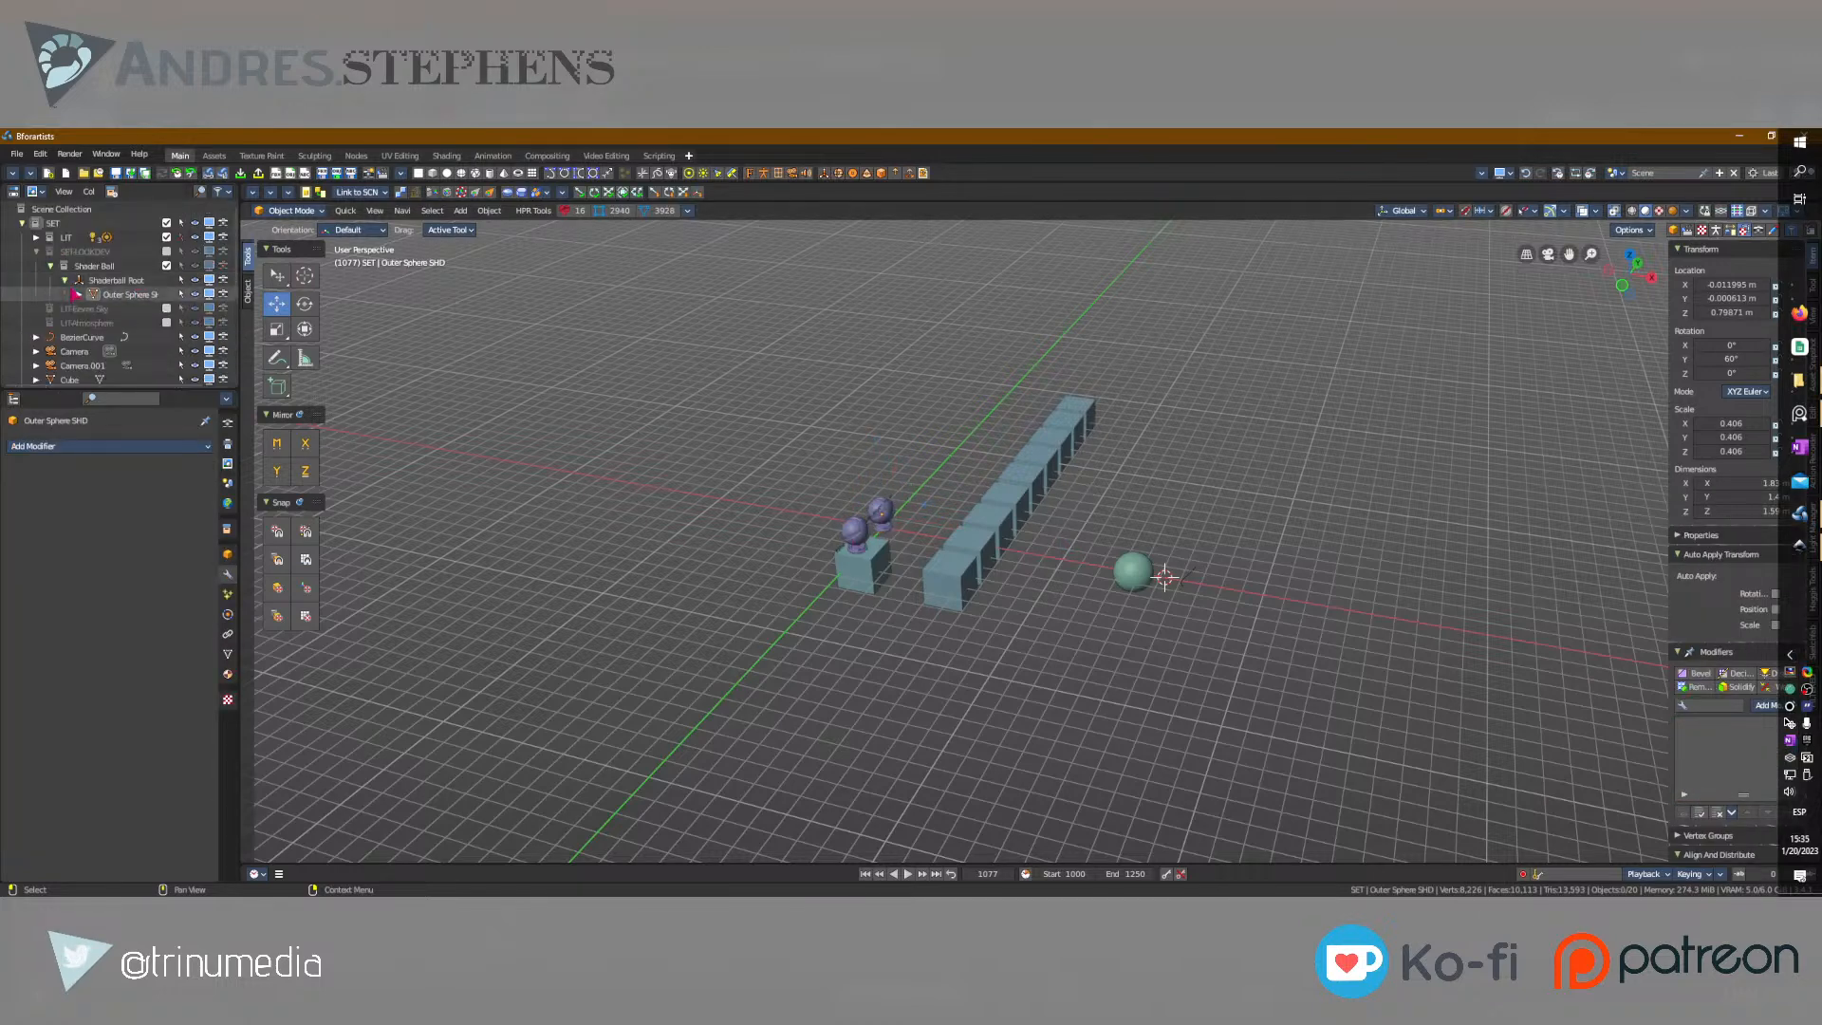
# Exclude the Shader Ball collection from the view layer.
pyautogui.click(97, 266)
pyautogui.click(166, 265)
pyautogui.scroll(-2, 166, 285)
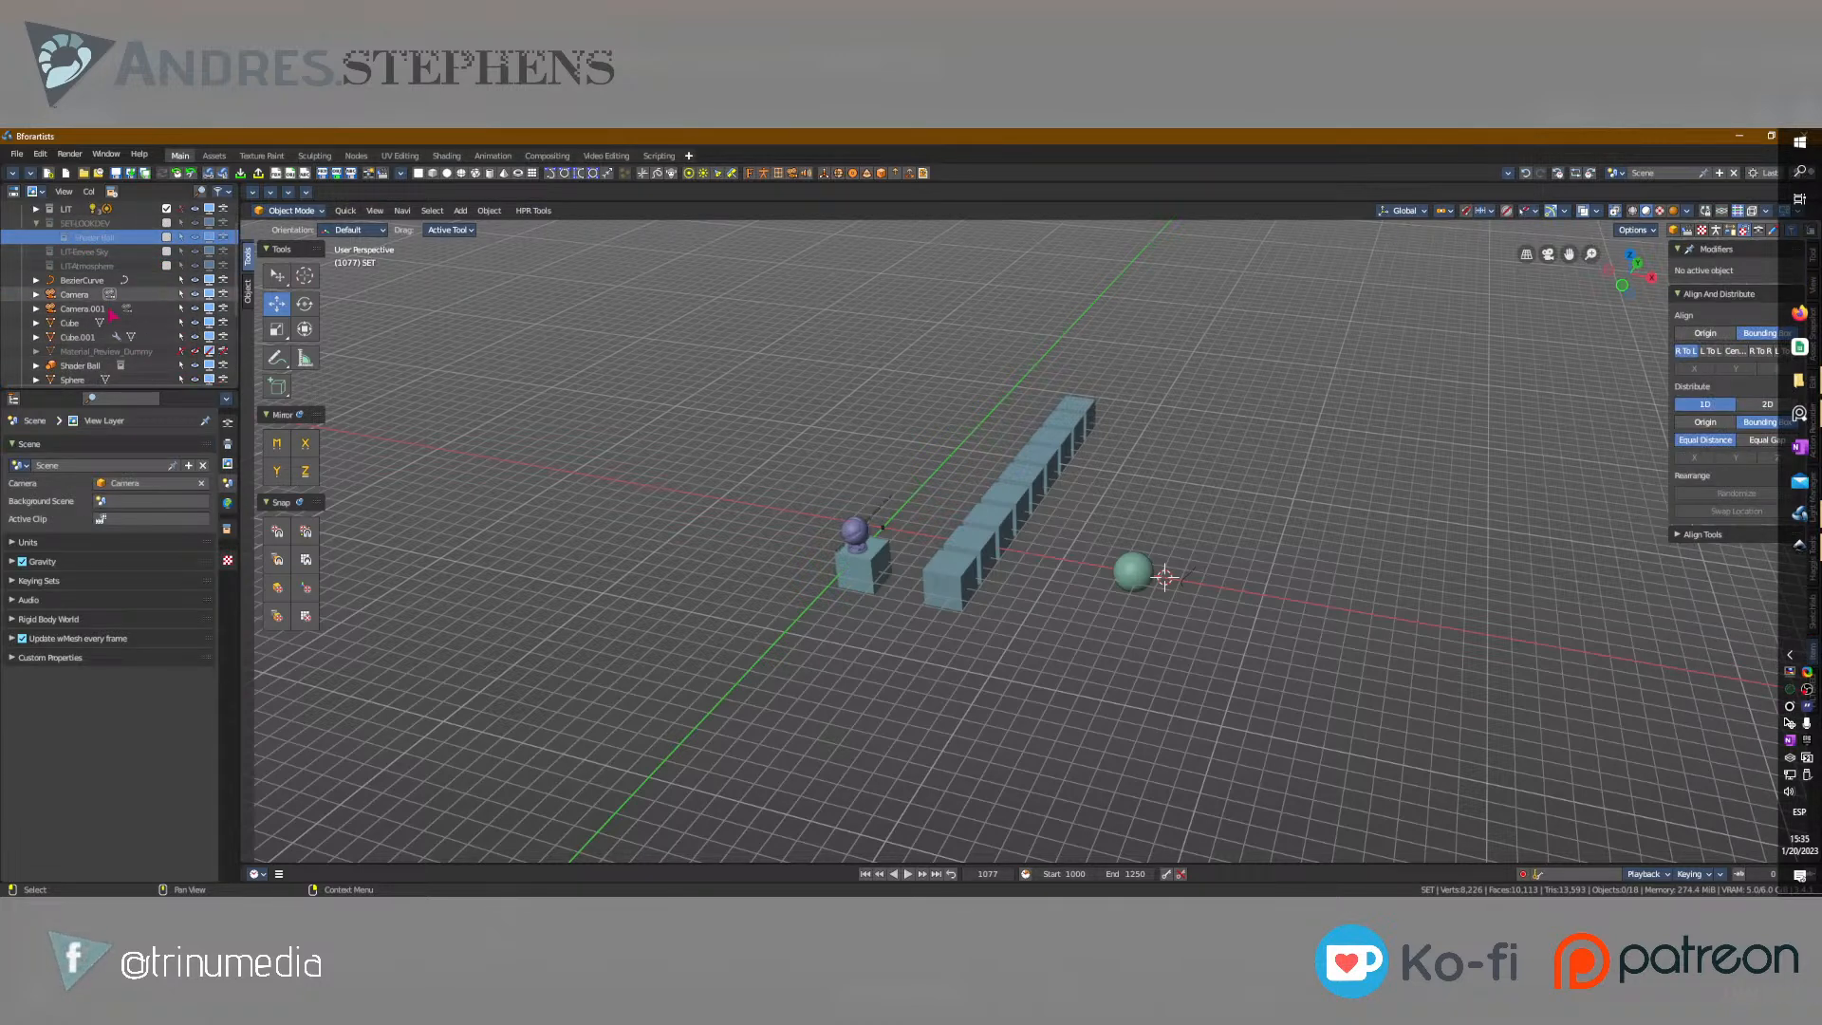
# Delete the Shader Ball collection instance from the scene.
pyautogui.scroll(-4, 99, 313)
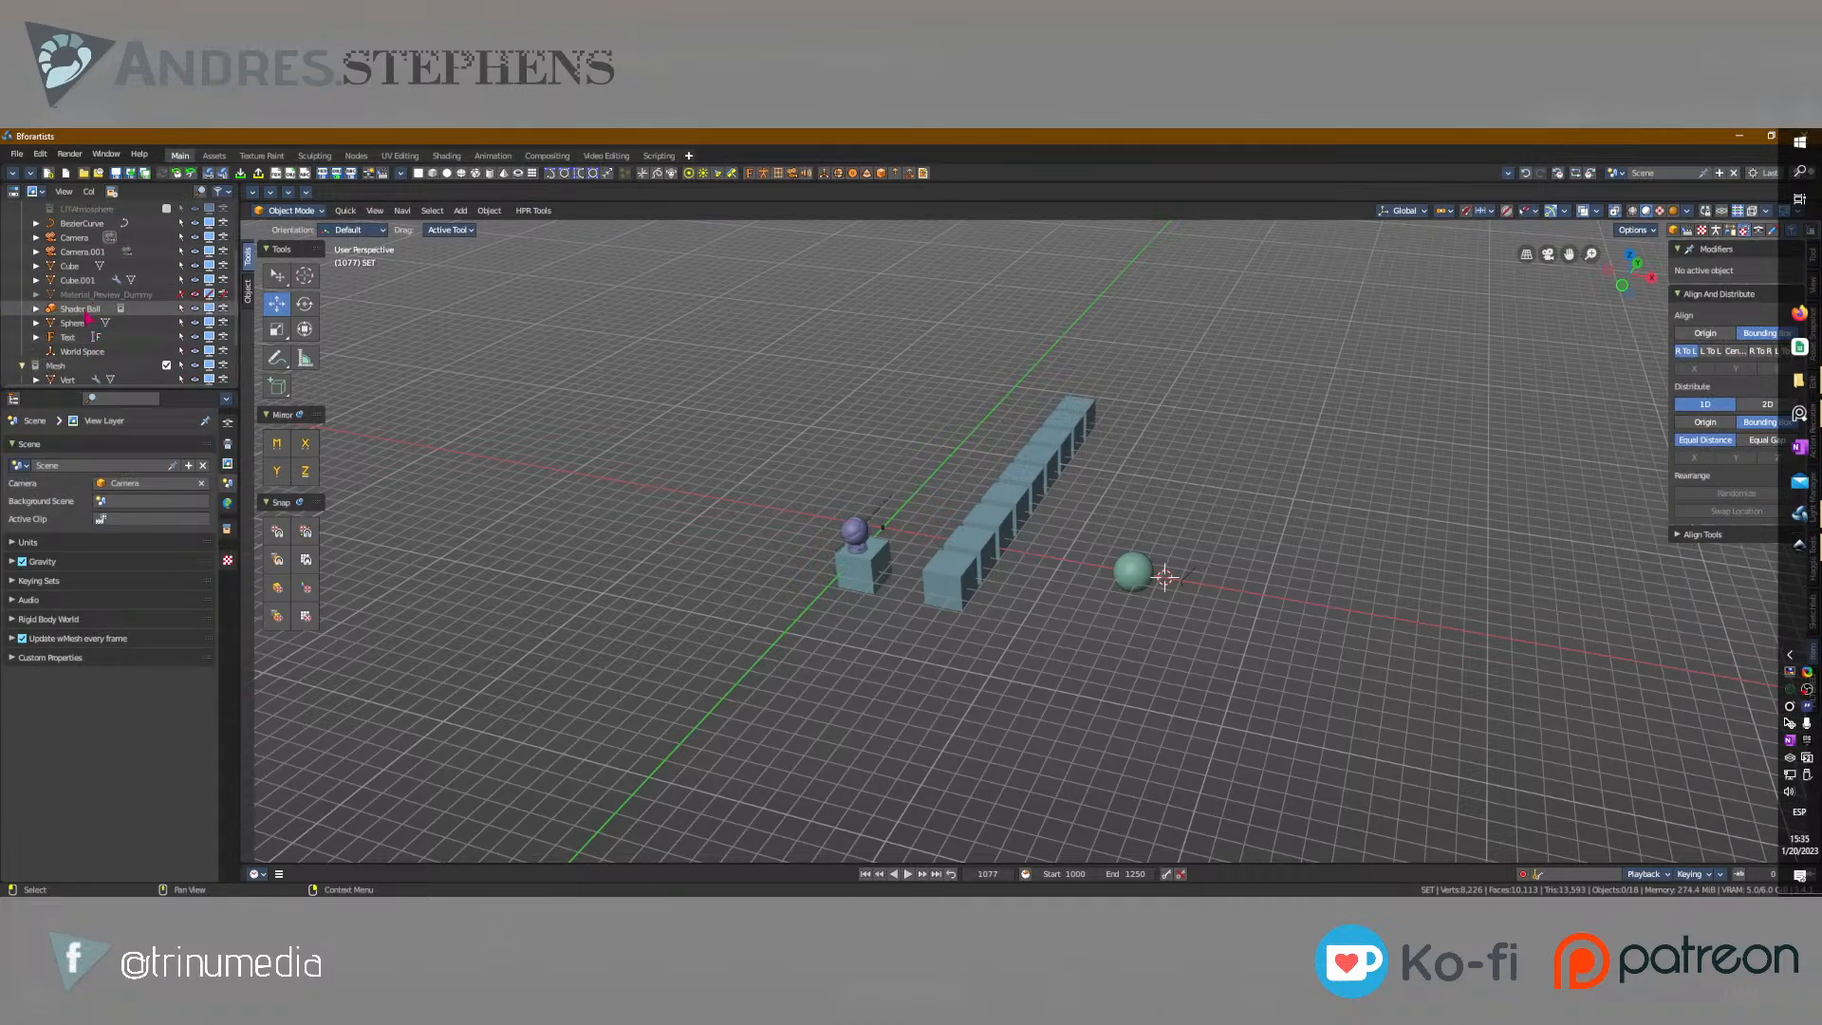
pyautogui.click(81, 310)
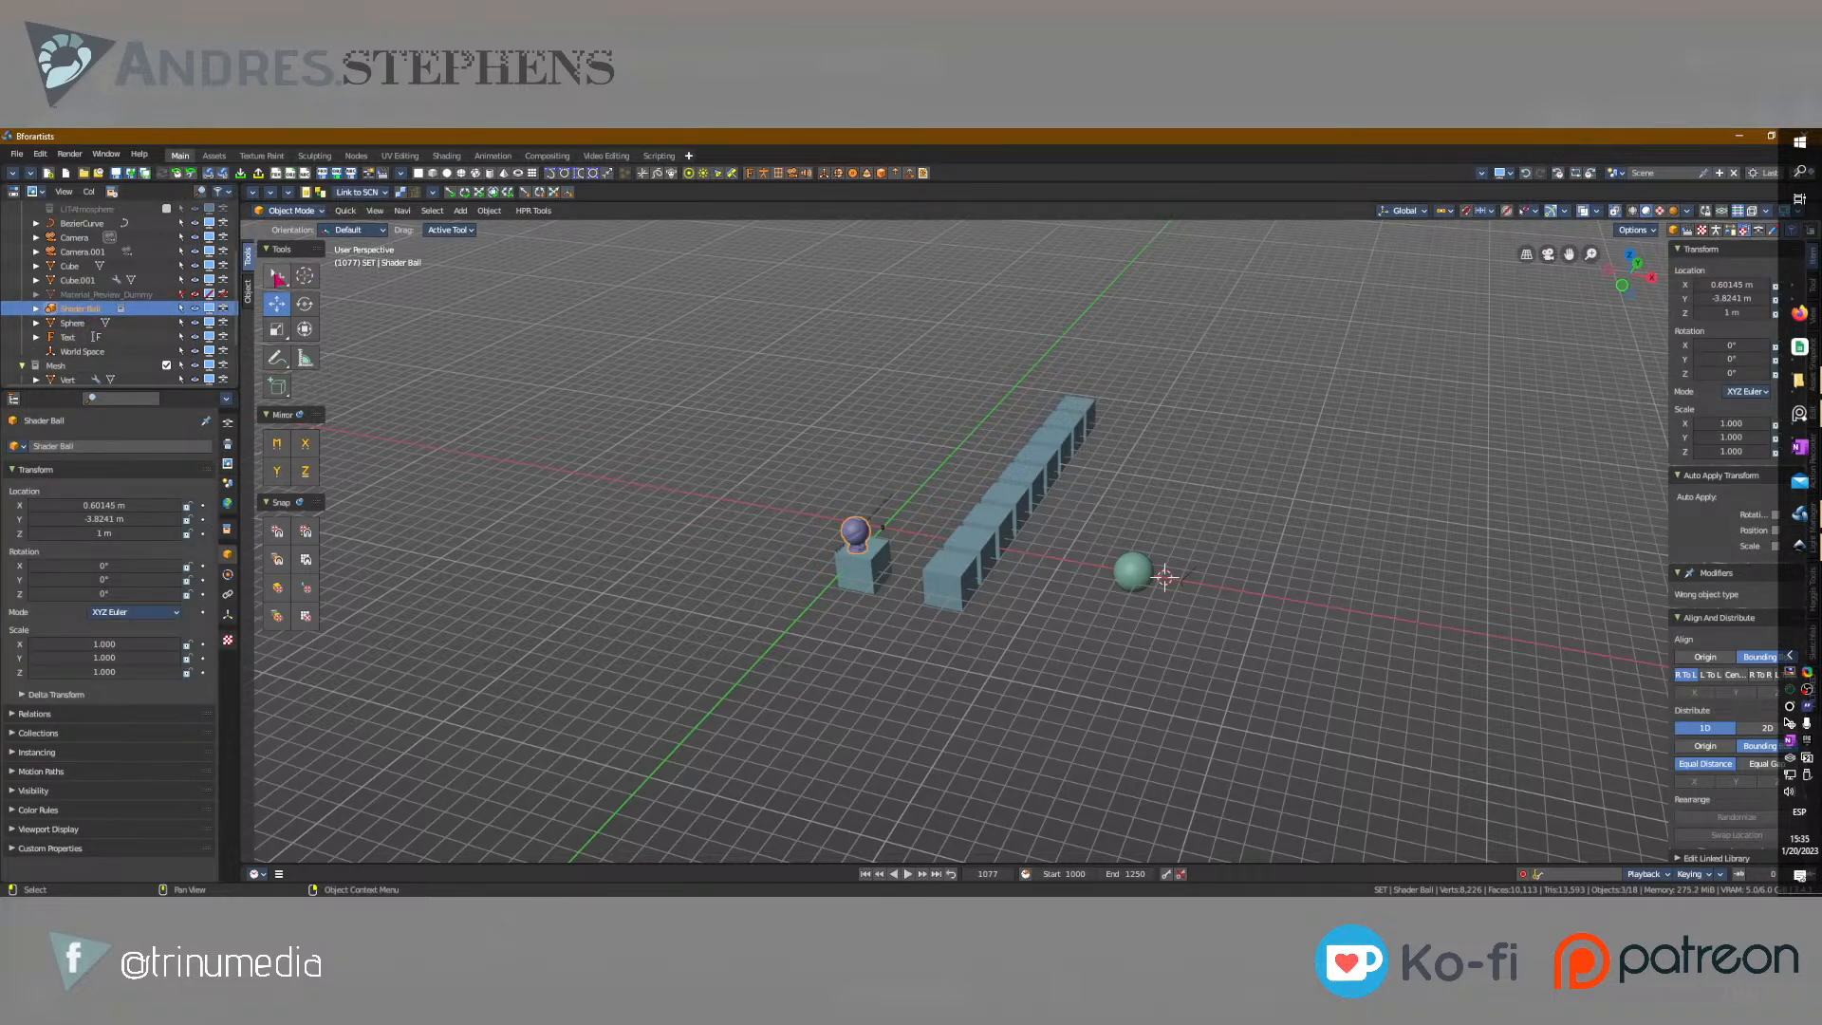
pyautogui.moveTo(1499, 368); pyautogui.dragTo(1523, 211, button='middle')
pyautogui.hotkey('shift', 'alt', 'z')
pyautogui.hotkey('shift', 'alt', 'z')
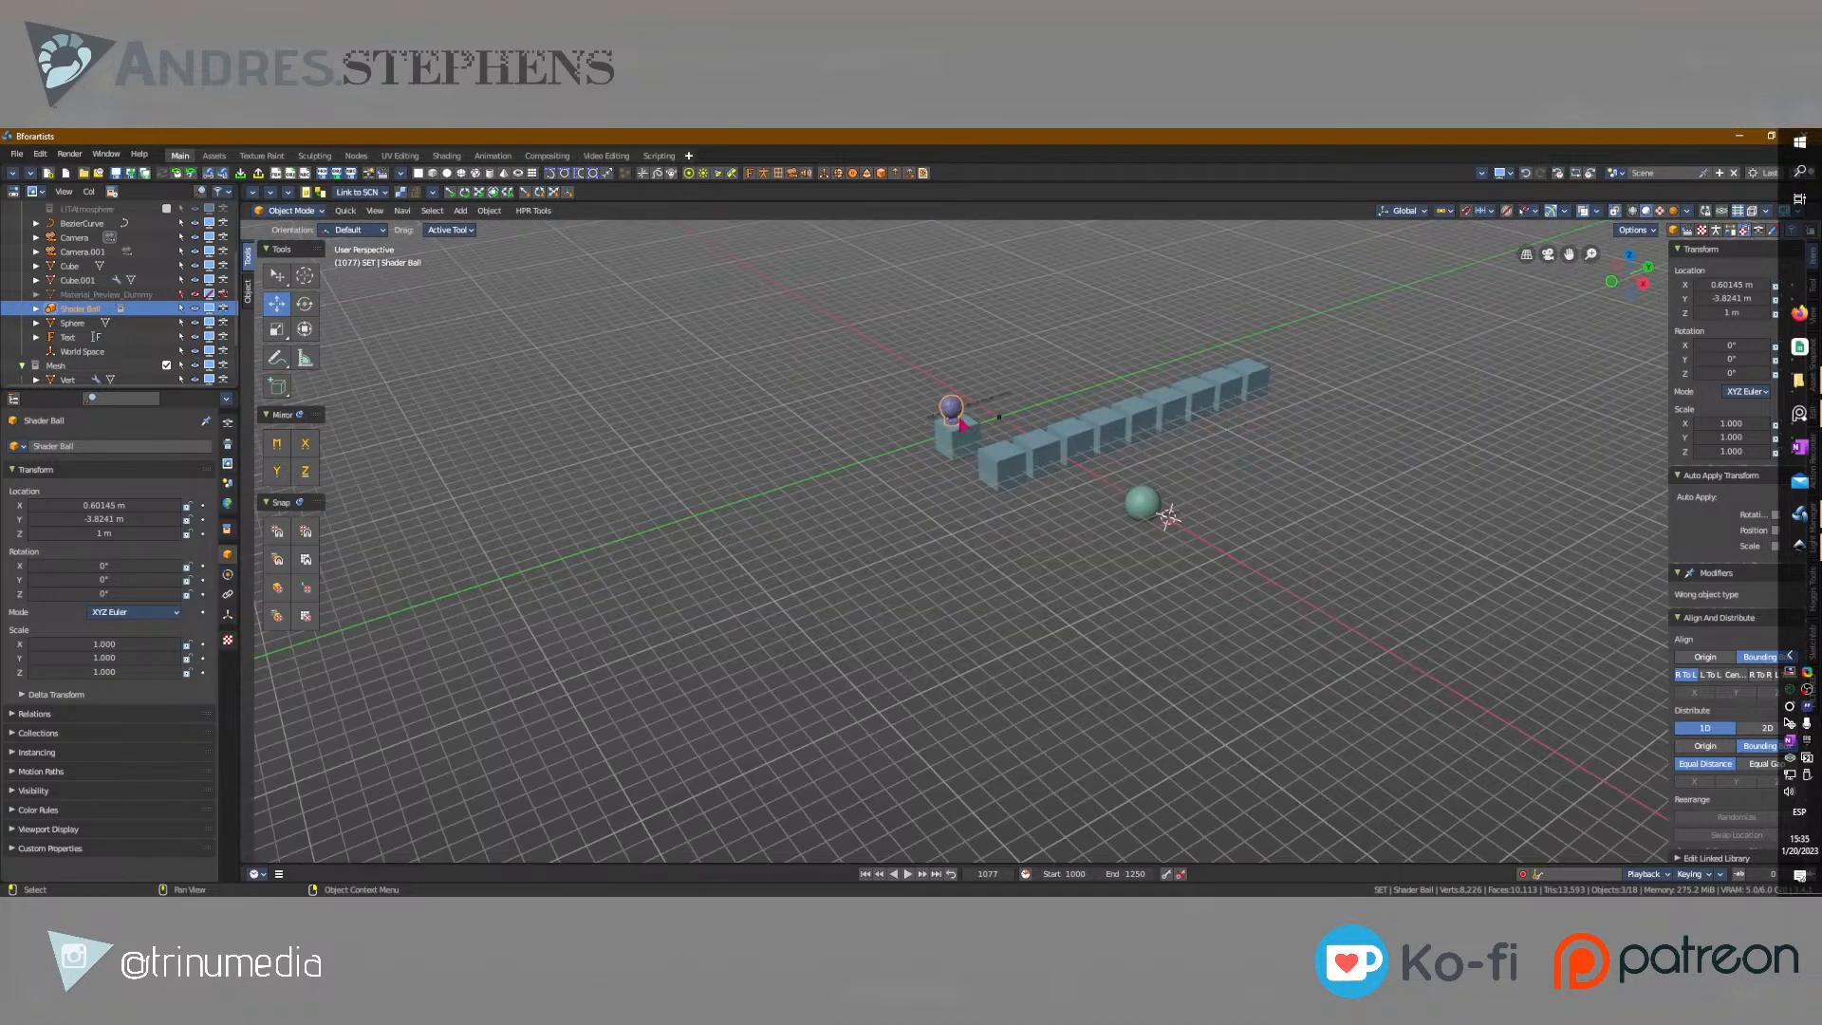
pyautogui.click(36, 309)
pyautogui.press('Delete')
pyautogui.scroll(3, 93, 315)
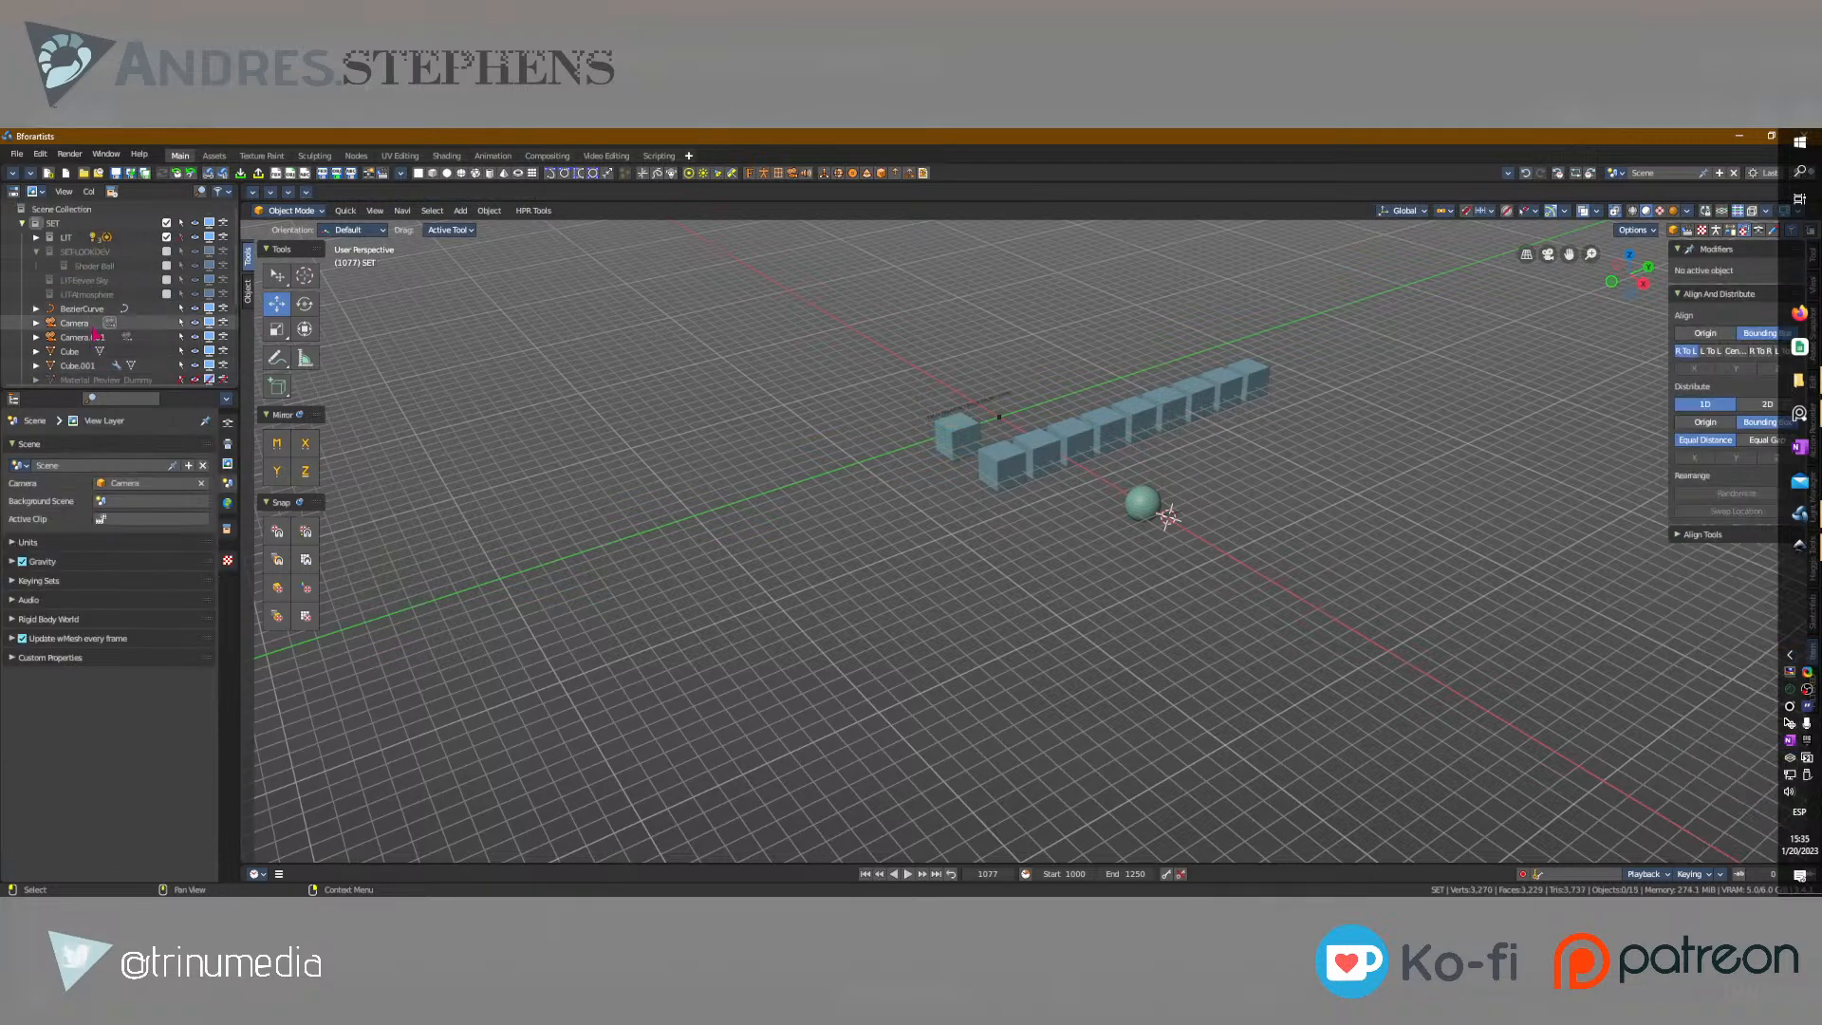
# Enable the Shader Ball collection in the view layer and frame its Outer Sphere SHD object.
pyautogui.click(166, 265)
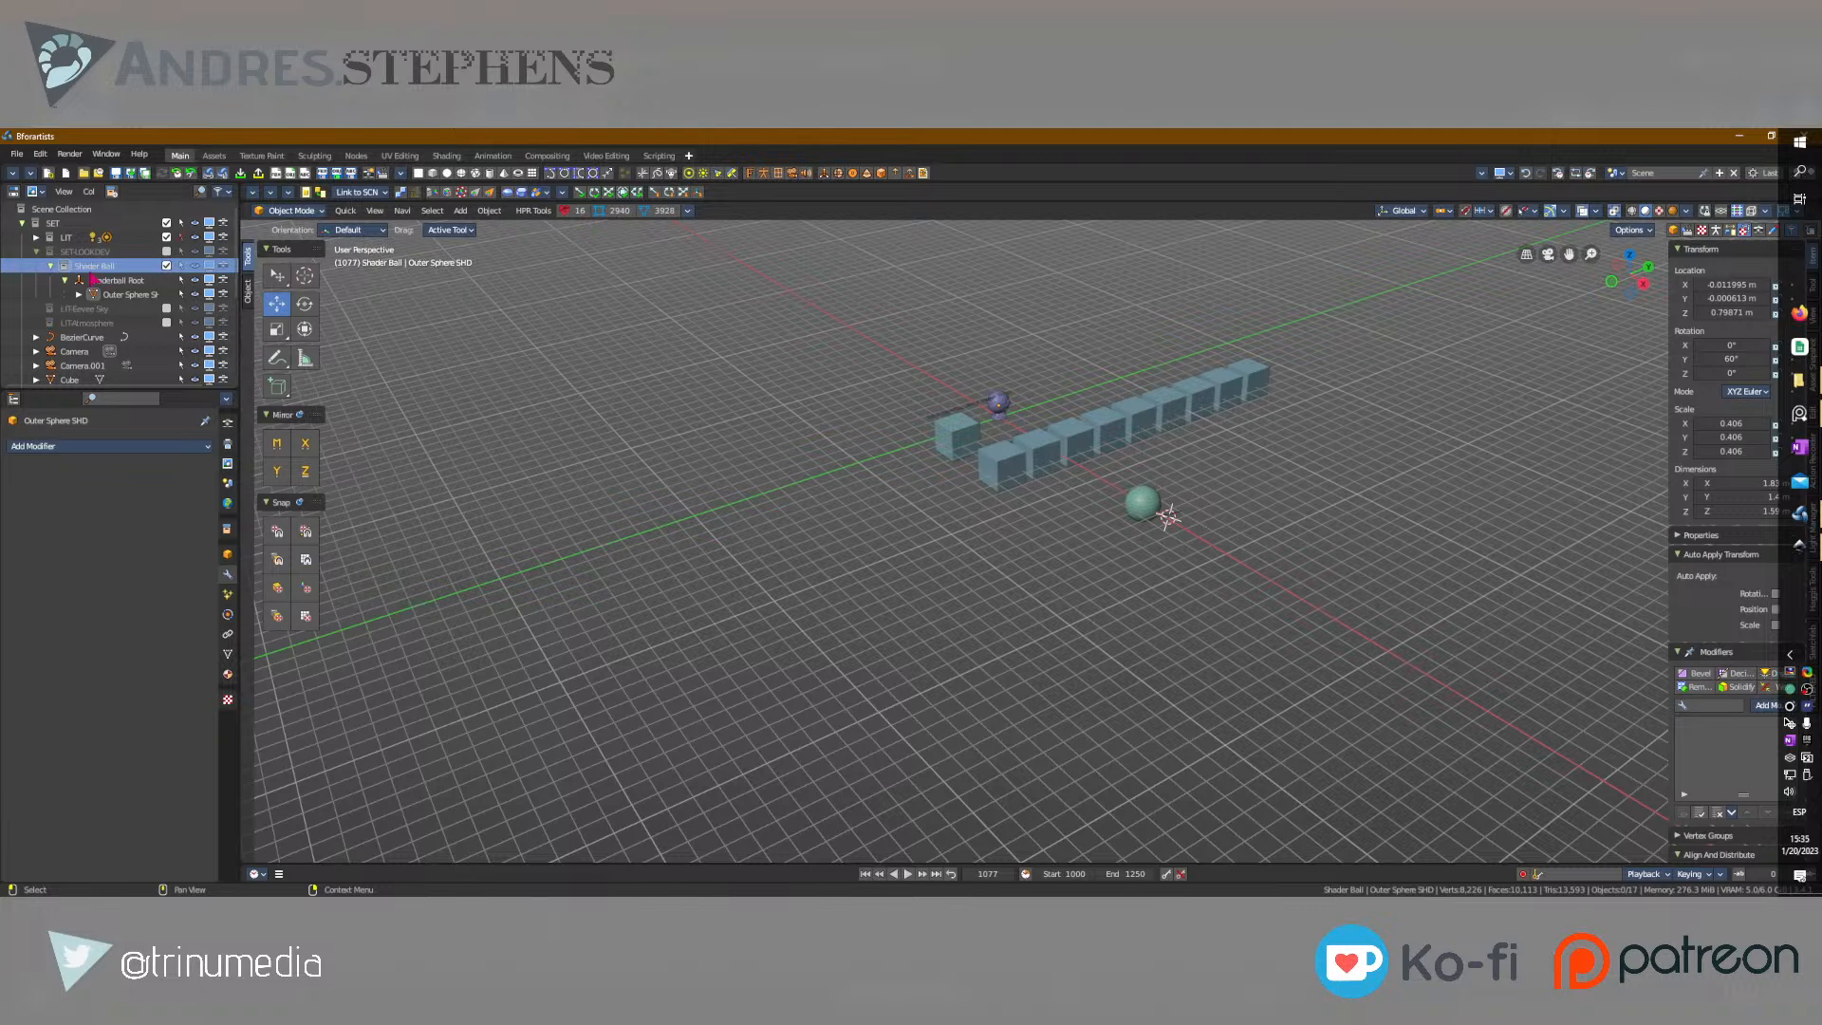
pyautogui.click(1002, 418)
pyautogui.press('KP_Decimal')
pyautogui.keyDown('alt'); pyautogui.moveTo(1002, 419); pyautogui.dragTo(679, 489, button='middle'); pyautogui.keyUp('alt')
pyautogui.scroll(-5, 1171, 548)
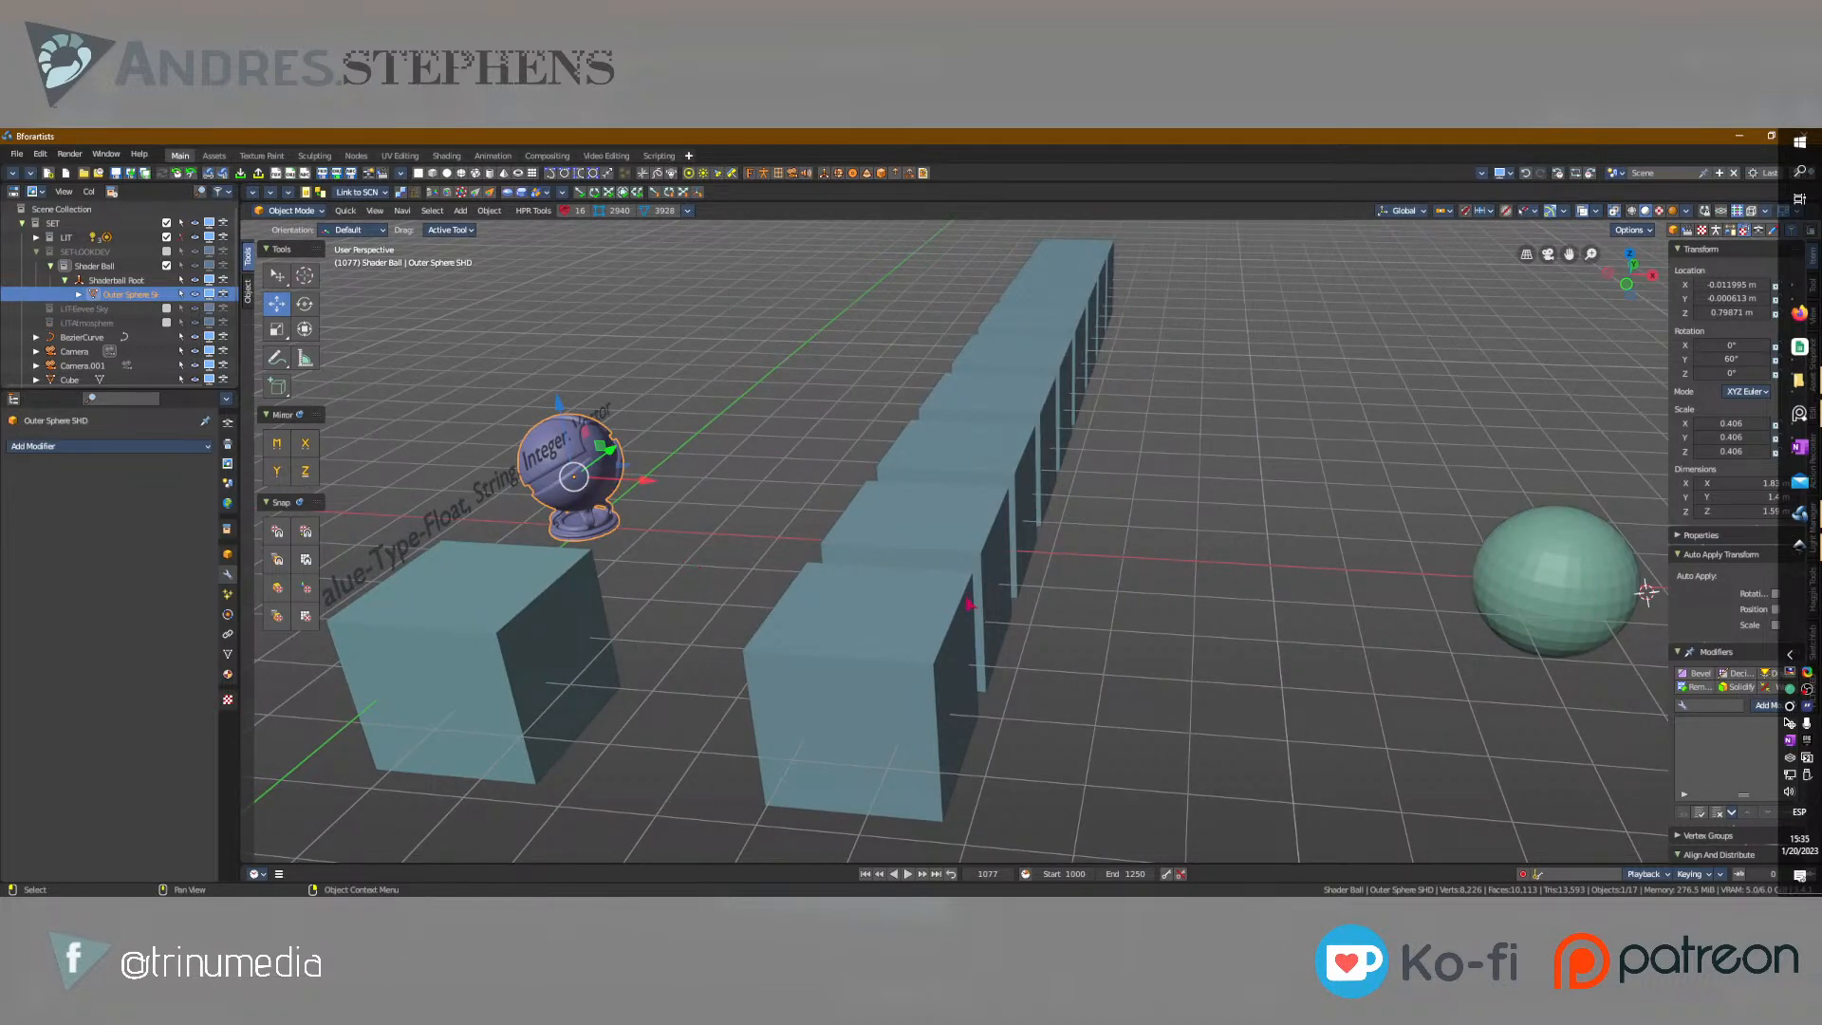
# Examine the example objects by selecting the sphere, the shader ball and the arrayed cube in turn.
pyautogui.moveTo(968, 604); pyautogui.dragTo(1090, 657, button='middle')
pyautogui.click(1425, 587)
pyautogui.moveTo(1425, 588); pyautogui.dragTo(1080, 582, button='middle')
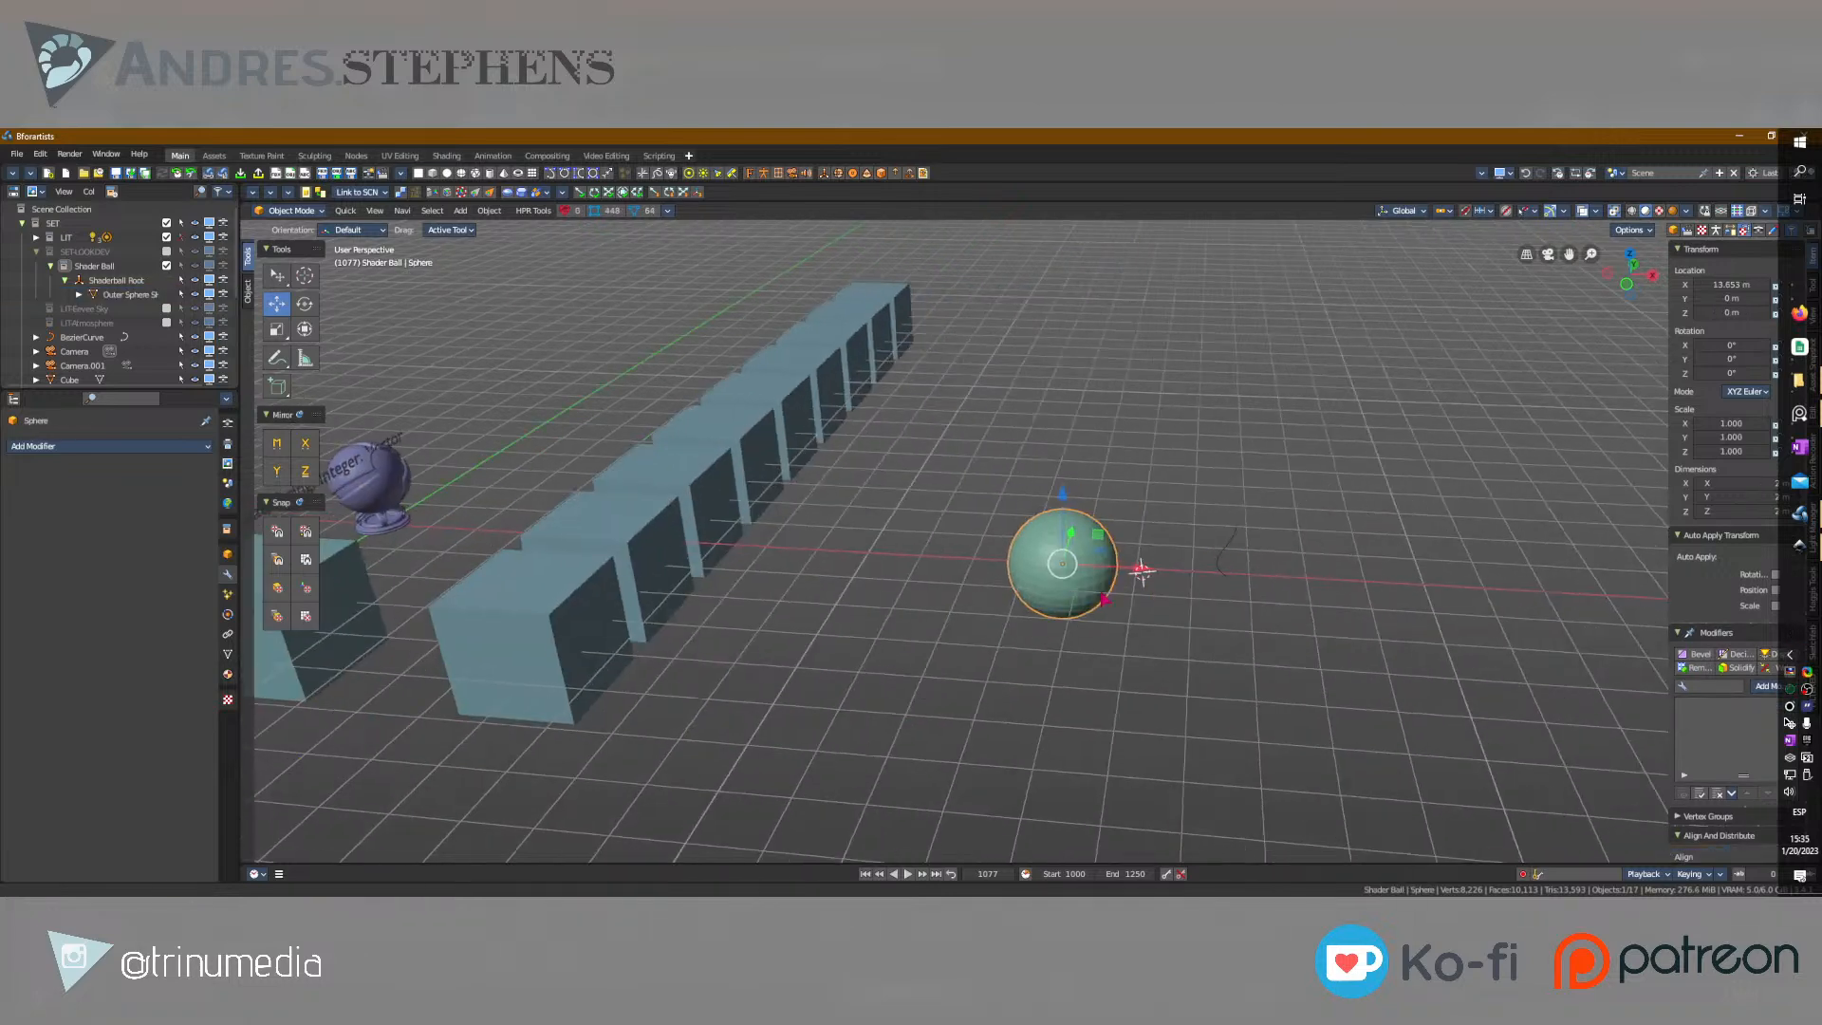
pyautogui.click(1224, 559)
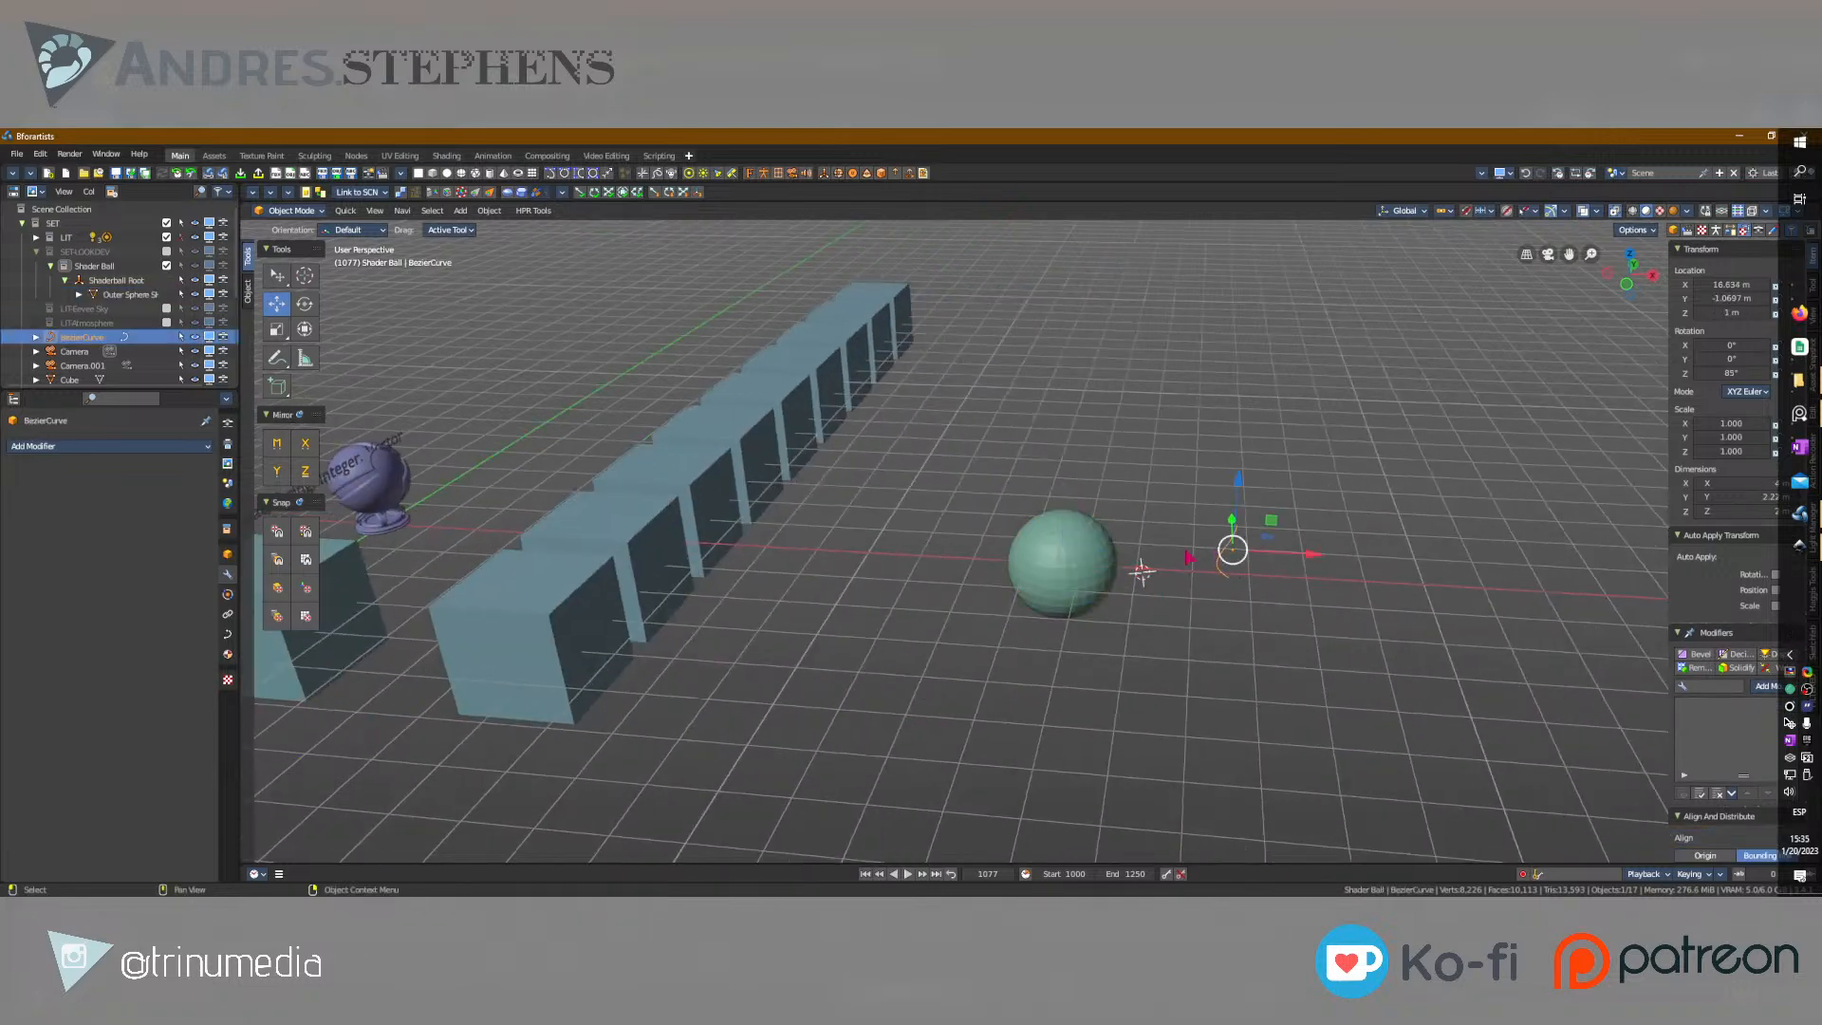
pyautogui.click(543, 643)
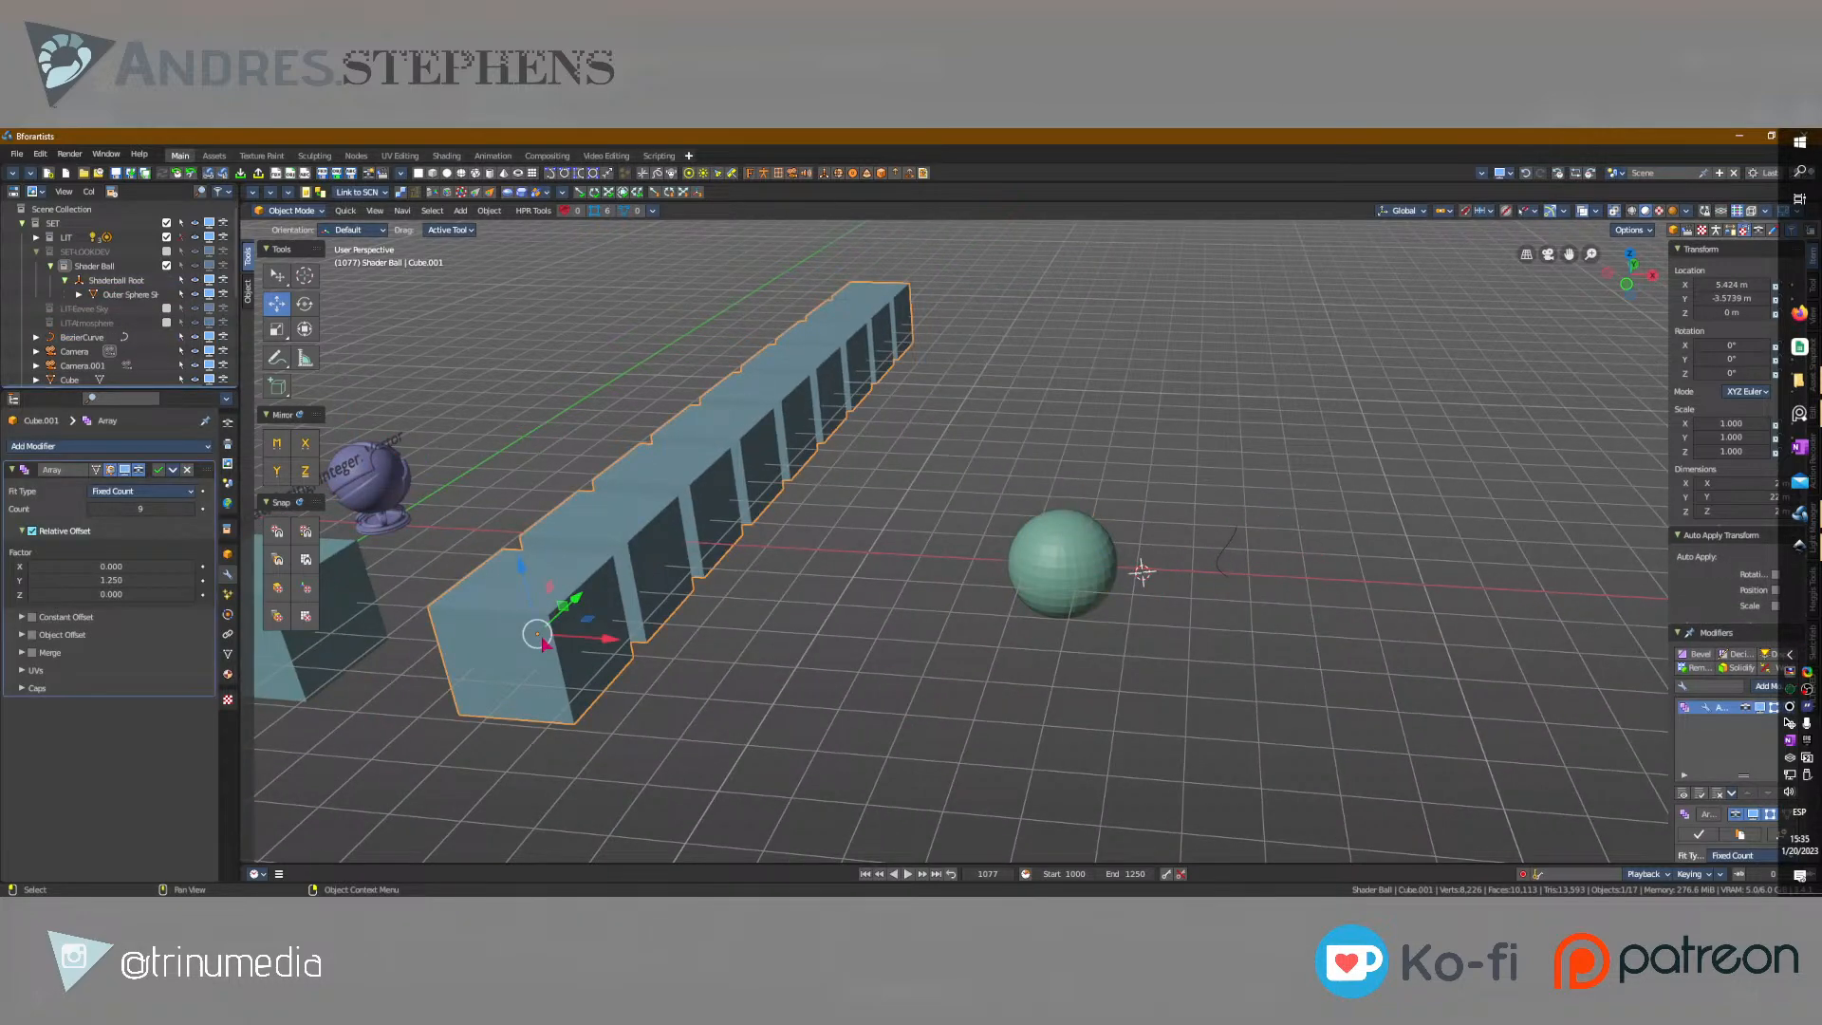
pyautogui.moveTo(537, 408); pyautogui.dragTo(640, 455, button='middle')
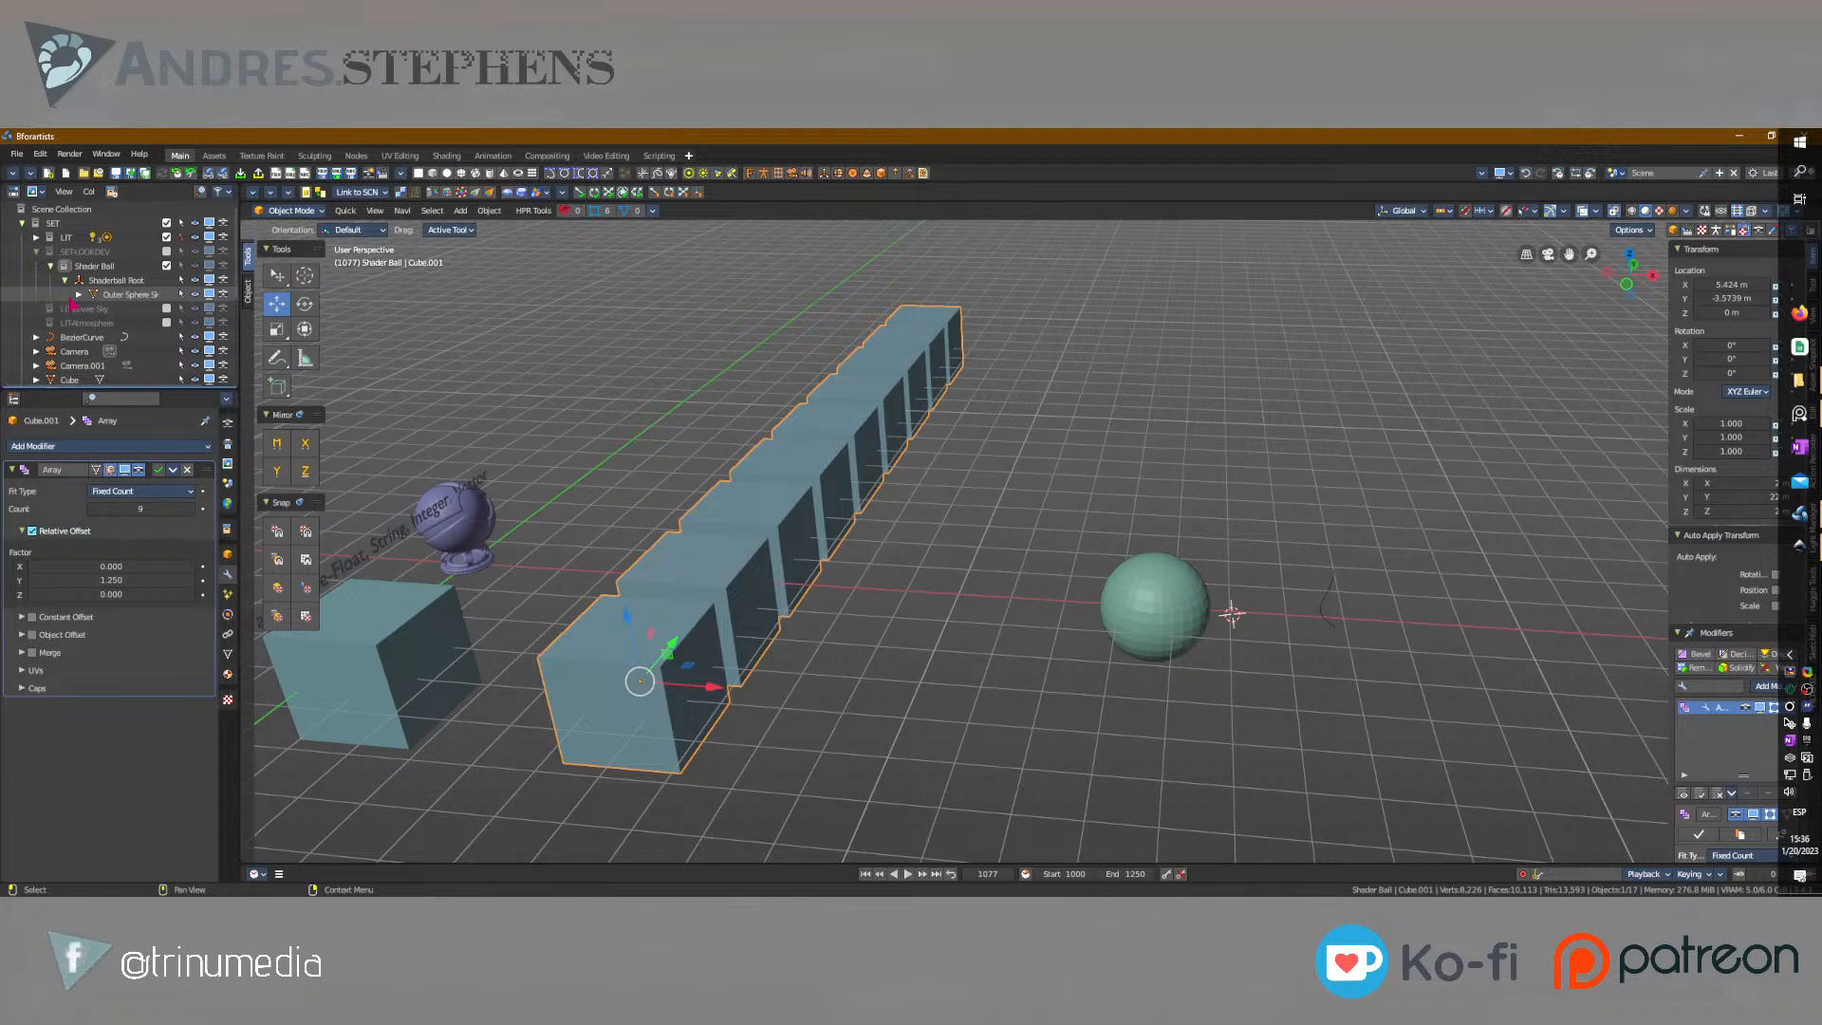
# Delete the sphere beside the 3D cursor.
pyautogui.click(1194, 606)
pyautogui.moveTo(1219, 619); pyautogui.dragTo(1055, 624, button='middle')
pyautogui.scroll(2, 1056, 623)
pyautogui.press('Delete')
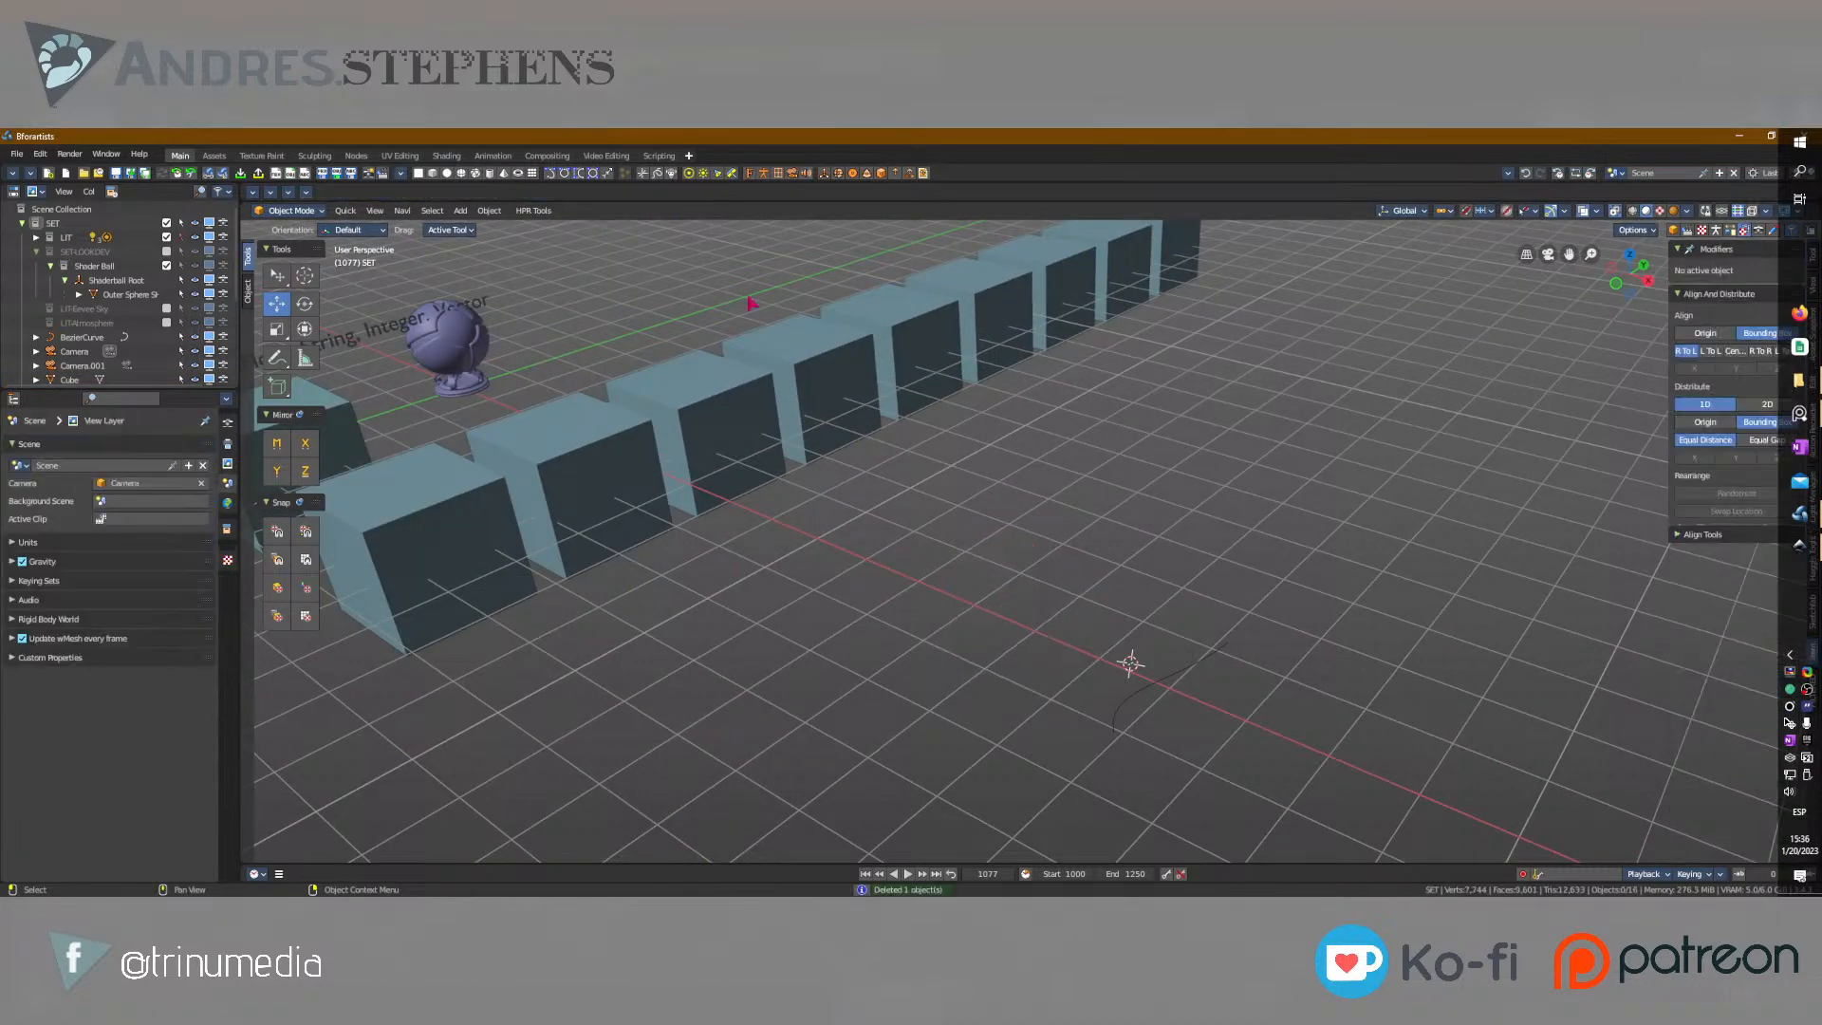
# Add a cube at the 3D cursor and enter Edit Mode on it.
pyautogui.click(434, 174)
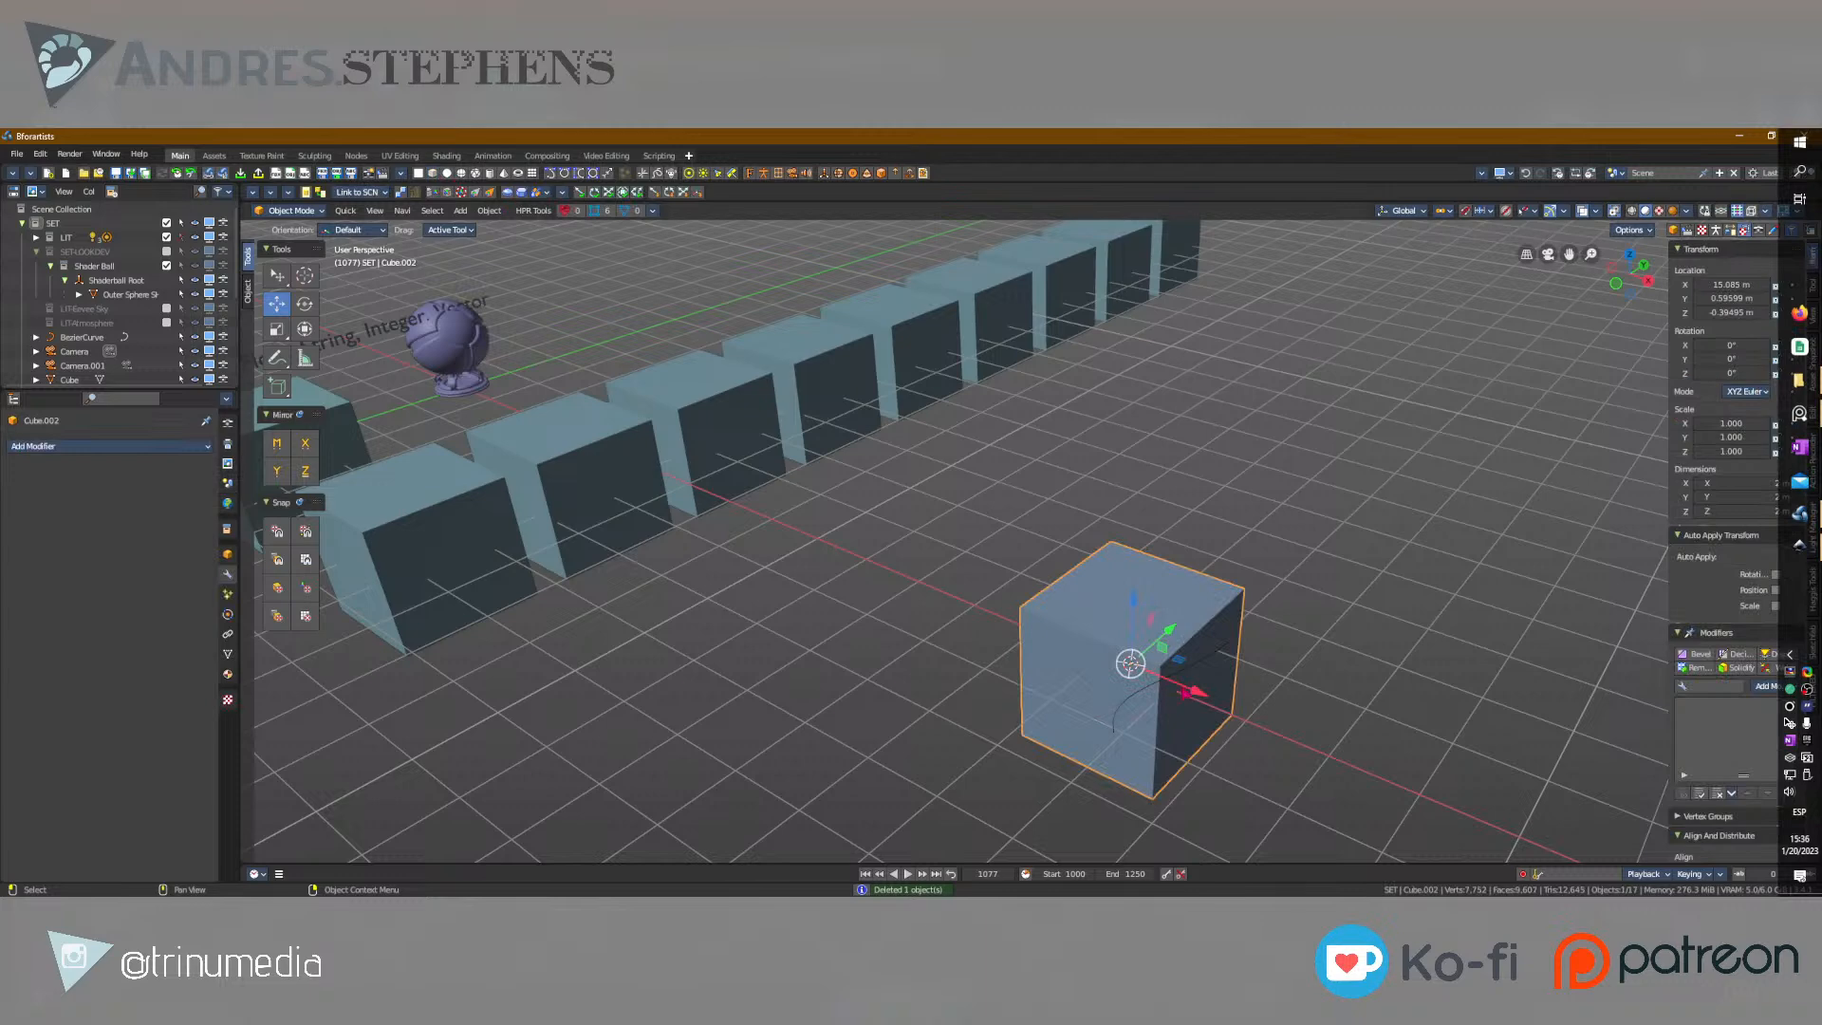
pyautogui.press('Tab')
pyautogui.scroll(4, 1002, 626)
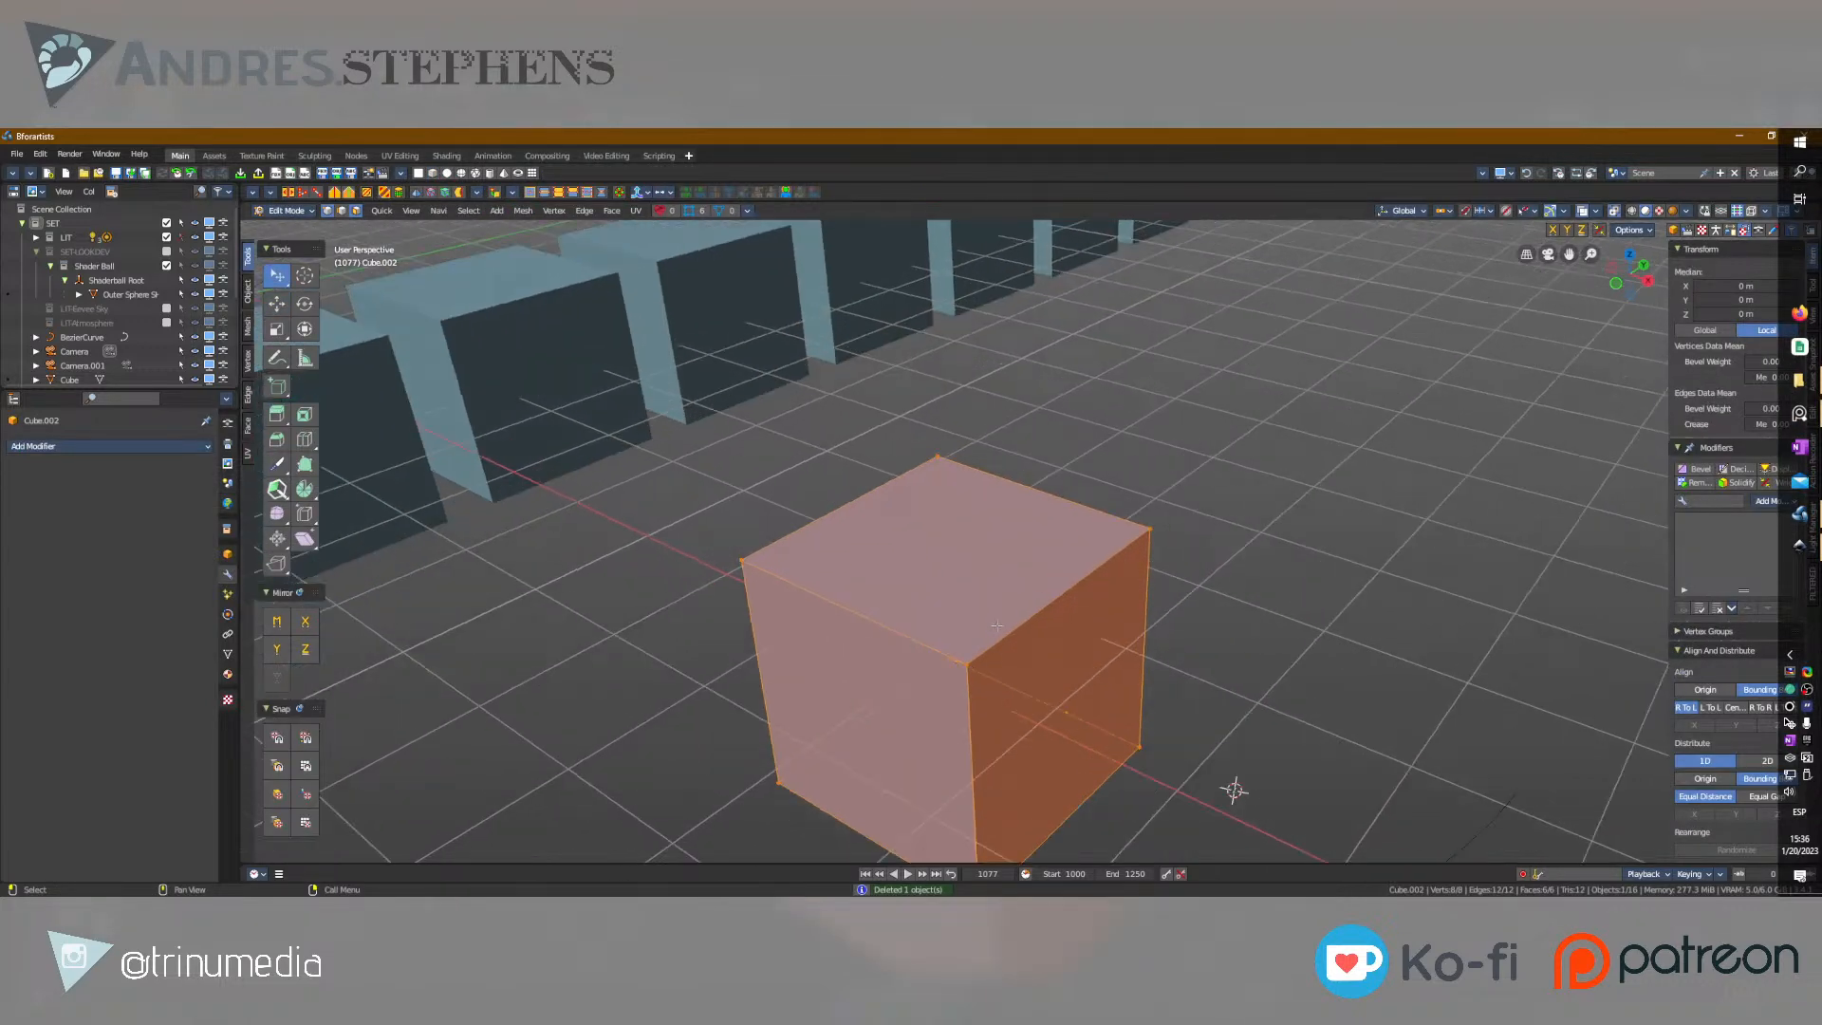
# Demonstrate the mesh selection modes on the new cube by picking a face, a top edge and a corner vertex.
pyautogui.click(939, 548)
pyautogui.moveTo(939, 548); pyautogui.dragTo(1020, 495, button='middle')
pyautogui.press('2')
pyautogui.click(1085, 554)
pyautogui.press('1')
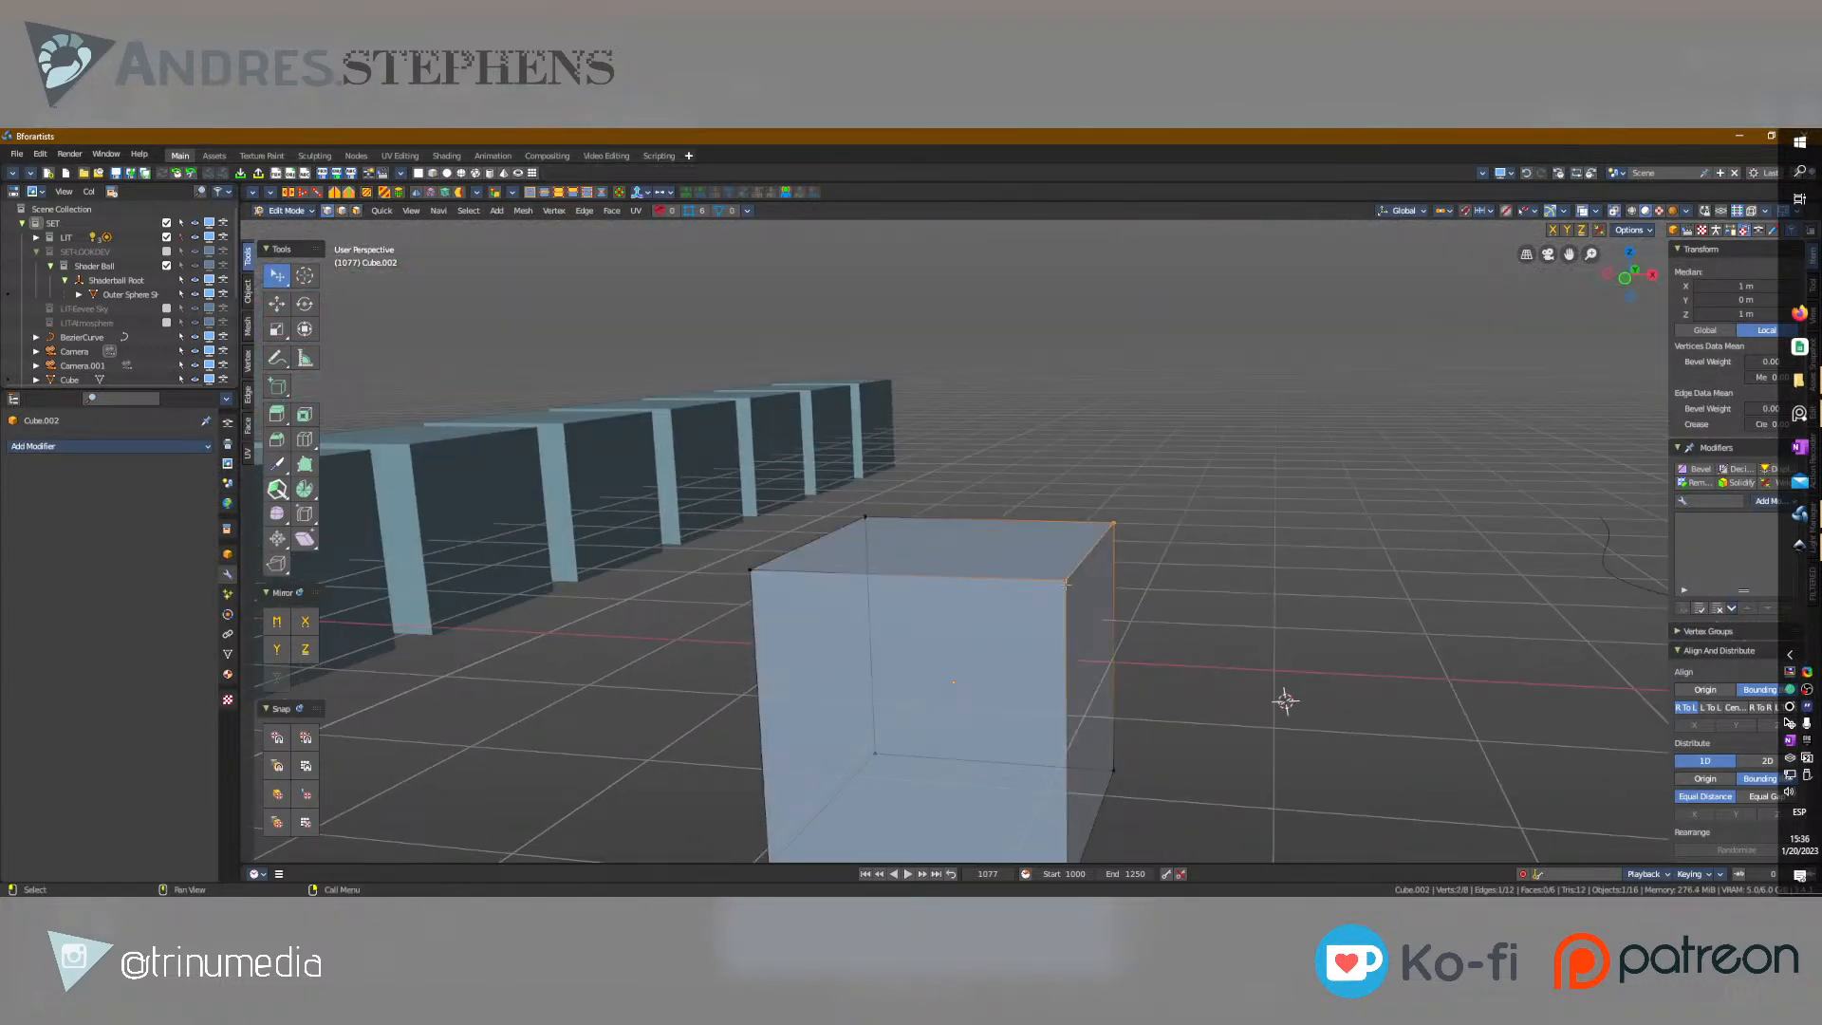
pyautogui.click(1055, 578)
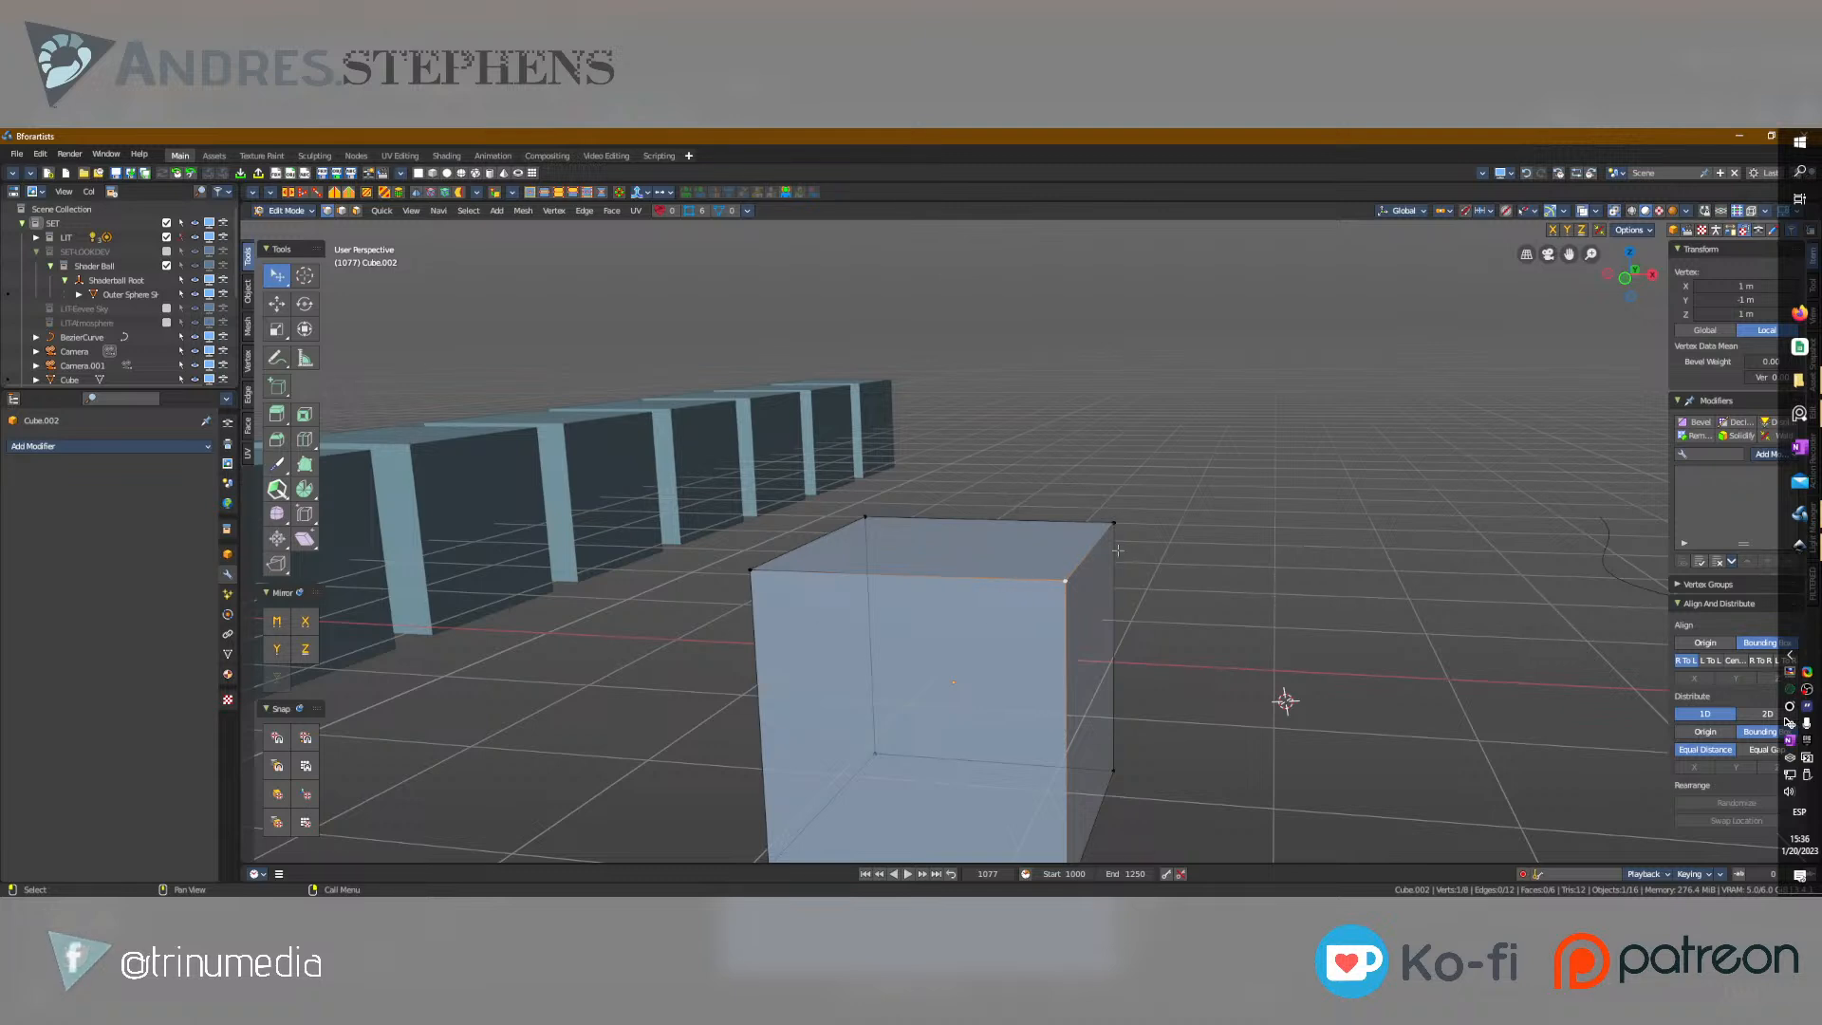
# Select the new cube's other corner vertices one after another to show its vertices.
pyautogui.click(760, 563)
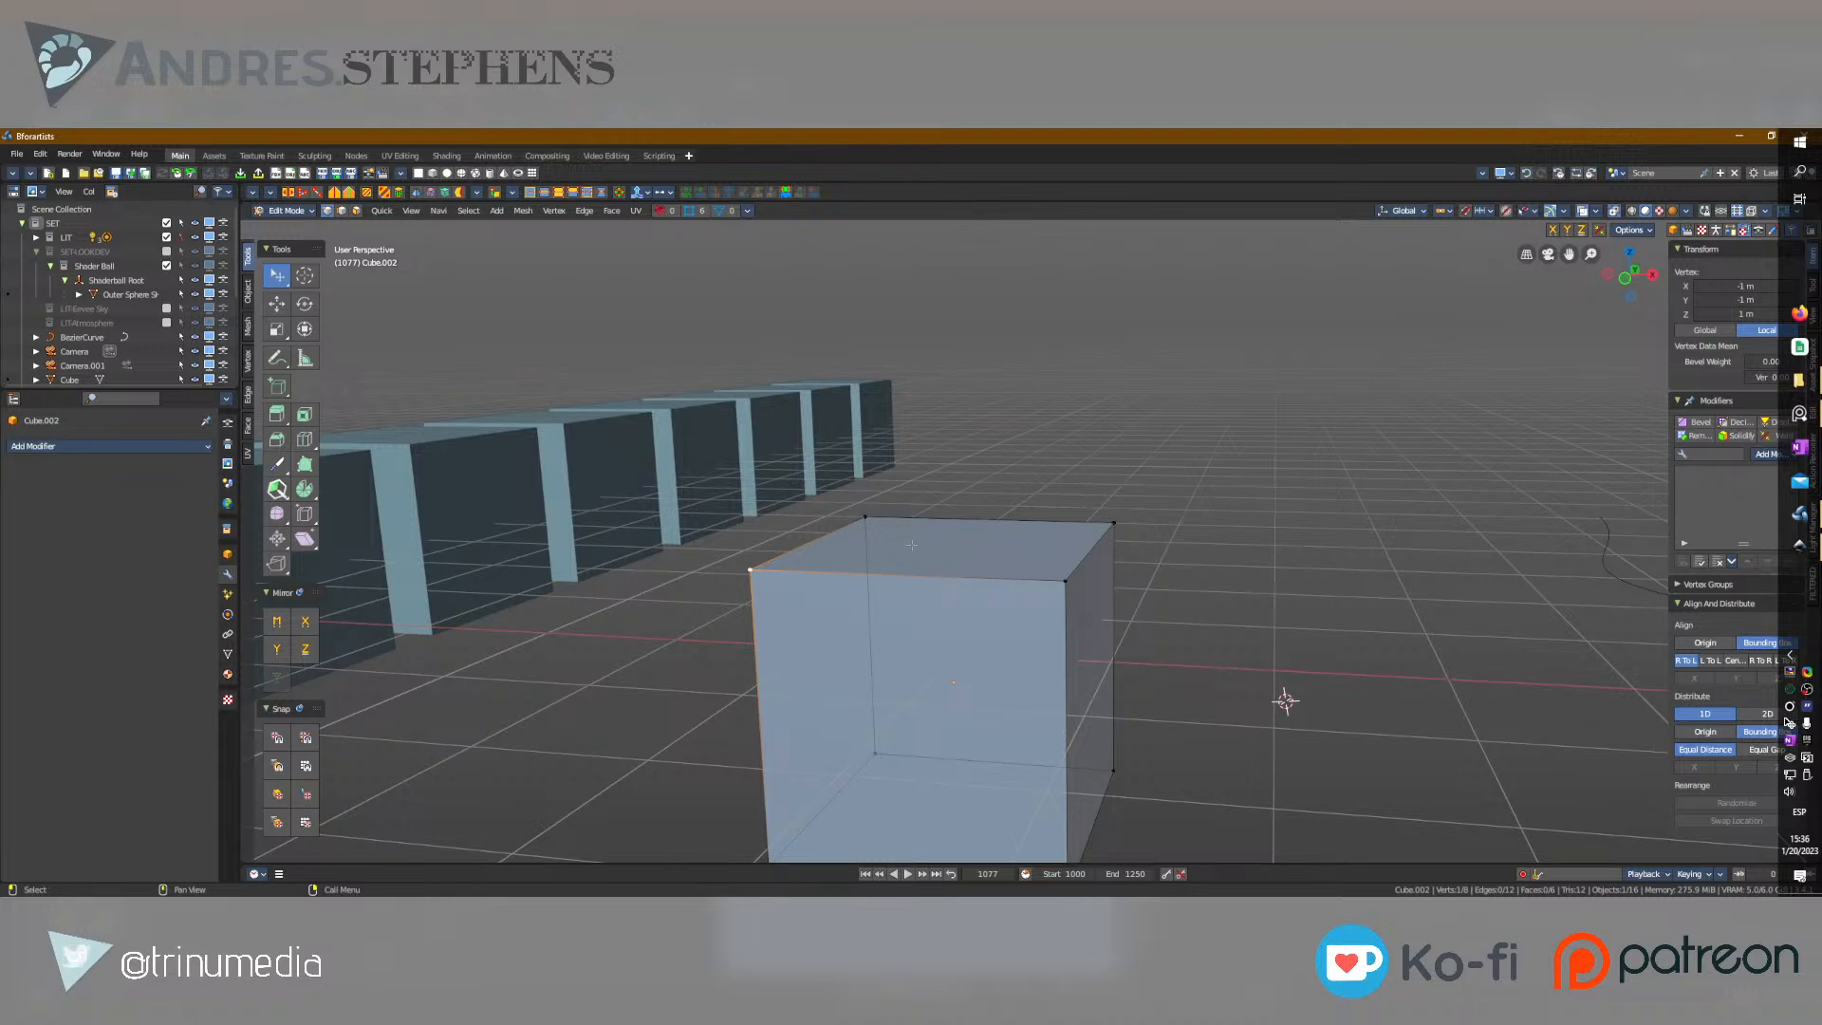
pyautogui.click(865, 520)
pyautogui.moveTo(865, 520); pyautogui.dragTo(872, 441, button='middle')
pyautogui.click(882, 686)
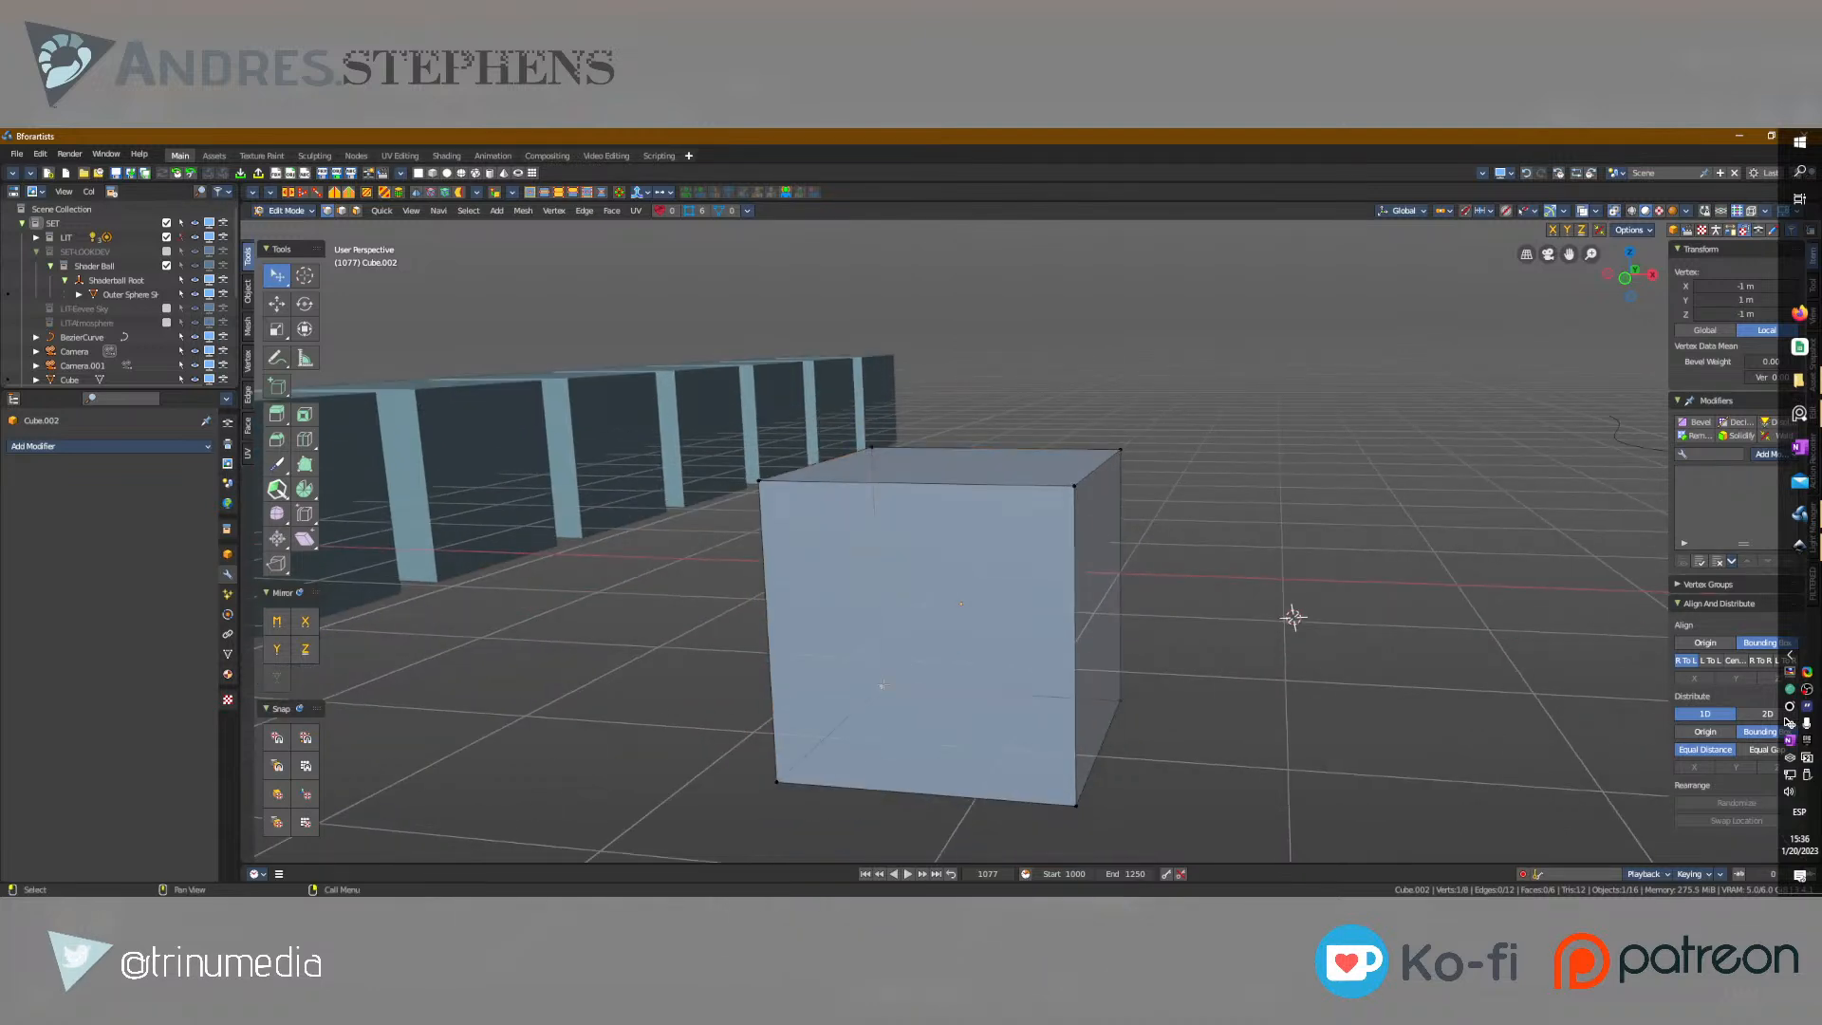
pyautogui.click(779, 783)
pyautogui.click(1078, 804)
pyautogui.click(1124, 702)
pyautogui.click(1118, 455)
pyautogui.click(1077, 487)
# Try out face selection on the new cube's sides, ending with only its top face selected.
pyautogui.scroll(-4, 1072, 532)
pyautogui.keyDown('alt'); pyautogui.moveTo(1111, 551); pyautogui.dragTo(1077, 589, button='middle'); pyautogui.keyUp('alt')
pyautogui.press('ctrl+KP_Add')
pyautogui.press('ctrl+KP_Add')
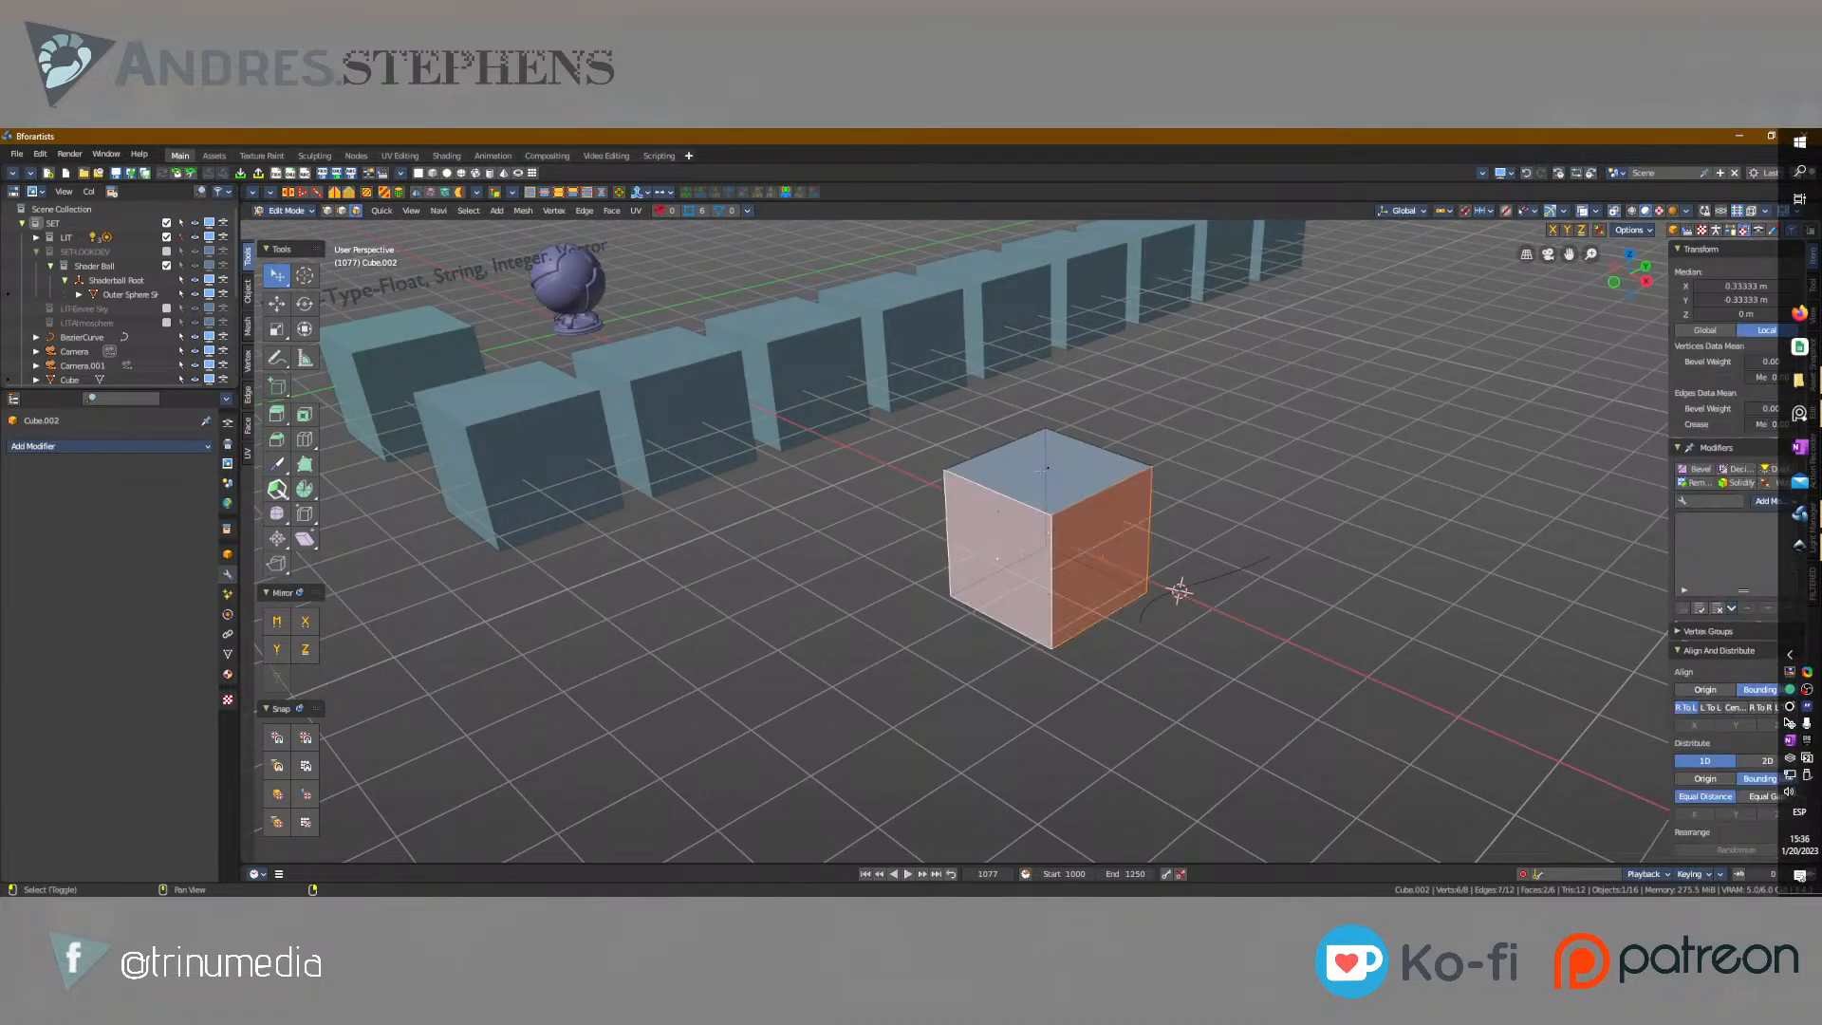
pyautogui.keyDown('alt'); pyautogui.moveTo(900, 571); pyautogui.dragTo(944, 558, button='middle'); pyautogui.keyUp('alt')
pyautogui.keyDown('shift'); pyautogui.click(970, 552); pyautogui.keyUp('shift')
pyautogui.keyDown('shift'); pyautogui.click(1037, 597); pyautogui.keyUp('shift')
pyautogui.keyDown('shift'); pyautogui.click(1008, 525); pyautogui.keyUp('shift')
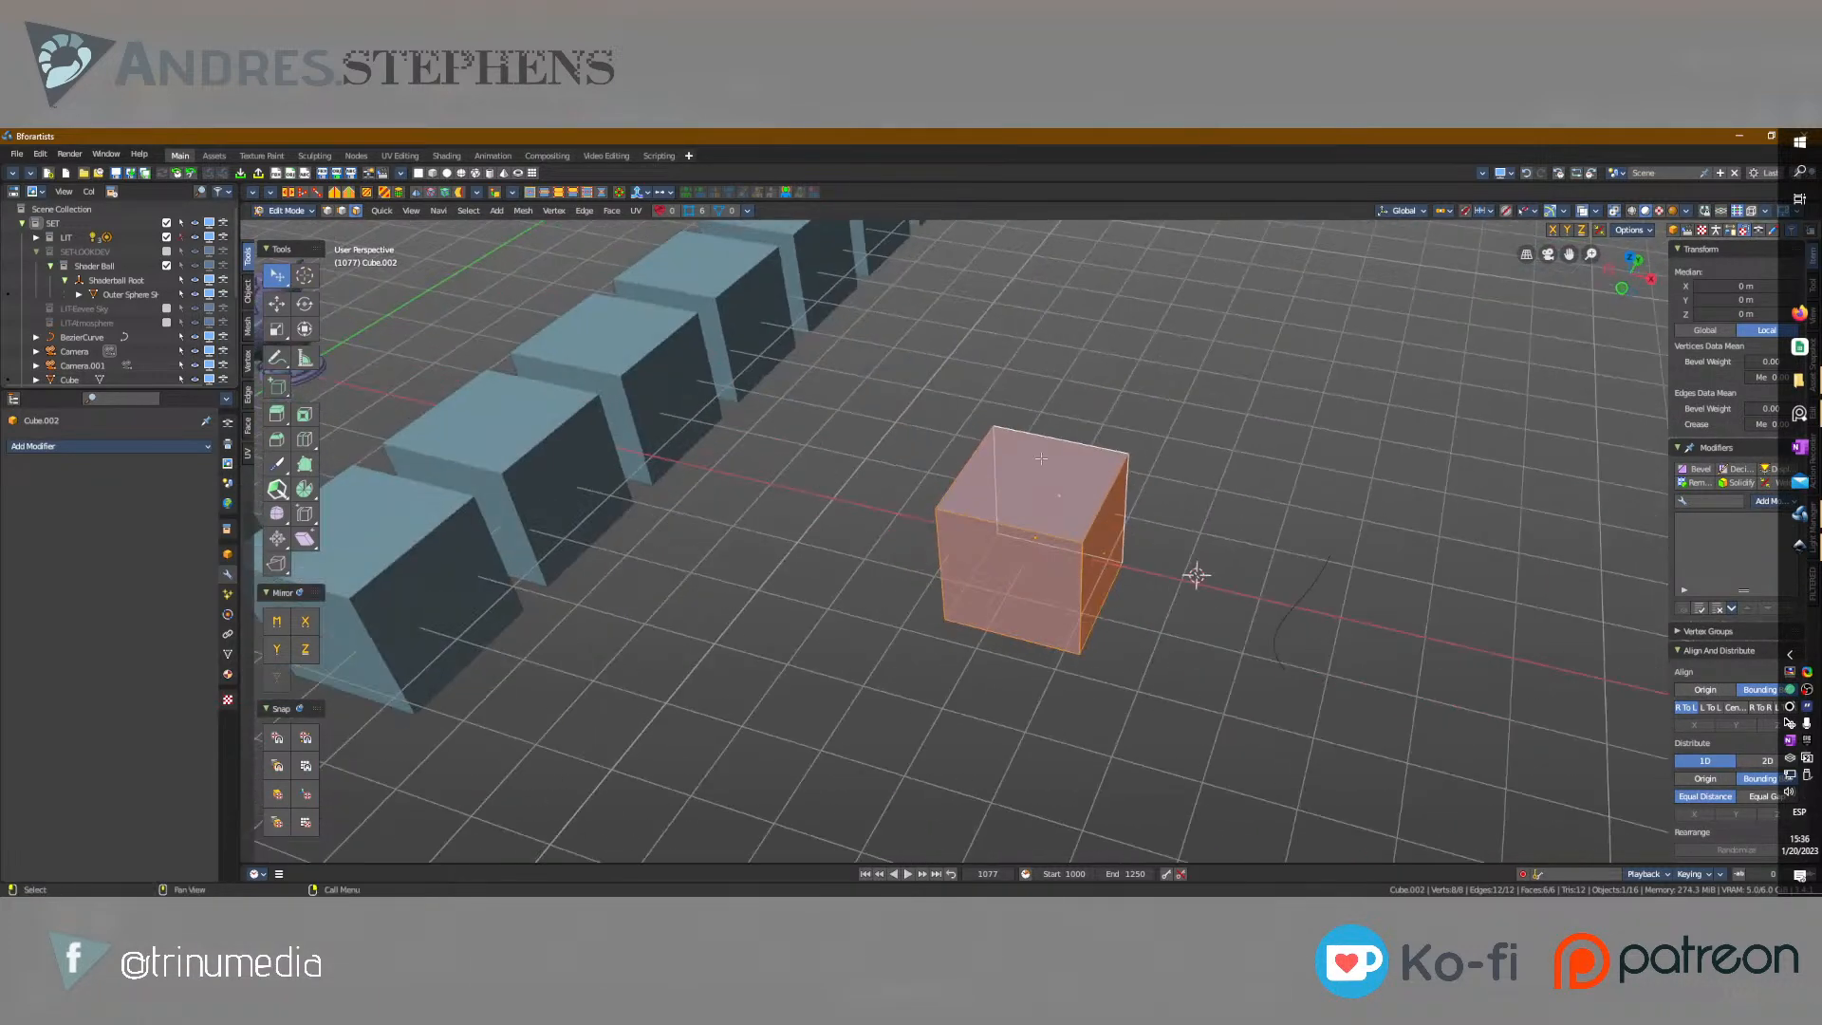
pyautogui.click(1036, 489)
# Preview the Mesh Analysis, Vertex Group Weights, Fade Inactive and Face Orientation viewport overlays, switching each on and off.
pyautogui.click(1596, 212)
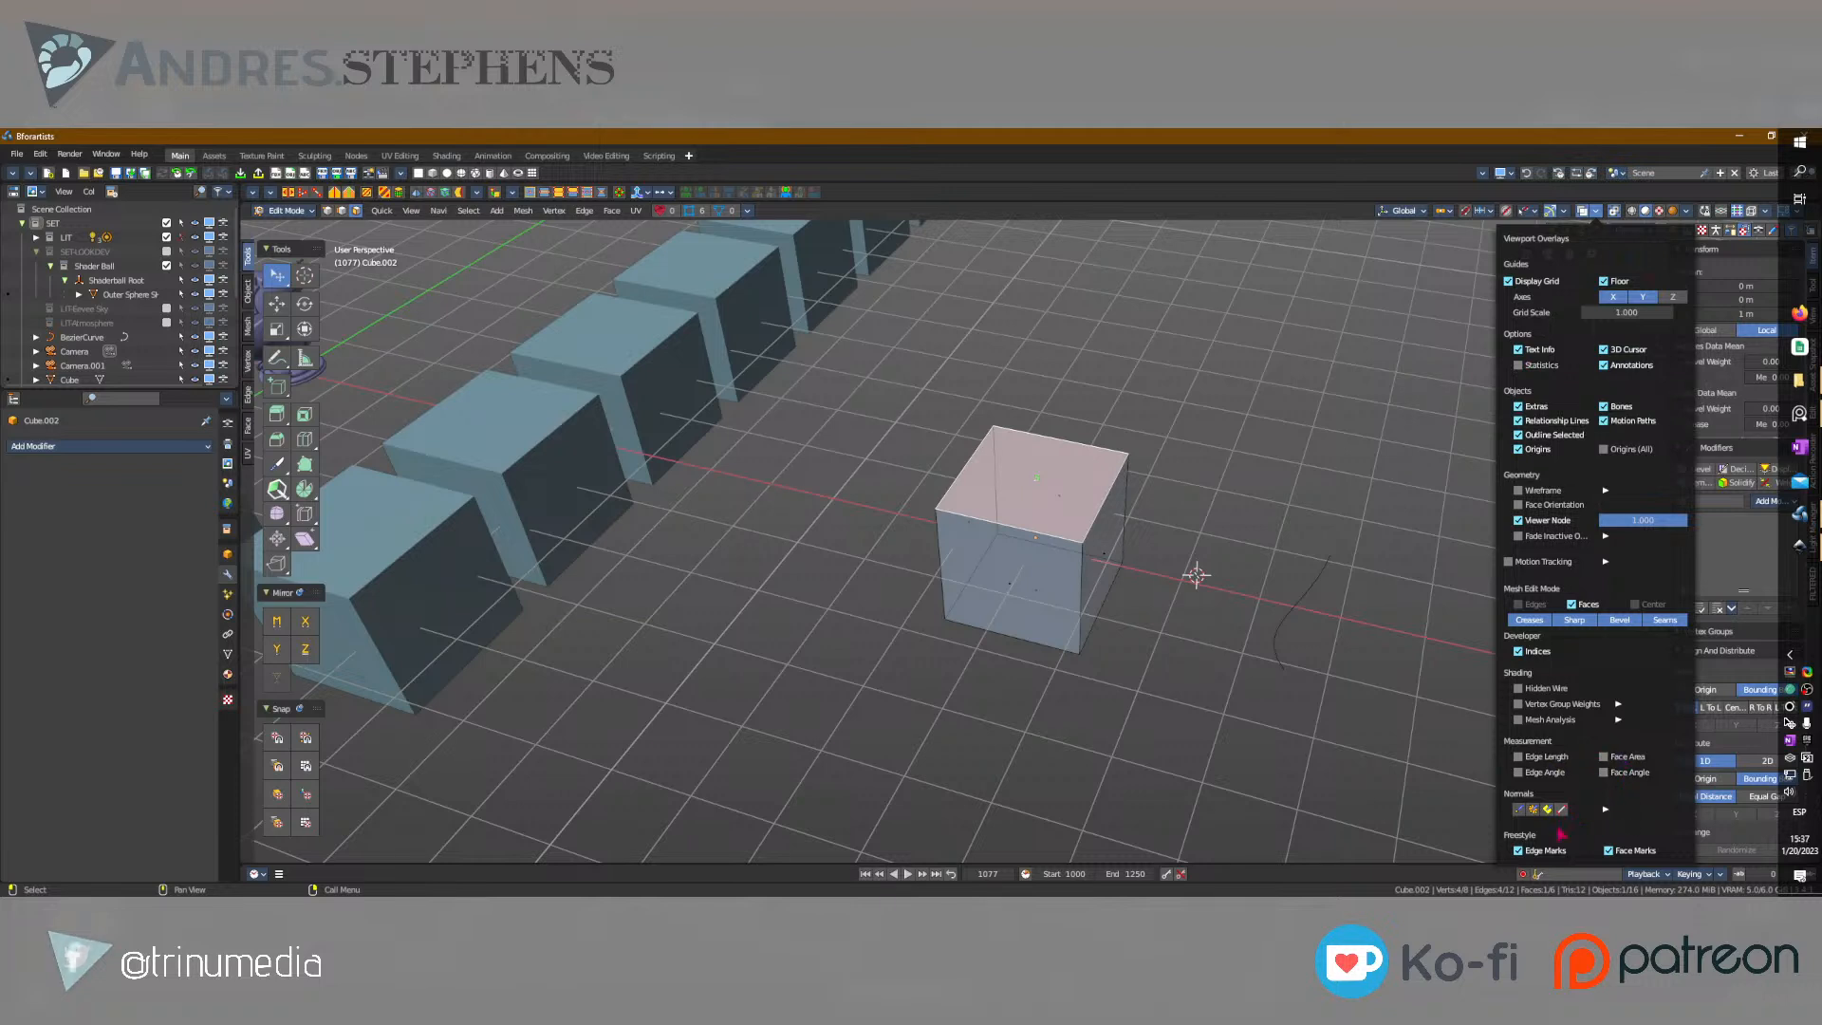
pyautogui.click(1558, 720)
pyautogui.click(1559, 723)
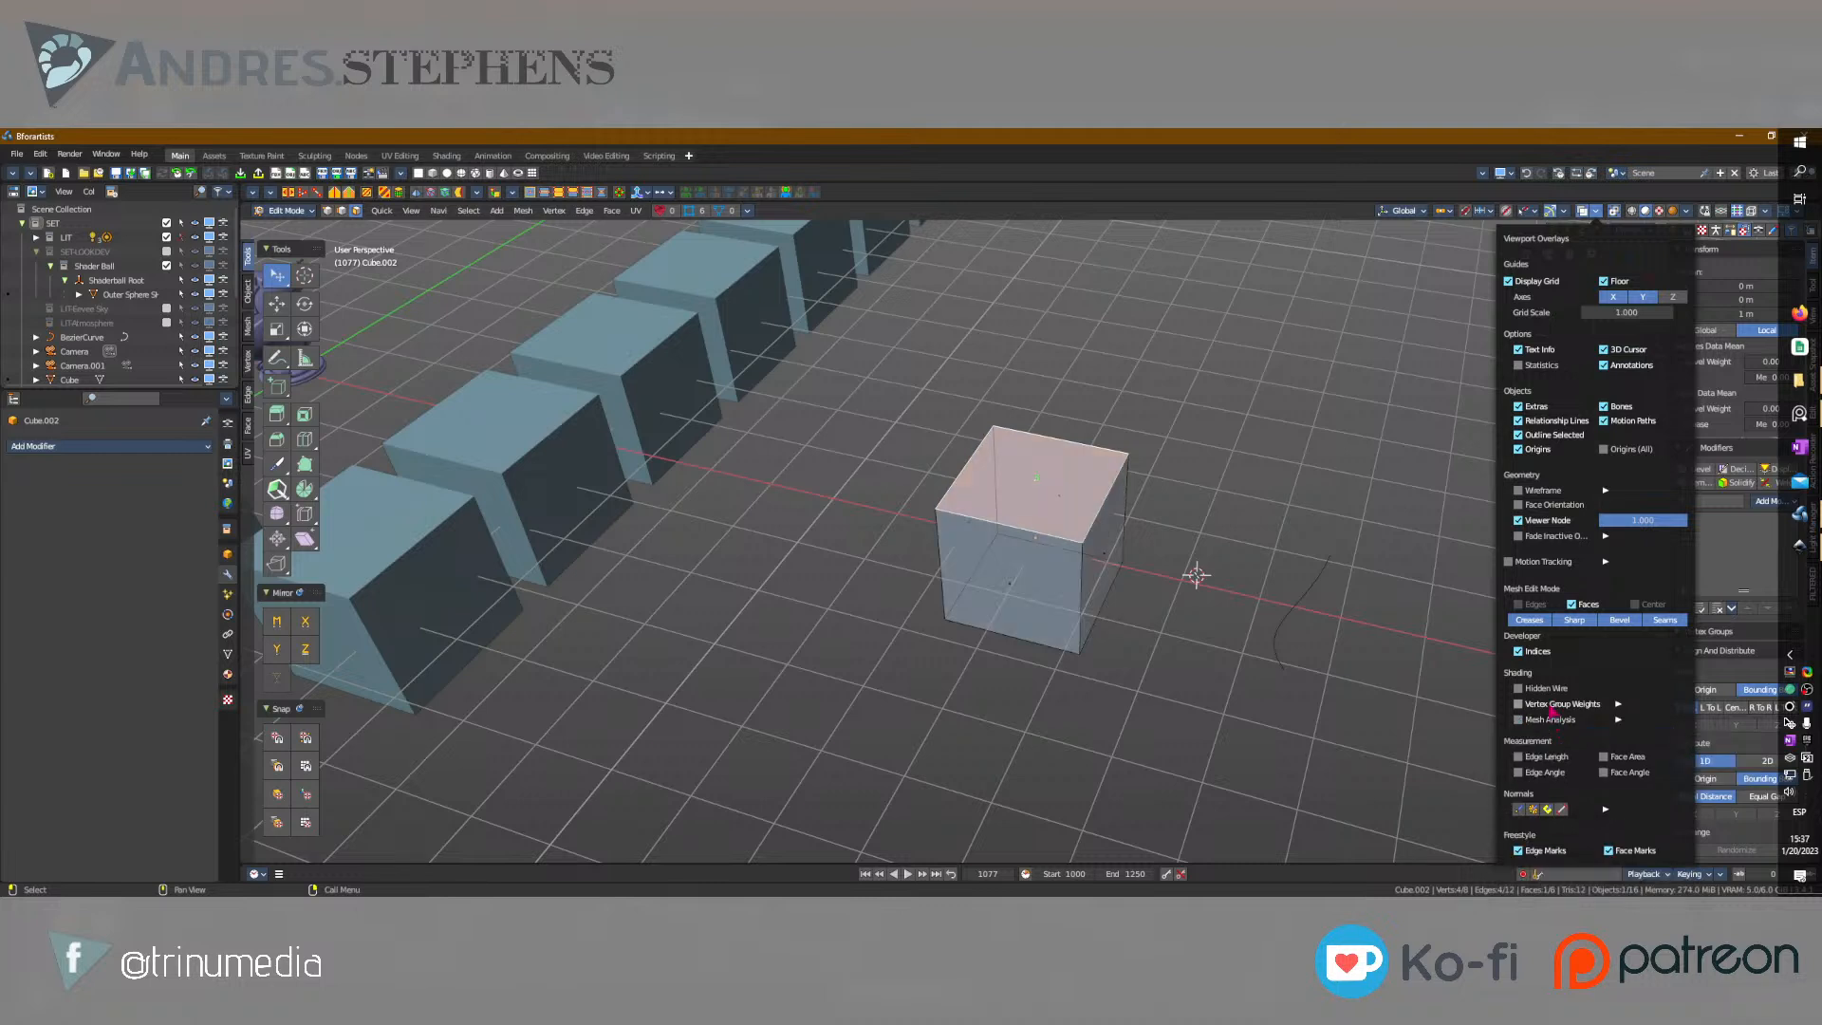
pyautogui.click(1551, 707)
pyautogui.click(1551, 707)
pyautogui.click(1550, 707)
pyautogui.click(1551, 708)
pyautogui.click(1552, 720)
pyautogui.click(1552, 719)
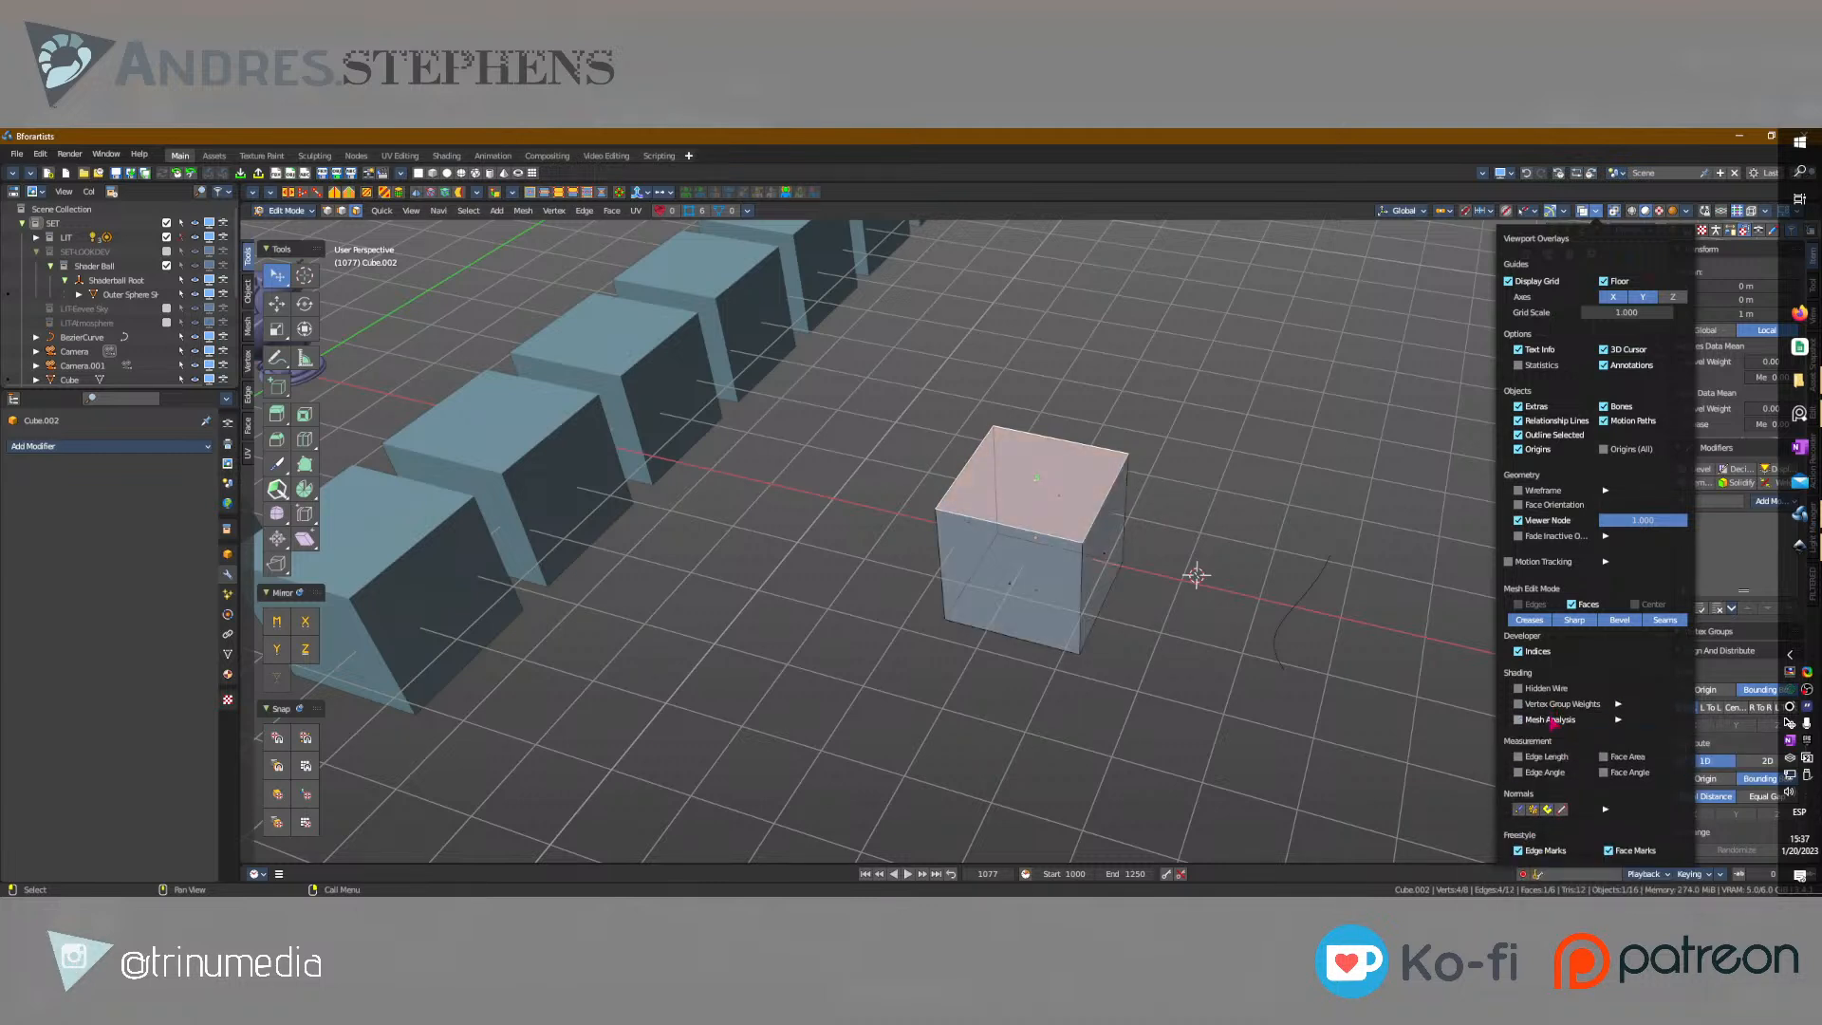
pyautogui.click(1540, 536)
pyautogui.click(1540, 536)
pyautogui.click(1542, 505)
pyautogui.click(1544, 505)
# Enable the Statistics overlay and the Edge Length, Edge Angle, Face Area and Face Angle measurements.
pyautogui.click(1541, 366)
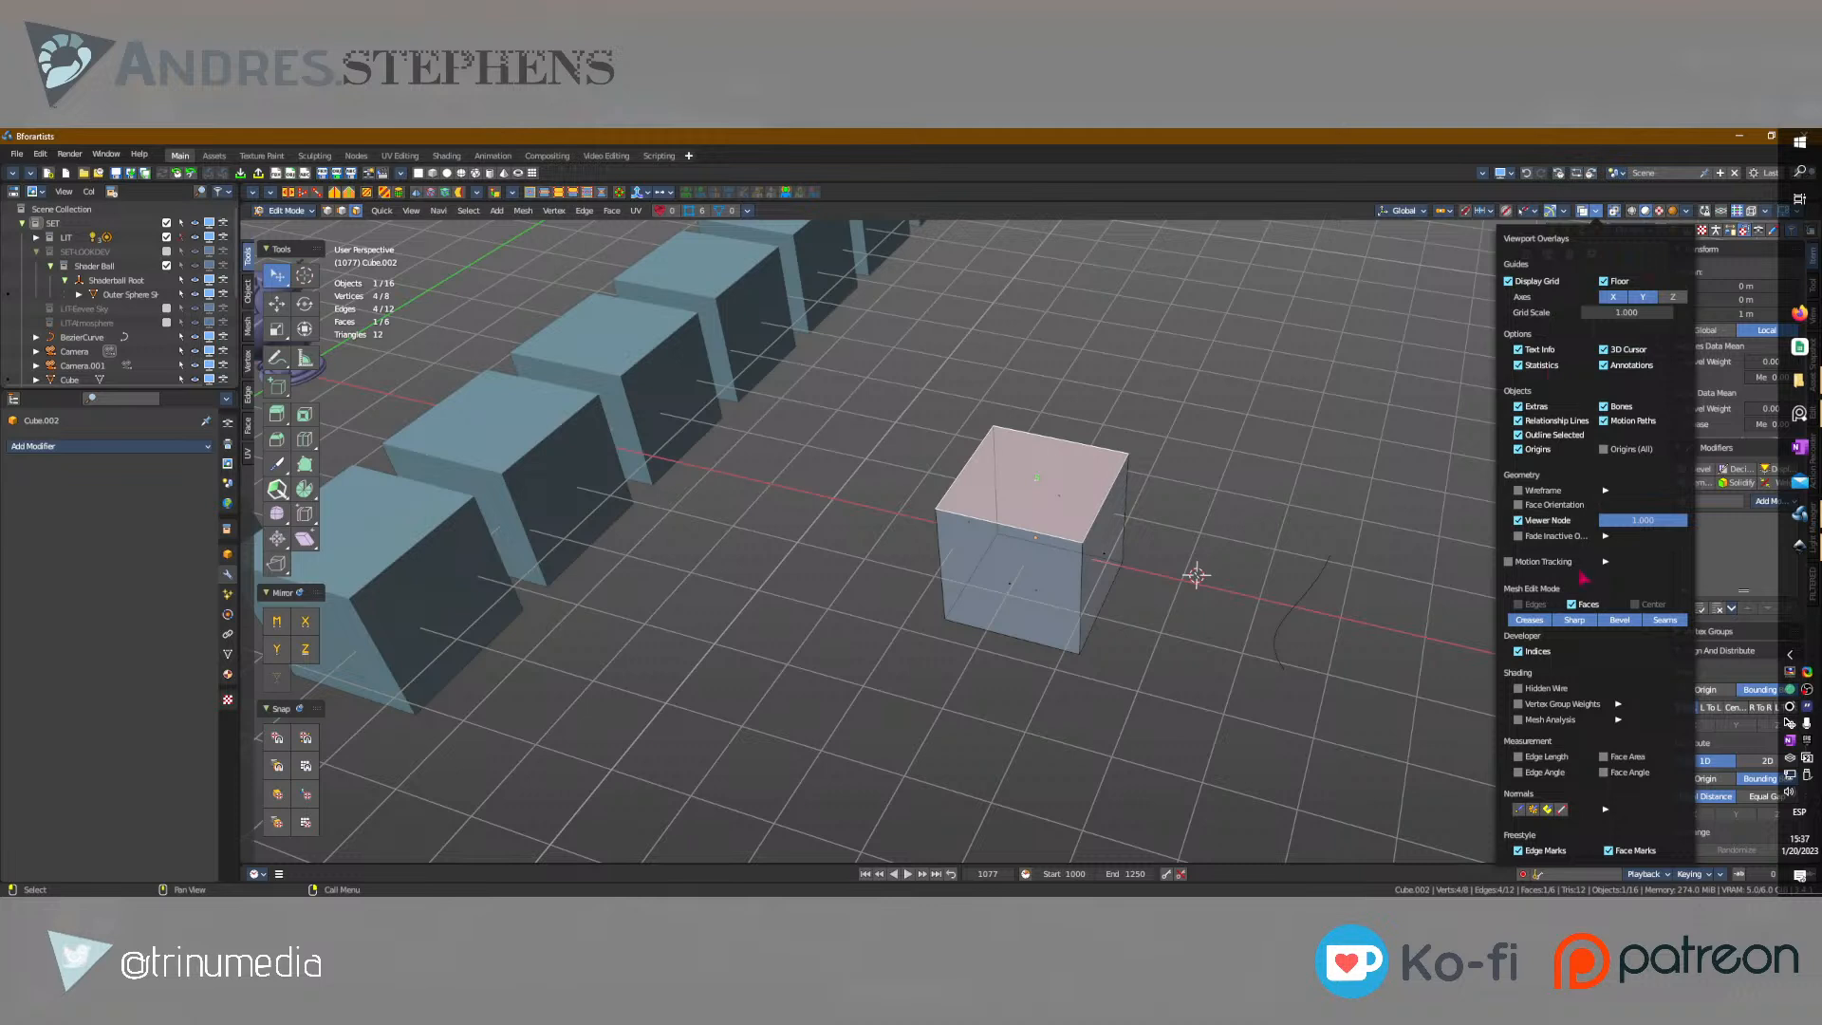
pyautogui.click(1544, 772)
pyautogui.click(1546, 757)
pyautogui.click(1627, 757)
pyautogui.click(1630, 773)
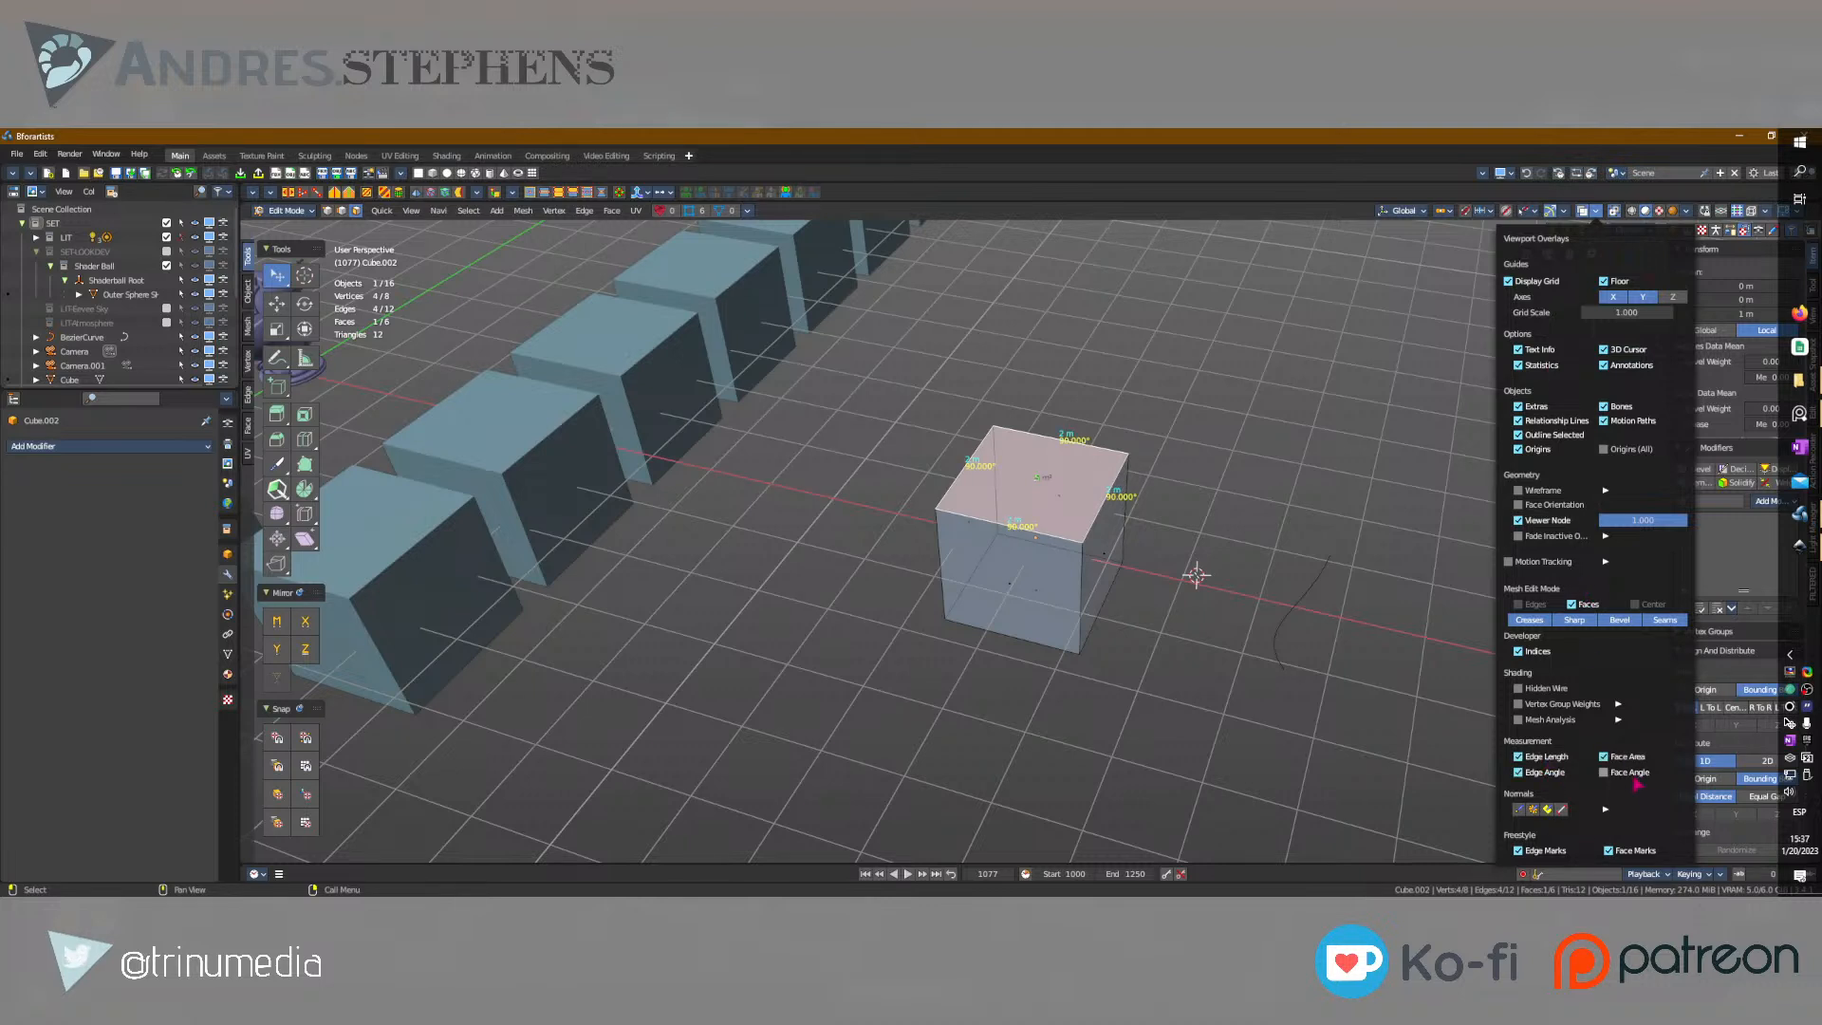
# Enable the Mesh Analysis overlay with the Overhang type and the Vertex Group Weights overlay, and preview Hidden Wire.
pyautogui.click(1544, 720)
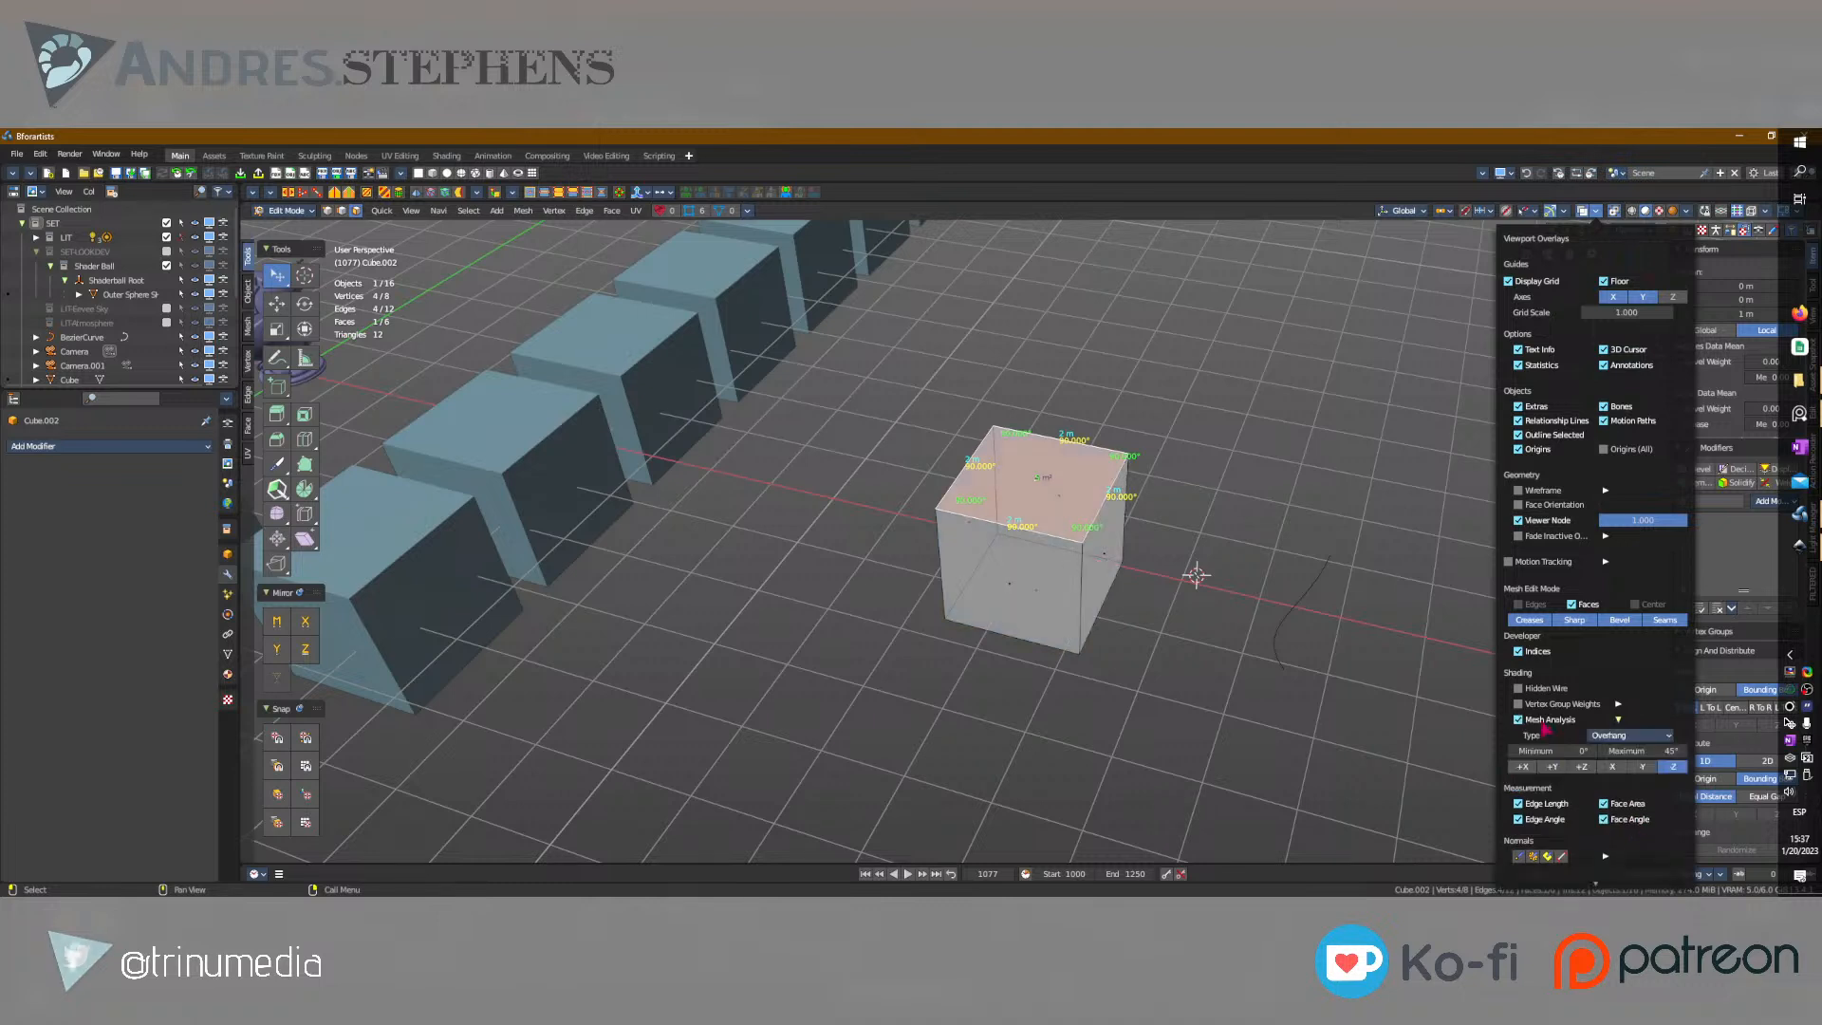
pyautogui.click(1628, 735)
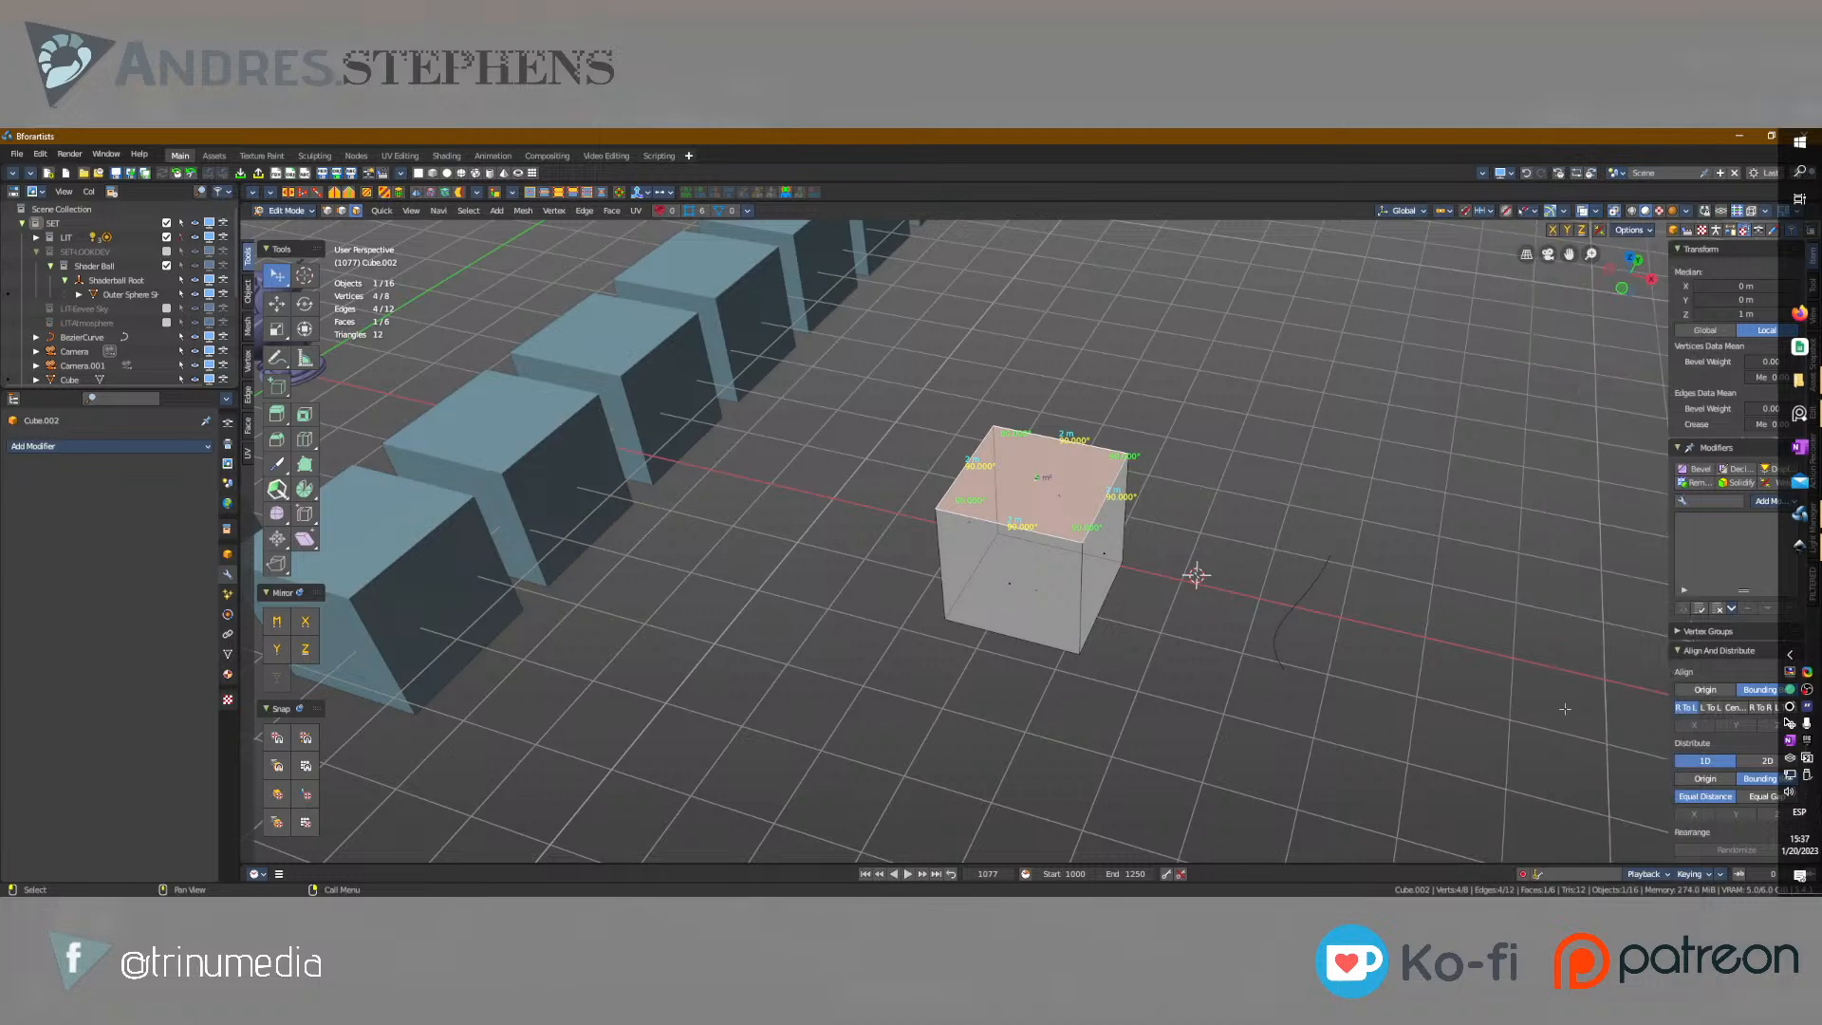
pyautogui.click(1598, 211)
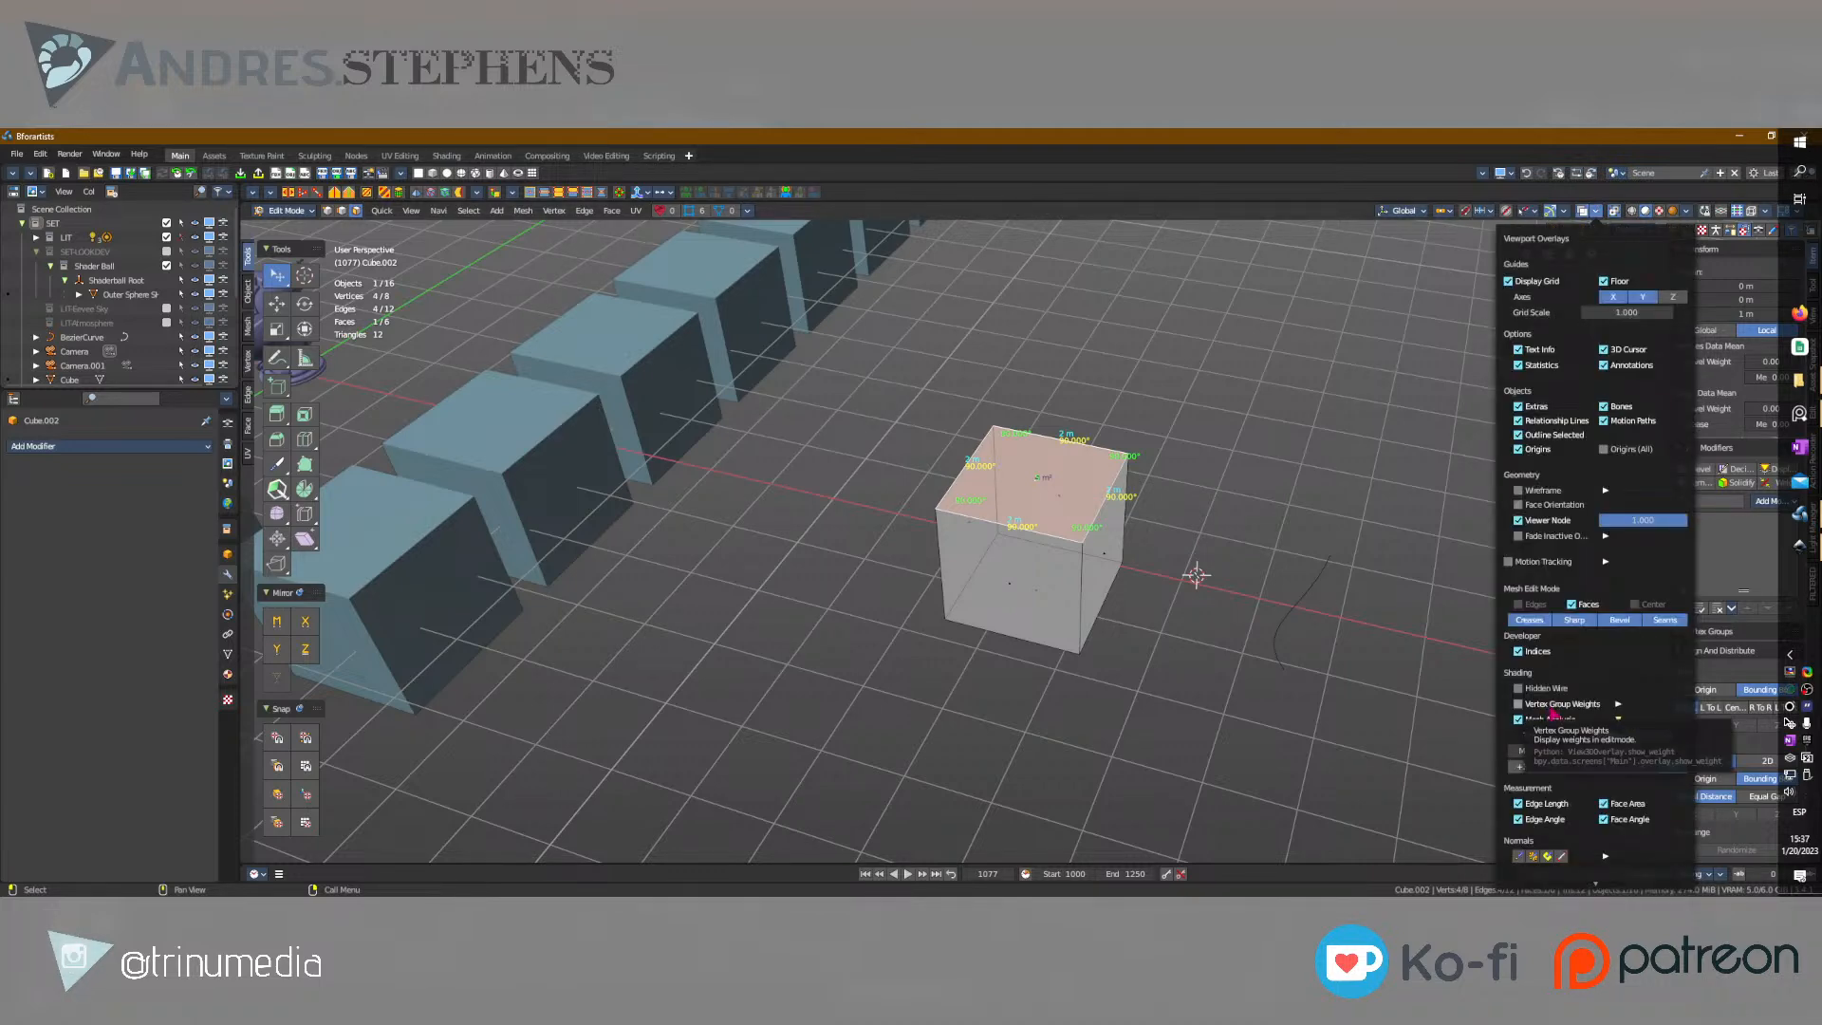
pyautogui.click(1550, 707)
pyautogui.click(1546, 690)
pyautogui.click(1547, 691)
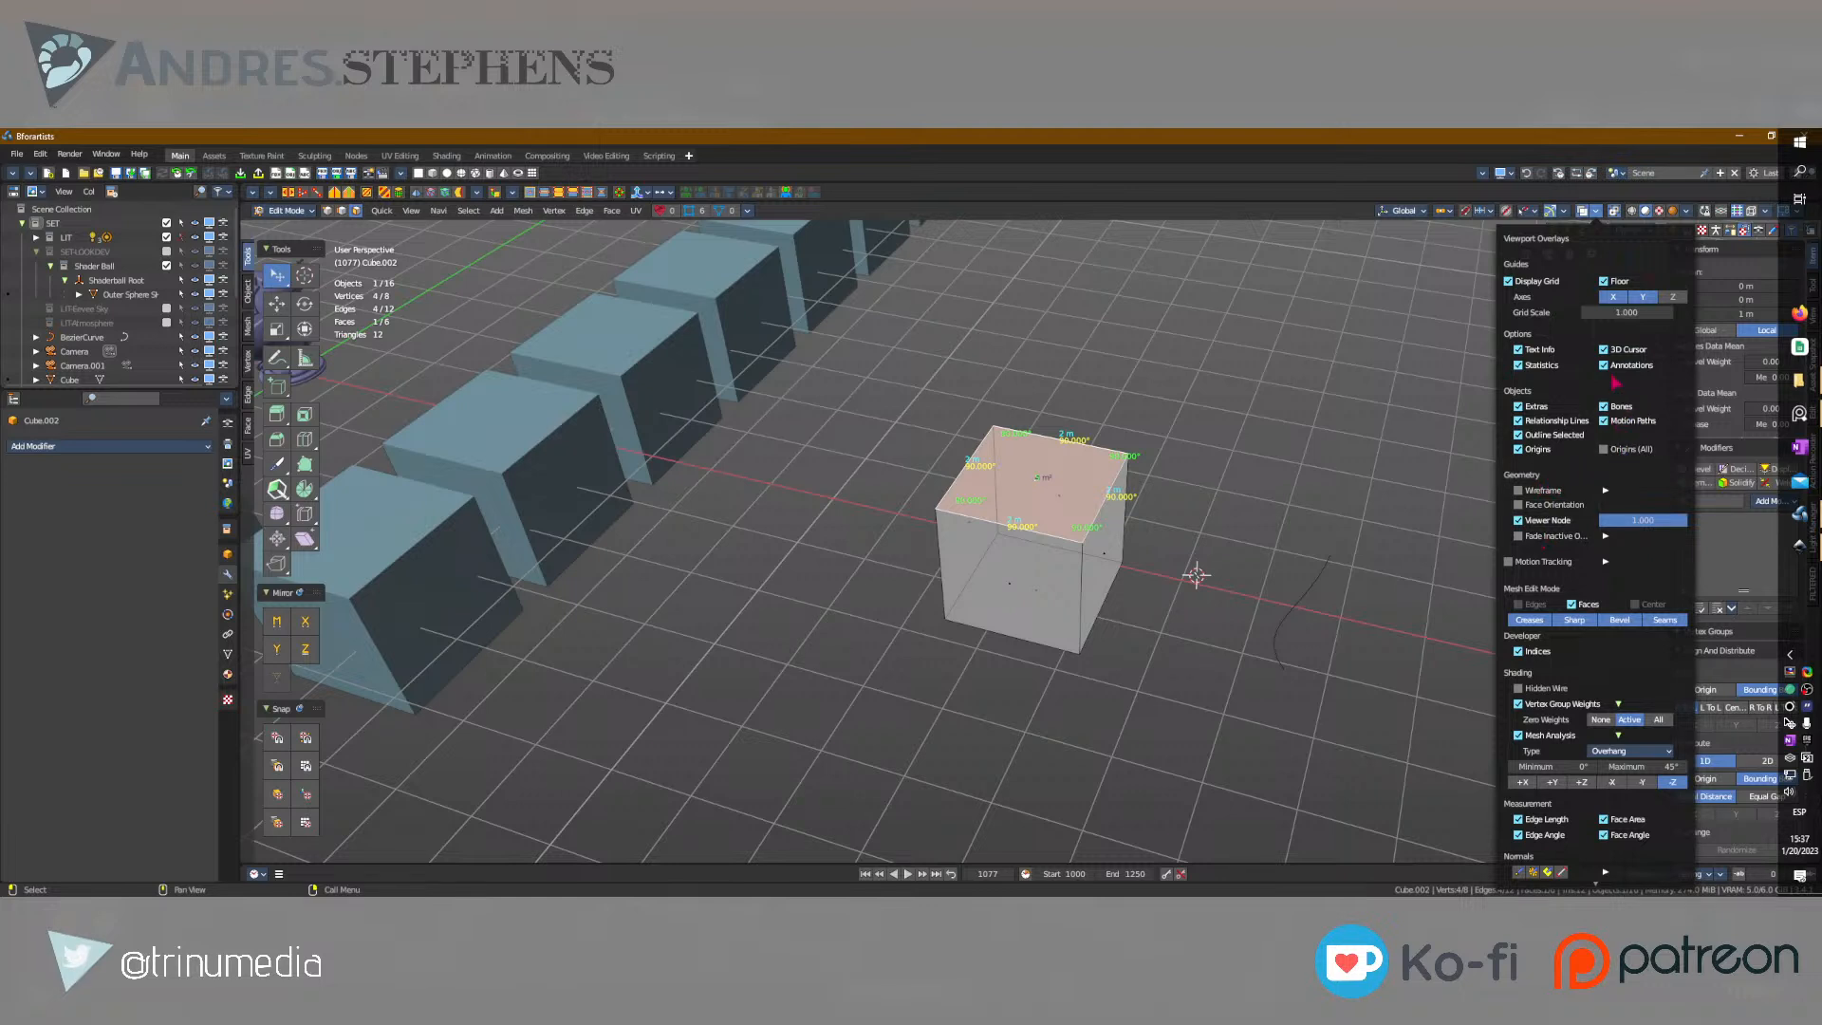
# Turn on the vertex, split and face normals overlays with constant screen-size normals.
pyautogui.scroll(-2, 1599, 712)
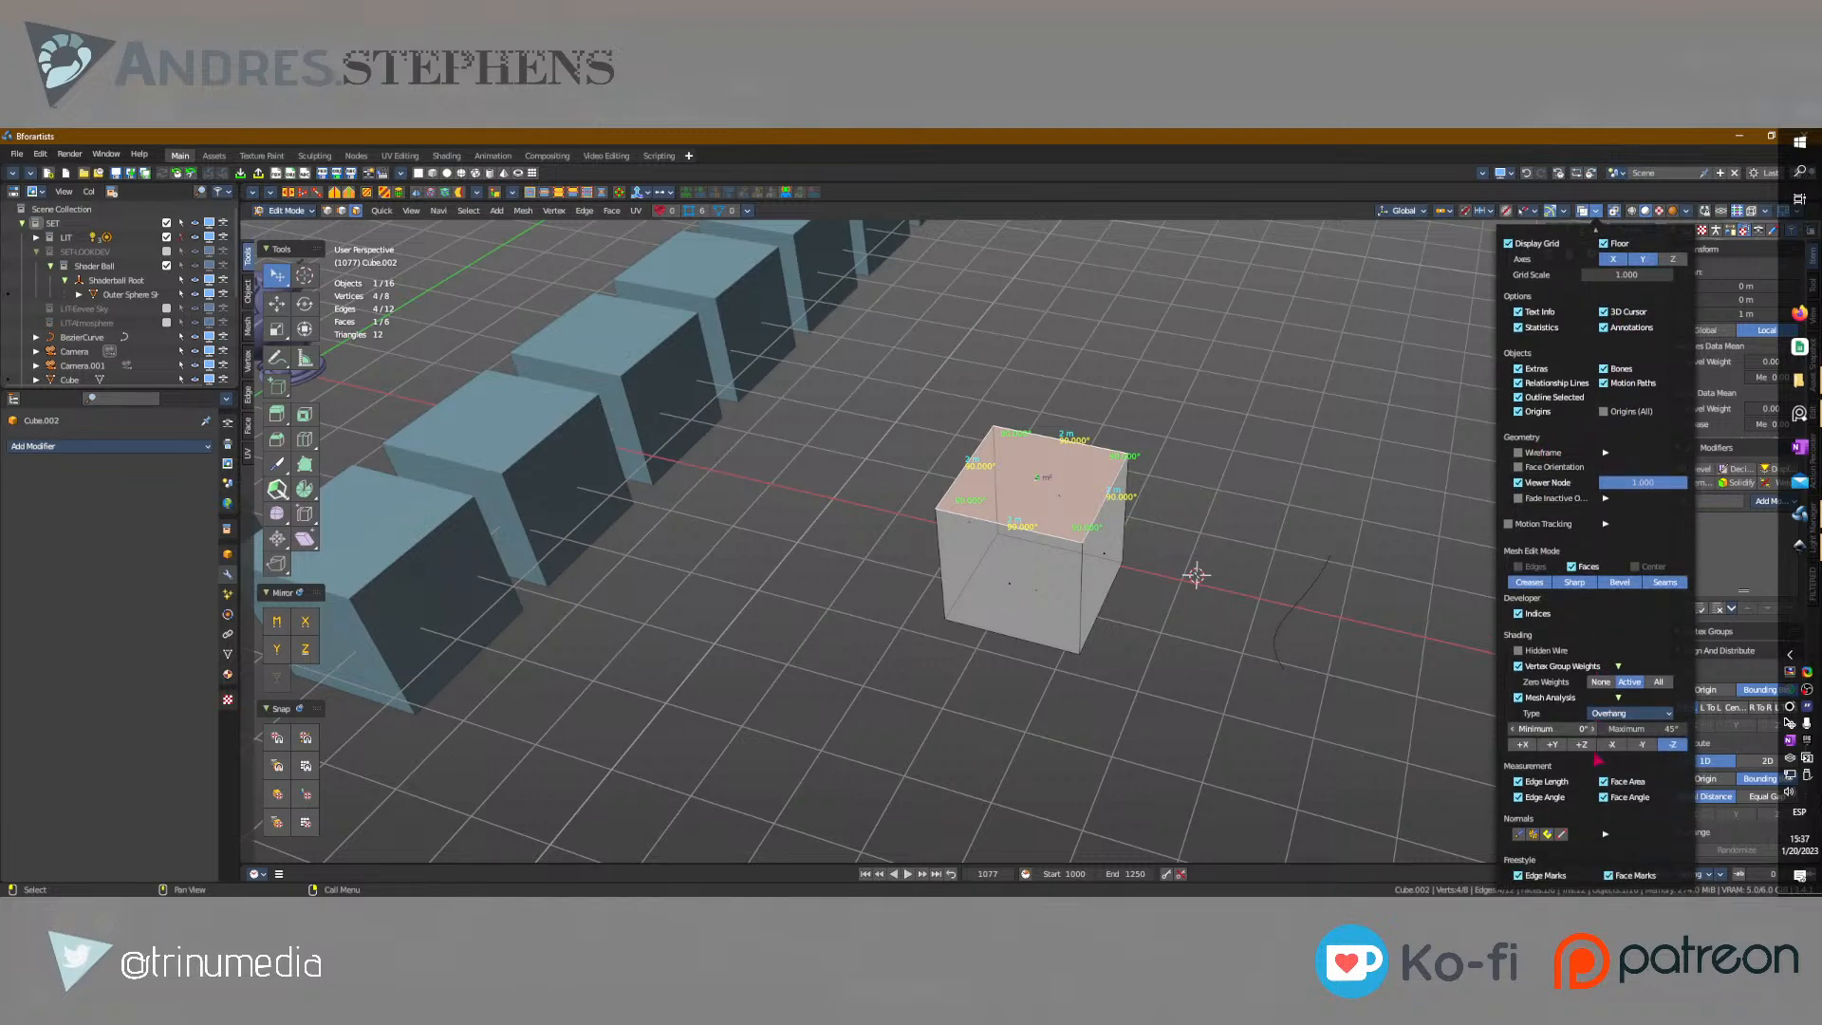
pyautogui.click(1519, 836)
pyautogui.click(1532, 835)
pyautogui.click(1547, 835)
pyautogui.click(1561, 834)
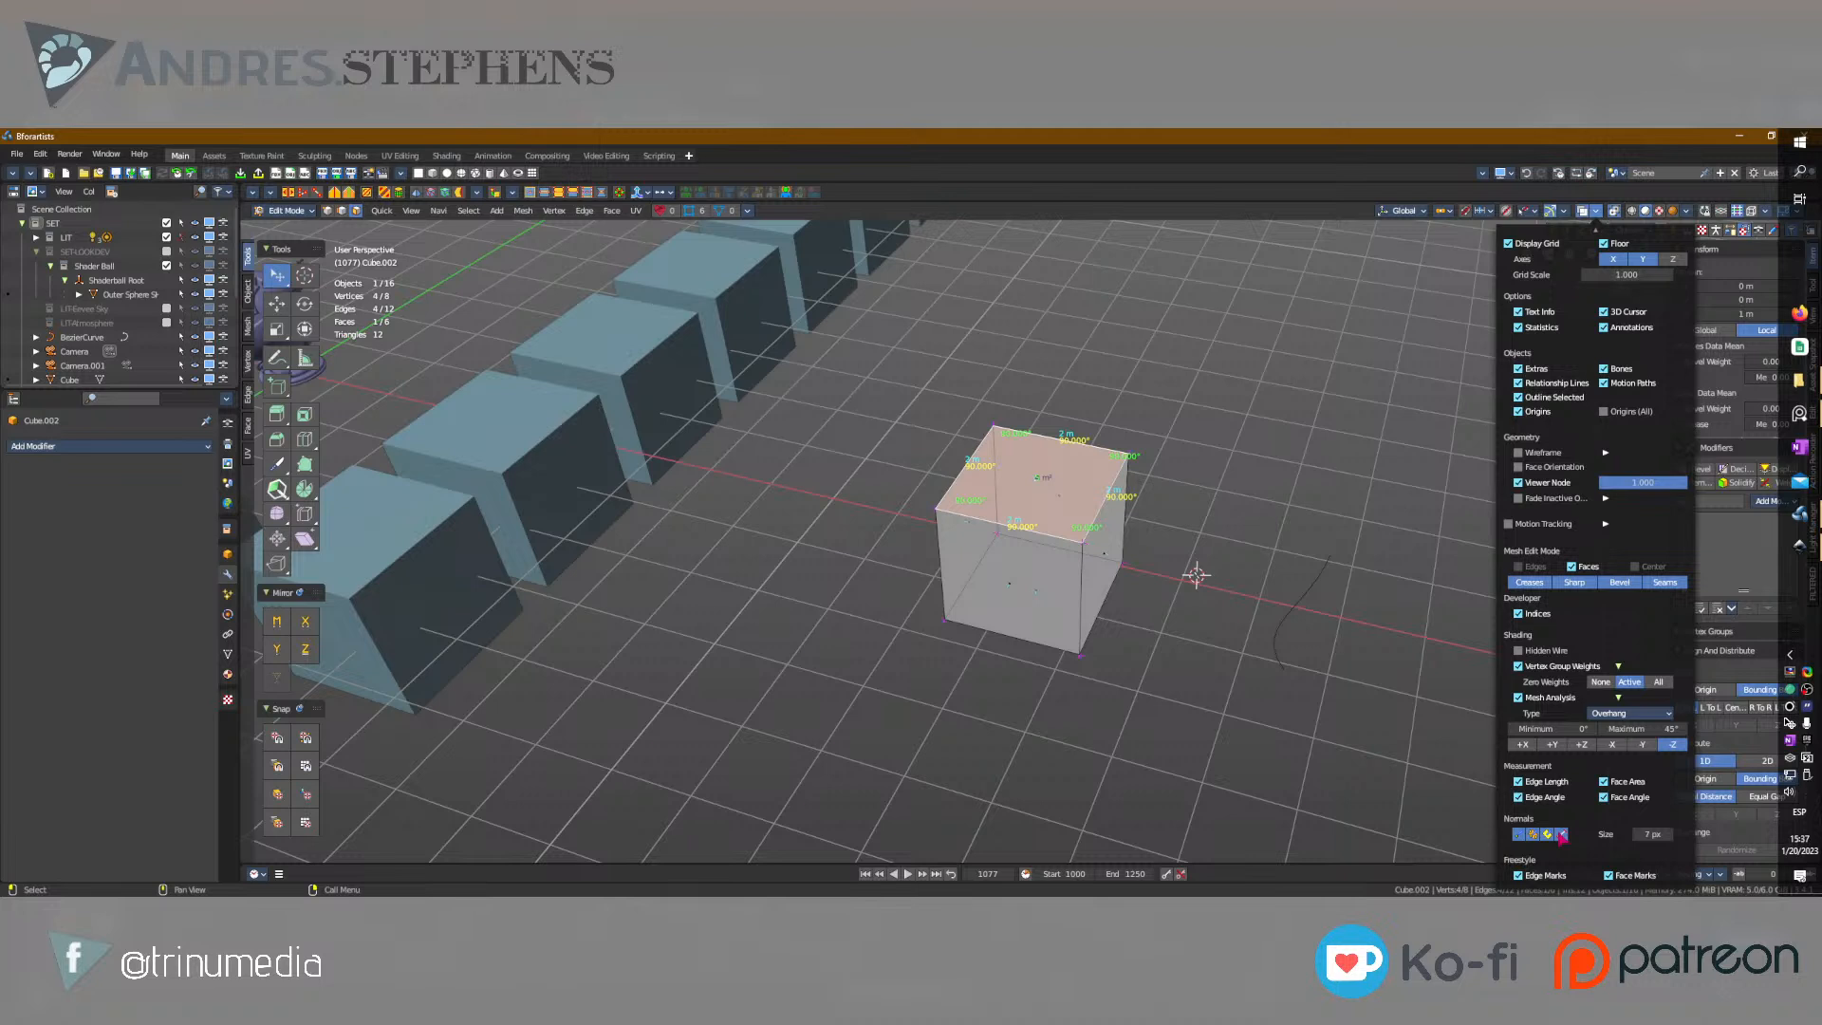
pyautogui.scroll(2, 1561, 836)
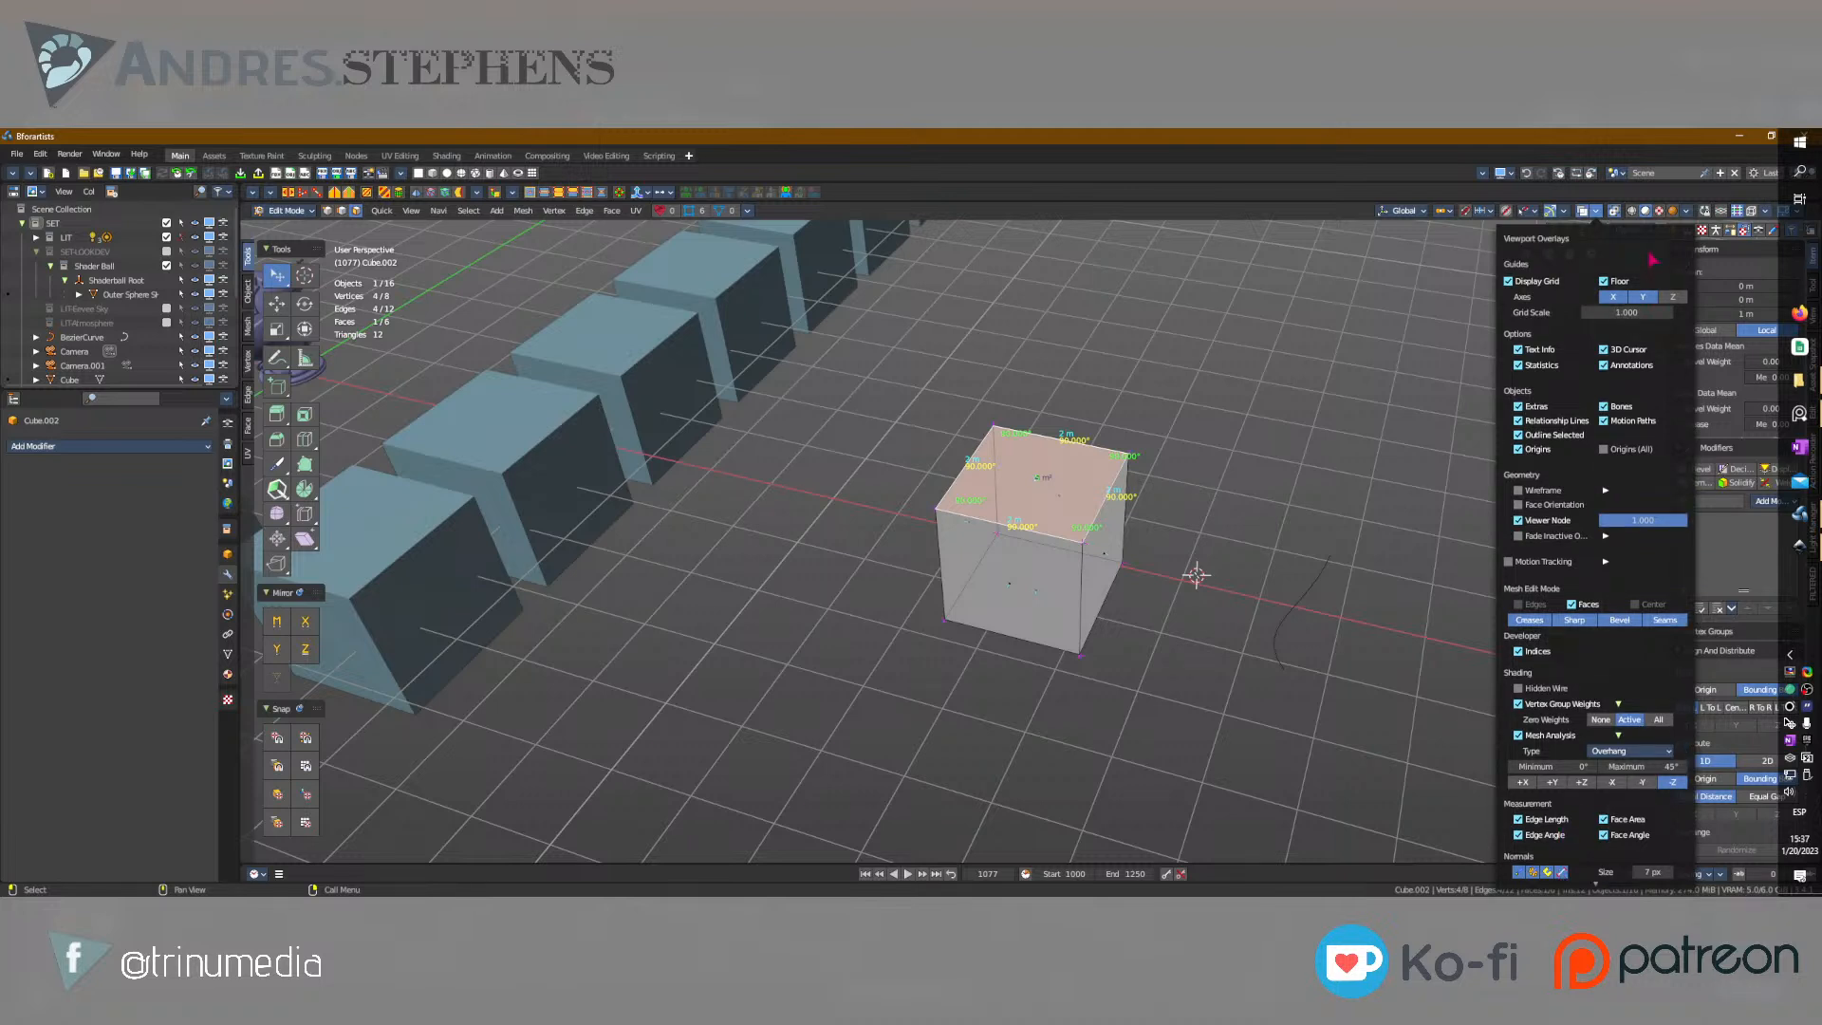
# Enable the Wireframe overlay and preview Face Orientation on the meshes, switching it on and back off.
pyautogui.click(1686, 211)
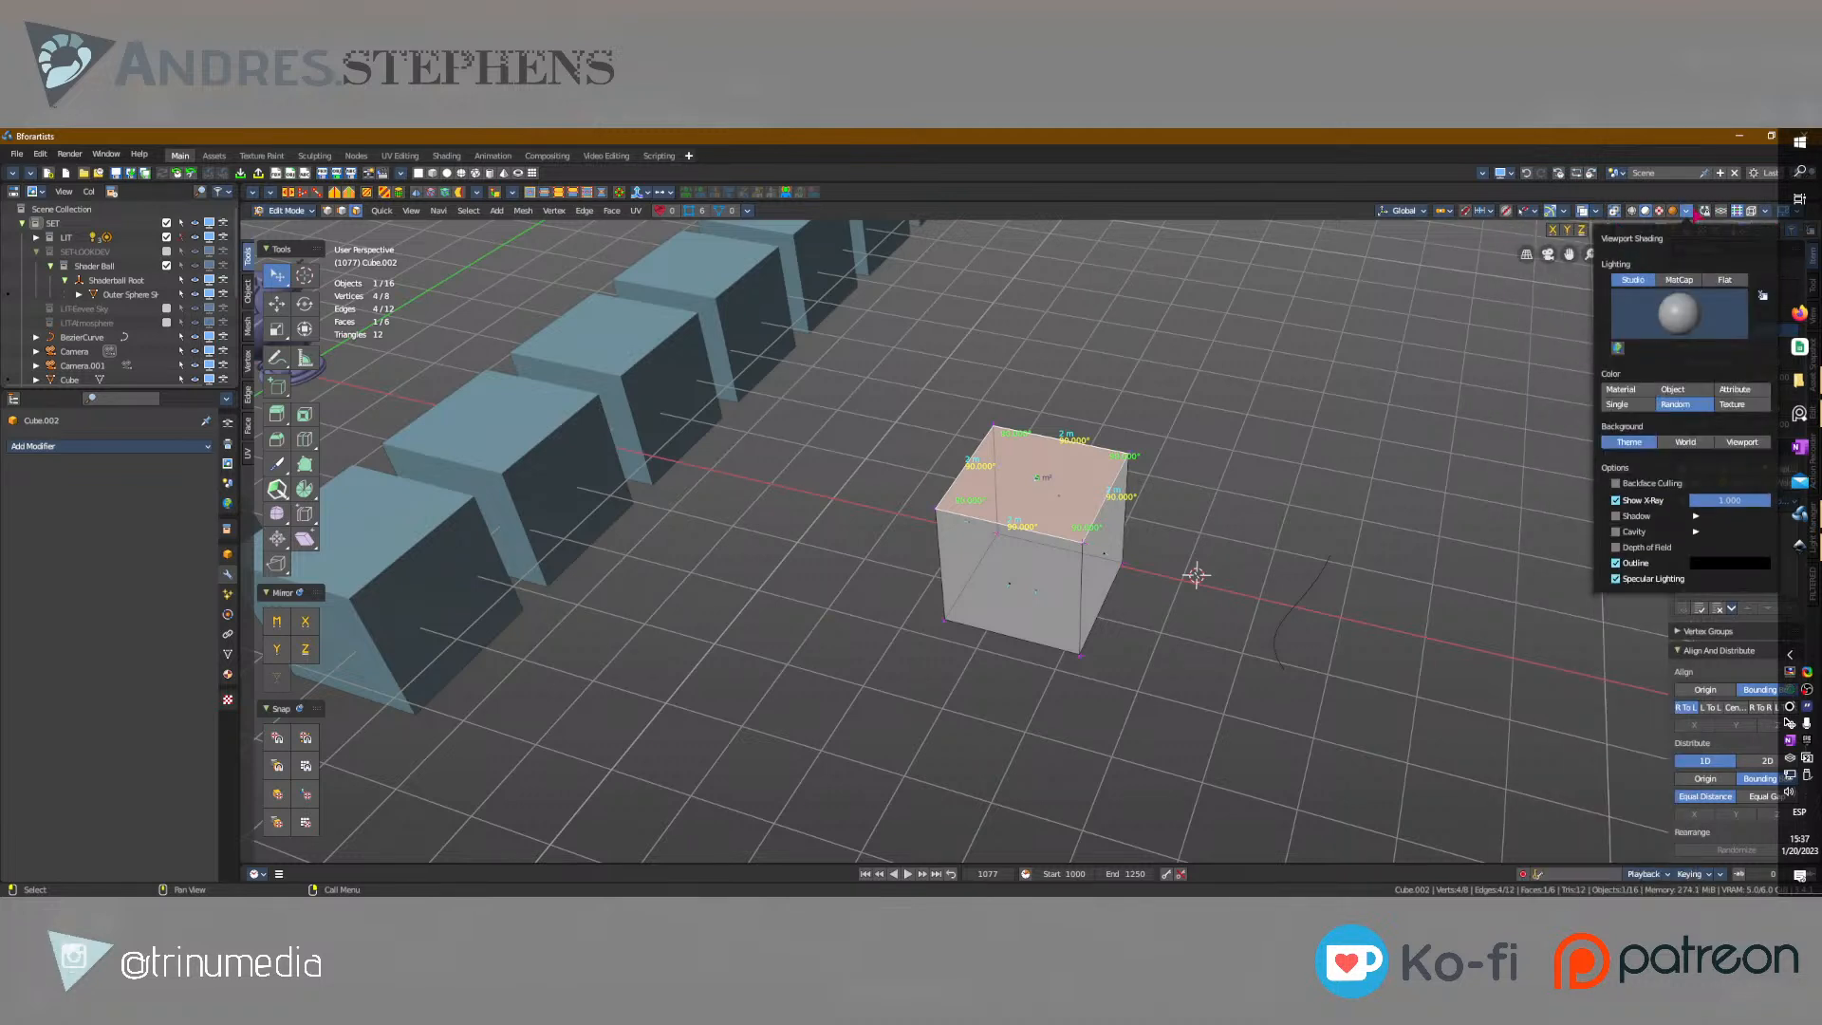
pyautogui.click(1596, 213)
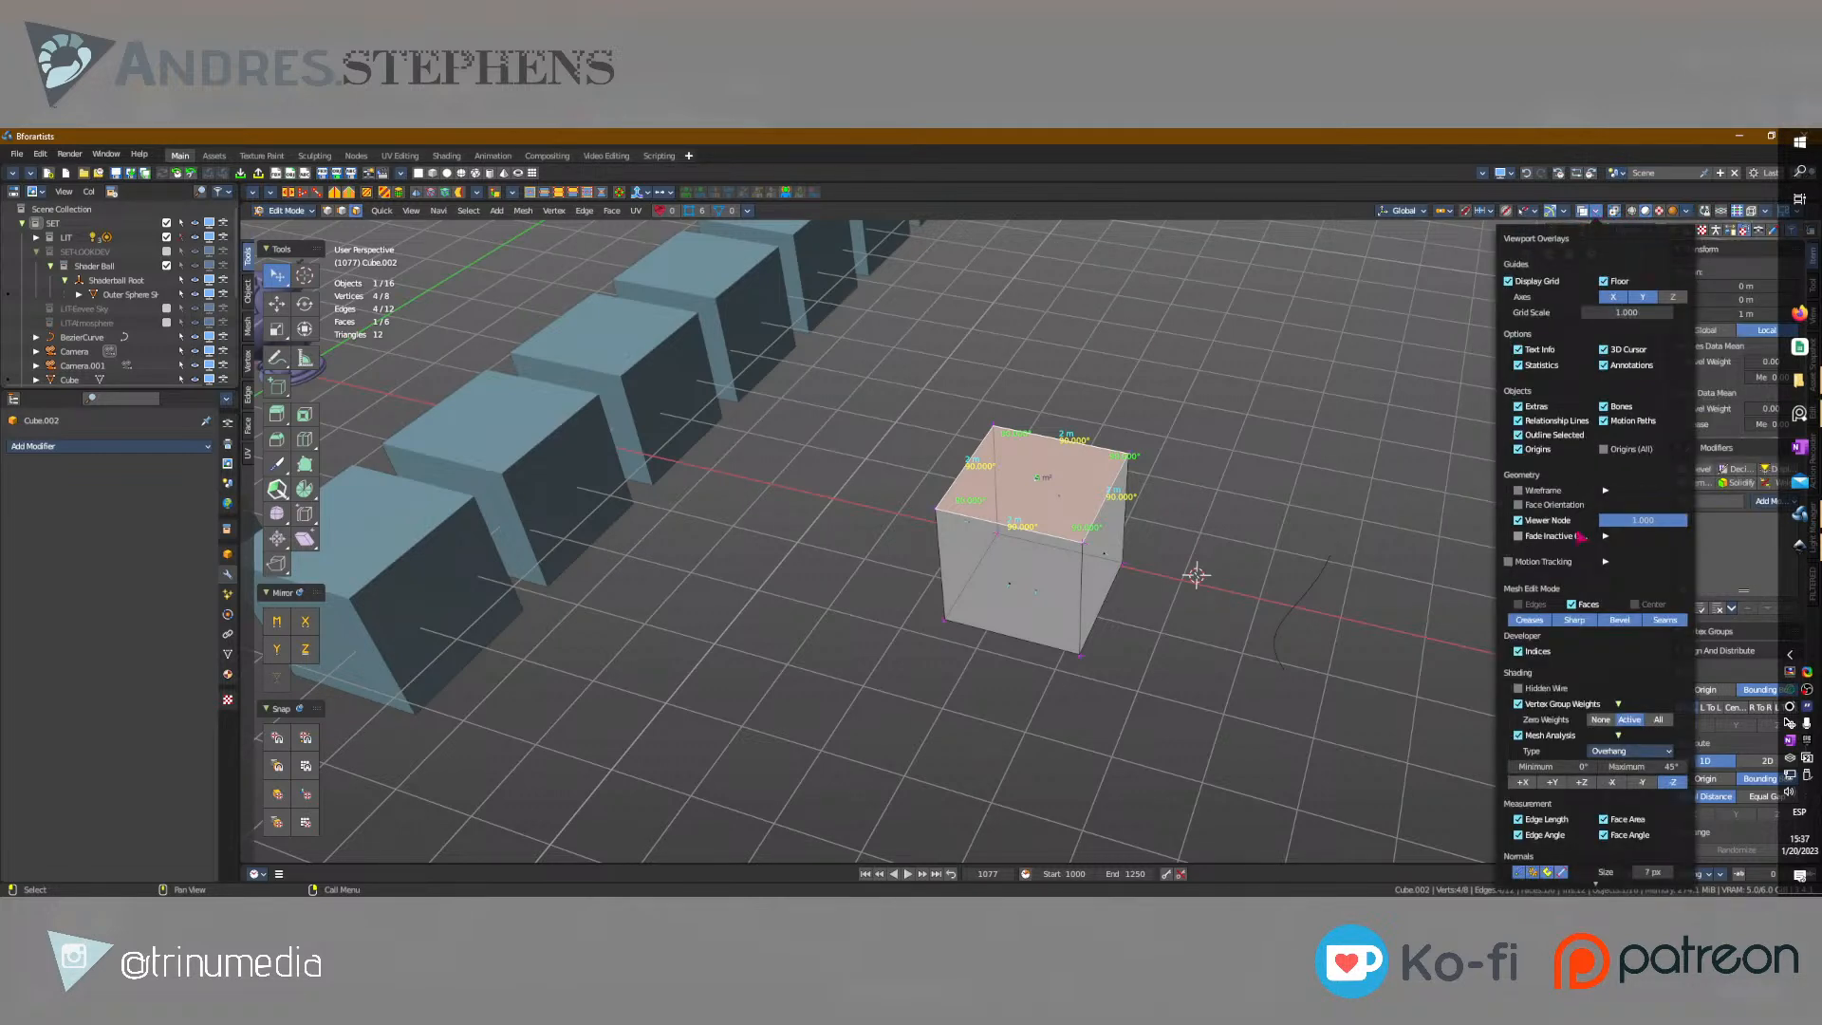
pyautogui.click(1554, 491)
pyautogui.click(1551, 505)
pyautogui.click(1551, 505)
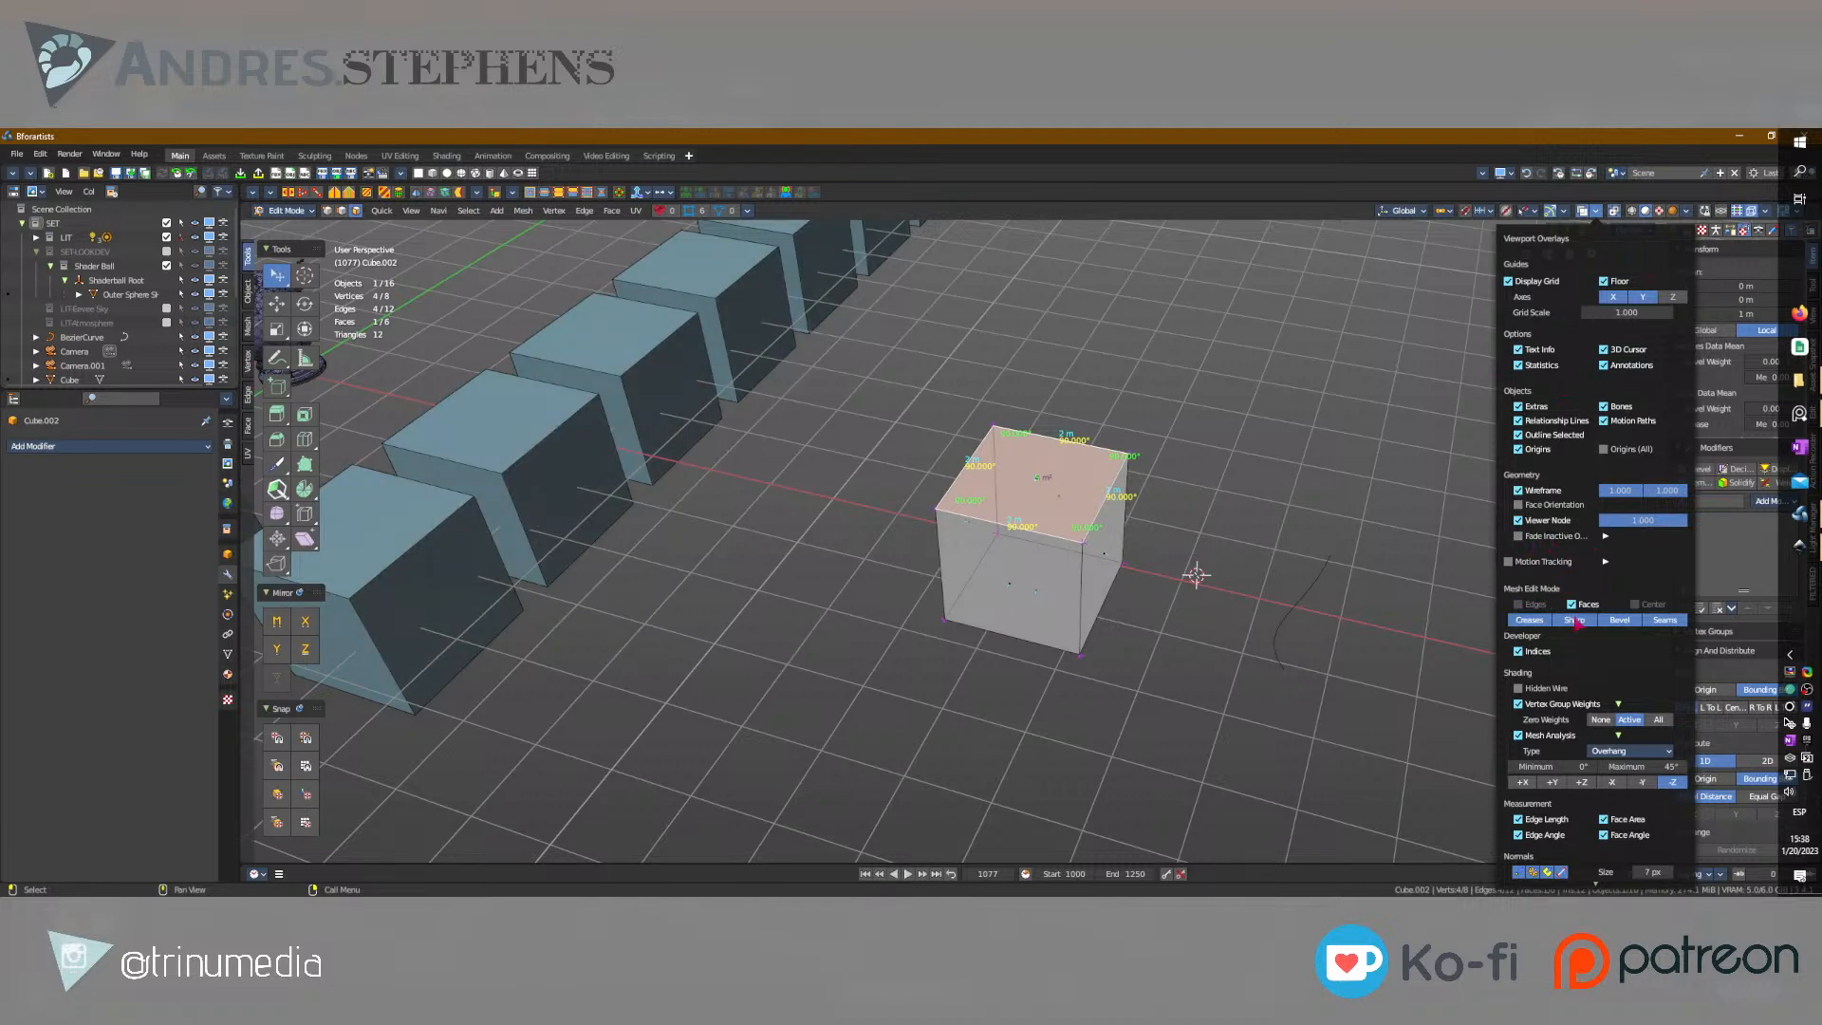
# Turn off the Floor grid and the Vertex Group Weights, Mesh Analysis and normals overlays.
pyautogui.click(1606, 283)
pyautogui.click(1606, 283)
pyautogui.click(1606, 283)
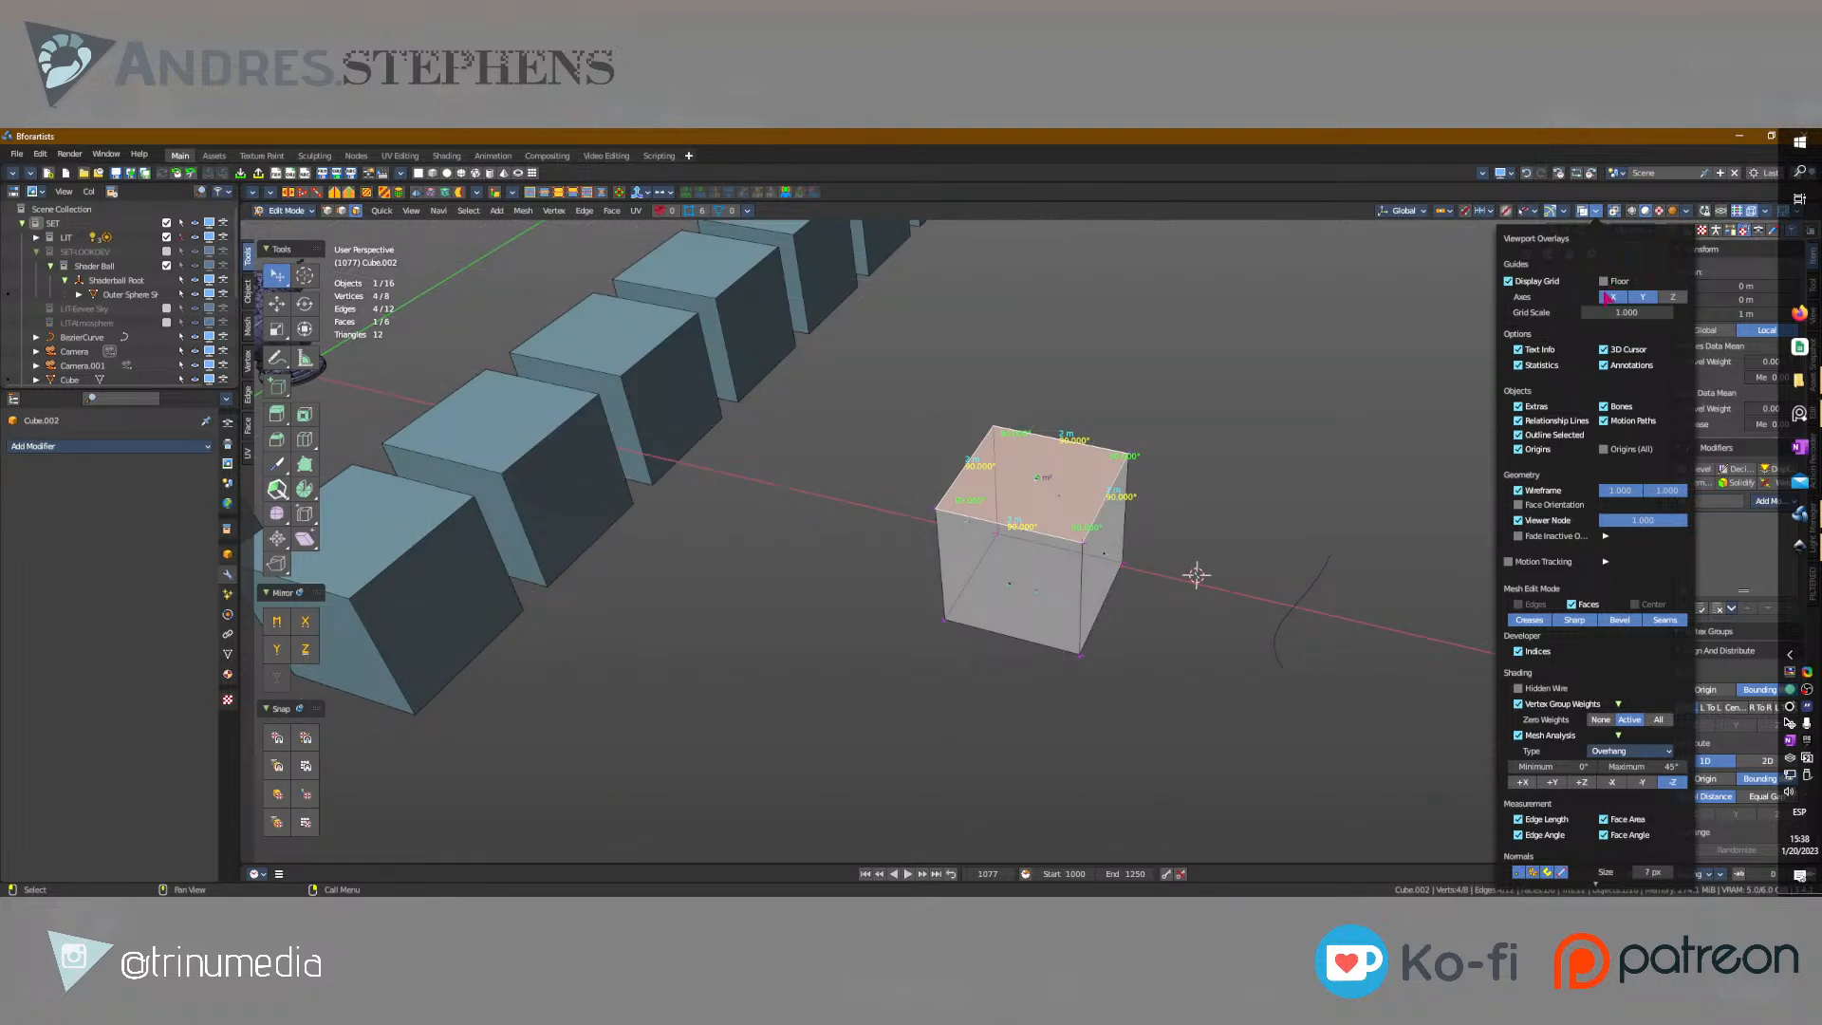
pyautogui.click(1518, 704)
pyautogui.click(1534, 721)
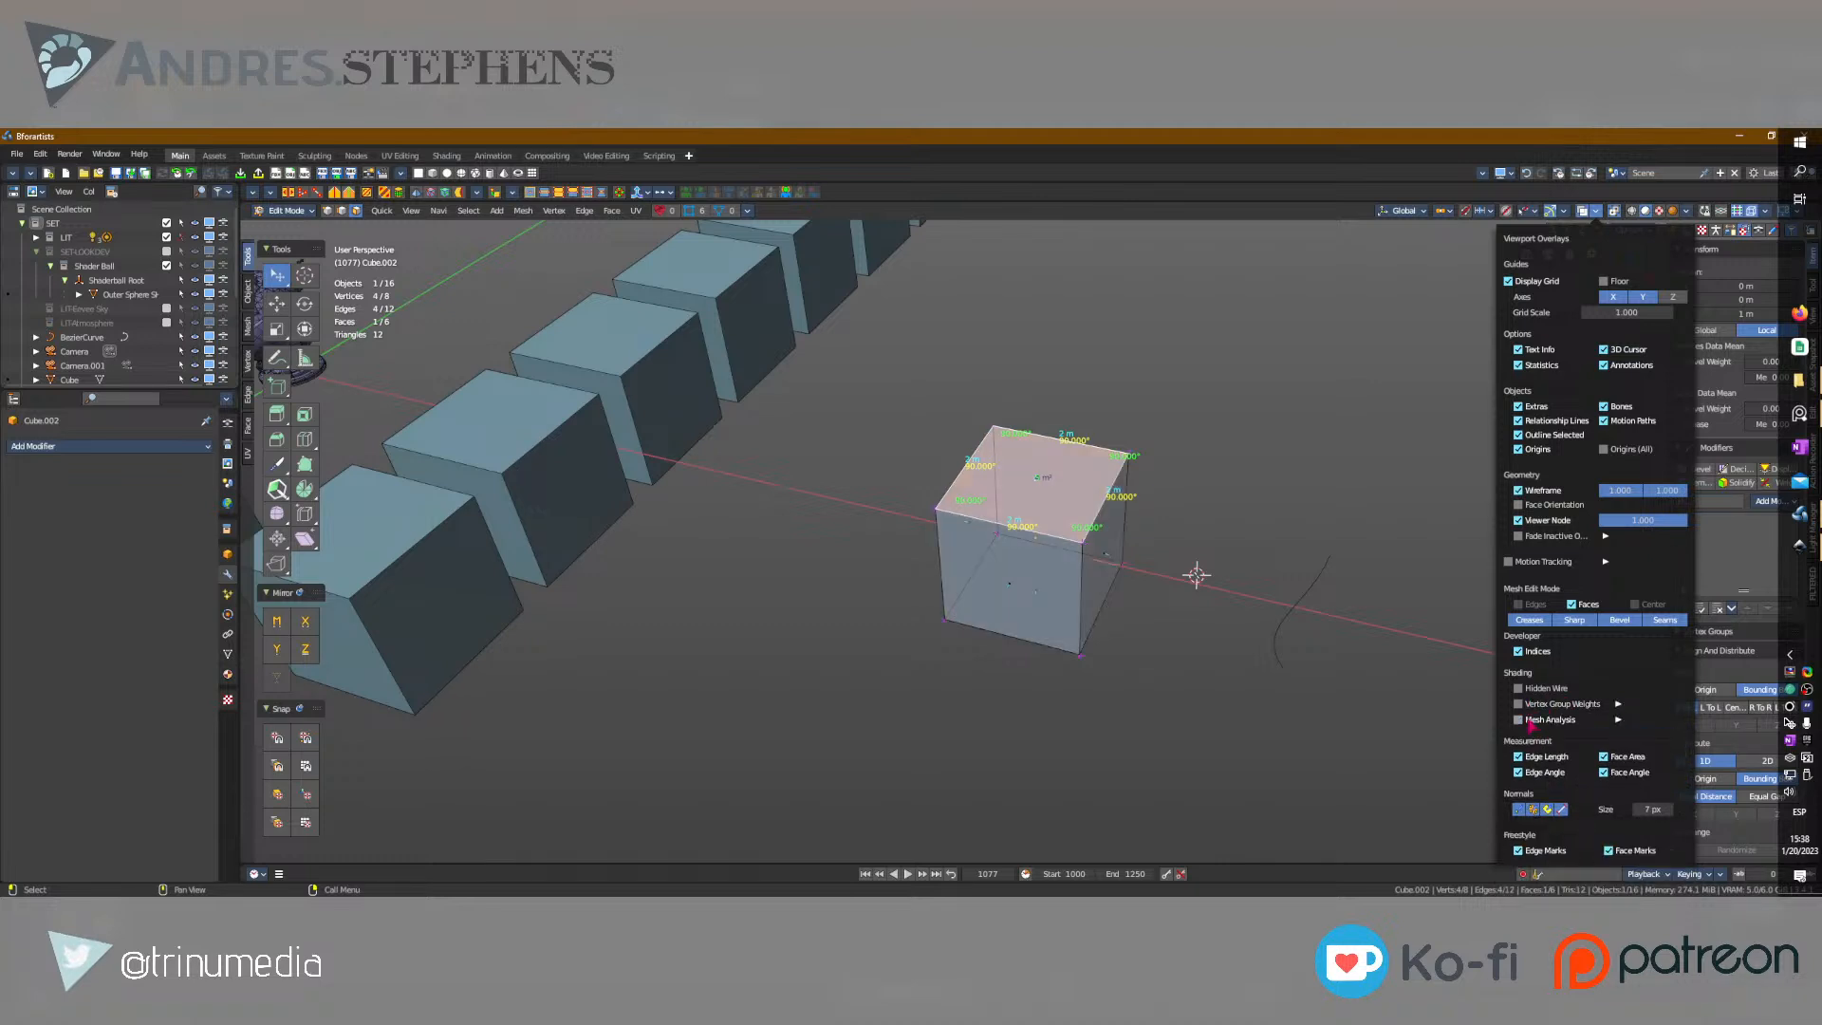
pyautogui.click(1562, 809)
# Switch the cube to vertex selection and select several of its corner vertices one at a time.
pyautogui.moveTo(1317, 517); pyautogui.dragTo(1250, 532, button='middle')
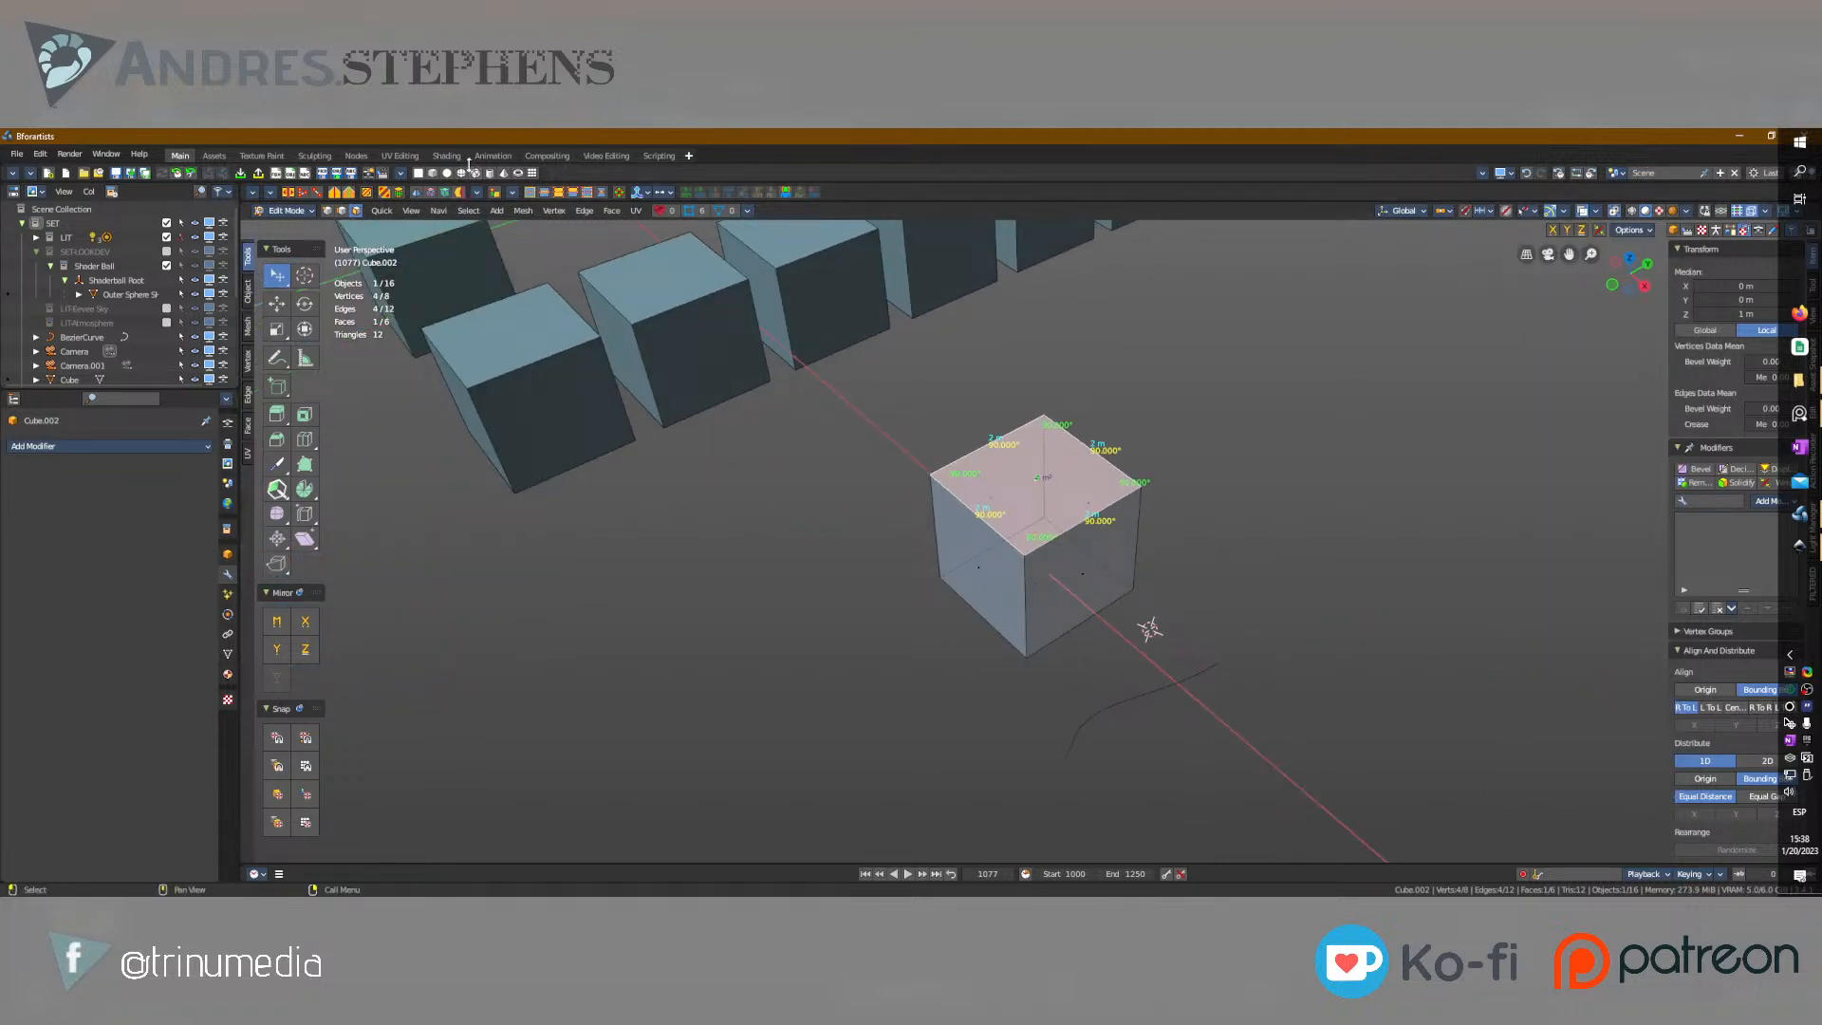
pyautogui.keyDown('shift'); pyautogui.moveTo(553, 394); pyautogui.dragTo(698, 691, button='middle'); pyautogui.keyUp('shift')
pyautogui.scroll(-4, 698, 691)
pyautogui.moveTo(831, 628); pyautogui.dragTo(879, 607, button='middle')
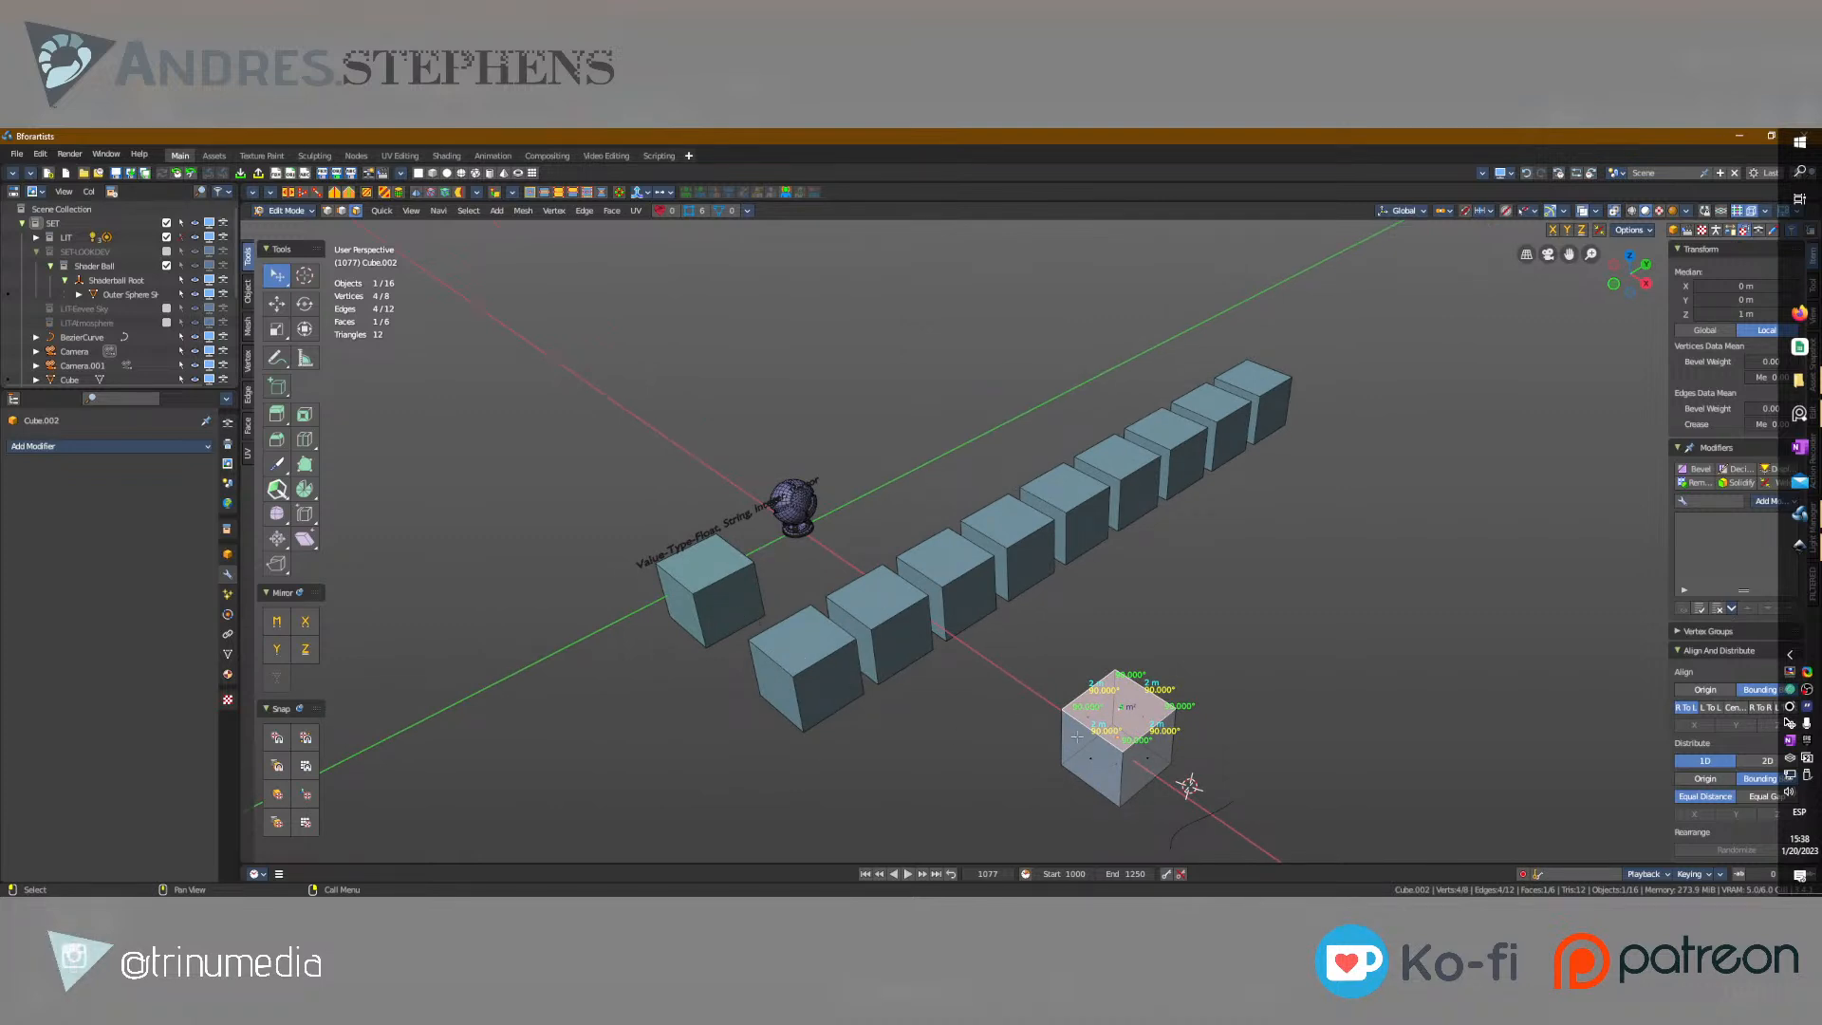
pyautogui.scroll(4, 1077, 736)
pyautogui.click(1001, 607)
pyautogui.click(1113, 537)
pyautogui.click(1246, 596)
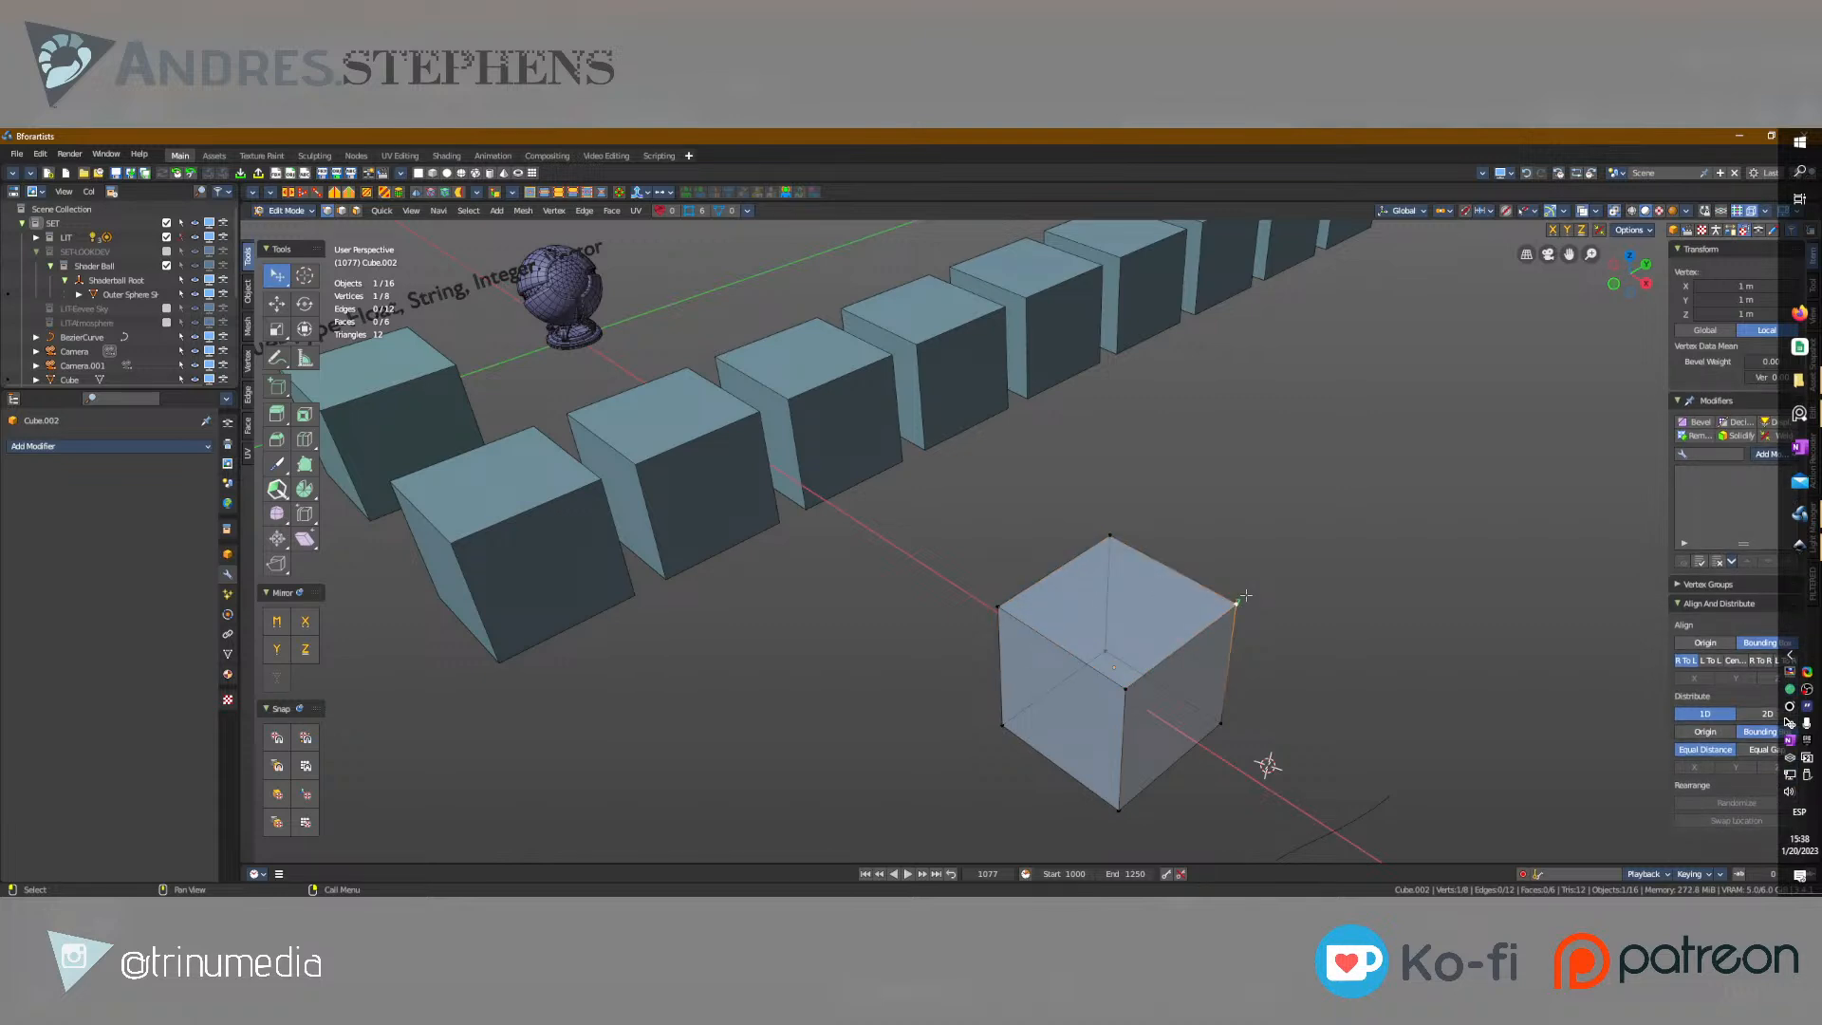
pyautogui.click(1223, 725)
pyautogui.moveTo(1260, 695); pyautogui.dragTo(1143, 759, button='middle')
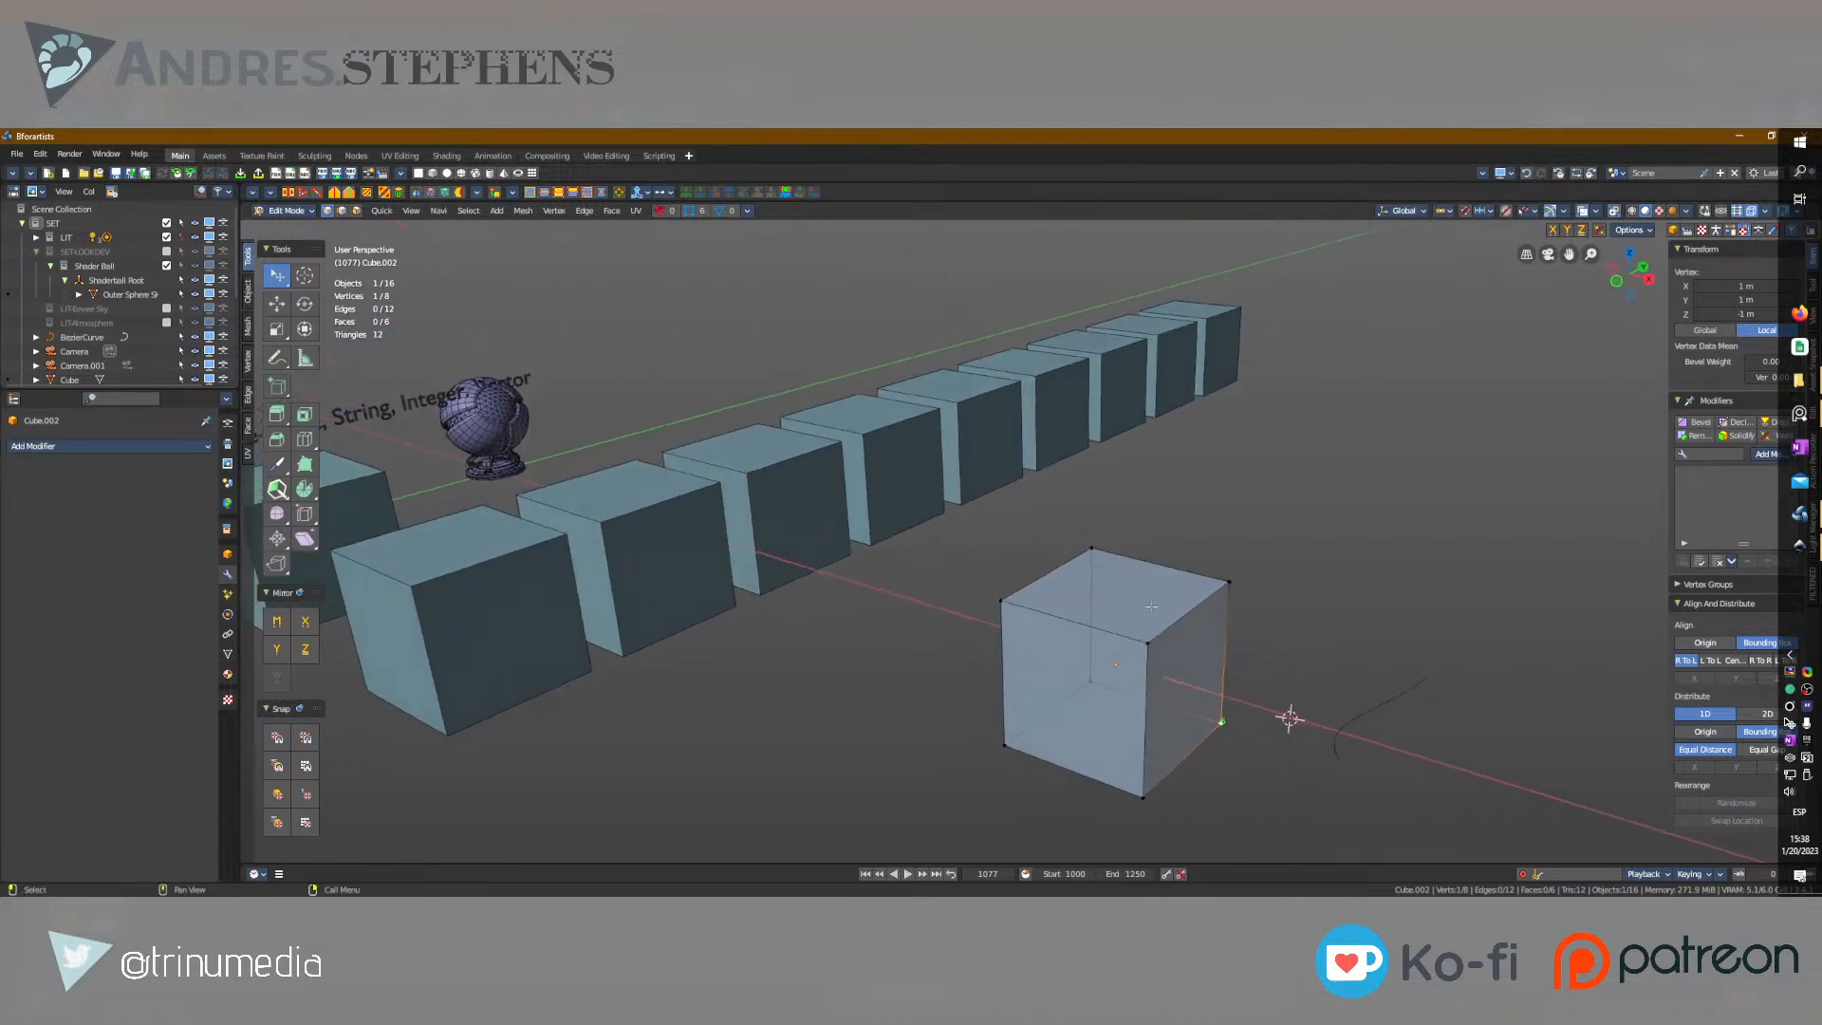
# Add the four top corner vertices of the cube to the selection.
pyautogui.keyDown('shift'); pyautogui.click(1152, 643); pyautogui.keyUp('shift')
pyautogui.keyDown('shift'); pyautogui.click(1001, 600); pyautogui.keyUp('shift')
pyautogui.keyDown('shift'); pyautogui.click(1091, 548); pyautogui.keyUp('shift')
pyautogui.keyDown('shift'); pyautogui.click(1228, 580); pyautogui.keyUp('shift')
pyautogui.scroll(2, 1245, 727)
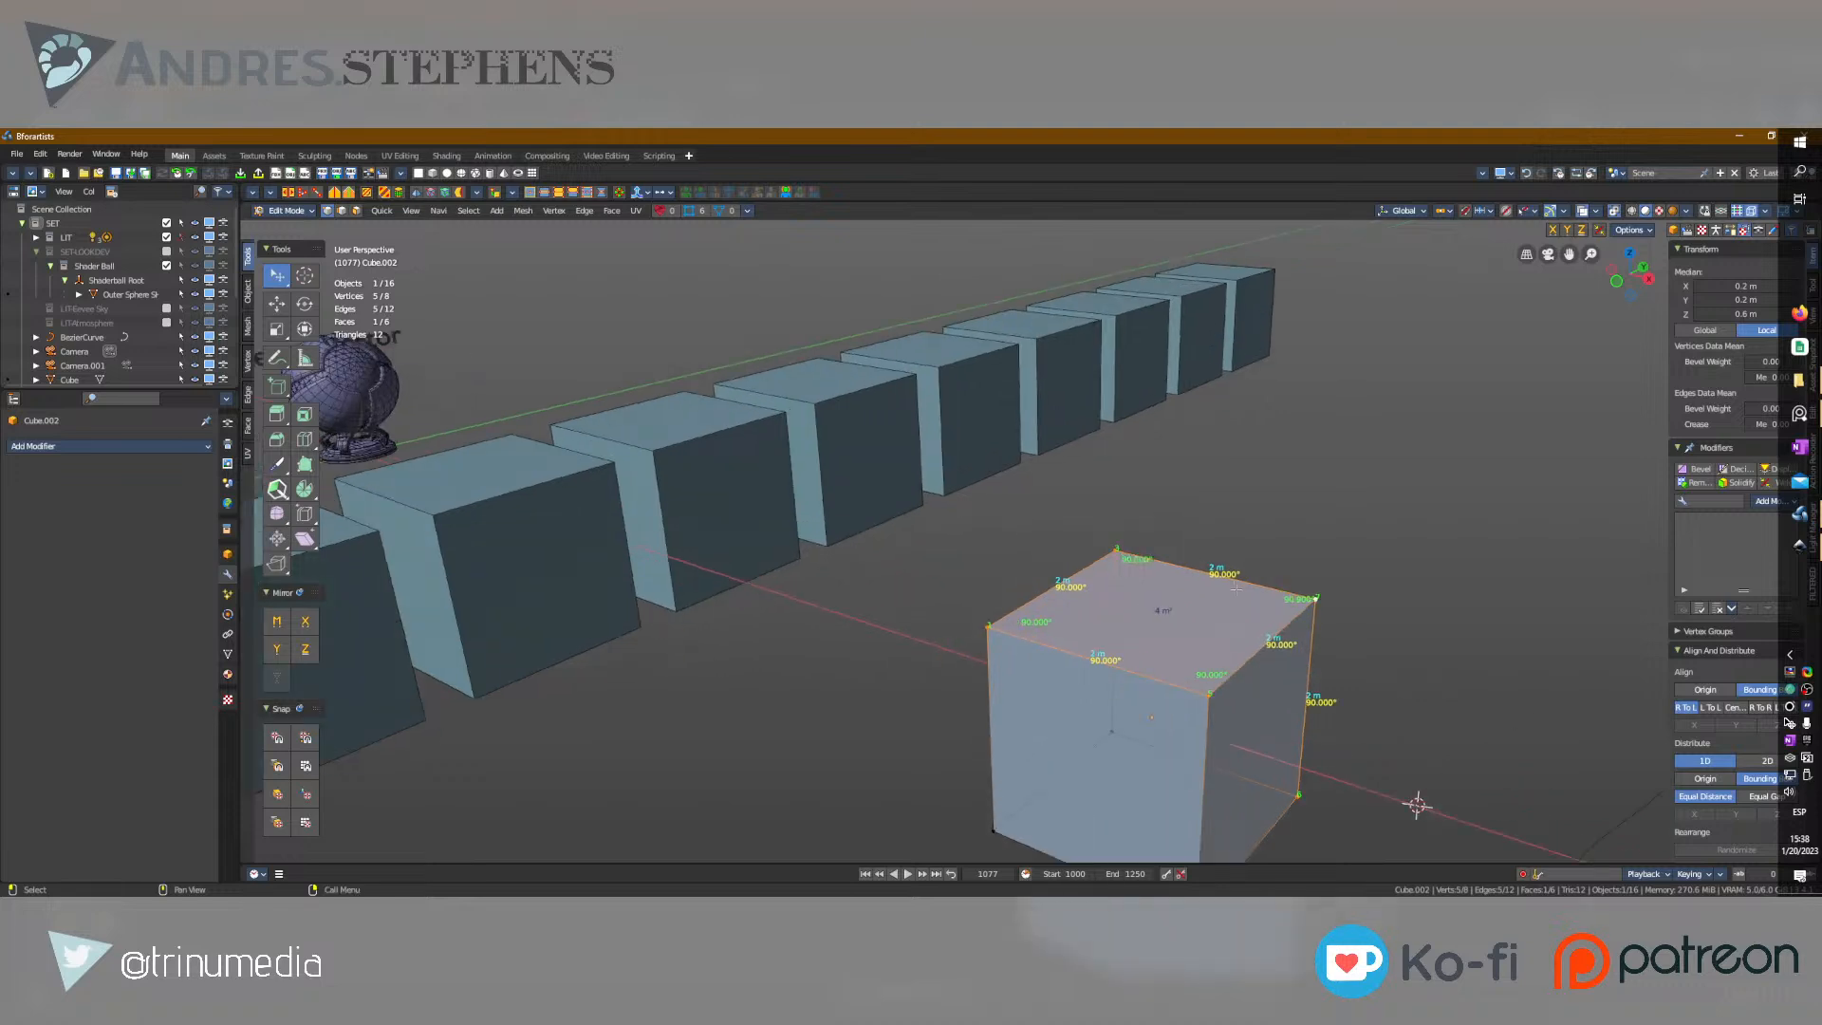
# Select the two end vertices of the cube's front top edge with Pick Shortest Path.
pyautogui.click(1239, 722)
pyautogui.moveTo(1233, 712); pyautogui.dragTo(1119, 687, button='middle')
pyautogui.keyDown('ctrl'); pyautogui.click(1099, 607); pyautogui.keyUp('ctrl')
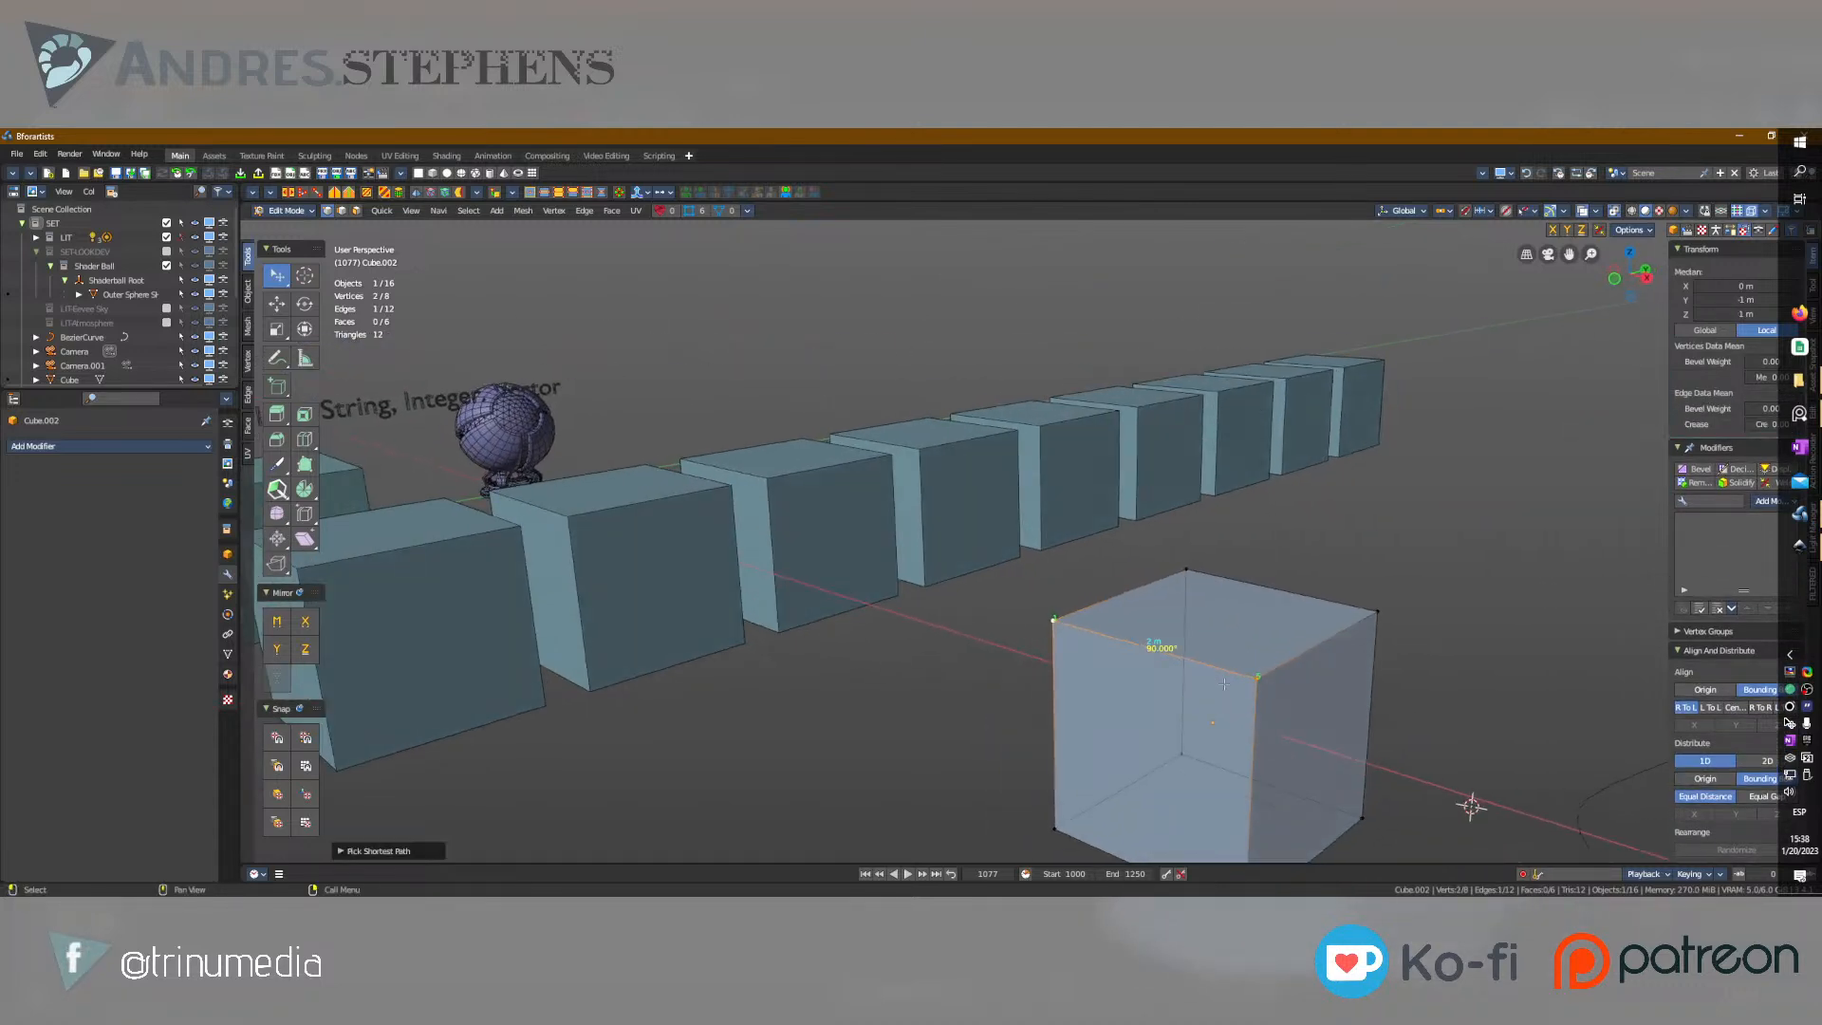
# Select only the outer end vertex of the front top edge and look through the viewport gizmo and overlay settings.
pyautogui.click(1595, 211)
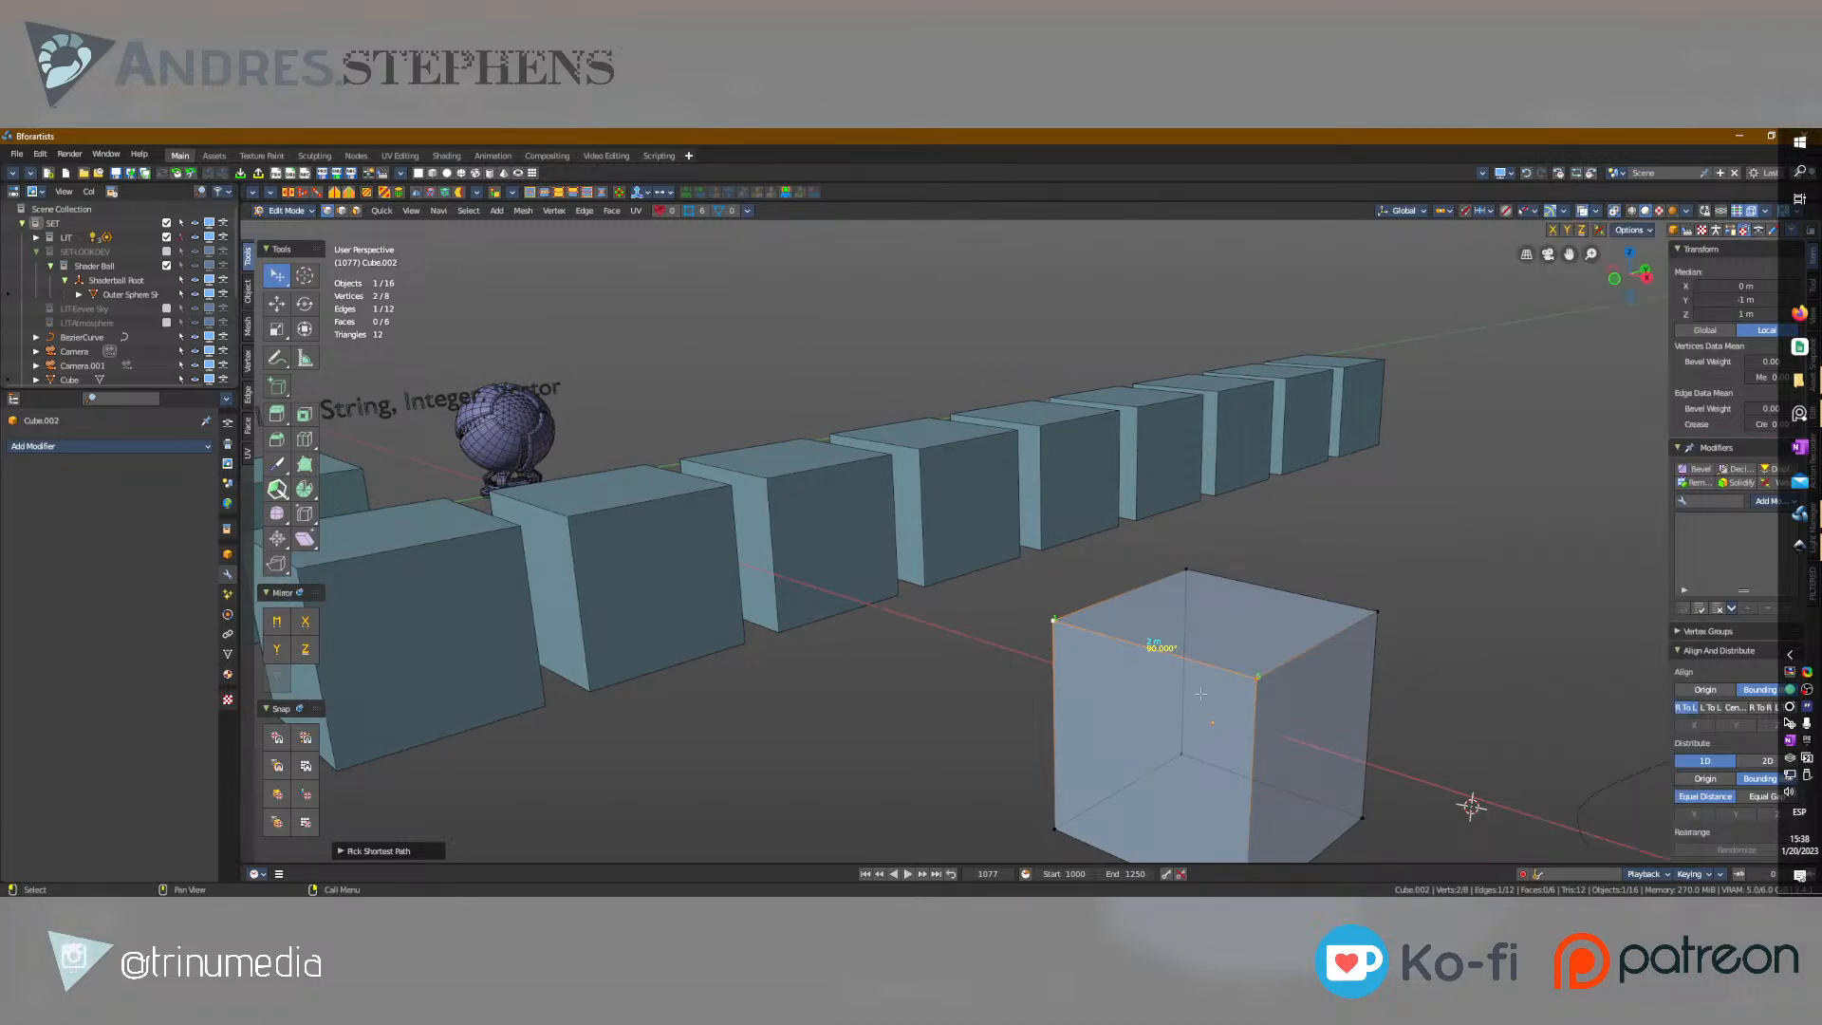
pyautogui.scroll(3, 1187, 677)
pyautogui.keyDown('shift'); pyautogui.moveTo(1187, 678); pyautogui.dragTo(1124, 560, button='middle'); pyautogui.keyUp('shift')
pyautogui.click(999, 562)
pyautogui.scroll(2, 998, 565)
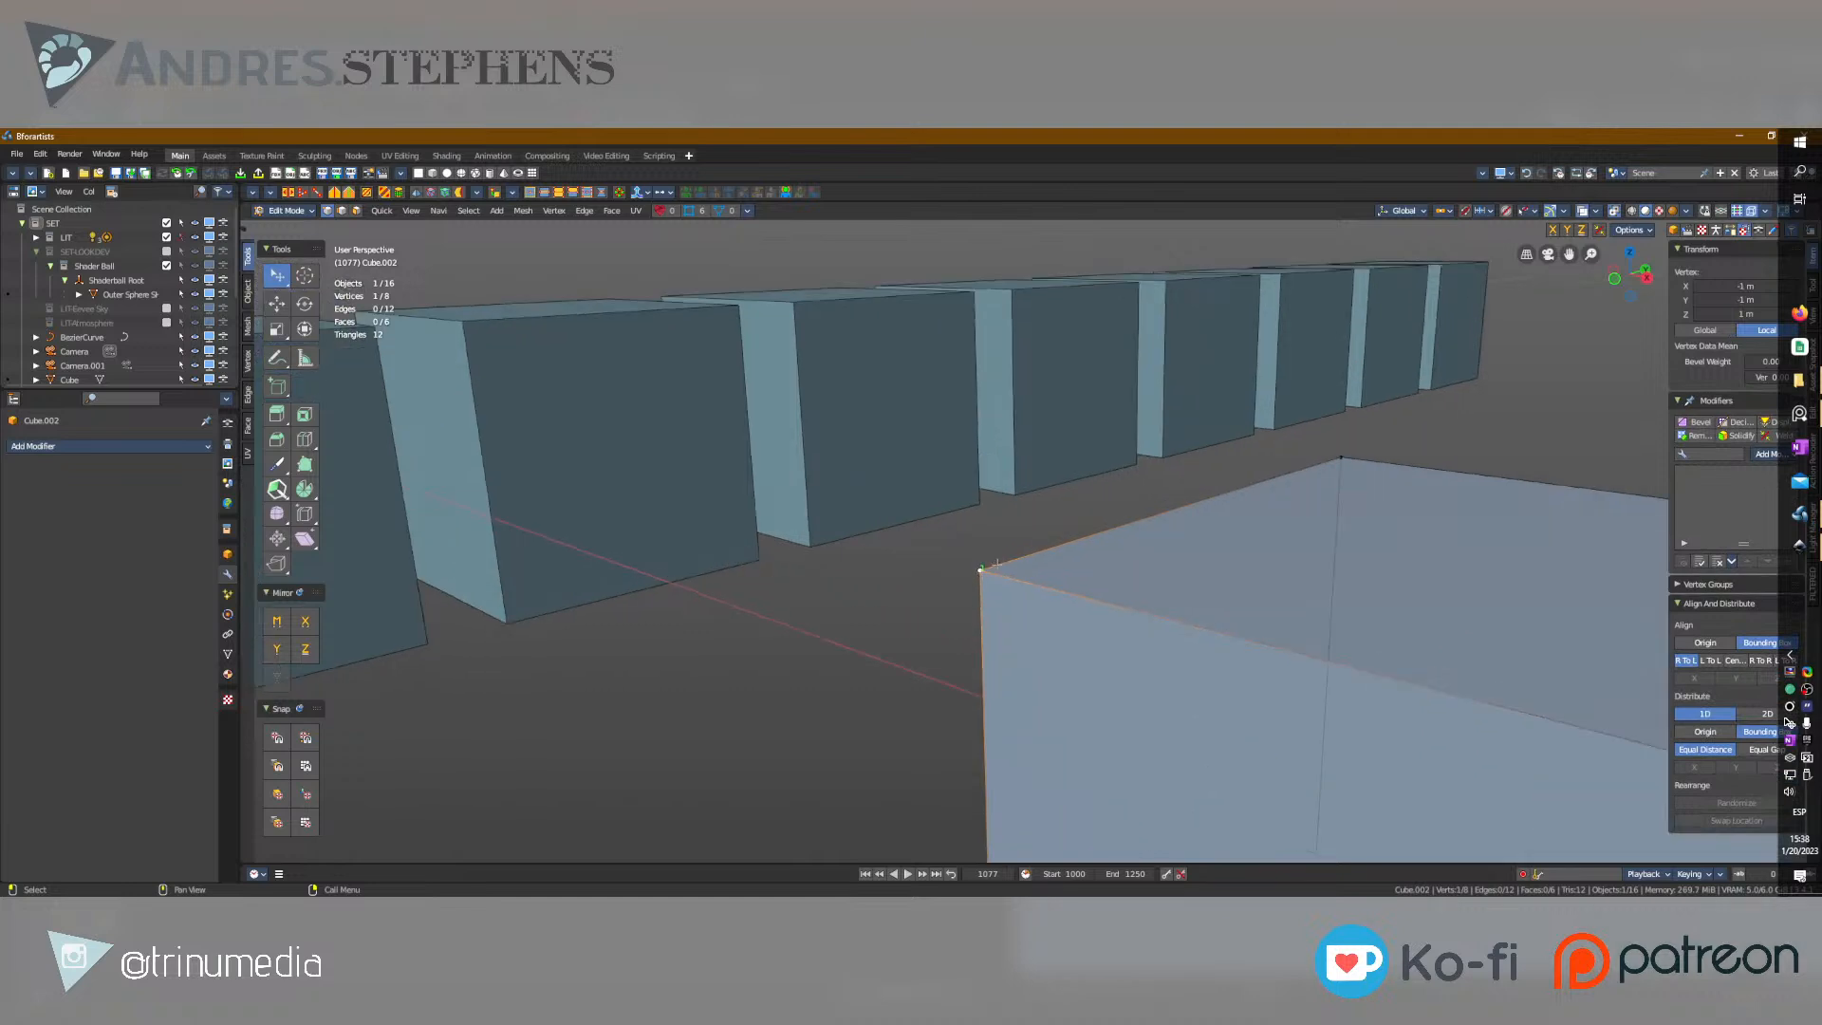
pyautogui.click(1564, 211)
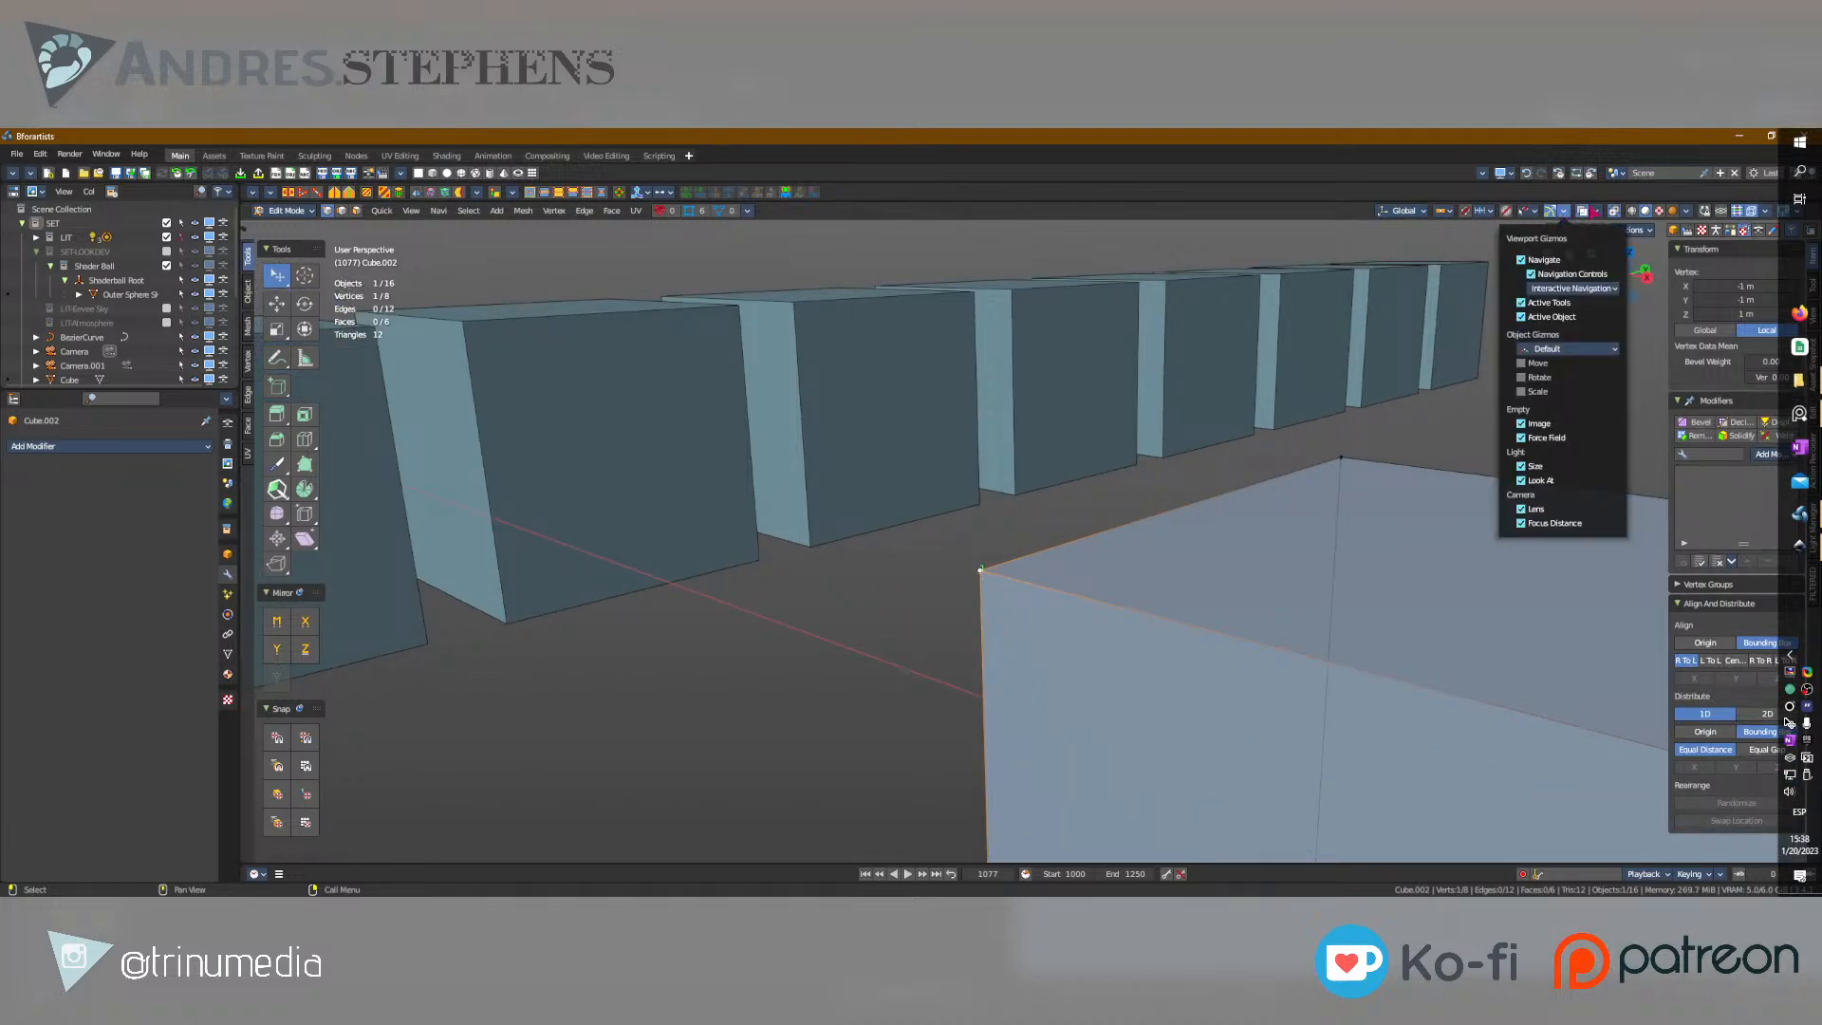
pyautogui.click(1596, 212)
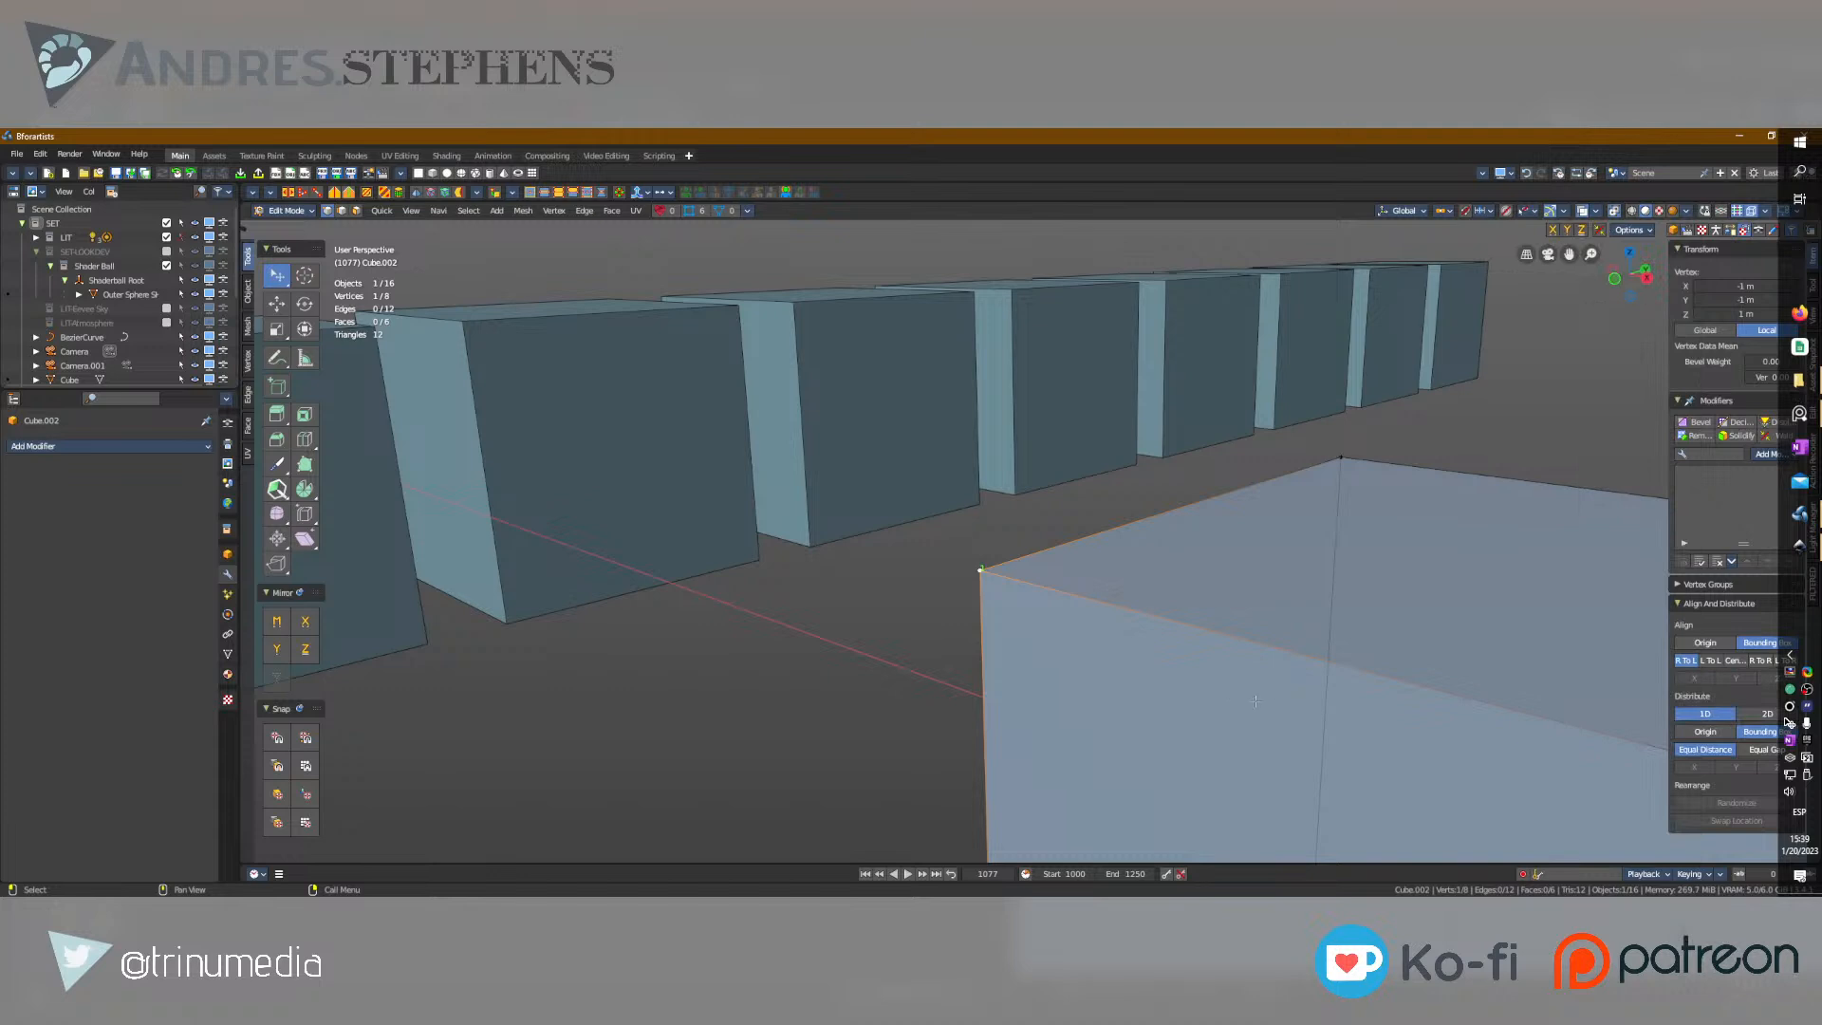
pyautogui.keyDown('shift'); pyautogui.moveTo(1017, 606); pyautogui.dragTo(897, 579, button='middle'); pyautogui.keyUp('shift')
pyautogui.scroll(-1, 897, 579)
pyautogui.scroll(-1, 896, 578)
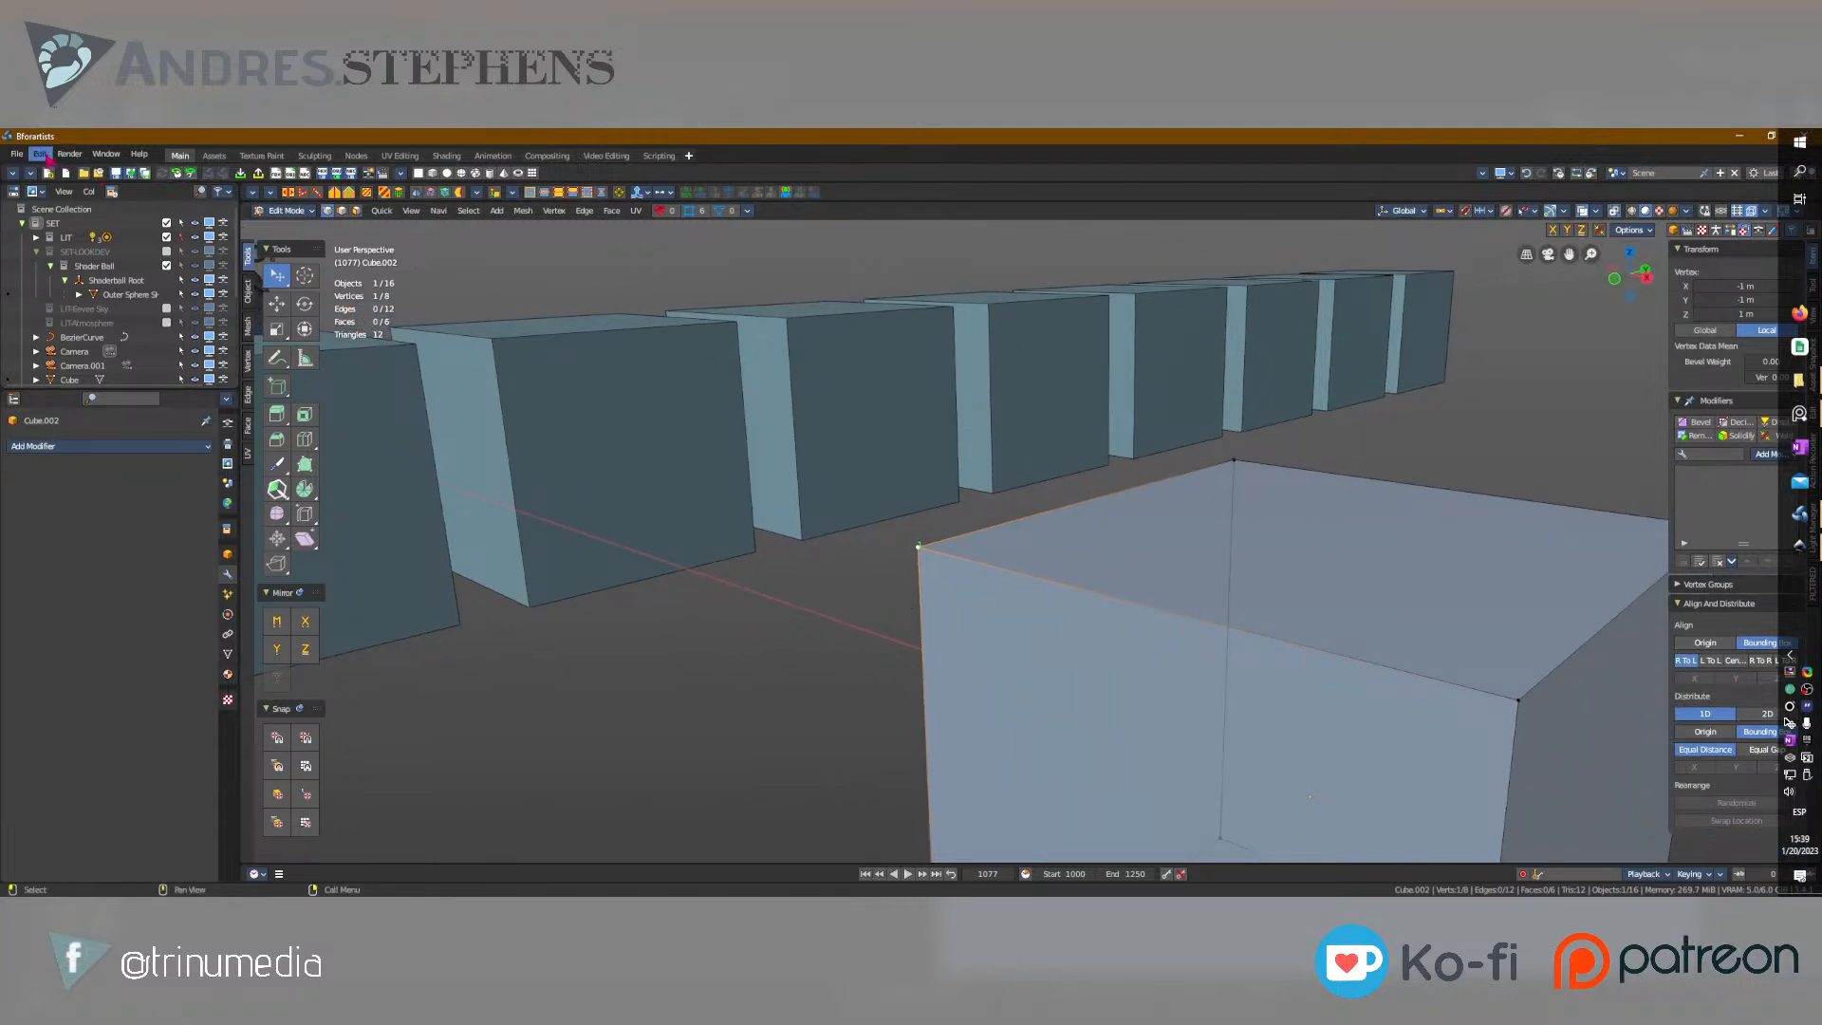
# Open the theme preferences and examine the 3D Viewport colors, size values and Theme Space settings.
pyautogui.click(40, 154)
pyautogui.click(78, 424)
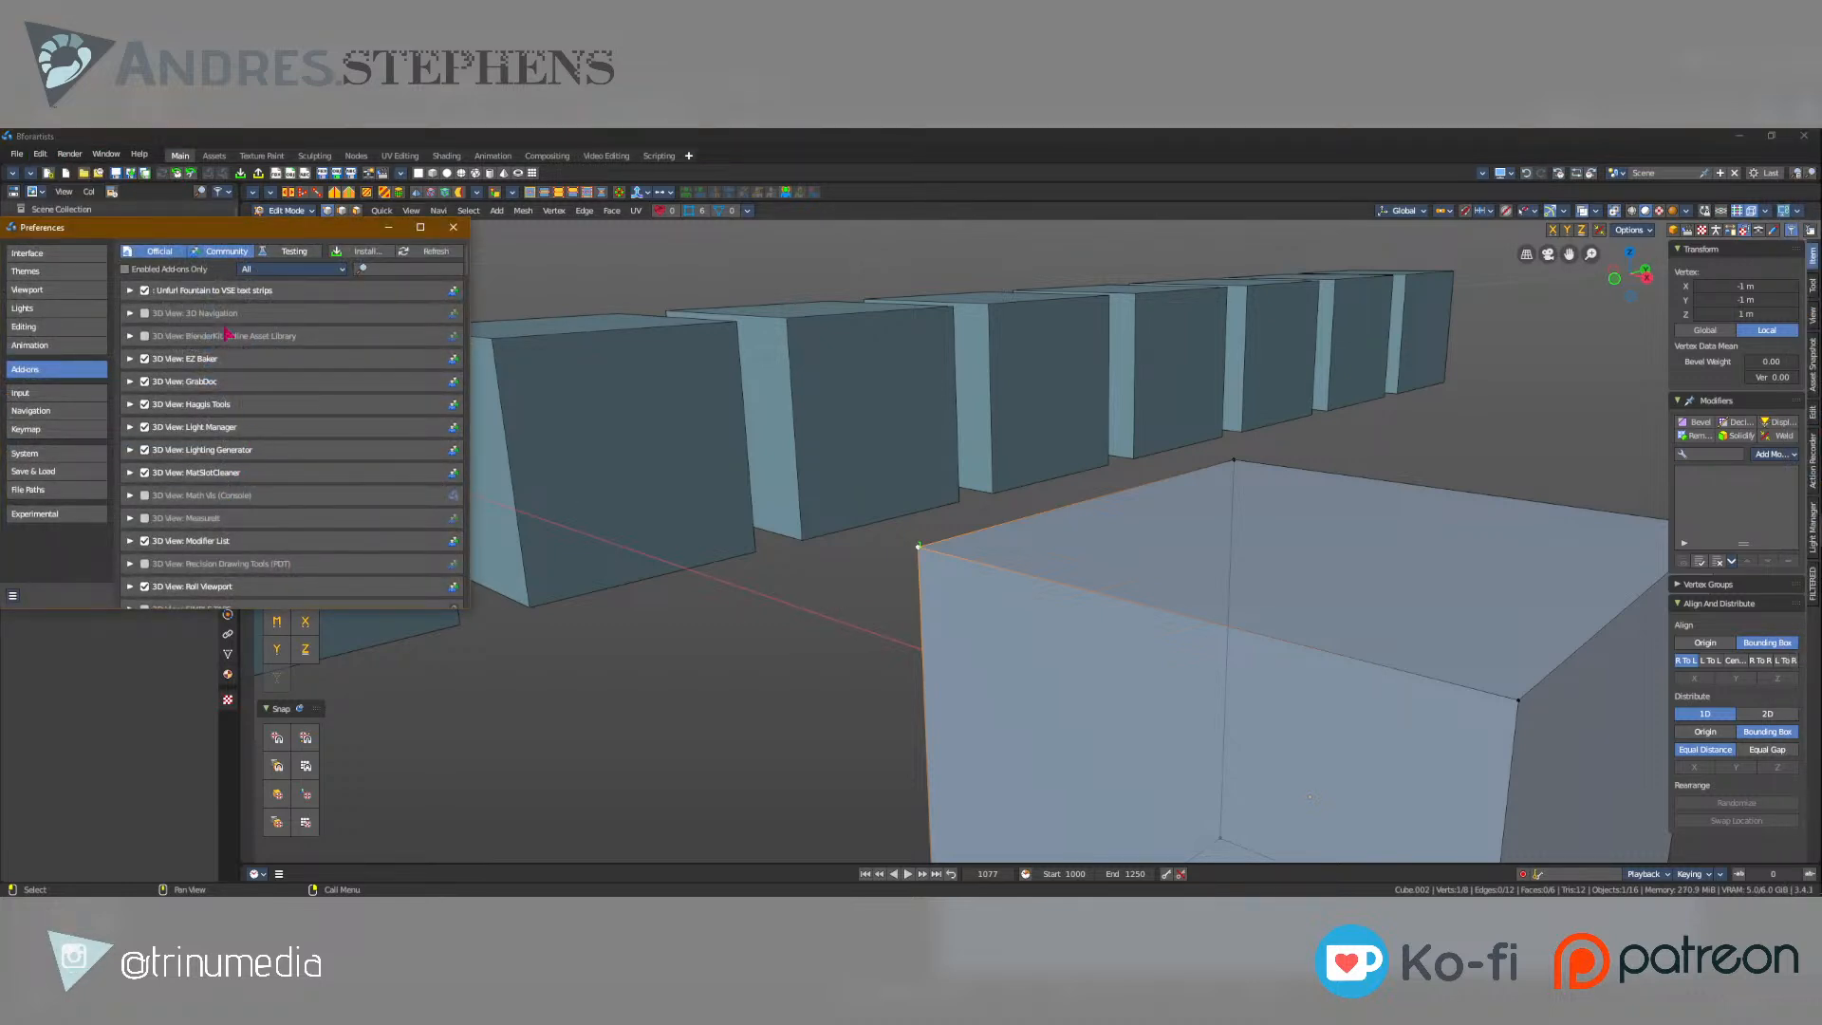
pyautogui.click(57, 273)
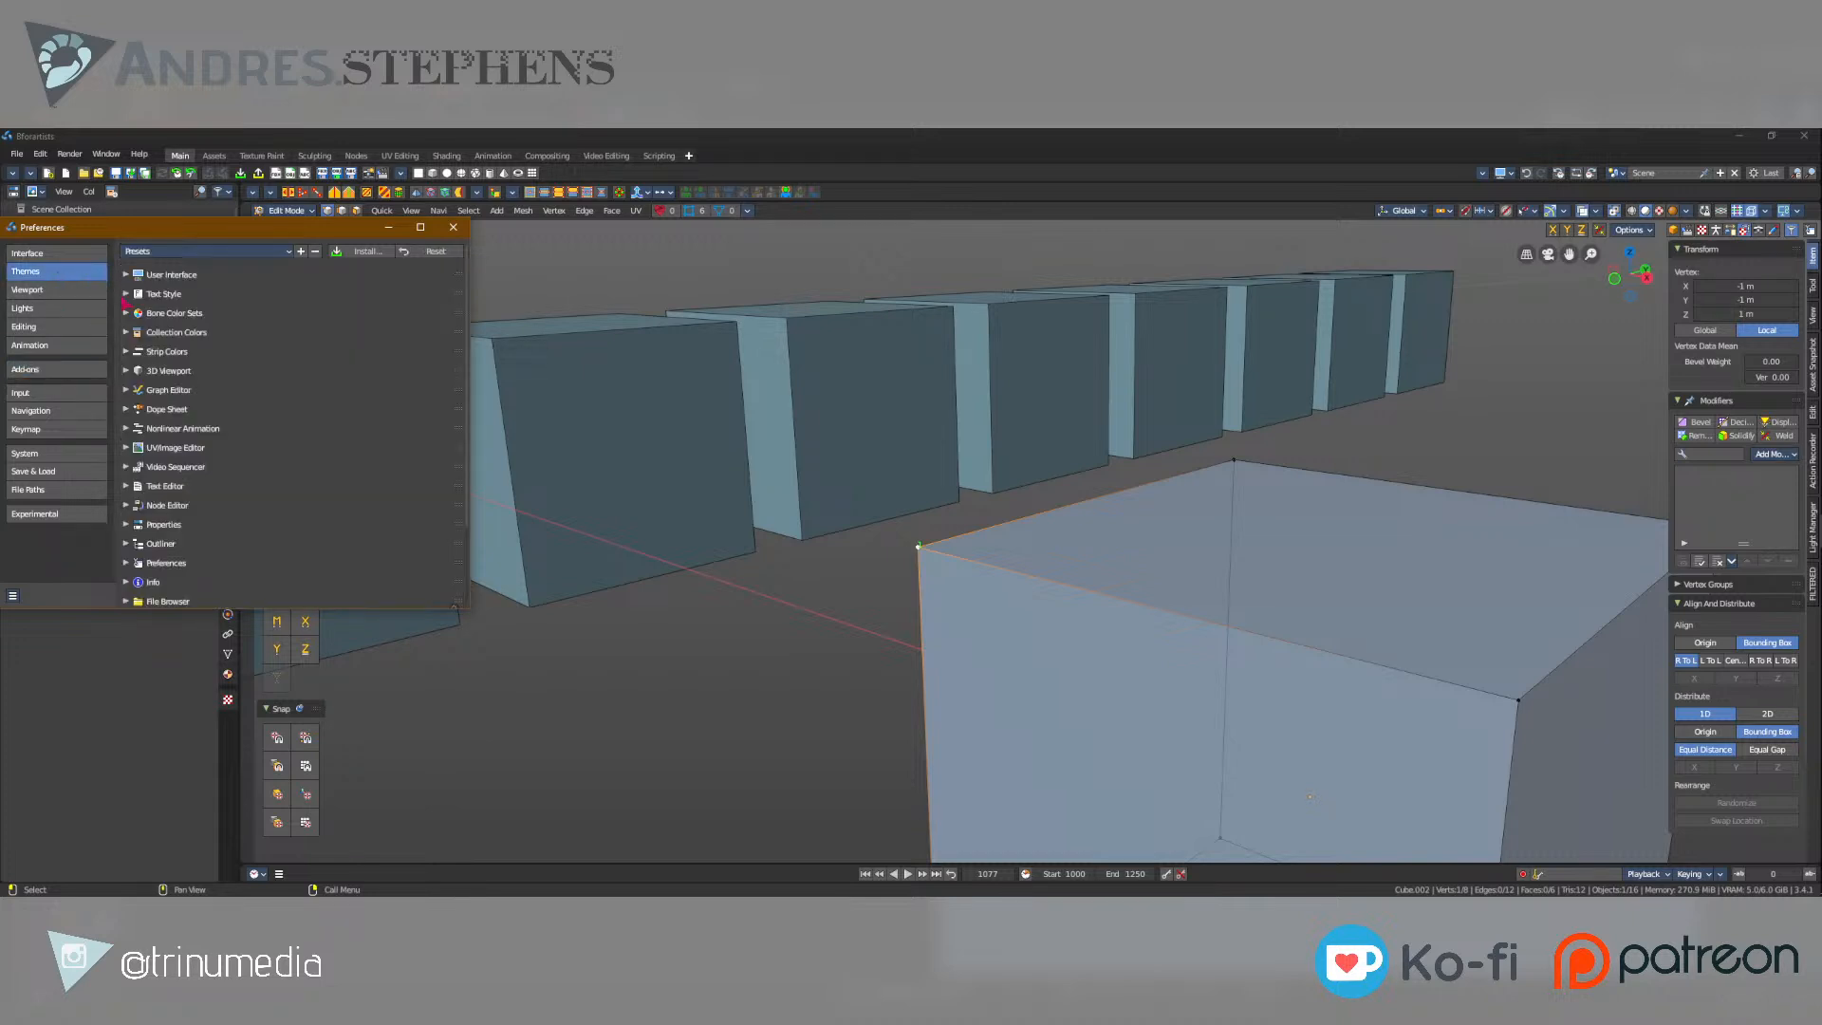
pyautogui.click(126, 370)
pyautogui.scroll(-15, 161, 408)
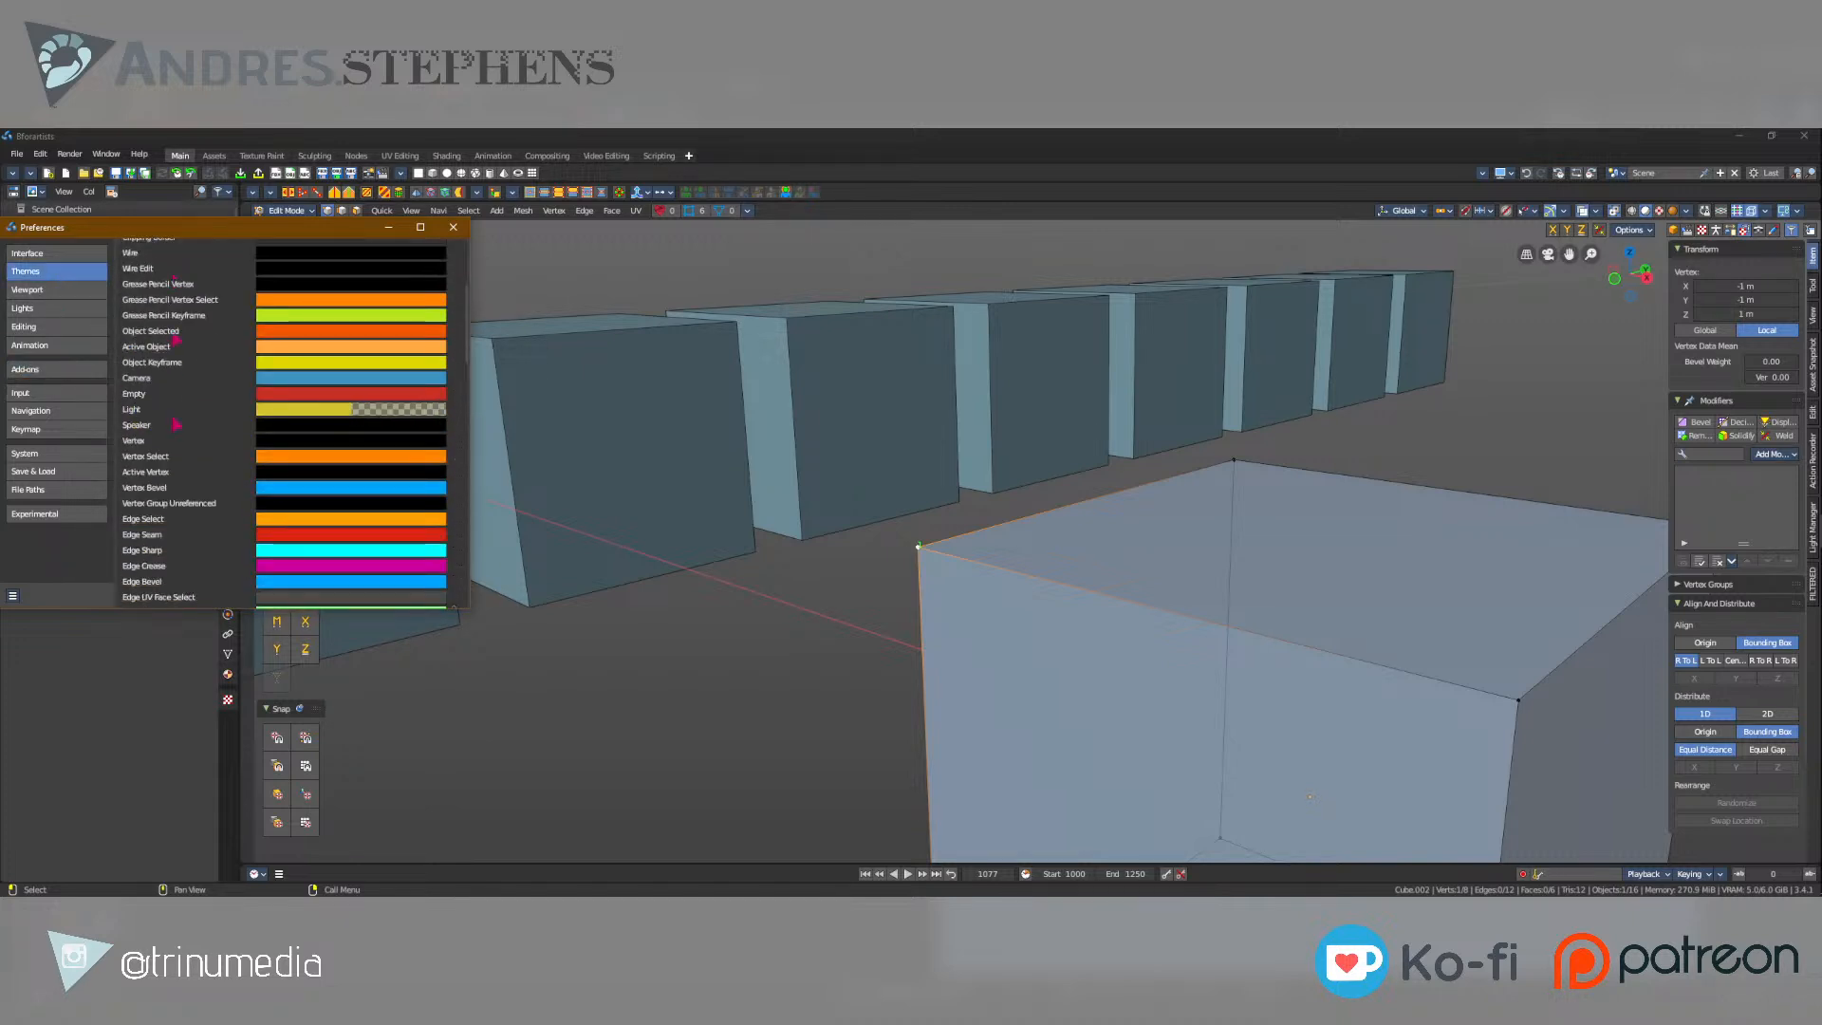
pyautogui.scroll(-5, 172, 423)
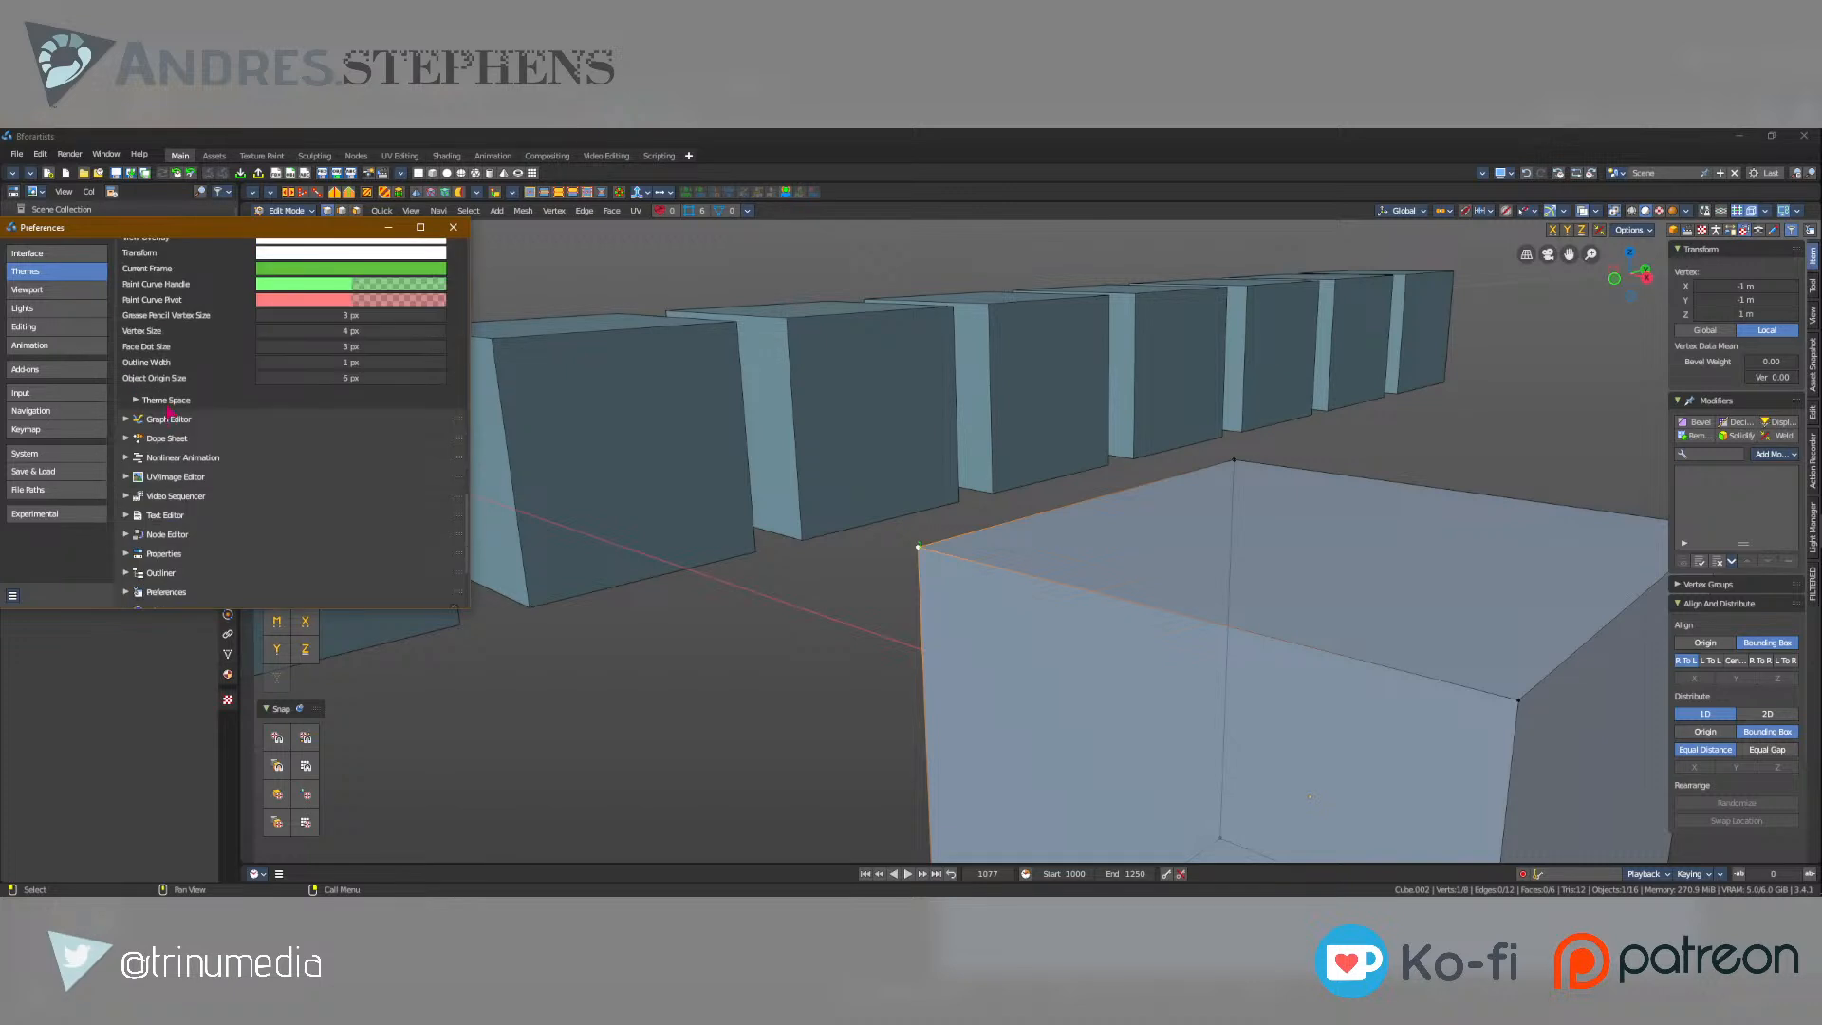
pyautogui.click(157, 402)
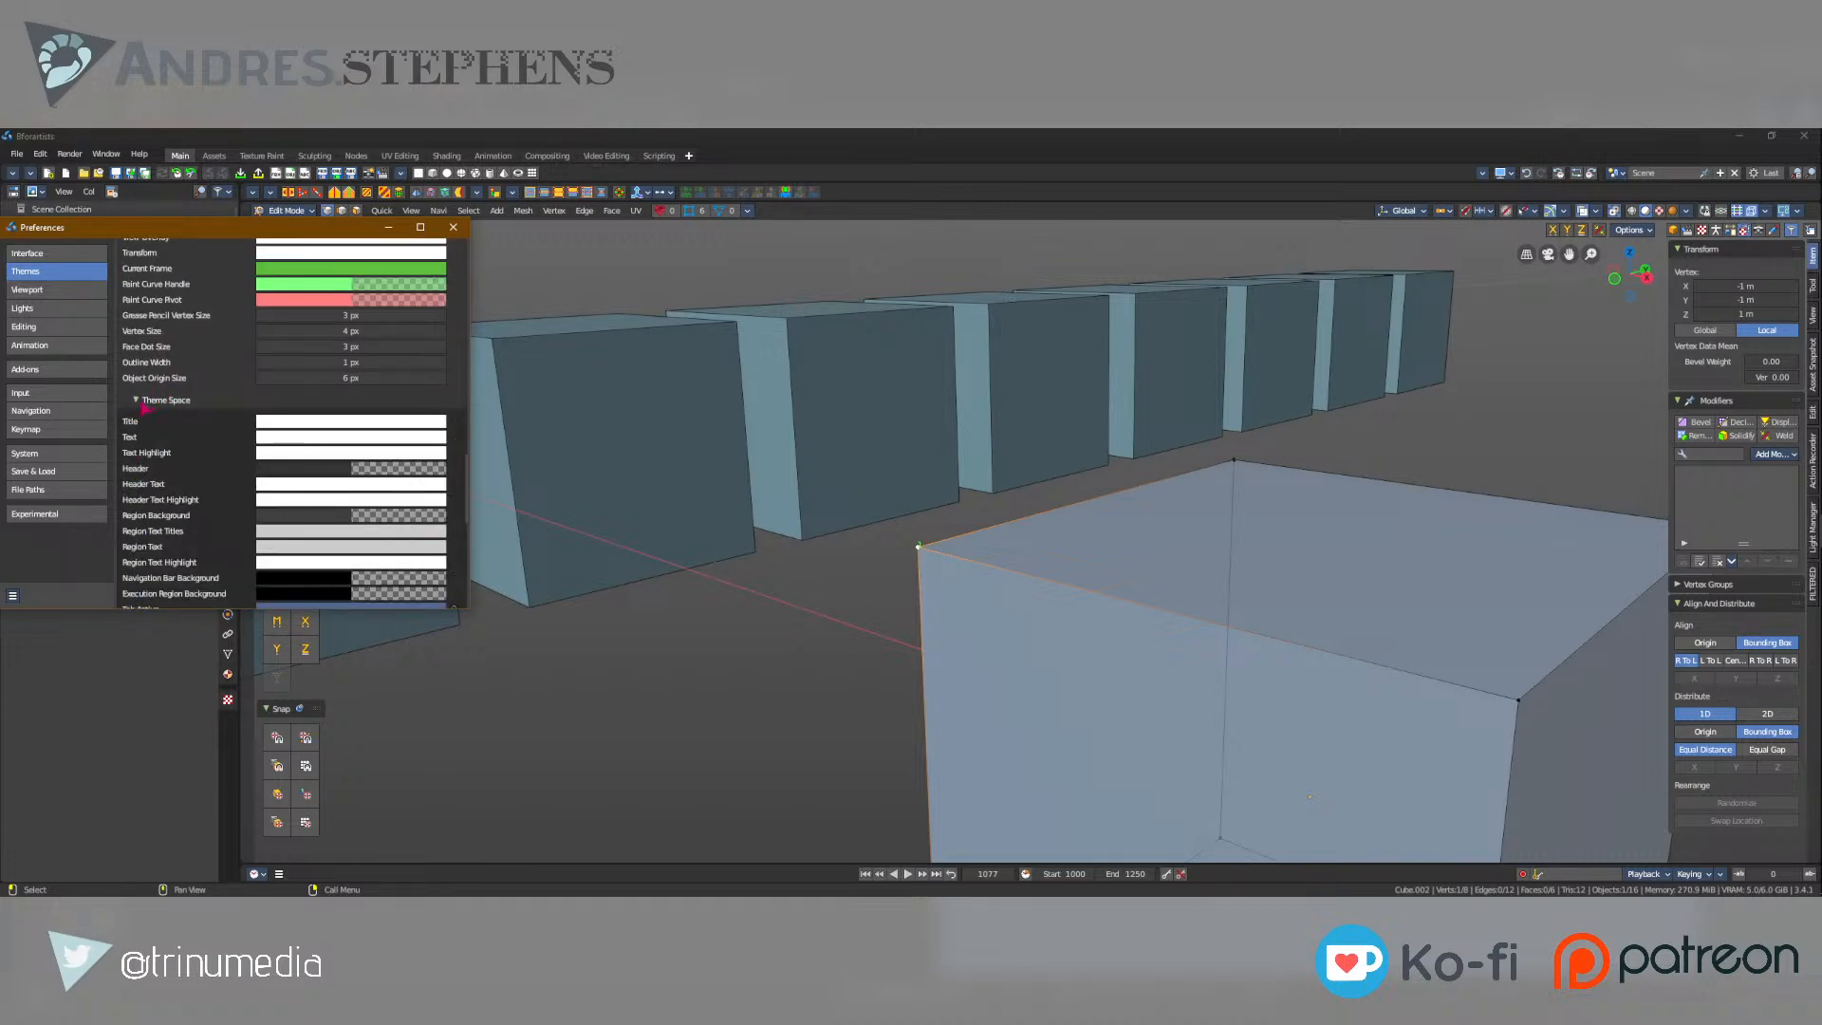
pyautogui.scroll(-5, 145, 408)
pyautogui.scroll(10, 237, 503)
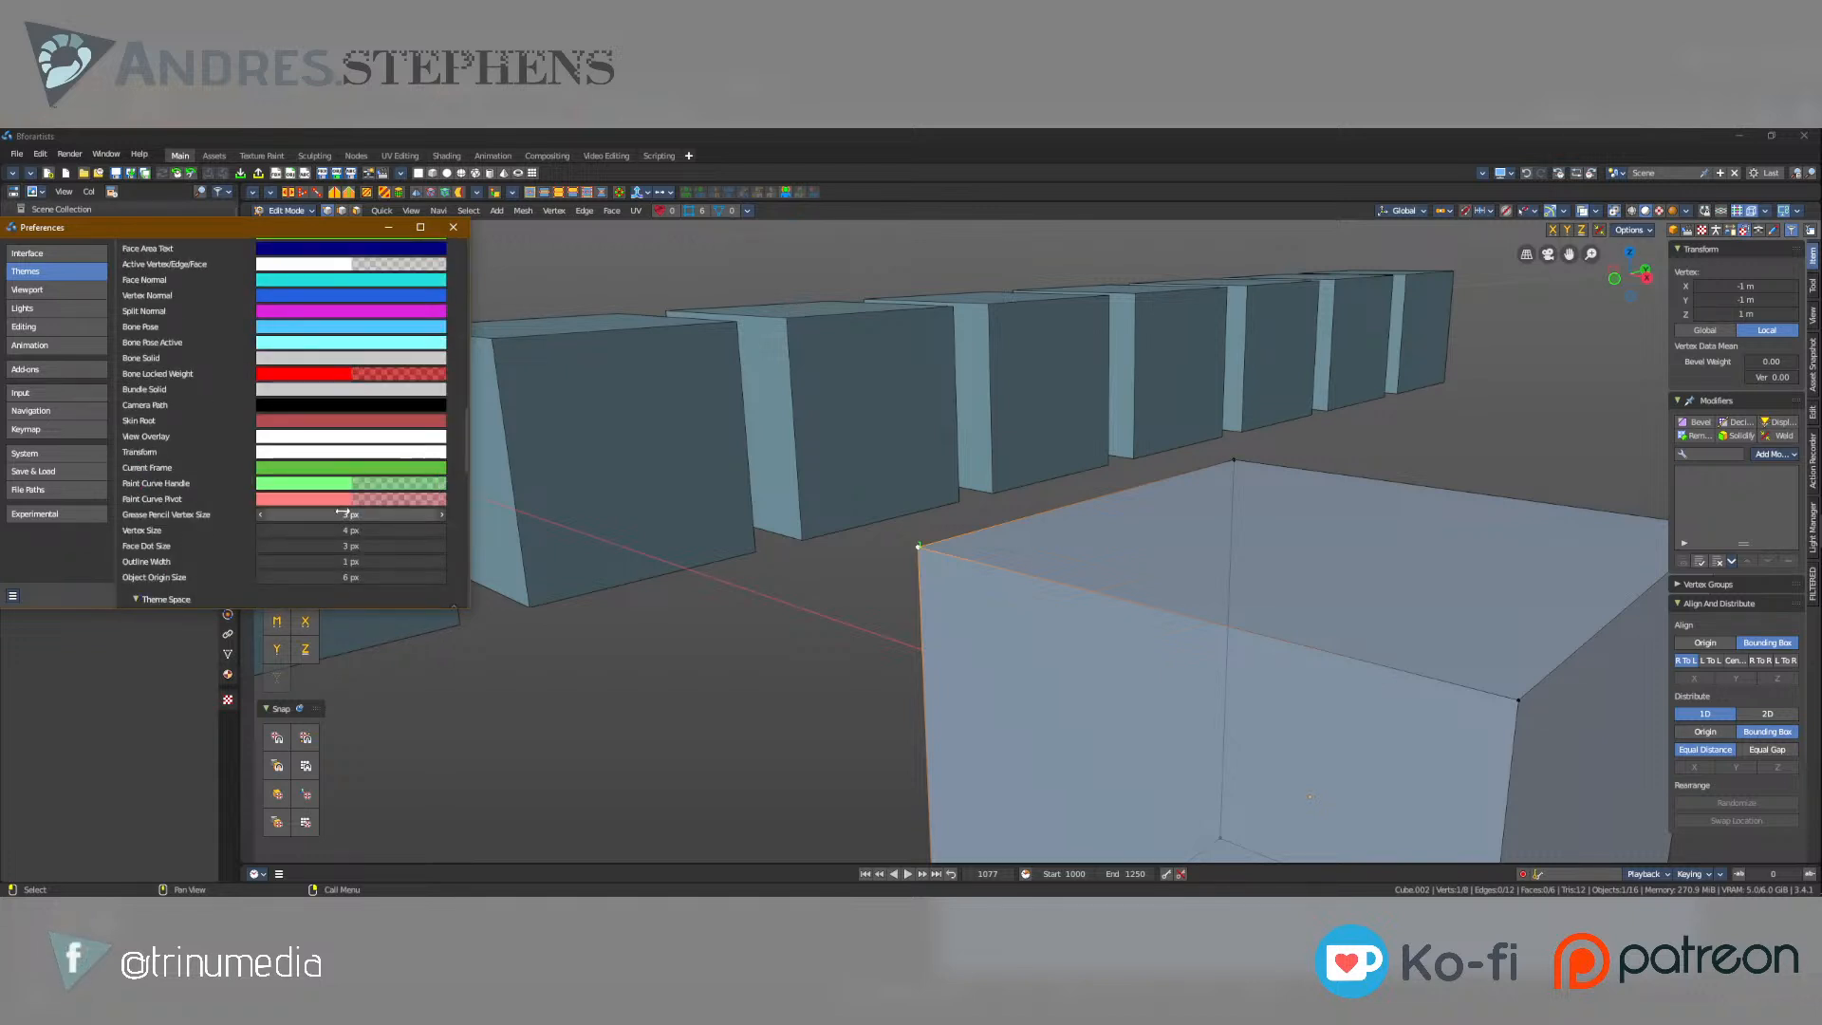
pyautogui.click(345, 515)
pyautogui.press('Escape')
pyautogui.hotkey('ctrl', 'z')
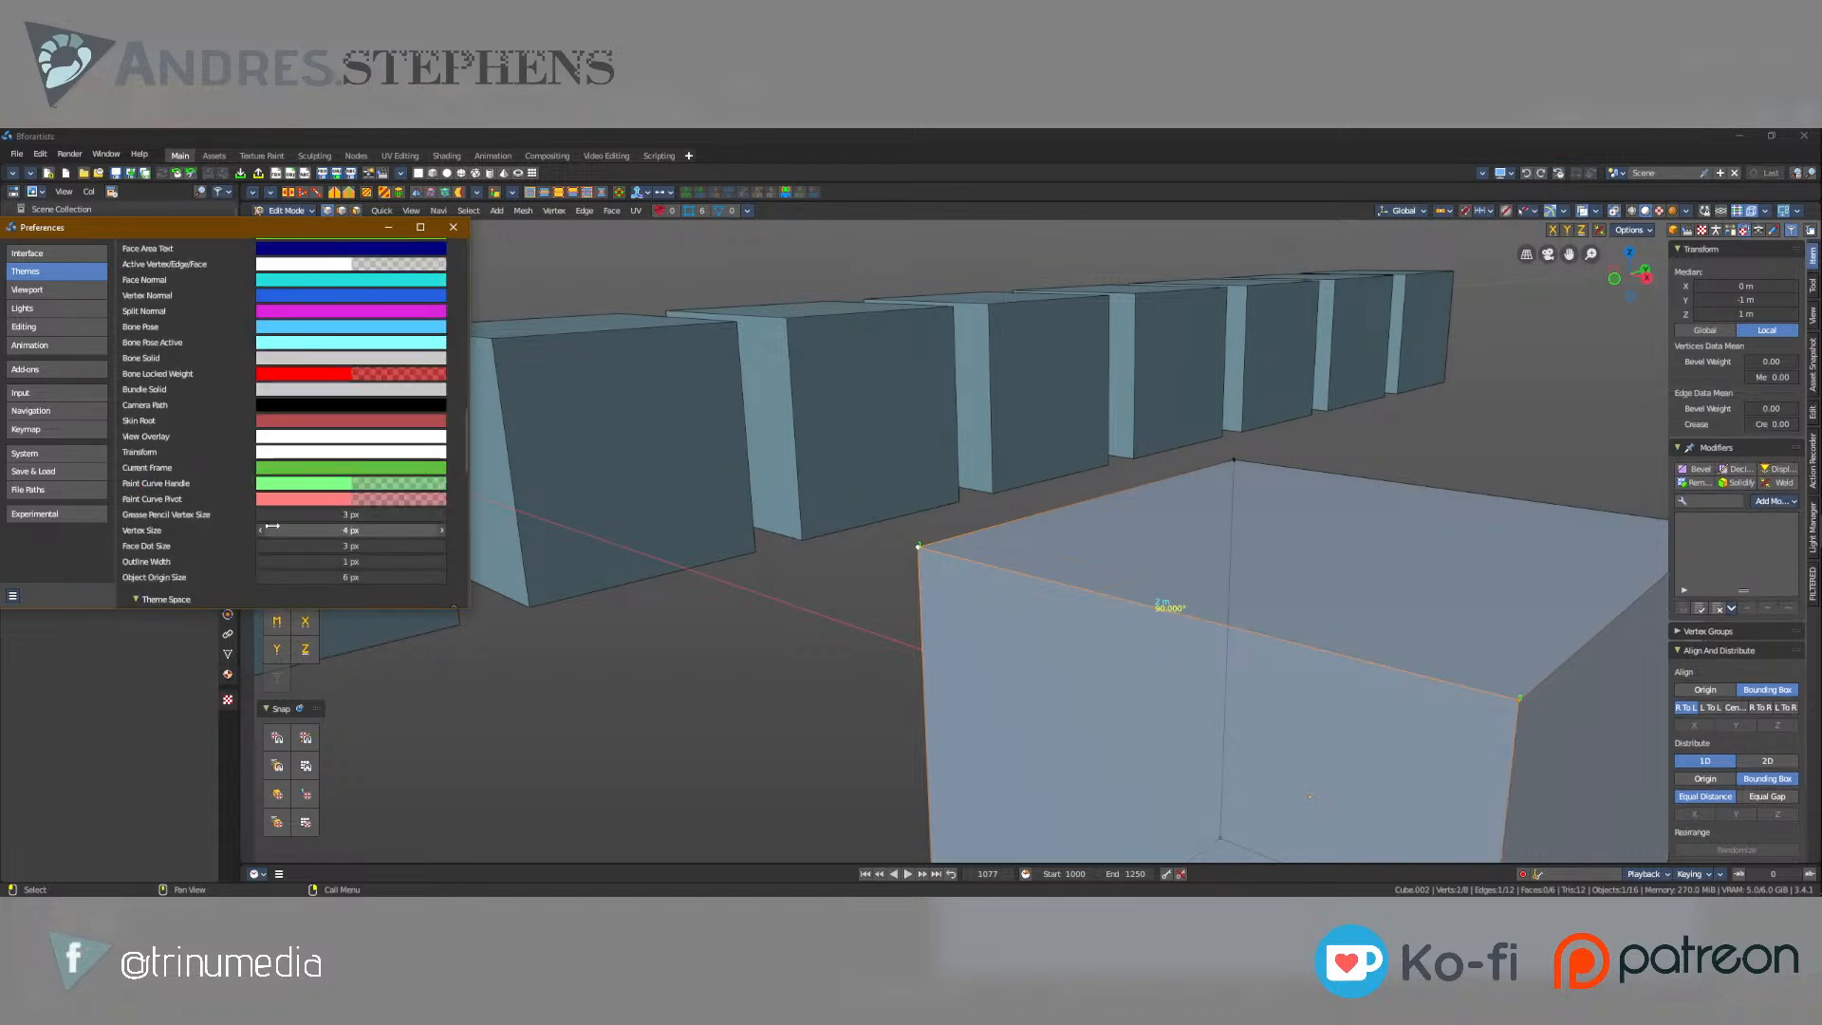
# Set the 3D Viewport theme's Outline Width to 3 px and select the cube's top corner vertex again.
pyautogui.scroll(1, 270, 544)
pyautogui.scroll(-1, 271, 544)
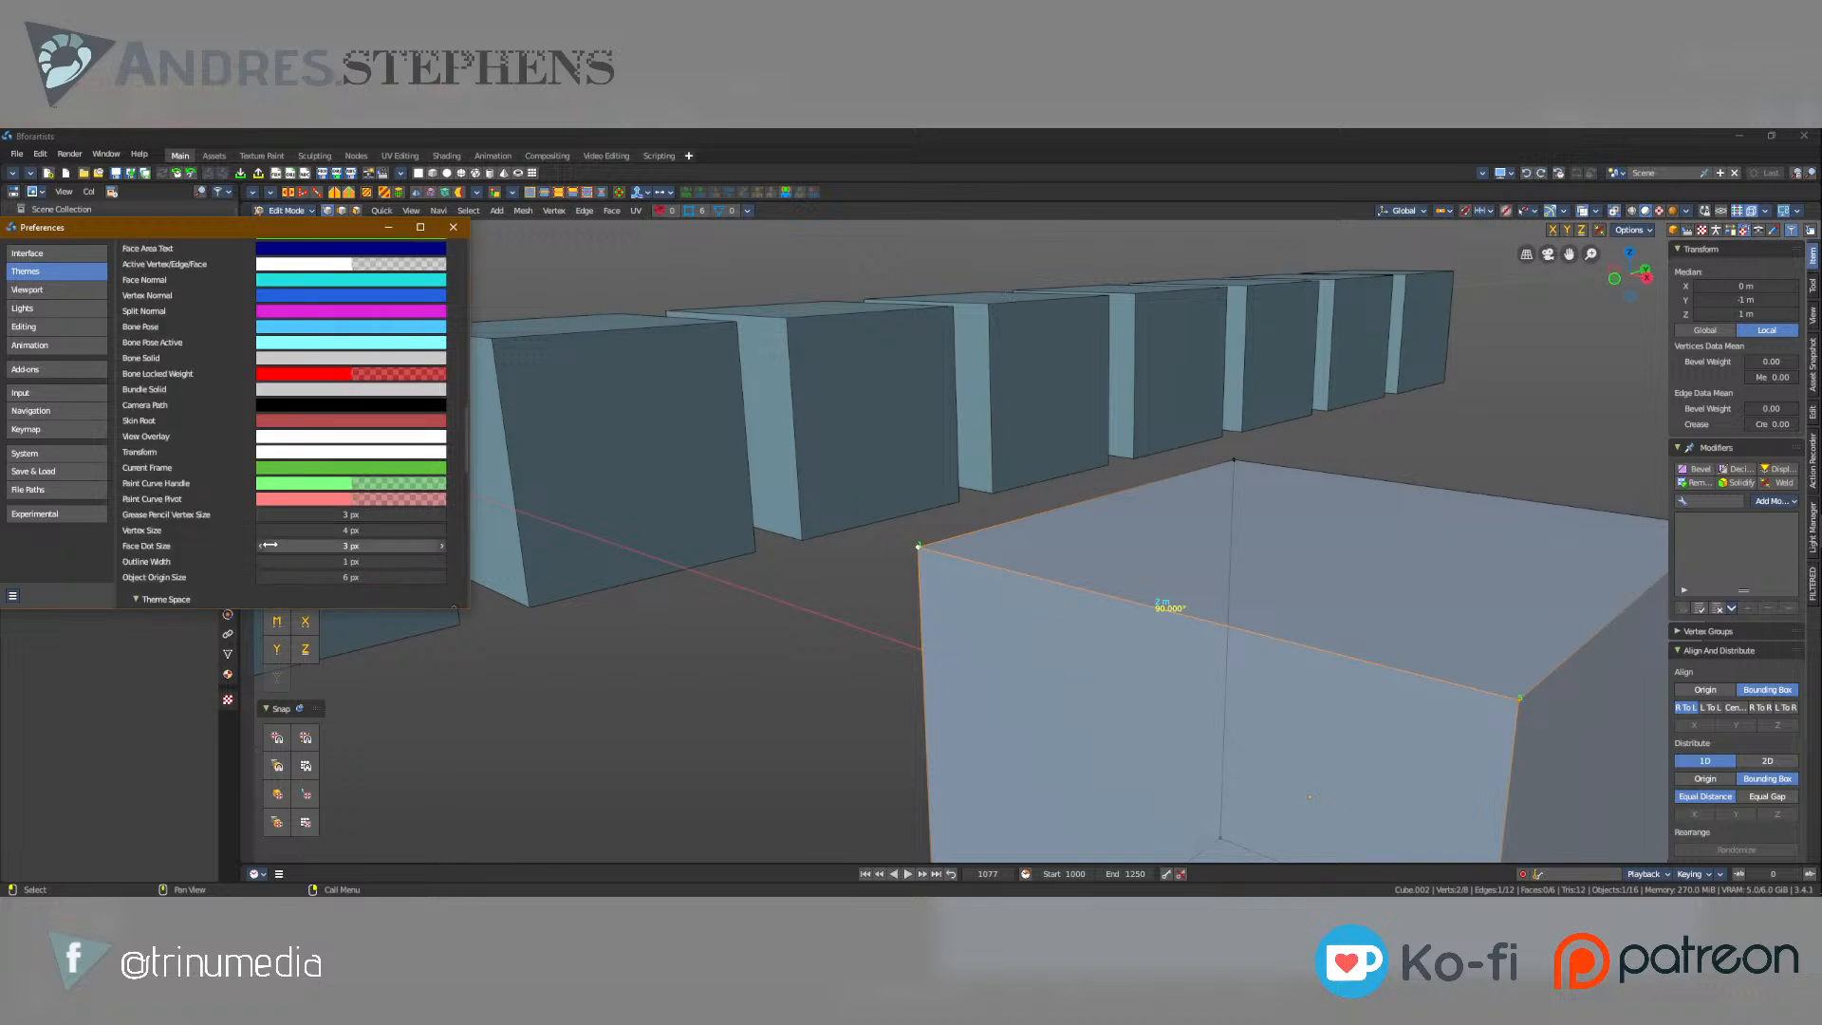
pyautogui.moveTo(329, 562); pyautogui.dragTo(347, 561)
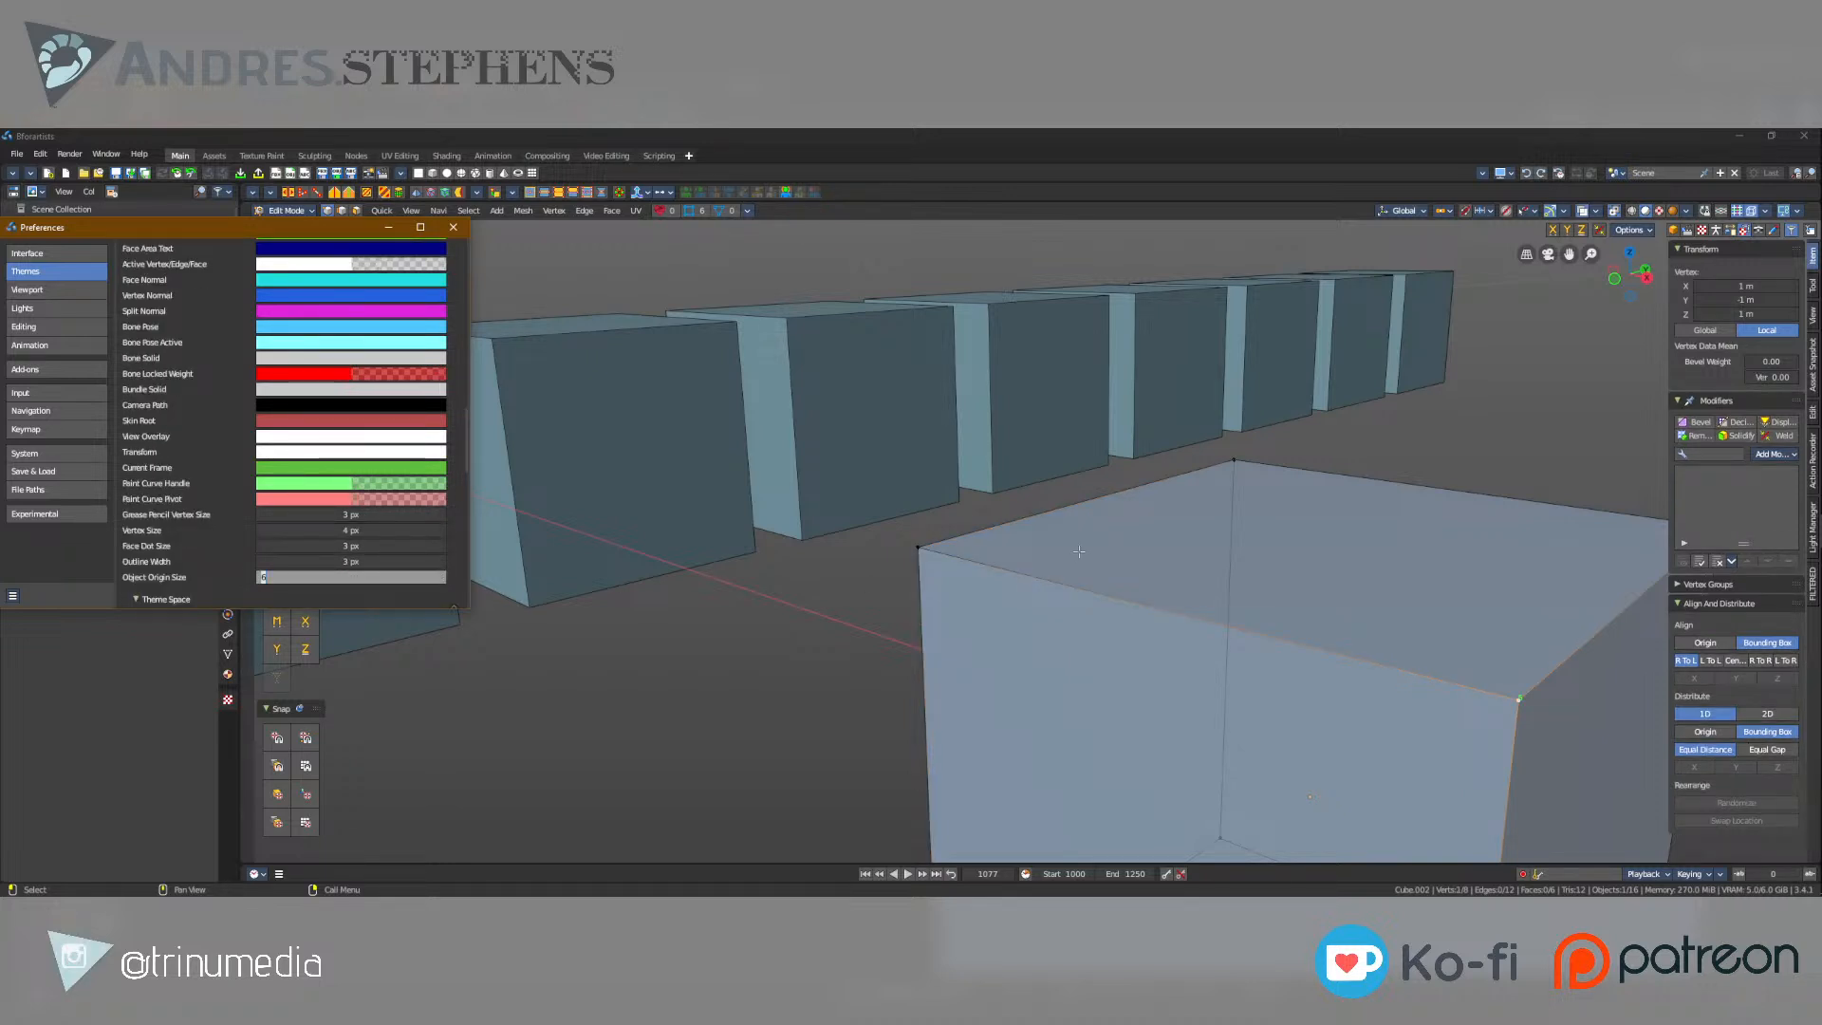
pyautogui.click(792, 589)
pyautogui.click(927, 547)
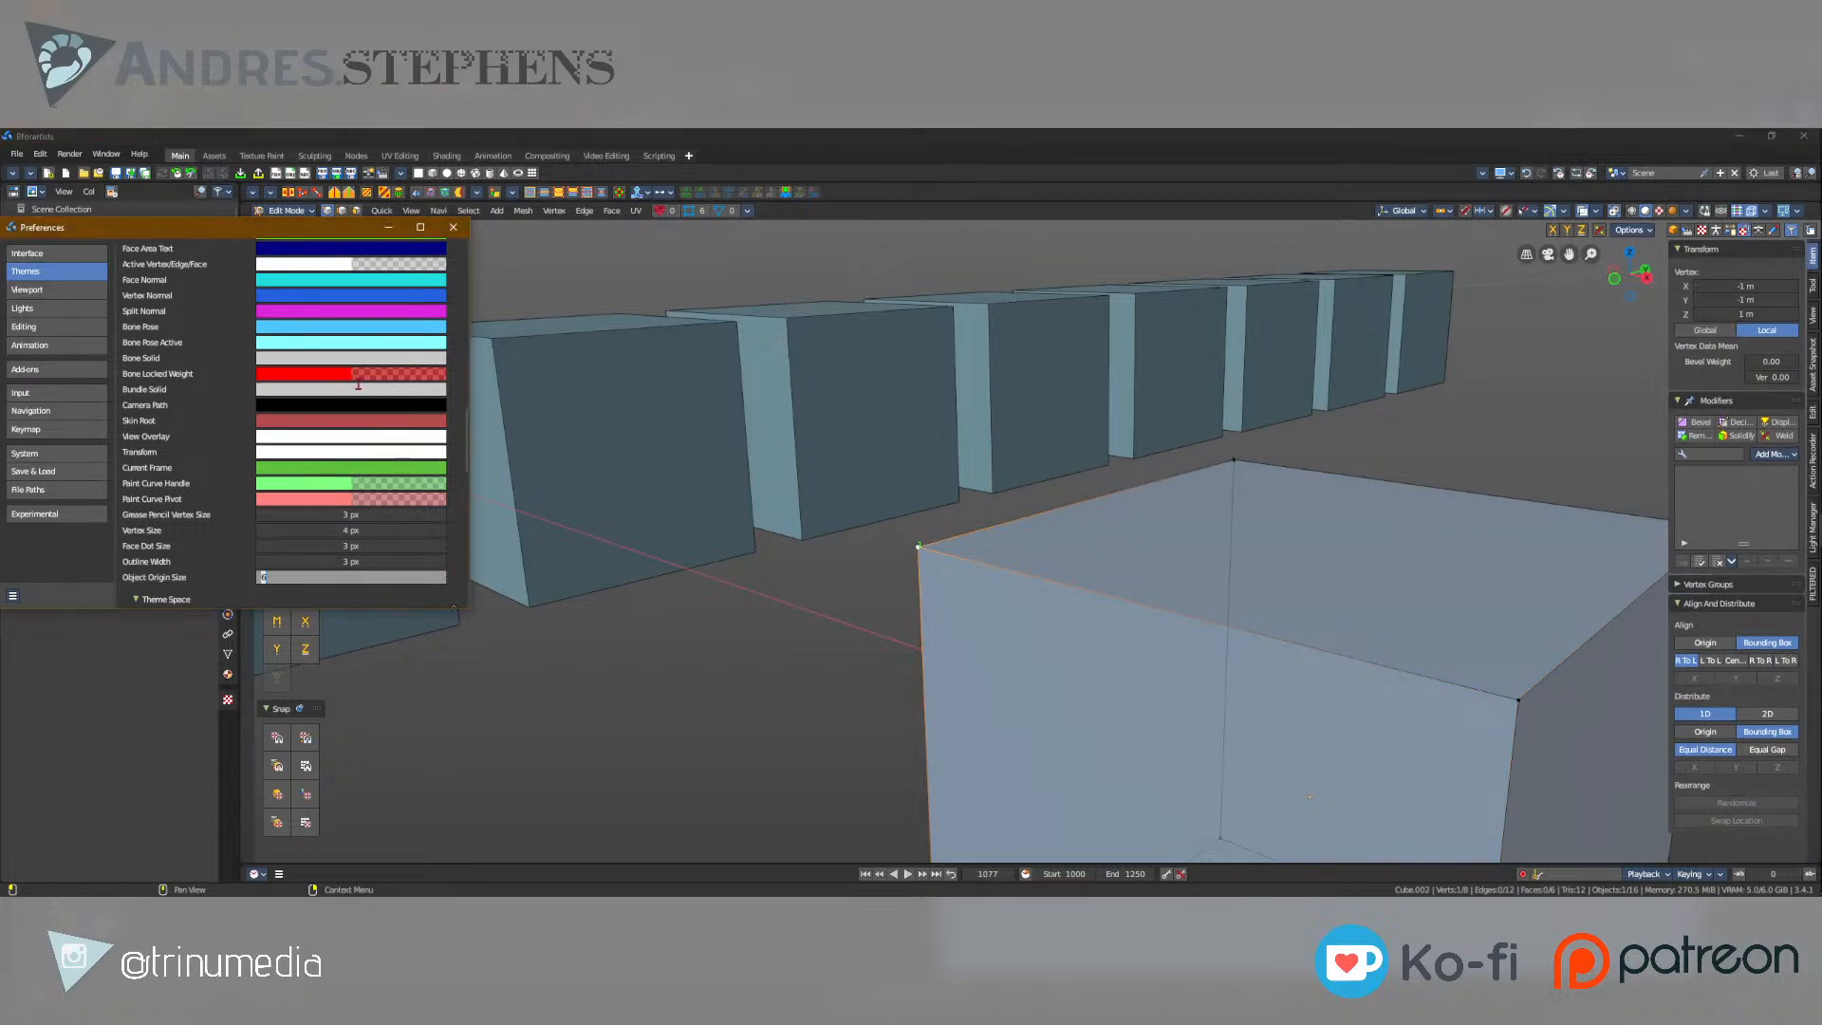
# Expand the User Interface theme section and examine its List Item colors.
pyautogui.scroll(8, 201, 402)
pyautogui.scroll(10, 201, 403)
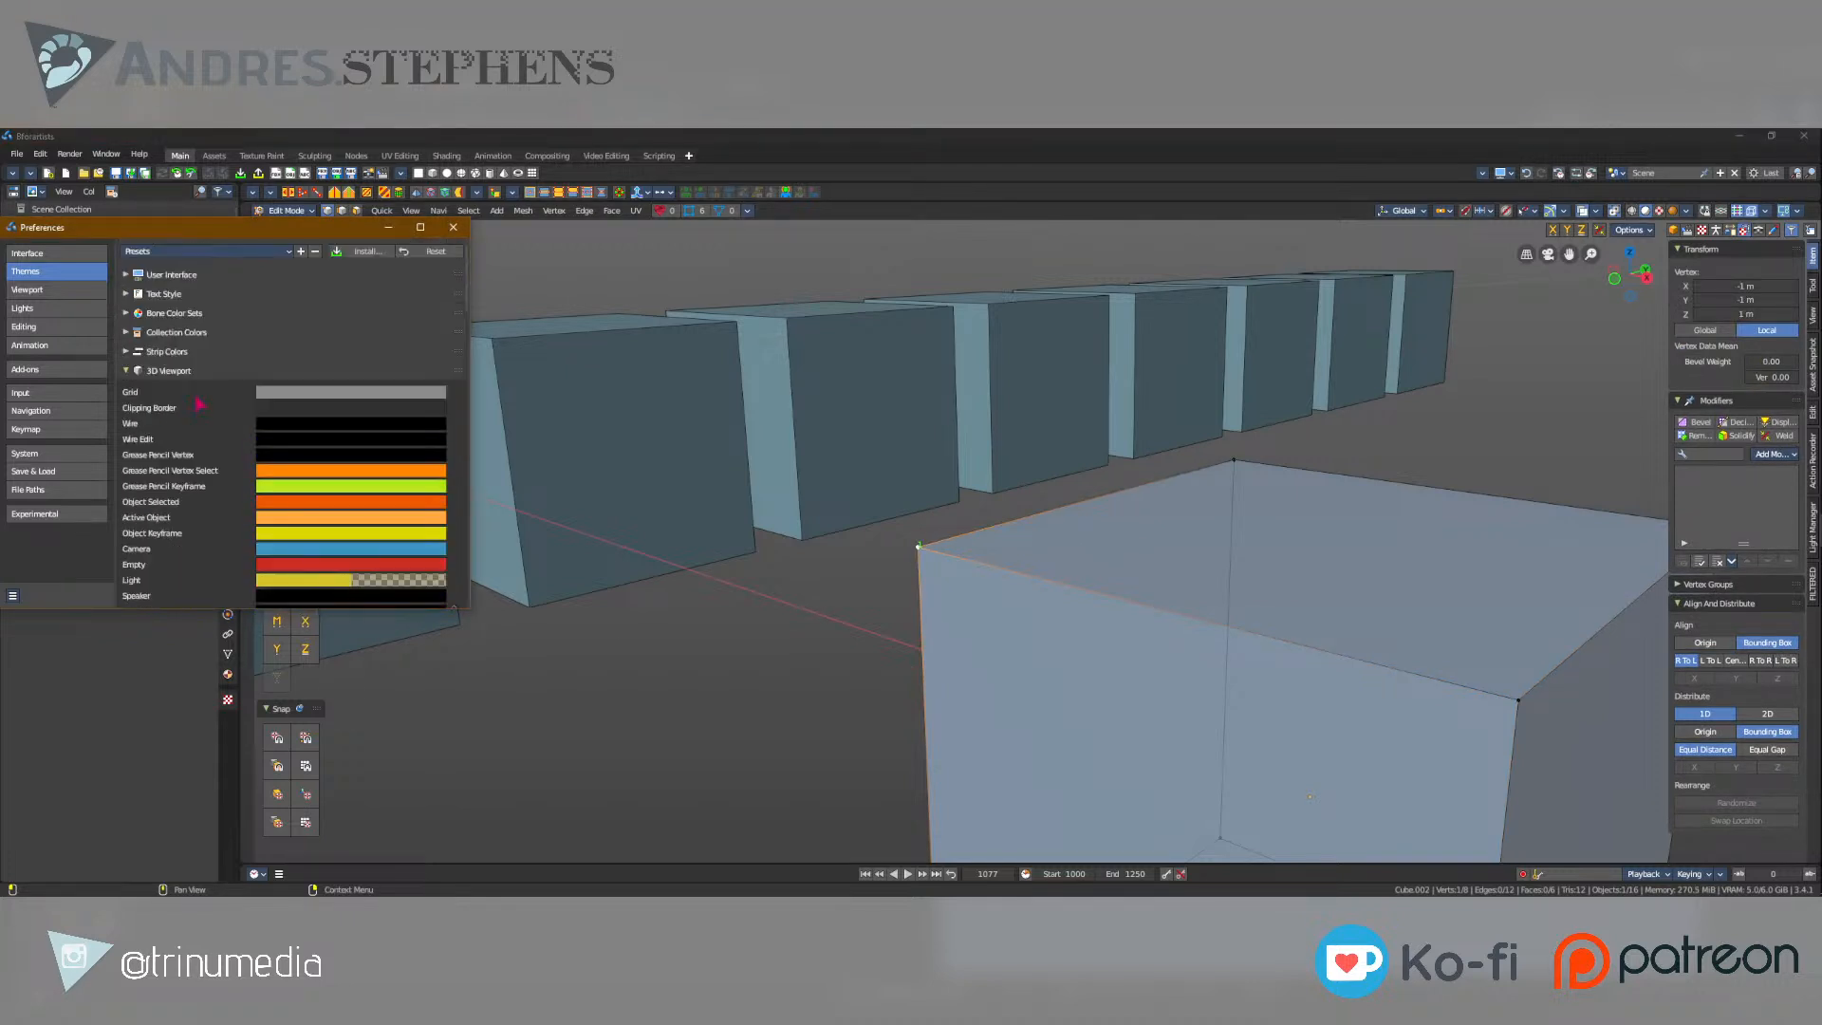
pyautogui.click(126, 275)
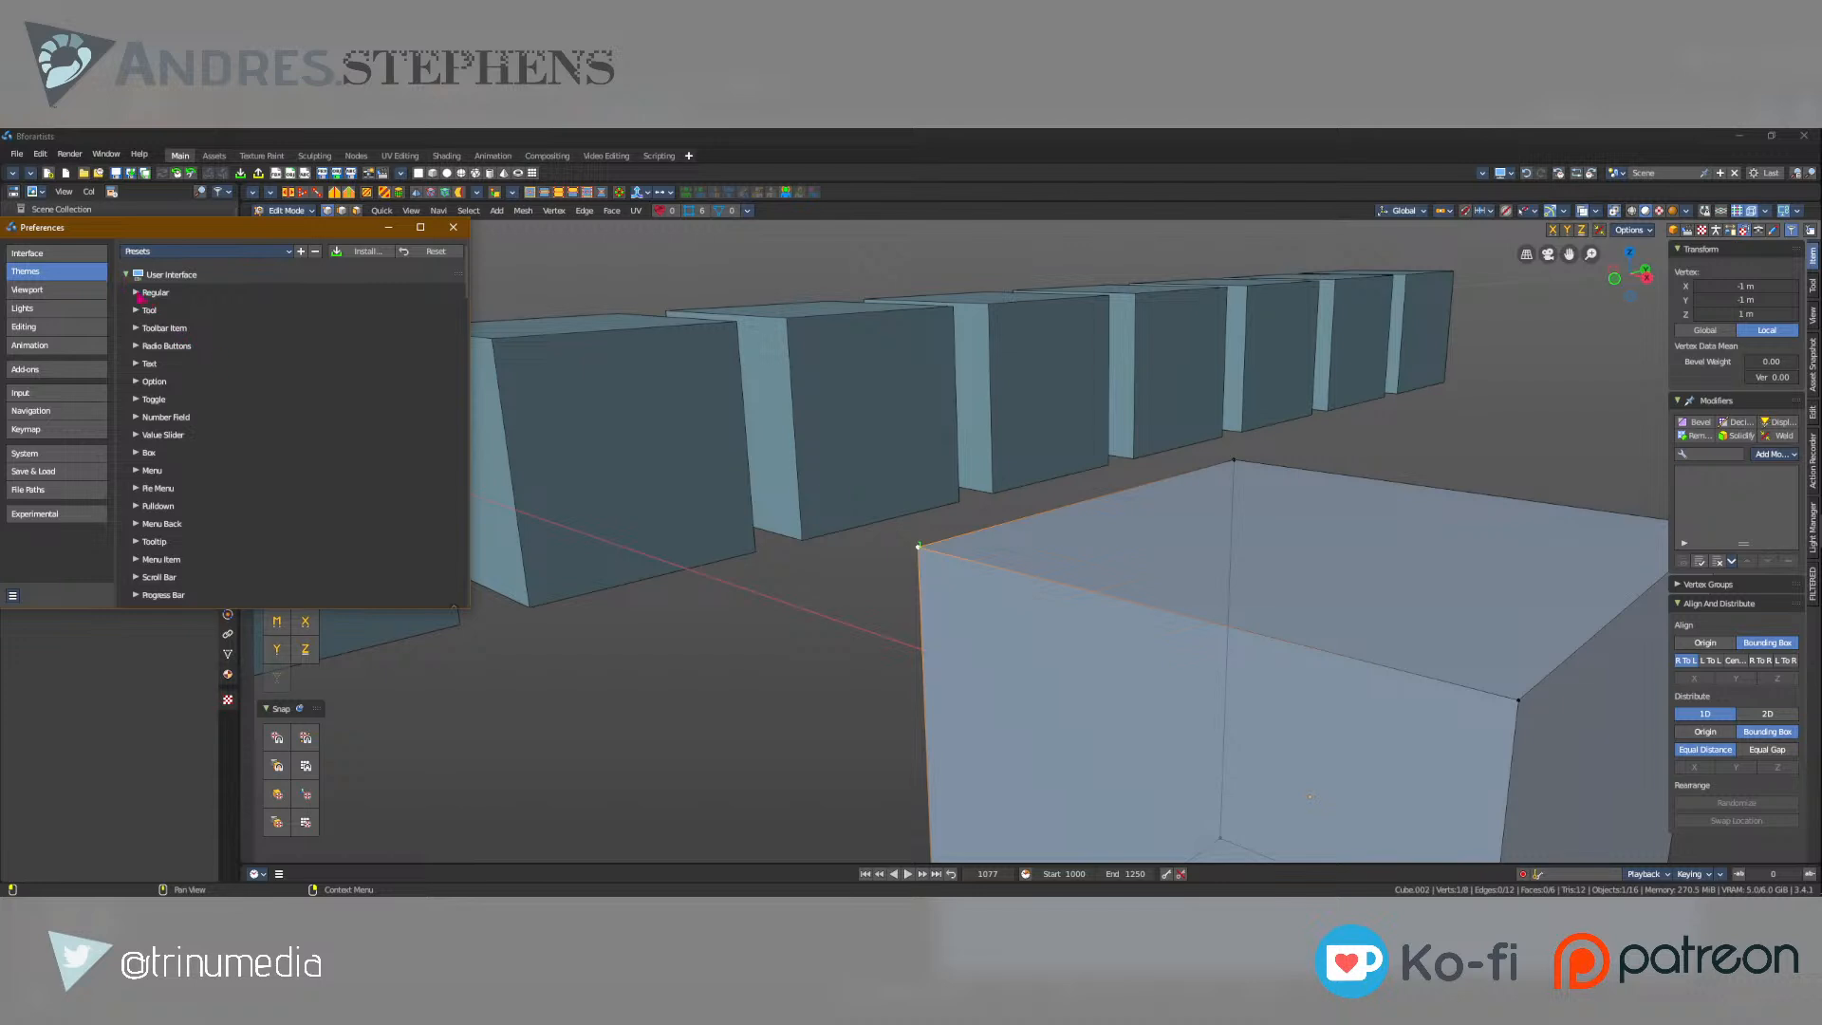
pyautogui.scroll(-1, 138, 566)
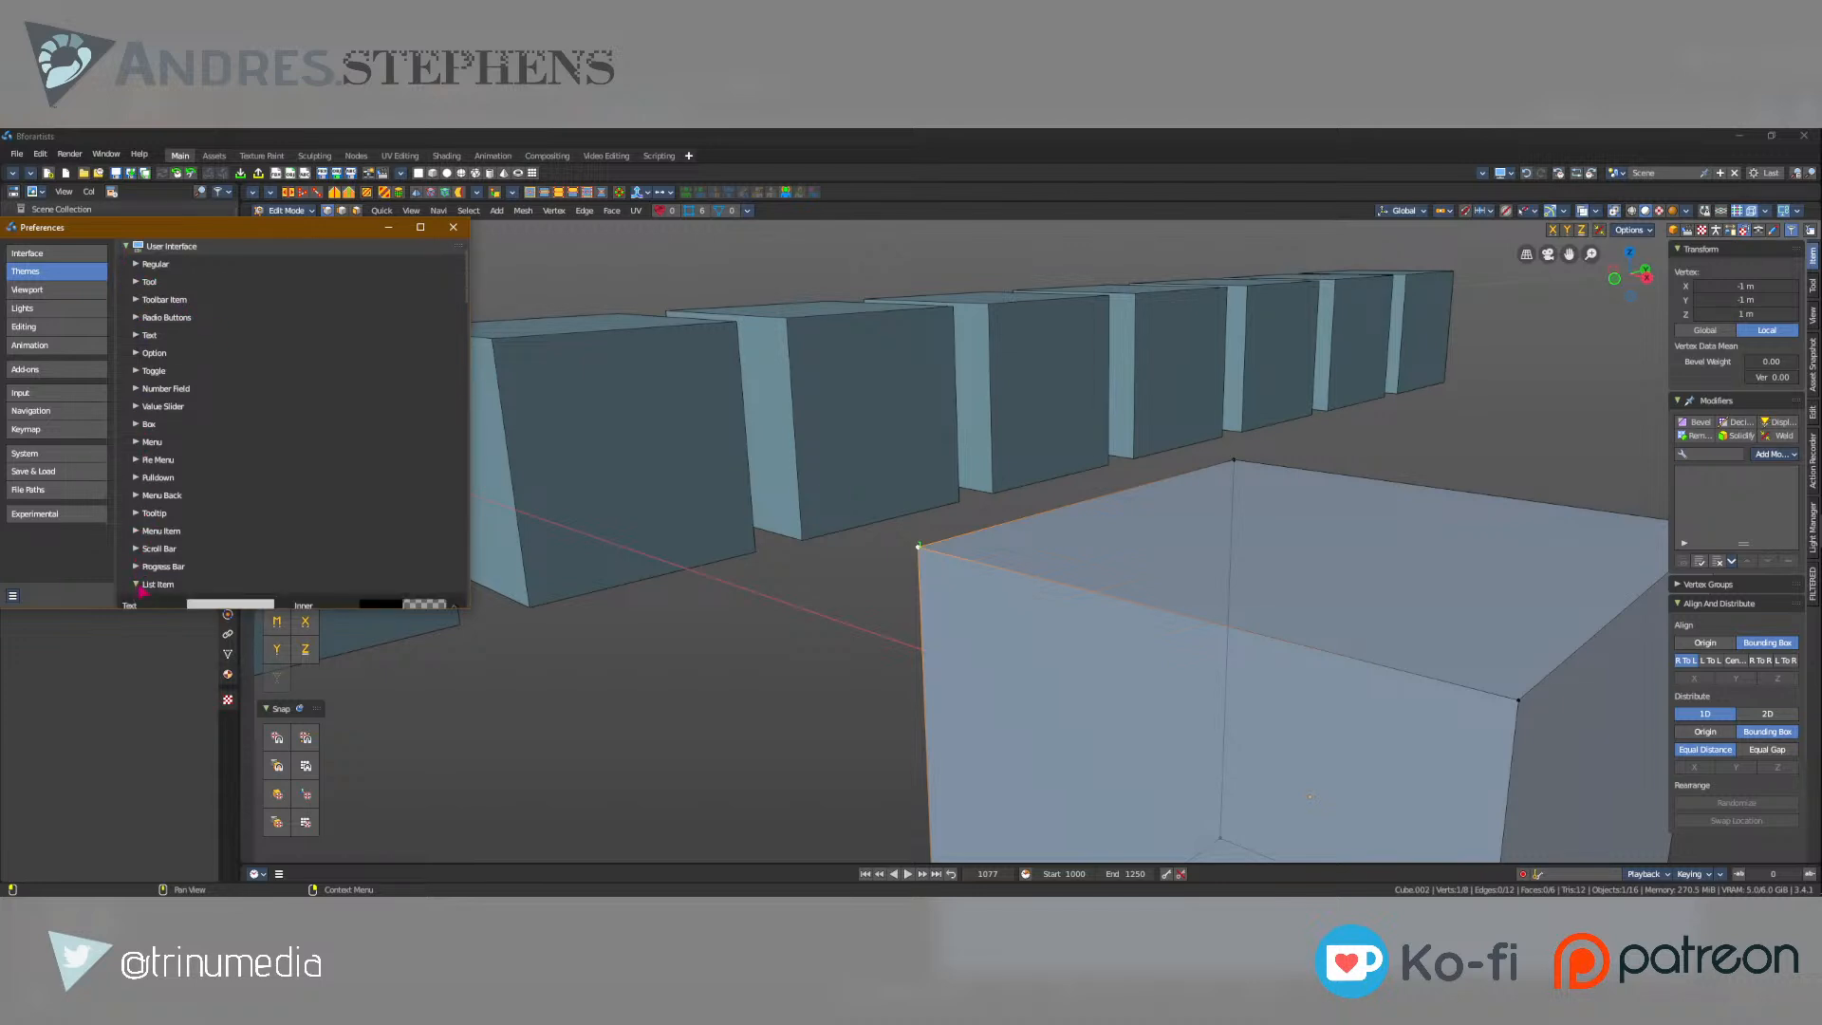
pyautogui.click(153, 583)
pyautogui.scroll(-5, 190, 584)
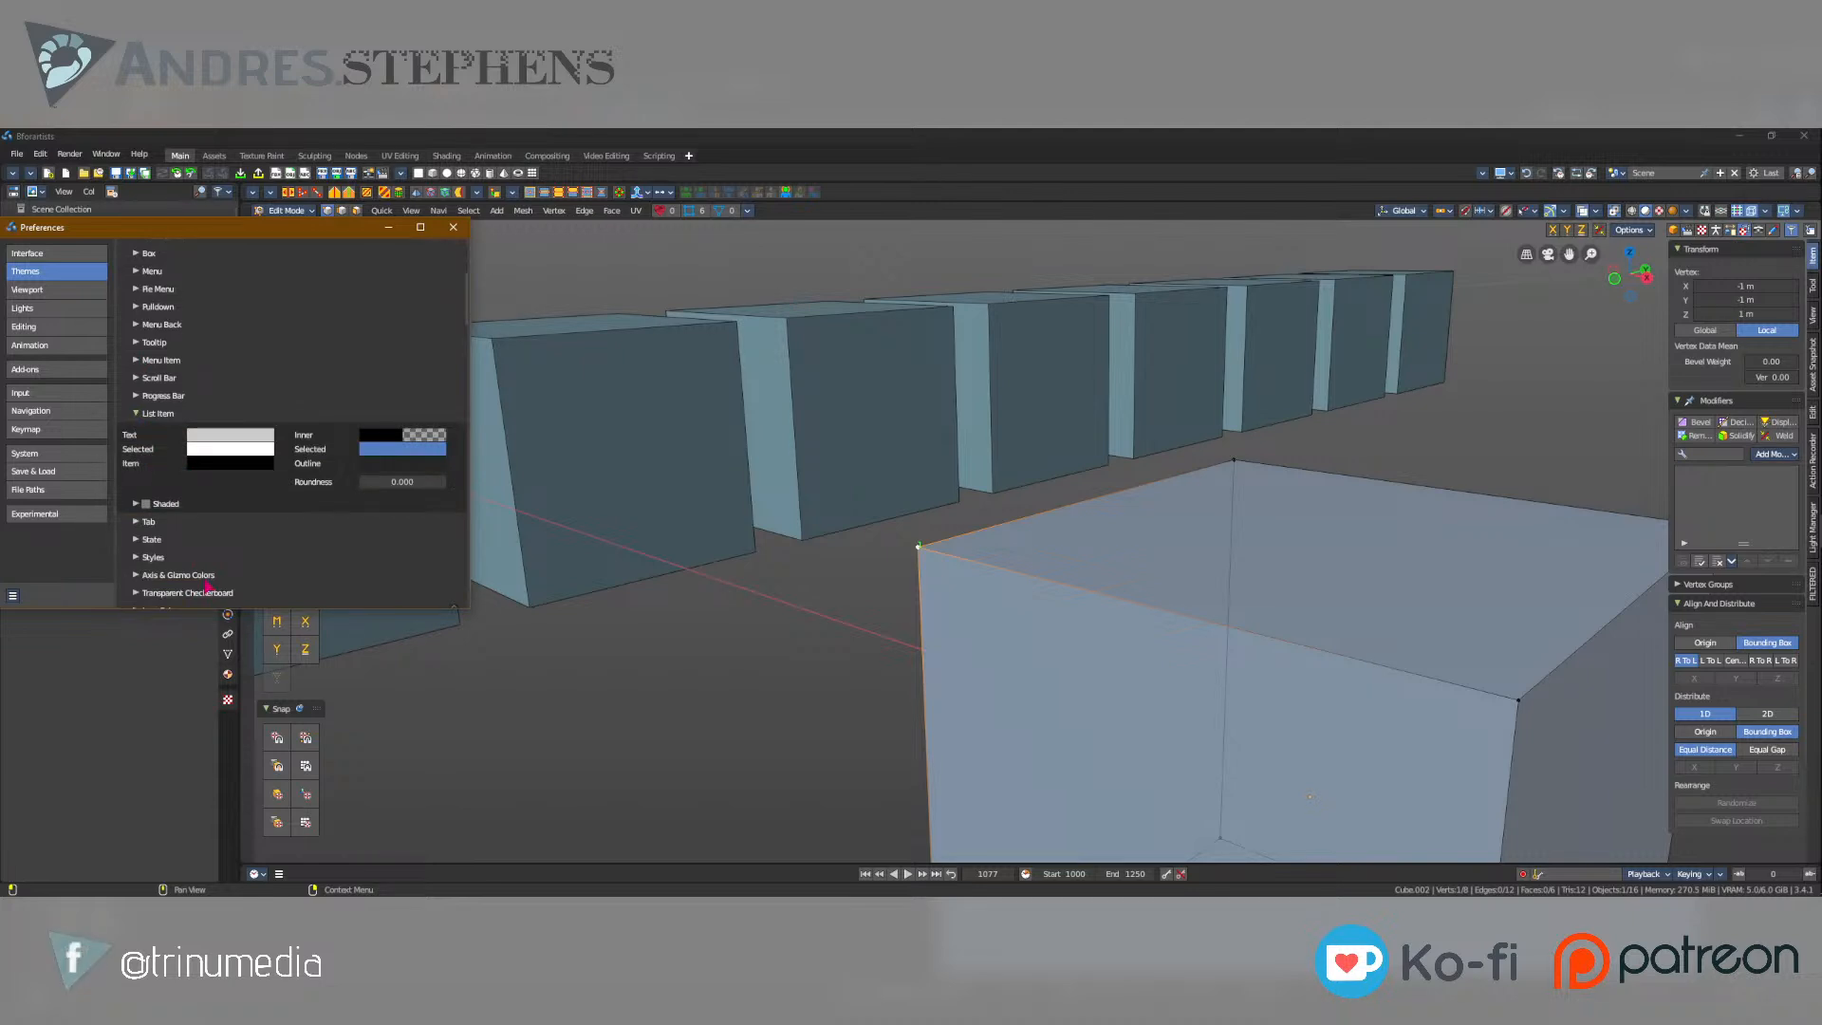
pyautogui.scroll(7, 206, 586)
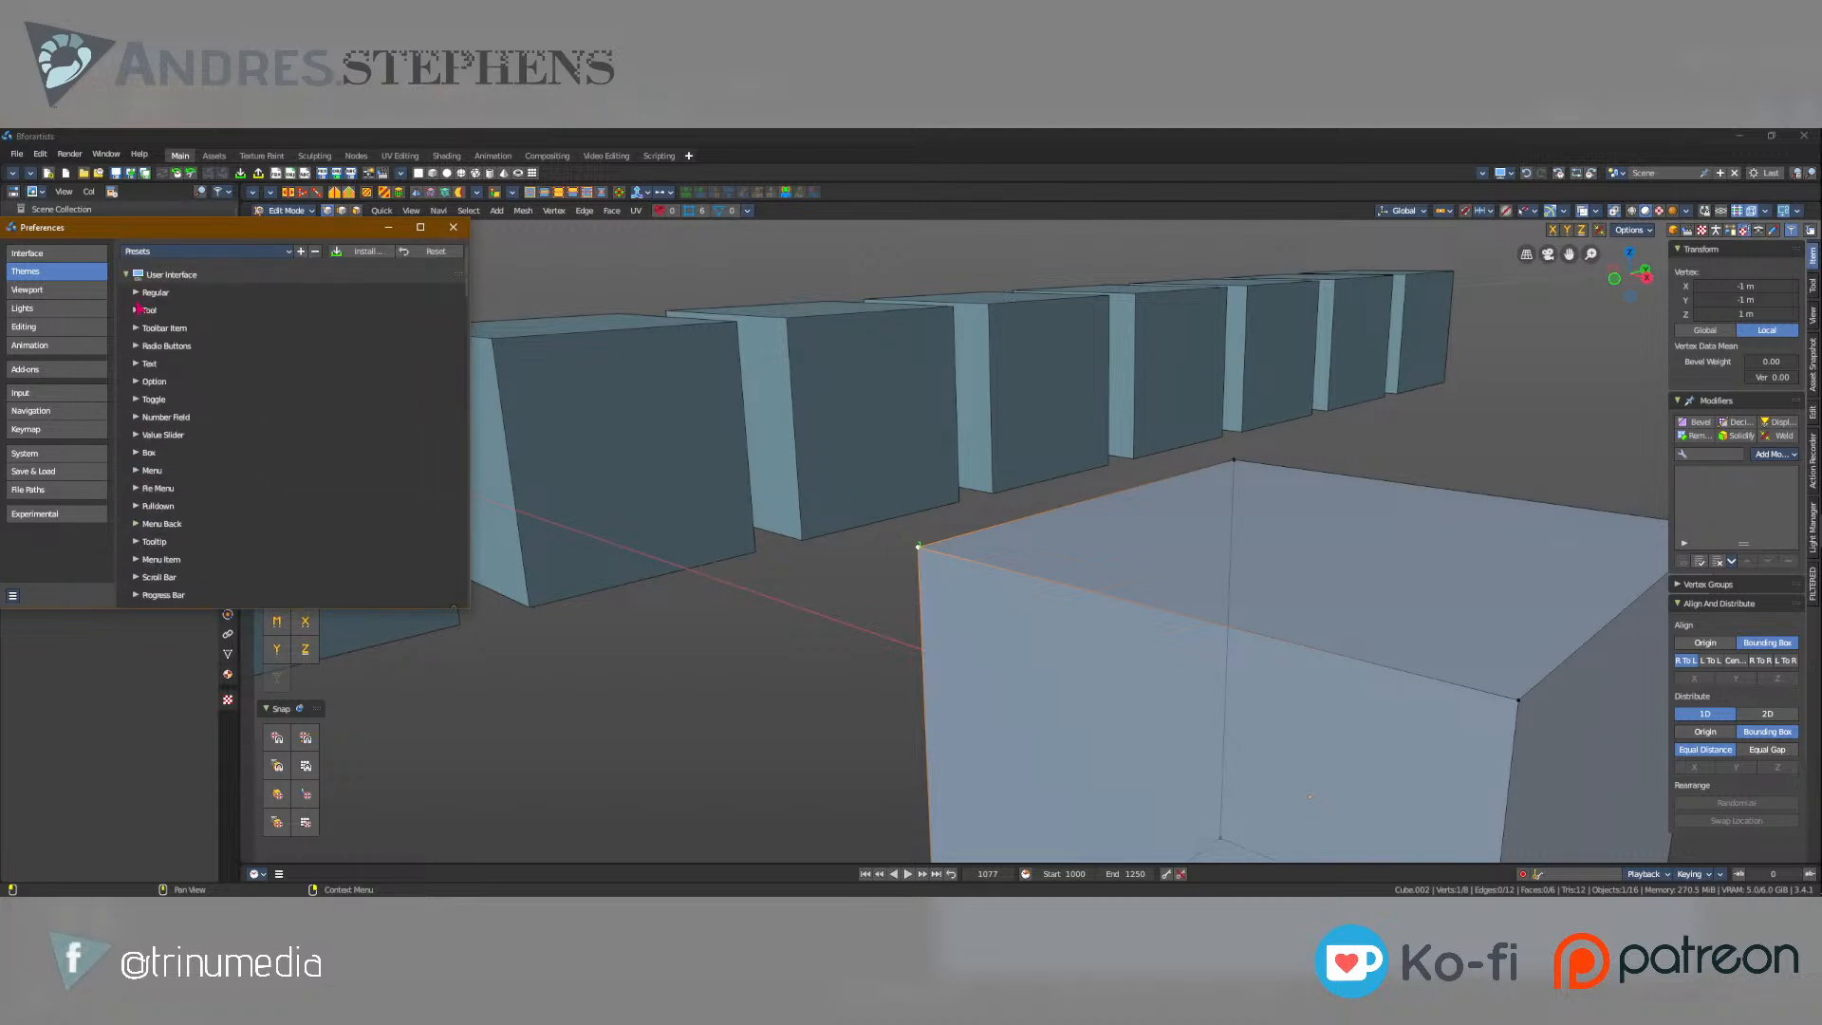
# Examine the Regular and Number Field colors of the User Interface theme and the categories down to Icon Colors.
pyautogui.click(139, 293)
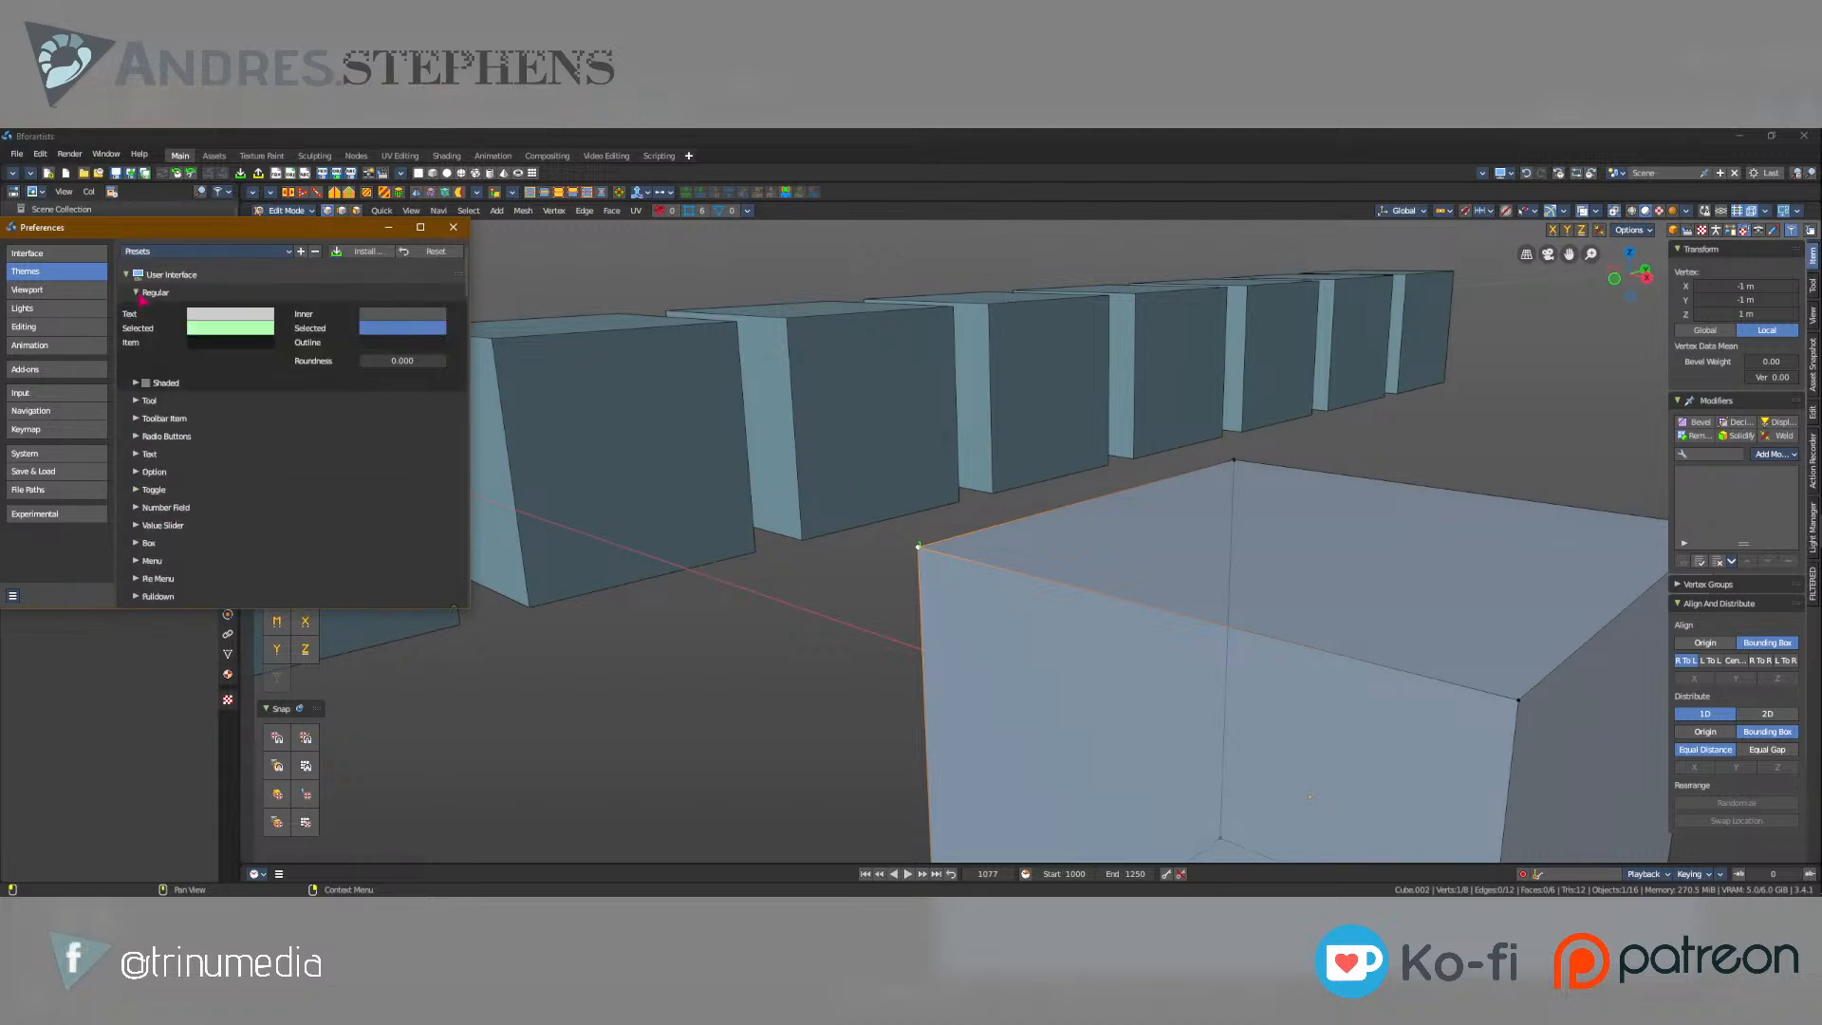
pyautogui.click(138, 510)
pyautogui.scroll(-3, 221, 496)
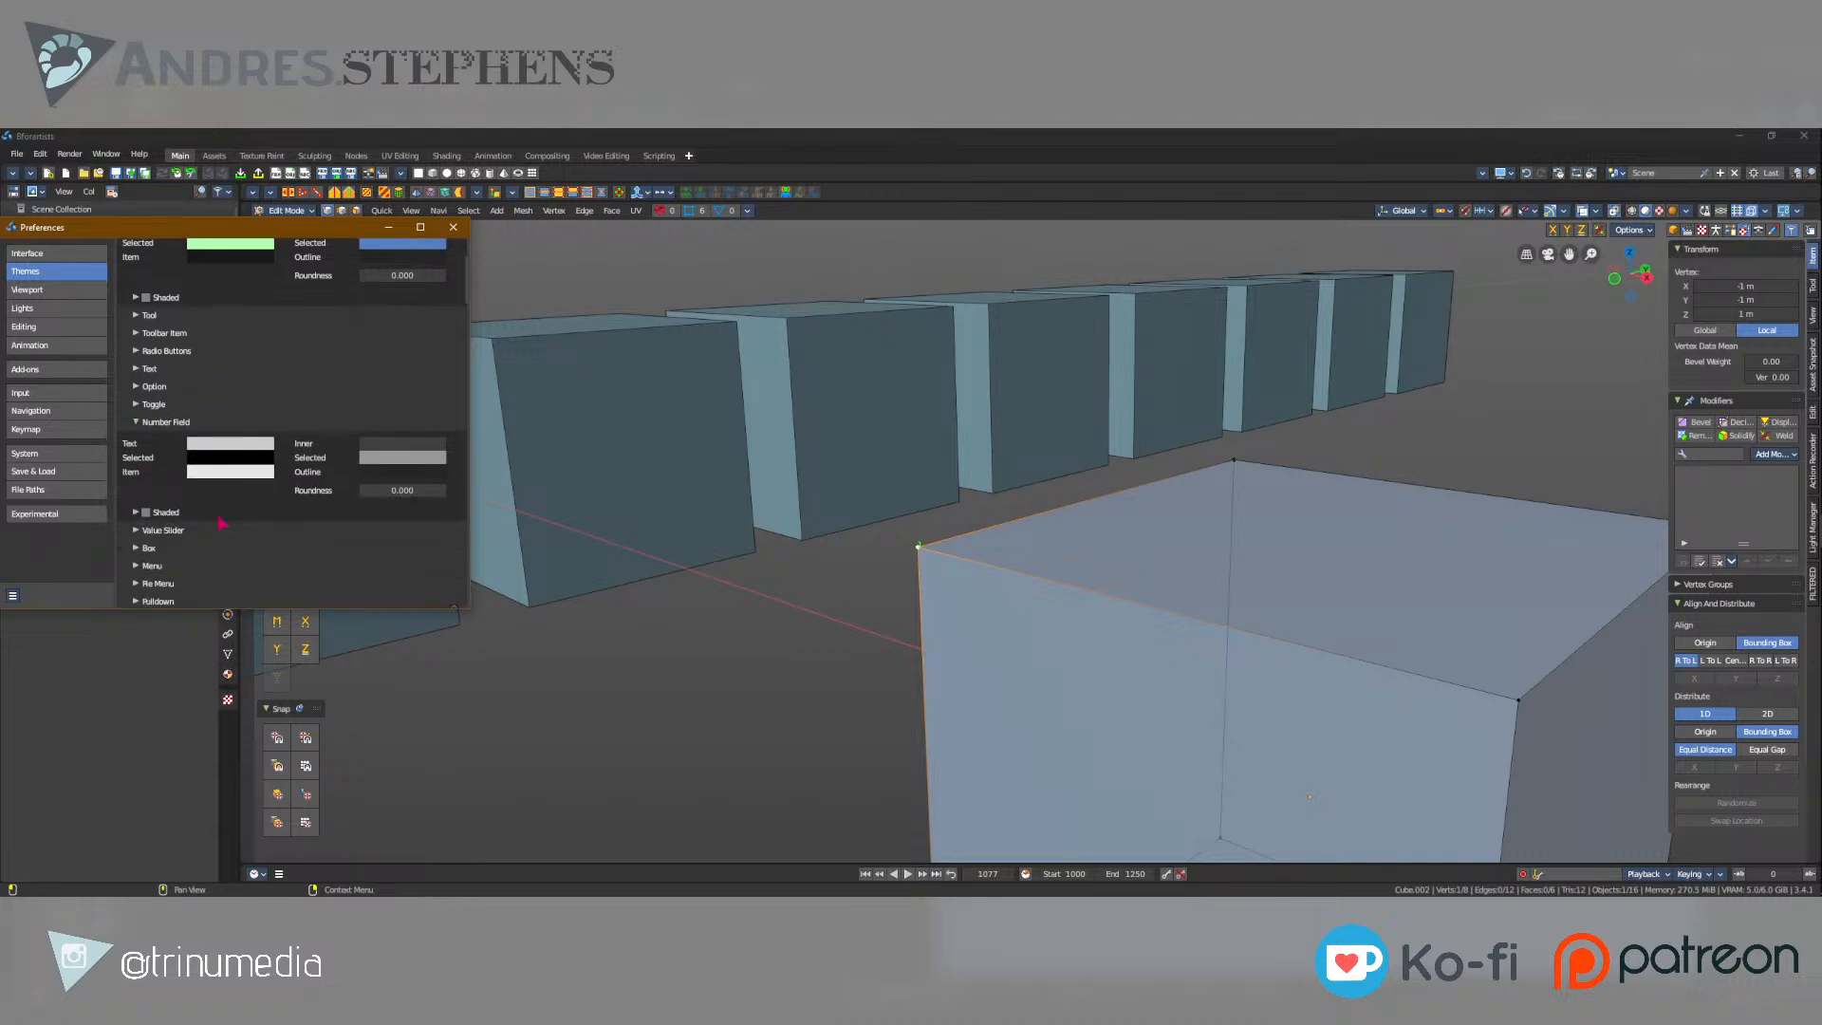
pyautogui.scroll(-4, 216, 522)
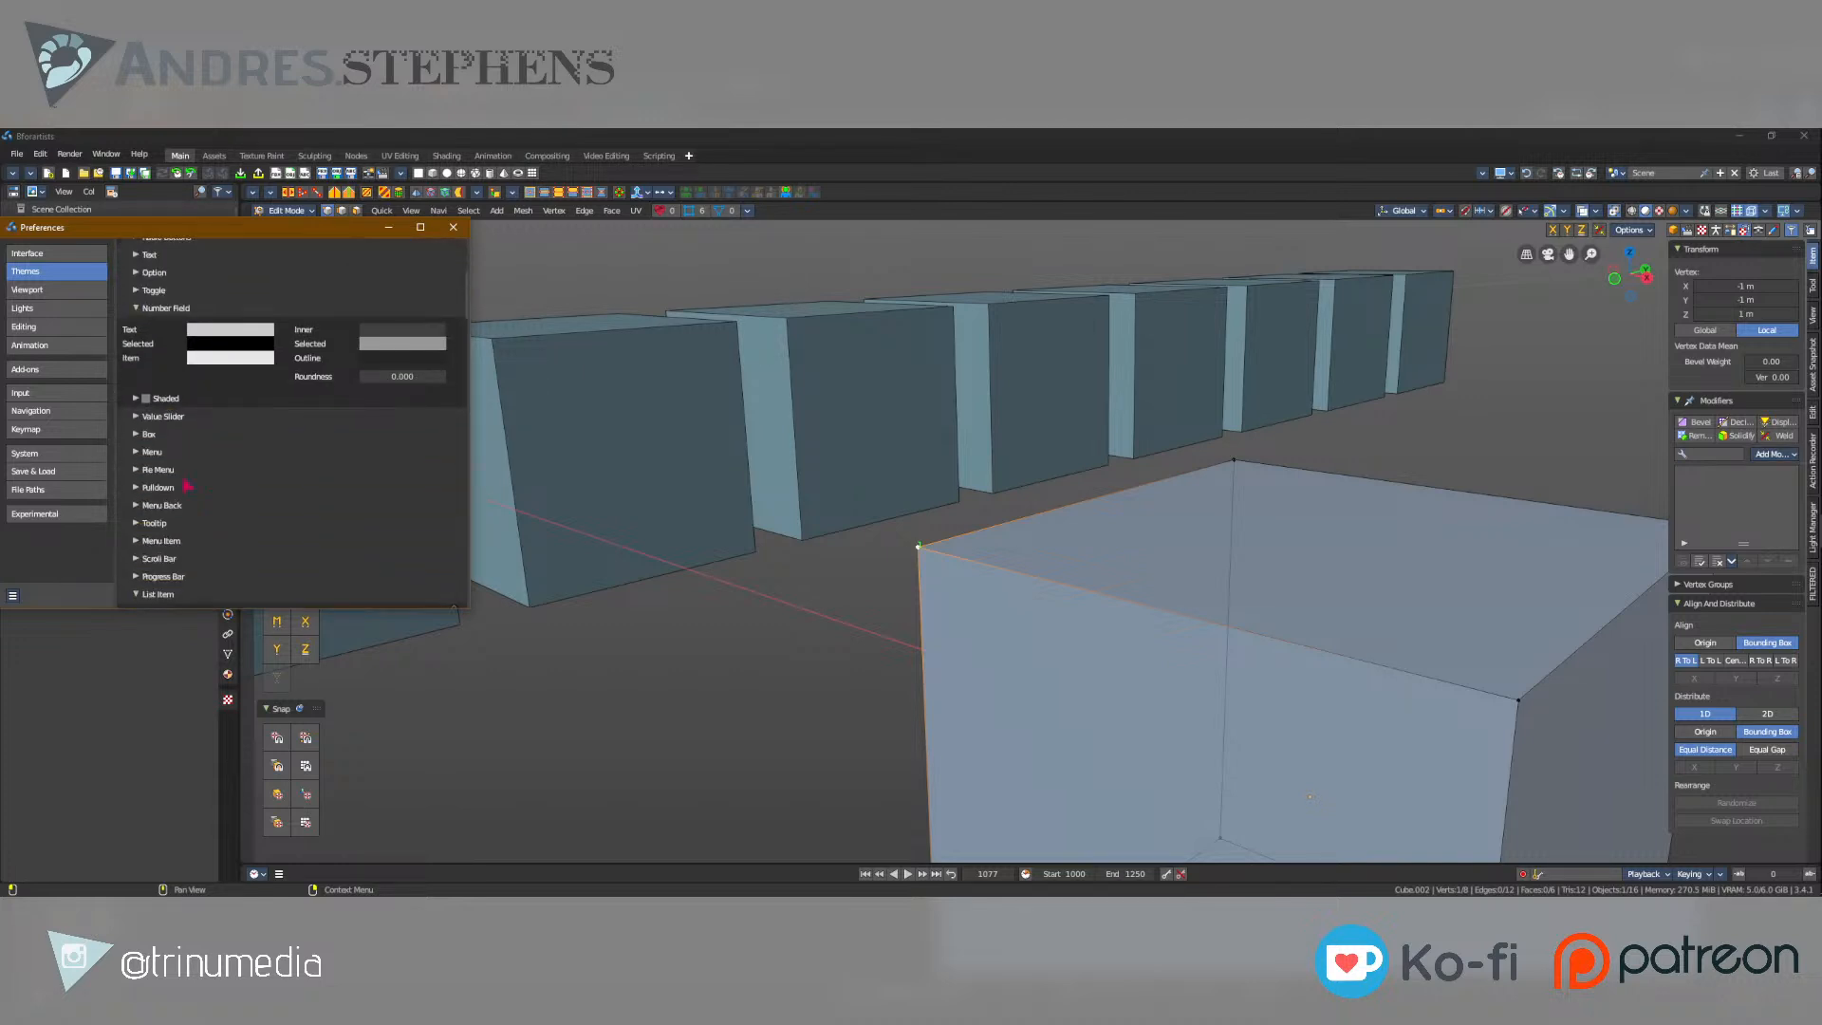
pyautogui.scroll(-1, 220, 493)
pyautogui.scroll(-9, 221, 492)
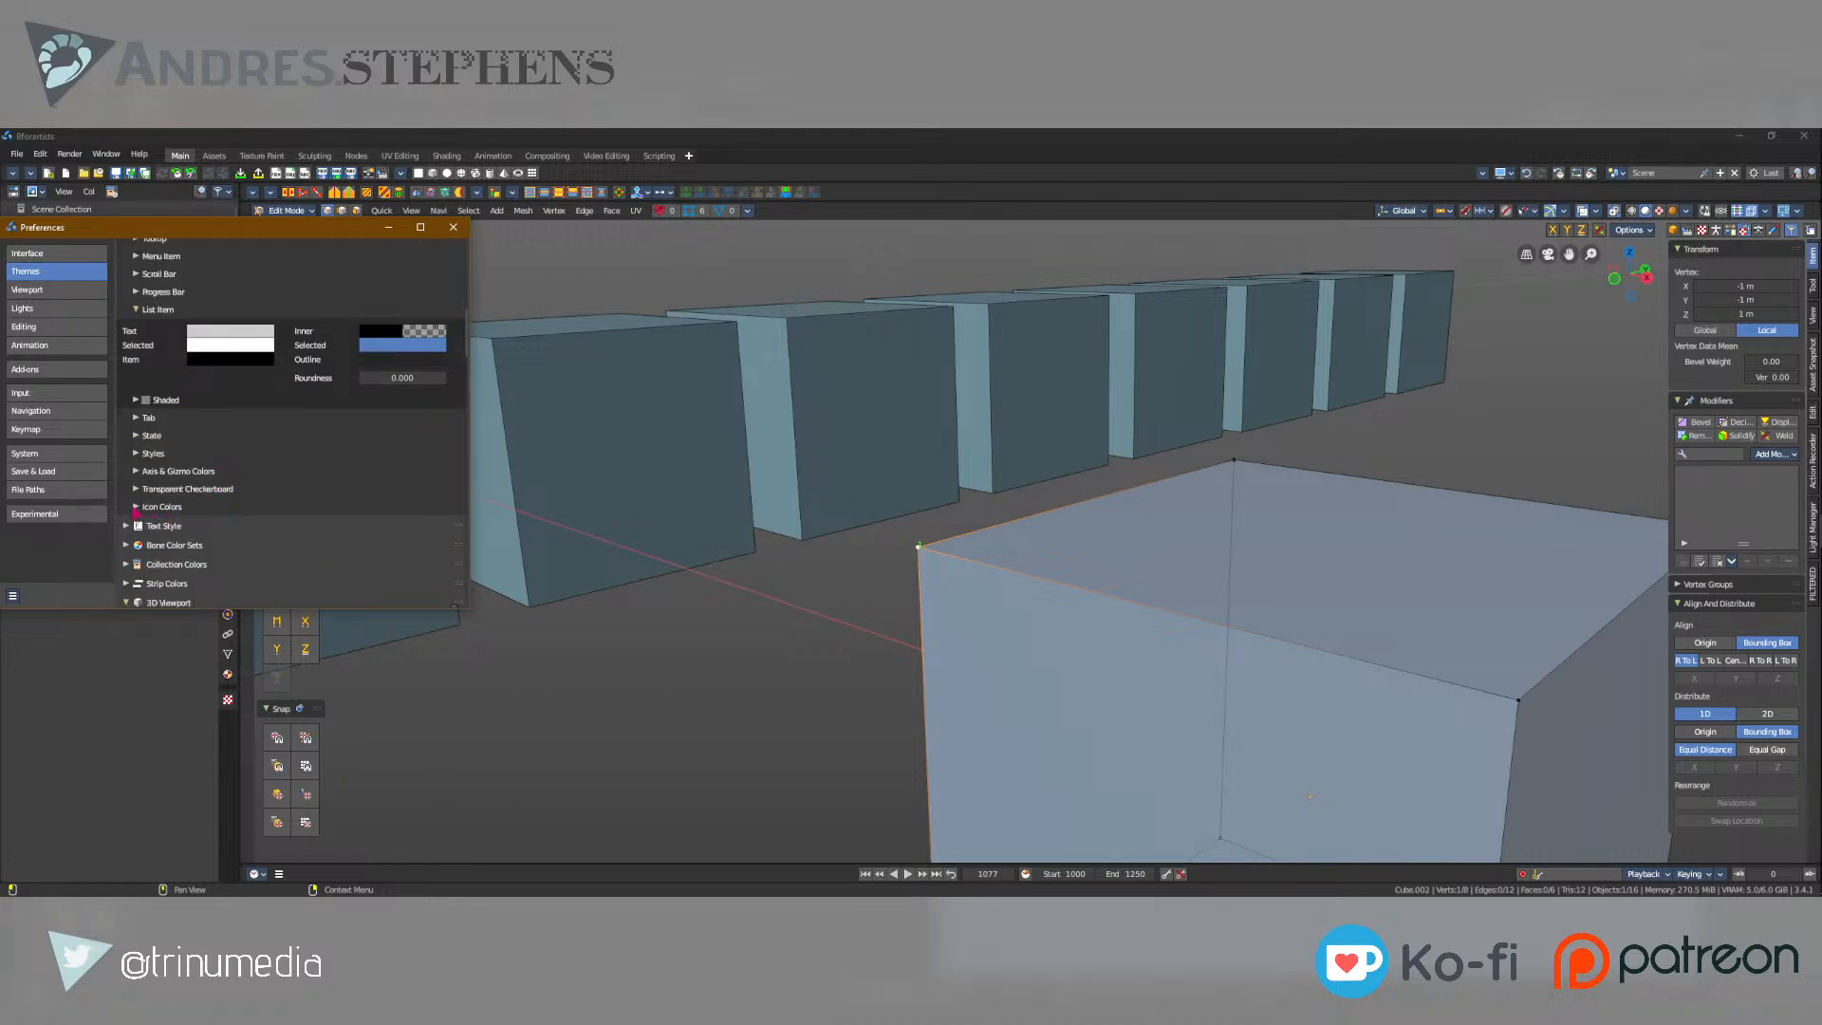
# Examine the Axis & Gizmo Colors, Styles, Tab and State settings of the User Interface theme and the 3D Viewport theme's gradient and panel colors.
pyautogui.click(132, 475)
pyautogui.scroll(-5, 132, 477)
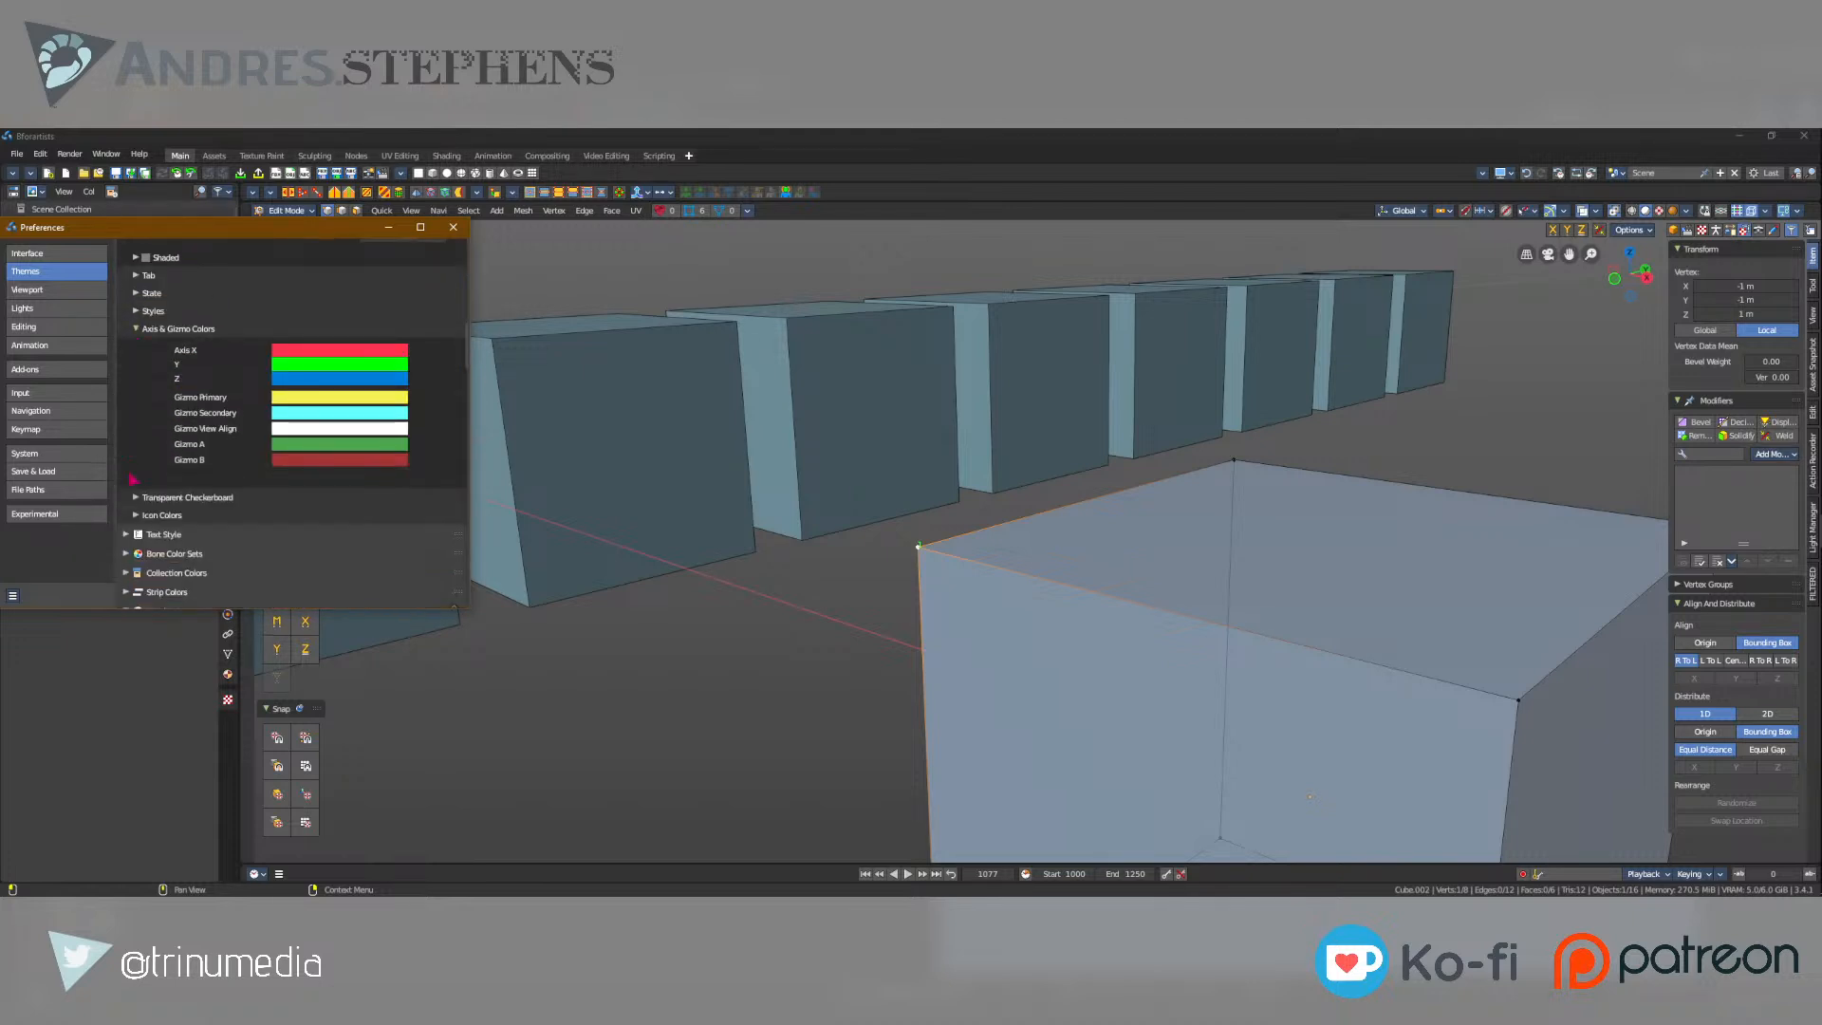
pyautogui.scroll(1, 130, 475)
pyautogui.click(137, 340)
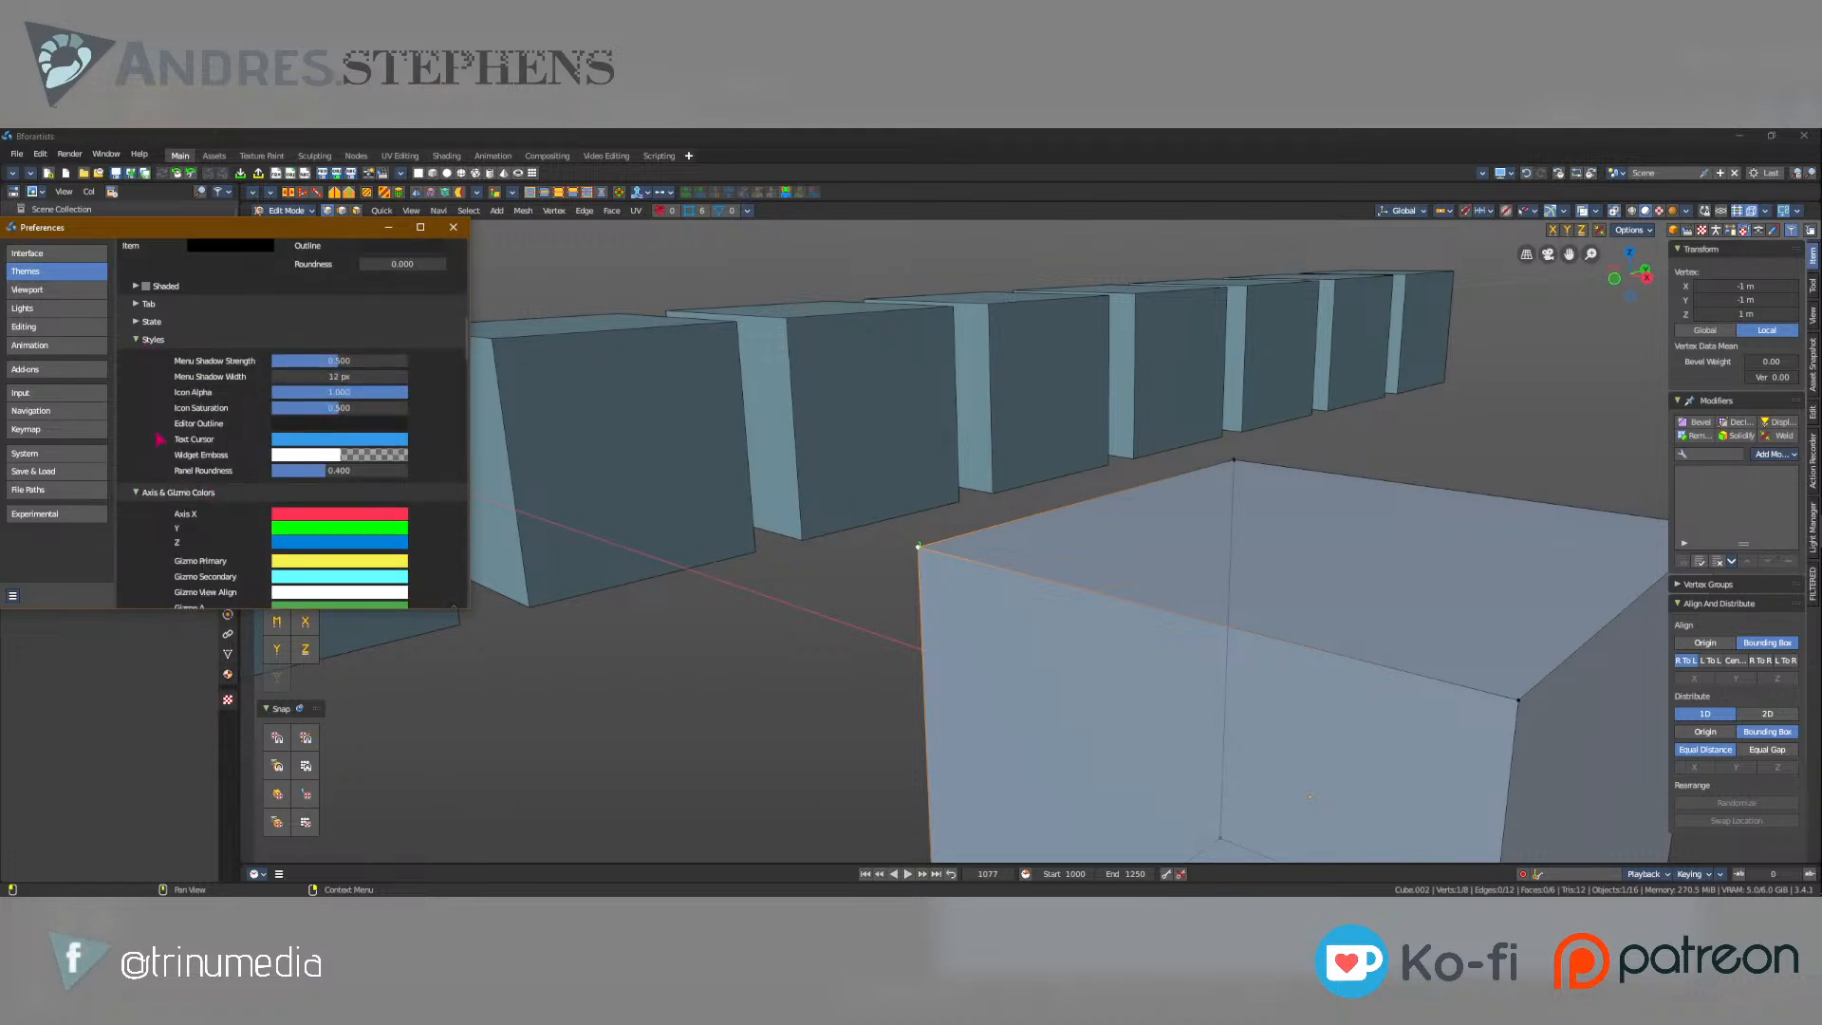
pyautogui.click(134, 323)
pyautogui.click(135, 306)
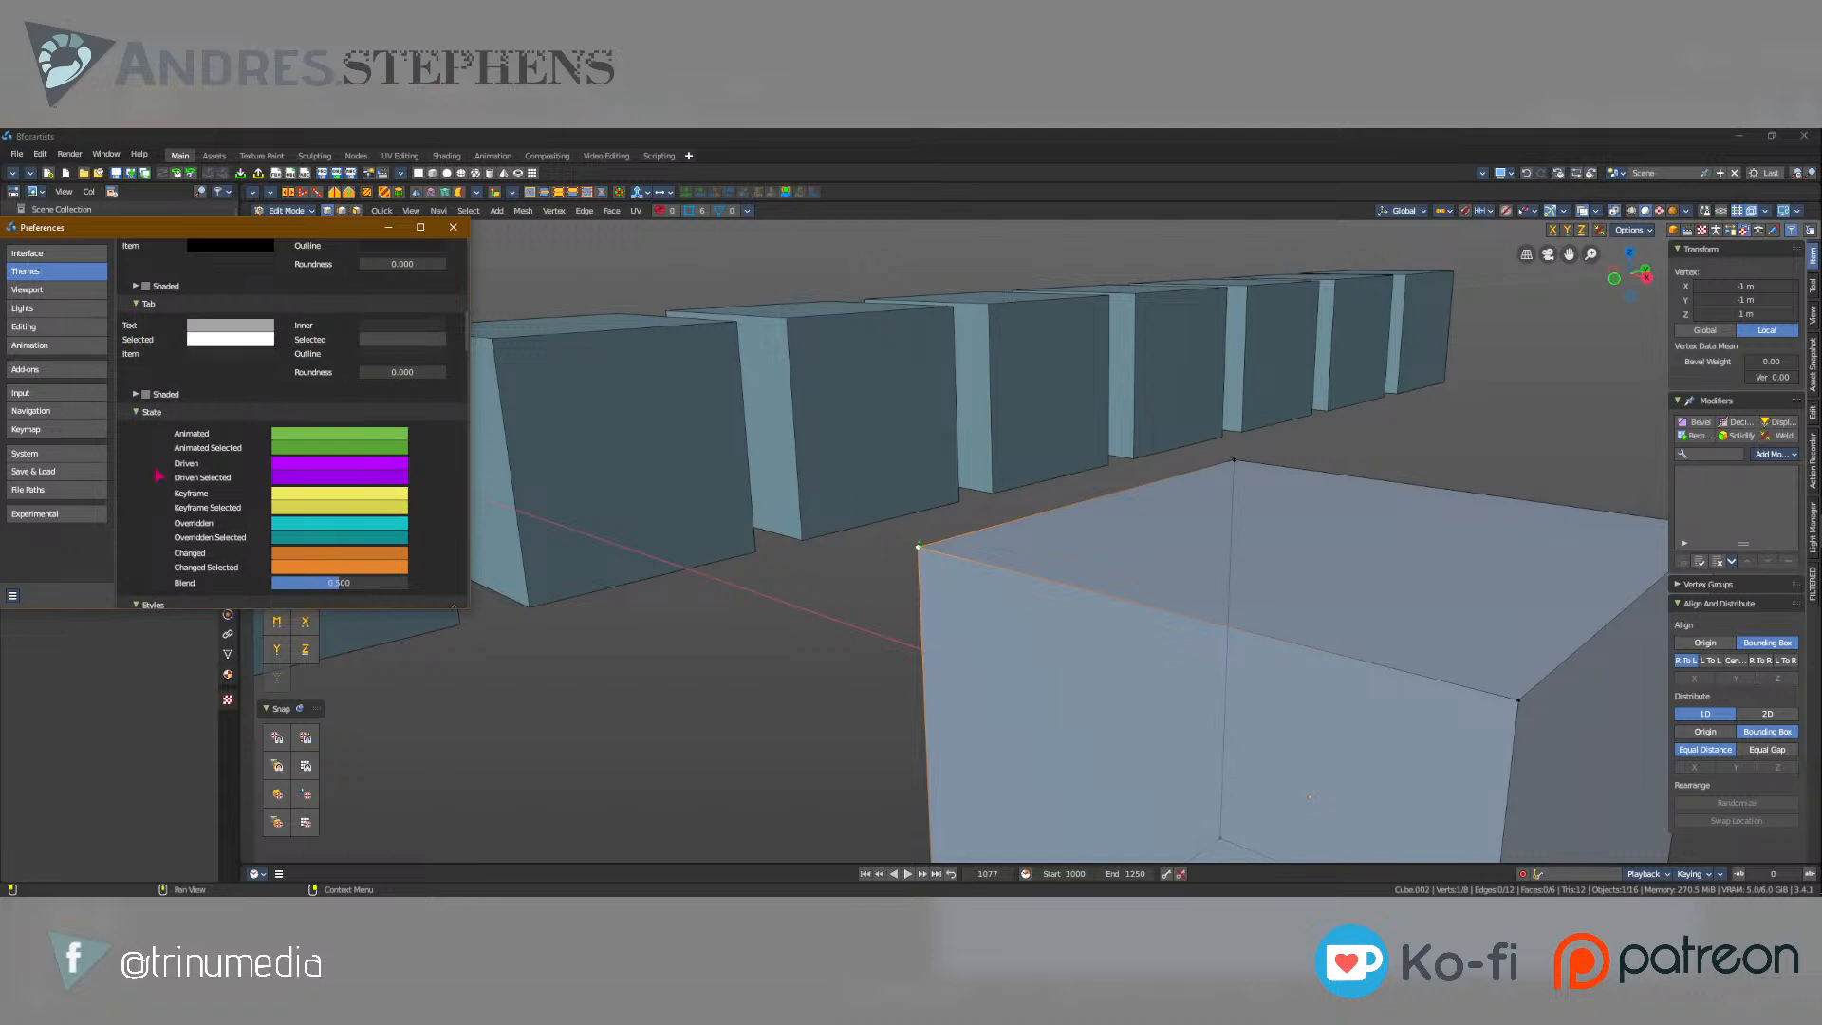
pyautogui.scroll(-16, 157, 472)
pyautogui.scroll(-15, 157, 475)
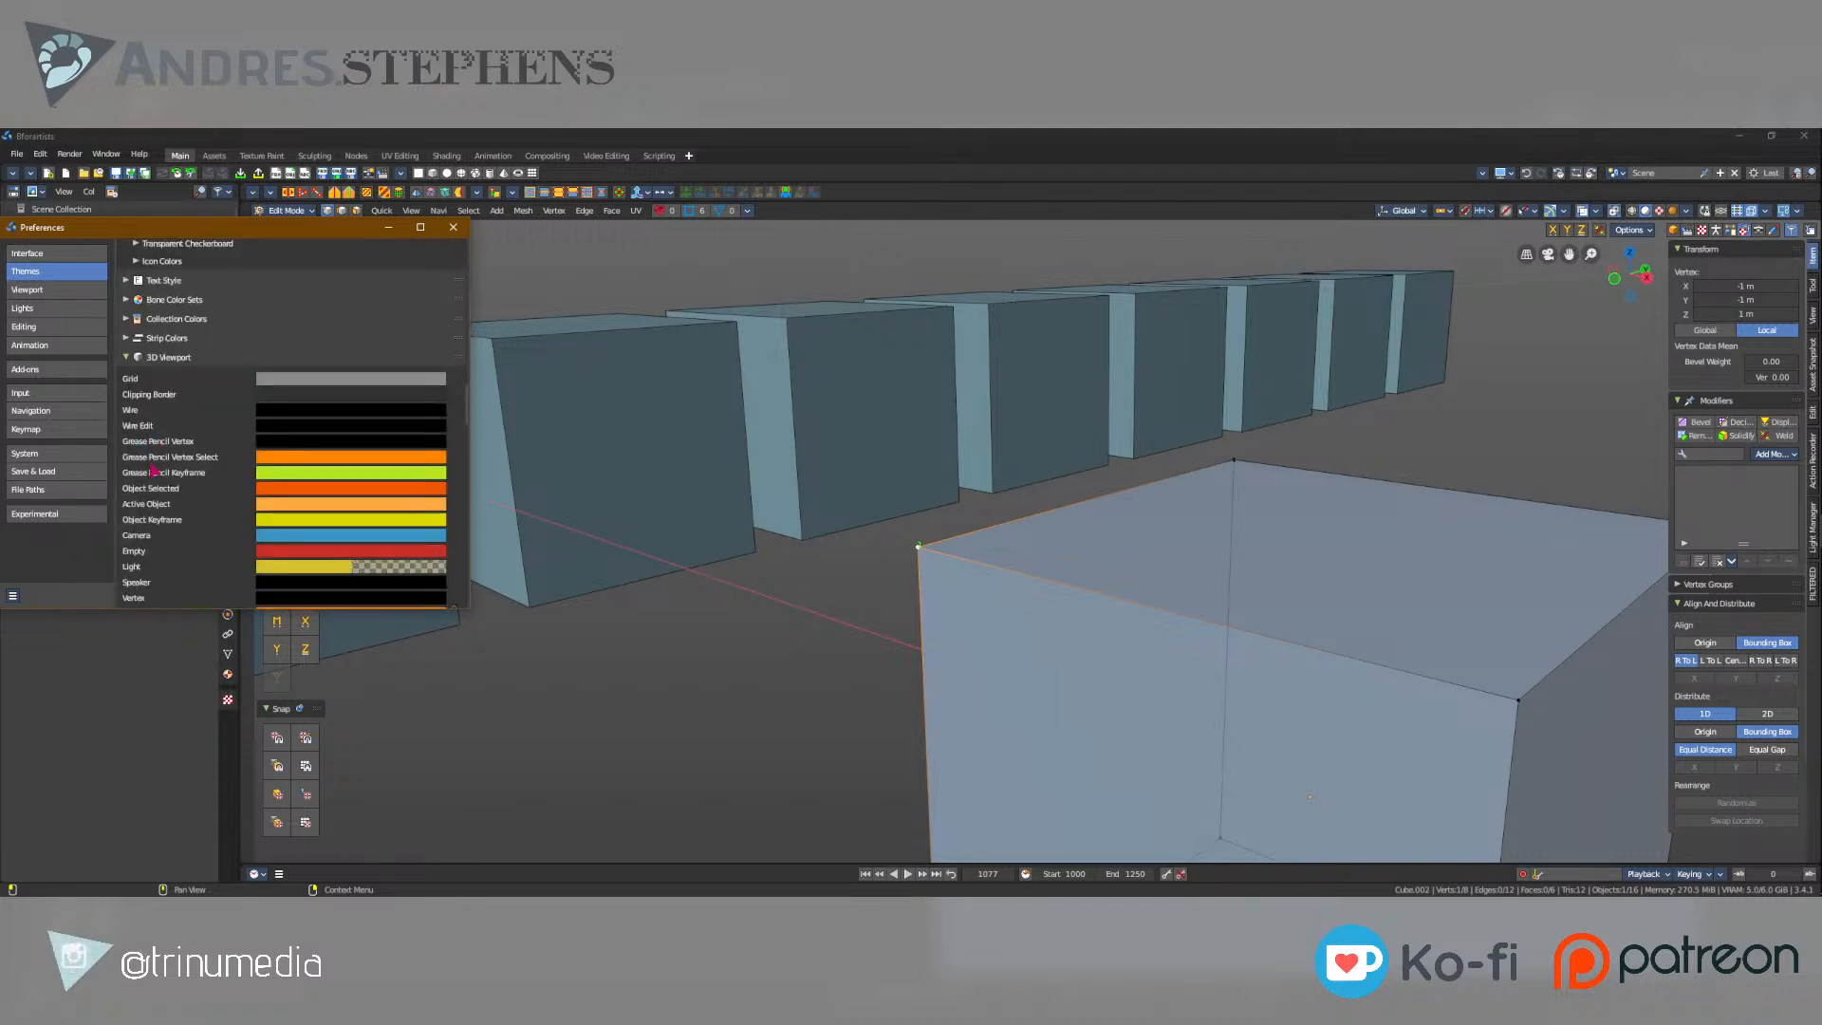
pyautogui.scroll(-15, 231, 525)
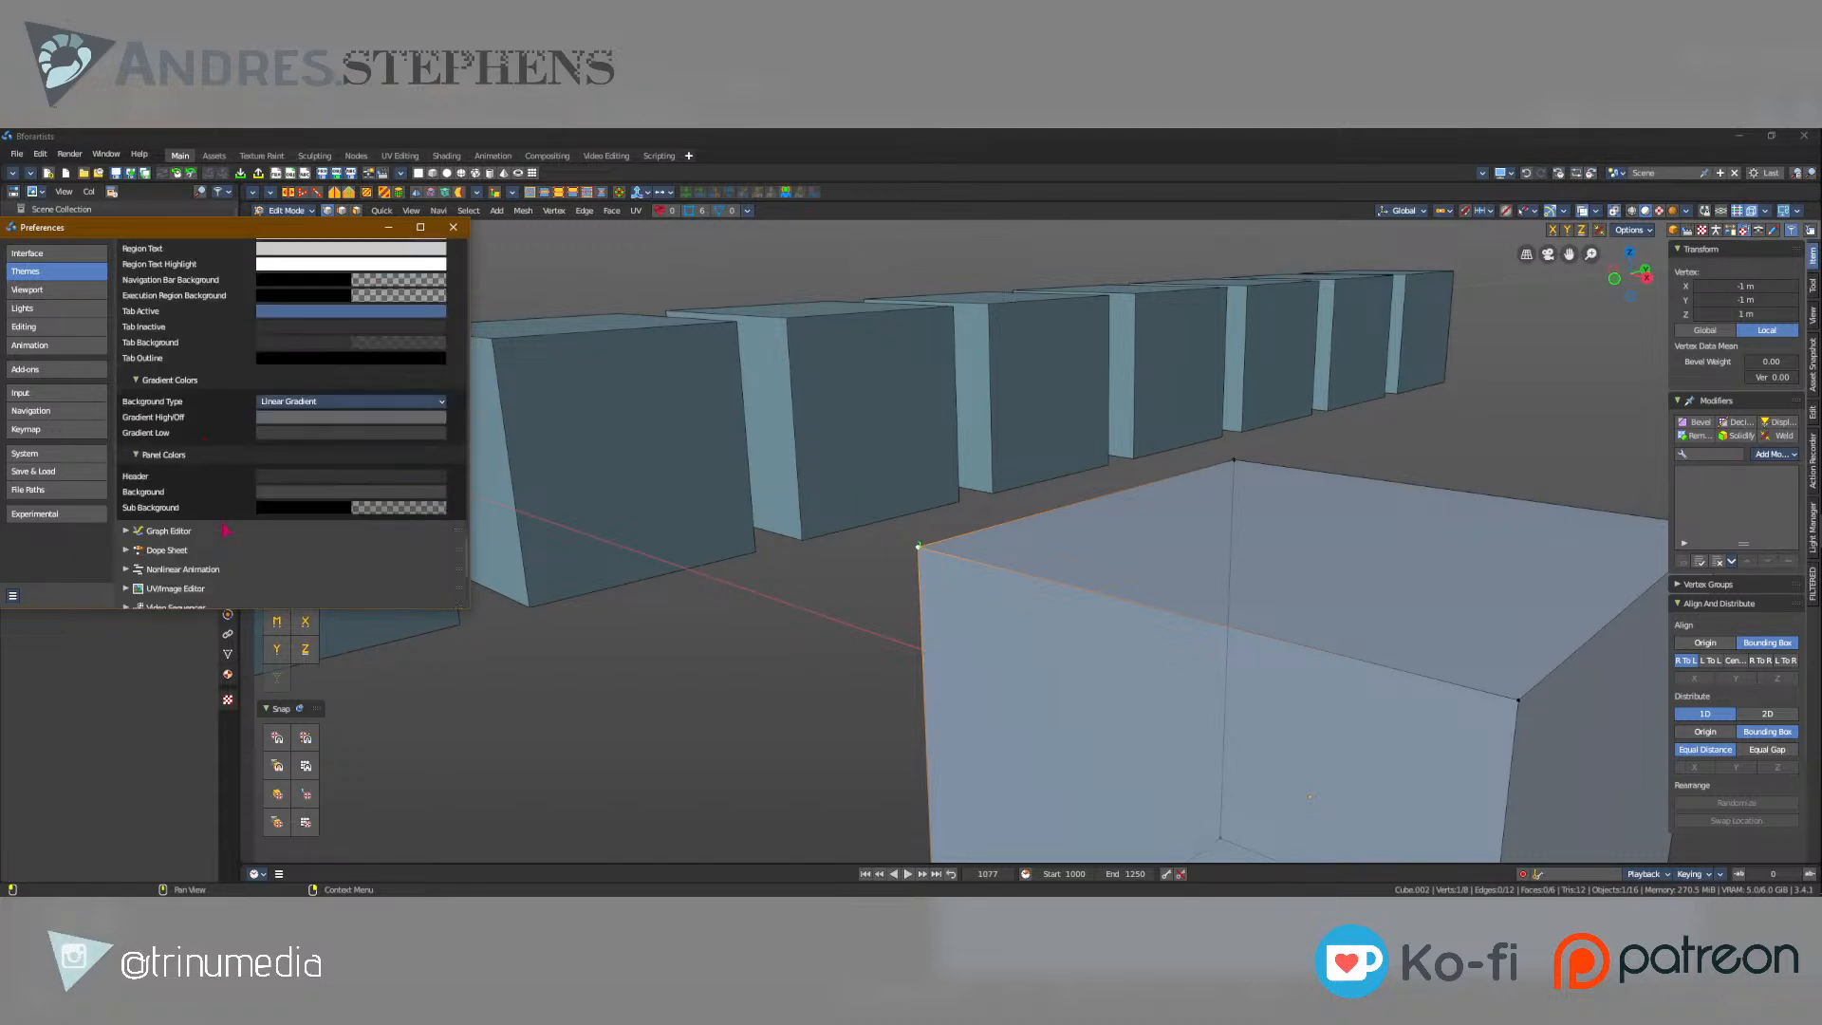
pyautogui.scroll(-5, 225, 529)
# Enlarge the display scale in the Interface preferences and examine the Editors and Translation settings.
pyautogui.click(55, 254)
pyautogui.moveTo(351, 268); pyautogui.dragTo(416, 280)
pyautogui.scroll(-3, 262, 538)
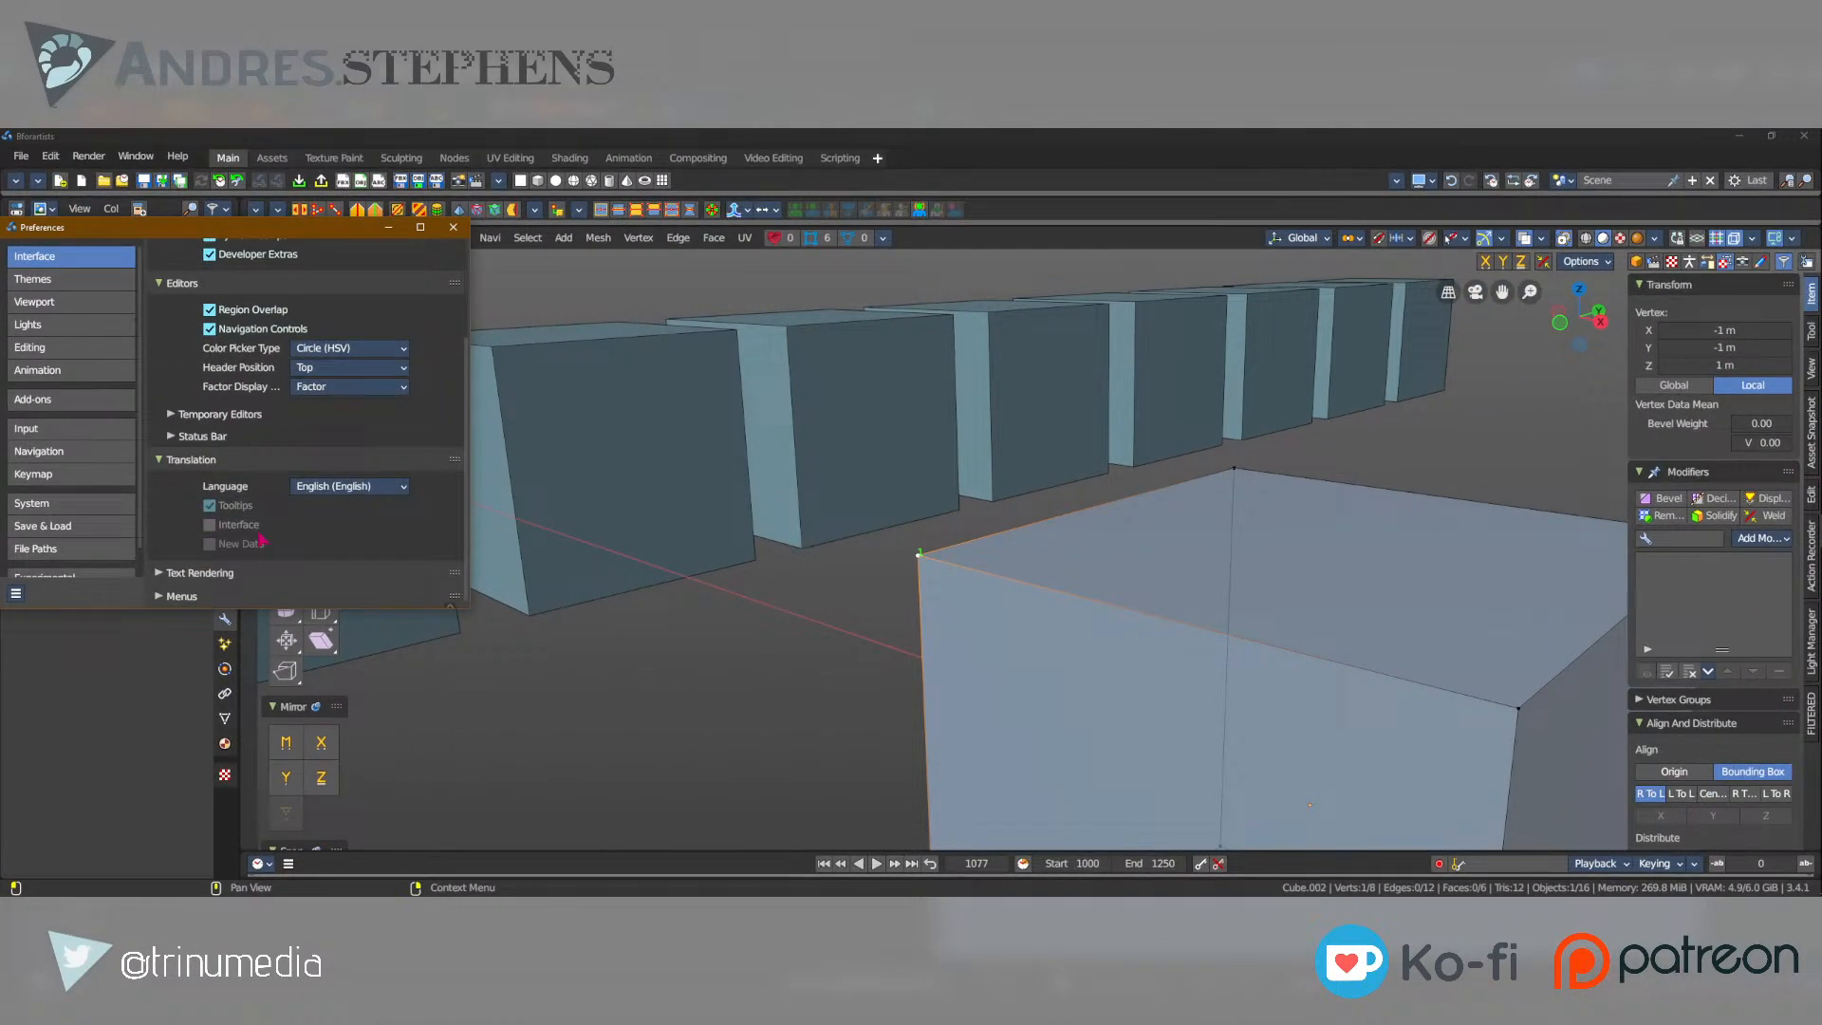
# Set the 3D Viewport Axis size to 100 px in the Viewport preferences.
pyautogui.click(35, 302)
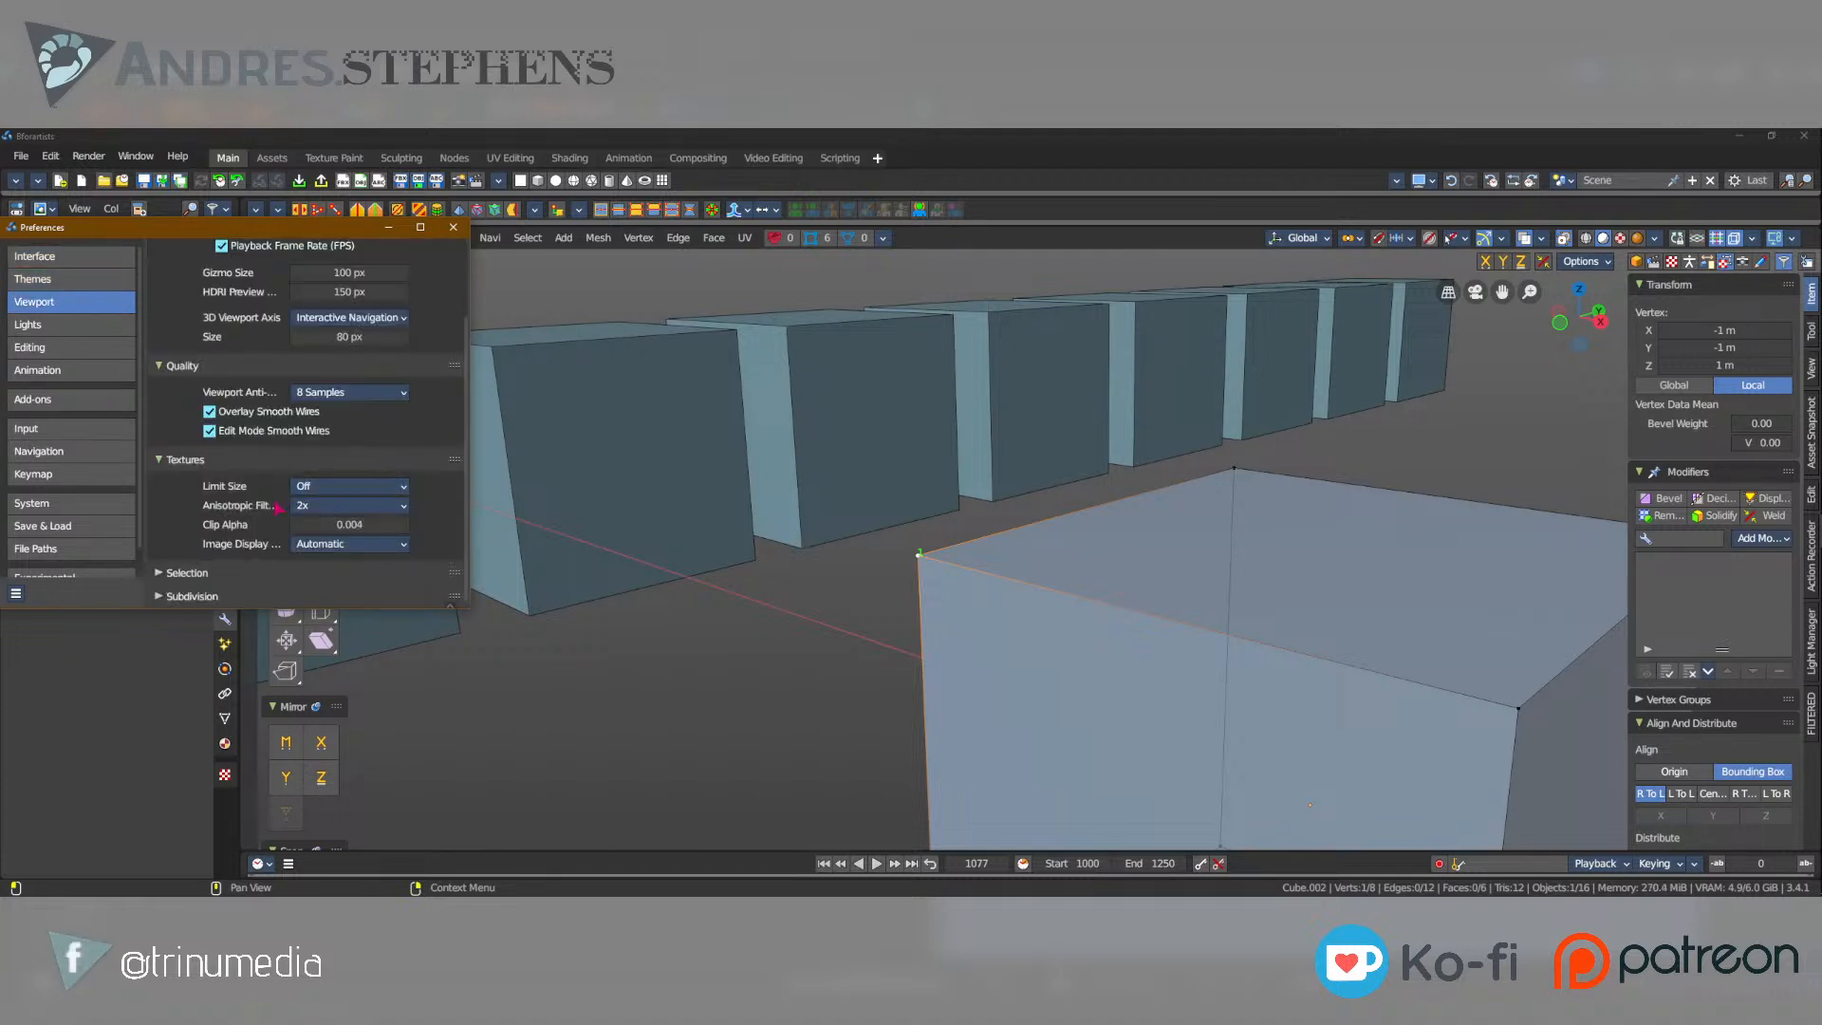
pyautogui.scroll(3, 231, 560)
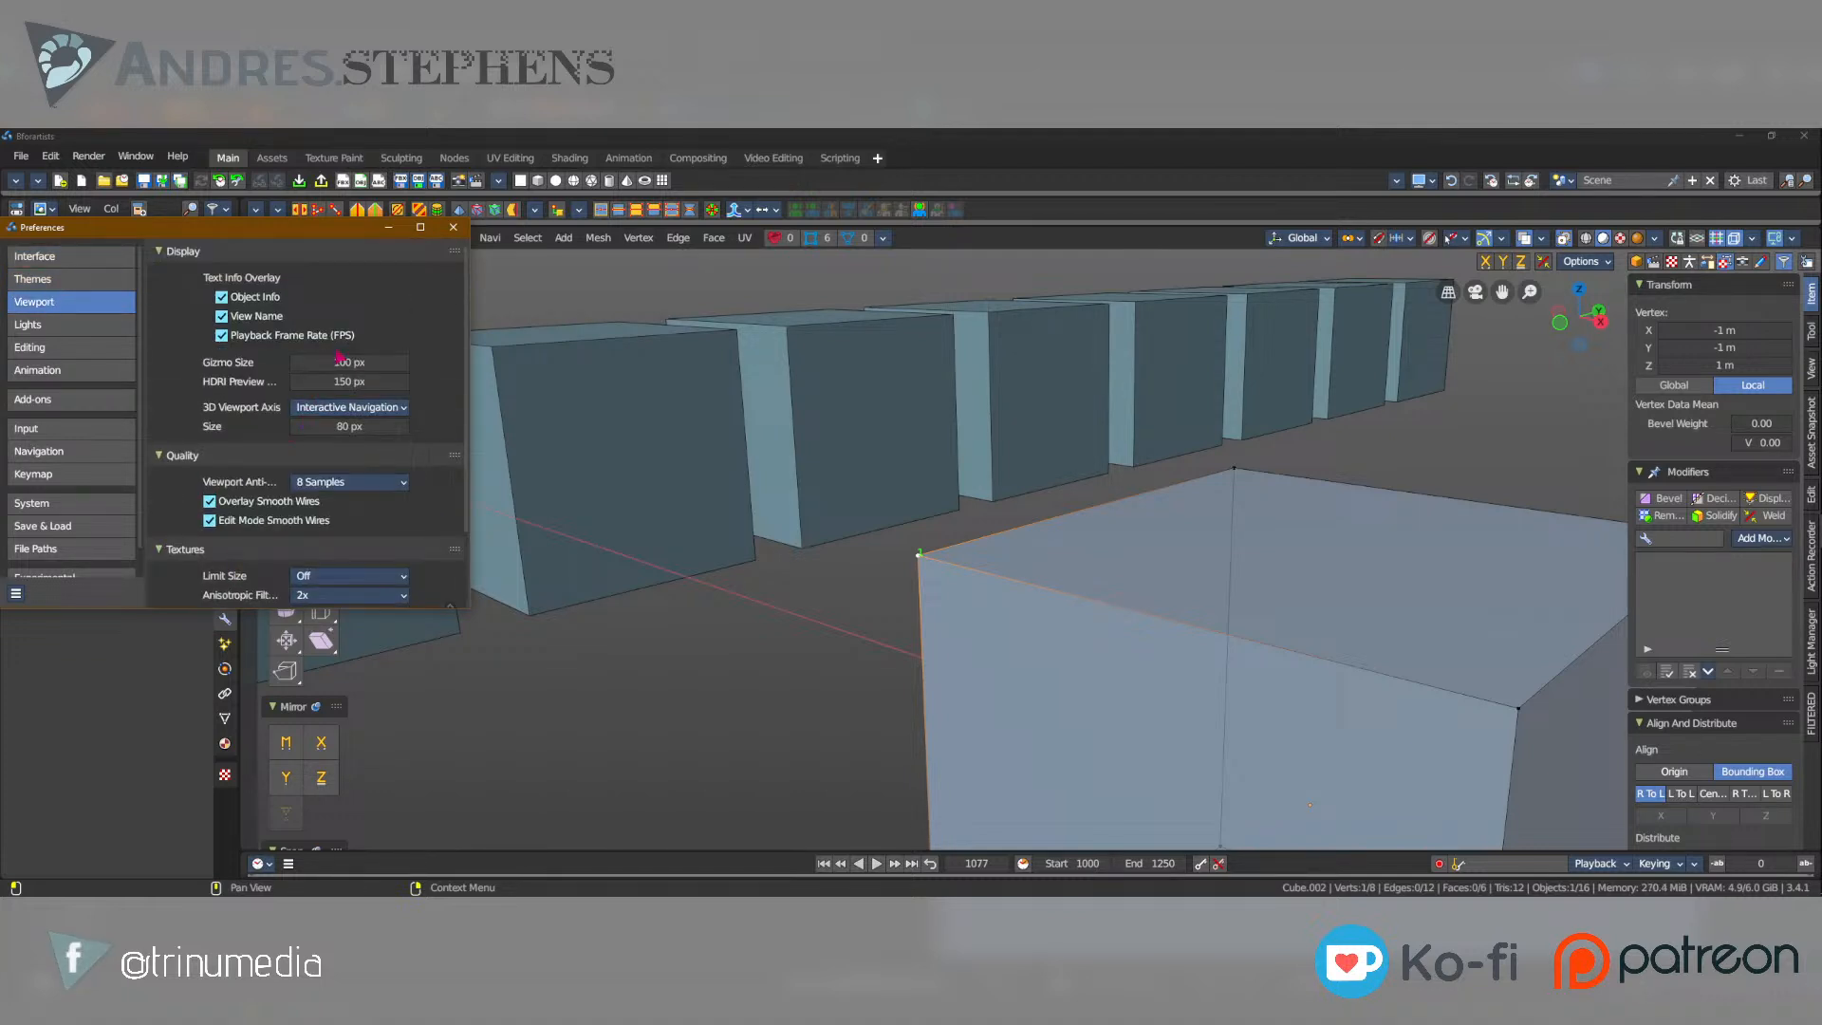
pyautogui.moveTo(349, 426); pyautogui.dragTo(391, 427)
pyautogui.hotkey('ctrl', 'z')
pyautogui.click(361, 426)
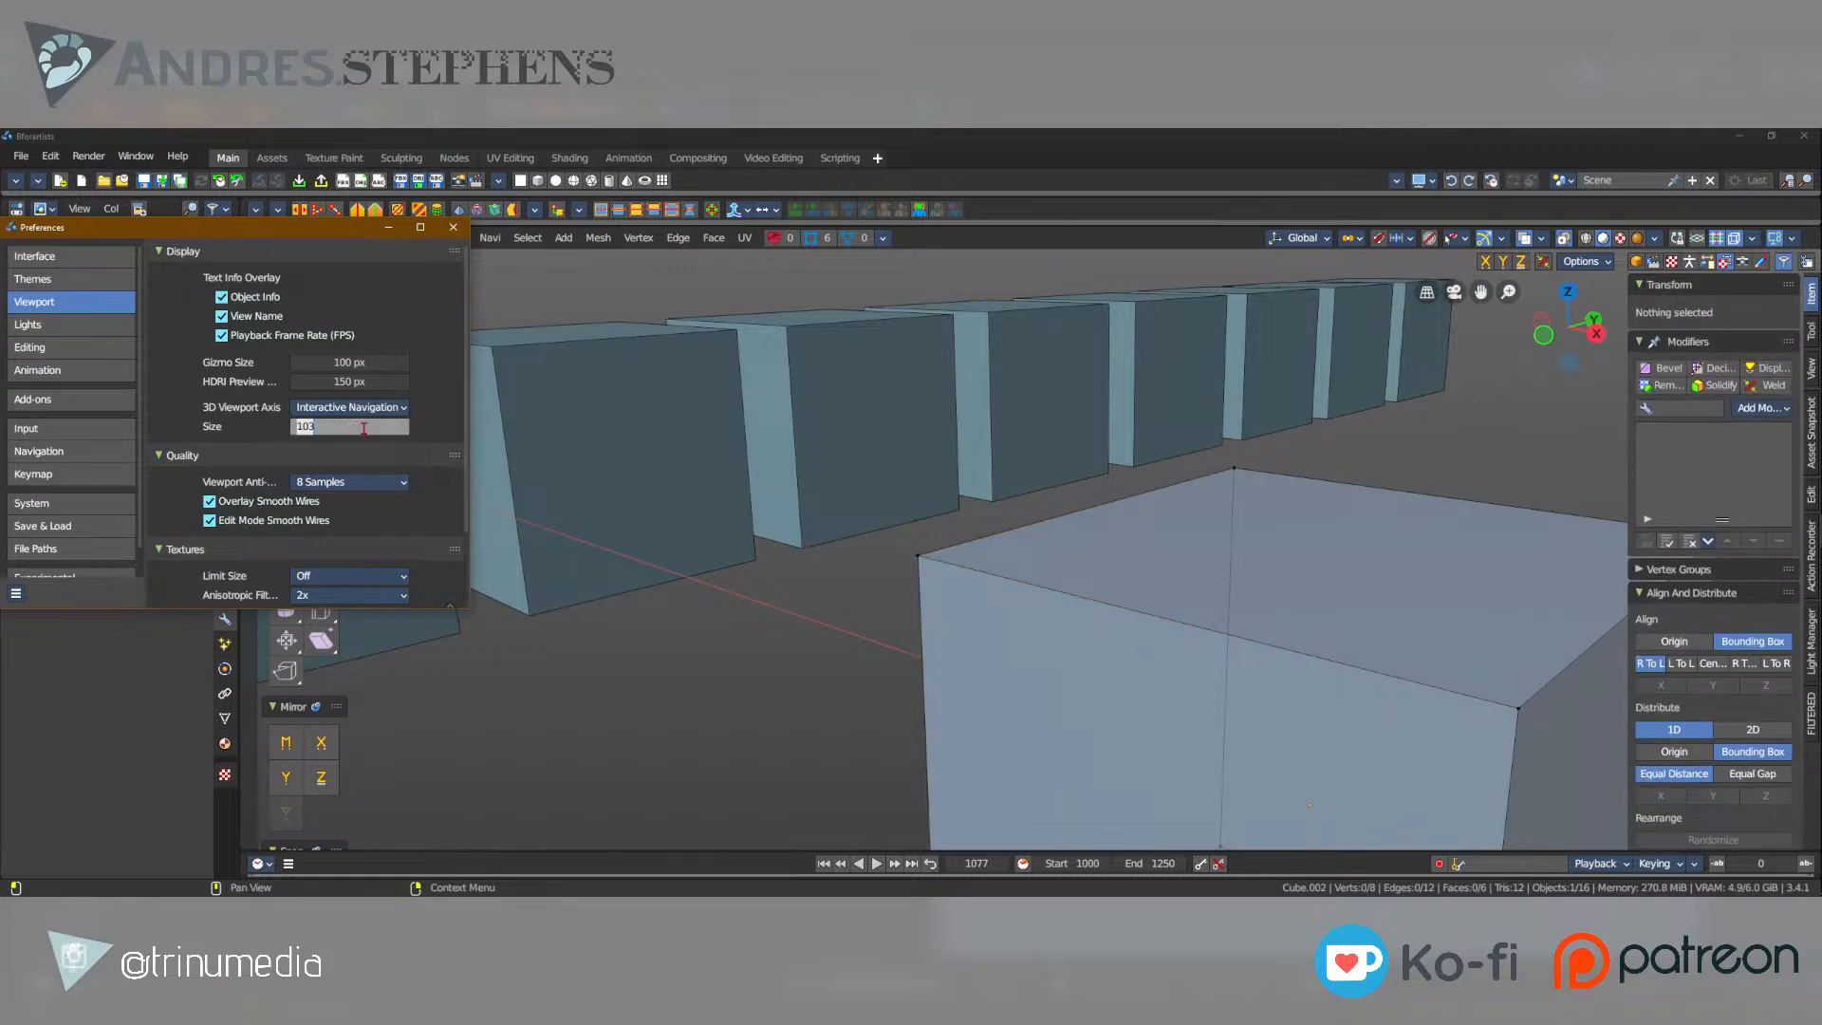
pyautogui.write('100')
pyautogui.press('Return')
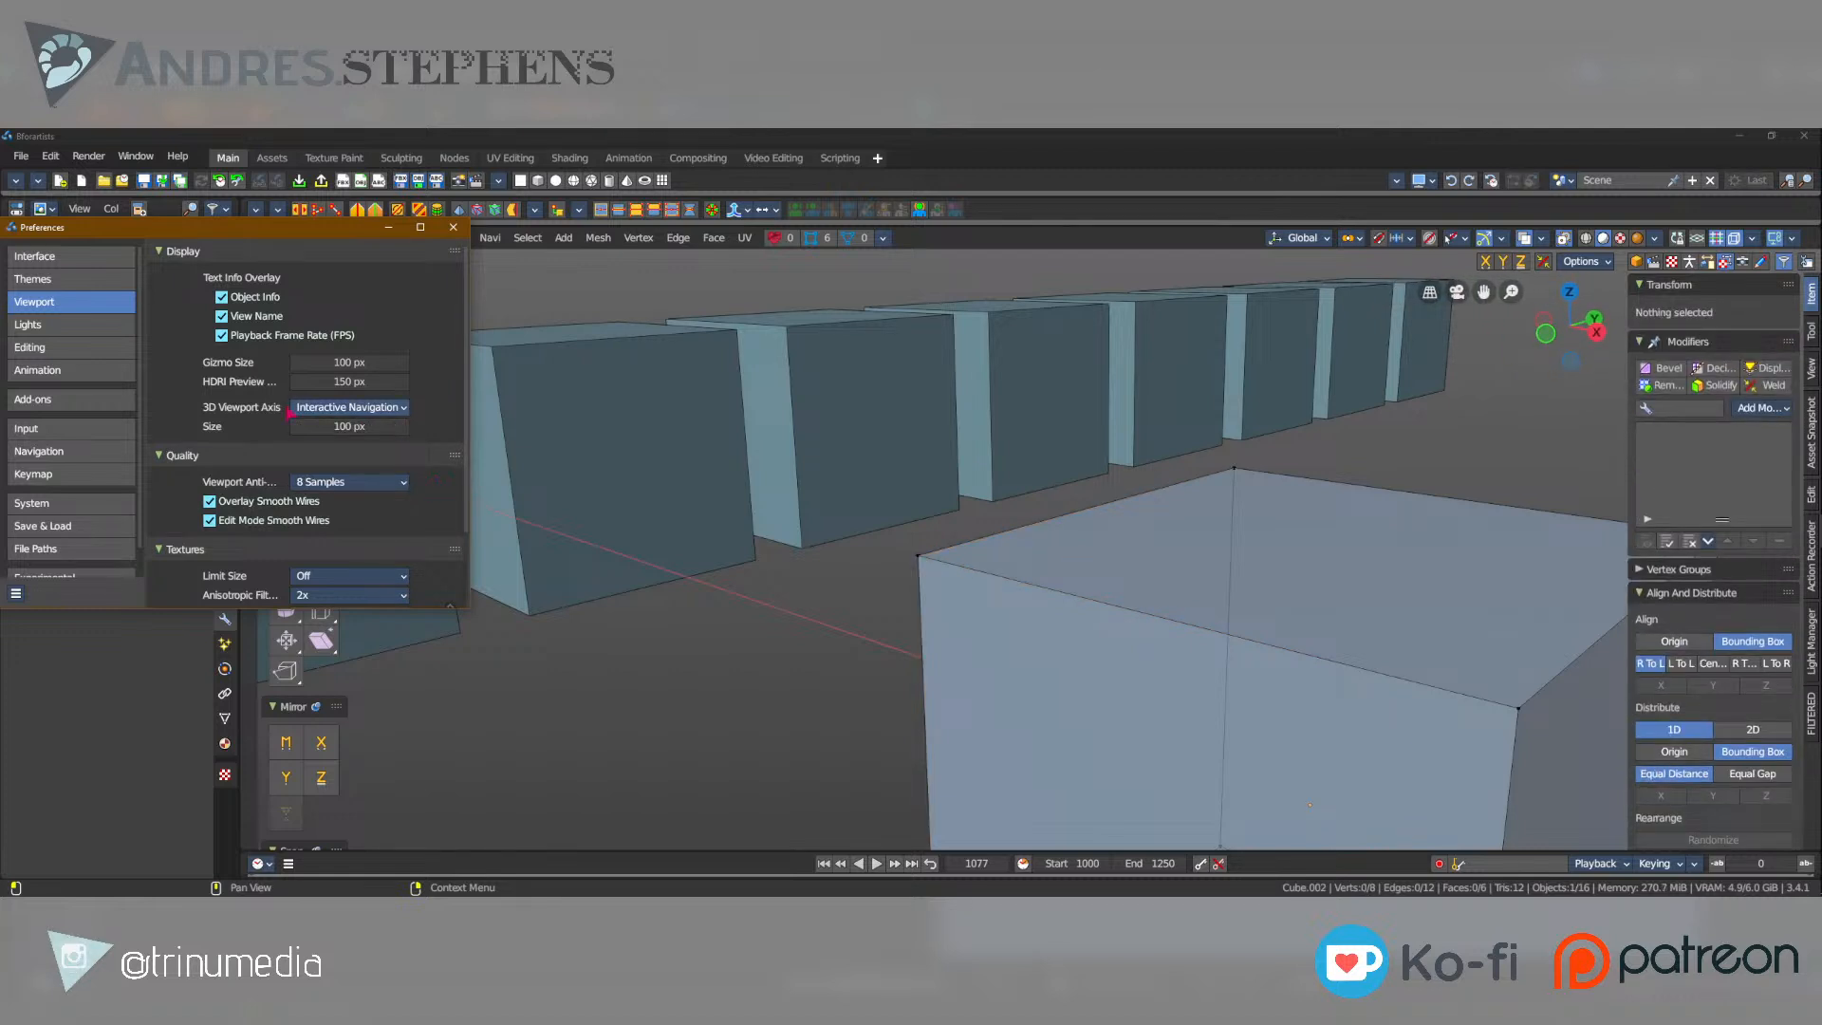
# Expand the Selection and Subdivision sections of the Viewport preferences, examine them and minimise the Preferences window.
pyautogui.scroll(-2, 277, 423)
pyautogui.click(189, 574)
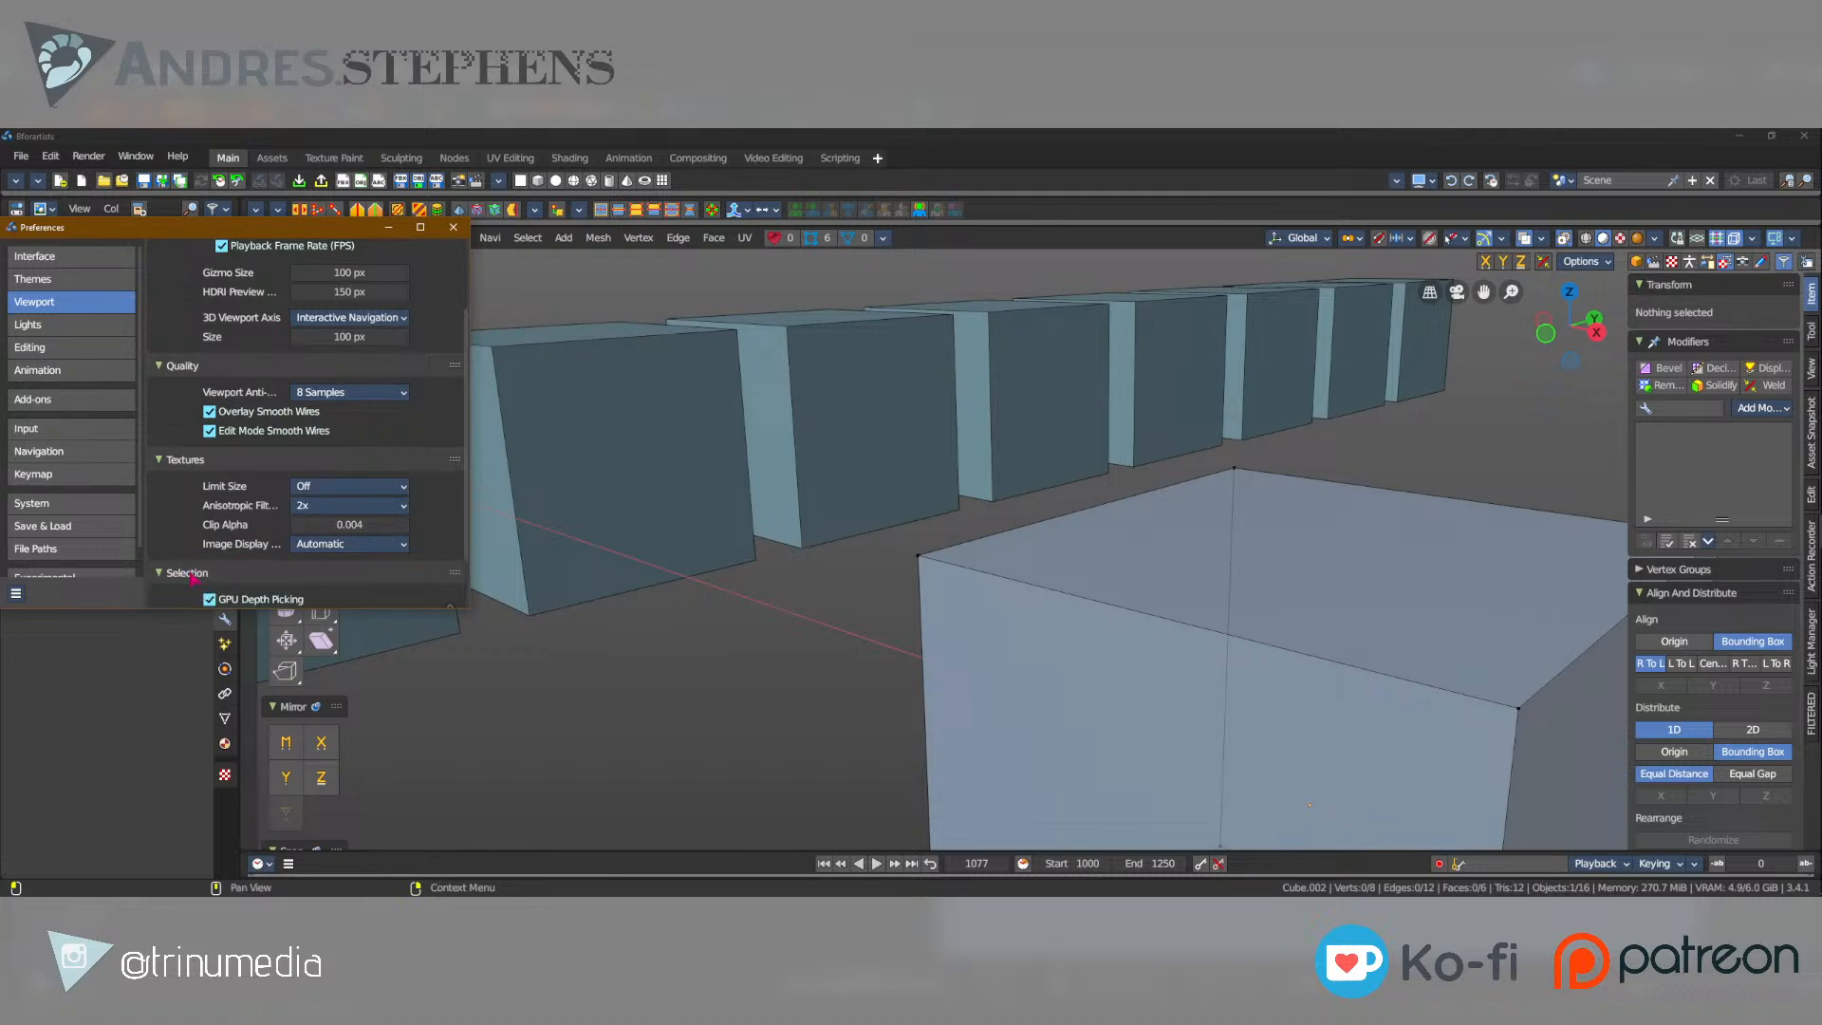
pyautogui.scroll(-2, 190, 579)
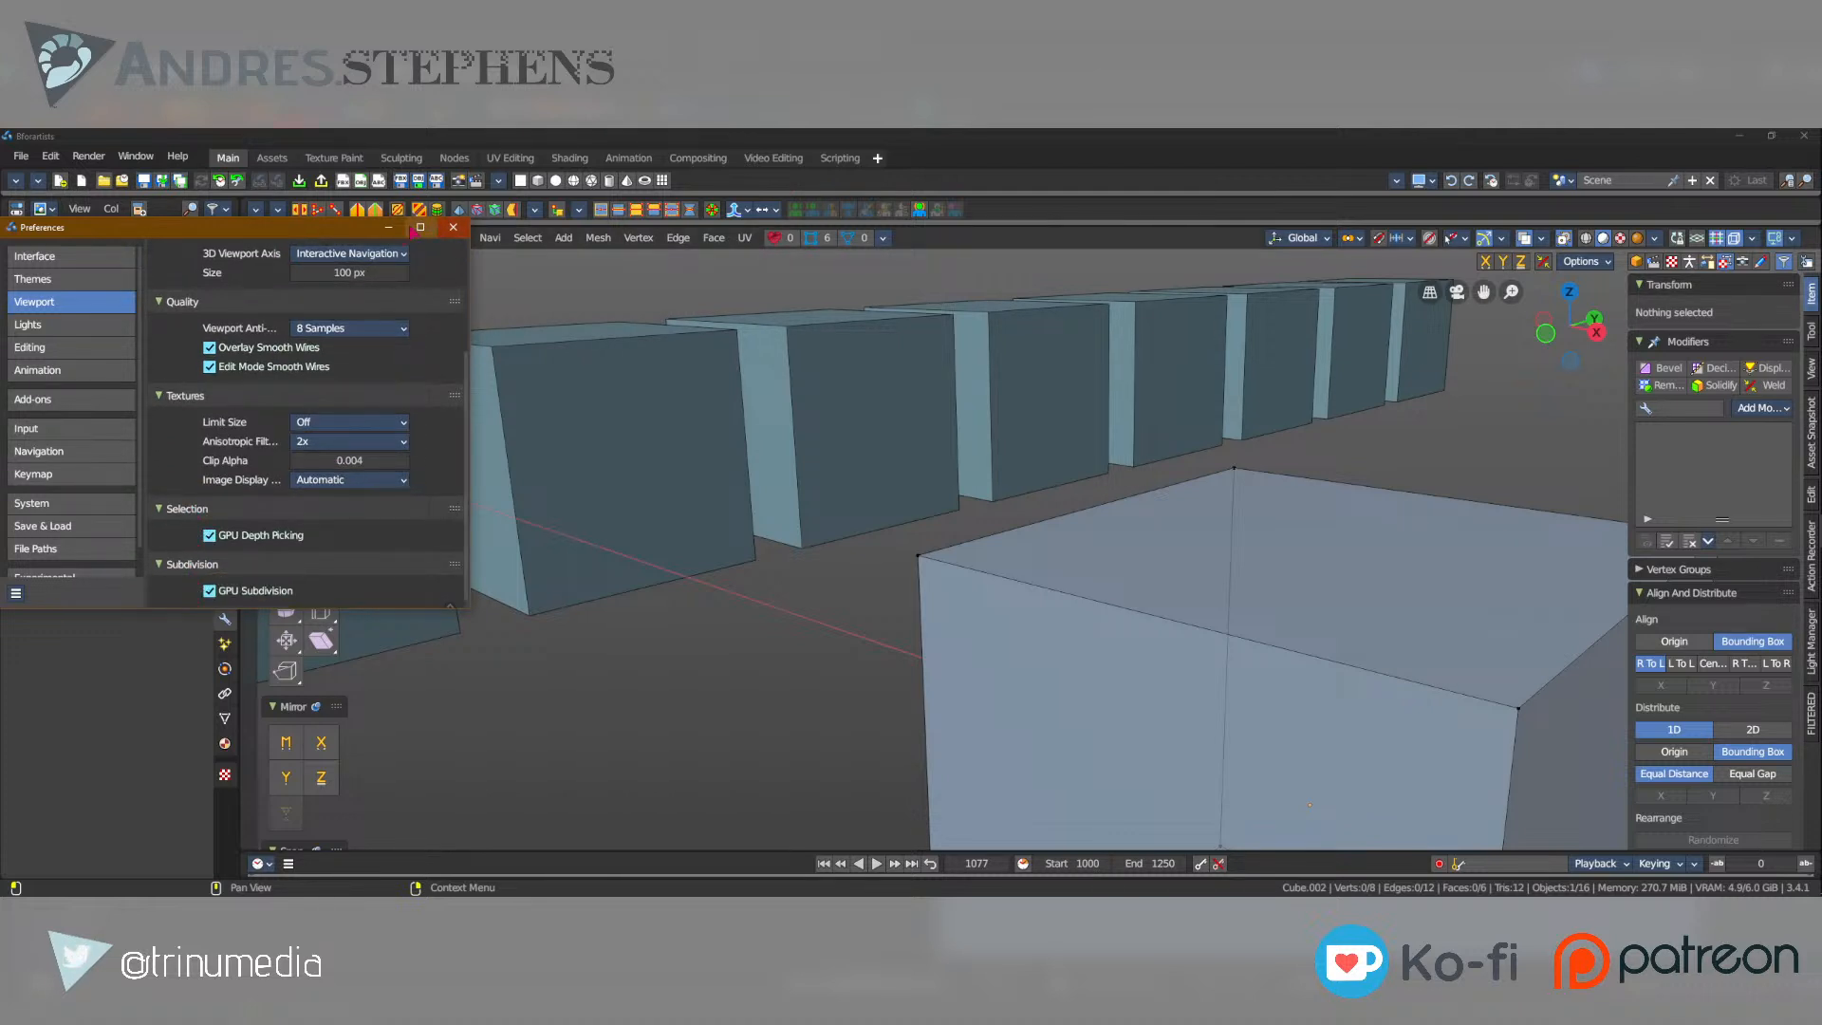
pyautogui.click(390, 226)
# Select three of the cube's upper corner vertices one after another while viewing it from another side.
pyautogui.click(919, 555)
pyautogui.moveTo(922, 556); pyautogui.dragTo(1529, 647, button='middle')
pyautogui.click(1215, 440)
pyautogui.click(1438, 515)
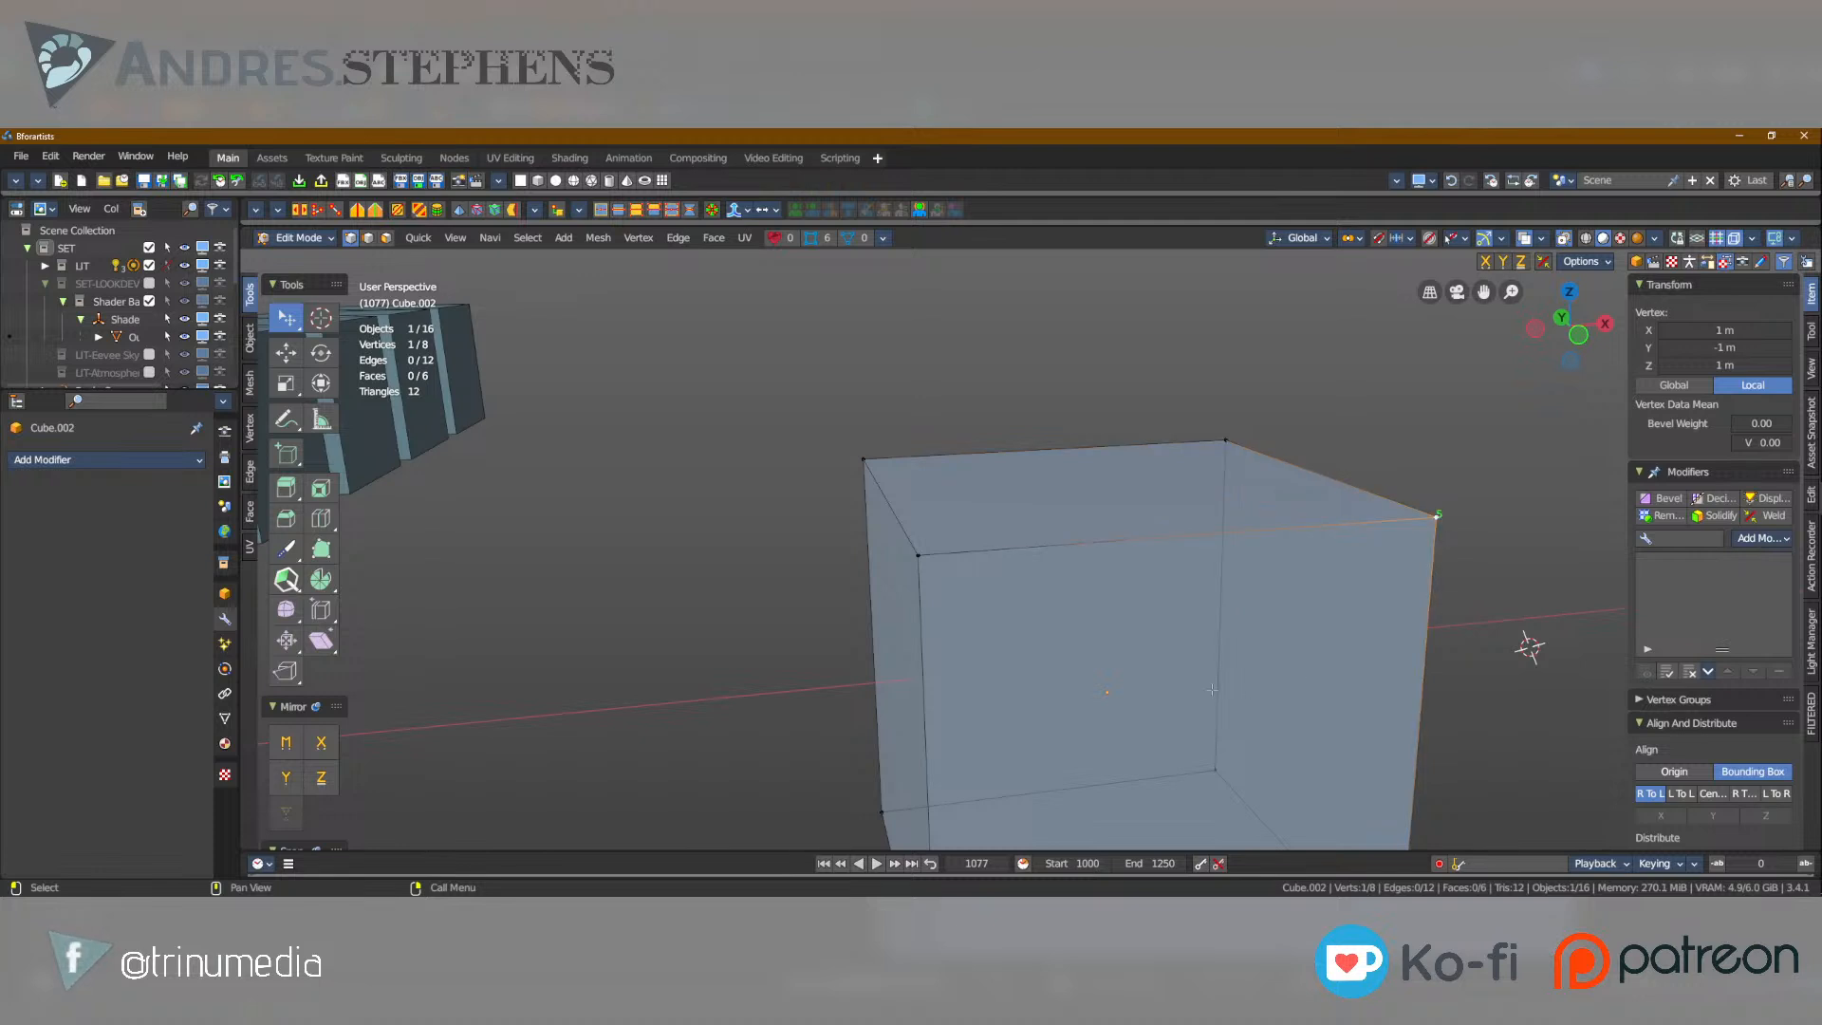
# Switch to face selection and select the cube's front face.
pyautogui.moveTo(1215, 692); pyautogui.dragTo(1201, 567, button='middle')
pyautogui.press('3')
pyautogui.click(1249, 728)
pyautogui.moveTo(1250, 728); pyautogui.dragTo(1160, 704, button='middle')
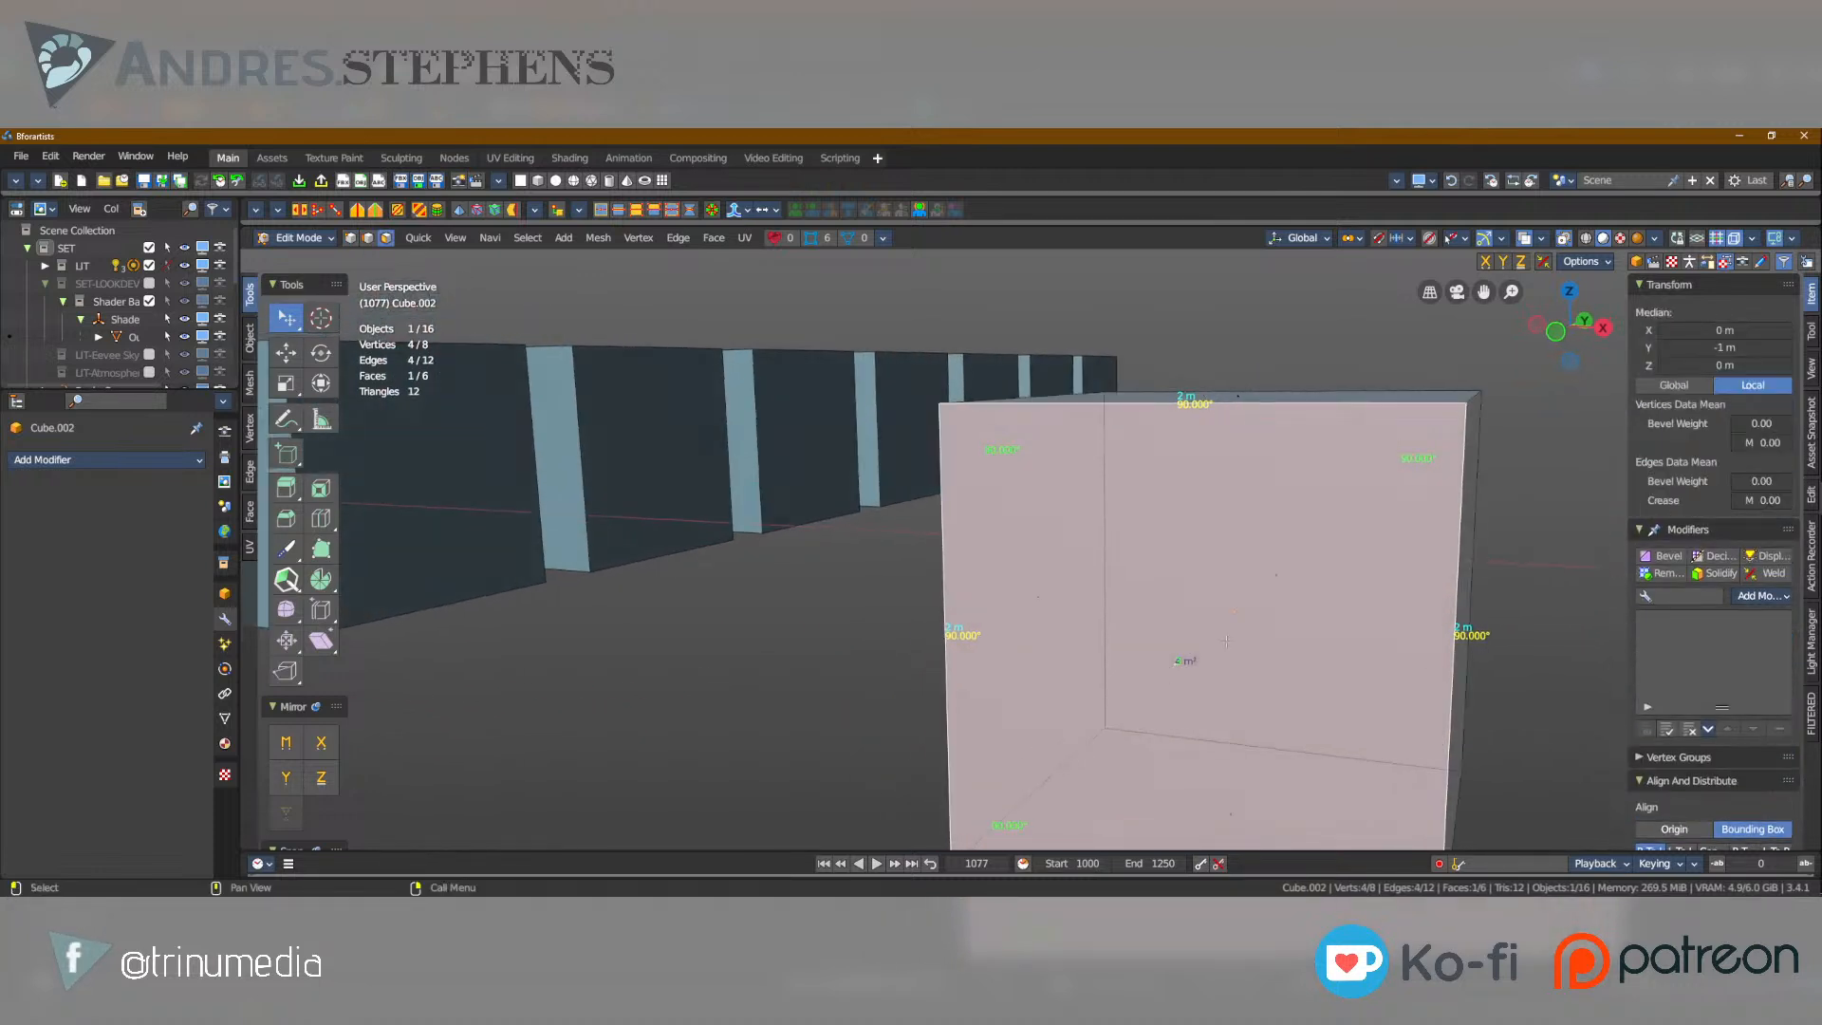
# Turn off the Creases, Sharp, Bevel and Seams overlays for Mesh Edit Mode.
pyautogui.moveTo(1649, 224); pyautogui.dragTo(1648, 202)
pyautogui.click(1543, 233)
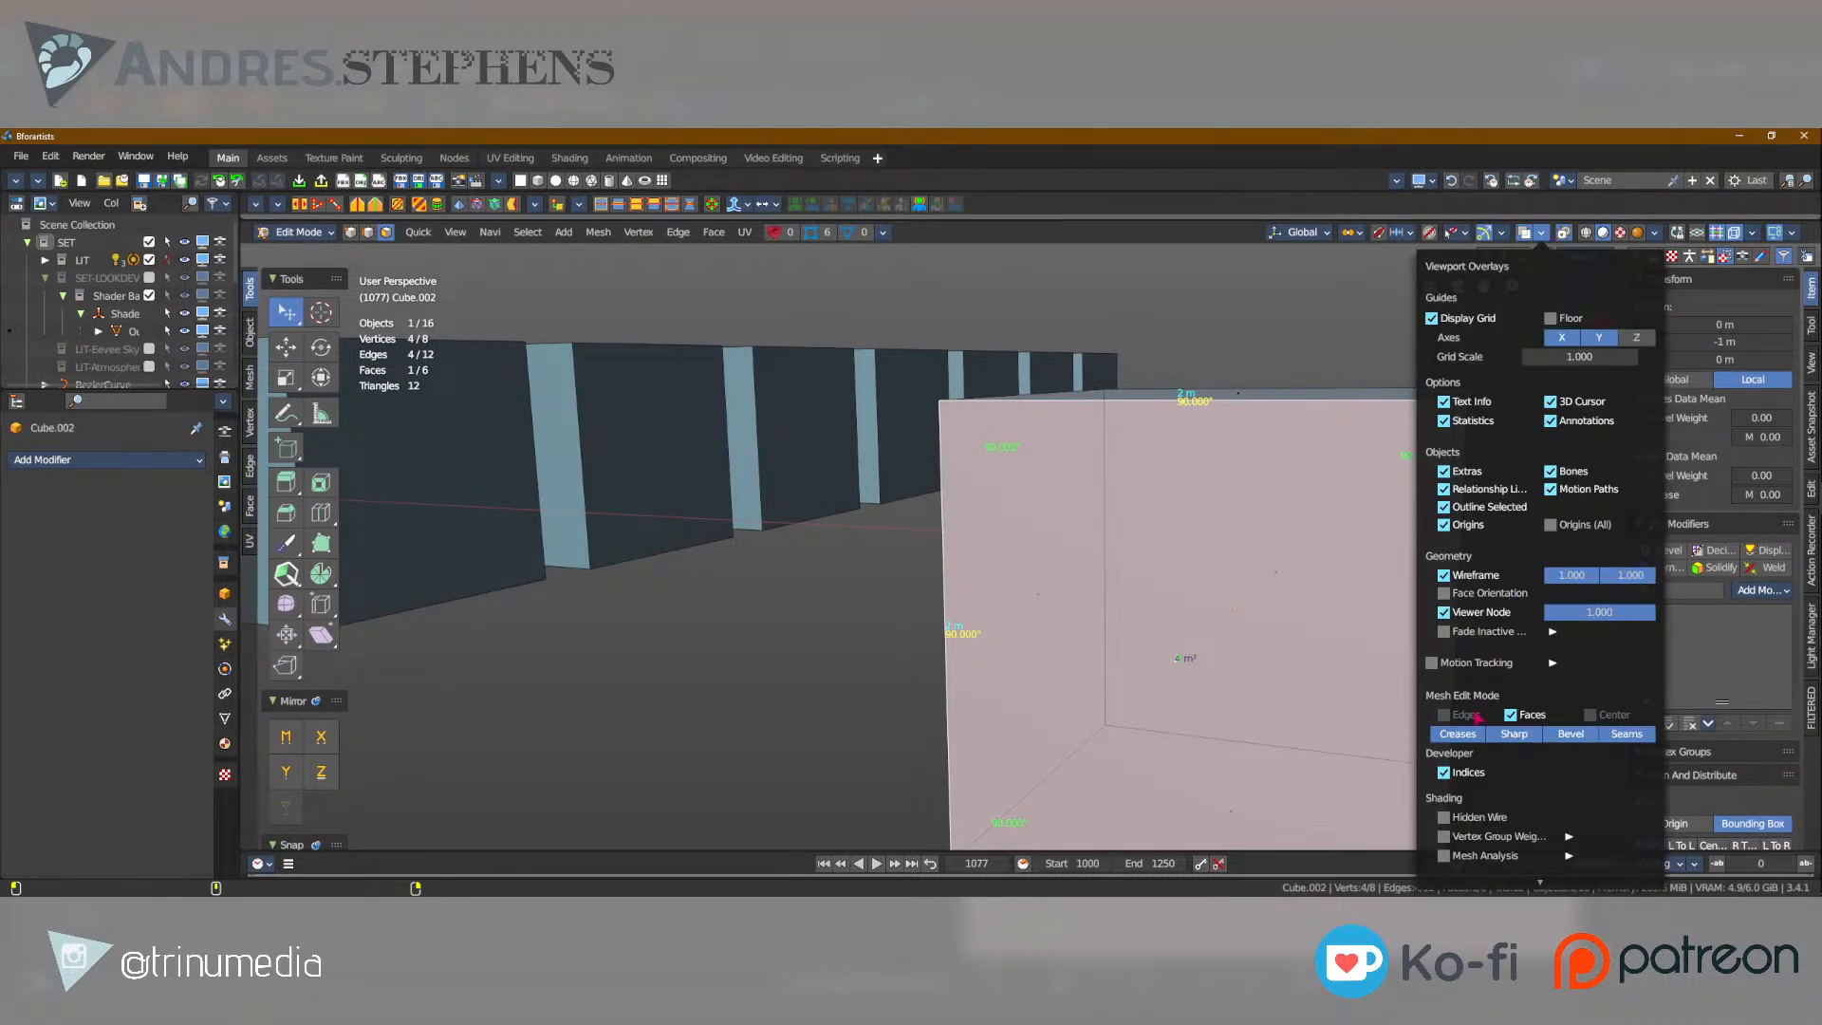
pyautogui.click(1464, 738)
pyautogui.click(1525, 738)
pyautogui.click(1572, 738)
pyautogui.click(1627, 736)
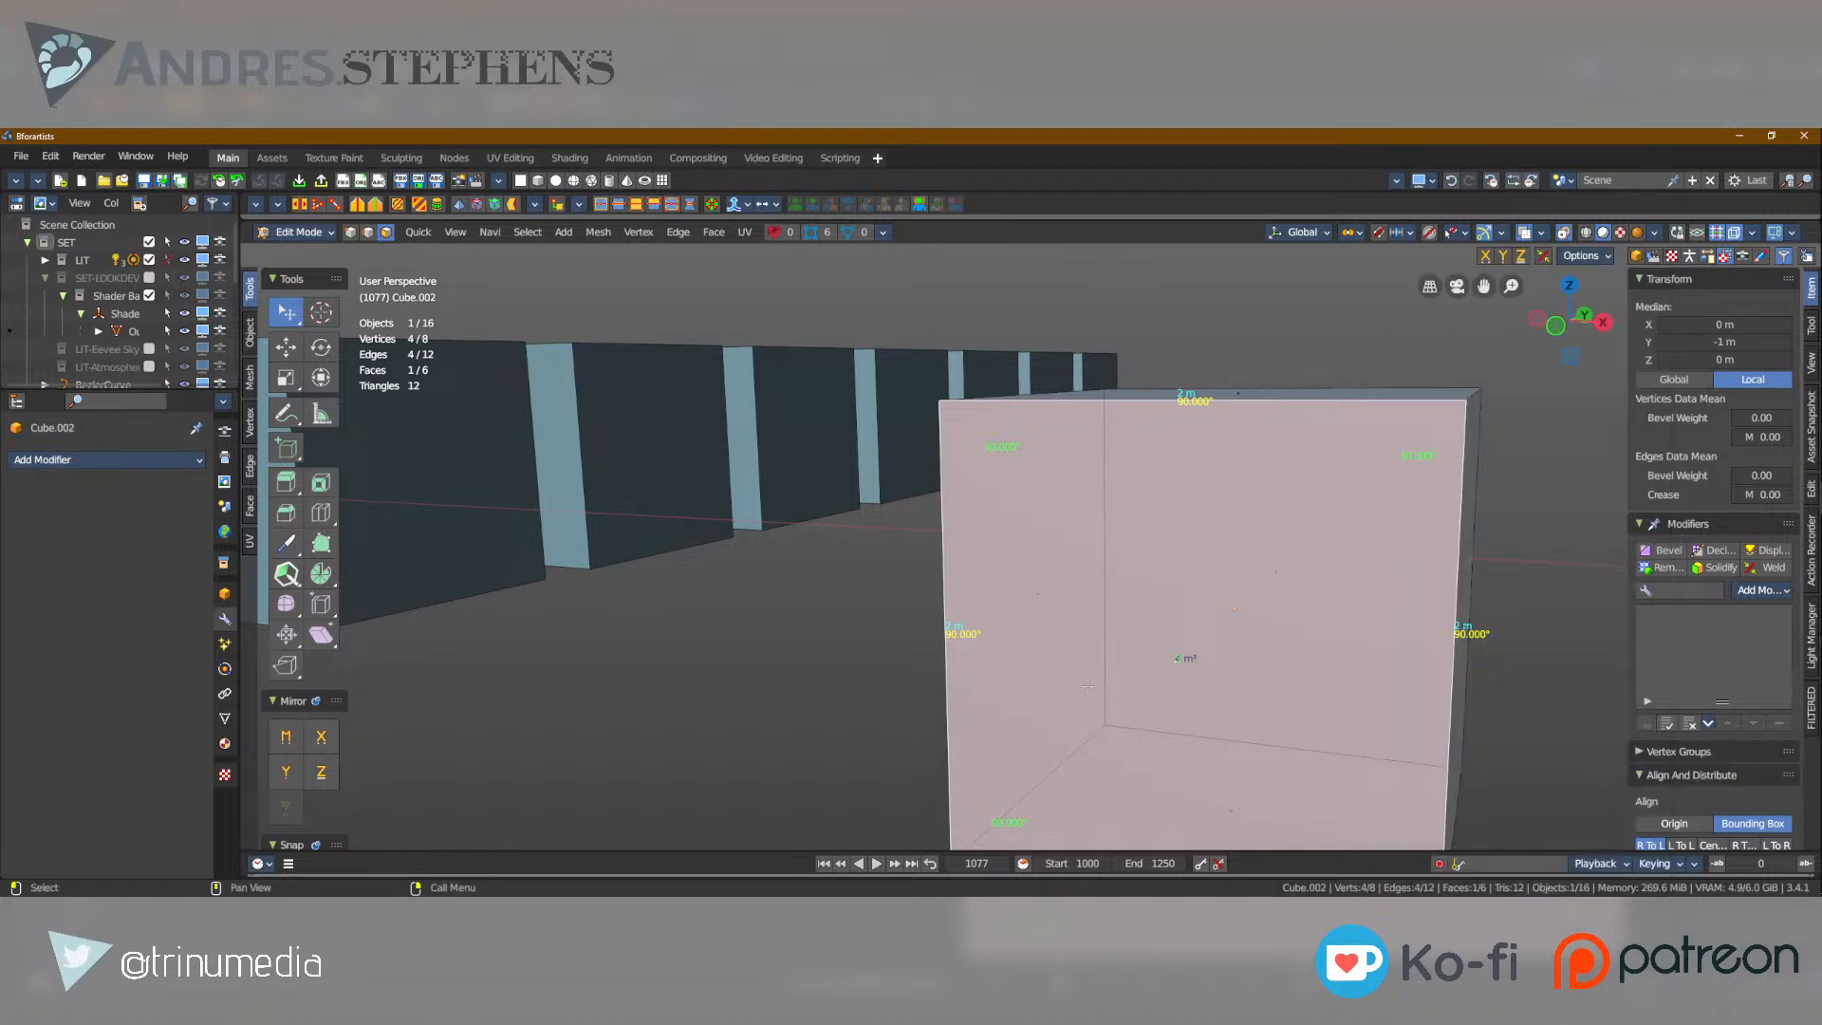
# Turn off the Edge Angle, Face Area, Face Angle and Edge Length measurement overlays, keeping the Faces overlay on.
pyautogui.click(1542, 233)
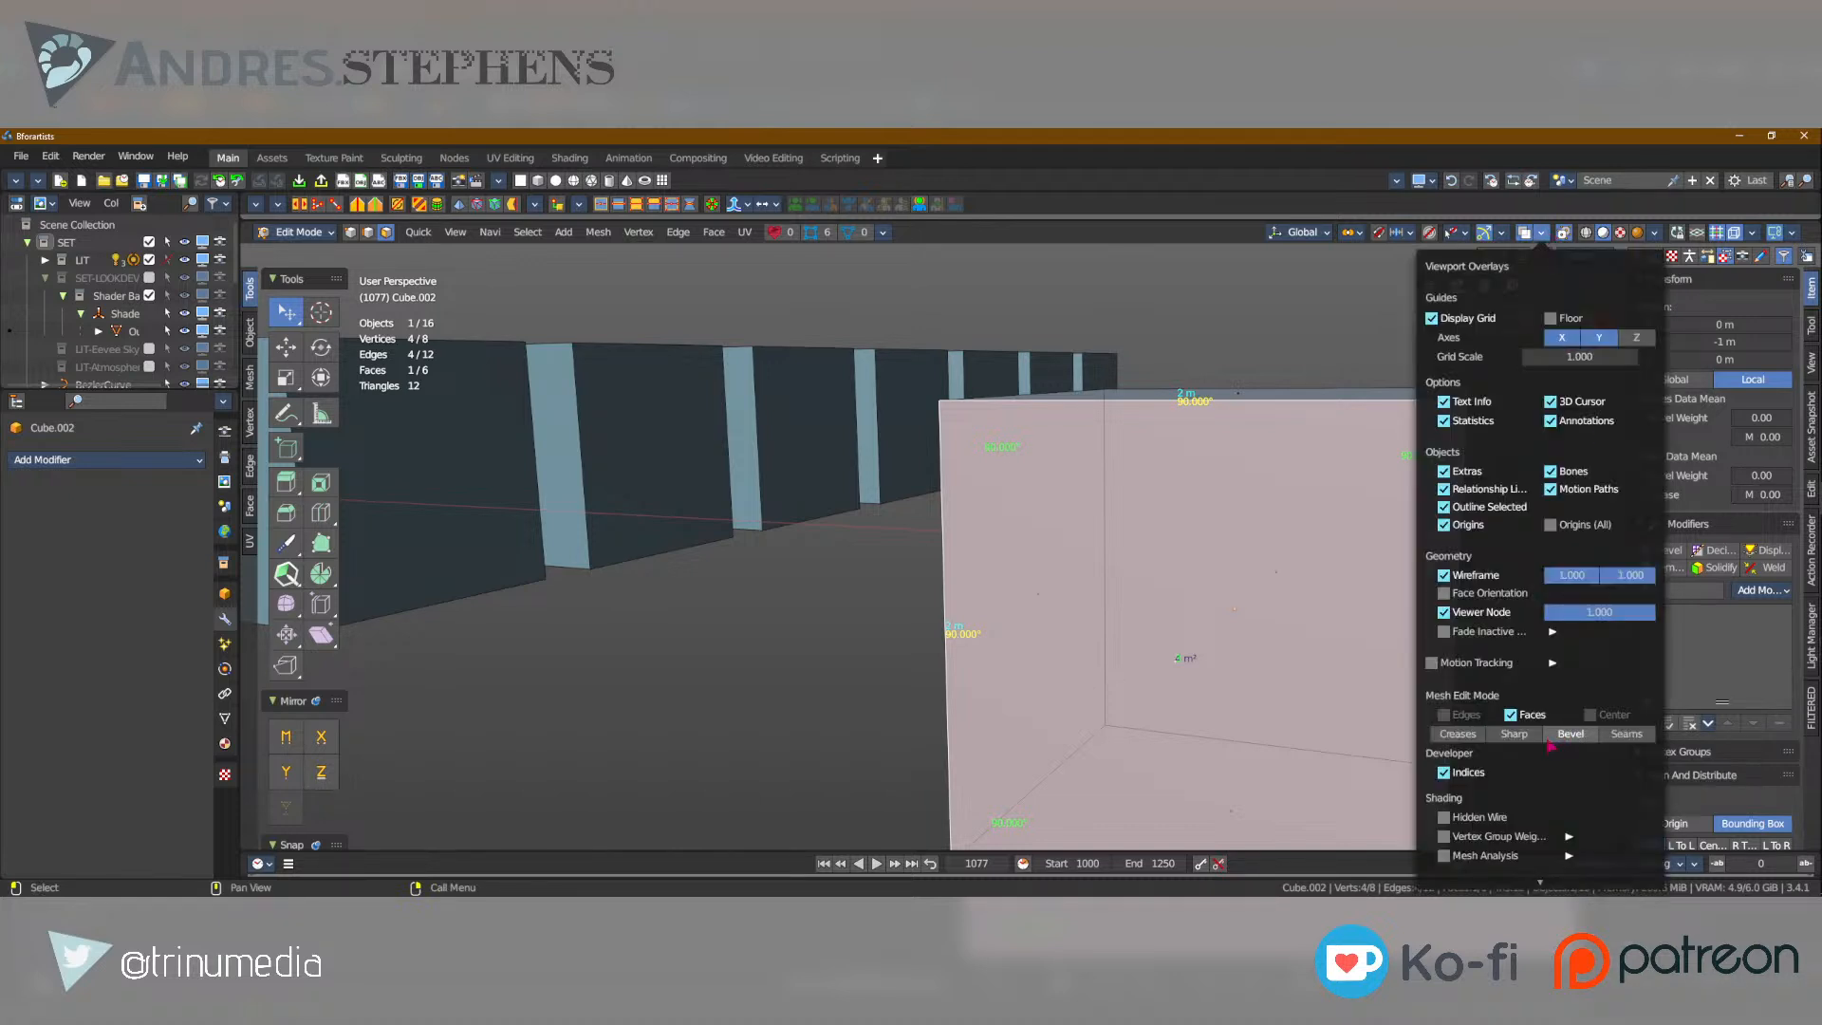
pyautogui.click(1514, 717)
pyautogui.click(1519, 719)
pyautogui.scroll(-4, 1508, 786)
pyautogui.scroll(-1, 1508, 787)
pyautogui.click(1480, 777)
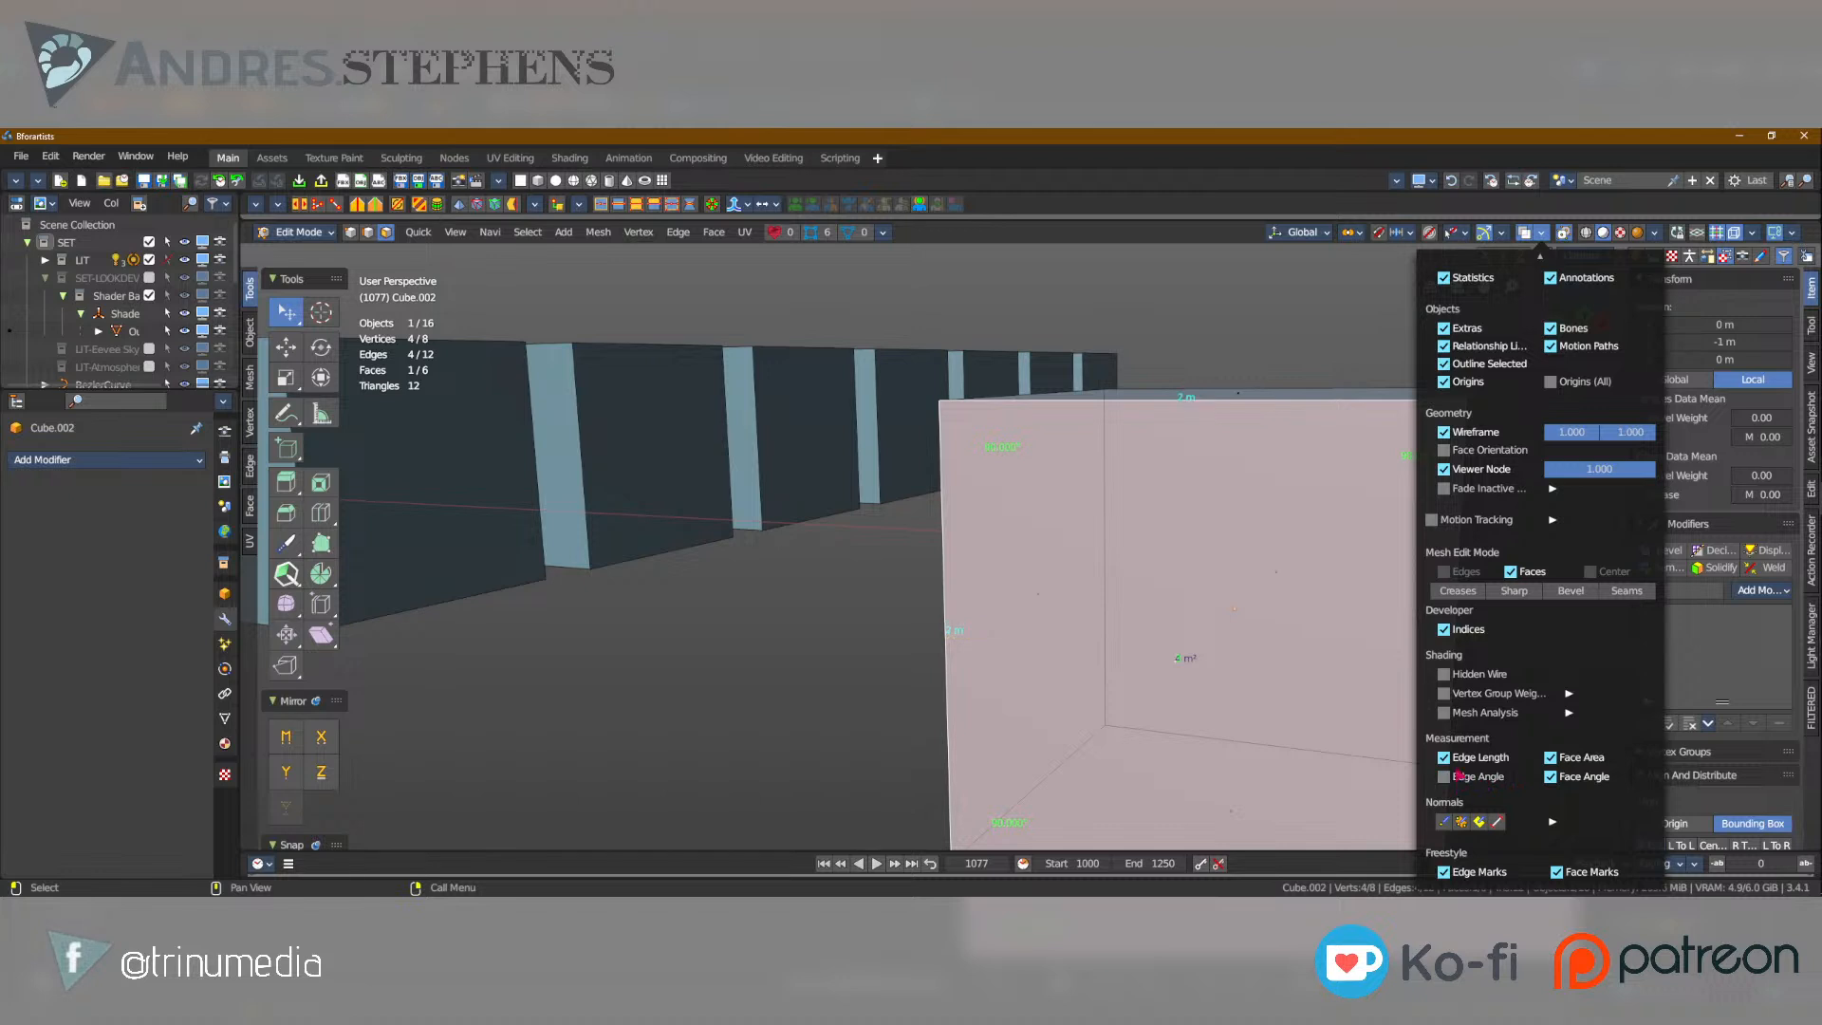
pyautogui.click(1566, 758)
pyautogui.click(1574, 779)
pyautogui.click(1443, 758)
# Select individual faces of the cube and then its entire geometry.
pyautogui.keyDown('alt'); pyautogui.moveTo(1041, 591); pyautogui.dragTo(1186, 607, button='middle'); pyautogui.keyUp('alt')
pyautogui.click(1089, 518)
pyautogui.click(1036, 588)
pyautogui.press('a')
pyautogui.keyDown('alt'); pyautogui.moveTo(1027, 587); pyautogui.dragTo(1085, 532, button='middle'); pyautogui.keyUp('alt')
# Show the fully selected cube in vertex, edge and face selection modes, ending in face selection.
pyautogui.press('1')
pyautogui.scroll(-4, 1085, 531)
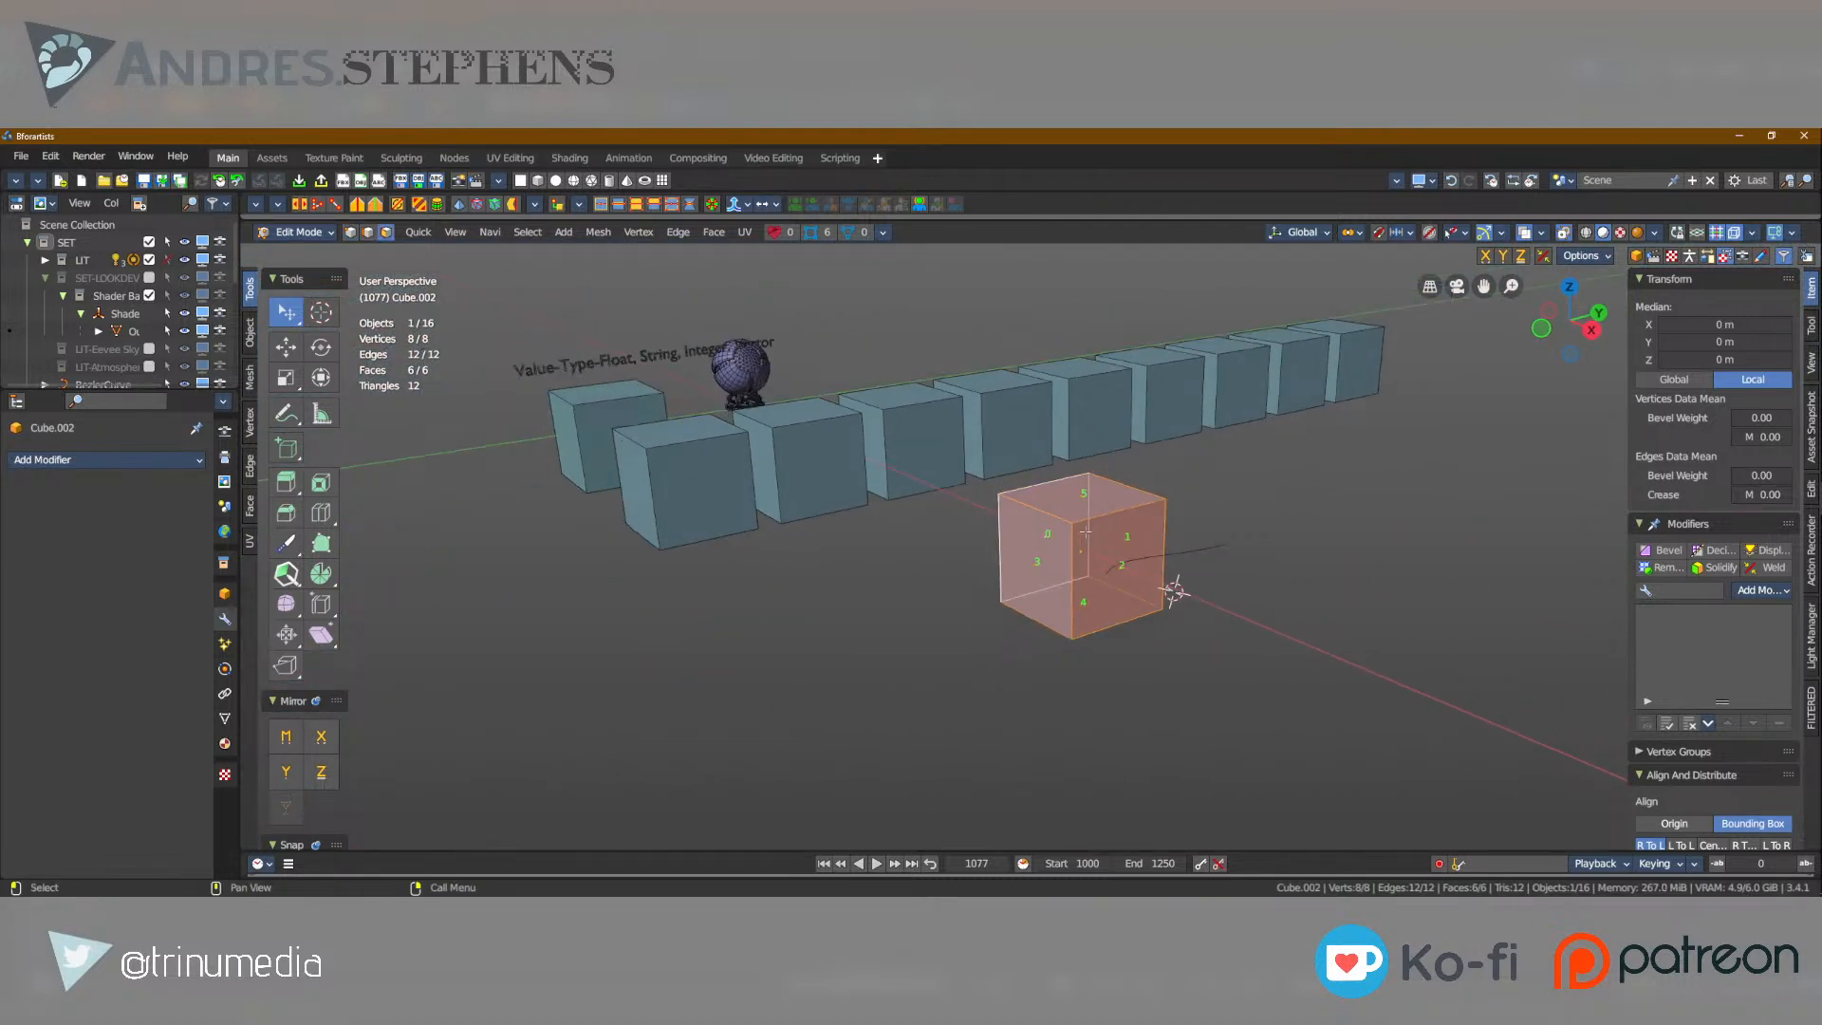
pyautogui.press('2')
pyautogui.moveTo(1057, 532); pyautogui.dragTo(1057, 531, button='middle')
pyautogui.press('3')
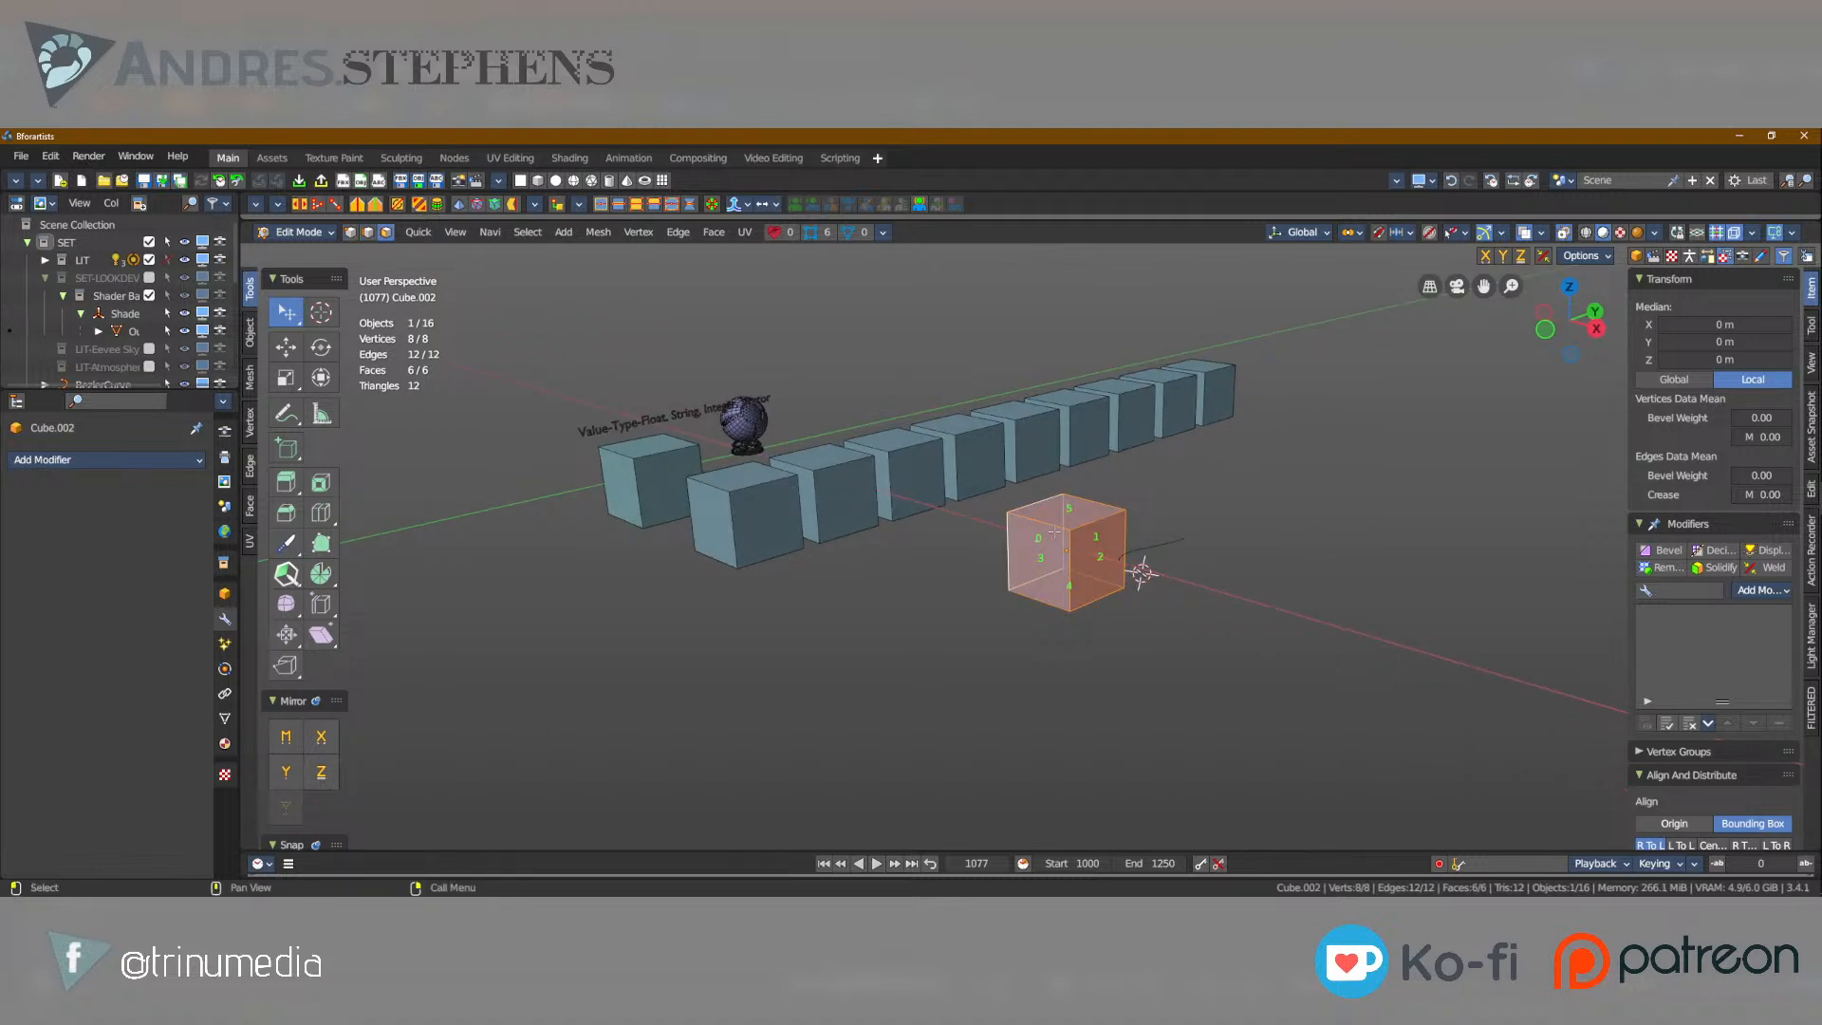
pyautogui.scroll(2, 1054, 532)
pyautogui.moveTo(1054, 498); pyautogui.dragTo(1098, 511, button='middle')
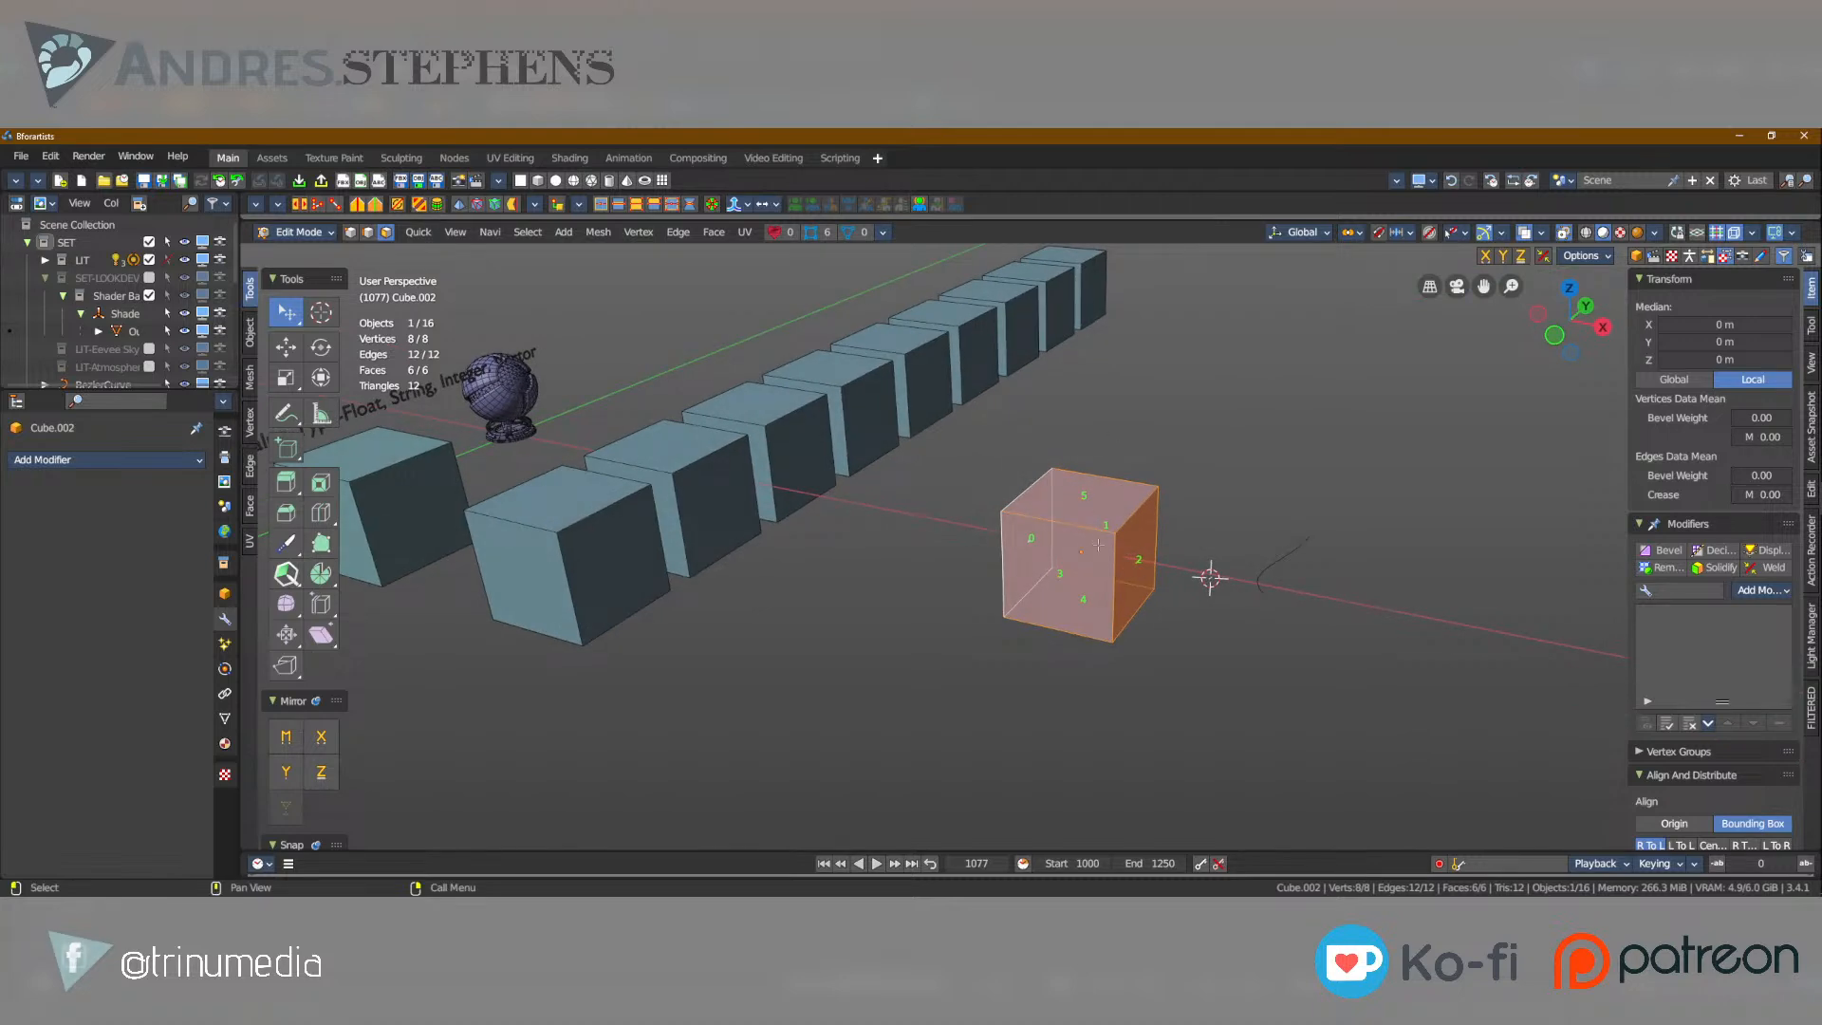
# Switch editing from the cube to the Bezier curve and select each of its two control points.
pyautogui.press('Tab')
pyautogui.click(1288, 558)
pyautogui.press('Tab')
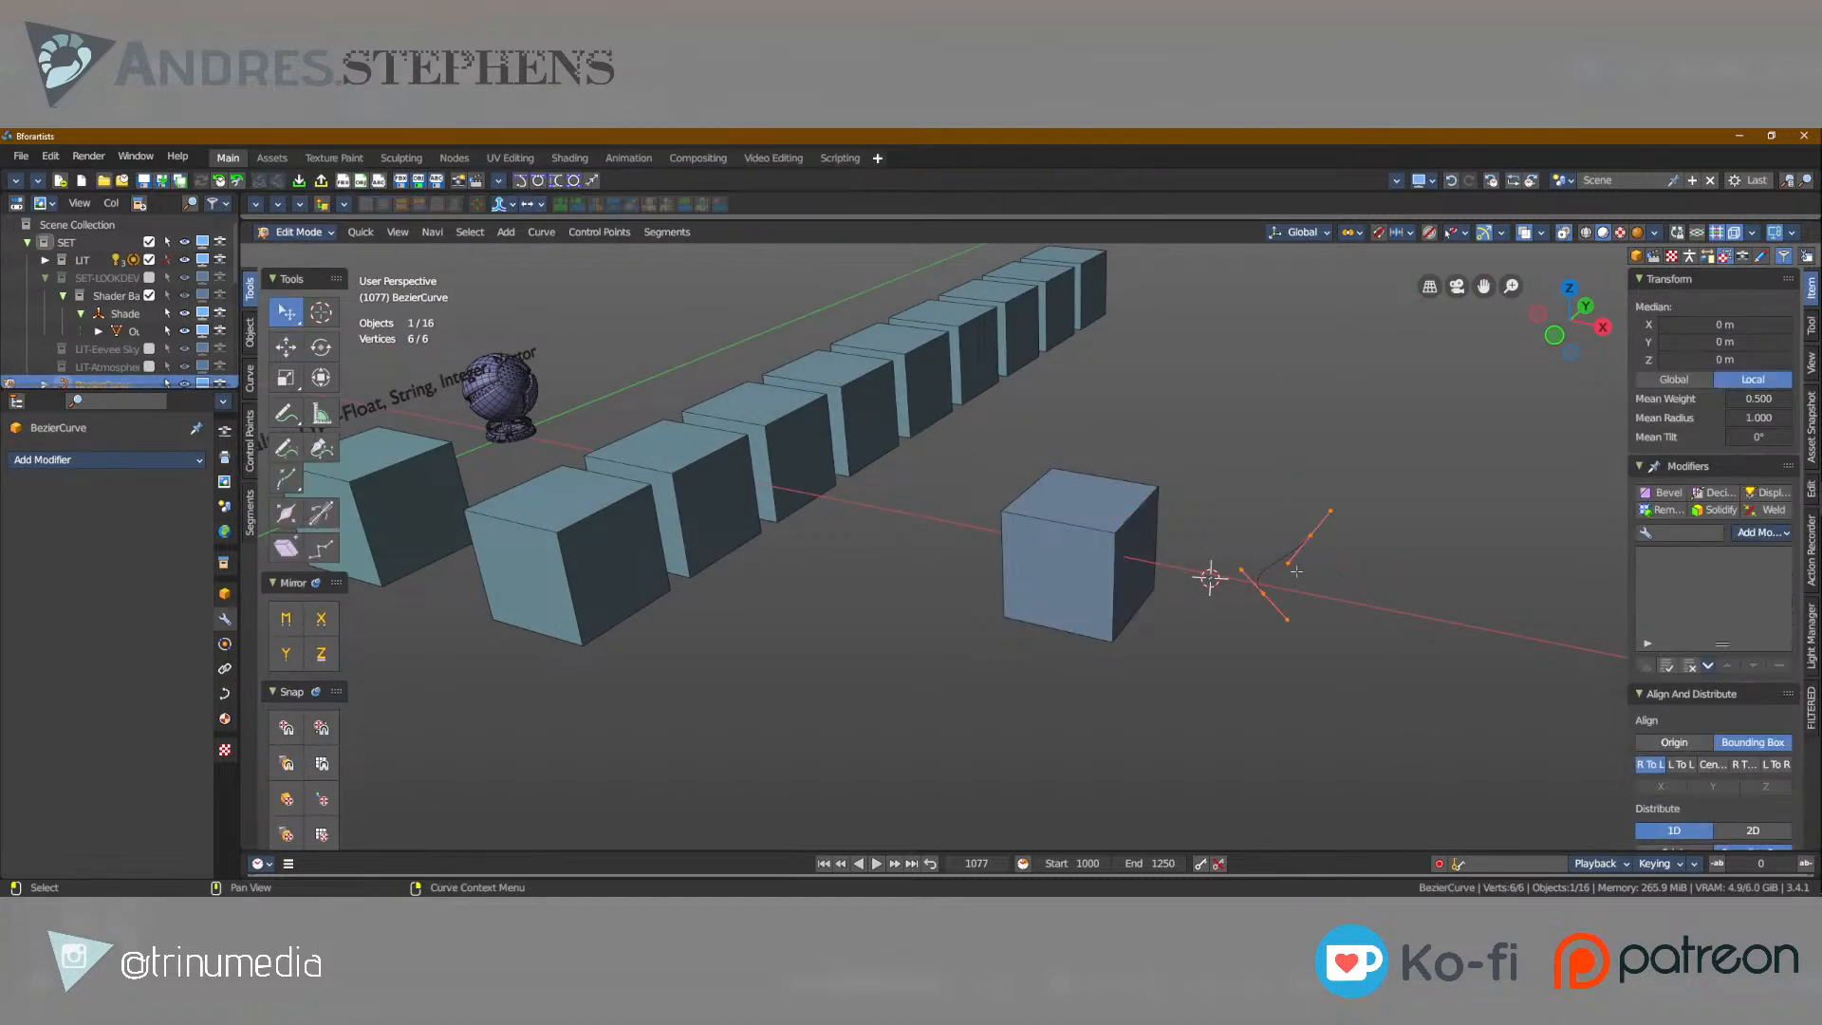
pyautogui.moveTo(1309, 581)
pyautogui.mouseDown(button='middle')
pyautogui.moveTo(1339, 602)
pyautogui.moveTo(1307, 610)
pyautogui.mouseUp(button='middle')
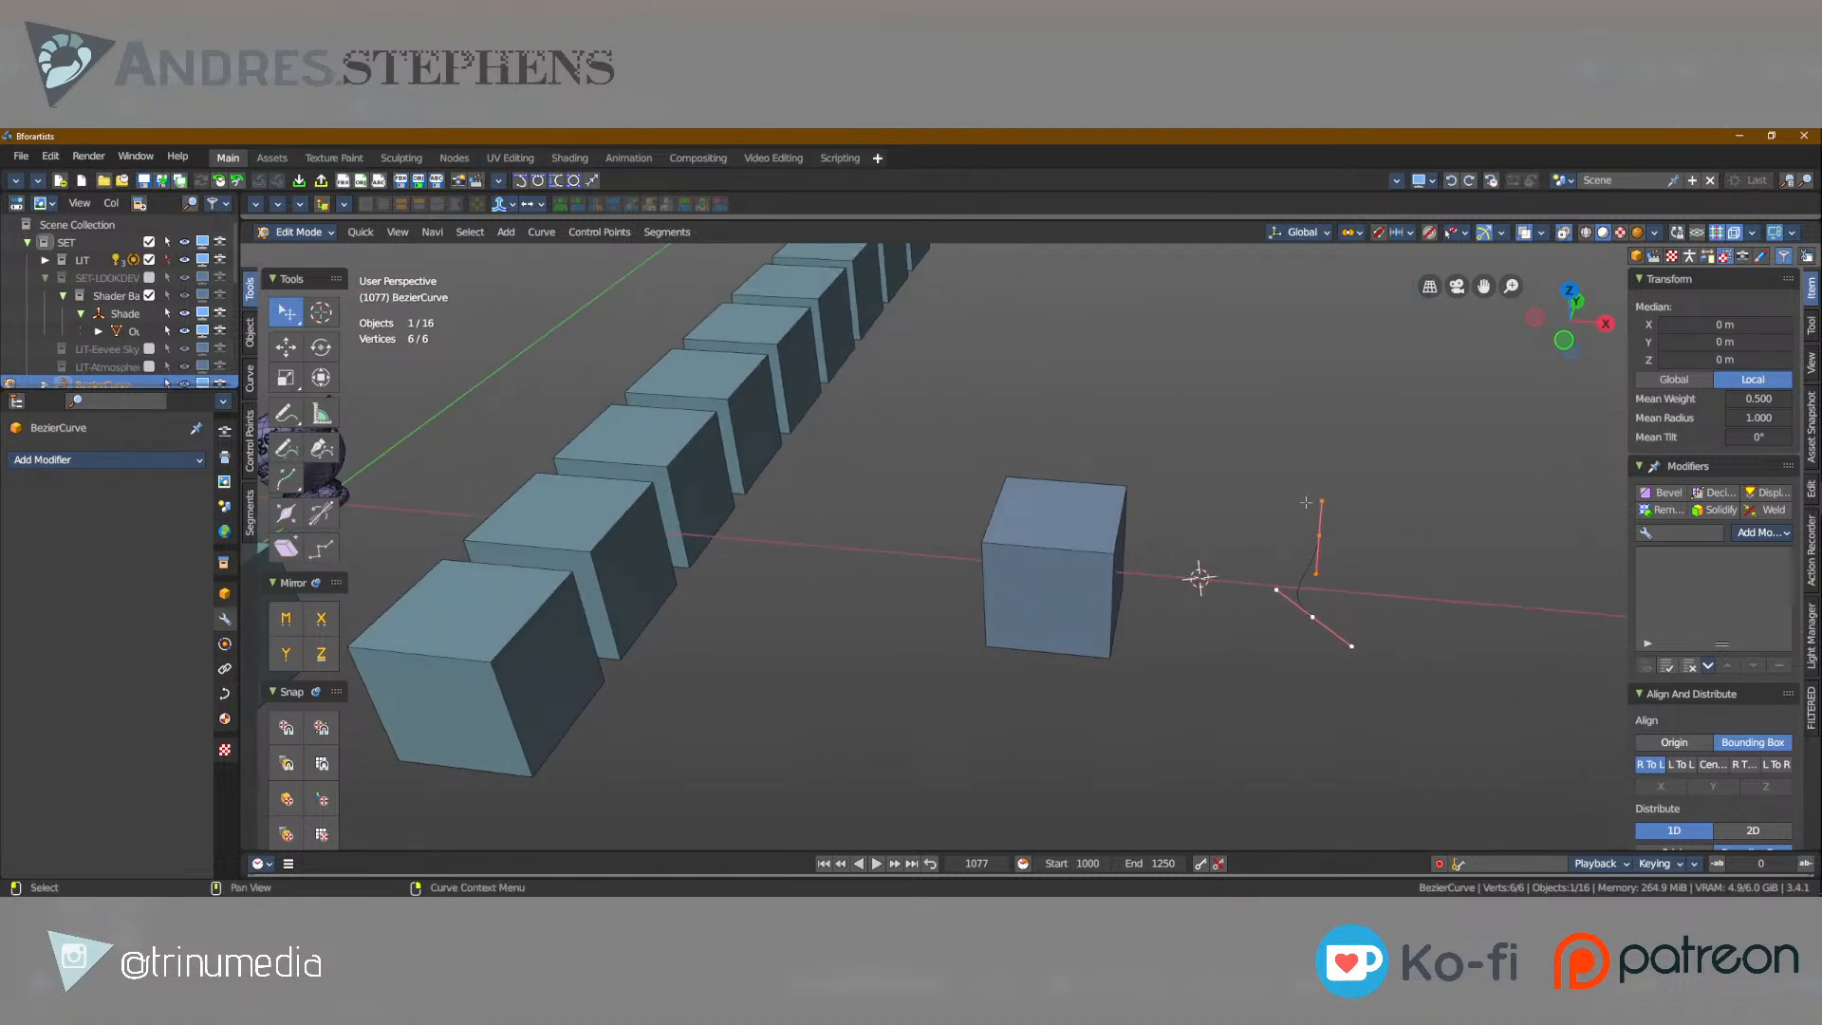
pyautogui.click(1315, 619)
pyautogui.click(1321, 535)
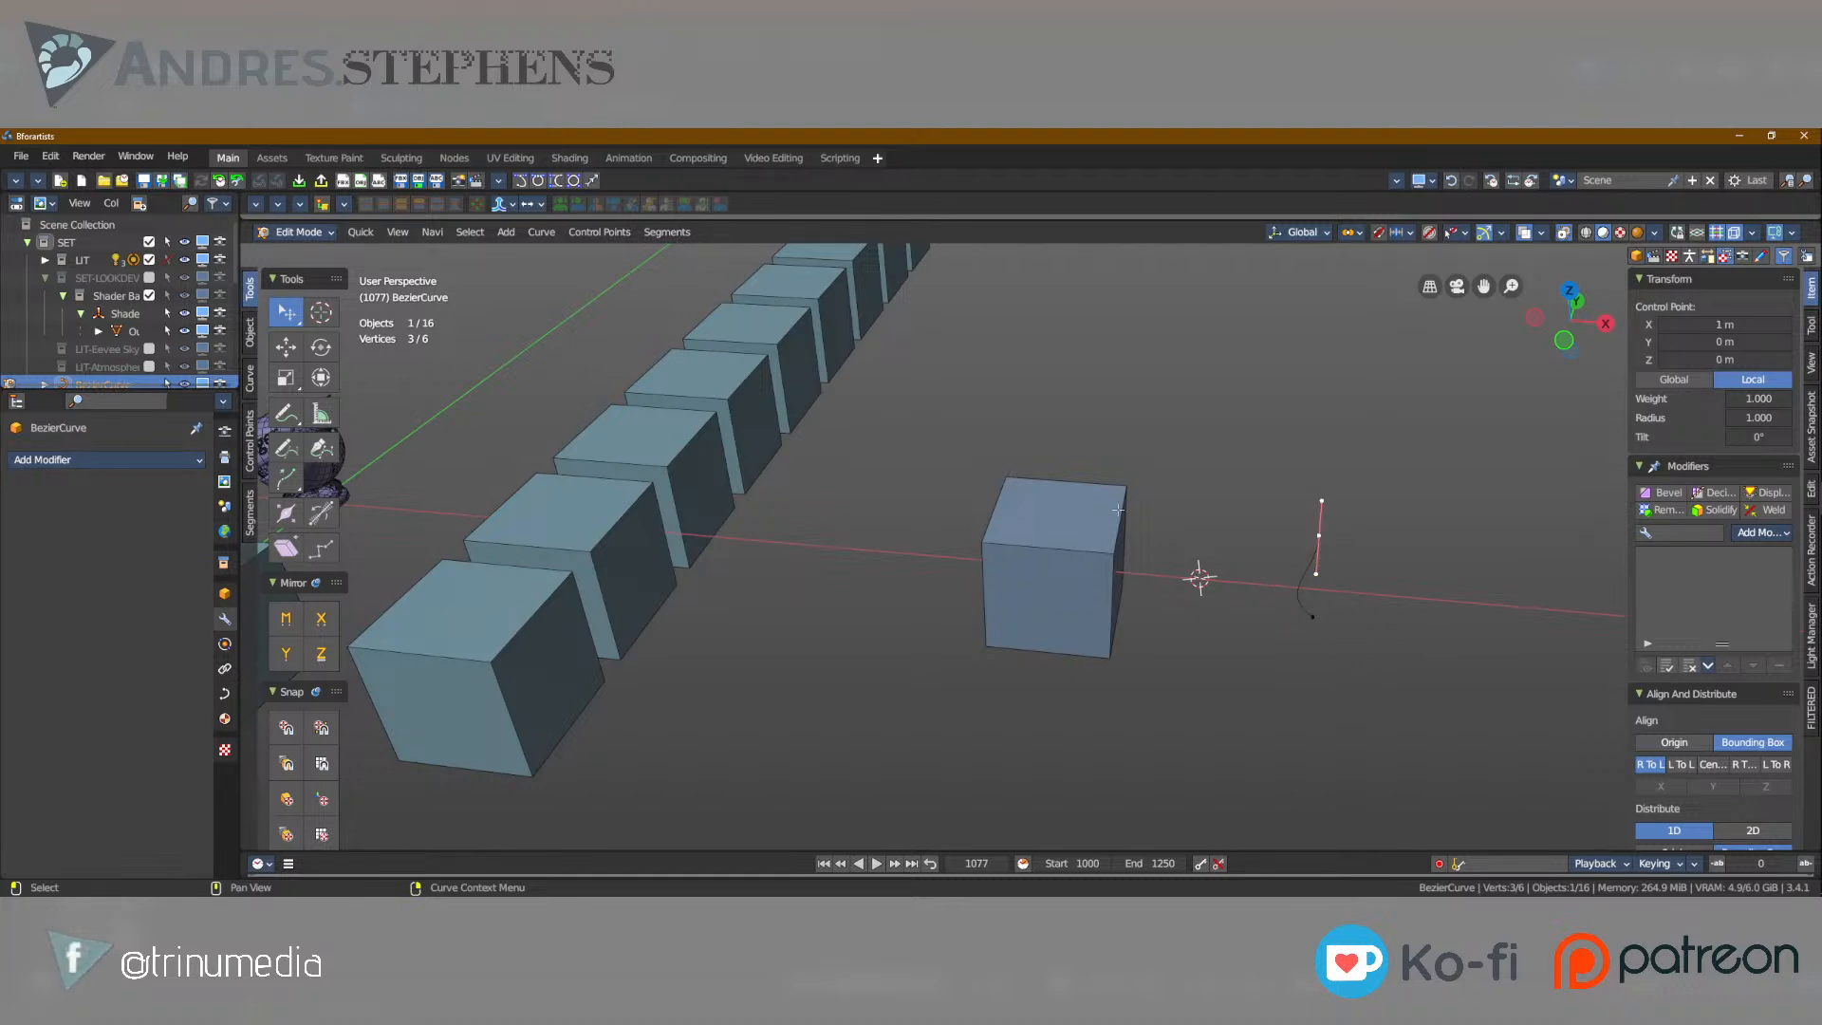
# Leave the curve's Edit Mode and put the single cube beside it back into Edit Mode.
pyautogui.click(1046, 529)
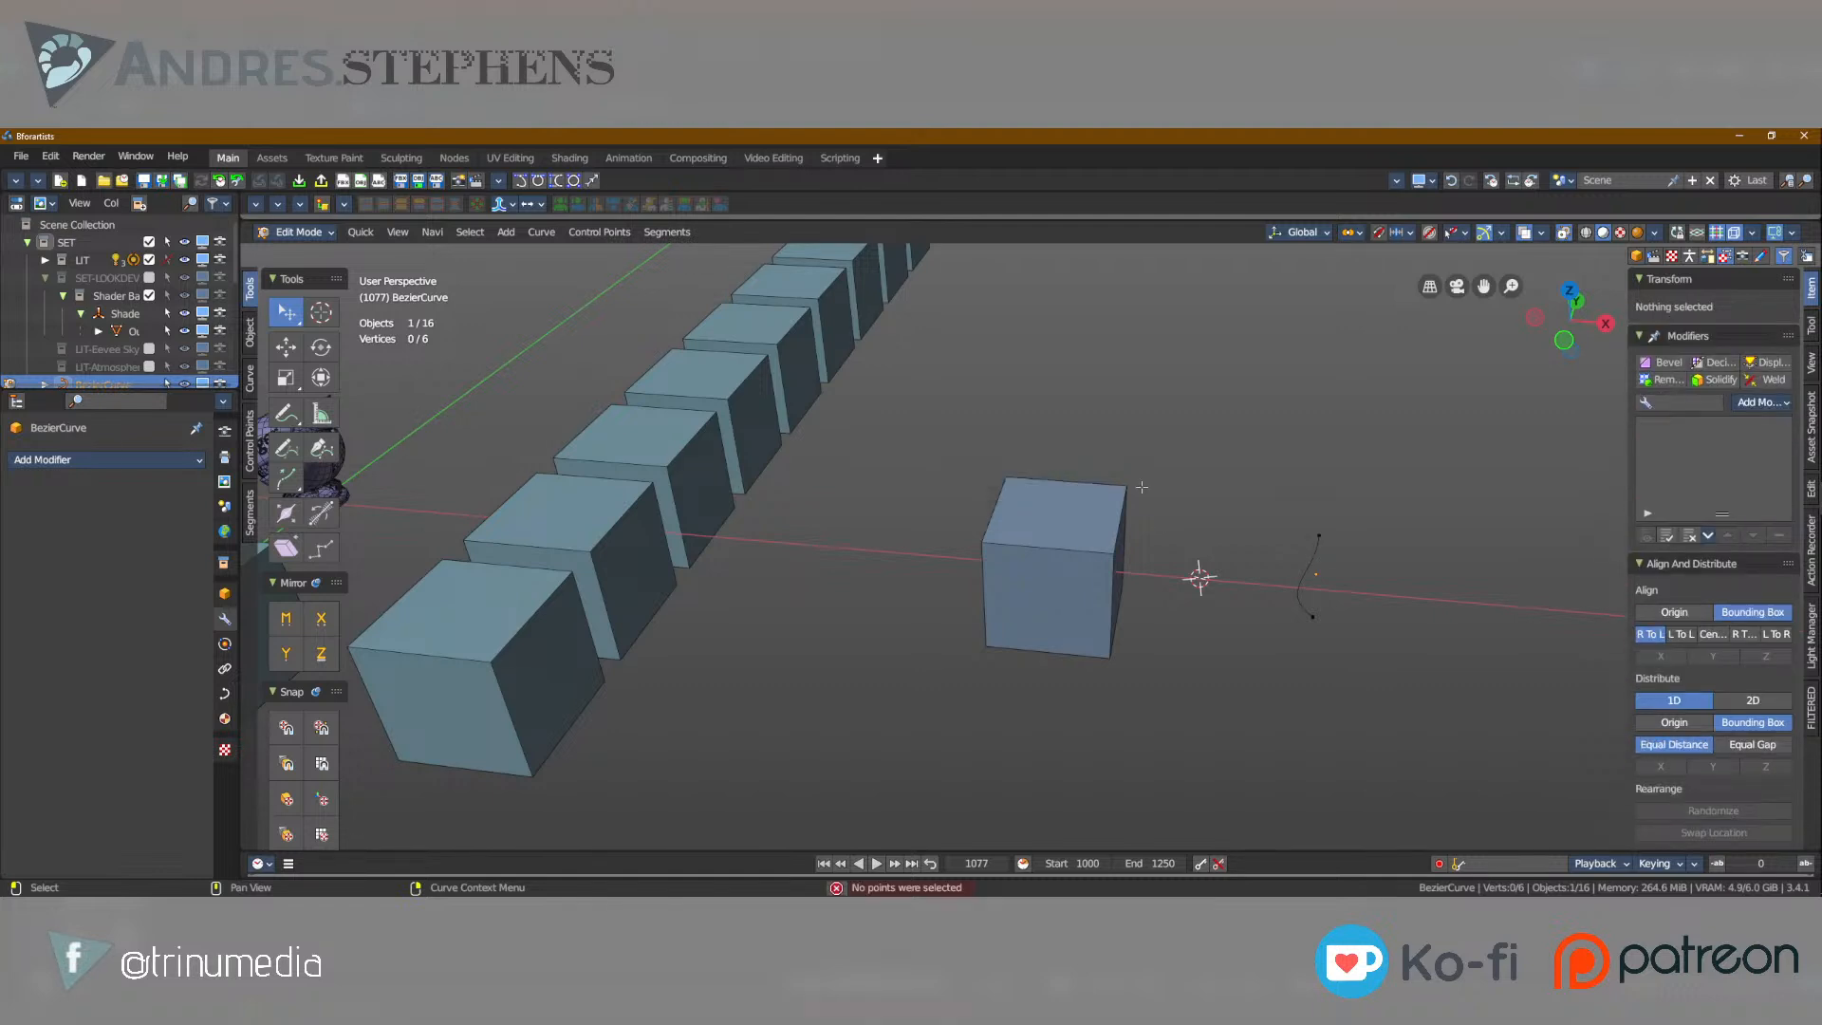
pyautogui.press('Tab')
pyautogui.click(1067, 524)
pyautogui.press('Tab')
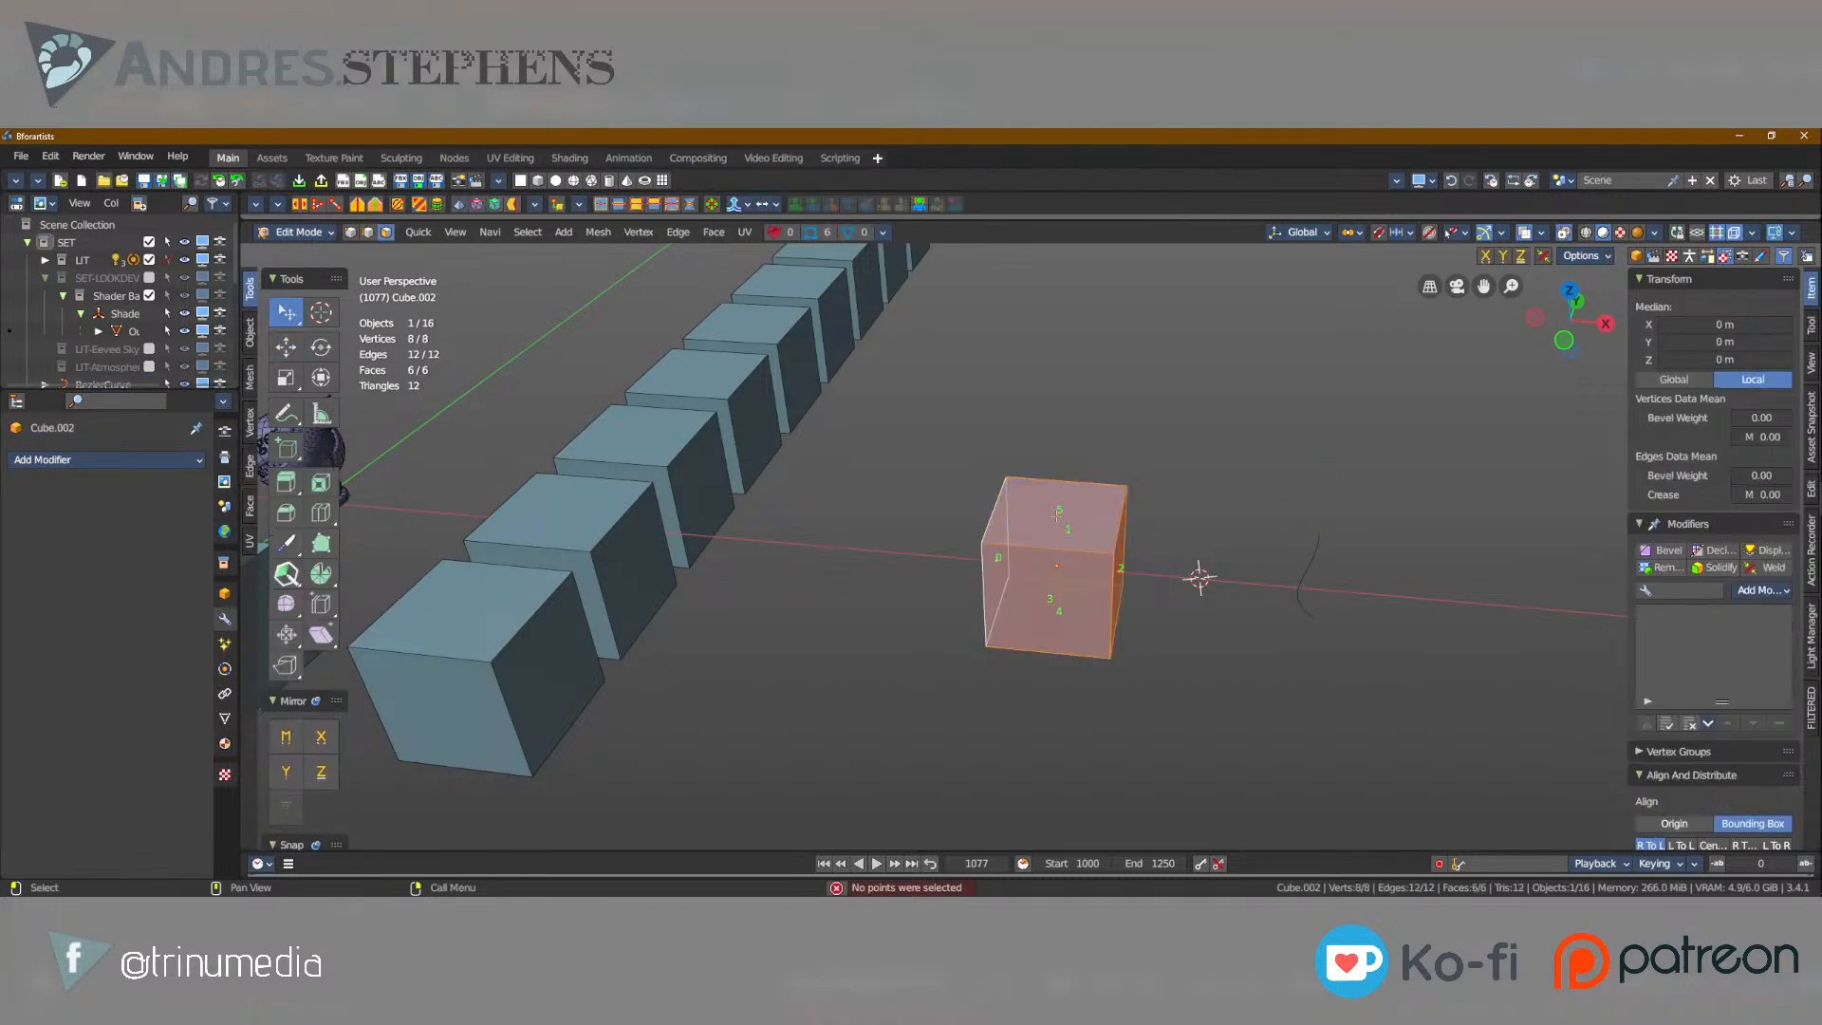
# Select the cube's top face, its two visible side faces and the top face again, one at a time.
pyautogui.click(1065, 524)
pyautogui.moveTo(1184, 588); pyautogui.dragTo(1046, 572, button='middle')
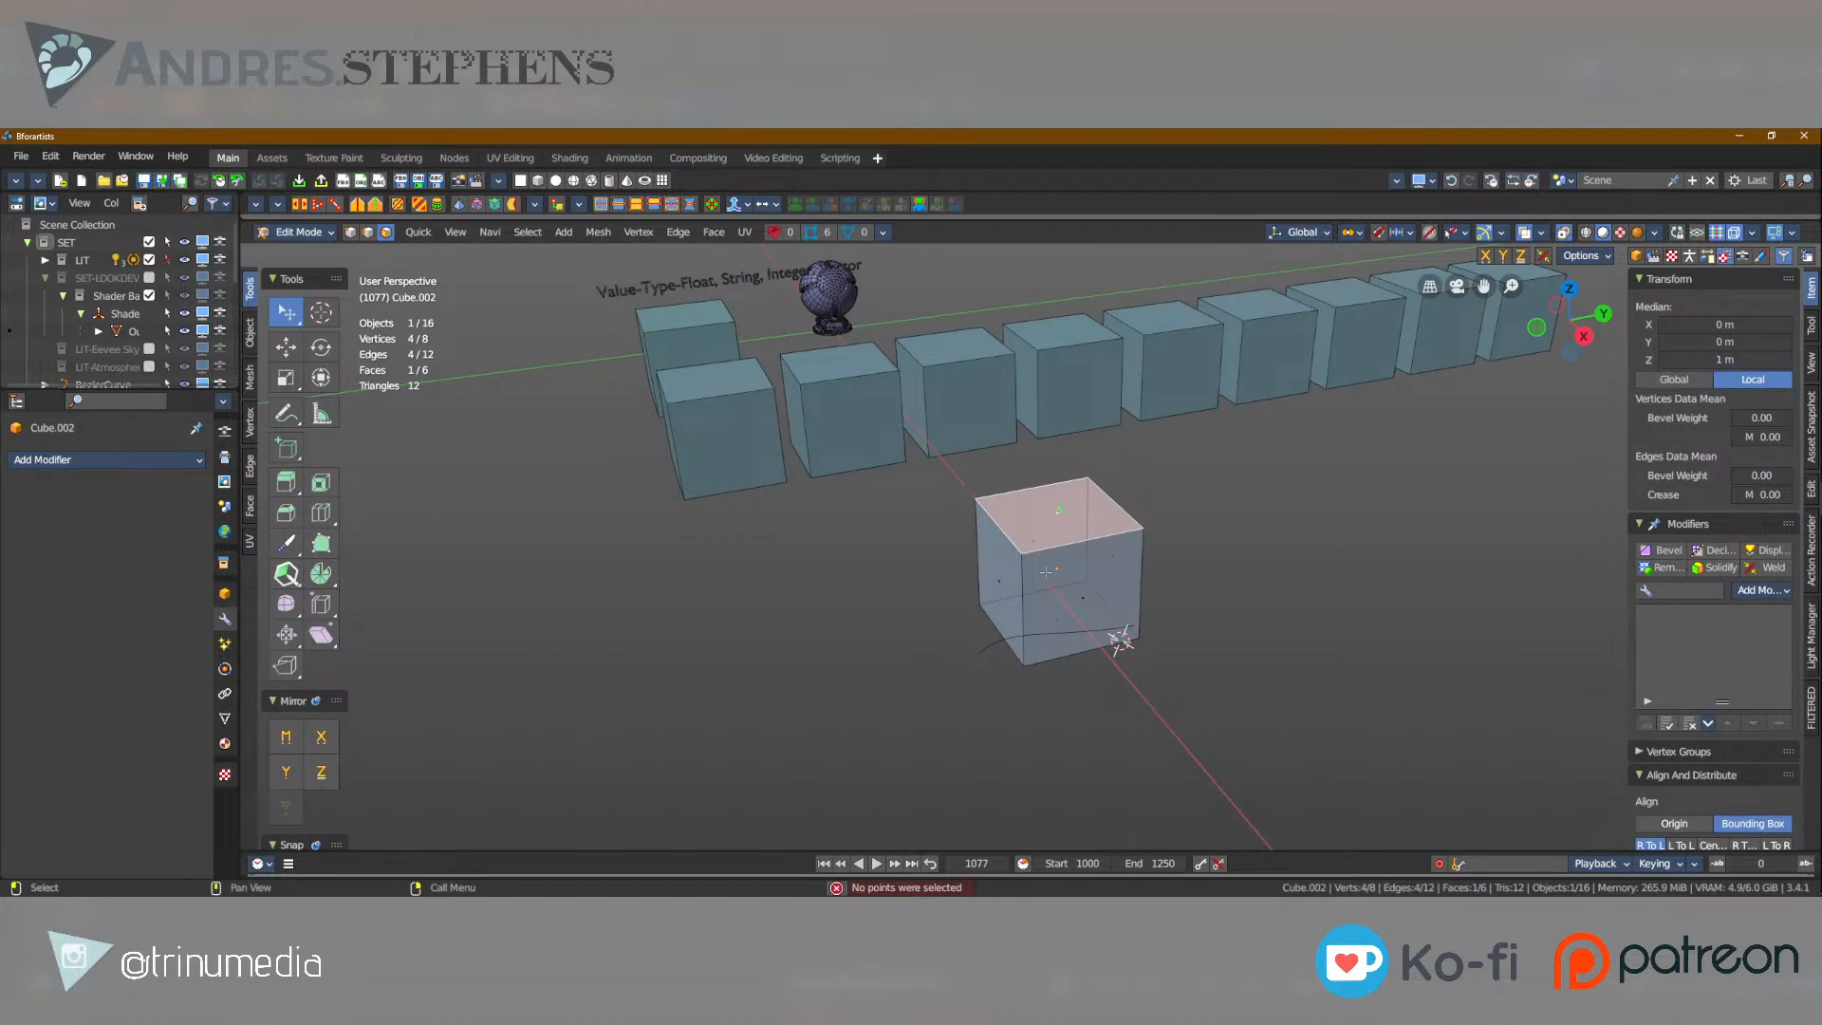
pyautogui.click(1079, 608)
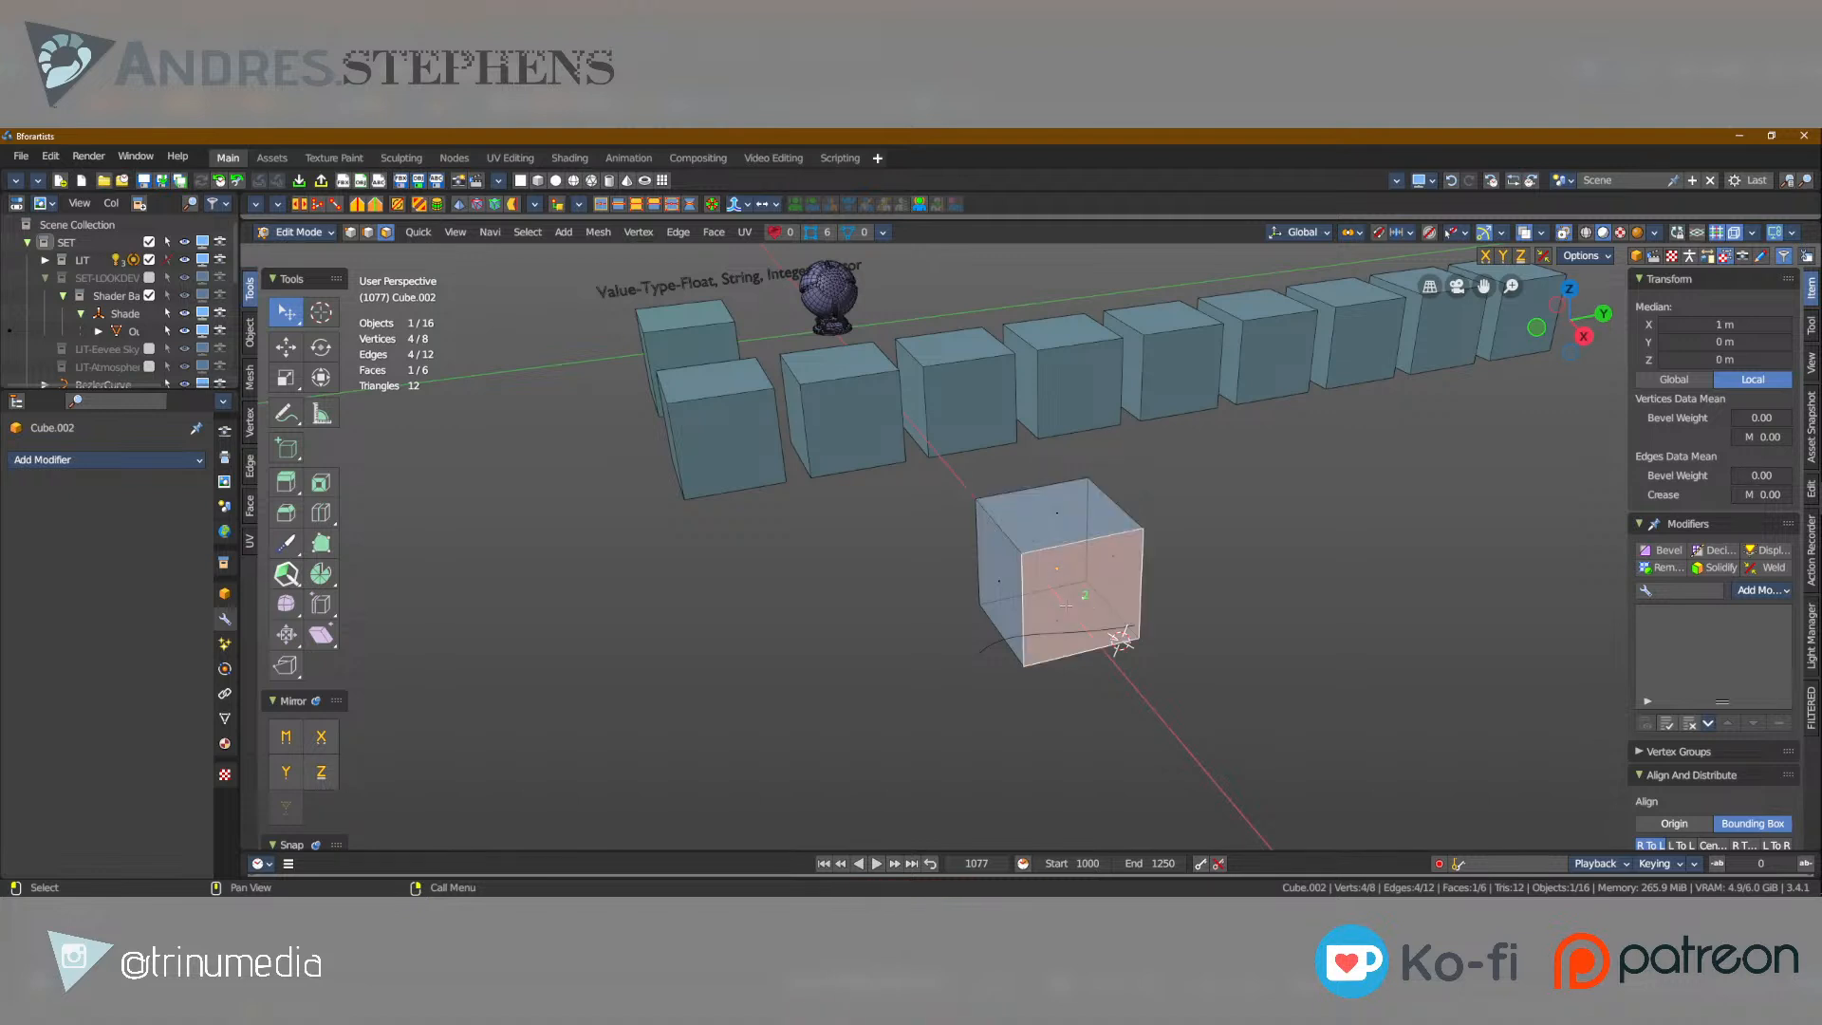
pyautogui.click(1003, 577)
pyautogui.click(1053, 514)
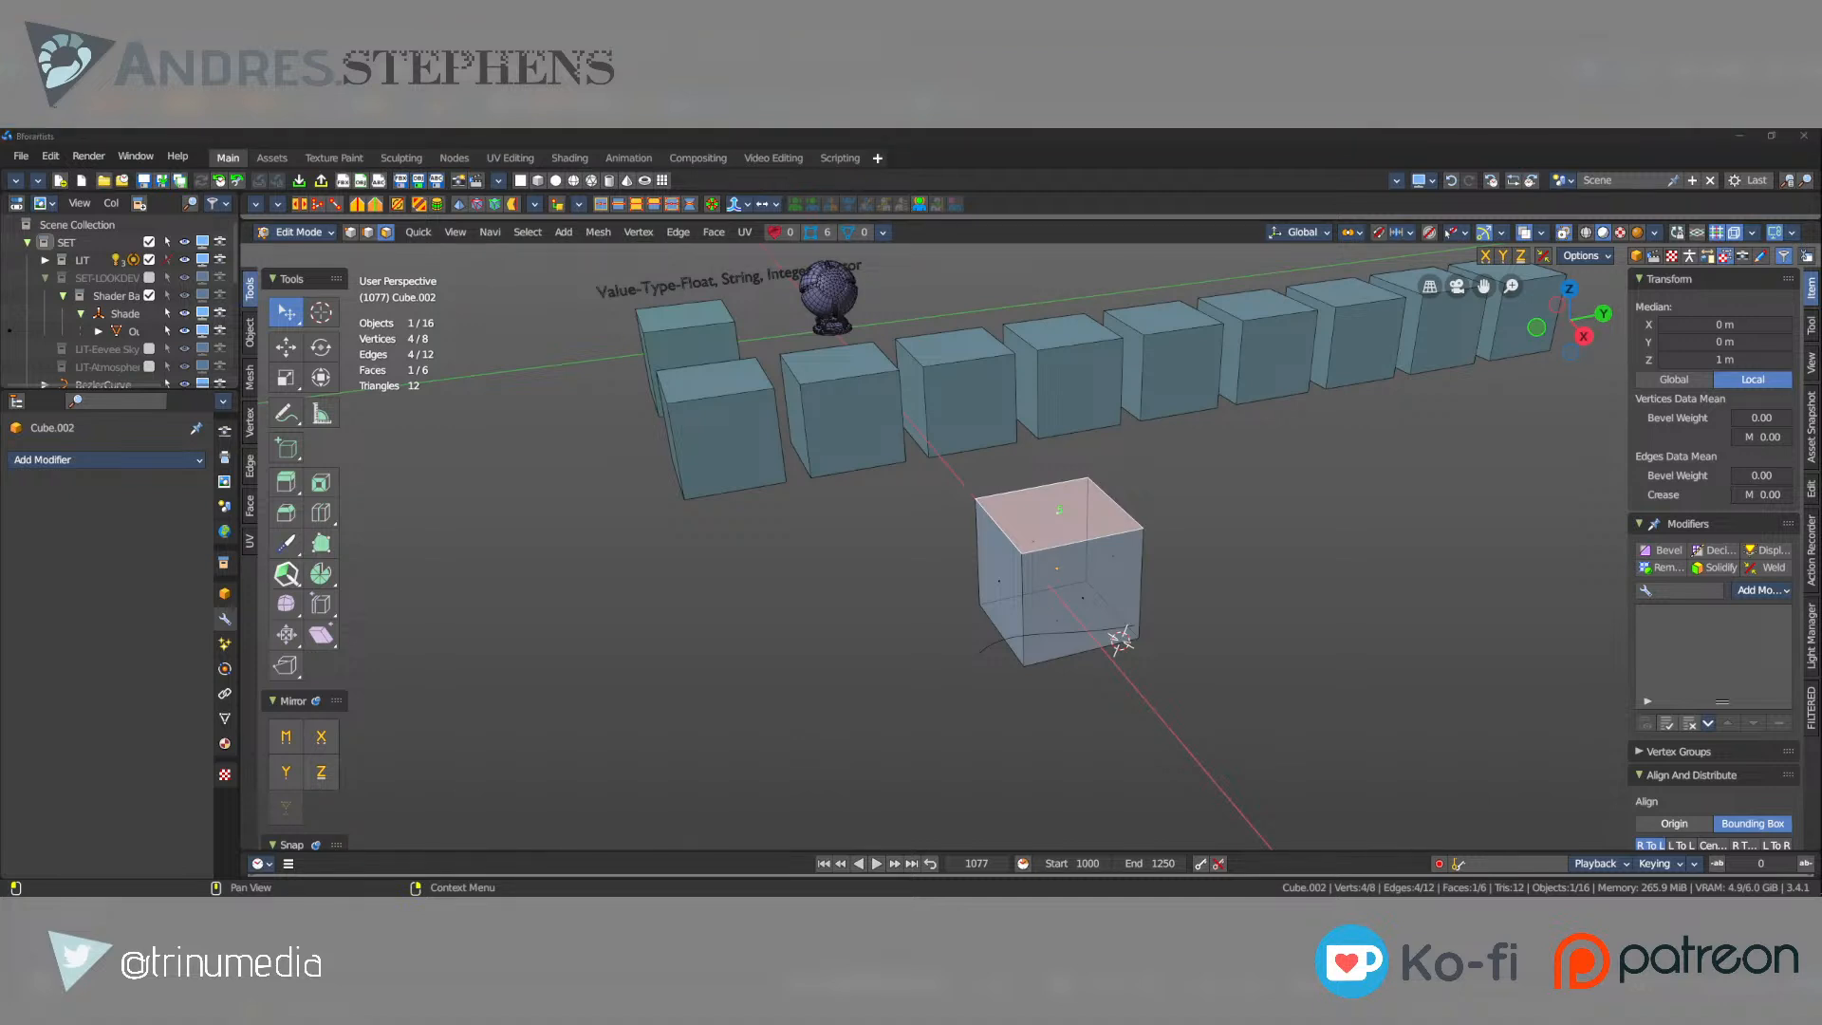
# Return to Object Mode and select the arrayed row of cubes.
pyautogui.moveTo(835, 432); pyautogui.dragTo(892, 455, button='middle')
pyautogui.press('Tab')
pyautogui.moveTo(836, 512); pyautogui.dragTo(938, 539, button='middle')
pyautogui.click(919, 491)
pyautogui.scroll(-4, 902, 531)
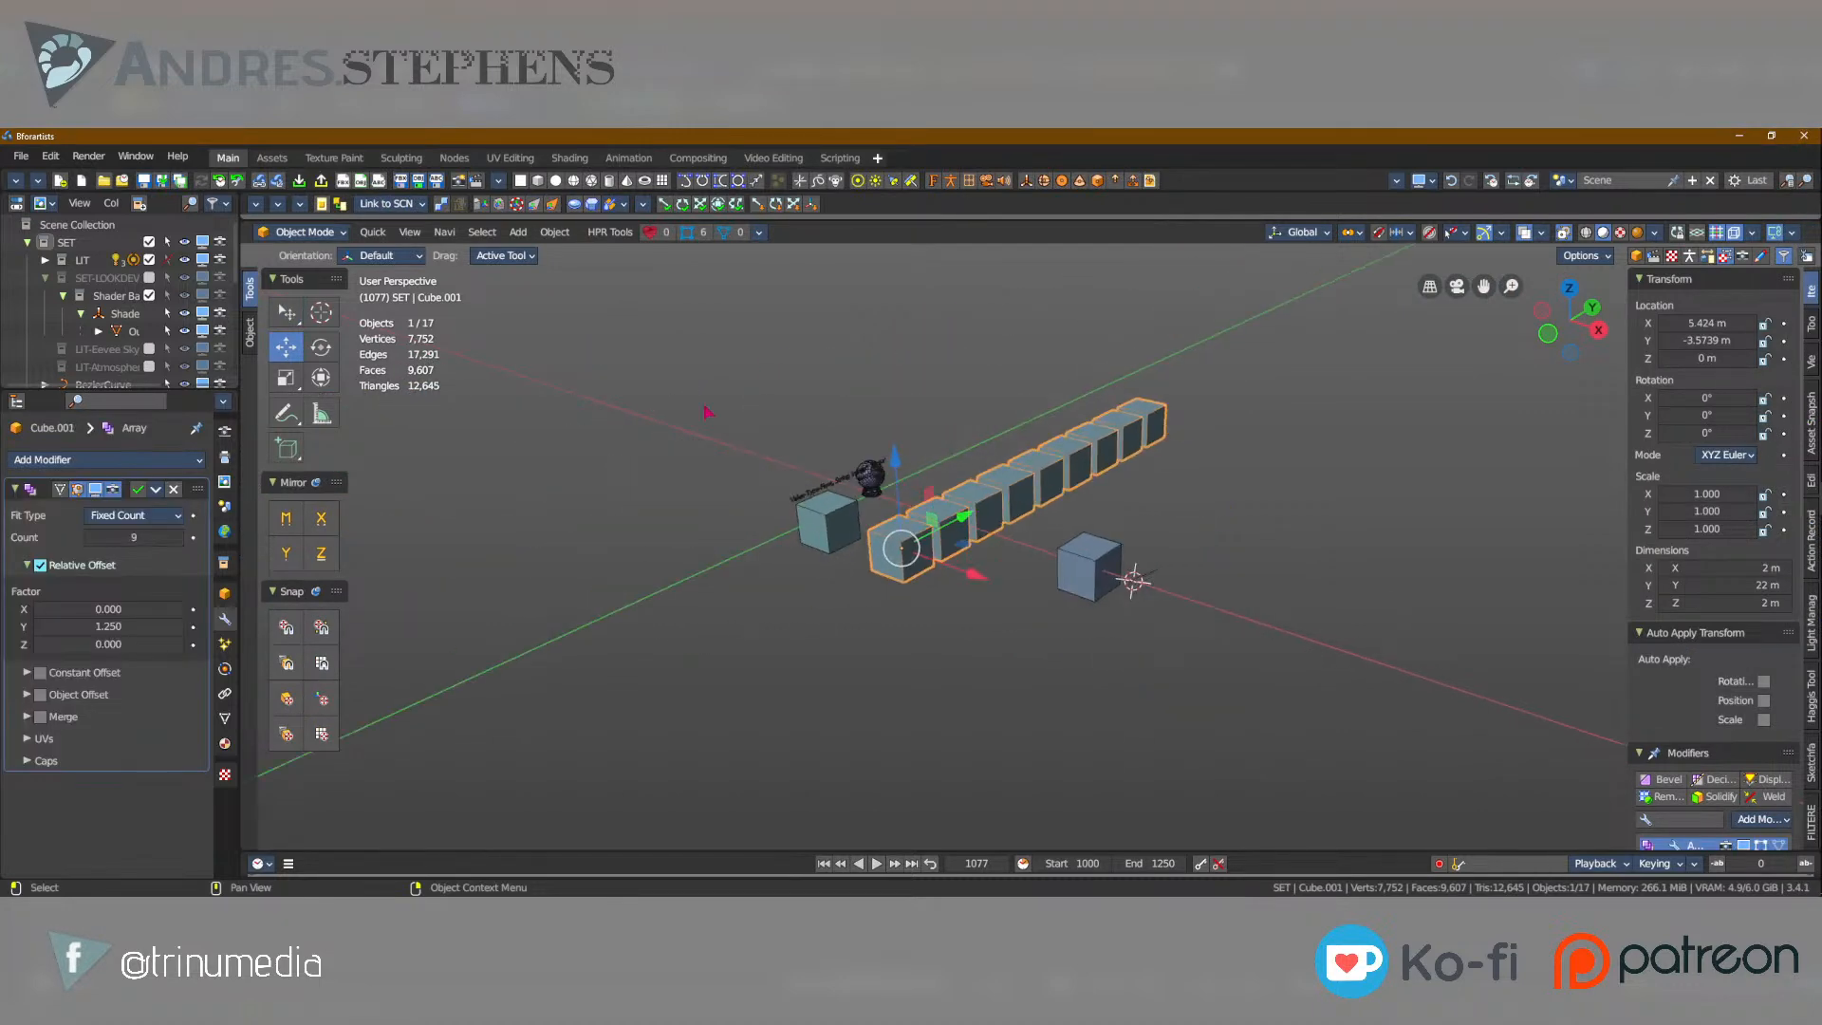
# Select the single cube, enter Edit Mode and switch through vertex, edge and face selection.
pyautogui.click(1082, 560)
pyautogui.scroll(4, 1082, 560)
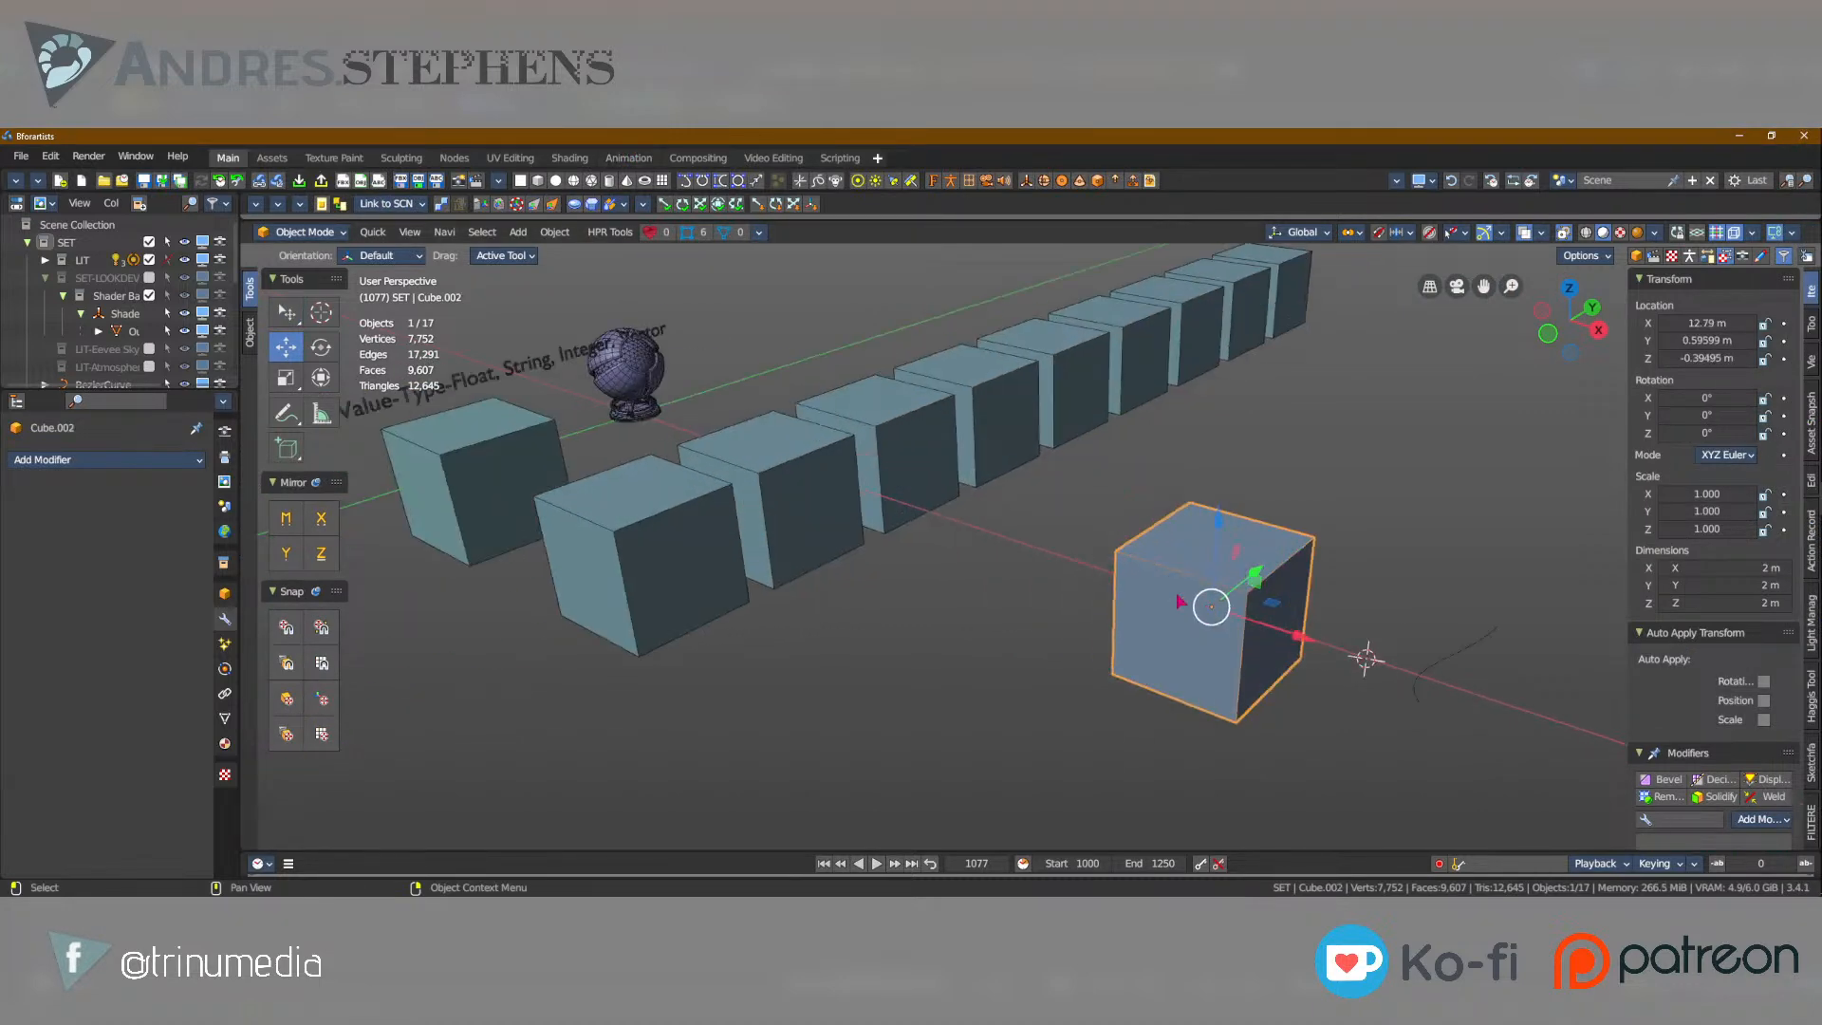
pyautogui.press('Tab')
pyautogui.press('1')
pyautogui.press('2')
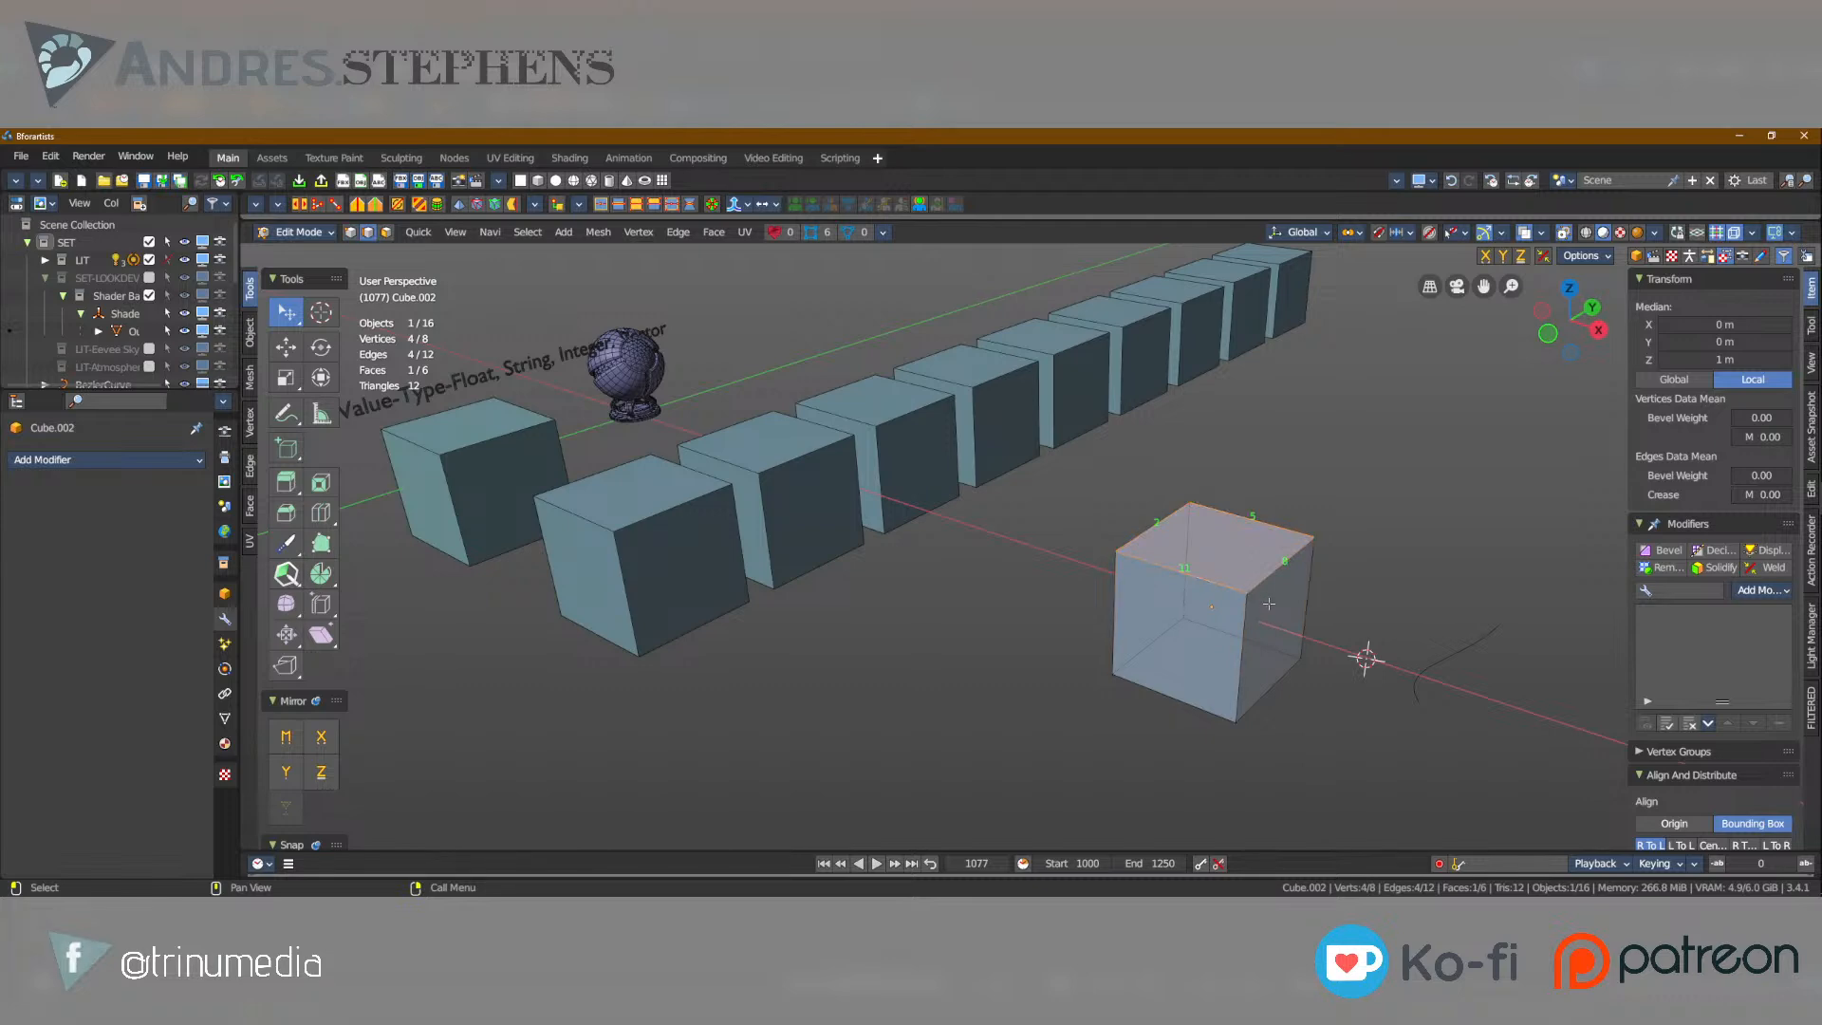
pyautogui.press('3')
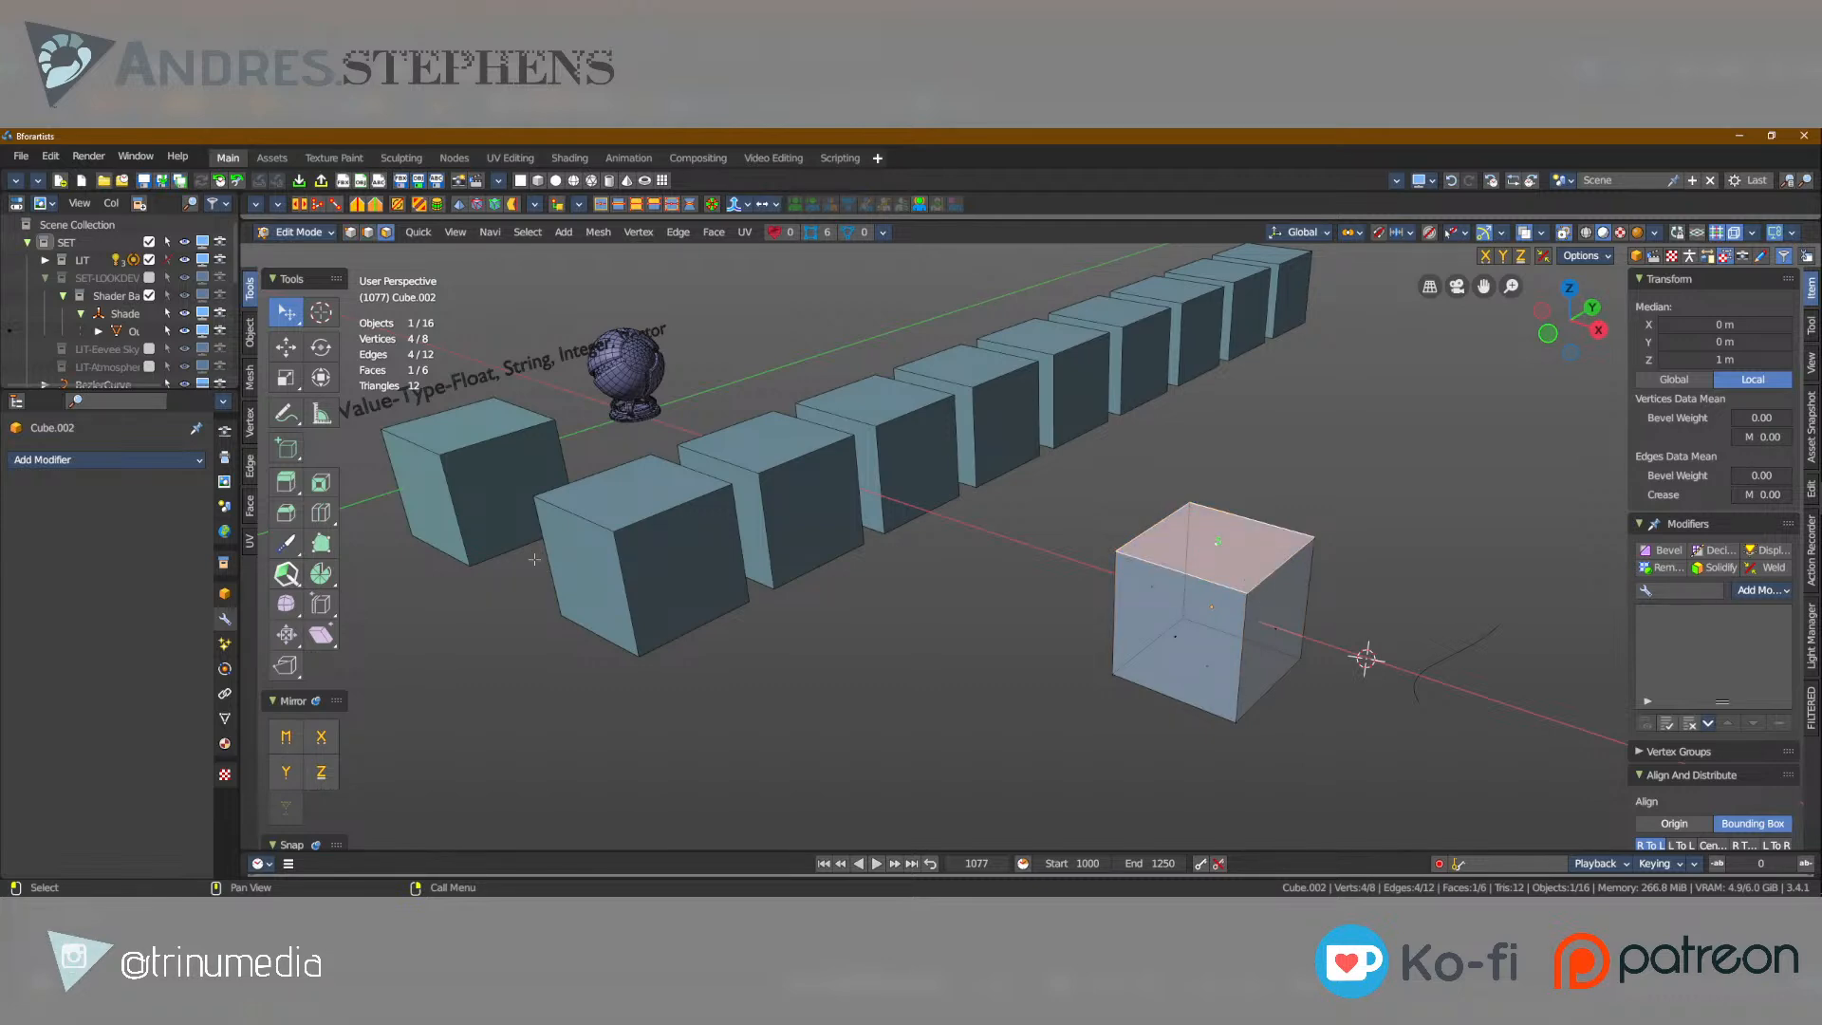
# Open the Nodes workspace and create a new geometry node tree for the single cube.
pyautogui.click(453, 158)
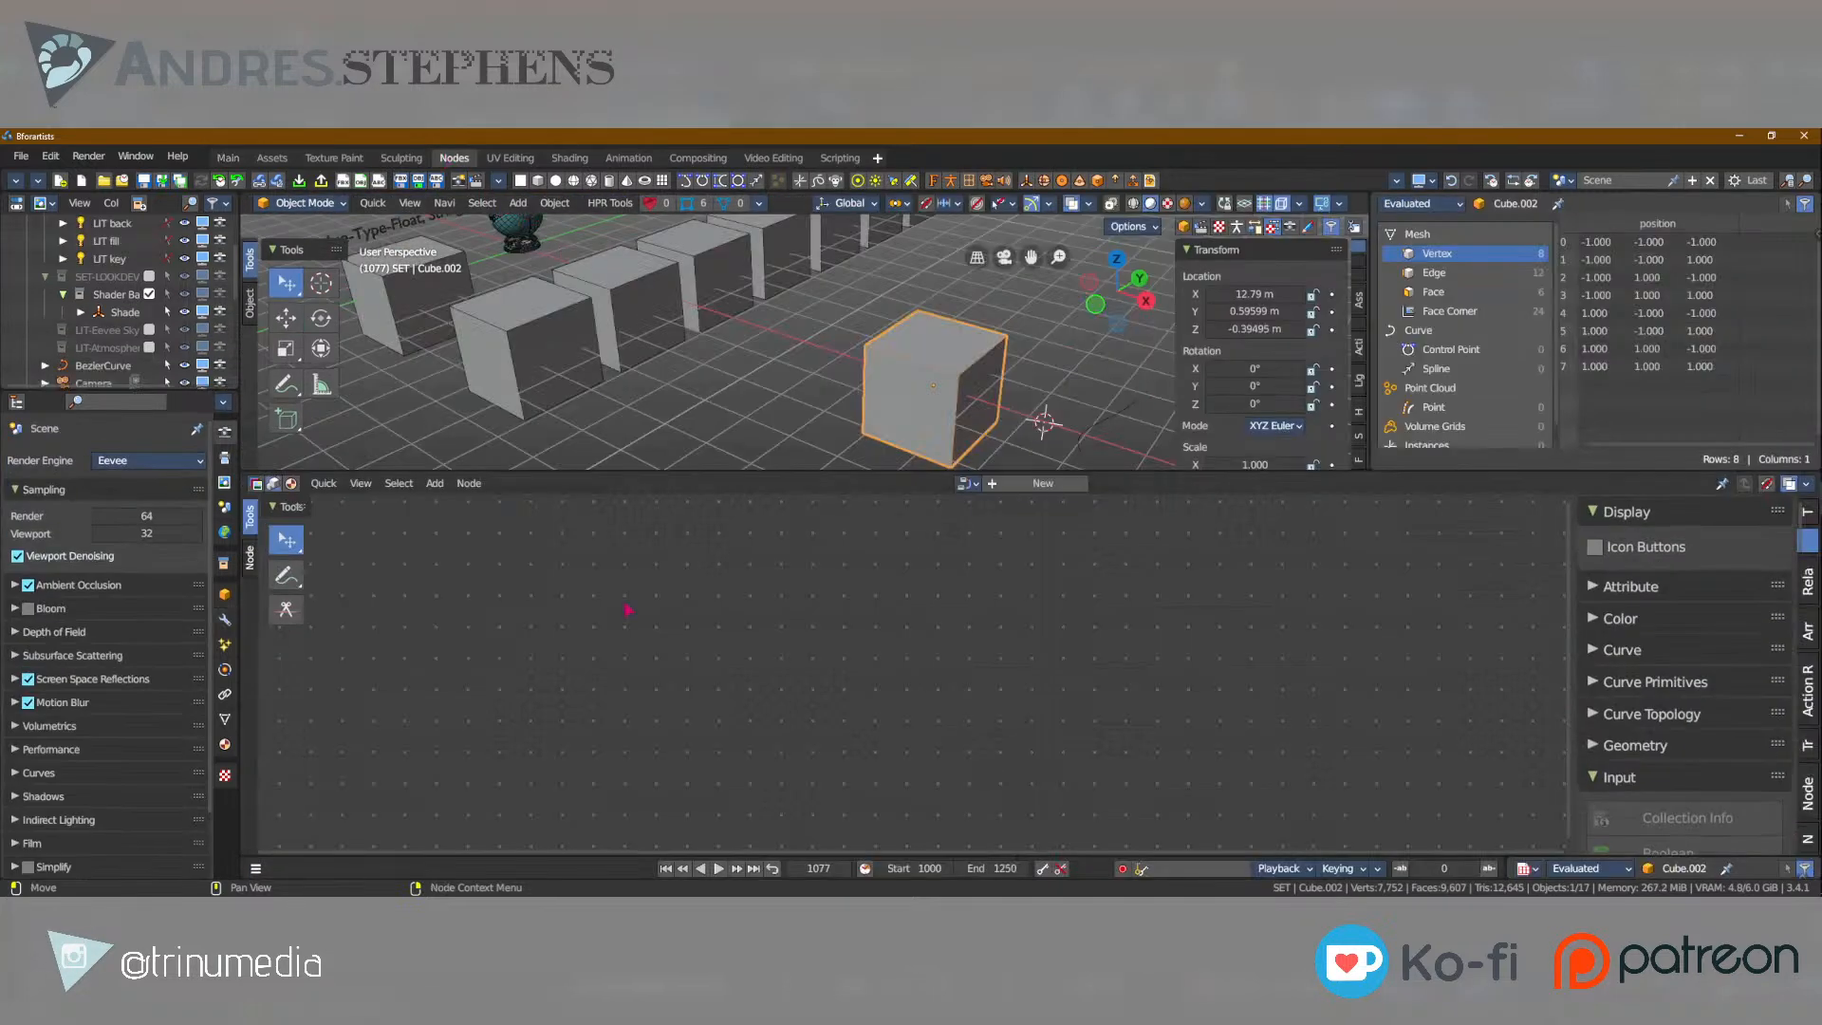
pyautogui.click(1027, 485)
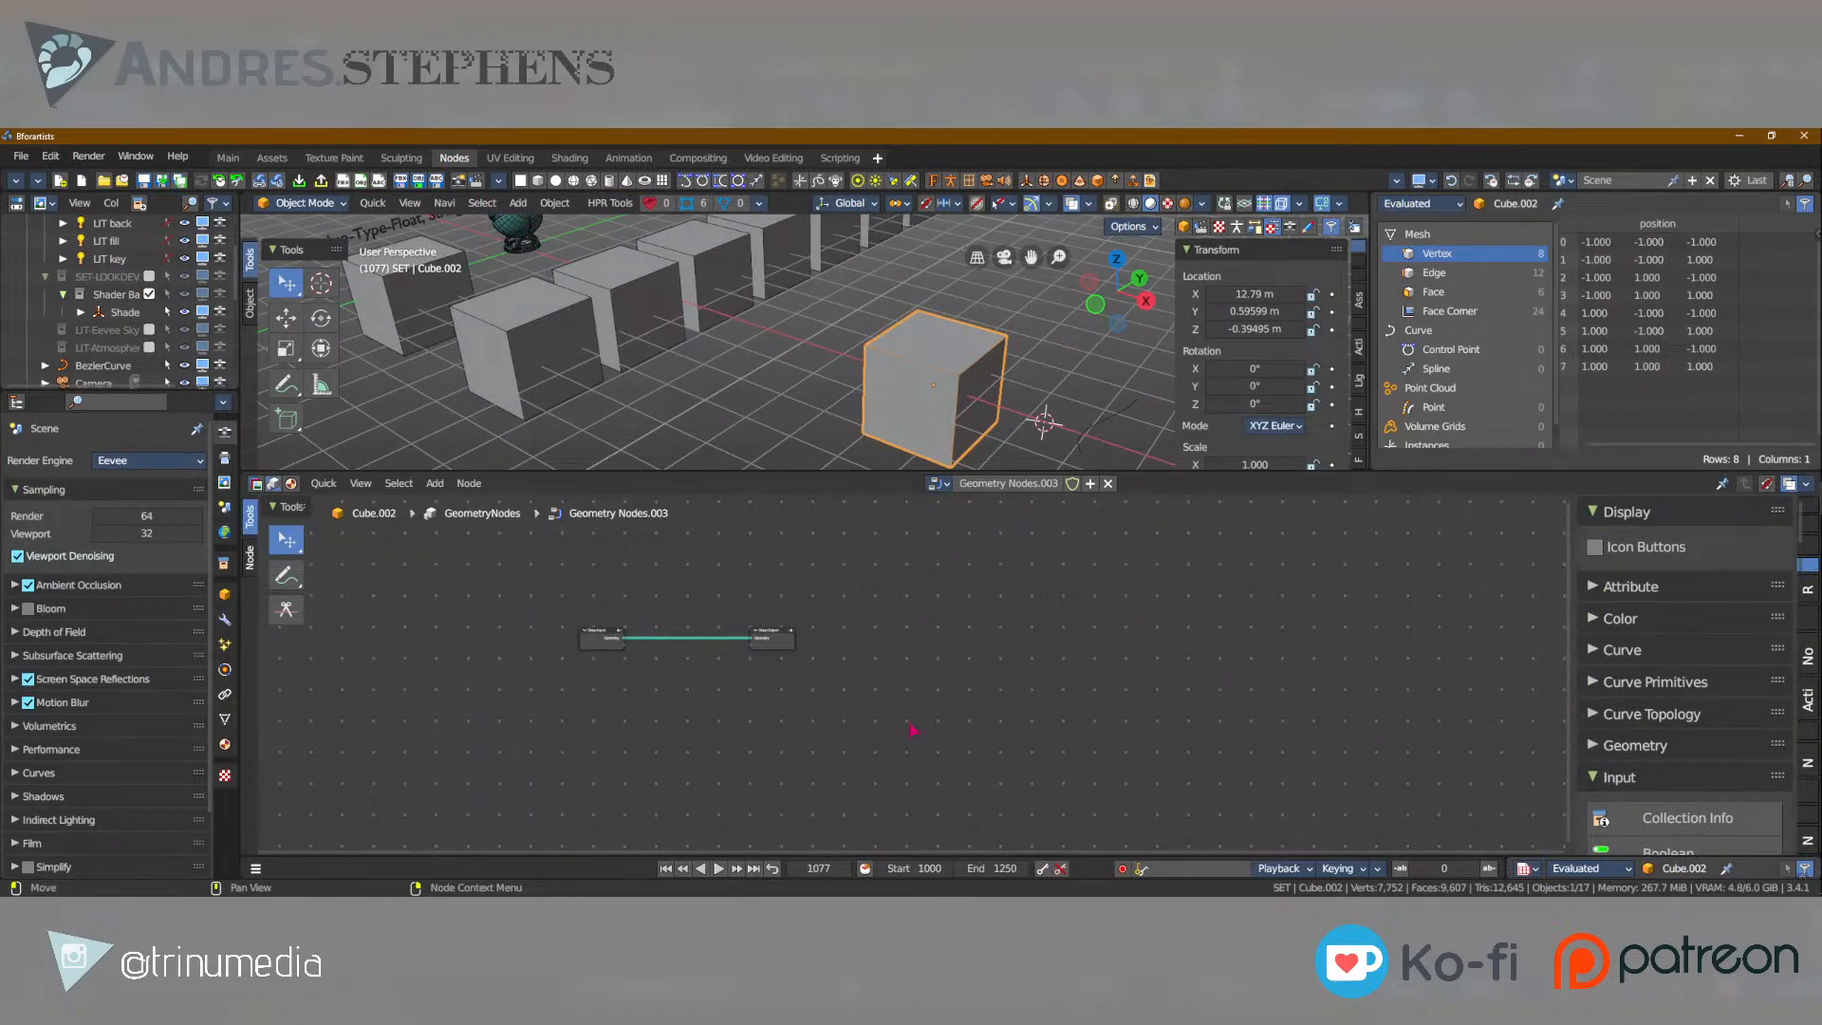
# Go through the cube's spreadsheet data for faces, face corners, curve control points, splines, point cloud points, volume grids and instances.
pyautogui.press('Home')
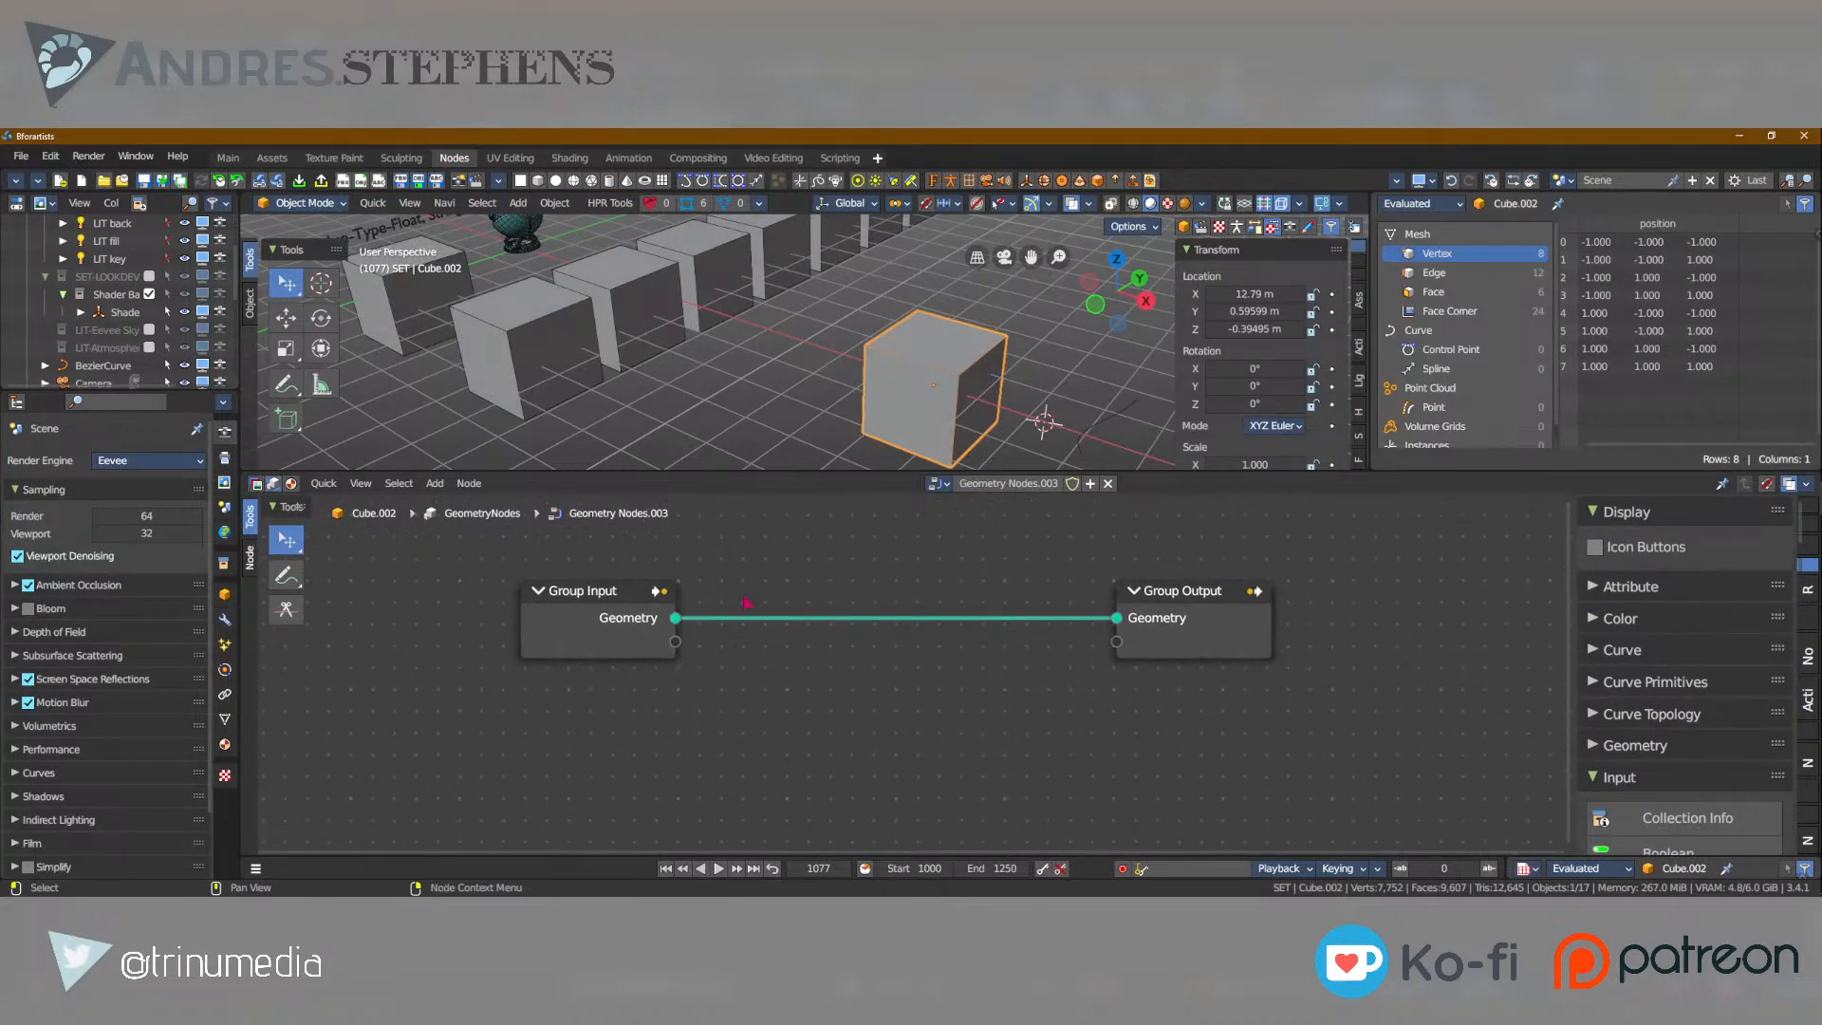
pyautogui.hotkey('shift', 'a')
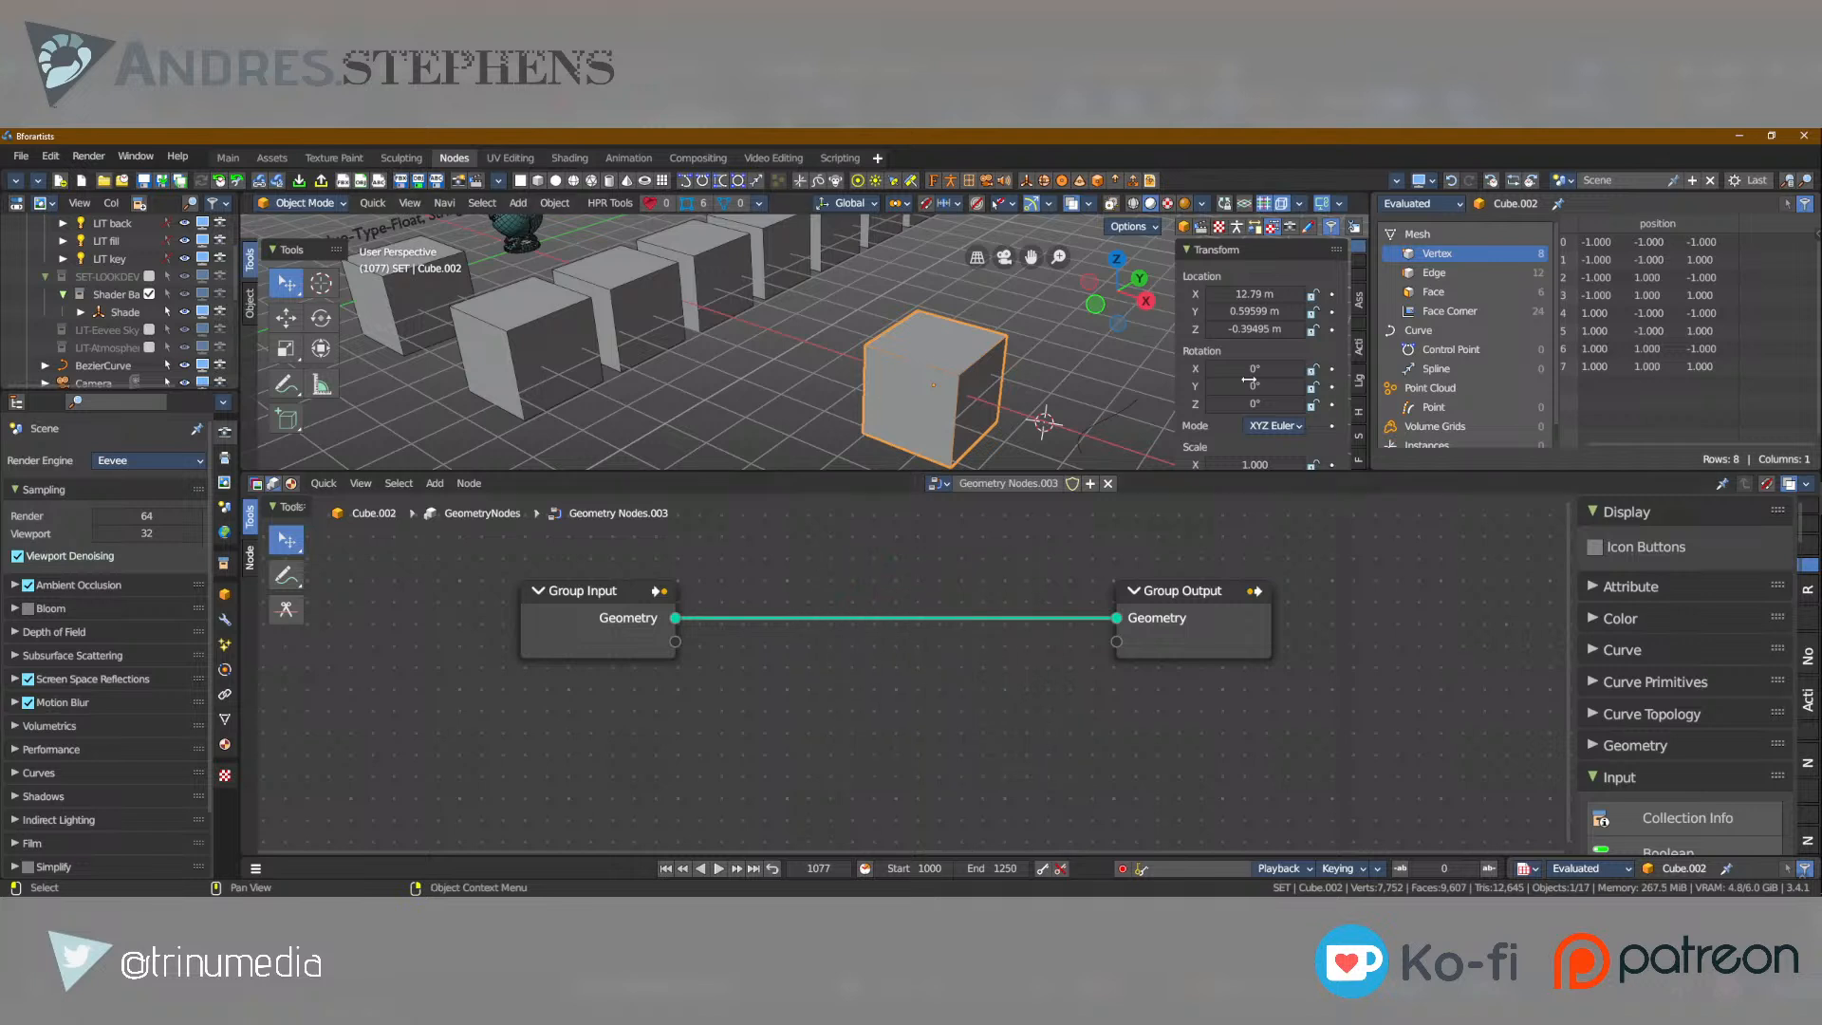
pyautogui.click(1435, 291)
pyautogui.click(1466, 312)
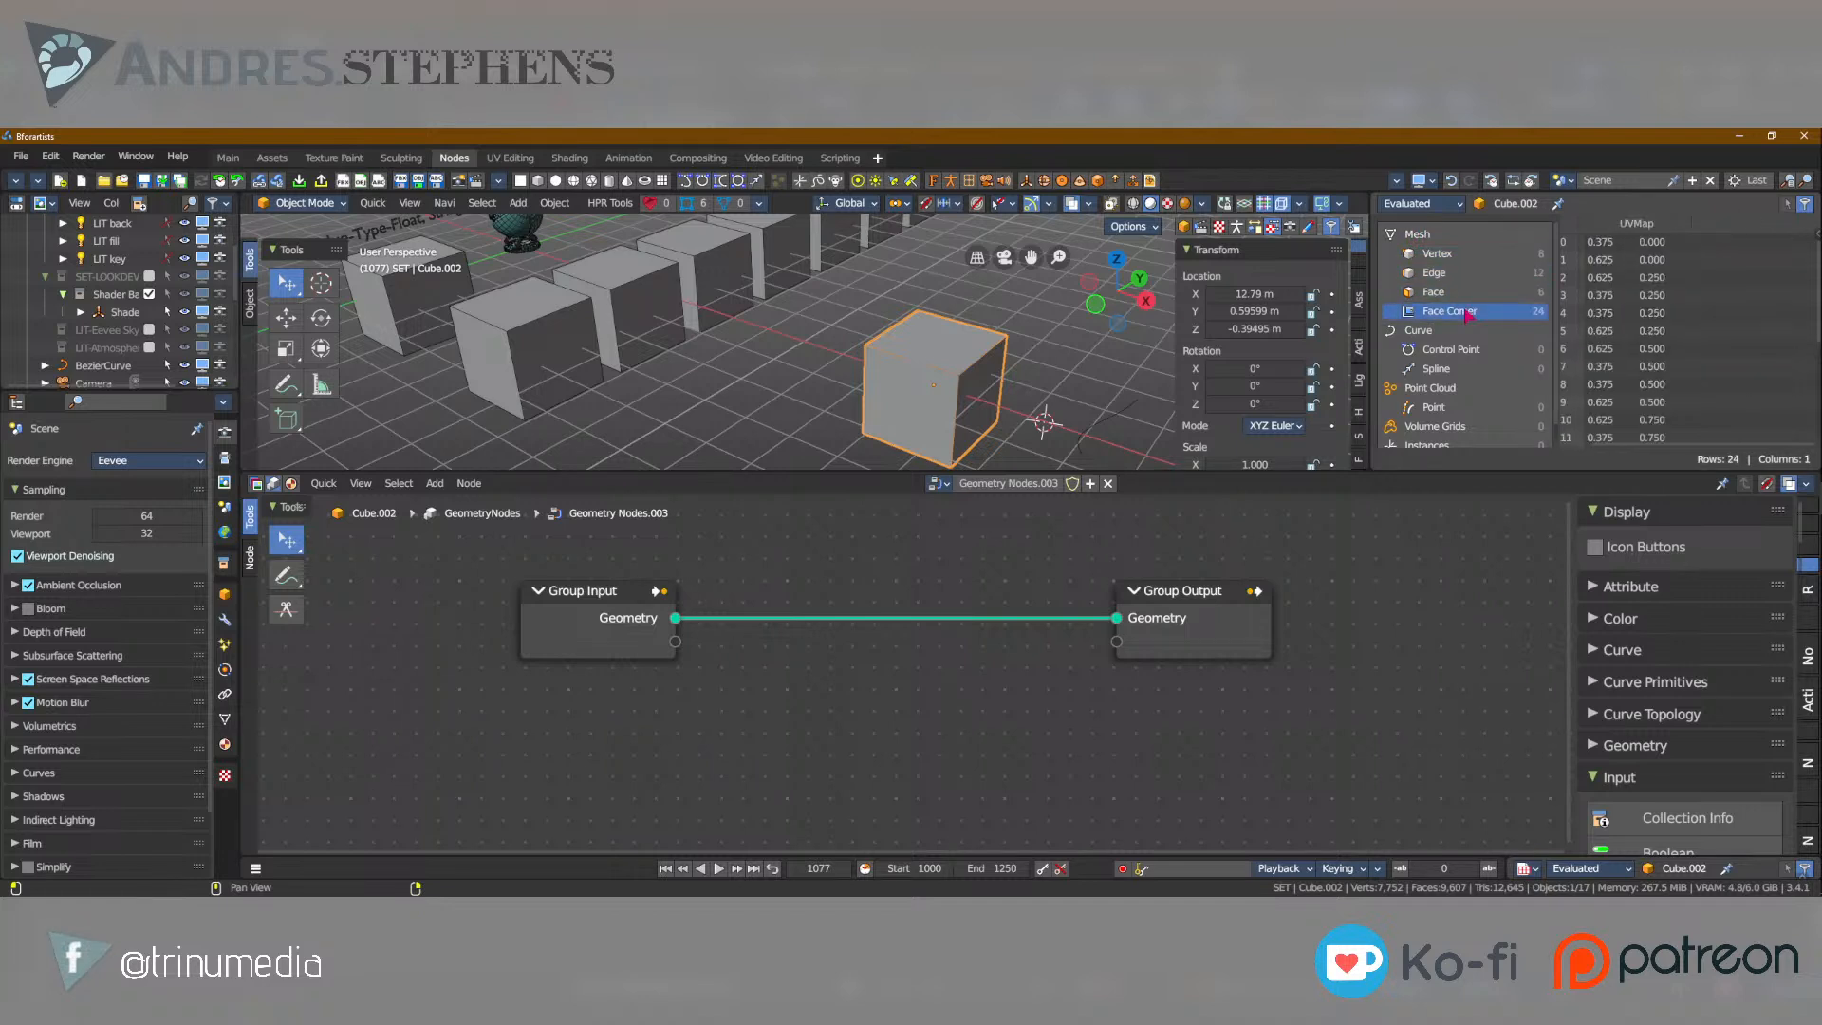
pyautogui.click(1450, 349)
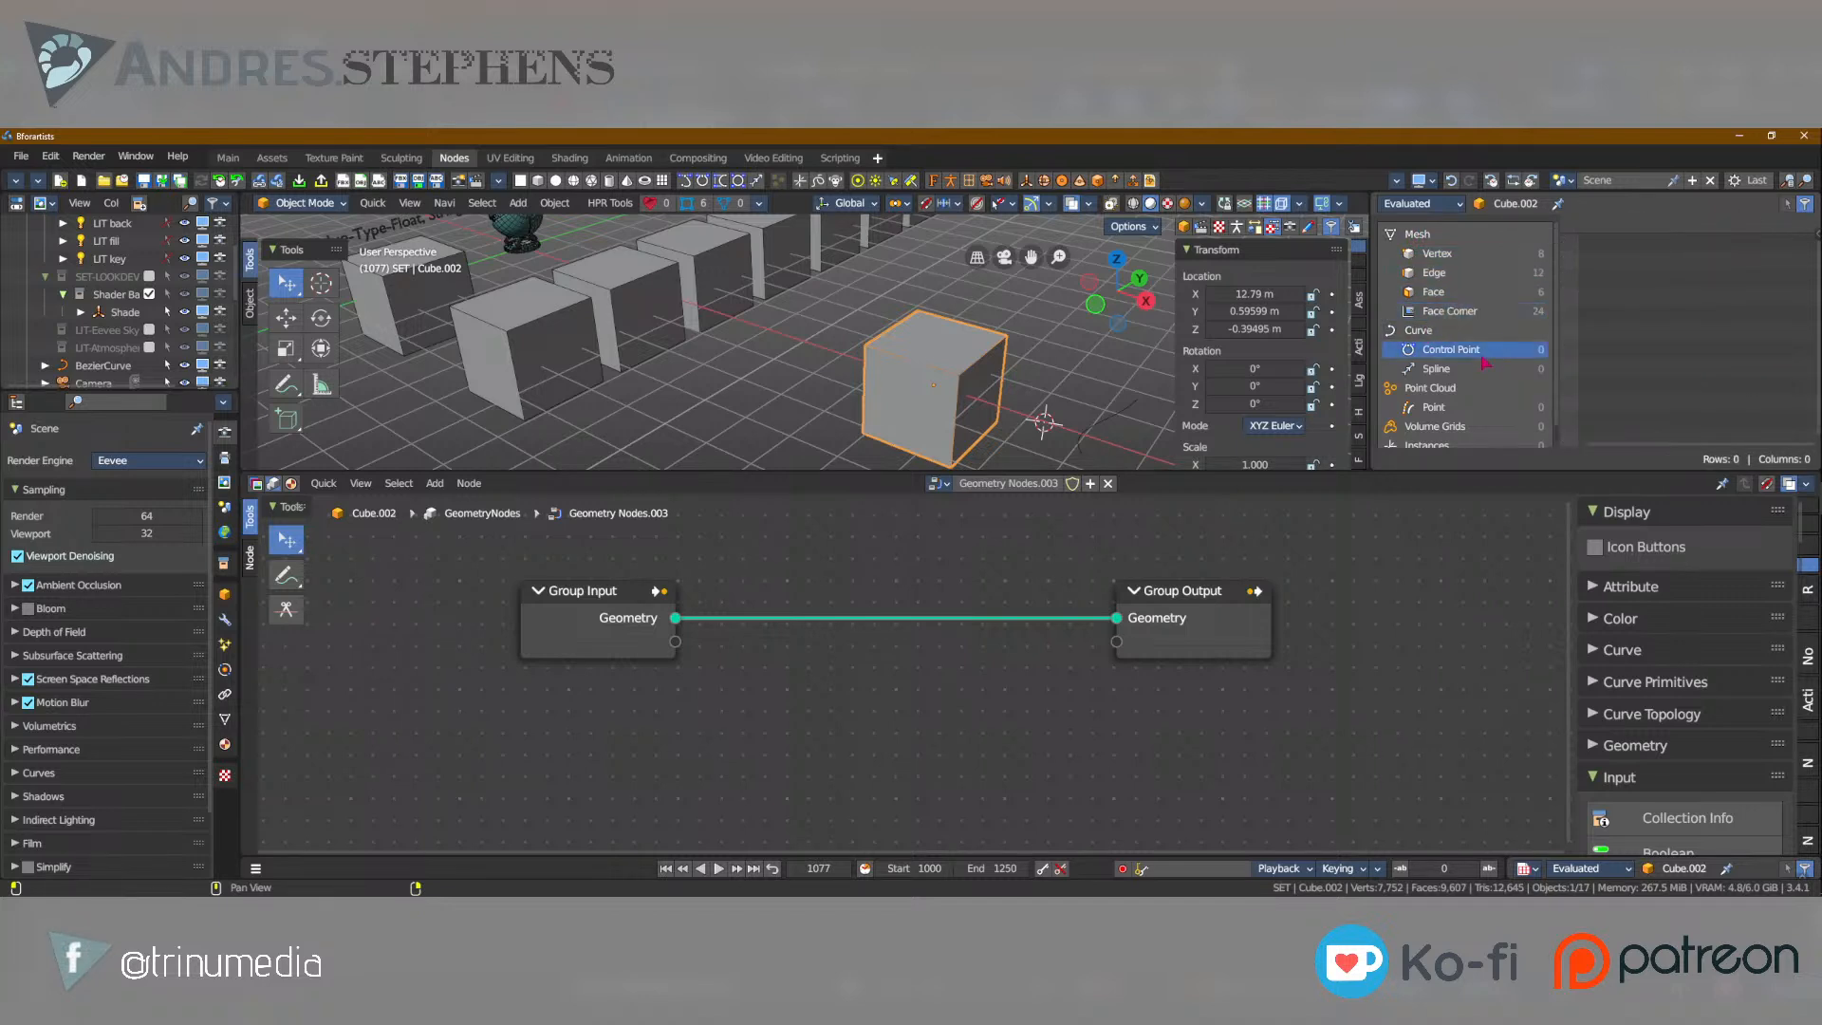
pyautogui.click(1435, 371)
pyautogui.click(1449, 406)
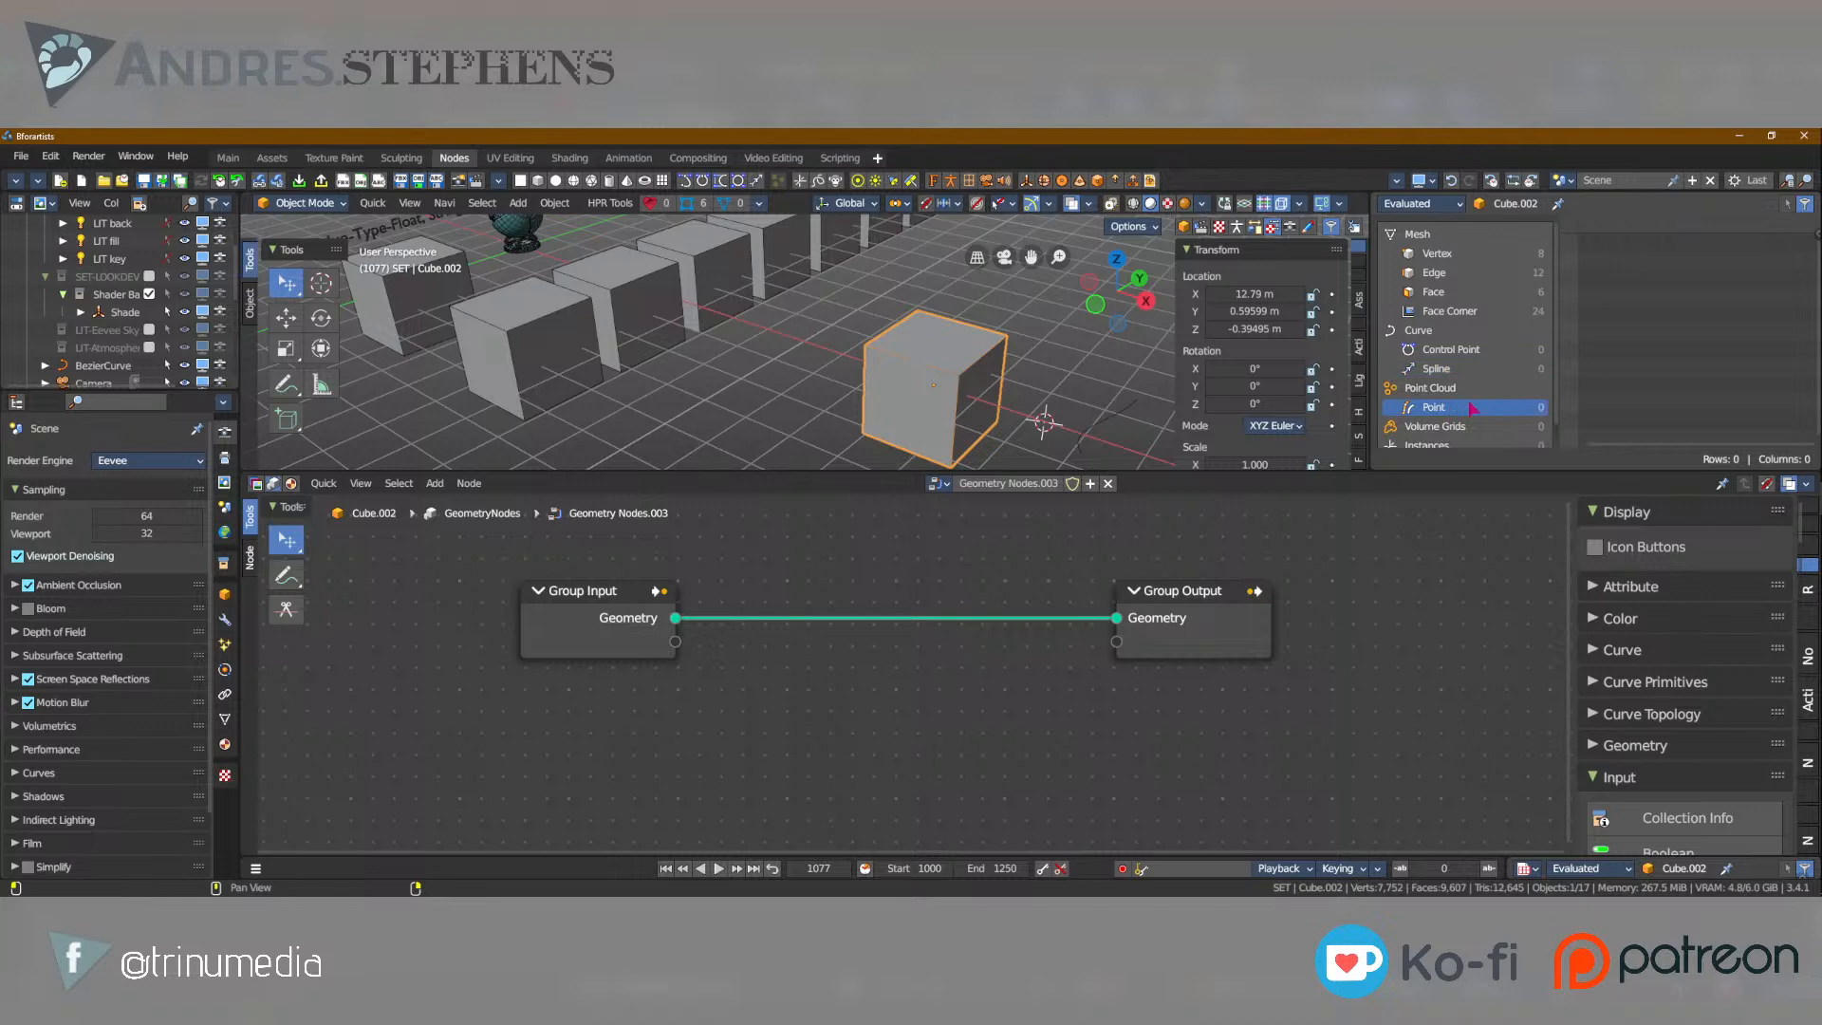
pyautogui.scroll(-1, 1480, 410)
pyautogui.click(1449, 416)
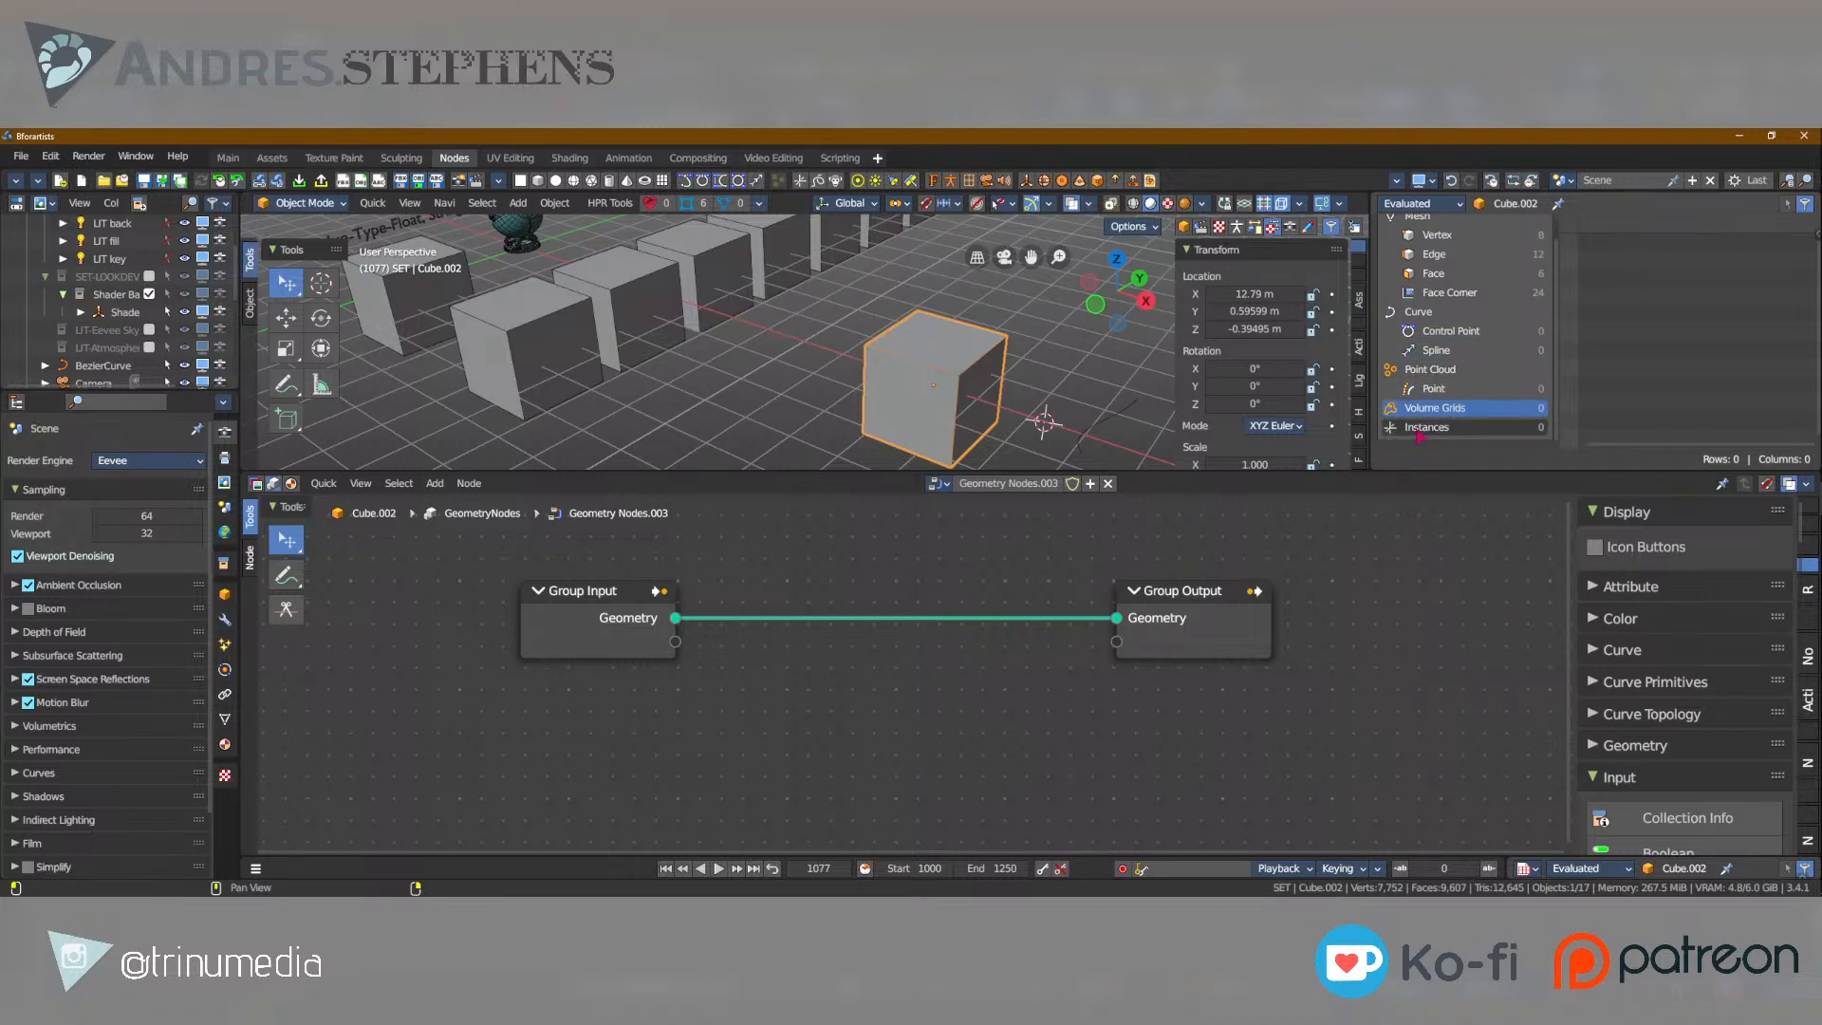
pyautogui.click(1421, 432)
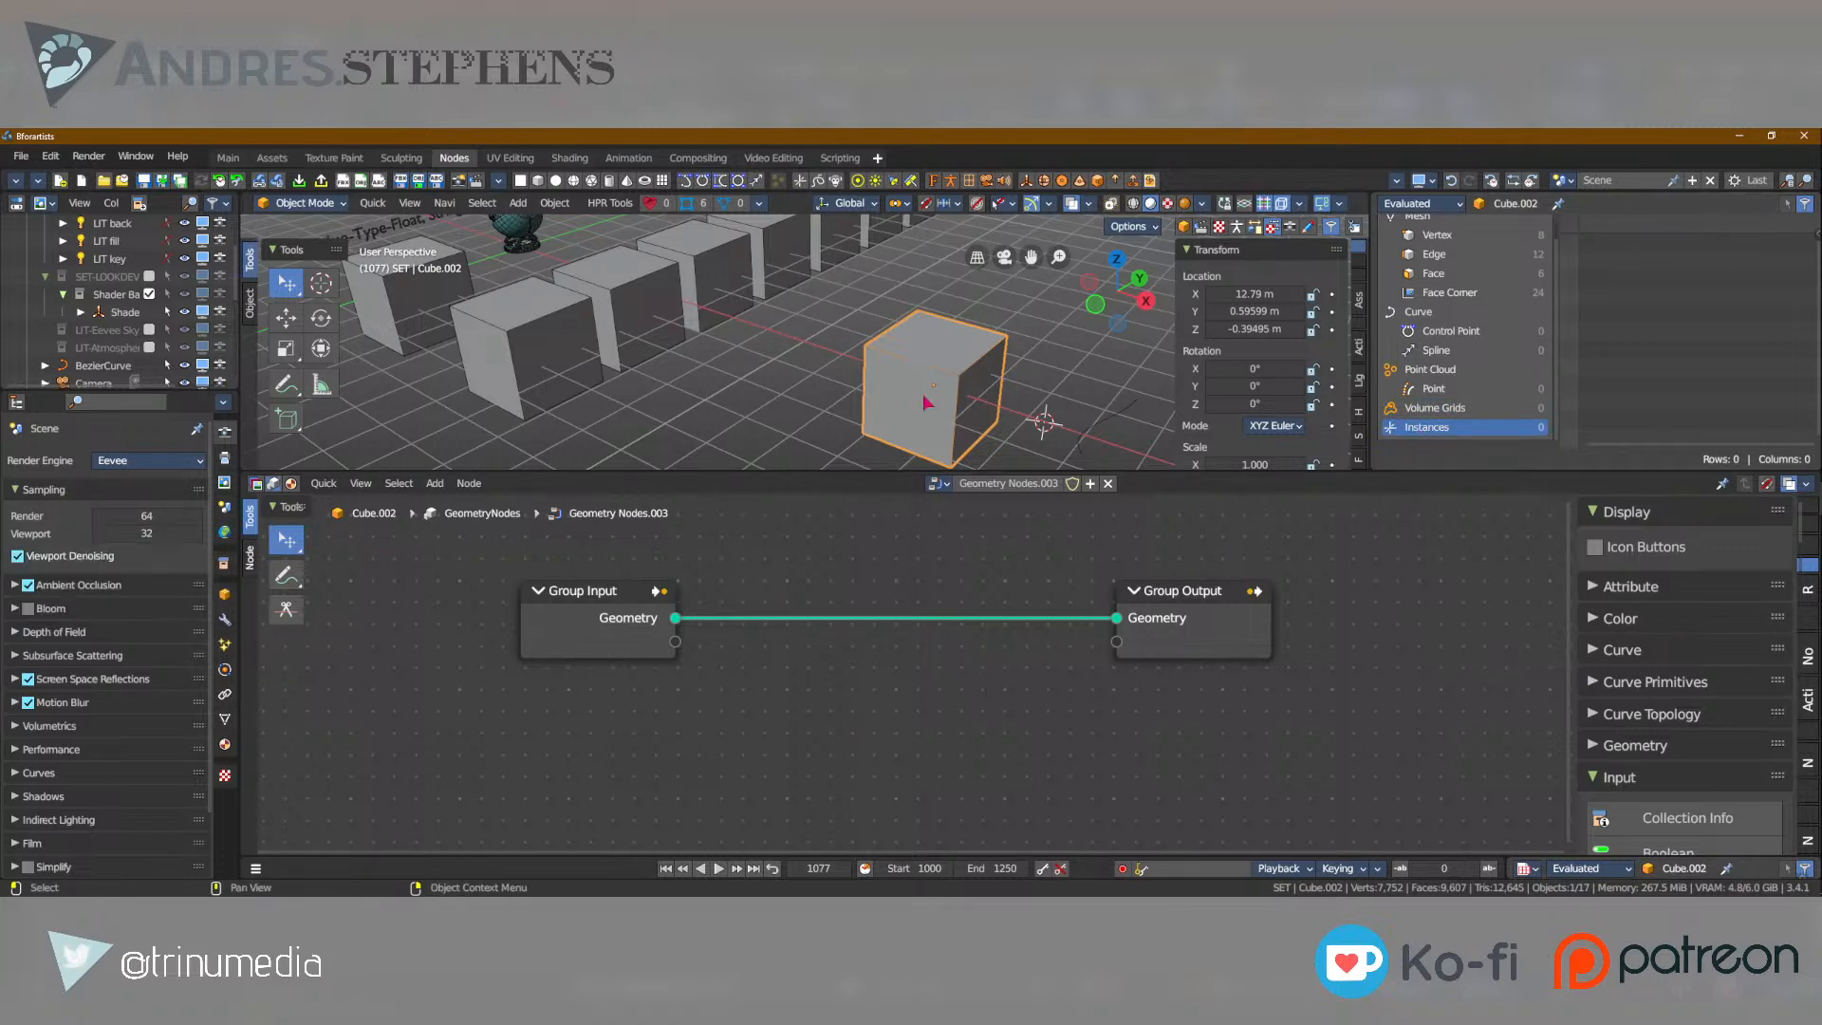
# Browse the categories of addable geometry nodes, including the Input and Material nodes.
pyautogui.scroll(-3, 964, 366)
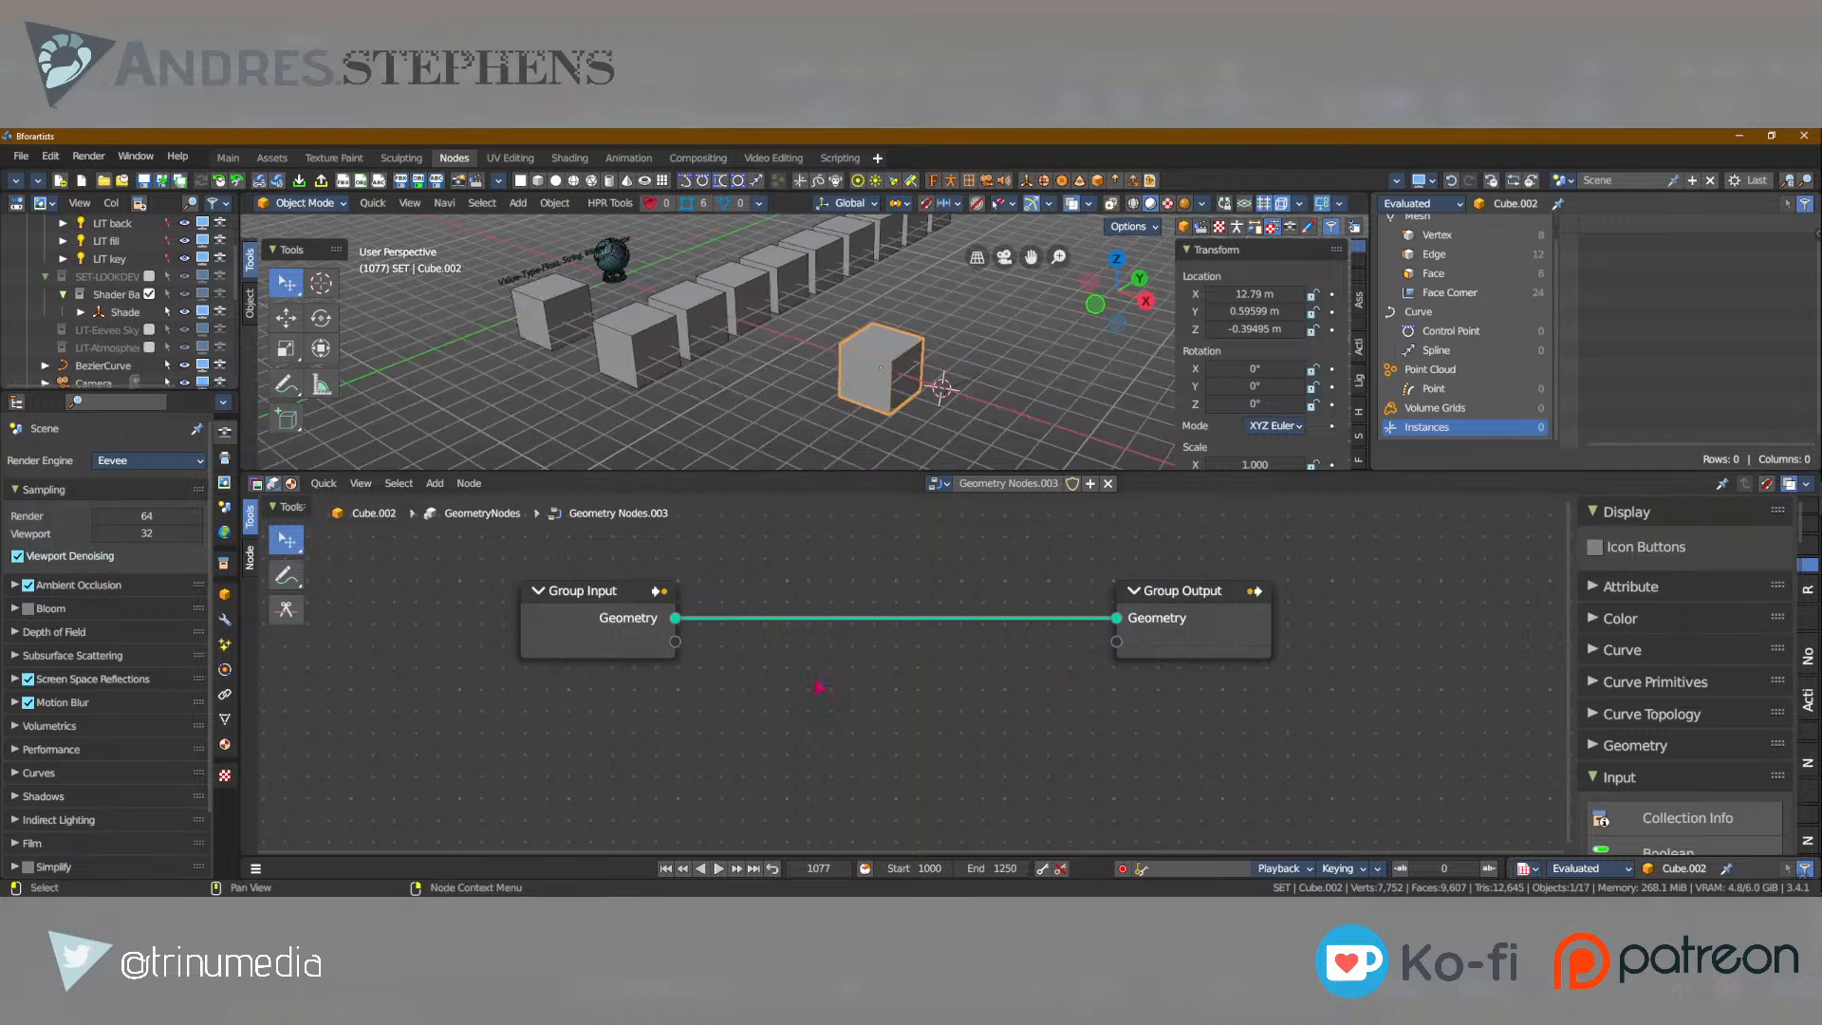
pyautogui.scroll(-3, 821, 681)
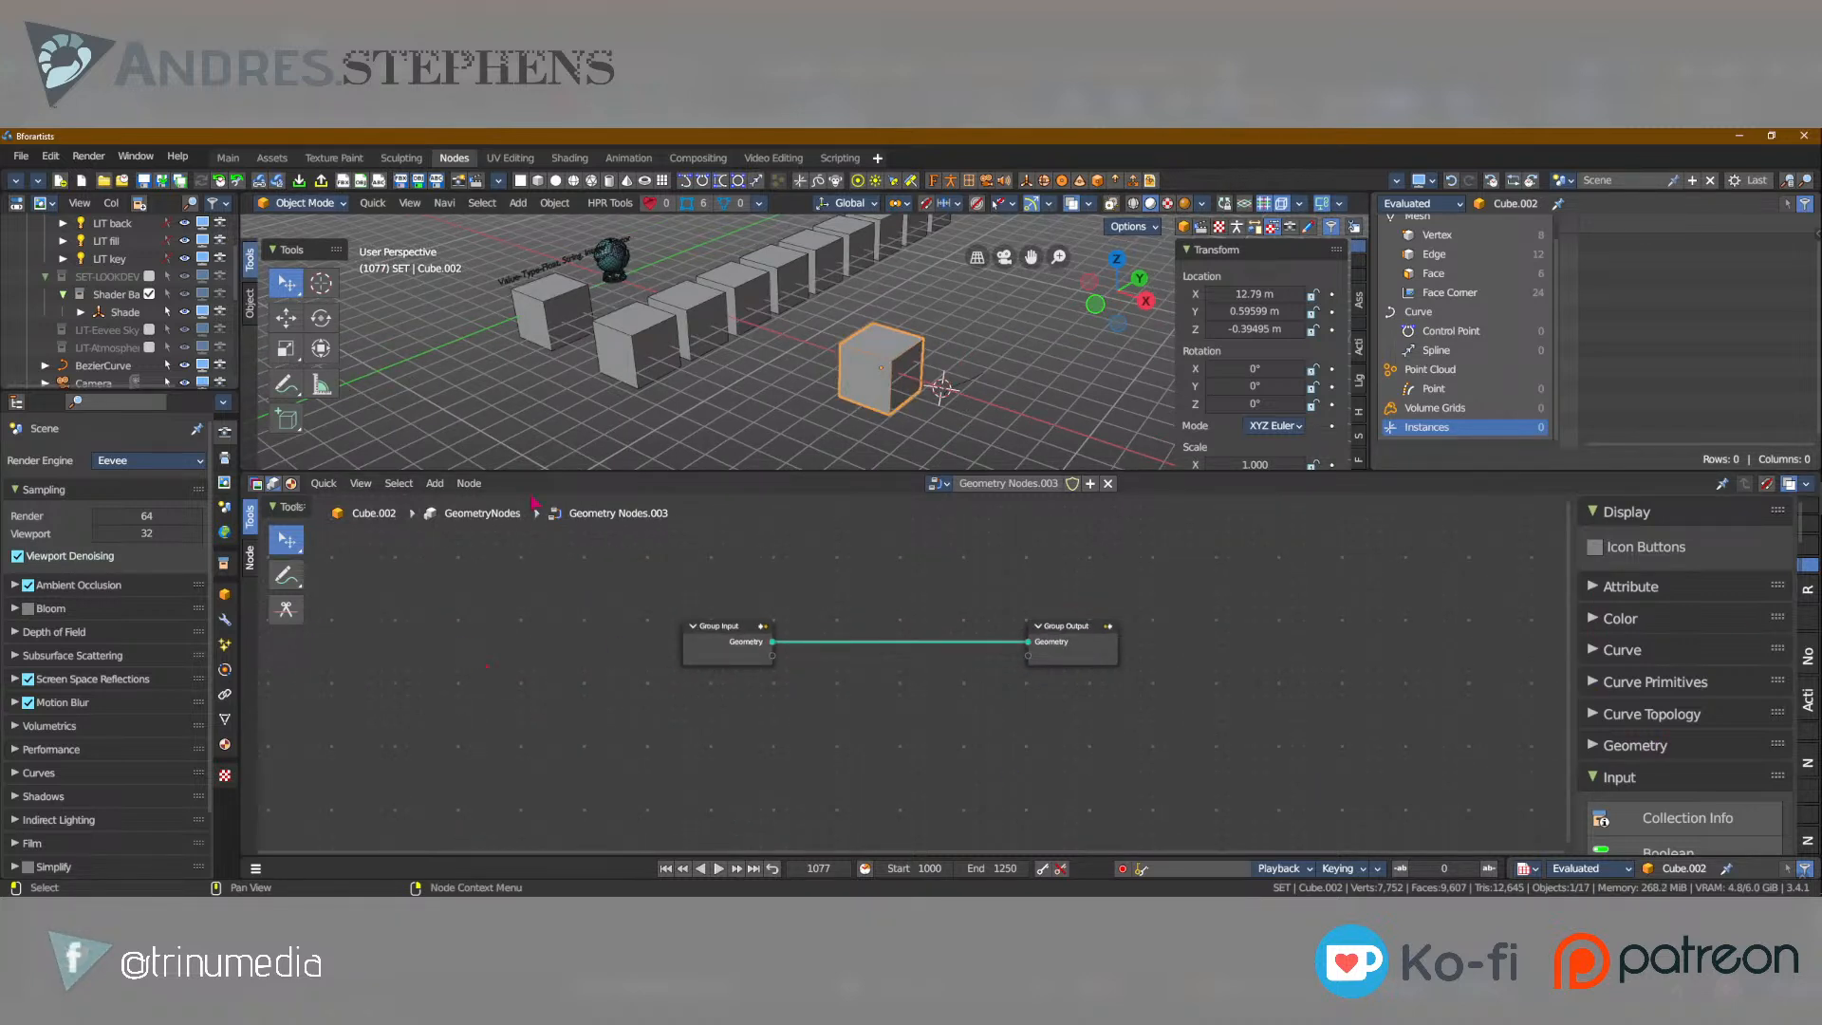
pyautogui.hotkey('shift', 'a')
pyautogui.moveTo(543, 681)
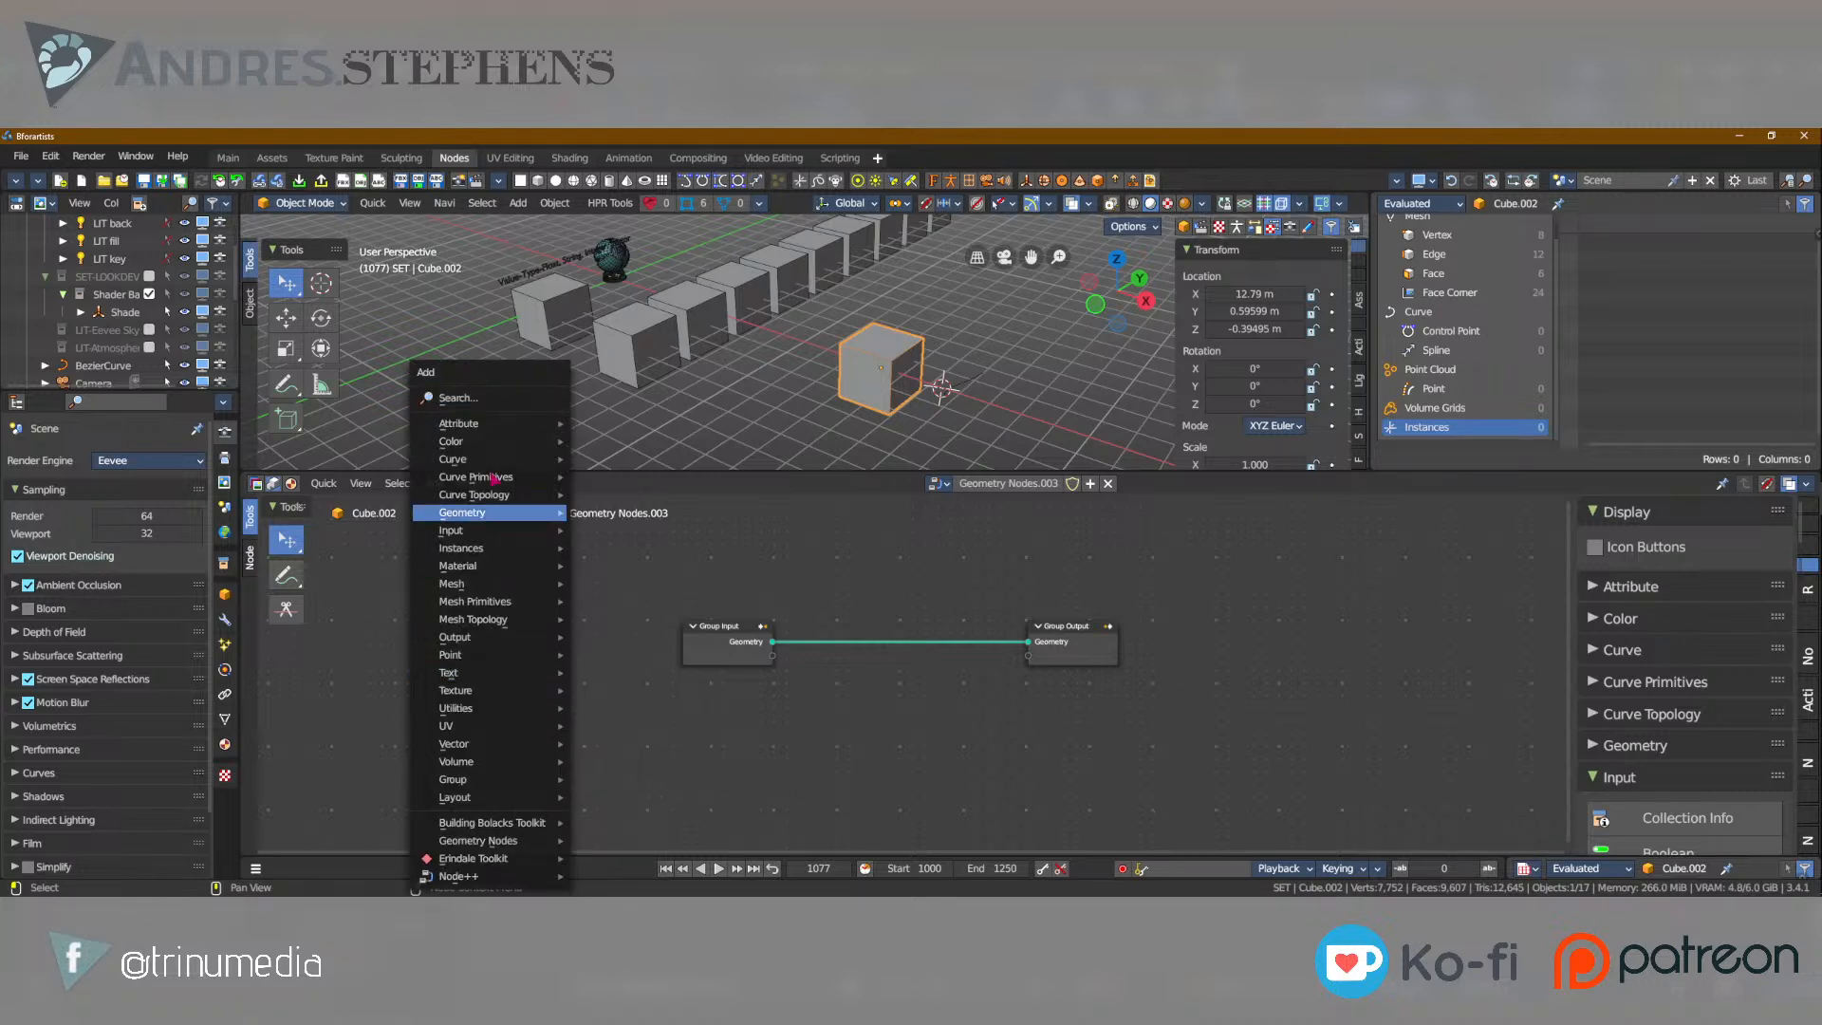
pyautogui.moveTo(486, 516)
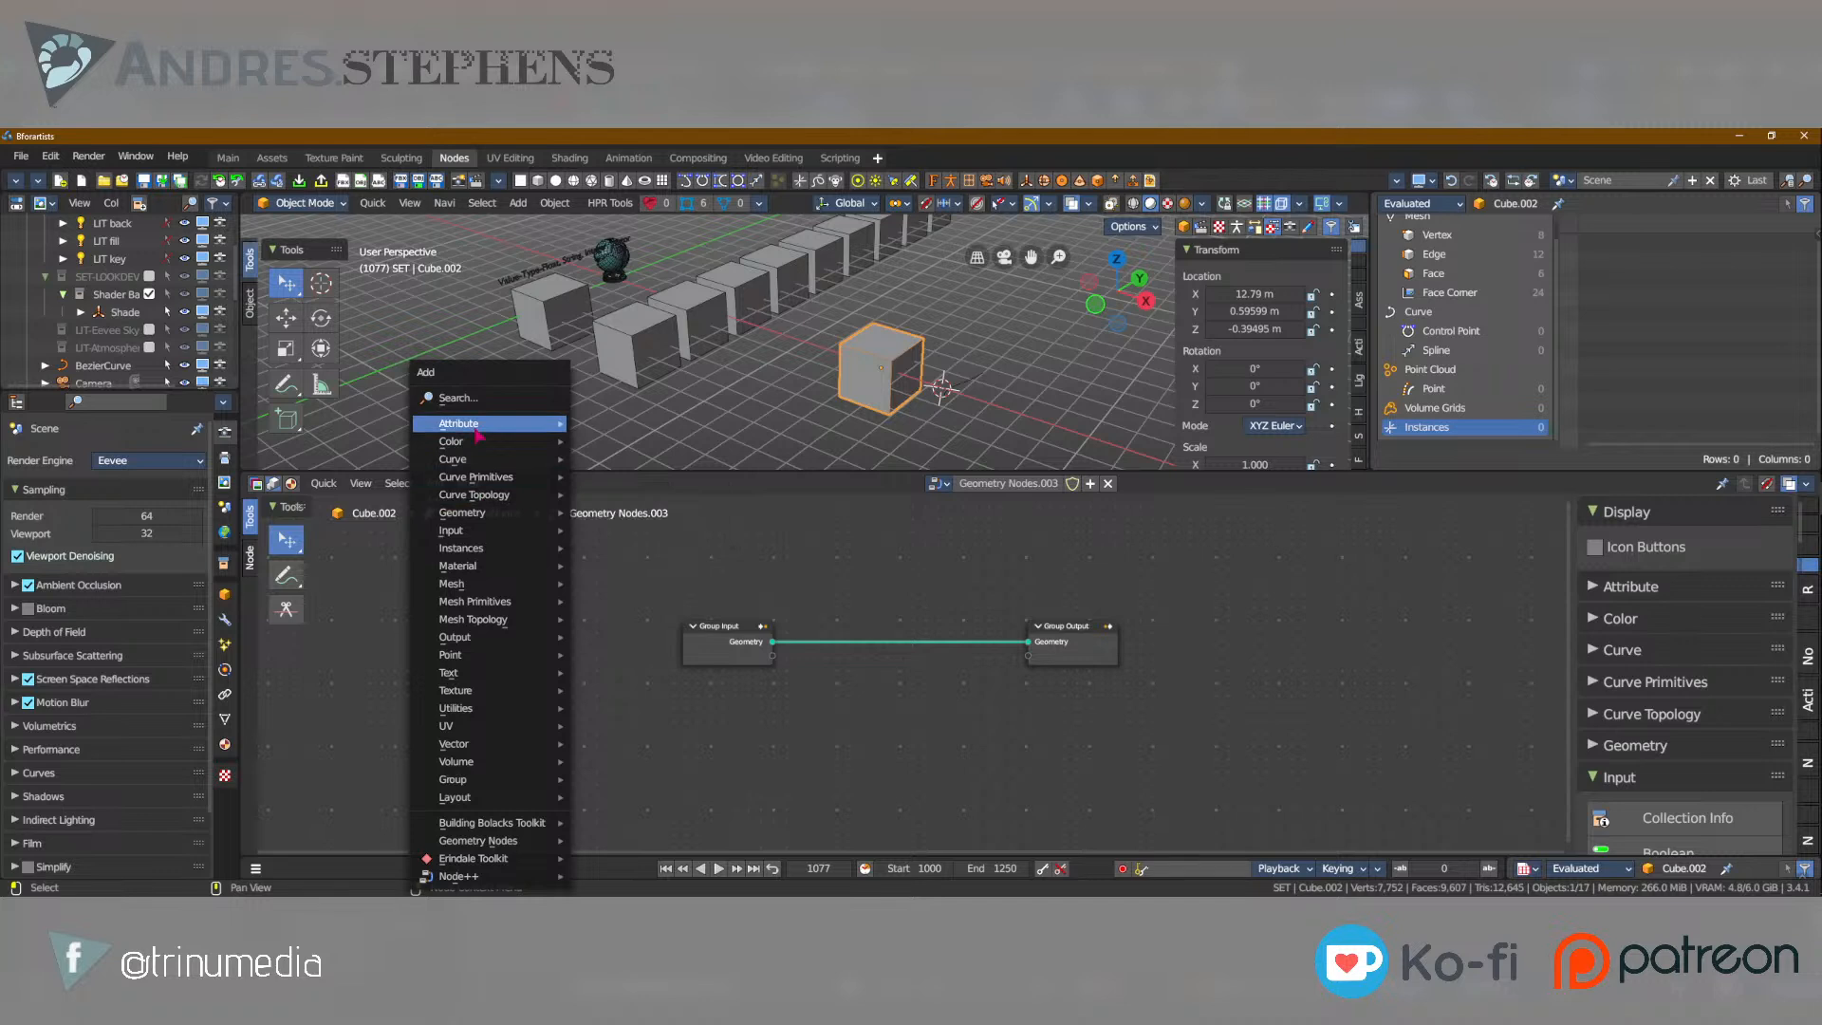
pyautogui.moveTo(475, 423)
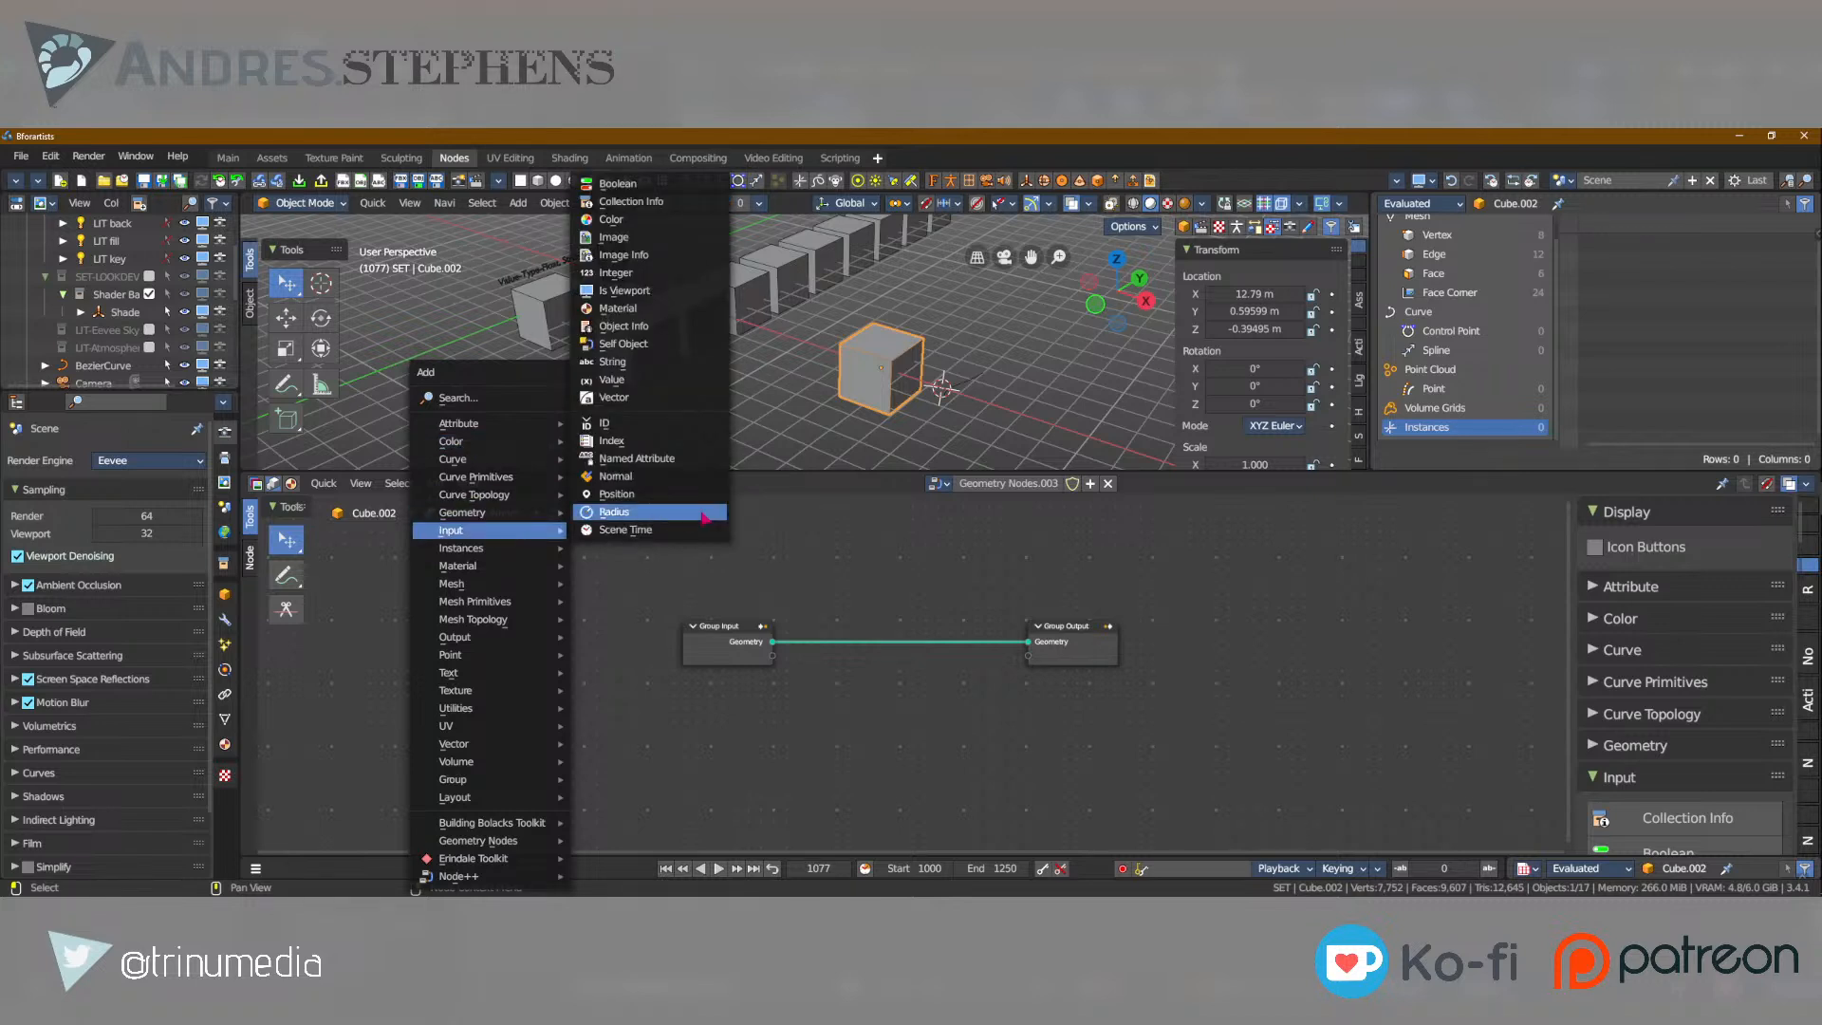
pyautogui.click(705, 518)
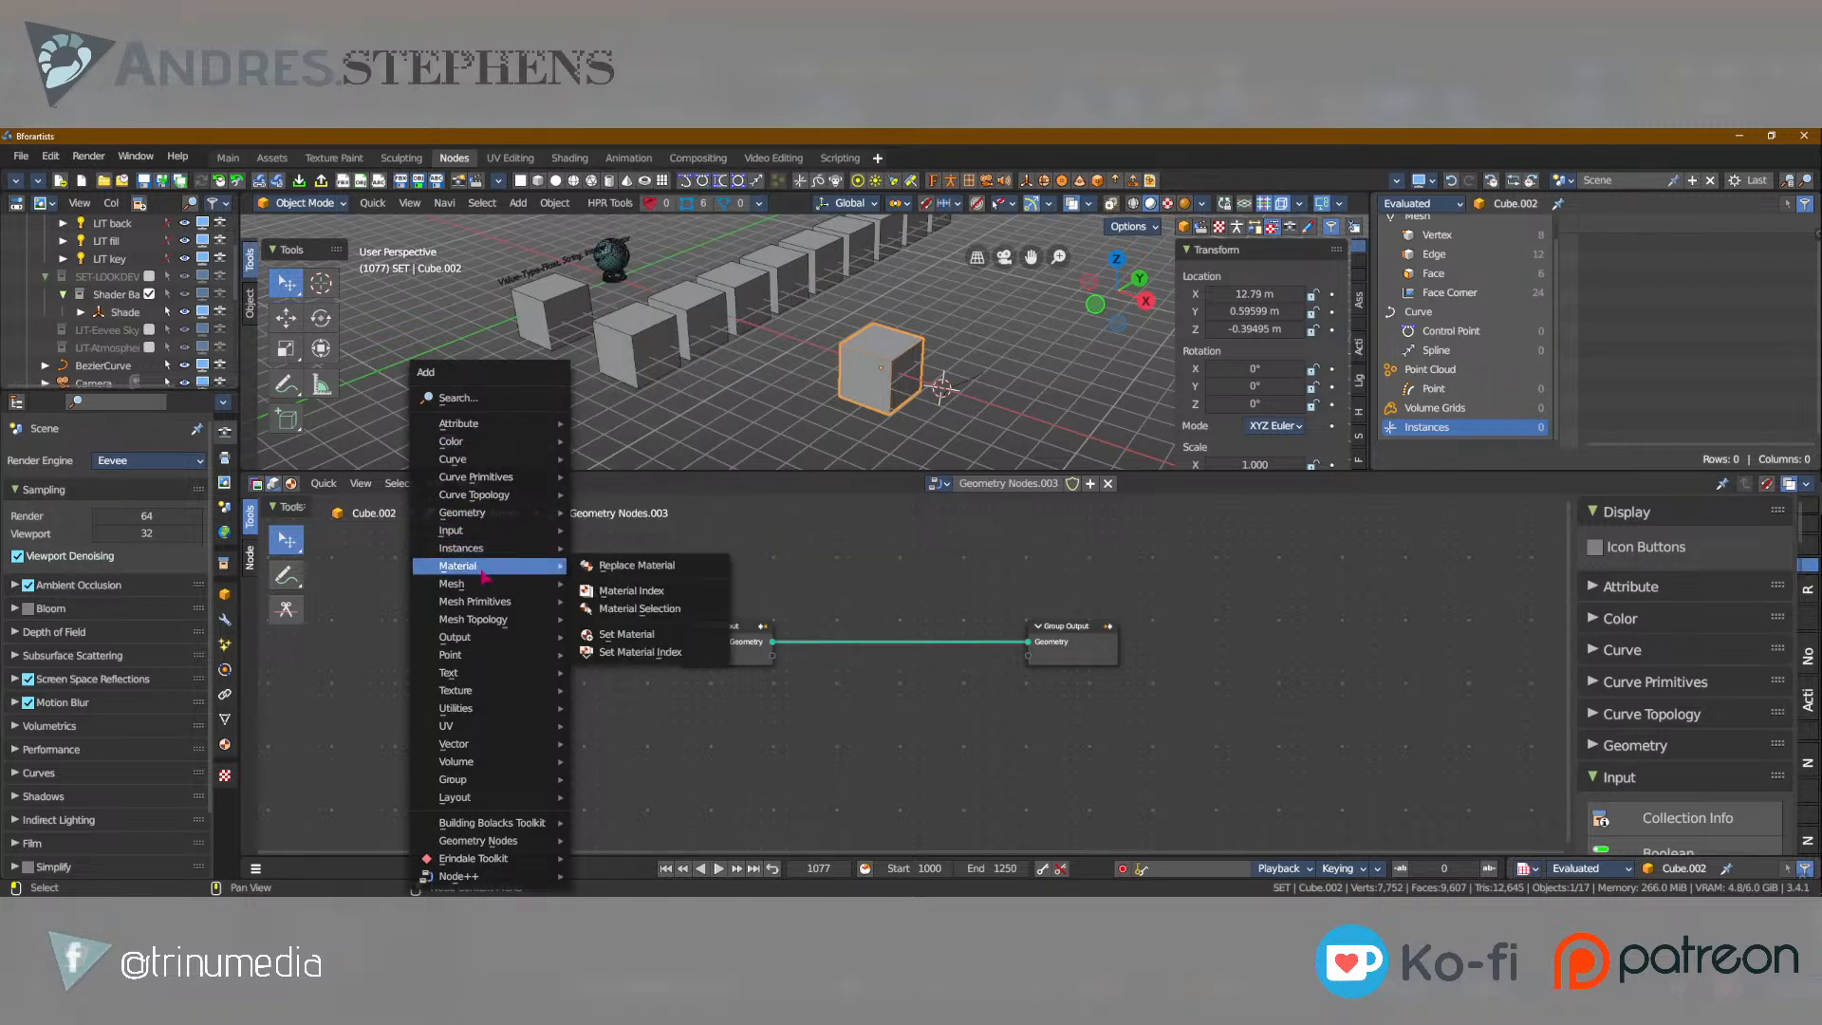
pyautogui.scroll(-5, 1686, 699)
pyautogui.scroll(-2, 1685, 700)
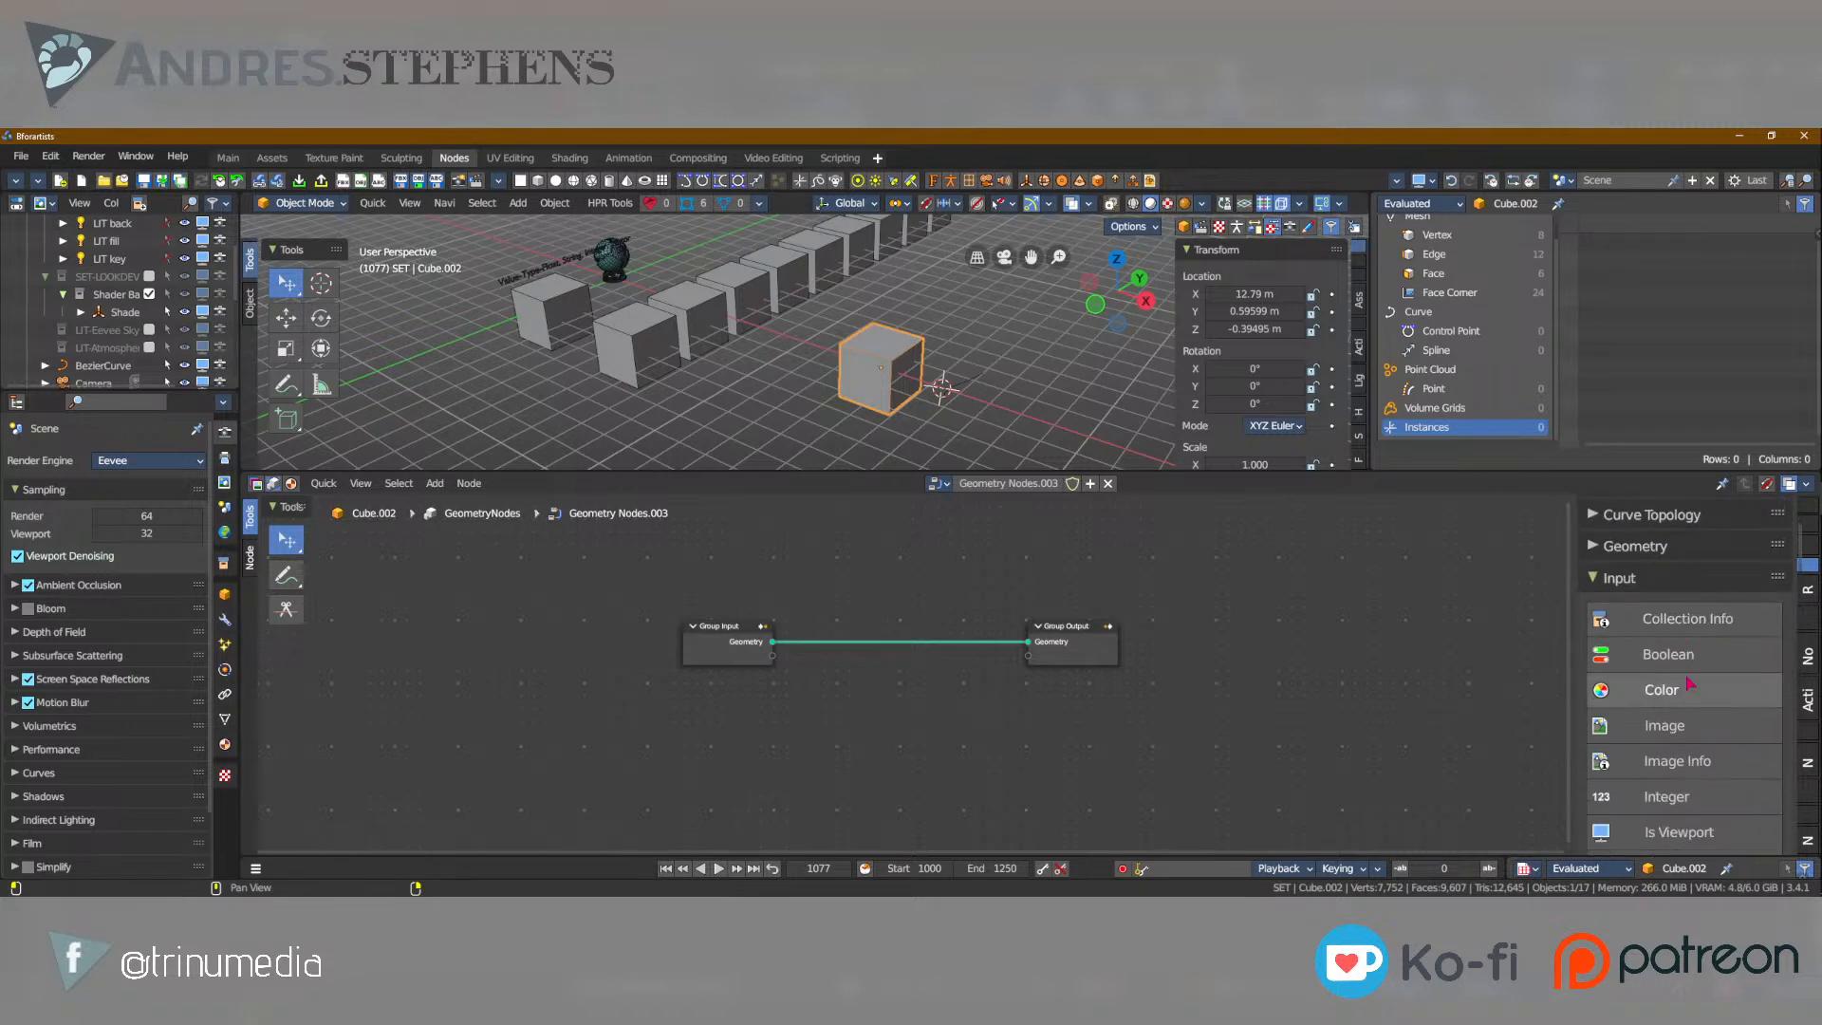
pyautogui.scroll(5, 1653, 669)
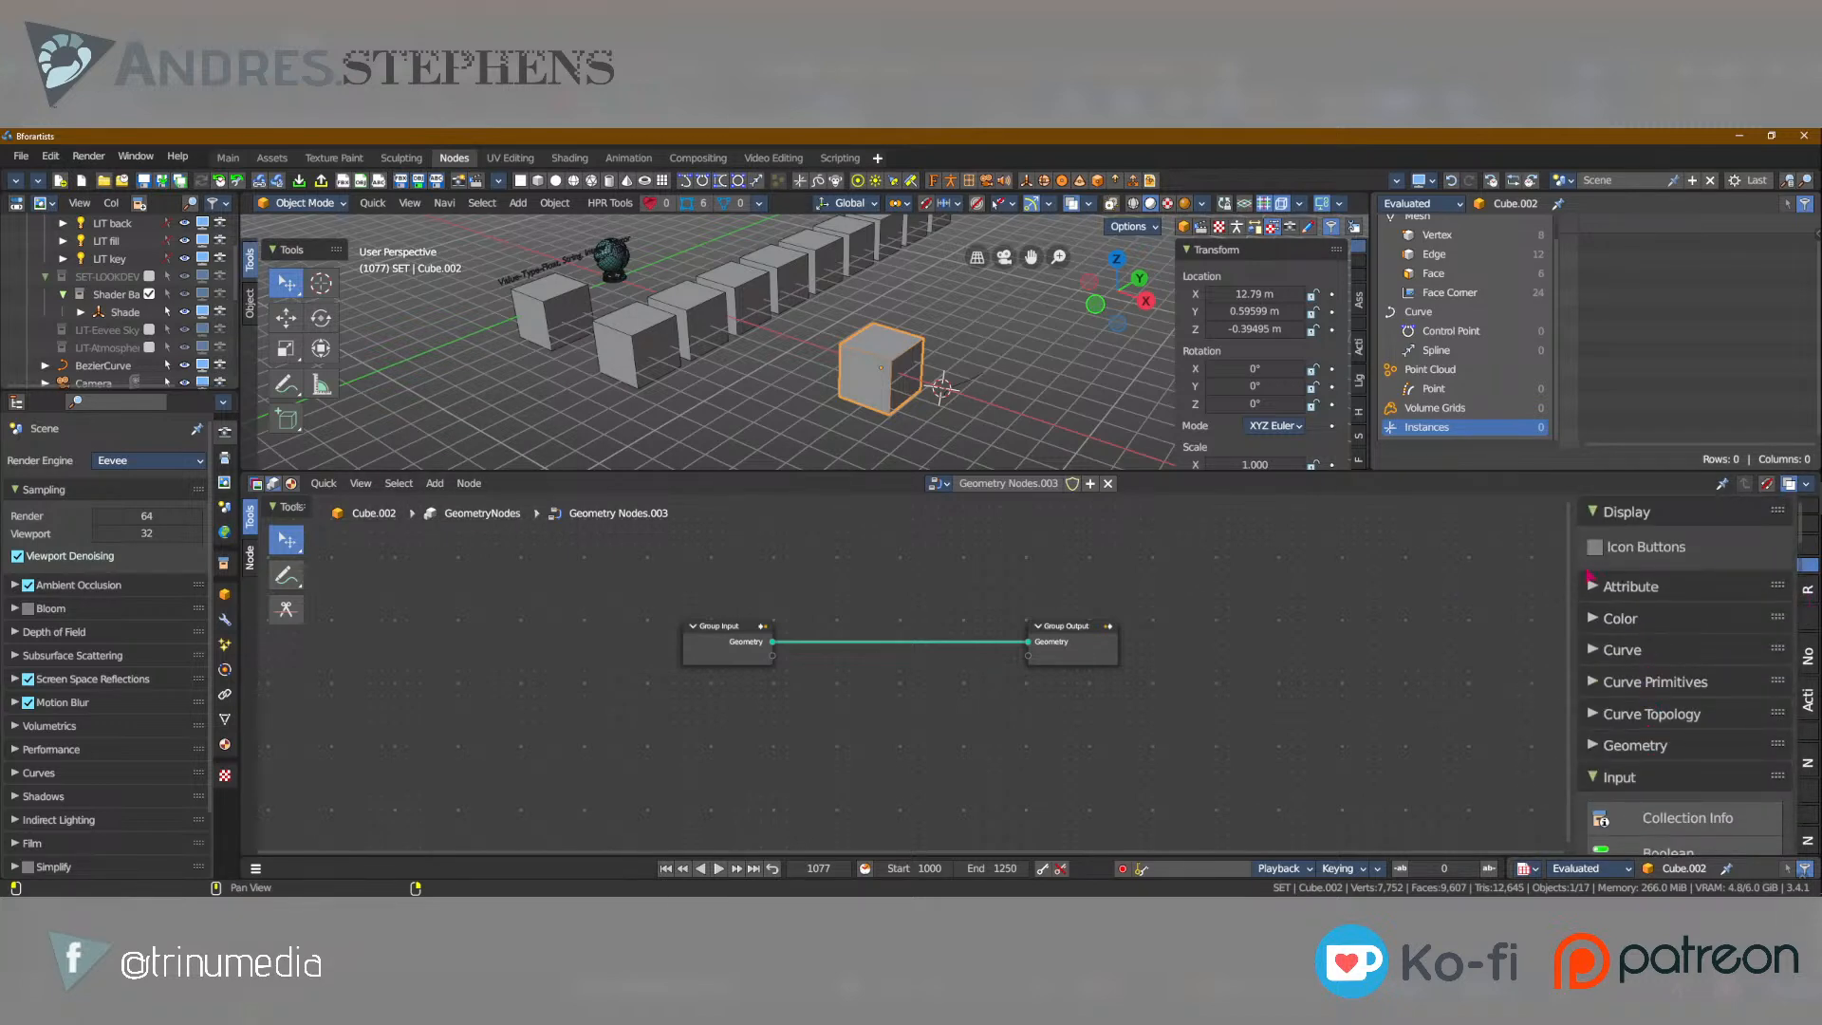
pyautogui.press('shift')
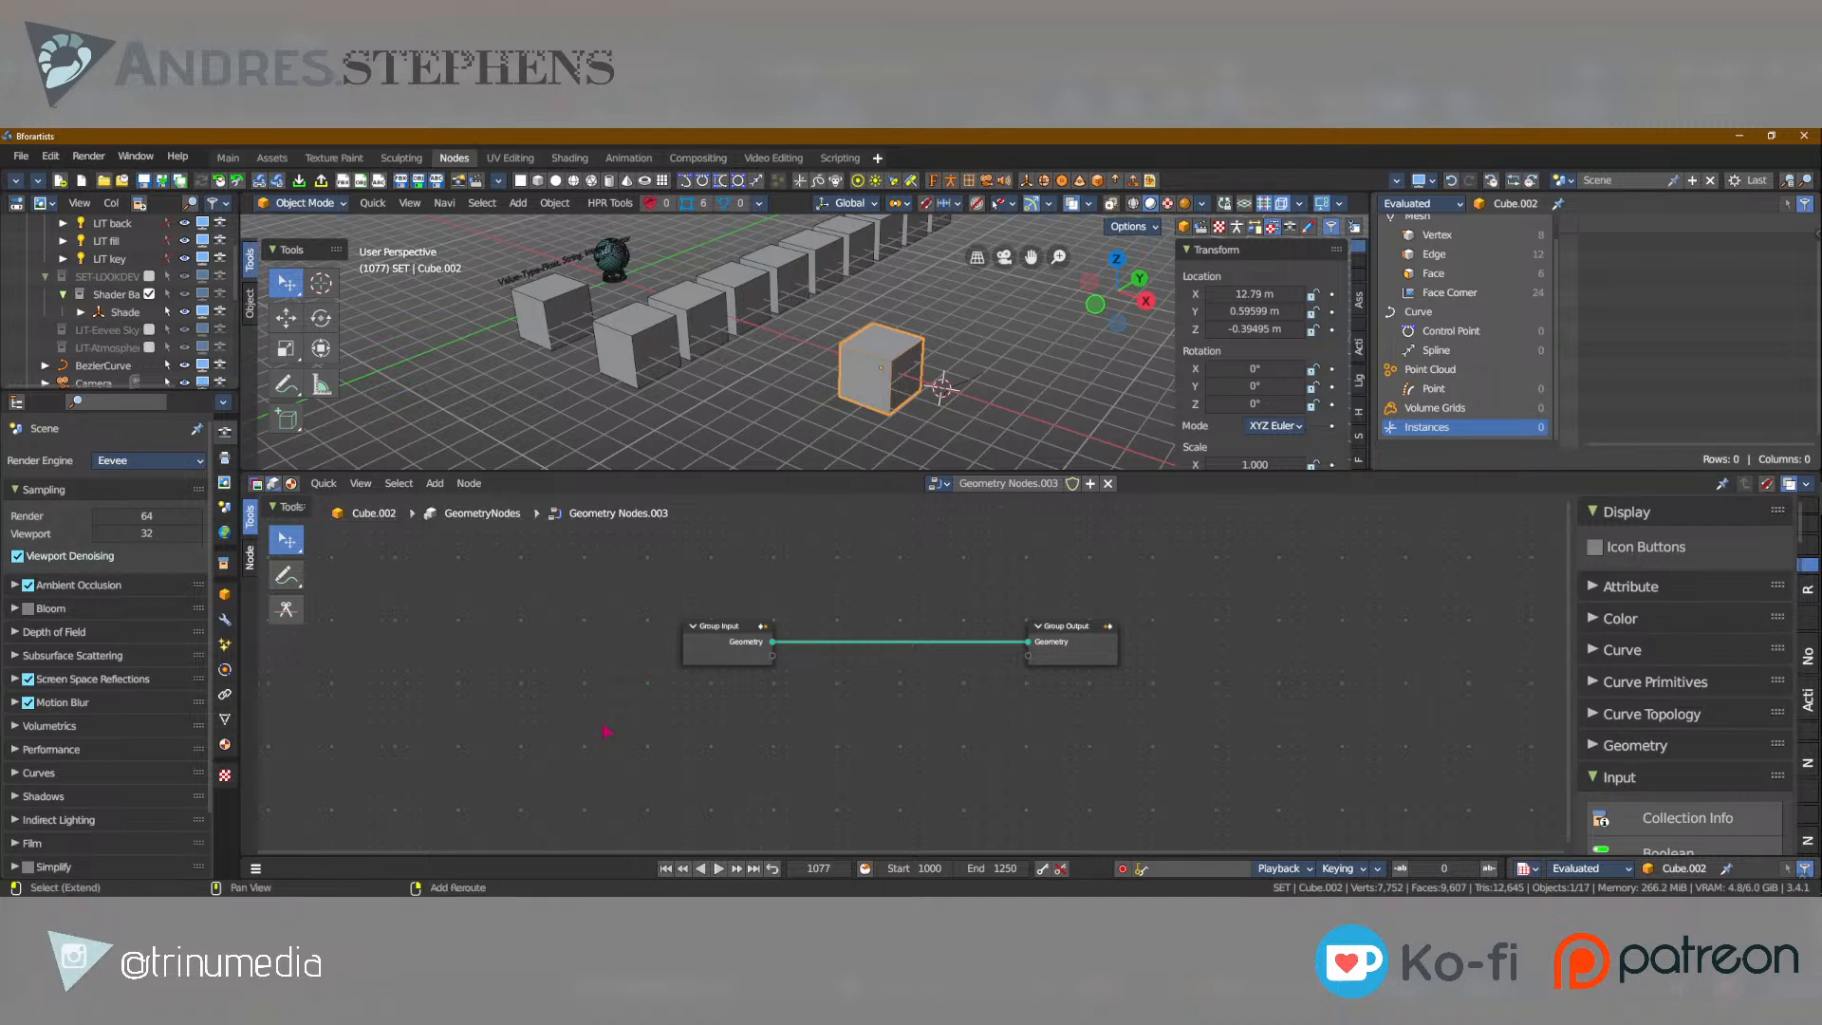
# Bring up the compatible-node search by pulling a link from the Group Input's Geometry output, and view the node search option, adding nothing.
pyautogui.hotkey('shift', 'a')
pyautogui.moveTo(772, 642); pyautogui.dragTo(871, 687)
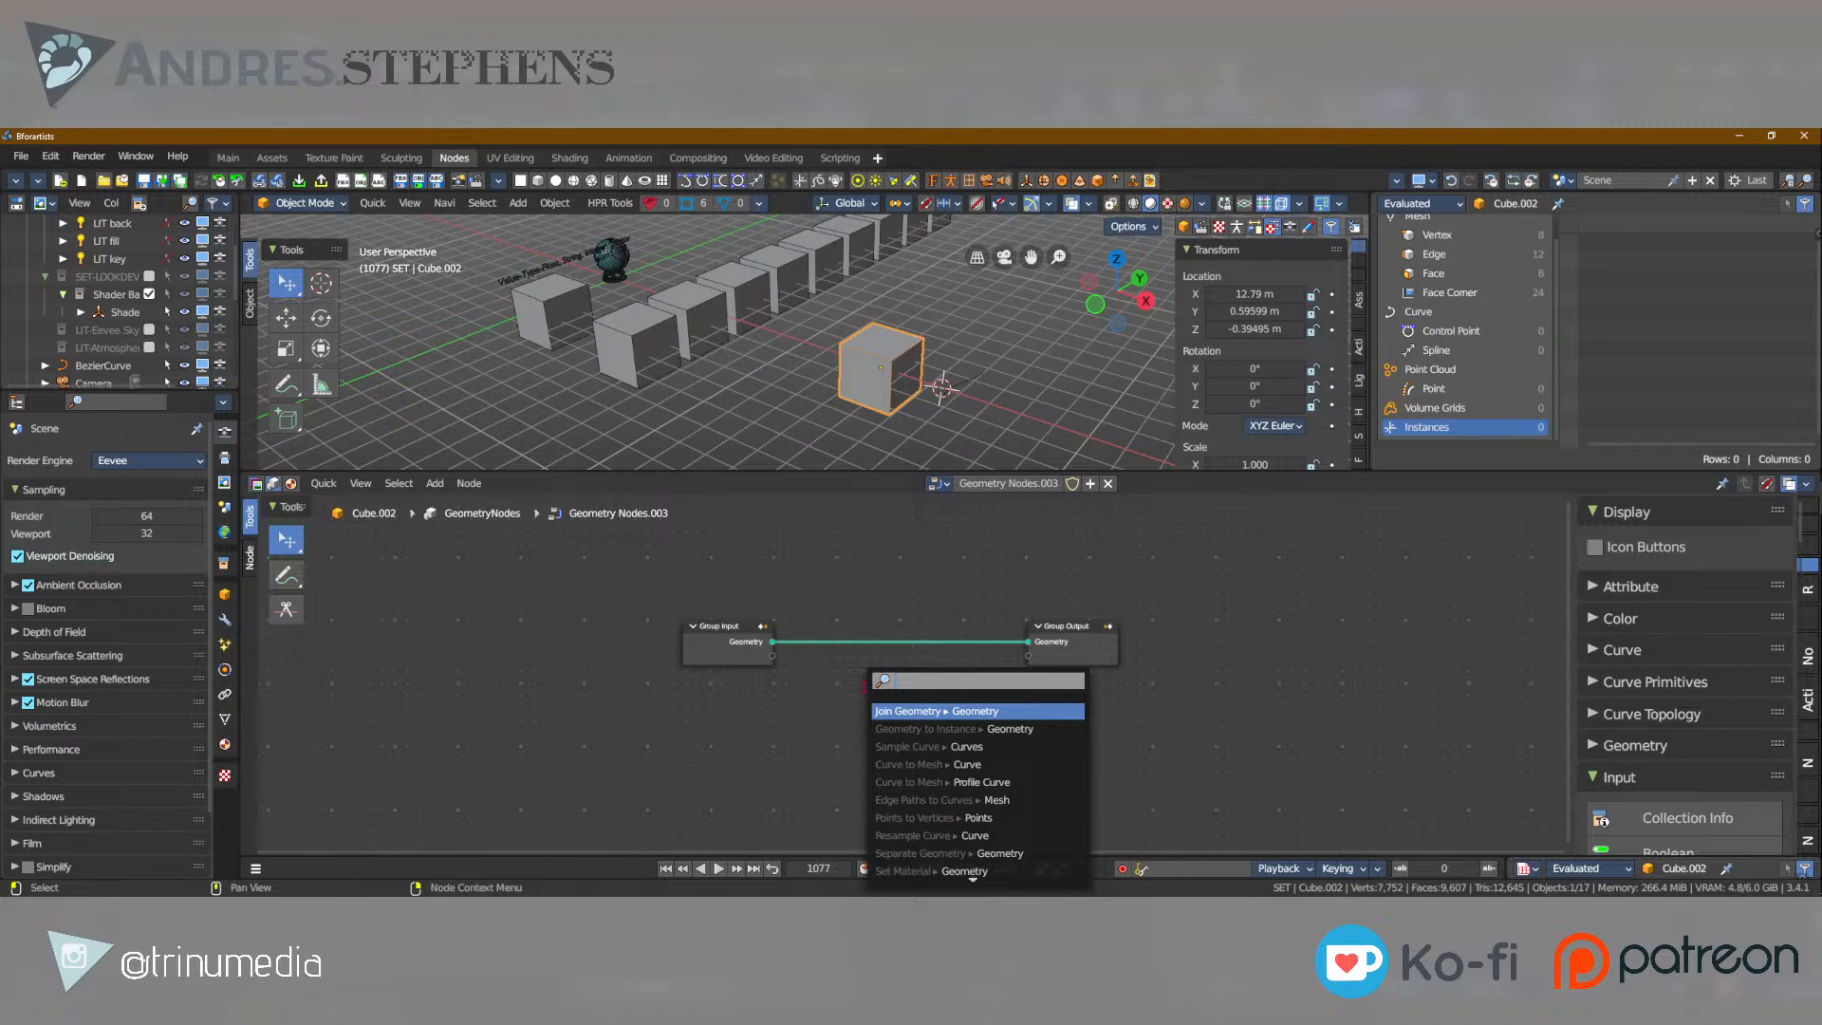
pyautogui.click(817, 694)
pyautogui.moveTo(1028, 654); pyautogui.dragTo(956, 731)
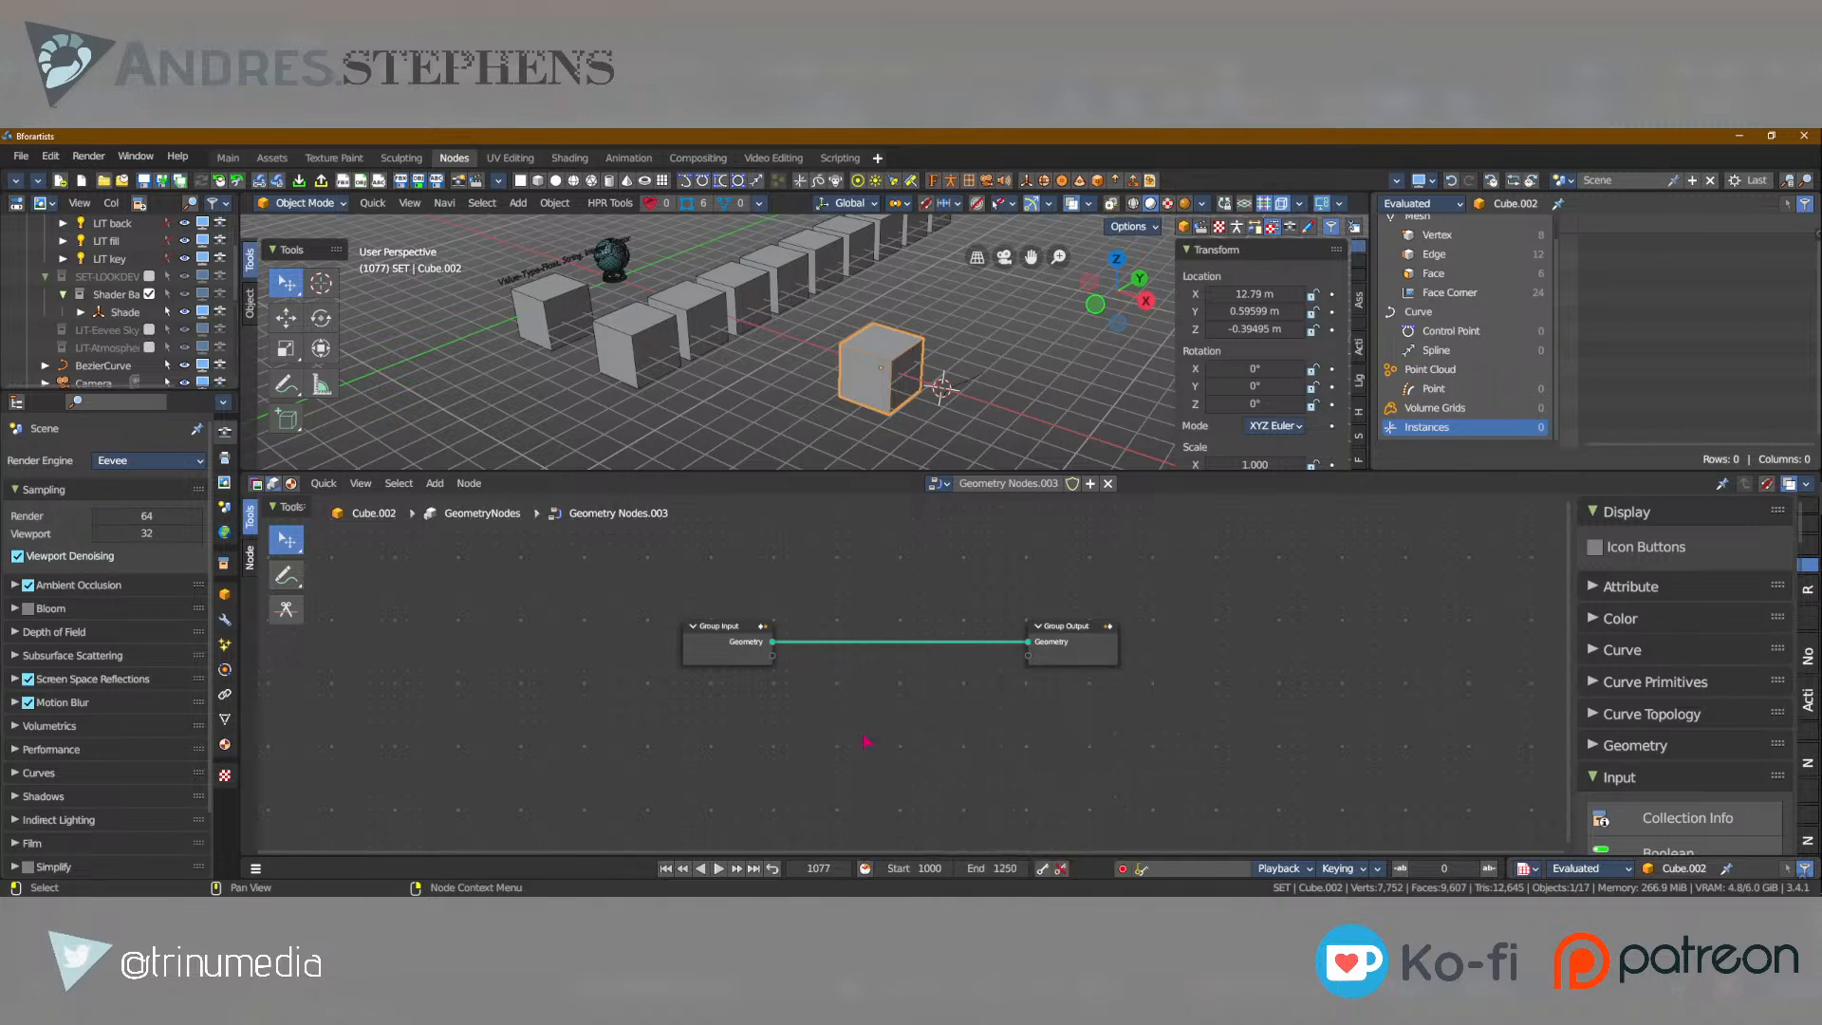
pyautogui.hotkey('shift', 'a')
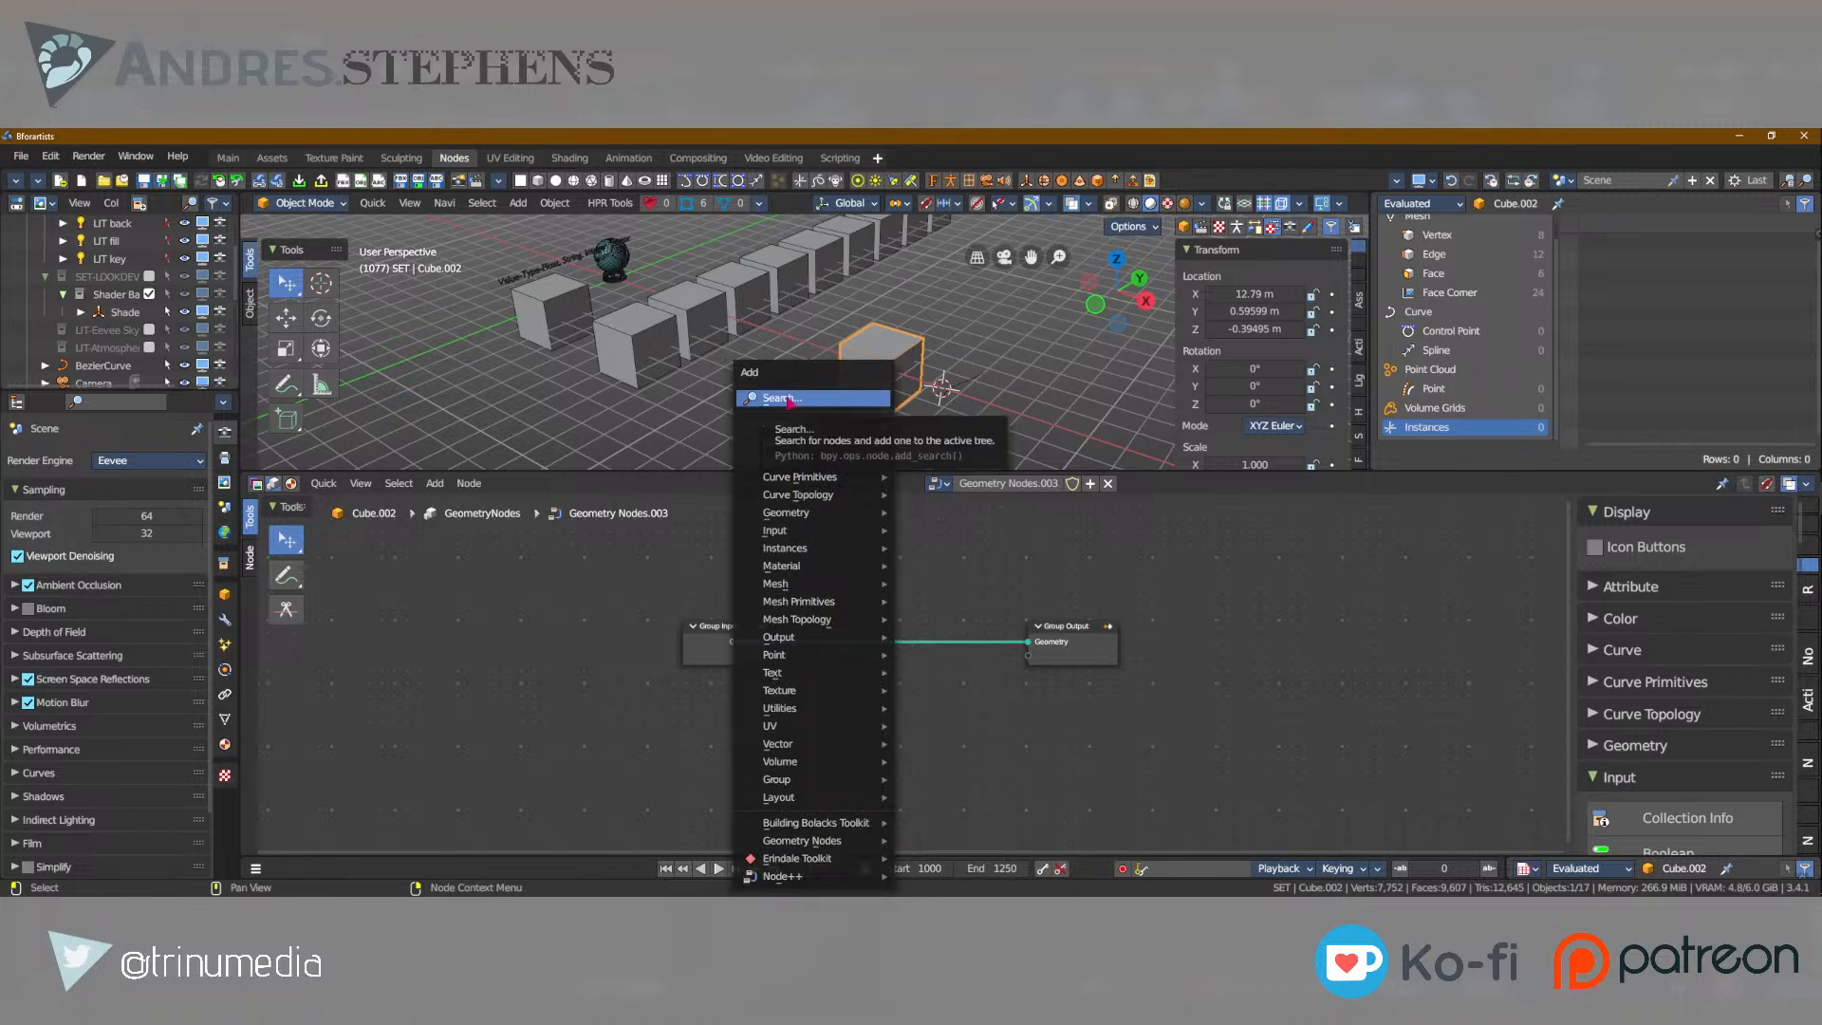
pyautogui.press('Escape')
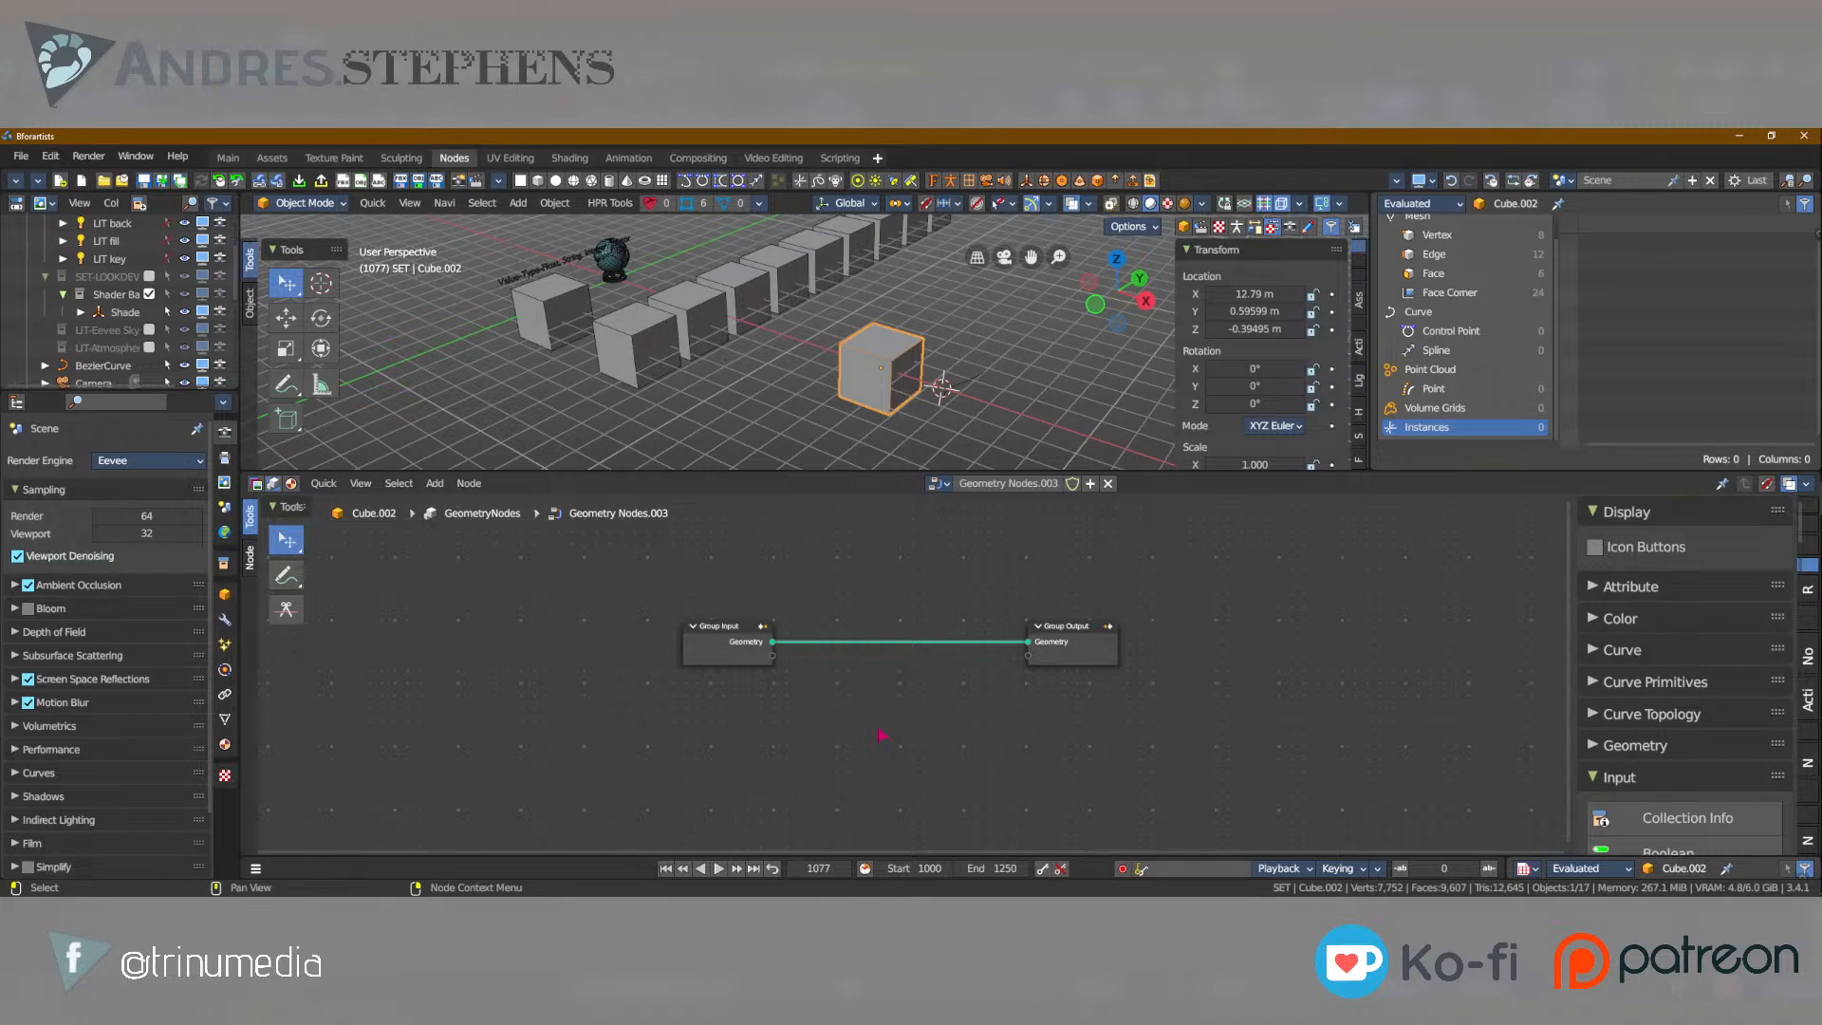
# Expand the Geometry node category, look through the node list and collapse the category again.
pyautogui.hotkey('shift', 'a')
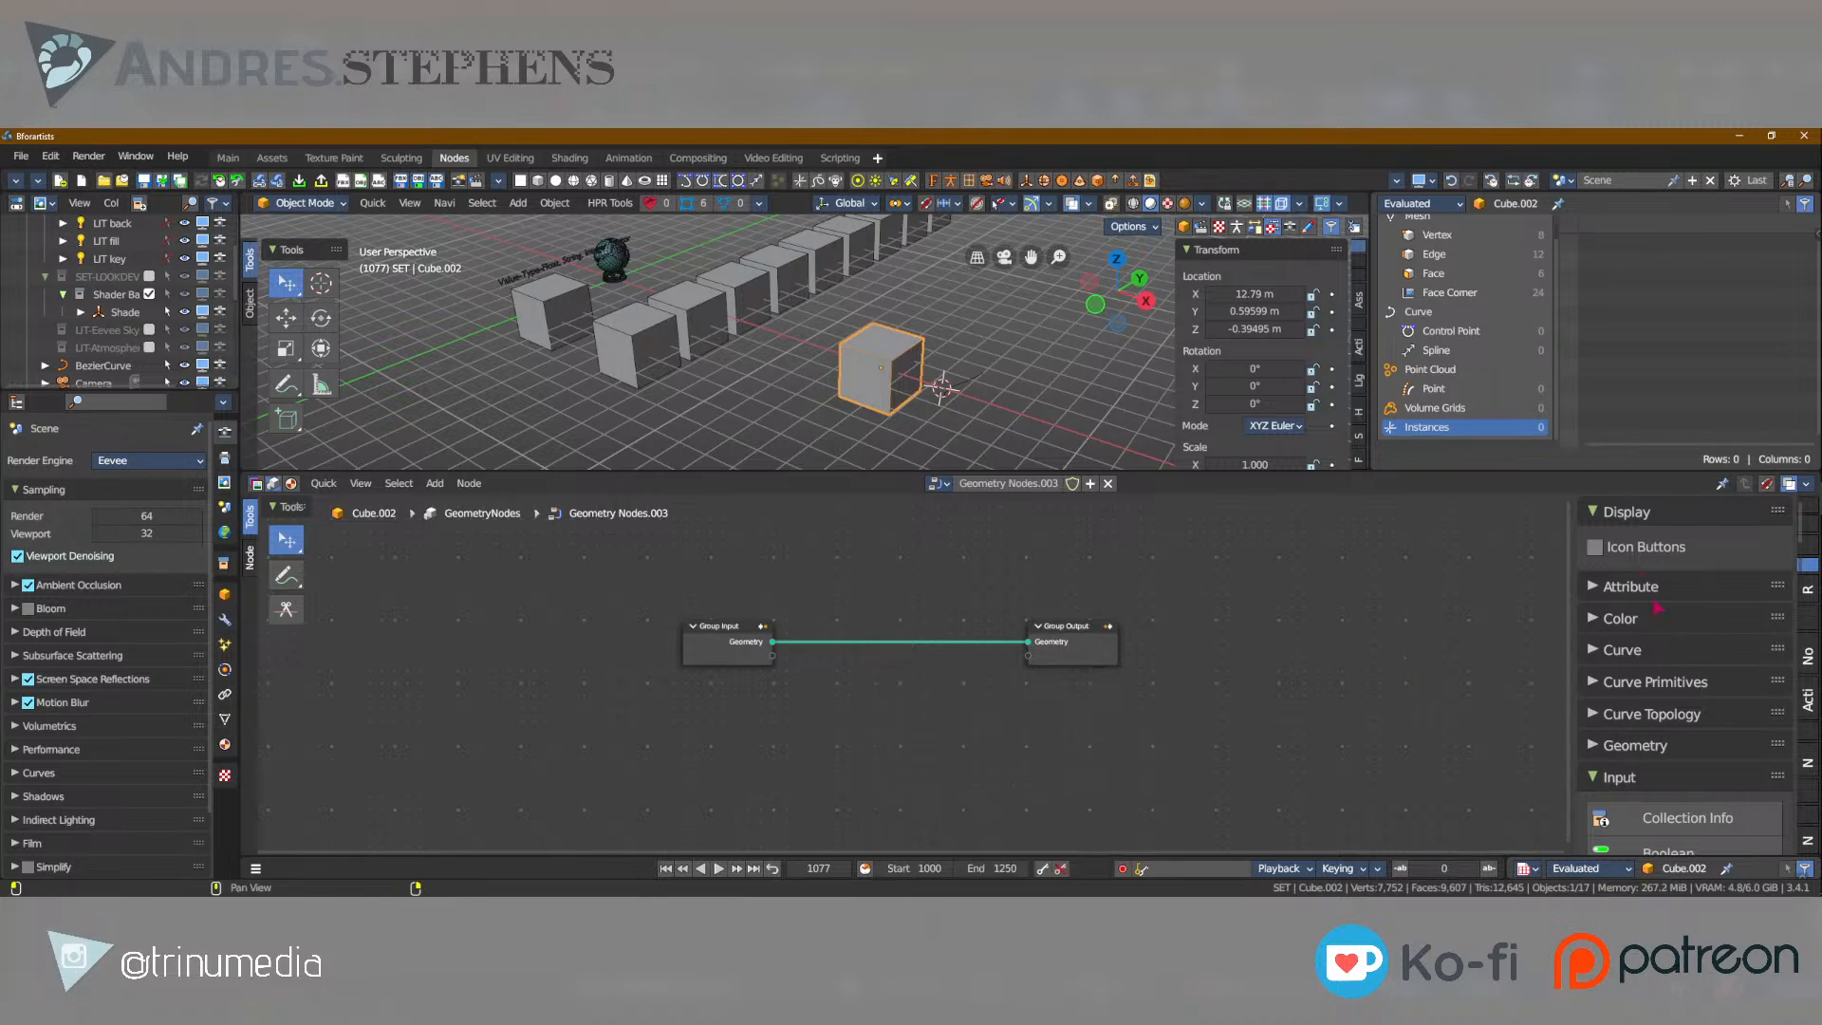
pyautogui.click(1633, 745)
pyautogui.scroll(-5, 1613, 750)
pyautogui.scroll(5, 1613, 749)
pyautogui.click(1633, 745)
pyautogui.scroll(-7, 1661, 664)
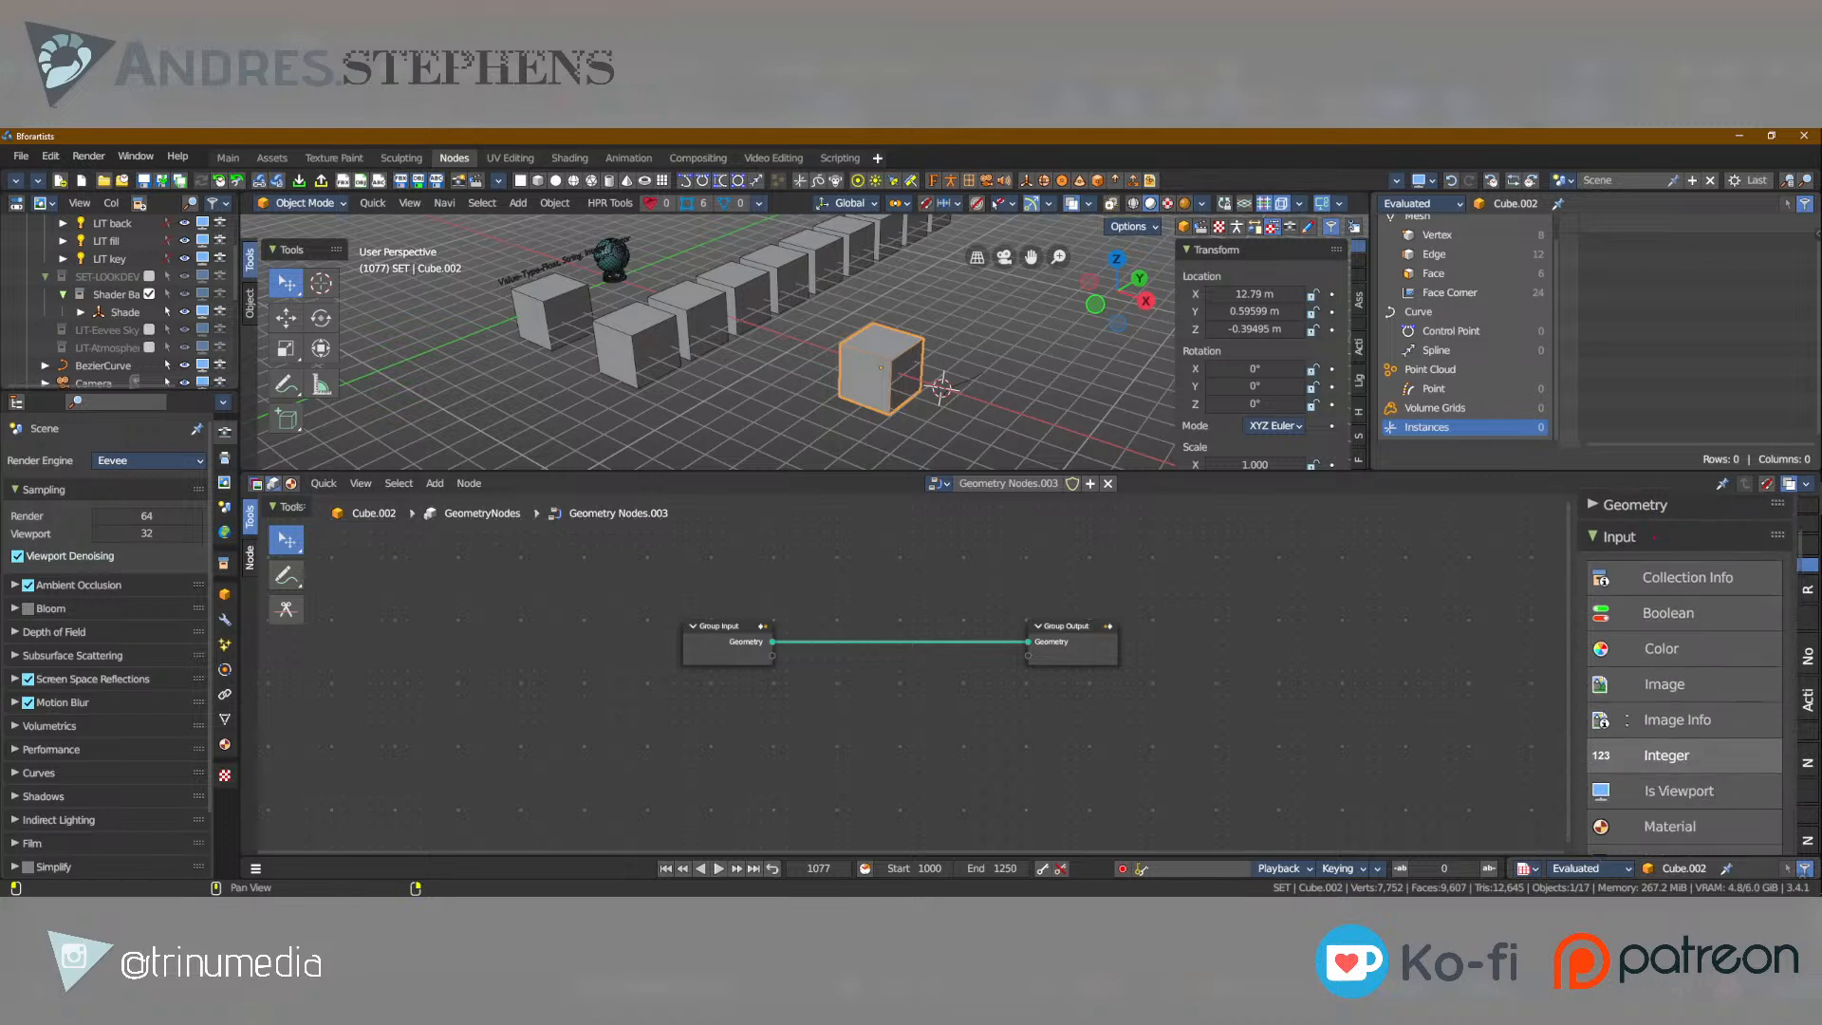
pyautogui.scroll(7, 1642, 646)
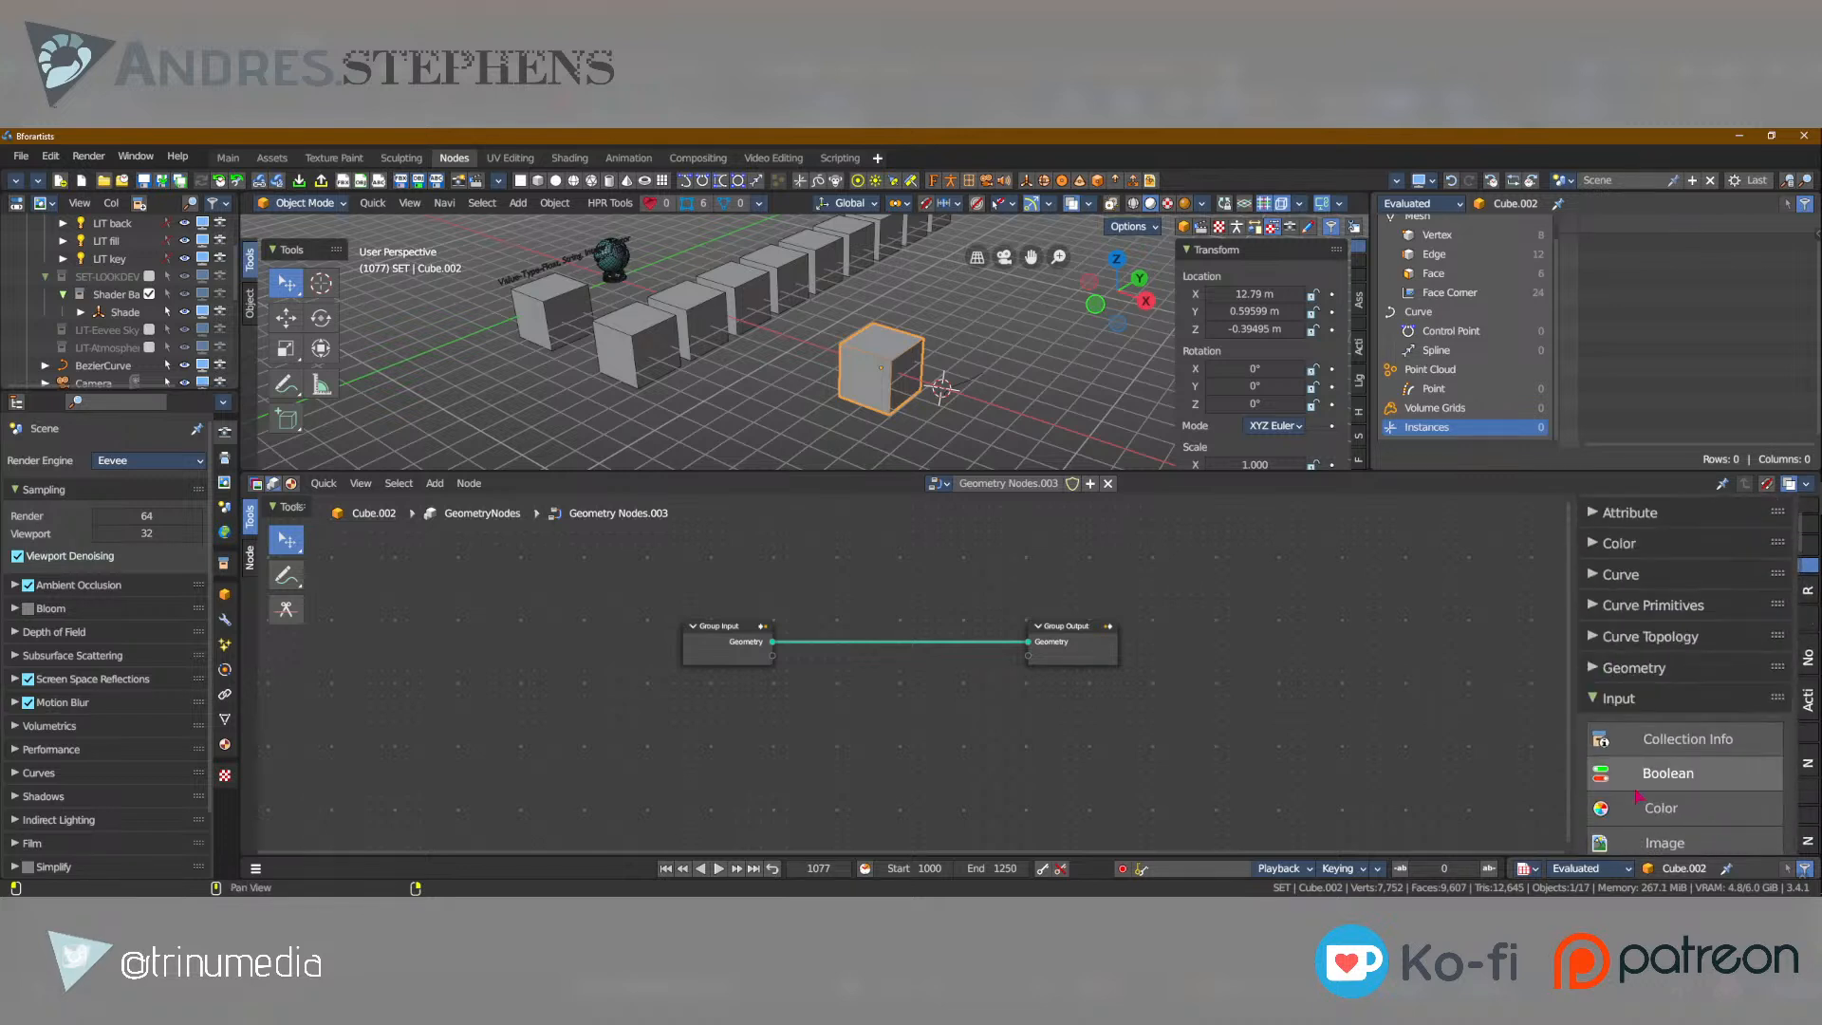
# Try the Icon Buttons display for the node list and switch back to labelled buttons.
pyautogui.click(1594, 547)
pyautogui.scroll(-5, 1671, 655)
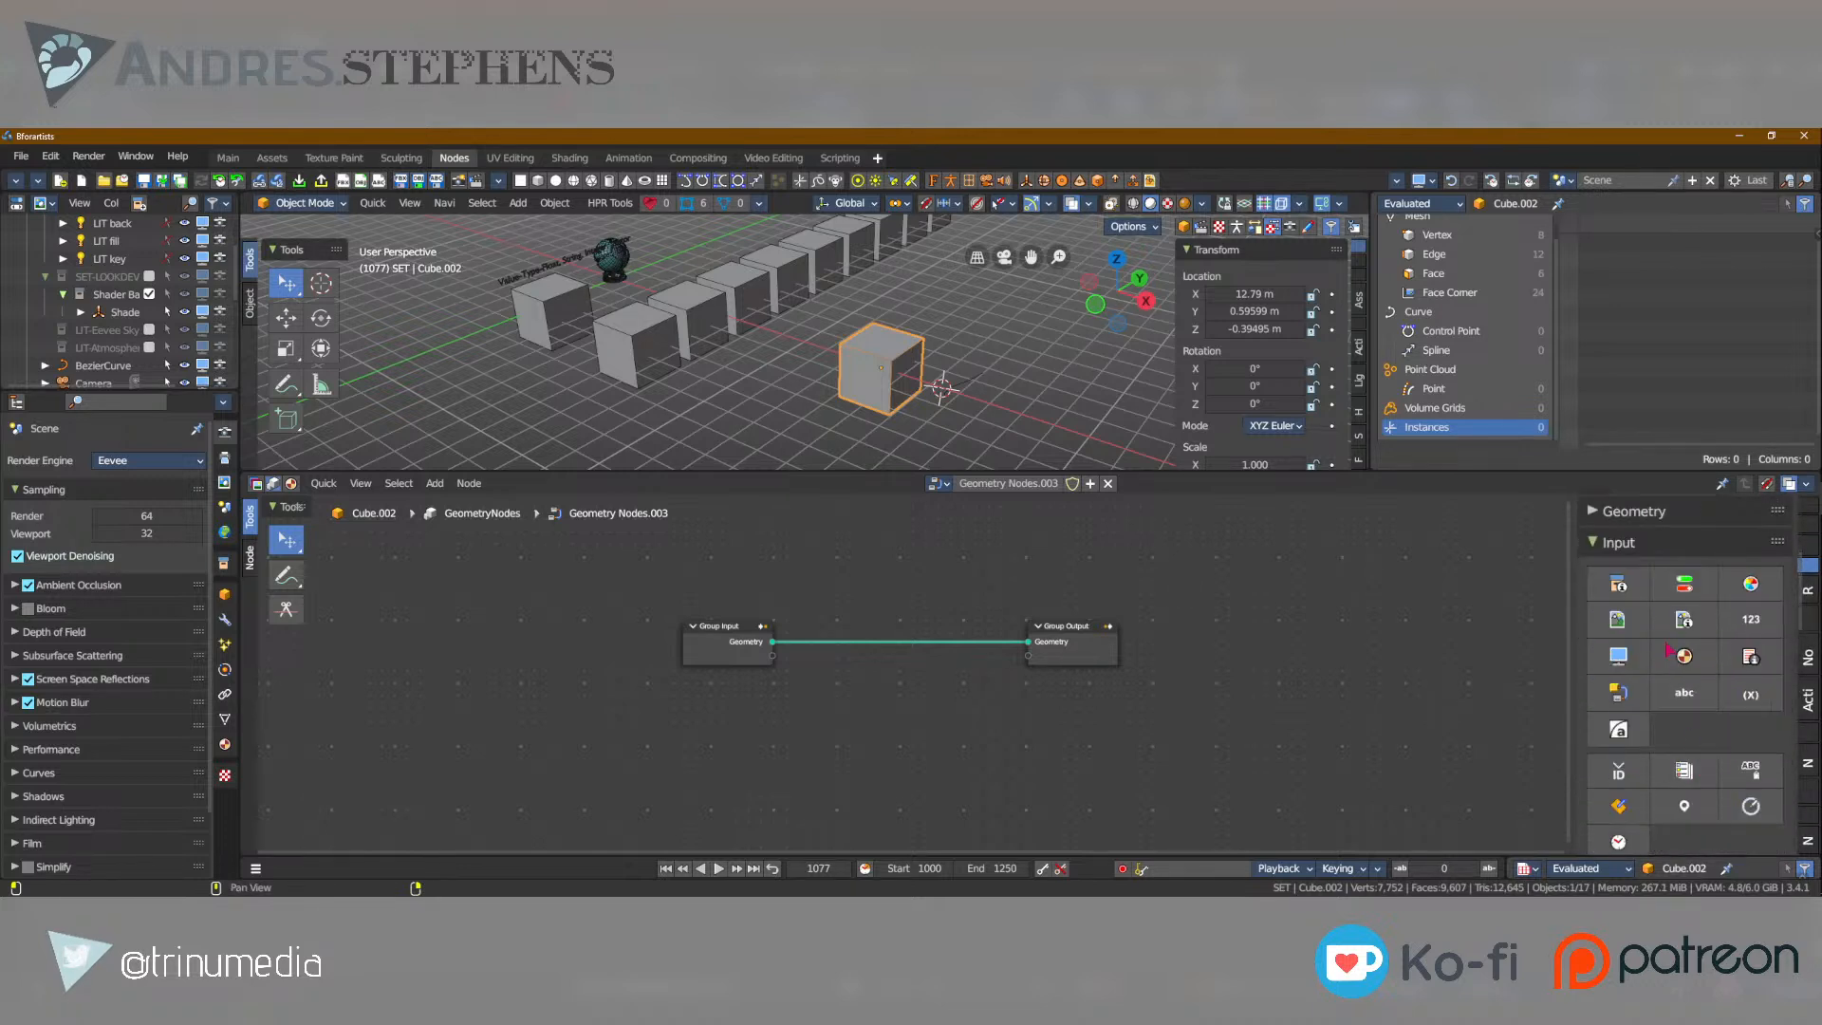
pyautogui.scroll(5, 1705, 682)
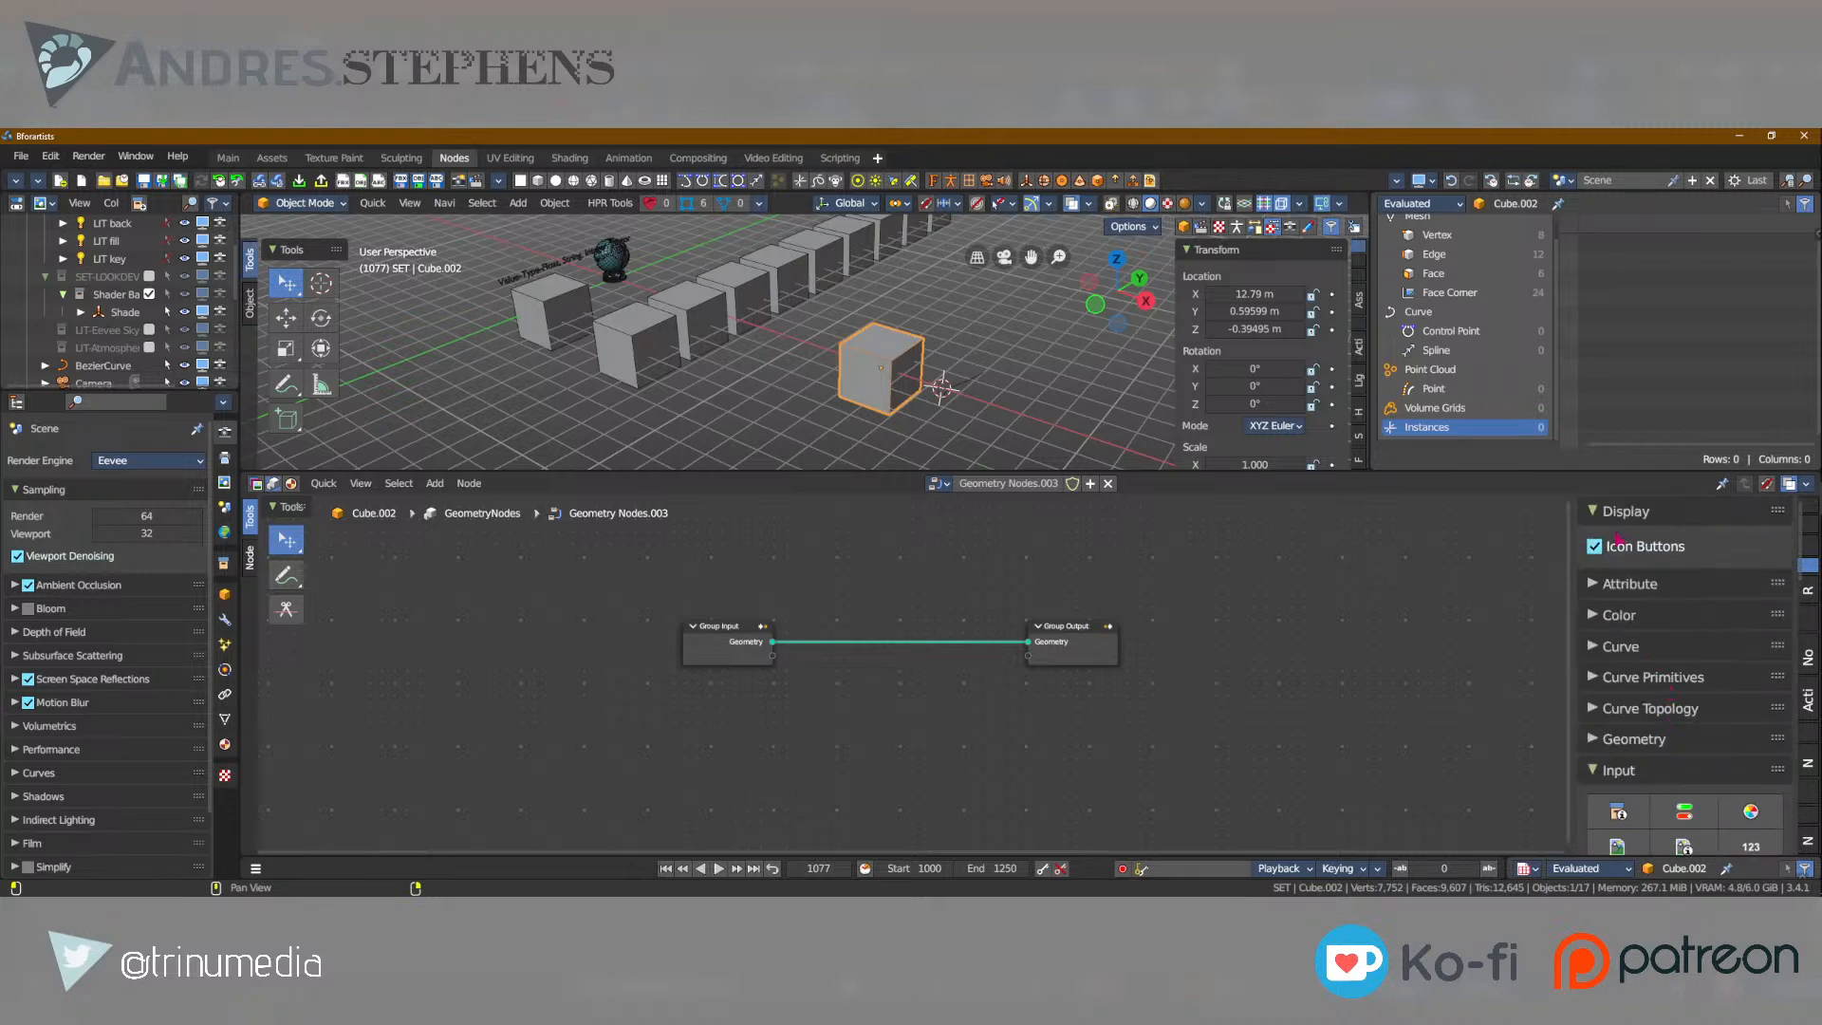
pyautogui.click(1629, 541)
# Collapse the Input node category and expand the Mesh Primitives category.
pyautogui.scroll(-3, 1614, 655)
pyautogui.click(1596, 657)
pyautogui.click(1617, 749)
pyautogui.scroll(-4, 1712, 620)
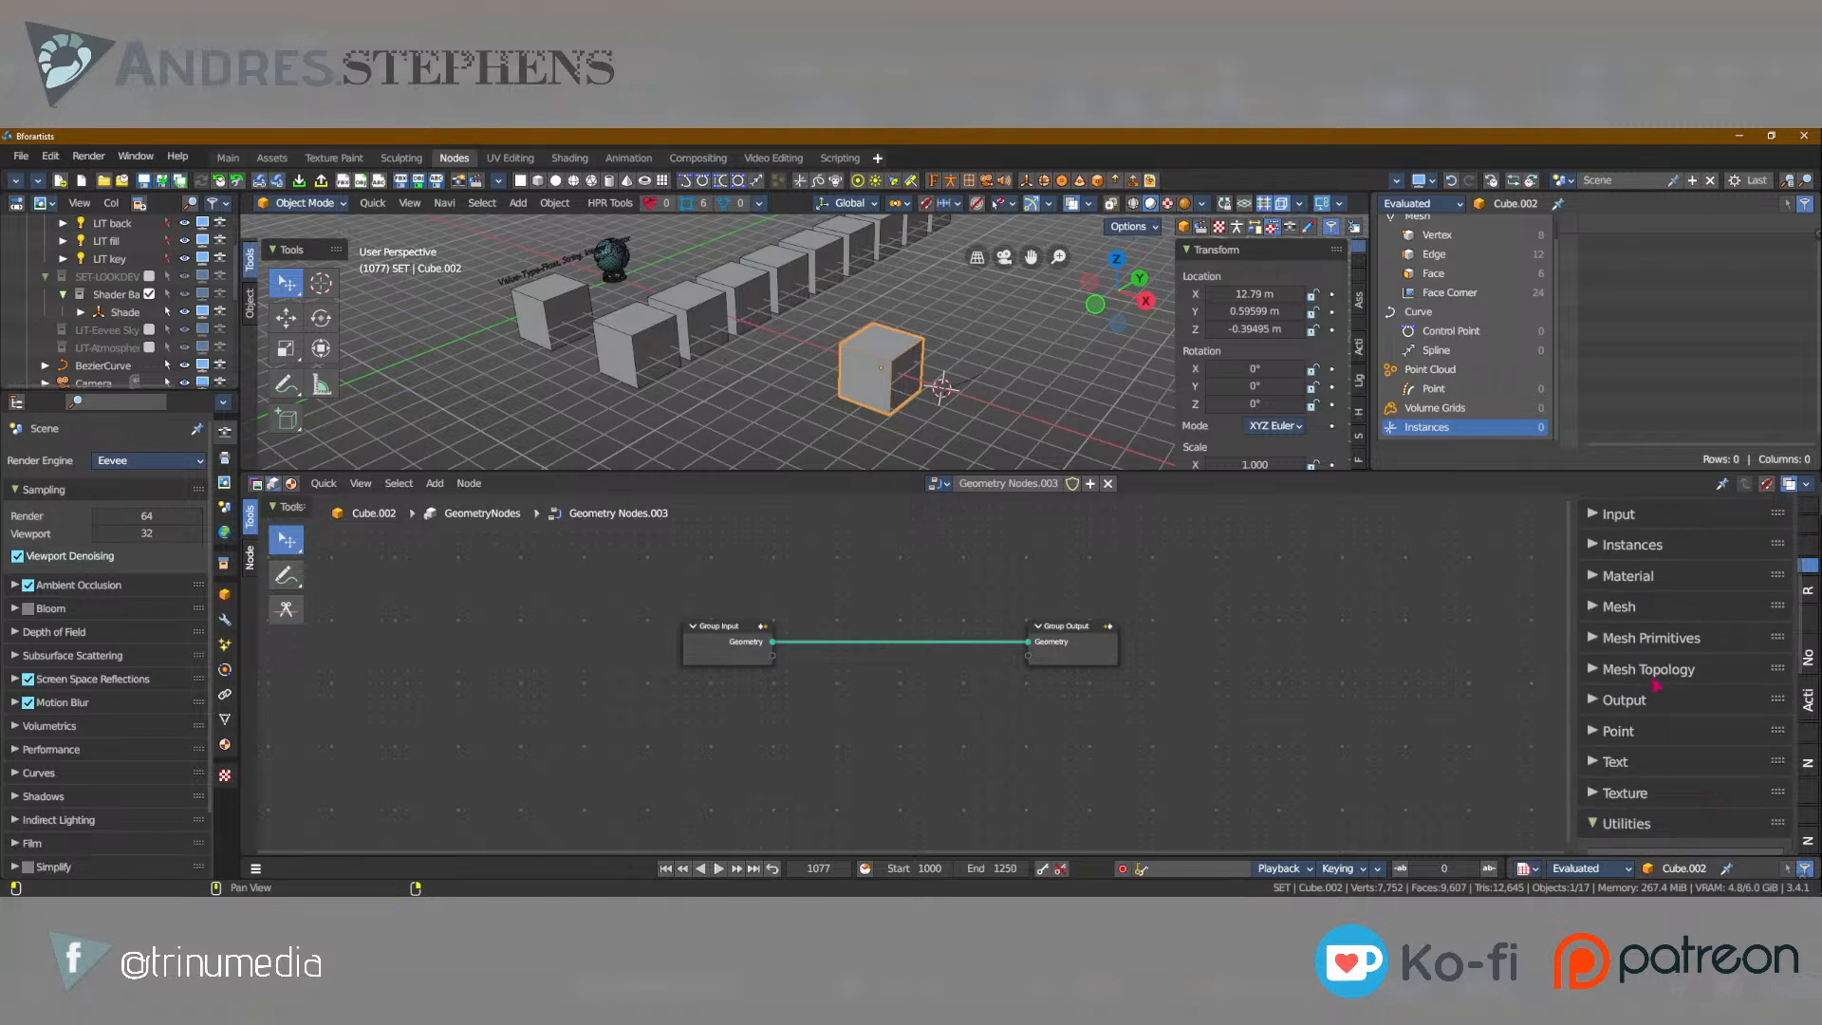
pyautogui.click(1652, 638)
# Add a Cube node and a Grid node side by side below the Group Input node.
pyautogui.scroll(-3, 1680, 636)
pyautogui.click(1656, 628)
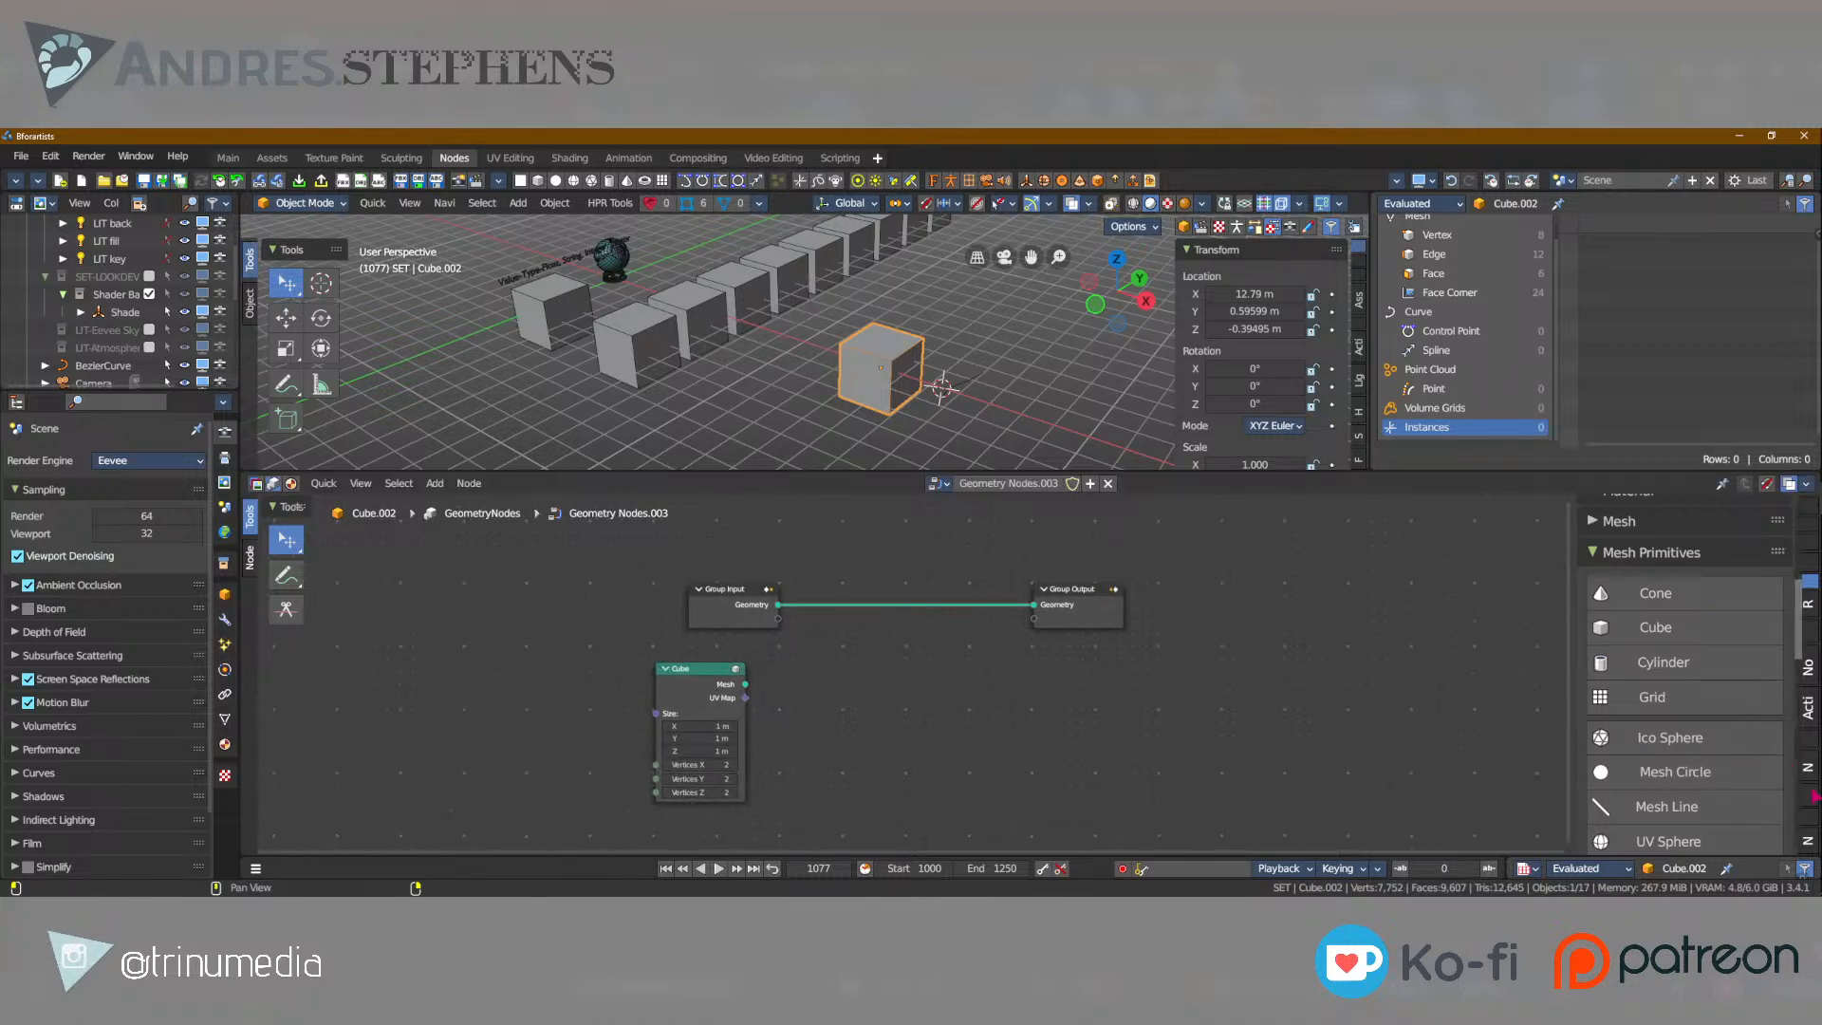
pyautogui.click(1652, 697)
pyautogui.click(815, 717)
# Maximize the node editor and spread the nodes out, with the Cube further left and the Grid below and right of it.
pyautogui.scroll(2, 784, 730)
pyautogui.scroll(1, 784, 730)
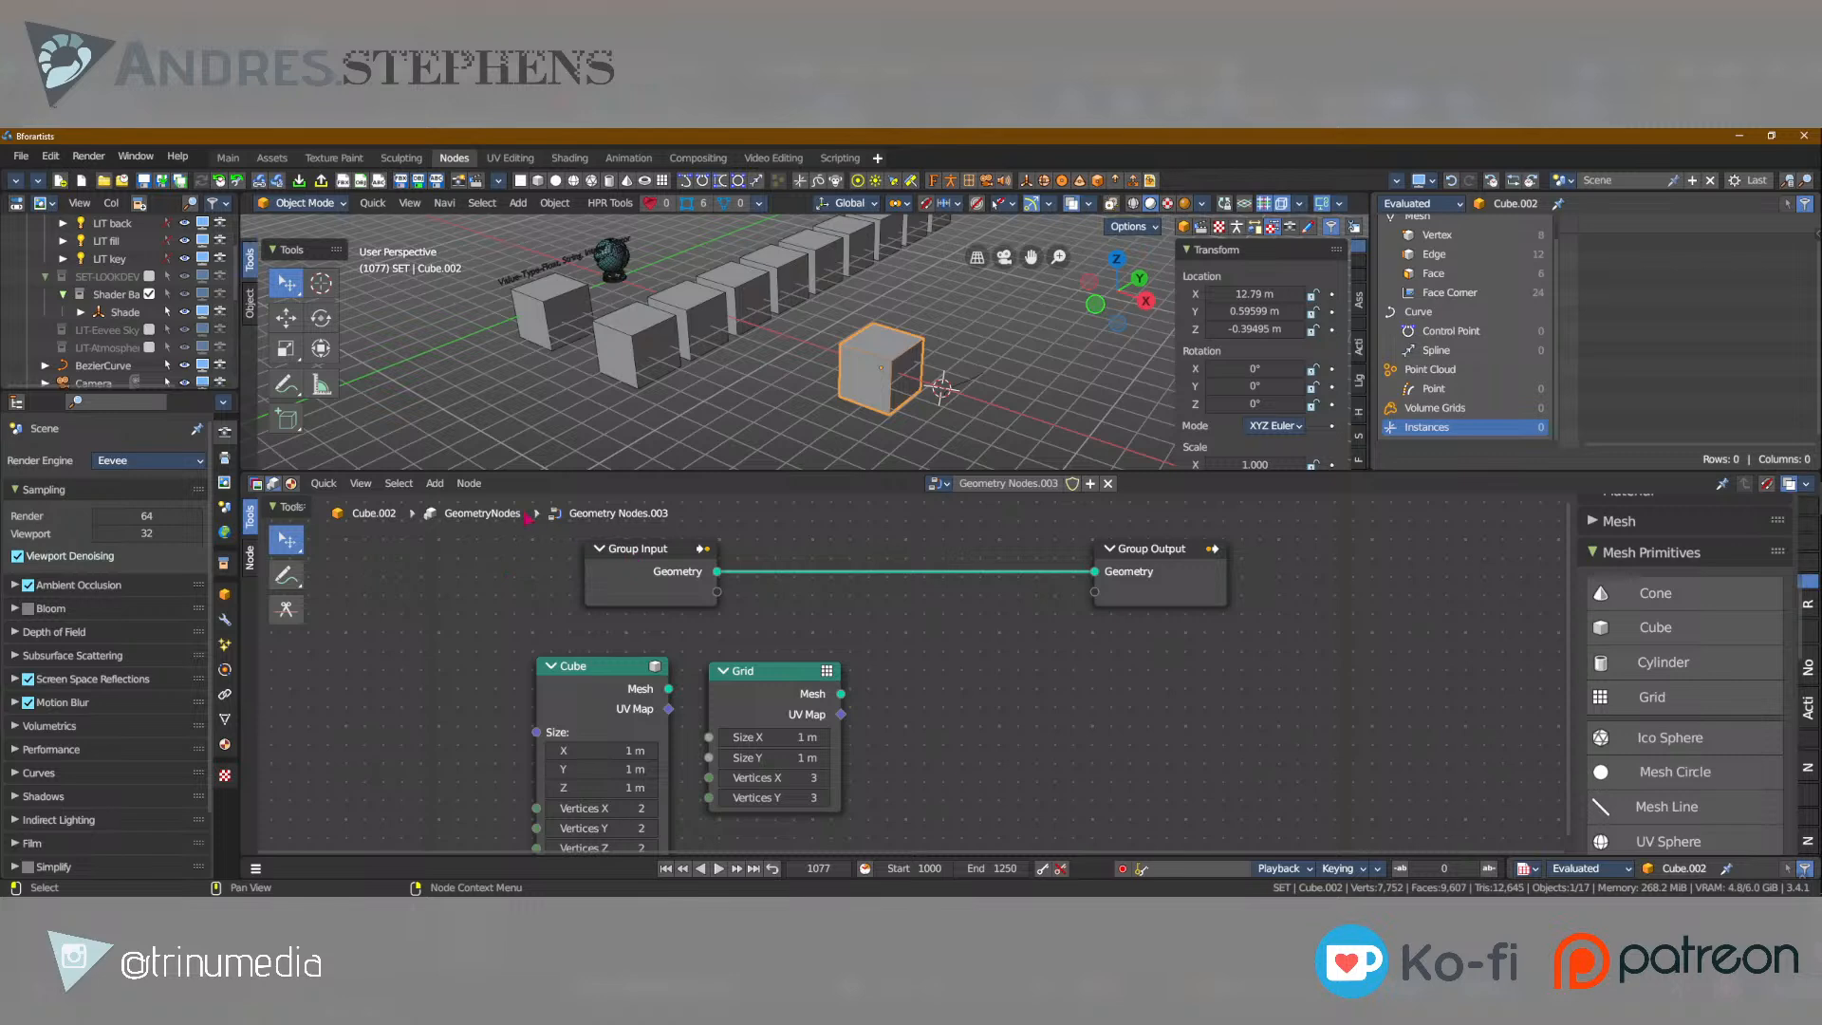
pyautogui.click(589, 695)
pyautogui.scroll(5, 584, 698)
pyautogui.moveTo(456, 727); pyautogui.dragTo(788, 584, button='middle')
pyautogui.scroll(3, 788, 584)
pyautogui.hotkey('ctrl', 'space')
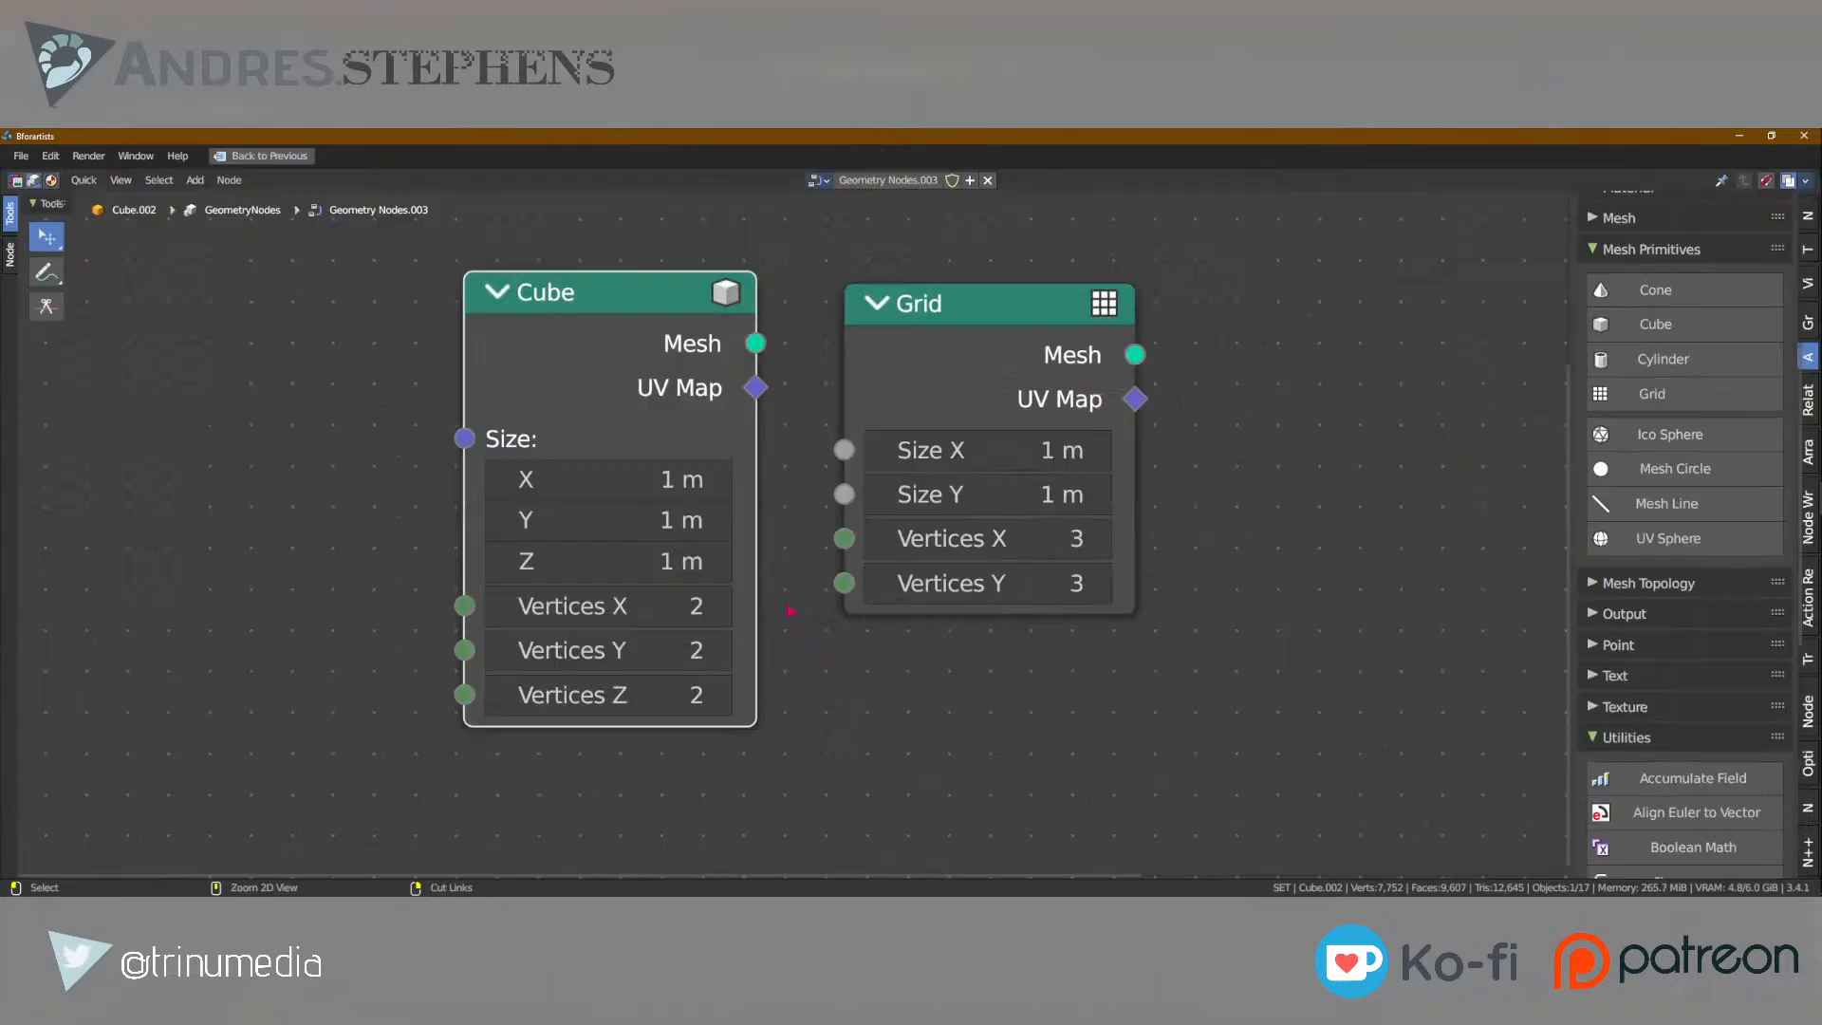
pyautogui.moveTo(625, 432); pyautogui.dragTo(275, 438)
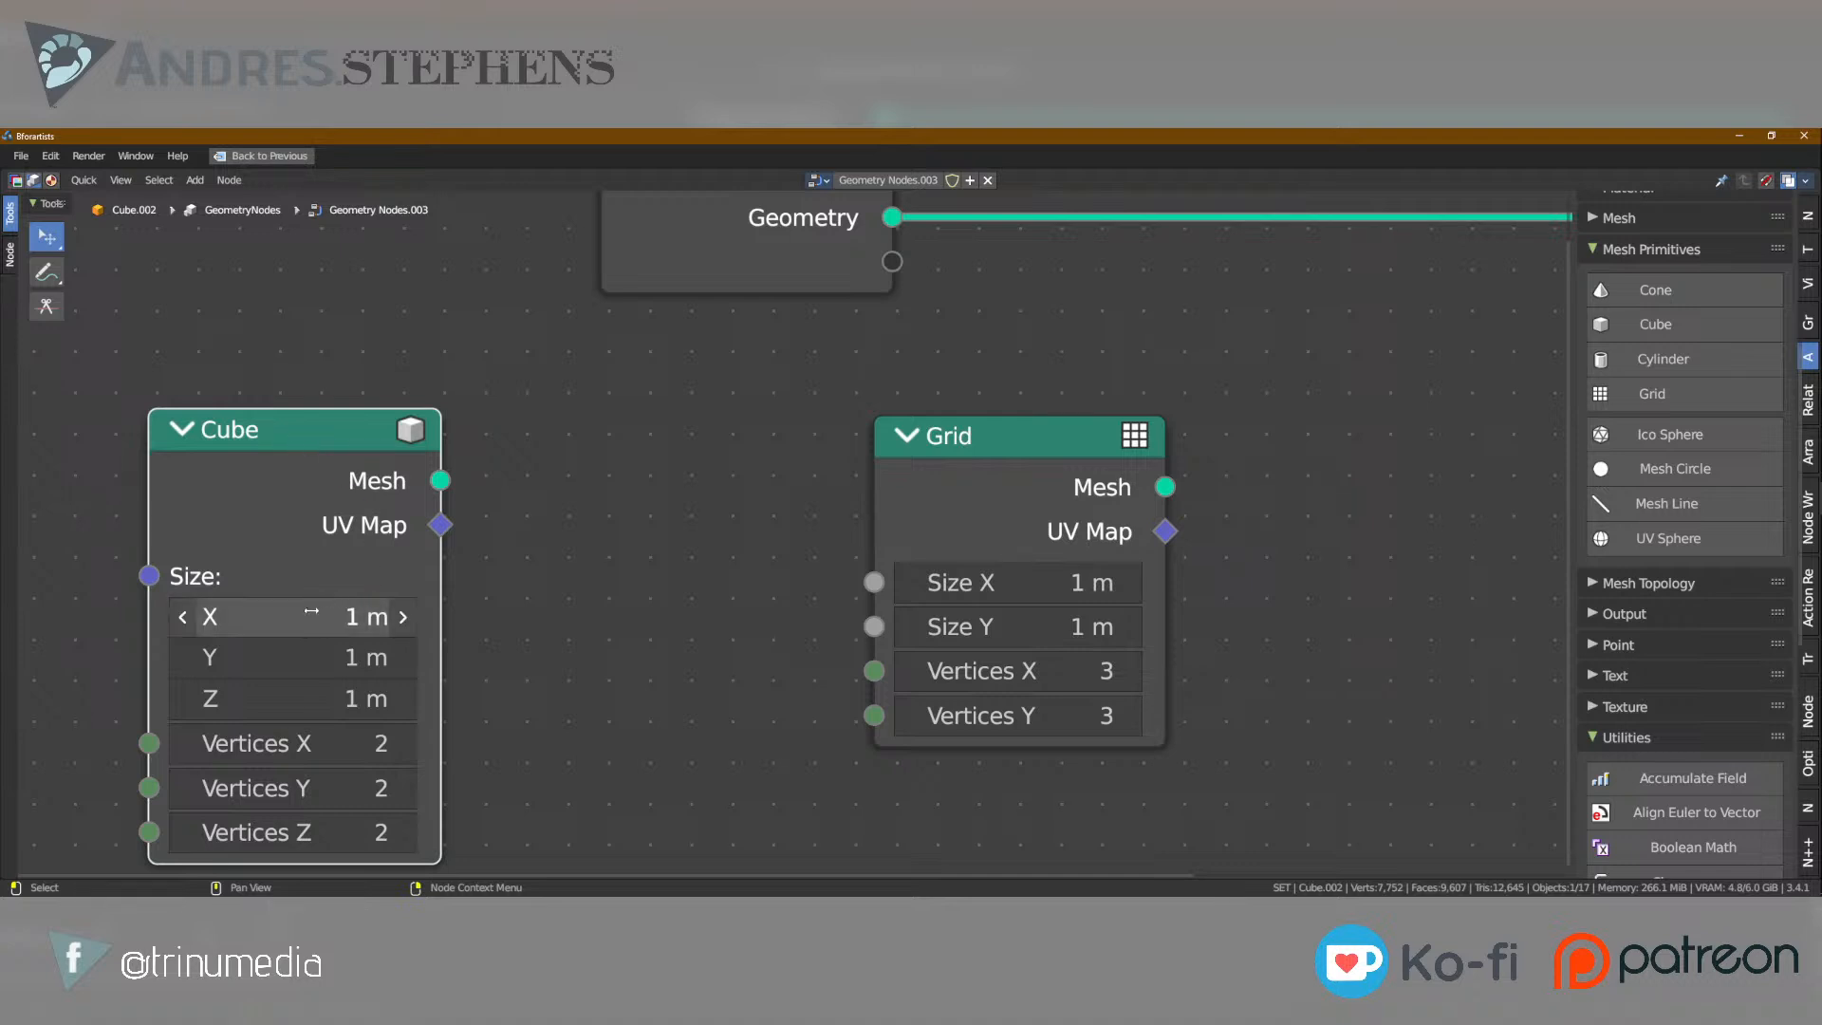
pyautogui.moveTo(1044, 438); pyautogui.dragTo(734, 694)
# Set the Grid node's Vertices X and Vertices Y to 1.
pyautogui.scroll(-3, 790, 437)
pyautogui.moveTo(732, 830); pyautogui.dragTo(732, 854)
pyautogui.write('1')
pyautogui.press('Return')
pyautogui.click(799, 762)
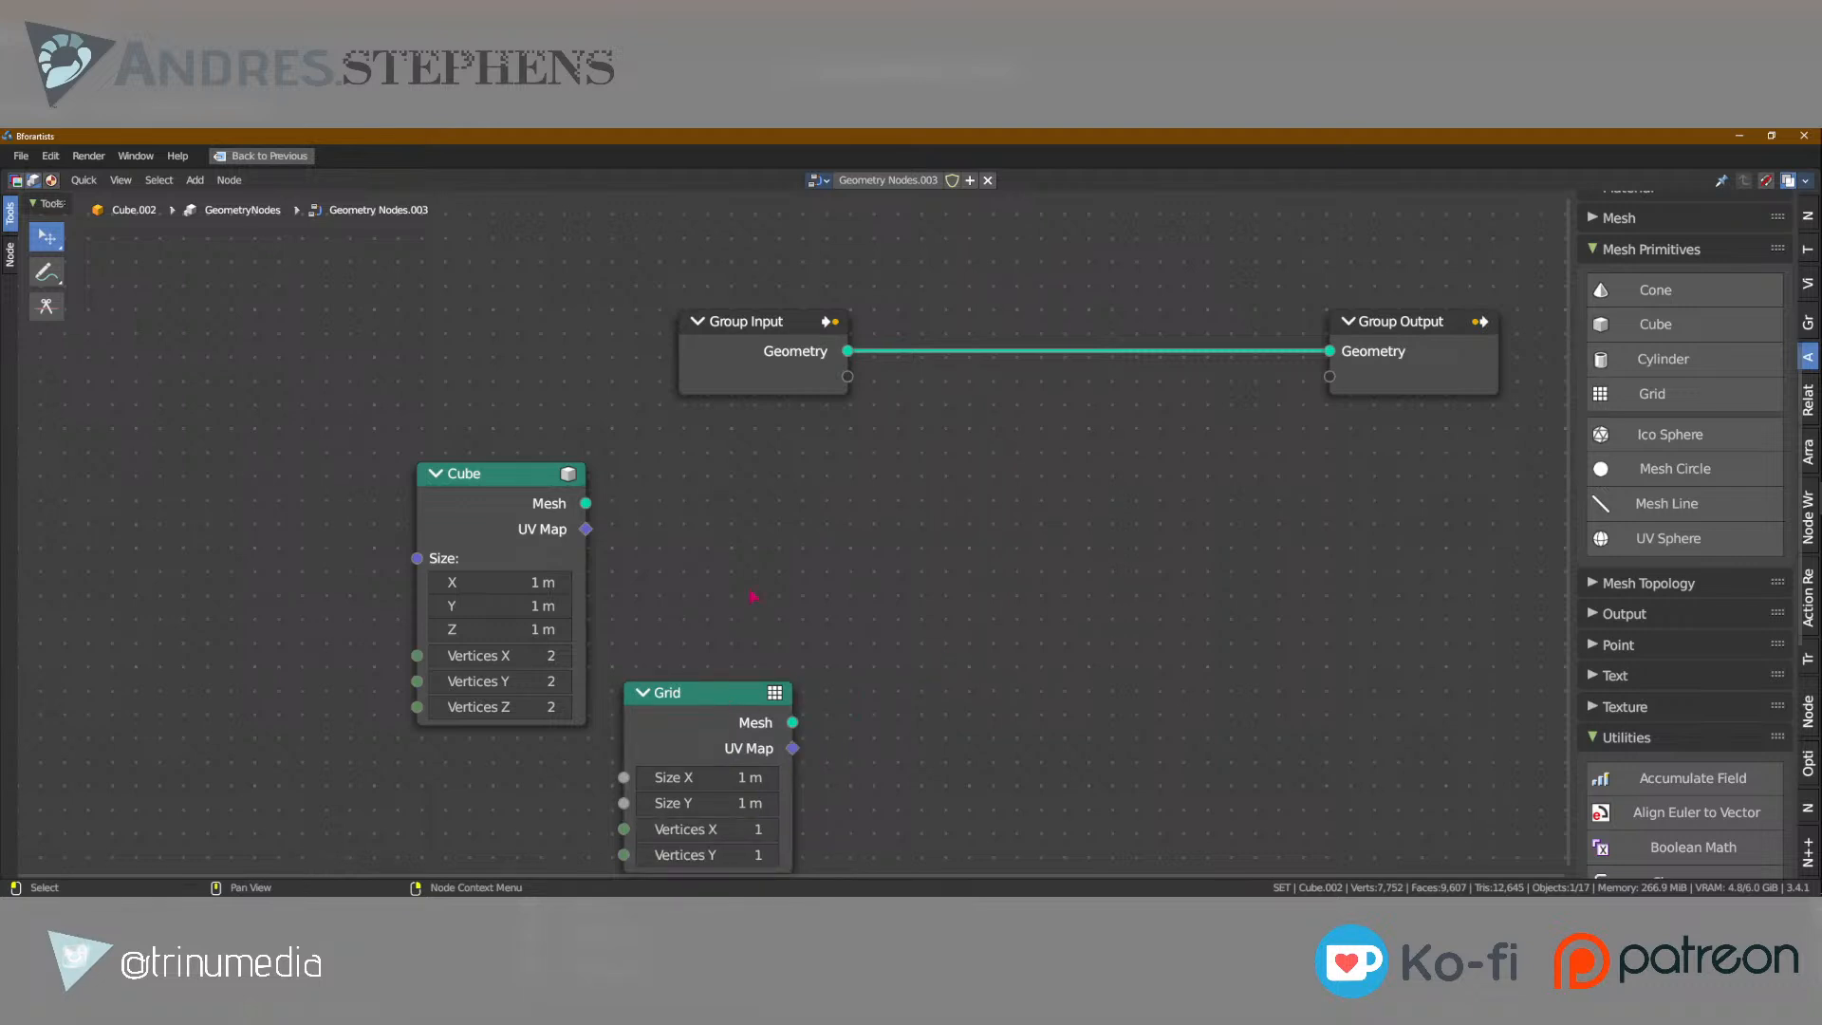
# Restore the full workspace layout and preview the Cube node through a Viewer node placed below the Group Output.
pyautogui.hotkey('ctrl', 'space')
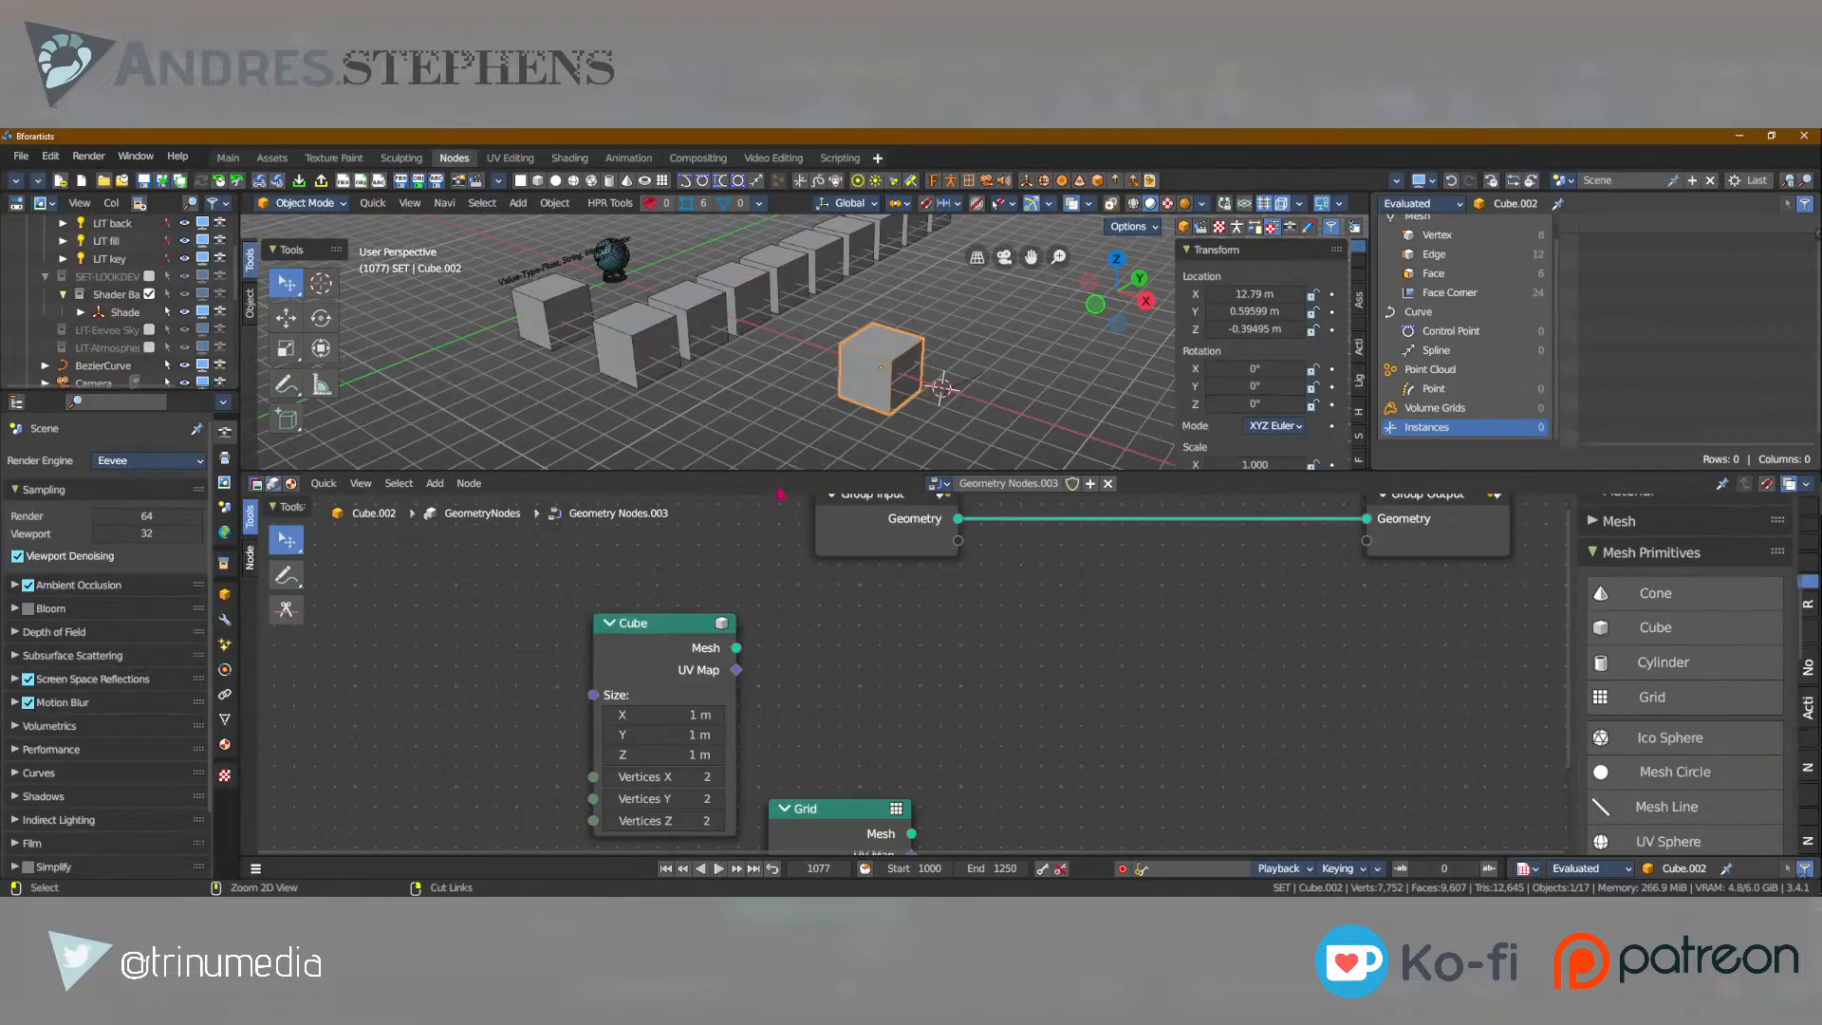
pyautogui.scroll(-3, 694, 590)
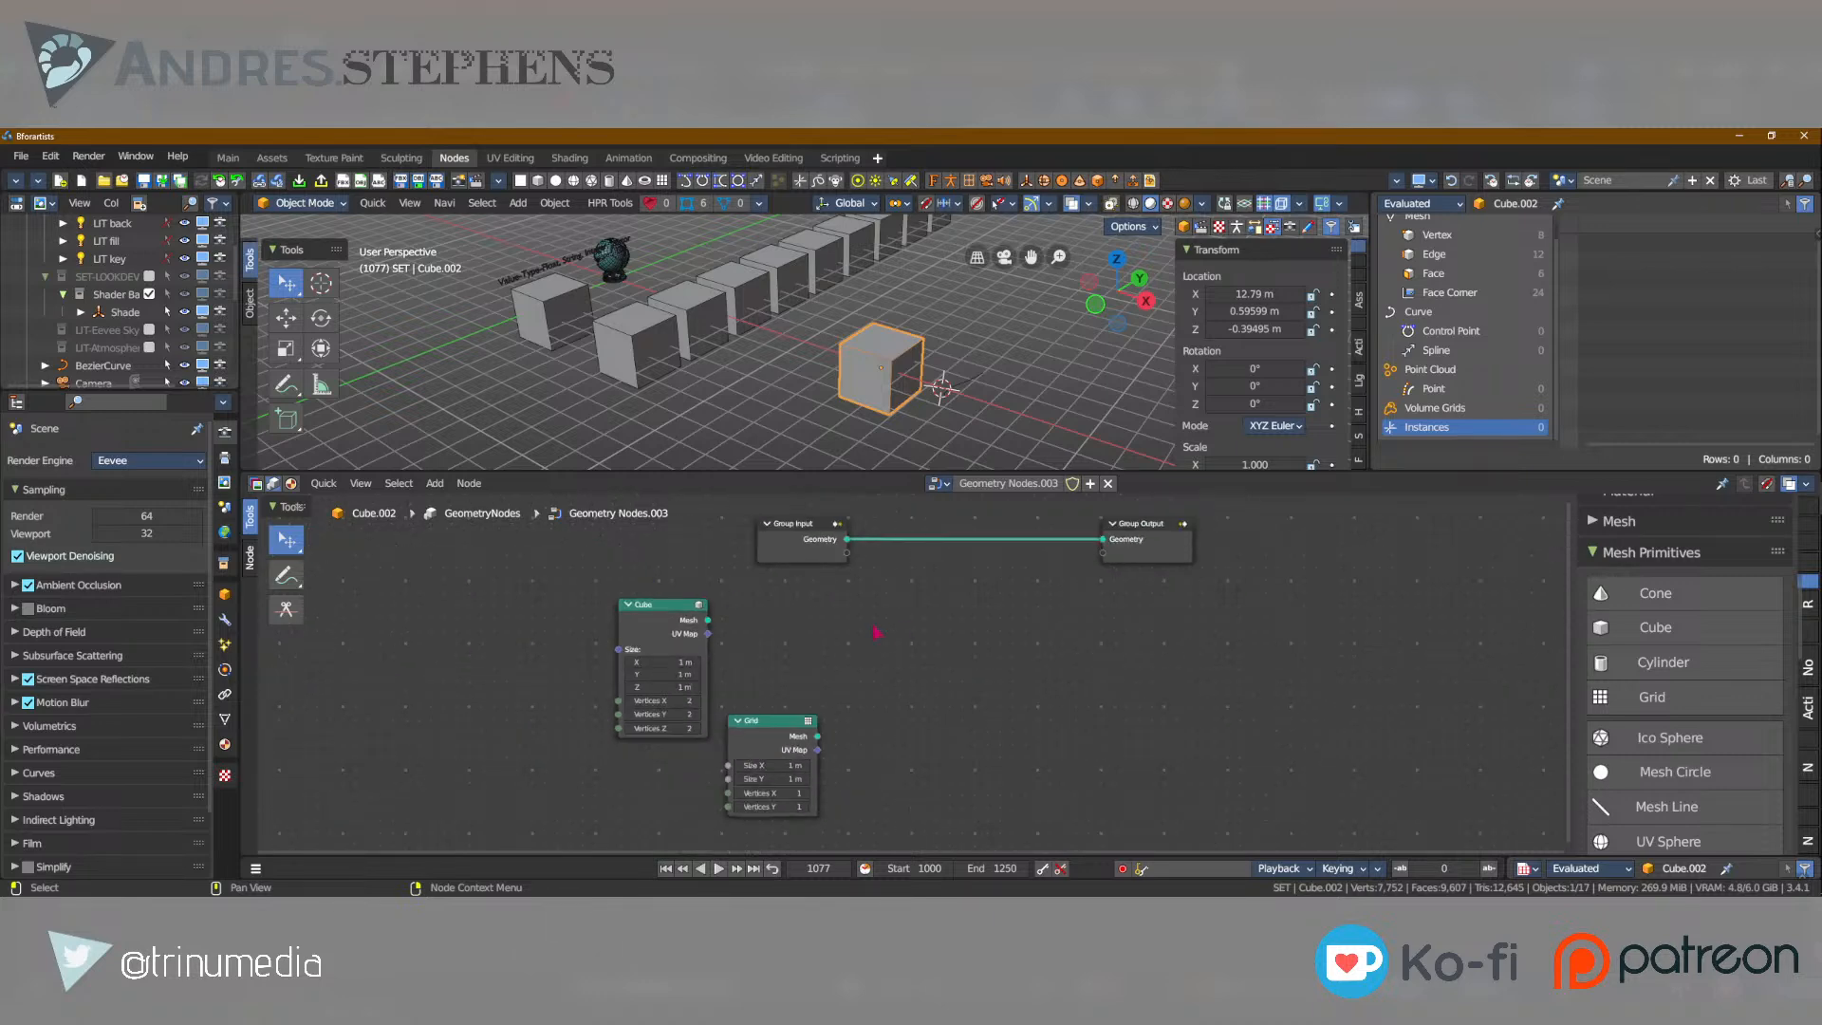
pyautogui.keyDown('ctrl'); pyautogui.keyDown('shift'); pyautogui.click(655, 619); pyautogui.keyUp('shift'); pyautogui.keyUp('ctrl')
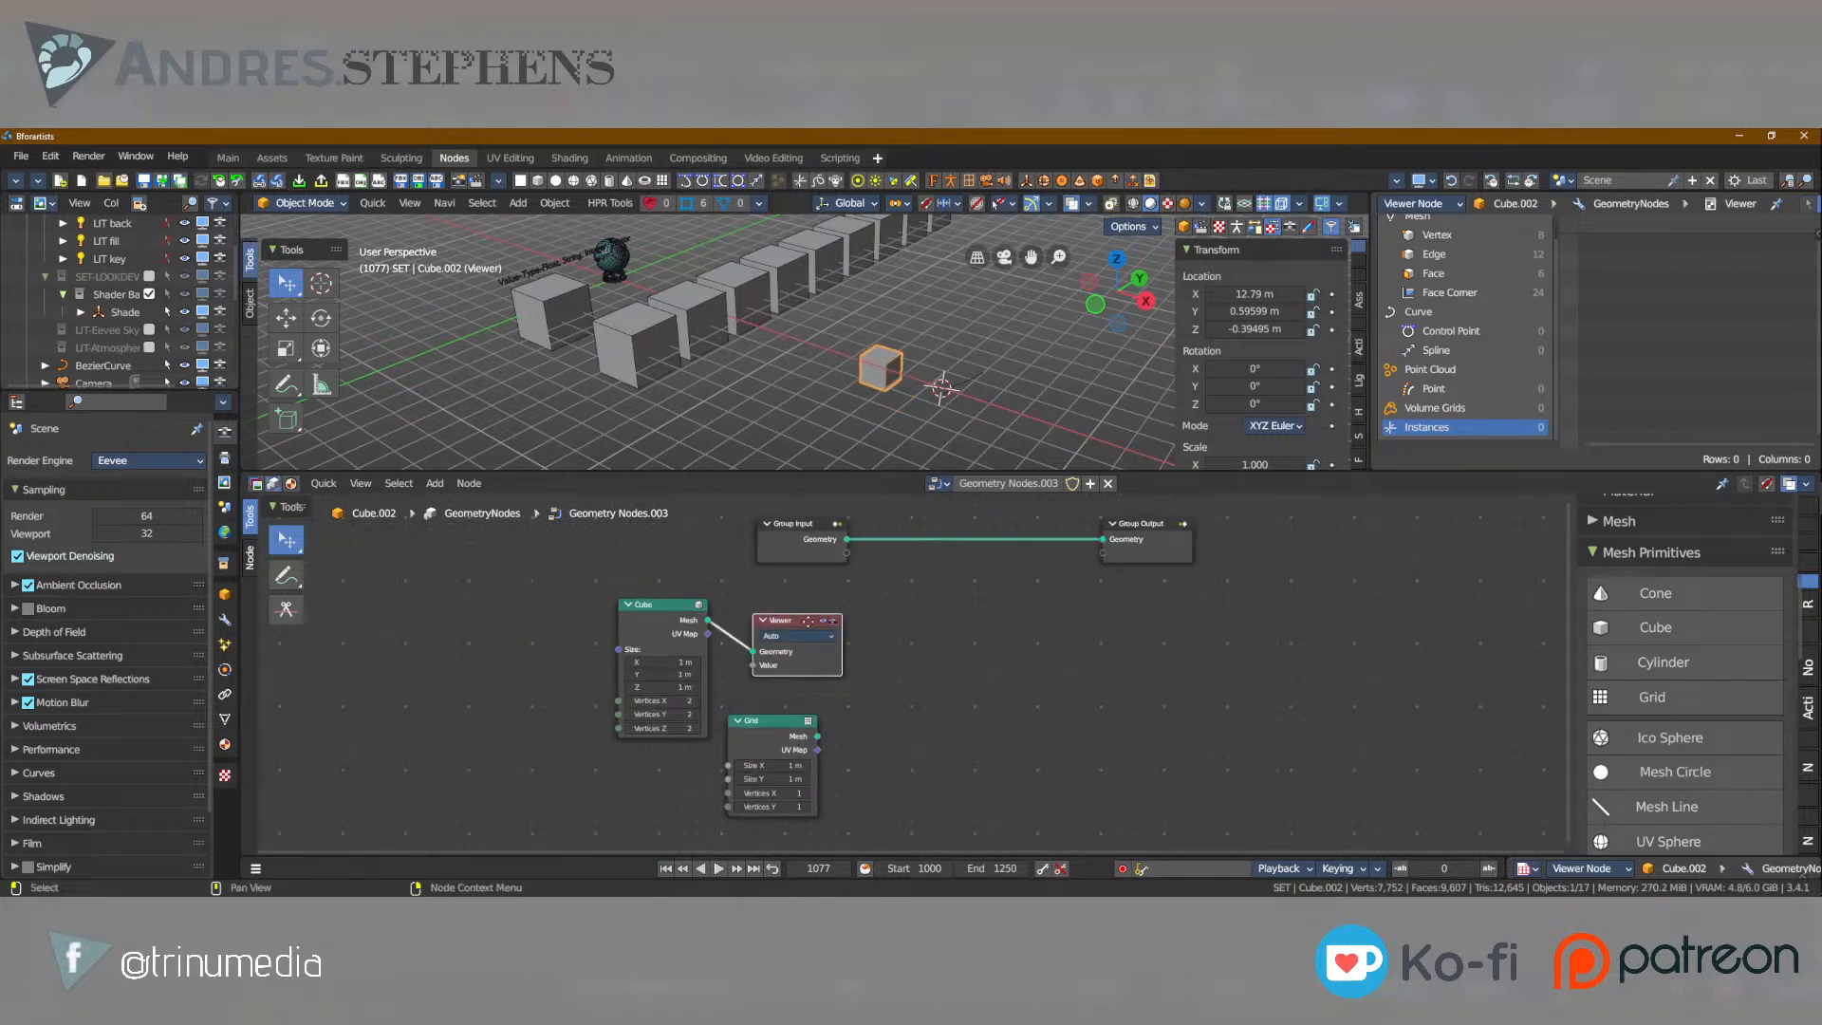
pyautogui.moveTo(806, 630); pyautogui.dragTo(1076, 632)
pyautogui.scroll(6, 821, 330)
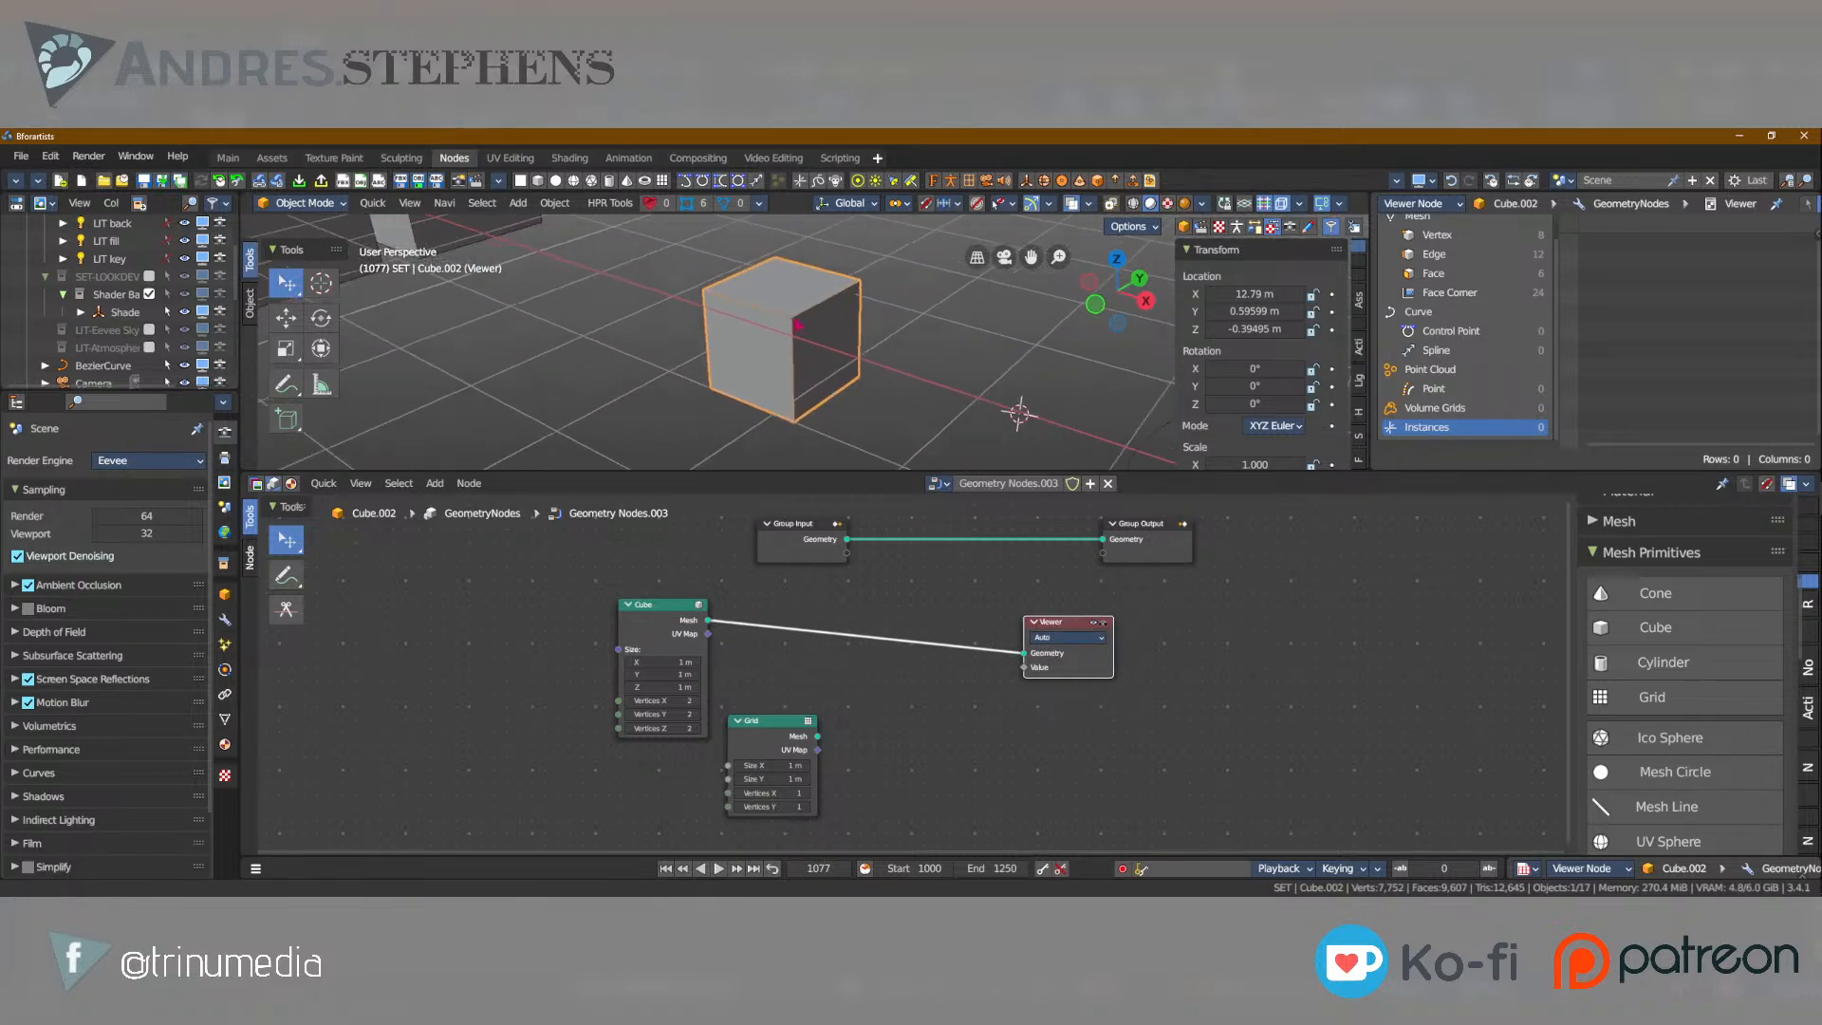
# Preview the Grid node through the Viewer, set its Vertices X and Vertices Y to 2, and shift it slightly right.
pyautogui.scroll(4, 822, 329)
pyautogui.moveTo(723, 328)
pyautogui.mouseDown(button='middle')
pyautogui.moveTo(699, 358)
pyautogui.moveTo(719, 326)
pyautogui.mouseUp(button='middle')
pyautogui.scroll(-7, 702, 353)
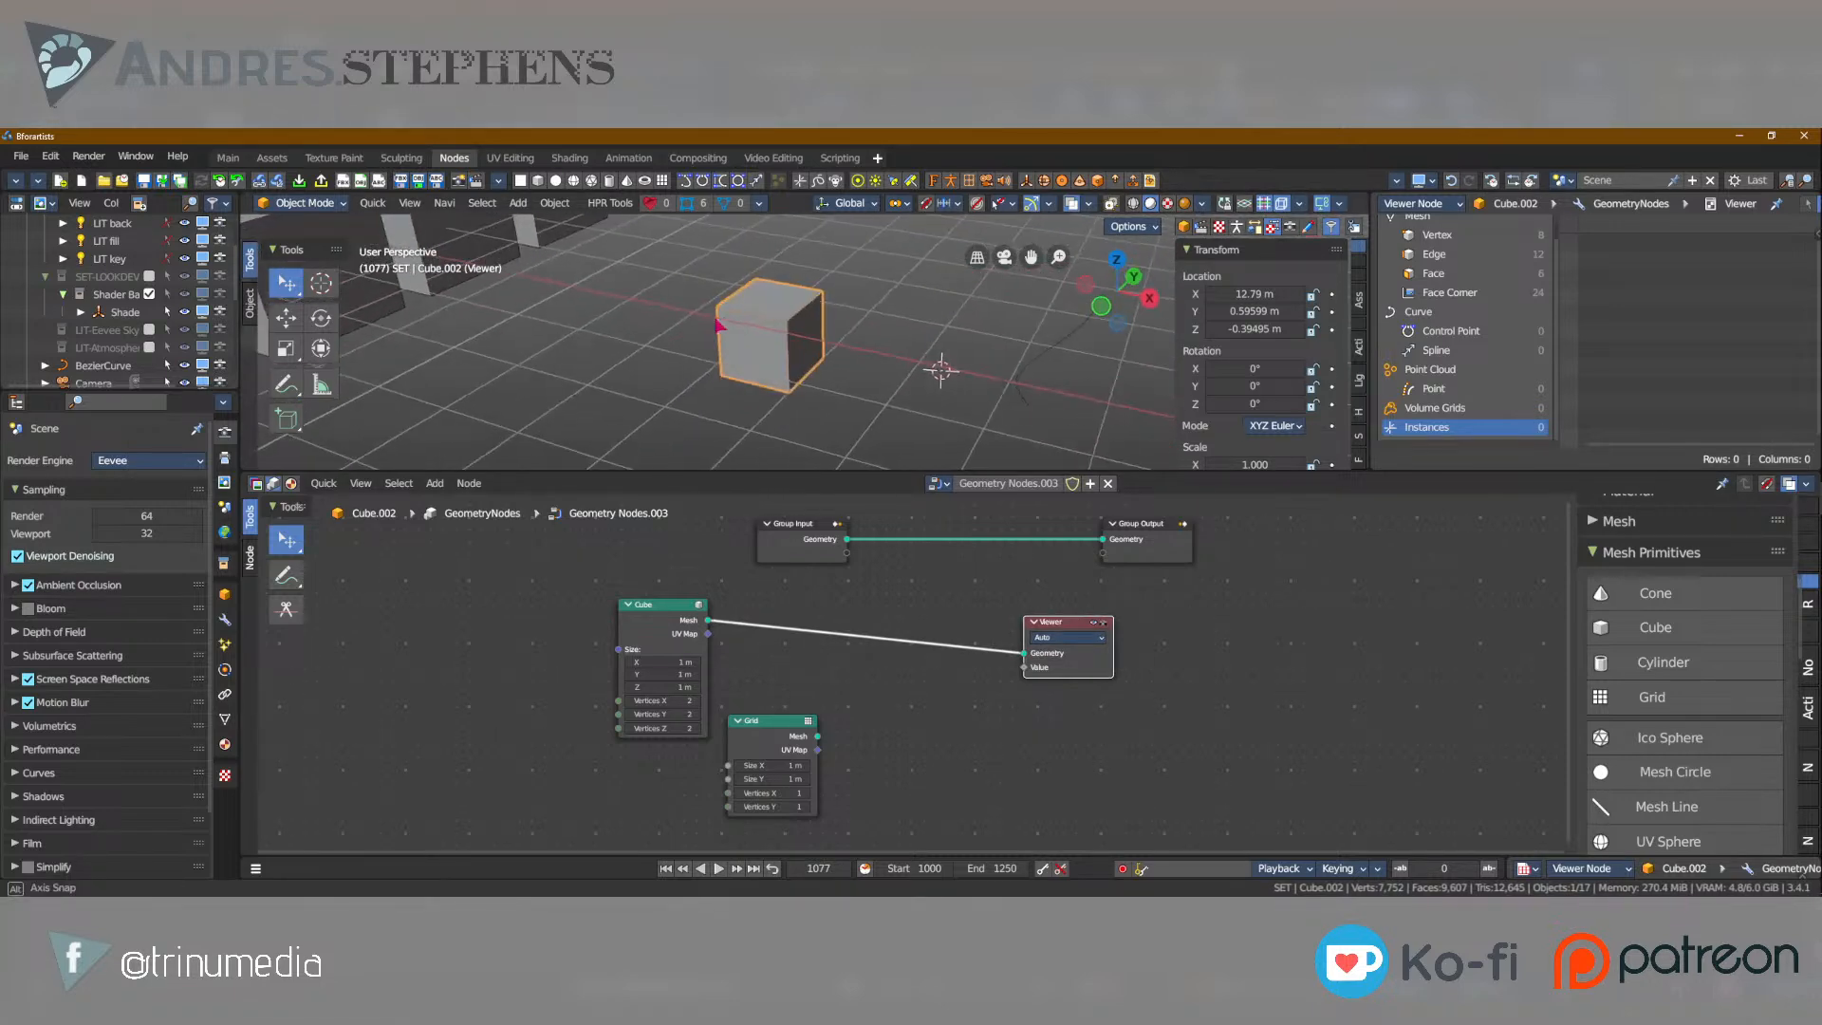
pyautogui.keyDown('ctrl'); pyautogui.keyDown('shift'); pyautogui.click(780, 736); pyautogui.keyUp('shift'); pyautogui.keyUp('ctrl')
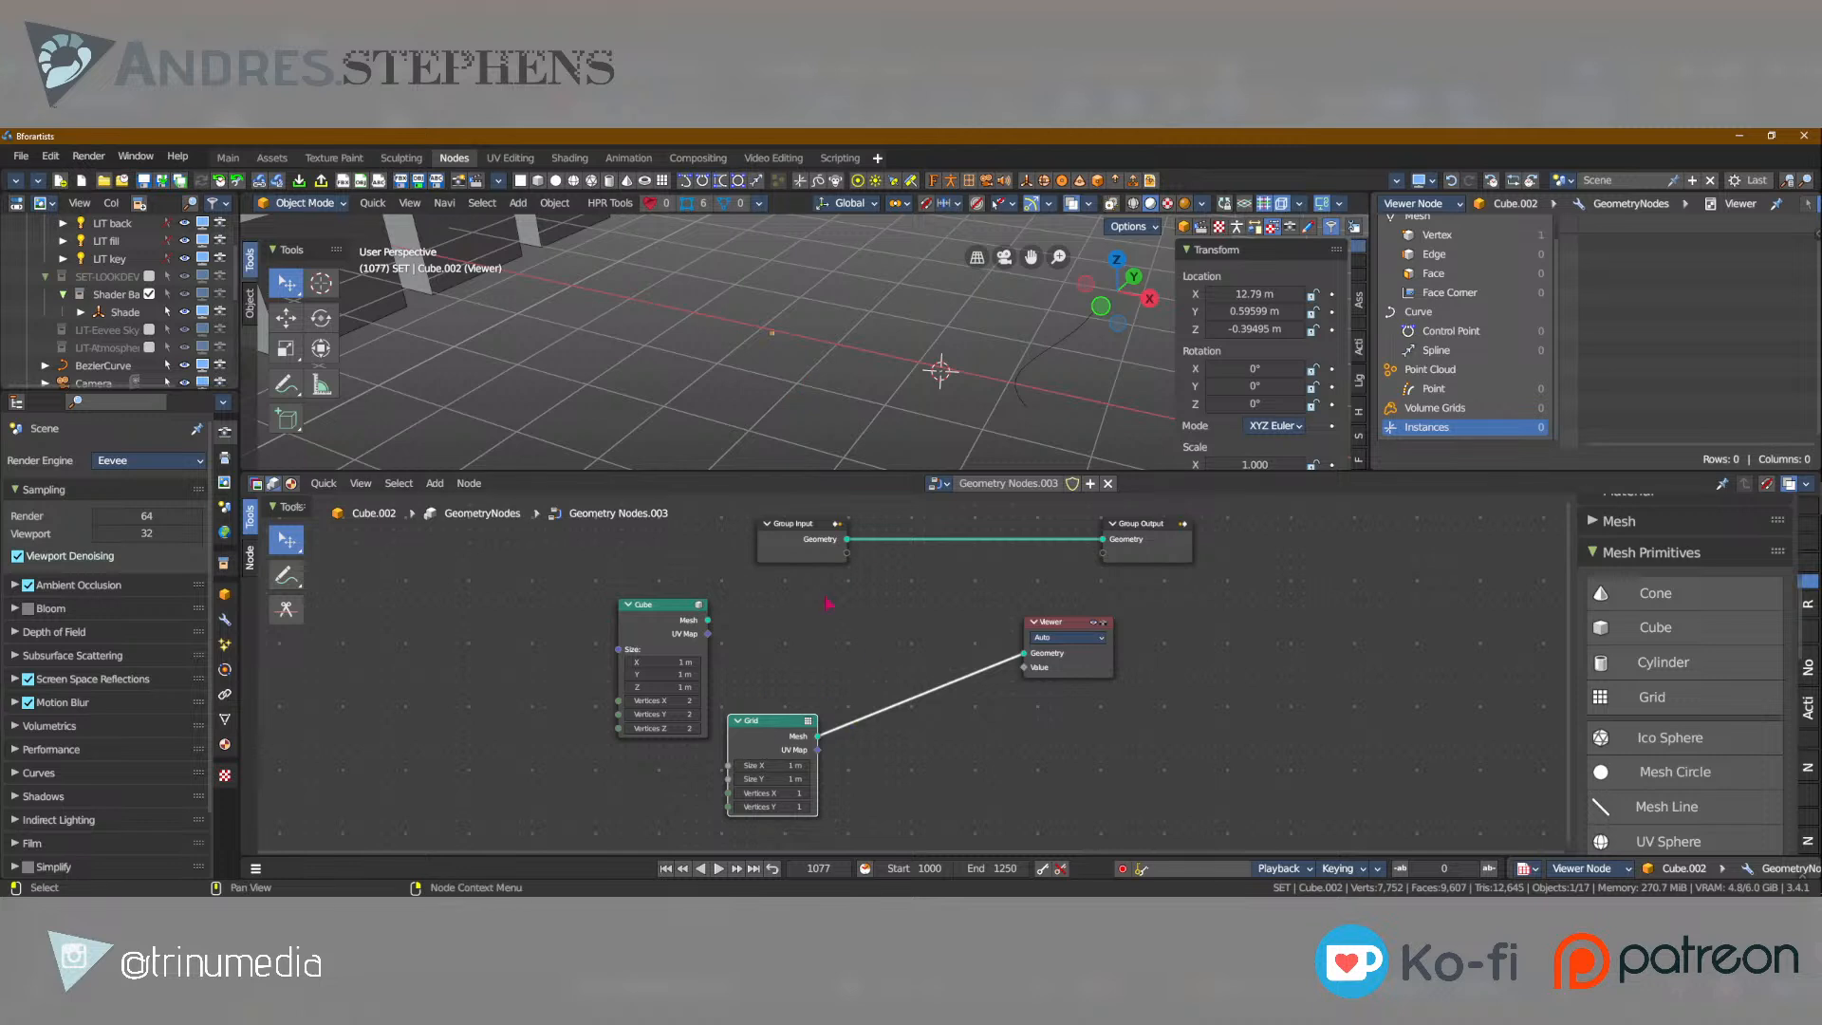
pyautogui.click(807, 792)
pyautogui.click(806, 806)
pyautogui.moveTo(779, 723); pyautogui.dragTo(814, 721)
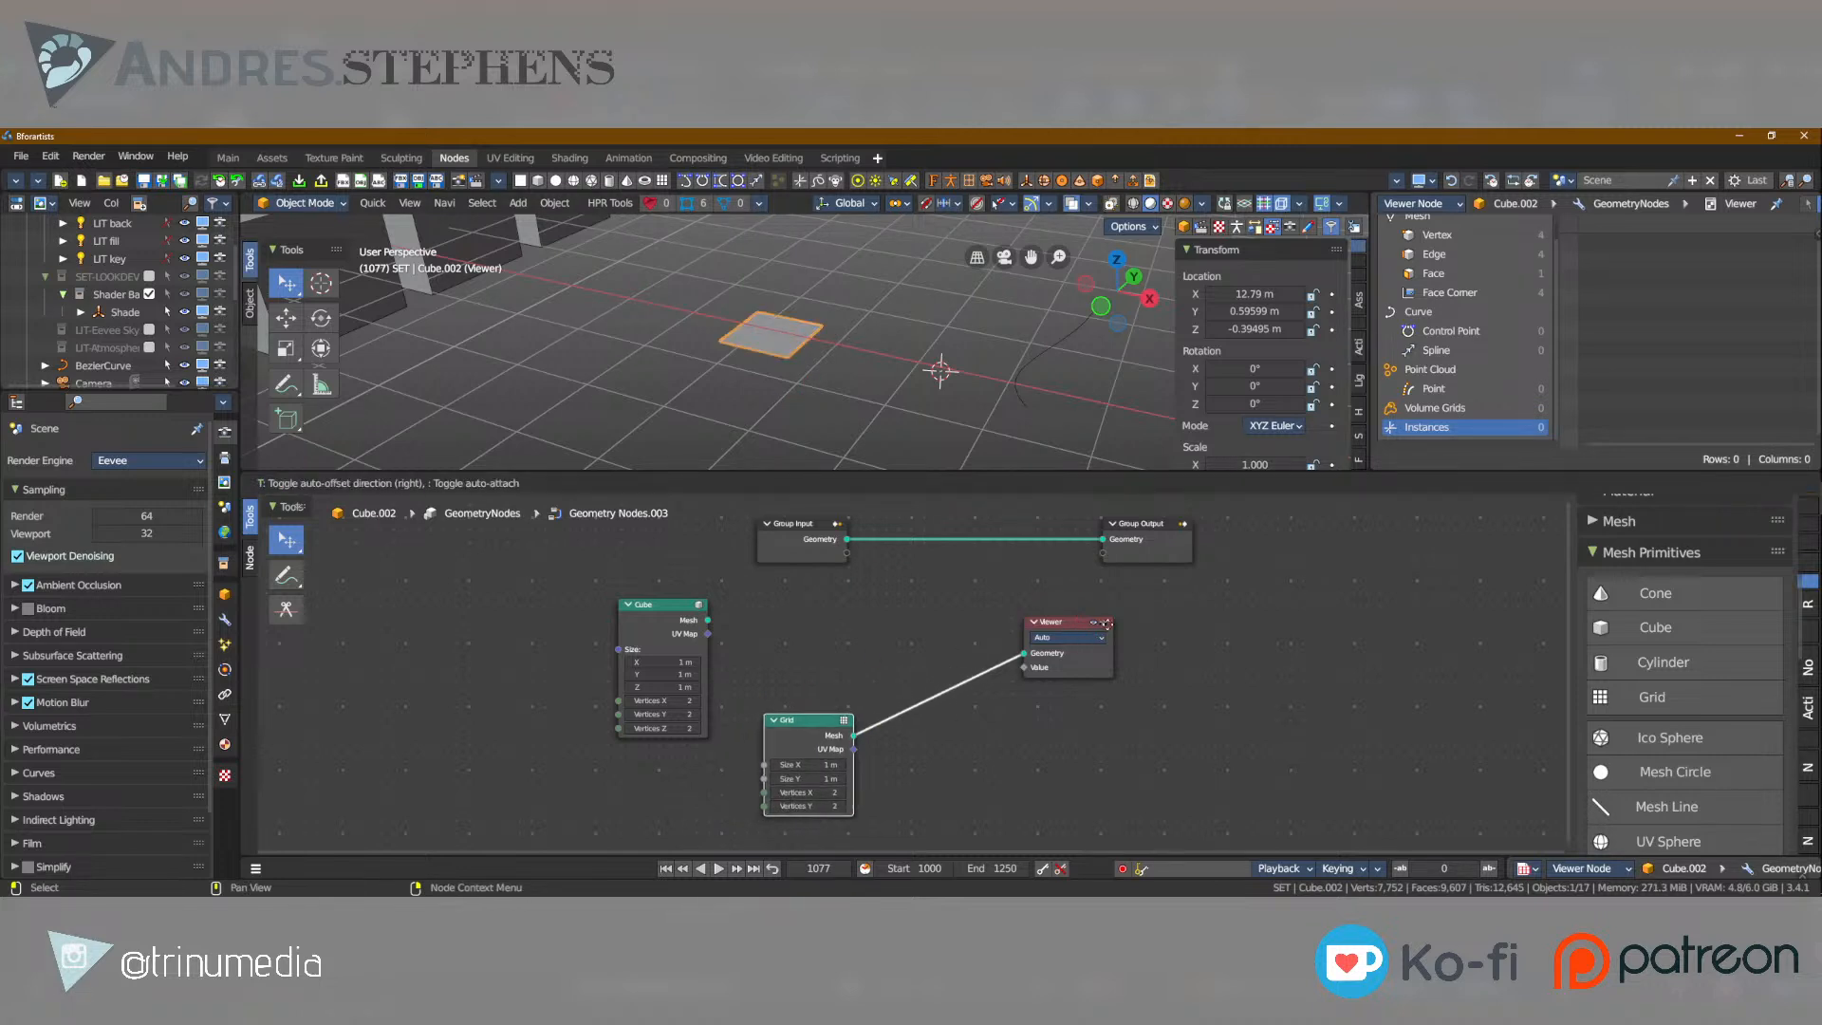
# Inspect the grid plane in the viewport and switch the Viewer preview back to the Cube node.
pyautogui.moveTo(807, 344); pyautogui.dragTo(911, 363, button='middle')
pyautogui.scroll(6, 913, 363)
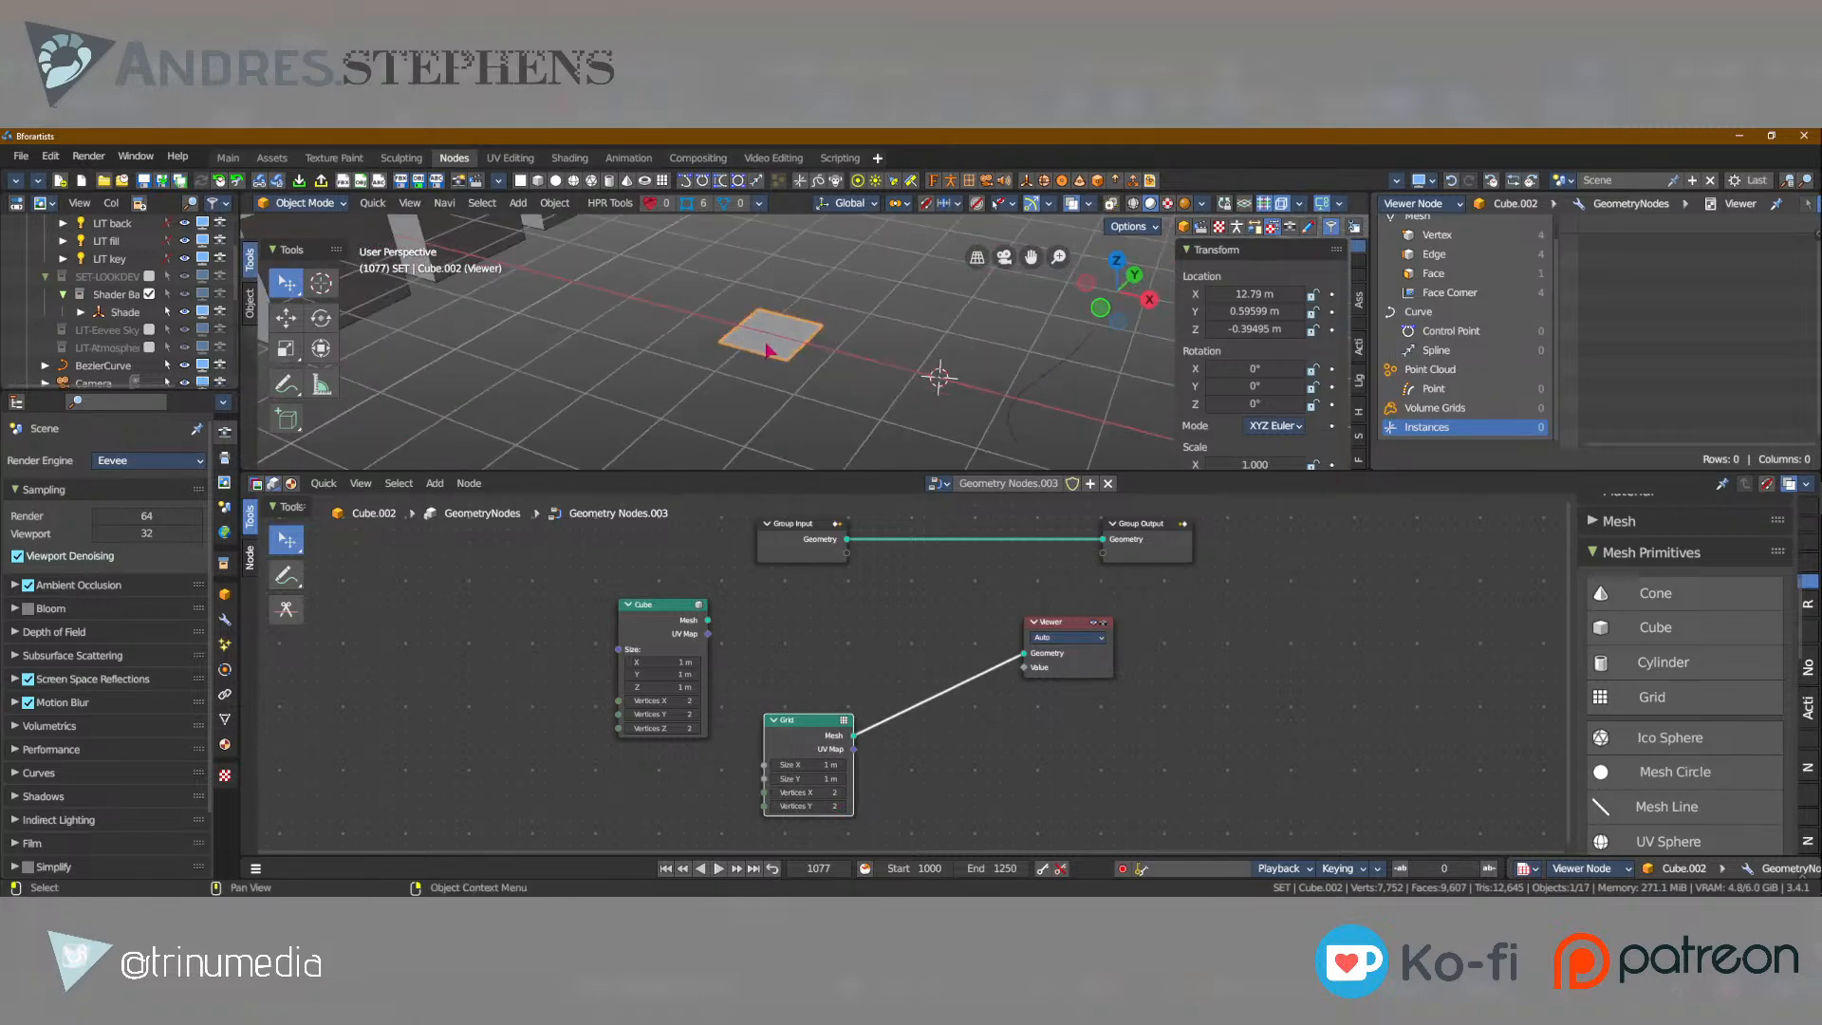
pyautogui.keyDown('ctrl'); pyautogui.keyDown('shift'); pyautogui.click(667, 618); pyautogui.keyUp('shift'); pyautogui.keyUp('ctrl')
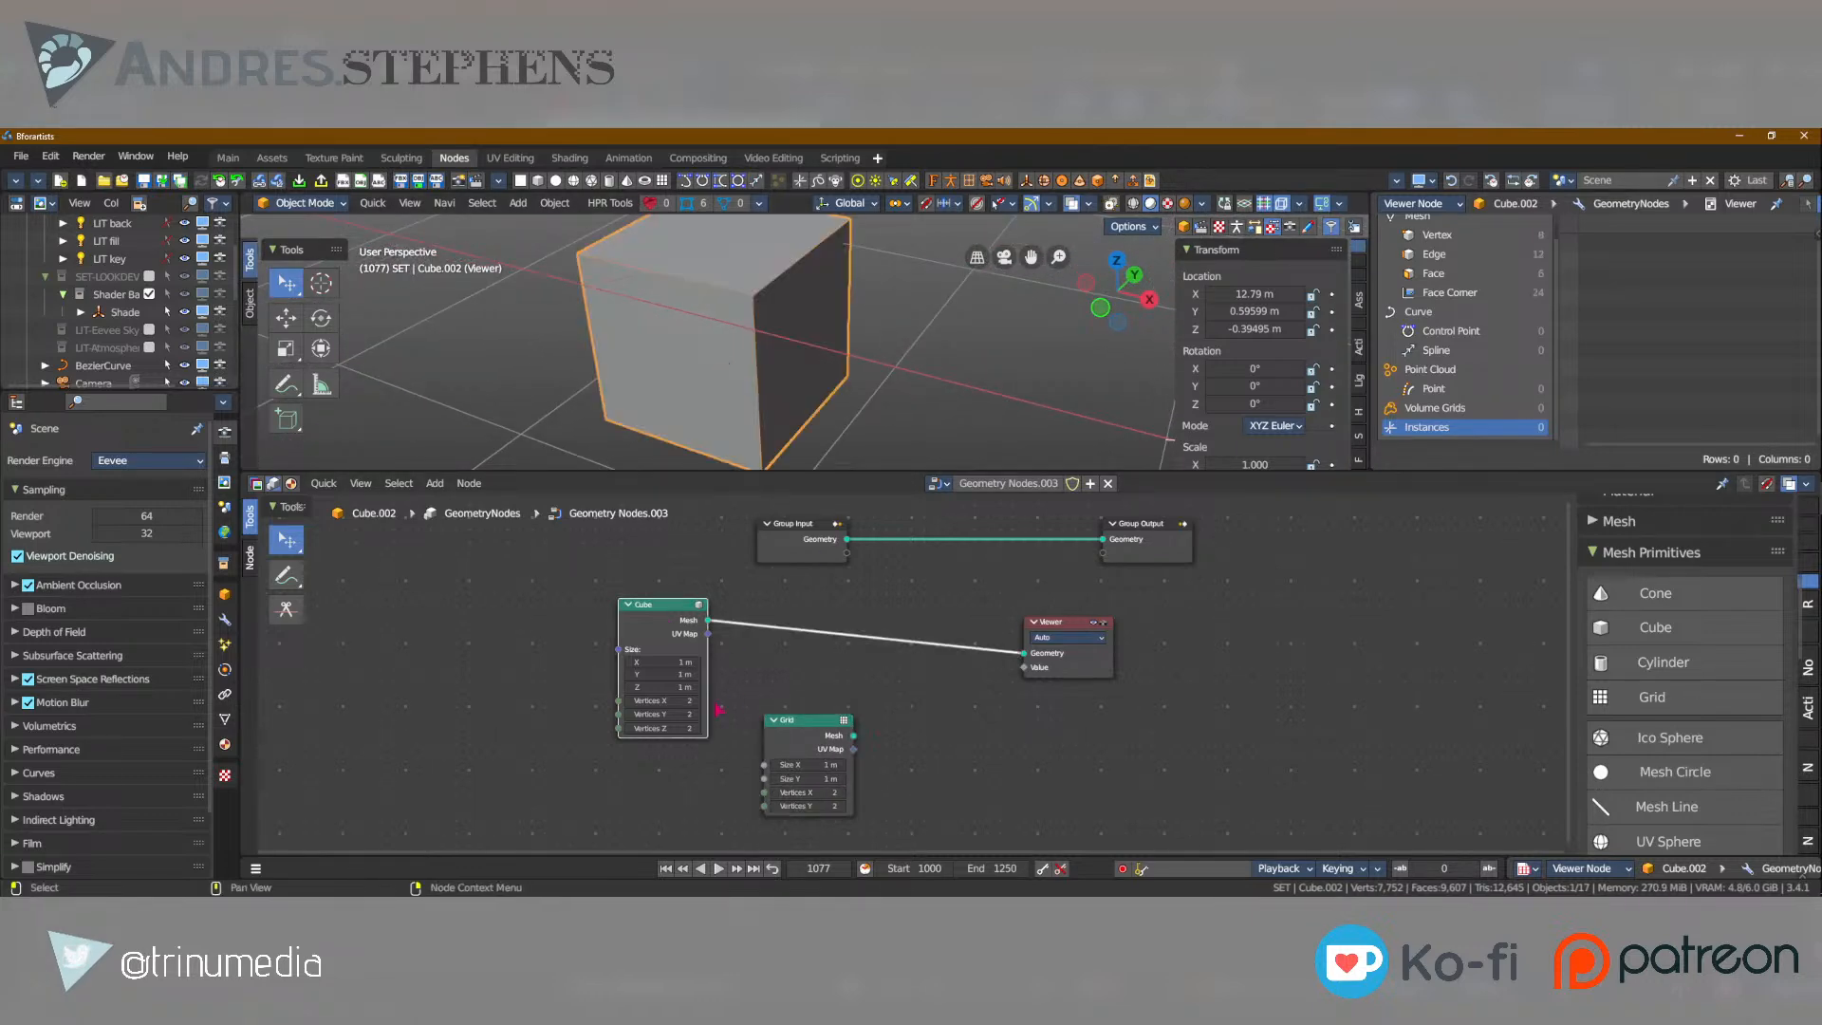
# Add a Value node to the left of the Cube node.
pyautogui.click(447, 669)
pyautogui.hotkey('shift', 'a')
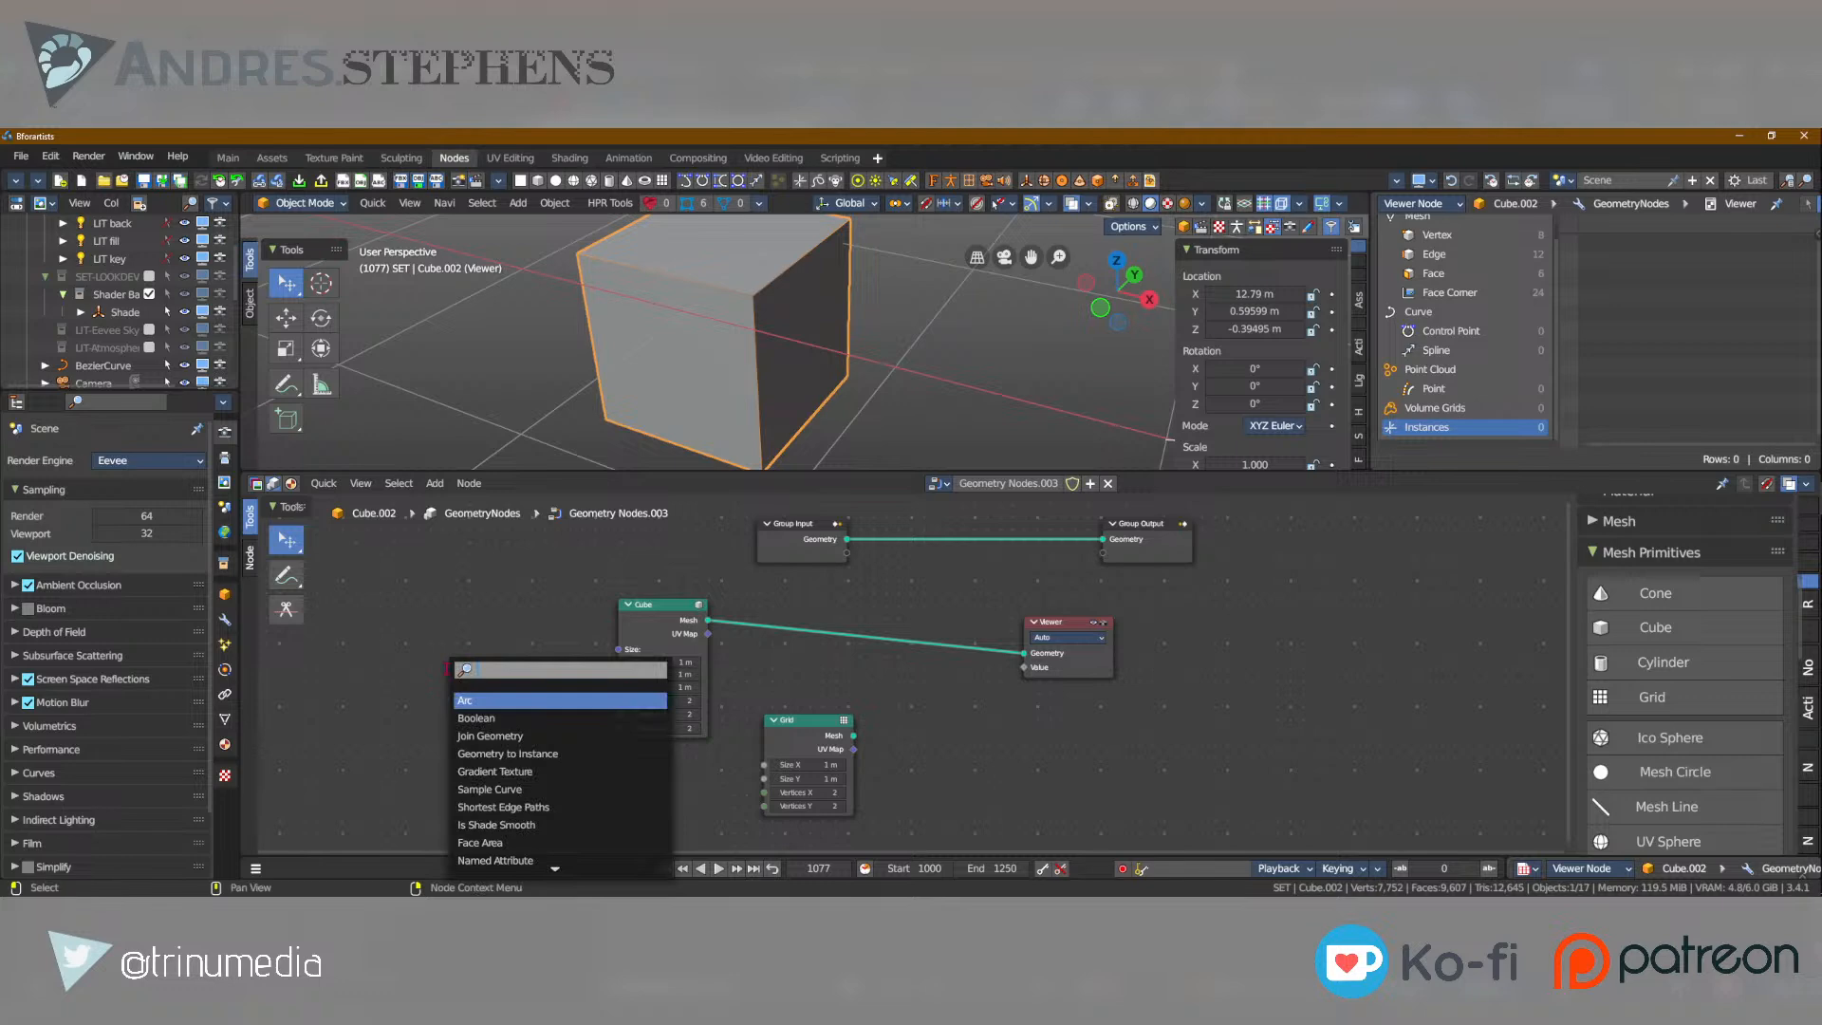
pyautogui.write('value')
pyautogui.press('Return')
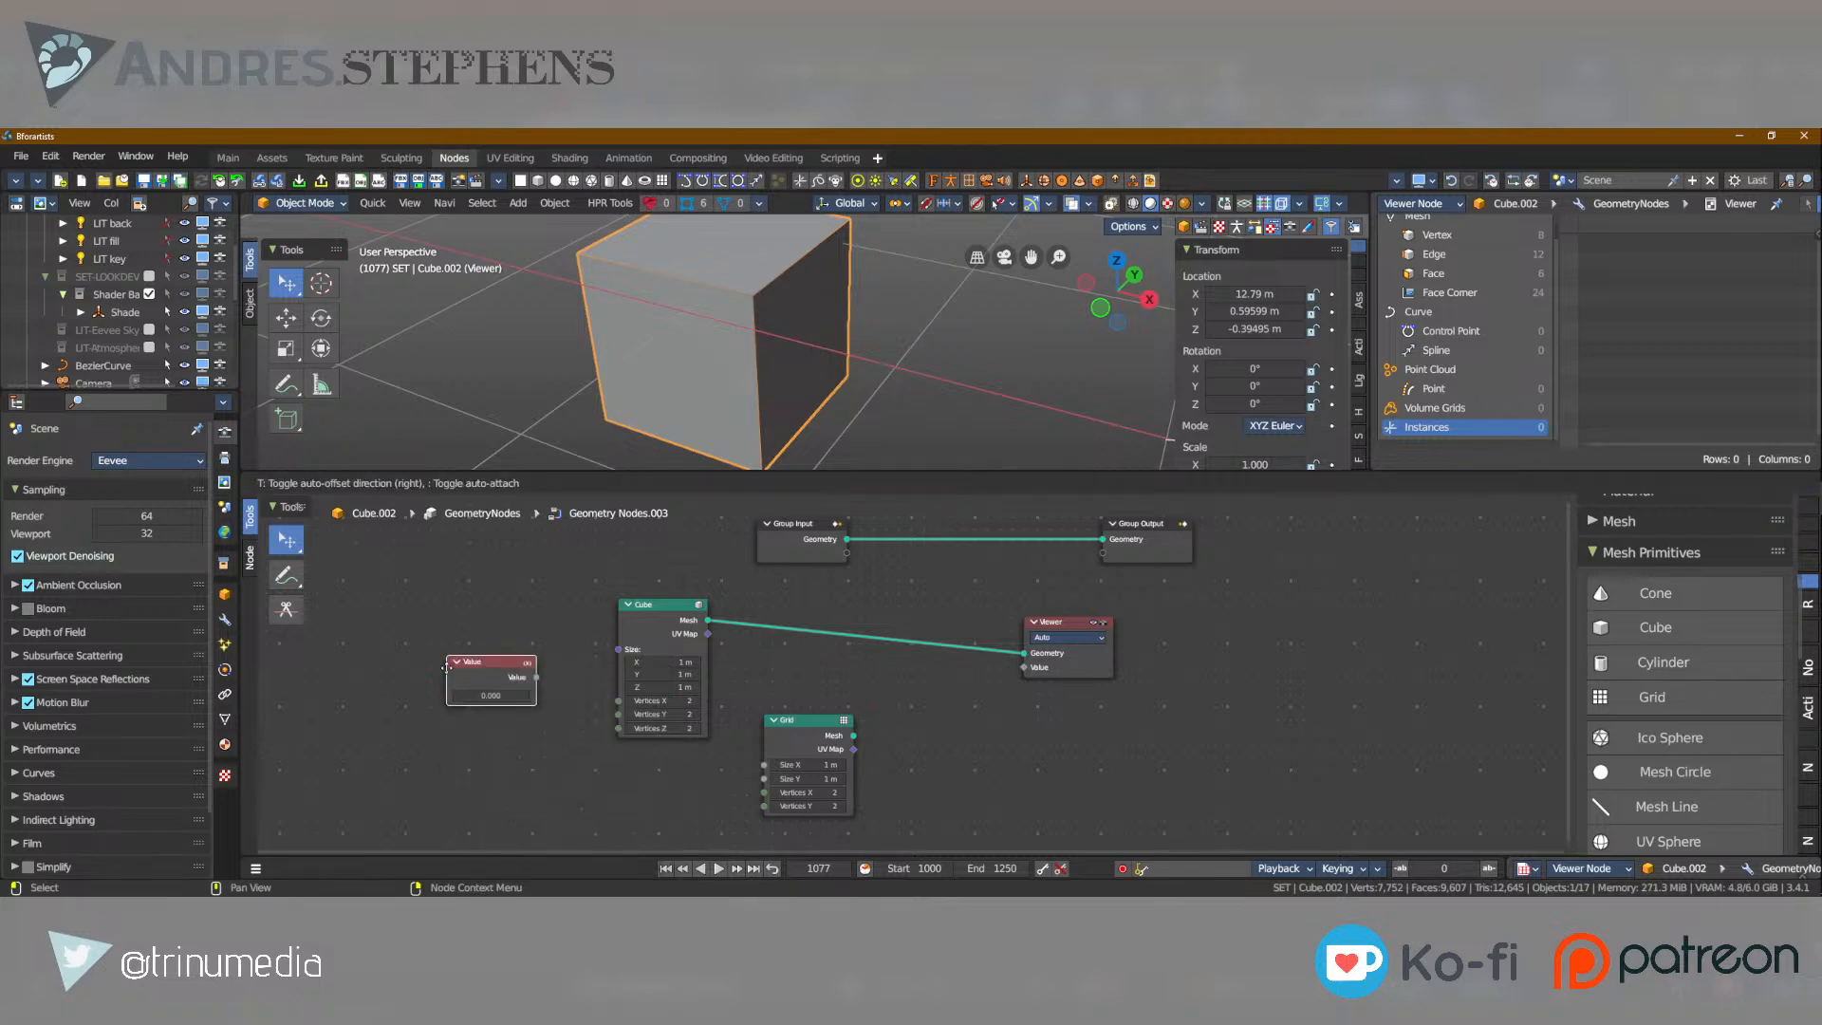
pyautogui.click(403, 685)
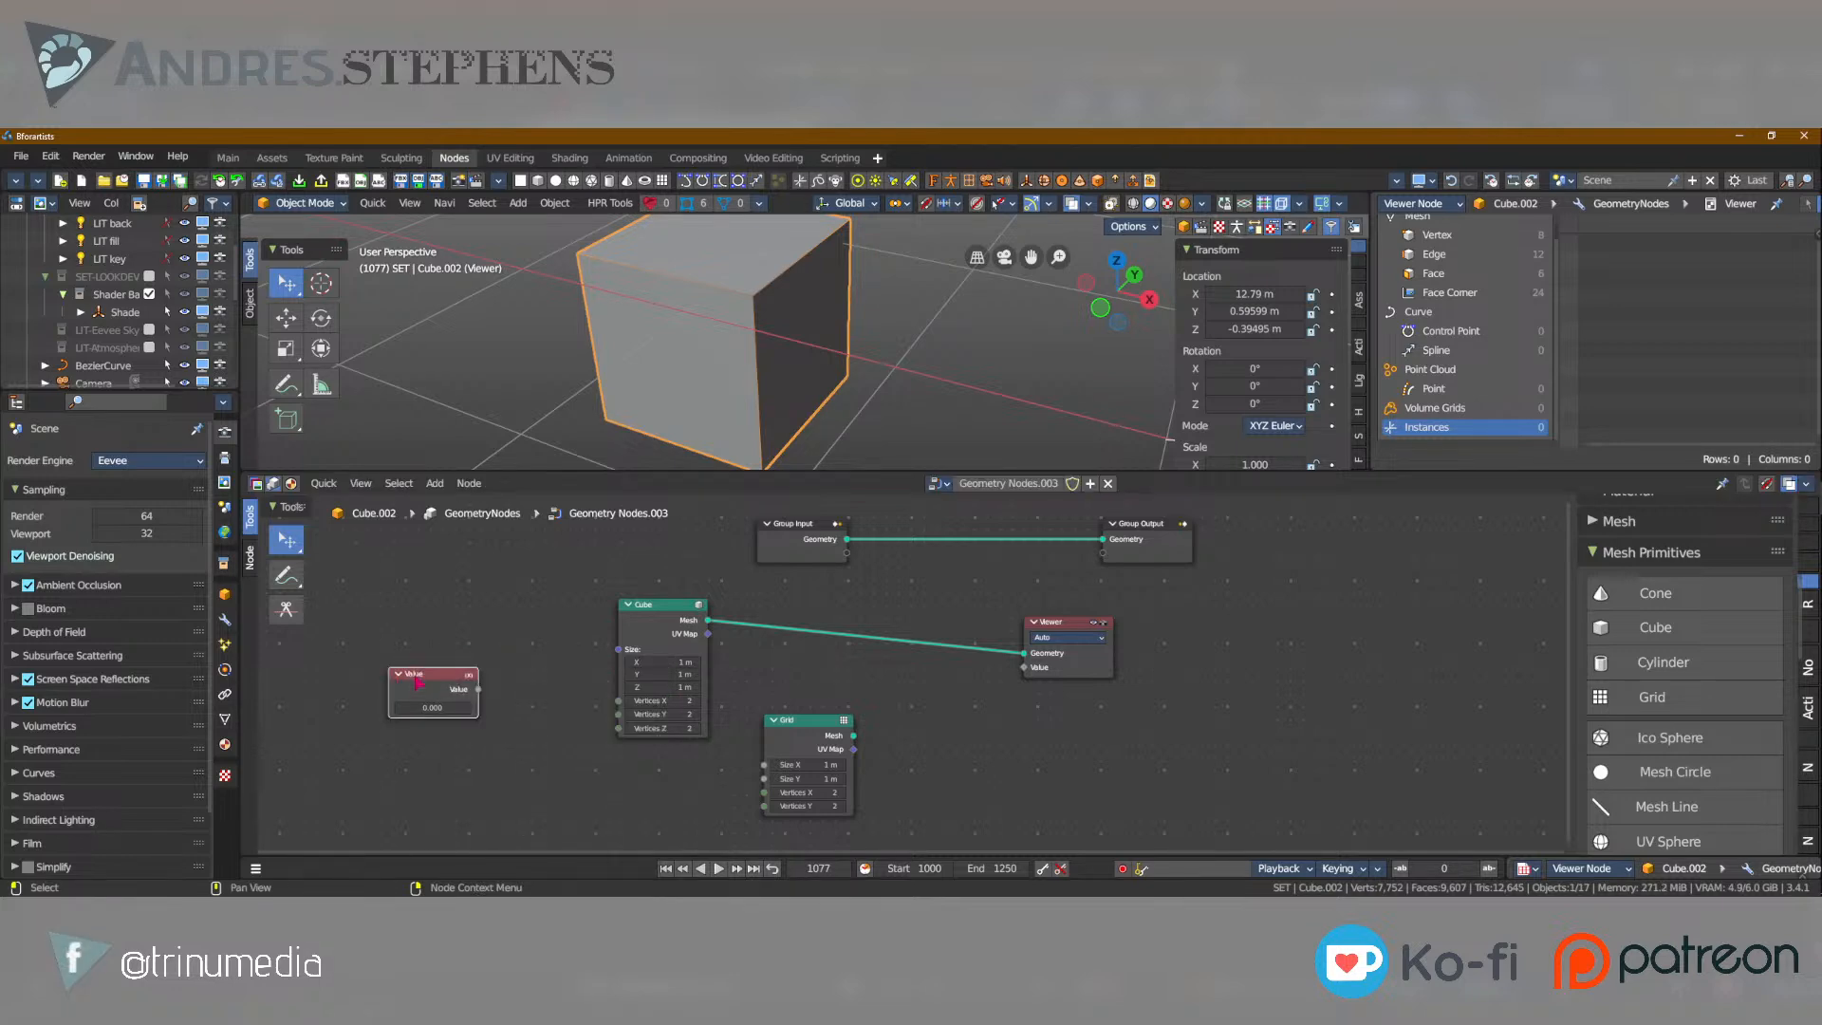
# Label the Value node "Height" and set its value to 1.2.
pyautogui.press('KP_Decimal')
pyautogui.press('F2')
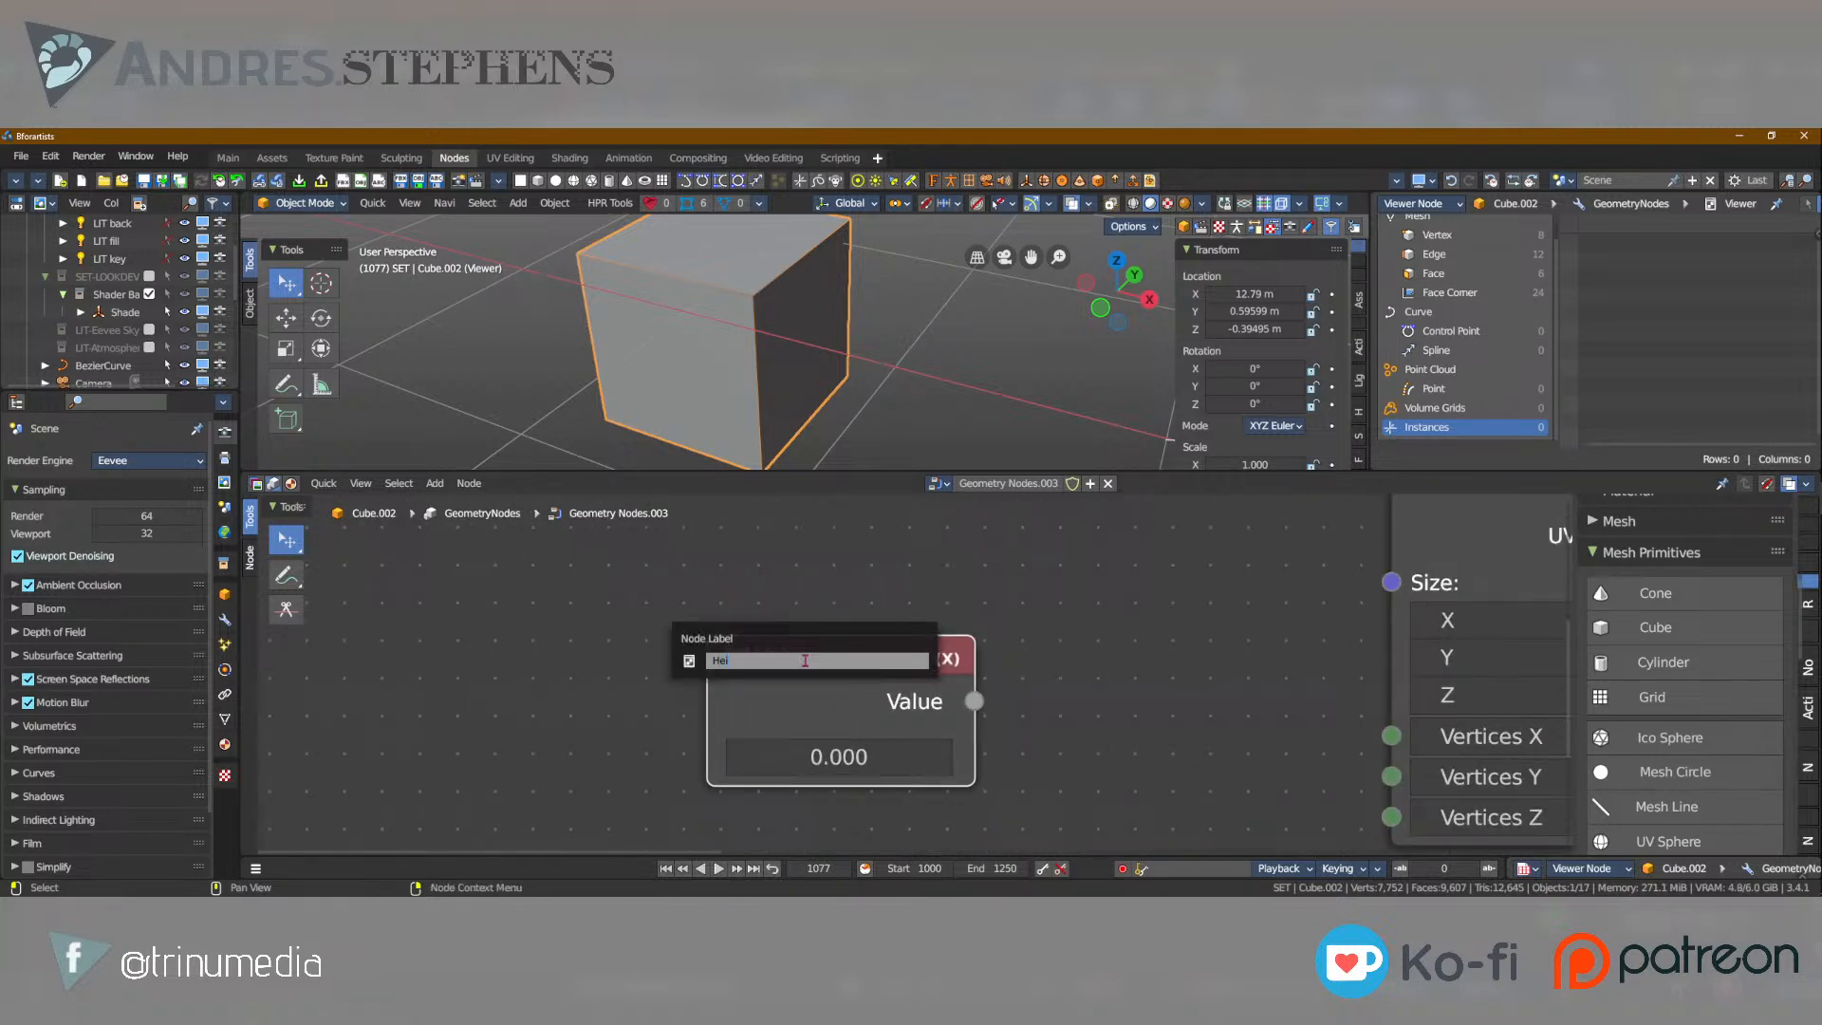
pyautogui.write('Height')
pyautogui.press('Return')
pyautogui.click(850, 756)
pyautogui.write('1.2')
pyautogui.press('Return')
# Move the Height node further left and place a duplicate of it directly above.
pyautogui.moveTo(824, 661); pyautogui.dragTo(558, 694)
pyautogui.hotkey('shift', 'd')
pyautogui.click(512, 519)
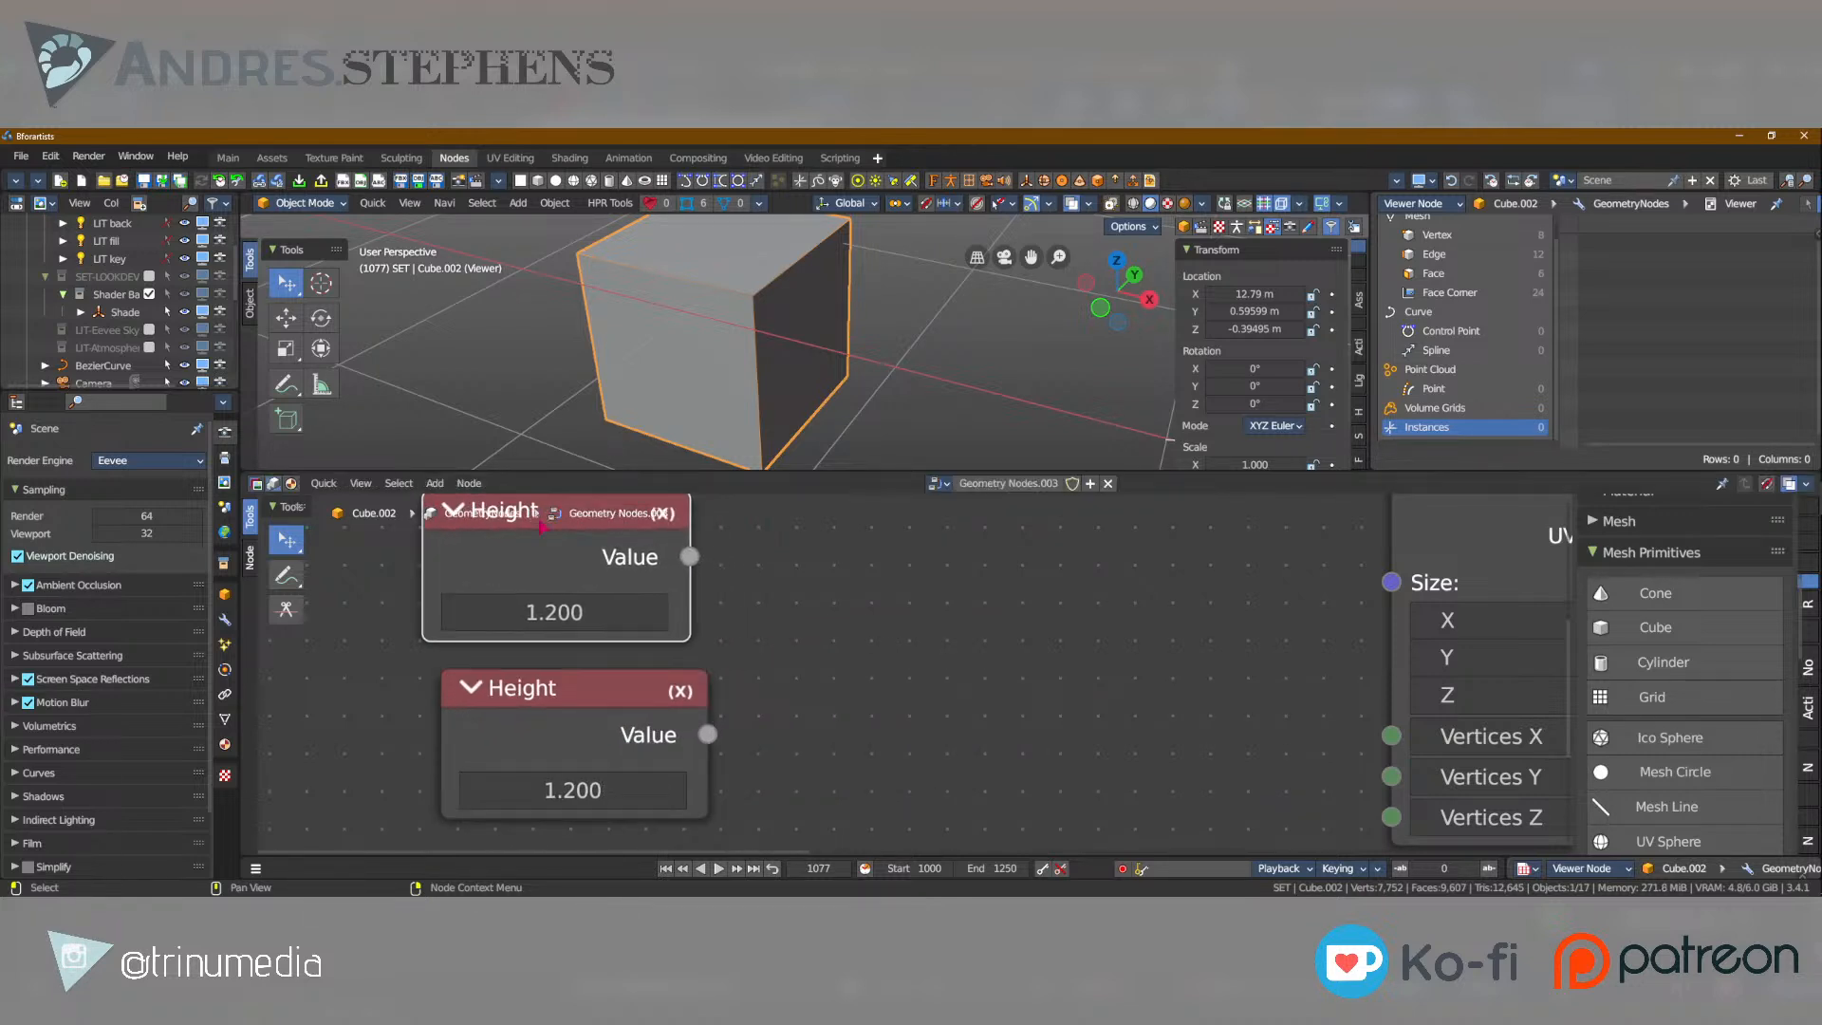
pyautogui.scroll(-3, 589, 676)
pyautogui.scroll(-2, 615, 669)
pyautogui.click(562, 623)
pyautogui.press('Return')
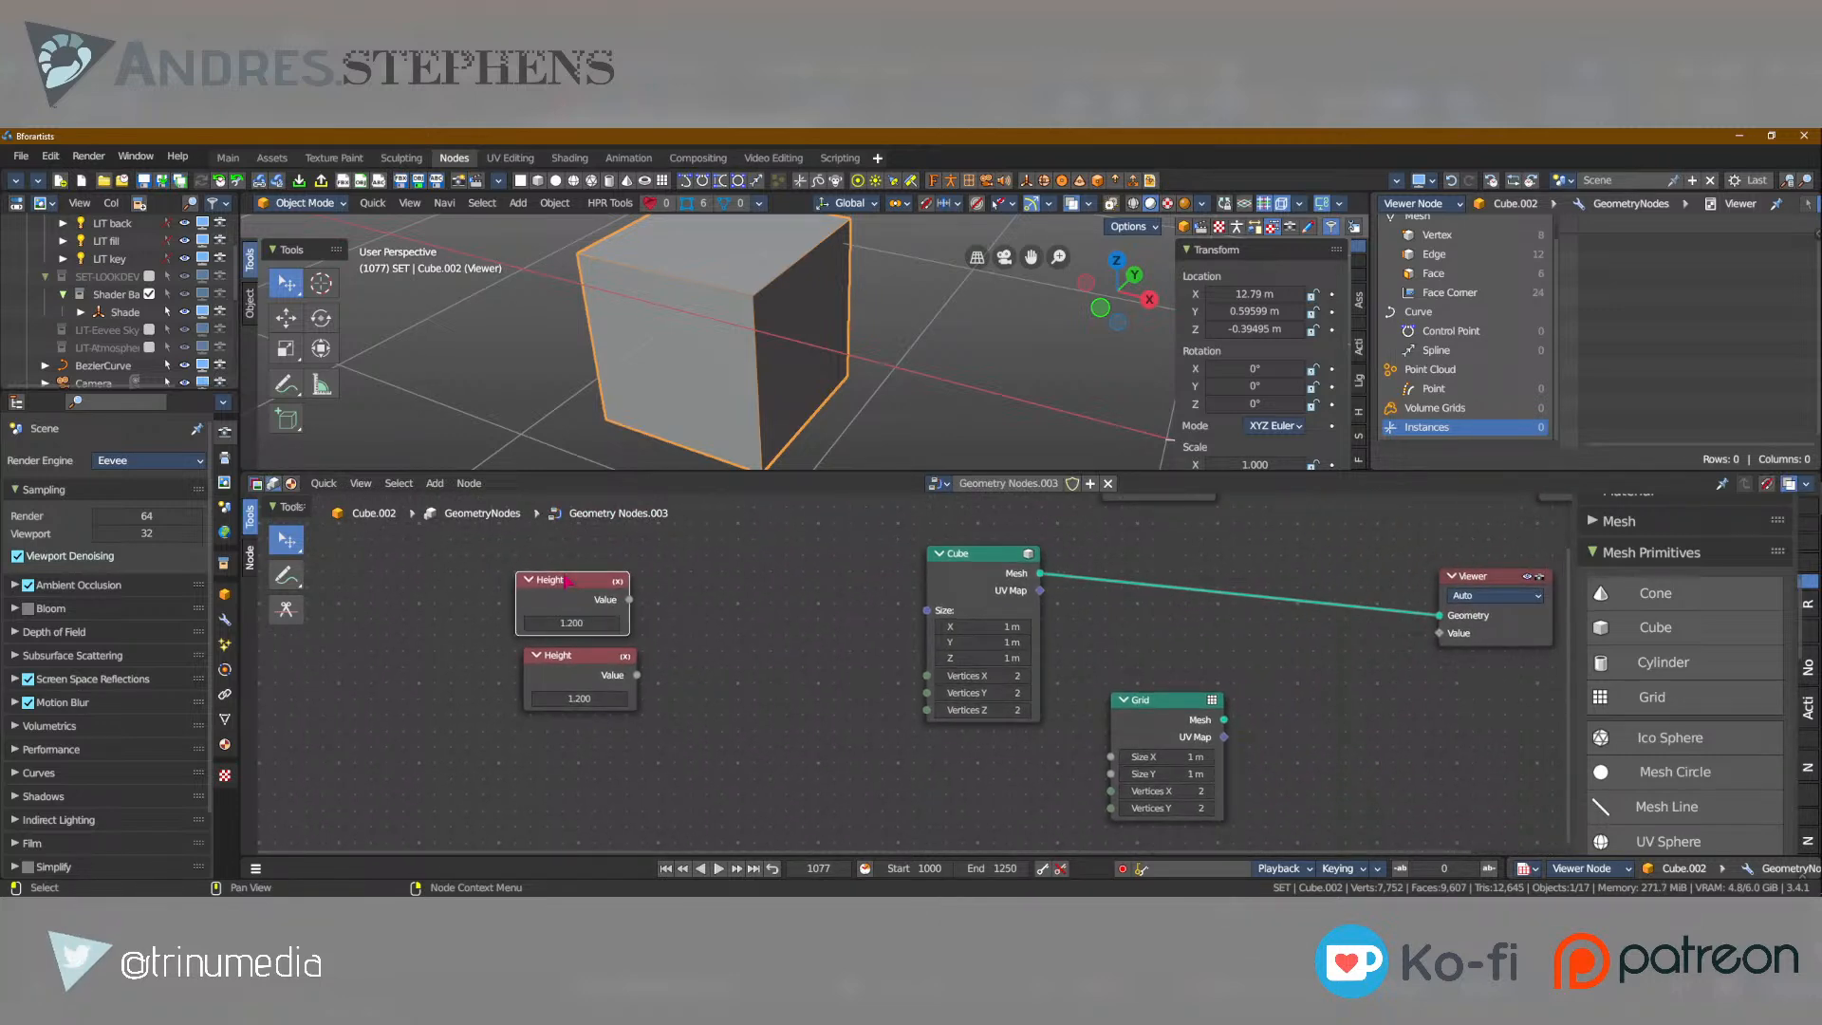
# Label the upper Height node "Size X - Width".
pyautogui.press('F2')
pyautogui.write('Siz4e')
pyautogui.press('BackSpace')
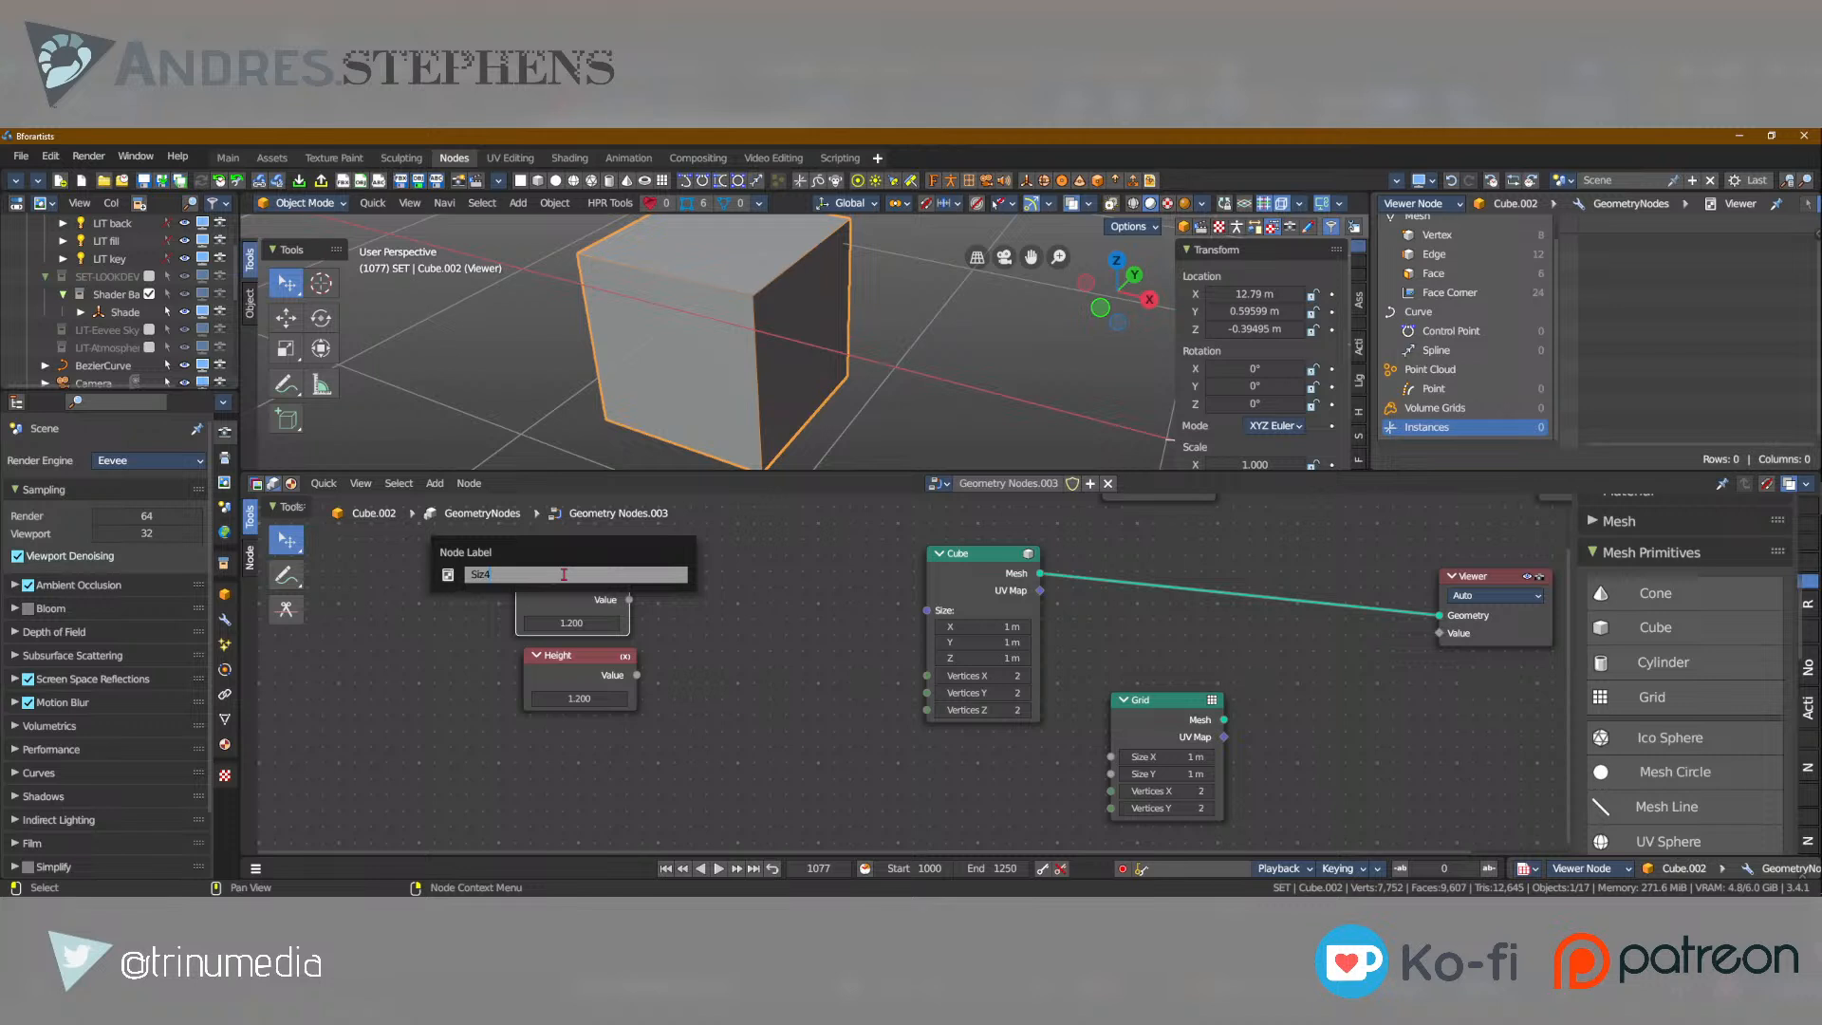
pyautogui.write('e X - Wid')
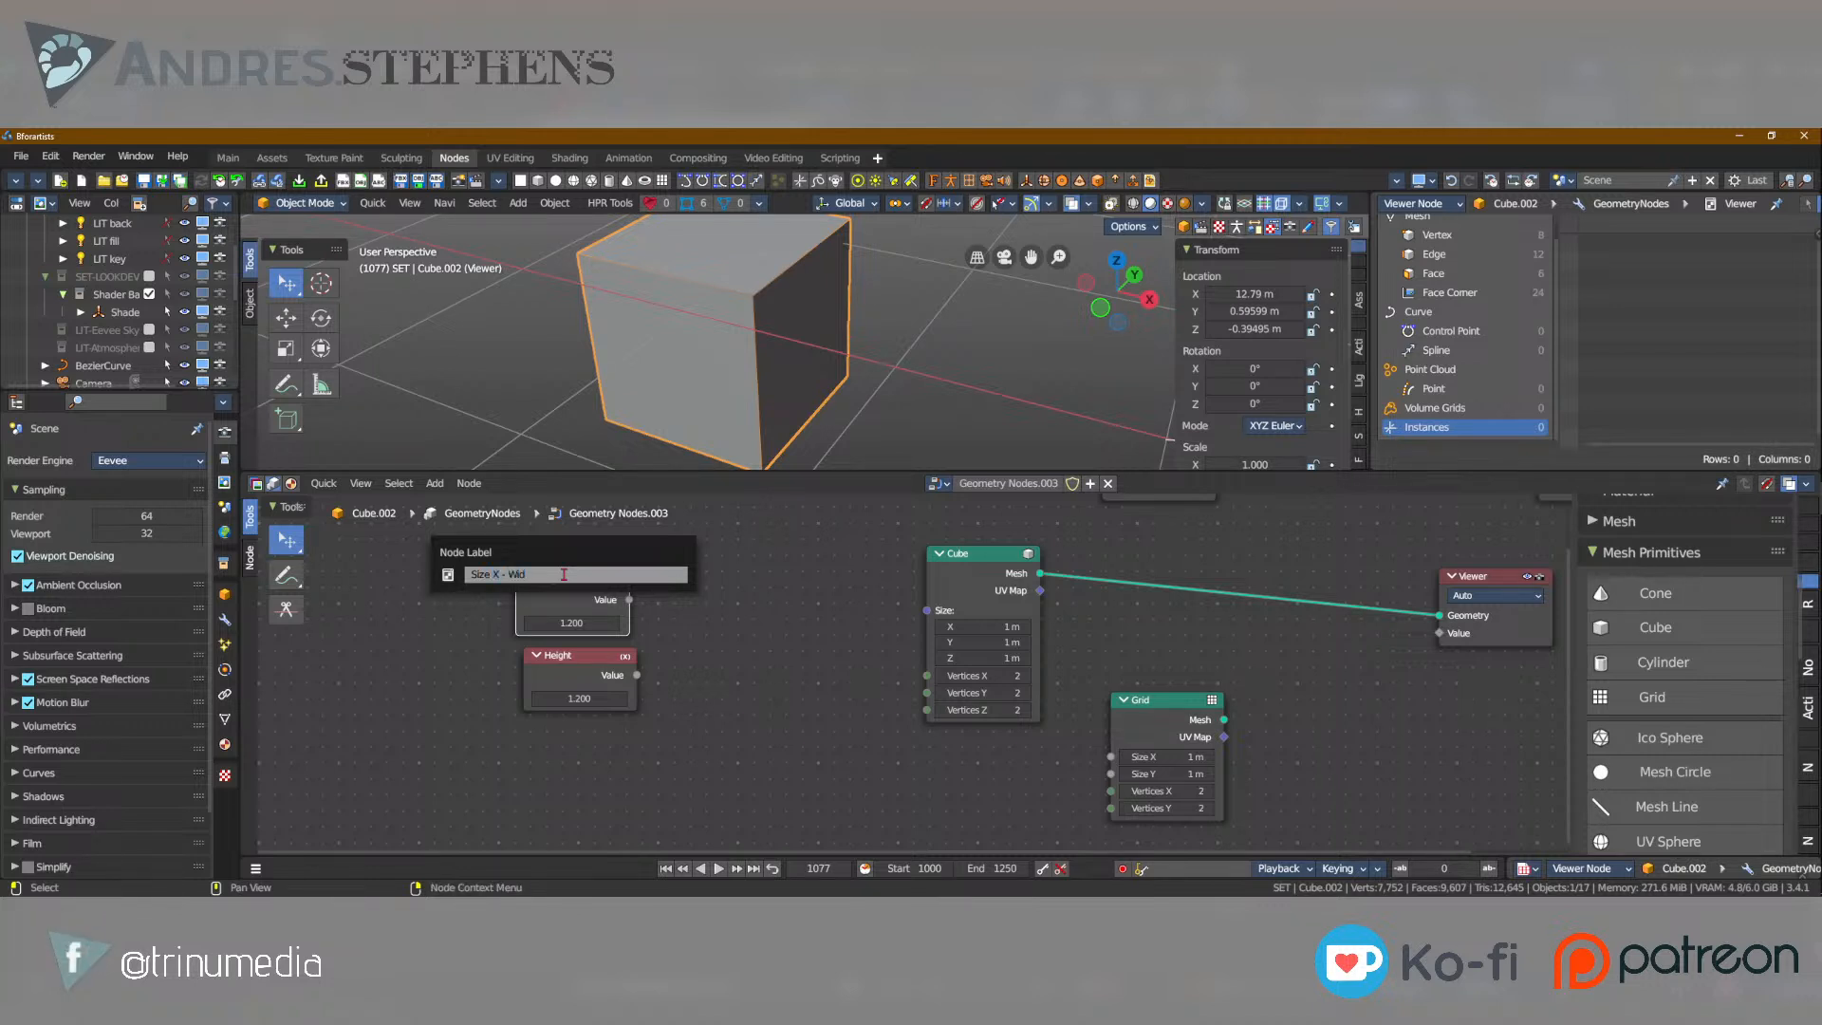
pyautogui.write('th')
pyautogui.press('Return')
# Duplicate the Size X - Width node and place the copy above the original with a small gap.
pyautogui.hotkey('shift', 'd')
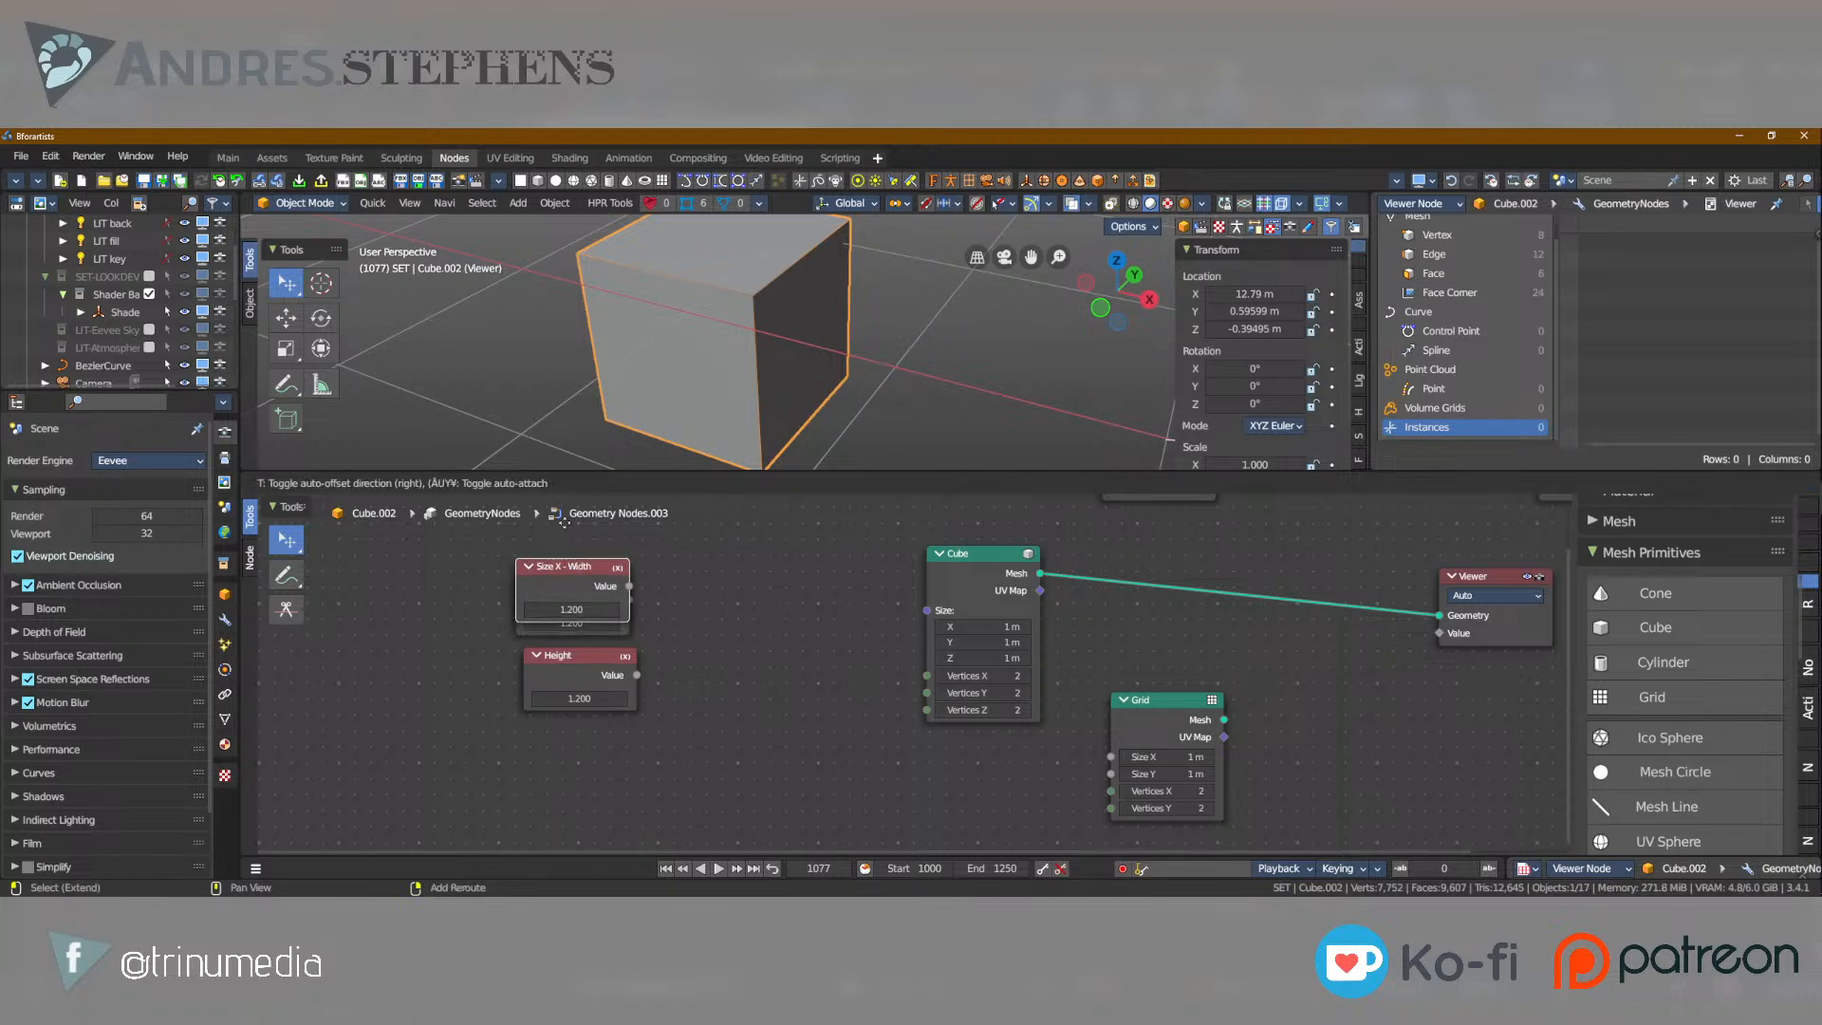
pyautogui.click(567, 511)
pyautogui.moveTo(567, 510); pyautogui.dragTo(589, 586, button='middle')
pyautogui.click(593, 591)
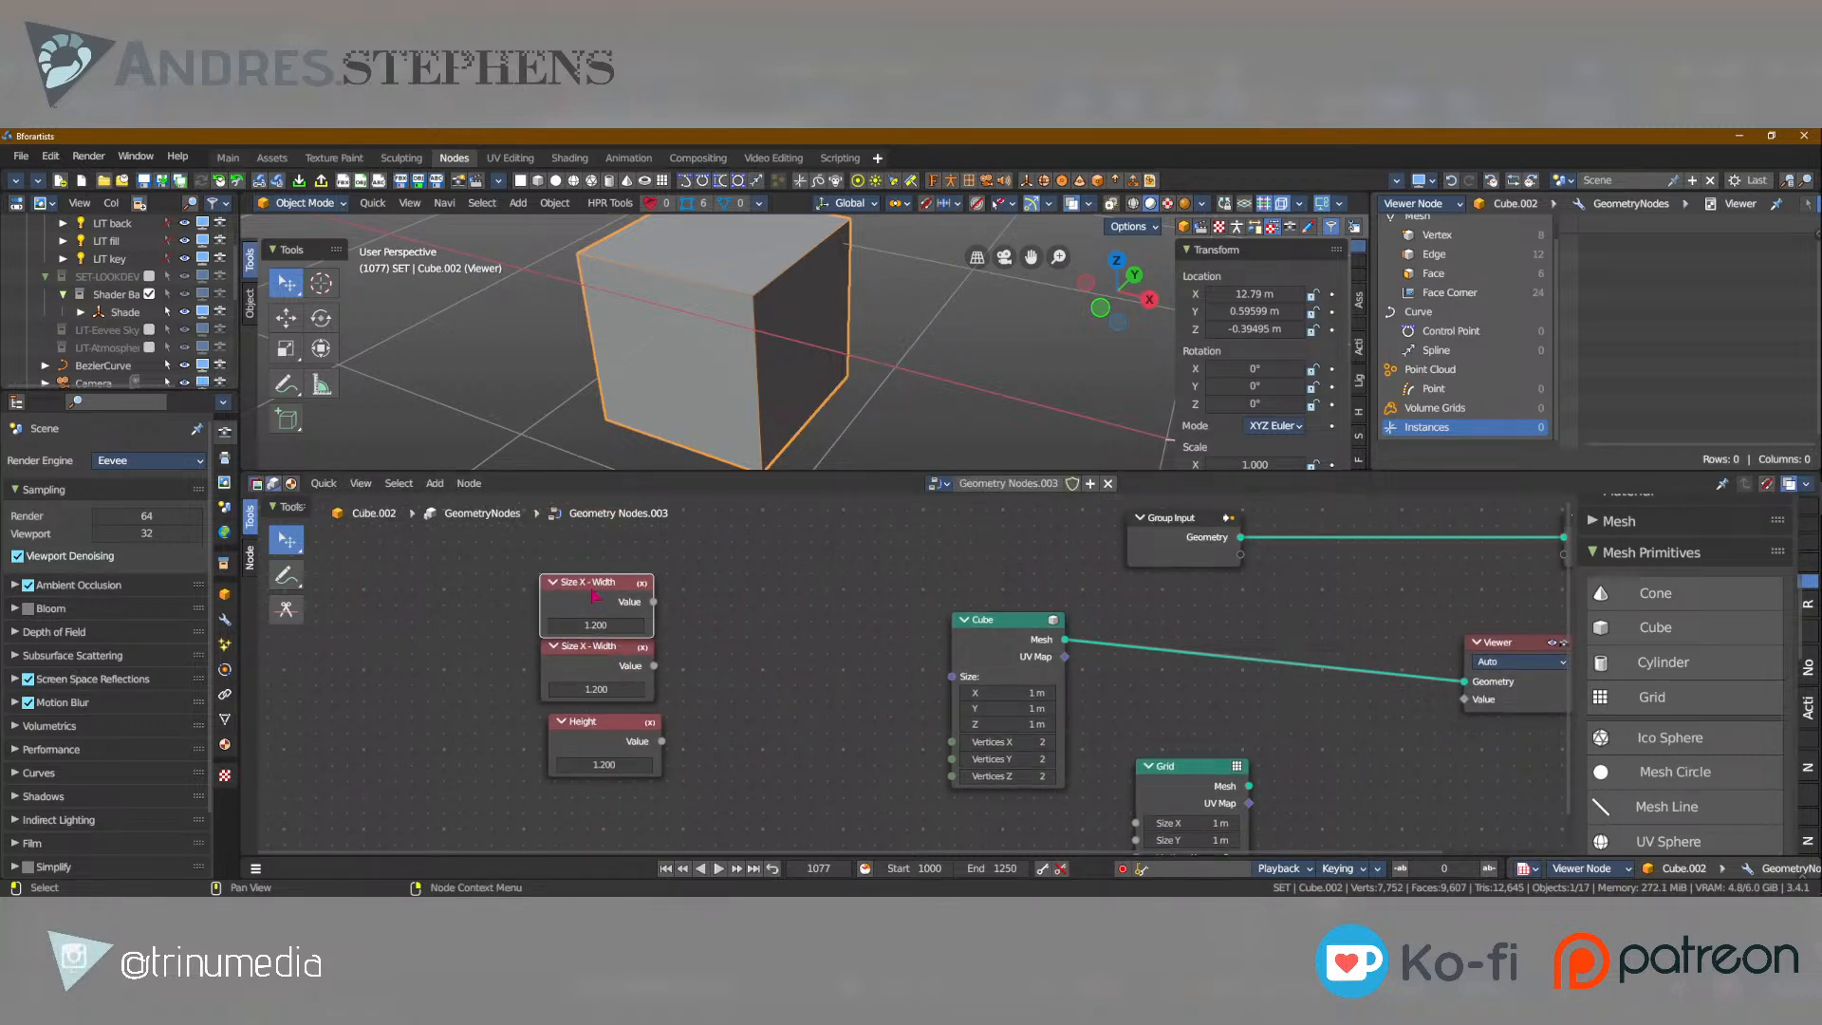
pyautogui.moveTo(591, 590); pyautogui.dragTo(591, 563)
# Relabel the topmost Value node "Size Y - Length".
pyautogui.press('F2')
pyautogui.click(528, 572)
pyautogui.press('BackSpace')
pyautogui.write('Y')
pyautogui.press('End')
pyautogui.hotkey('ctrl', 'shift', 'Left')
pyautogui.write('Length')
pyautogui.press('Return')
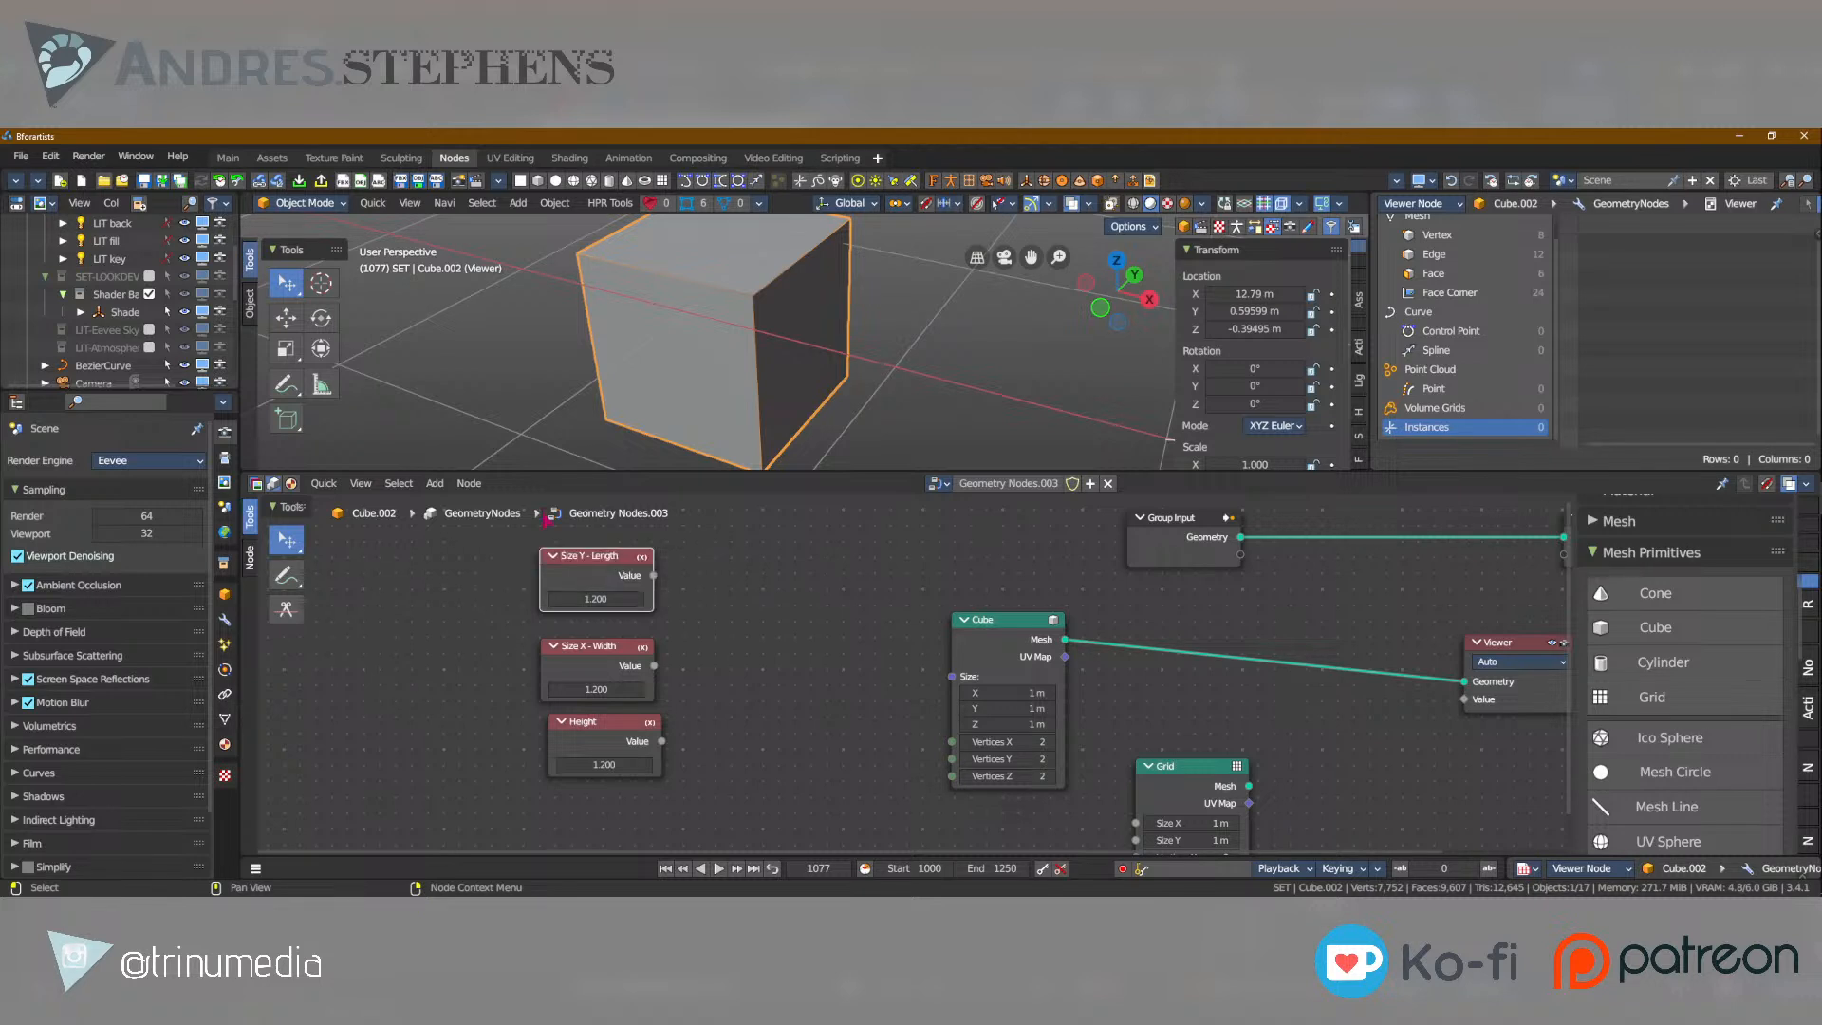
# Set the Size Y - Length value to 3 and the Size X - Width value to 2.
pyautogui.click(595, 599)
pyautogui.write('3')
pyautogui.press('Return')
pyautogui.click(595, 690)
pyautogui.write('2')
pyautogui.press('Return')
# Maximize the node editor and add a Combine XYZ node between the Value nodes and the Cube node.
pyautogui.moveTo(1151, 731); pyautogui.dragTo(1018, 684, button='middle')
pyautogui.scroll(-2, 1018, 683)
pyautogui.hotkey('ctrl', 'space')
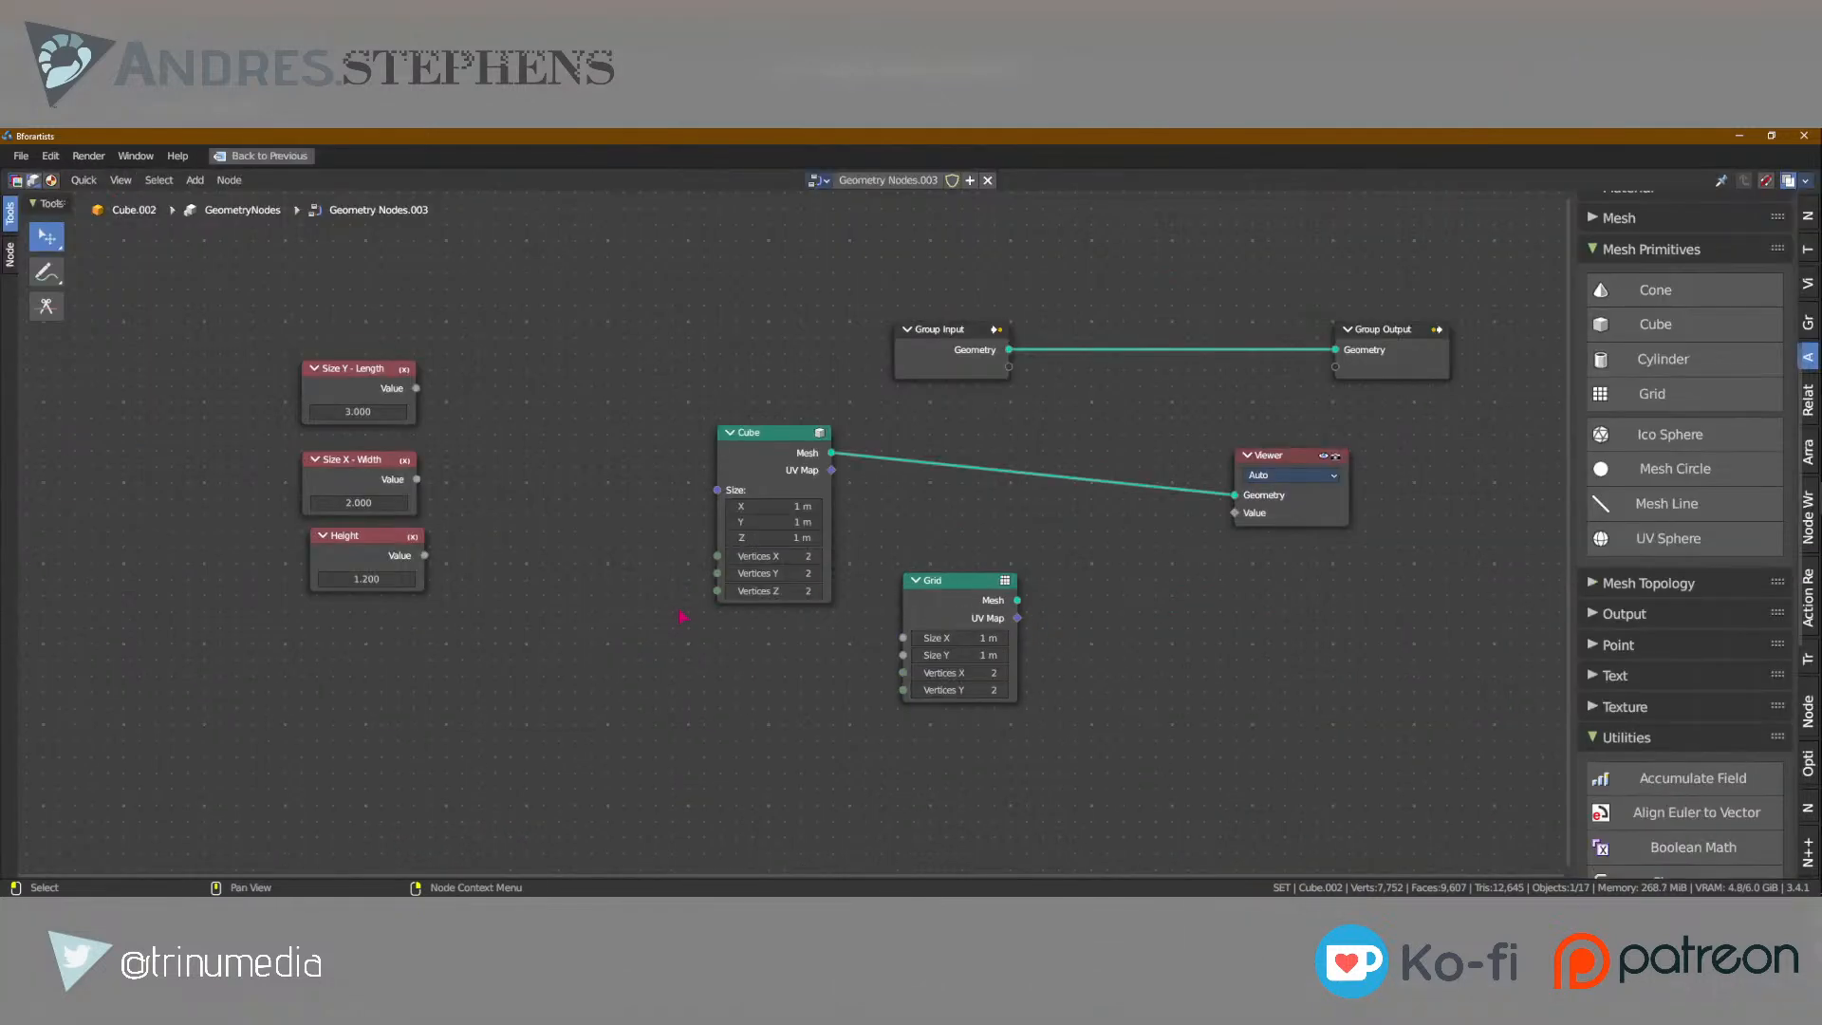
pyautogui.hotkey('shift', 'a')
pyautogui.write('combiun')
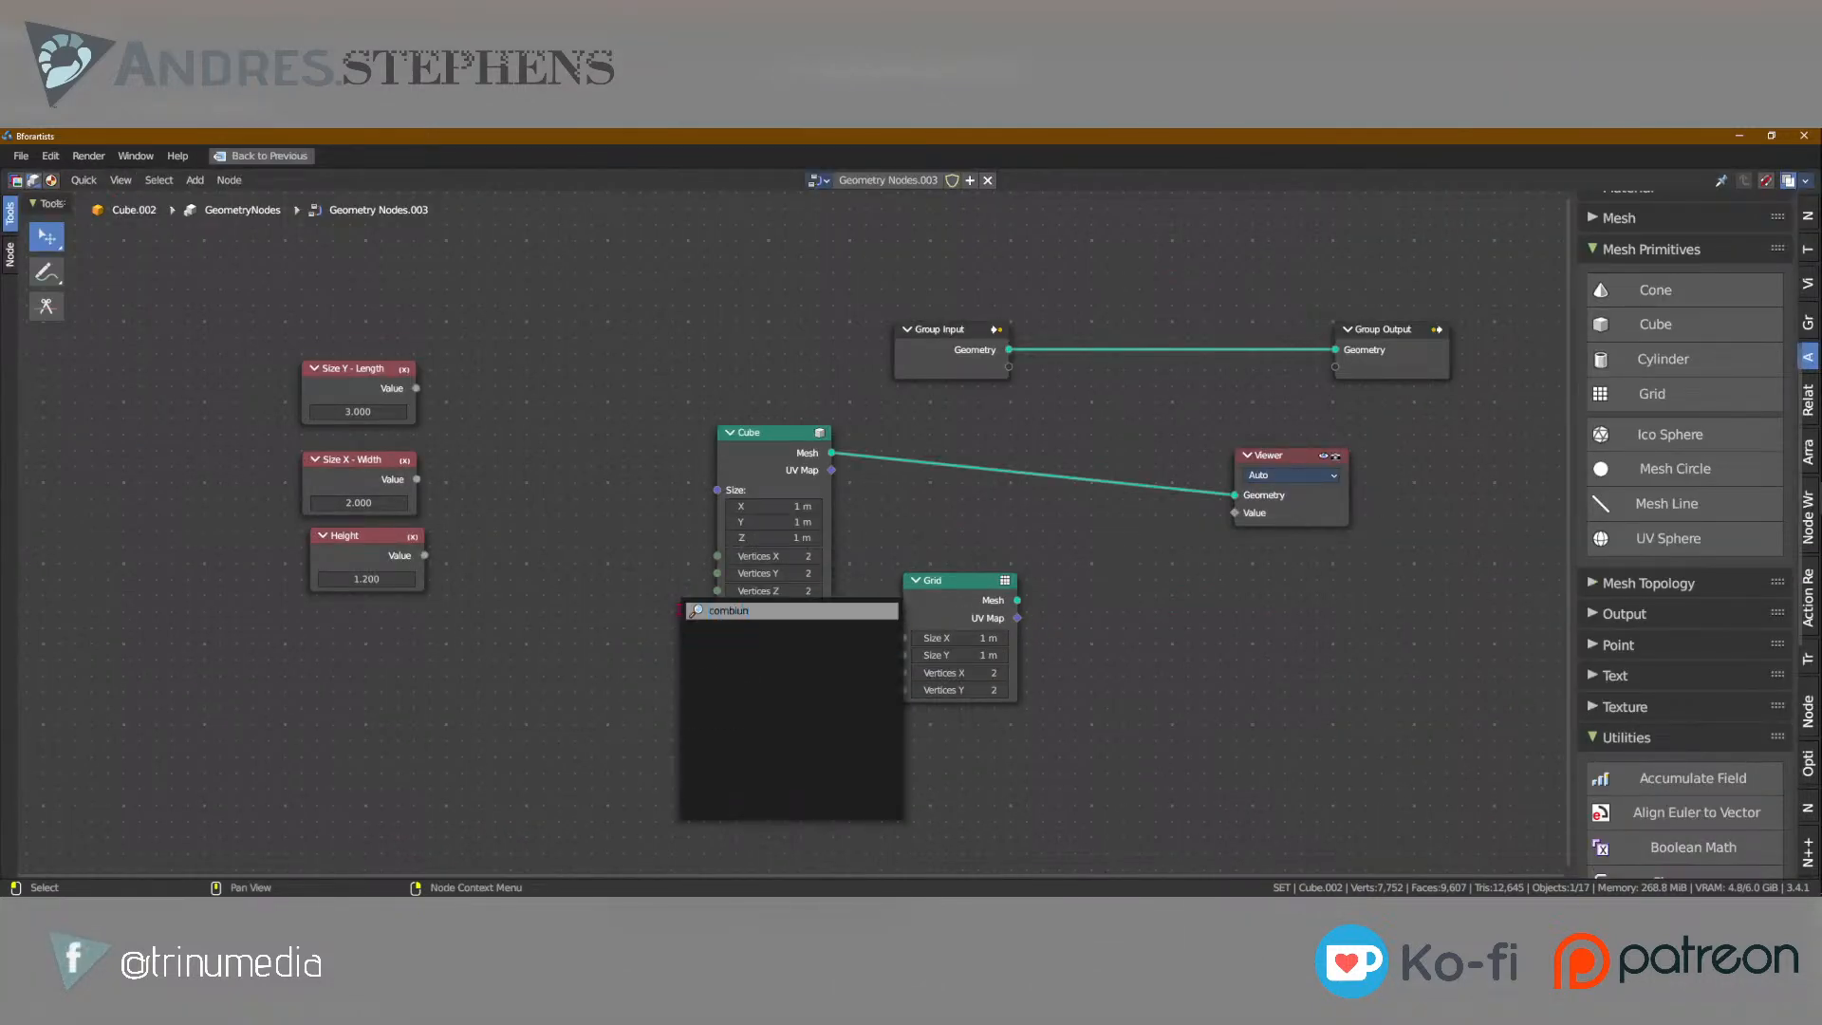
pyautogui.press('Return')
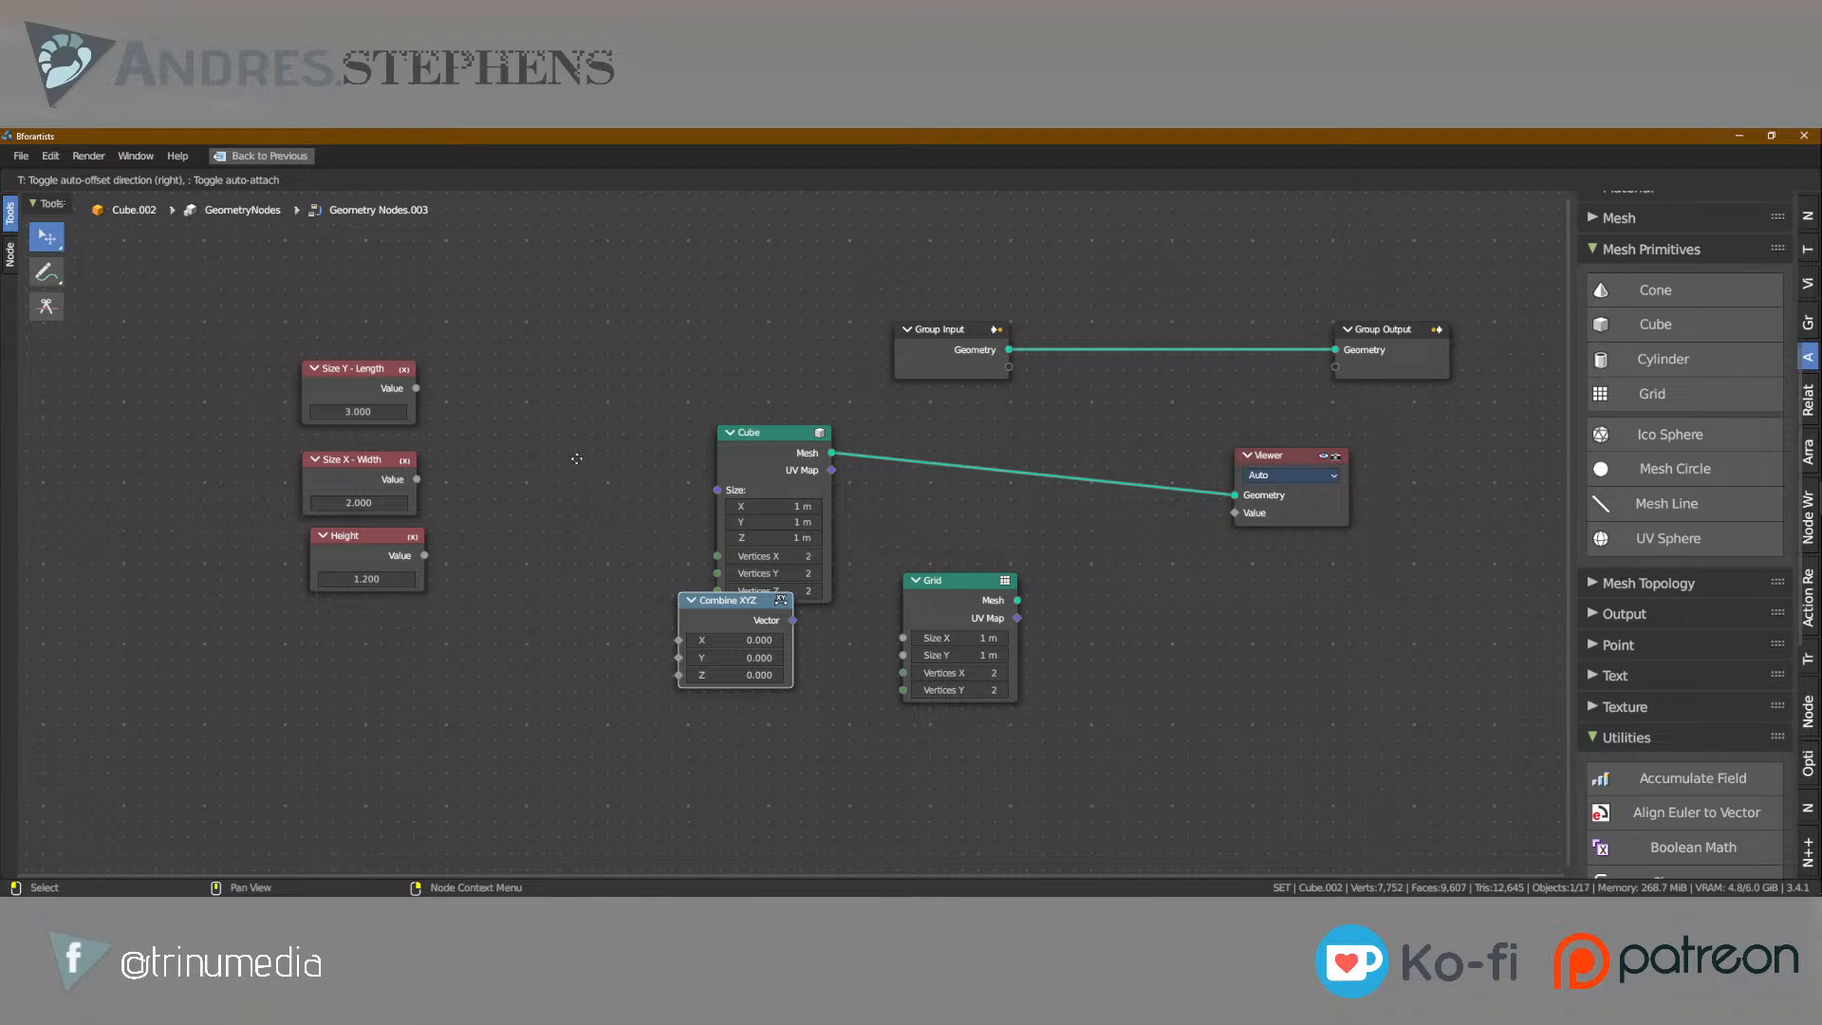
pyautogui.click(525, 433)
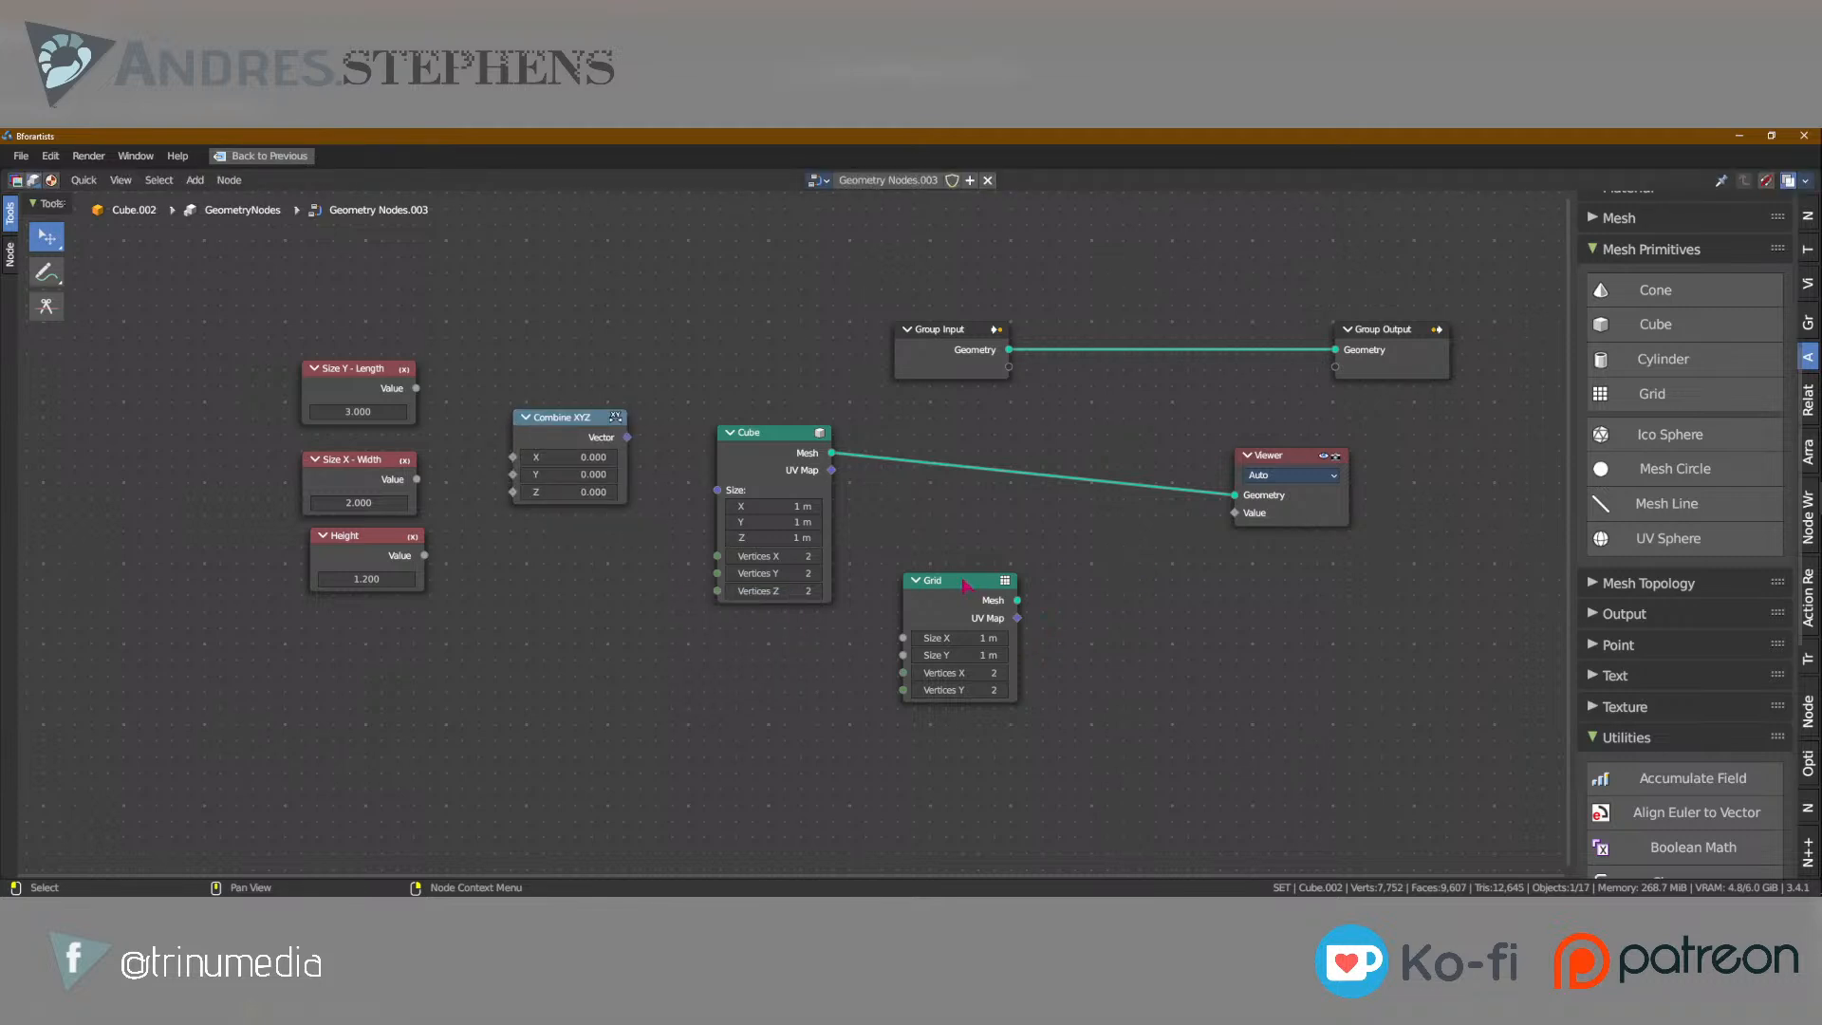
# Move the Grid node below the Cube and connect Size X - Width to its Size X and Size Y - Length to its Size Y.
pyautogui.moveTo(965, 586); pyautogui.dragTo(765, 651)
pyautogui.scroll(5, 854, 665)
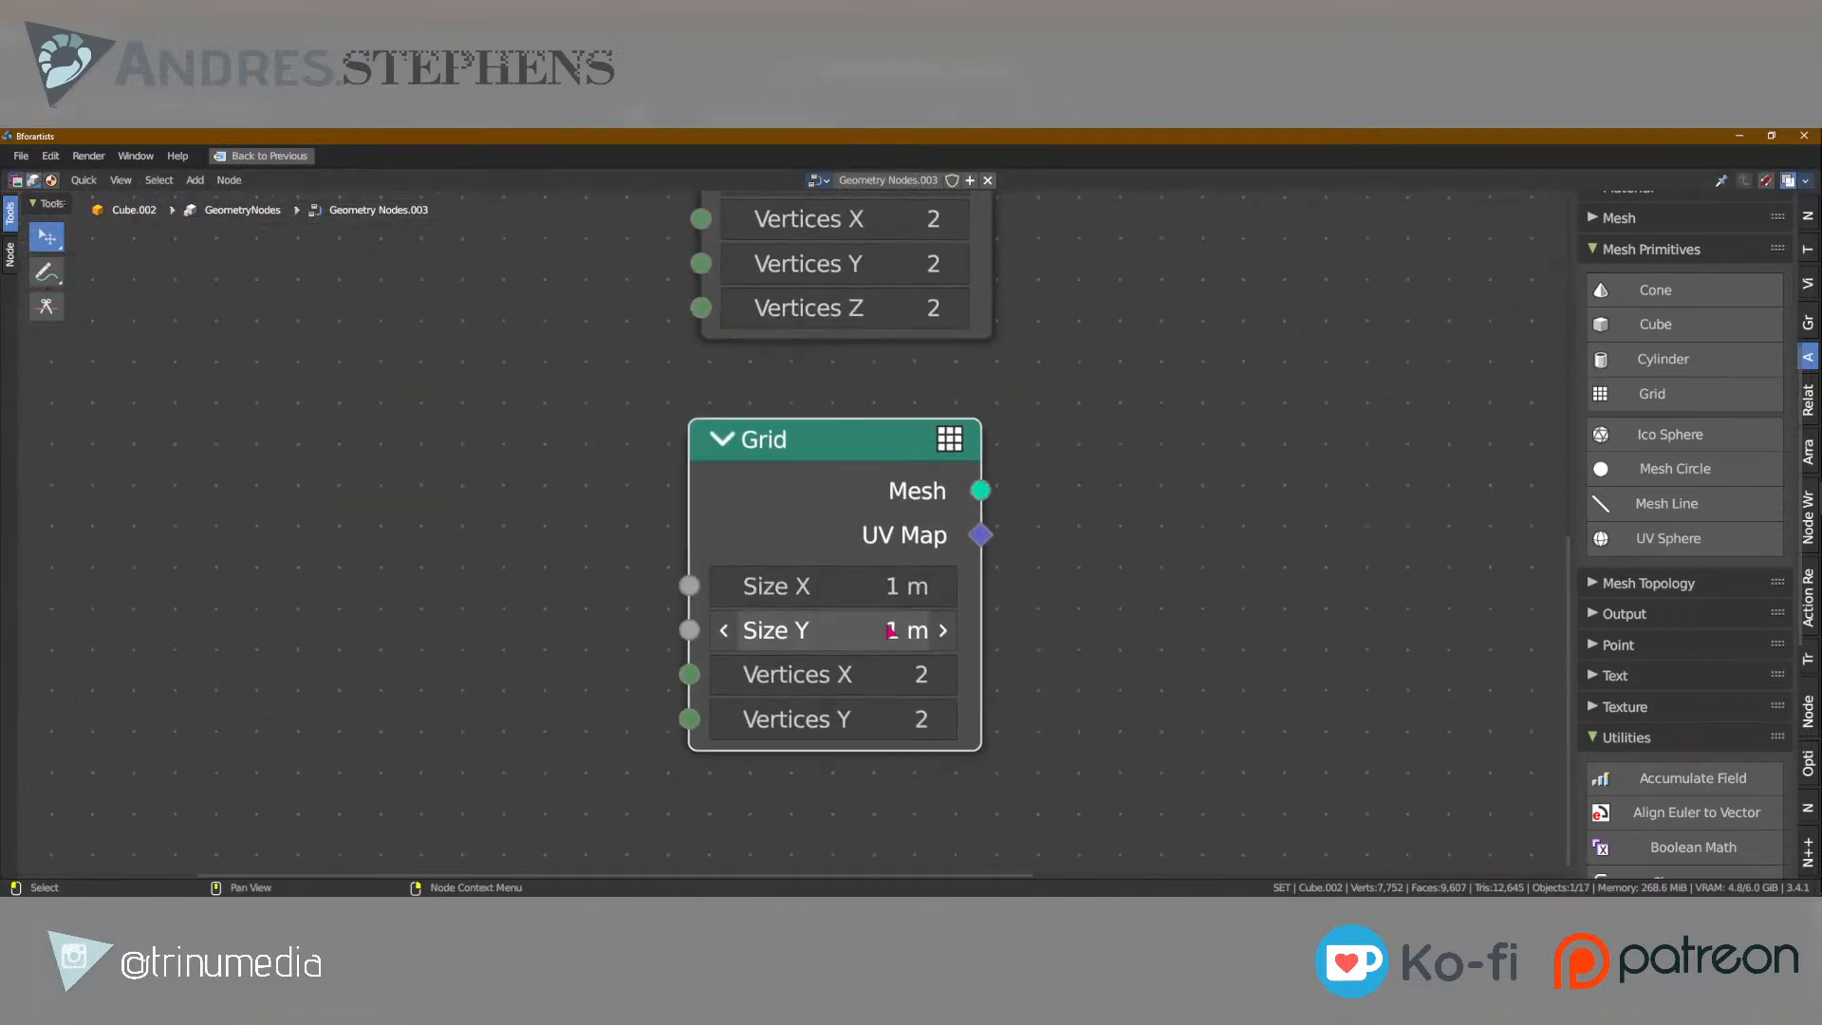
pyautogui.press('Home')
pyautogui.moveTo(438, 325); pyautogui.dragTo(916, 670)
pyautogui.scroll(-2, 781, 541)
pyautogui.moveTo(519, 252); pyautogui.dragTo(890, 664)
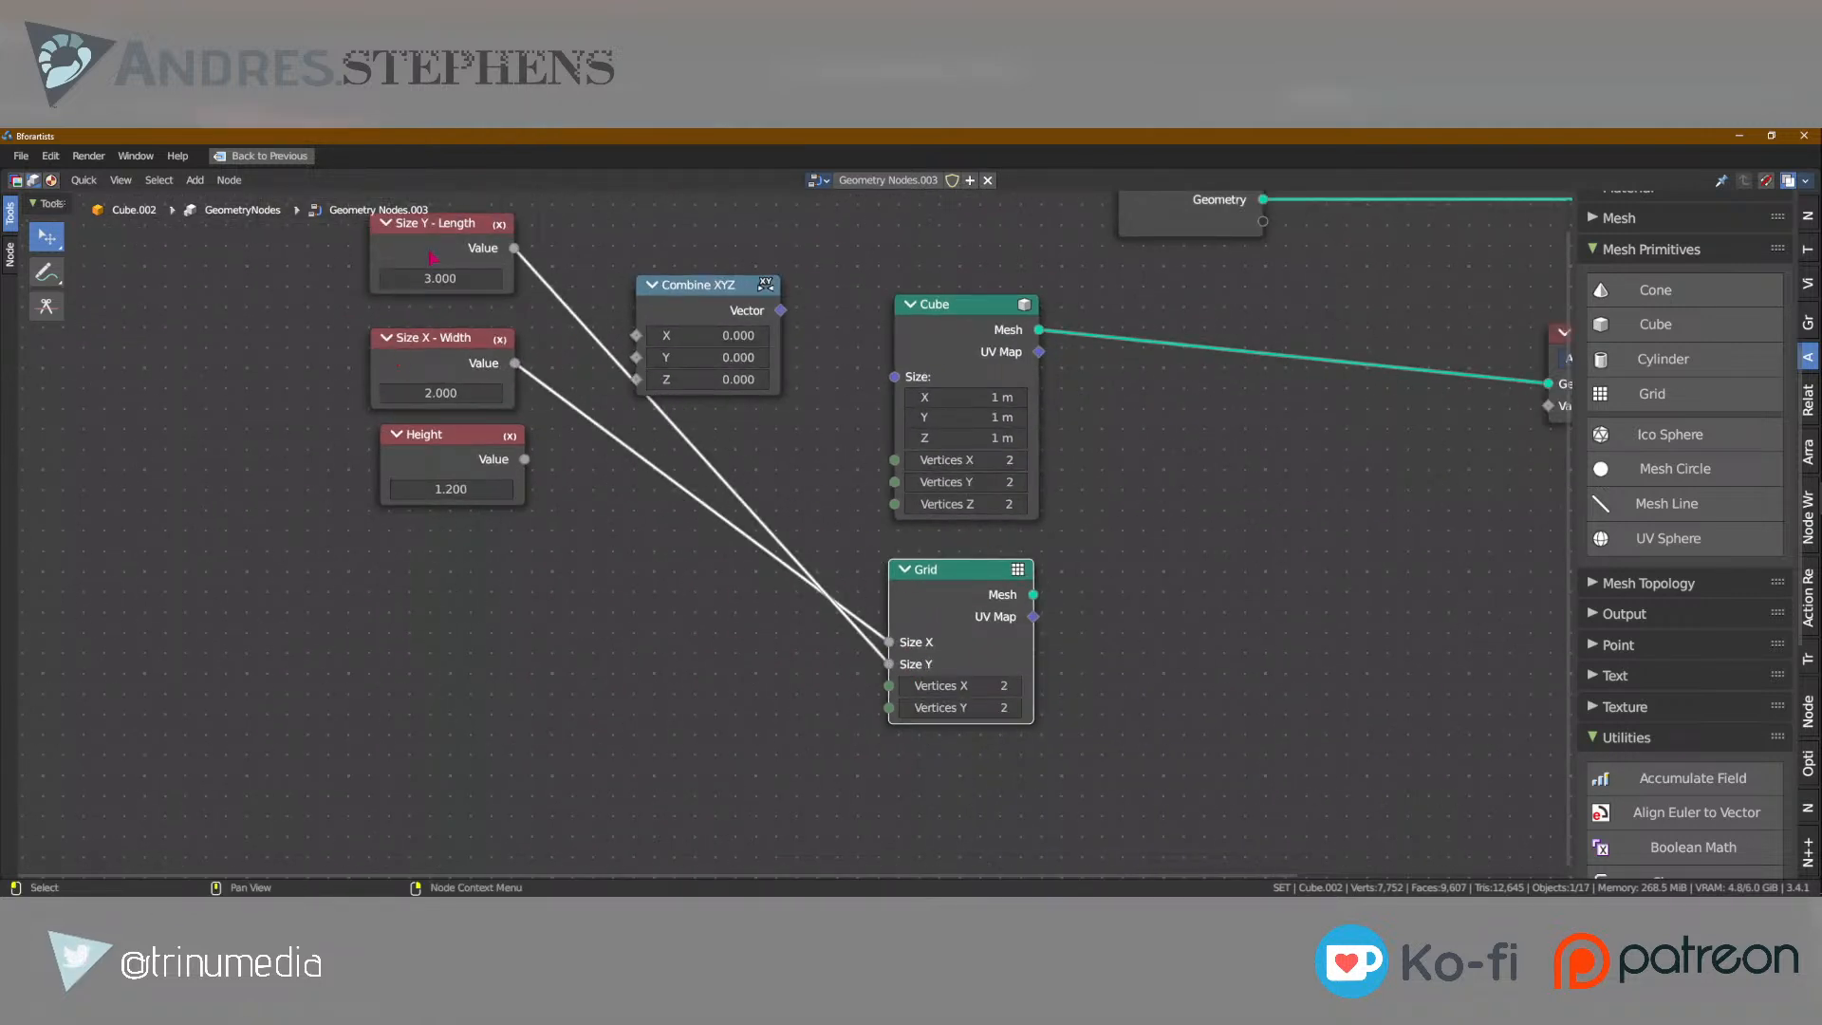
# Shift Combine XYZ slightly right, connect Height to its Z input, and connect its Vector output to the Cube's Size.
pyautogui.moveTo(685, 283); pyautogui.dragTo(732, 271)
pyautogui.moveTo(525, 461); pyautogui.dragTo(684, 369)
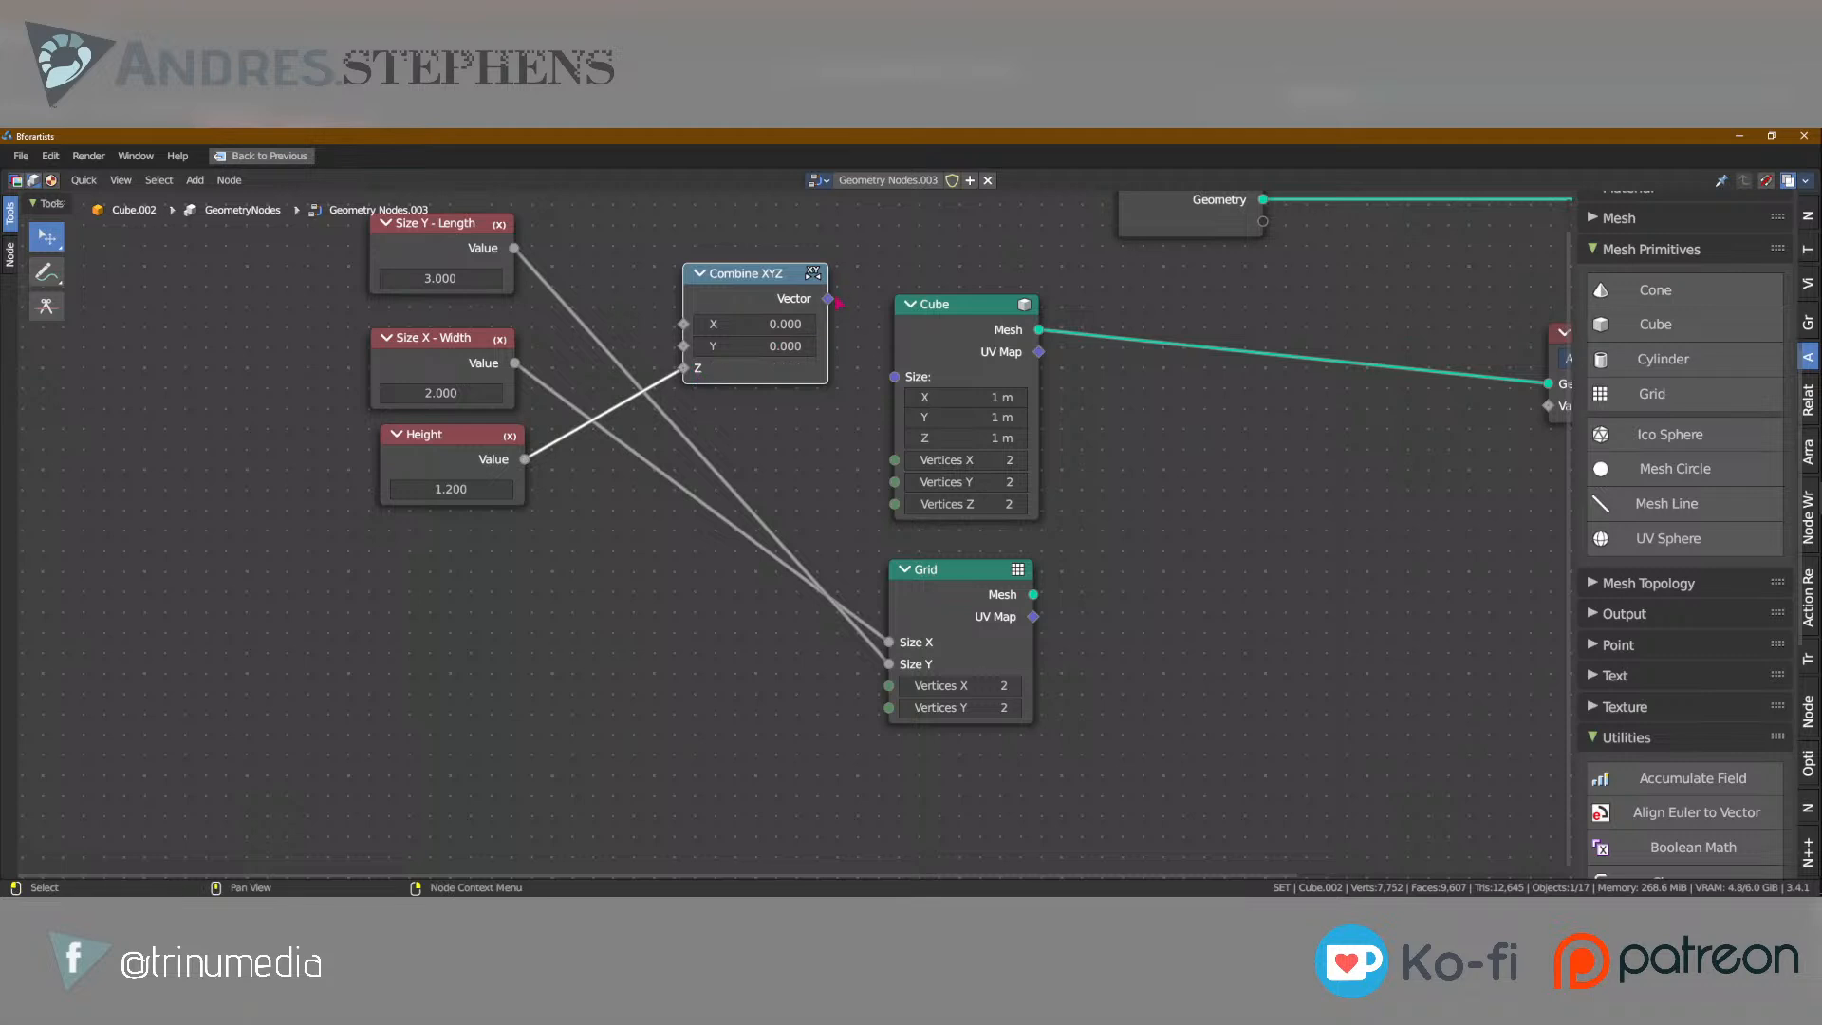
pyautogui.moveTo(829, 299); pyautogui.dragTo(894, 377)
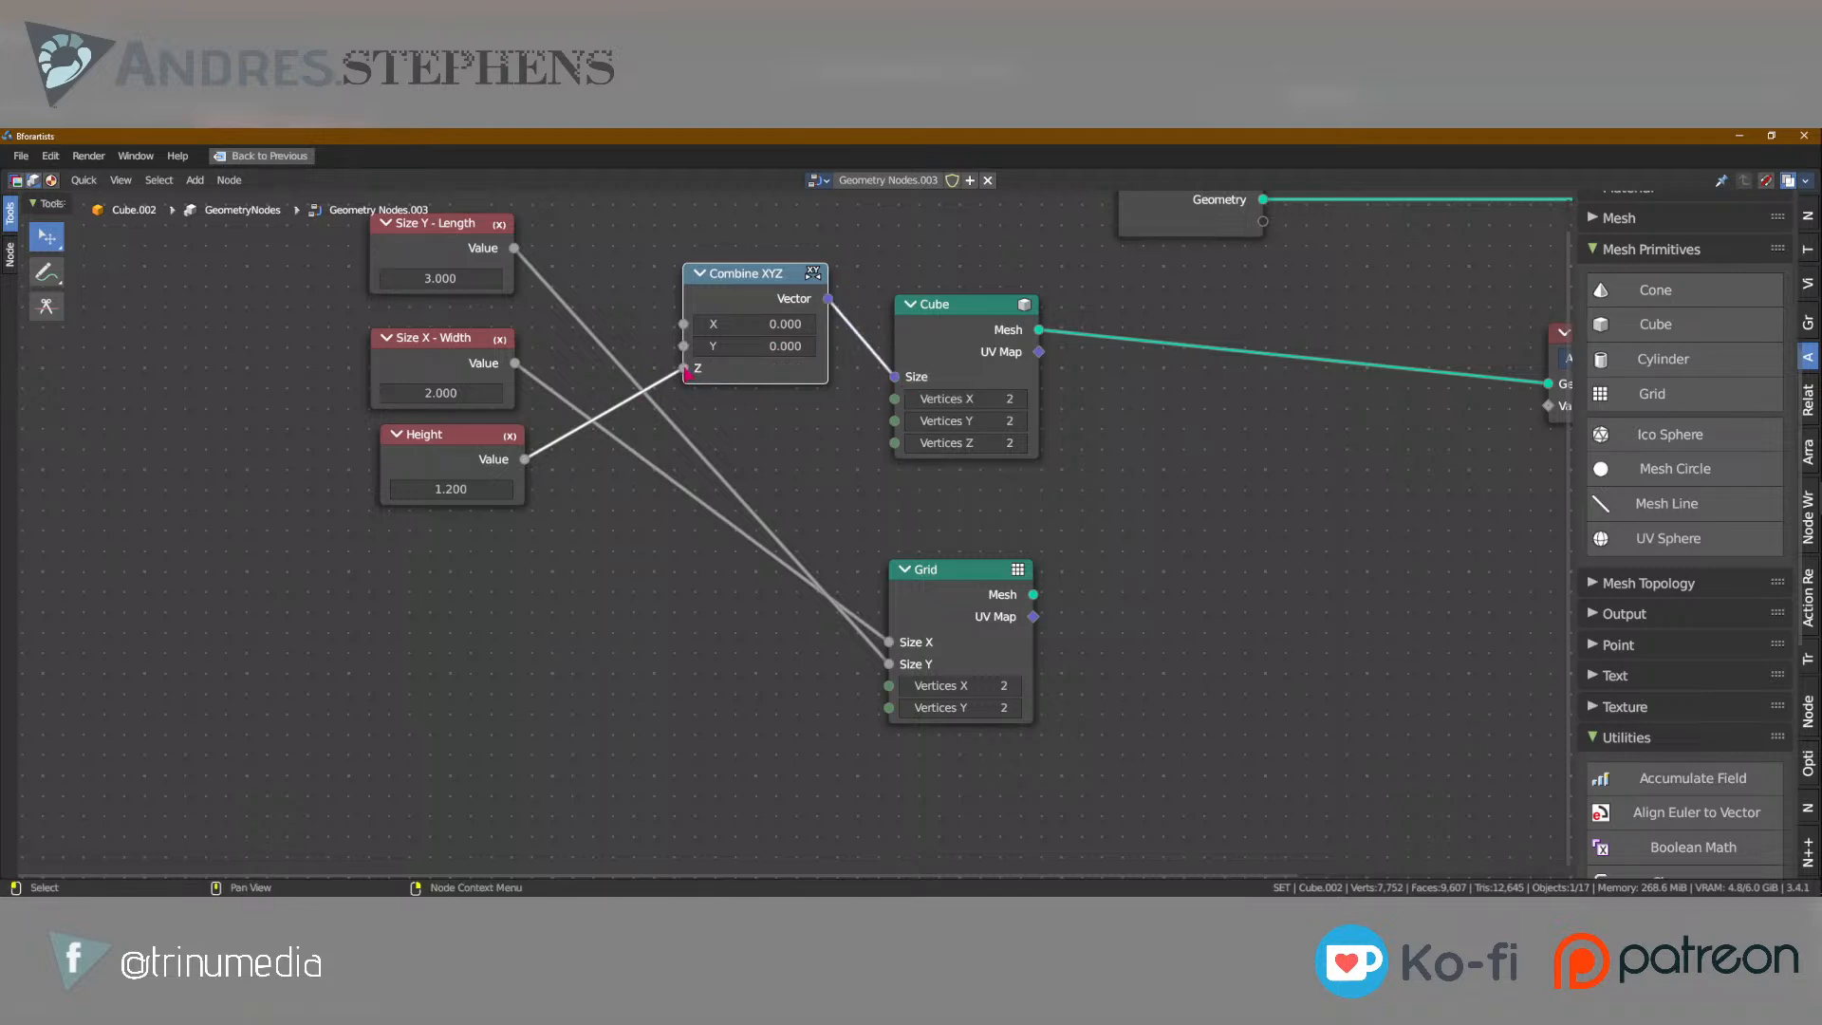
# Set the Combine XYZ node's X and Y values to 0.2.
pyautogui.click(784, 323)
pyautogui.write('0.')
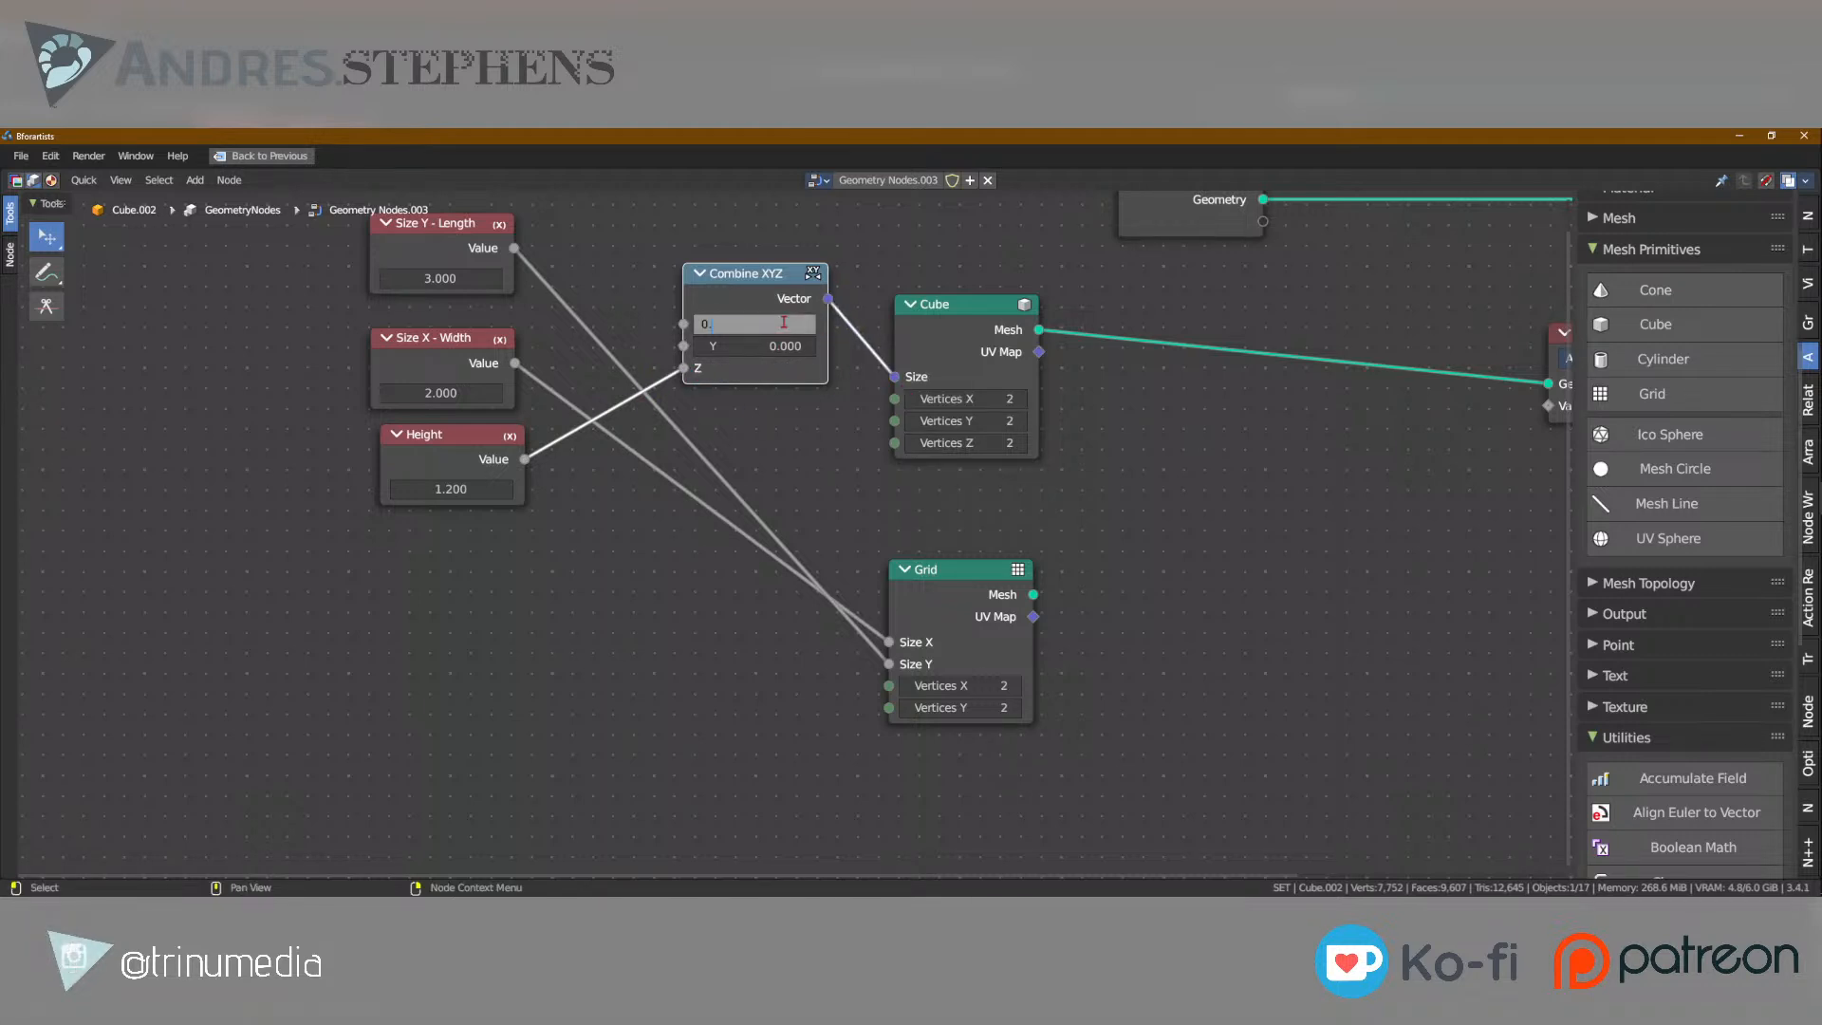
pyautogui.write('200')
pyautogui.press('Return')
pyautogui.write('0.200')
pyautogui.click(793, 475)
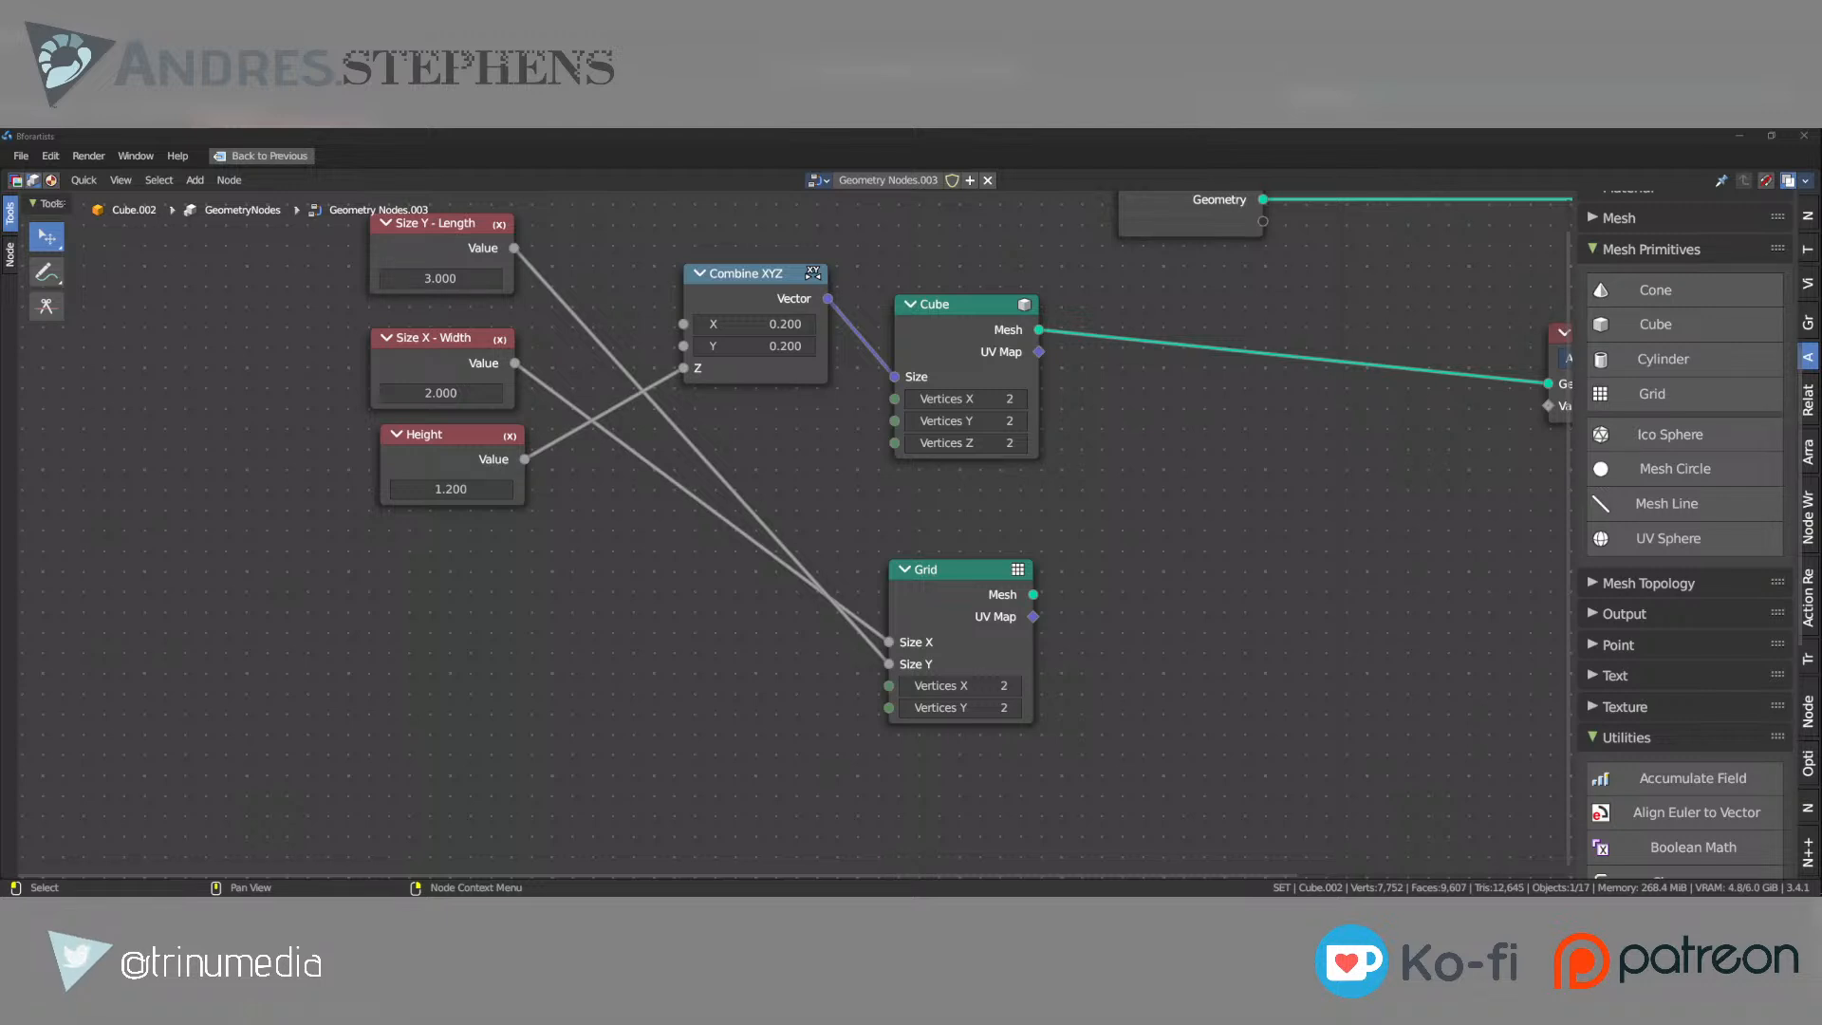
pyautogui.moveTo(1039, 474); pyautogui.dragTo(871, 570, button='middle')
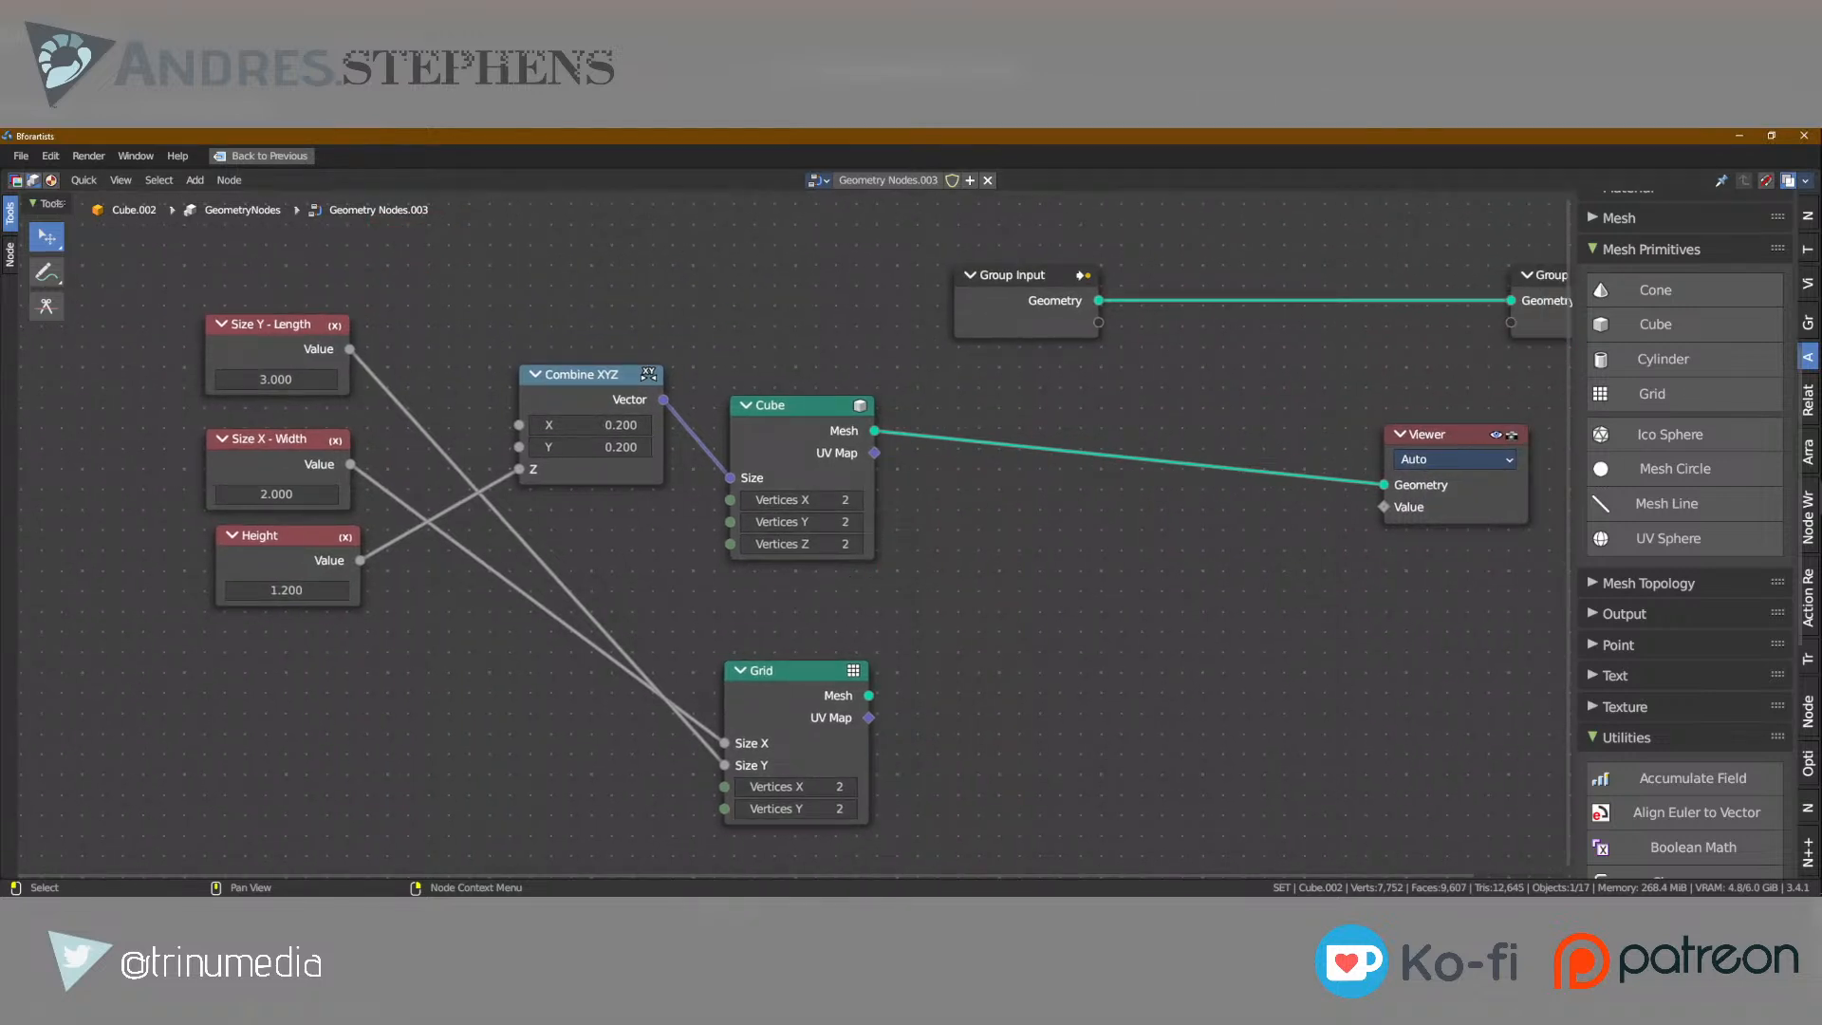
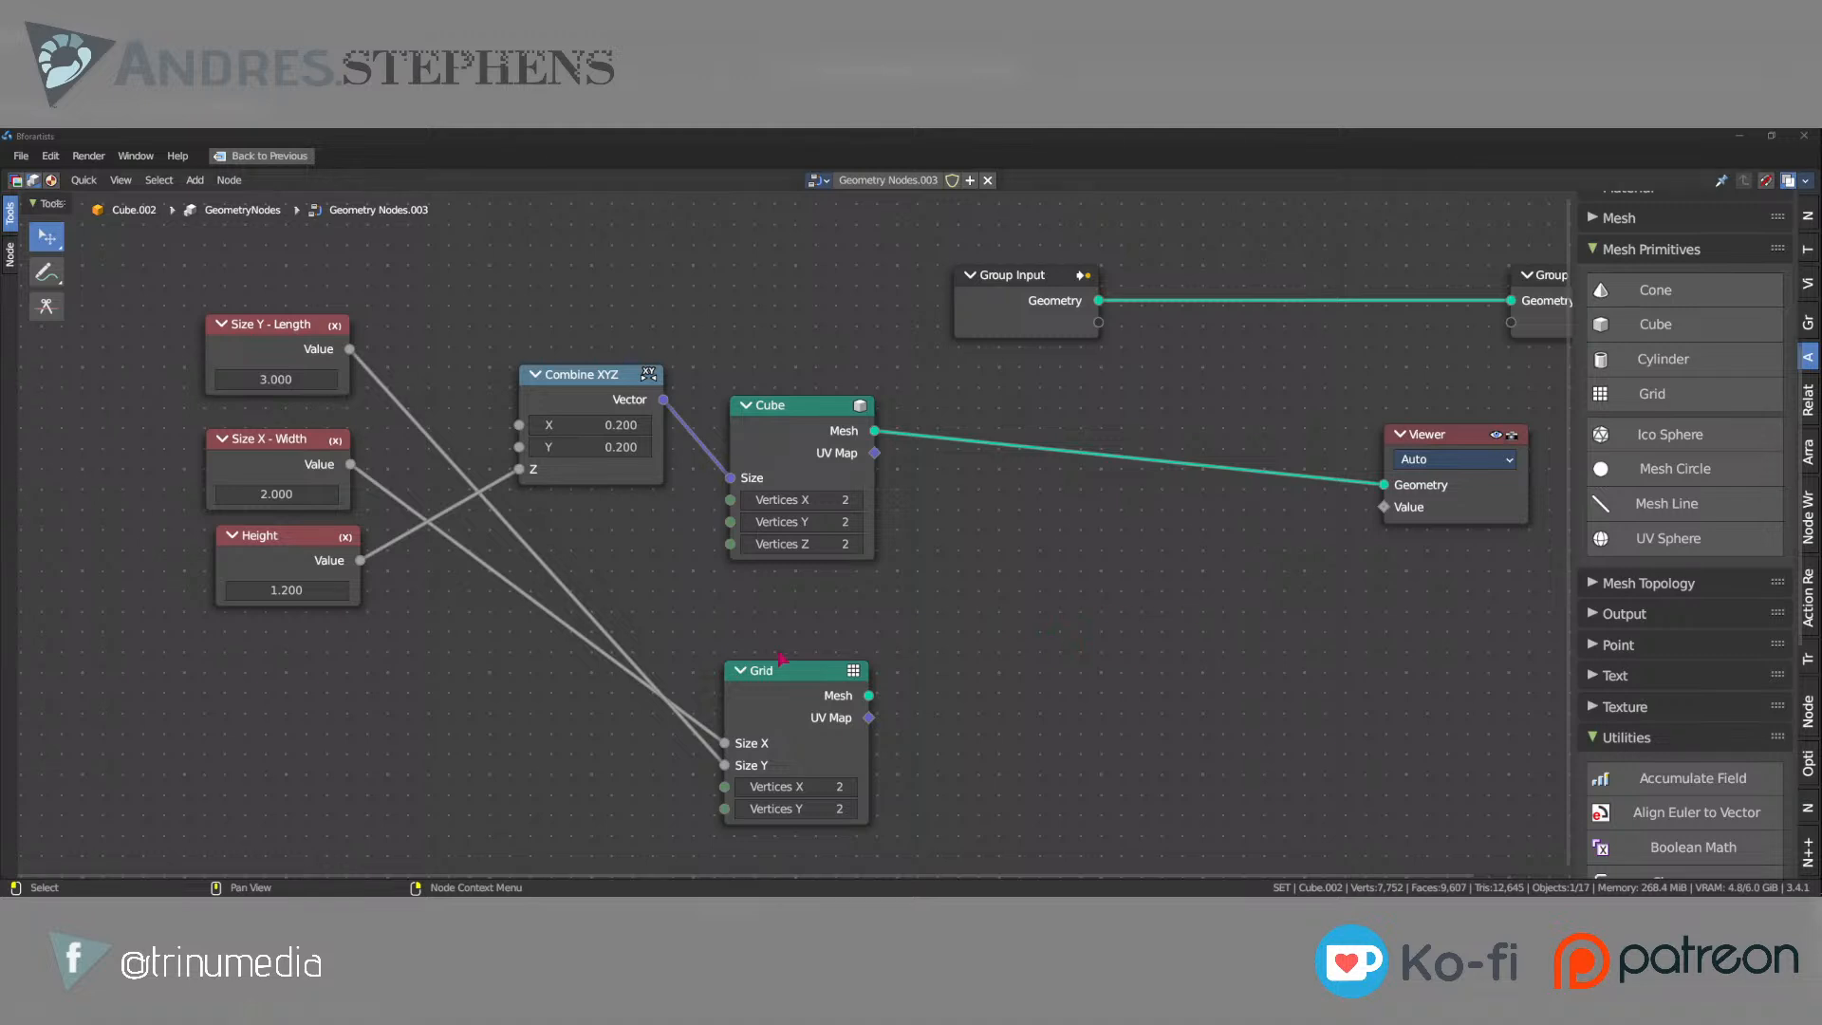
pyautogui.click(856, 590)
pyautogui.click(856, 545)
pyautogui.hotkey('ctrl', 'z')
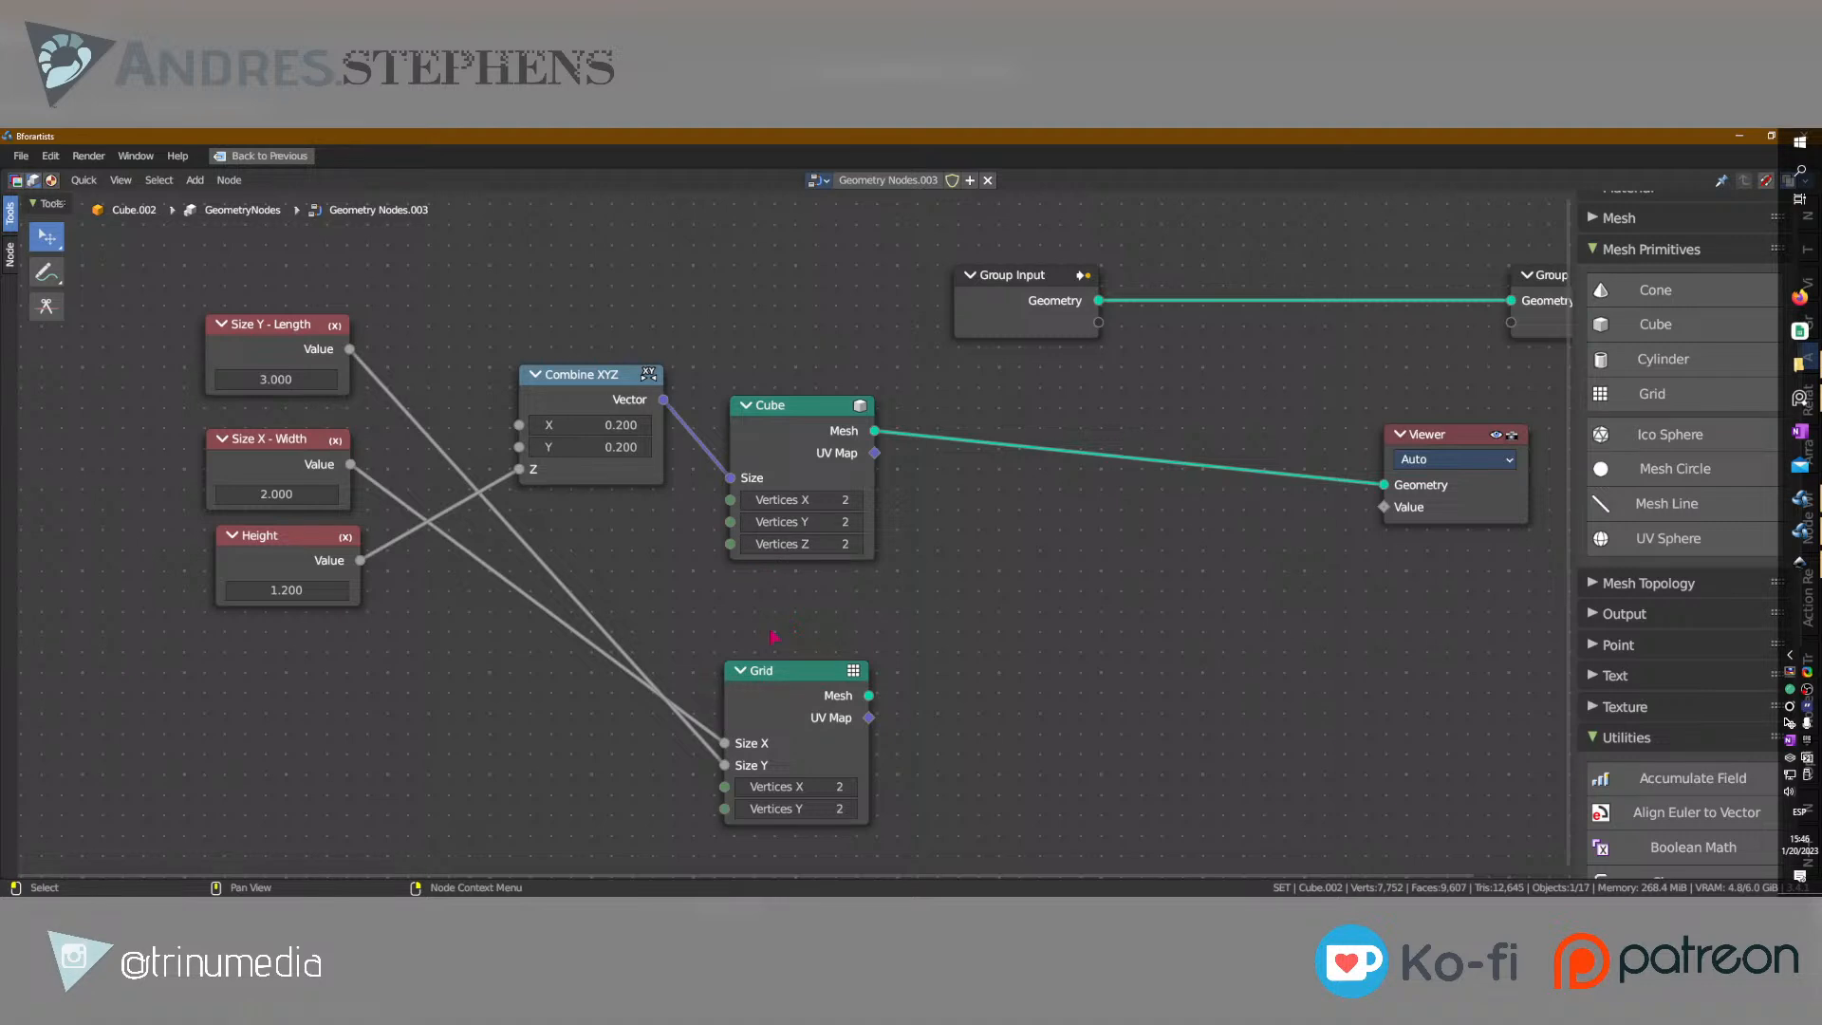
# Shift the Size X - Width node slightly right and select the Cube node.
pyautogui.click(806, 673)
pyautogui.scroll(-6, 804, 675)
pyautogui.scroll(3, 800, 679)
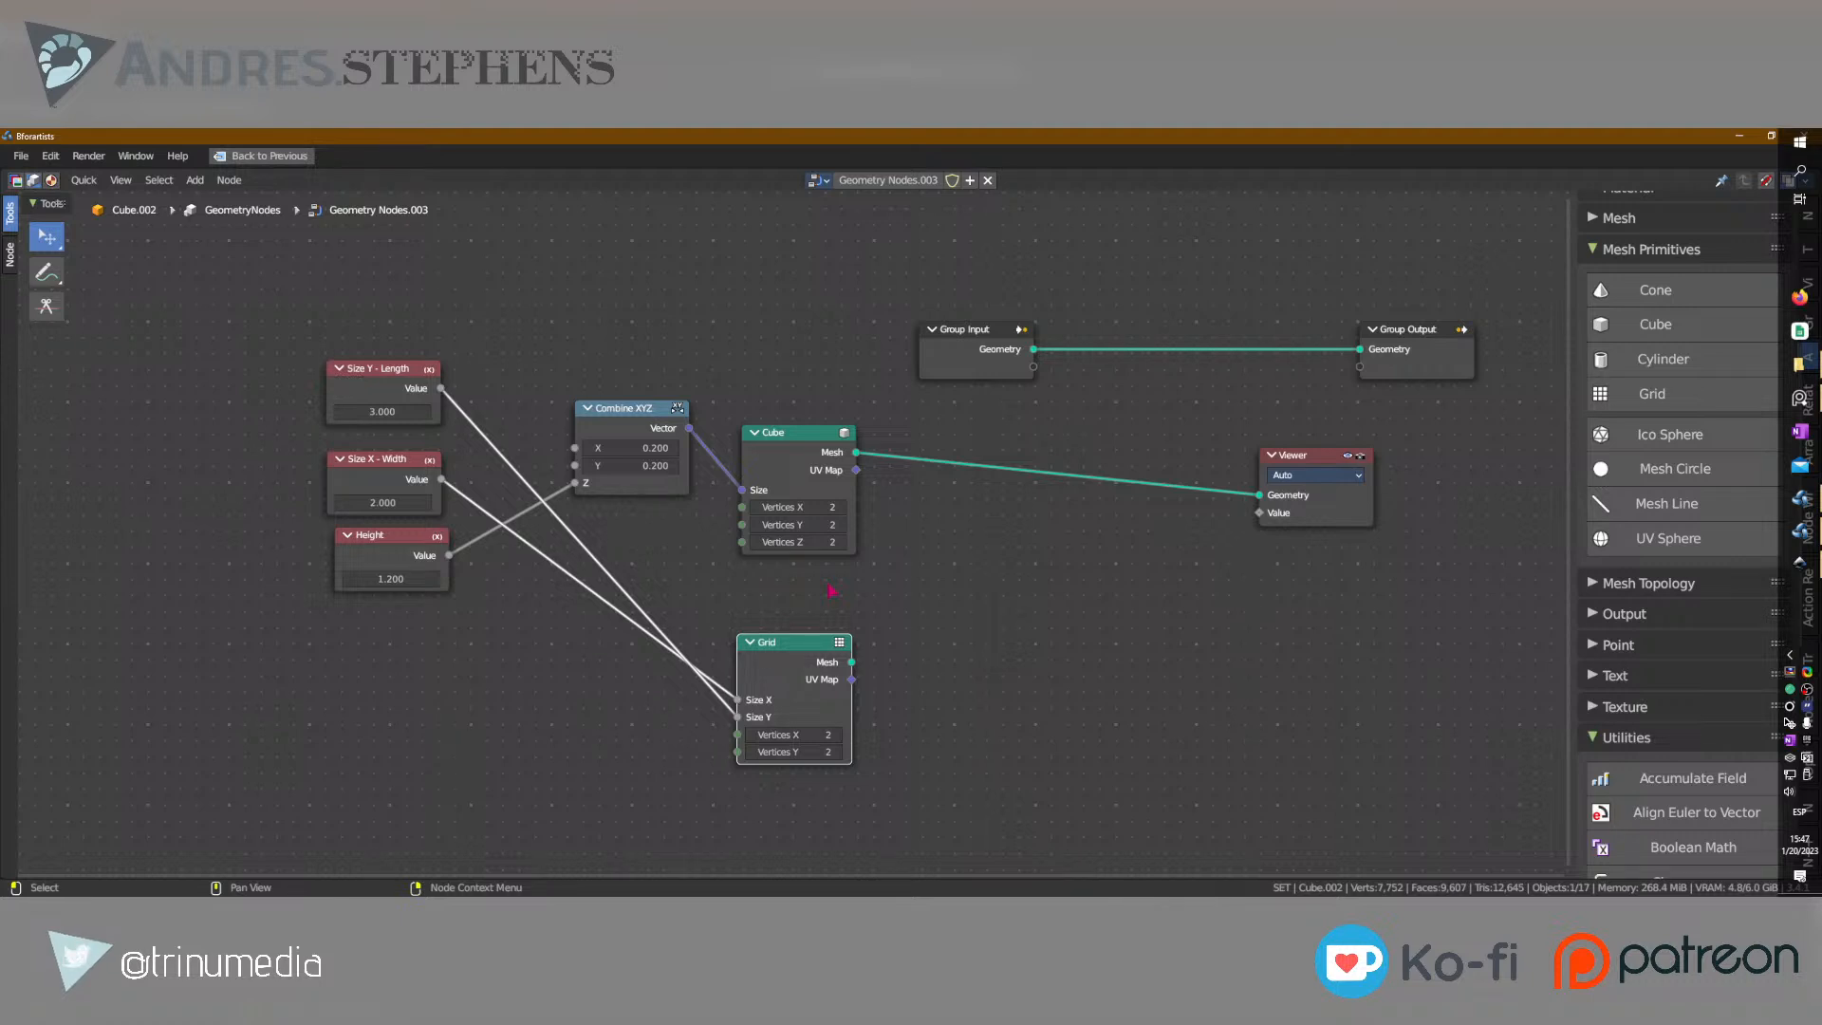
pyautogui.click(376, 462)
pyautogui.moveTo(375, 462); pyautogui.dragTo(389, 463)
pyautogui.click(816, 439)
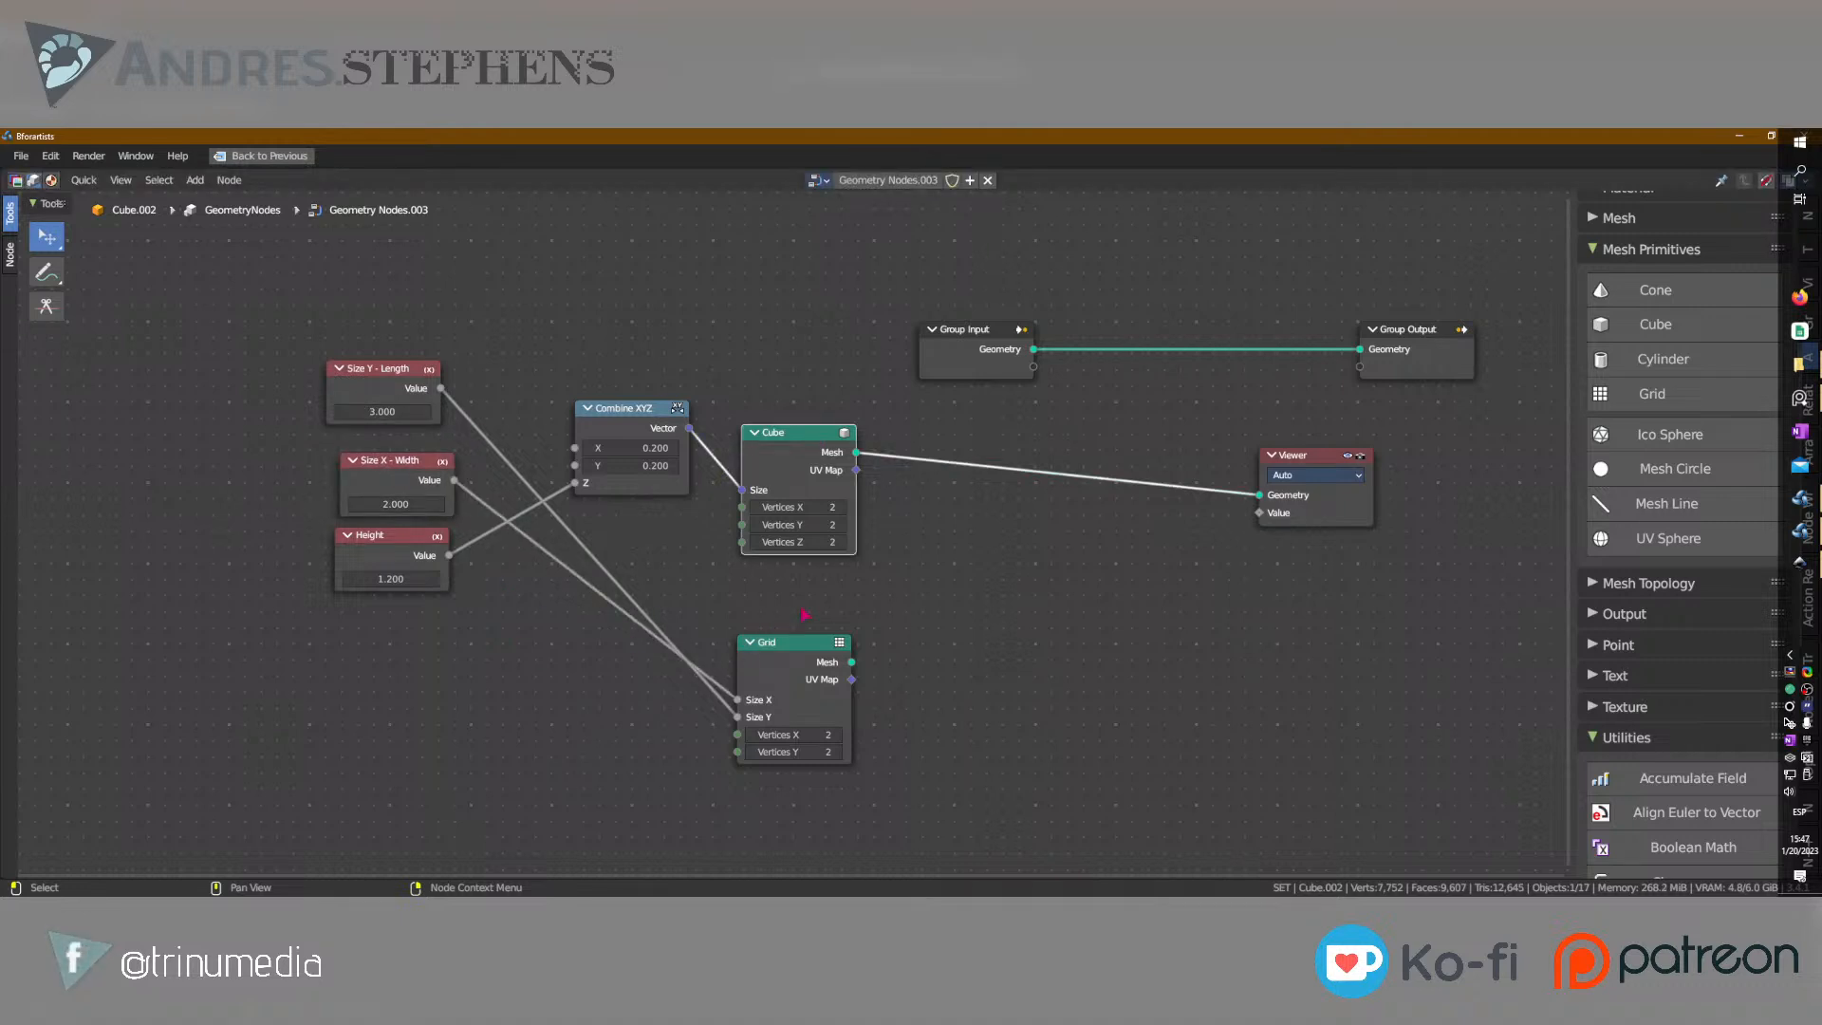
# Restore the full workspace layout, reset the object's location to the origin, and isolate it in local view.
pyautogui.hotkey('ctrl', 'space')
pyautogui.scroll(-3, 753, 381)
pyautogui.moveTo(753, 380); pyautogui.dragTo(795, 337, button='middle')
pyautogui.hotkey('alt', 'g')
pyautogui.press('KP_Decimal')
pyautogui.moveTo(905, 353); pyautogui.dragTo(987, 387, button='middle')
pyautogui.press('KP_Divide')
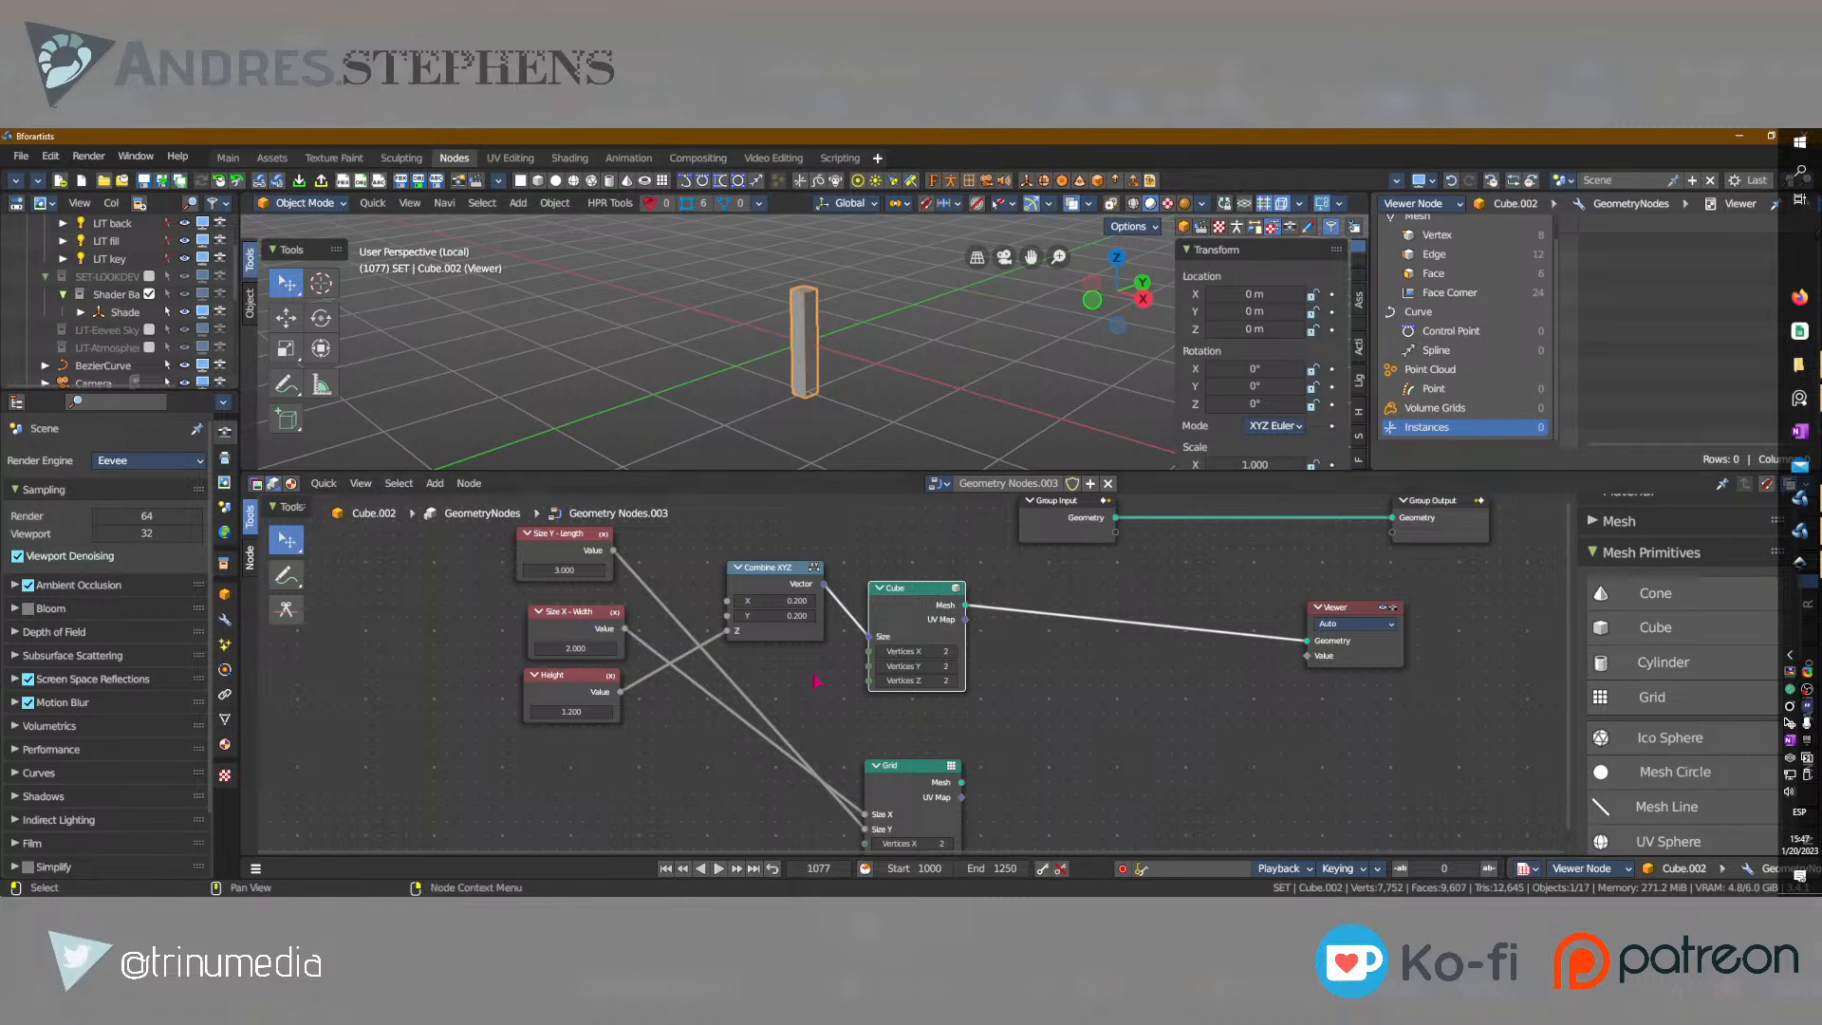
# Preview the Grid node's mesh through the Viewer node.
pyautogui.keyDown('ctrl'); pyautogui.keyDown('shift'); pyautogui.click(902, 773); pyautogui.keyUp('shift'); pyautogui.keyUp('ctrl')
pyautogui.moveTo(1112, 768); pyautogui.dragTo(895, 710, button='middle')
pyautogui.scroll(-1, 968, 721)
# Add a Transform Geometry node and insert it on the link between the Grid and Viewer nodes.
pyautogui.click(992, 727)
pyautogui.hotkey('shift', 'a')
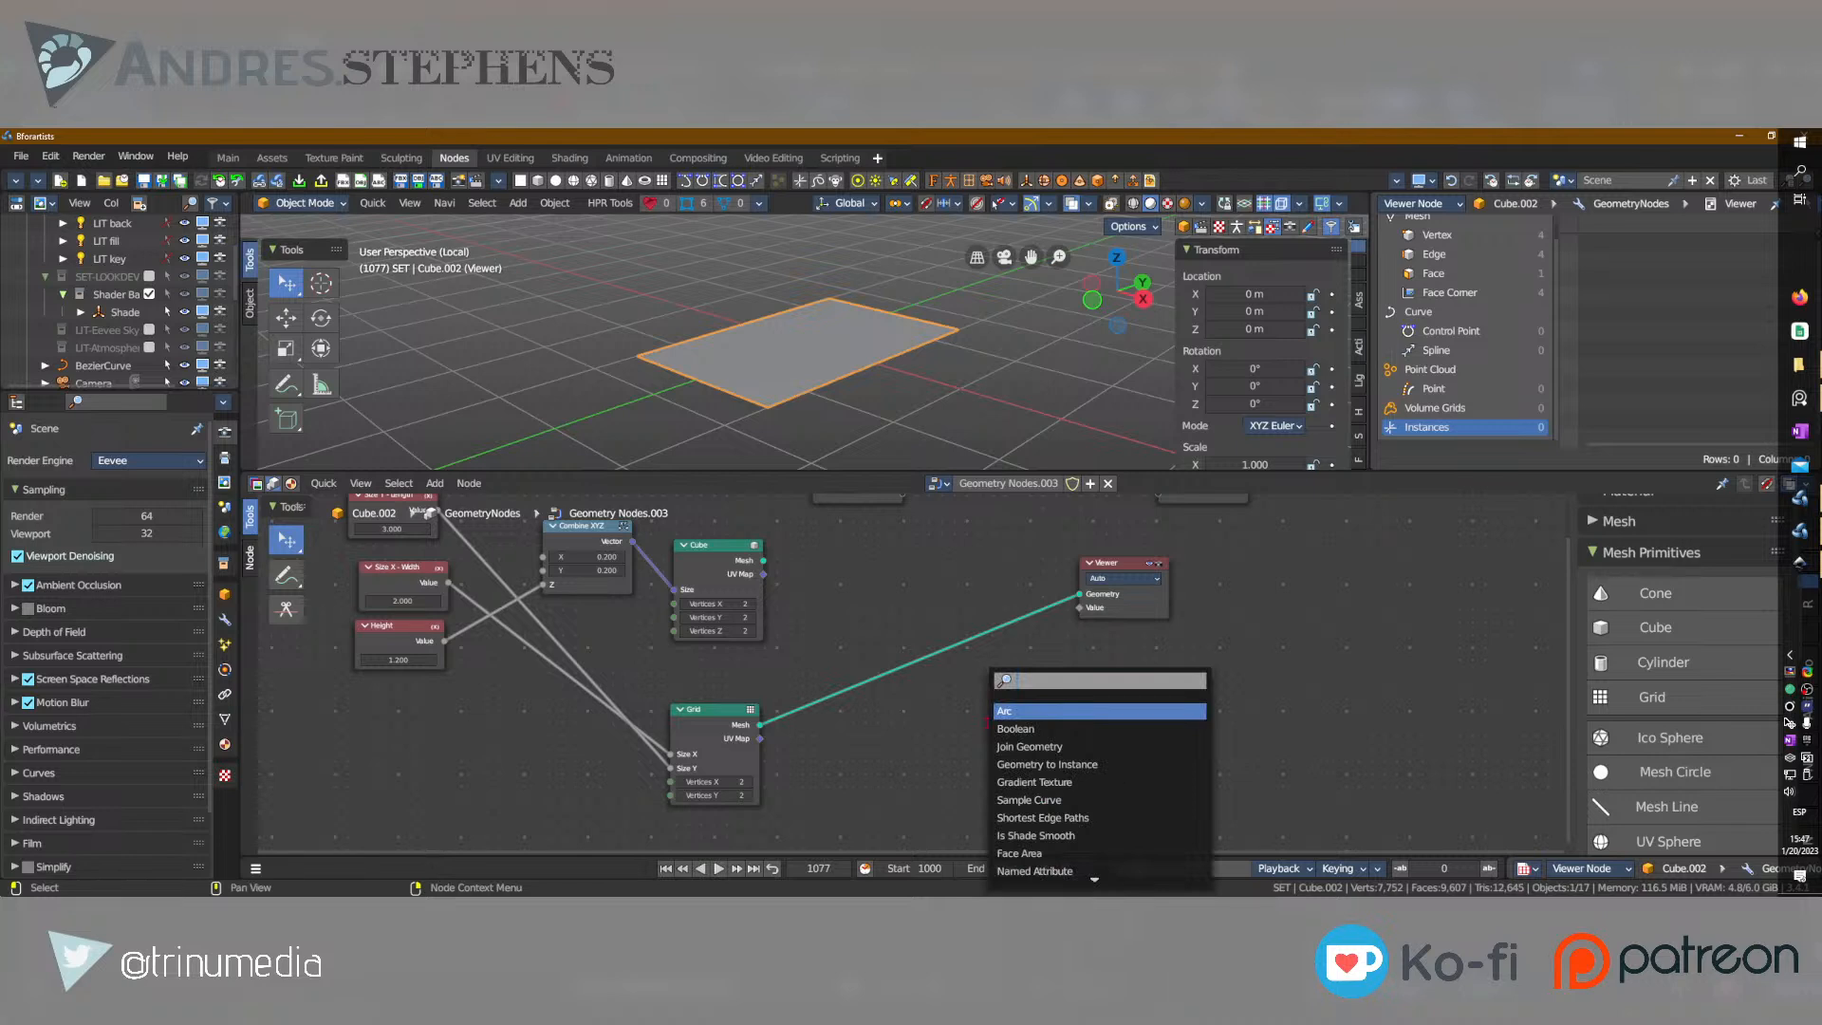
pyautogui.write('tran')
pyautogui.press('Return')
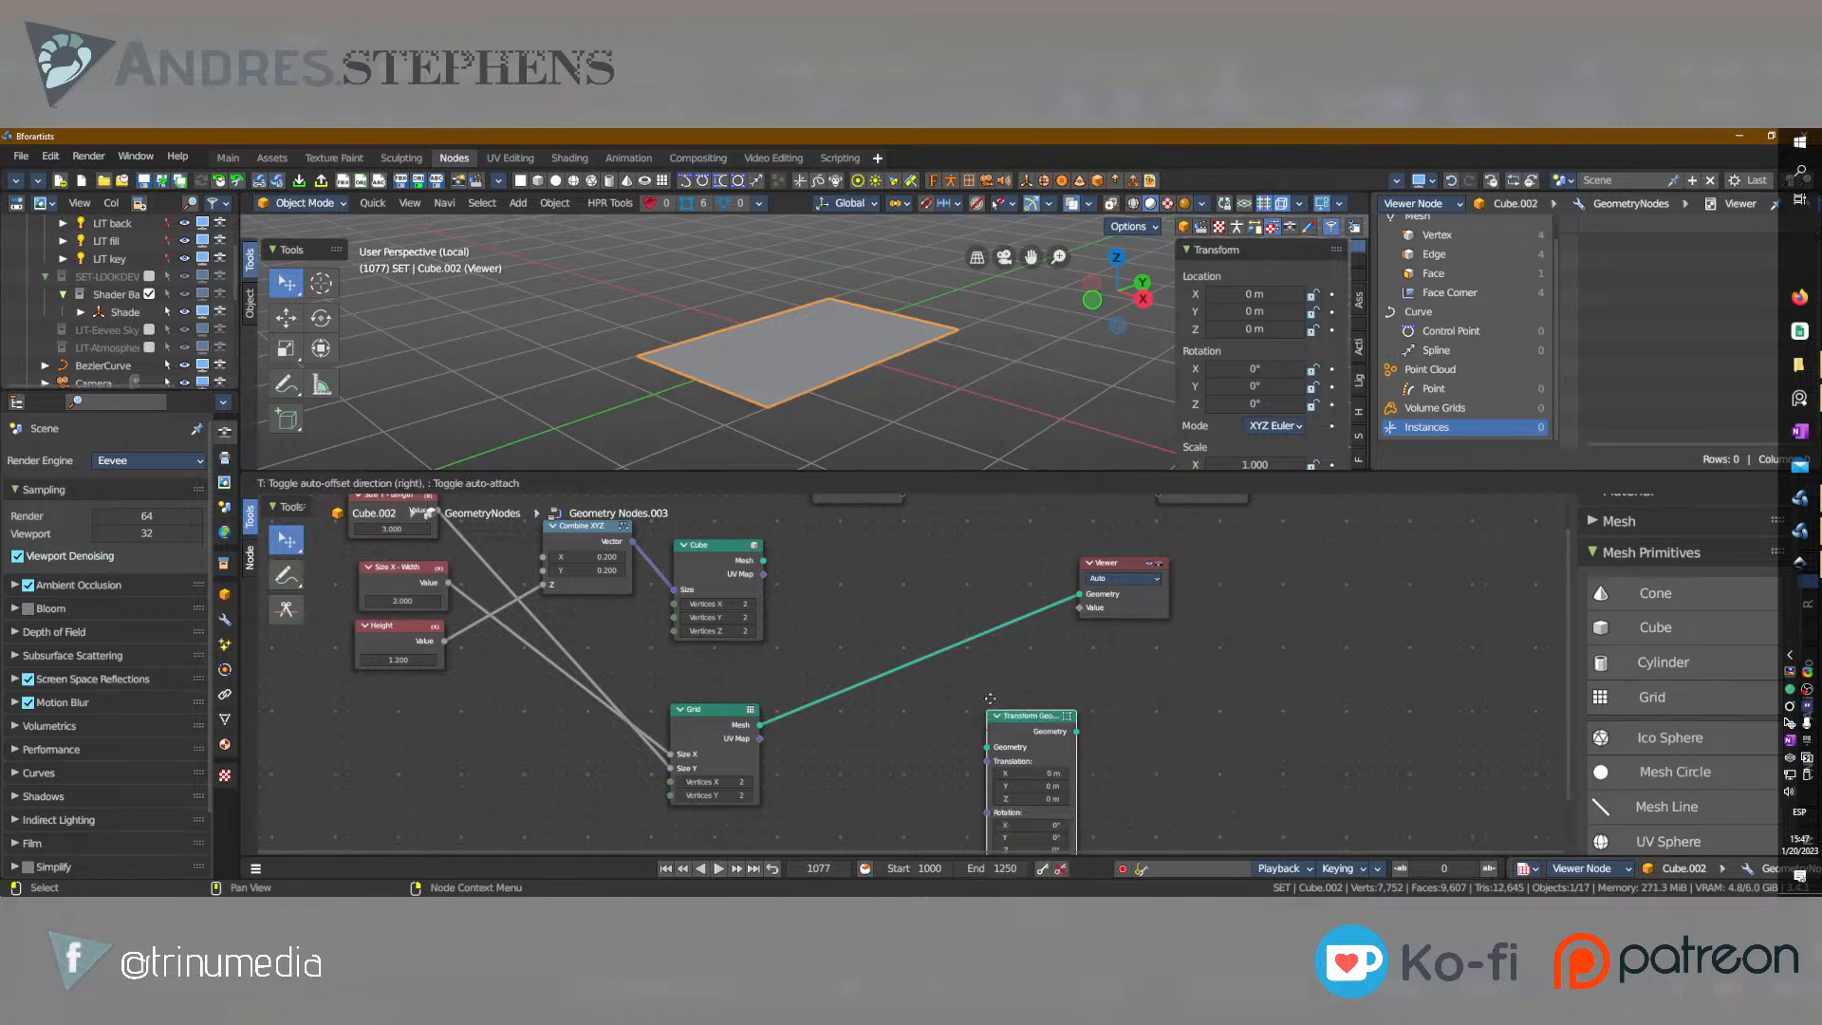
pyautogui.click(1001, 681)
pyautogui.moveTo(1039, 780); pyautogui.dragTo(1064, 716, button='middle')
pyautogui.click(1070, 637)
pyautogui.moveTo(1073, 642); pyautogui.dragTo(963, 591)
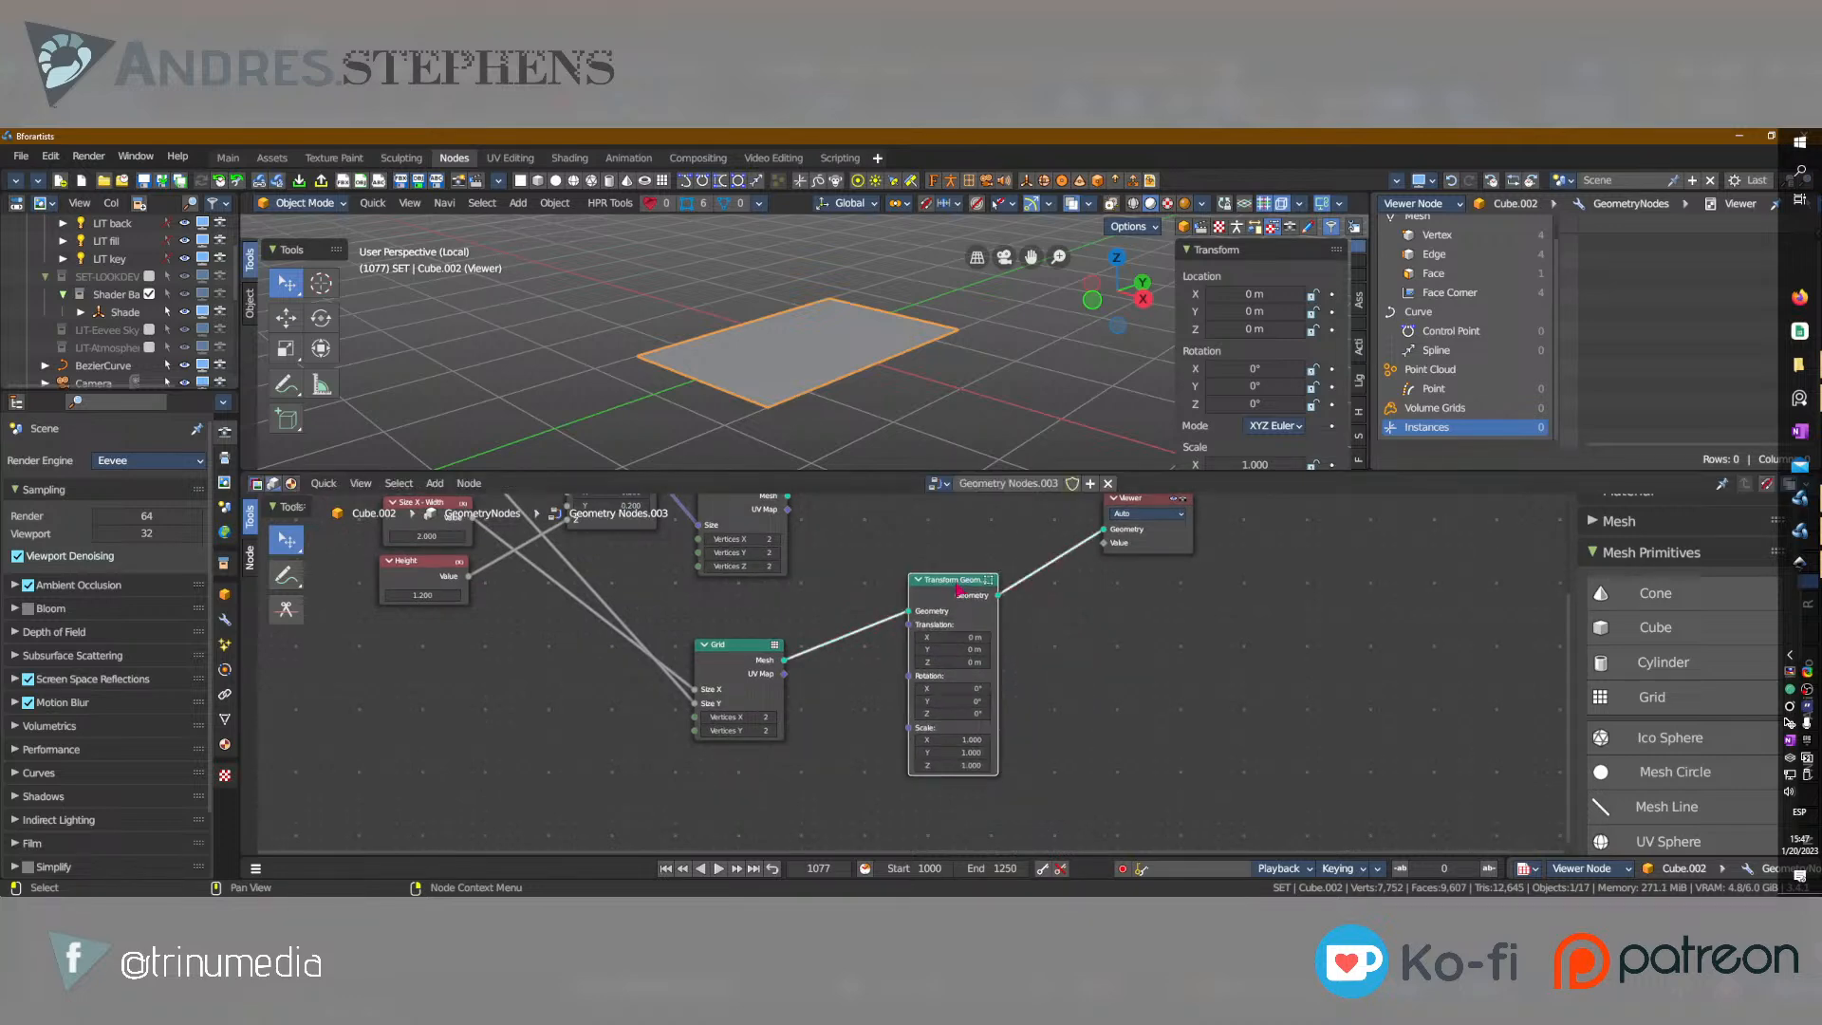
# Duplicate the Combine XYZ node and place the copy below the Height node, left of the Grid node.
pyautogui.moveTo(907, 559); pyautogui.dragTo(943, 593, button='middle')
pyautogui.scroll(4, 1005, 675)
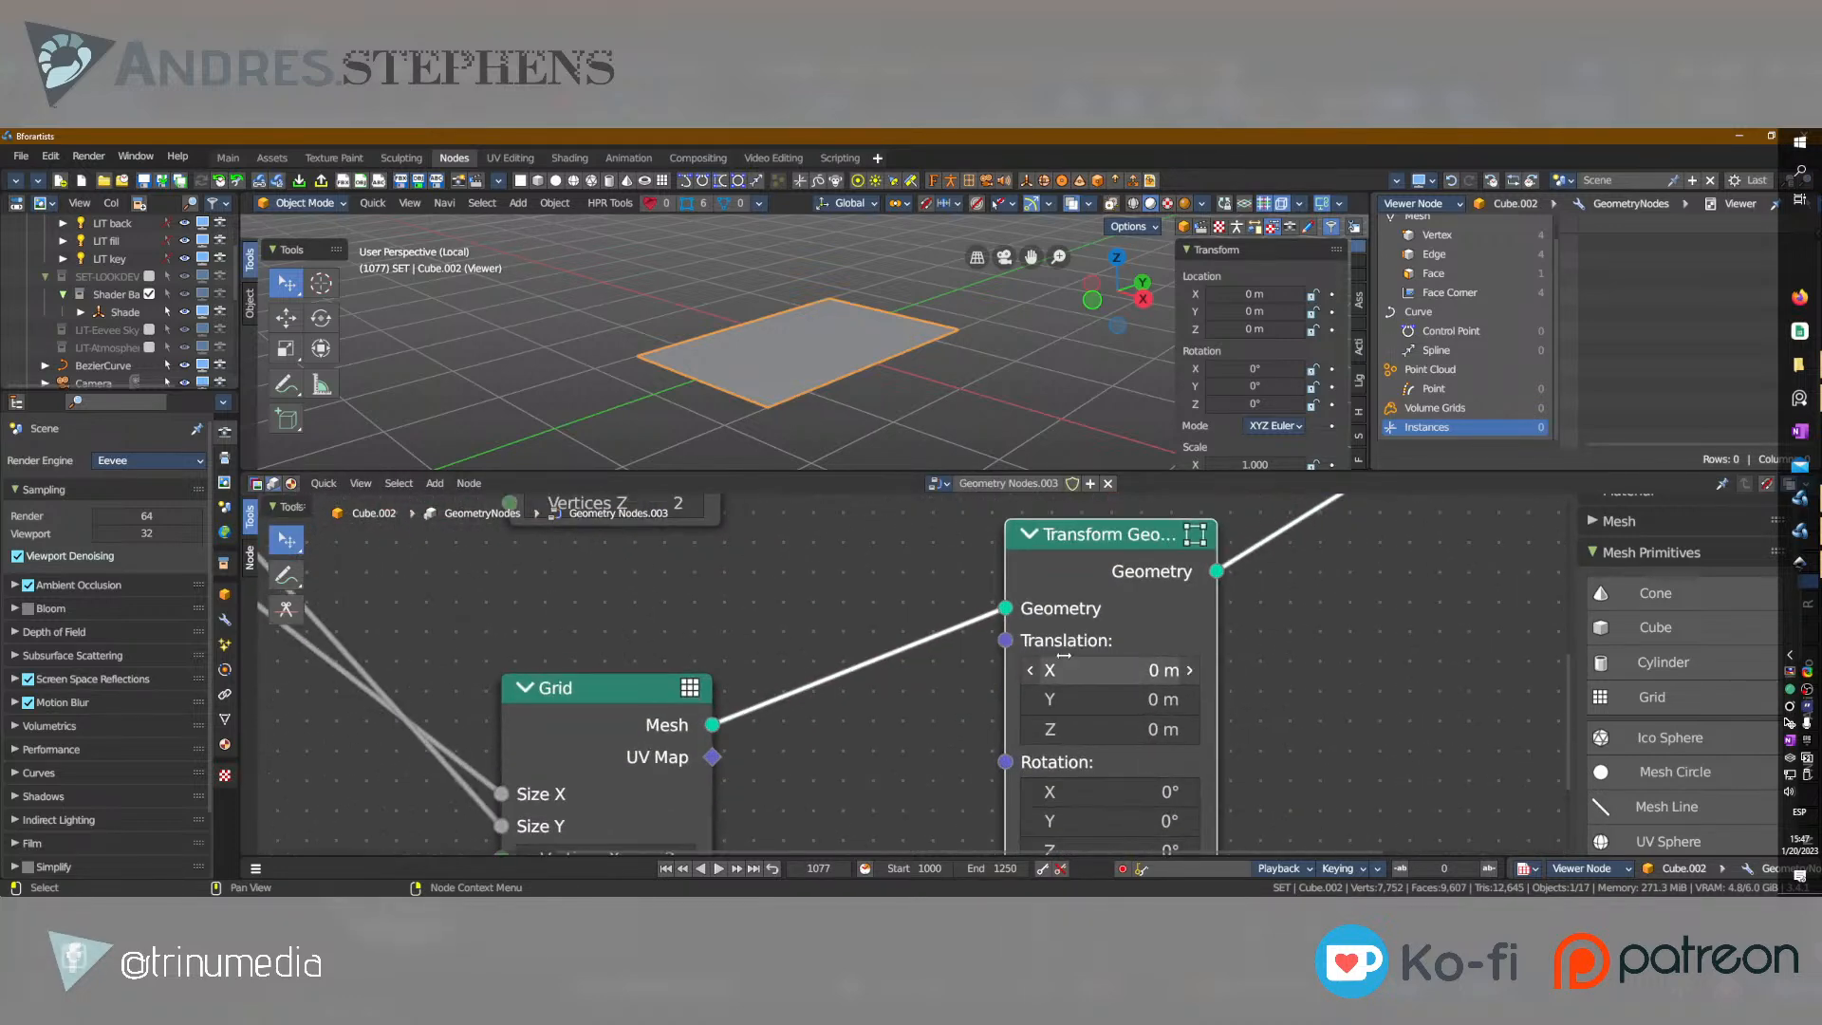
pyautogui.scroll(-5, 1070, 659)
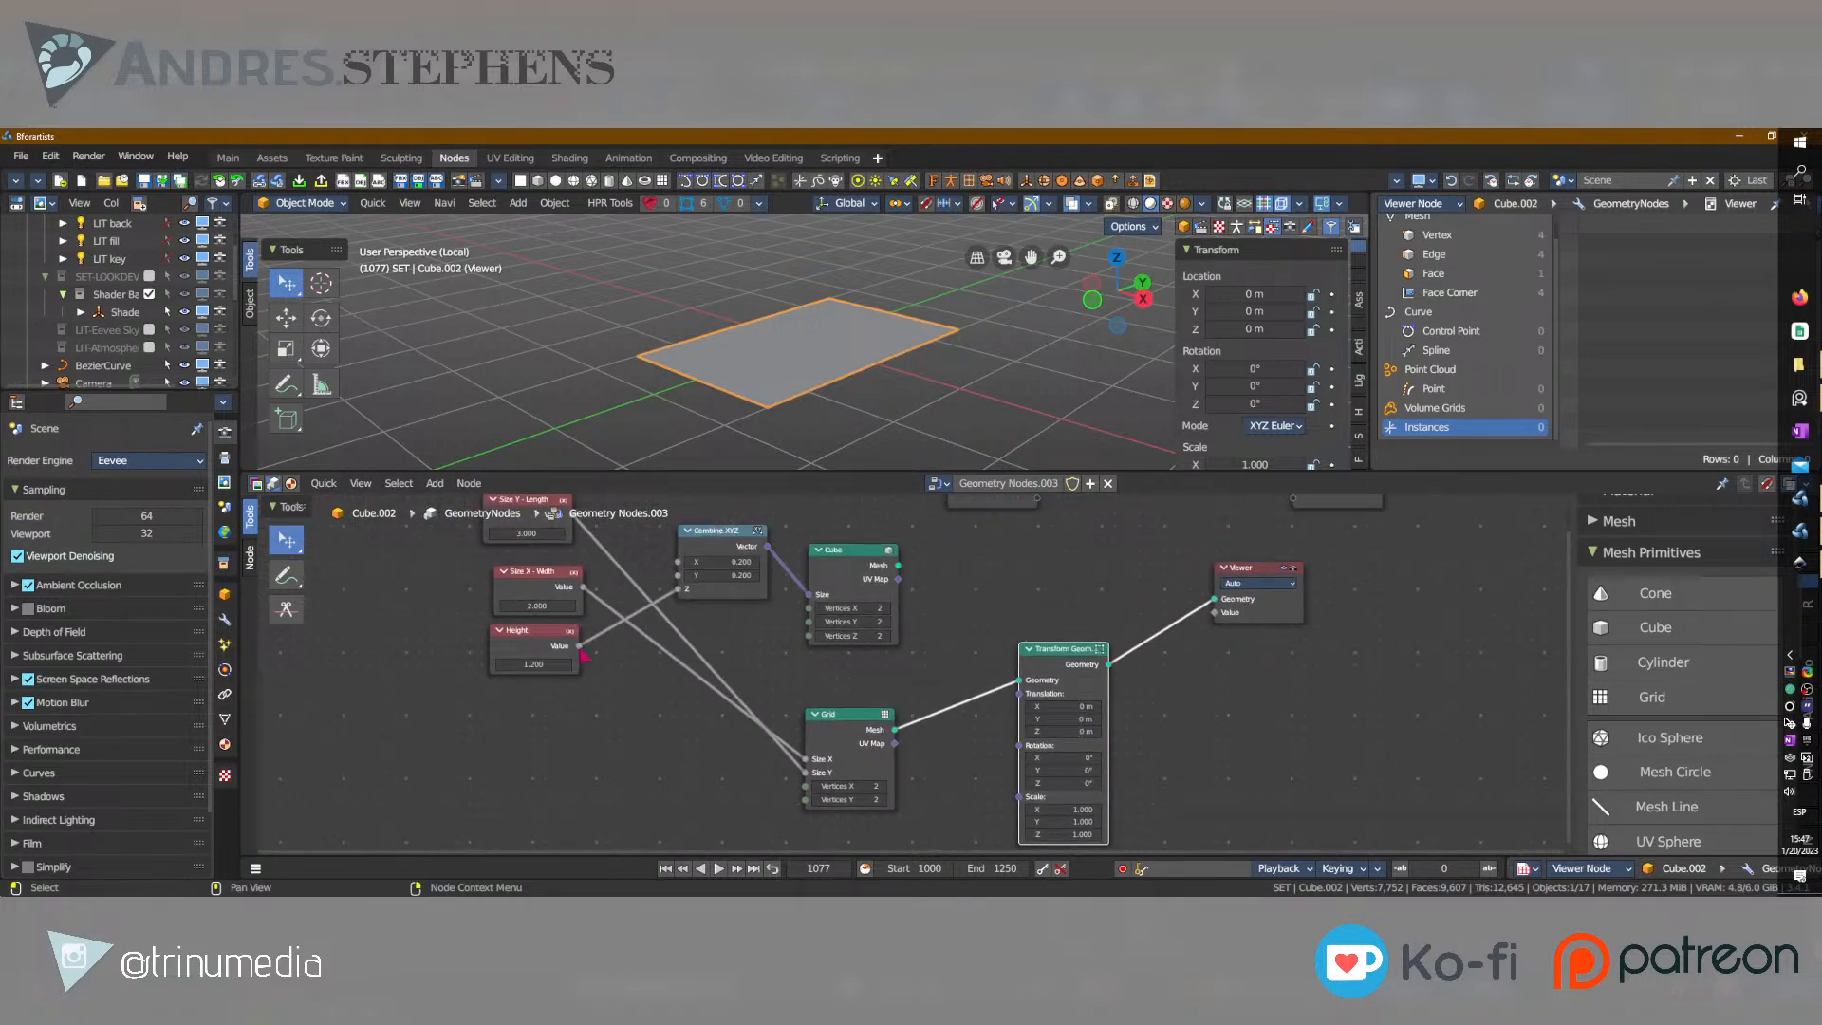
pyautogui.moveTo(585, 654); pyautogui.dragTo(655, 678)
pyautogui.press('Escape')
pyautogui.hotkey('shift', 'd')
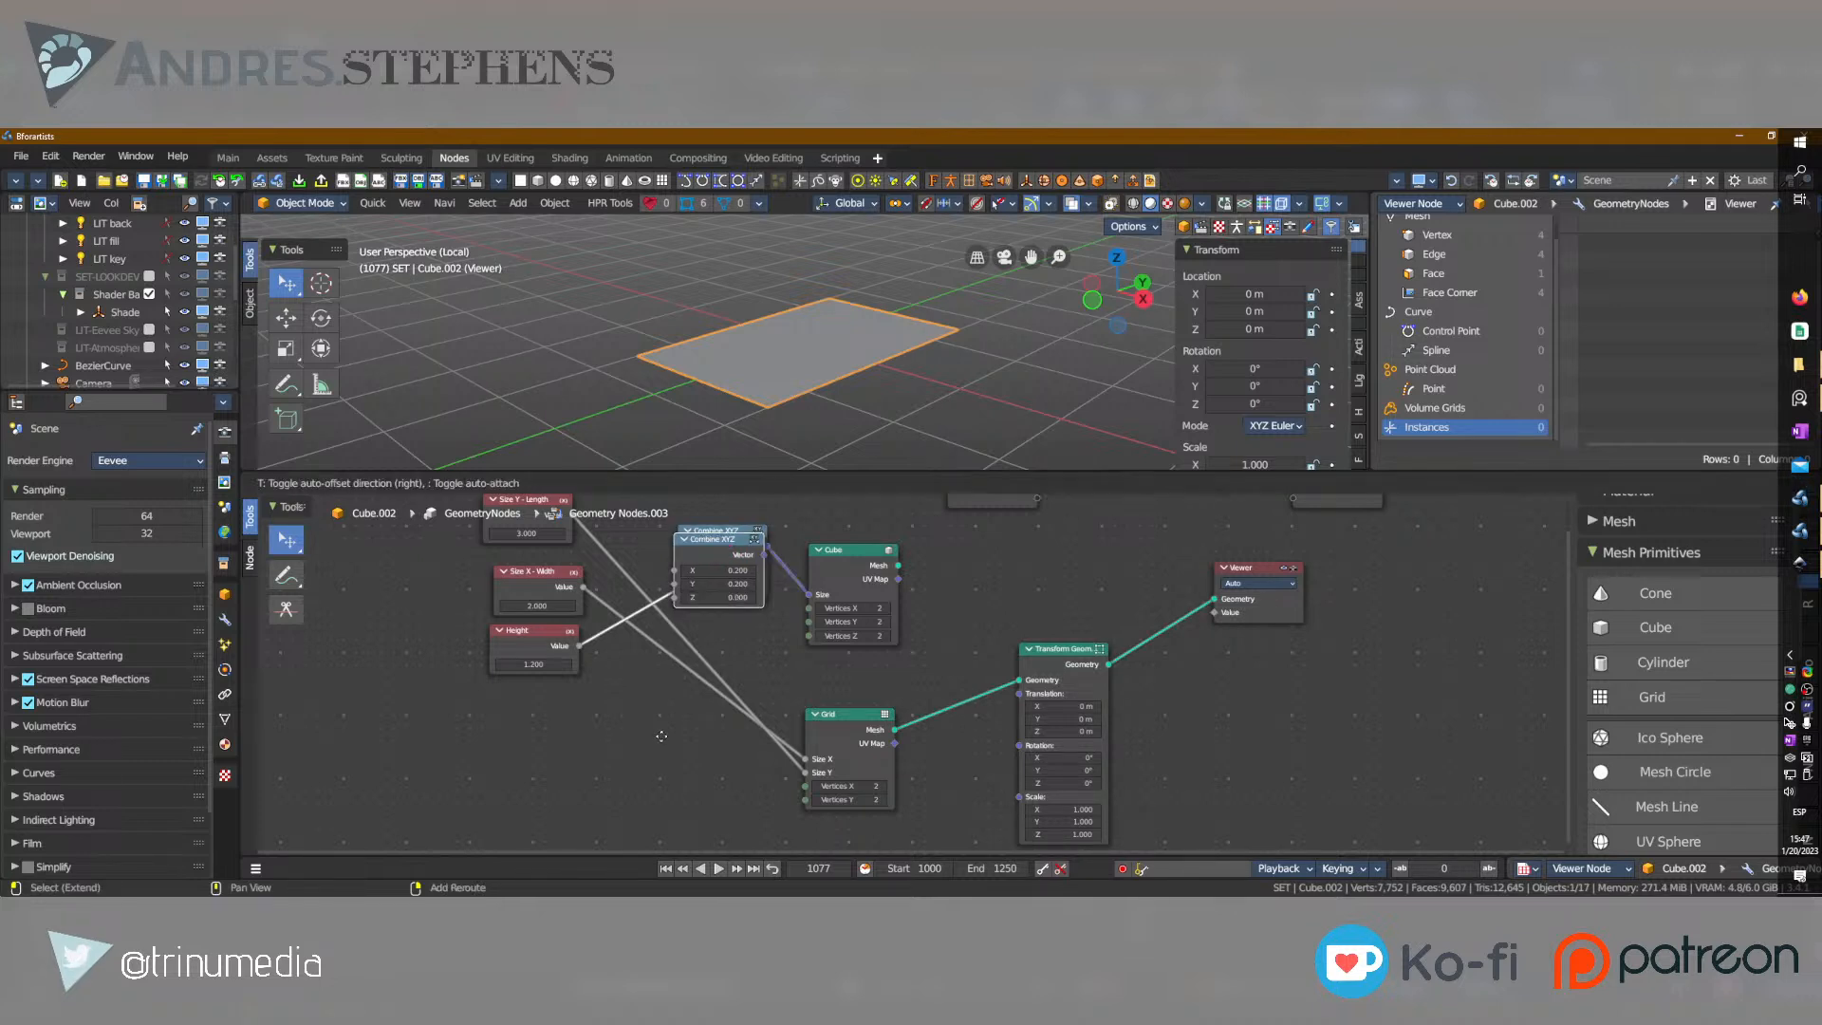
pyautogui.click(643, 770)
pyautogui.click(686, 792)
# Connect Height to the copied Combine XYZ's Z and its Vector to Transform Geometry's Translation, positioning the copy below the Grid.
pyautogui.moveTo(581, 650); pyautogui.dragTo(632, 767)
pyautogui.moveTo(723, 727); pyautogui.dragTo(1019, 619)
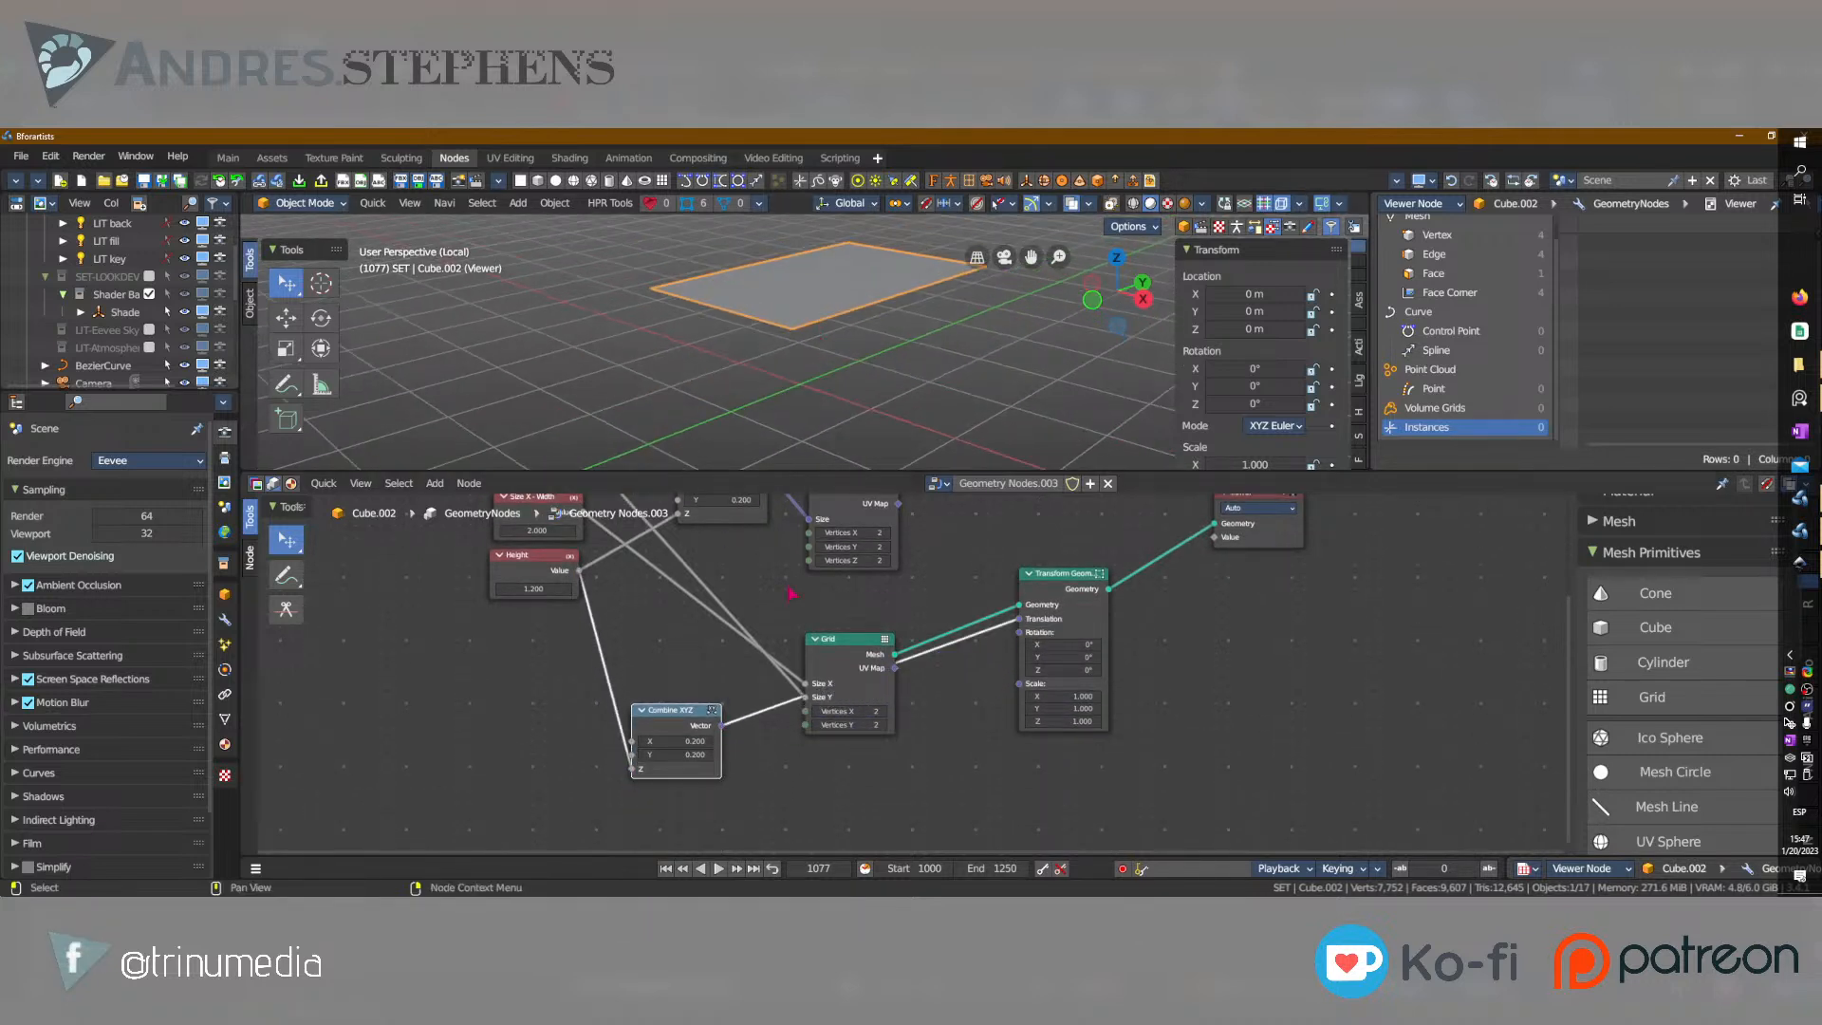
pyautogui.press('g')
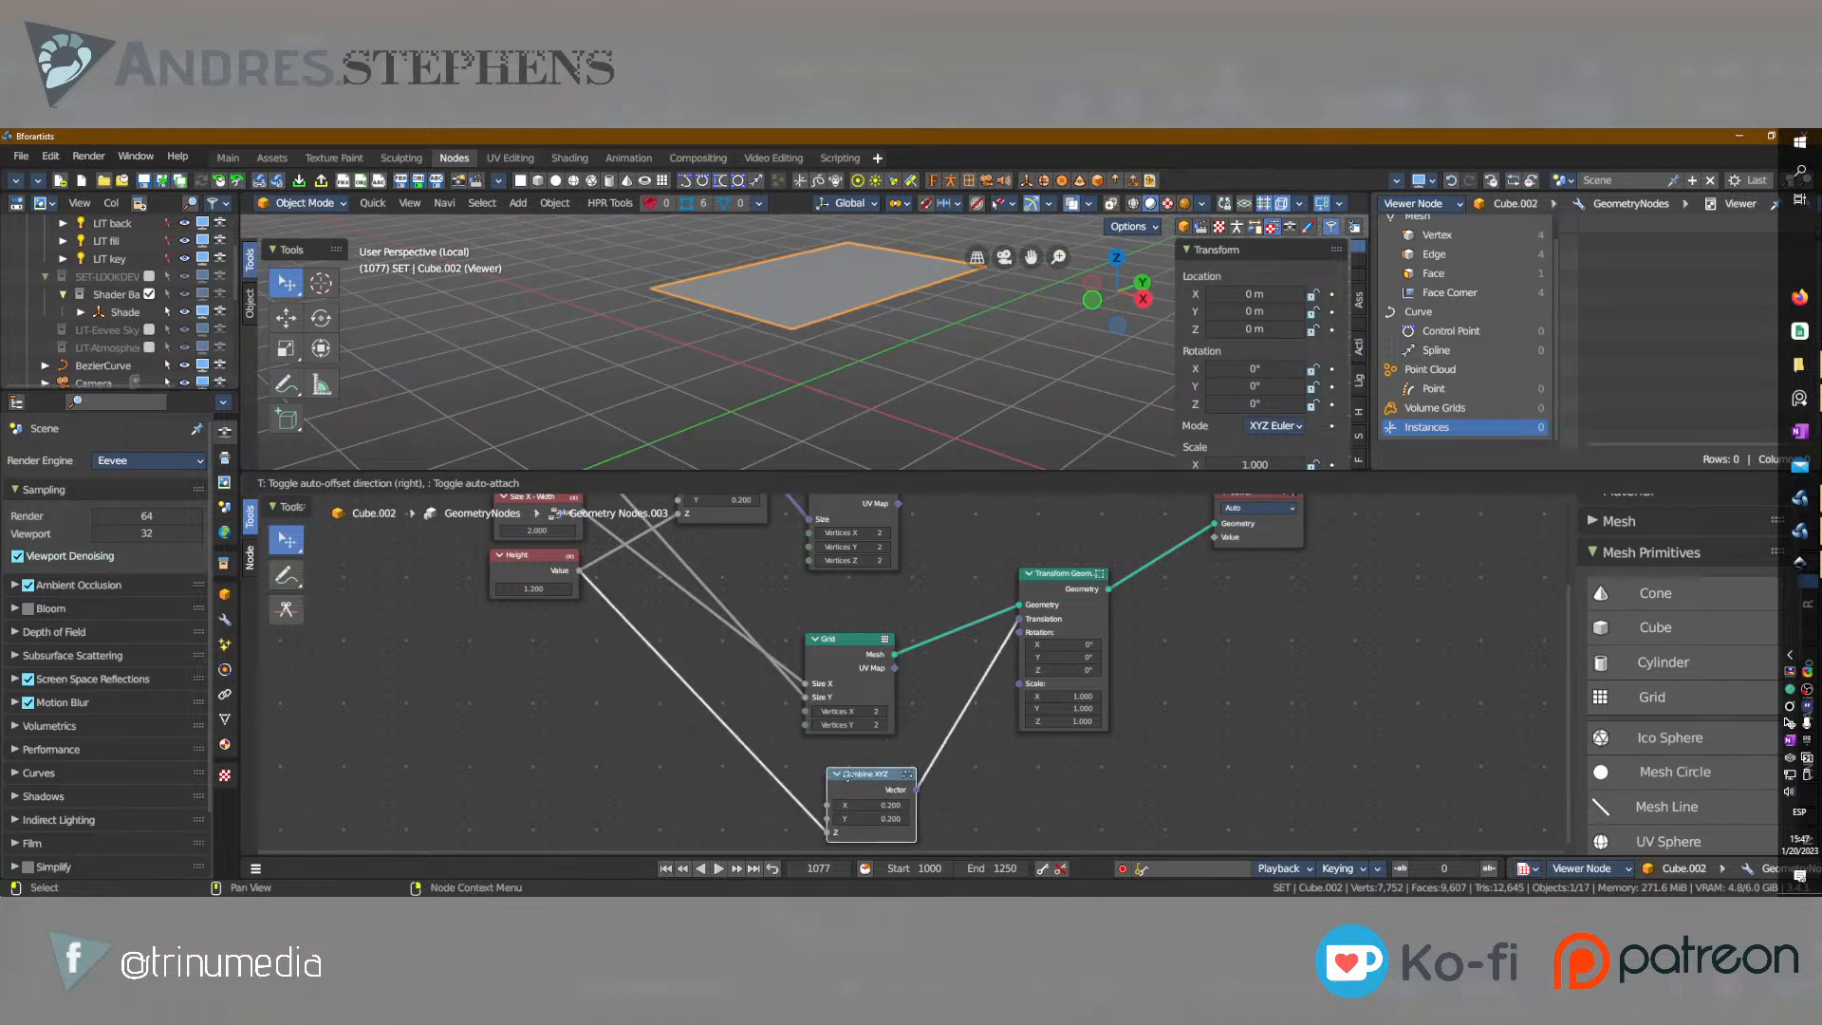
pyautogui.click(936, 786)
pyautogui.moveTo(935, 773); pyautogui.dragTo(943, 825, button='middle')
# Move the Transform Geometry node slightly right and down, keeping it between the Grid and Viewer nodes.
pyautogui.press('g')
pyautogui.click(1064, 628)
pyautogui.click(1064, 628)
pyautogui.moveTo(1008, 579); pyautogui.dragTo(893, 635, button='middle')
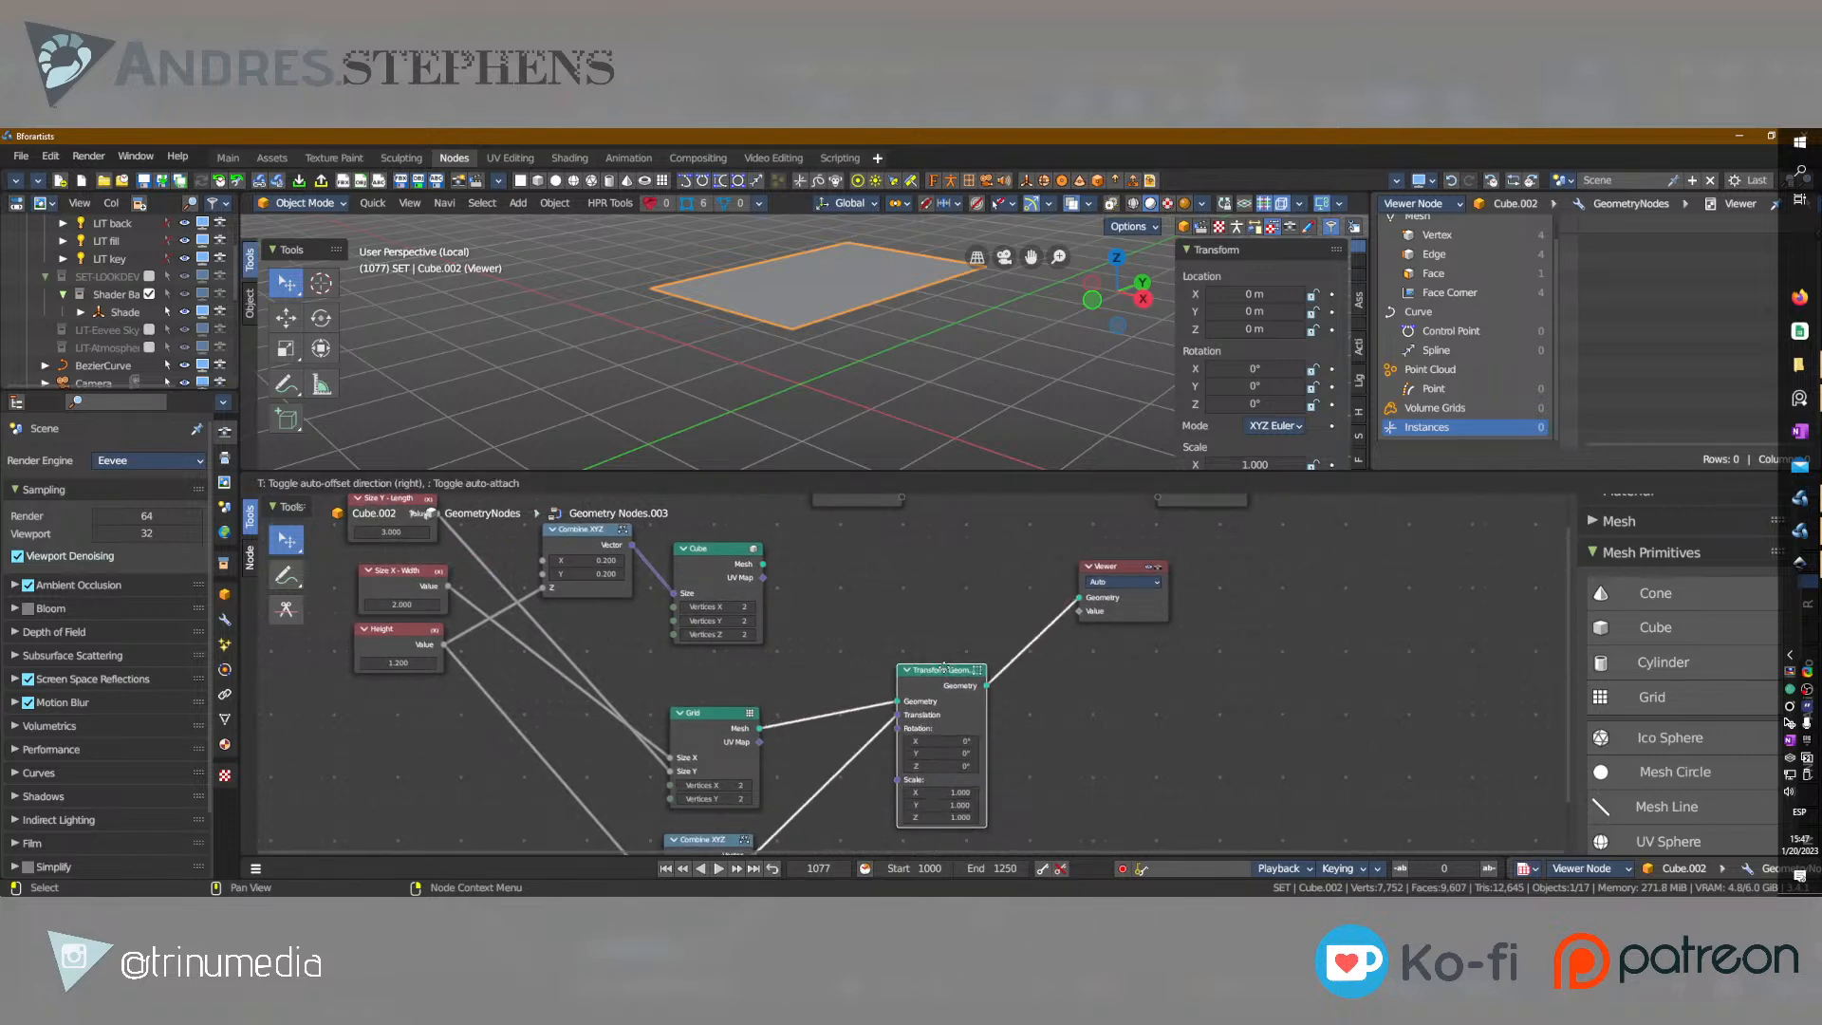
pyautogui.click(960, 752)
pyautogui.write('-0.70')
pyautogui.press('Return')
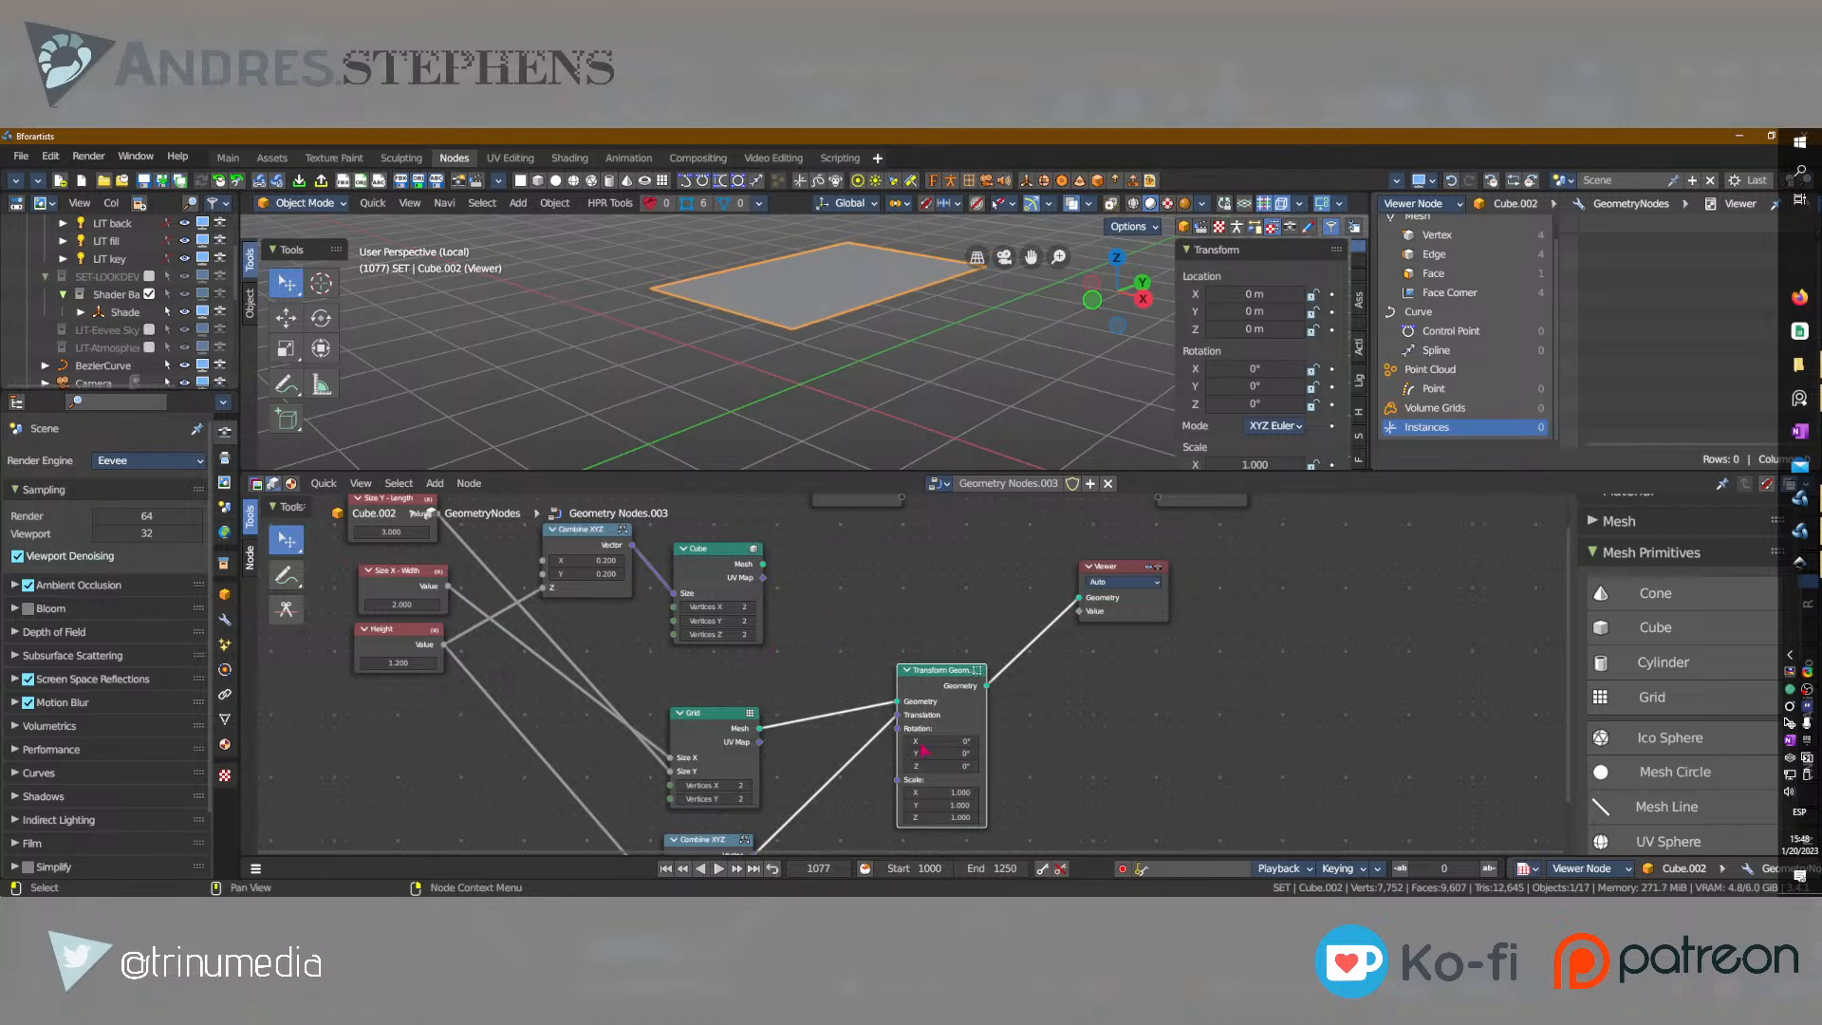
pyautogui.press('g')
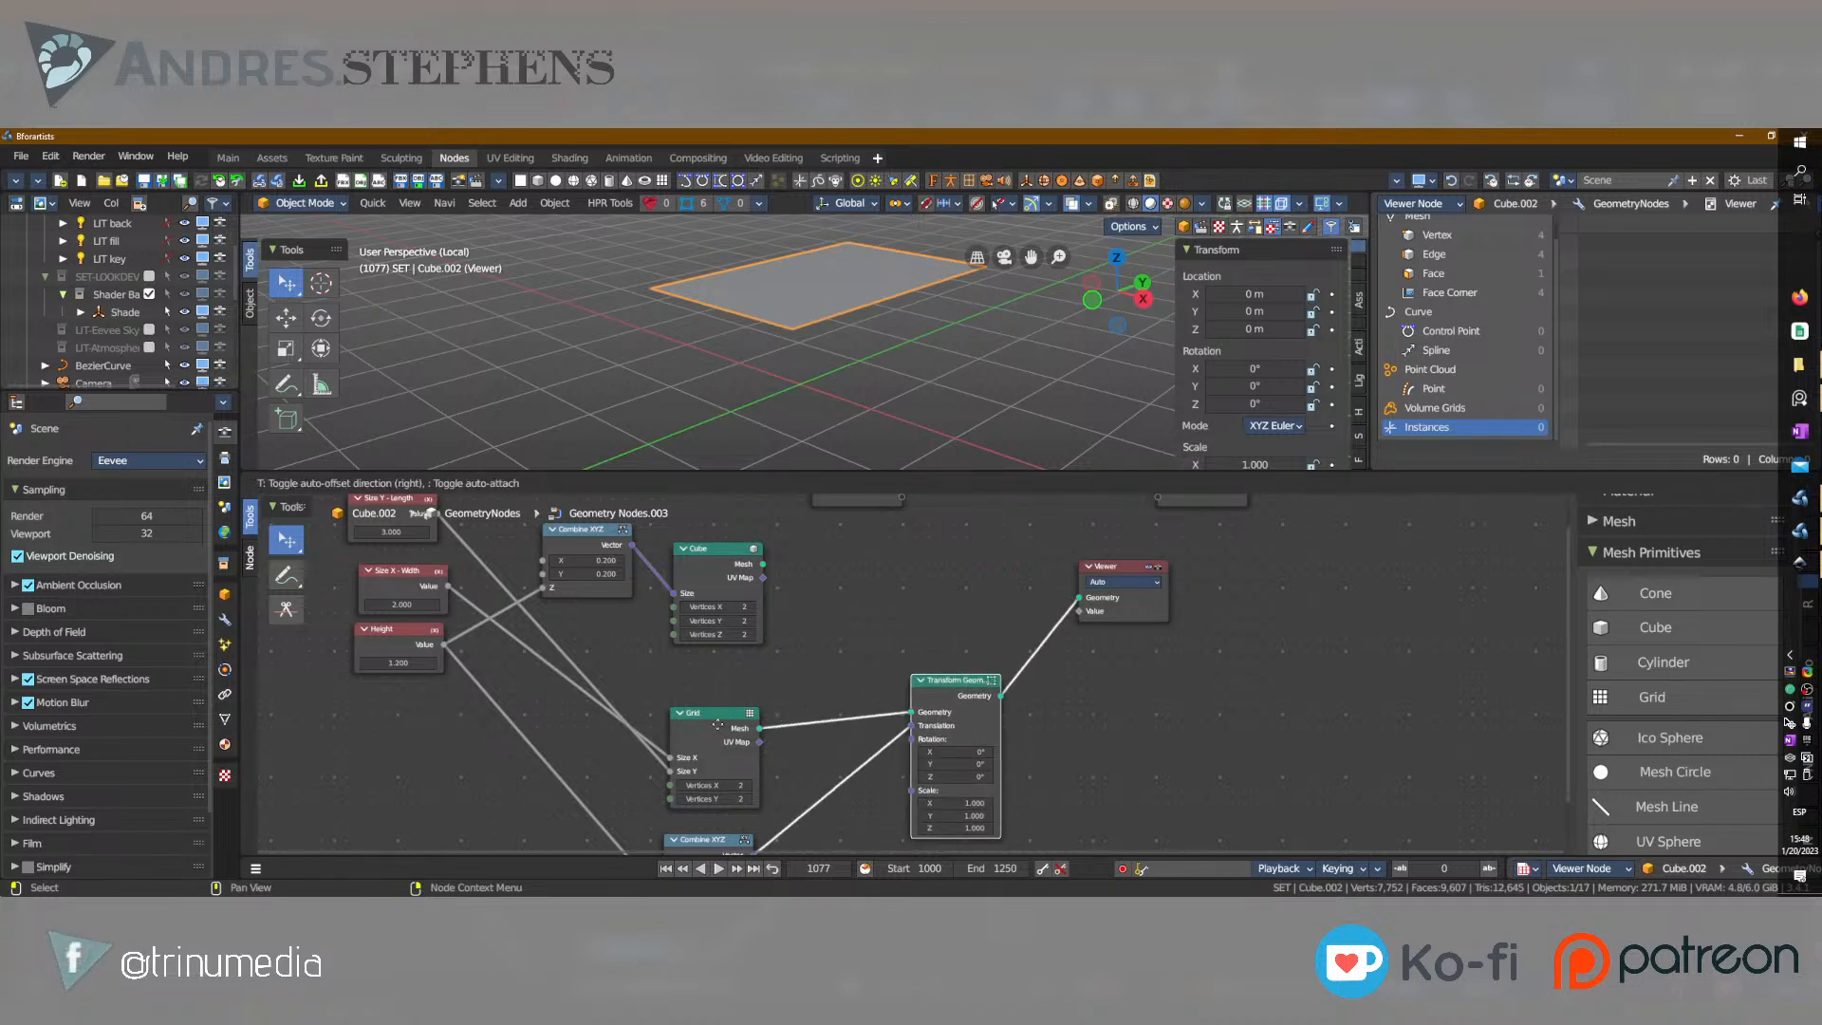
pyautogui.click(717, 724)
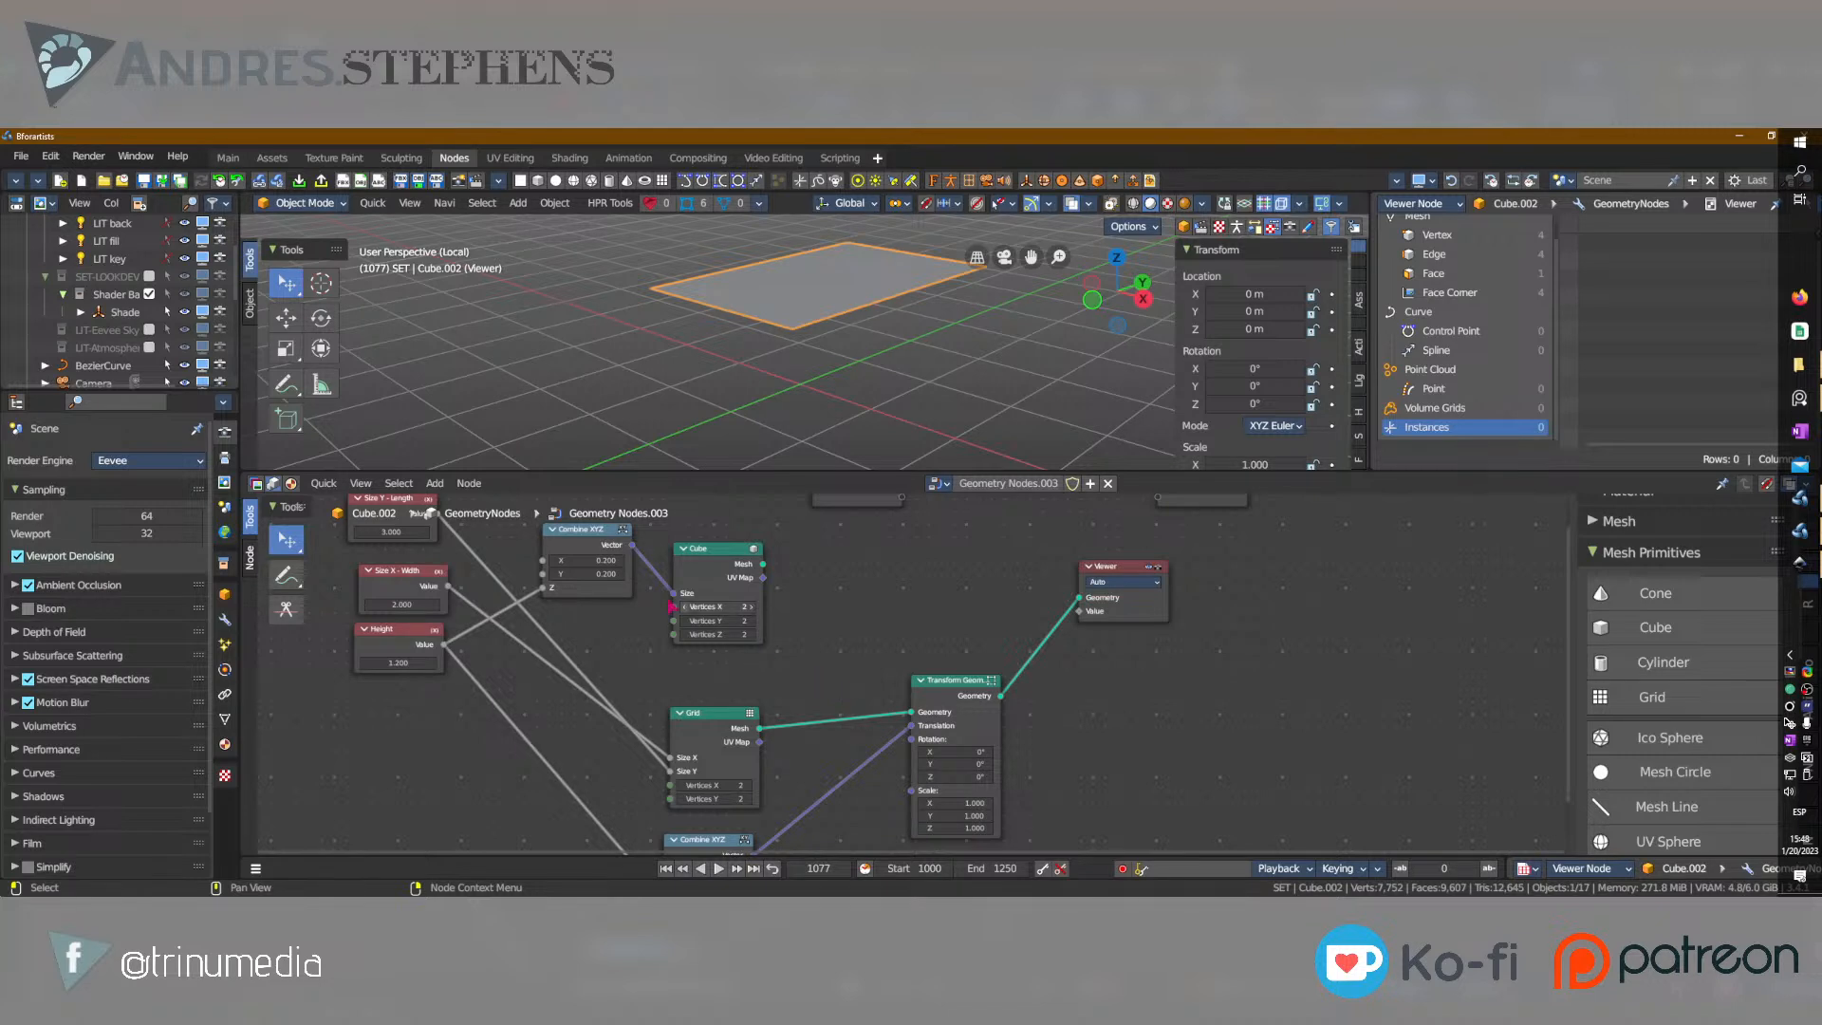
# Move the Size X - Width node left and up, closer beneath the Size Y - Length node.
pyautogui.click(415, 579)
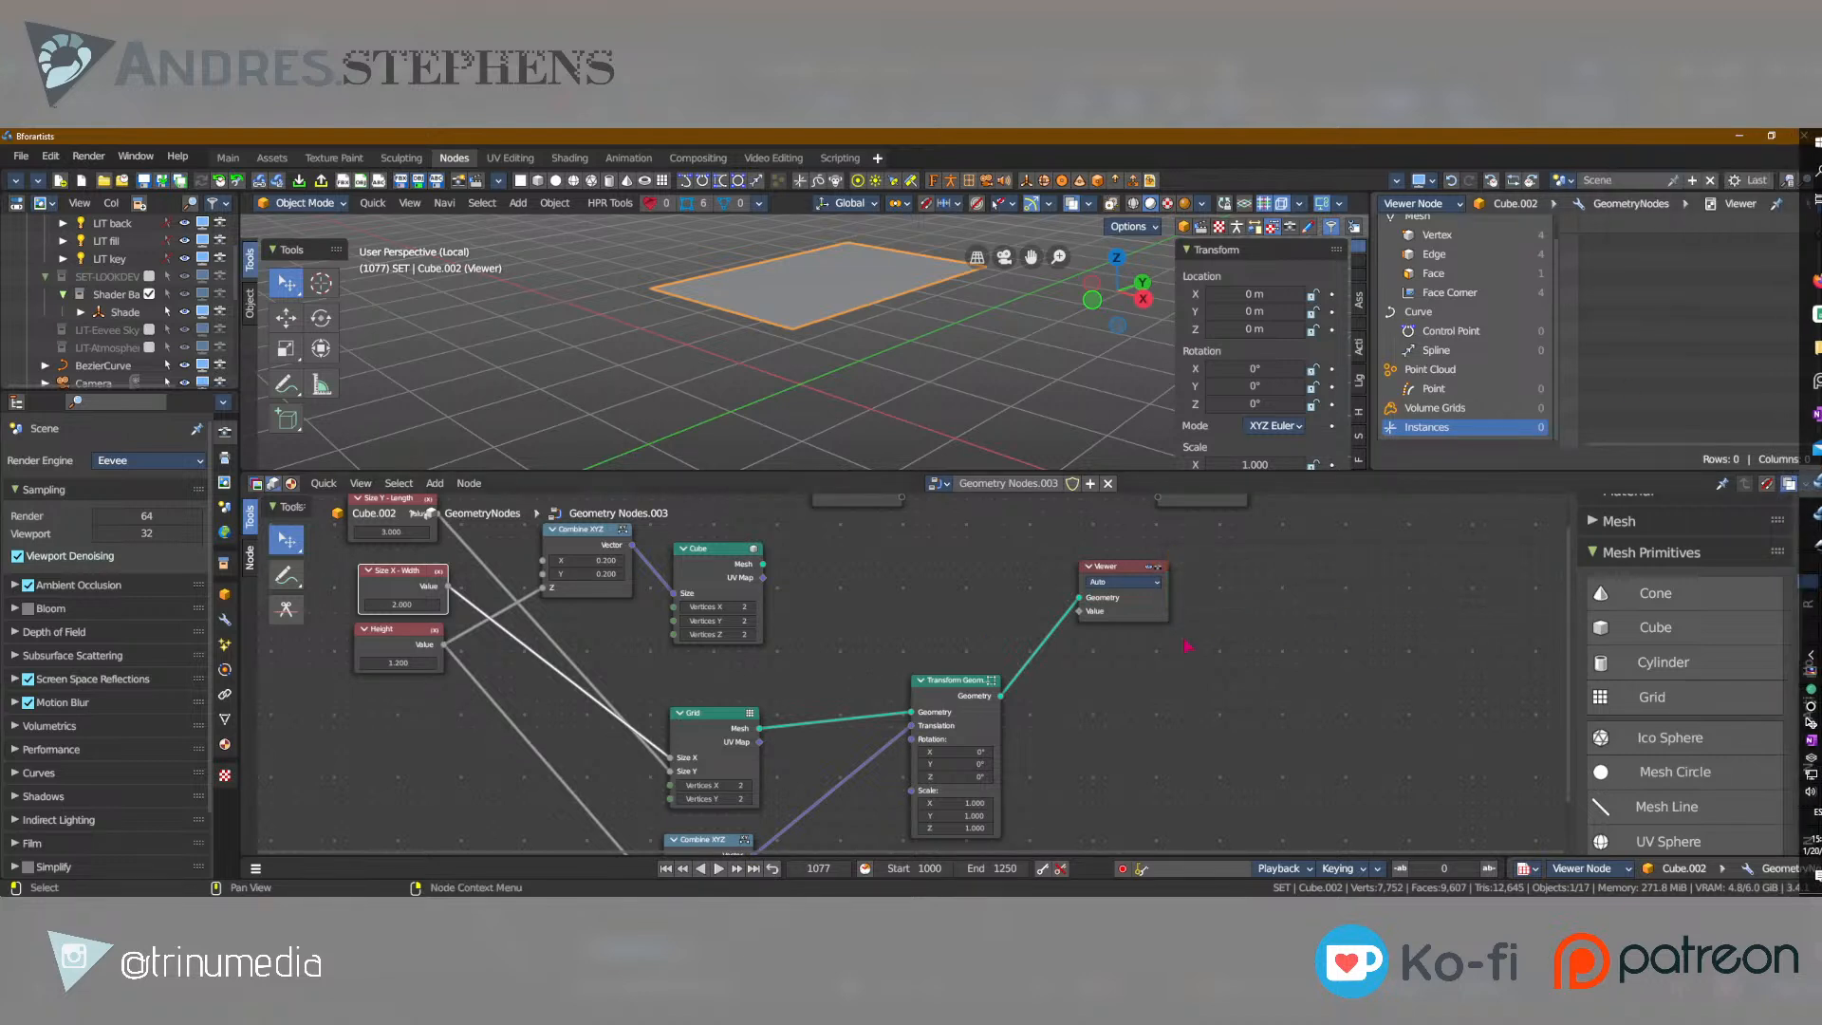
pyautogui.moveTo(853, 611); pyautogui.dragTo(907, 659, button='middle')
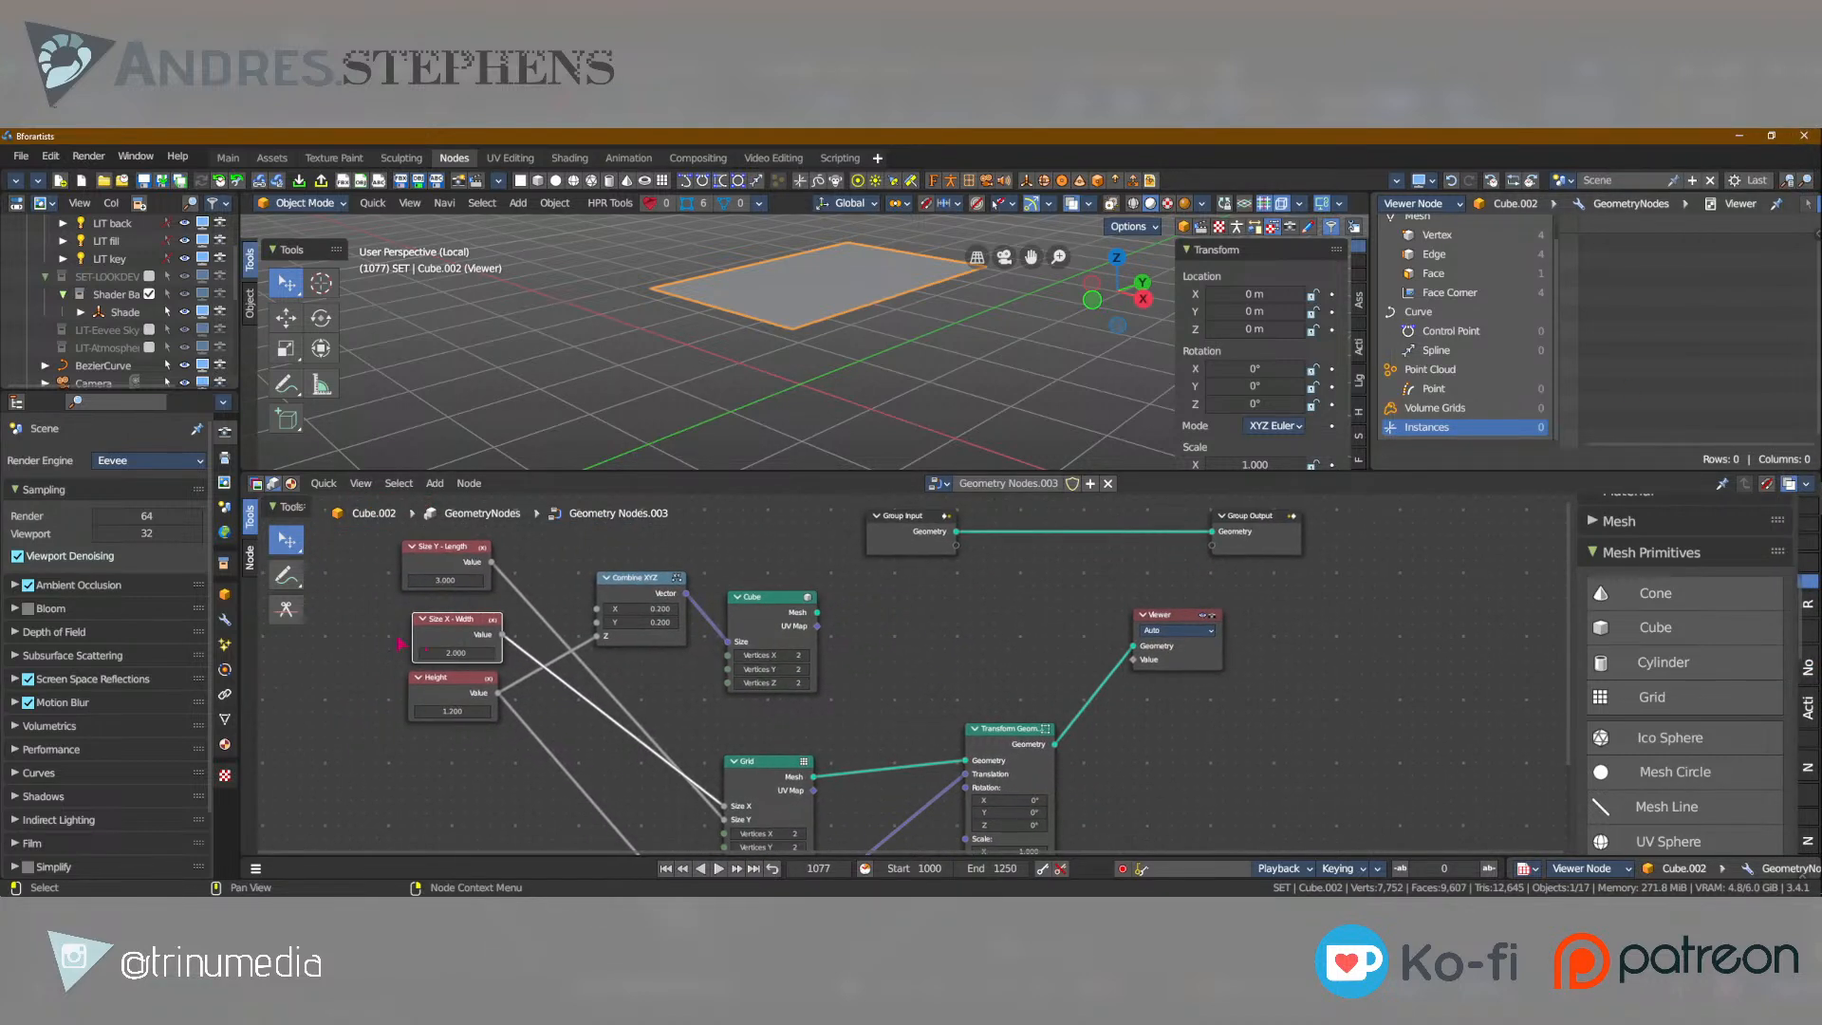
pyautogui.moveTo(826, 712); pyautogui.dragTo(778, 711, button='middle')
pyautogui.press('g')
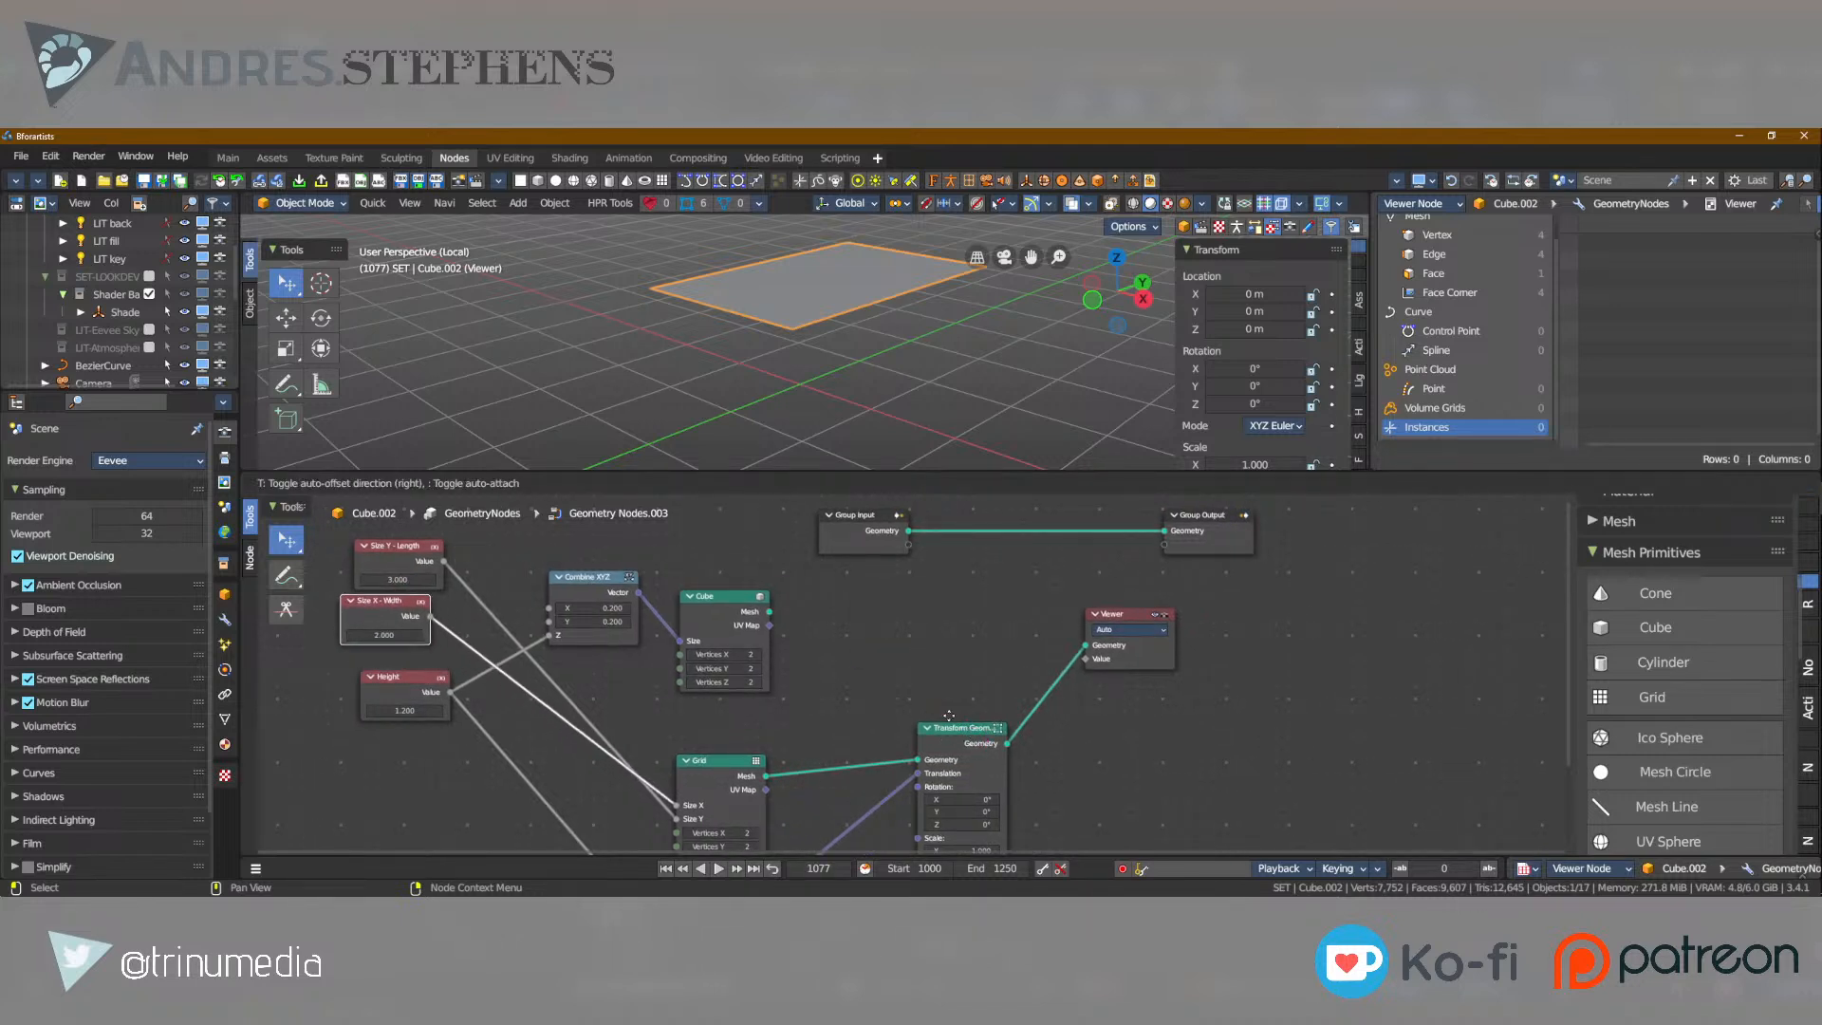
pyautogui.click(929, 720)
# Examine the Combine XYZ node's inputs and its Vector connection to the Cube node's Size up close.
pyautogui.click(732, 608)
pyautogui.moveTo(769, 537); pyautogui.dragTo(602, 587)
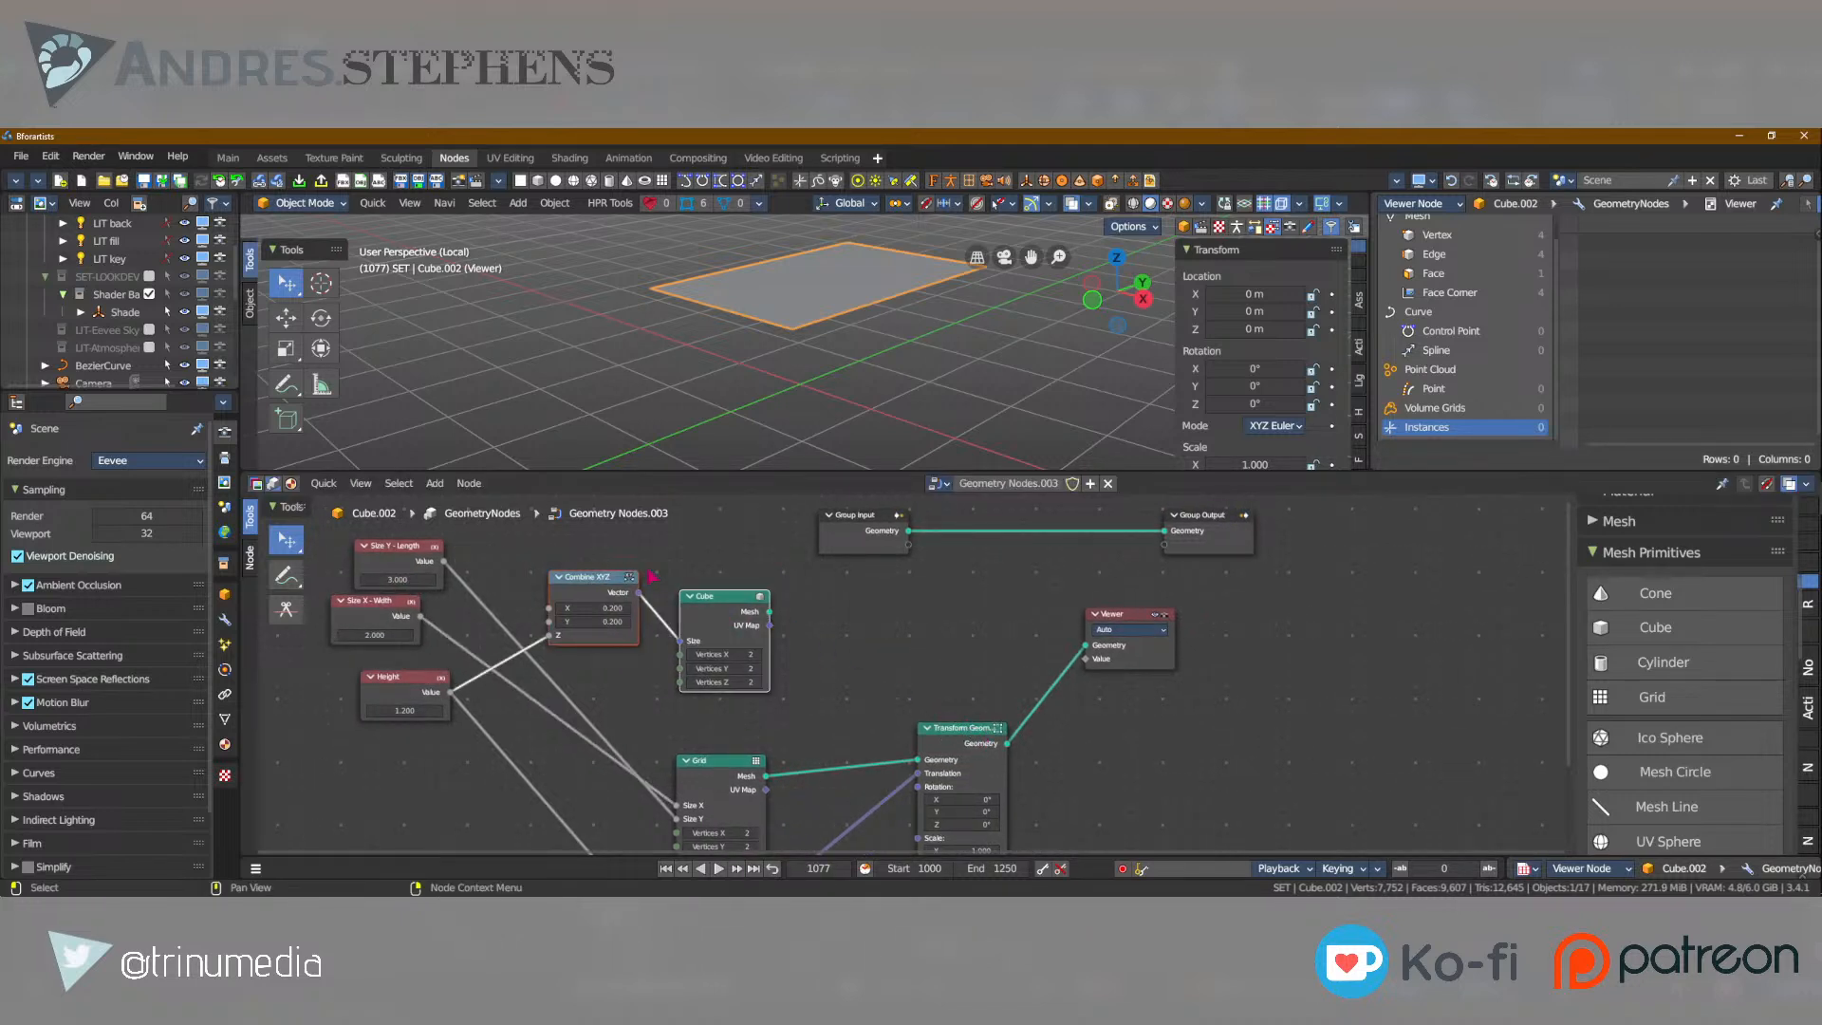
pyautogui.click(657, 608)
pyautogui.scroll(6, 624, 585)
pyautogui.scroll(7, 621, 581)
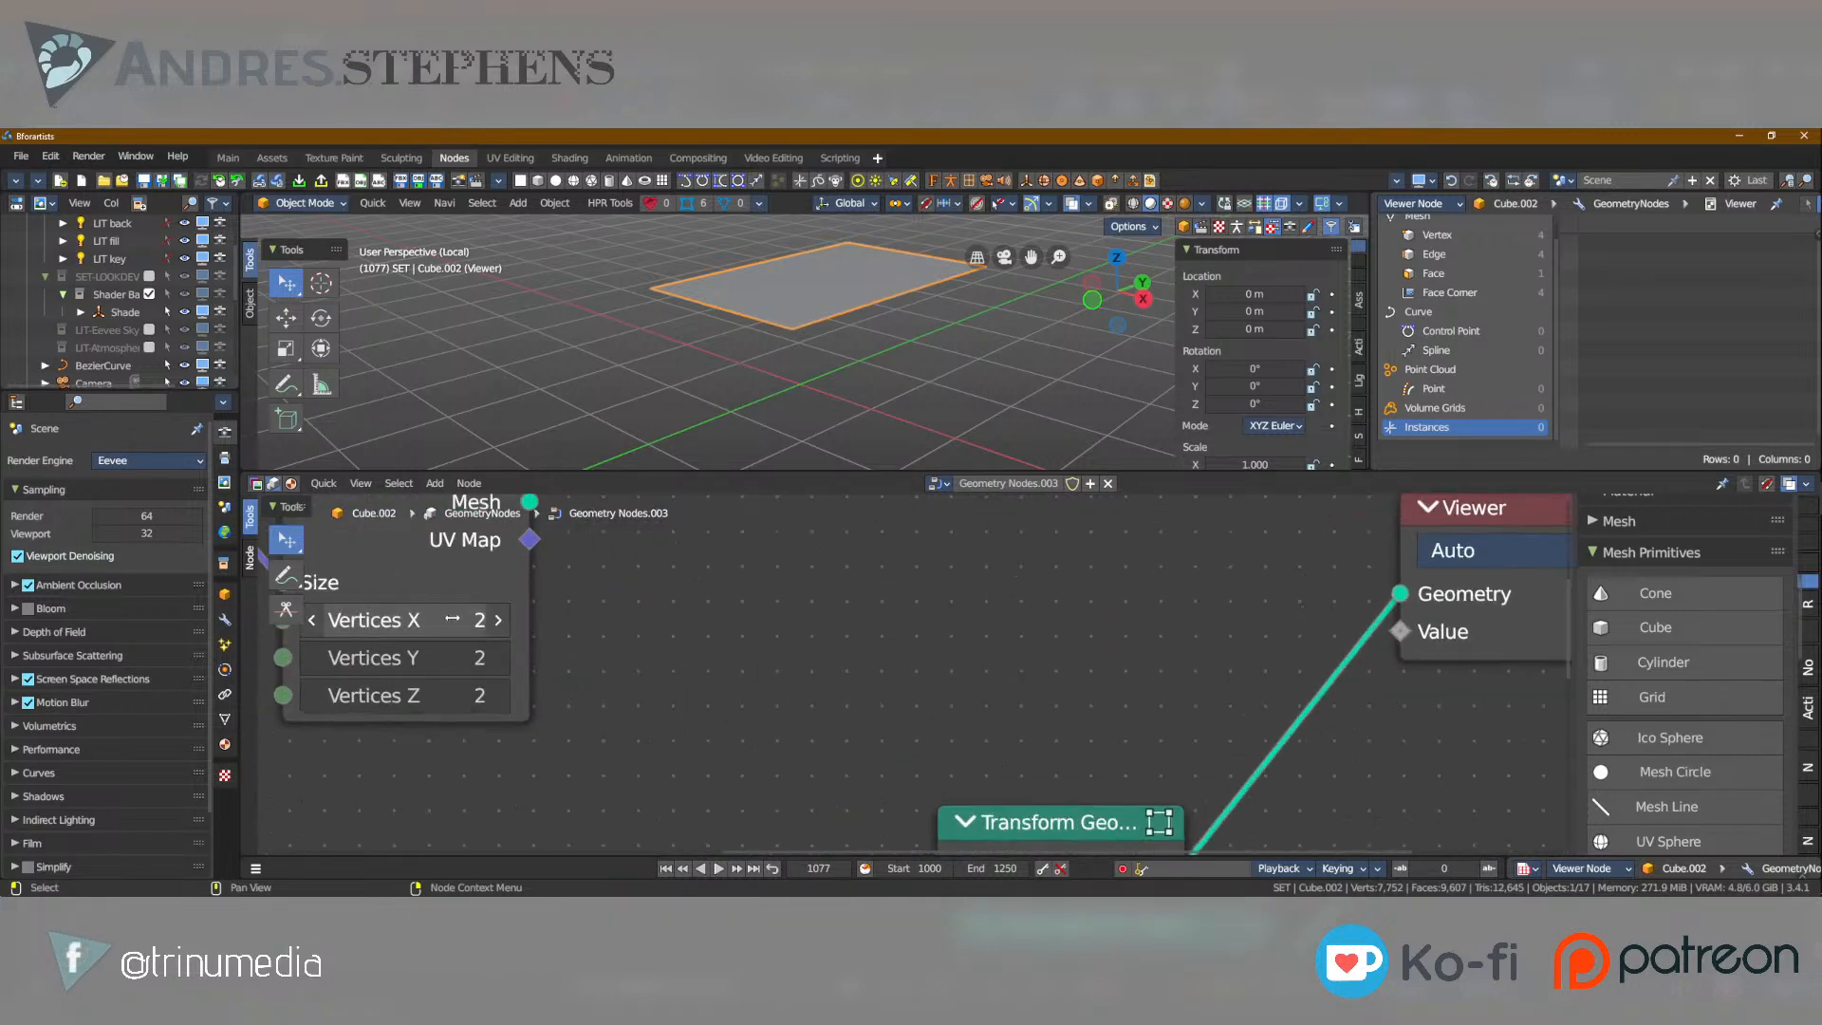
pyautogui.moveTo(478, 617); pyautogui.dragTo(1033, 773, button='middle')
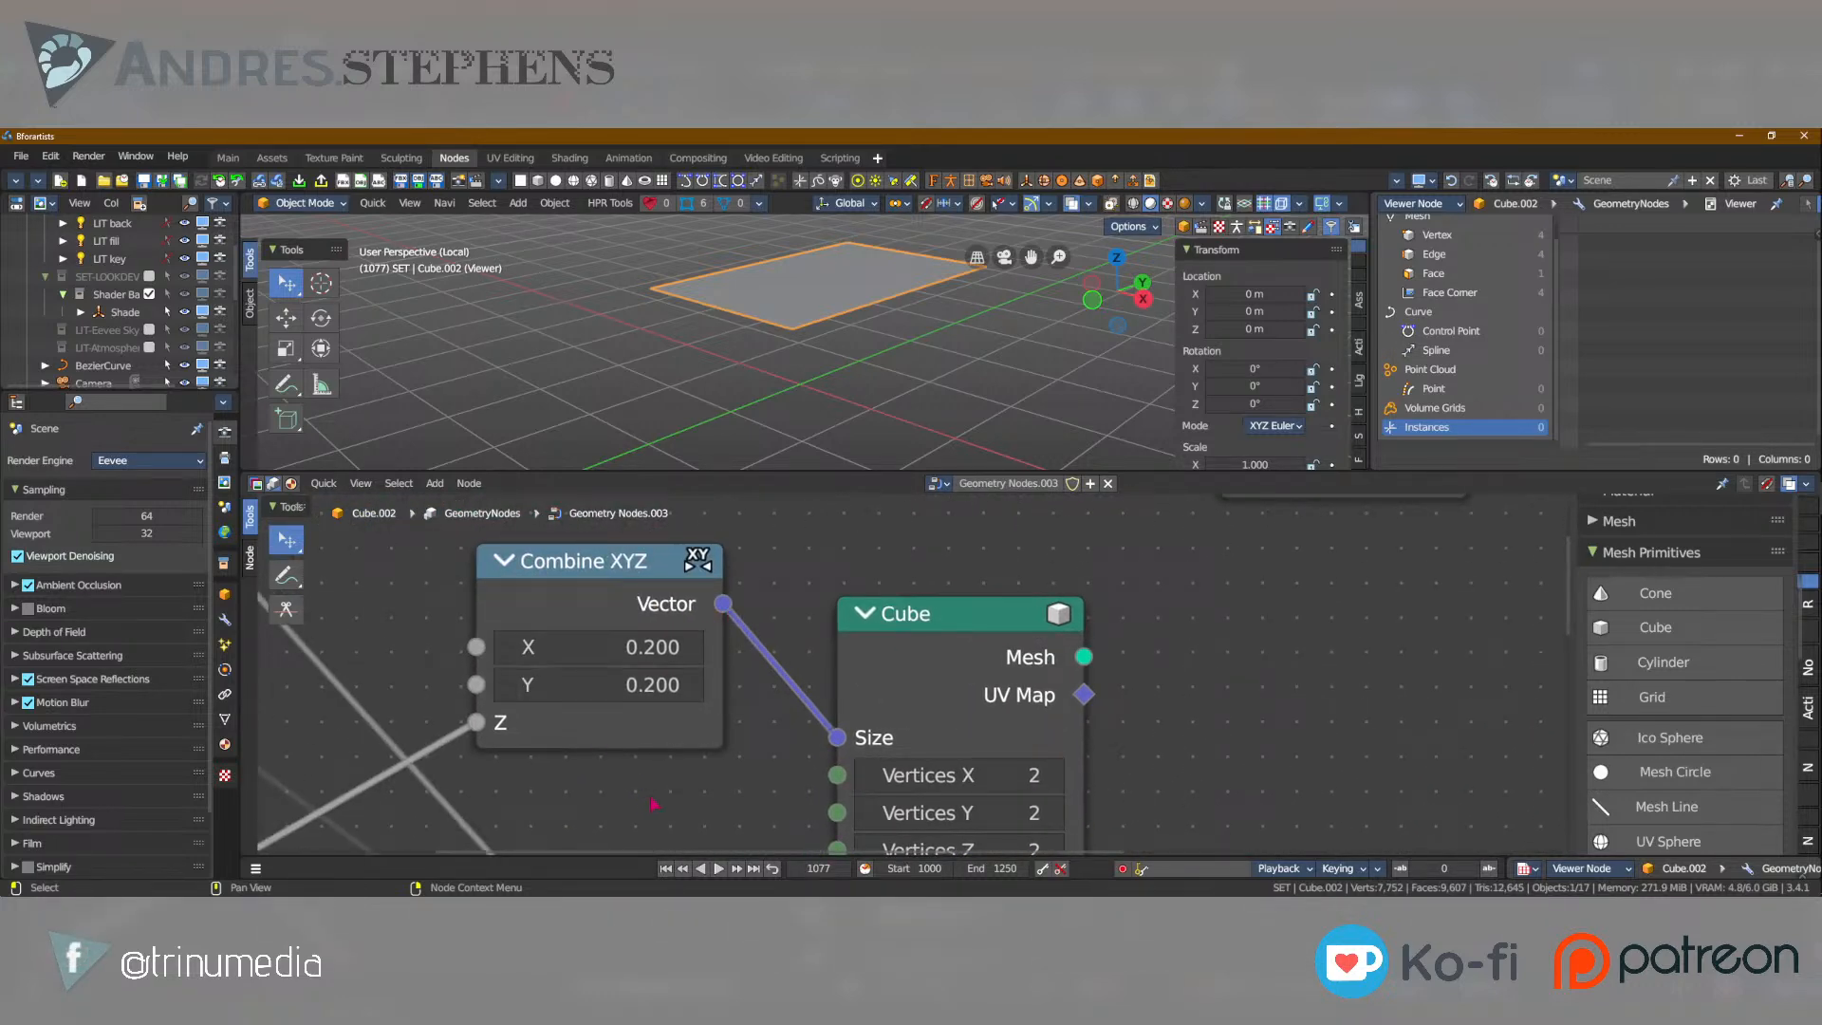
pyautogui.scroll(1, 894, 742)
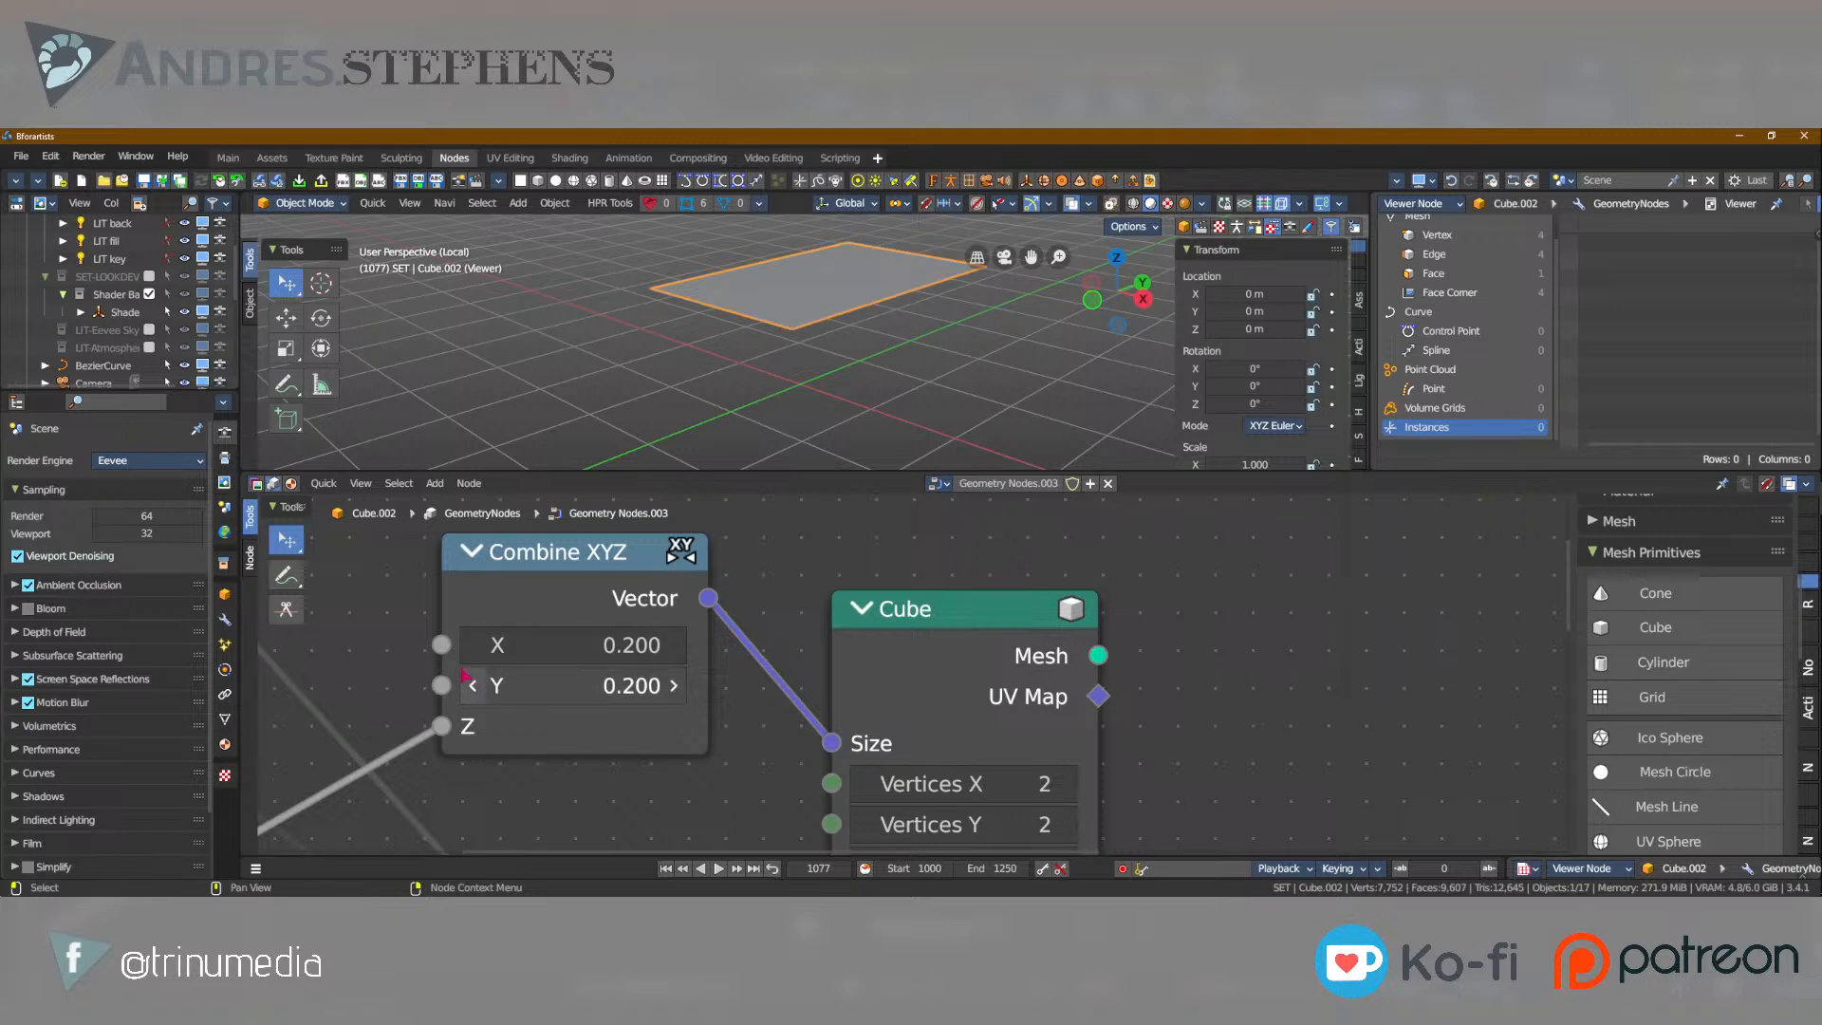
pyautogui.moveTo(569, 684); pyautogui.dragTo(748, 597, button='middle')
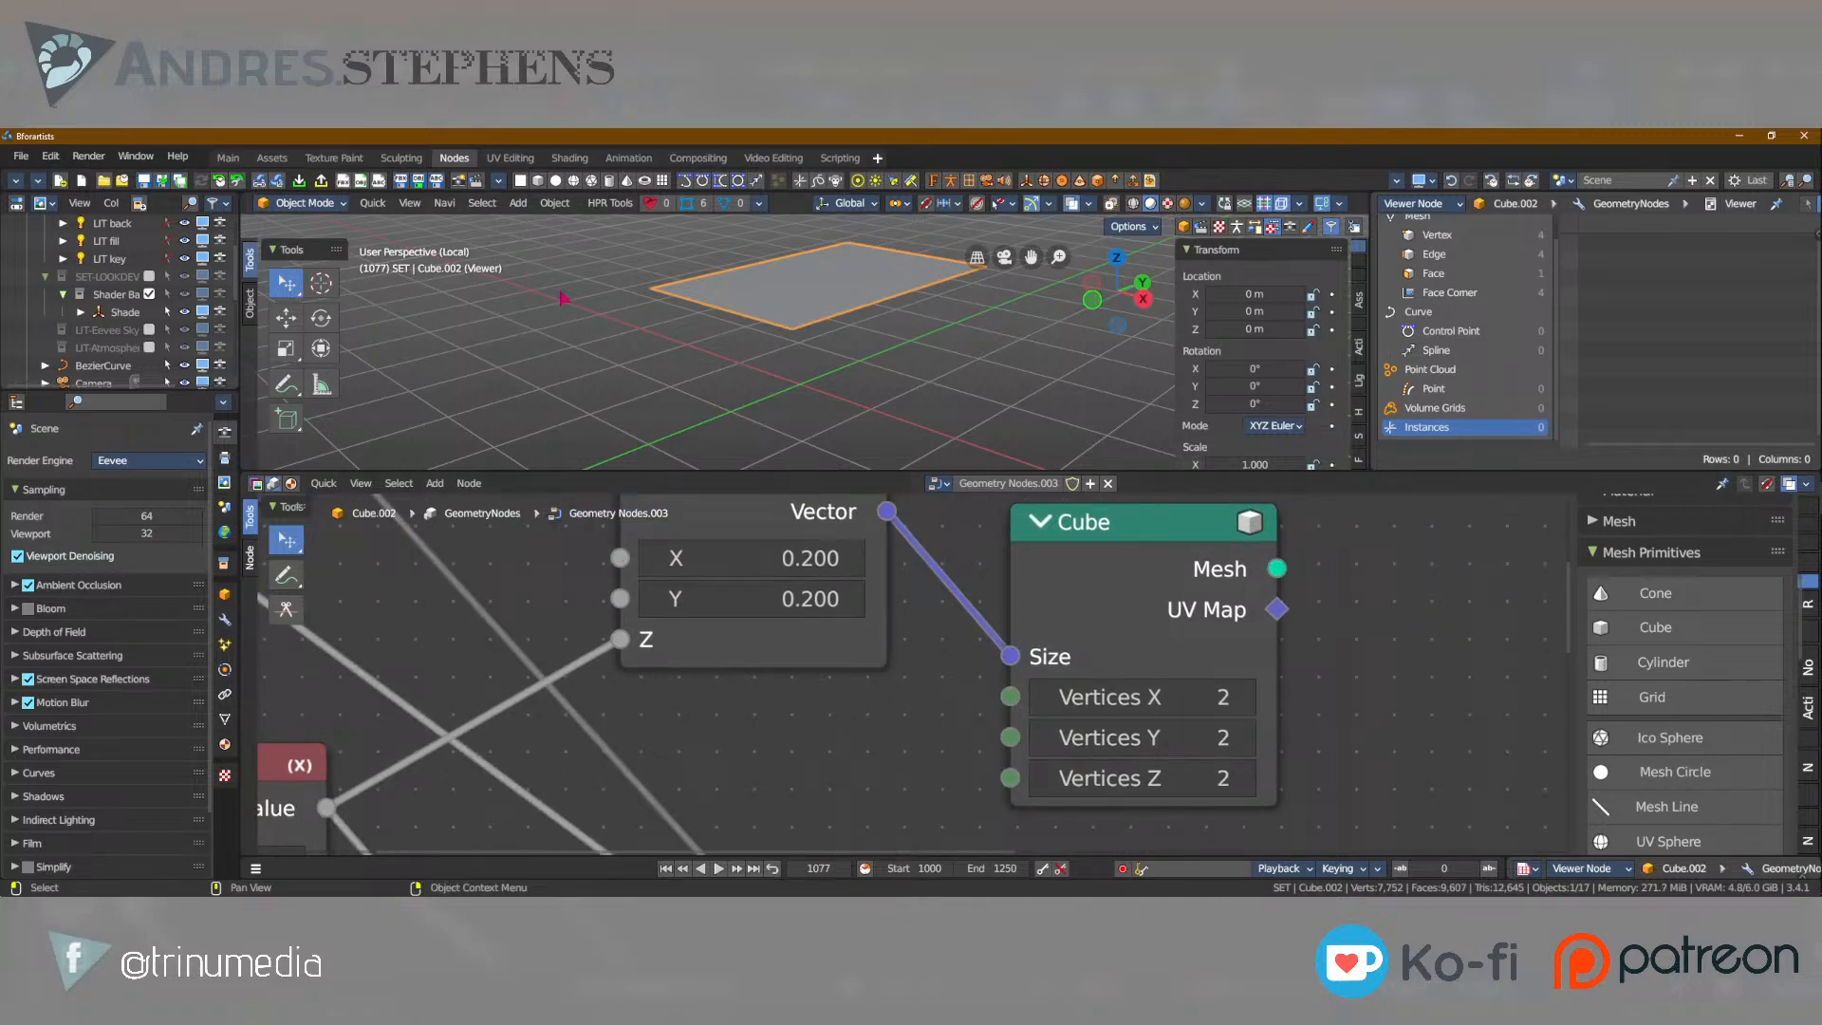
# Exit local view and select the Cube object in the full scene.
pyautogui.scroll(-3, 649, 351)
pyautogui.press('KP_Divide')
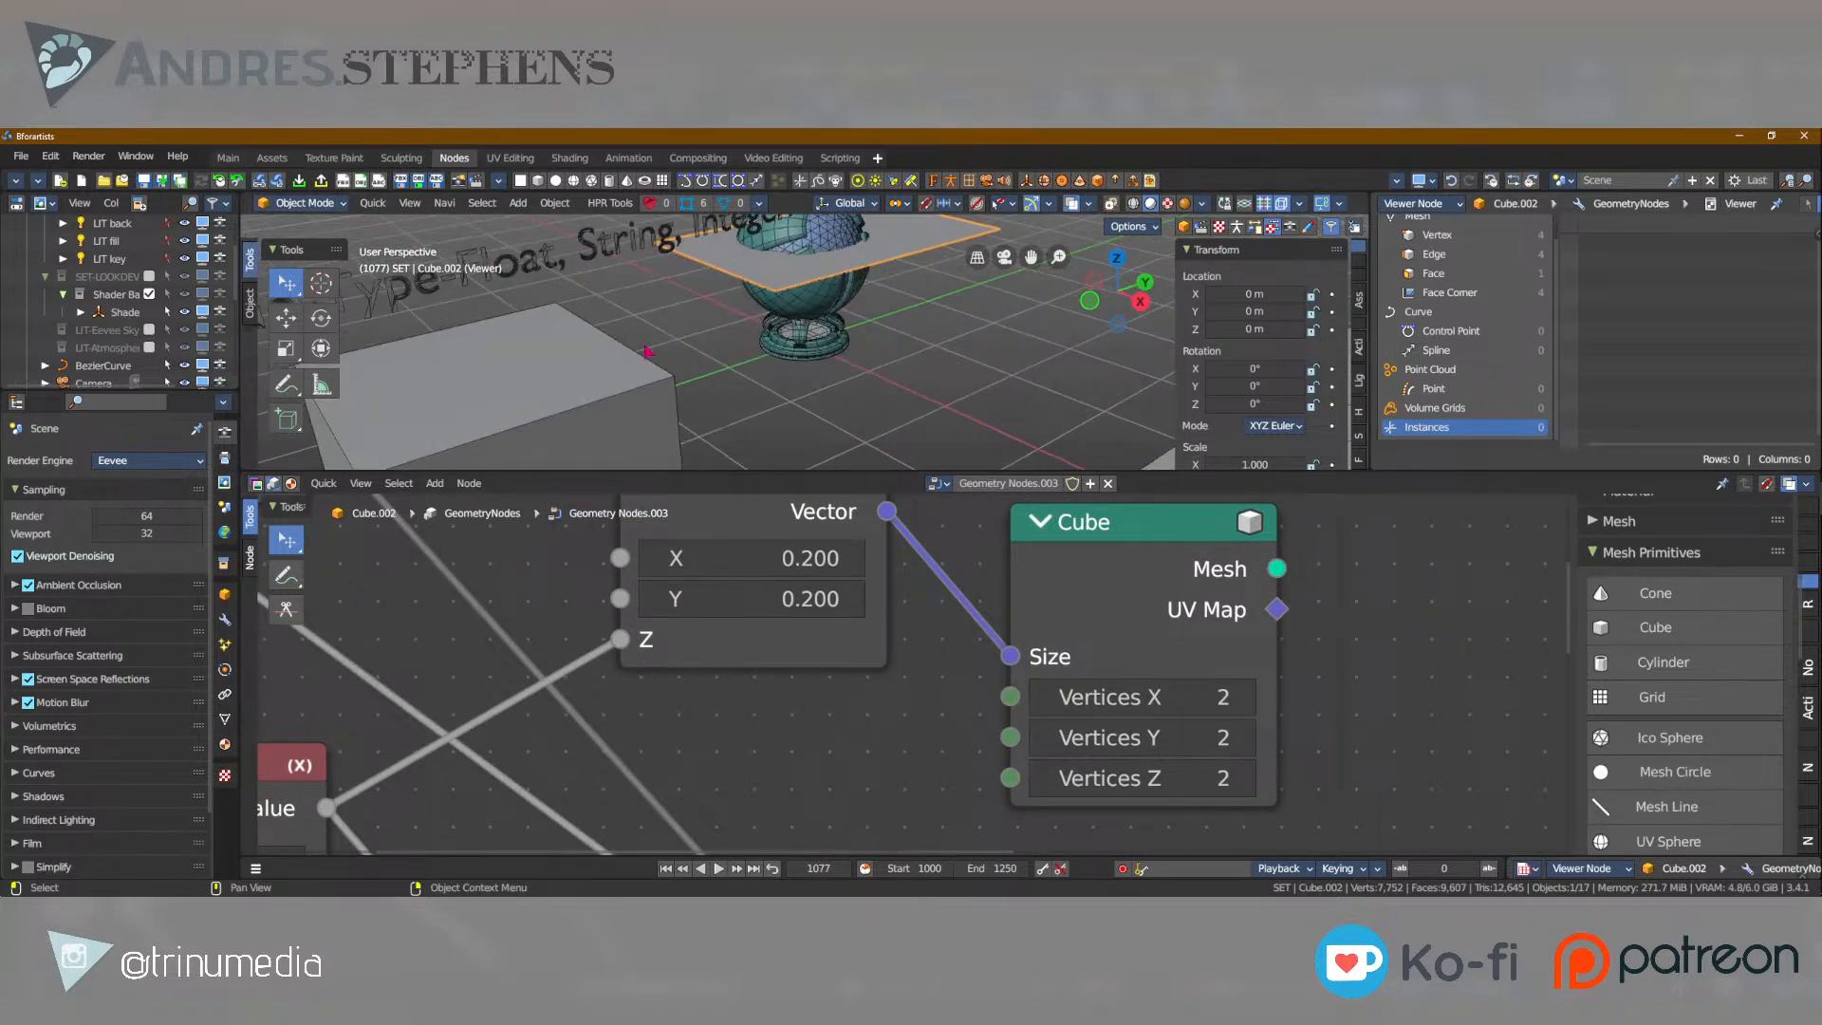
pyautogui.scroll(-5, 648, 352)
pyautogui.click(731, 398)
pyautogui.scroll(5, 686, 332)
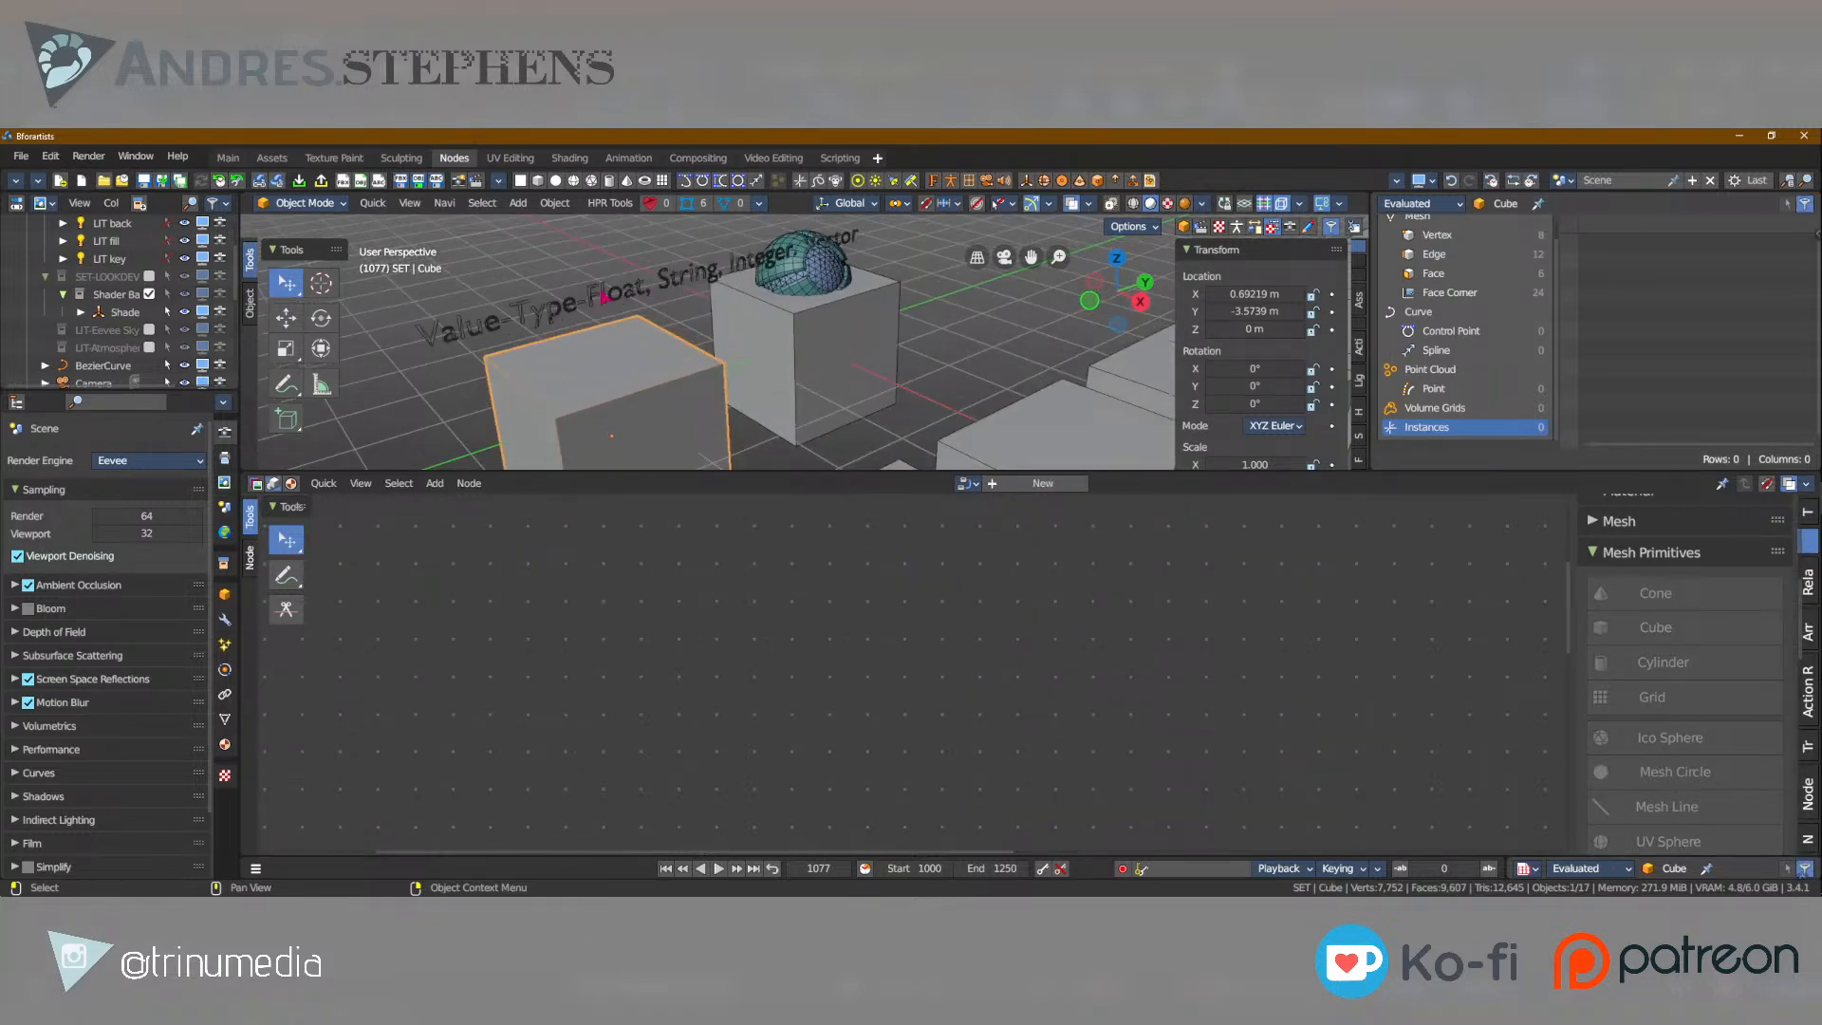
# Compare the node trees of the Vert, Cube and Cube.002 objects, ending with Cube.002 selected.
pyautogui.scroll(-8, 102, 326)
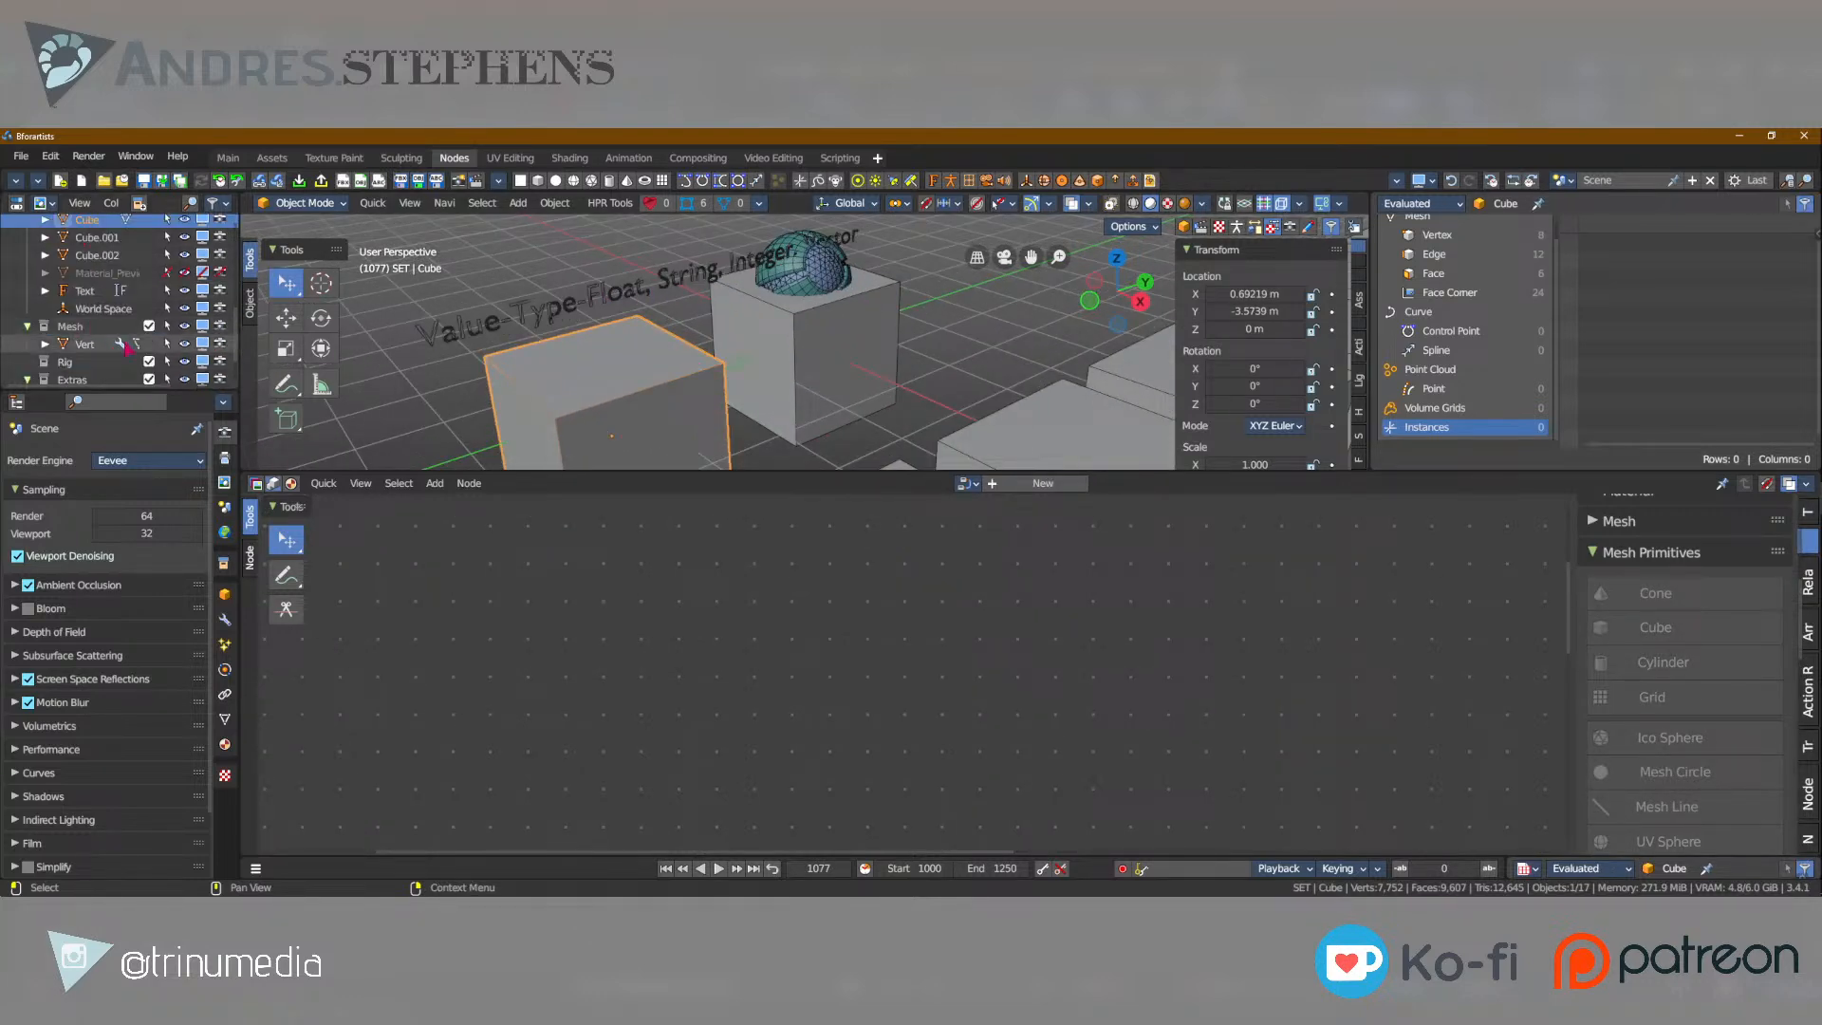
pyautogui.click(85, 343)
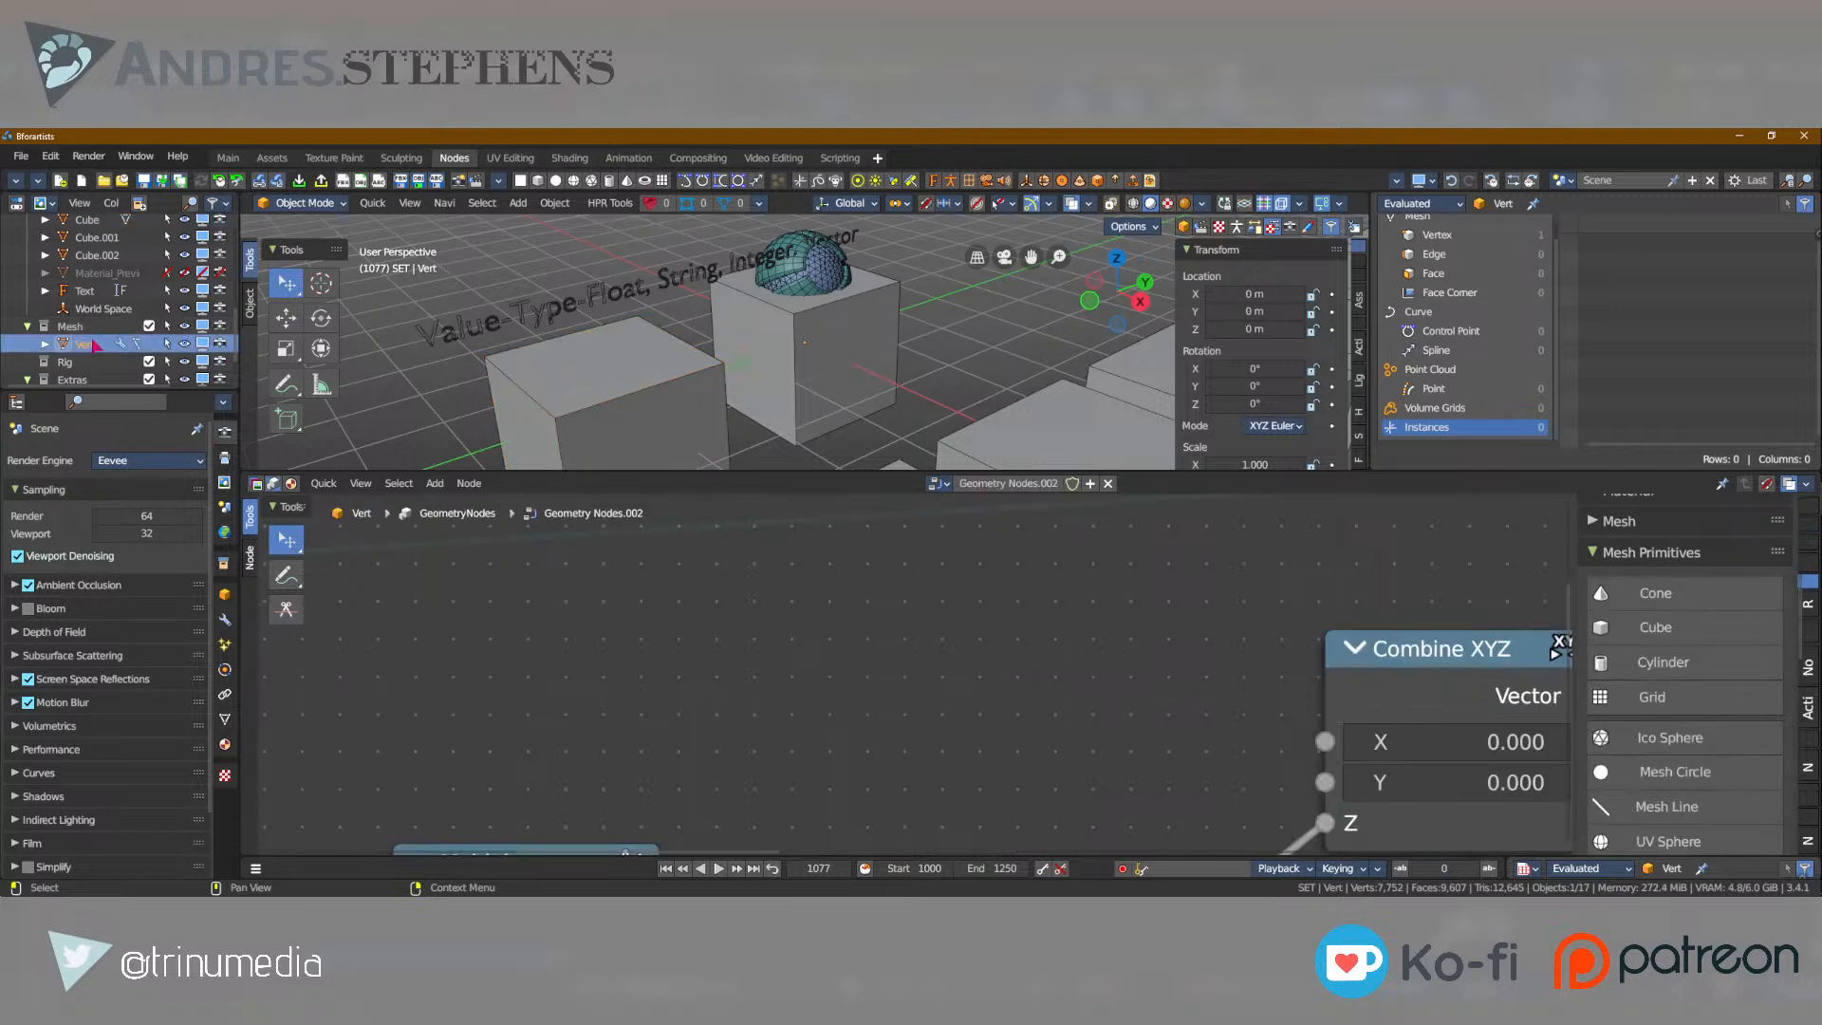
pyautogui.click(771, 338)
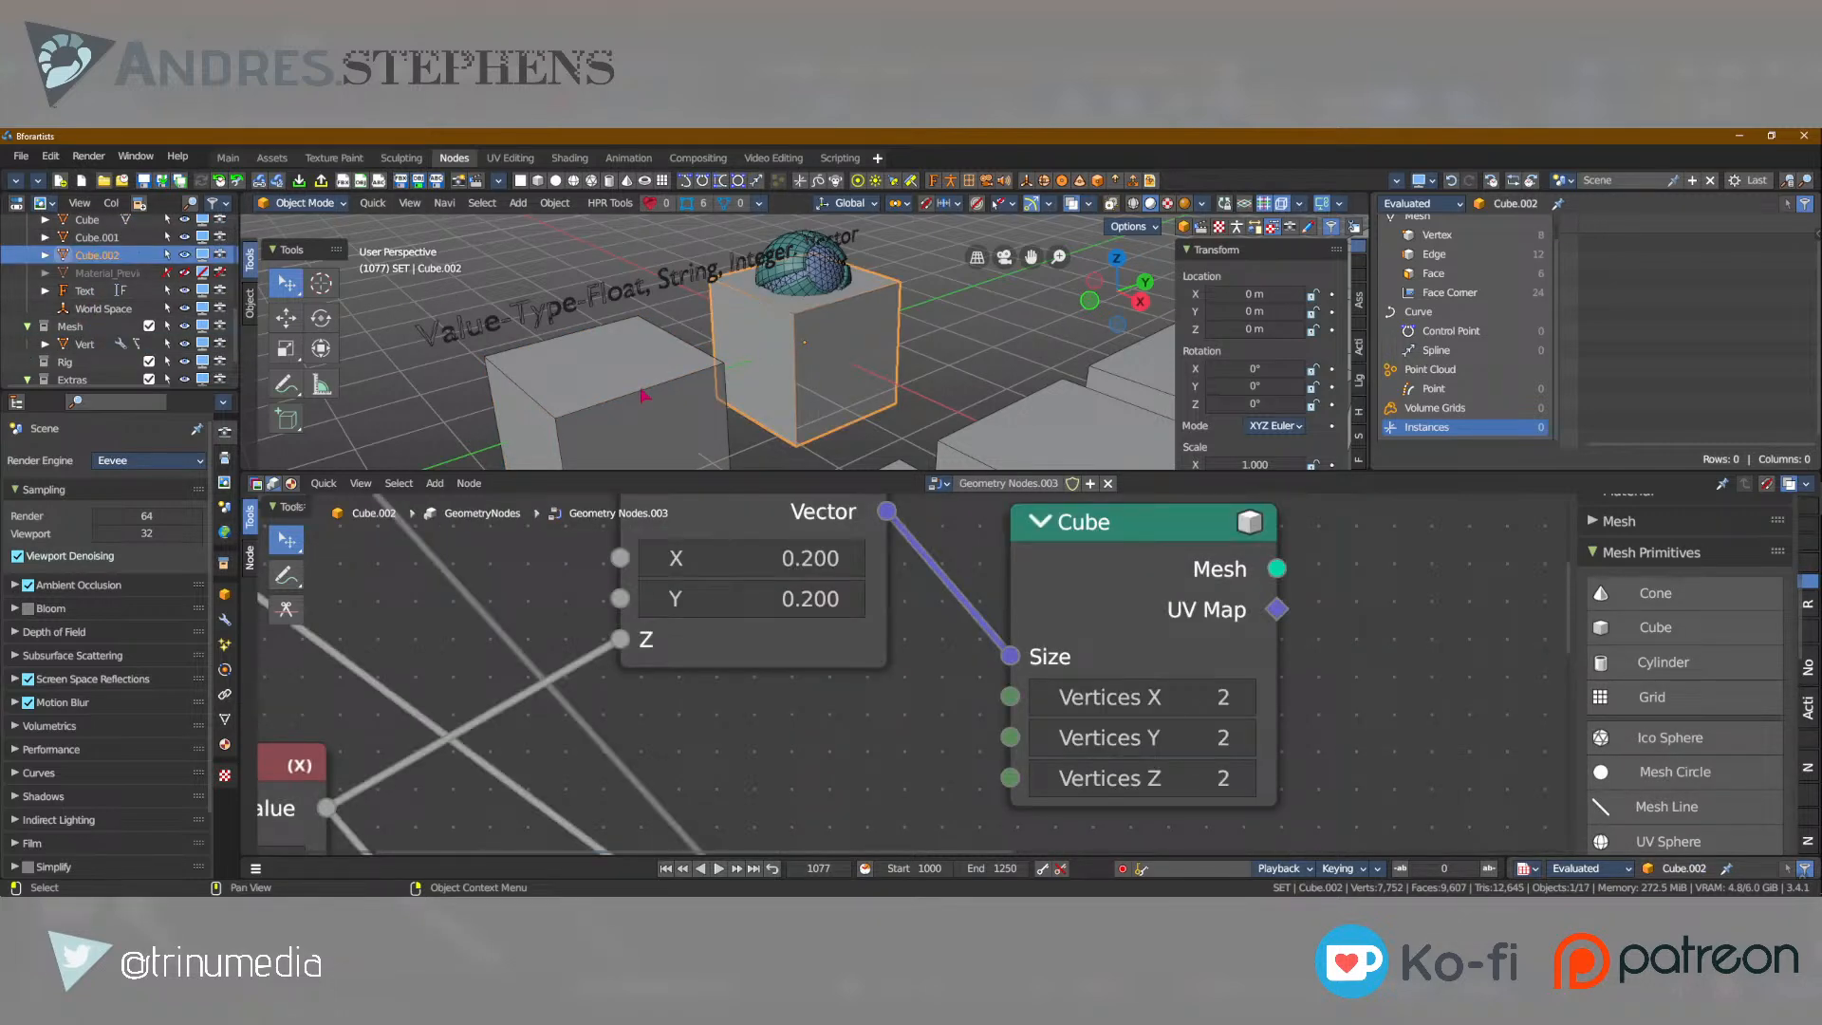
pyautogui.click(704, 374)
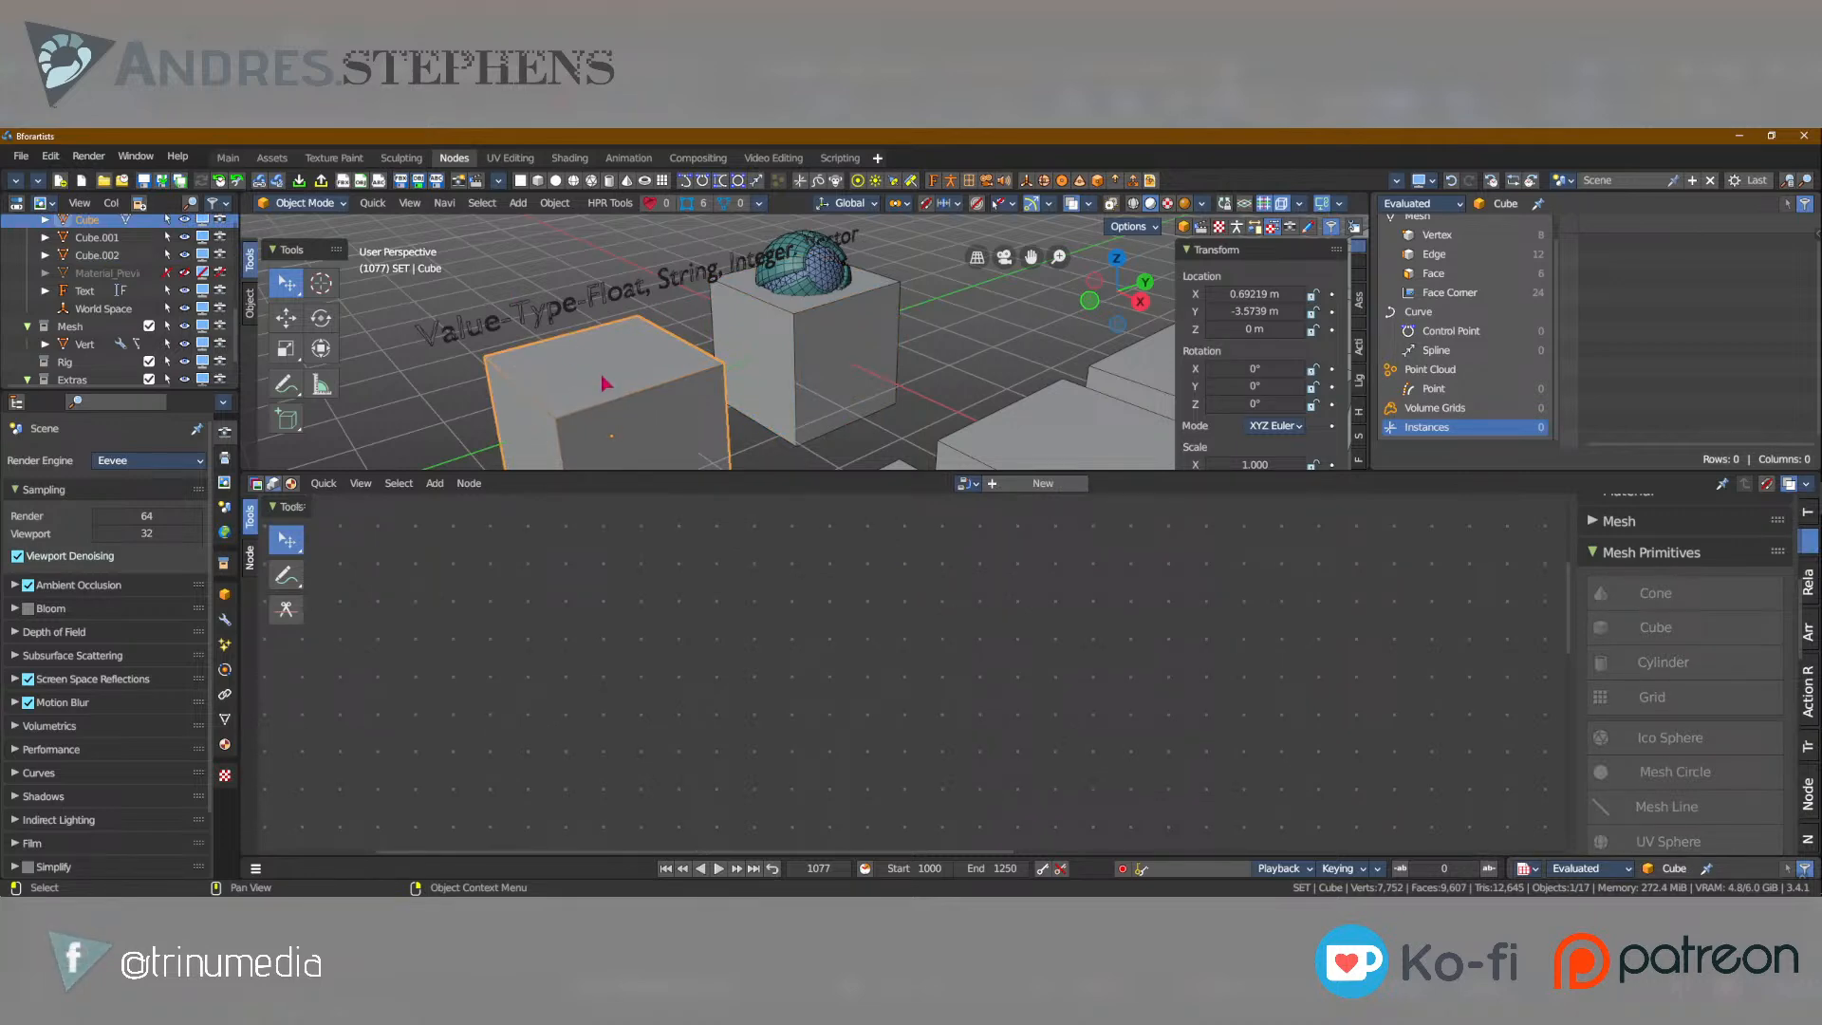
pyautogui.click(751, 359)
pyautogui.scroll(-2, 915, 570)
pyautogui.scroll(3, 914, 571)
# Examine the Size Y - Length node and its link to the Grid's Size Y in the maximized node editor.
pyautogui.hotkey('ctrl', 'space')
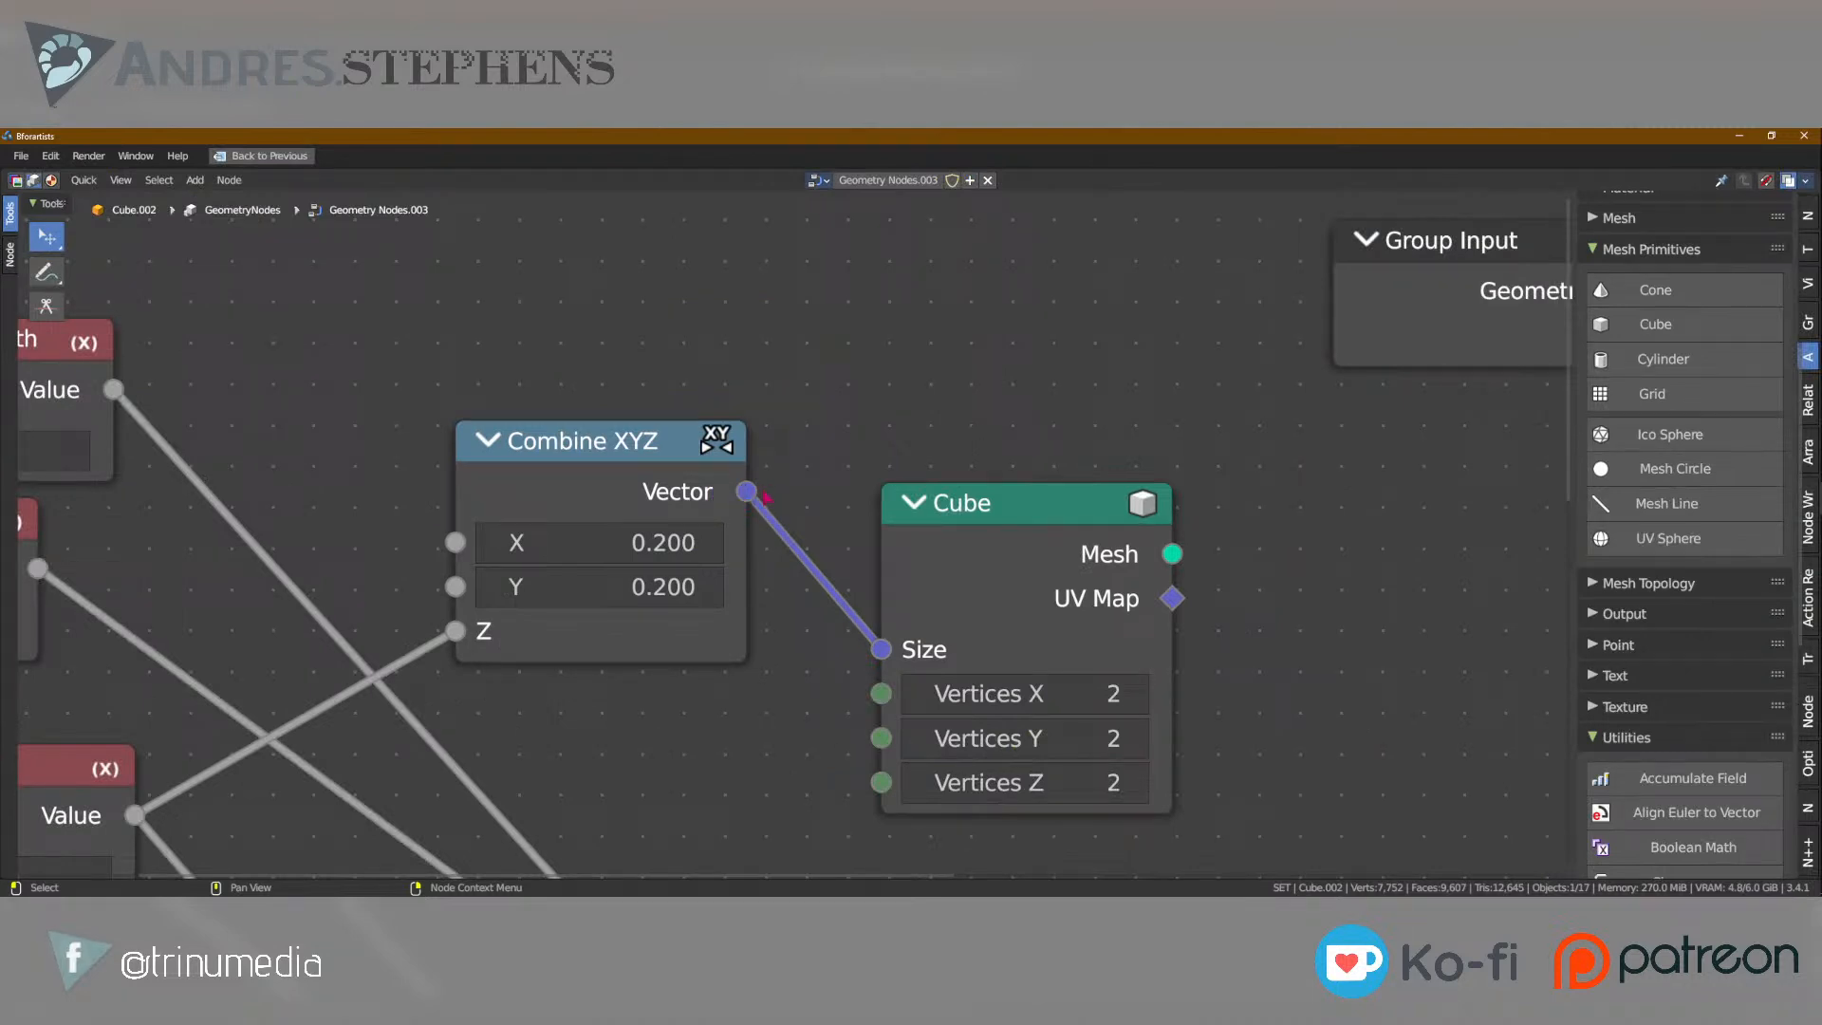
pyautogui.moveTo(766, 492); pyautogui.dragTo(1051, 451, button='middle')
pyautogui.click(560, 327)
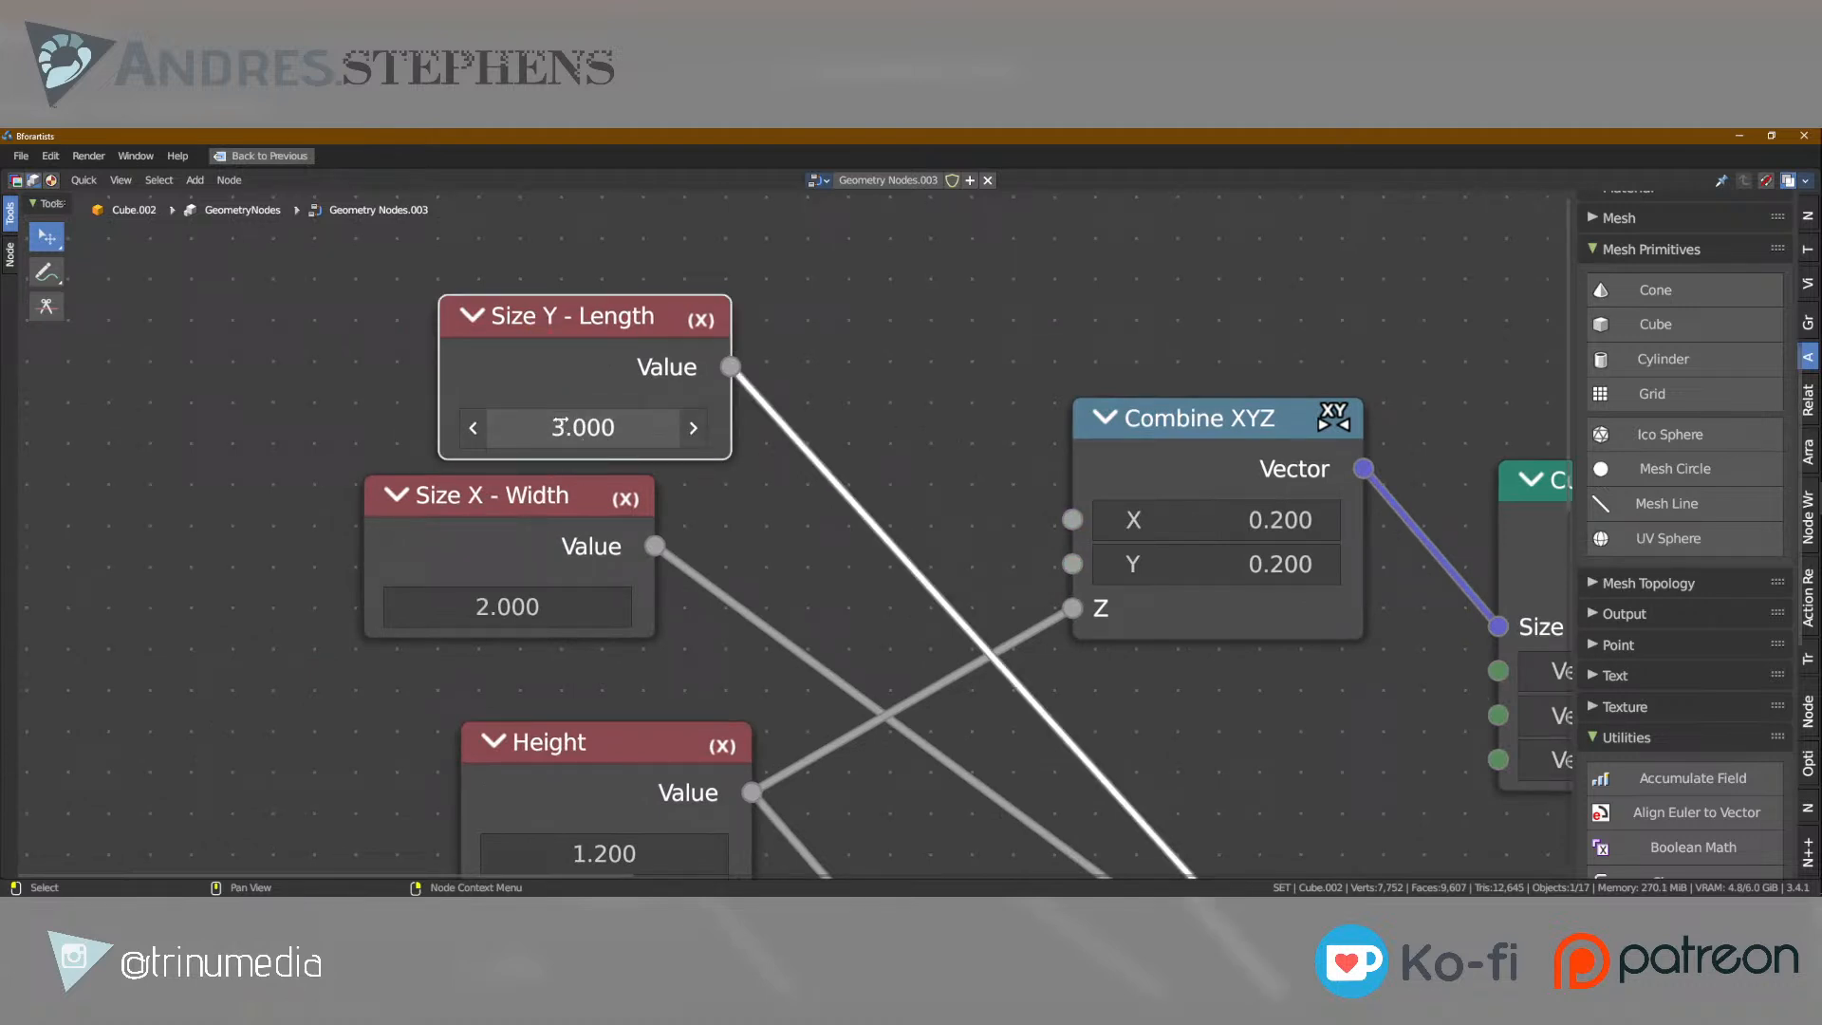
pyautogui.moveTo(1143, 700); pyautogui.dragTo(701, 322, button='middle')
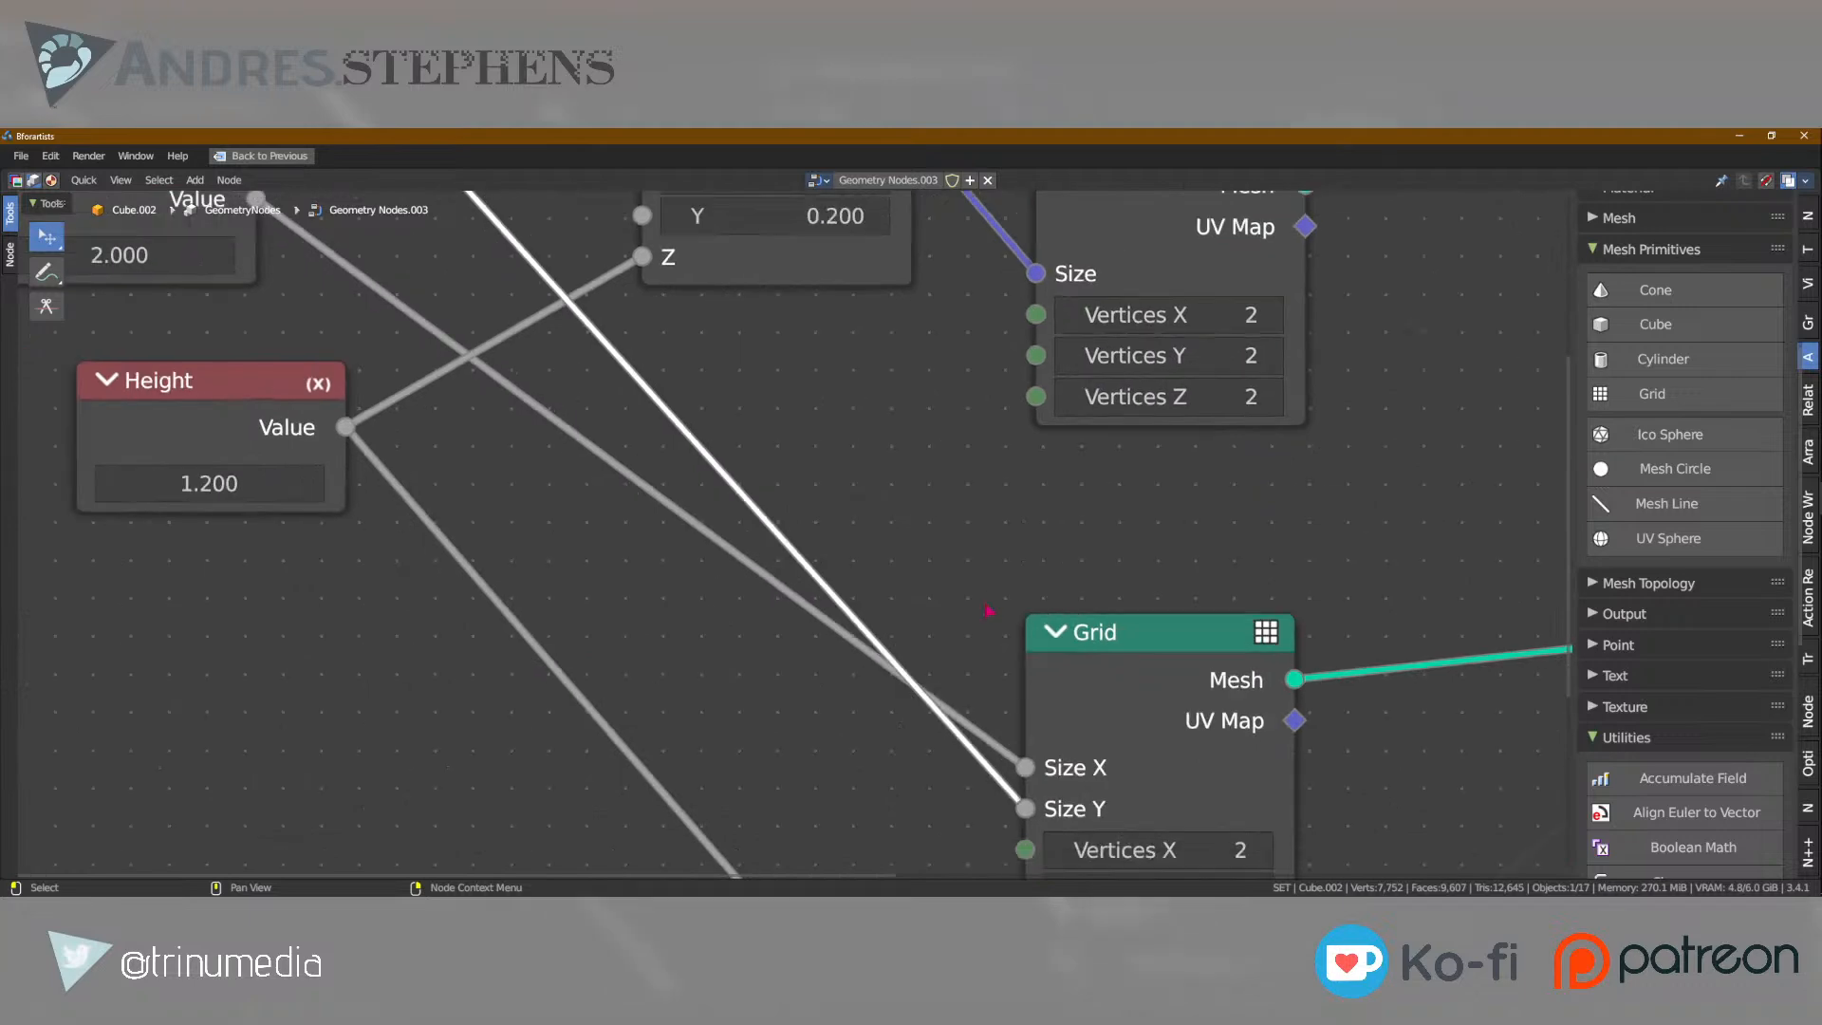
pyautogui.scroll(-3, 1078, 475)
pyautogui.moveTo(1092, 456); pyautogui.dragTo(999, 589, button='middle')
pyautogui.hotkey('ctrl', 'space')
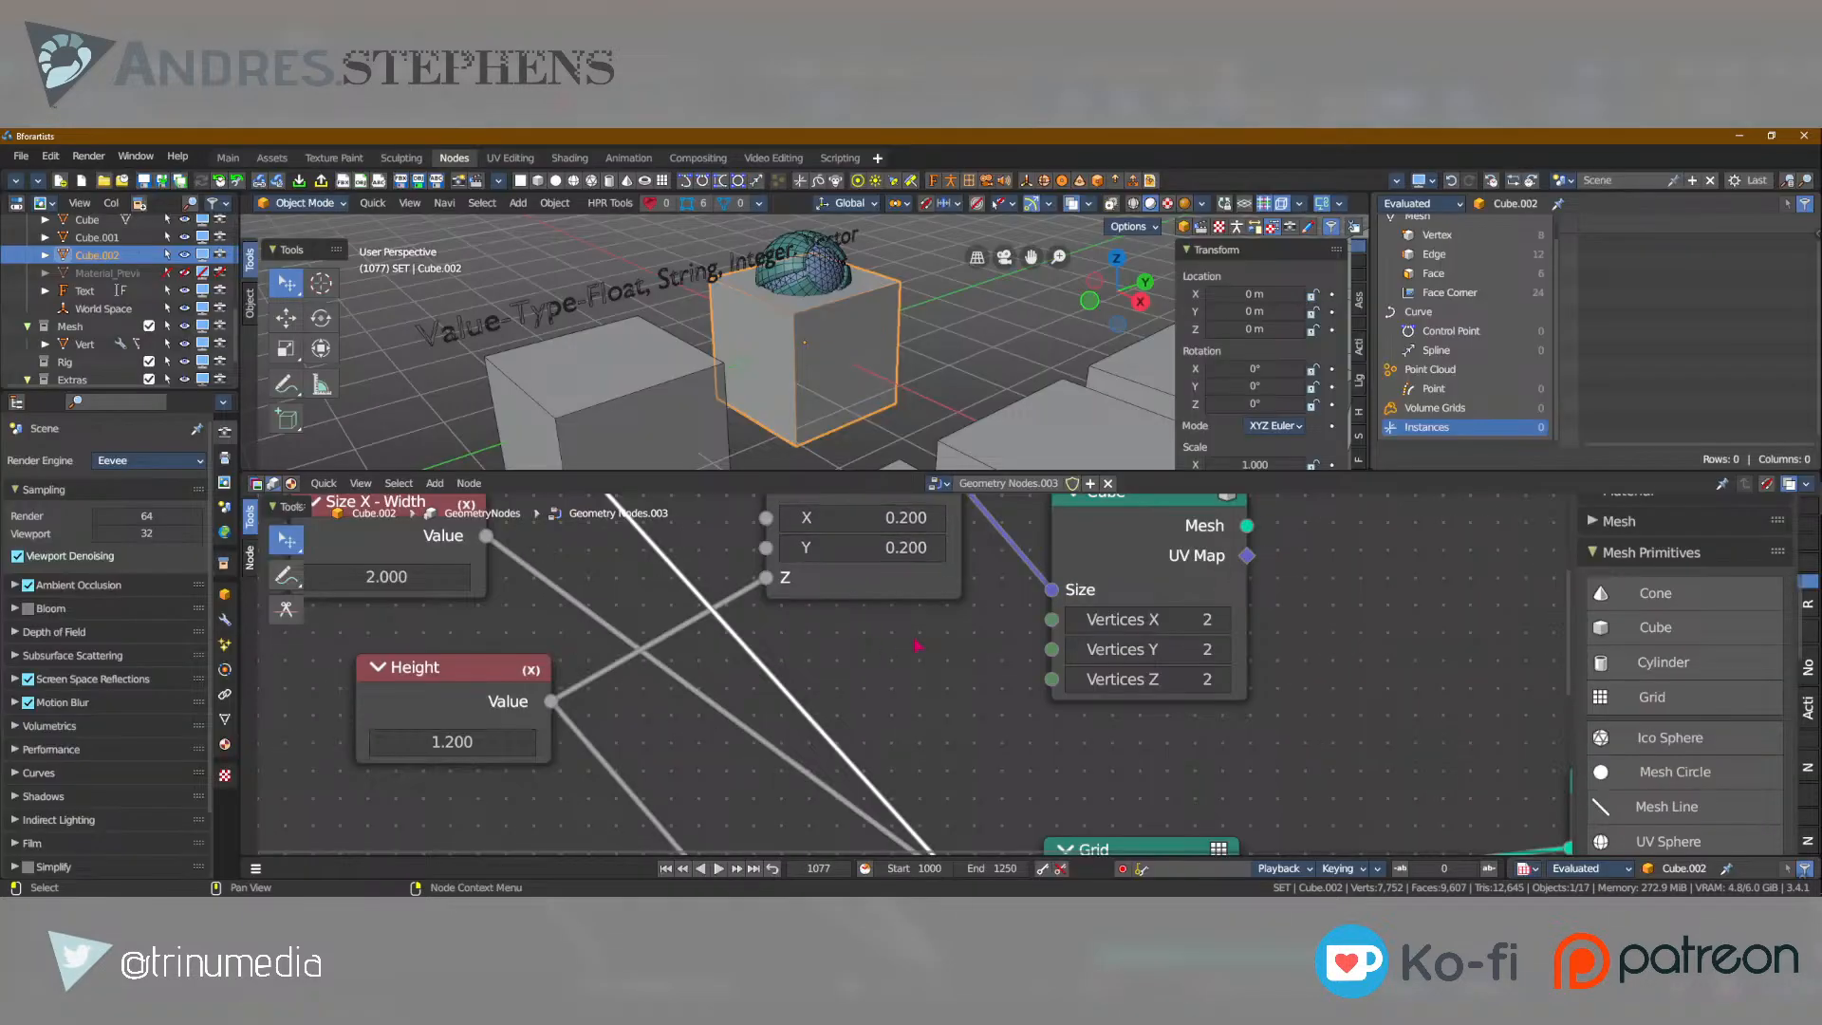
# Select the Cube node and maximize the node editor around it.
pyautogui.moveTo(897, 652); pyautogui.dragTo(807, 666, button='middle')
pyautogui.scroll(3, 926, 617)
pyautogui.moveTo(1192, 595); pyautogui.dragTo(893, 640, button='middle')
pyautogui.click(804, 553)
pyautogui.hotkey('ctrl', 'space')
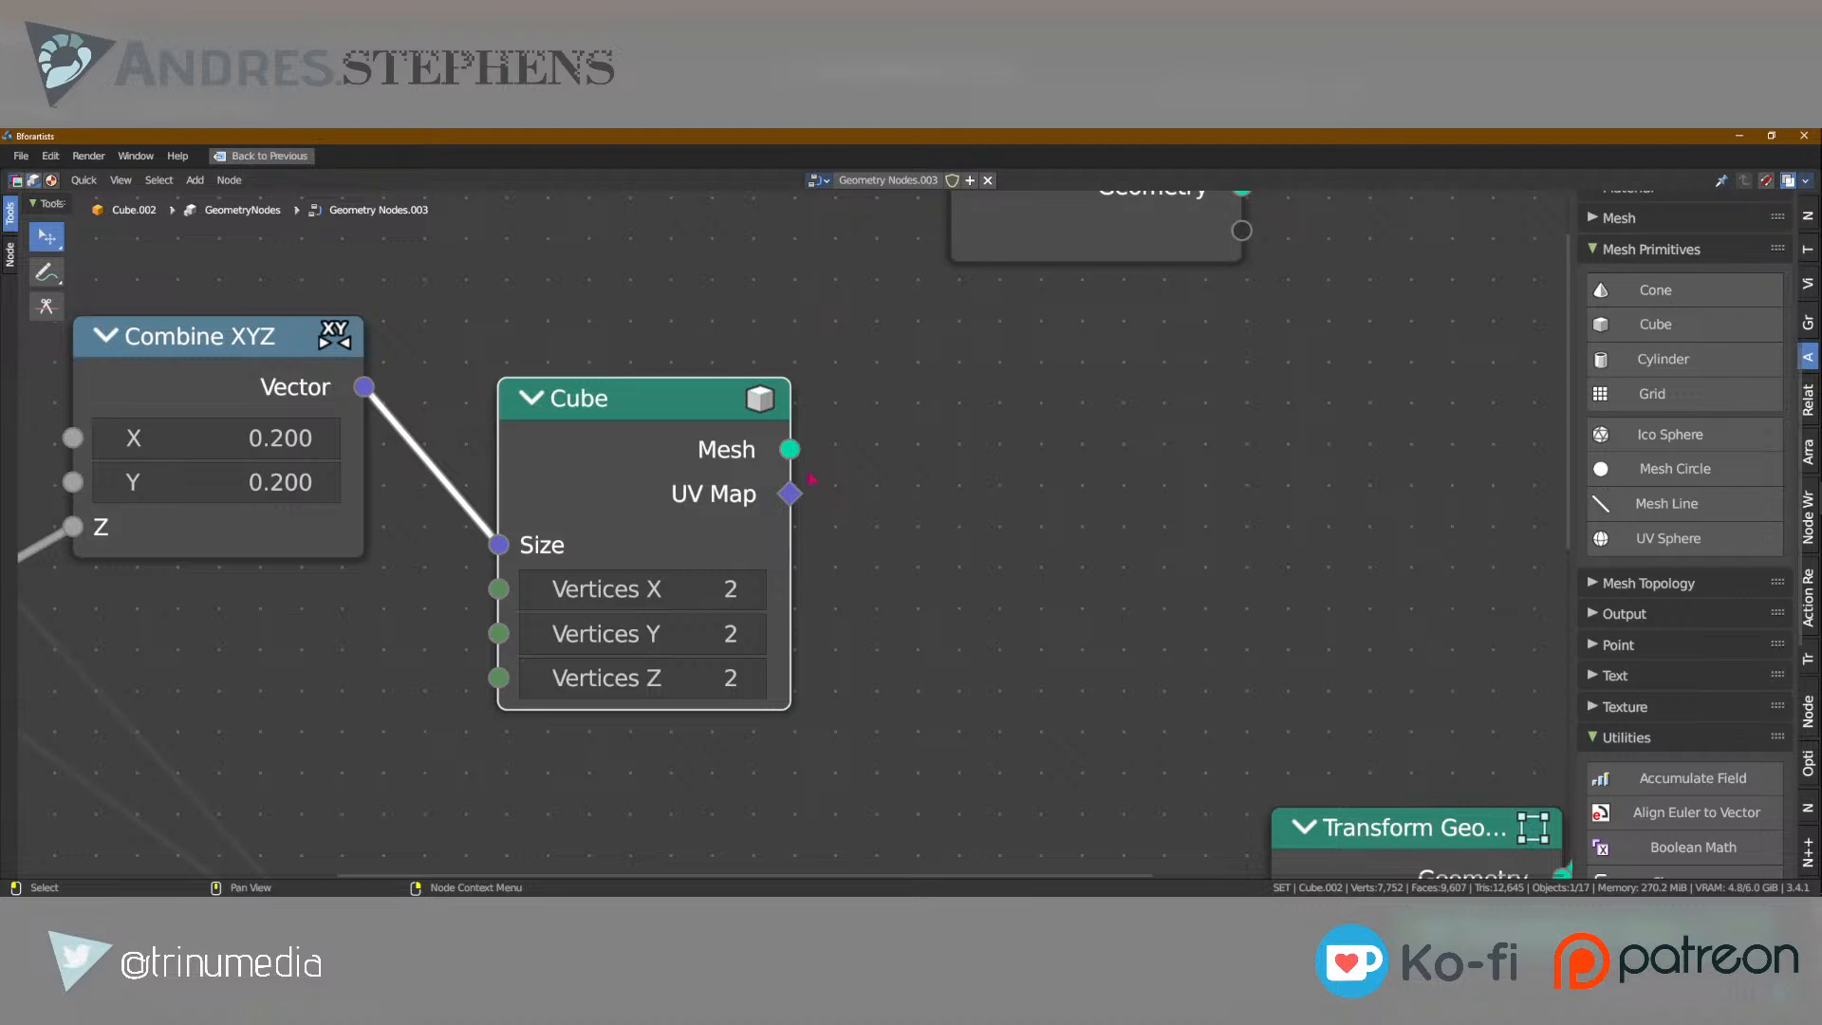
# Examine the input and output socket types on the Cube, Grid, Transform Geometry and Viewer nodes.
pyautogui.moveTo(796, 486)
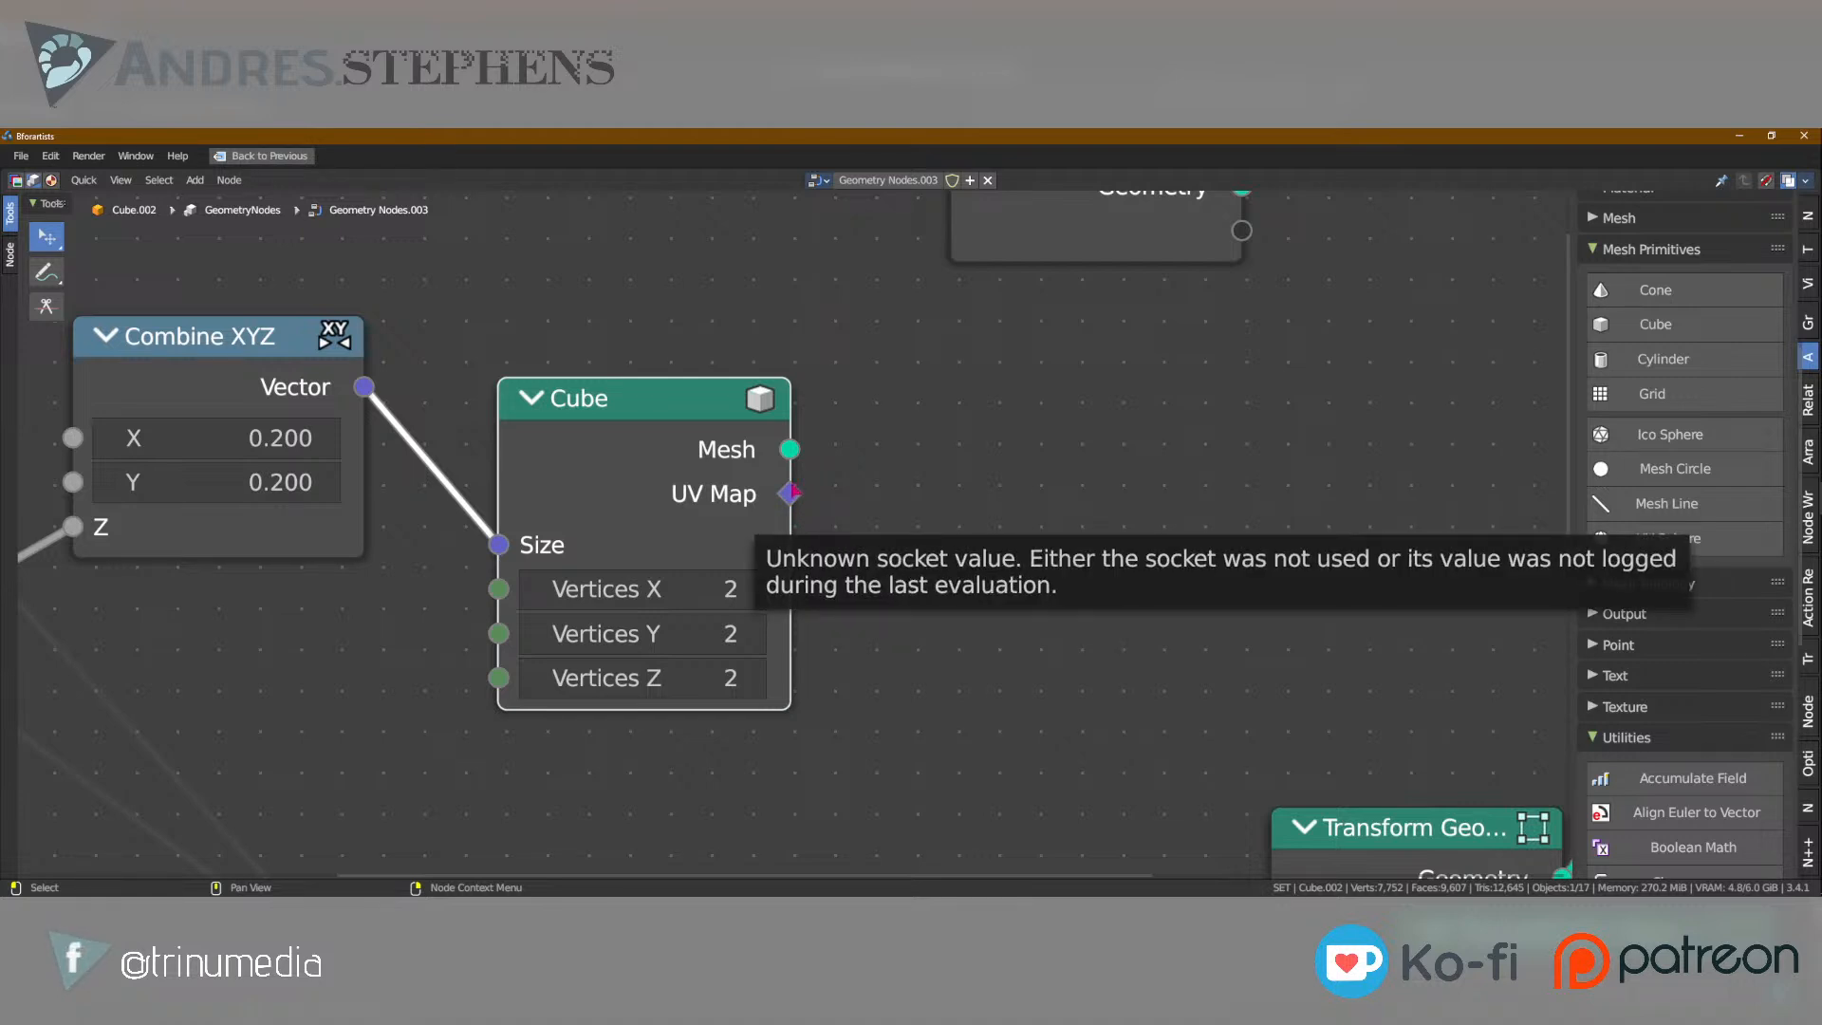
pyautogui.scroll(-12, 795, 501)
pyautogui.moveTo(838, 789); pyautogui.dragTo(835, 603, button='middle')
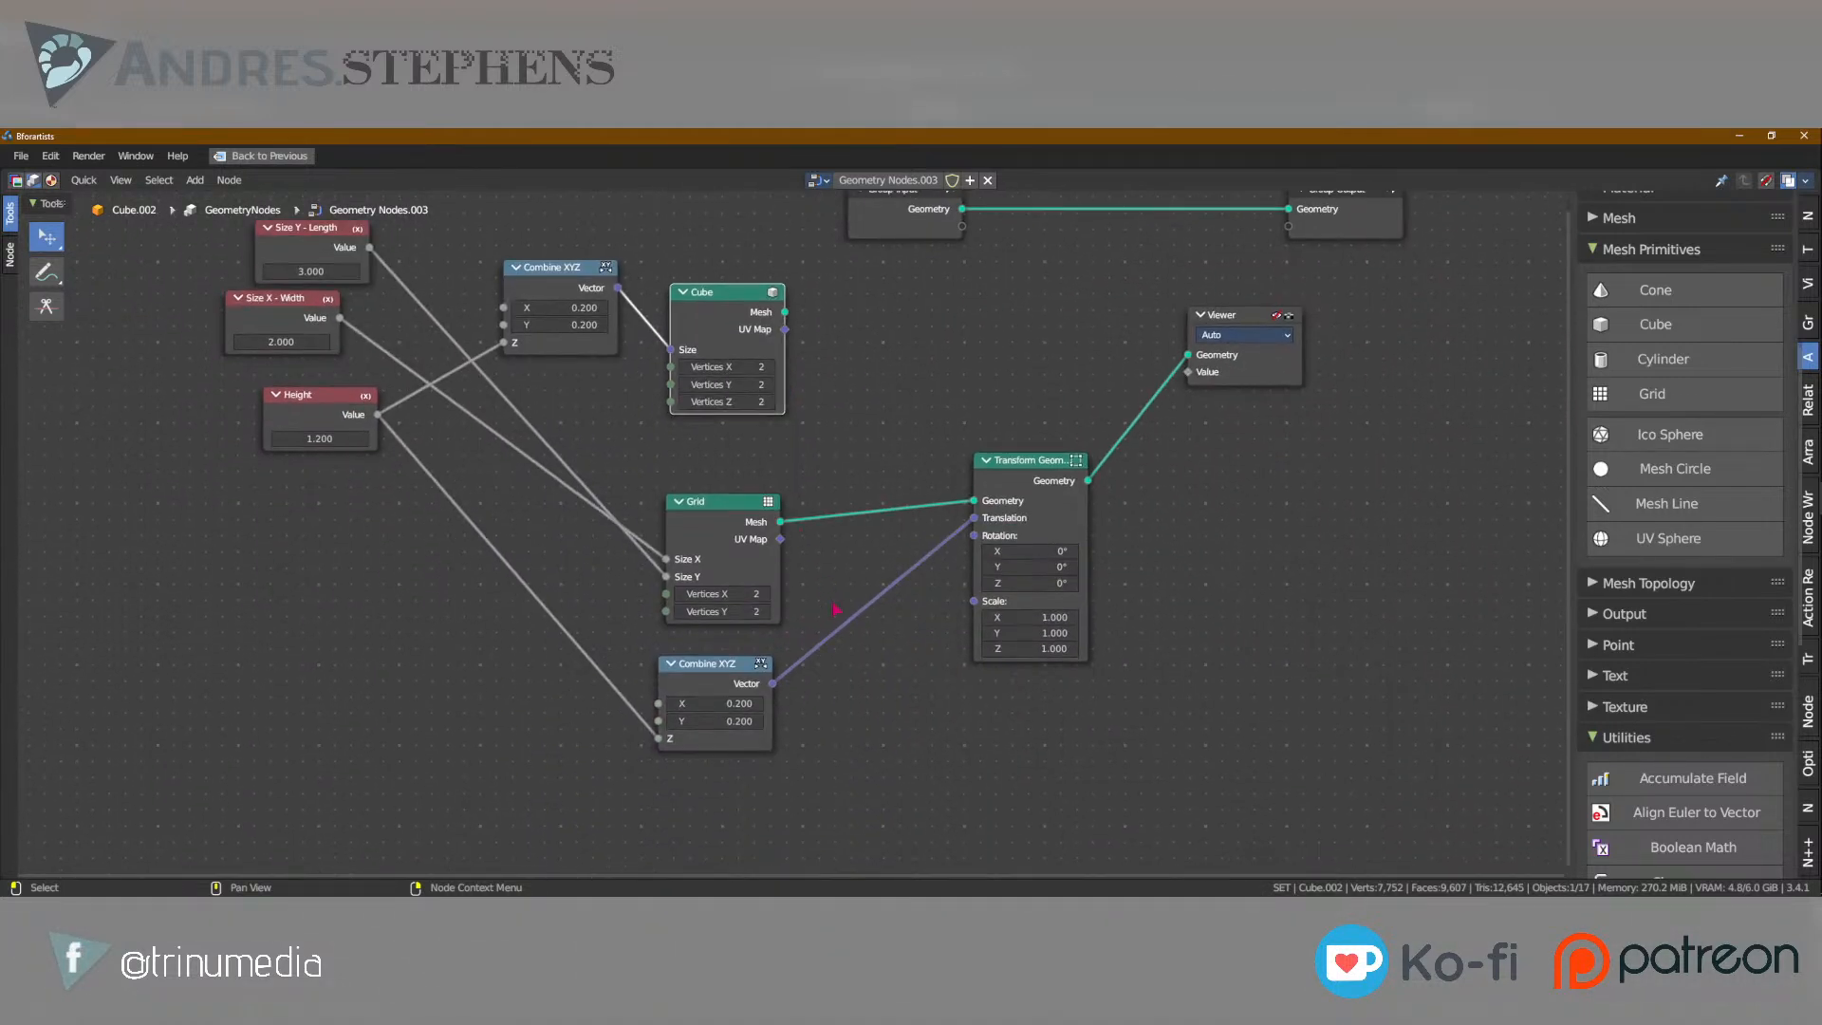
pyautogui.scroll(2, 787, 549)
pyautogui.scroll(2, 1090, 522)
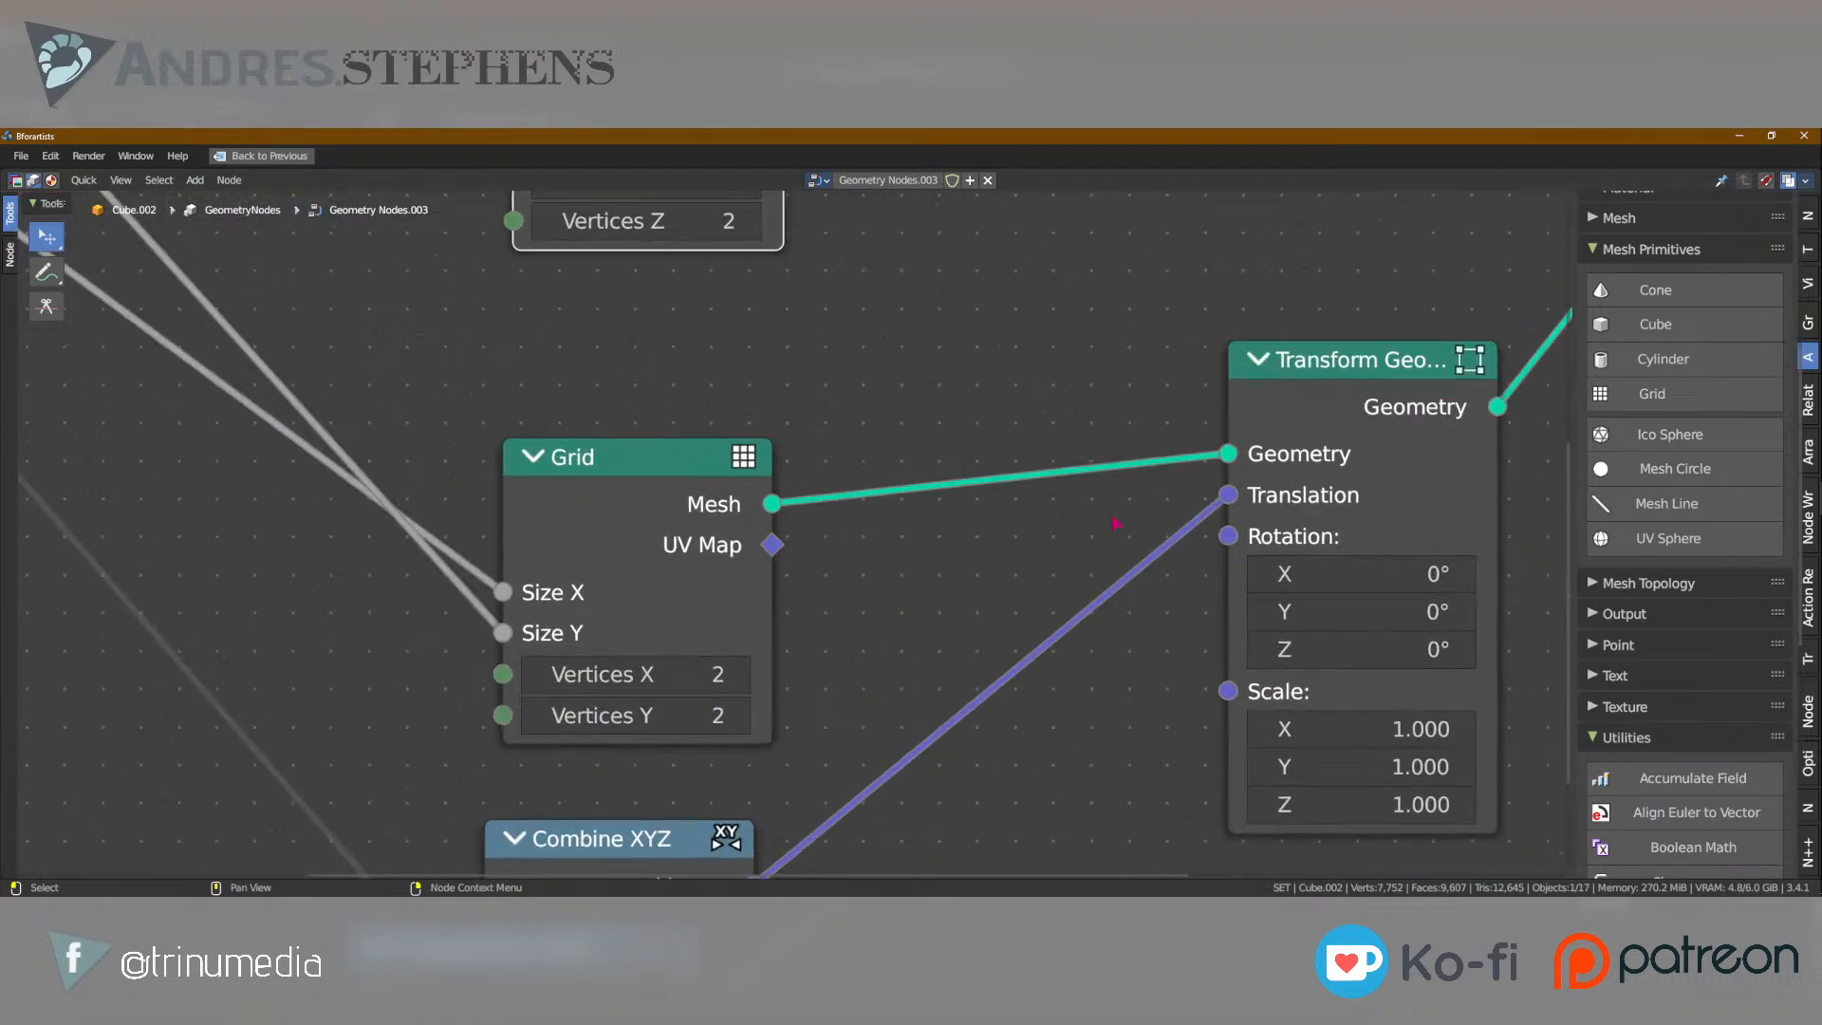
pyautogui.moveTo(1557, 263); pyautogui.dragTo(909, 451, button='middle')
pyautogui.scroll(-4, 909, 451)
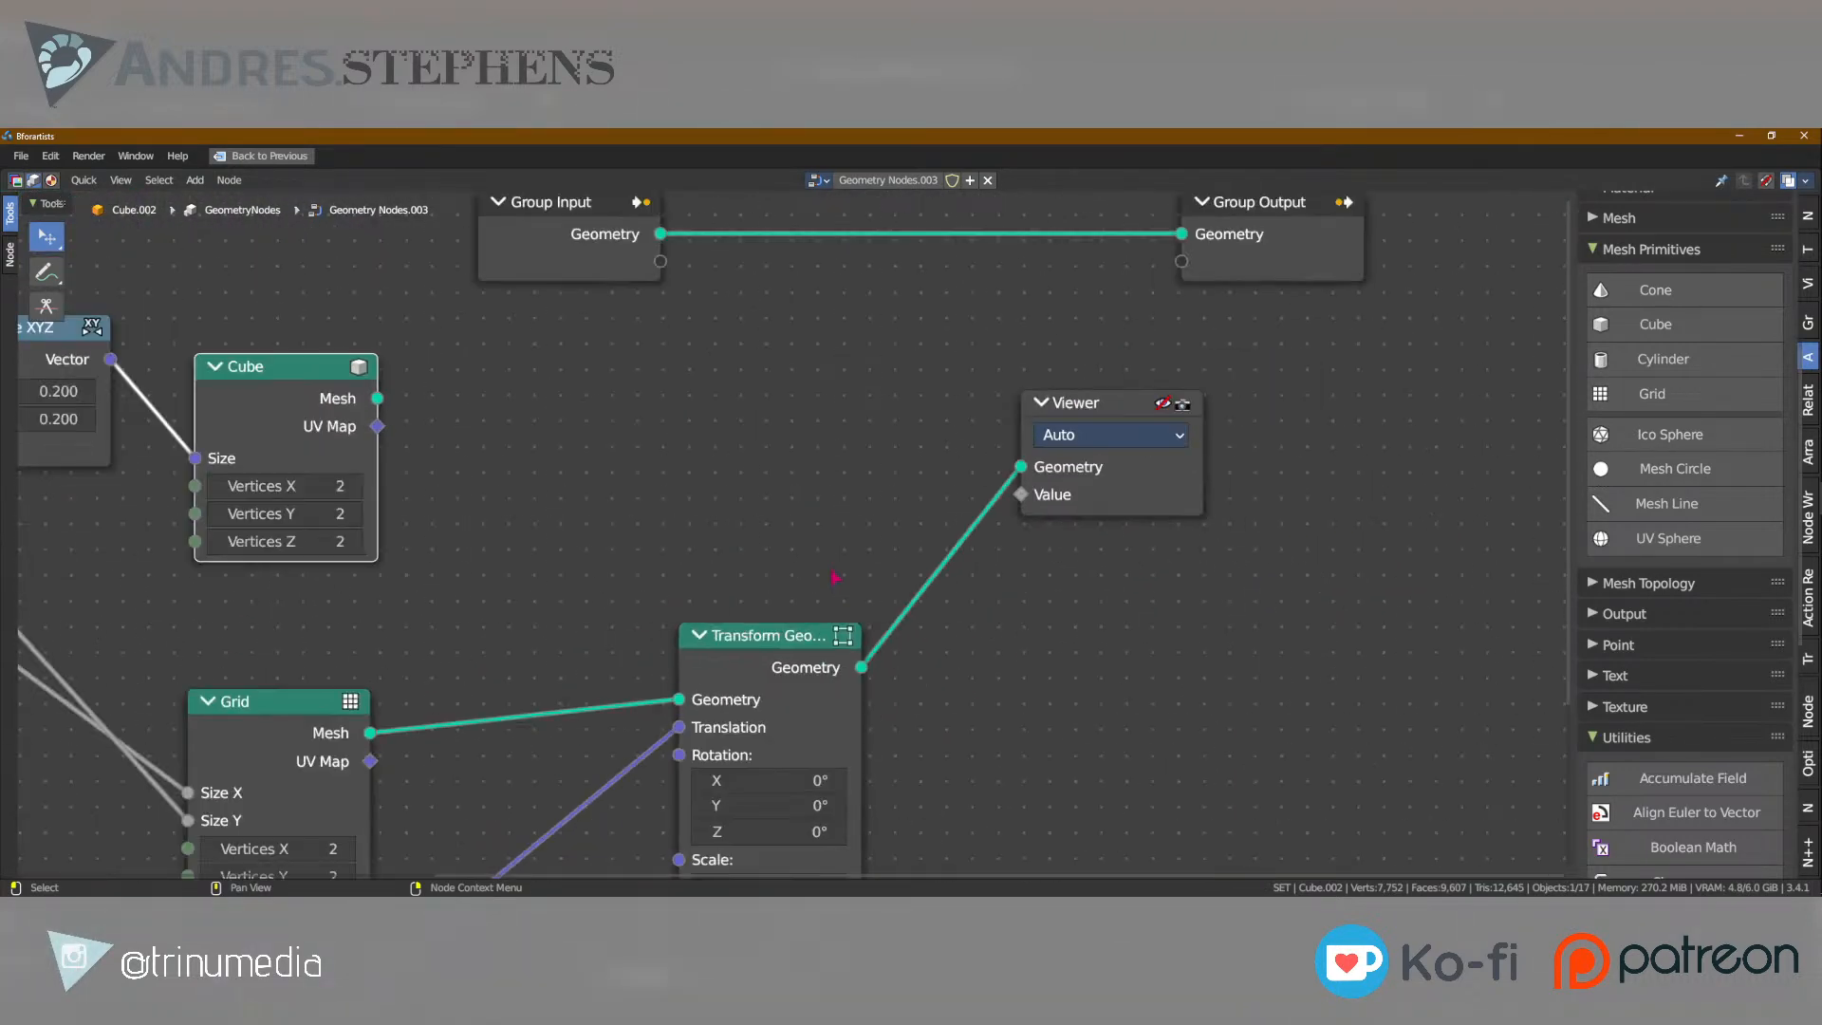
pyautogui.scroll(4, 1042, 487)
pyautogui.moveTo(1251, 450); pyautogui.dragTo(1076, 503, button='middle')
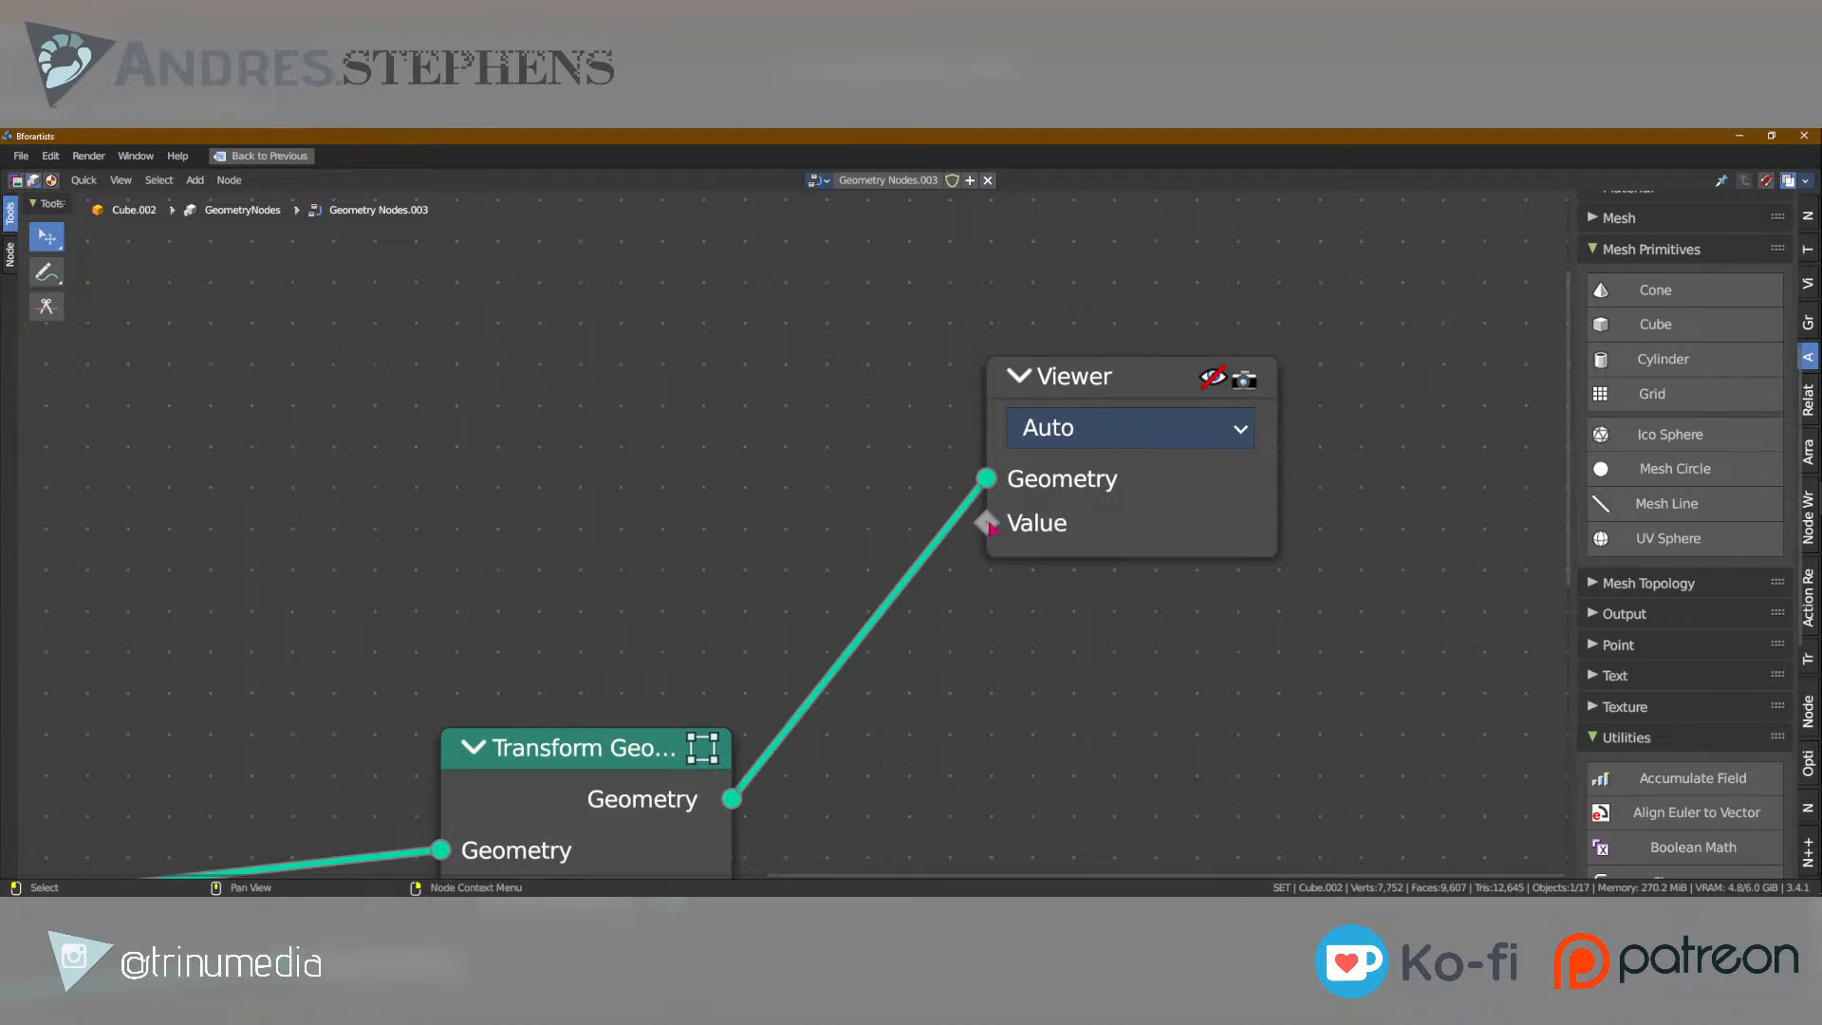
pyautogui.scroll(-3, 990, 528)
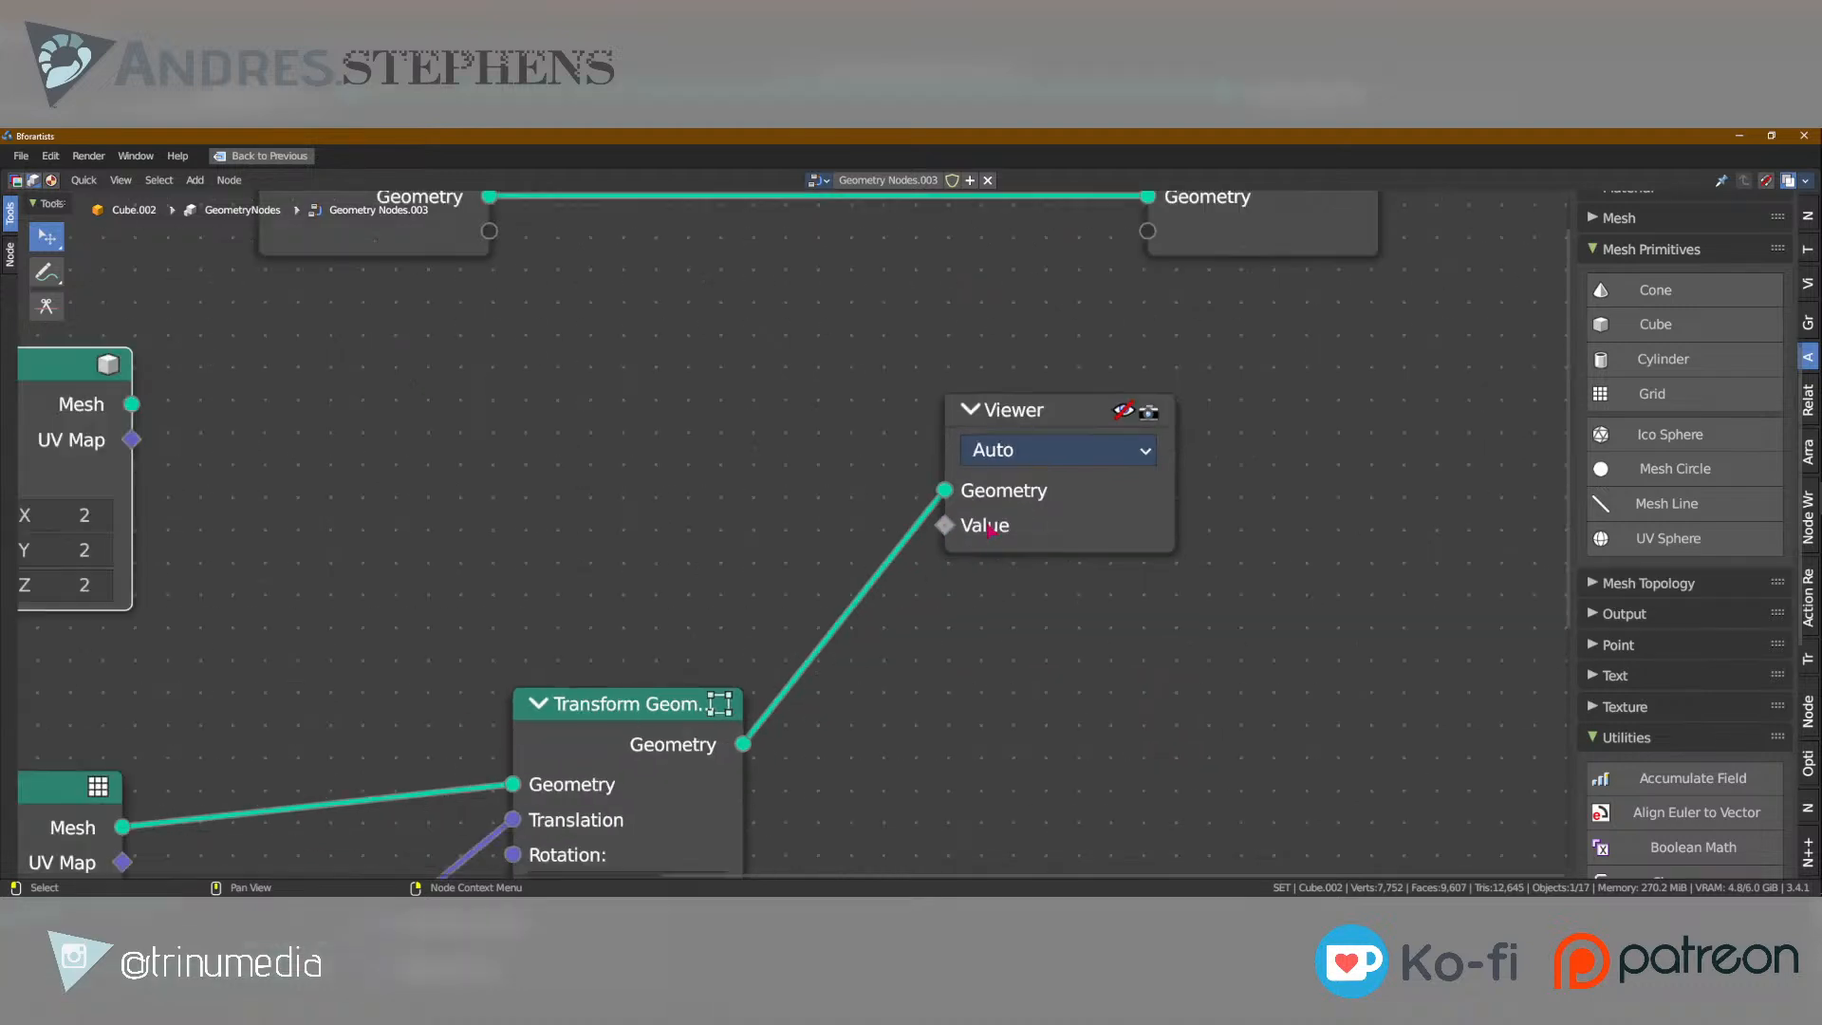
pyautogui.moveTo(397, 492); pyautogui.dragTo(687, 493, button='middle')
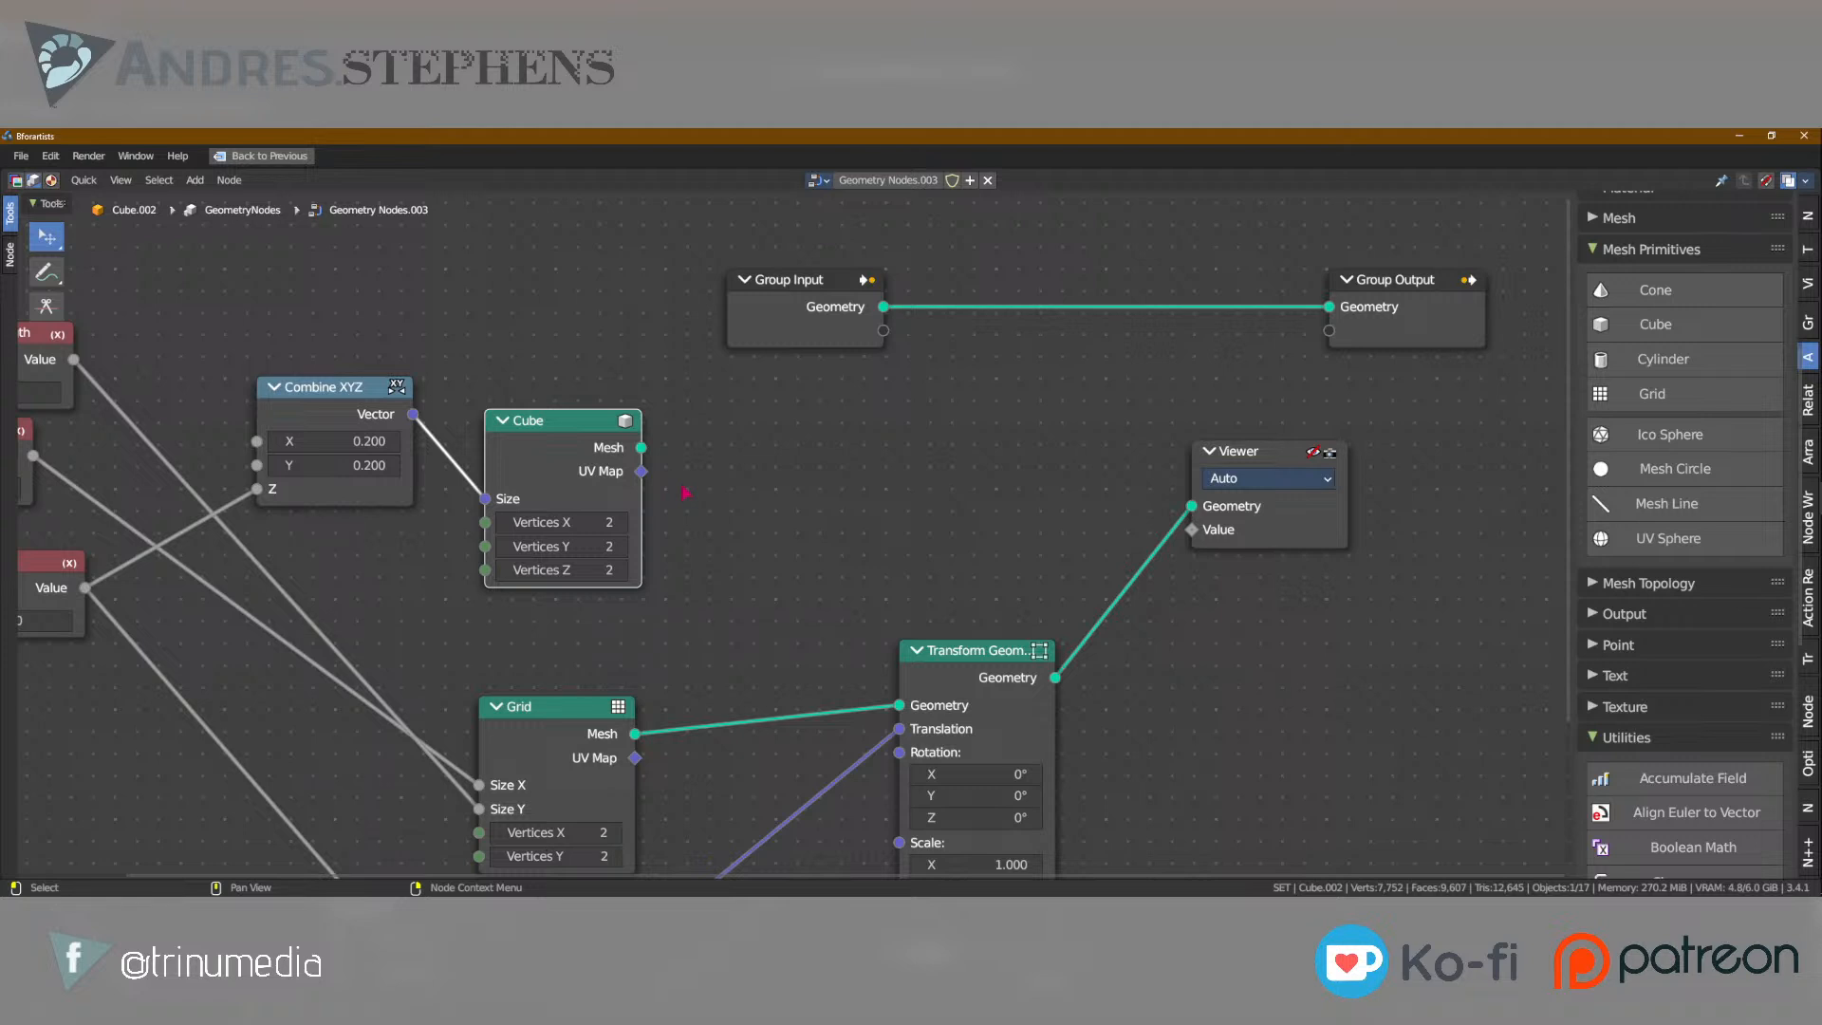
# Deselect the Cube node and return the maximized node editor to the normal workspace layout.
pyautogui.scroll(-2, 683, 485)
pyautogui.moveTo(655, 462)
pyautogui.mouseDown()
pyautogui.moveTo(636, 448)
pyautogui.moveTo(678, 441)
pyautogui.mouseUp()
pyautogui.click(933, 495)
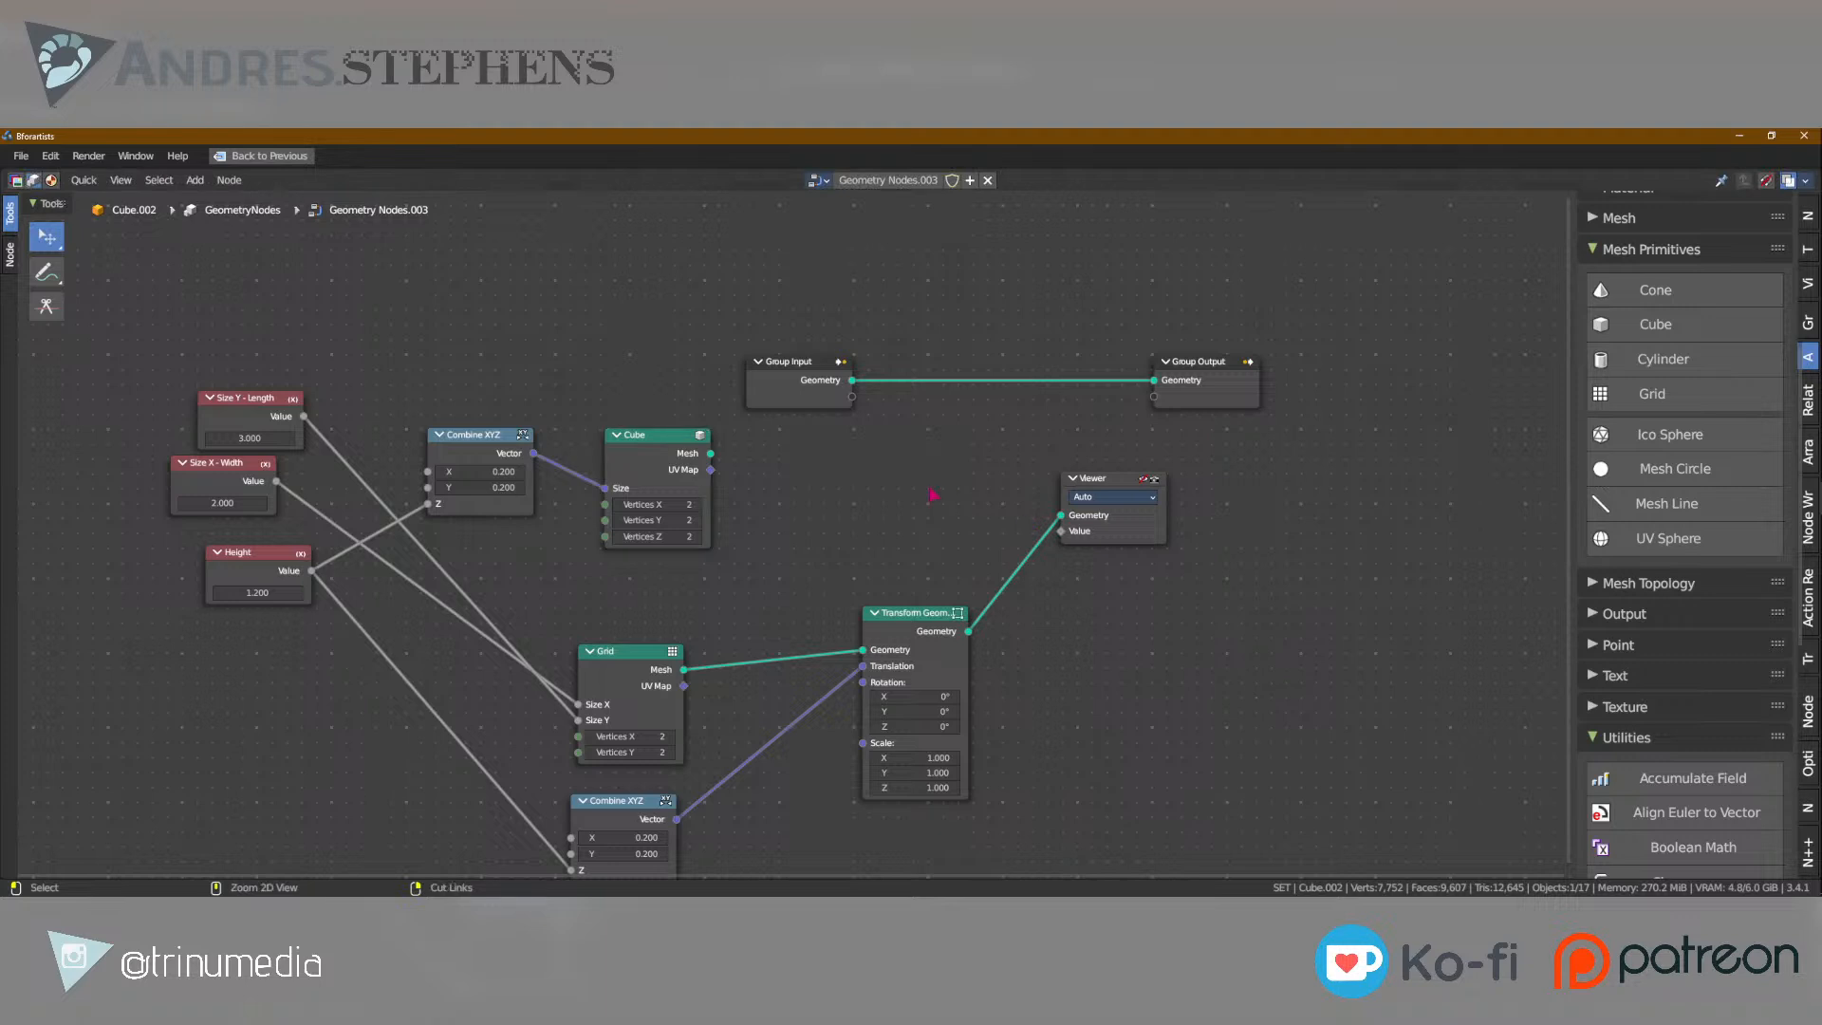
pyautogui.hotkey('ctrl', 'space')
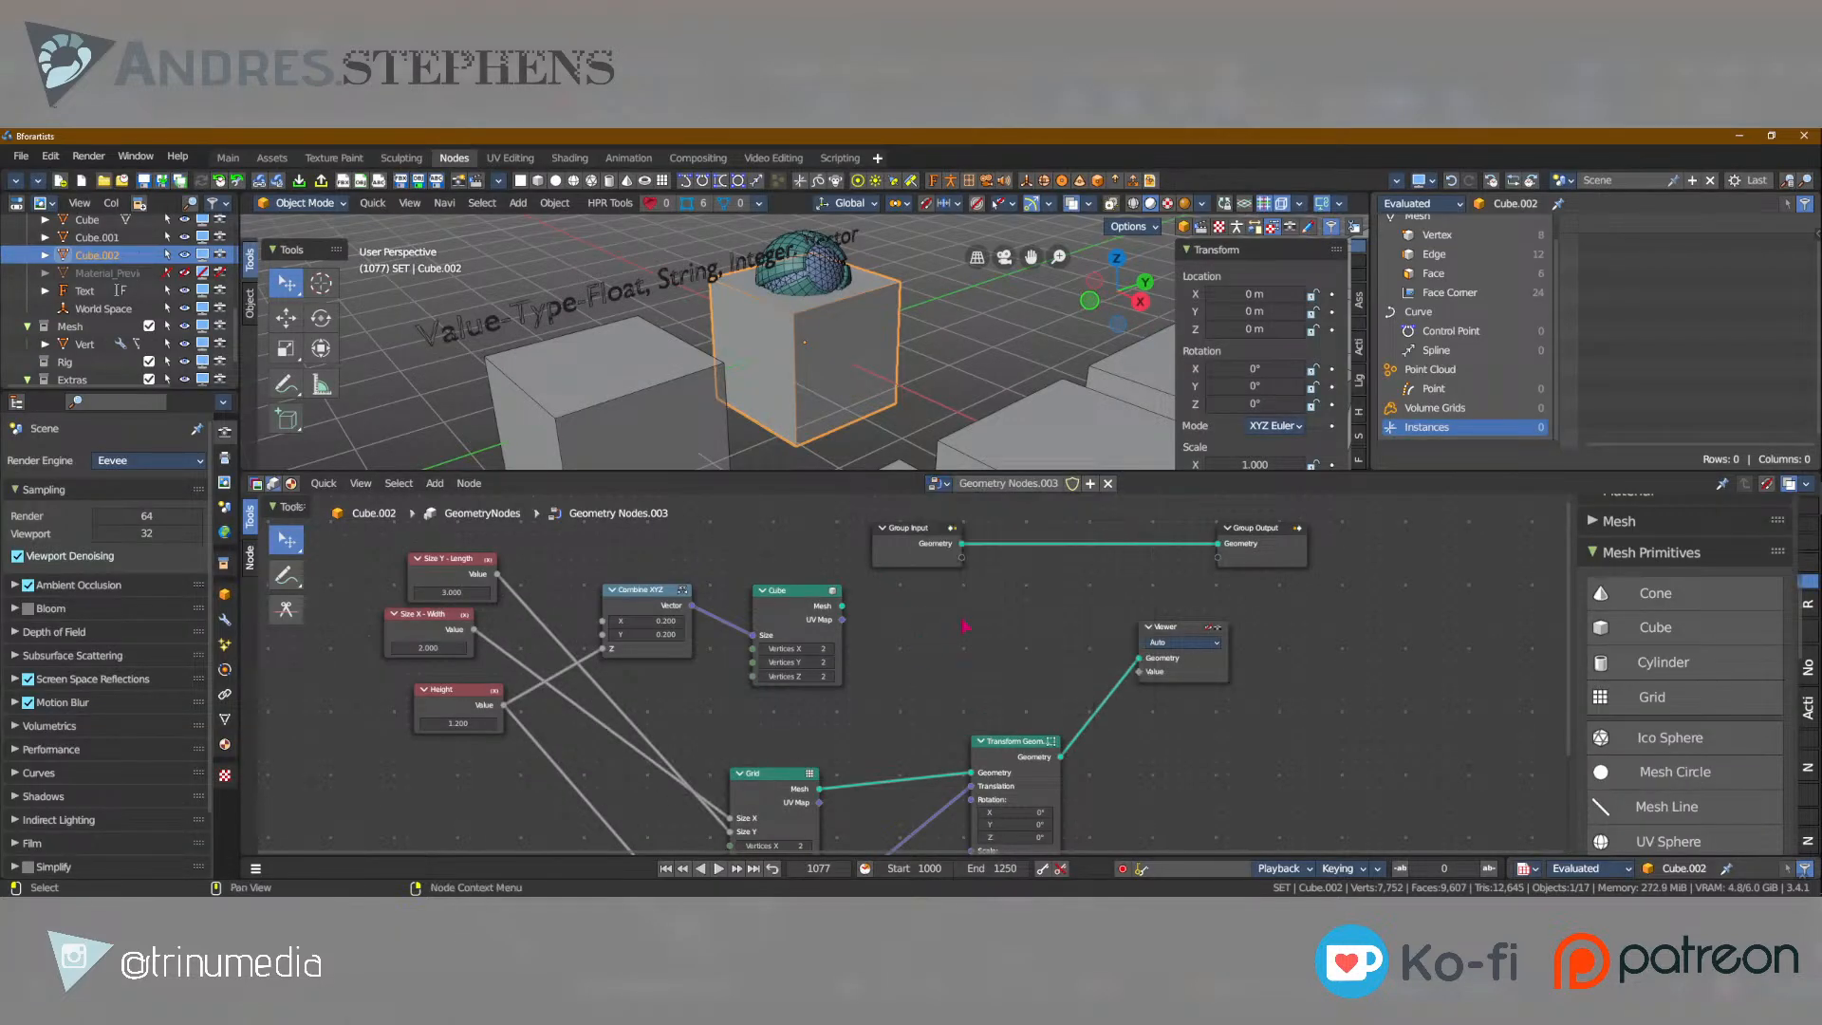
# Add a Join Geometry node in the empty area between the Cube and Viewer nodes.
pyautogui.hotkey('shift', 'a')
pyautogui.write('join')
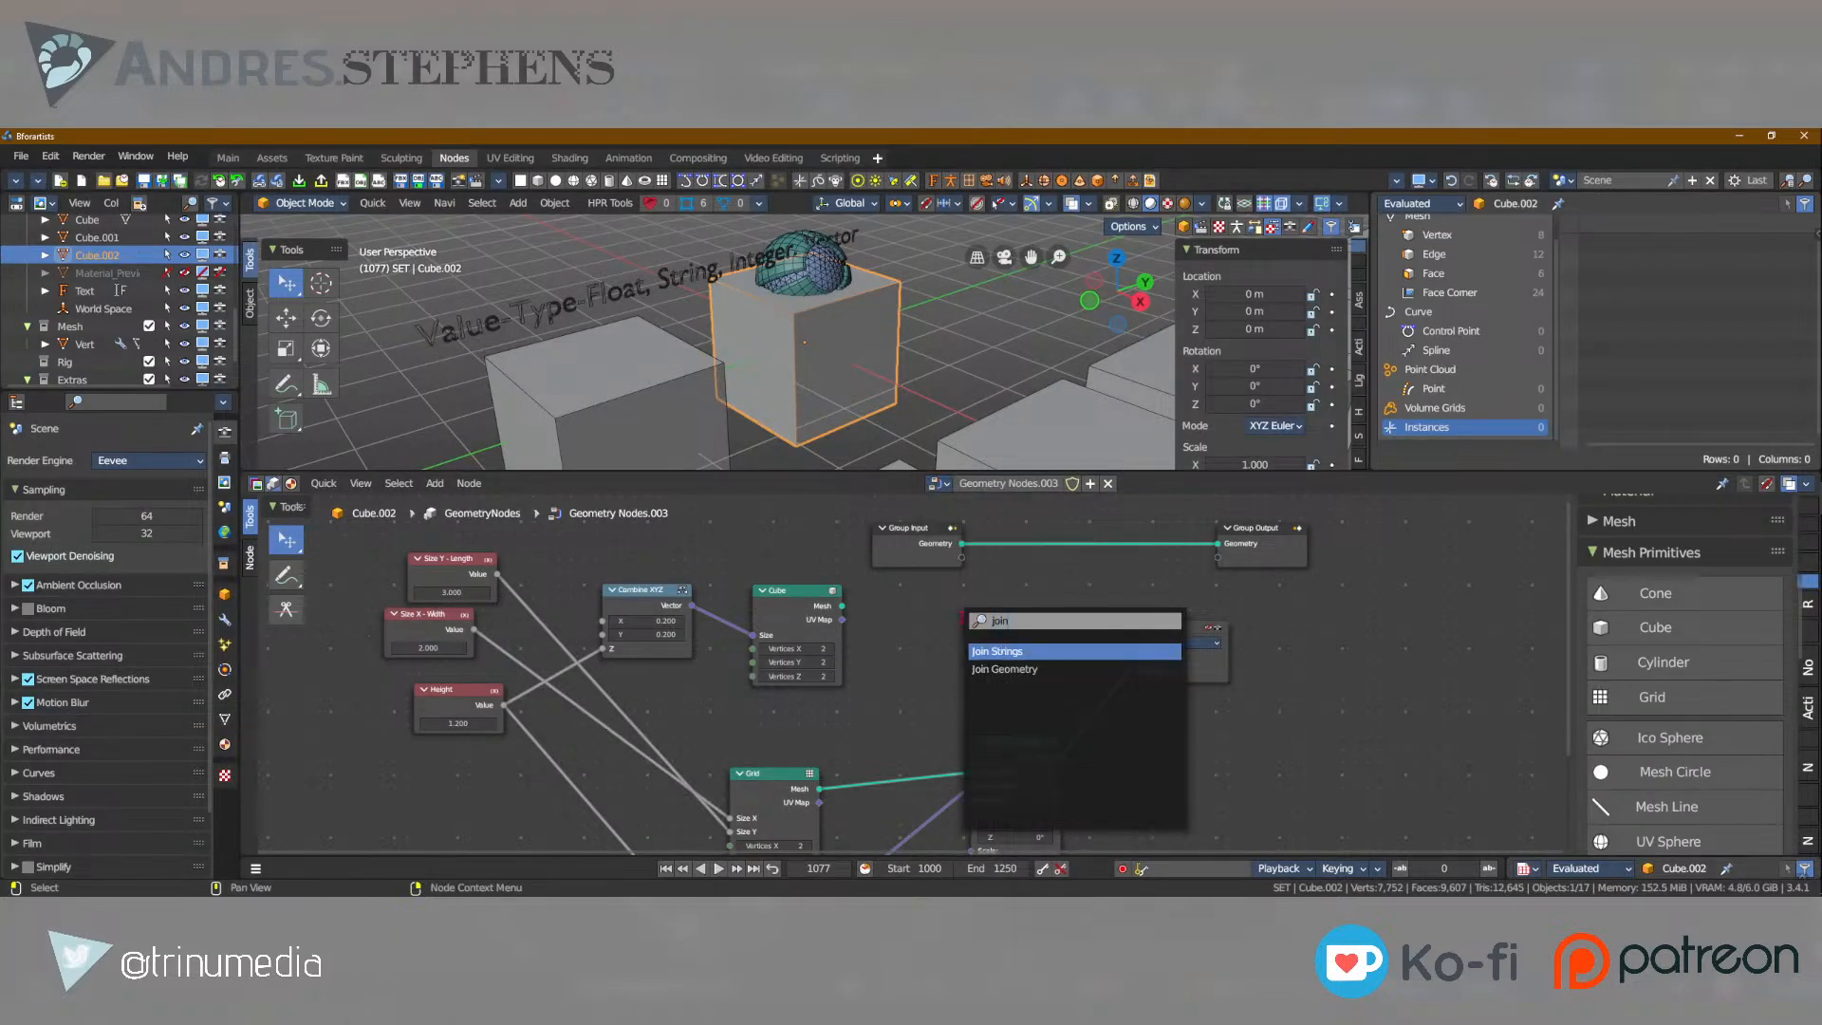
pyautogui.press('Down')
pyautogui.press('Return')
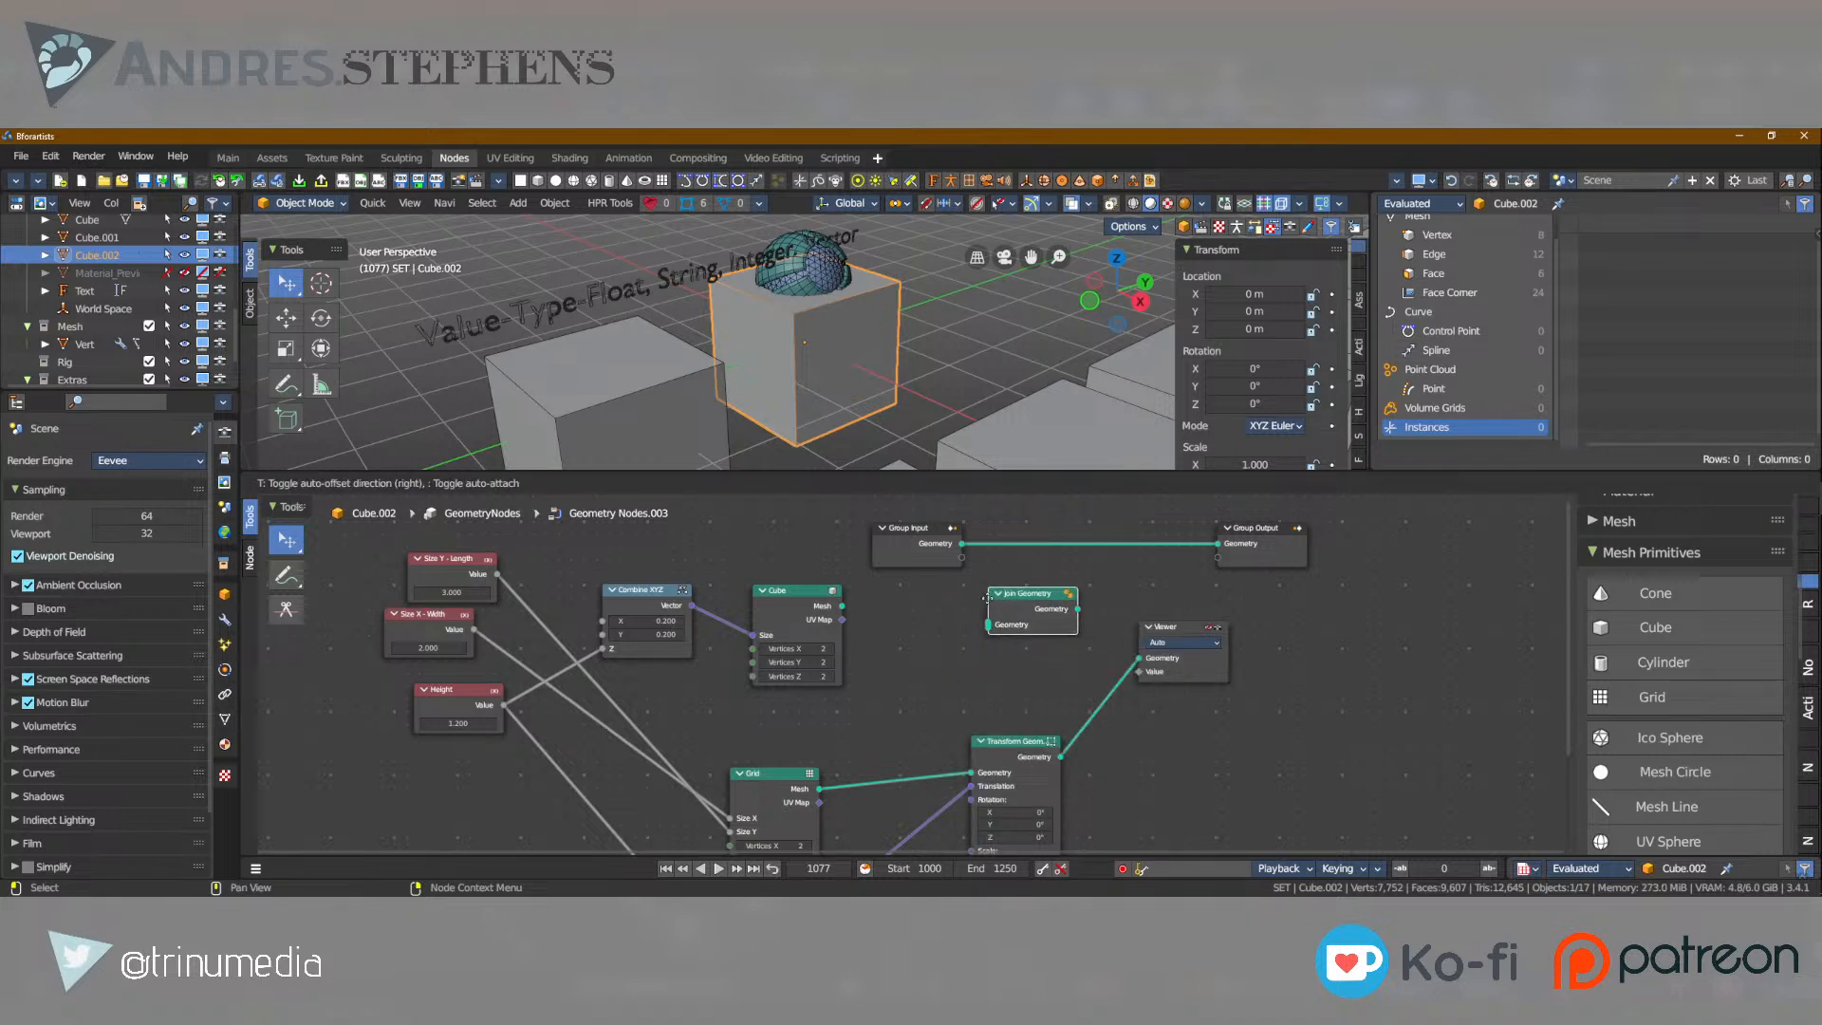
pyautogui.click(962, 630)
# Preview the Cube mesh, and combine it with the Transform Geometry output through a Join Geometry node placed ahead of the Viewer.
pyautogui.click(800, 607)
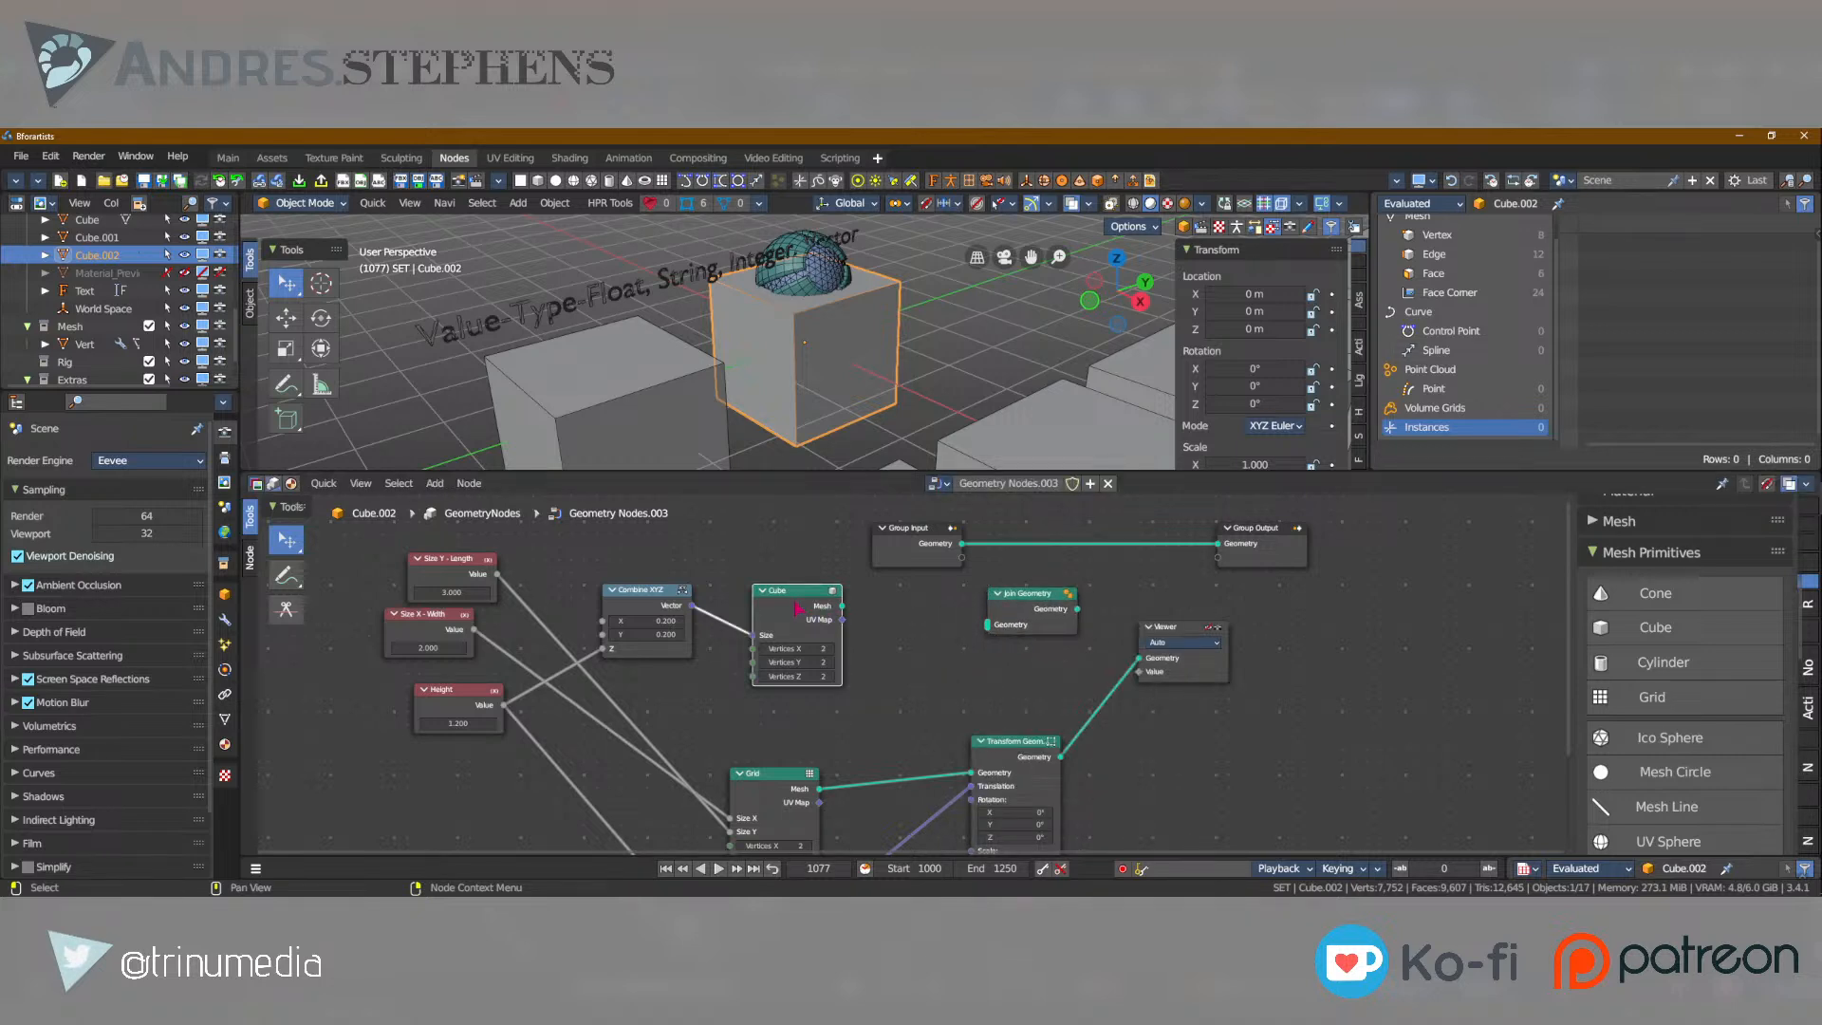
pyautogui.keyDown('ctrl'); pyautogui.keyDown('shift'); pyautogui.click(784, 610); pyautogui.keyUp('shift'); pyautogui.keyUp('ctrl')
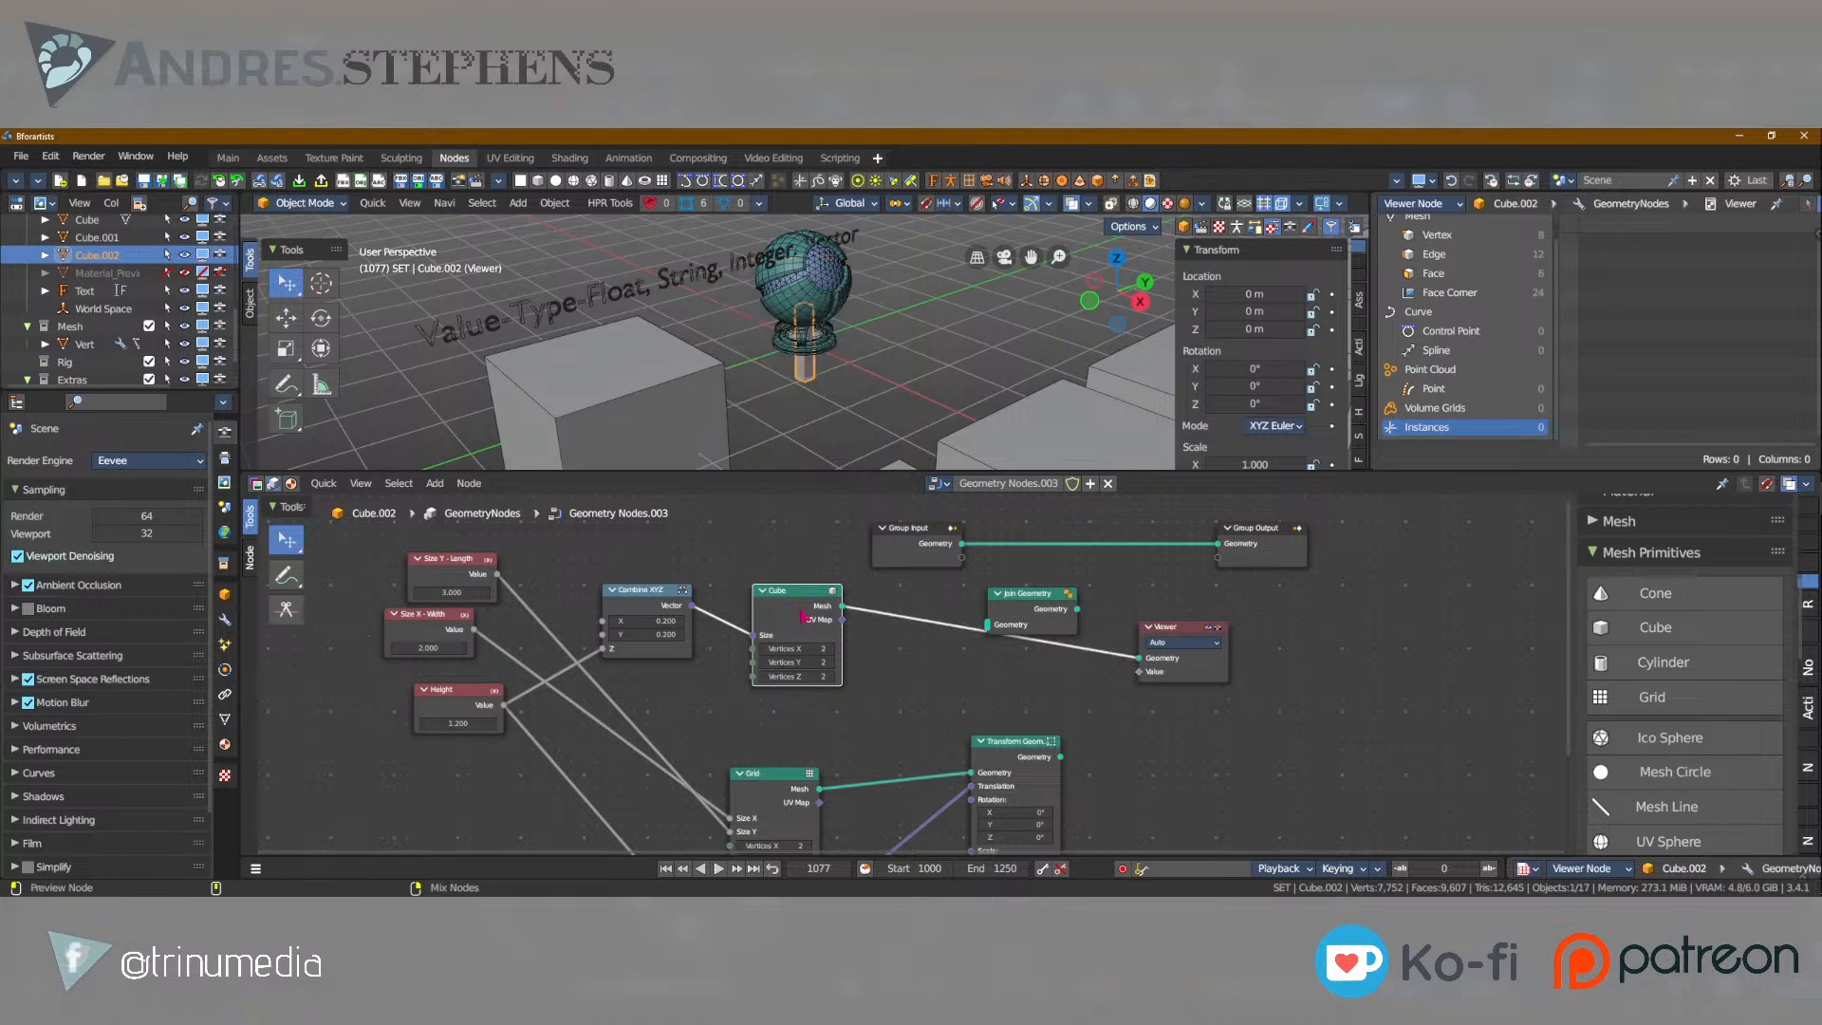
pyautogui.keyDown('ctrl'); pyautogui.keyDown('shift'); pyautogui.moveTo(777, 600); pyautogui.dragTo(813, 633, button='right'); pyautogui.keyUp('shift'); pyautogui.keyUp('ctrl')
pyautogui.keyDown('ctrl'); pyautogui.keyDown('shift'); pyautogui.moveTo(903, 682); pyautogui.dragTo(1014, 771, button='right'); pyautogui.keyUp('shift'); pyautogui.keyUp('ctrl')
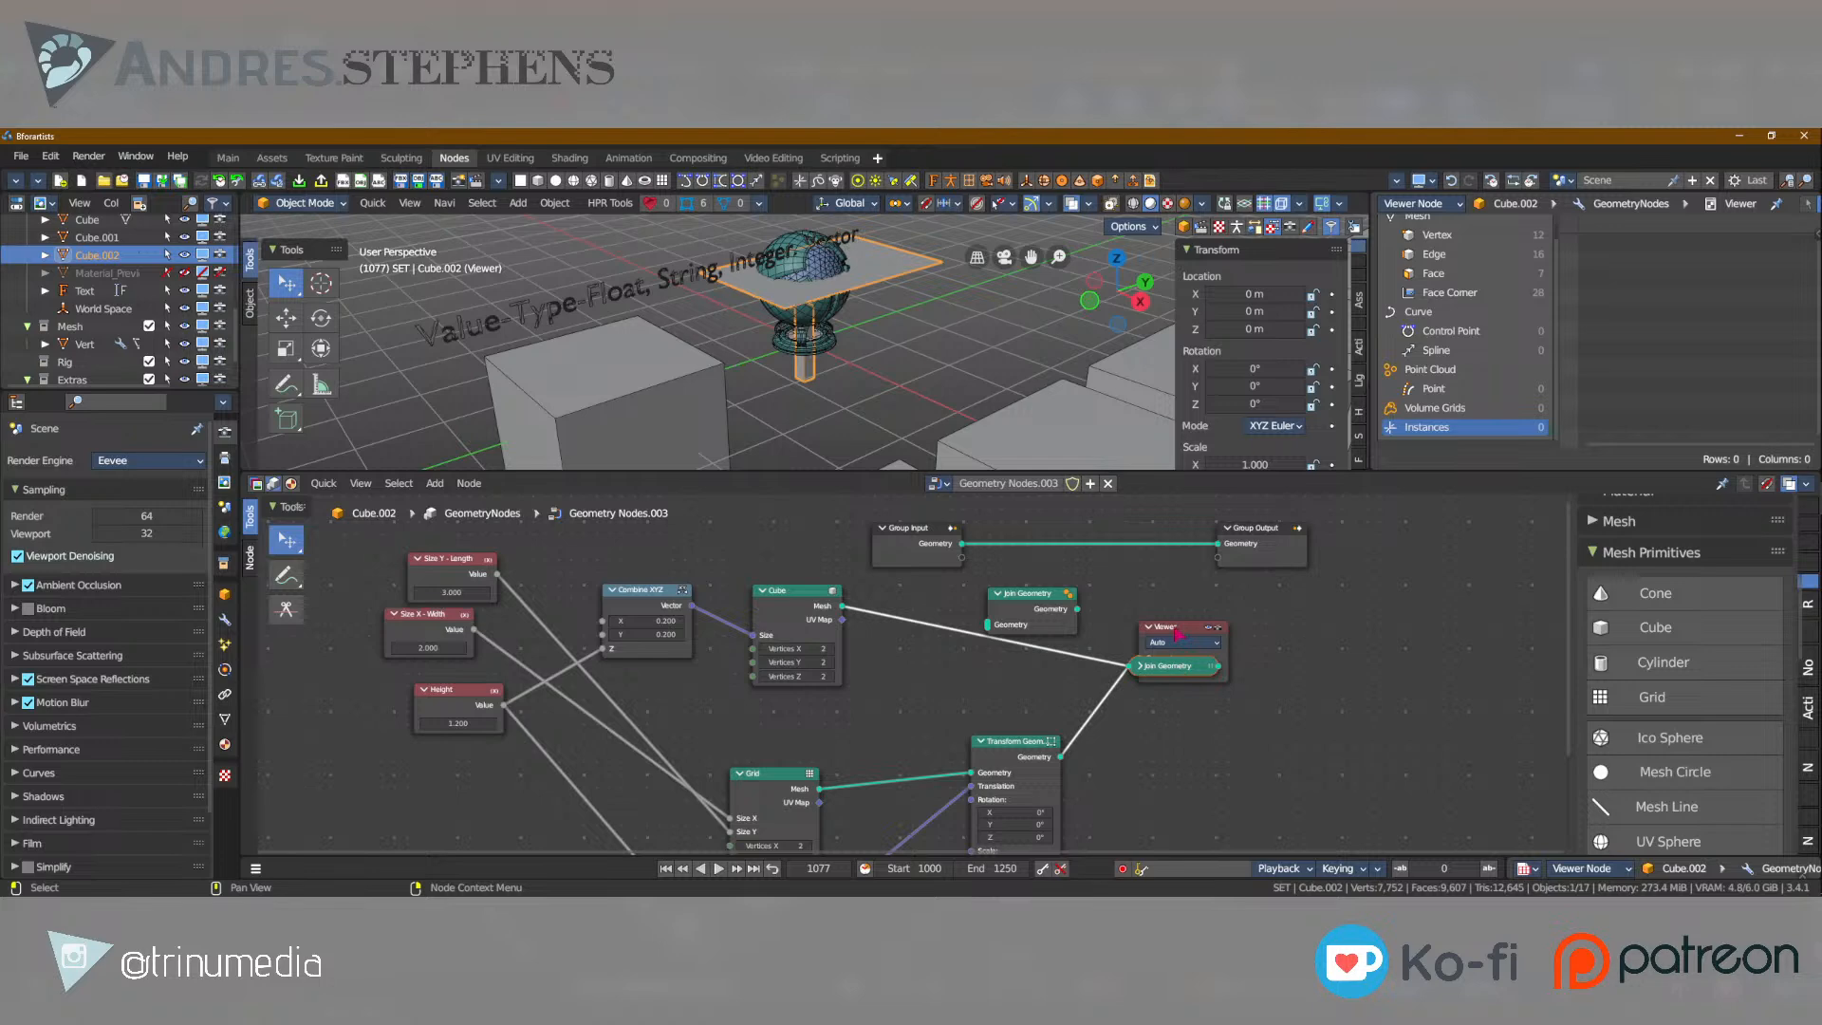
pyautogui.press('g')
pyautogui.click(1056, 642)
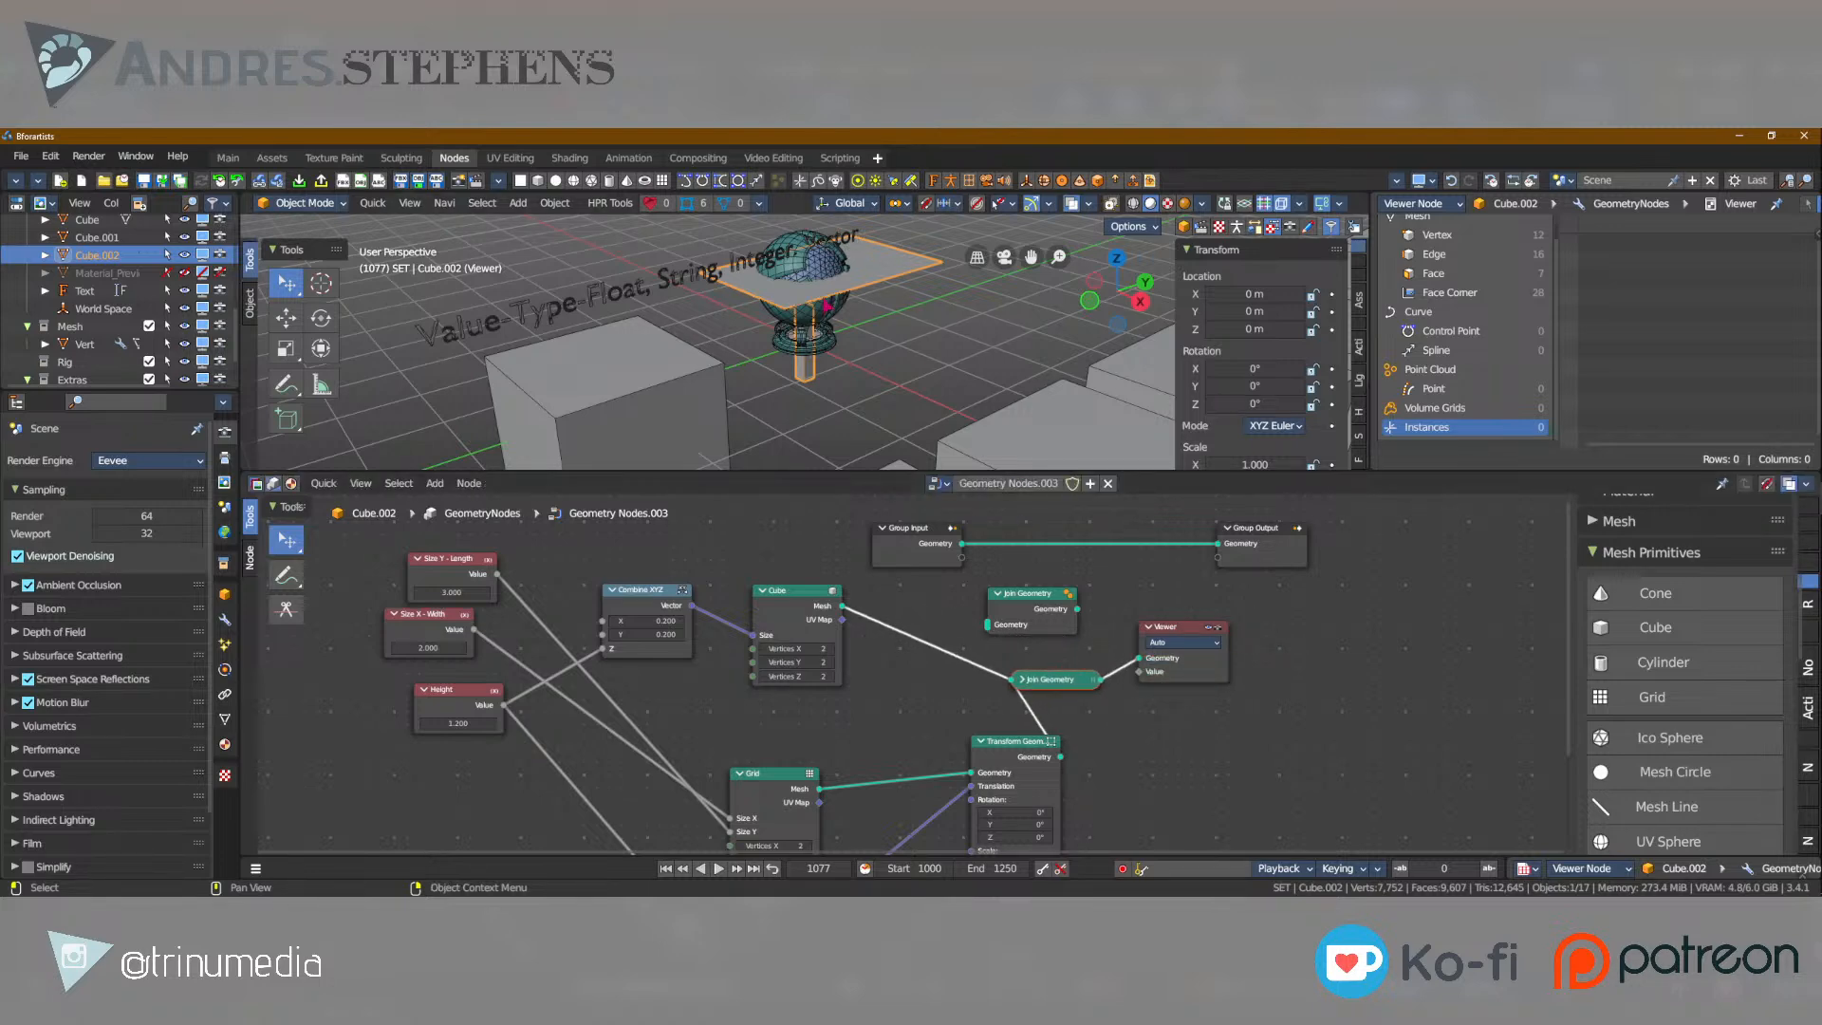
# Isolate Cube.002 in local view and orbit around the joined geometry.
pyautogui.scroll(3, 827, 304)
pyautogui.keyDown('shift'); pyautogui.moveTo(827, 305); pyautogui.dragTo(787, 384, button='middle'); pyautogui.keyUp('shift')
pyautogui.press('KP_Divide')
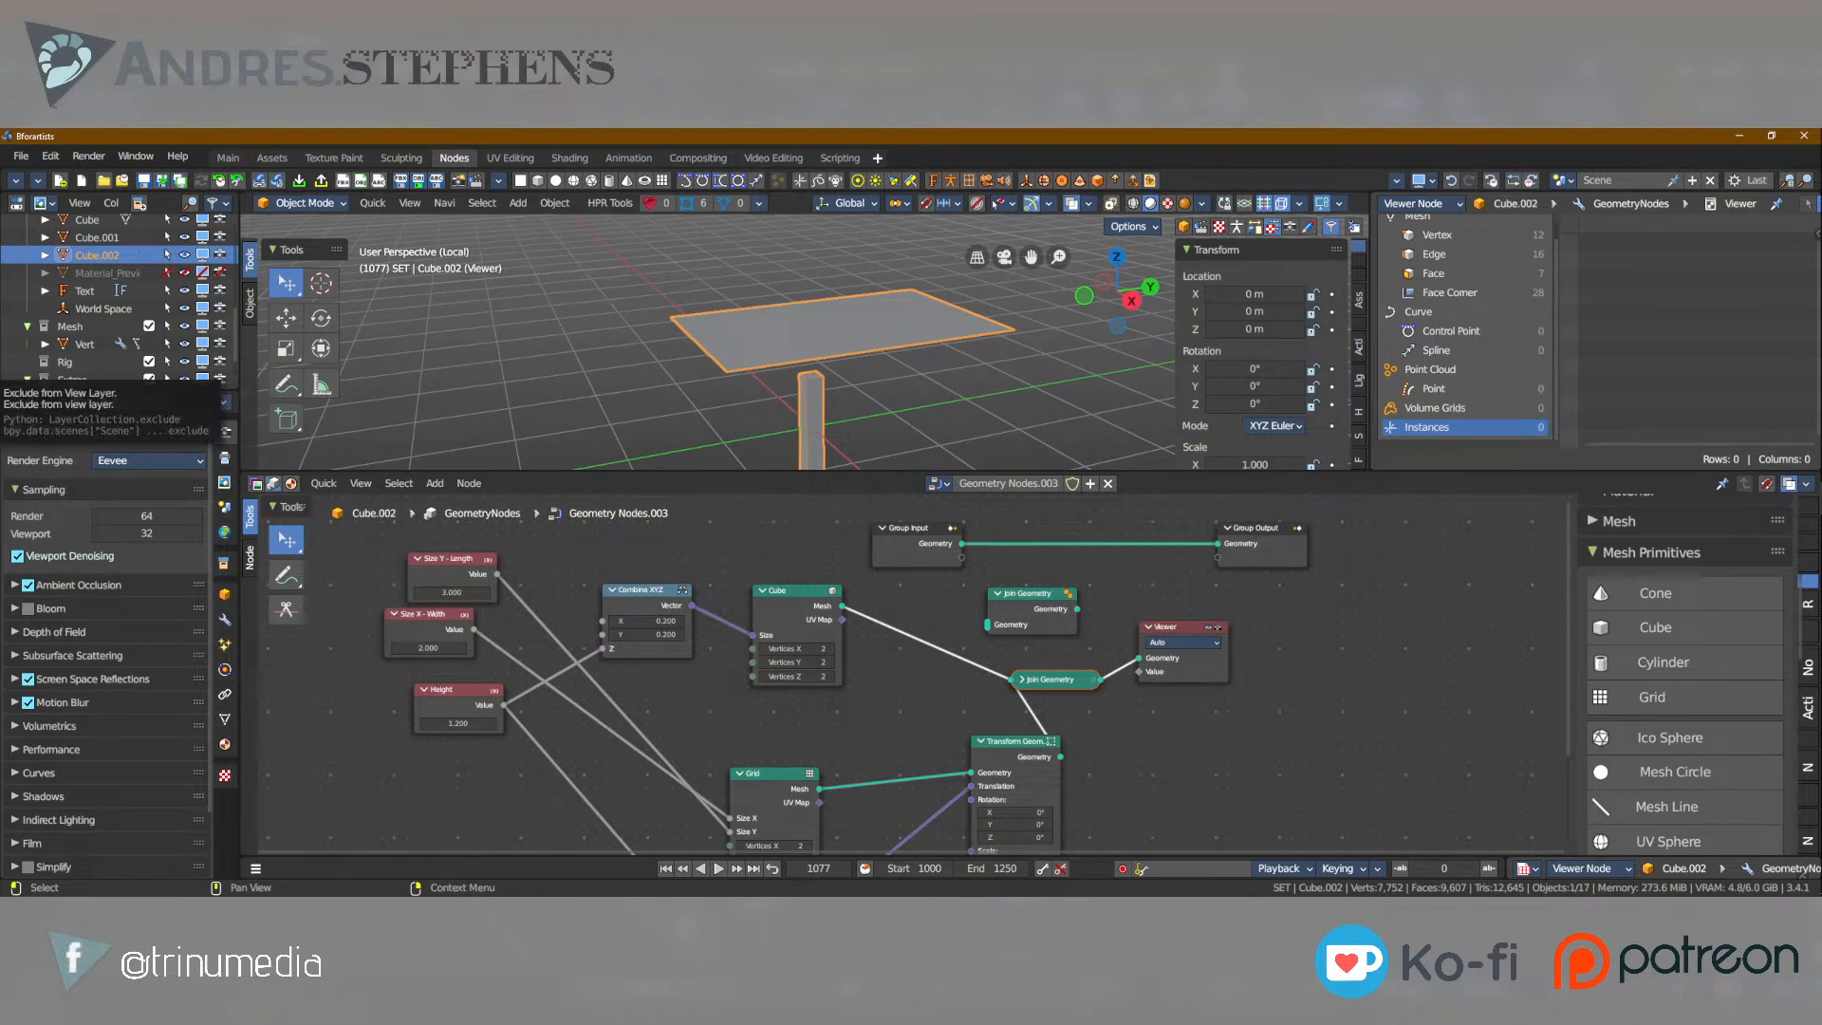
# Make room ahead of the Viewer and insert an Instance on Points node between Join Geometry and the Viewer.
pyautogui.moveTo(1347, 661); pyautogui.dragTo(1079, 696)
pyautogui.press('g')
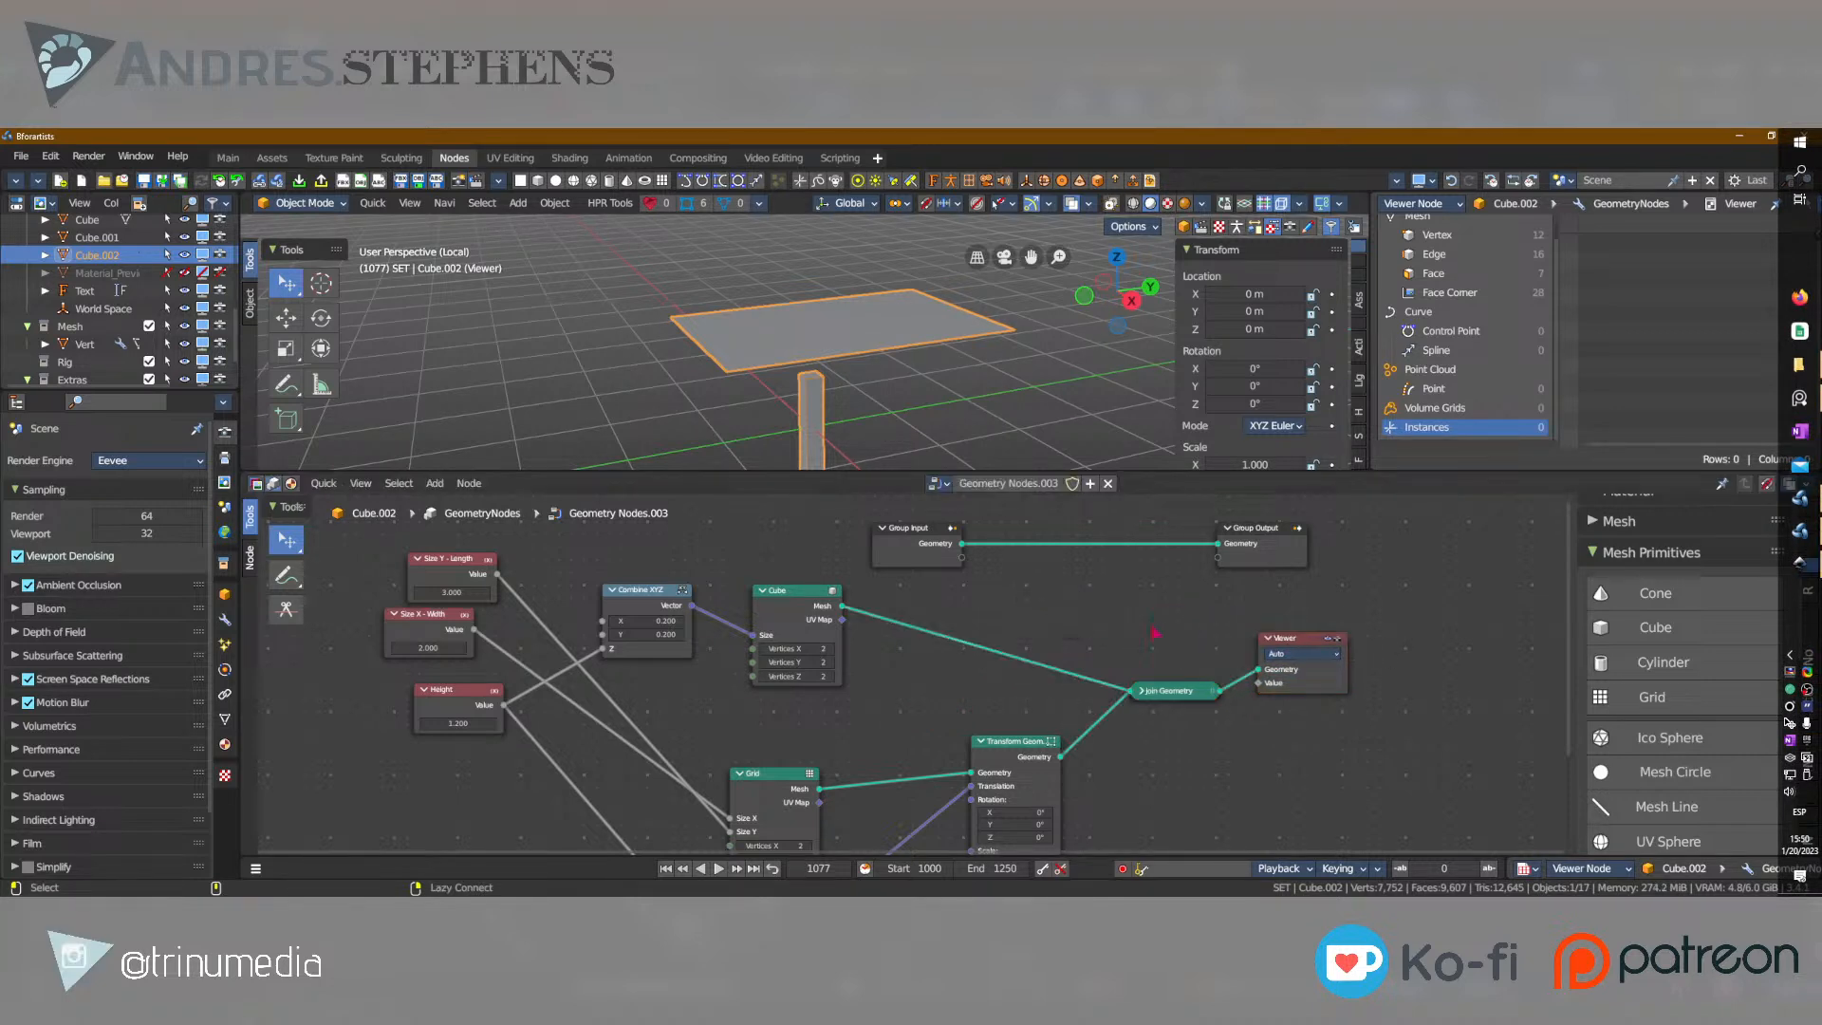
pyautogui.hotkey('shift', 'a')
pyautogui.write('insta')
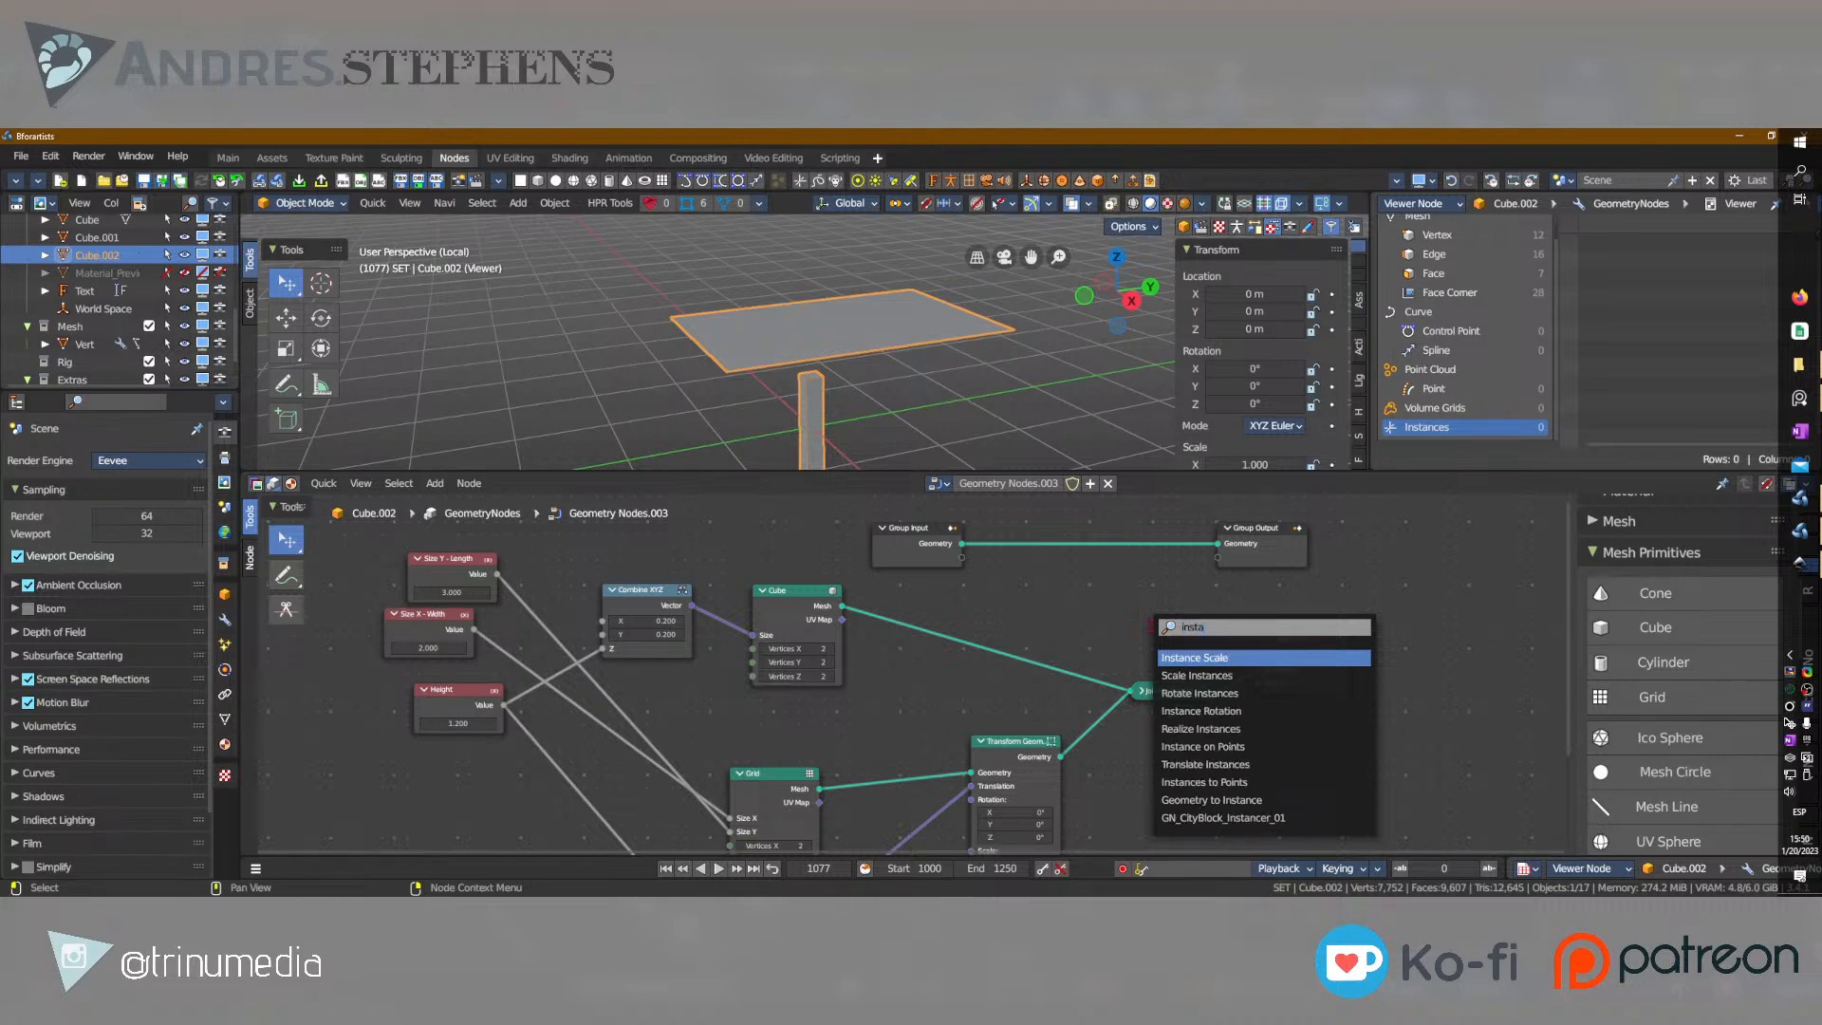
pyautogui.press('Down')
pyautogui.press('Down')
pyautogui.press('Down')
pyautogui.press('Down')
pyautogui.press('Down')
pyautogui.press('Return')
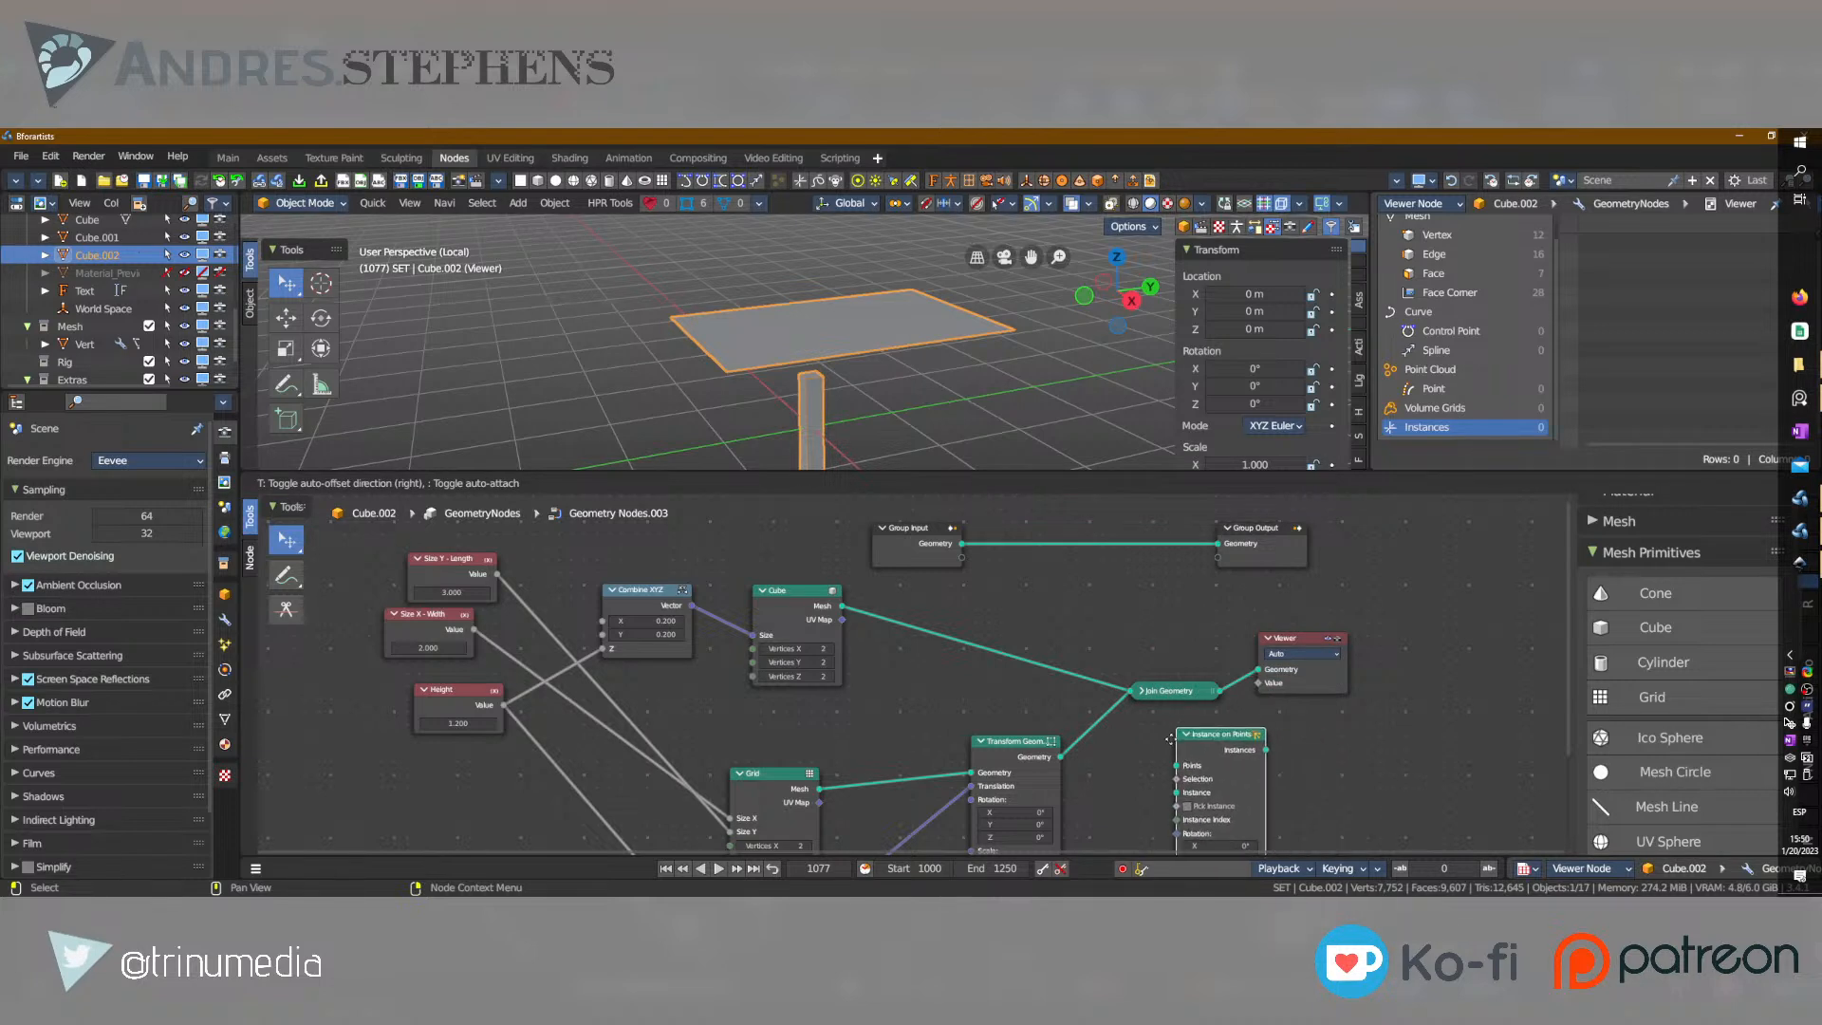
pyautogui.click(1204, 688)
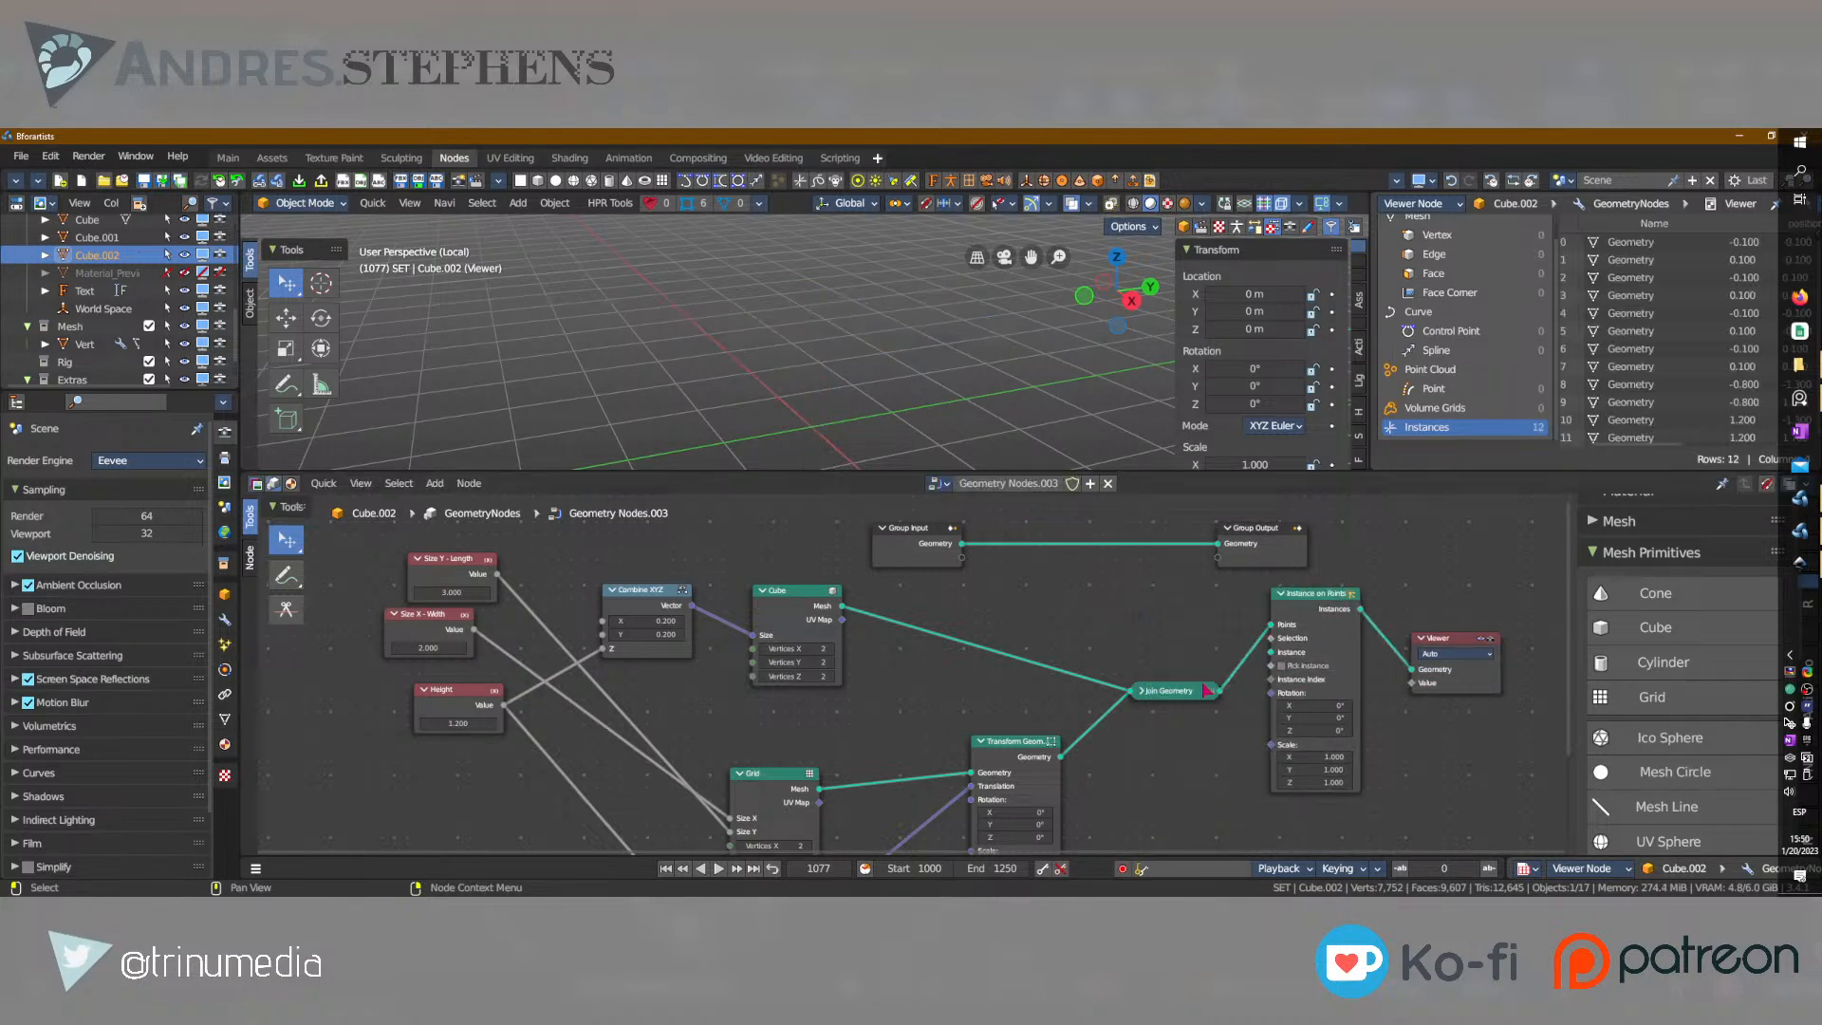
# Feed the Transform Geometry output into the Points input of Instance on Points instead, and delete the Join Geometry node.
pyautogui.moveTo(1270, 626); pyautogui.dragTo(1253, 628)
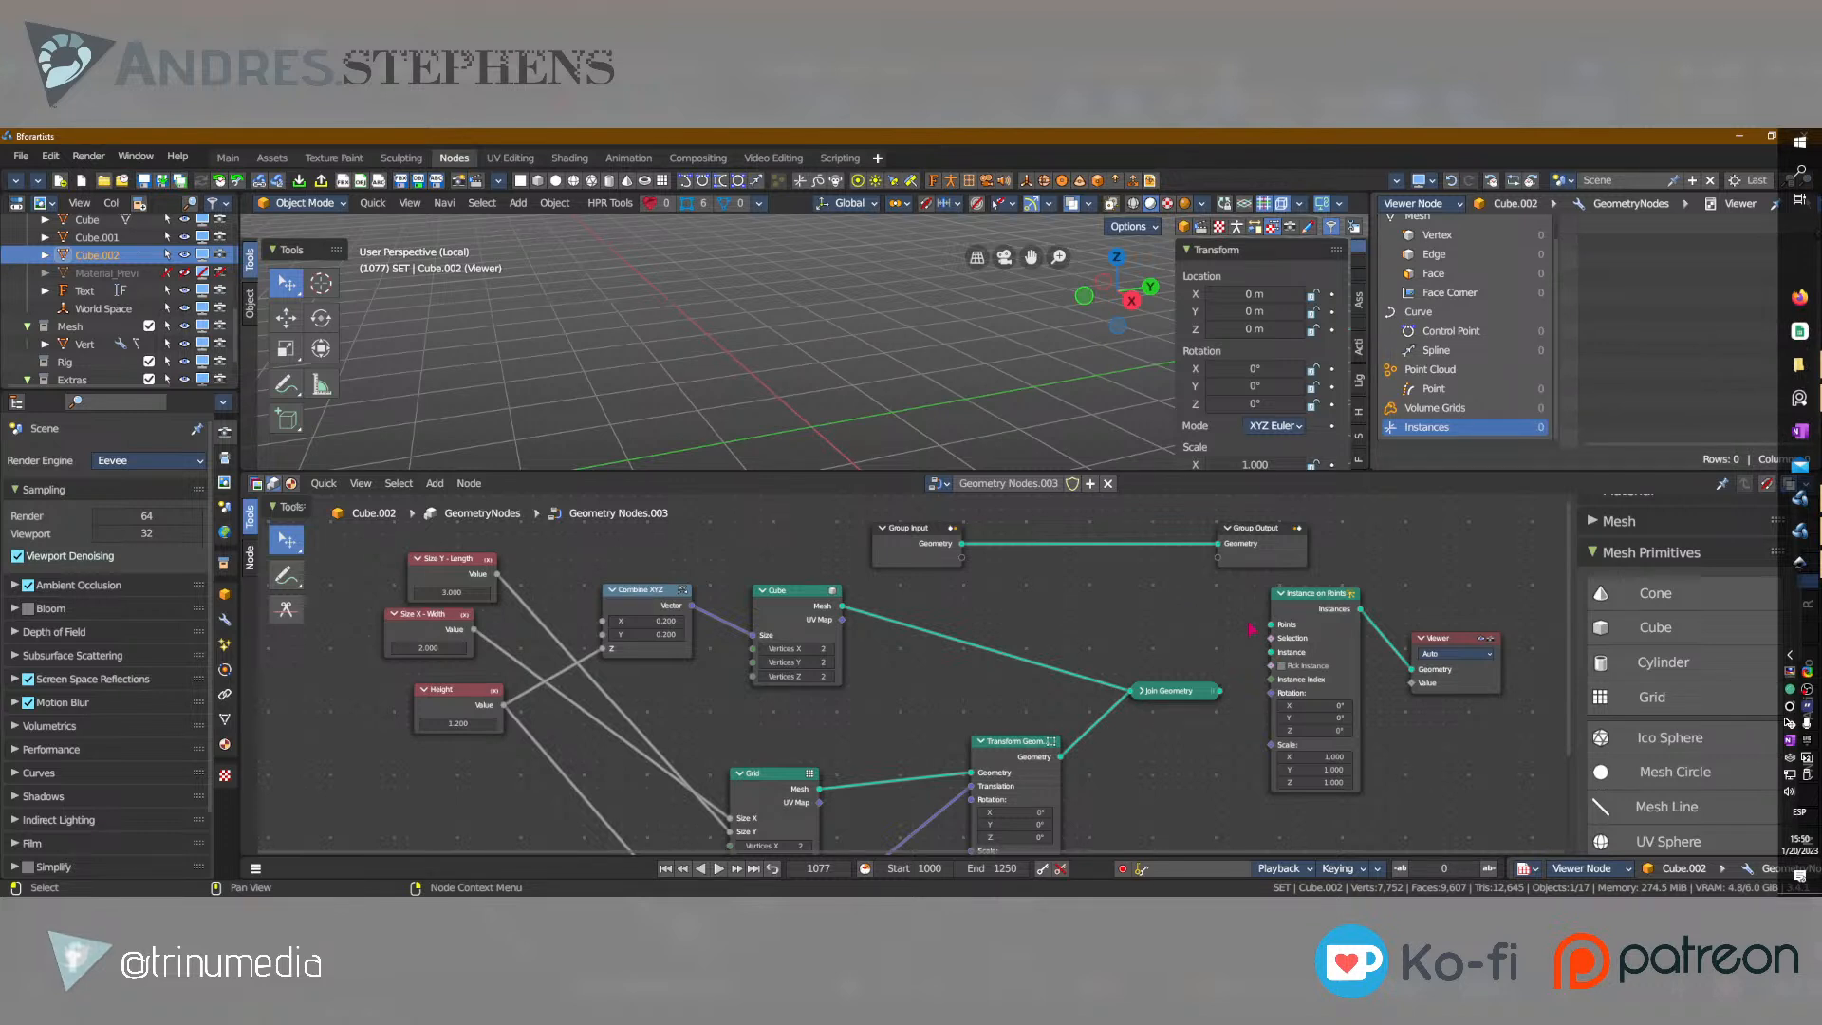
pyautogui.click(805, 593)
pyautogui.moveTo(1062, 758); pyautogui.dragTo(1270, 627)
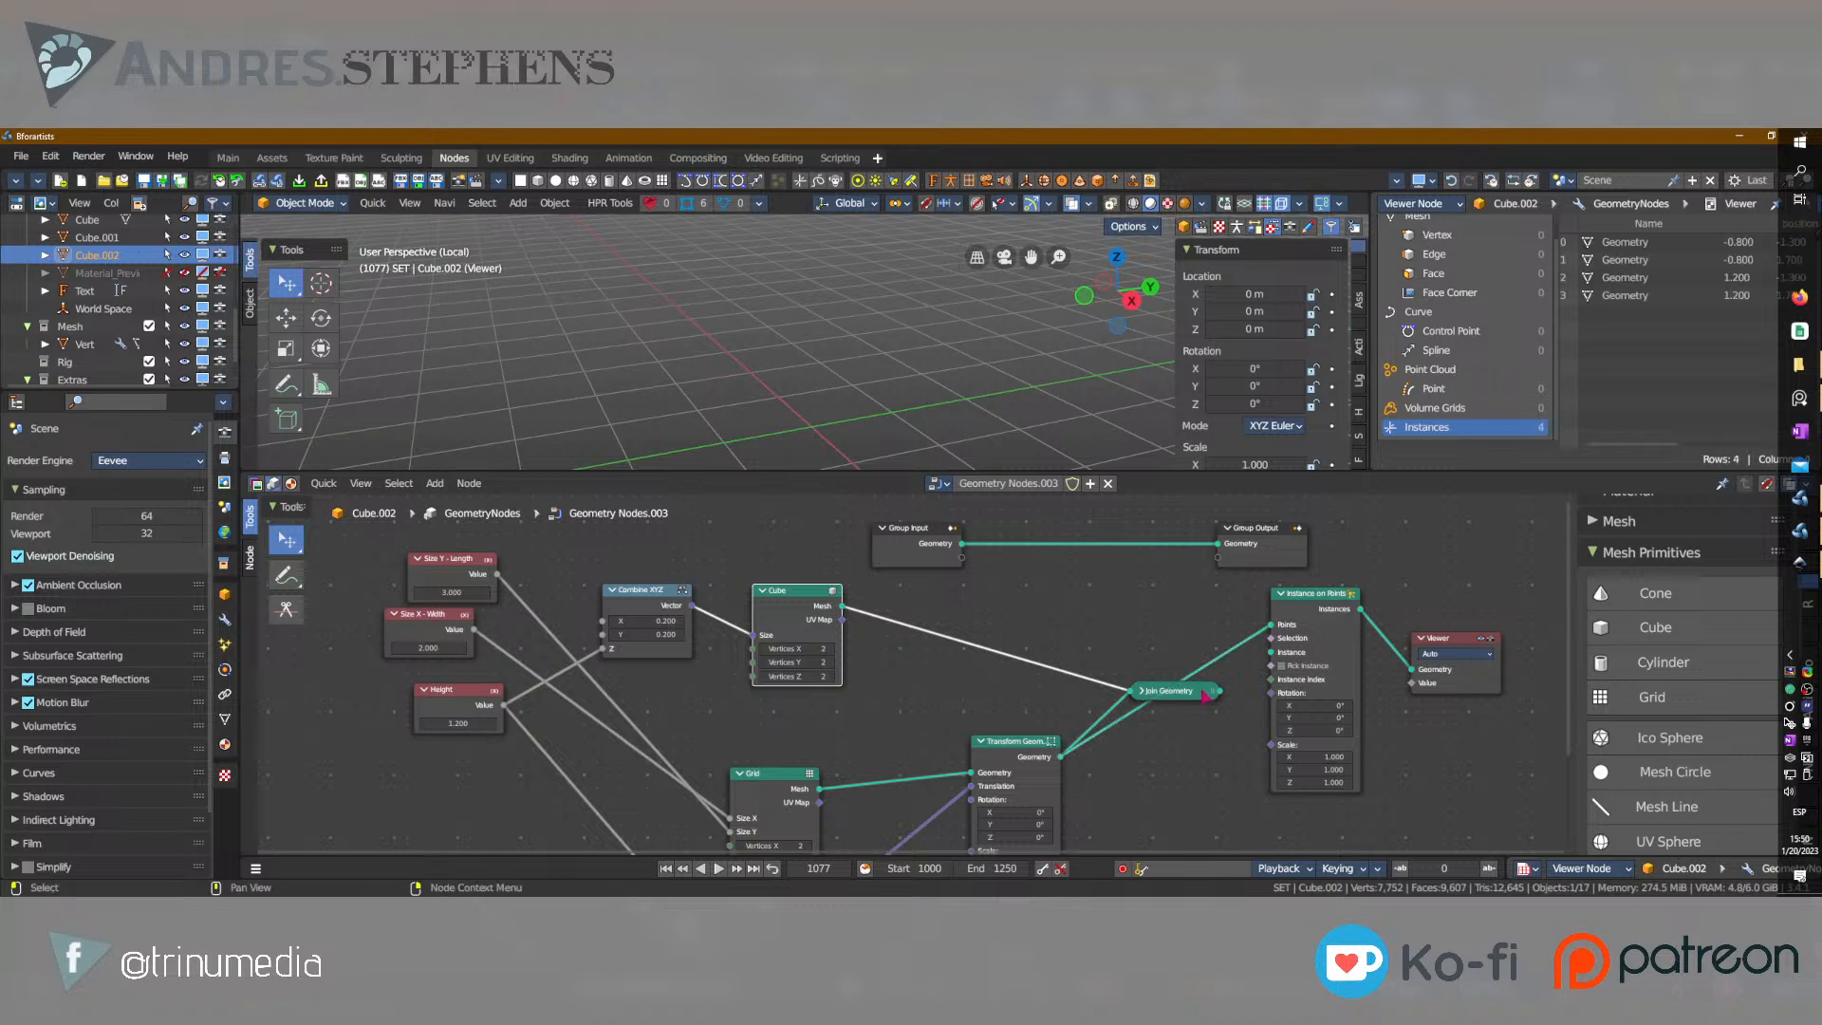
pyautogui.press('x')
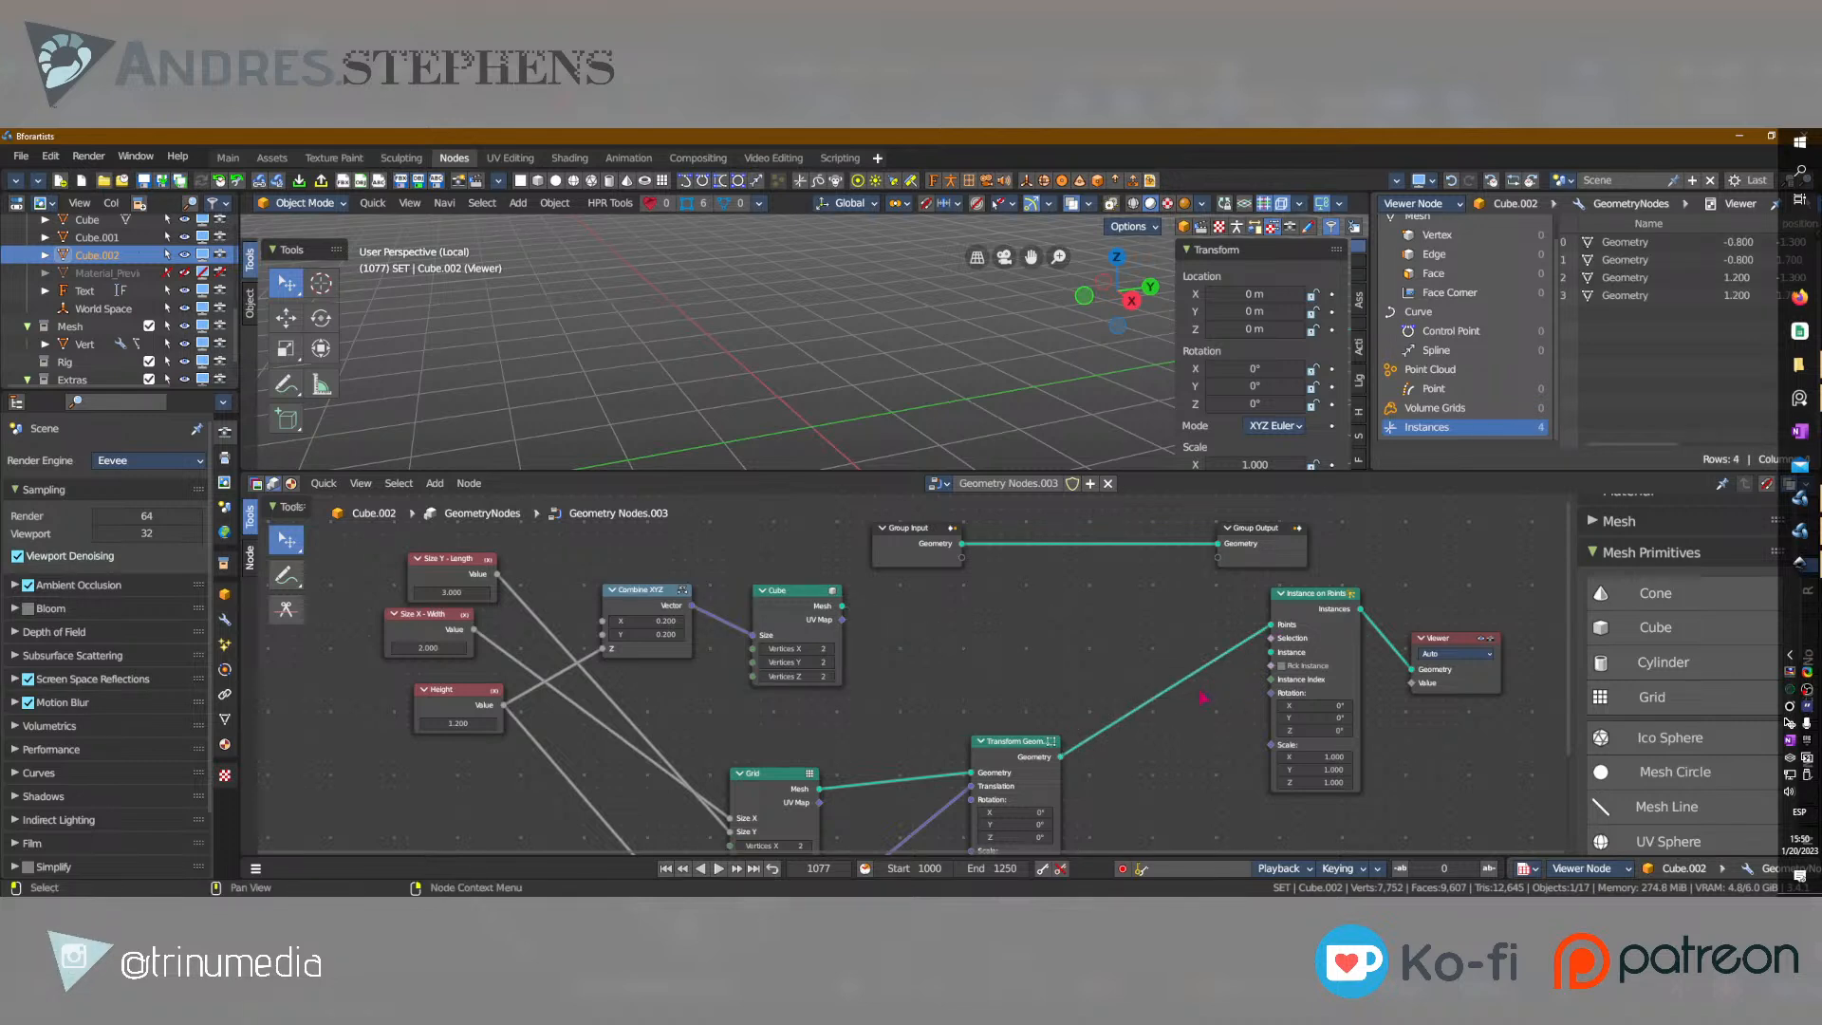
# Move the Group Output node above the Viewer and connect the Instances output to its Geometry input.
pyautogui.moveTo(1265, 539); pyautogui.dragTo(1469, 557)
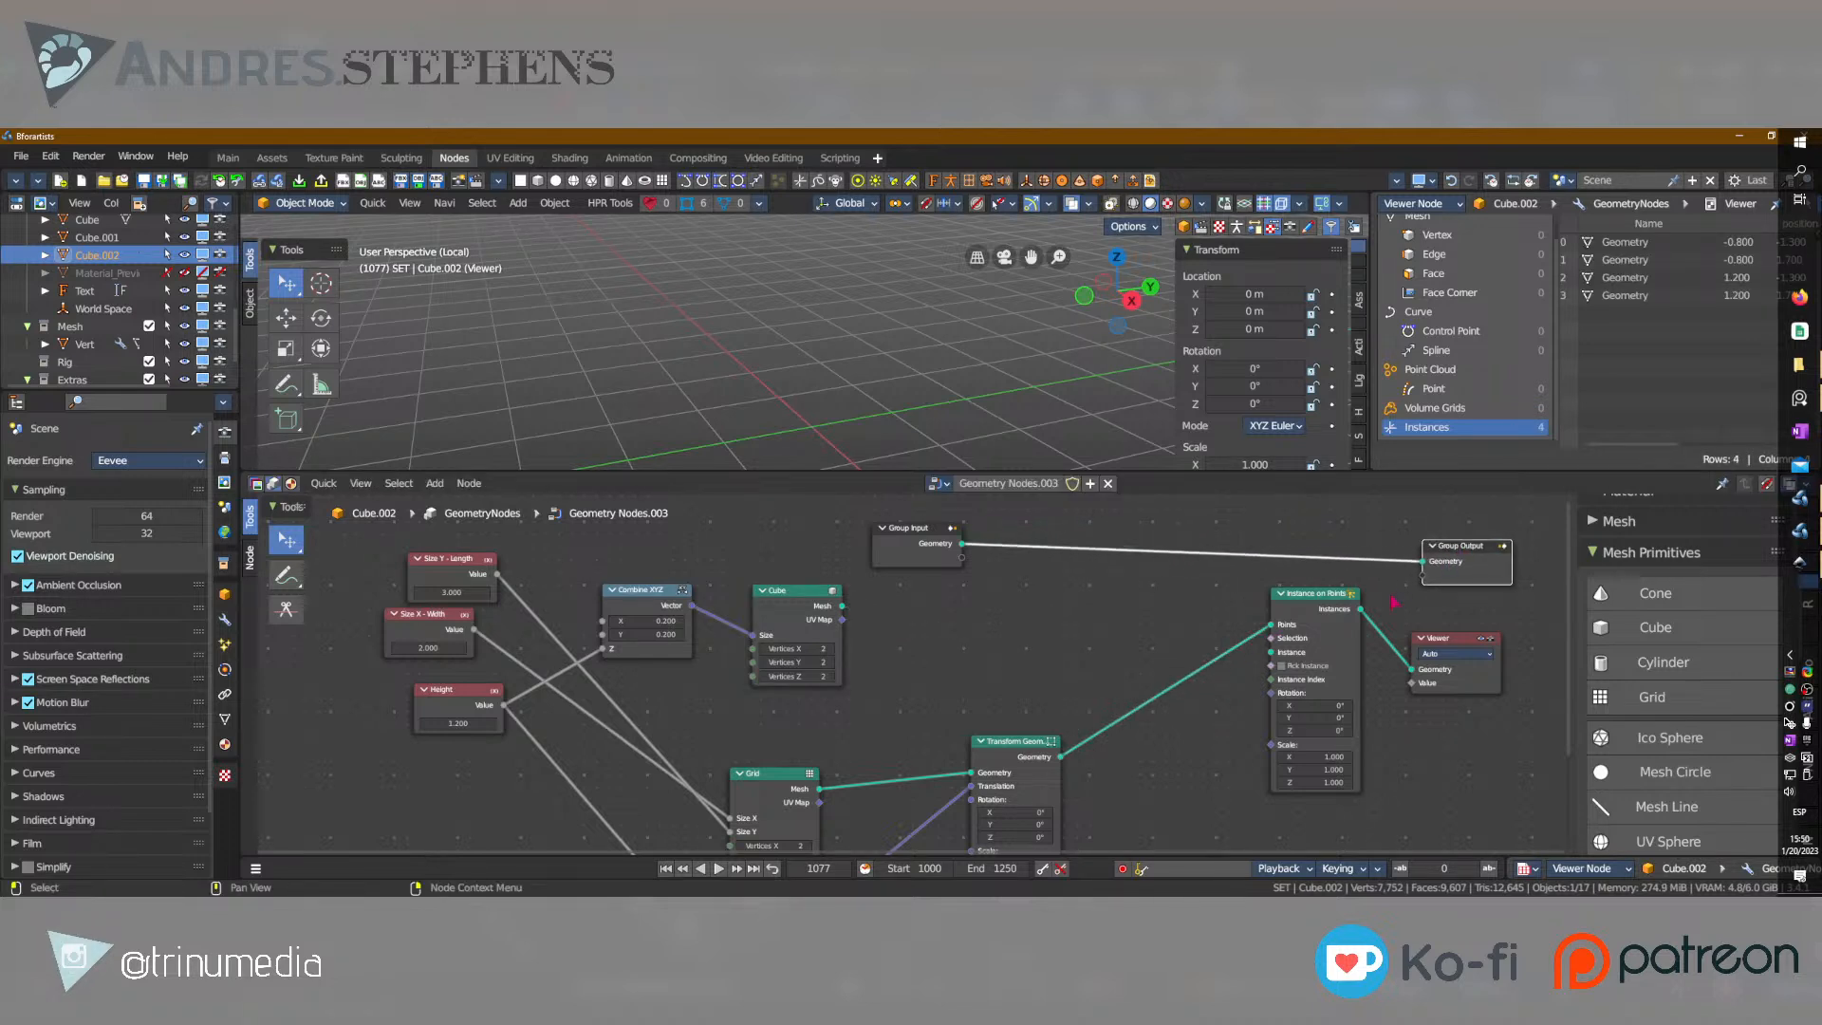
pyautogui.moveTo(1364, 617); pyautogui.dragTo(1433, 572)
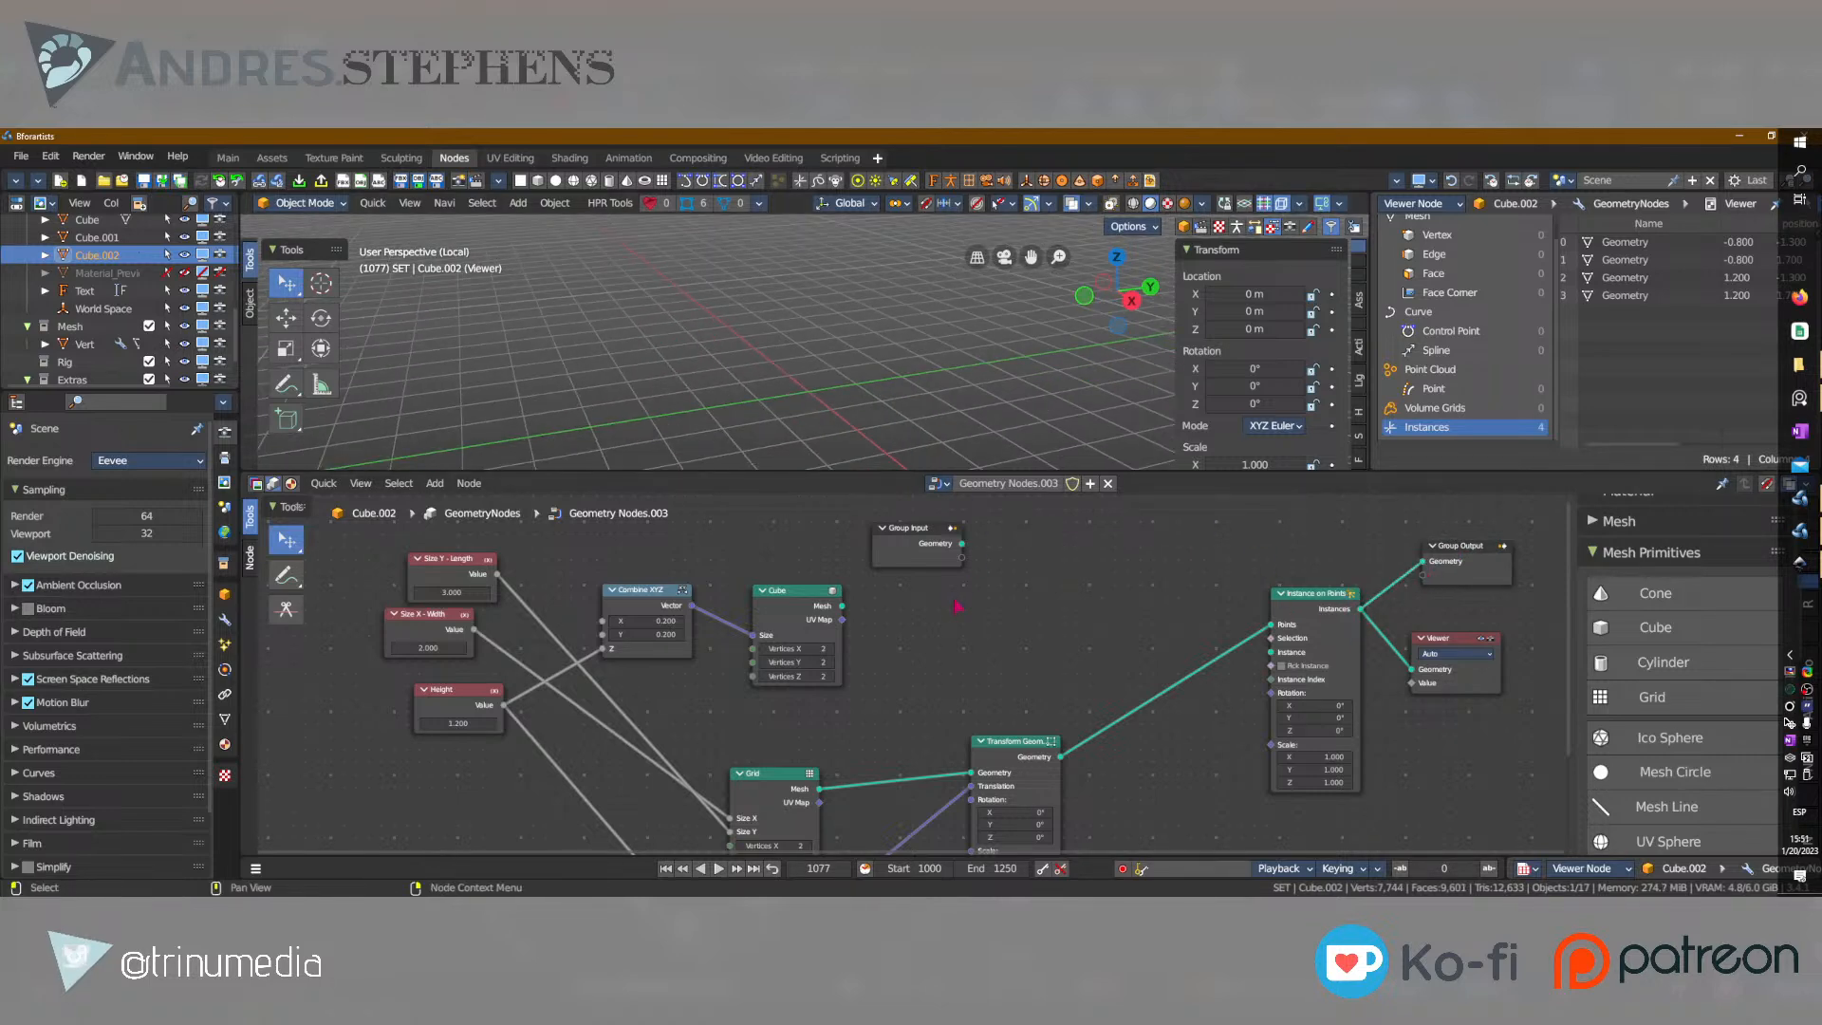
pyautogui.moveTo(1134, 593); pyautogui.dragTo(1032, 560, button='middle')
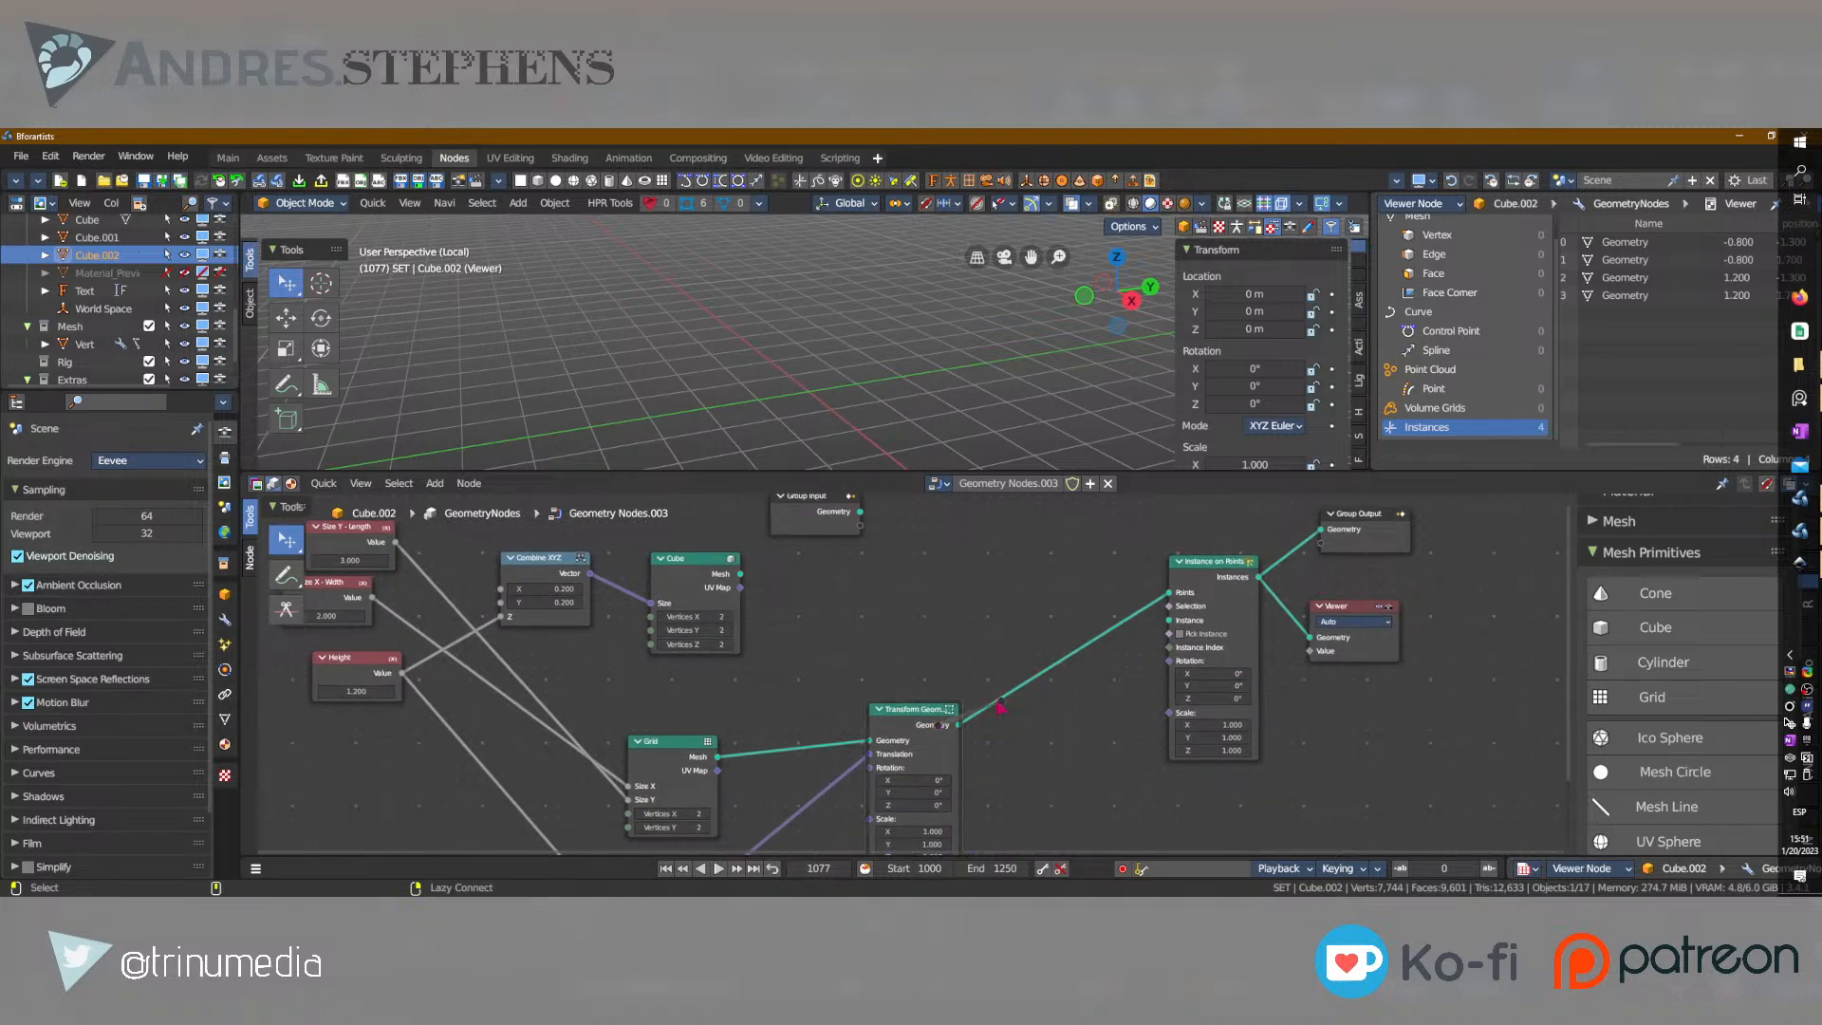
# Merge the Transform Geometry and Instance on Points outputs with a Join Geometry node, spacing the Viewer and Group Output away from it.
pyautogui.keyDown('ctrl'); pyautogui.keyDown('shift'); pyautogui.click(923, 716); pyautogui.keyUp('shift'); pyautogui.keyUp('ctrl')
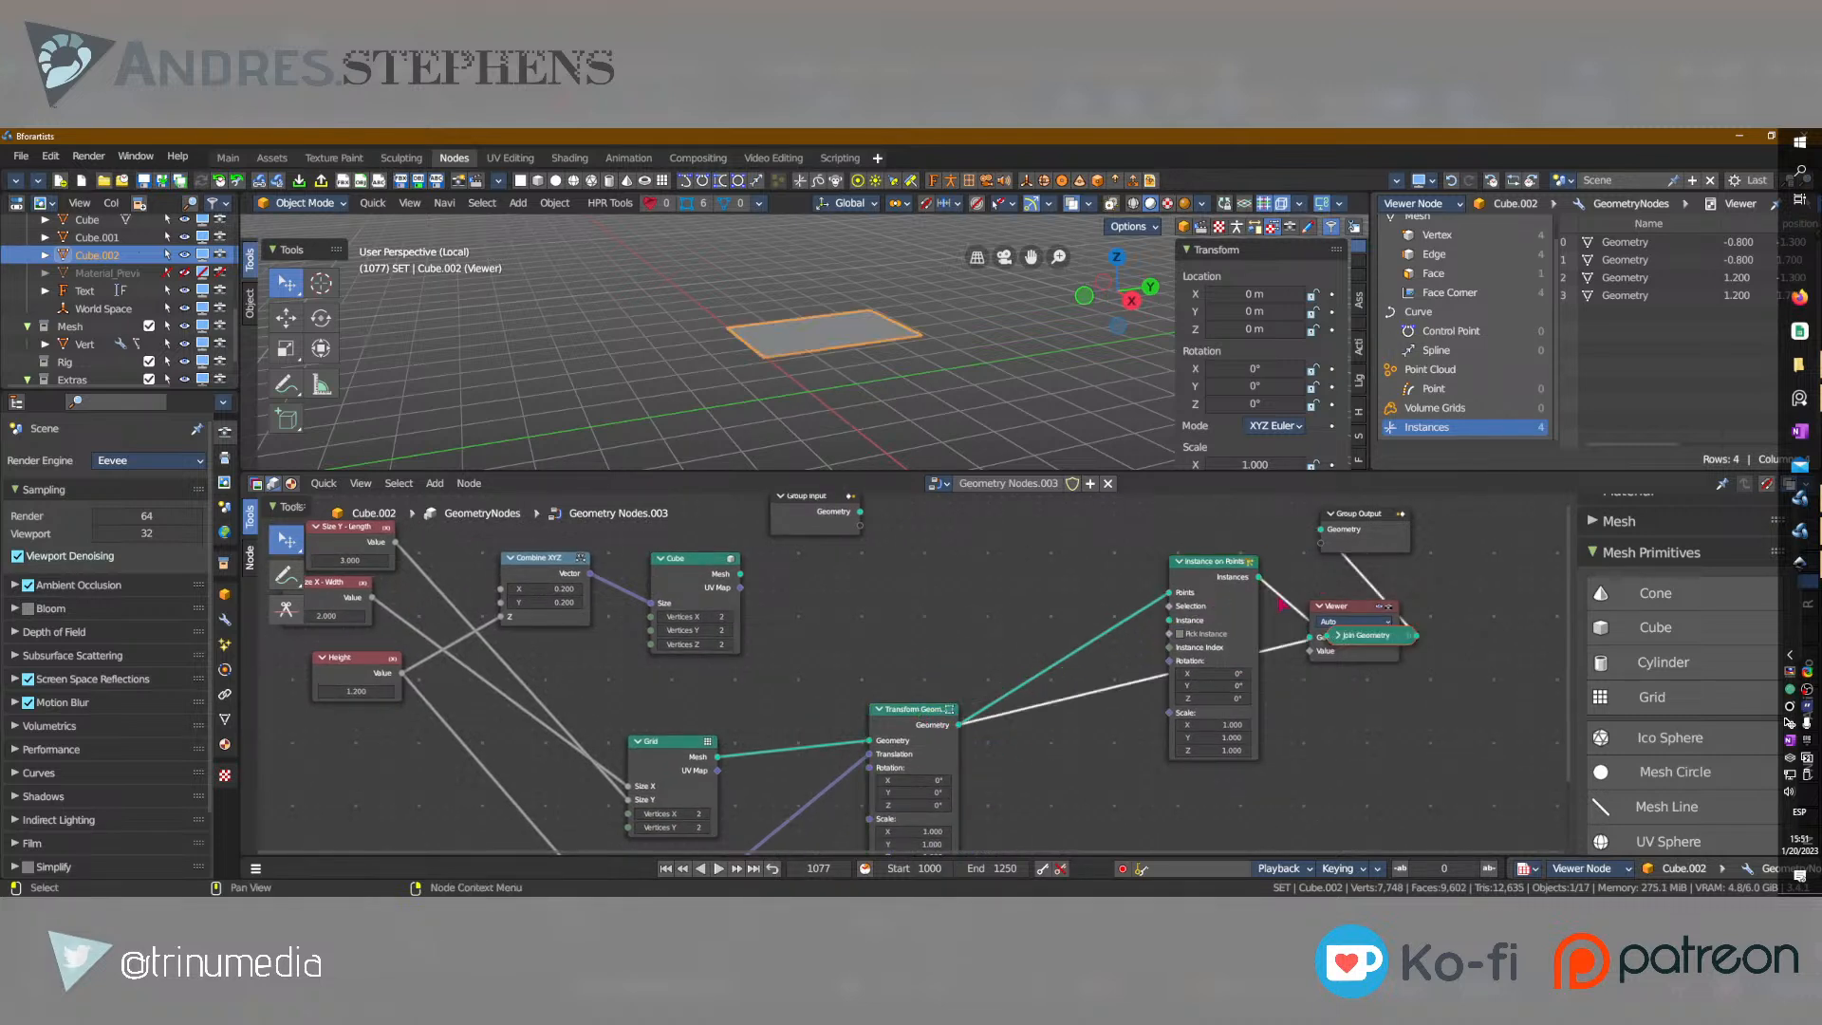
pyautogui.moveTo(1348, 608); pyautogui.dragTo(1481, 606)
pyautogui.moveTo(1351, 513); pyautogui.dragTo(1485, 527)
pyautogui.scroll(5, 789, 332)
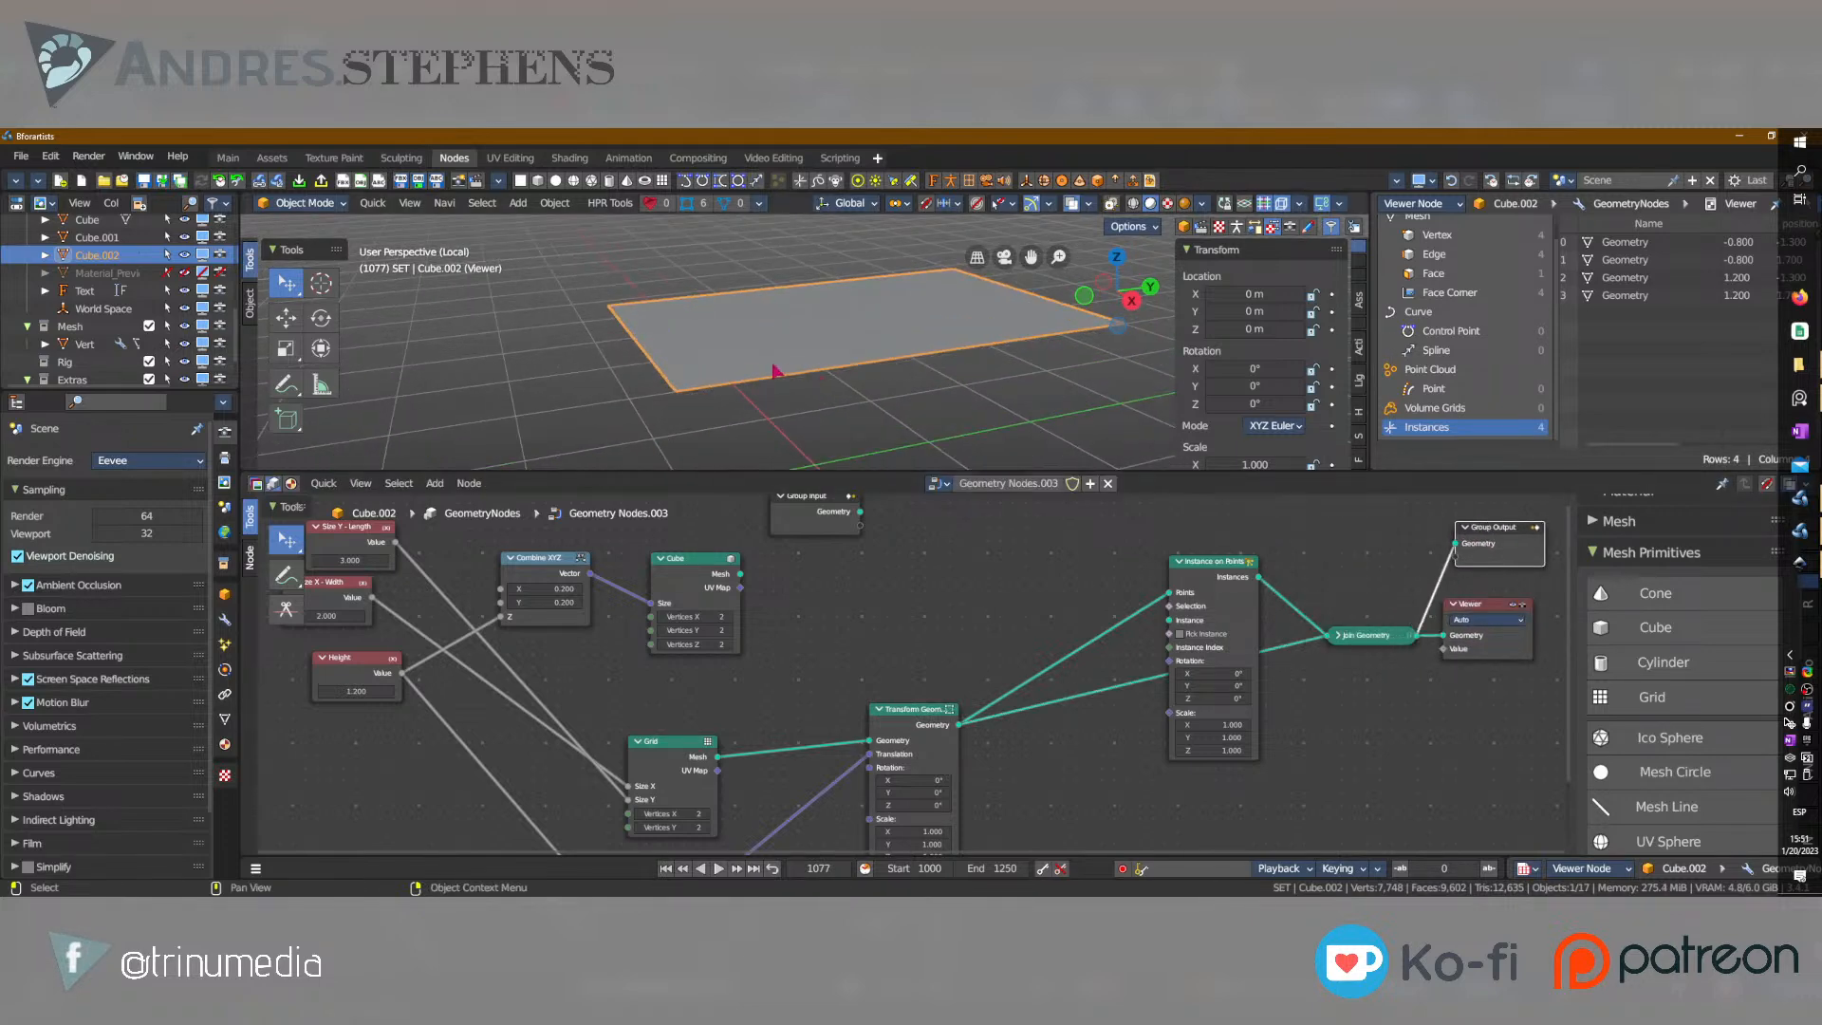
# Connect the Cube node's Mesh output to the Instance input of Instance on Points.
pyautogui.moveTo(1220, 553); pyautogui.dragTo(1146, 540)
pyautogui.scroll(8, 1243, 579)
pyautogui.moveTo(1243, 577); pyautogui.dragTo(709, 733, button='middle')
pyautogui.scroll(1, 709, 733)
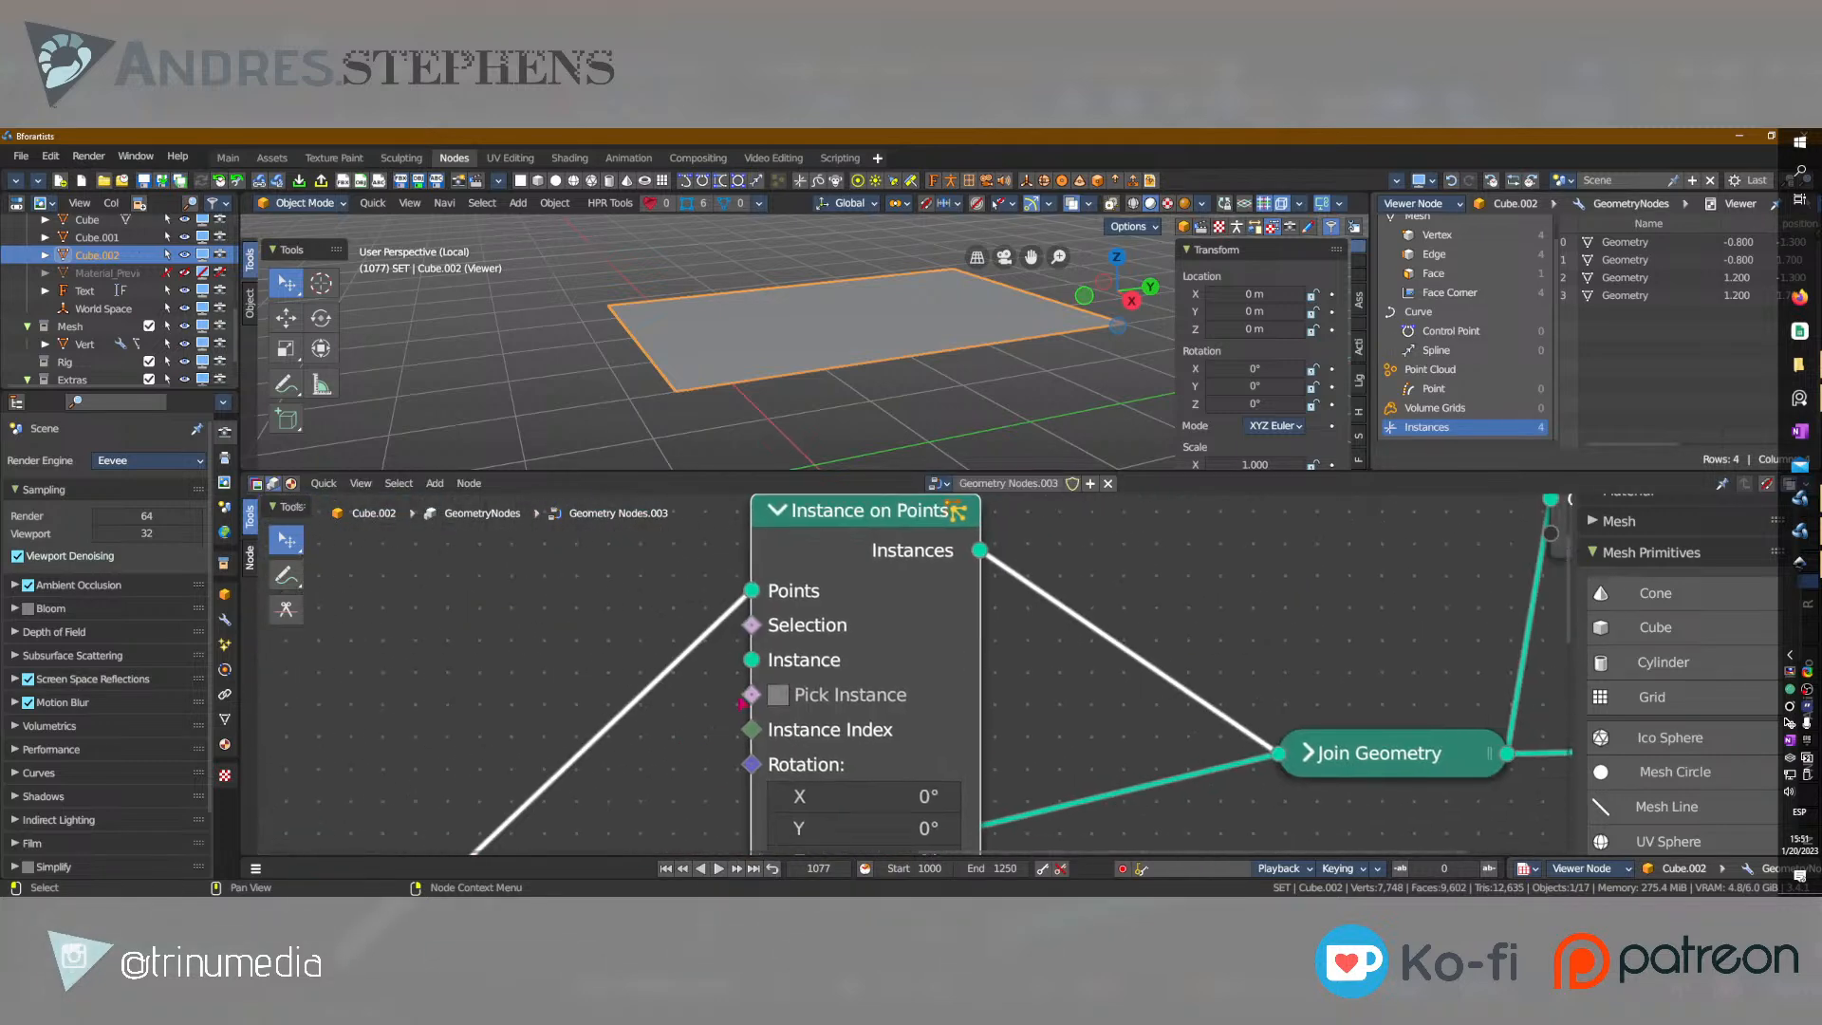
pyautogui.scroll(-5, 797, 664)
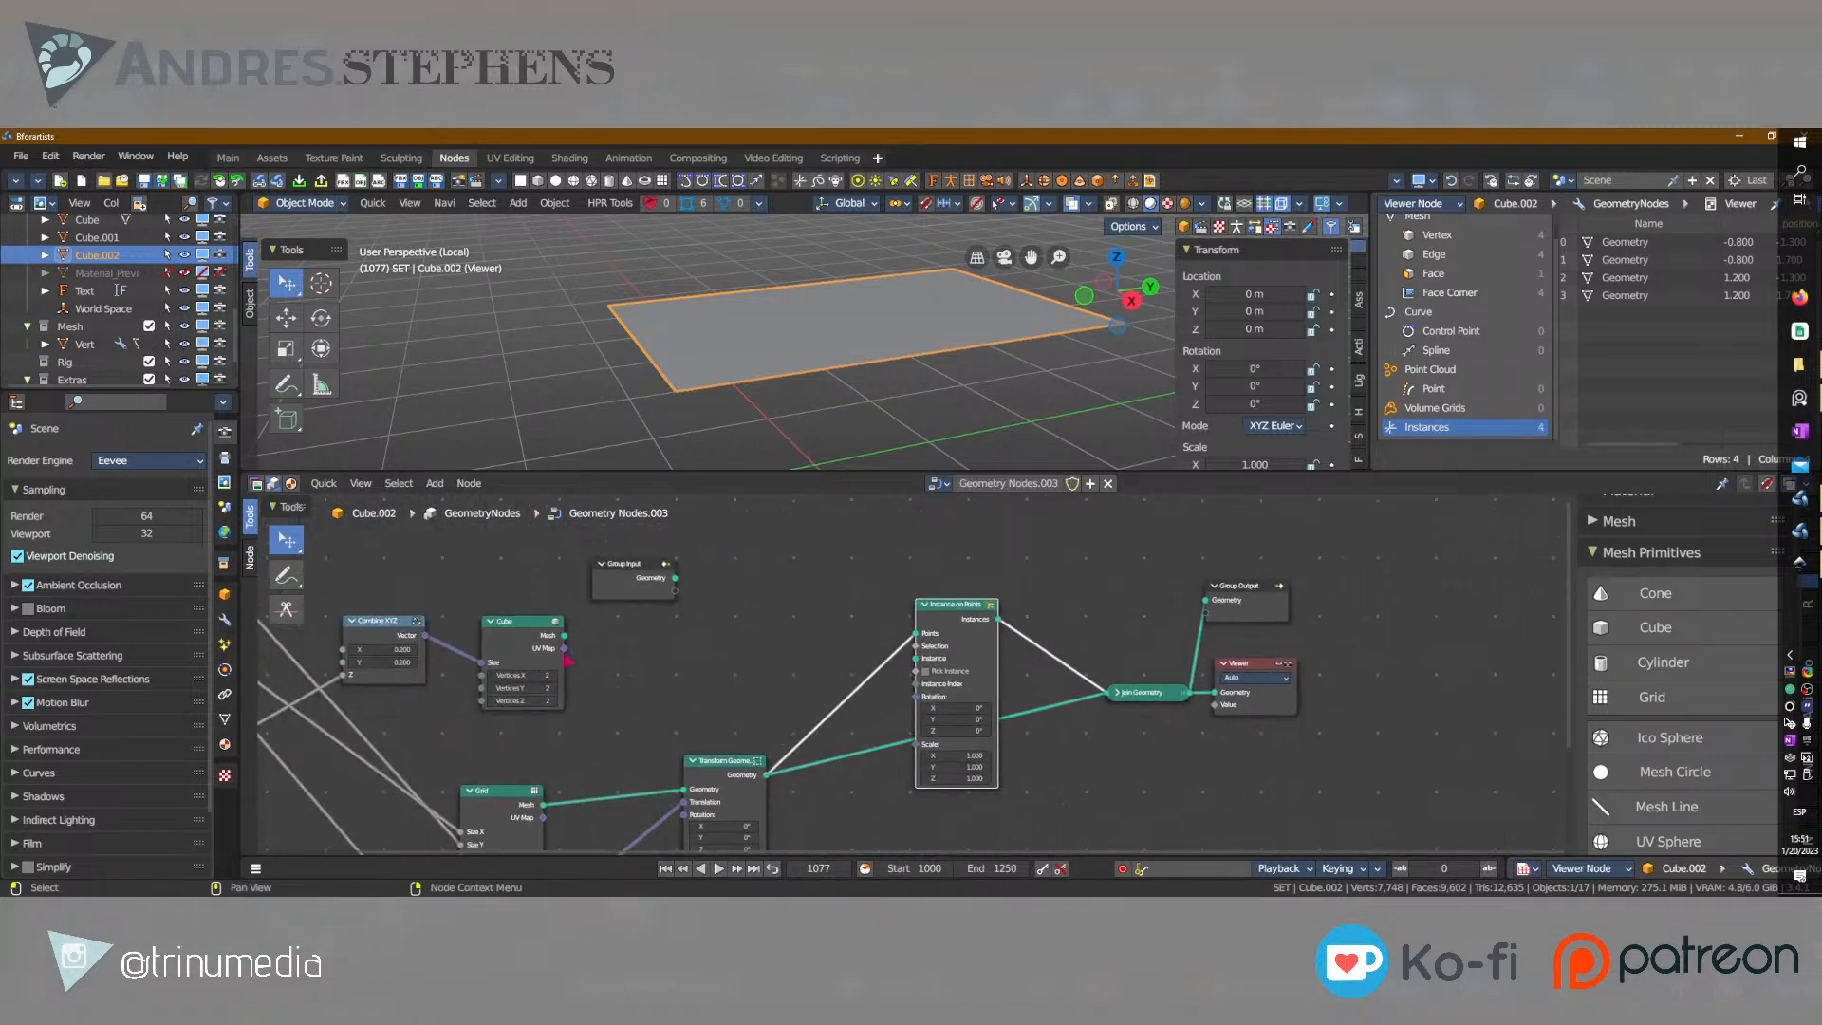
pyautogui.moveTo(566, 636); pyautogui.dragTo(916, 658)
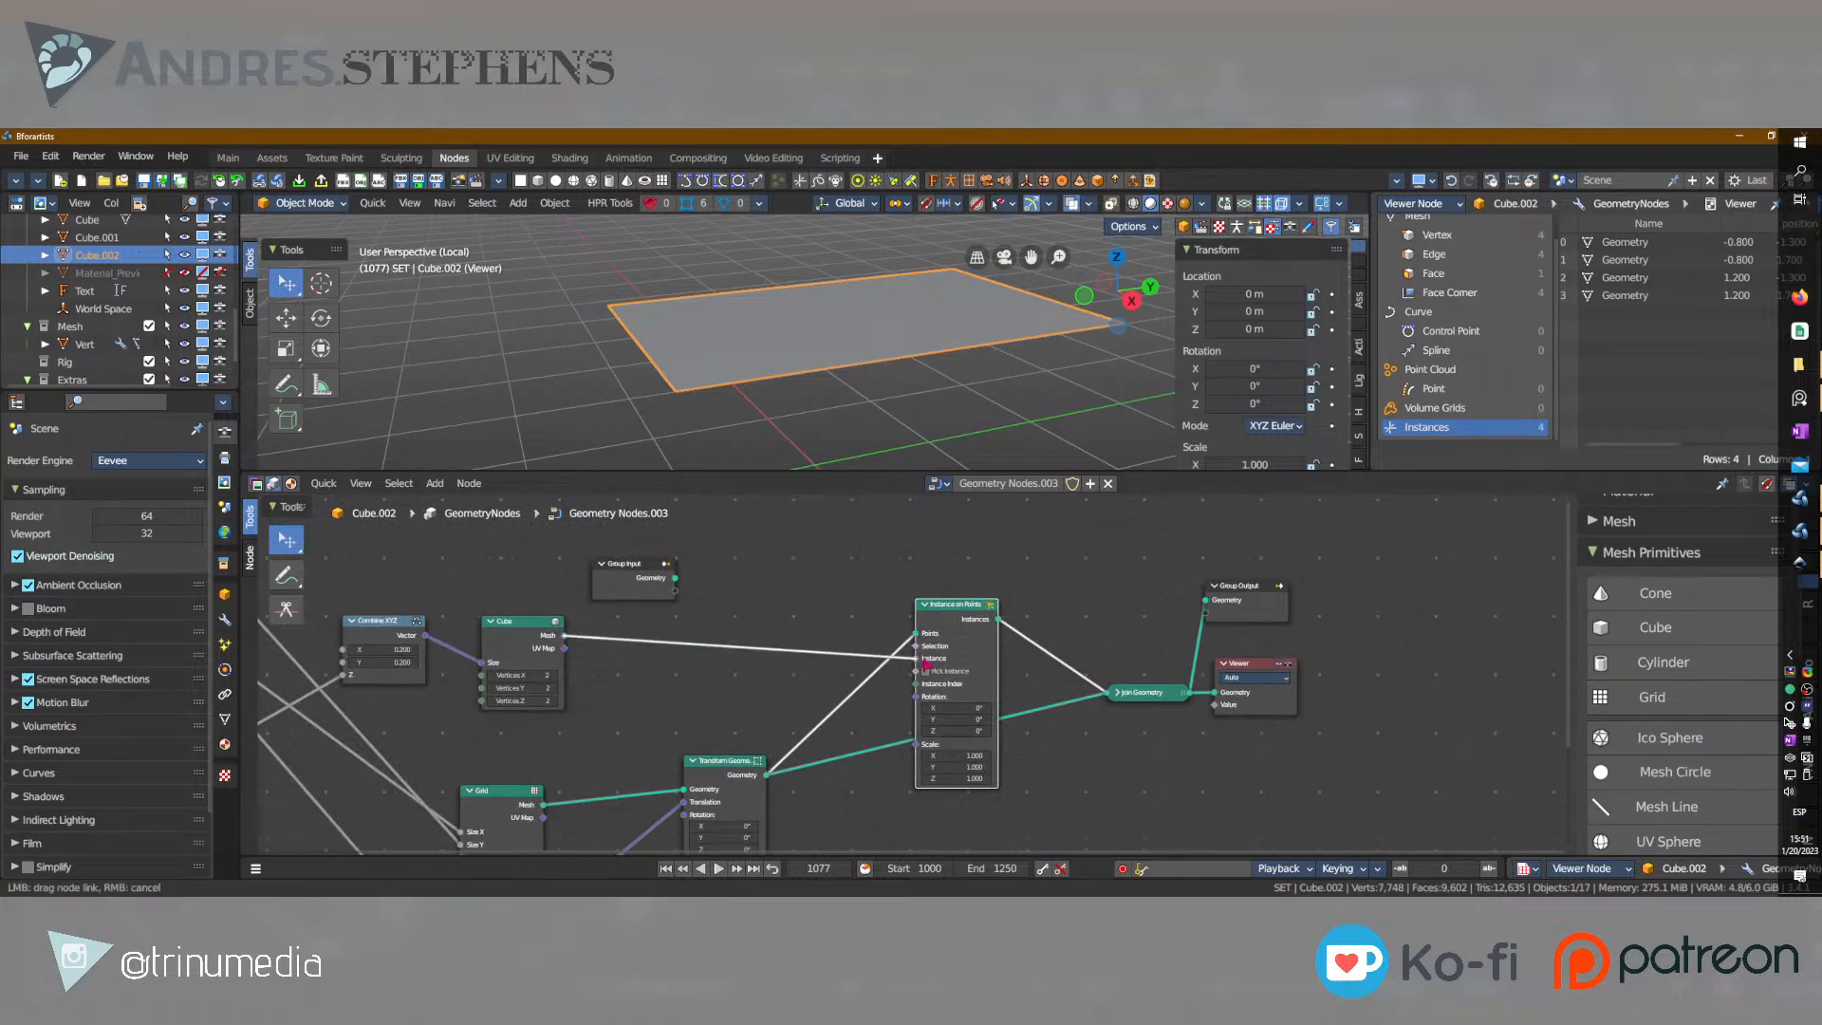
# Set the Grid node's Vertices X to 3 and Vertices Y to 4.
pyautogui.moveTo(796, 380); pyautogui.dragTo(1102, 369, button='middle')
pyautogui.moveTo(600, 745); pyautogui.dragTo(835, 612, button='middle')
pyautogui.scroll(3, 781, 734)
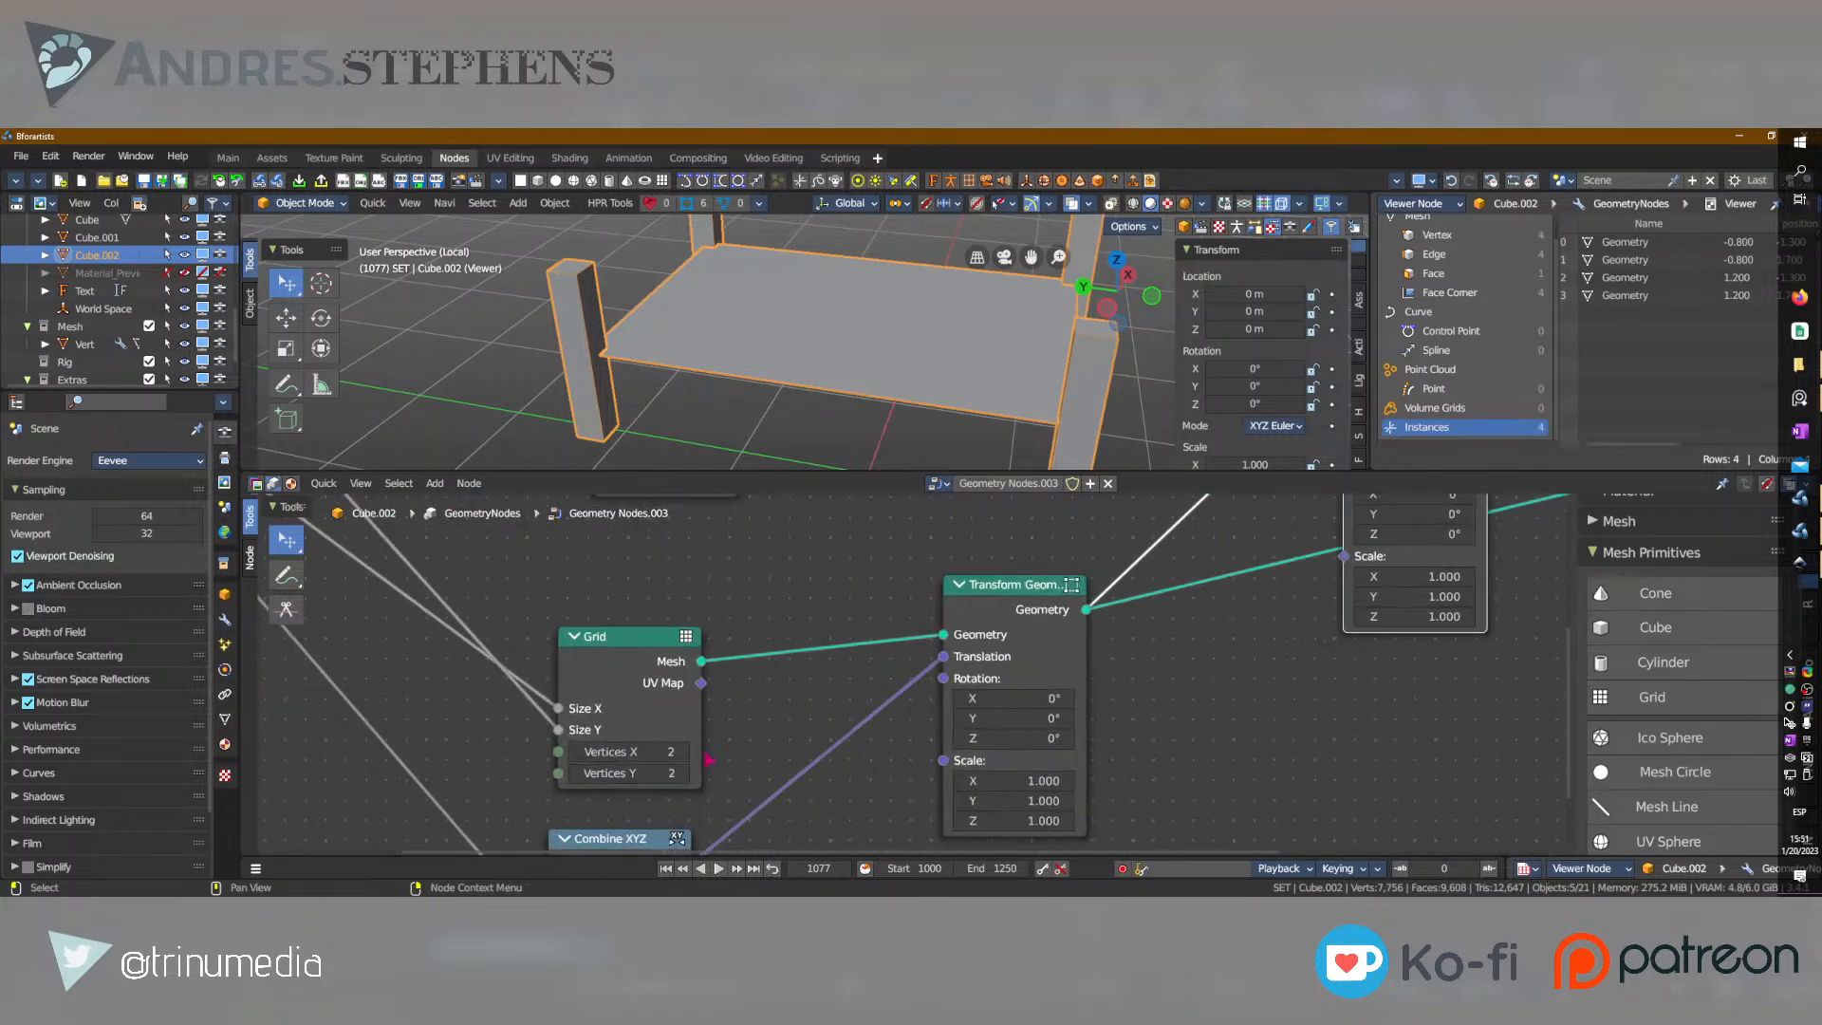
pyautogui.click(682, 752)
pyautogui.scroll(-5, 854, 374)
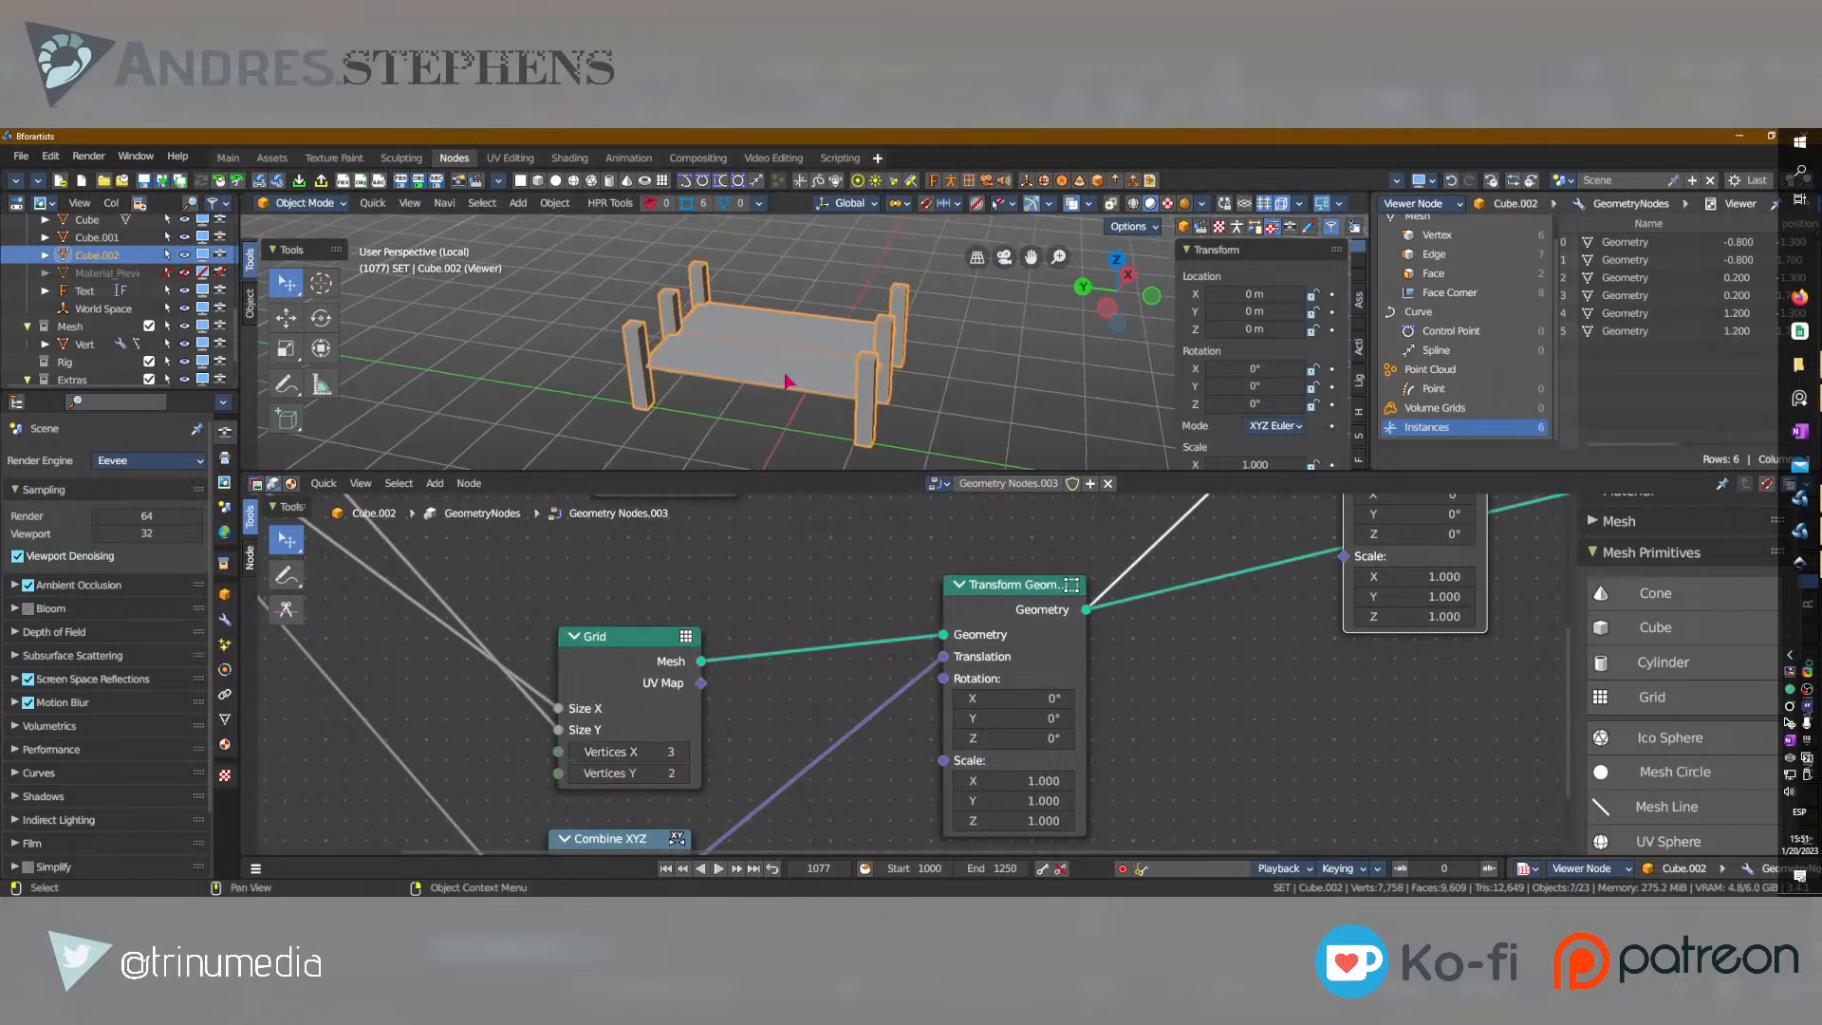
pyautogui.click(576, 751)
pyautogui.click(683, 773)
pyautogui.click(683, 773)
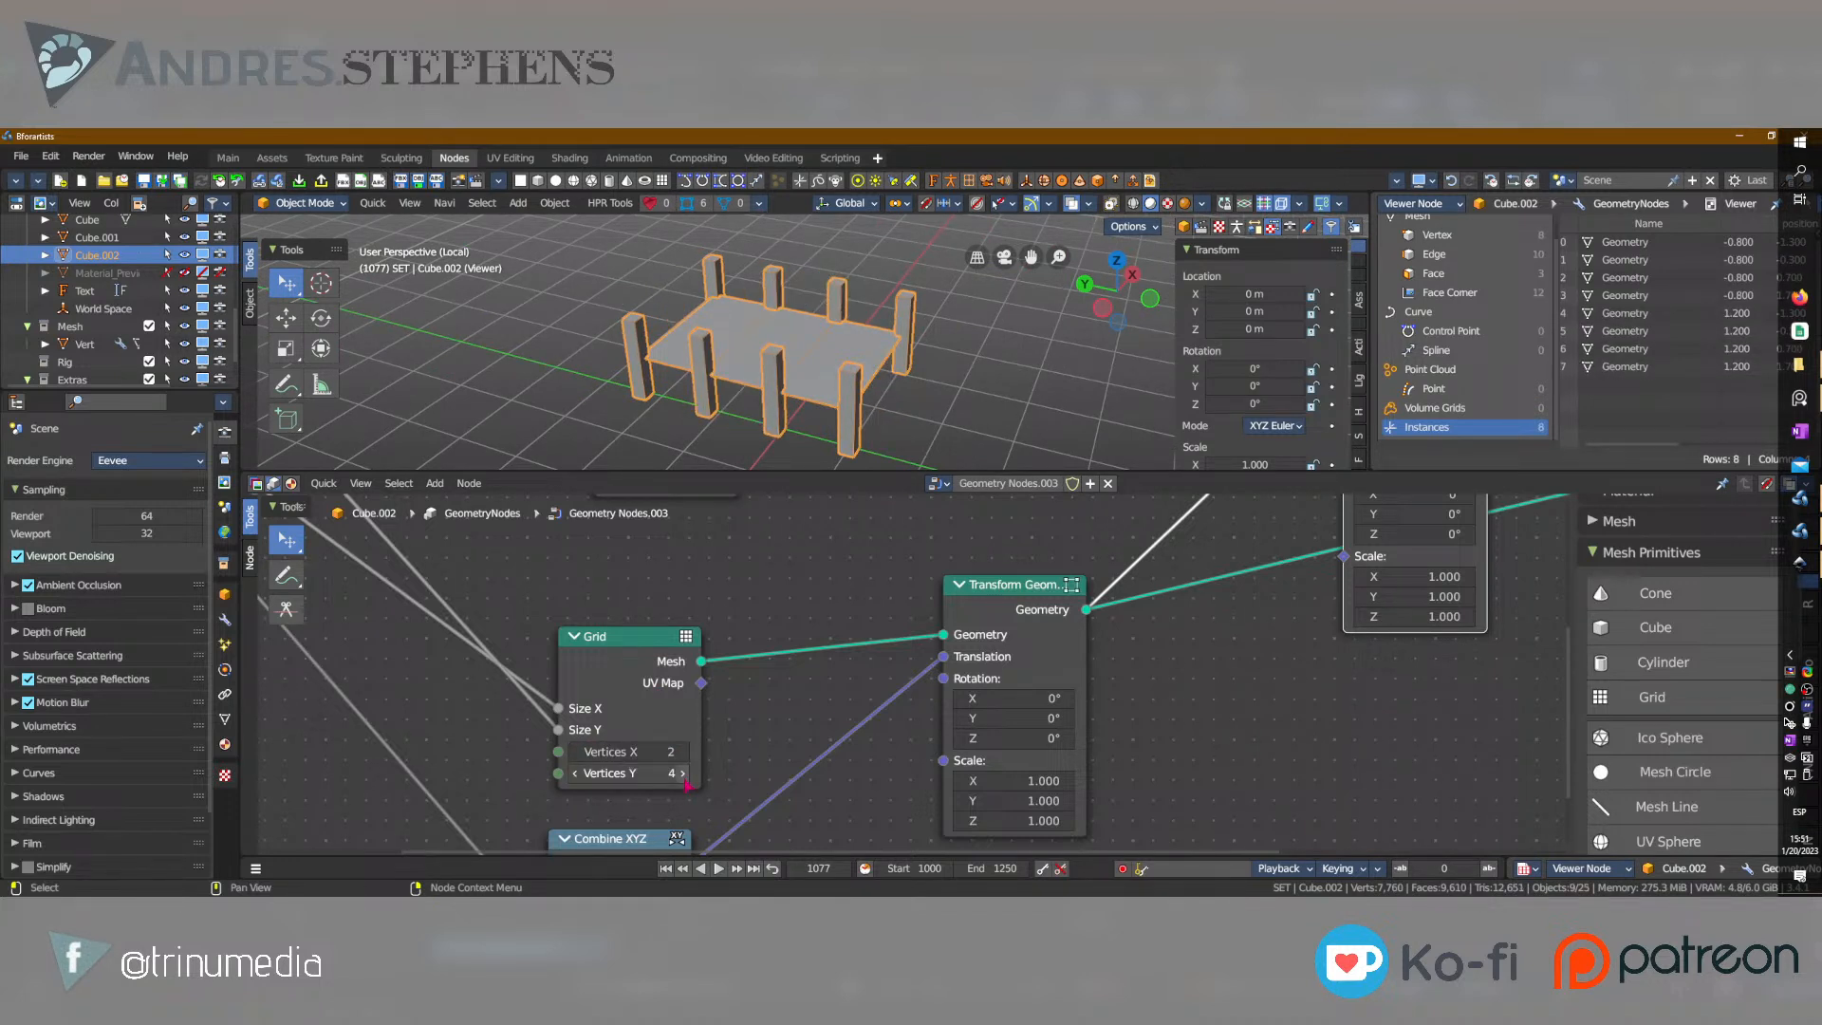
pyautogui.click(682, 752)
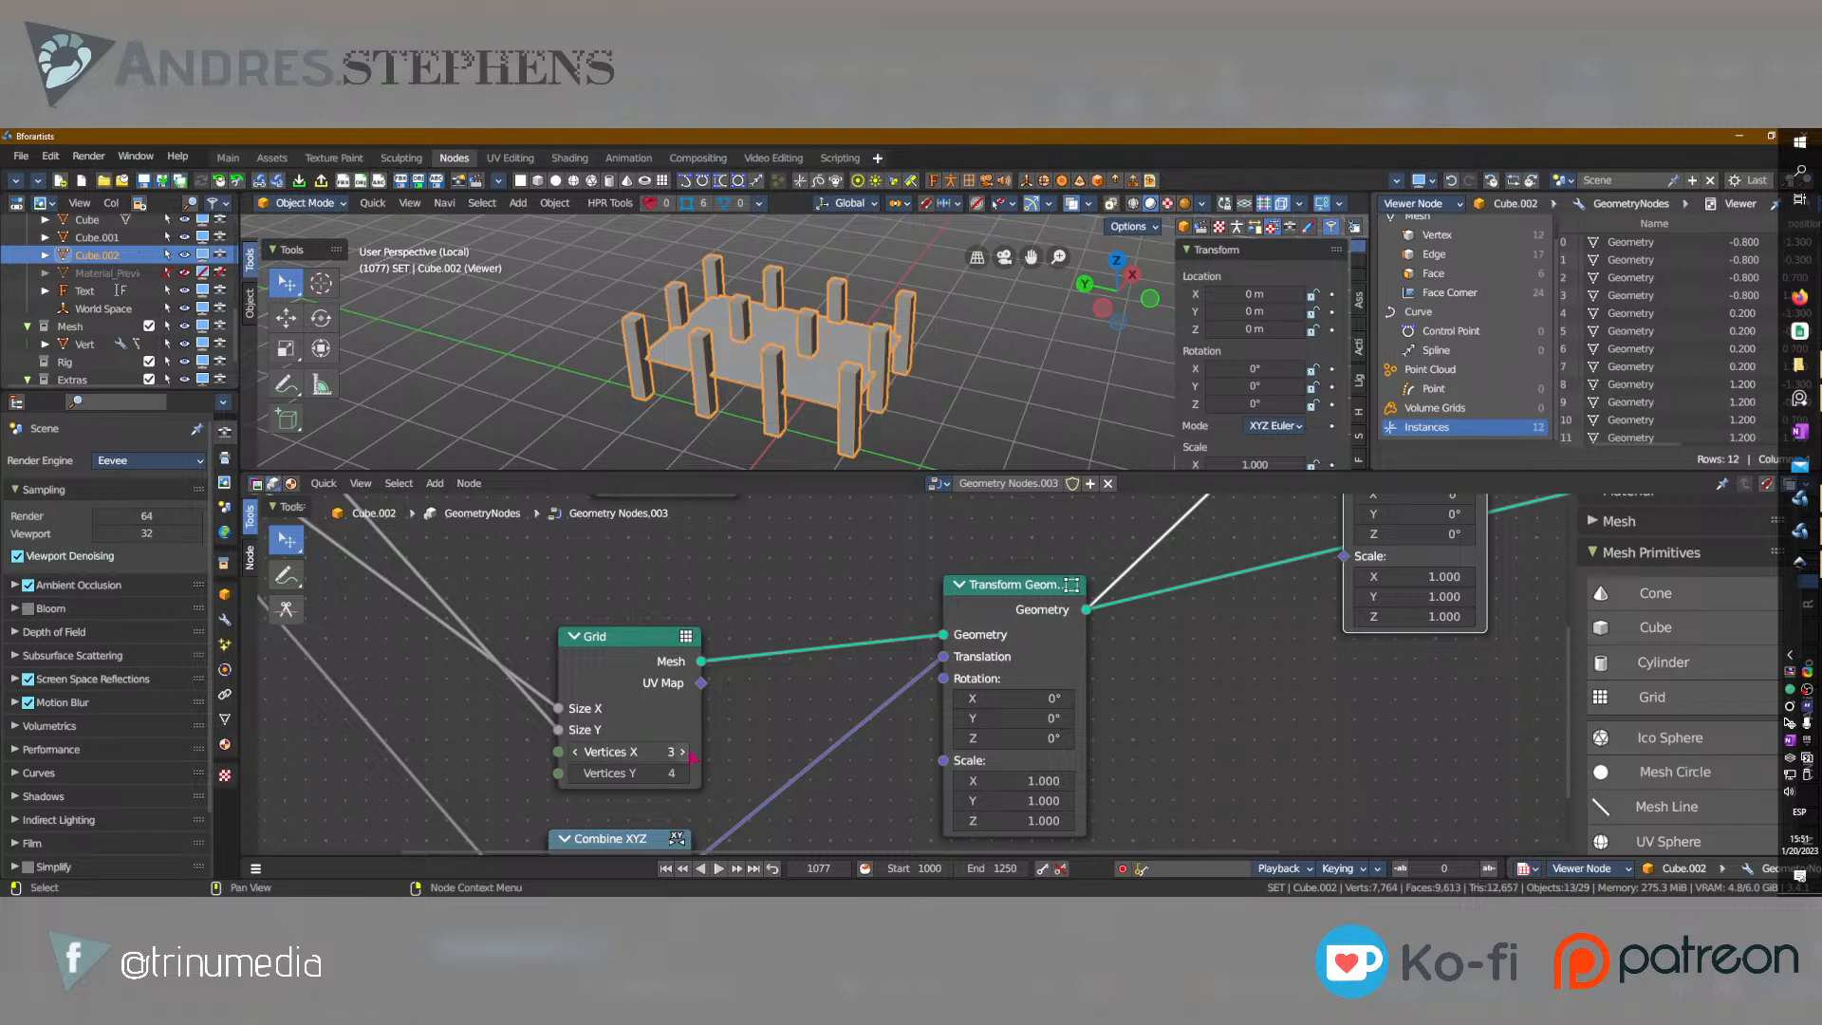
# Reduce the Grid node's Vertices X to 2 and Vertices Y to 2.
pyautogui.click(576, 752)
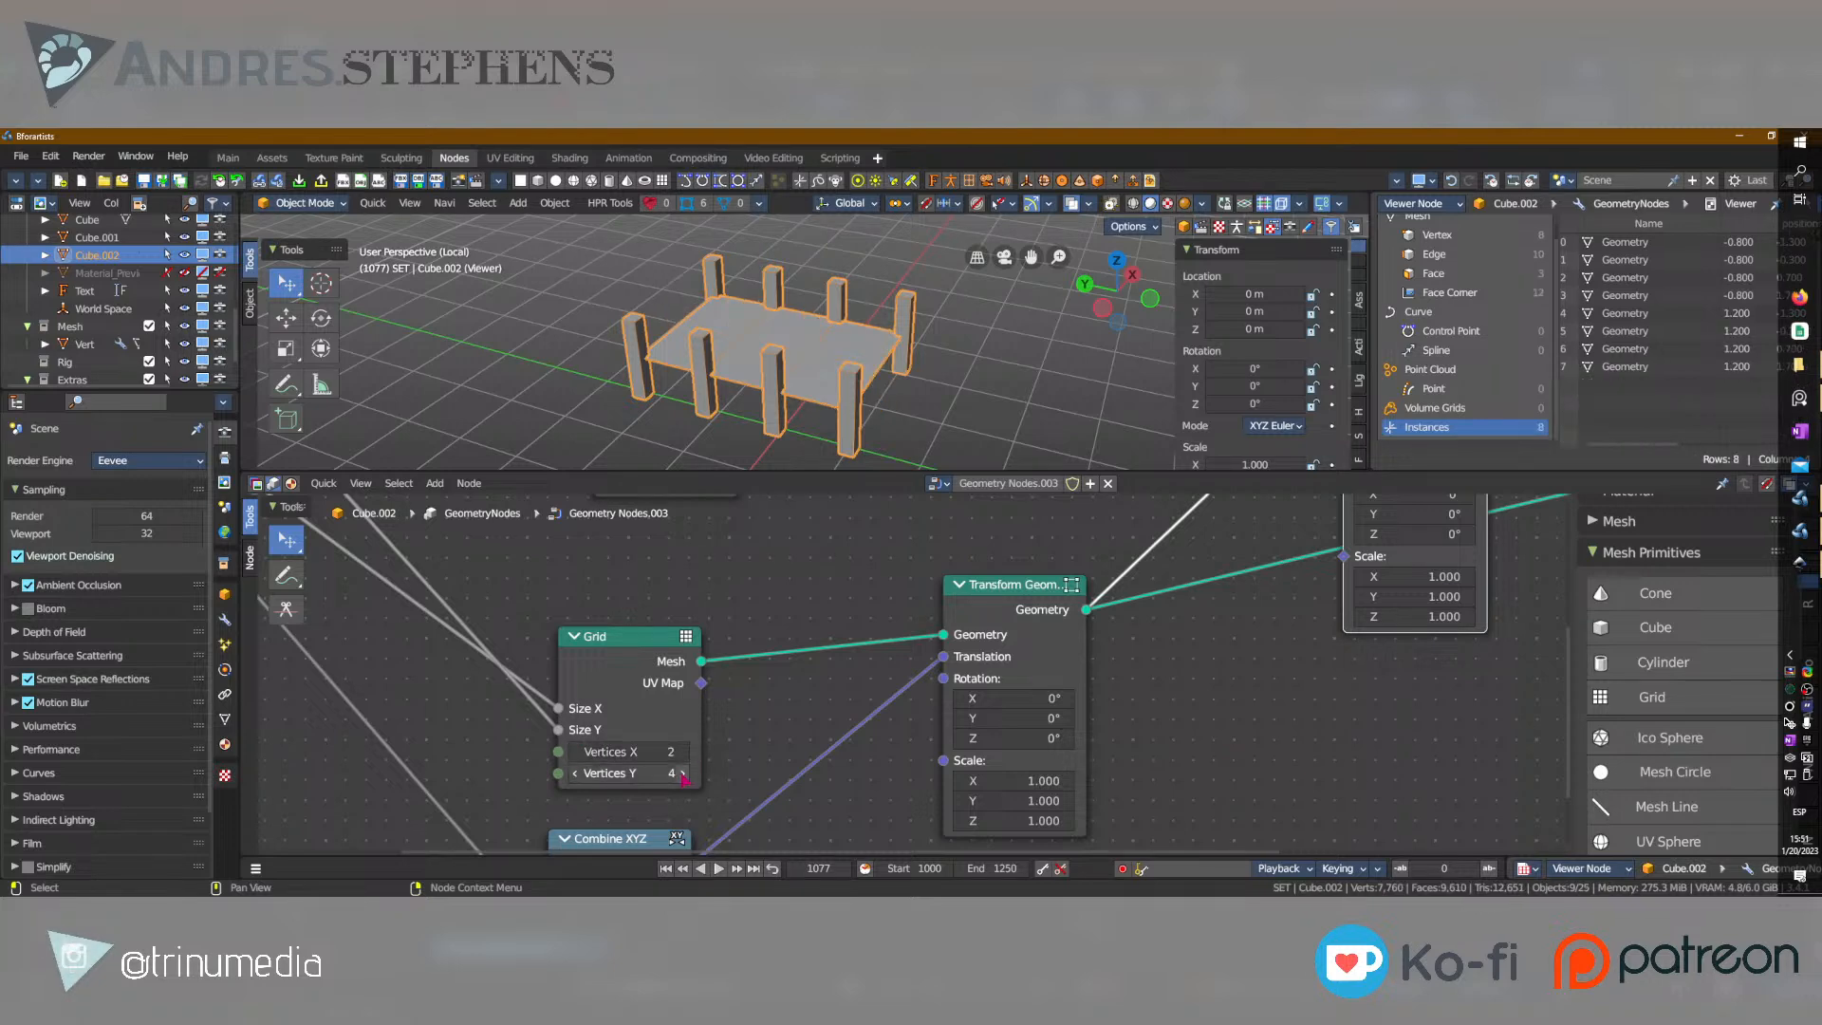
pyautogui.click(576, 774)
pyautogui.click(576, 774)
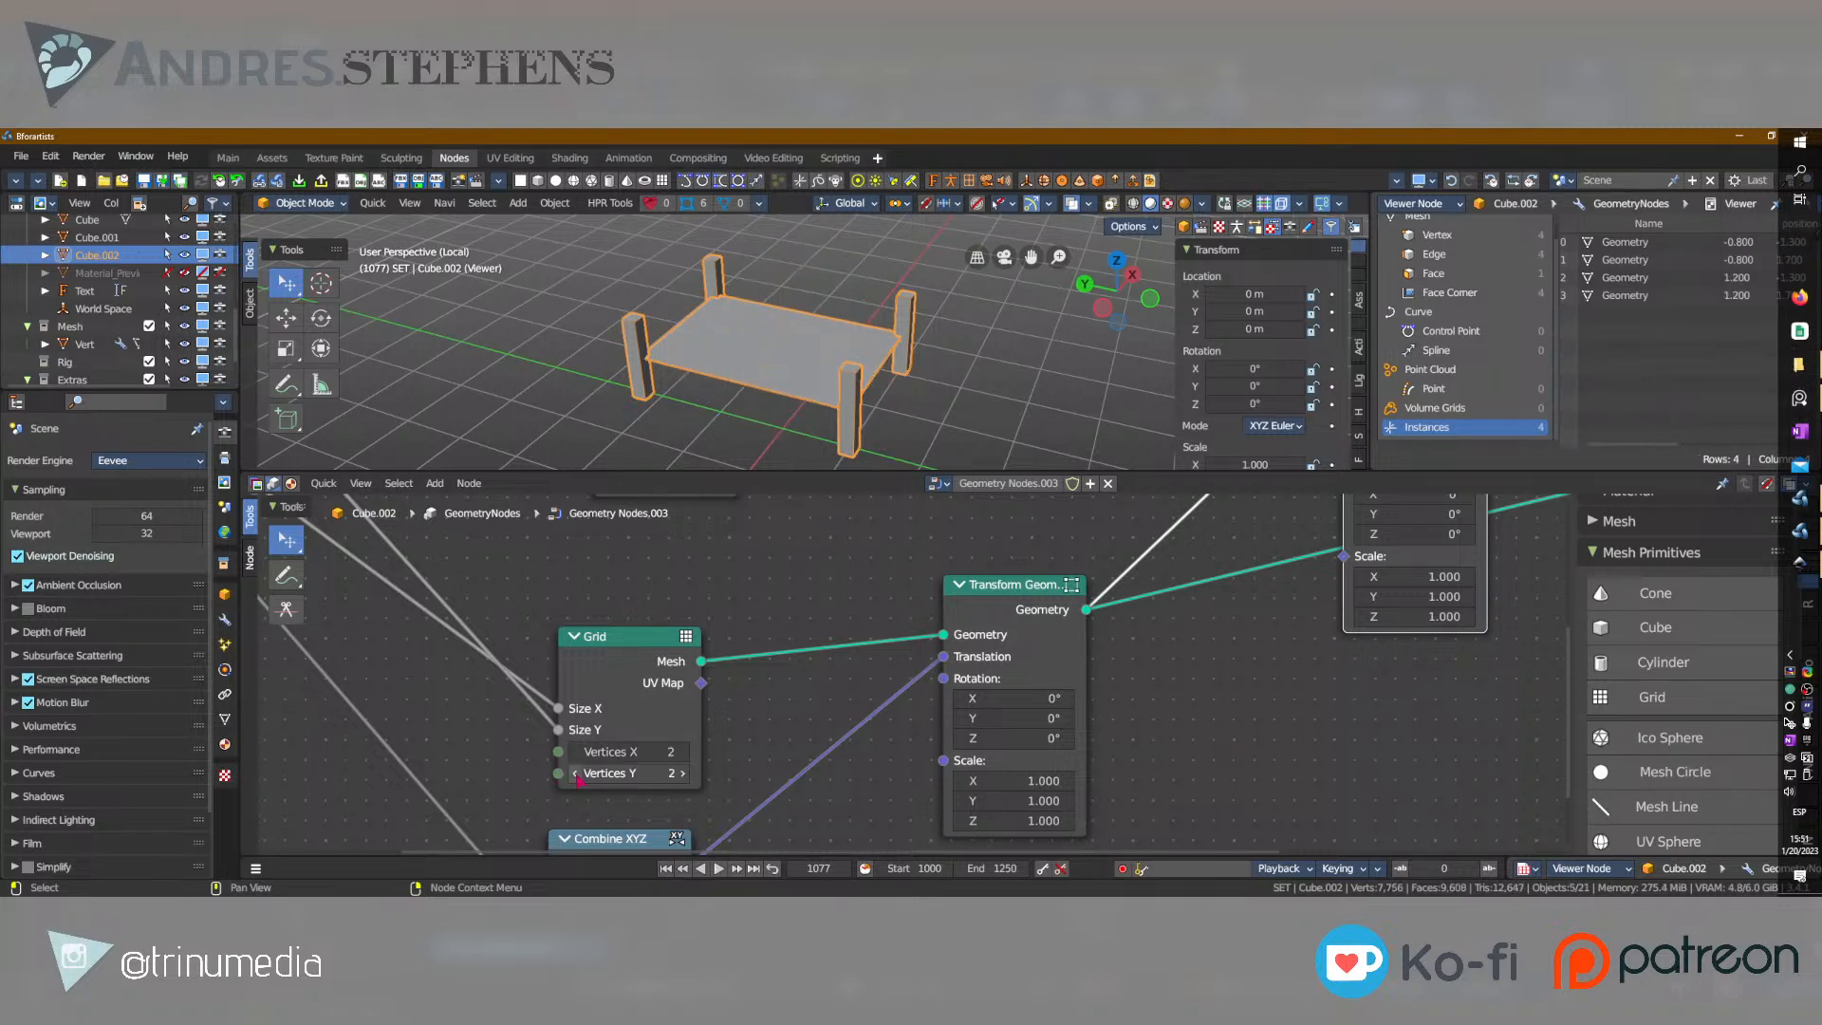
# Examine the Instance on Points node and display the mesh vertex positions in the spreadsheet.
pyautogui.moveTo(835, 370)
pyautogui.mouseDown(button='middle')
pyautogui.moveTo(859, 359)
pyautogui.moveTo(845, 377)
pyautogui.mouseUp(button='middle')
pyautogui.press('Home')
pyautogui.moveTo(993, 745); pyautogui.dragTo(929, 814, button='middle')
pyautogui.moveTo(1016, 663); pyautogui.dragTo(1033, 619)
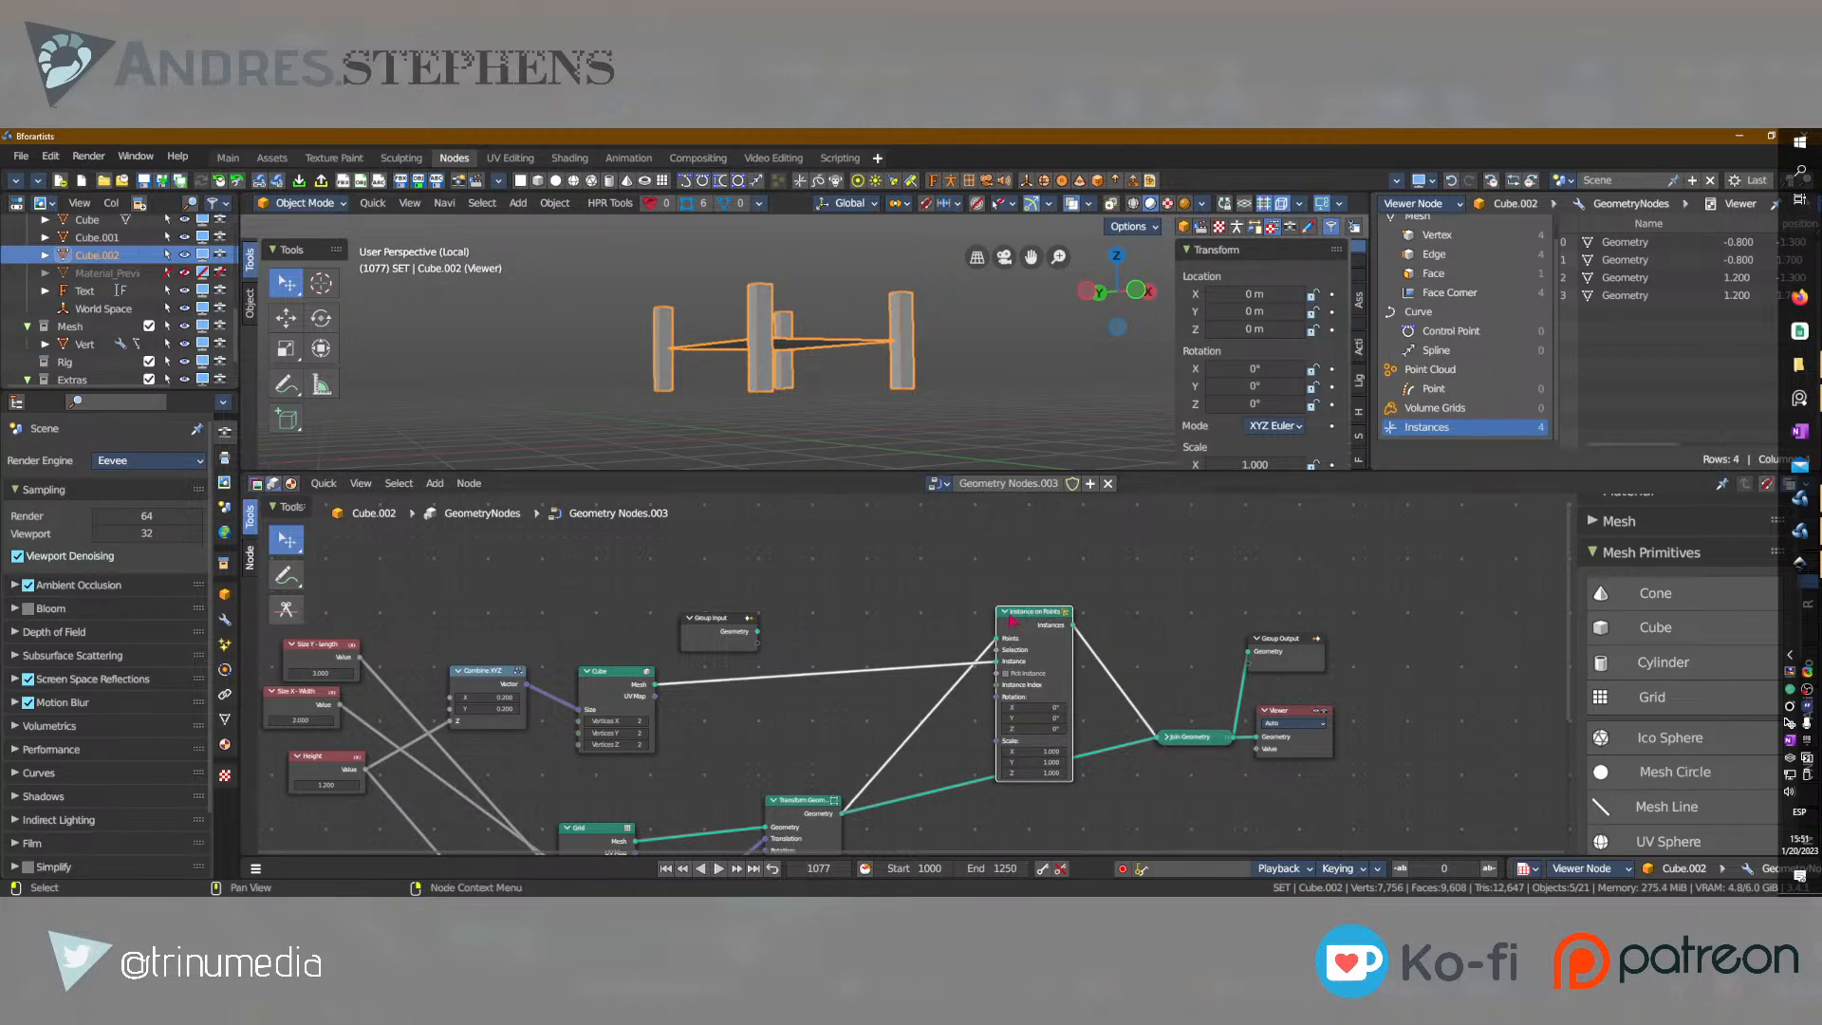
pyautogui.scroll(3, 1025, 679)
pyautogui.scroll(3, 1080, 615)
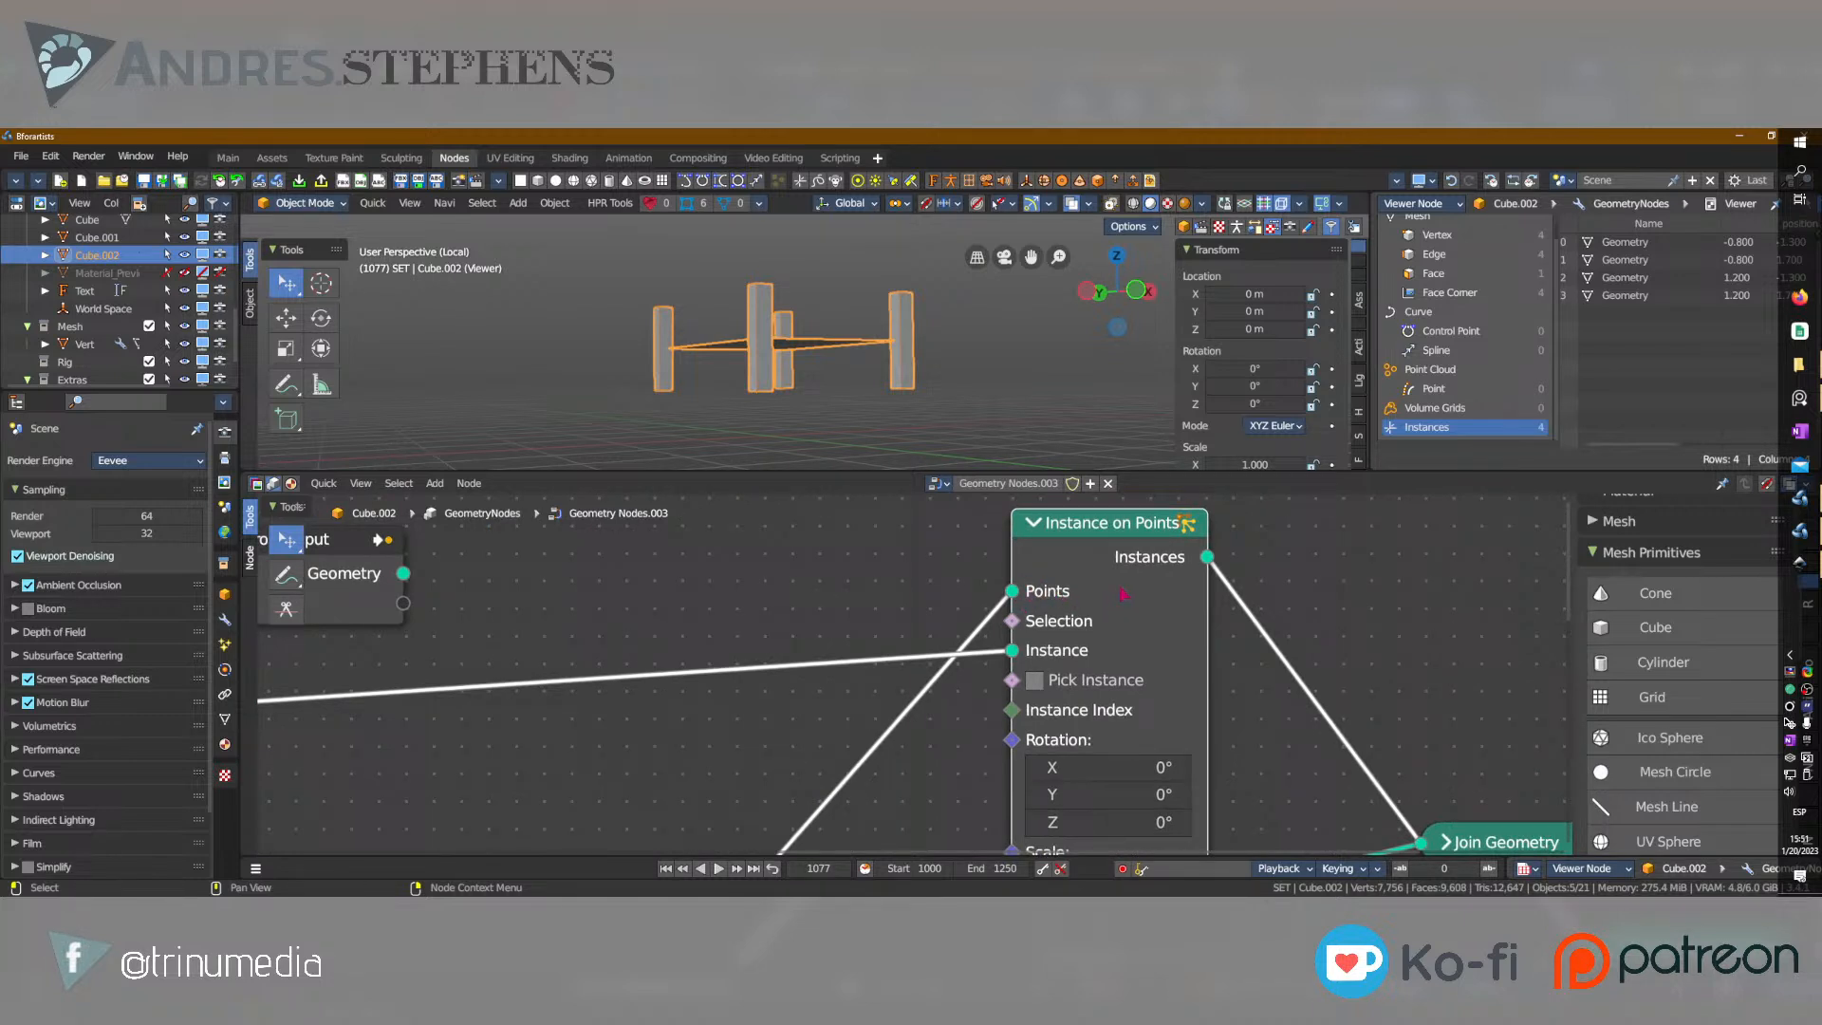
pyautogui.click(1443, 235)
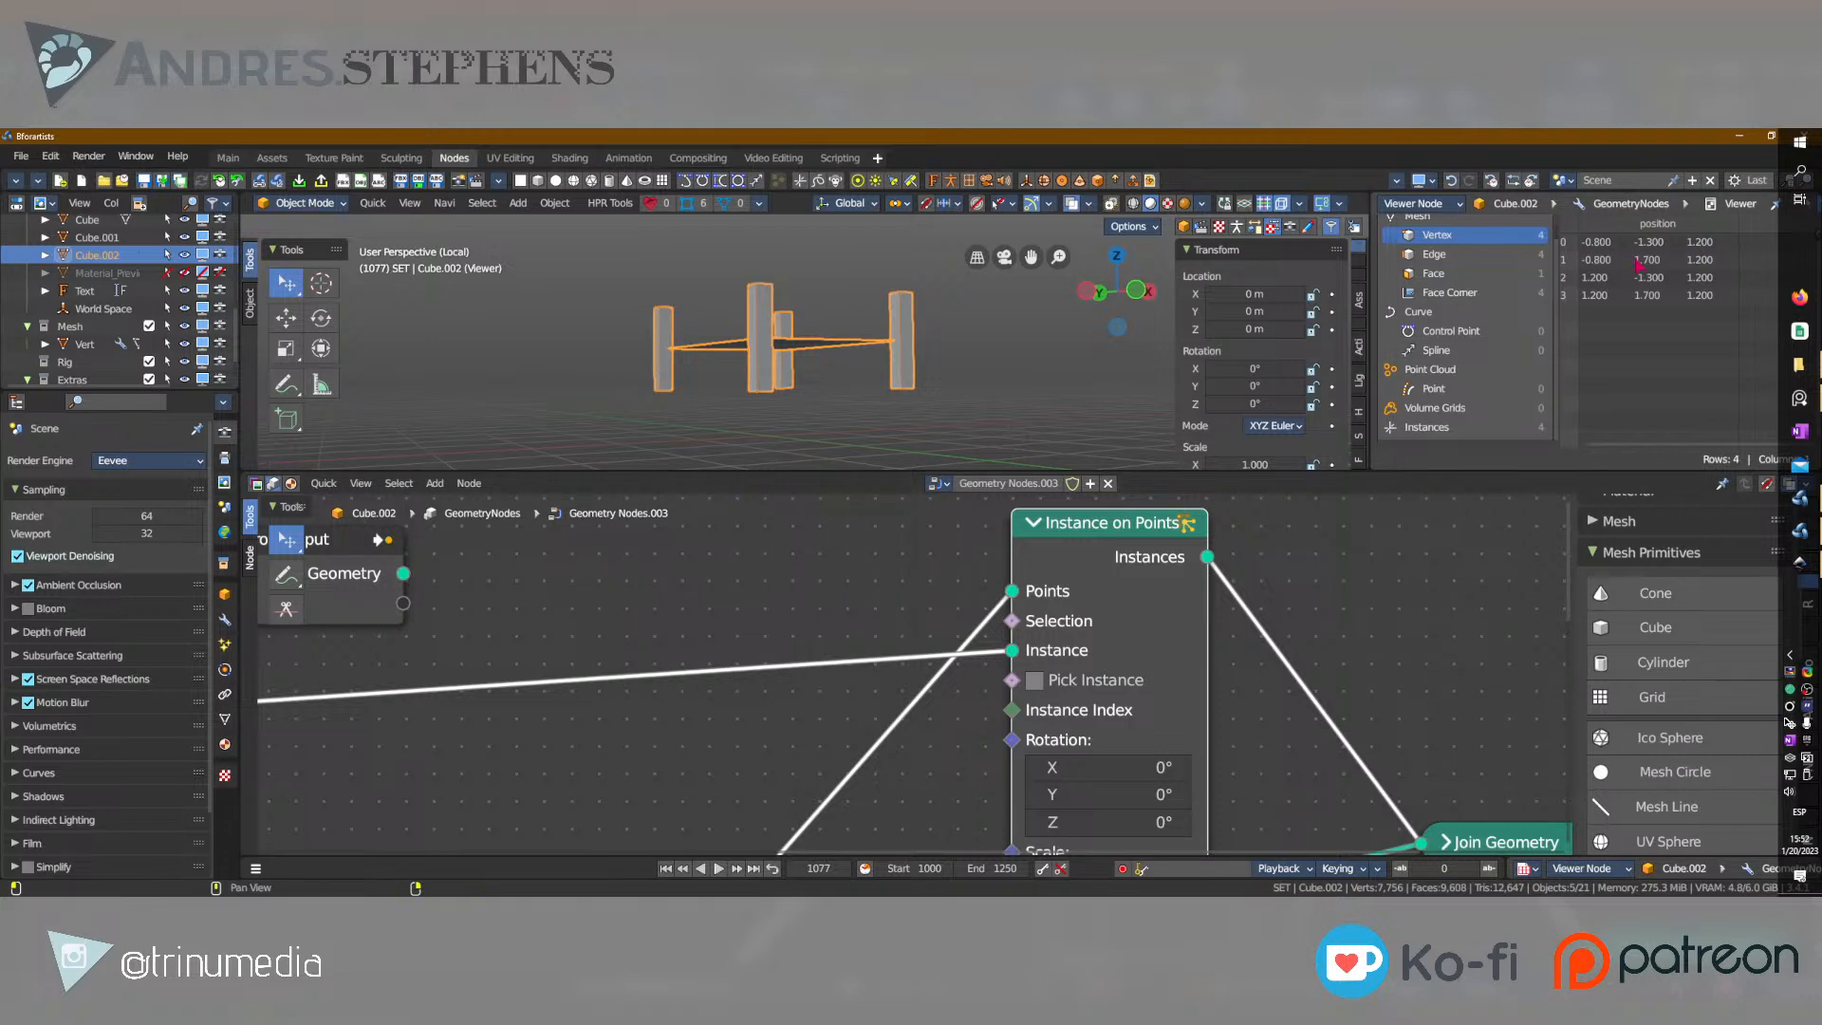
pyautogui.moveTo(835, 352); pyautogui.dragTo(893, 346, button='middle')
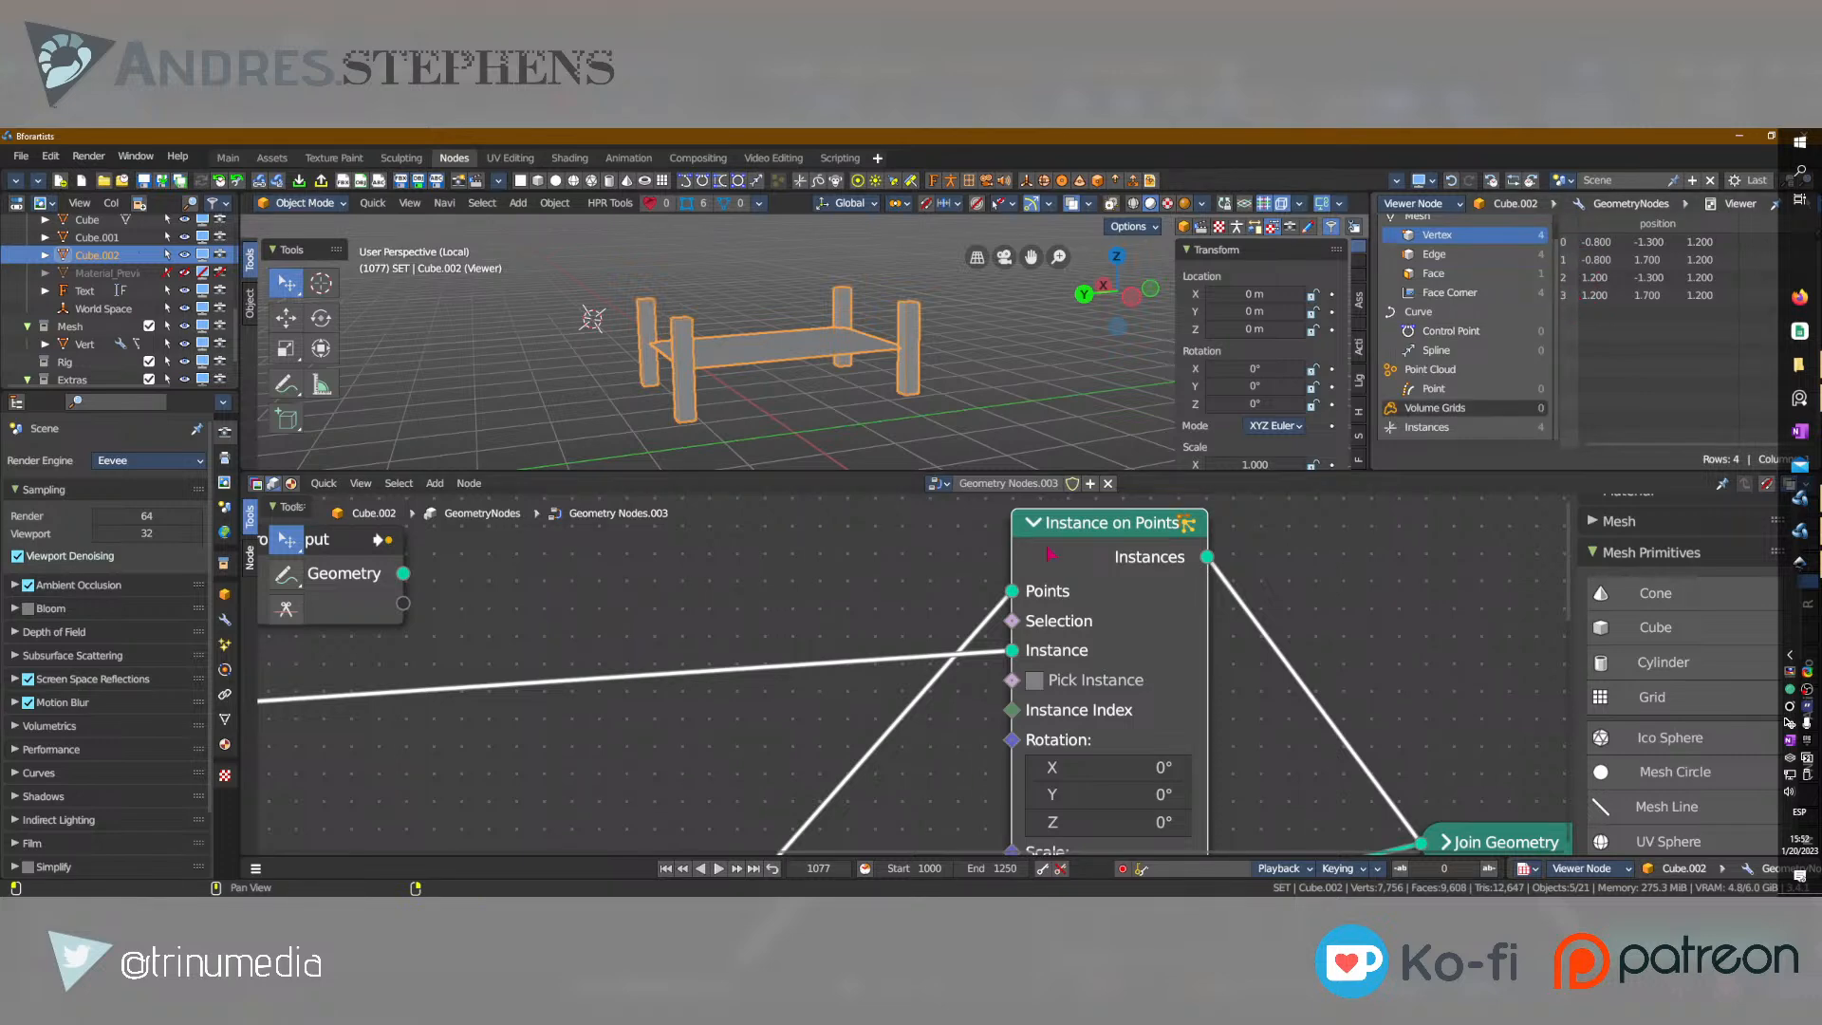
# Enable Pick Instance on the Instance on Points node, and switch it off again.
pyautogui.scroll(-2, 781, 724)
pyautogui.moveTo(906, 724); pyautogui.dragTo(987, 665, button='middle')
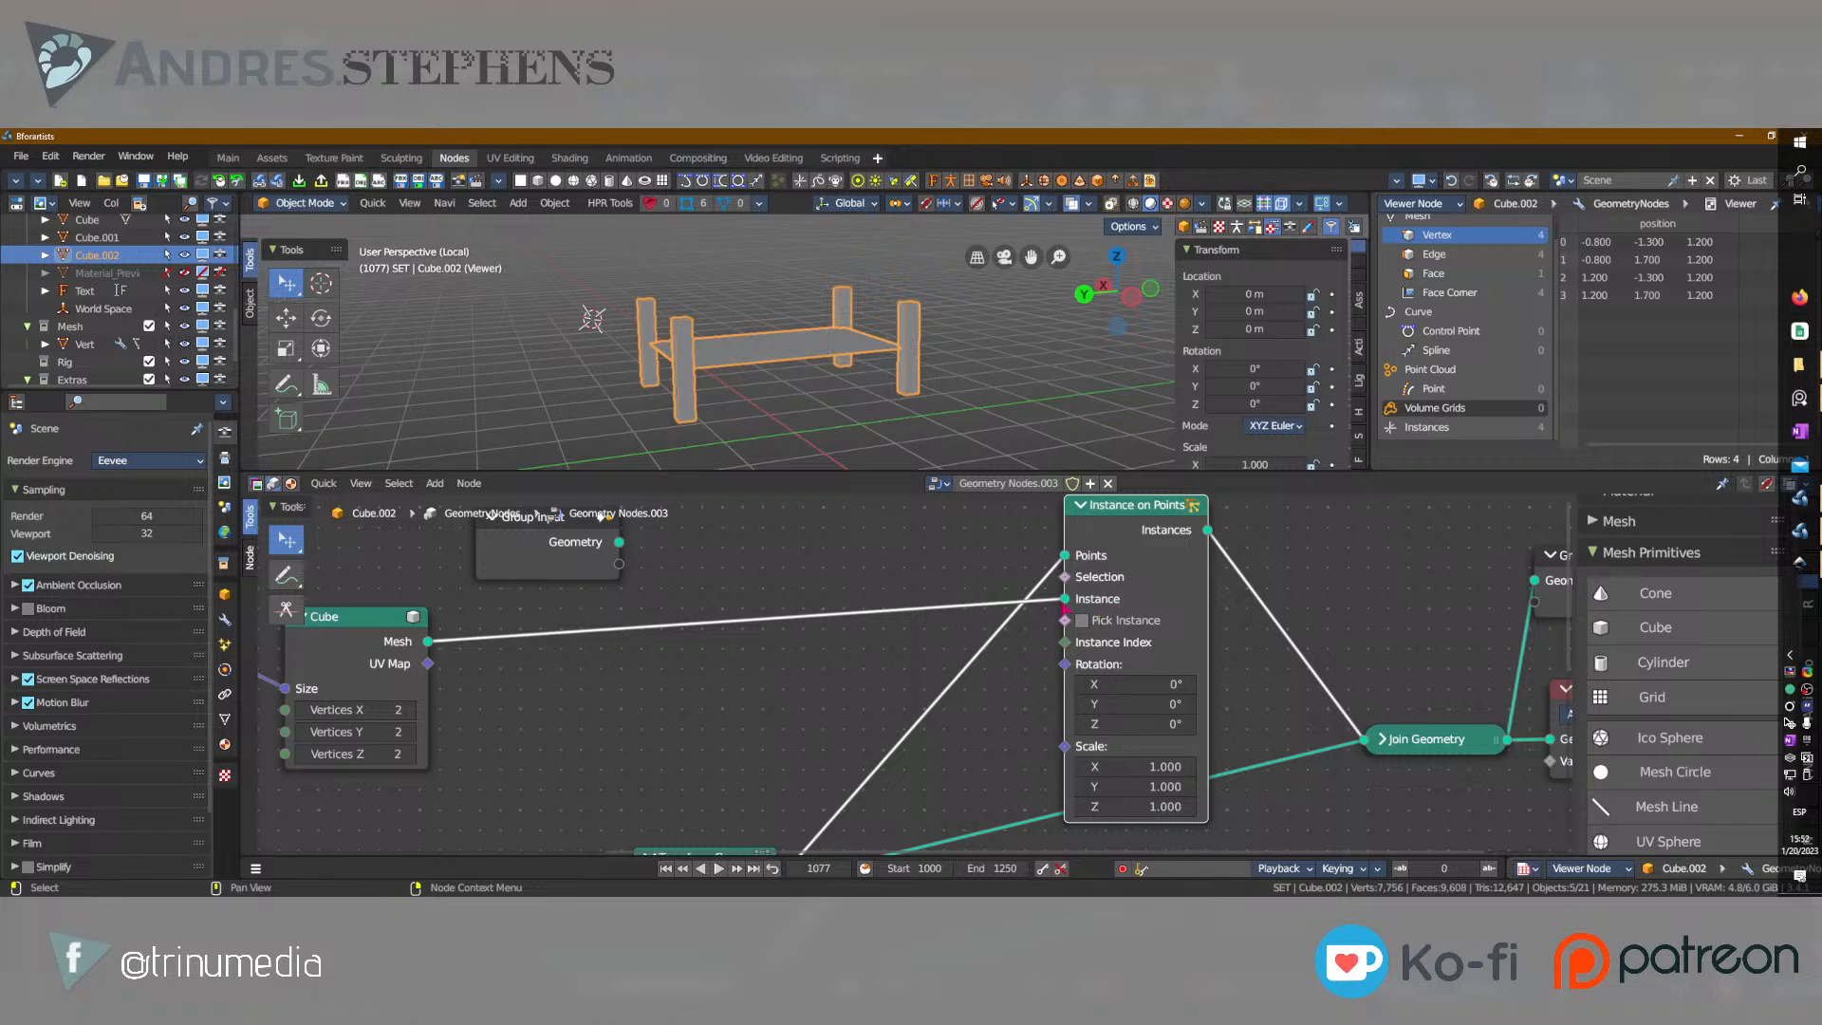
pyautogui.scroll(-1, 759, 695)
pyautogui.scroll(5, 1336, 624)
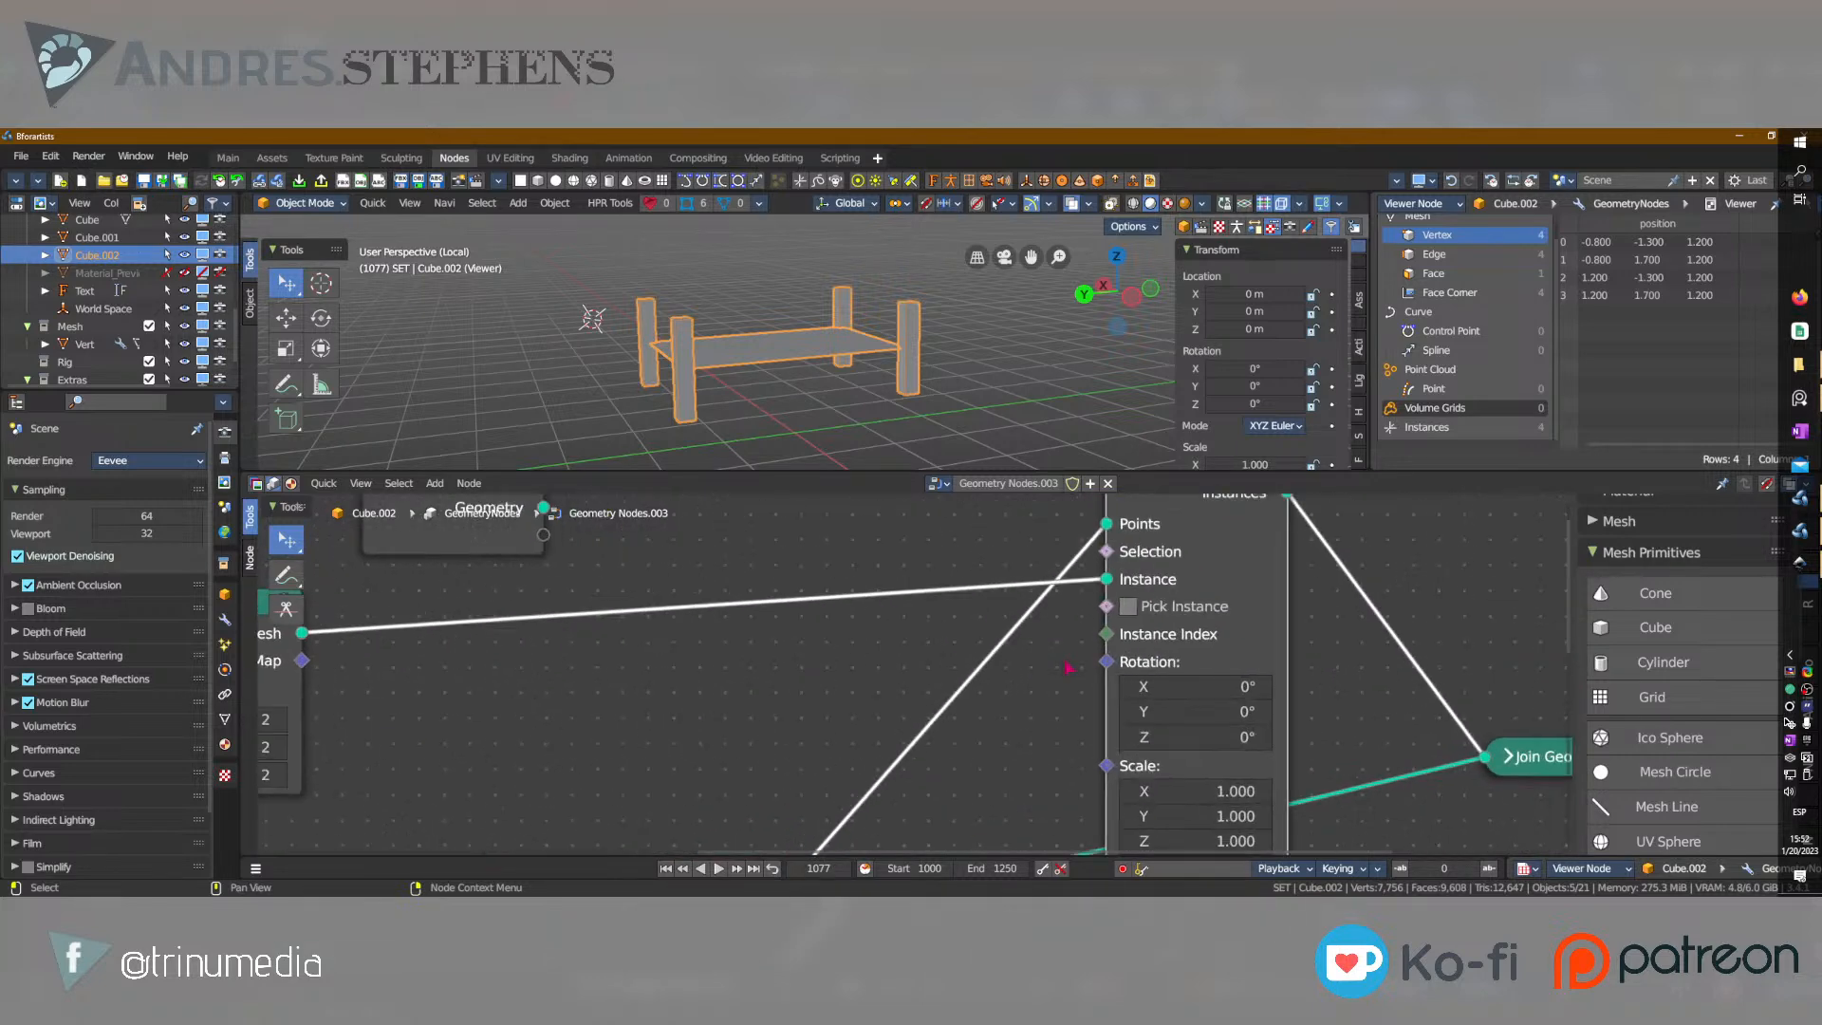
pyautogui.moveTo(1337, 623); pyautogui.dragTo(1046, 644, button='middle')
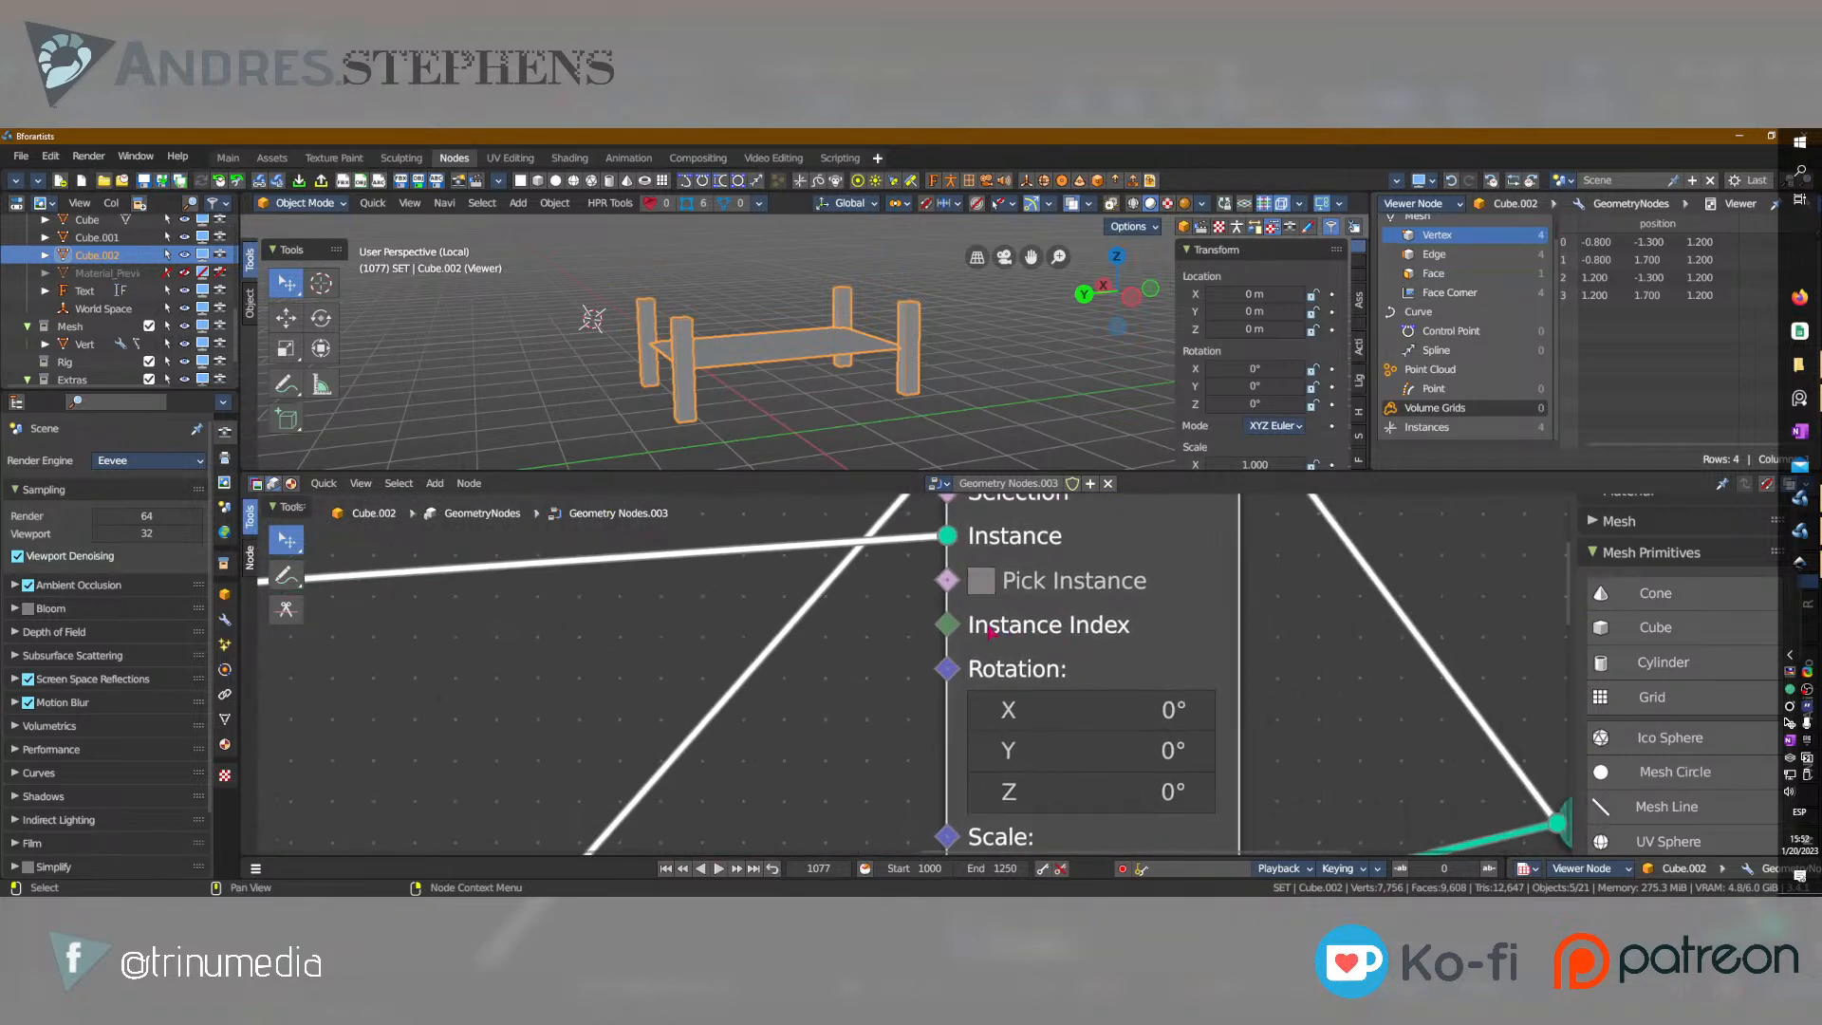
pyautogui.moveTo(956, 634)
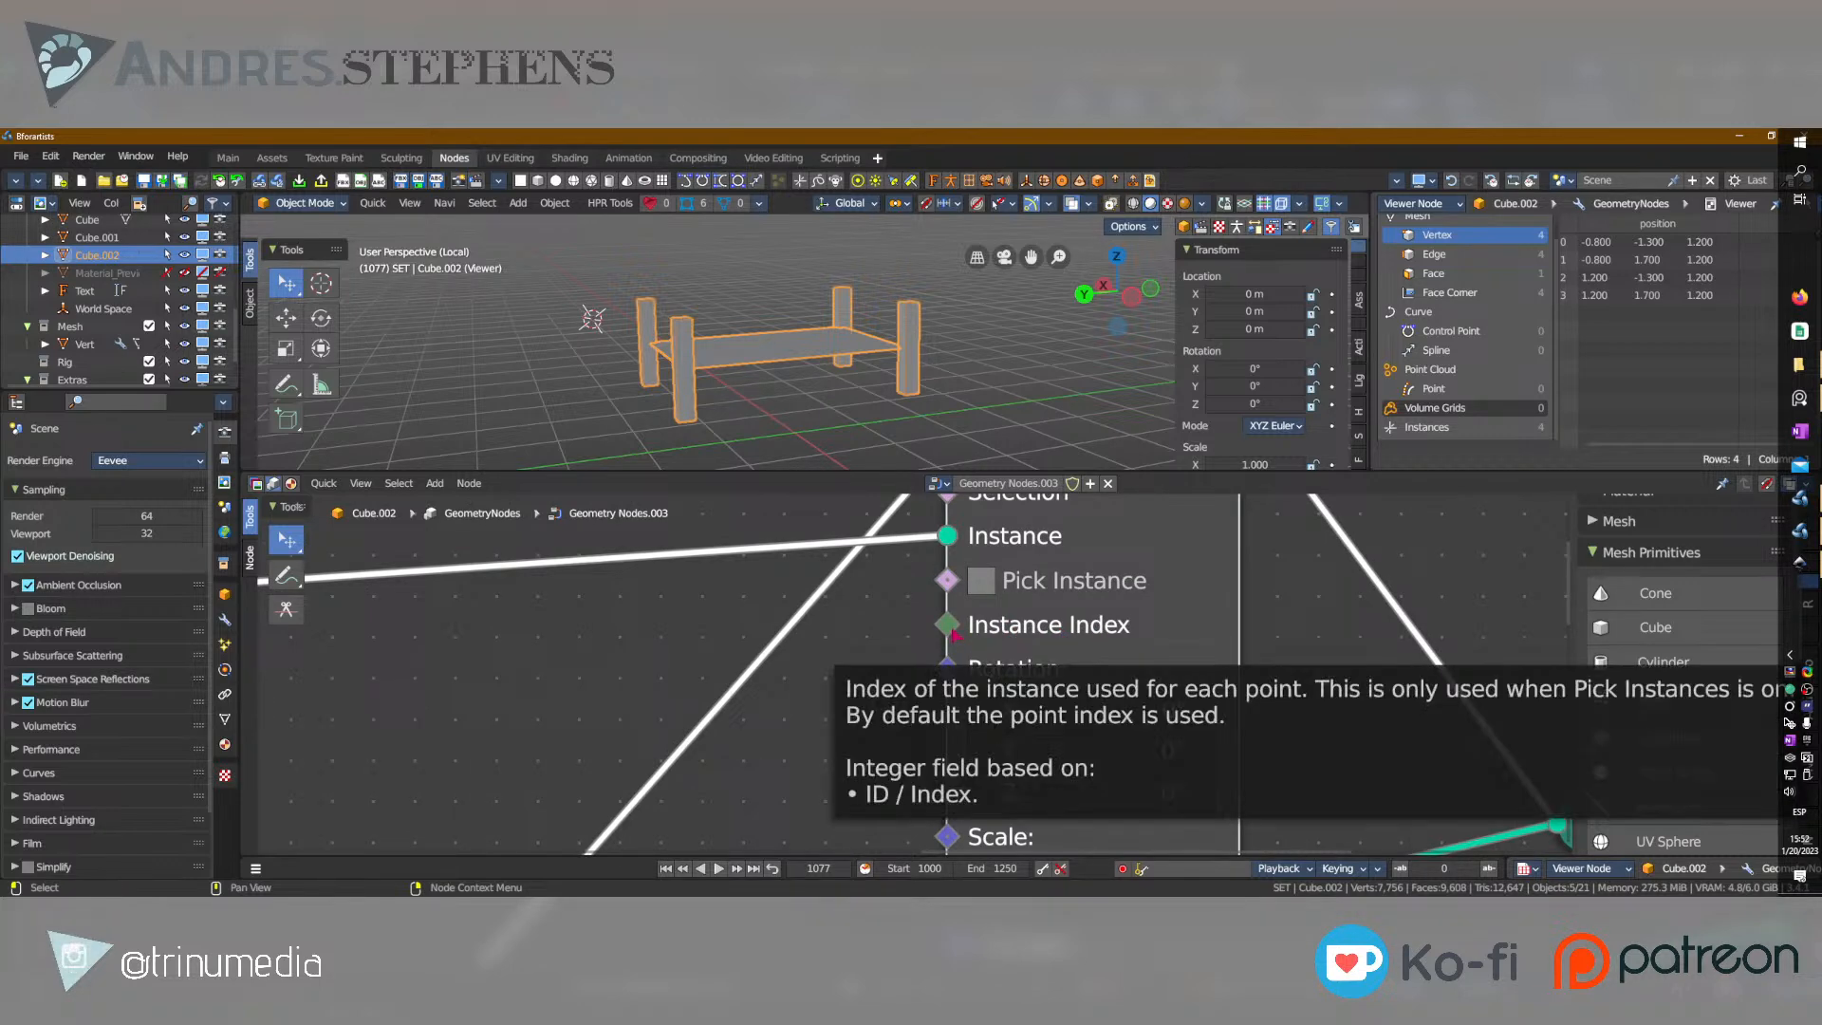
pyautogui.click(983, 581)
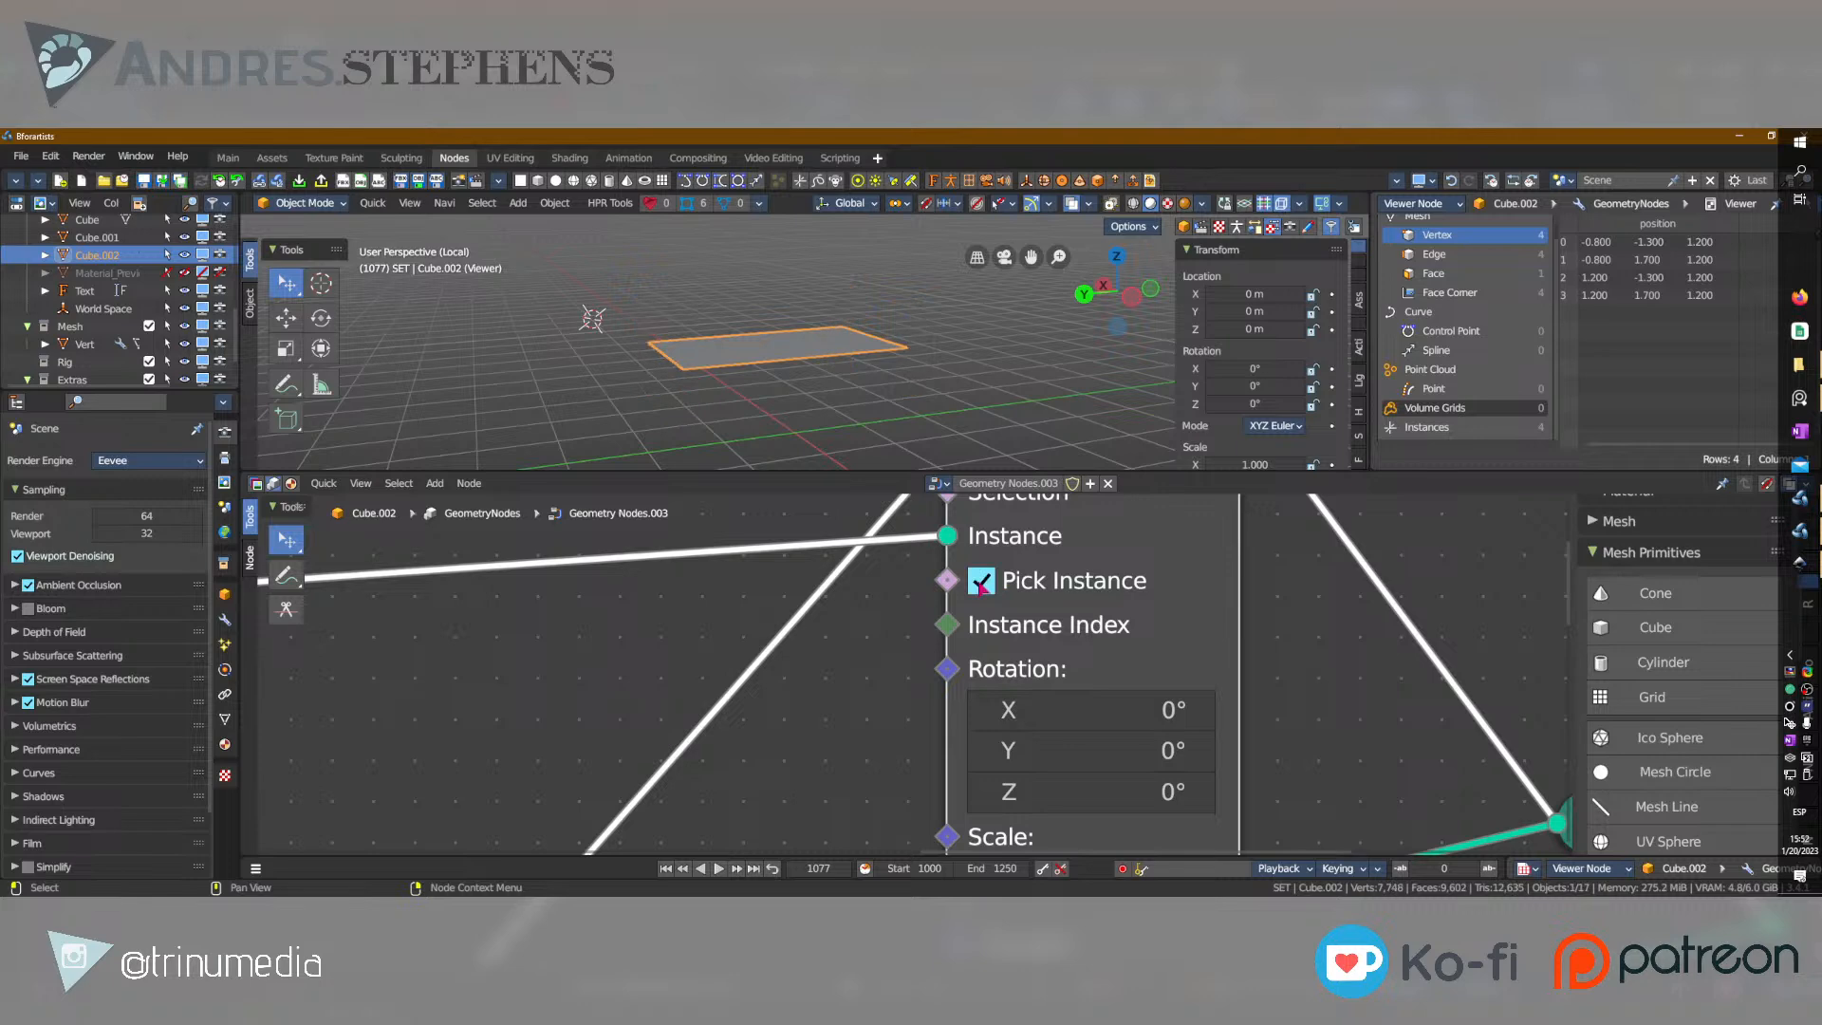
pyautogui.click(983, 581)
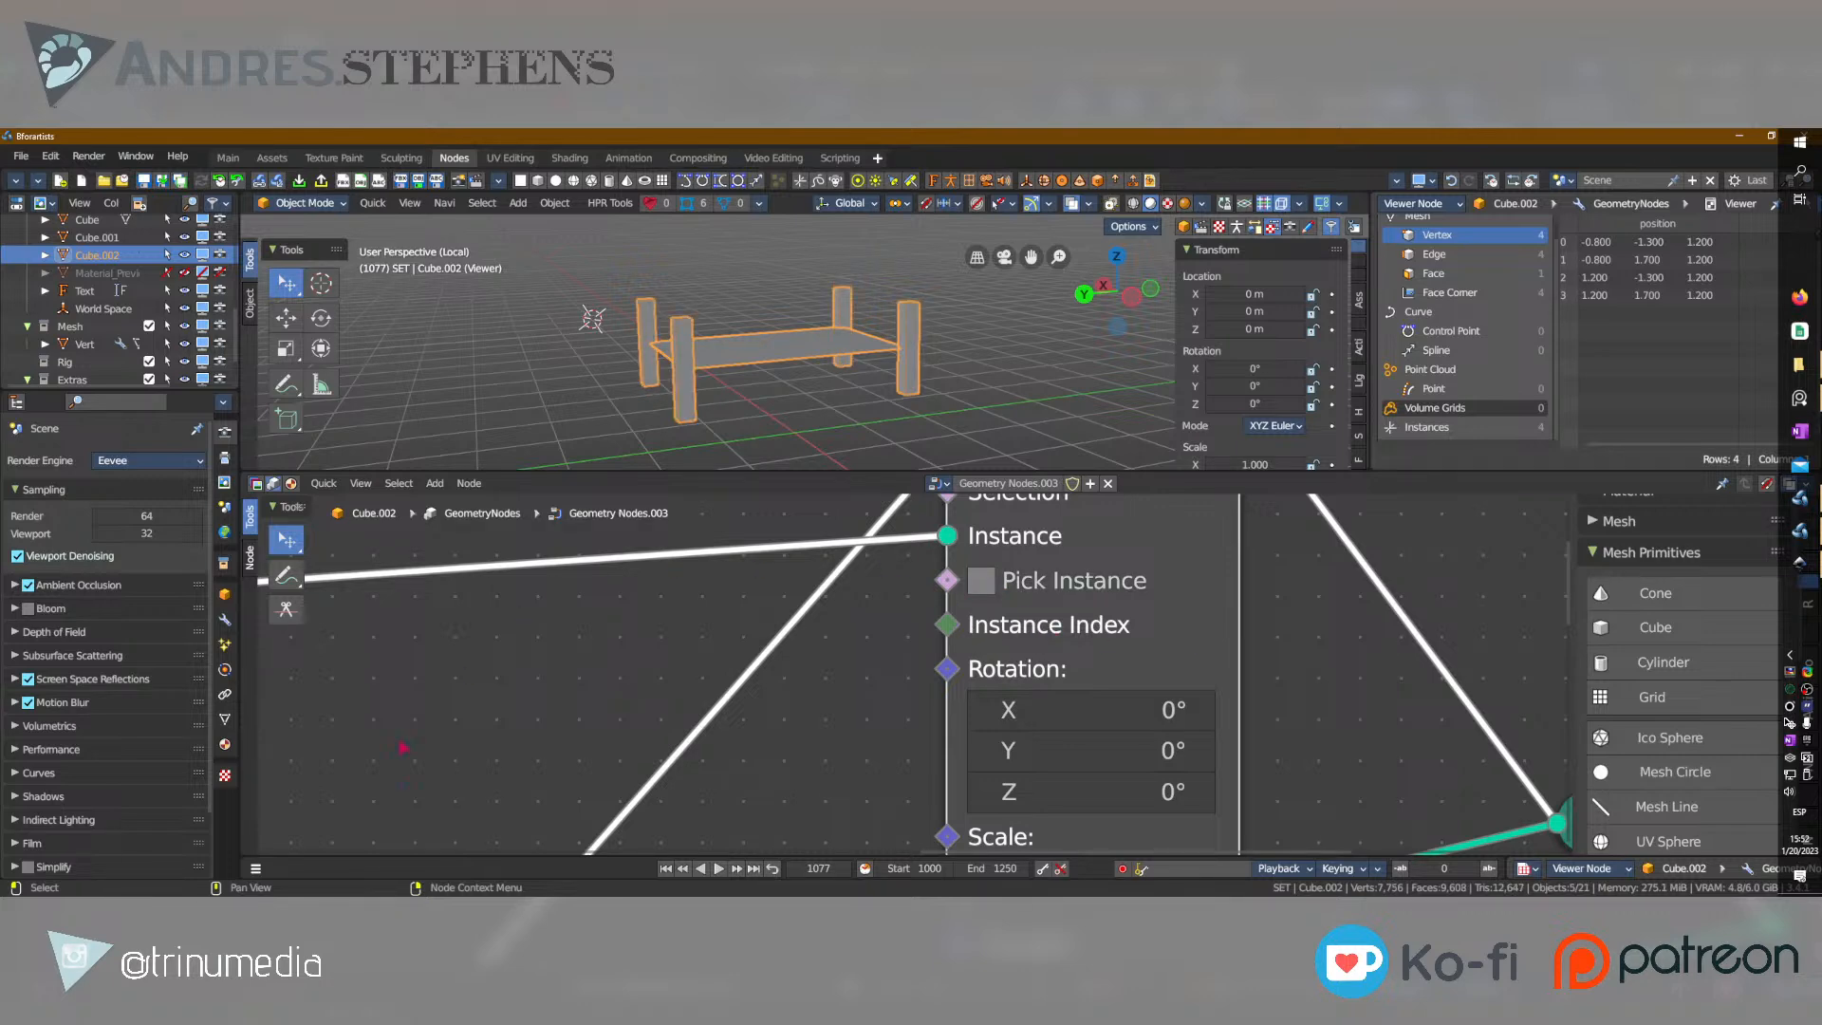
# Bring Instance on Points closer and insert a duplicate of the Transform Geometry node between Cube and Instance on Points.
pyautogui.scroll(-8, 607, 740)
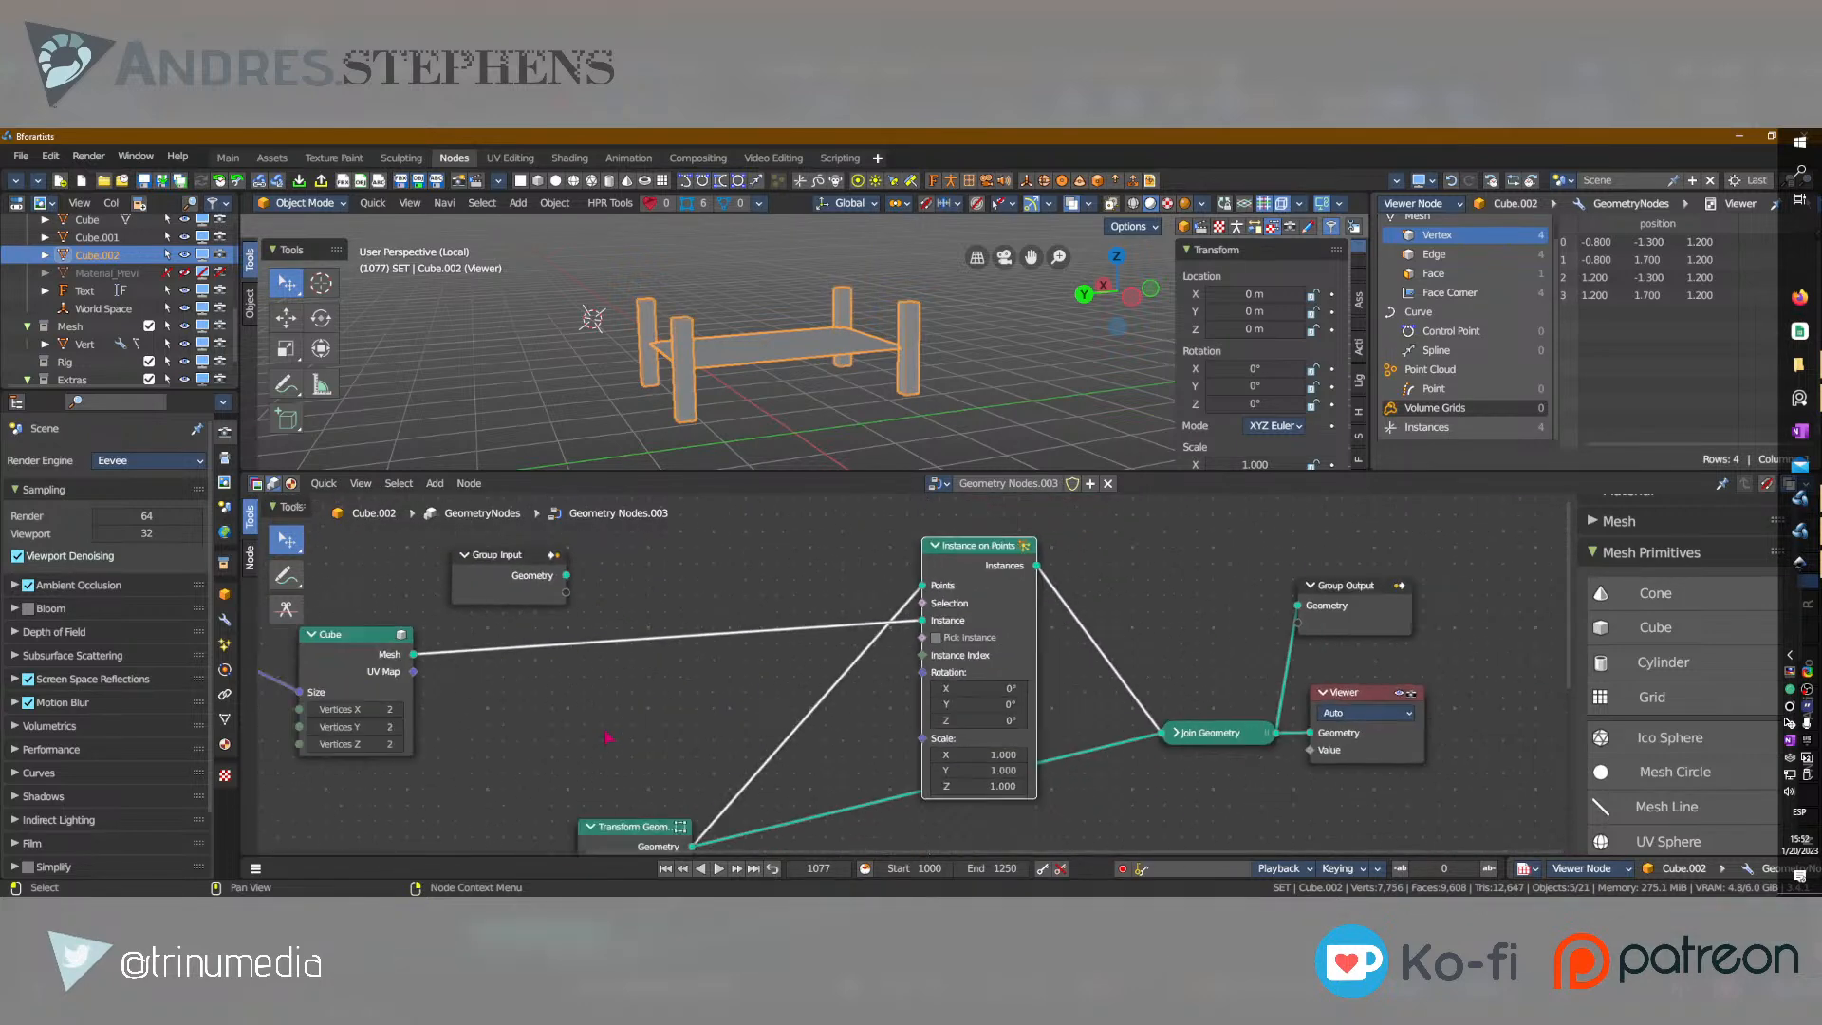
pyautogui.scroll(-2, 945, 704)
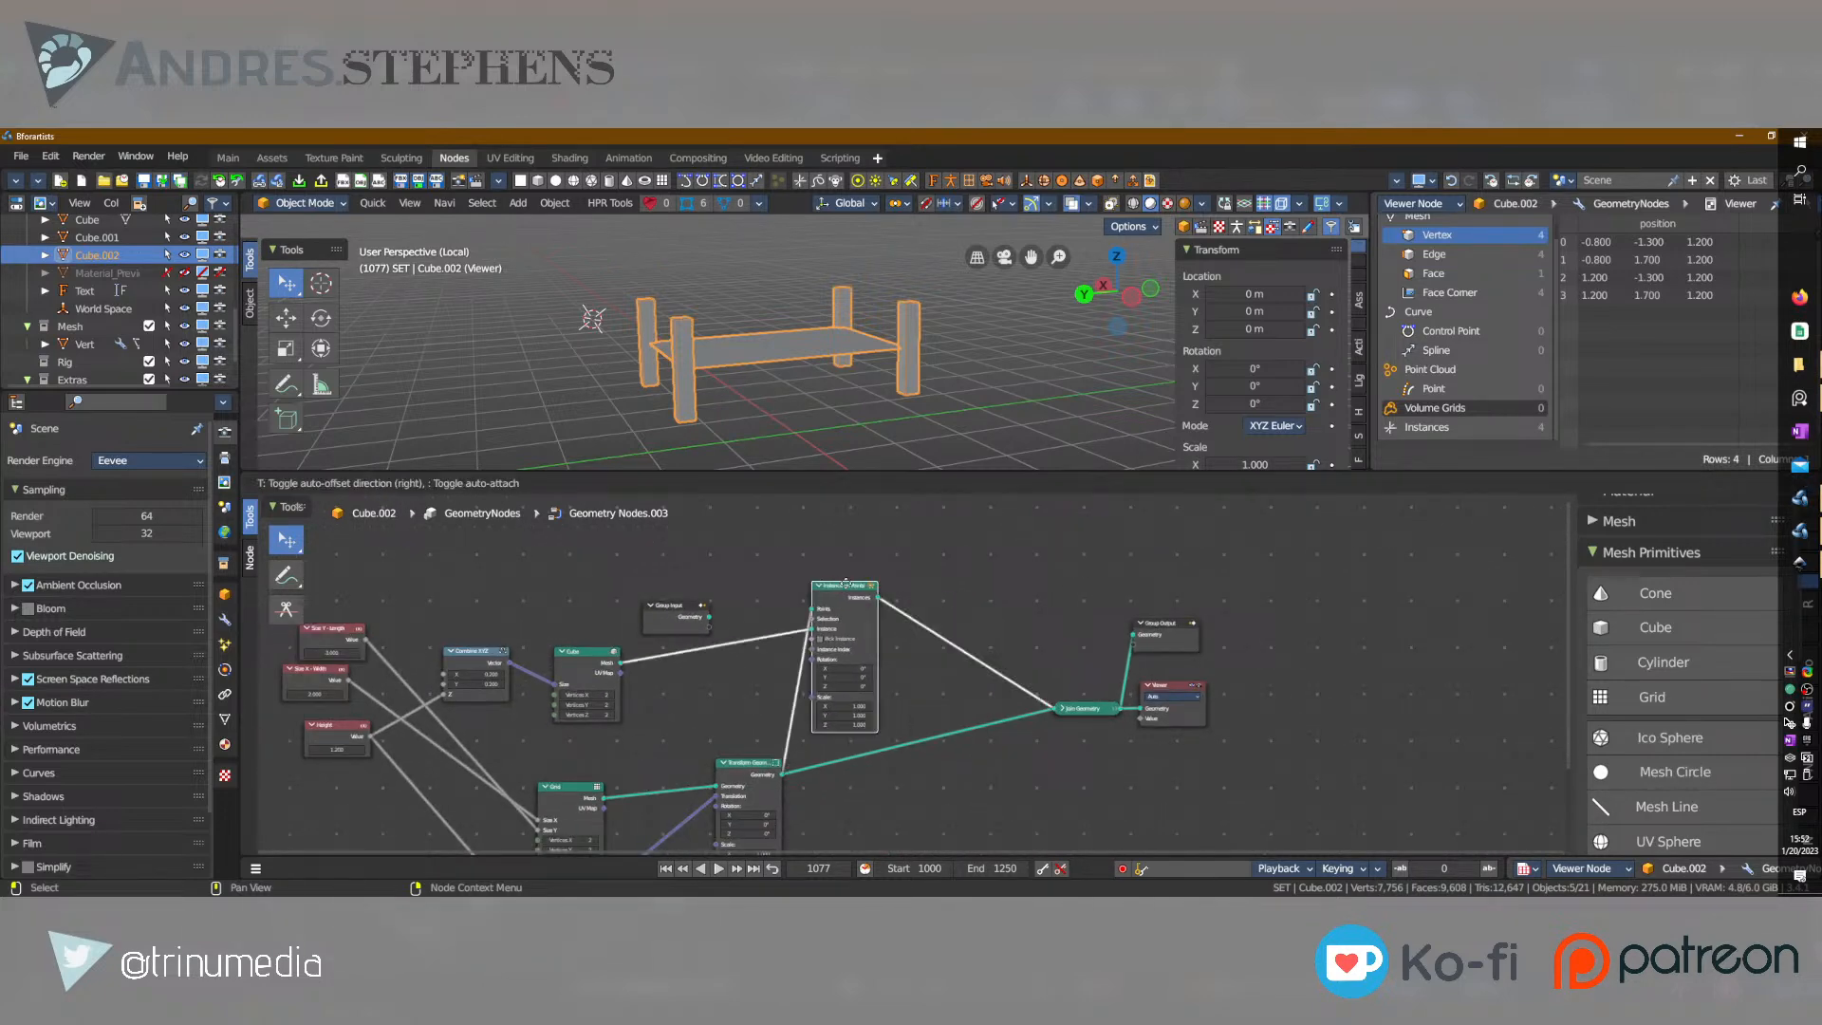
pyautogui.scroll(3, 992, 647)
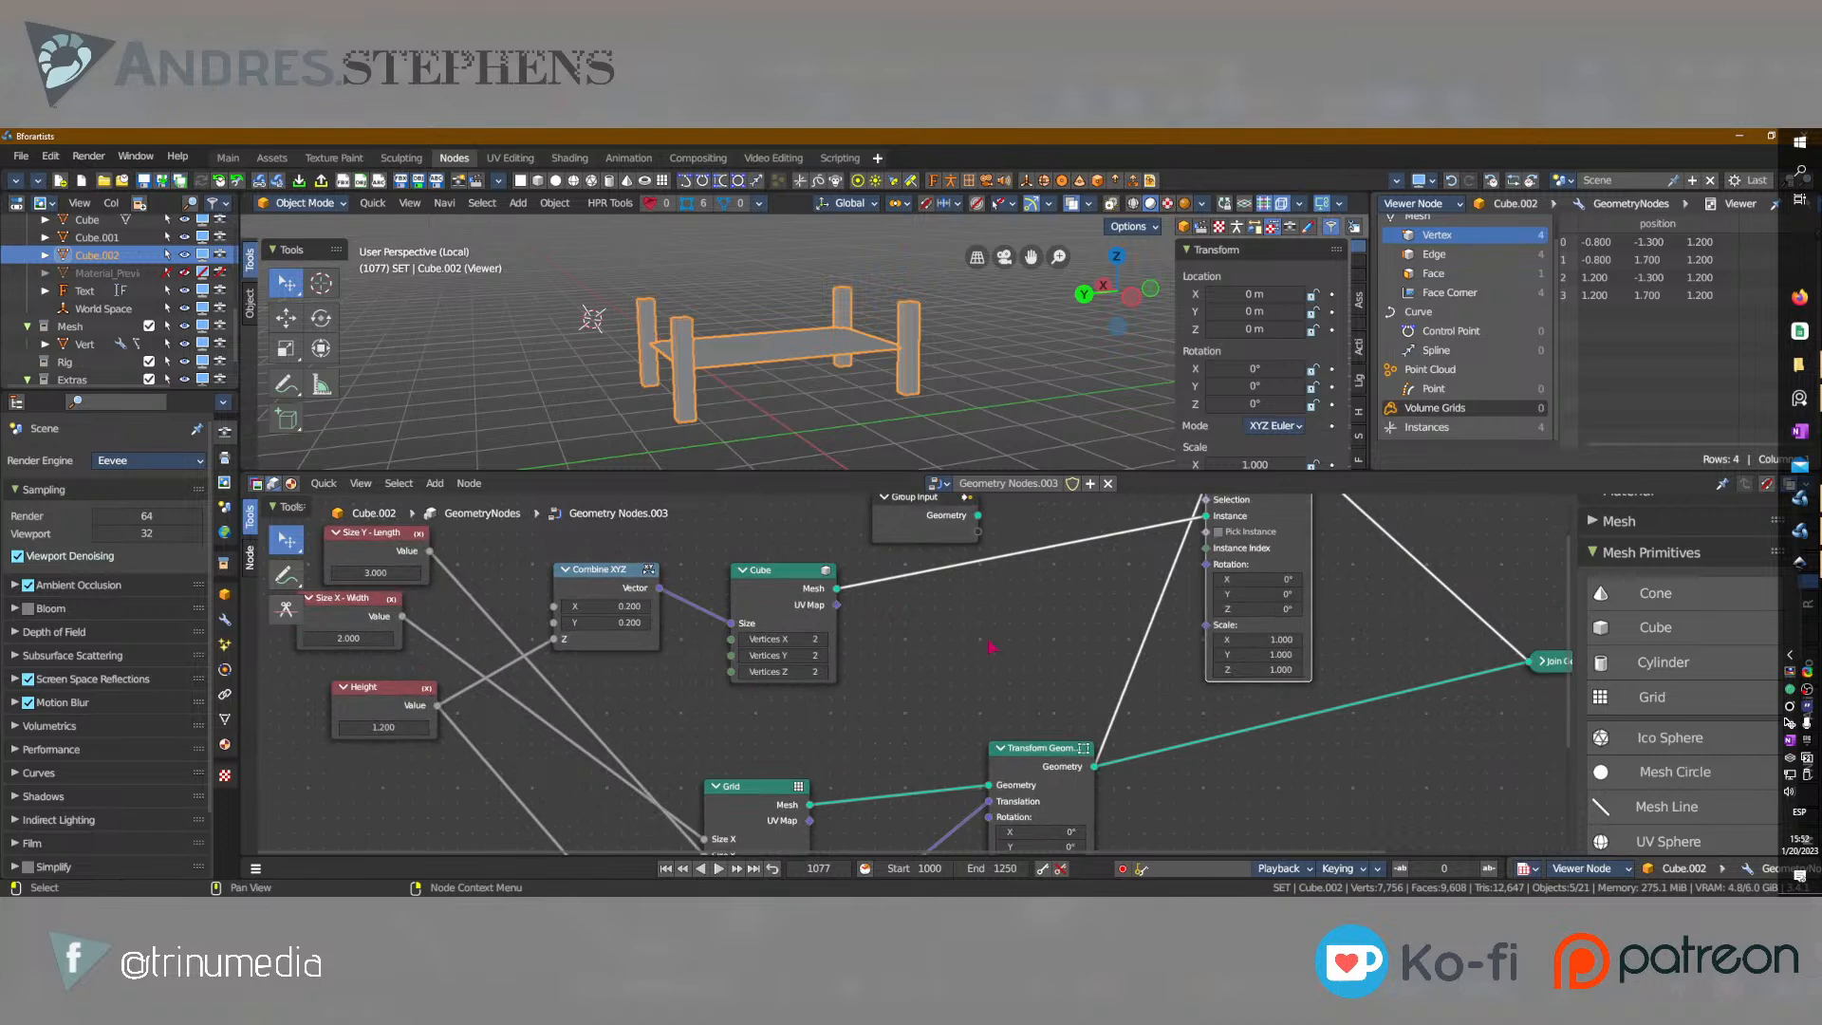
pyautogui.click(1031, 749)
pyautogui.press('g')
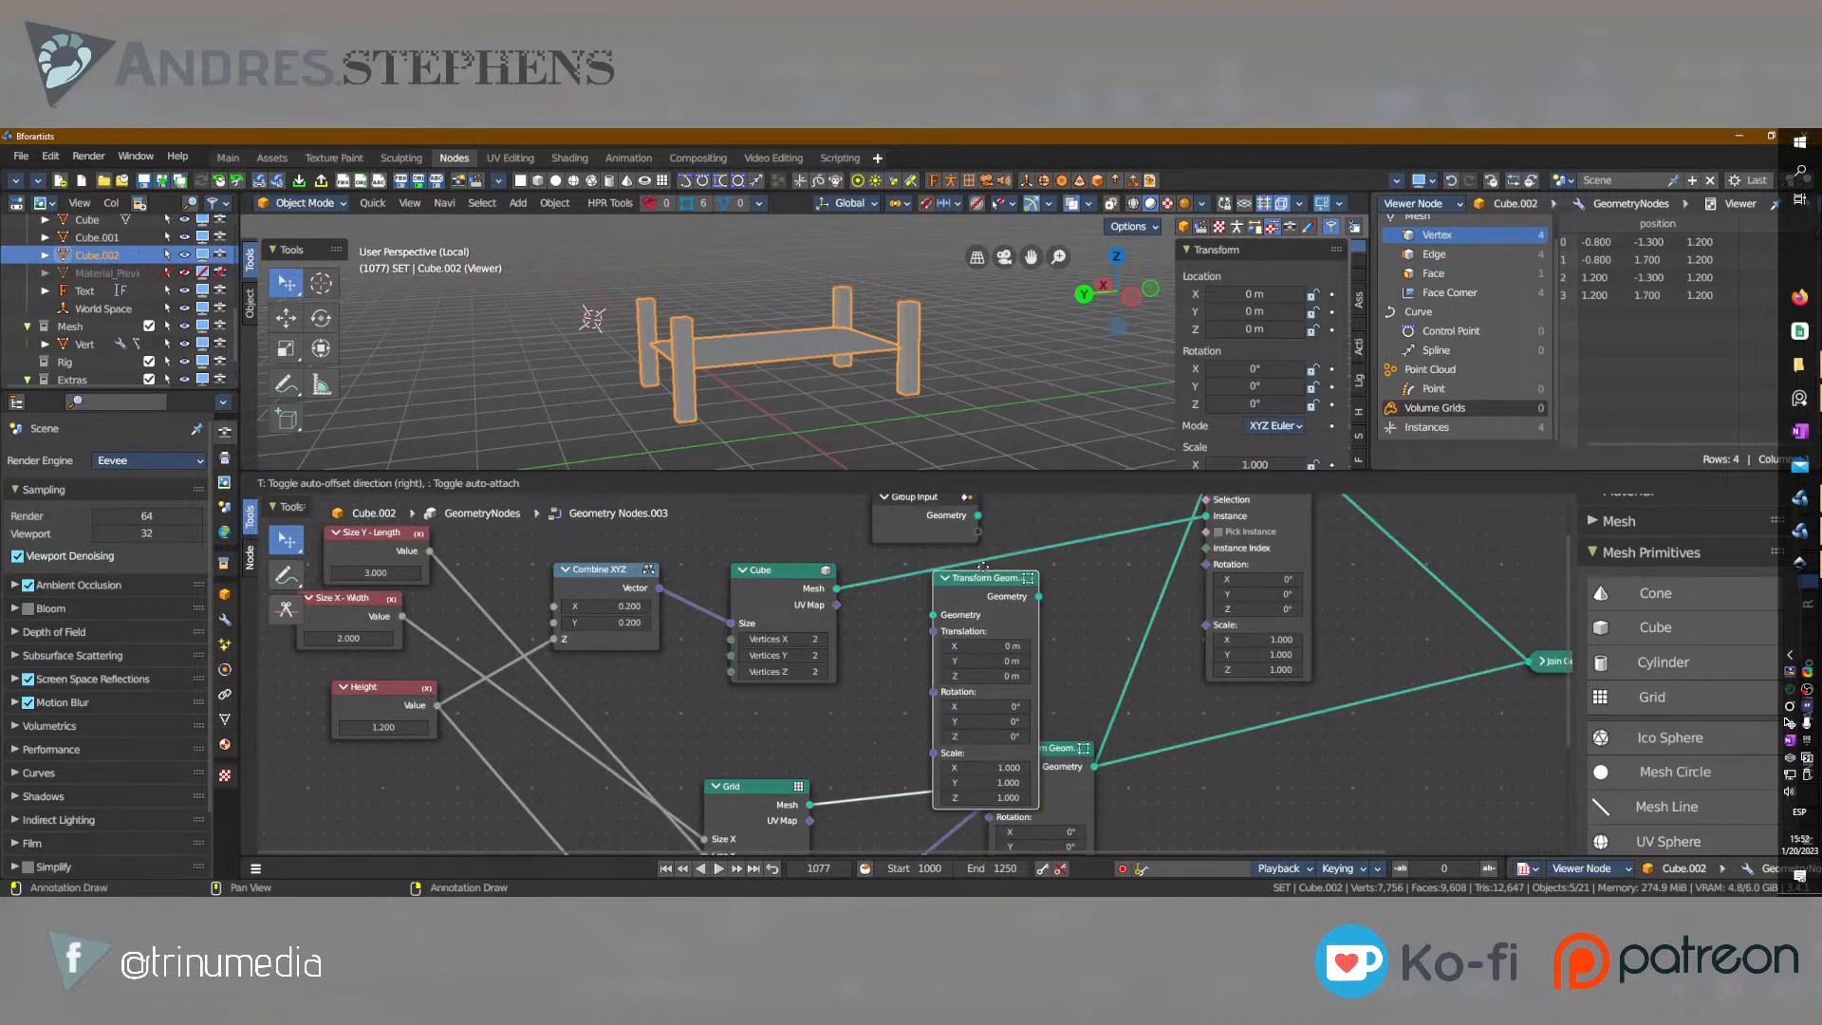
pyautogui.click(980, 551)
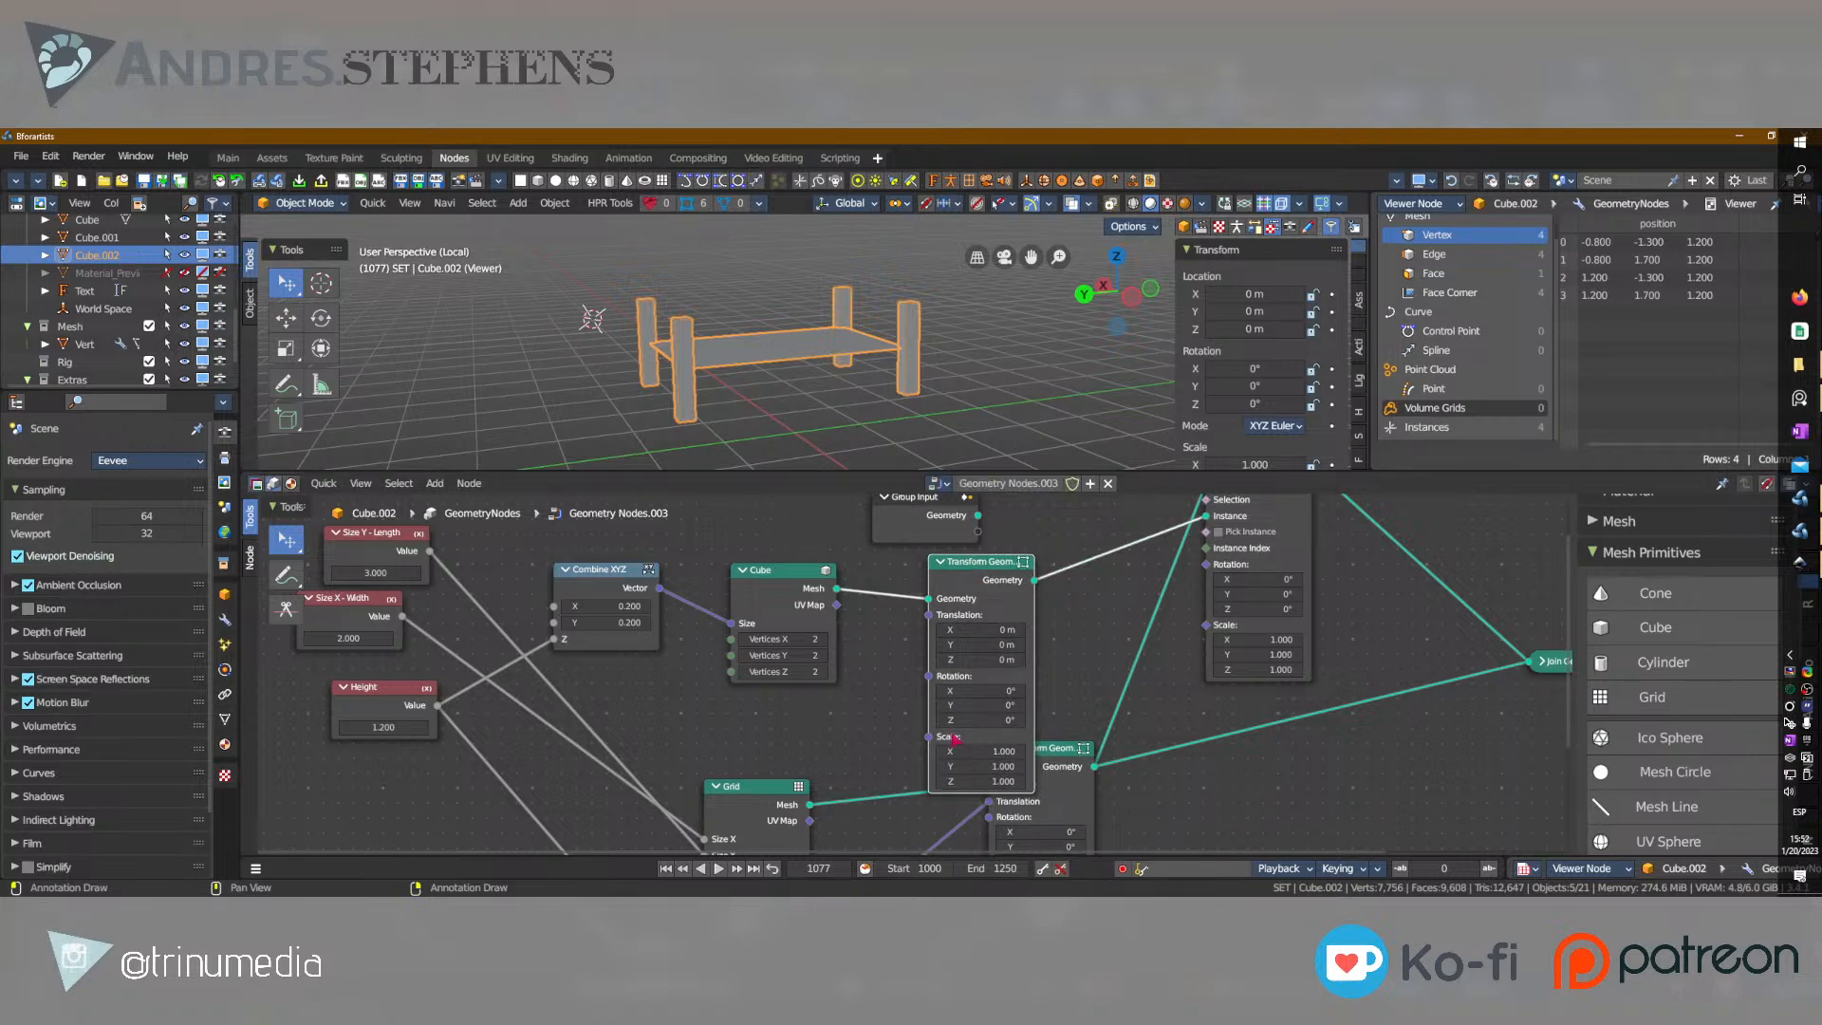
# Move the Combine XYZ and Cube nodes up together to free space beneath them.
pyautogui.moveTo(859, 602); pyautogui.dragTo(973, 644, button='middle')
pyautogui.moveTo(965, 562); pyautogui.dragTo(725, 645)
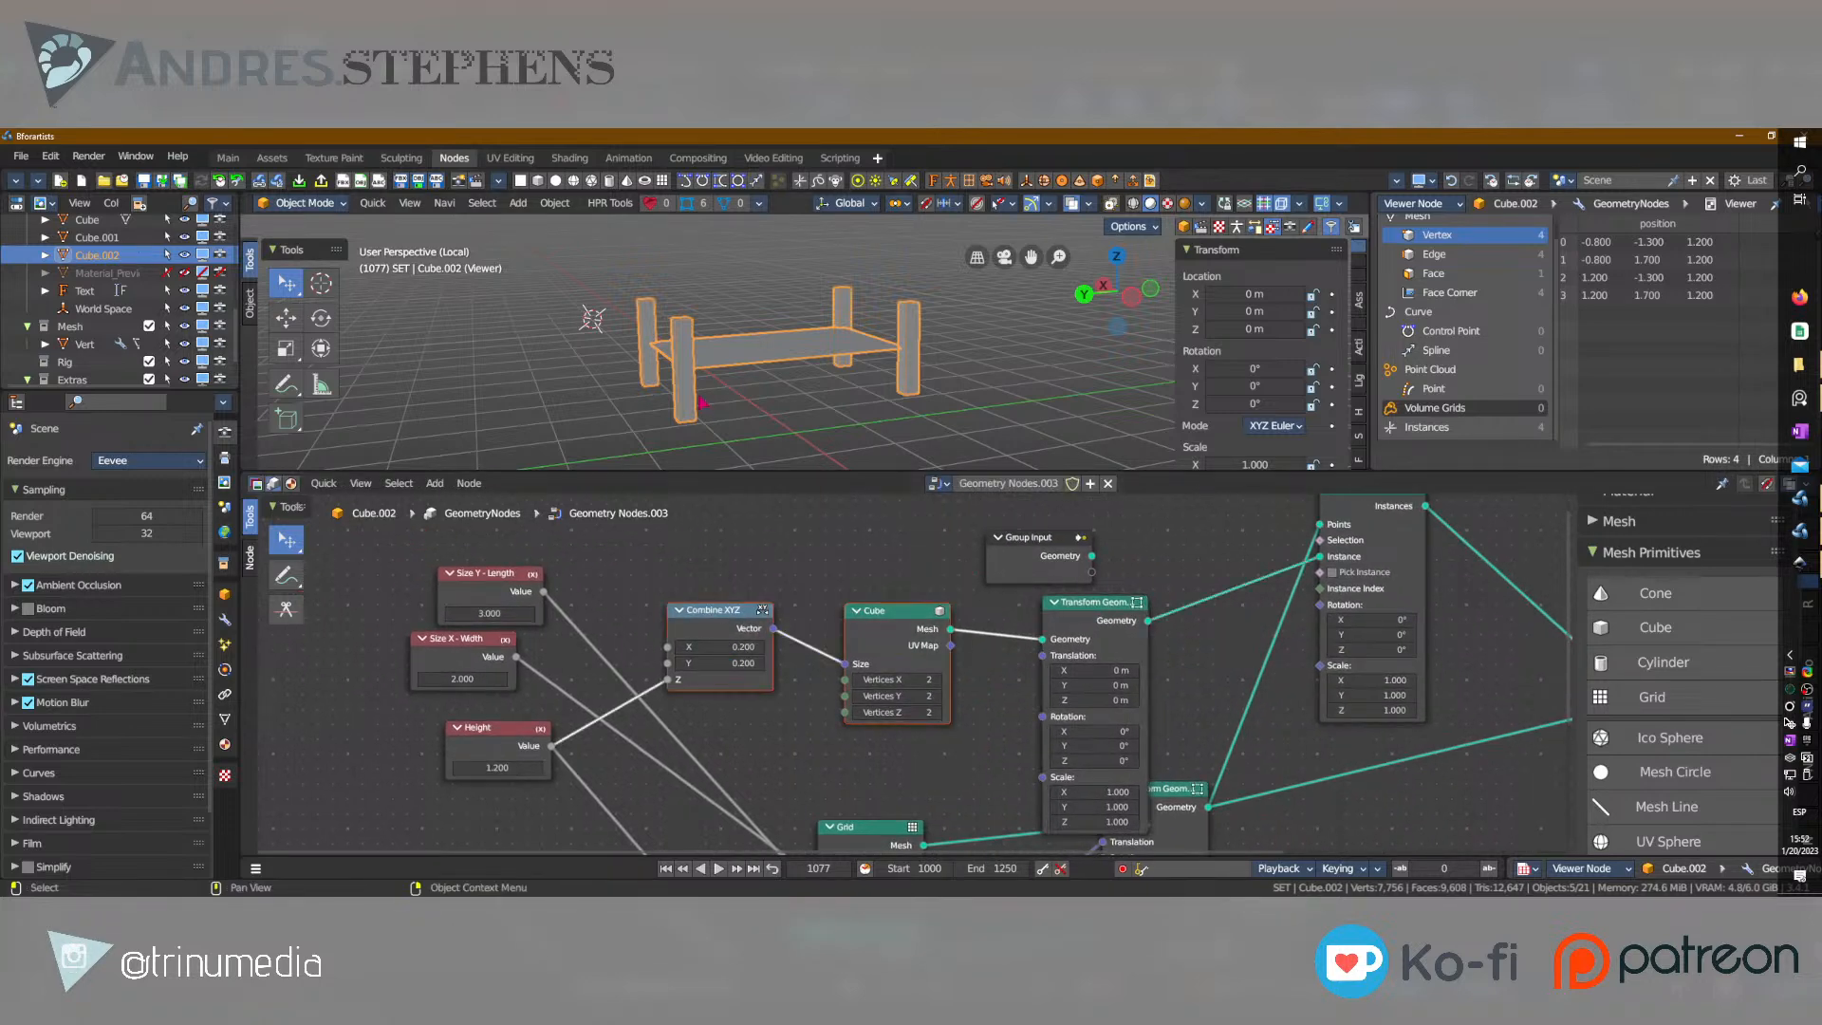
pyautogui.scroll(5, 702, 402)
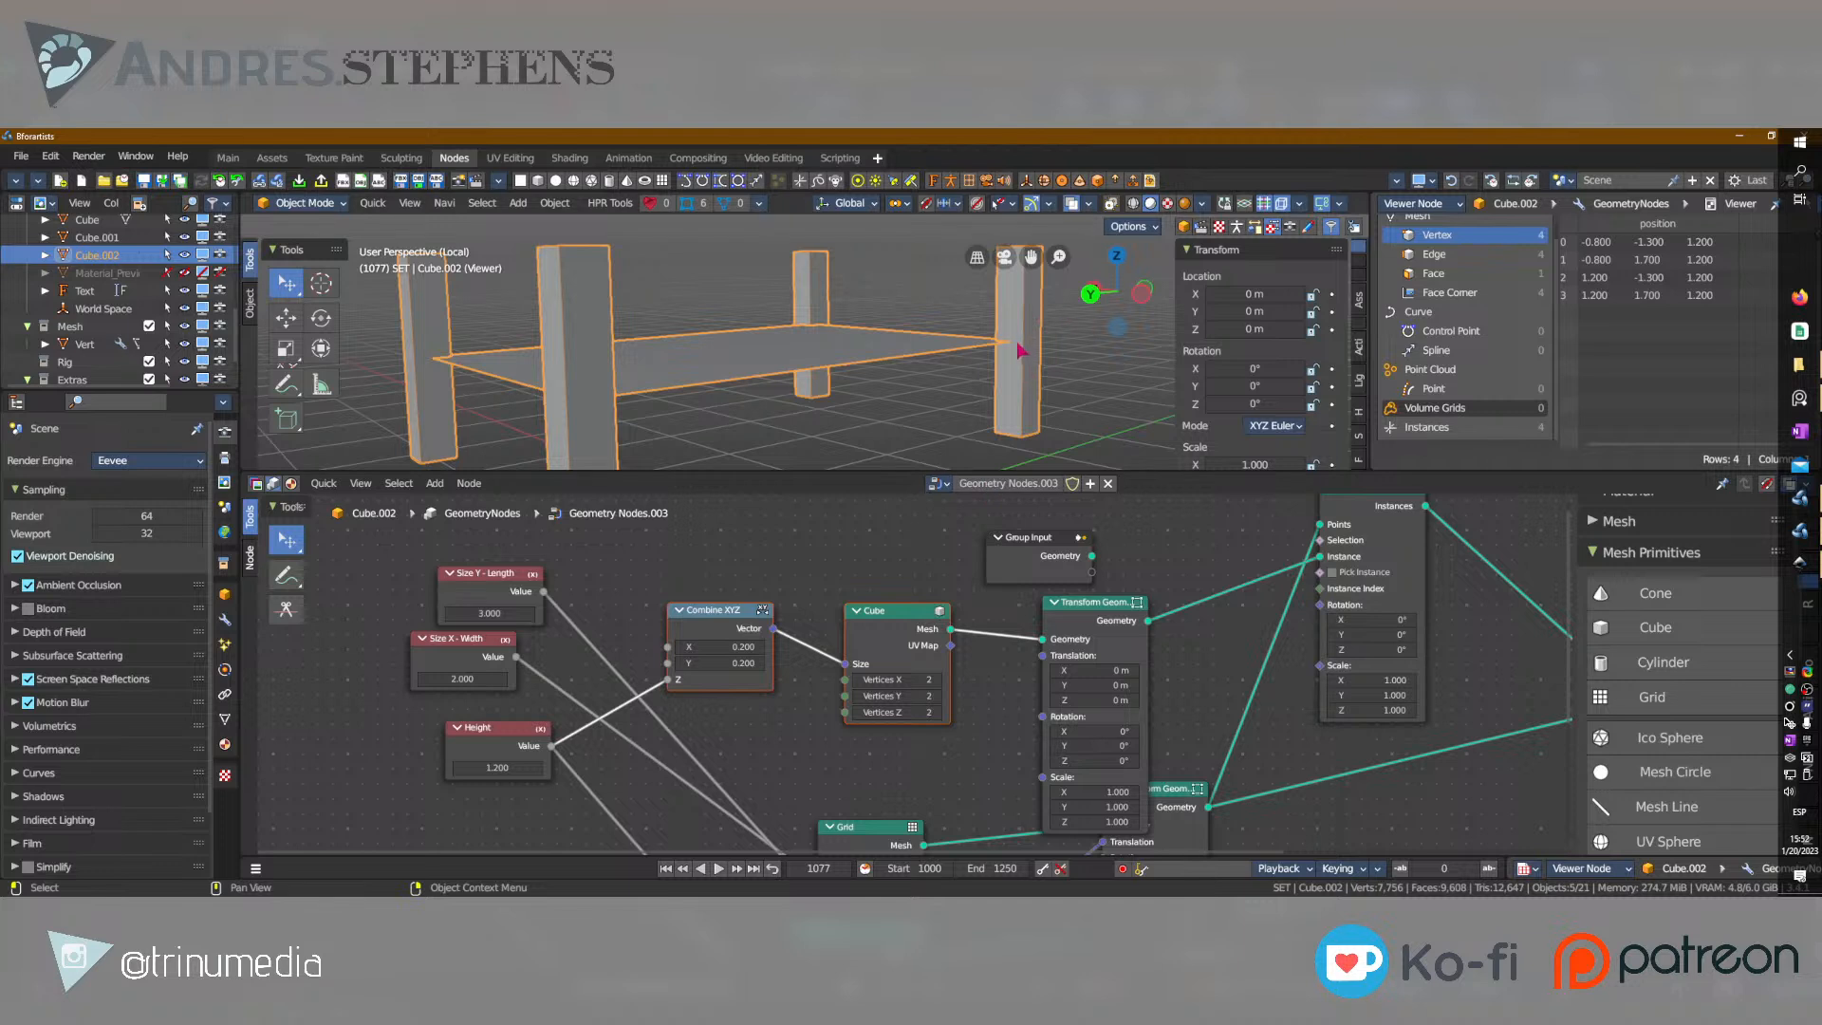
pyautogui.press('g')
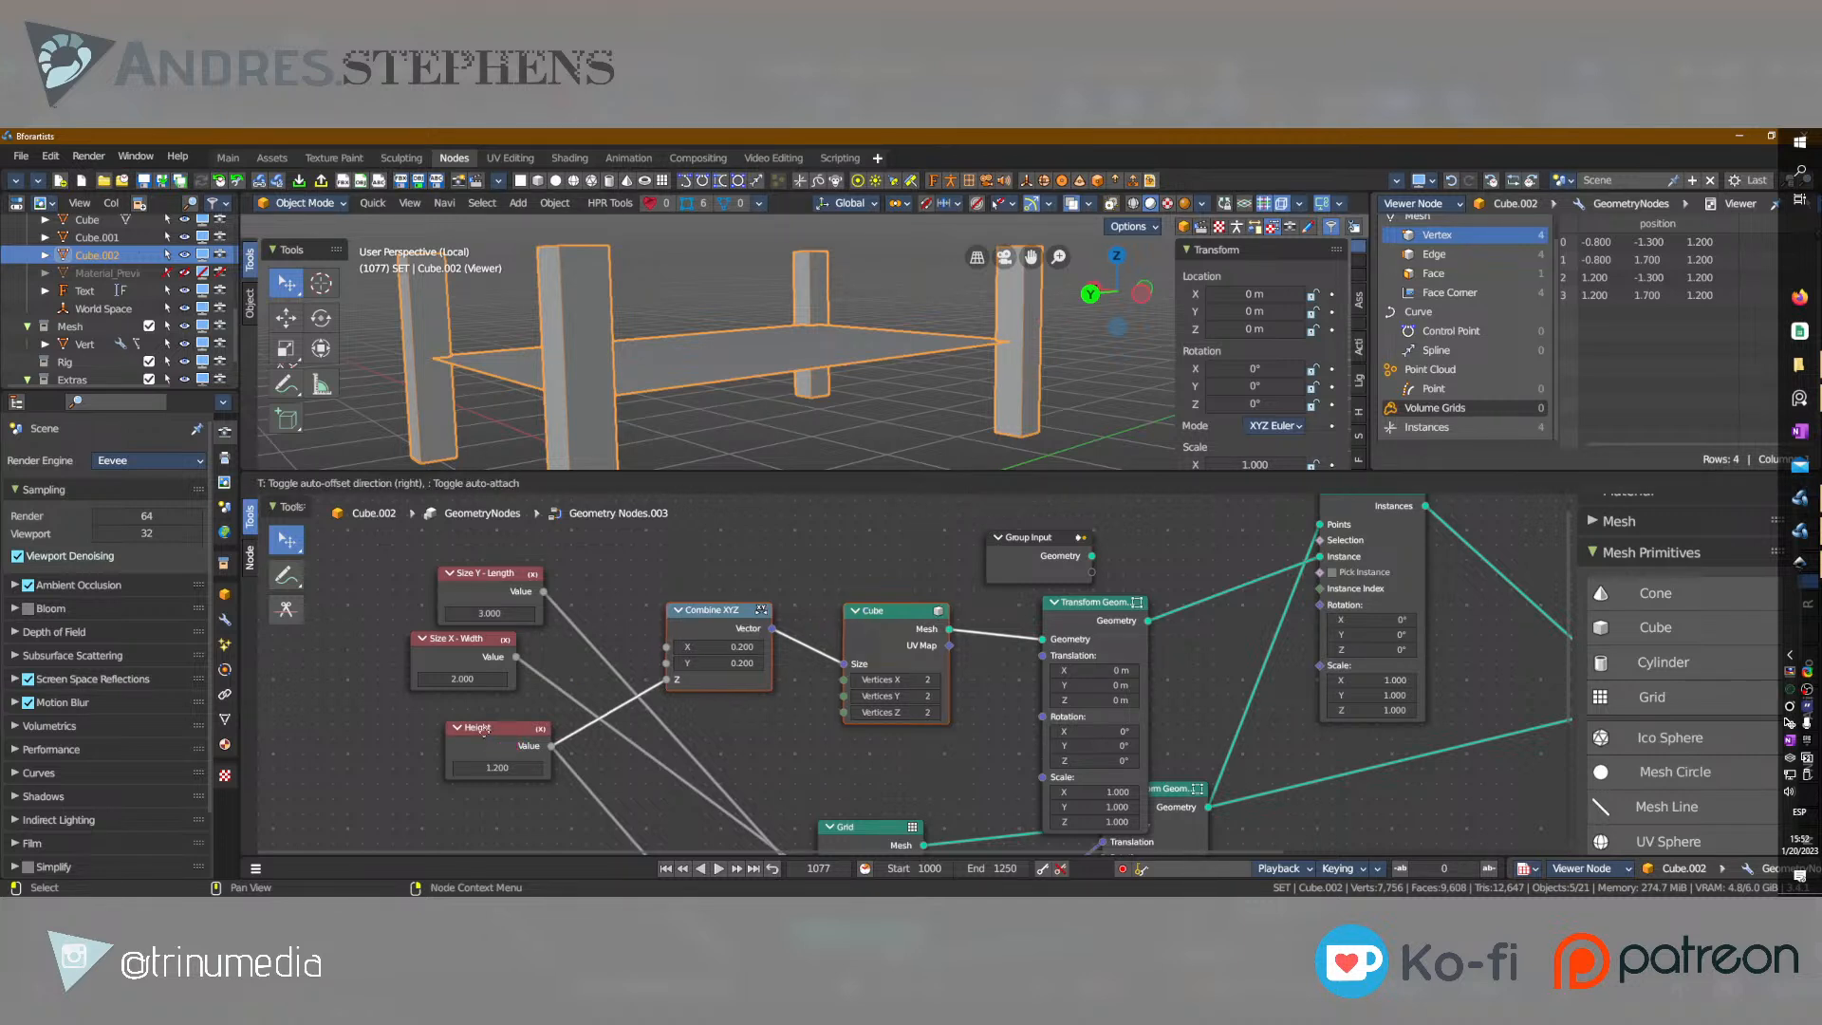
pyautogui.click(476, 661)
pyautogui.click(779, 708)
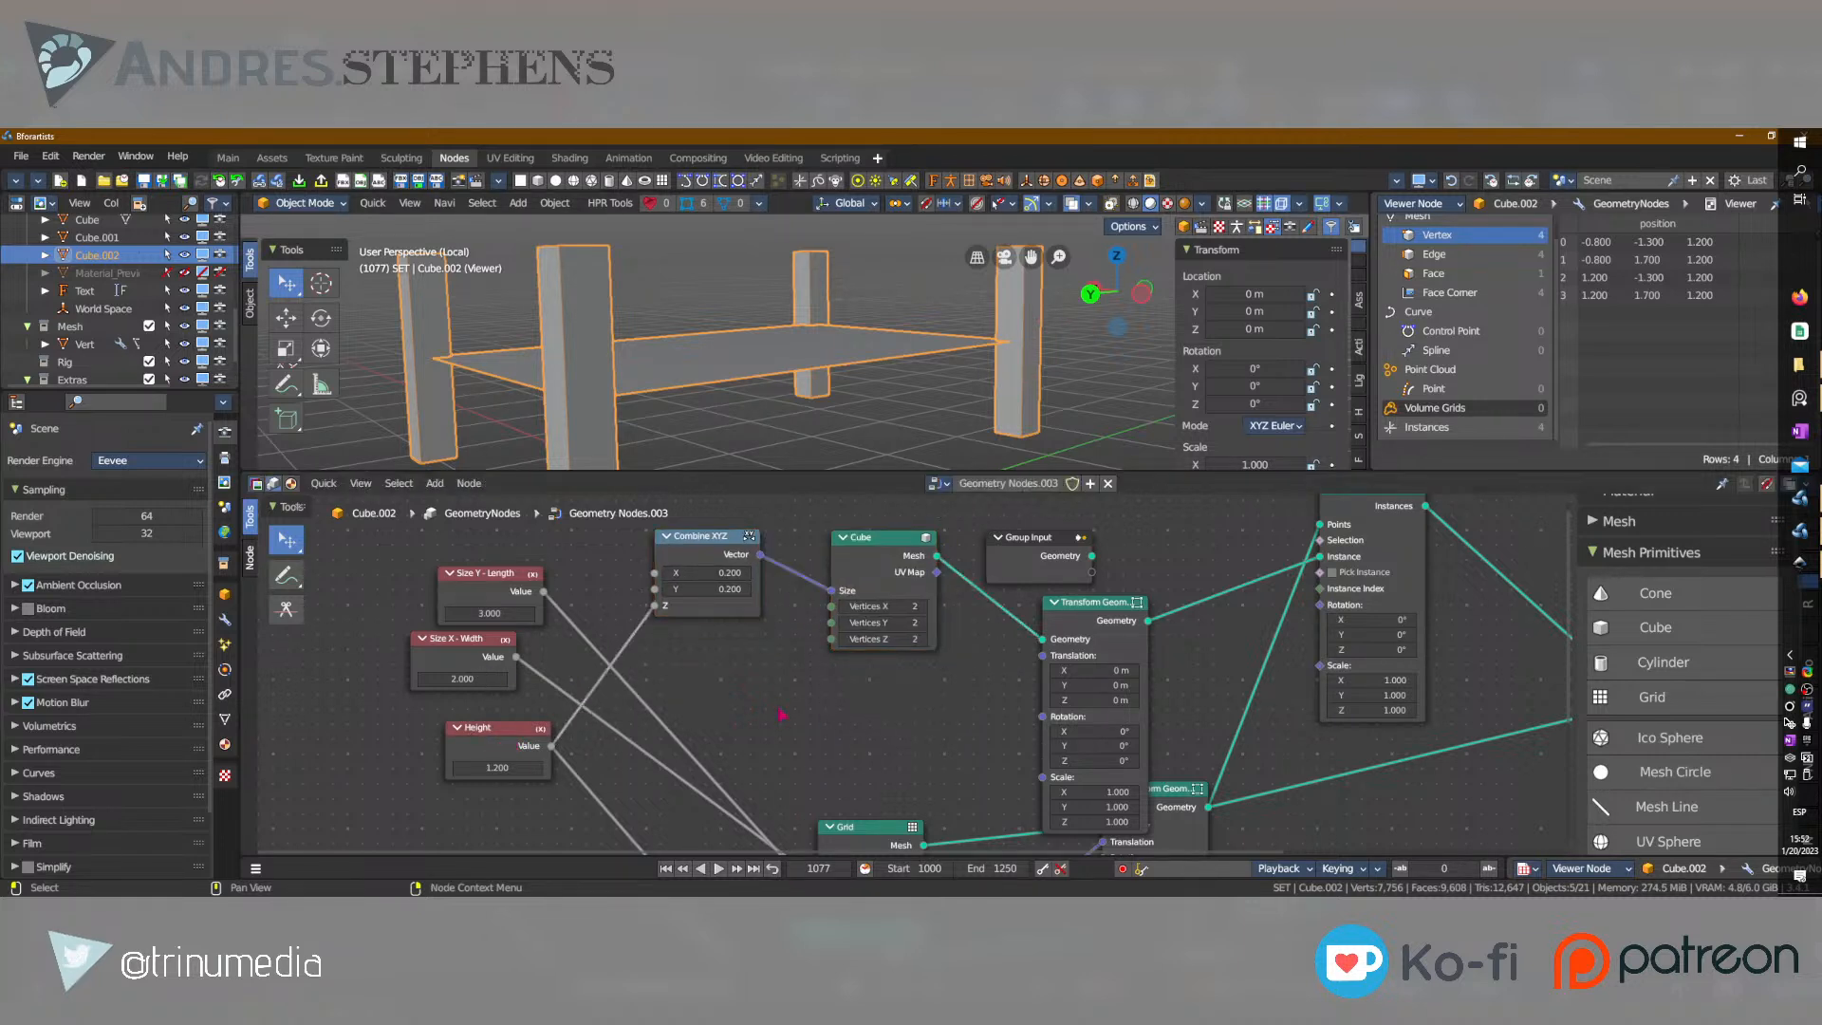
# Add a Math node below the Cube node, set it to Multiply, and connect the Height value to its first Value input.
pyautogui.hotkey('shift', 'a')
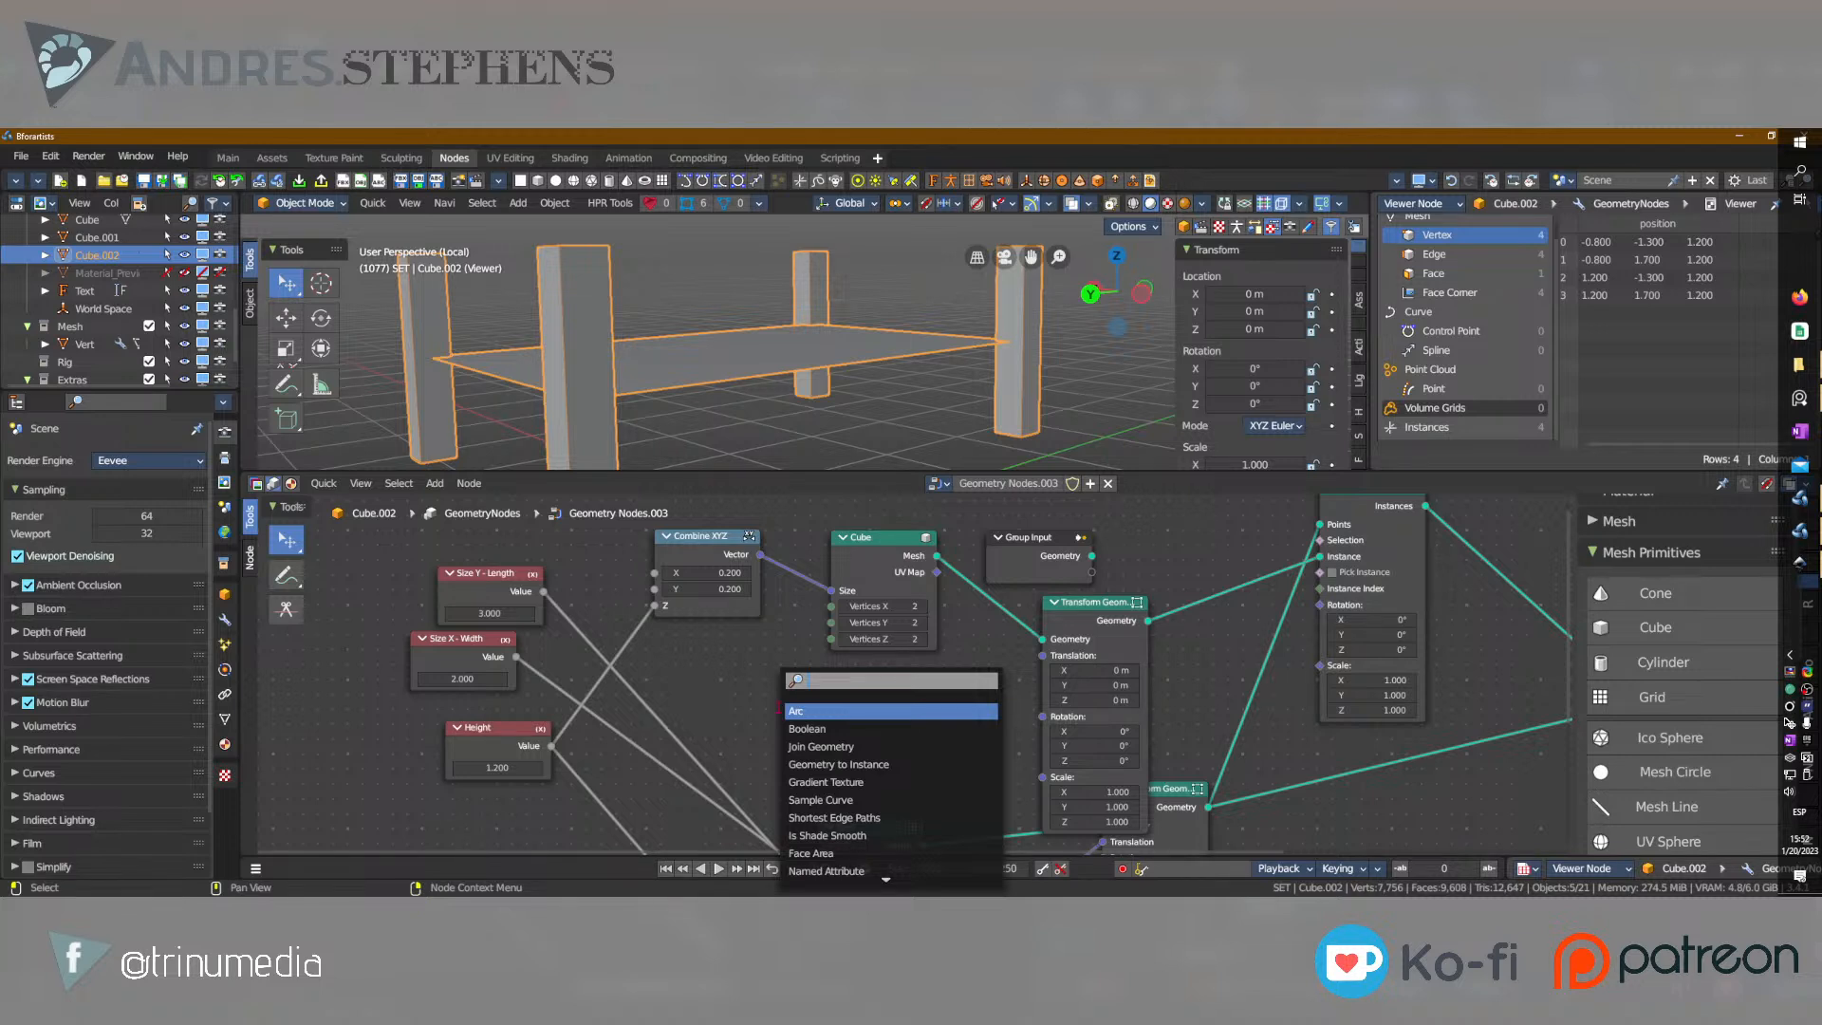
pyautogui.write('math')
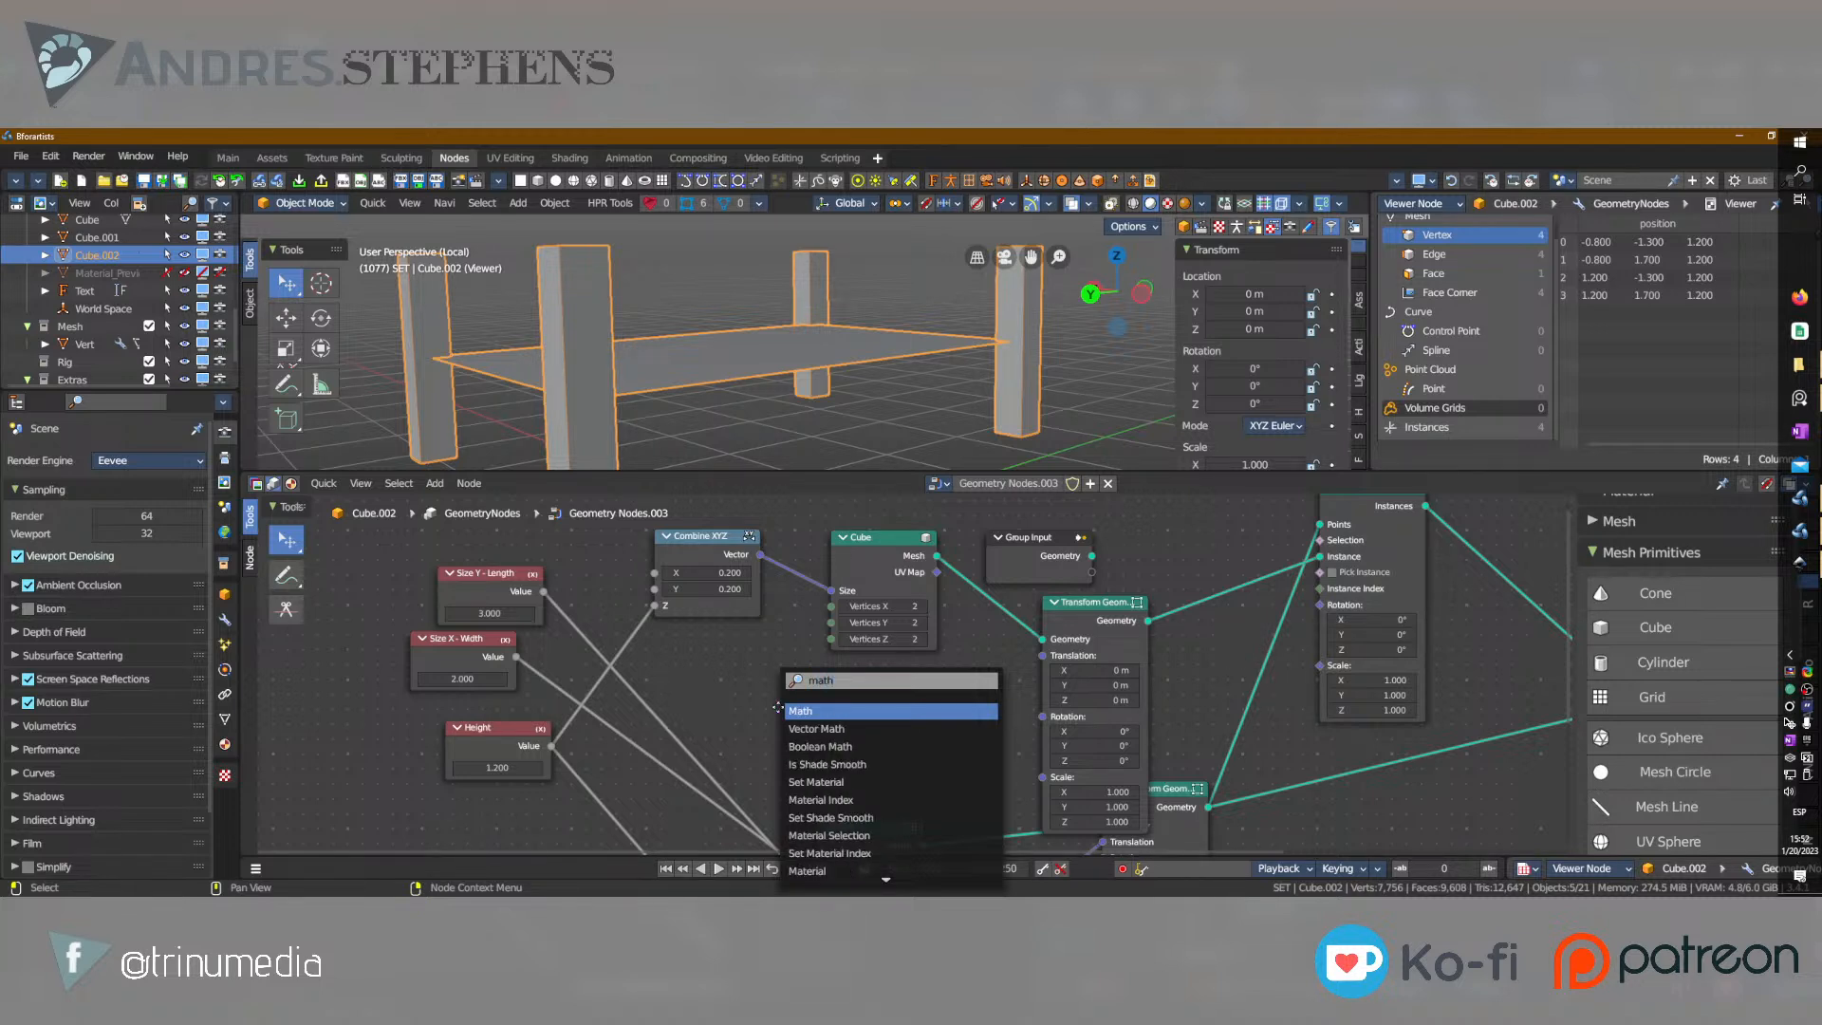
pyautogui.press('Return')
pyautogui.click(779, 710)
pyautogui.click(831, 740)
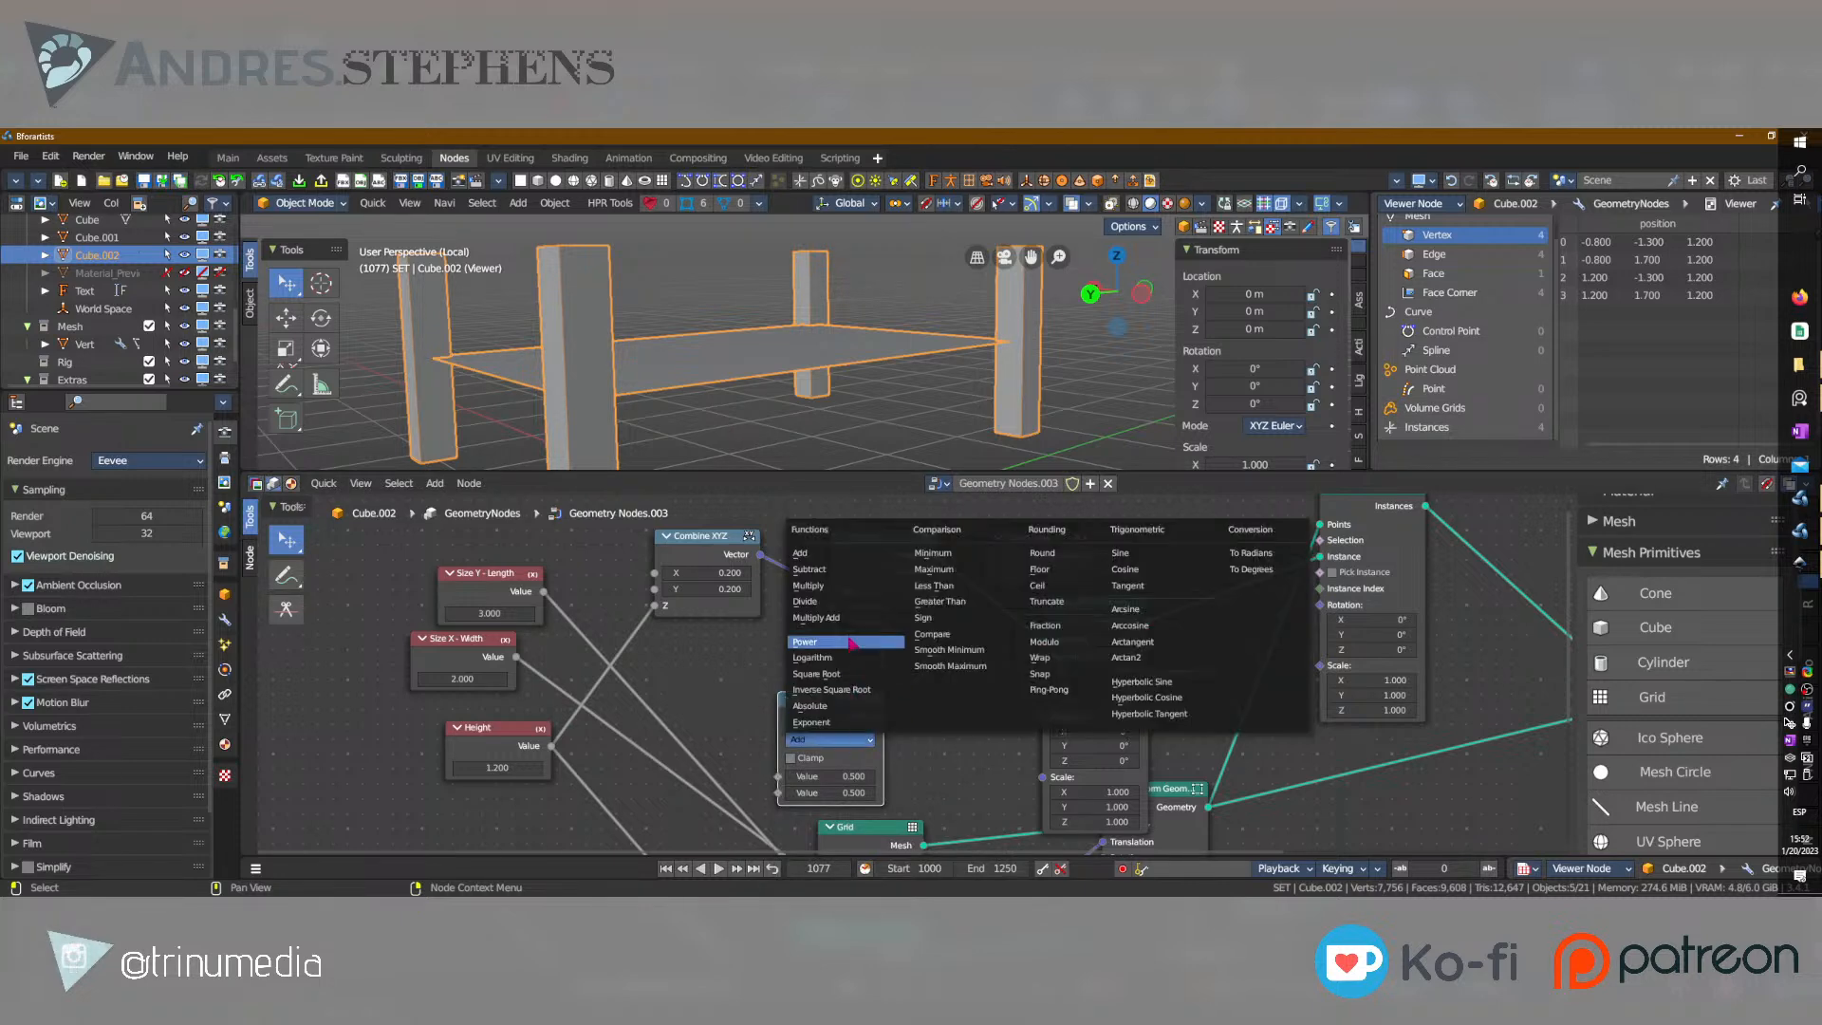
pyautogui.click(816, 585)
pyautogui.moveTo(551, 746); pyautogui.dragTo(778, 777)
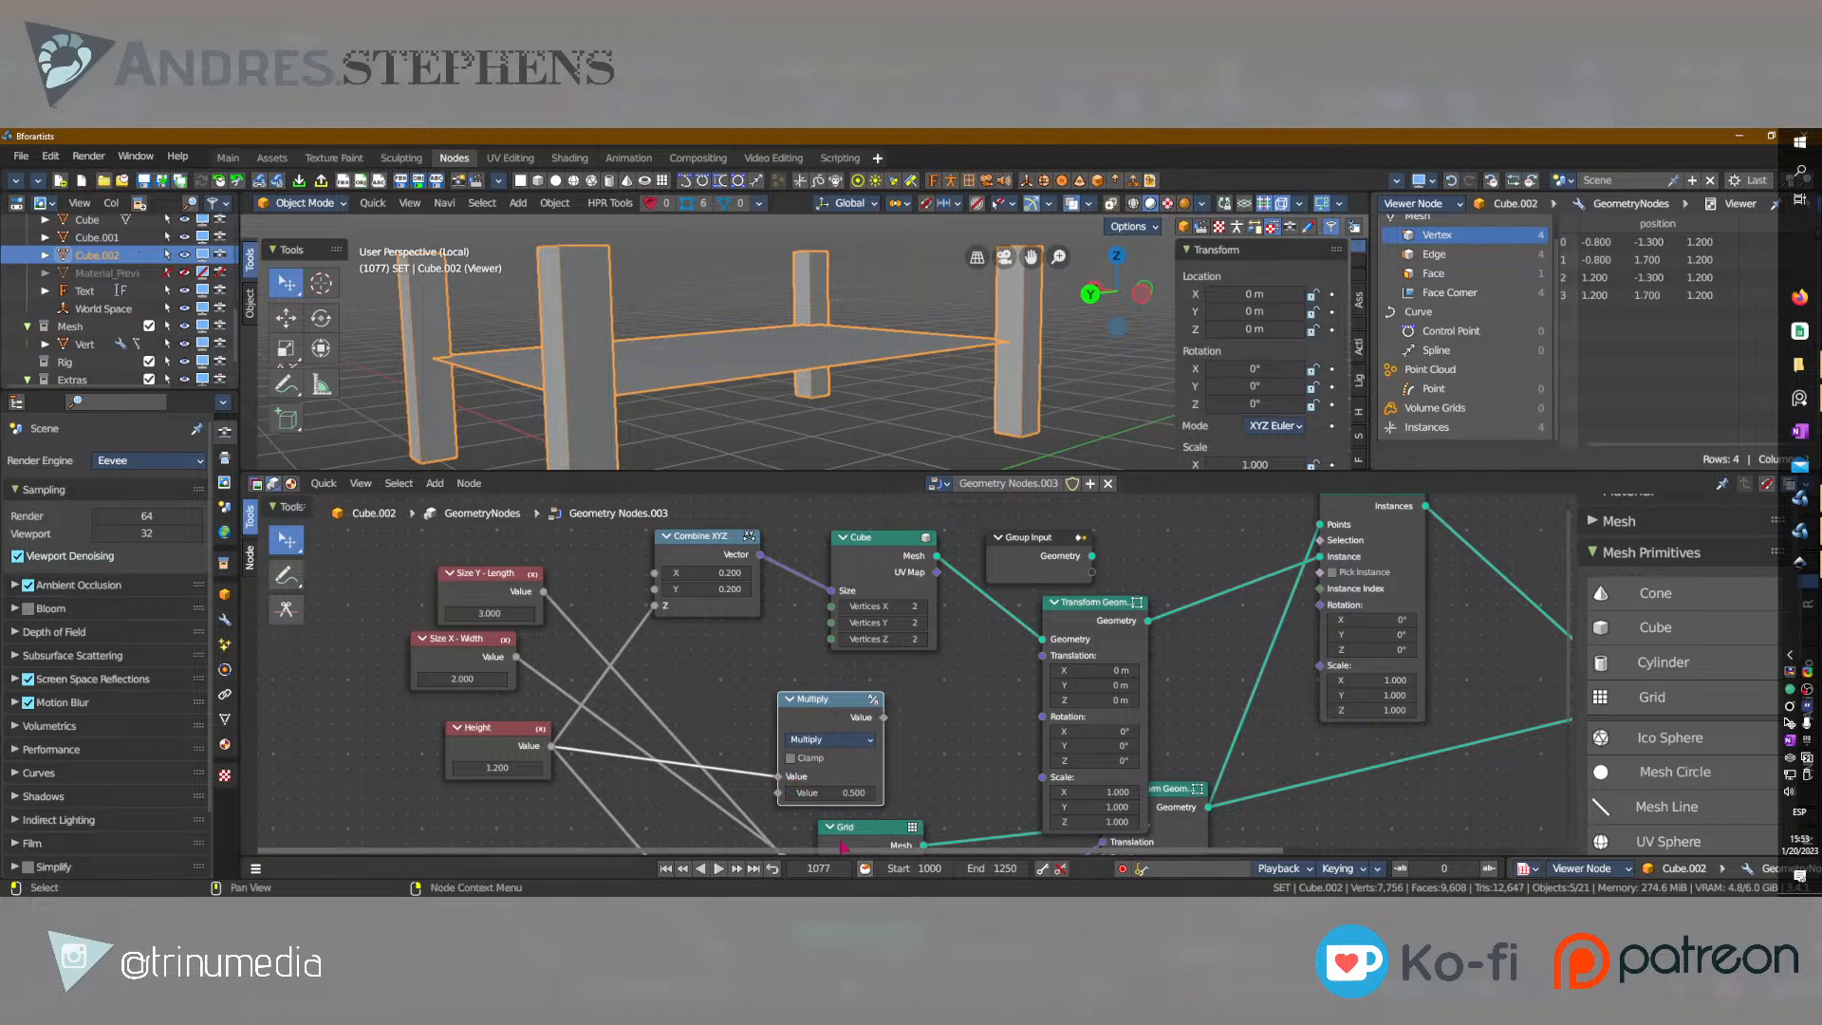
pyautogui.moveTo(820, 698)
pyautogui.mouseDown()
pyautogui.moveTo(786, 694)
pyautogui.moveTo(798, 678)
pyautogui.mouseUp()
# Duplicate the Combine XYZ node beside the inserted Transform Geometry node and set the copy's X and Y to 0.
pyautogui.click(1056, 610)
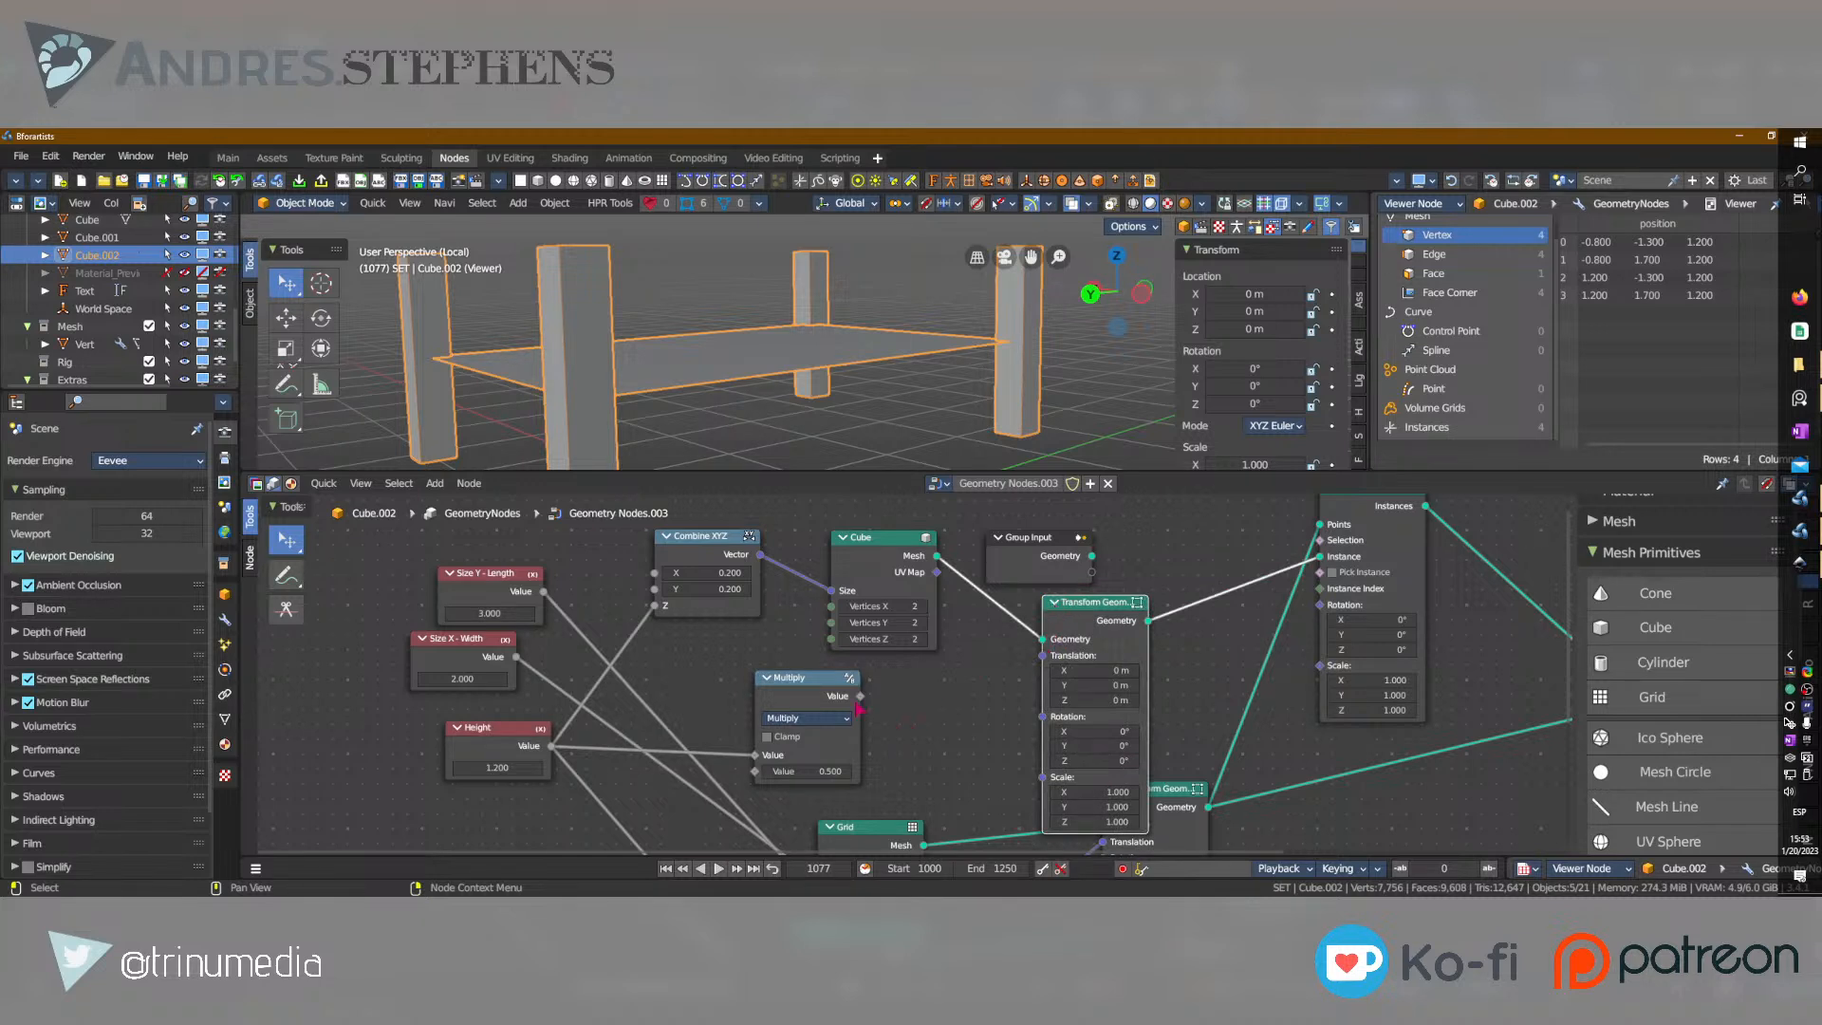
pyautogui.press('g')
pyautogui.click(784, 675)
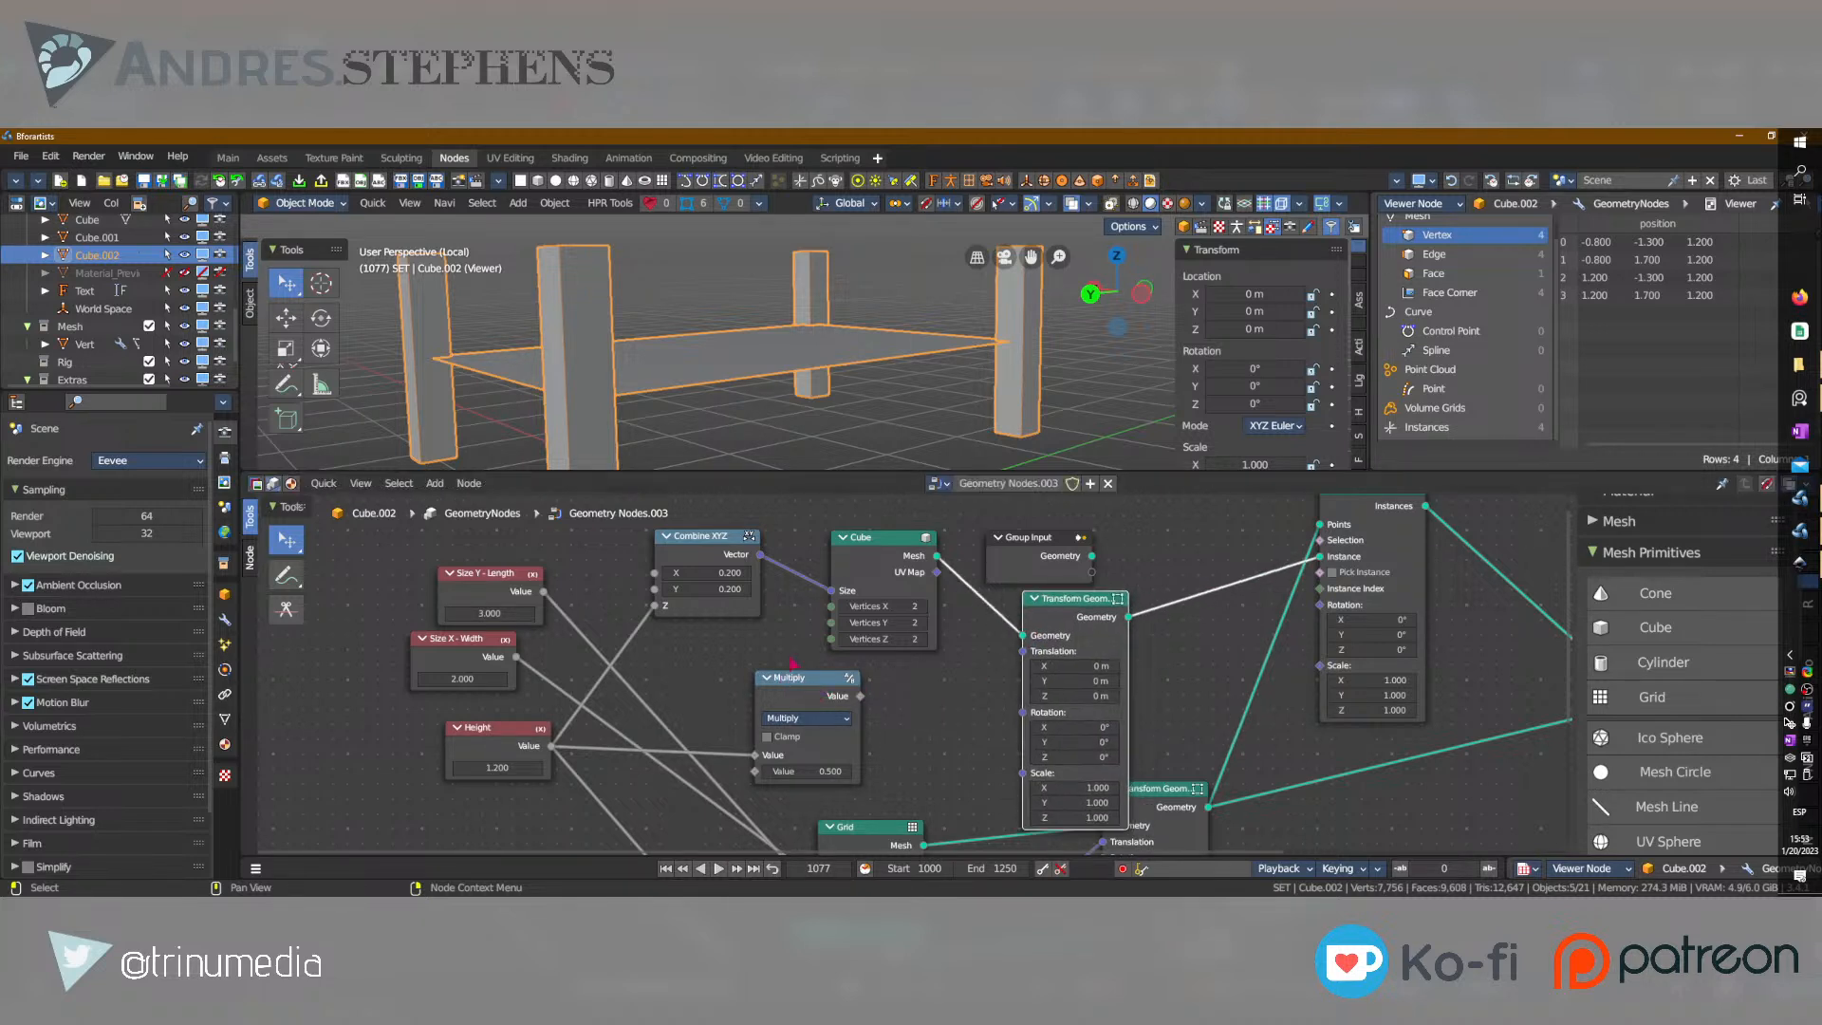
pyautogui.click(710, 548)
pyautogui.hotkey('shift', 'd')
pyautogui.click(965, 722)
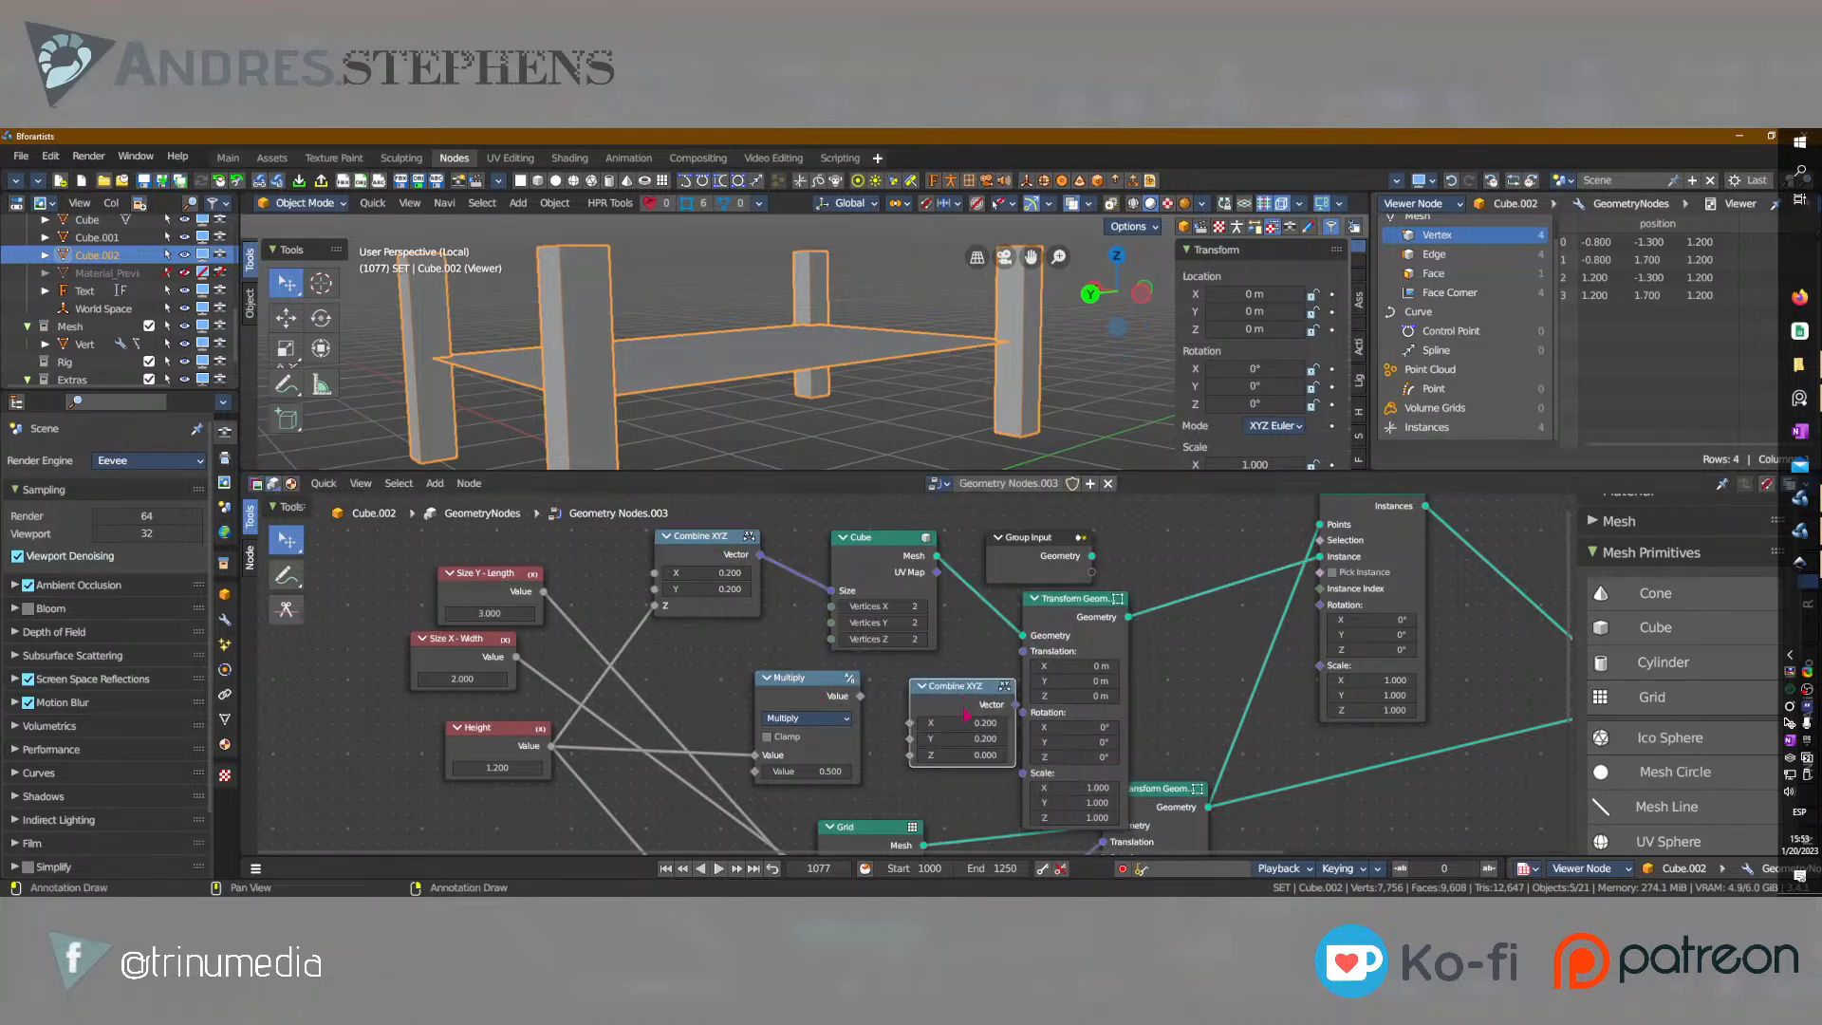
pyautogui.click(965, 722)
pyautogui.write('0.9')
pyautogui.click(963, 736)
pyautogui.write('0')
pyautogui.press('Return')
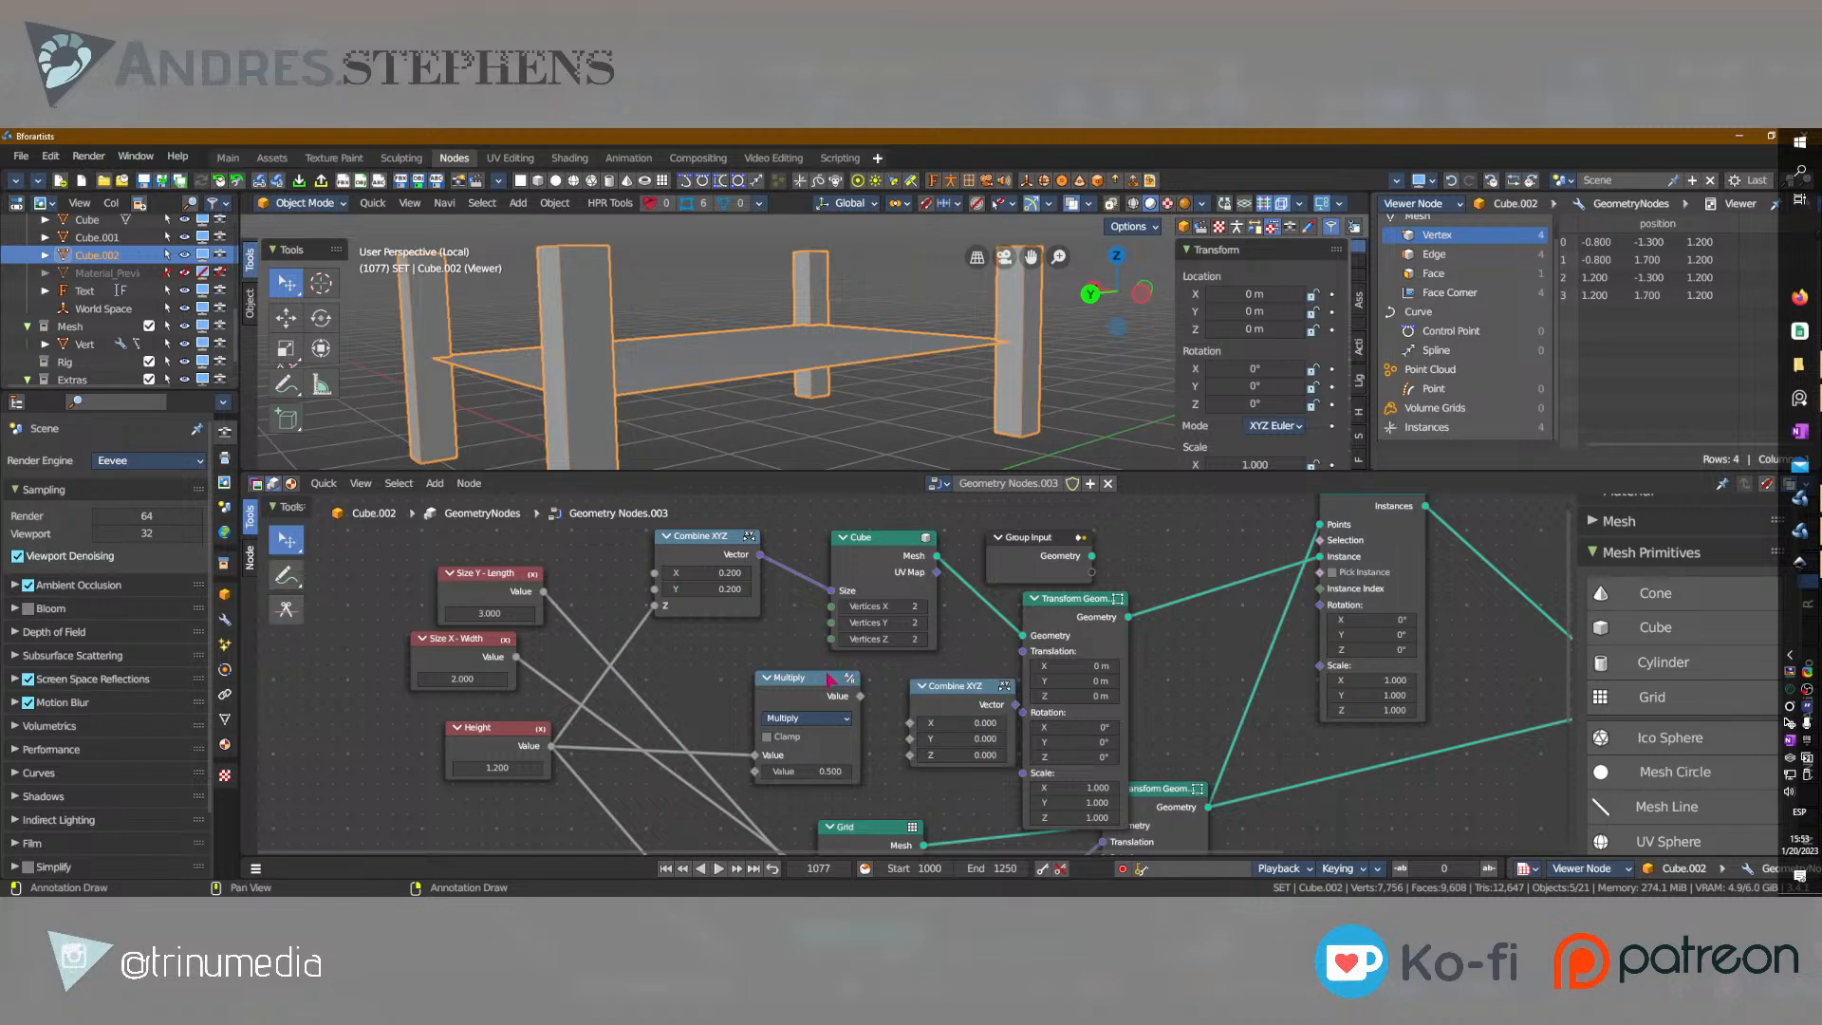
# Duplicate the Multiply node, feed it the first Multiply's output, and set its second value to -1.
pyautogui.moveTo(794, 698); pyautogui.dragTo(682, 669)
pyautogui.hotkey('shift', 'd')
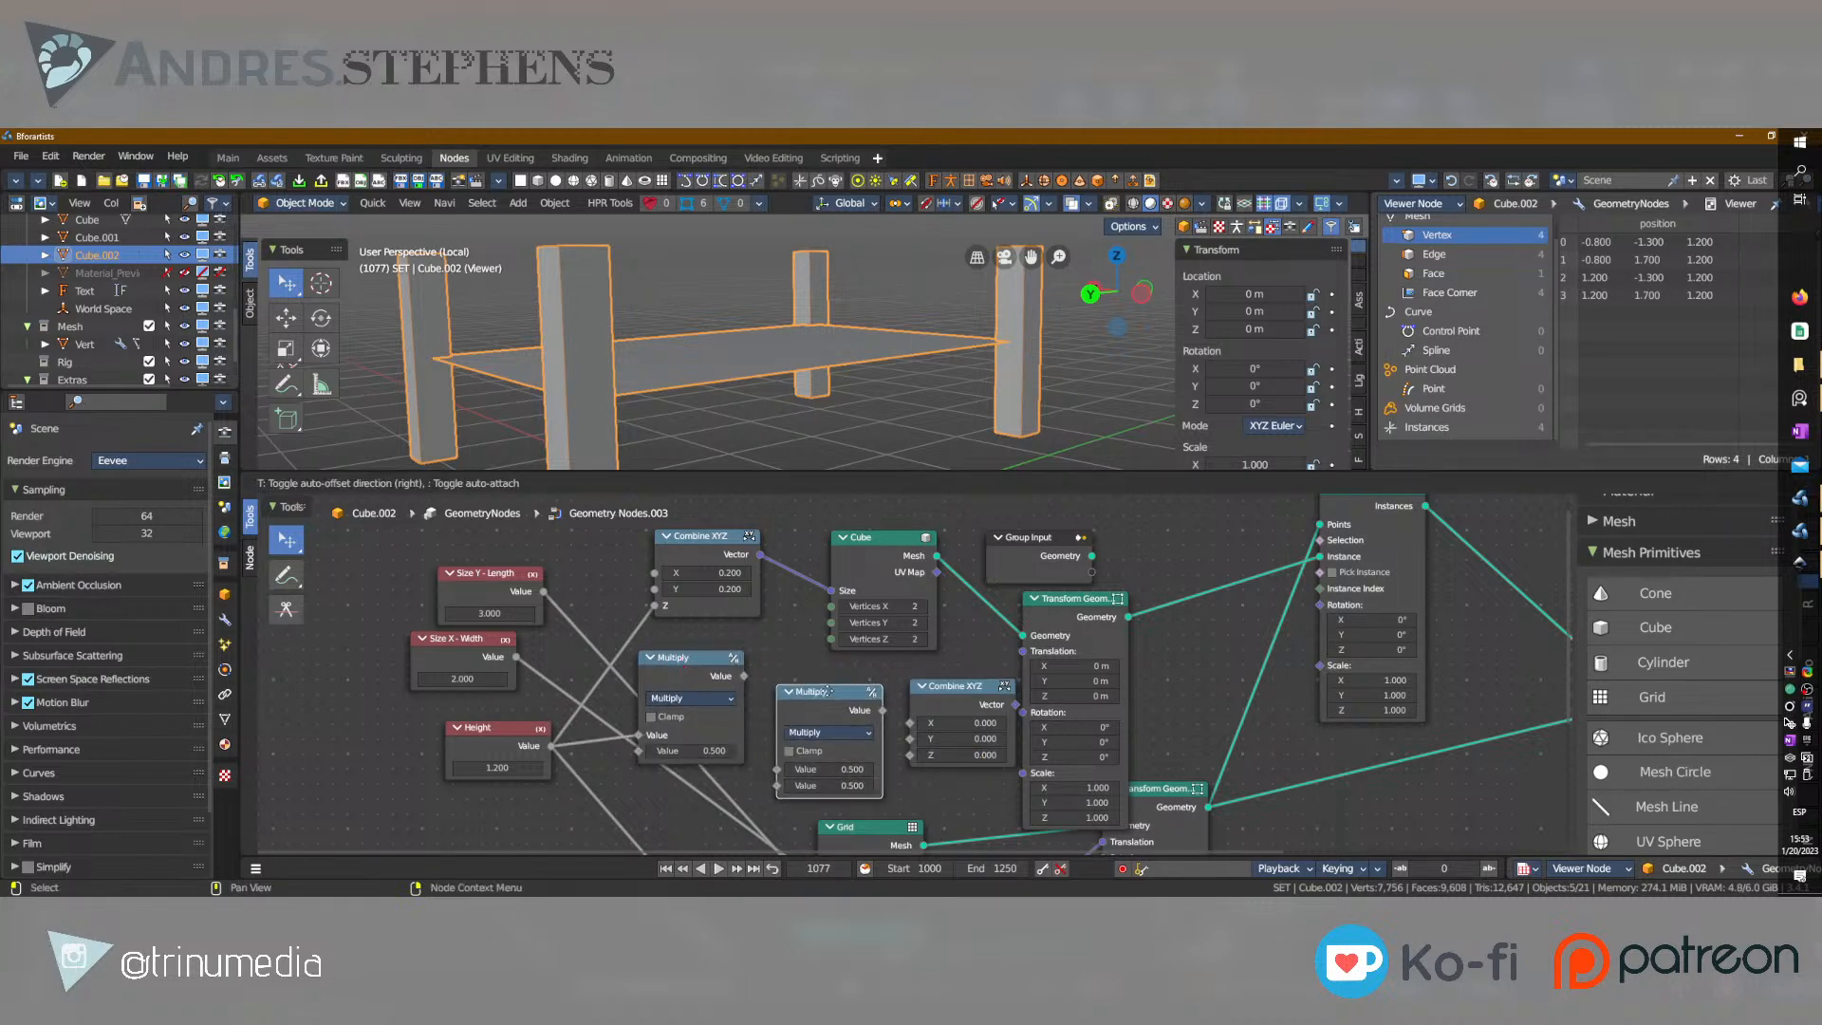
pyautogui.click(804, 686)
pyautogui.moveTo(744, 676); pyautogui.dragTo(762, 753)
pyautogui.click(822, 769)
pyautogui.write('-1')
pyautogui.press('Return')
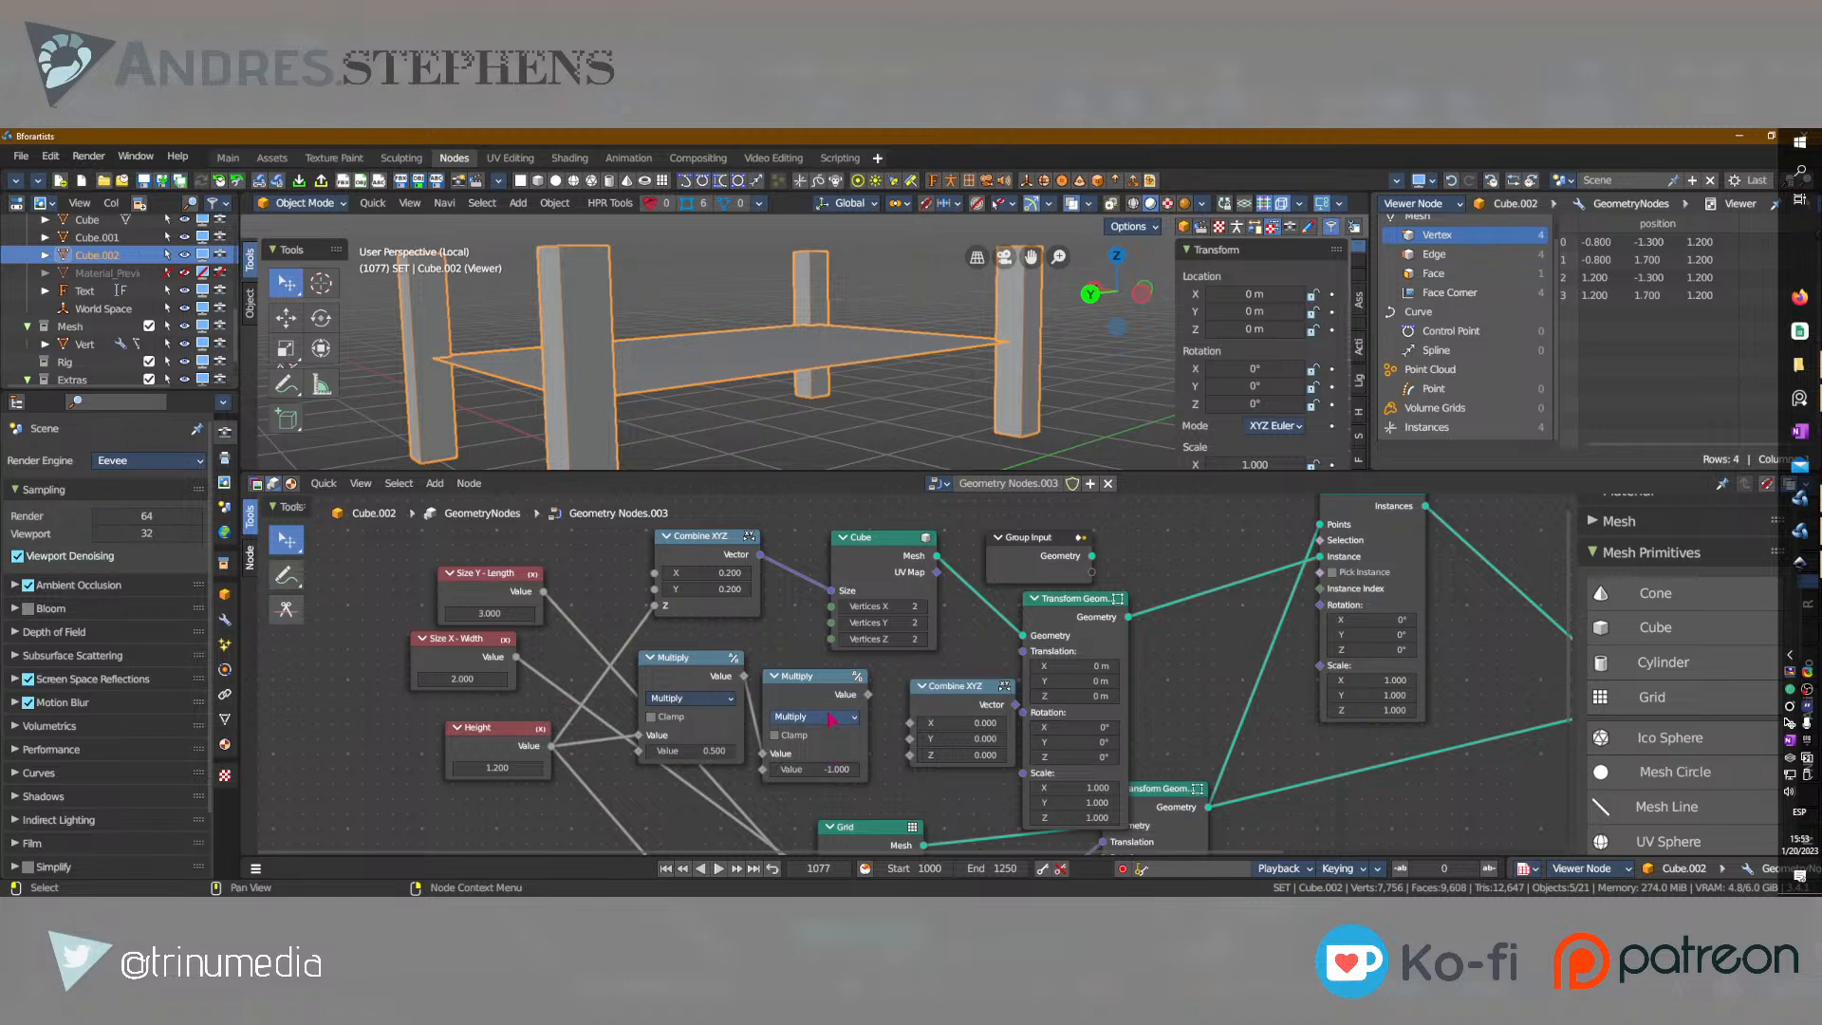
# Connect the second Multiply to the new Combine XYZ's Z, and its Vector to the Translation of the Cube's Transform Geometry.
pyautogui.moveTo(870, 695); pyautogui.dragTo(910, 755)
pyautogui.click(956, 690)
pyautogui.moveTo(963, 690); pyautogui.dragTo(1023, 651)
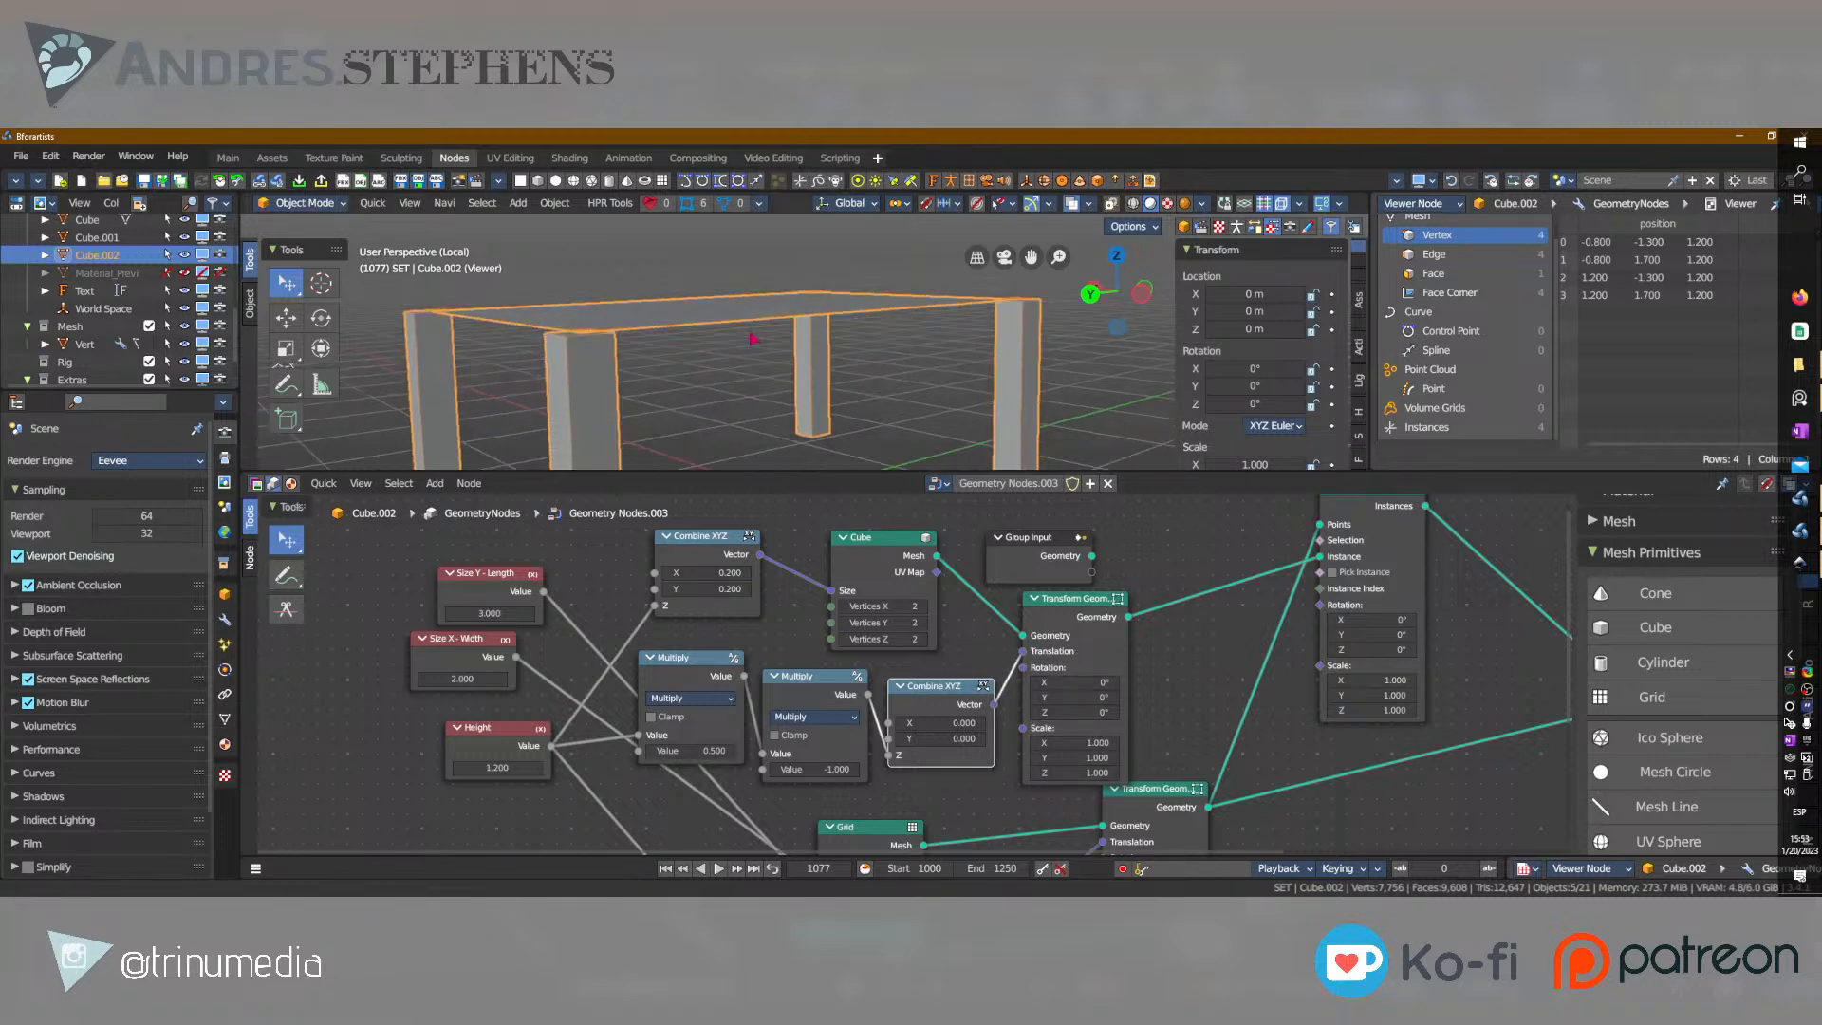
pyautogui.moveTo(795, 388)
pyautogui.mouseDown(button='middle')
pyautogui.moveTo(679, 384)
pyautogui.moveTo(794, 413)
pyautogui.mouseUp(button='middle')
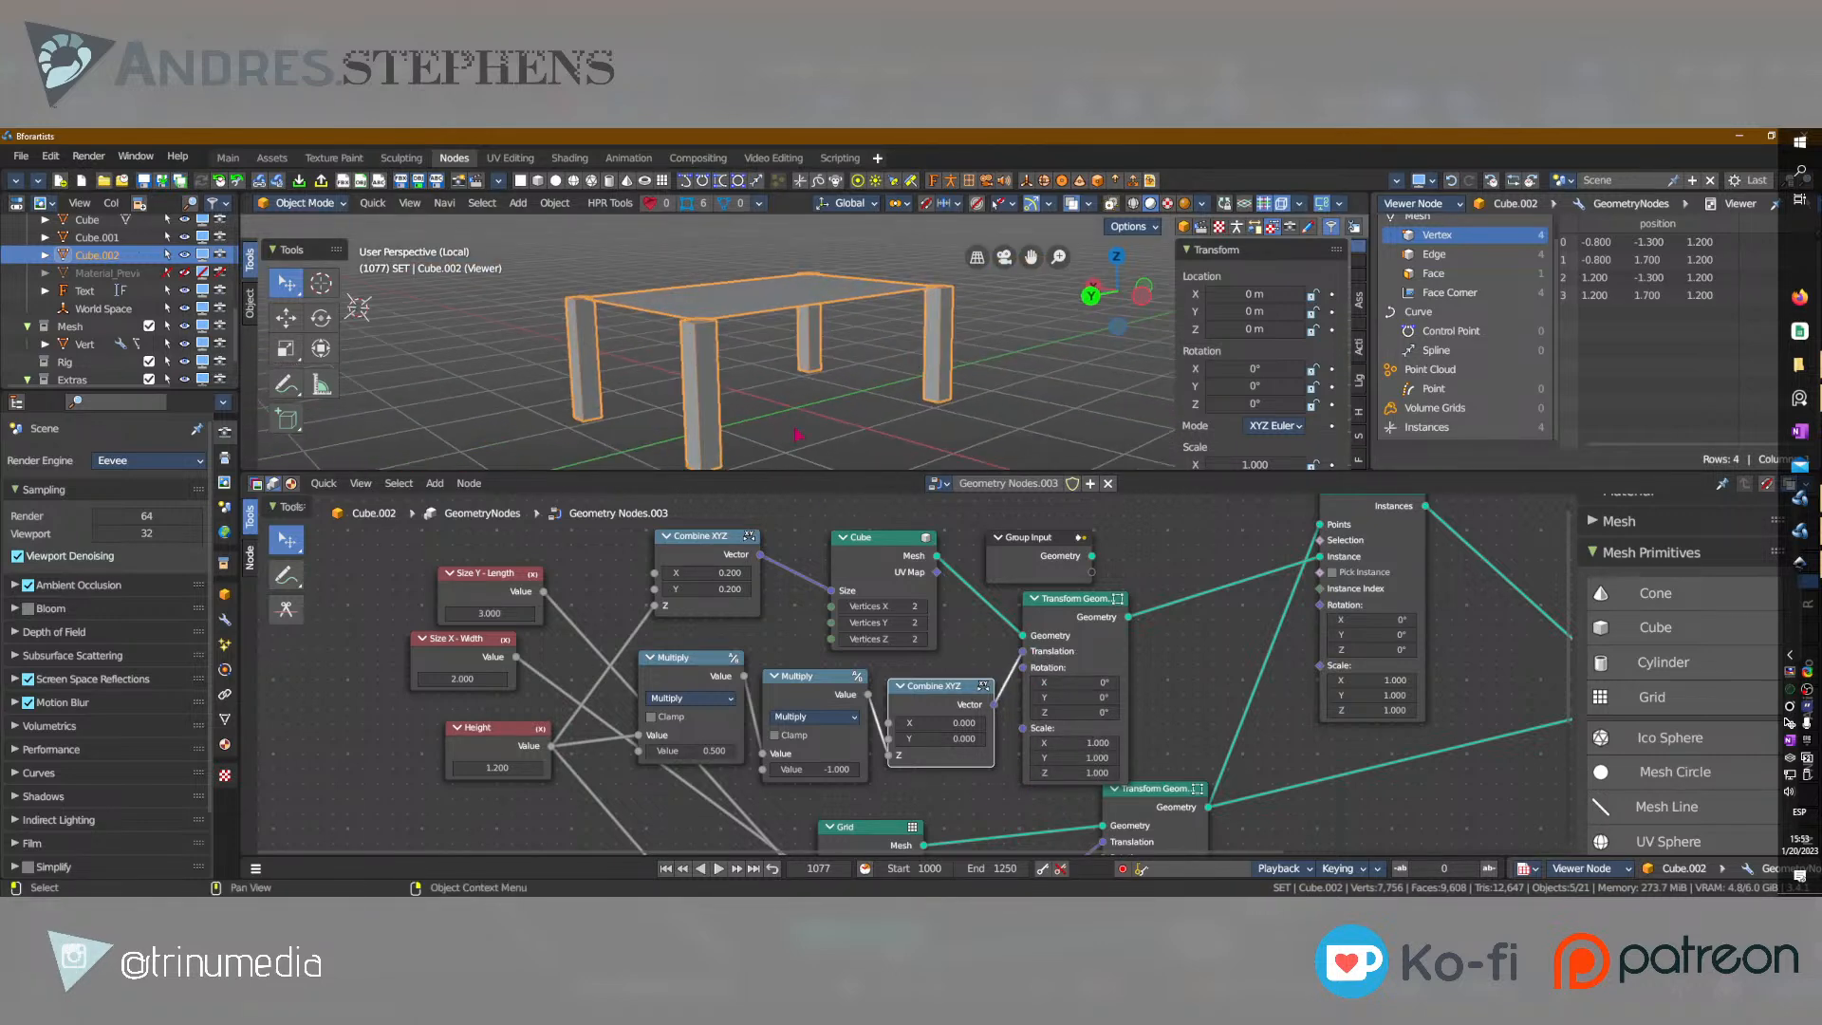
# Try a lower factor of 0.35 on the first Multiply node, and restore it to 0.5.
pyautogui.moveTo(691, 750)
pyautogui.mouseDown()
pyautogui.moveTo(716, 751)
pyautogui.moveTo(640, 751)
pyautogui.moveTo(678, 751)
pyautogui.mouseUp()
pyautogui.click(692, 750)
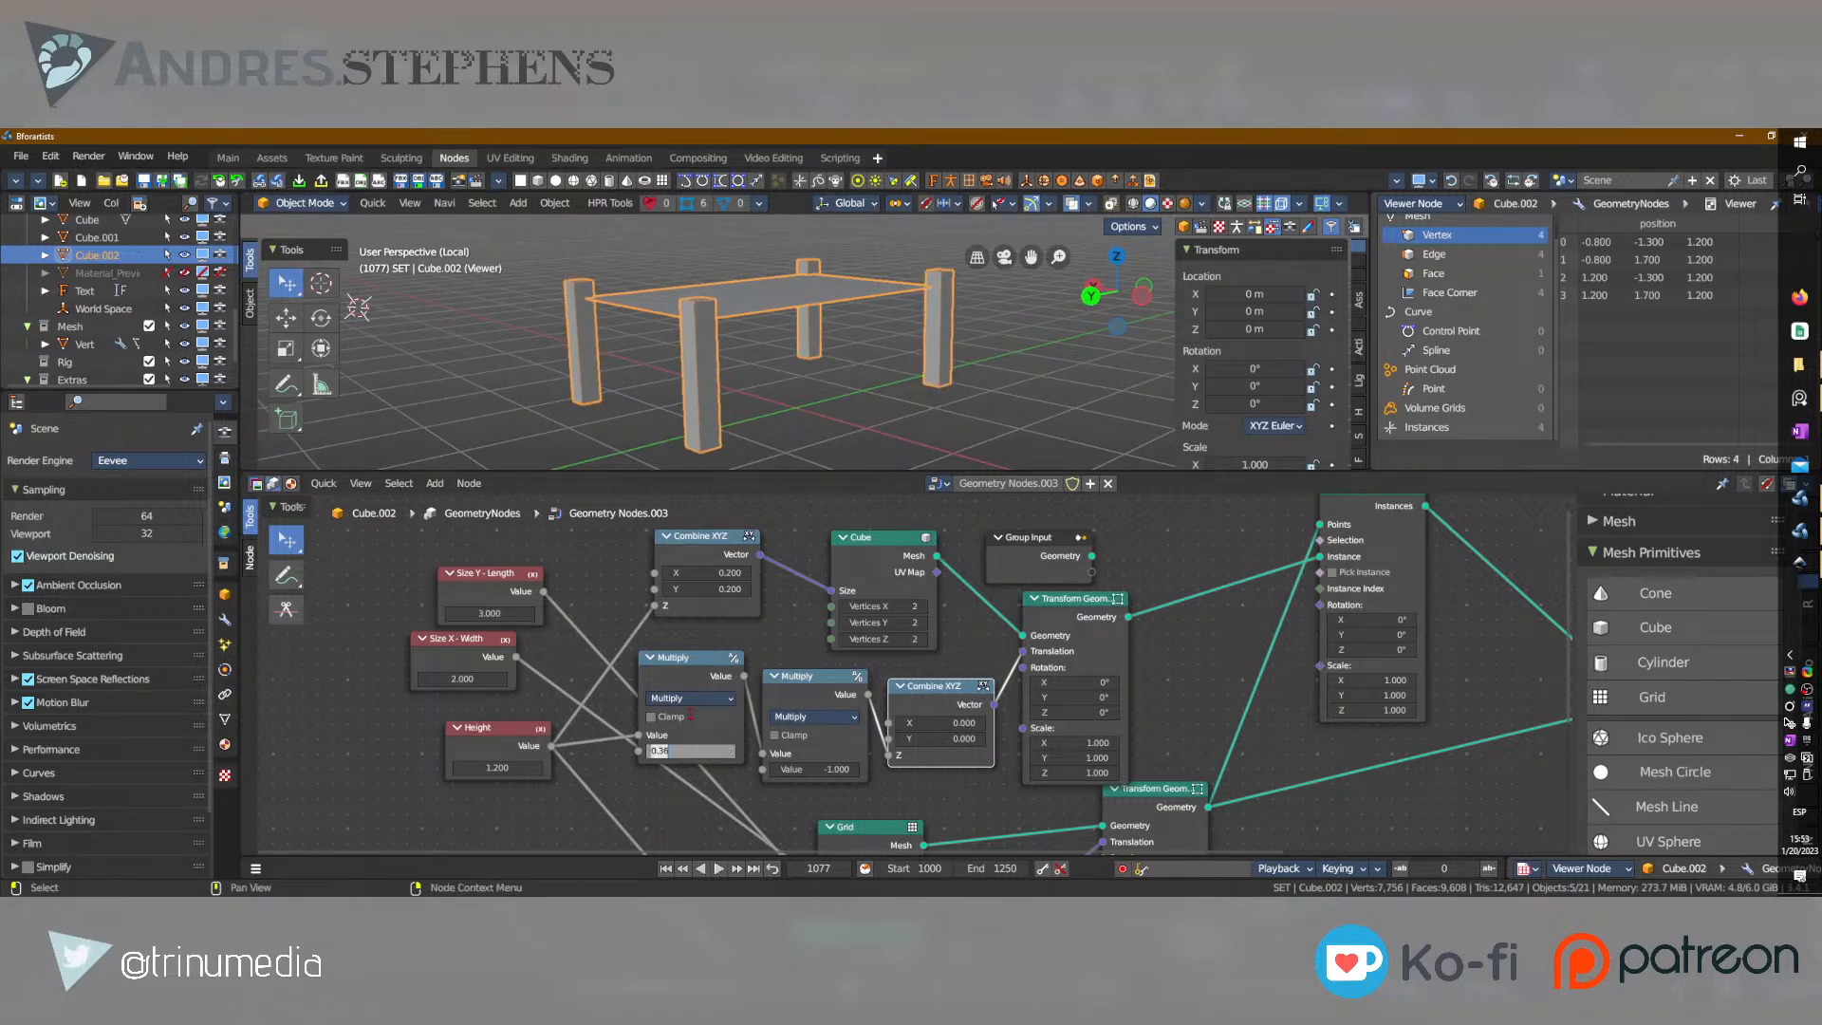
pyautogui.press('Return')
# Raise the Height node's value to 1.55 and inspect the table in the viewport.
pyautogui.moveTo(664, 325); pyautogui.dragTo(757, 320, button='middle')
pyautogui.moveTo(497, 768)
pyautogui.mouseDown()
pyautogui.moveTo(579, 768)
pyautogui.moveTo(520, 767)
pyautogui.mouseUp()
pyautogui.scroll(-3, 1026, 412)
pyautogui.moveTo(1027, 412); pyautogui.dragTo(874, 441, button='middle')
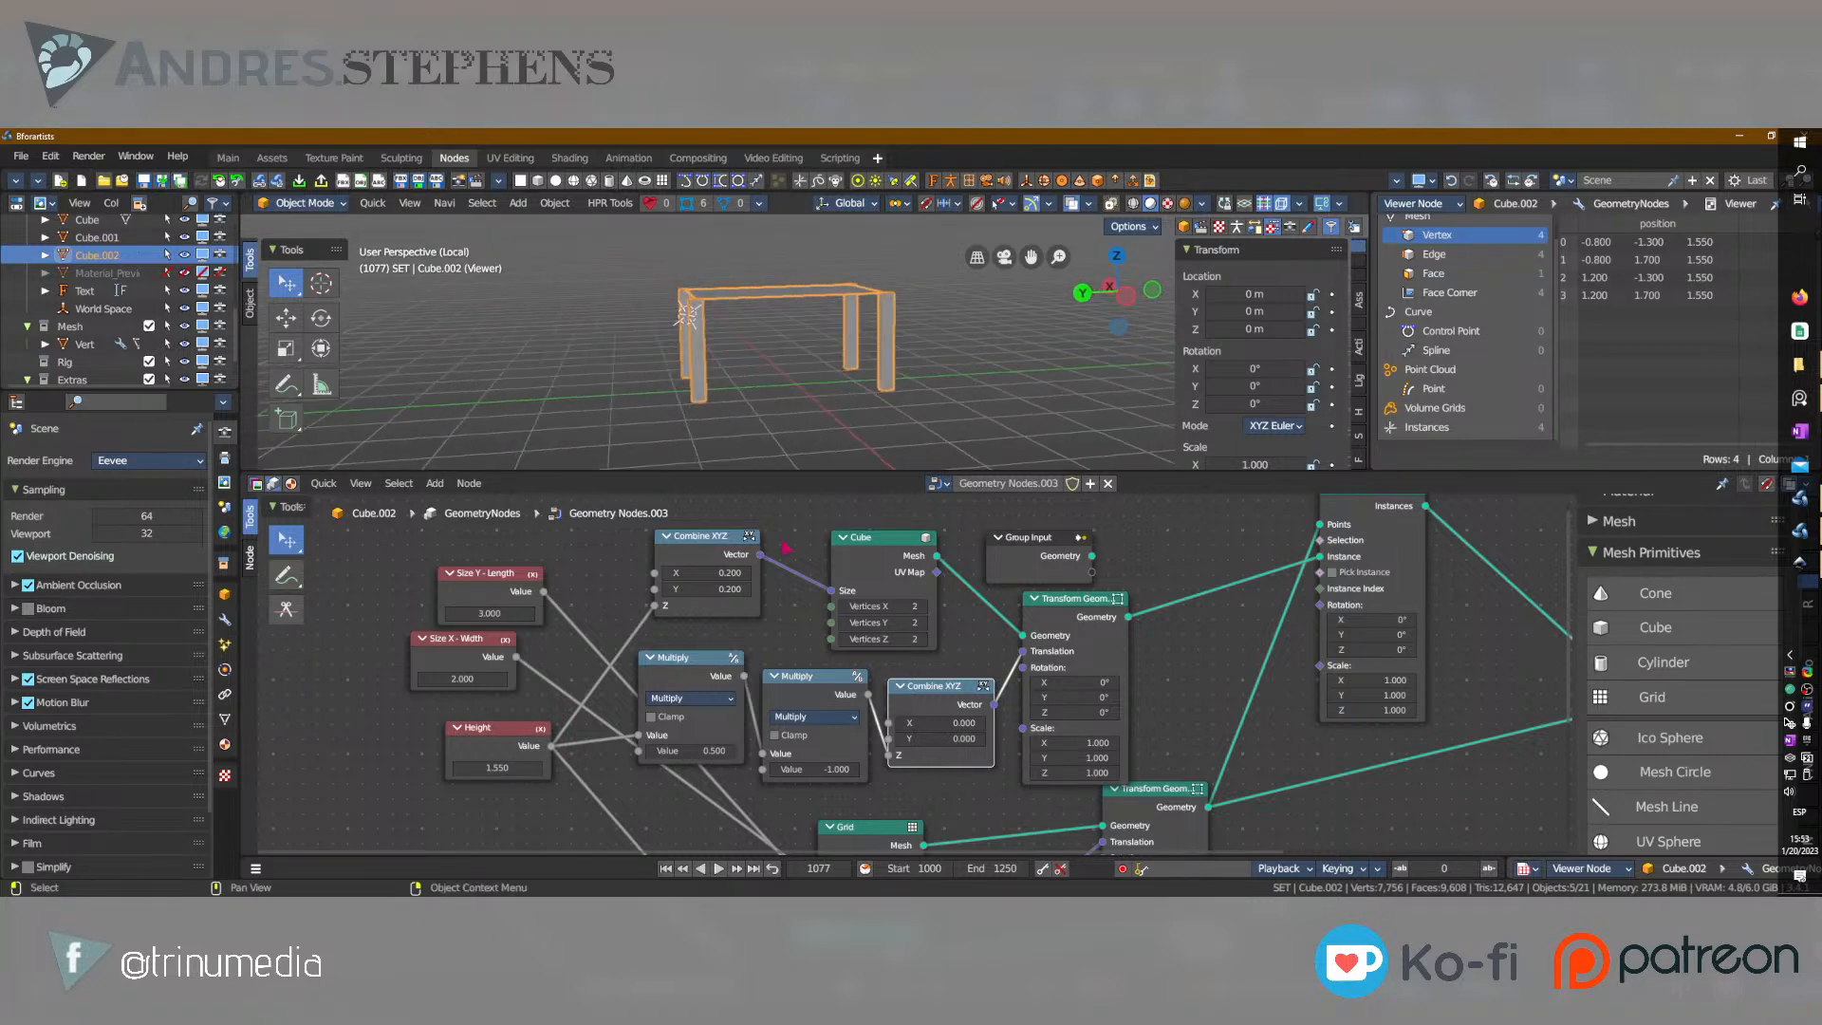
# Try Height values of 2 and 1.1 to see the table's legs follow the tabletop.
pyautogui.moveTo(530, 768); pyautogui.dragTo(568, 768)
pyautogui.click(500, 768)
pyautogui.write('2')
pyautogui.press('Return')
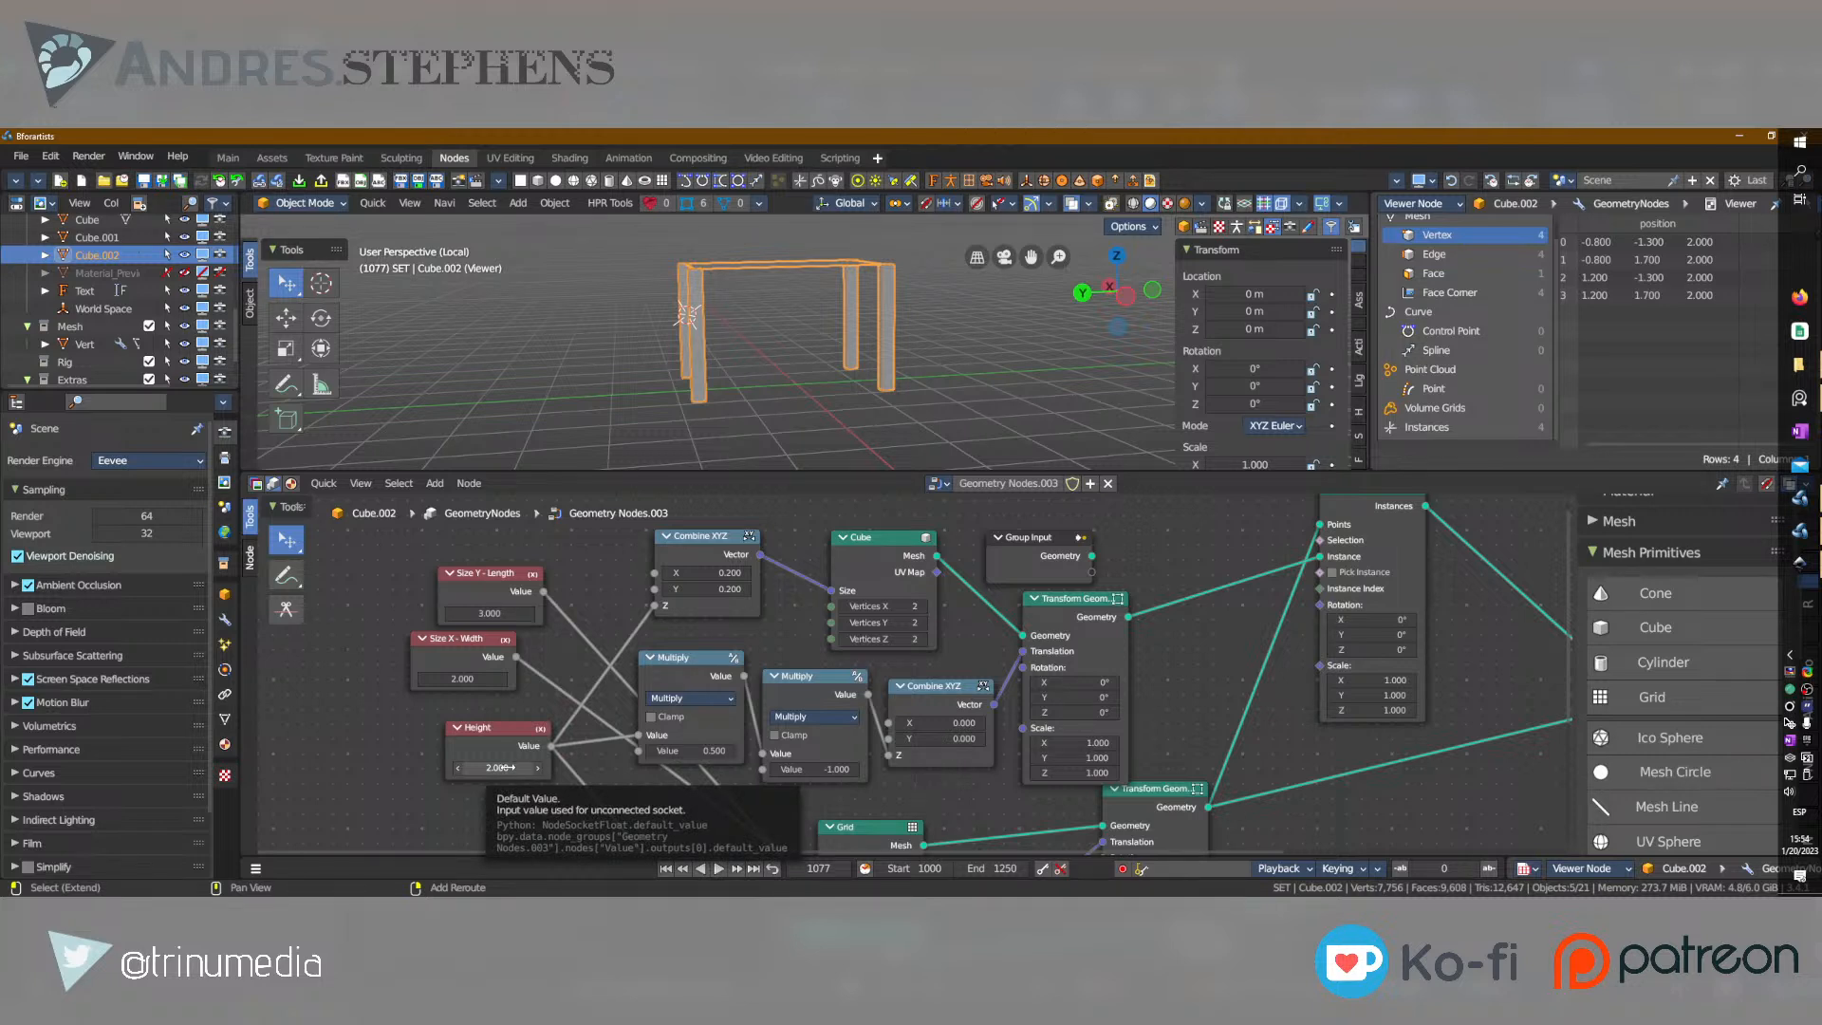
pyautogui.moveTo(500, 767); pyautogui.dragTo(497, 767)
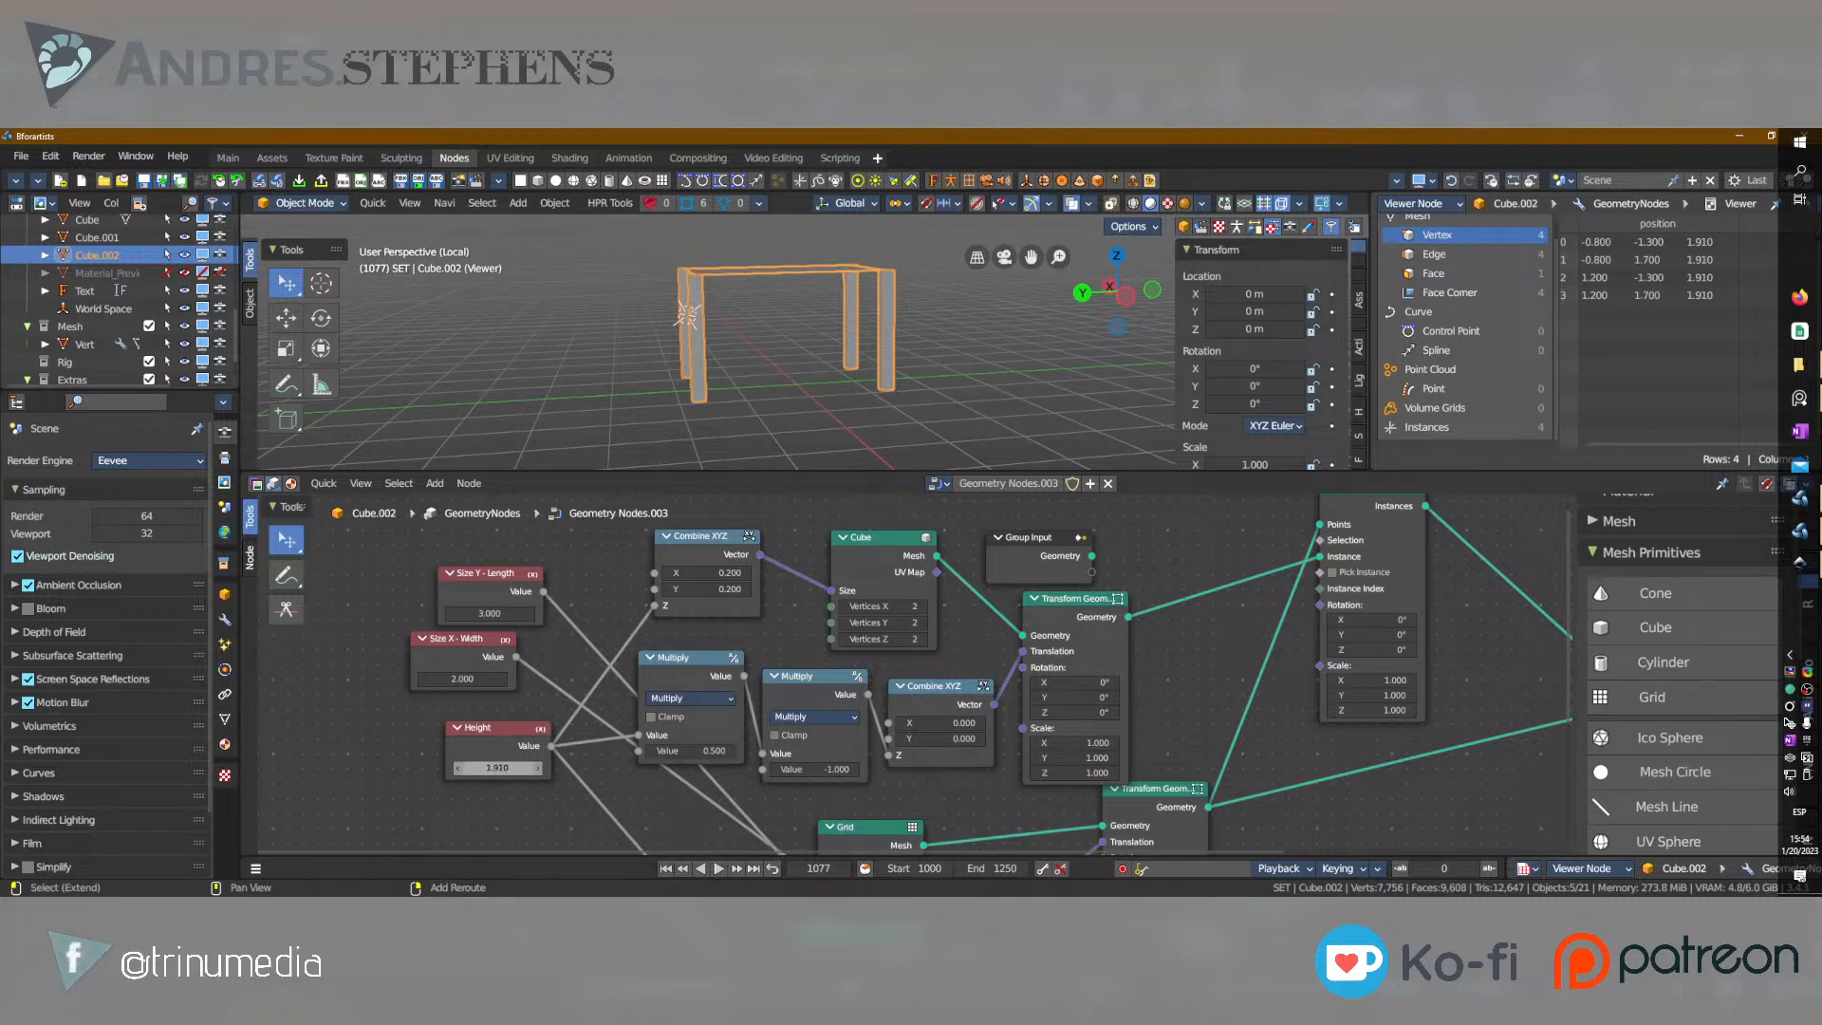
pyautogui.click(497, 767)
pyautogui.write('1.1')
pyautogui.press('Return')
# Try a Height value of 0.5 and inspect the lowered table in the viewport.
pyautogui.click(517, 767)
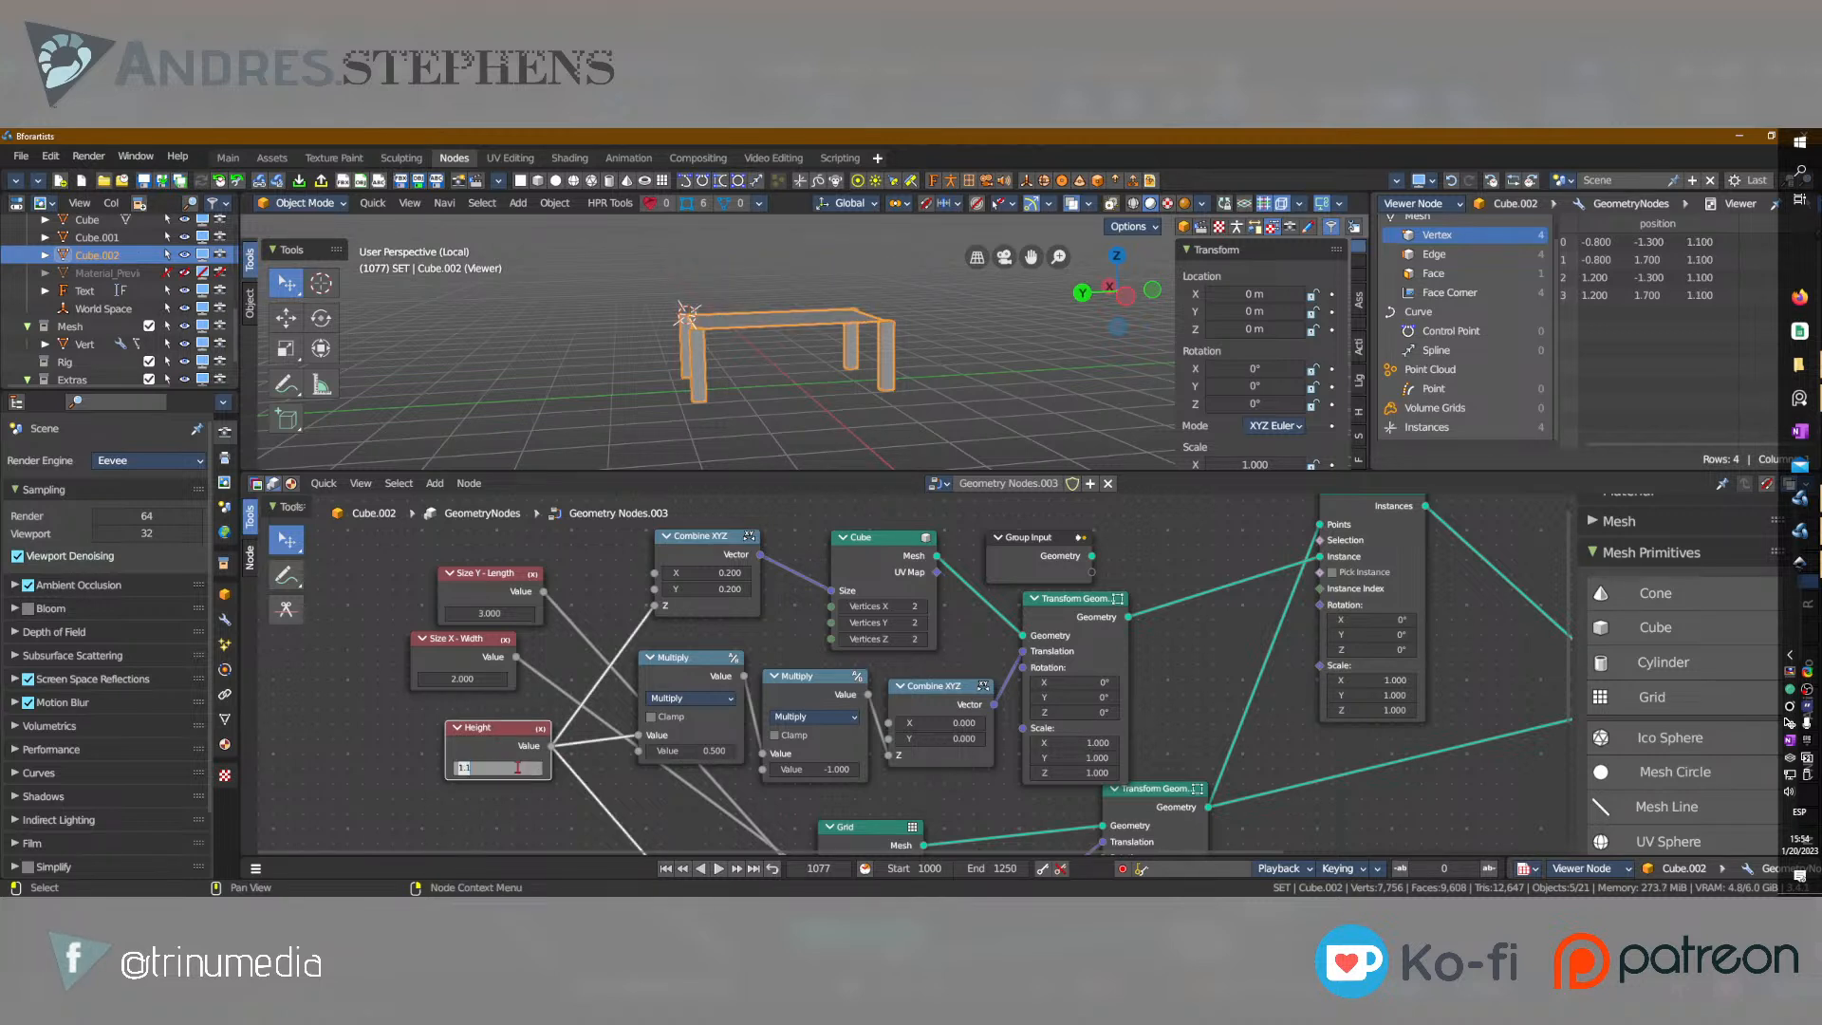
pyautogui.write('0.5')
pyautogui.press('Return')
pyautogui.keyDown('alt'); pyautogui.moveTo(859, 330); pyautogui.dragTo(949, 384, button='middle'); pyautogui.keyUp('alt')
pyautogui.scroll(4, 711, 423)
pyautogui.keyDown('alt'); pyautogui.moveTo(711, 423); pyautogui.dragTo(739, 315, button='middle'); pyautogui.keyUp('alt')
# Set the Height node's value to 1.
pyautogui.click(497, 768)
pyautogui.write('1')
pyautogui.press('Return')
pyautogui.scroll(-6, 769, 351)
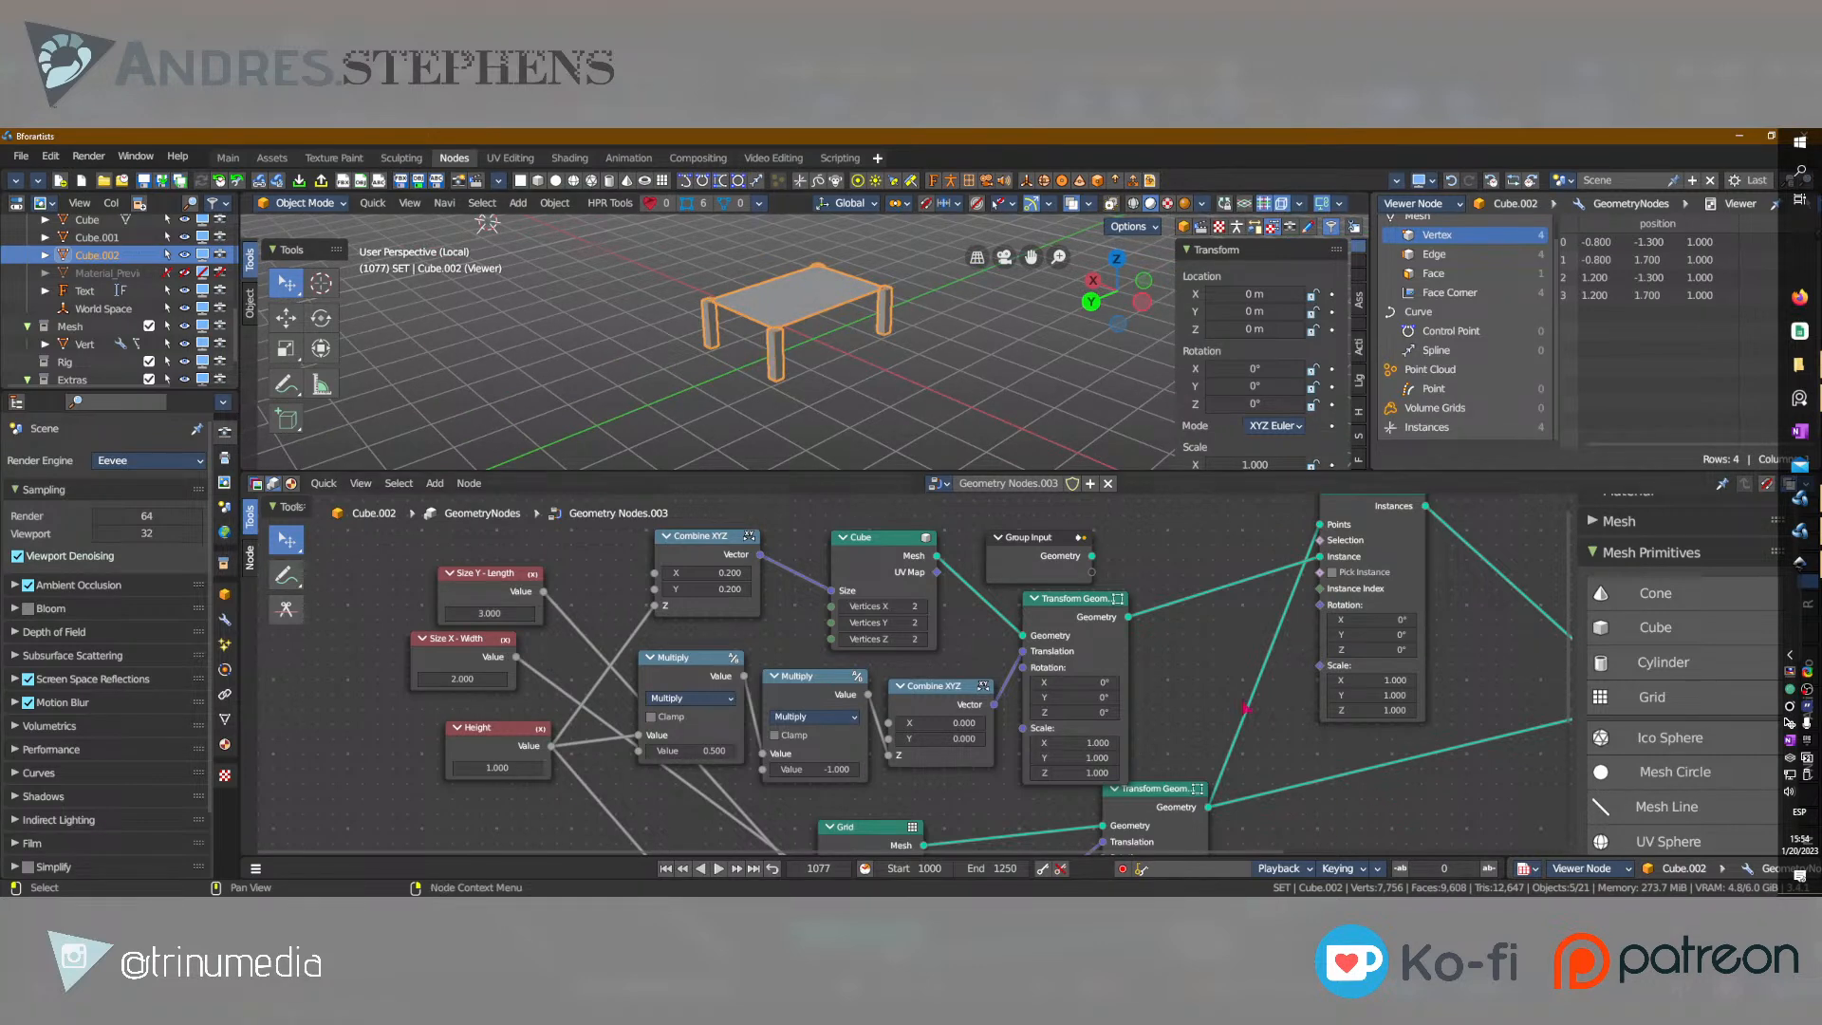
# Move the Group Input node in front of the Size Y - Length, Size X - Width and Height nodes.
pyautogui.scroll(-3, 1030, 638)
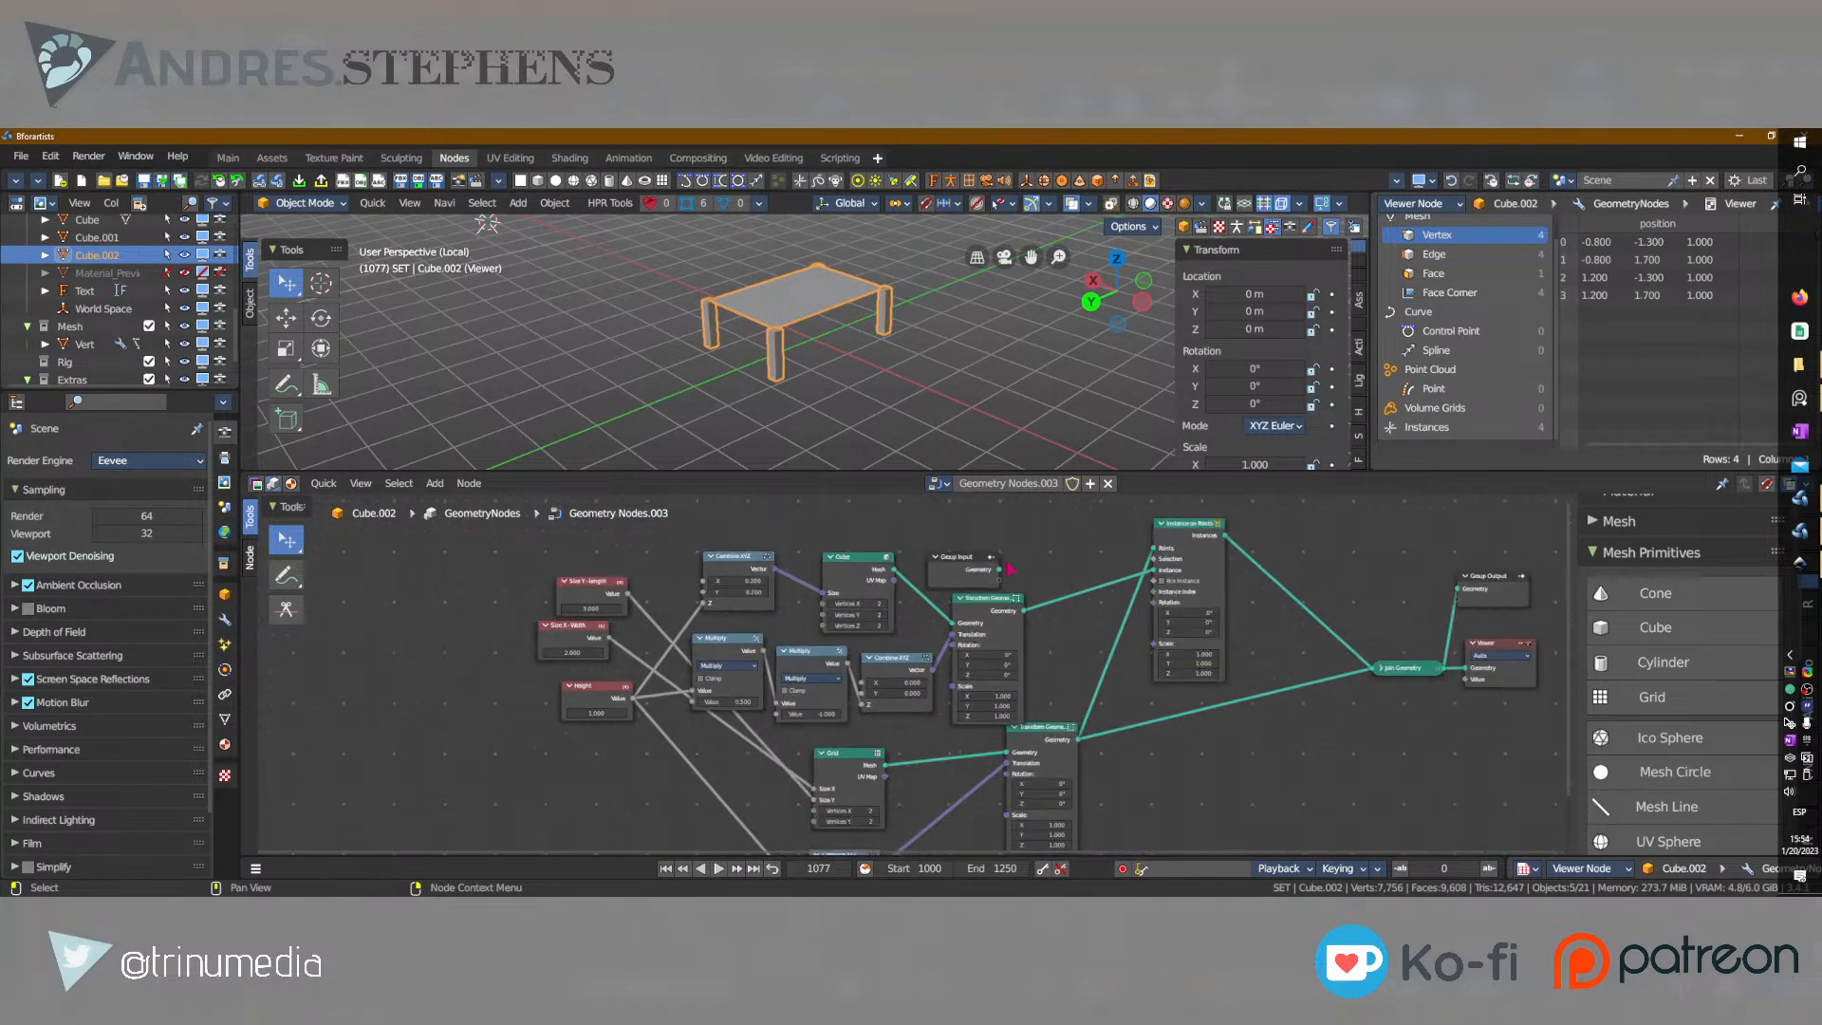
pyautogui.moveTo(969, 563); pyautogui.dragTo(575, 566)
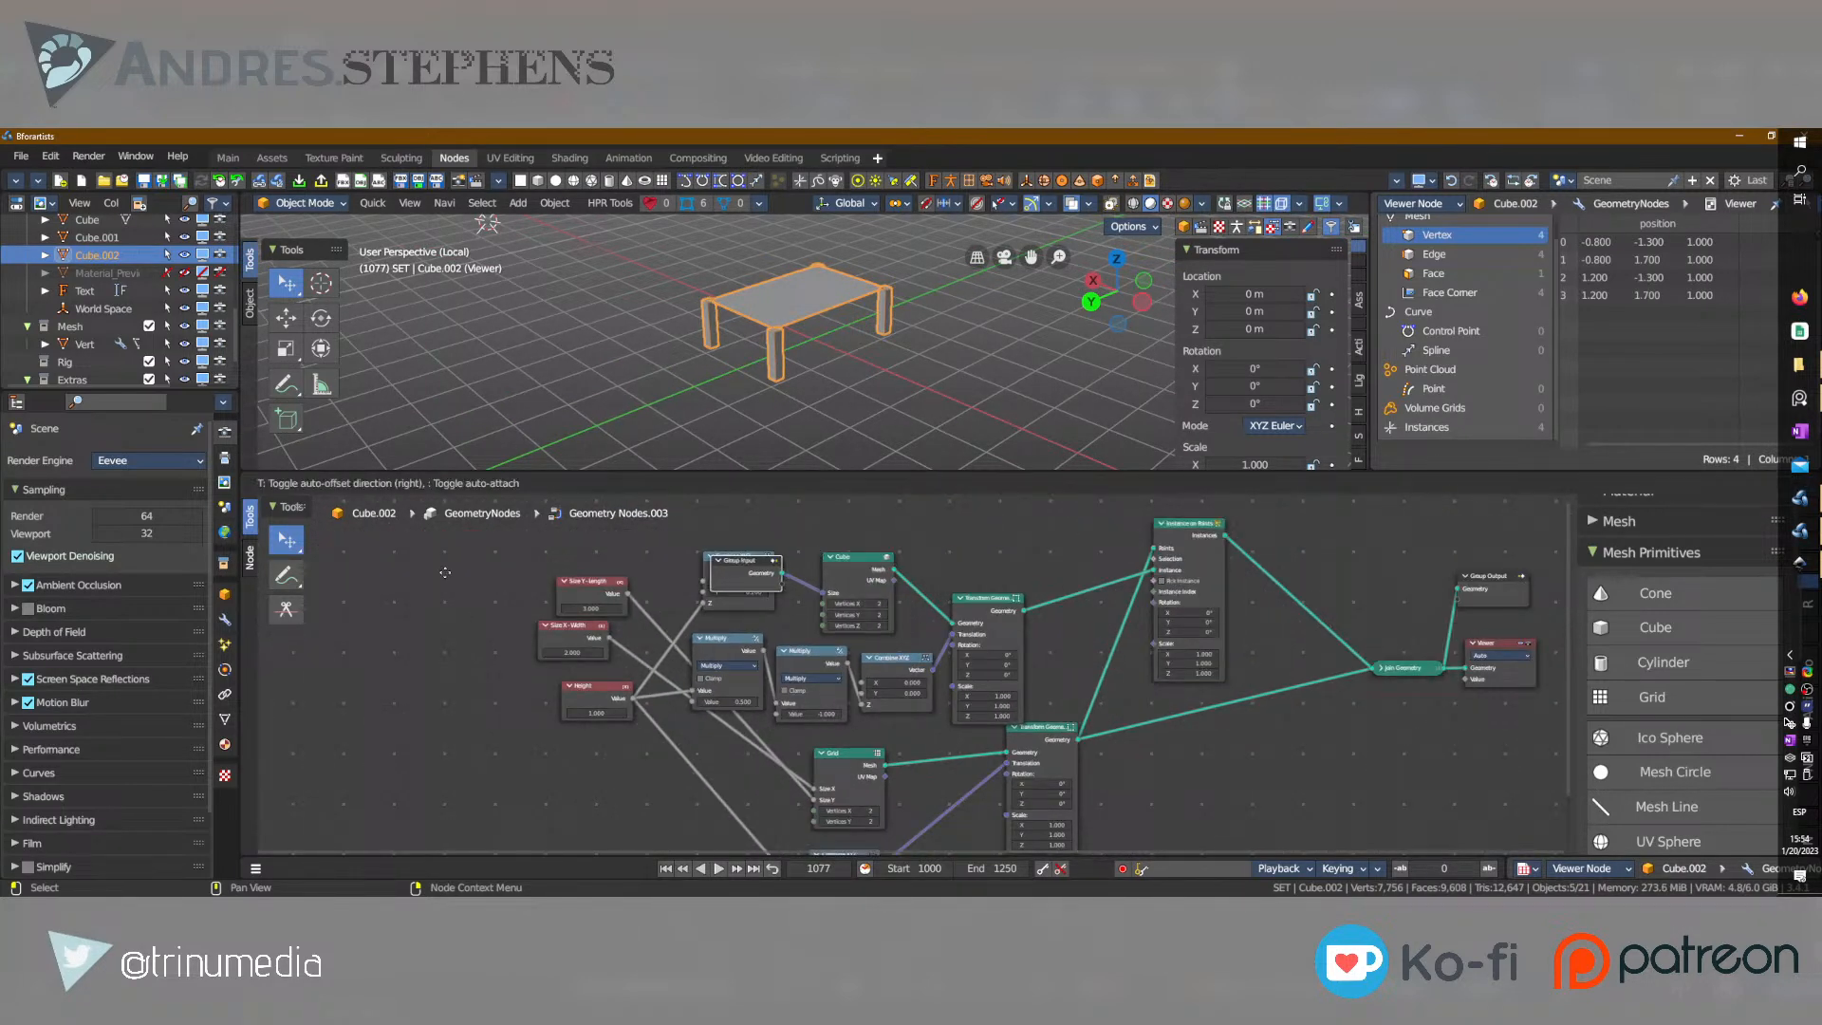
pyautogui.moveTo(450, 580); pyautogui.dragTo(453, 579)
# Increase the table's Size Y - Length value to 3.5 and its Size X - Width value to 2.8.
pyautogui.moveTo(590, 608)
pyautogui.mouseDown()
pyautogui.moveTo(655, 608)
pyautogui.moveTo(562, 608)
pyautogui.moveTo(594, 608)
pyautogui.mouseUp()
pyautogui.scroll(4, 748, 301)
pyautogui.scroll(1, 747, 301)
pyautogui.keyDown('shift'); pyautogui.moveTo(748, 301); pyautogui.dragTo(714, 352, button='middle'); pyautogui.keyUp('shift')
pyautogui.moveTo(594, 609); pyautogui.dragTo(587, 653)
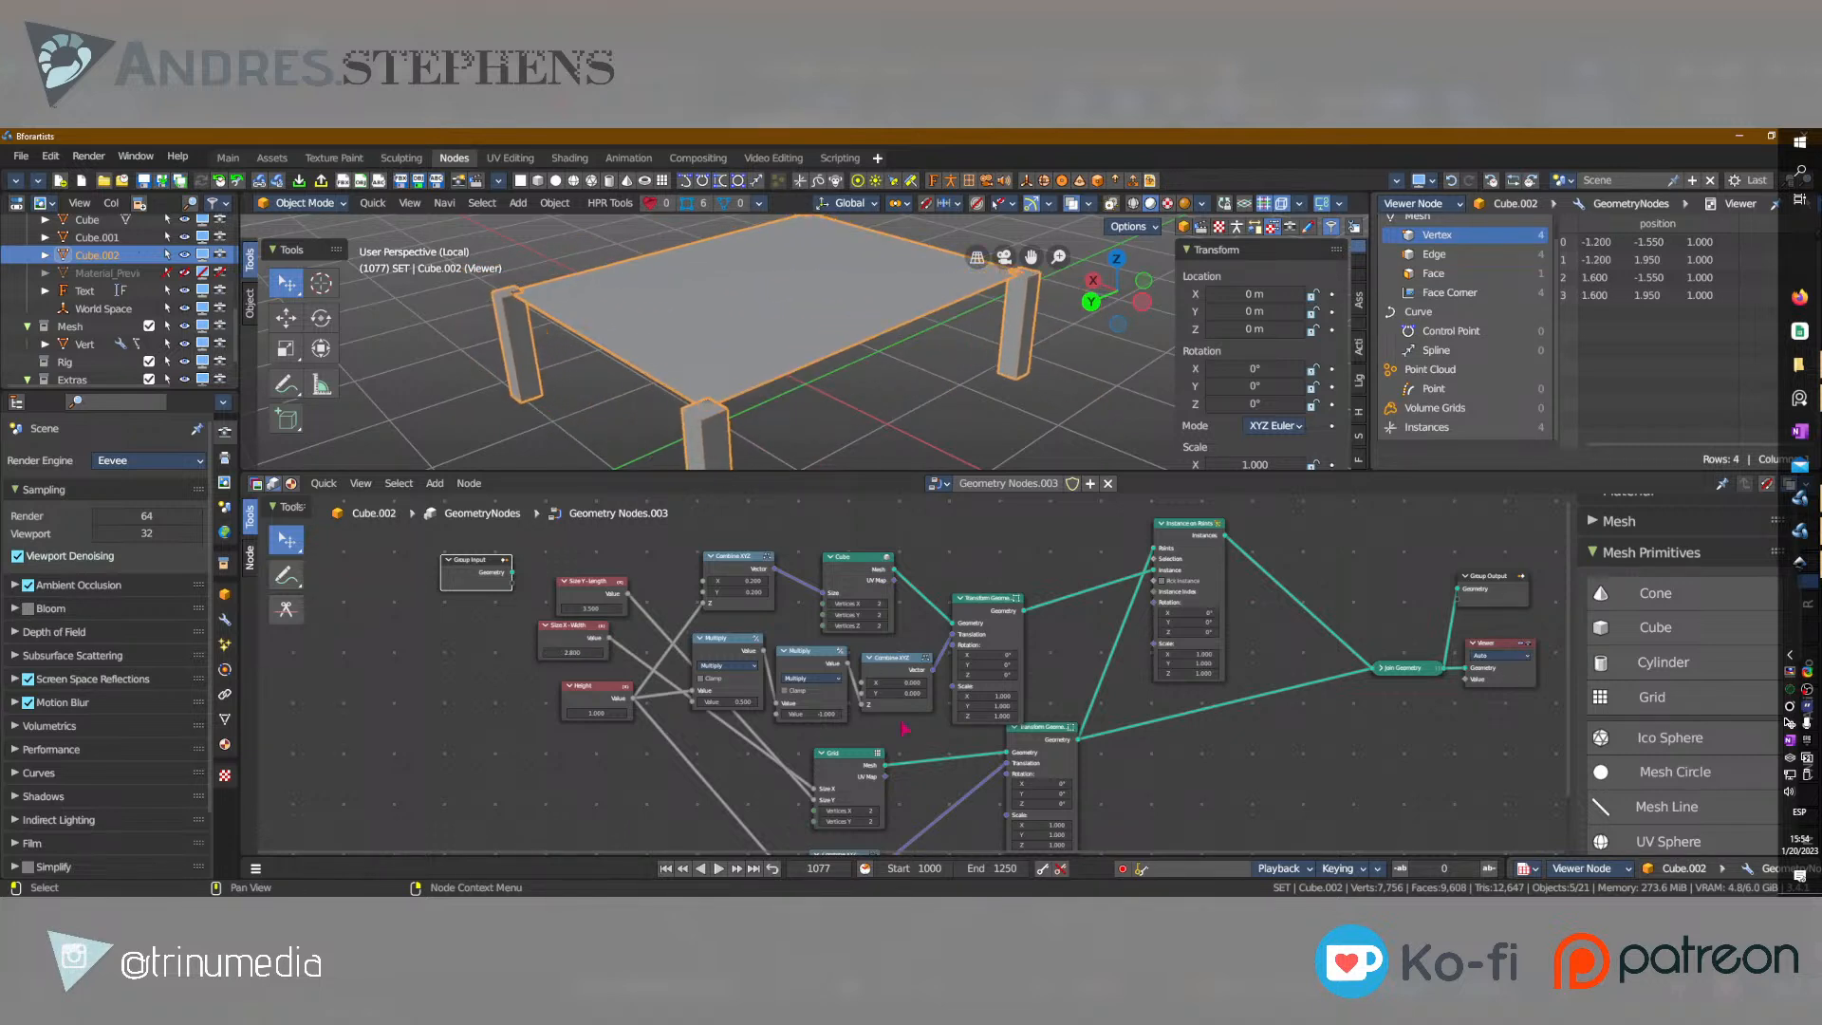
# Try 3 vertices in both X and Y on the Grid node to add legs to the table.
pyautogui.moveTo(873, 804); pyautogui.dragTo(856, 745, button='middle')
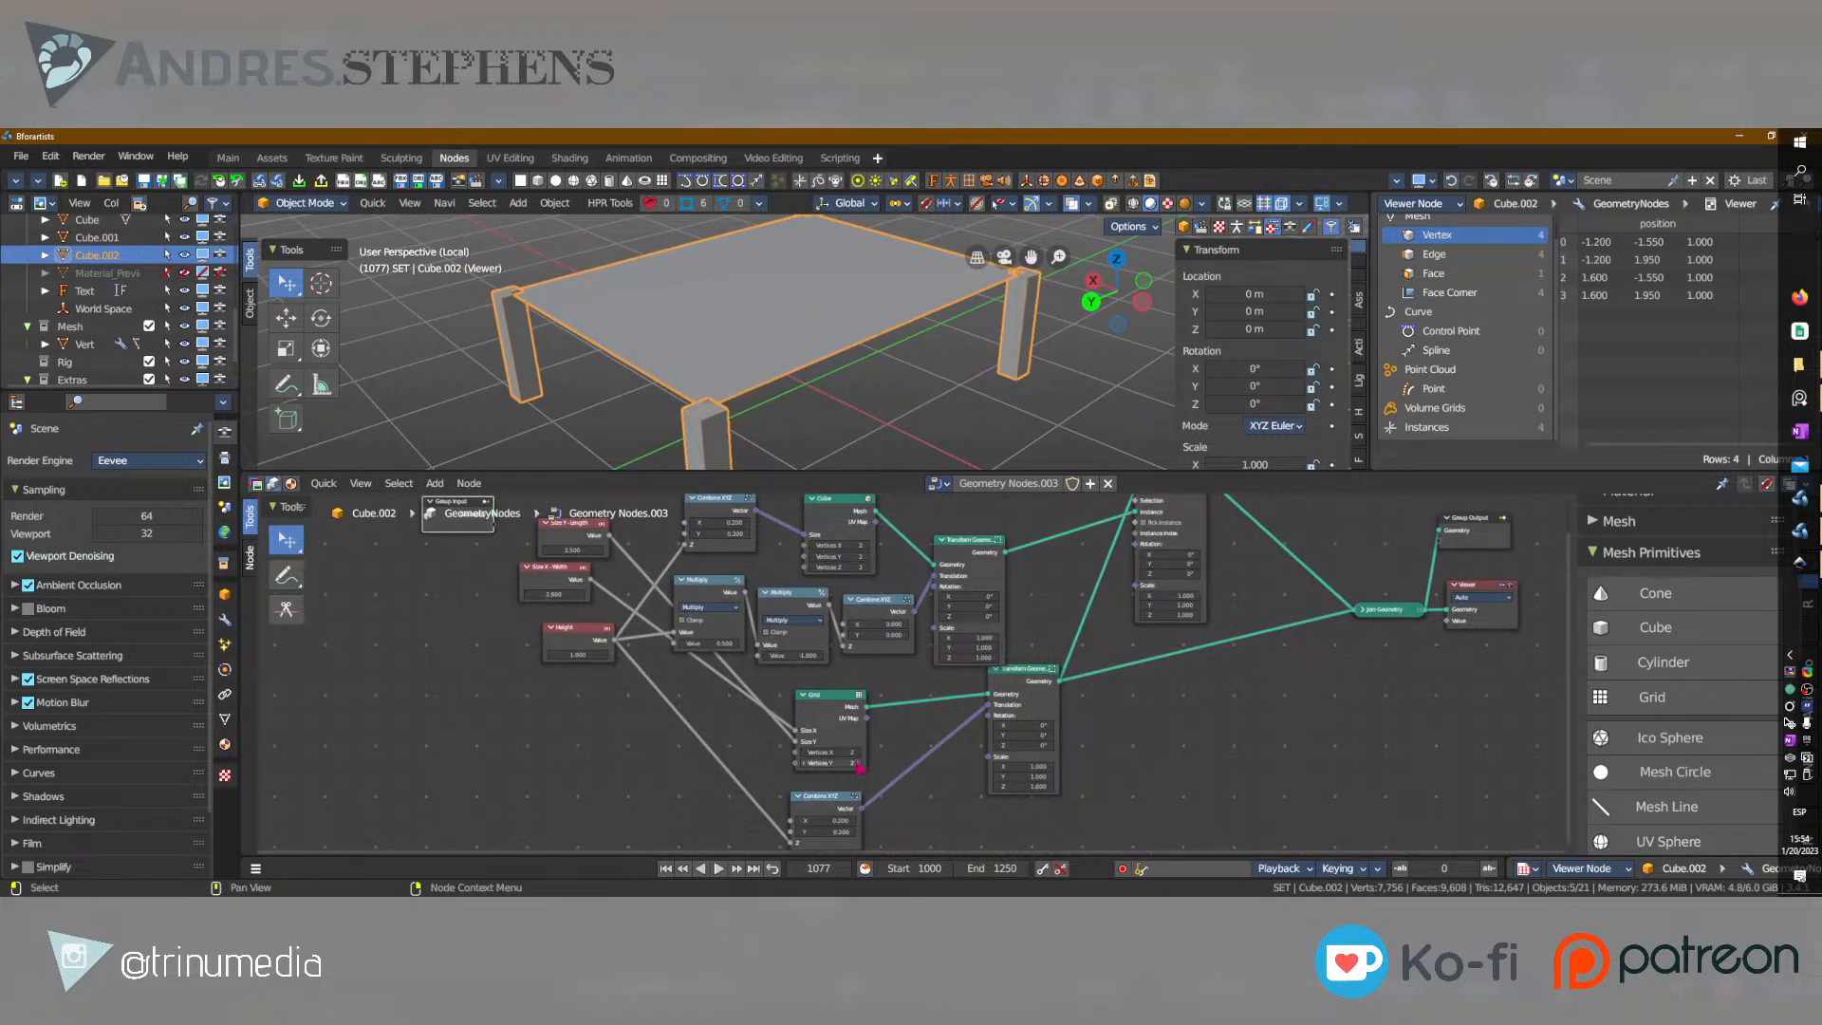
pyautogui.click(856, 763)
pyautogui.moveTo(787, 372); pyautogui.dragTo(882, 380, button='middle')
pyautogui.click(856, 752)
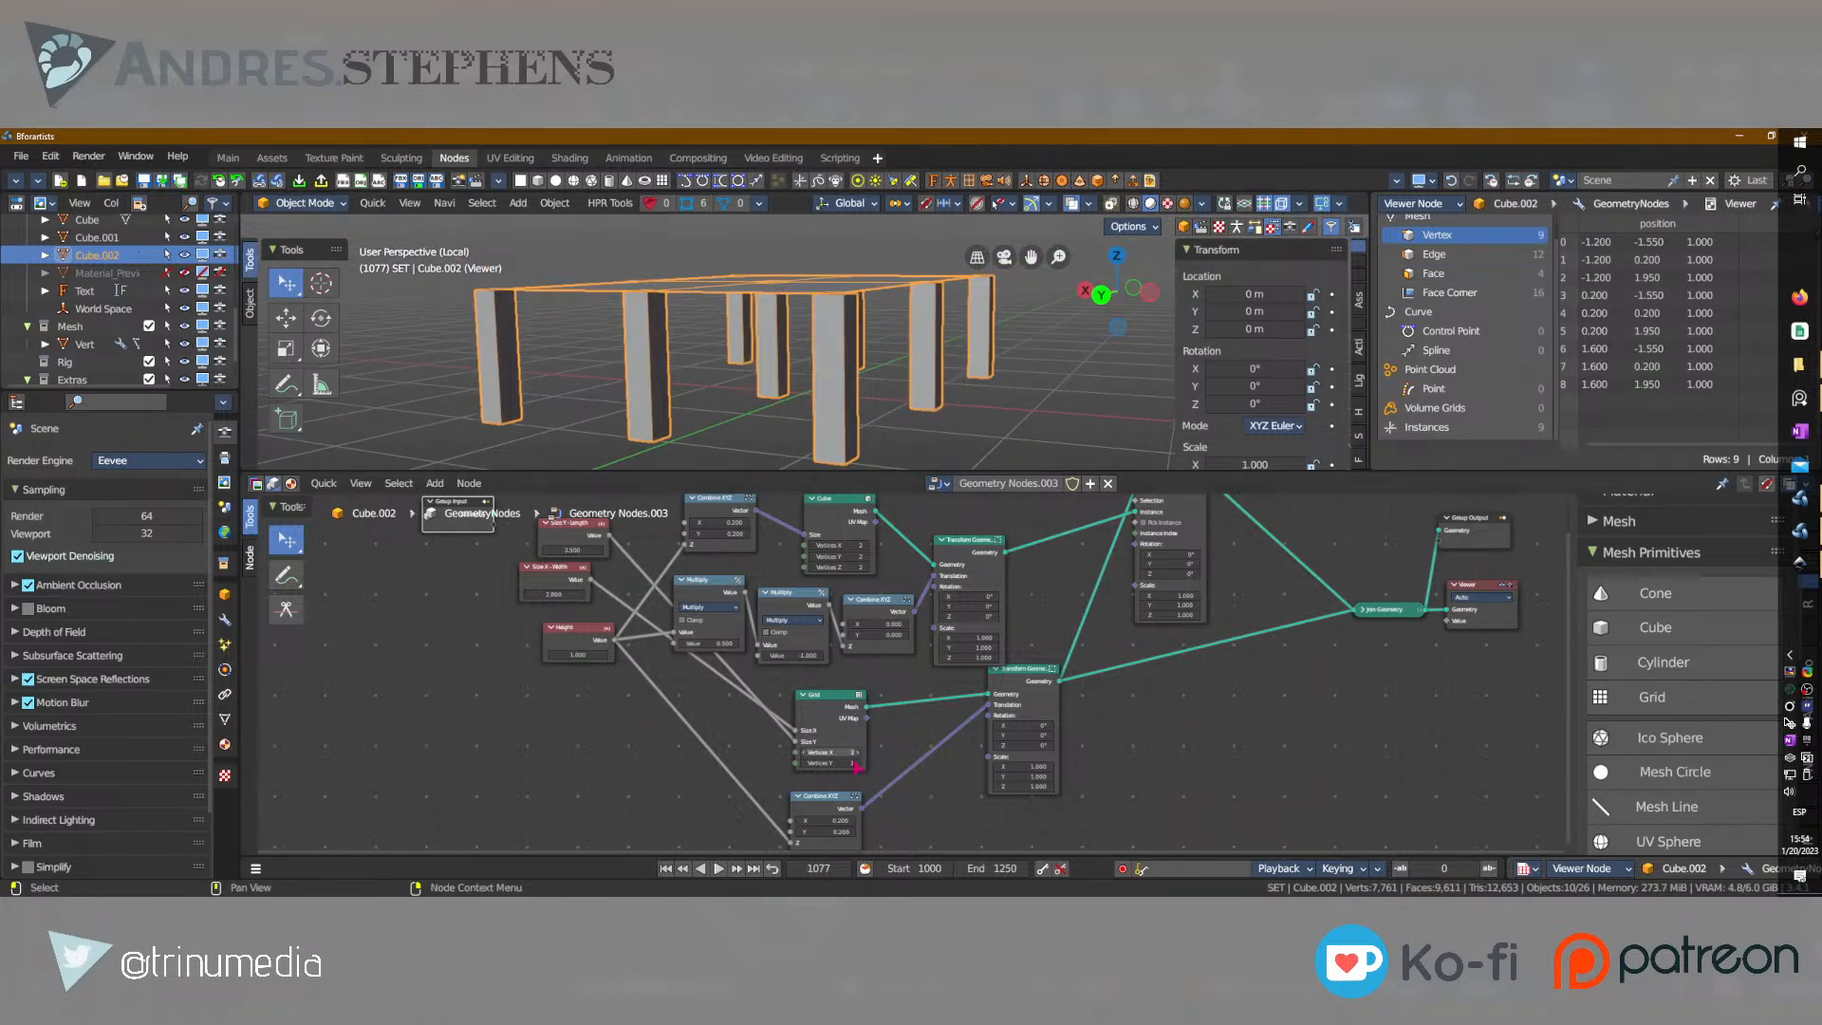
# Try the Grid at 4 by 3 vertices, inspect the extra legs, and restore it to 2 by 2.
pyautogui.click(805, 763)
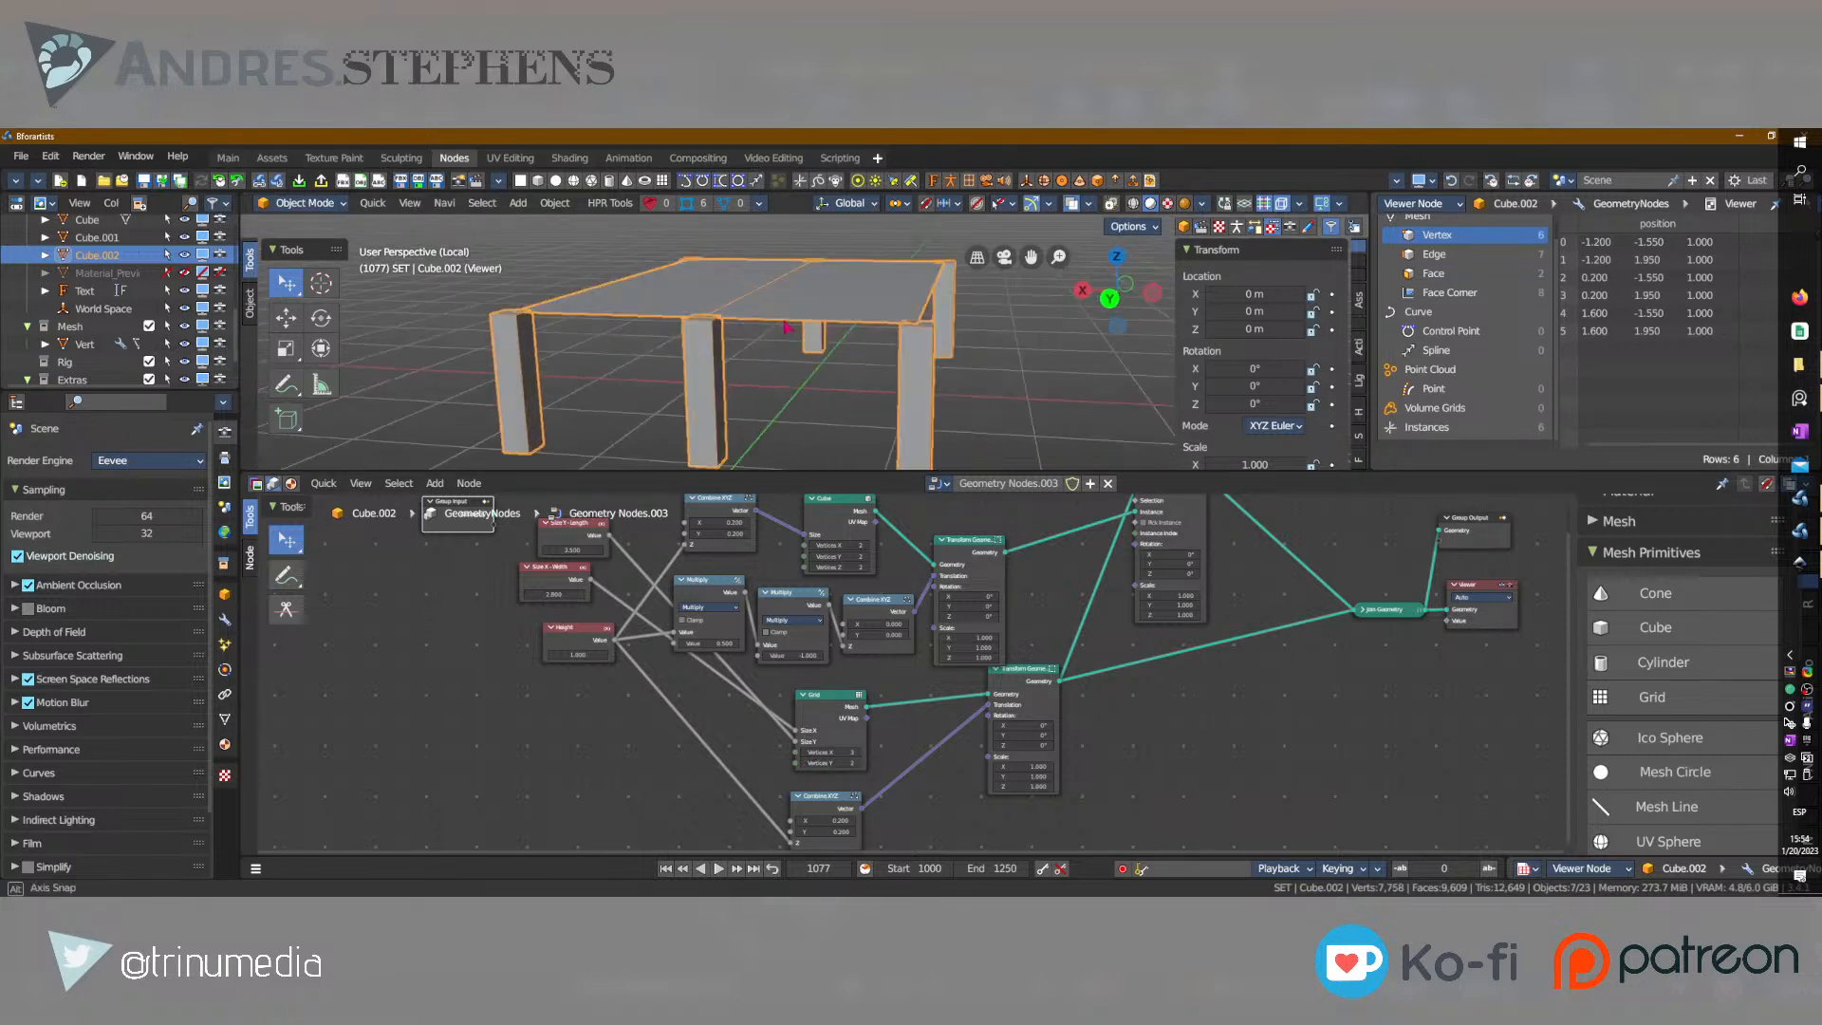
pyautogui.click(859, 753)
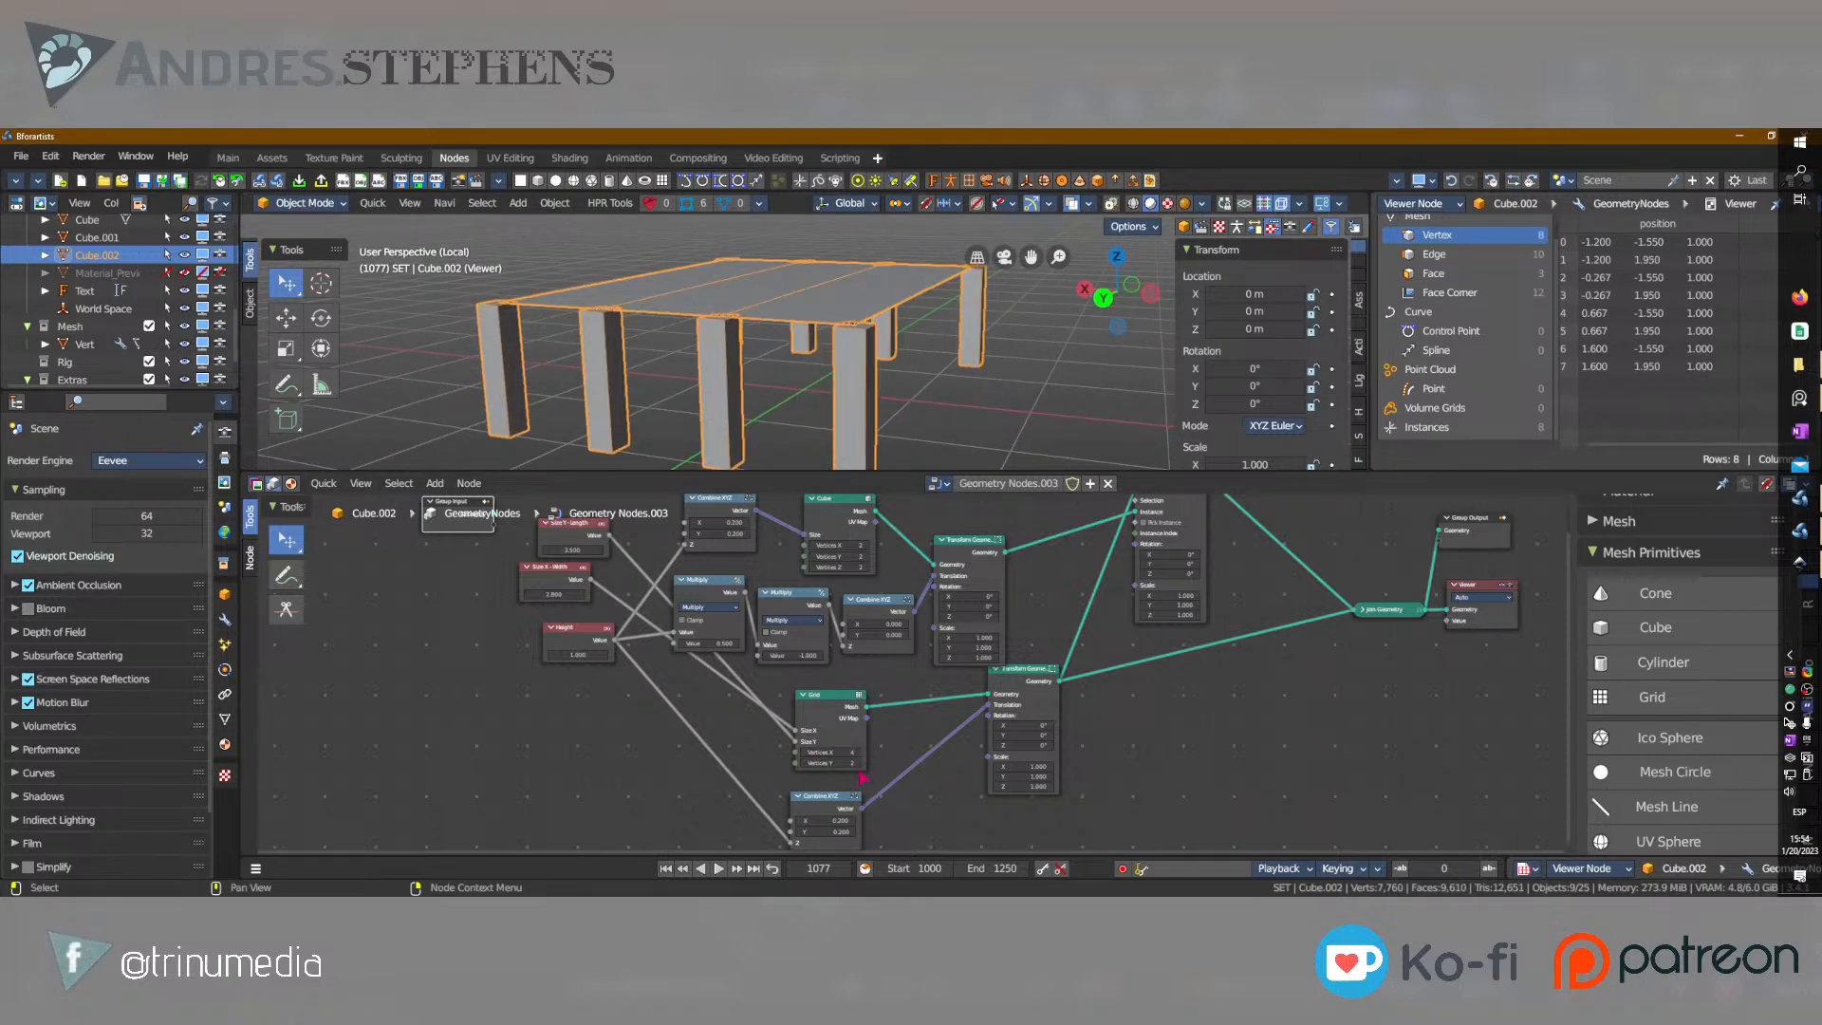
pyautogui.click(859, 763)
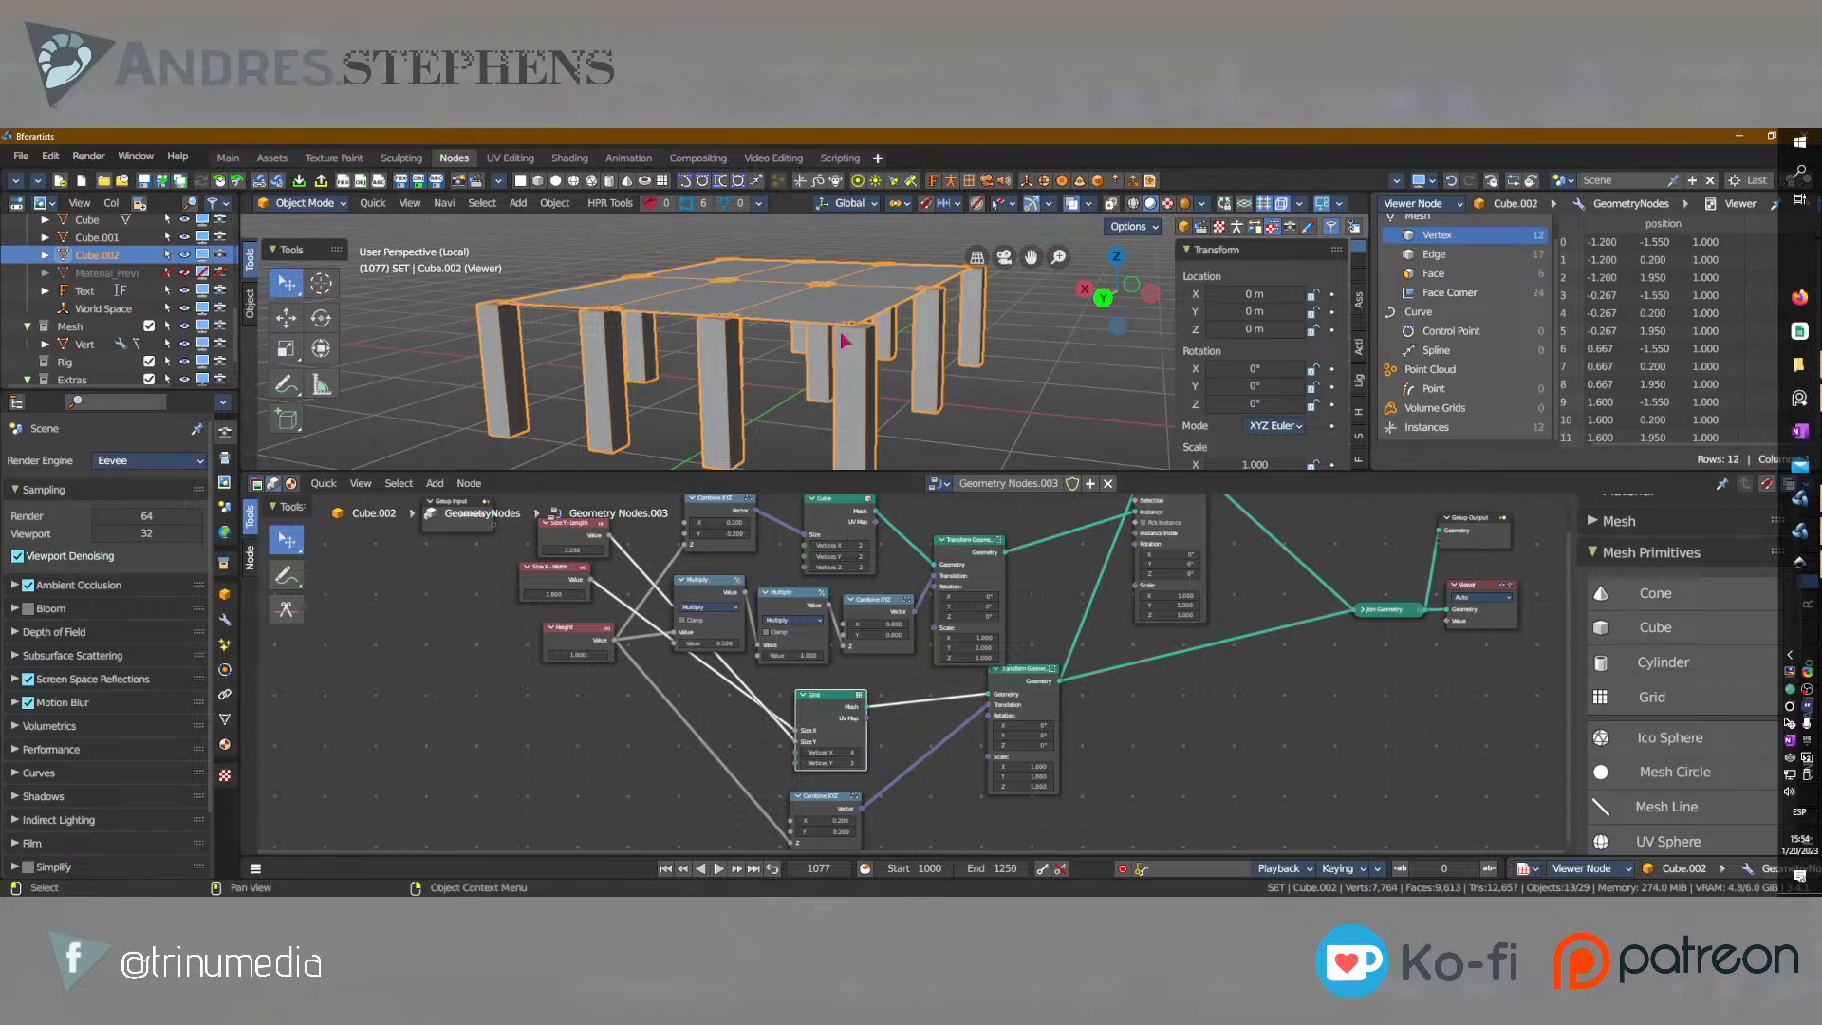
pyautogui.scroll(-2, 780, 368)
pyautogui.moveTo(780, 369); pyautogui.dragTo(758, 388, button='middle')
pyautogui.click(804, 753)
pyautogui.click(804, 754)
pyautogui.click(806, 764)
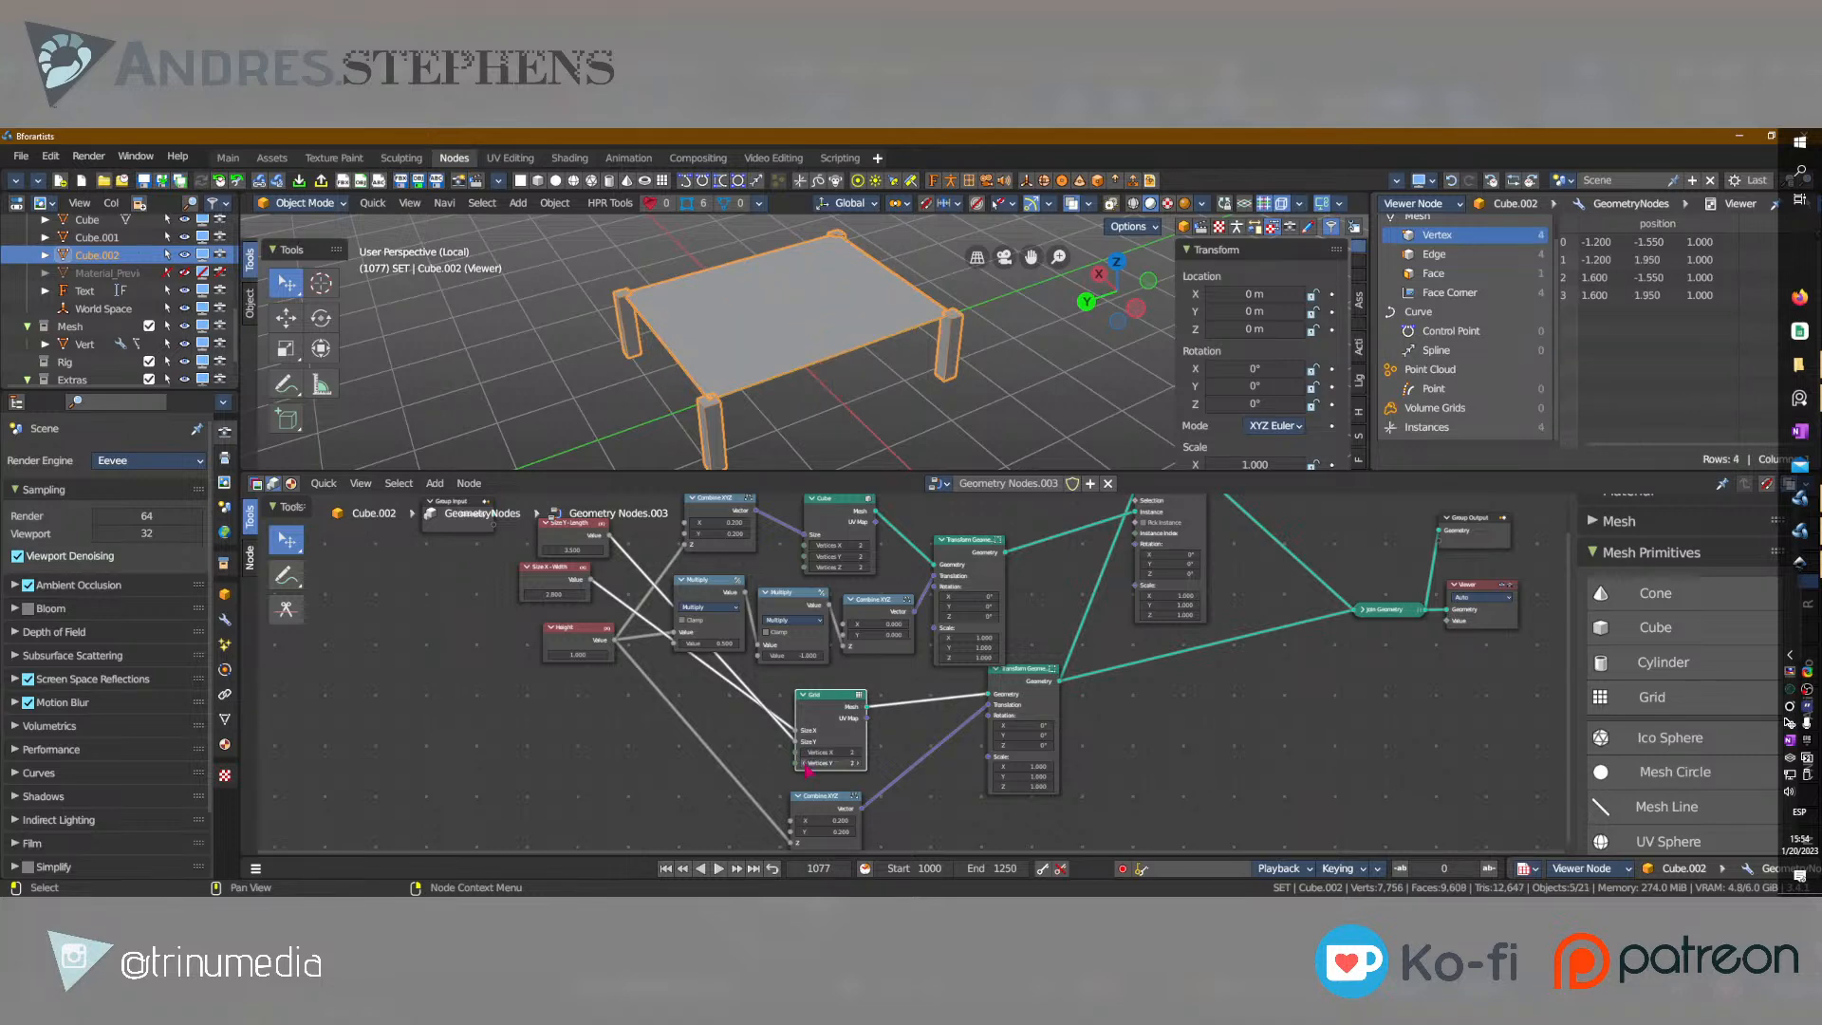
# Try a Vertices Y value of 3 on the Grid, inspect the table, and restore it to 2.
pyautogui.click(859, 763)
pyautogui.moveTo(816, 408); pyautogui.dragTo(874, 345, button='middle')
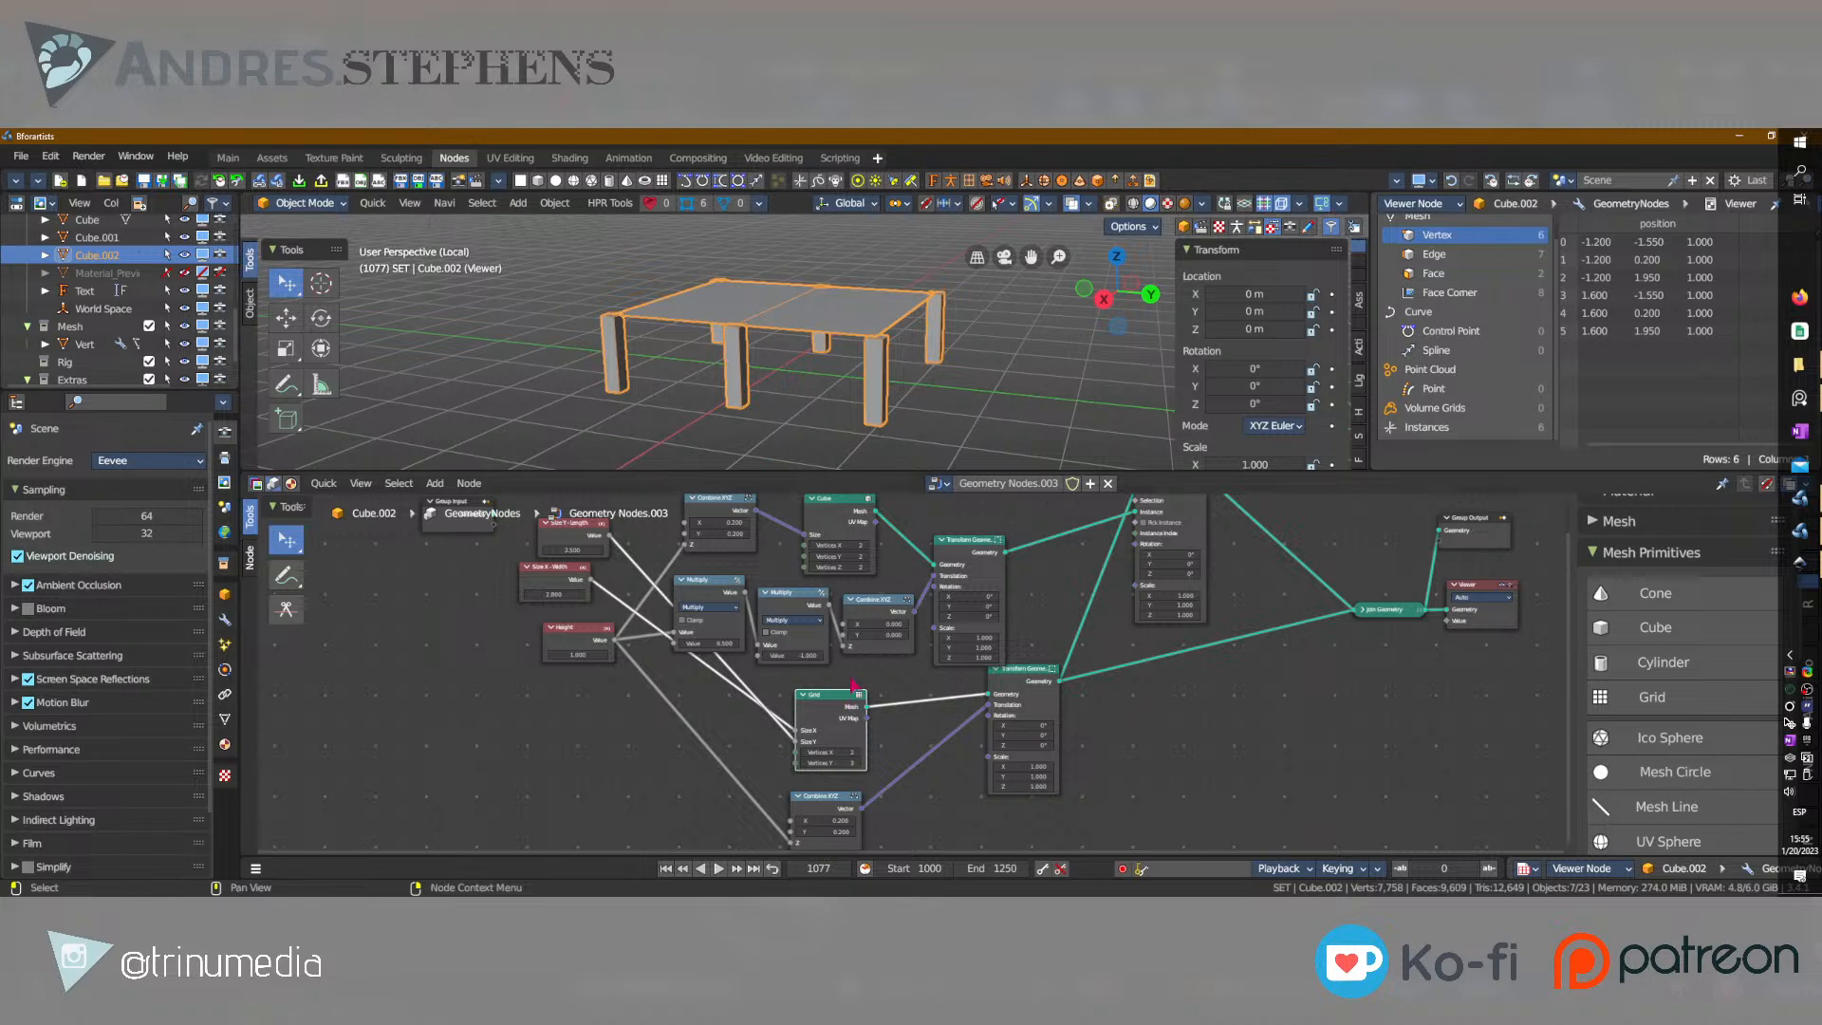
pyautogui.scroll(-3, 1680, 750)
pyautogui.scroll(2, 1680, 764)
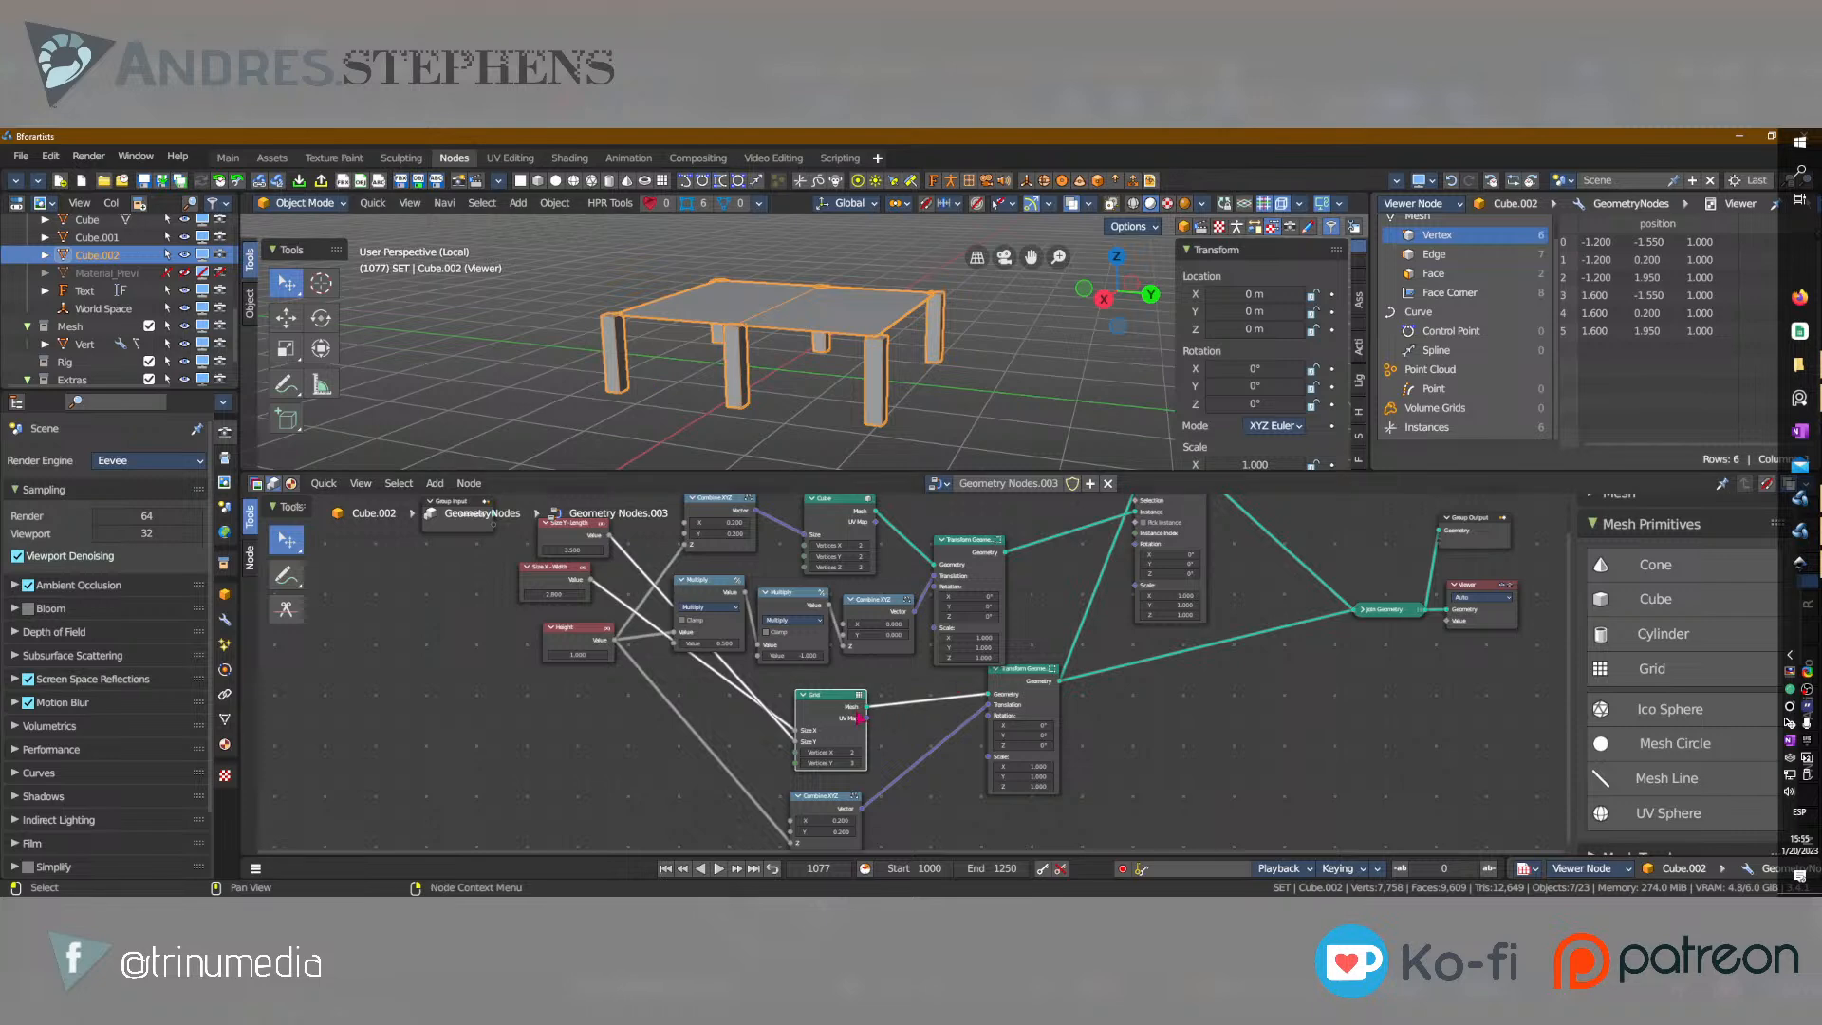
pyautogui.scroll(4, 816, 759)
pyautogui.scroll(-4, 731, 751)
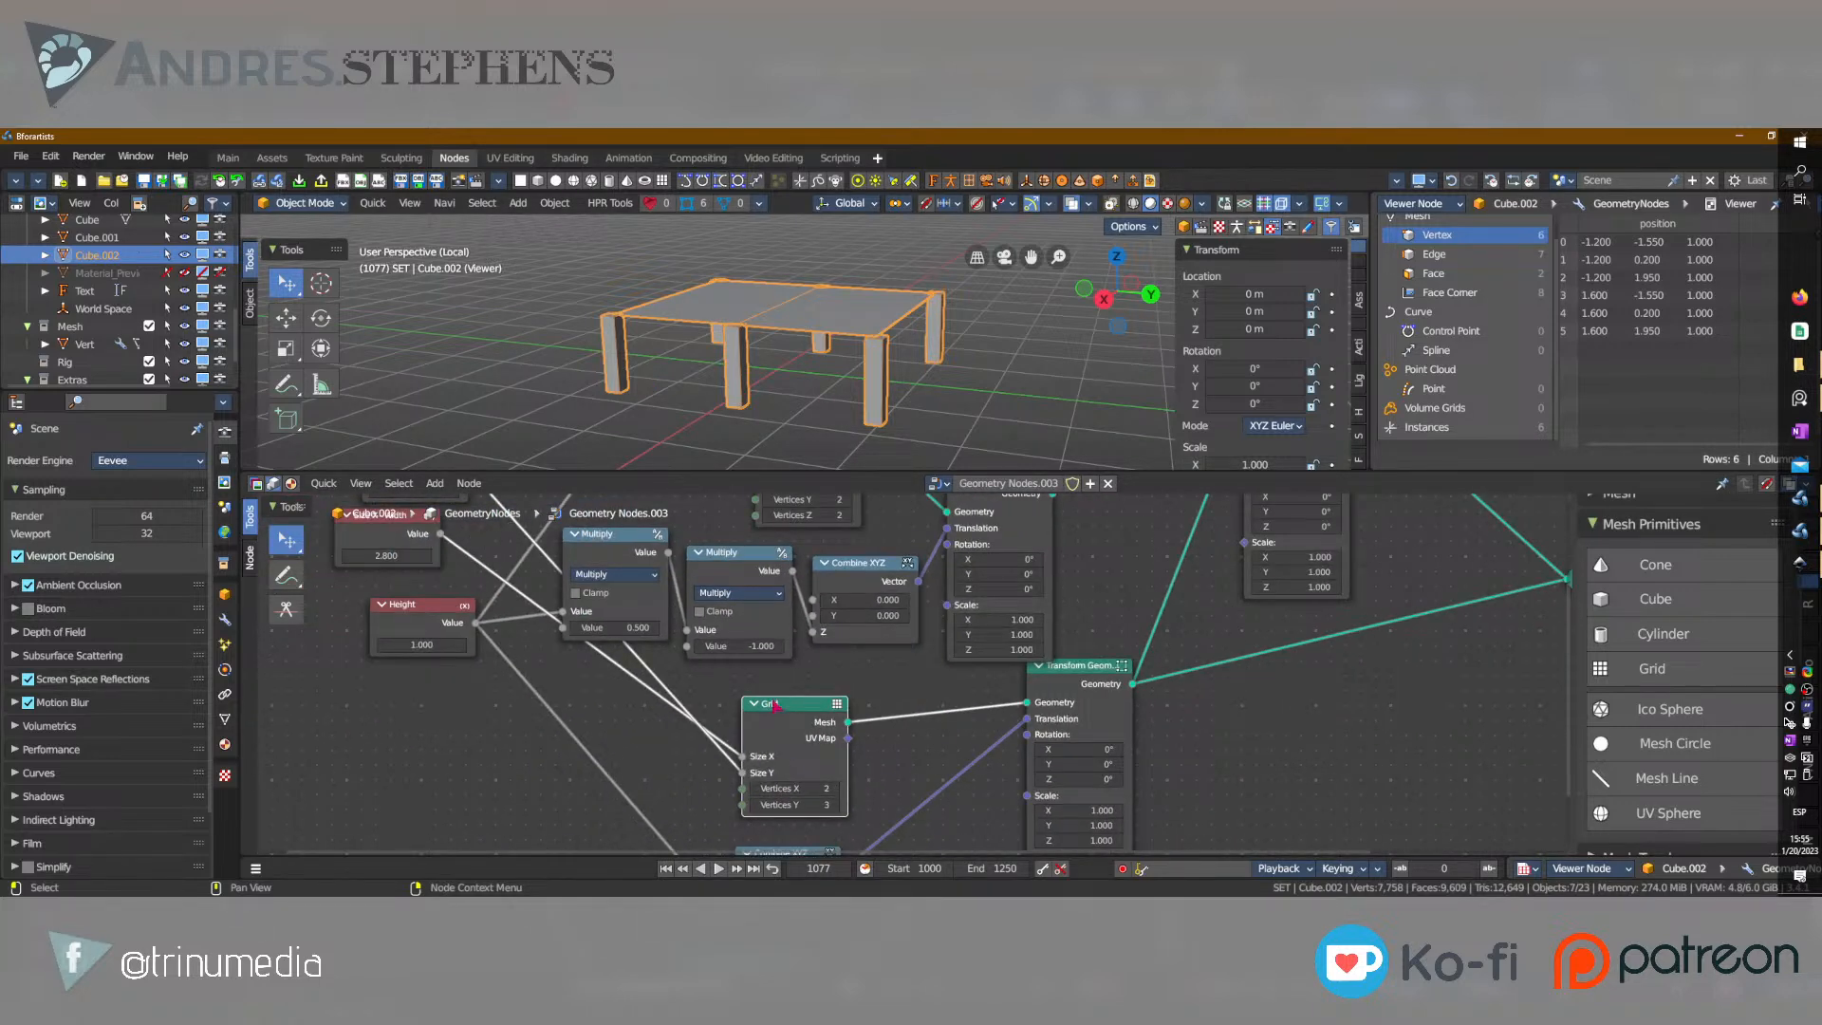
pyautogui.click(755, 804)
pyautogui.moveTo(815, 368); pyautogui.dragTo(1106, 370, button='middle')
pyautogui.scroll(-8, 754, 755)
# Enable the custom node color on the Height, Size X - Width and Size Y - Length value nodes.
pyautogui.moveTo(661, 644); pyautogui.dragTo(644, 639)
pyautogui.click(1474, 670)
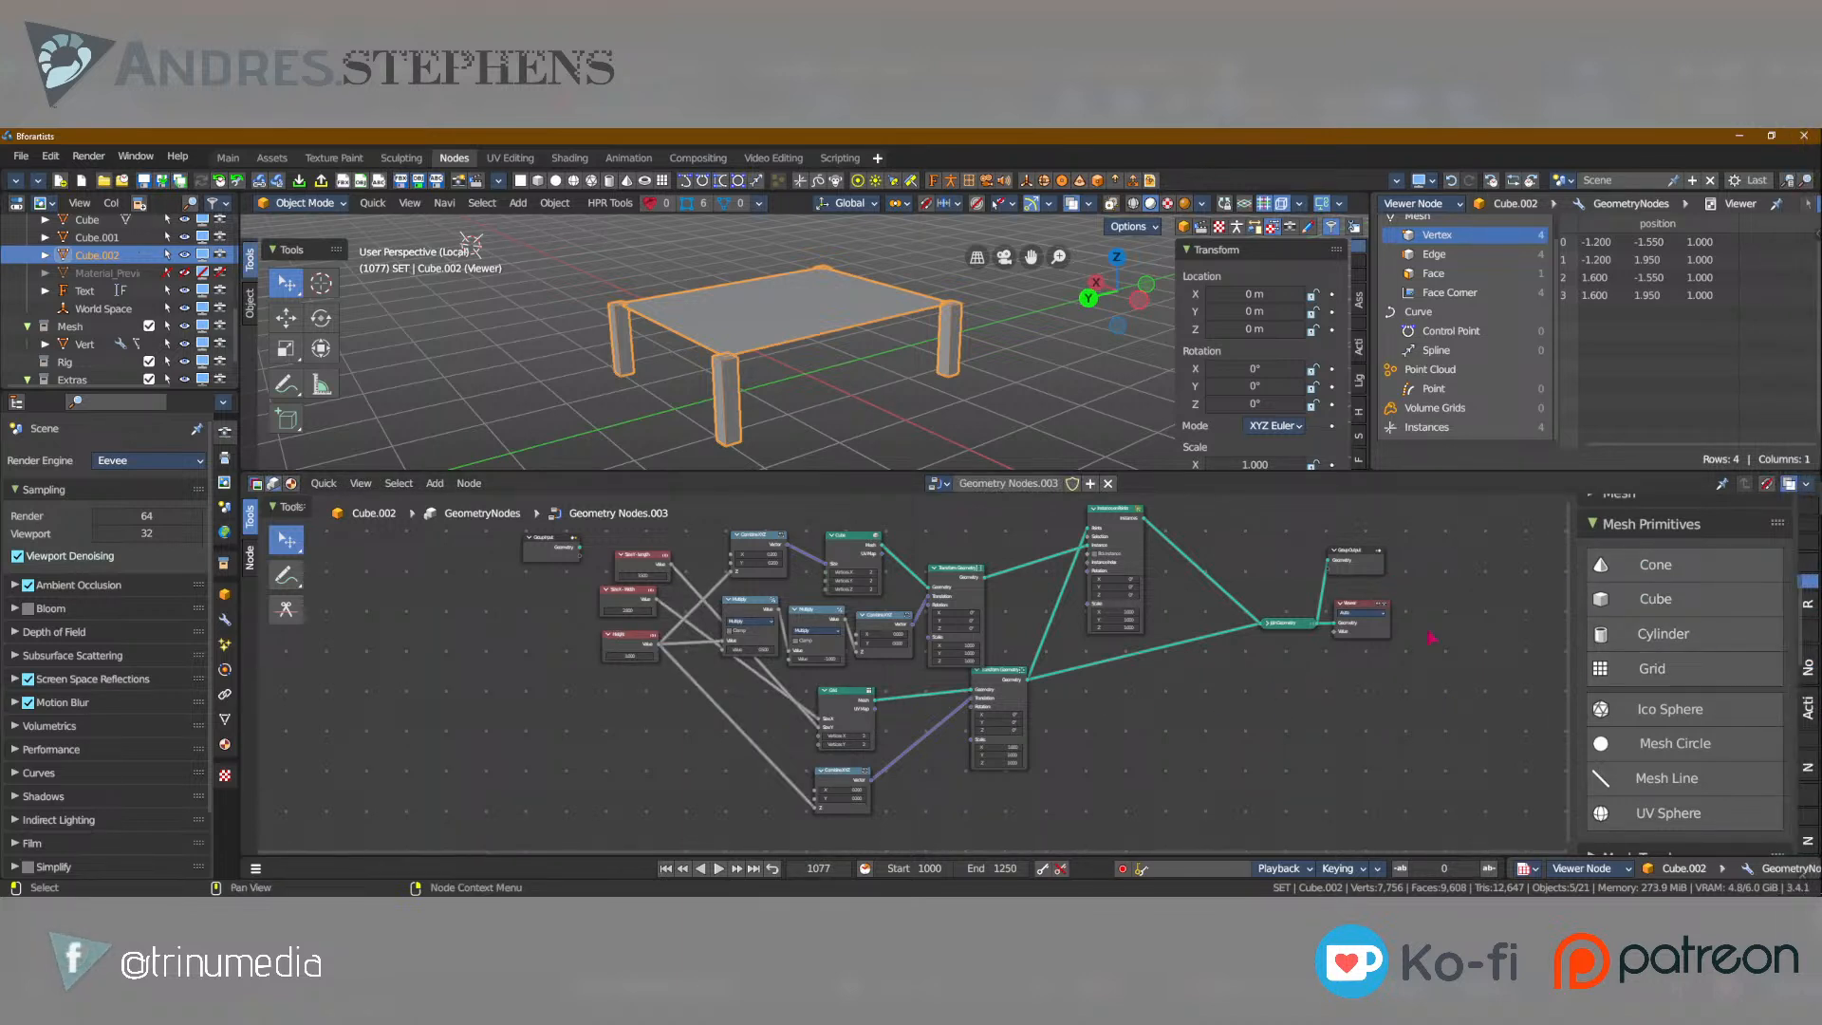
pyautogui.click(1809, 565)
pyautogui.click(1809, 508)
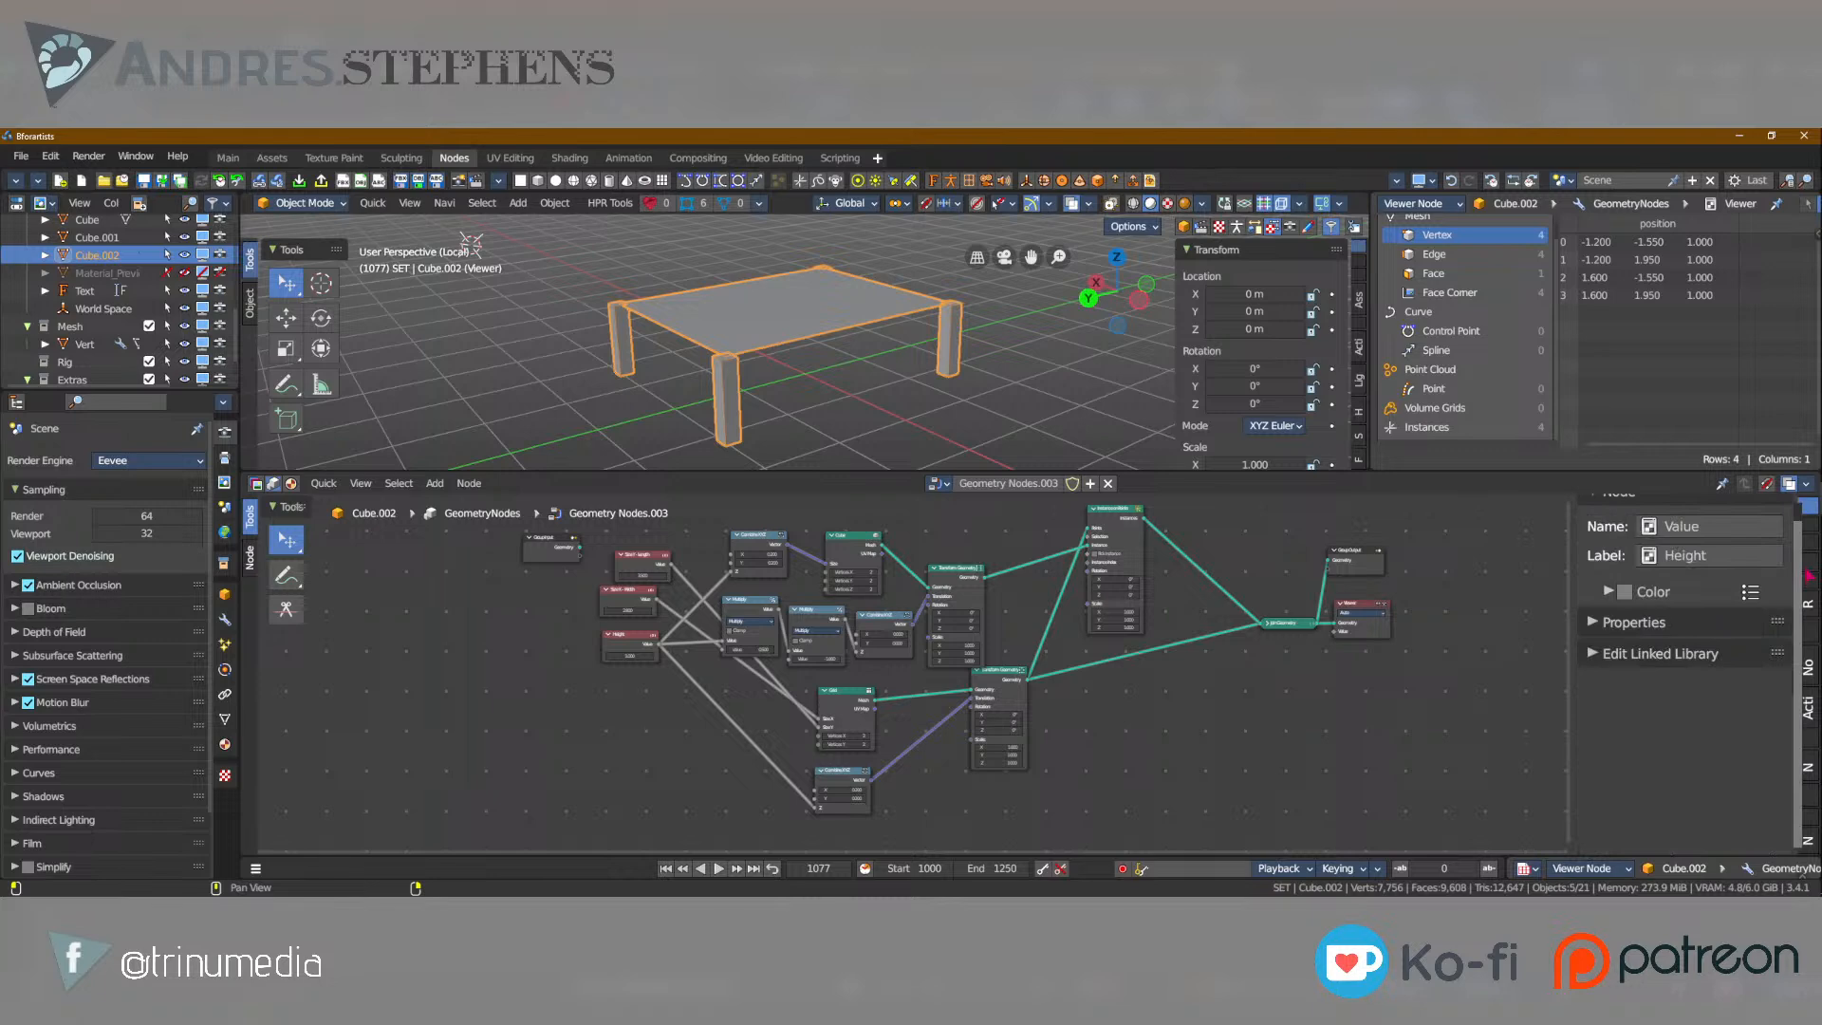
pyautogui.click(630, 649)
pyautogui.scroll(2, 627, 611)
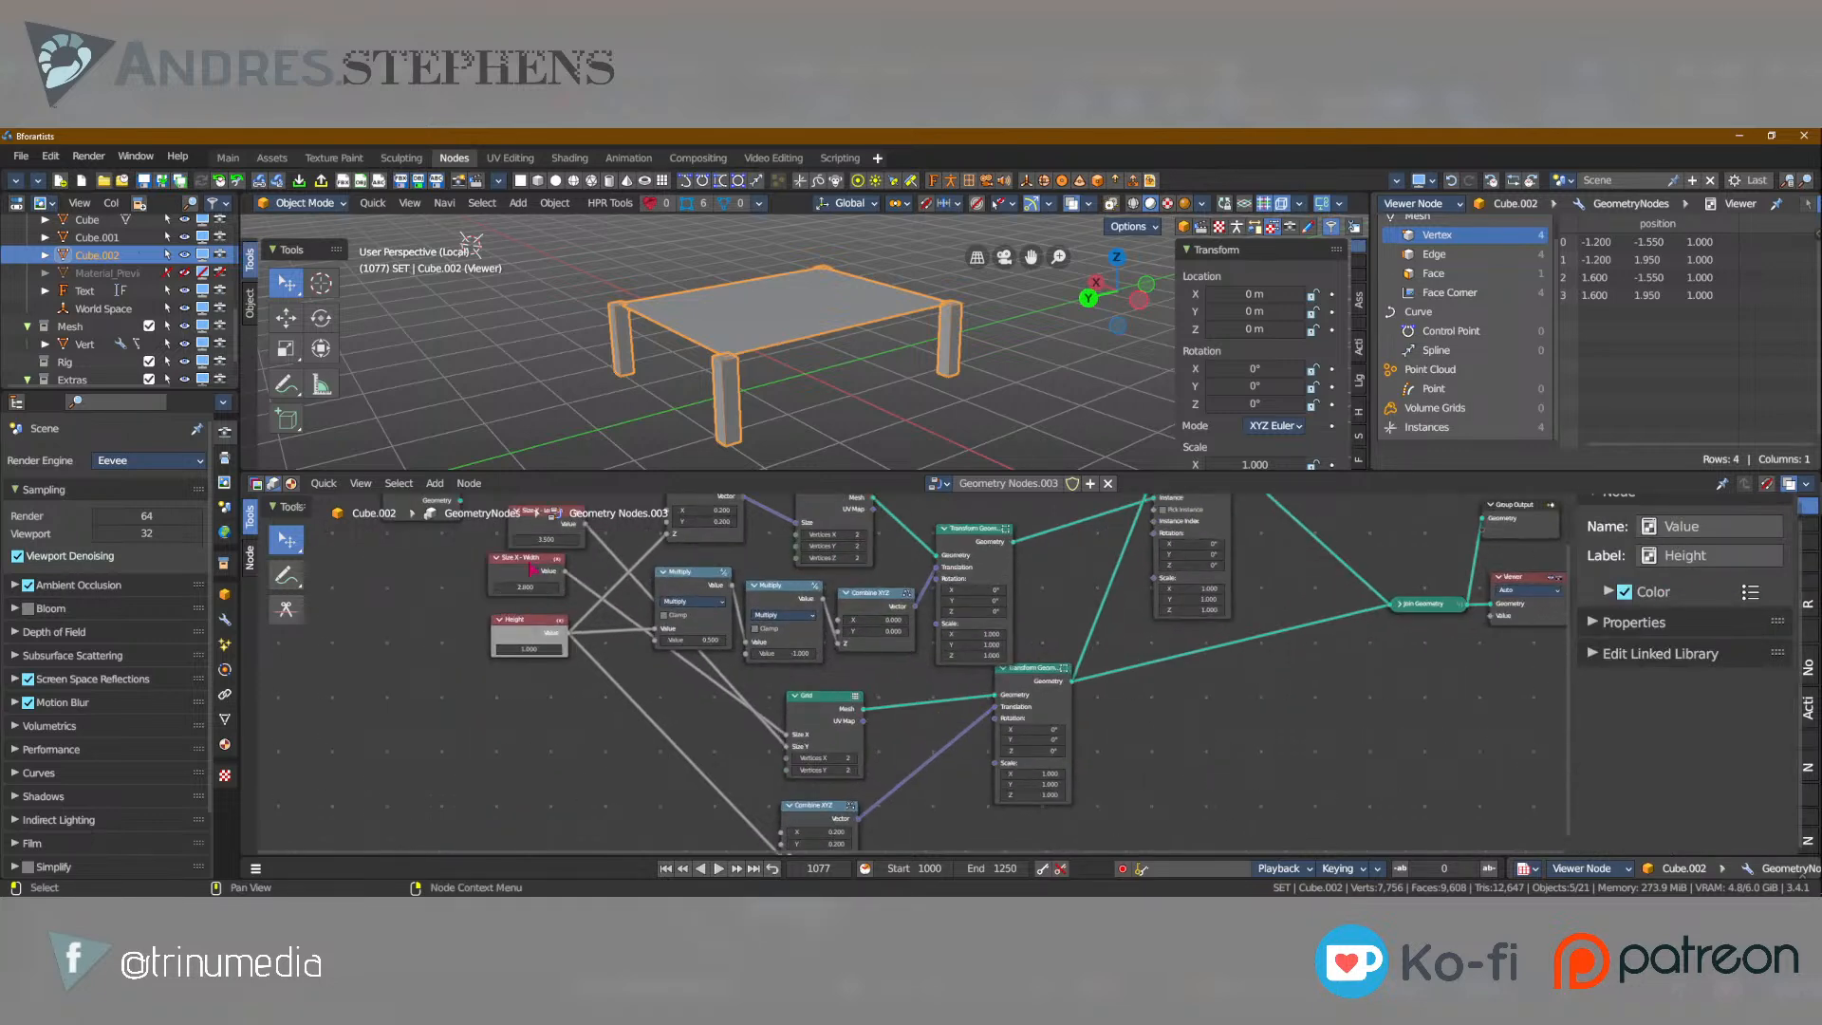
pyautogui.click(631, 594)
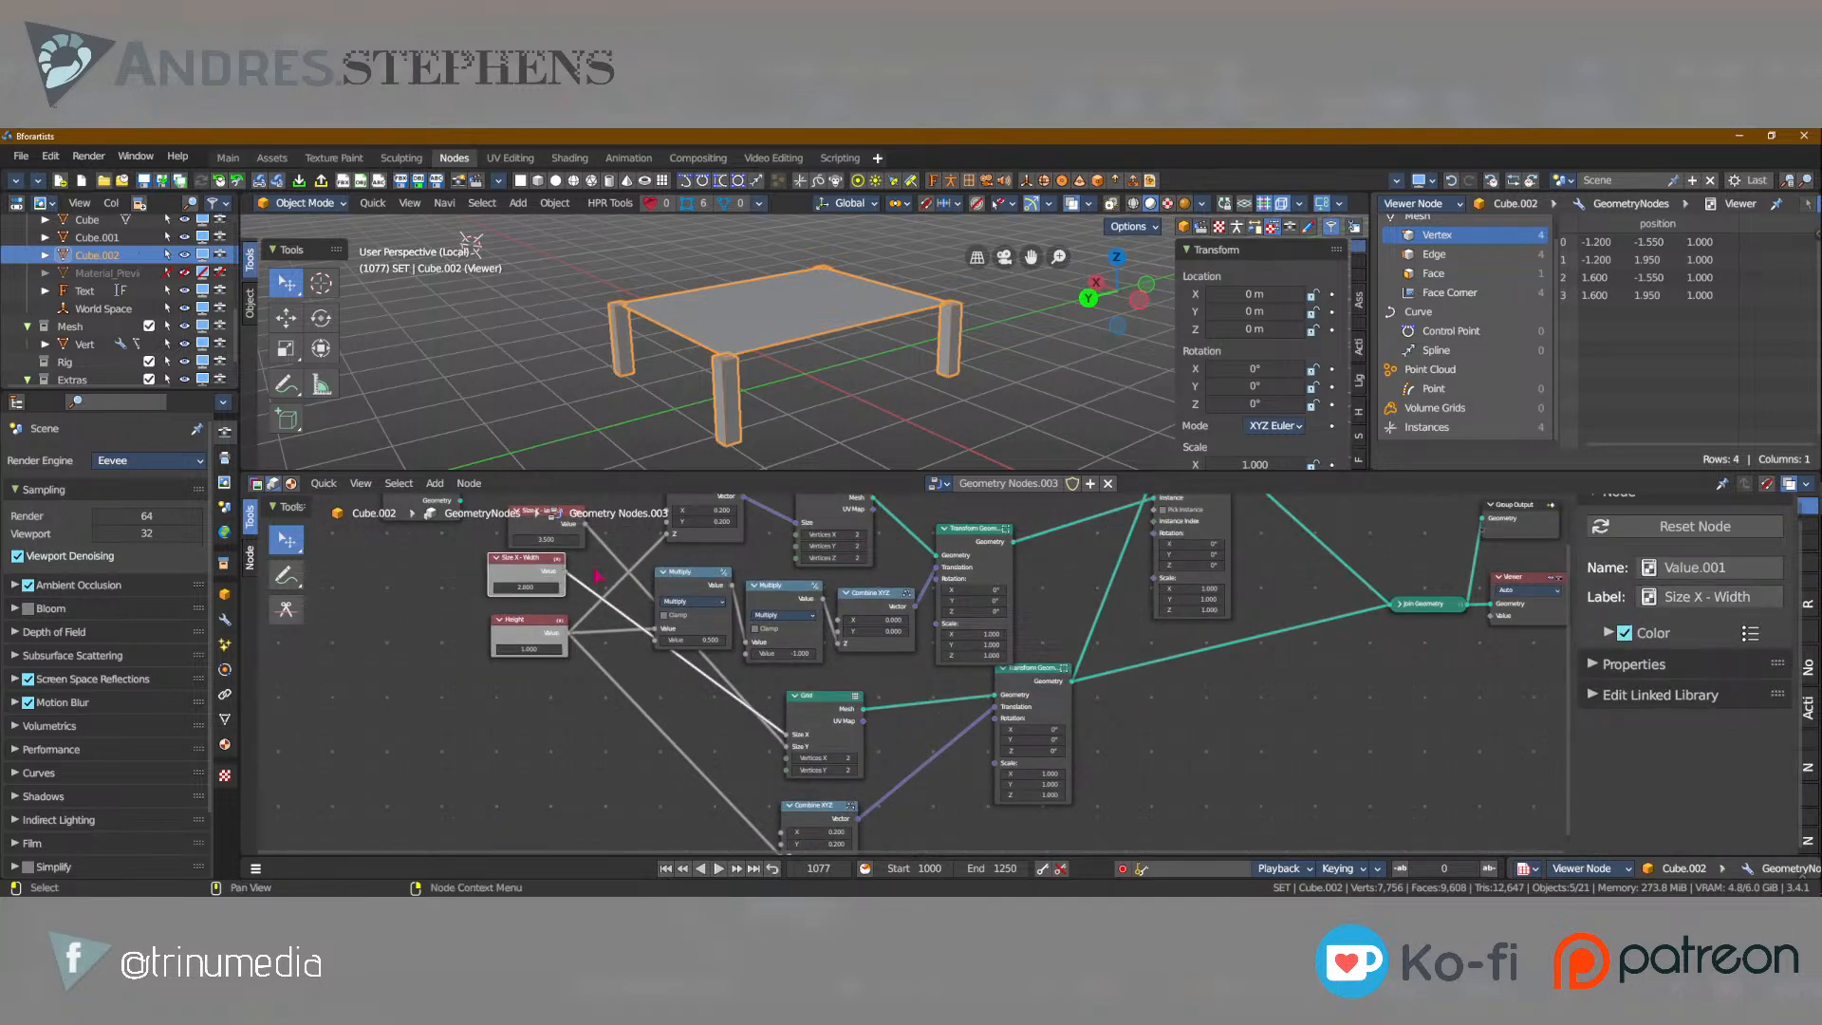
pyautogui.click(546, 532)
pyautogui.click(1625, 634)
# Join the leg nodes, from both Combine XYZ and Multiply nodes to the Cube and its Transform Geometry, in a new frame.
pyautogui.scroll(1, 987, 565)
pyautogui.moveTo(987, 565); pyautogui.dragTo(1025, 649, button='middle')
pyautogui.moveTo(1038, 524); pyautogui.dragTo(711, 733)
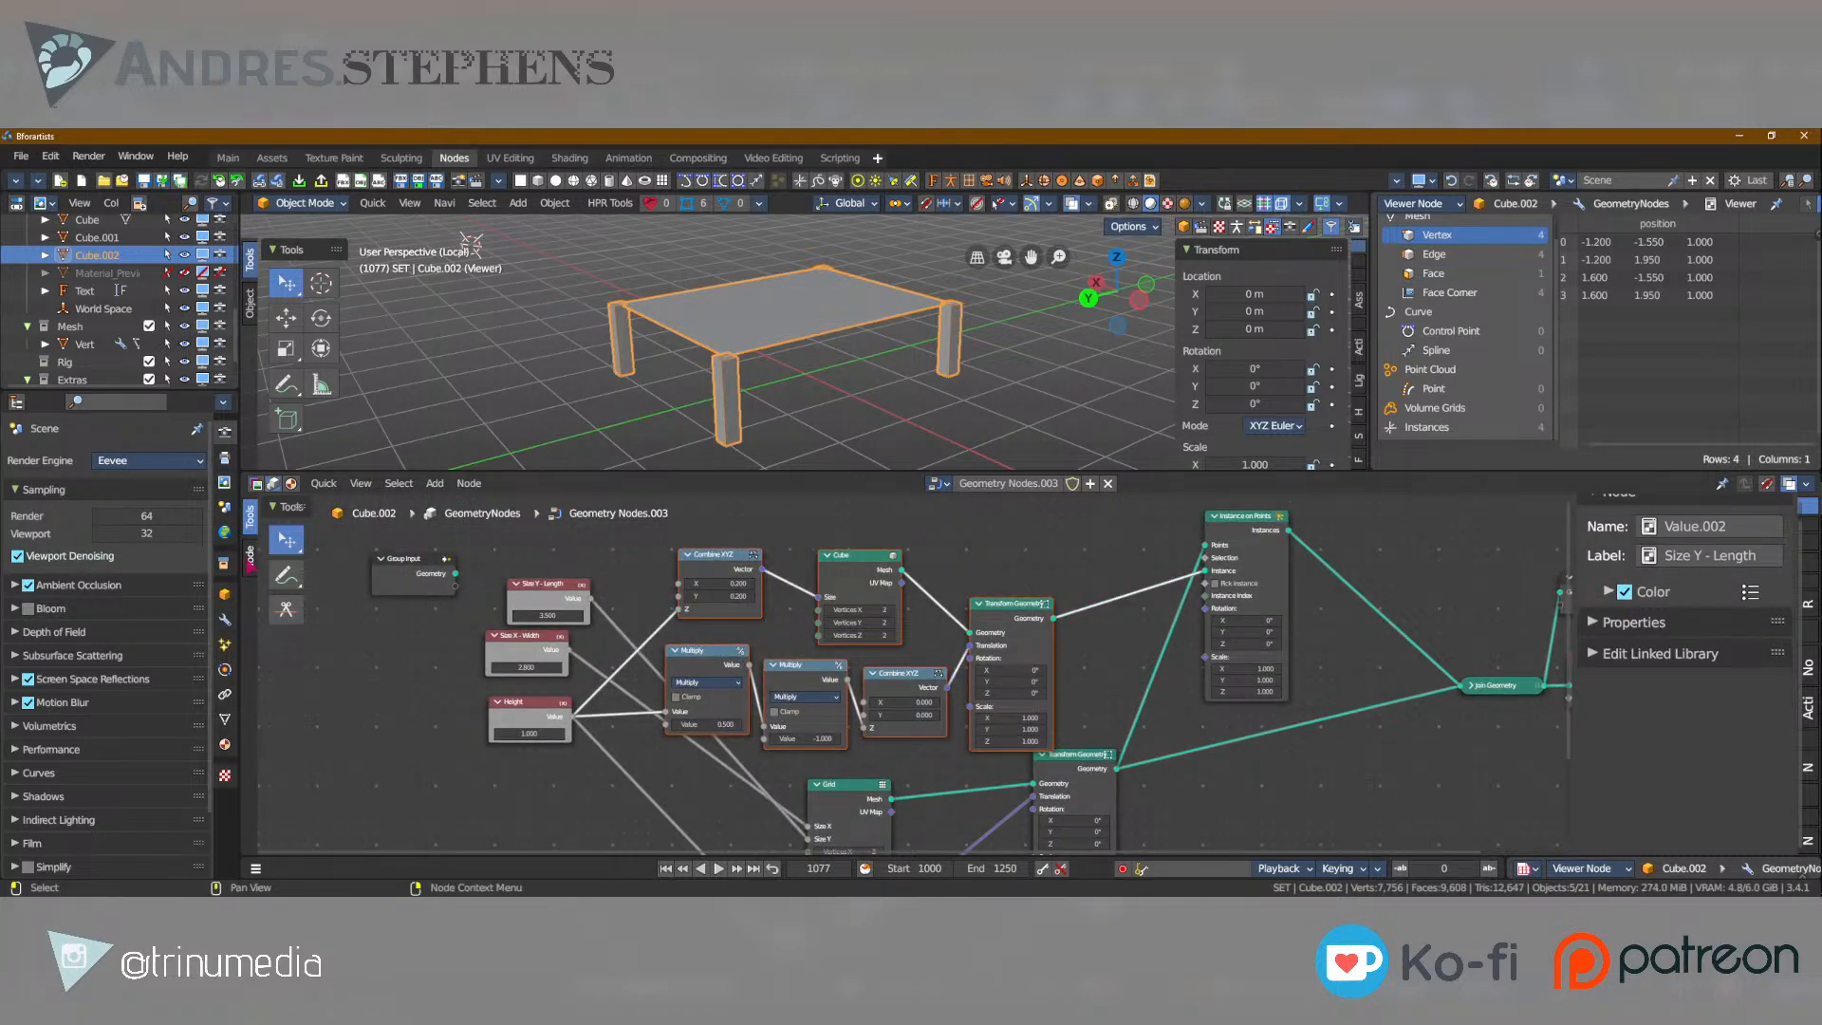
pyautogui.click(252, 560)
pyautogui.click(271, 579)
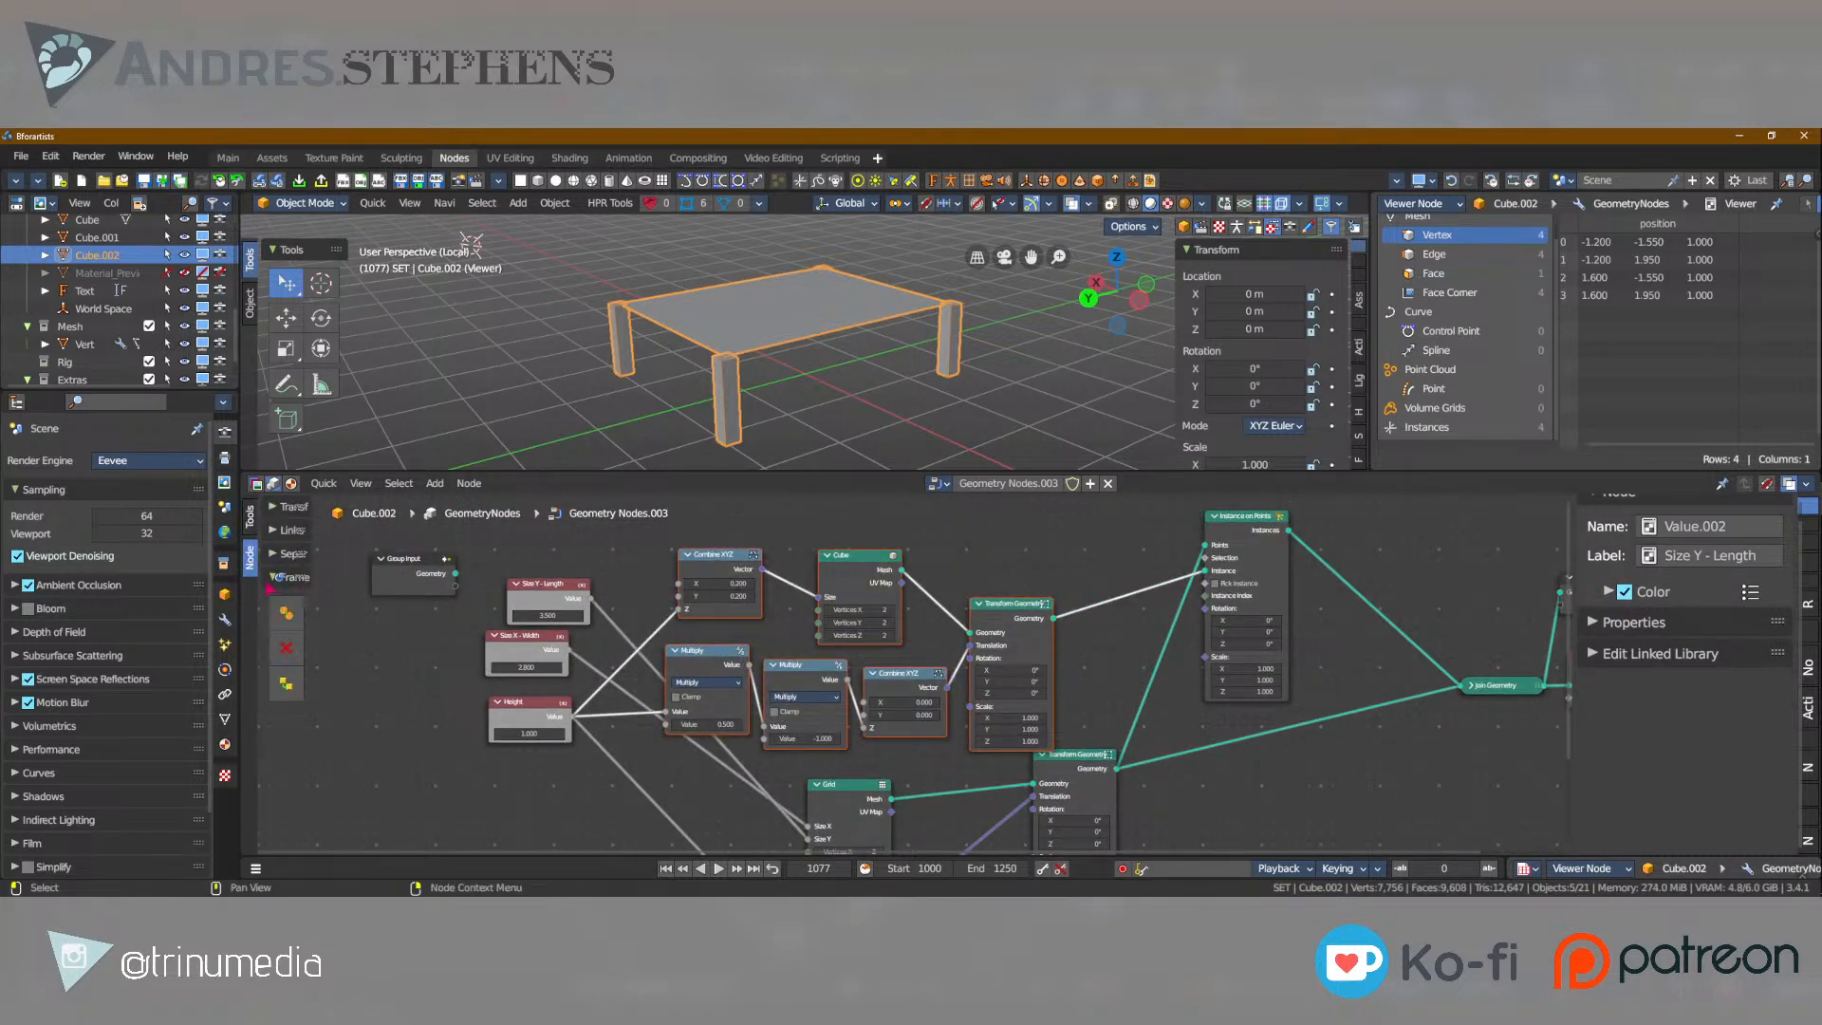
pyautogui.moveTo(311, 593); pyautogui.dragTo(347, 593)
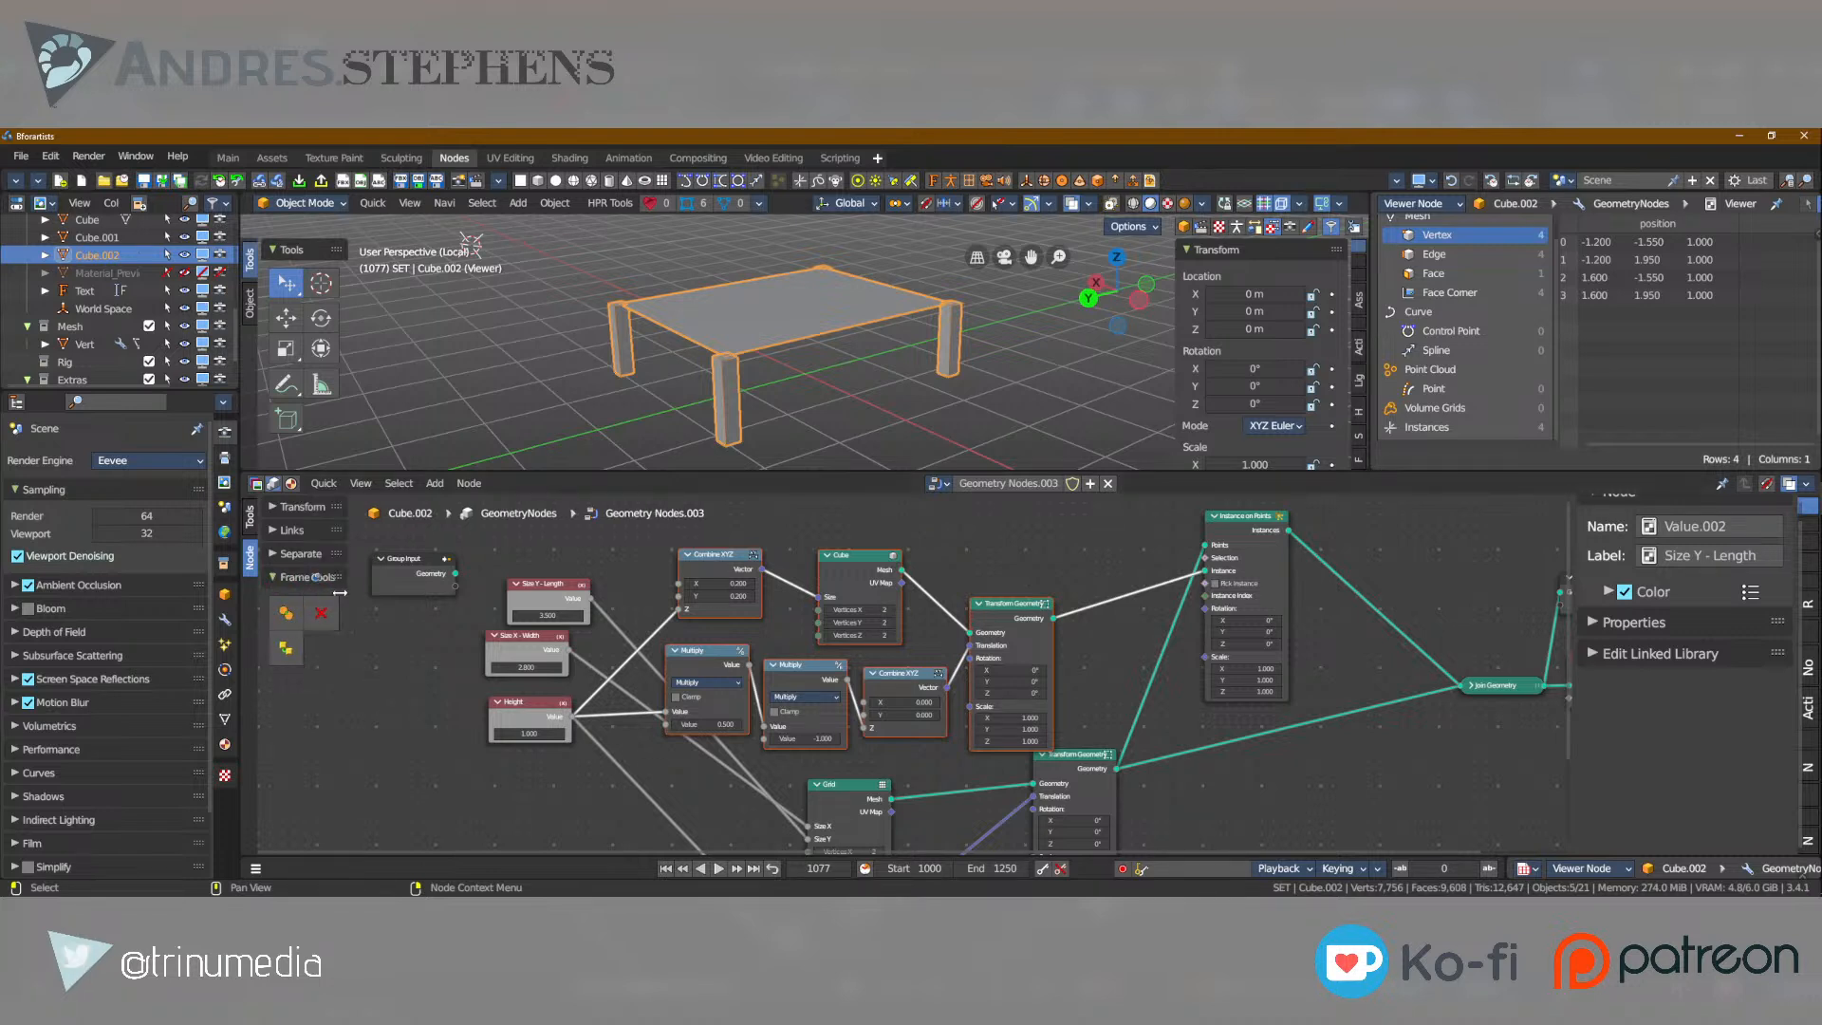
pyautogui.click(466, 484)
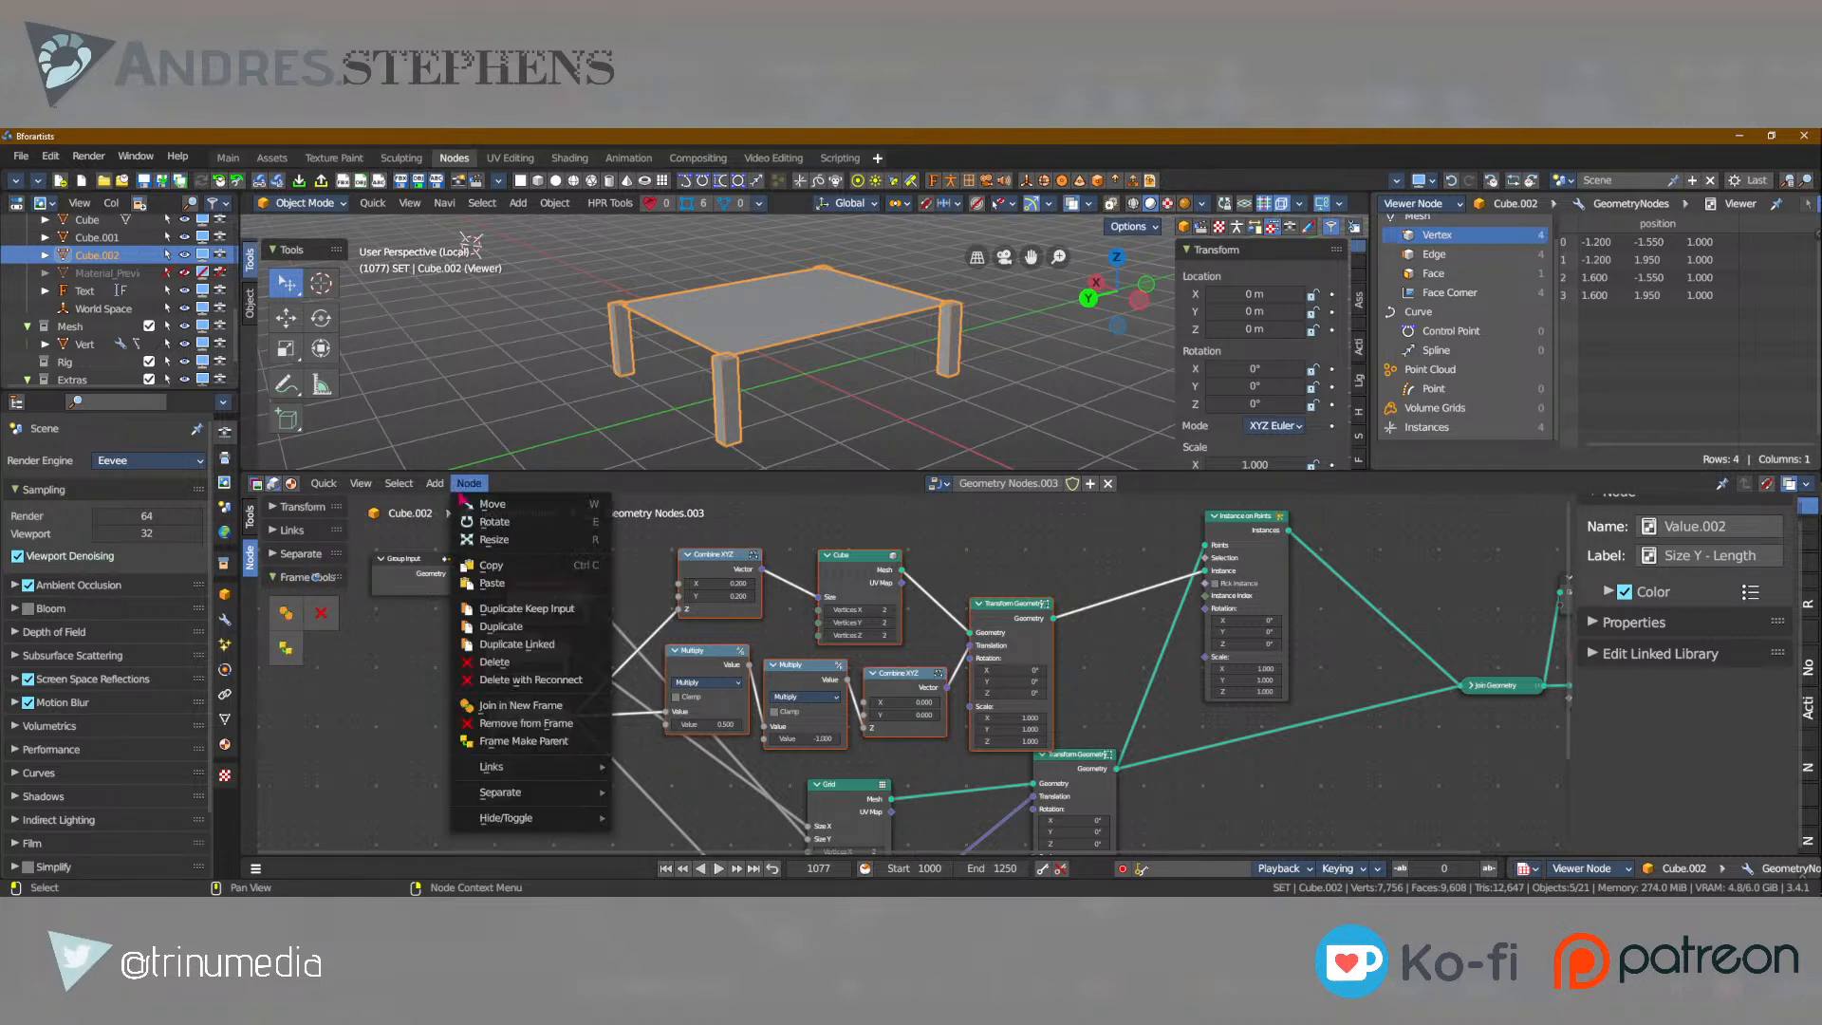
pyautogui.press('Escape')
pyautogui.moveTo(654, 535); pyautogui.dragTo(1044, 736)
pyautogui.rightClick(1010, 601)
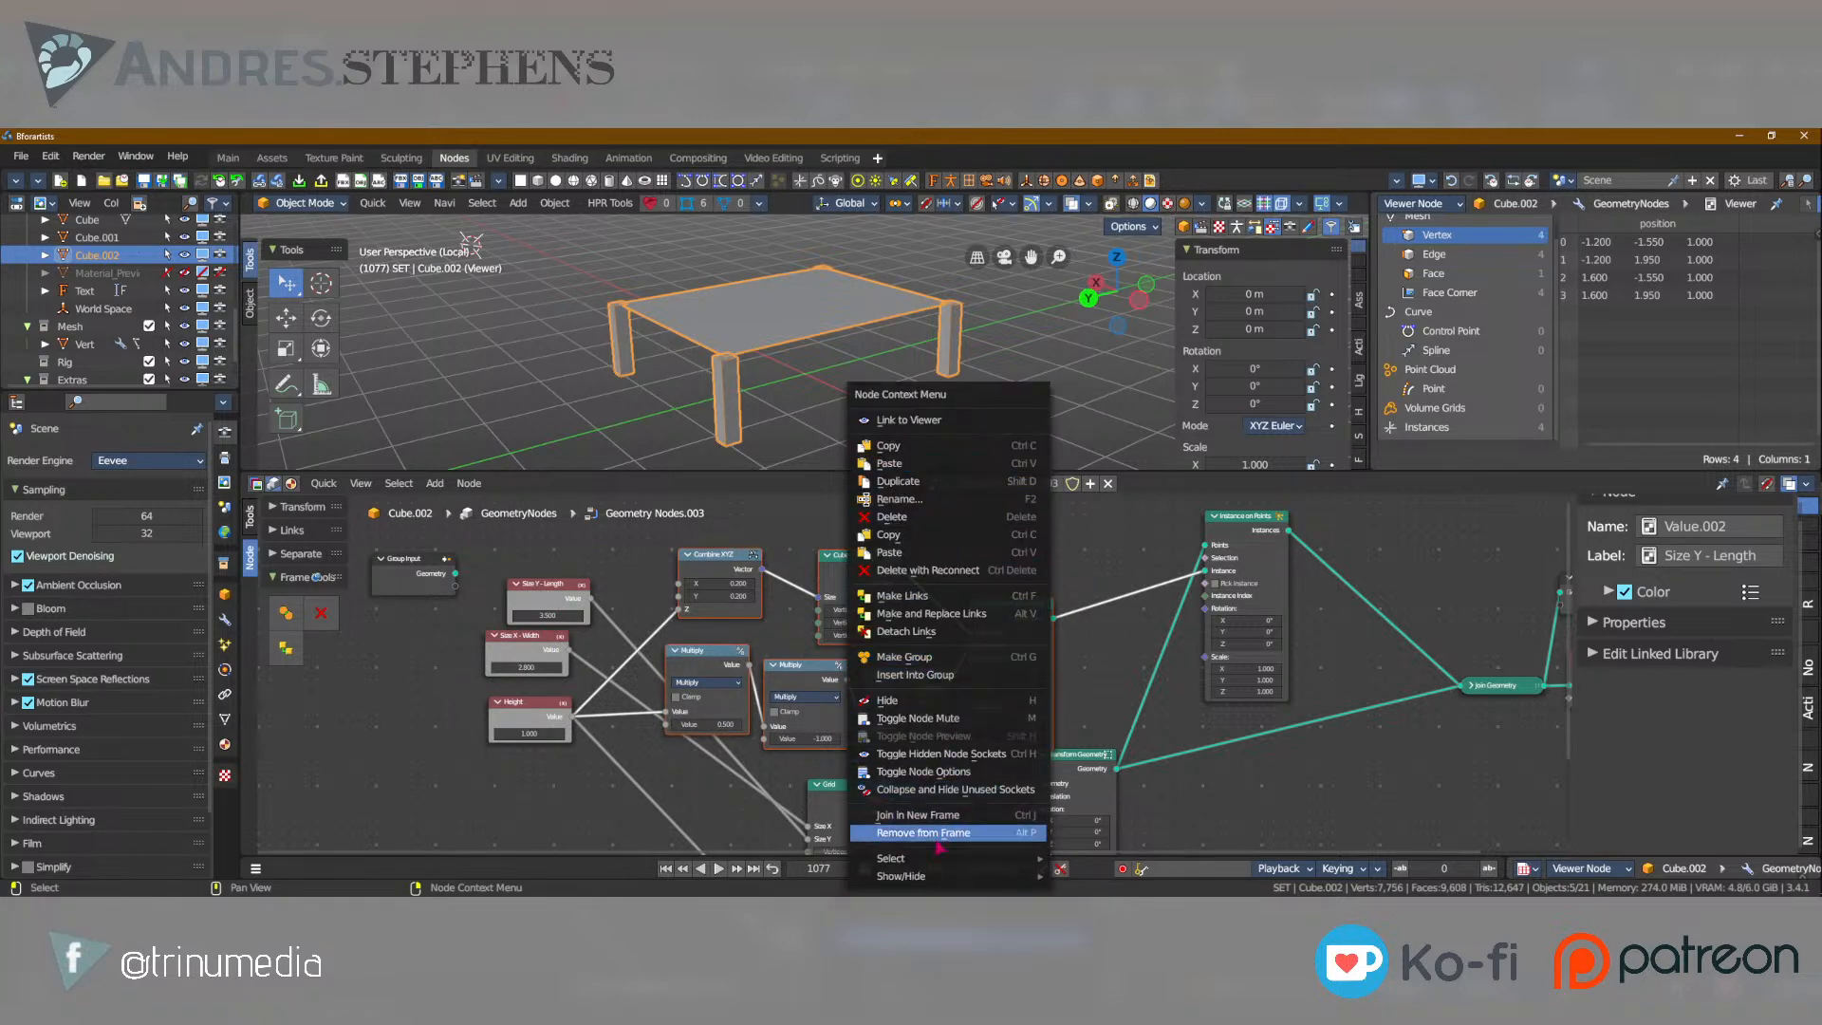
pyautogui.click(986, 819)
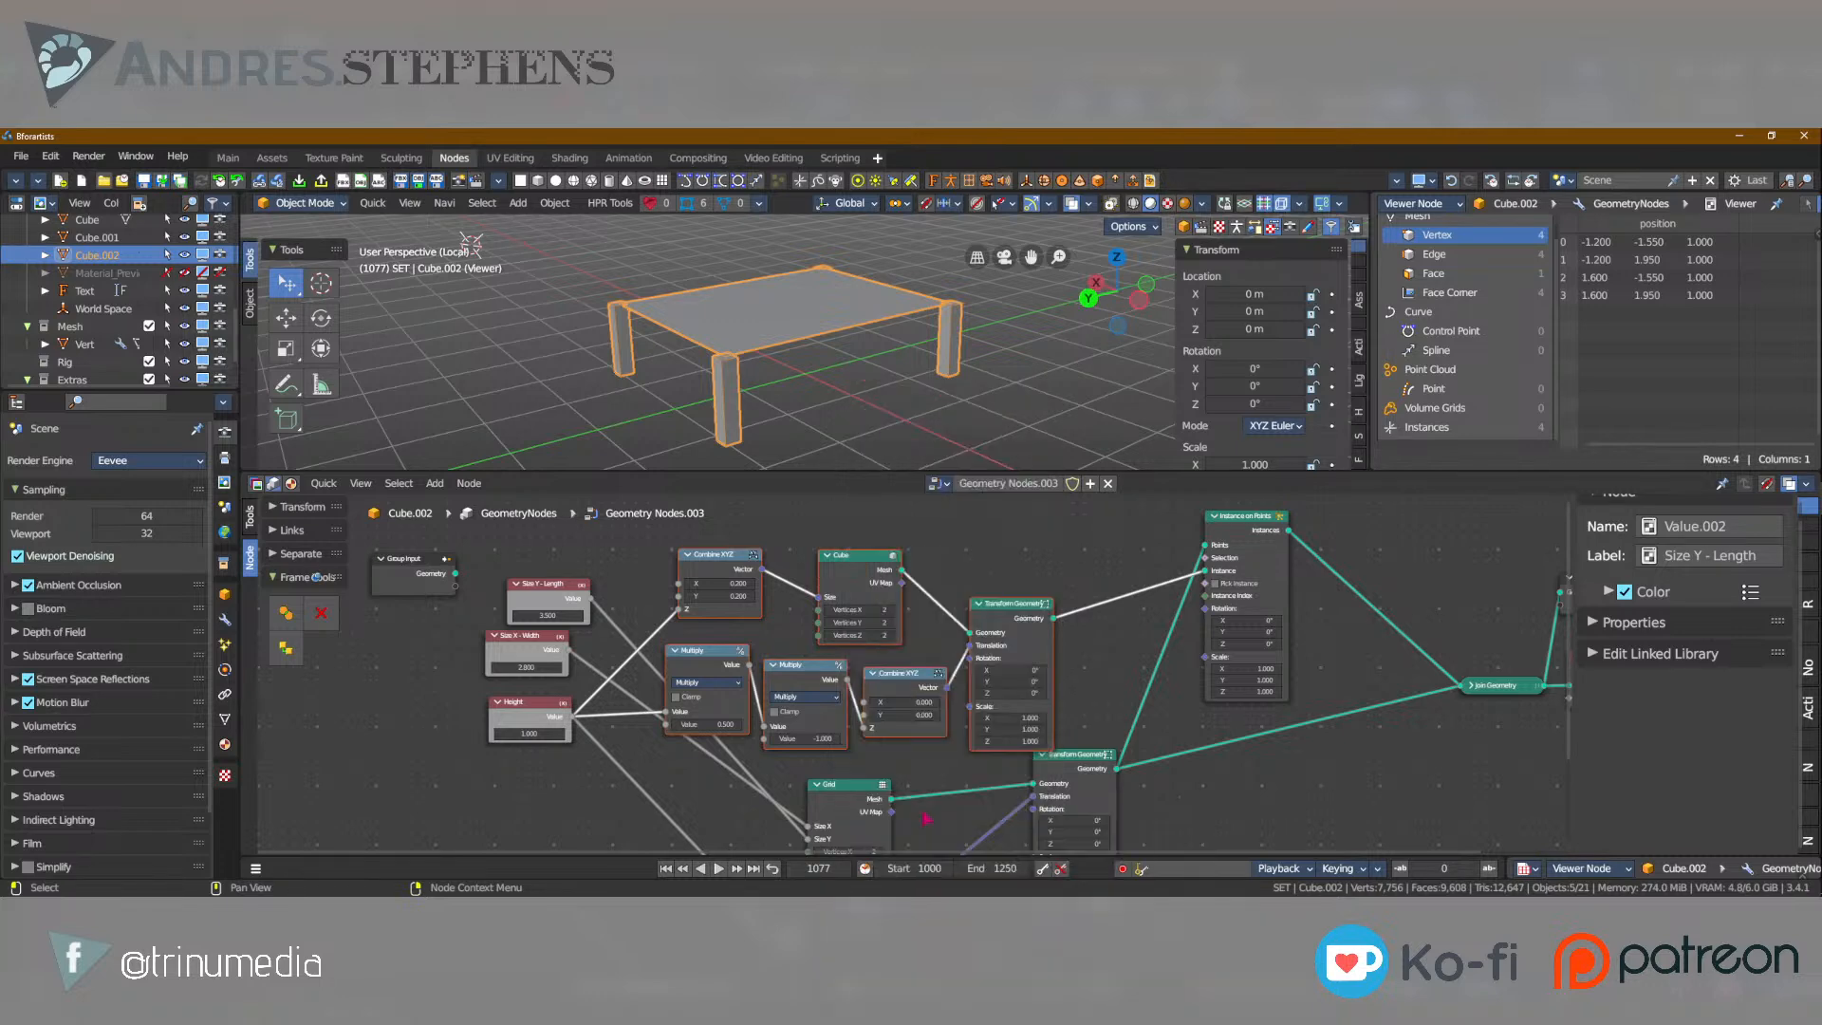
pyautogui.click(287, 613)
# Move the Grid's Transform Geometry node lower, clear of the new frame, and select the Grid node.
pyautogui.moveTo(1075, 779); pyautogui.dragTo(1061, 615, button='middle')
pyautogui.click(1062, 595)
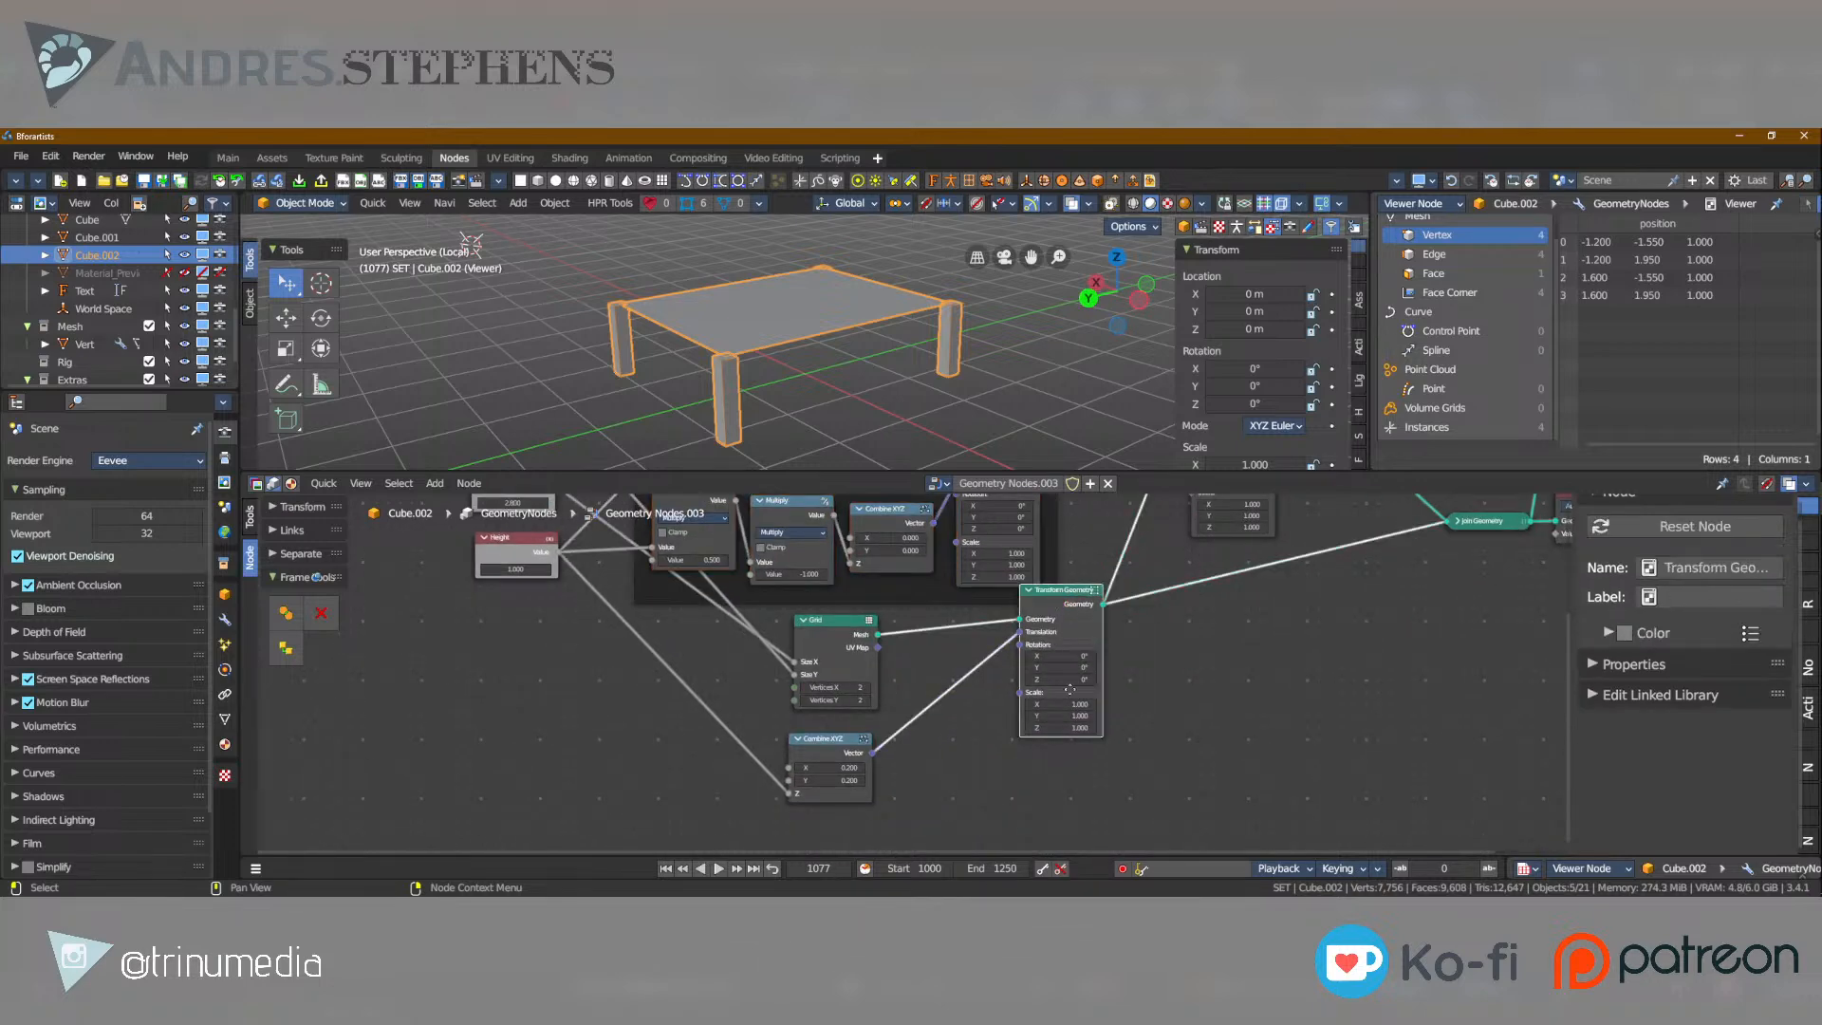
pyautogui.moveTo(1057, 593); pyautogui.dragTo(1061, 645)
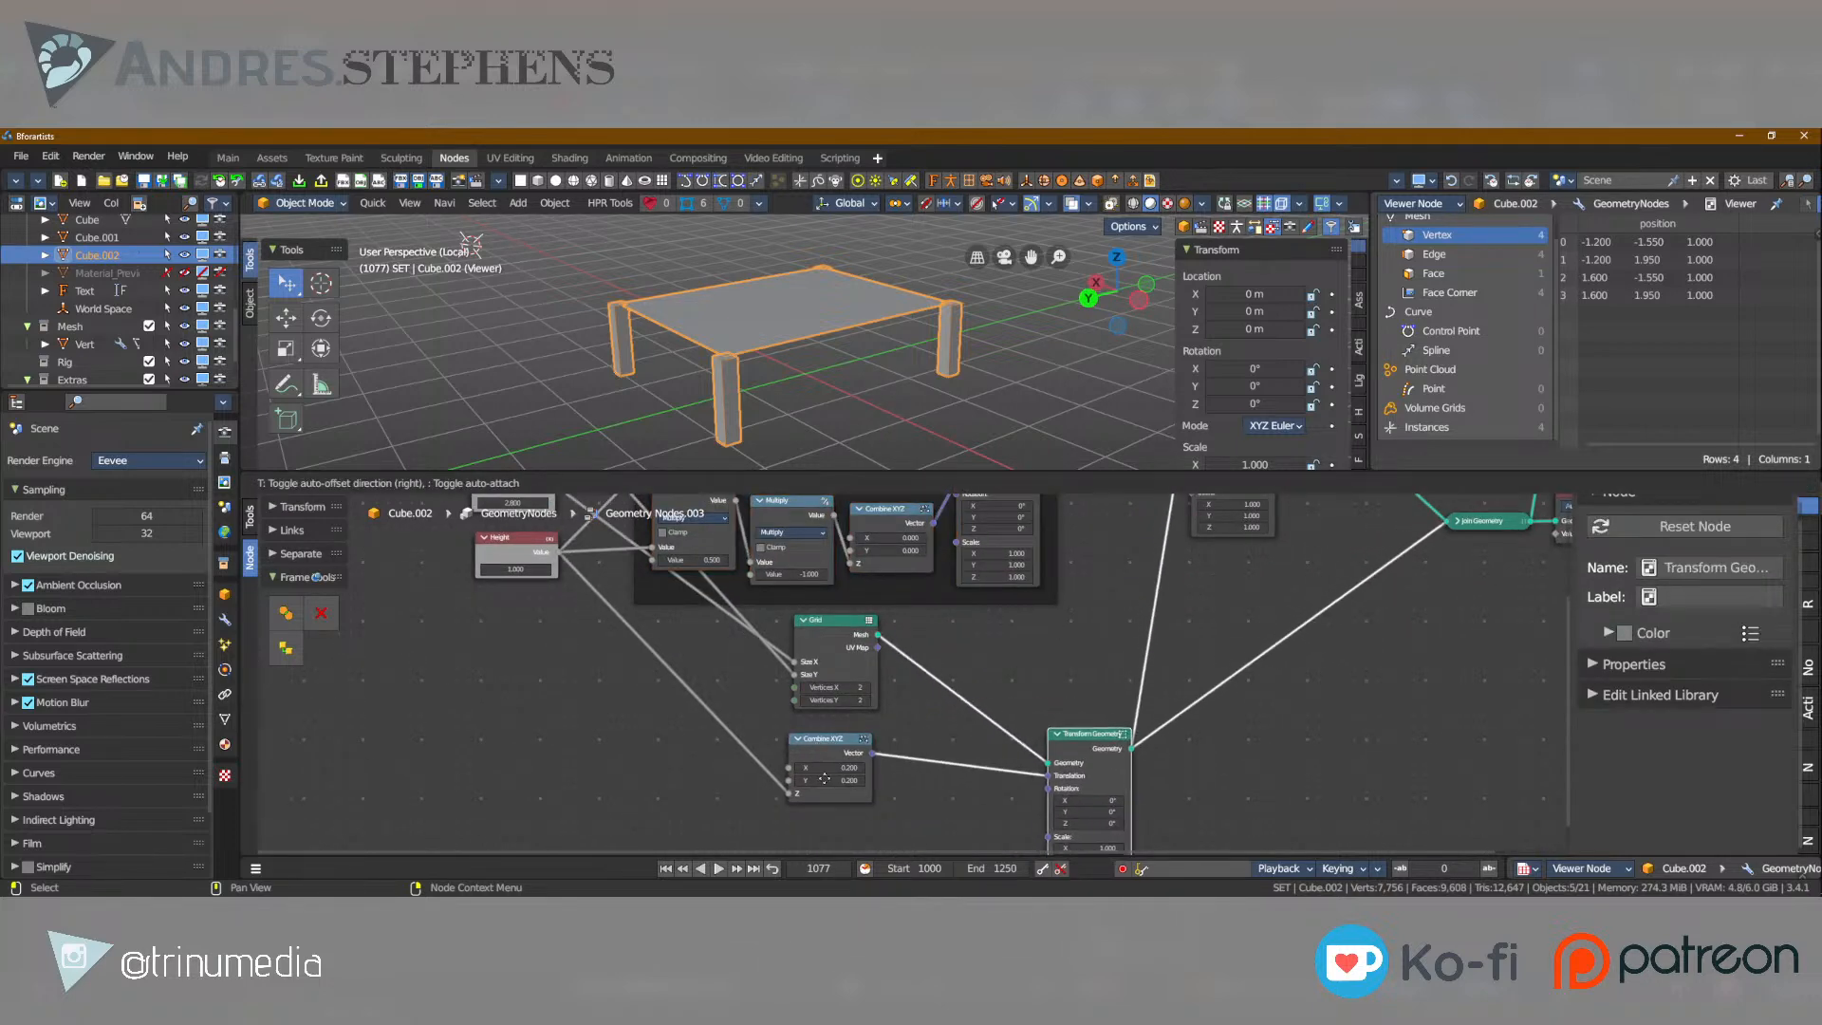
pyautogui.click(834, 762)
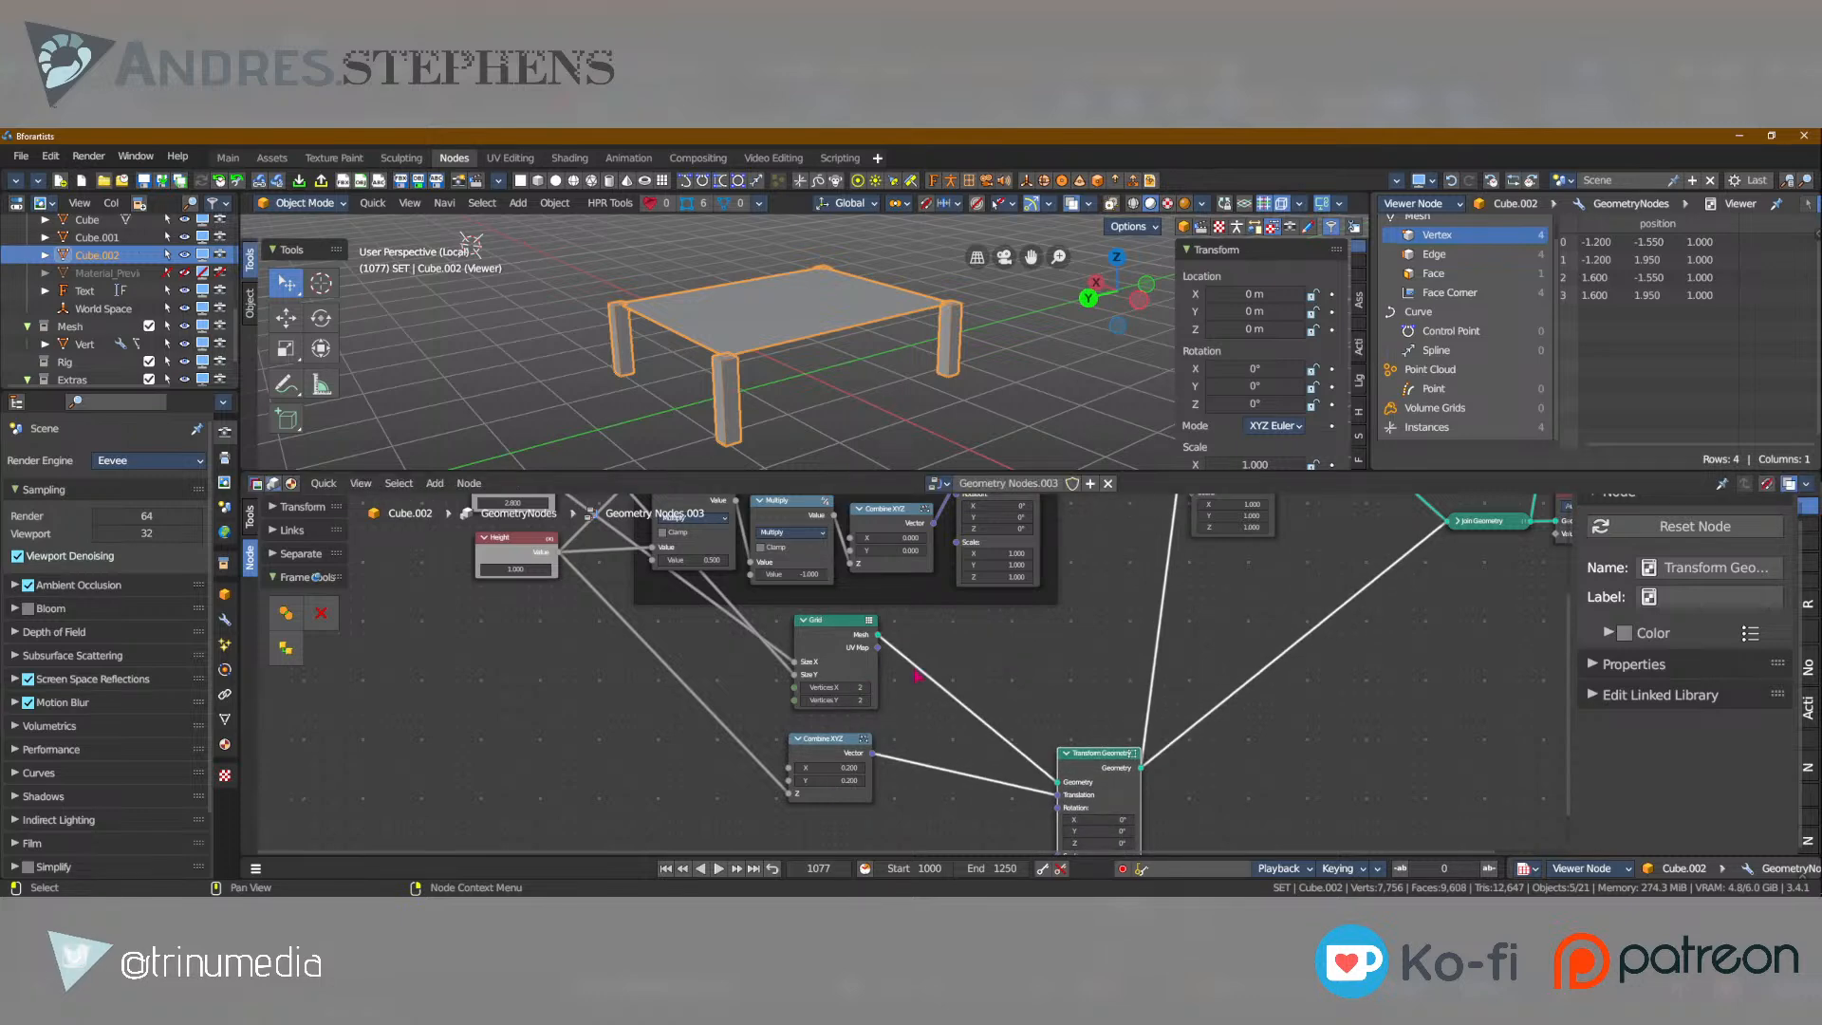
pyautogui.scroll(-3, 916, 675)
pyautogui.moveTo(892, 649); pyautogui.dragTo(897, 767, button='middle')
pyautogui.click(864, 756)
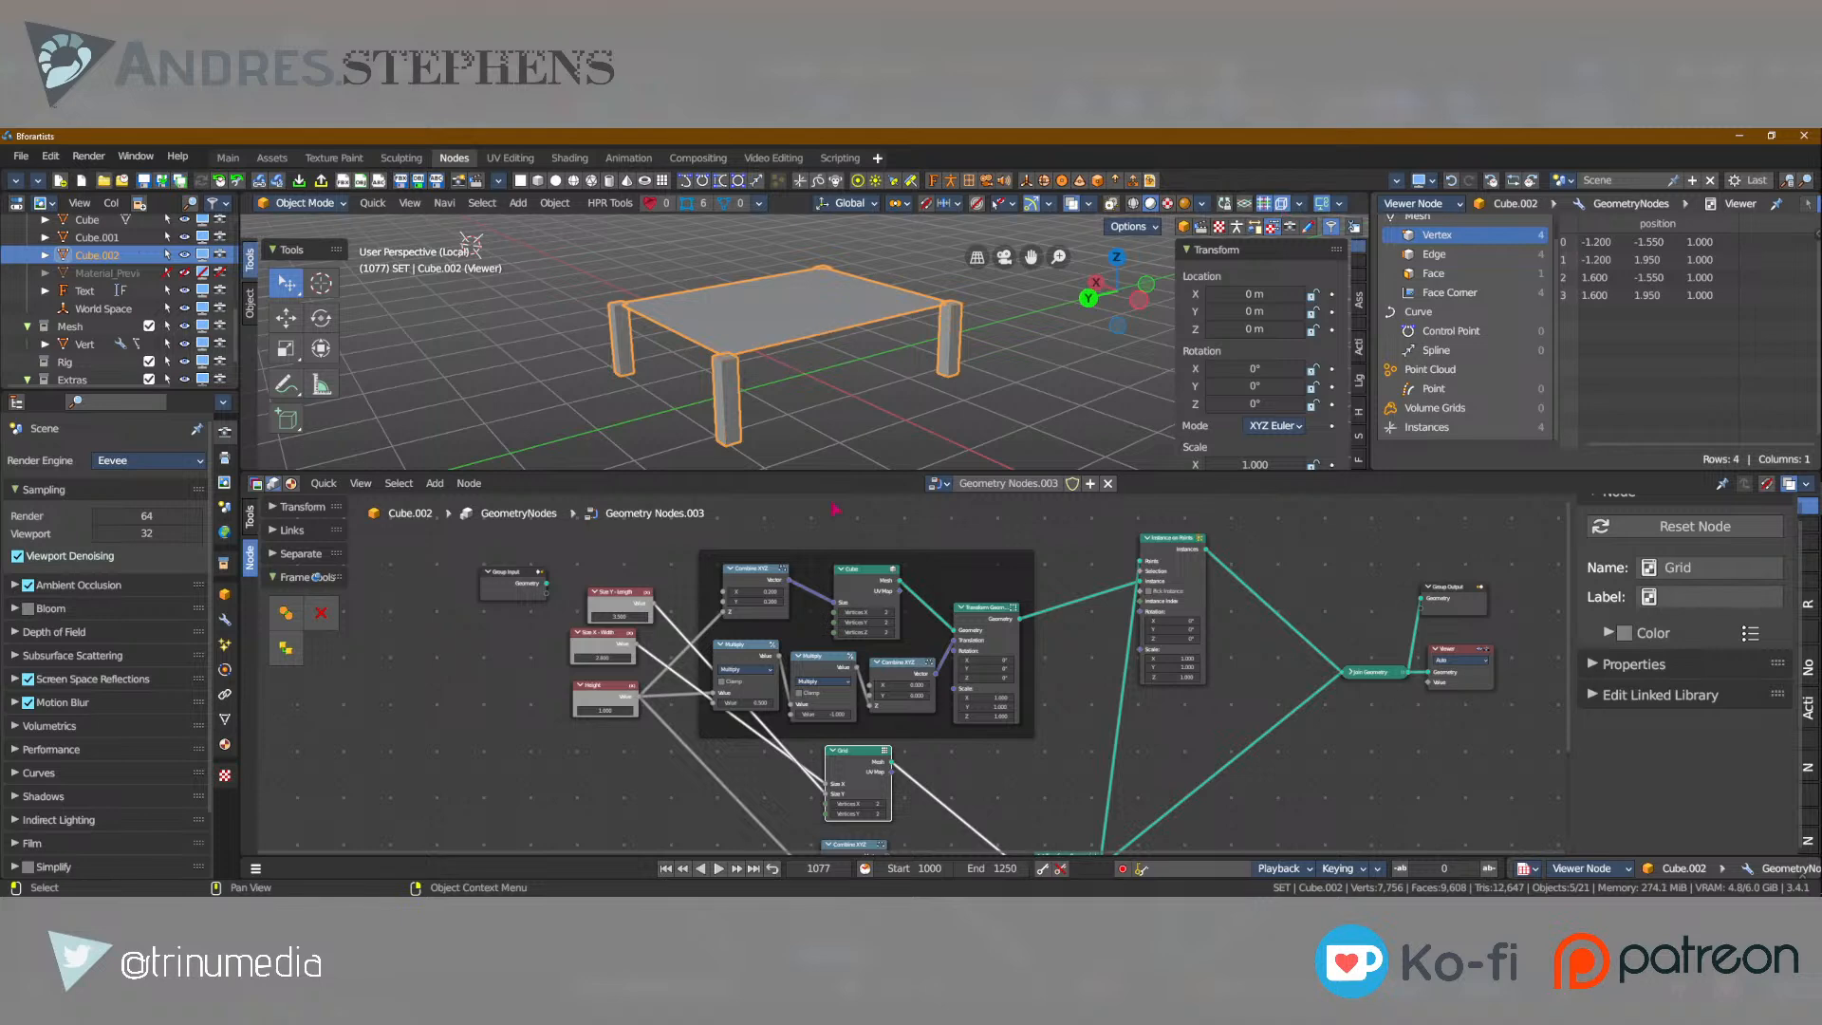
# Set the Grid's Vertices X and Vertices Y to 3 and inspect the added legs.
pyautogui.scroll(1, 844, 786)
pyautogui.moveTo(874, 835); pyautogui.dragTo(873, 743, button='middle')
pyautogui.click(881, 744)
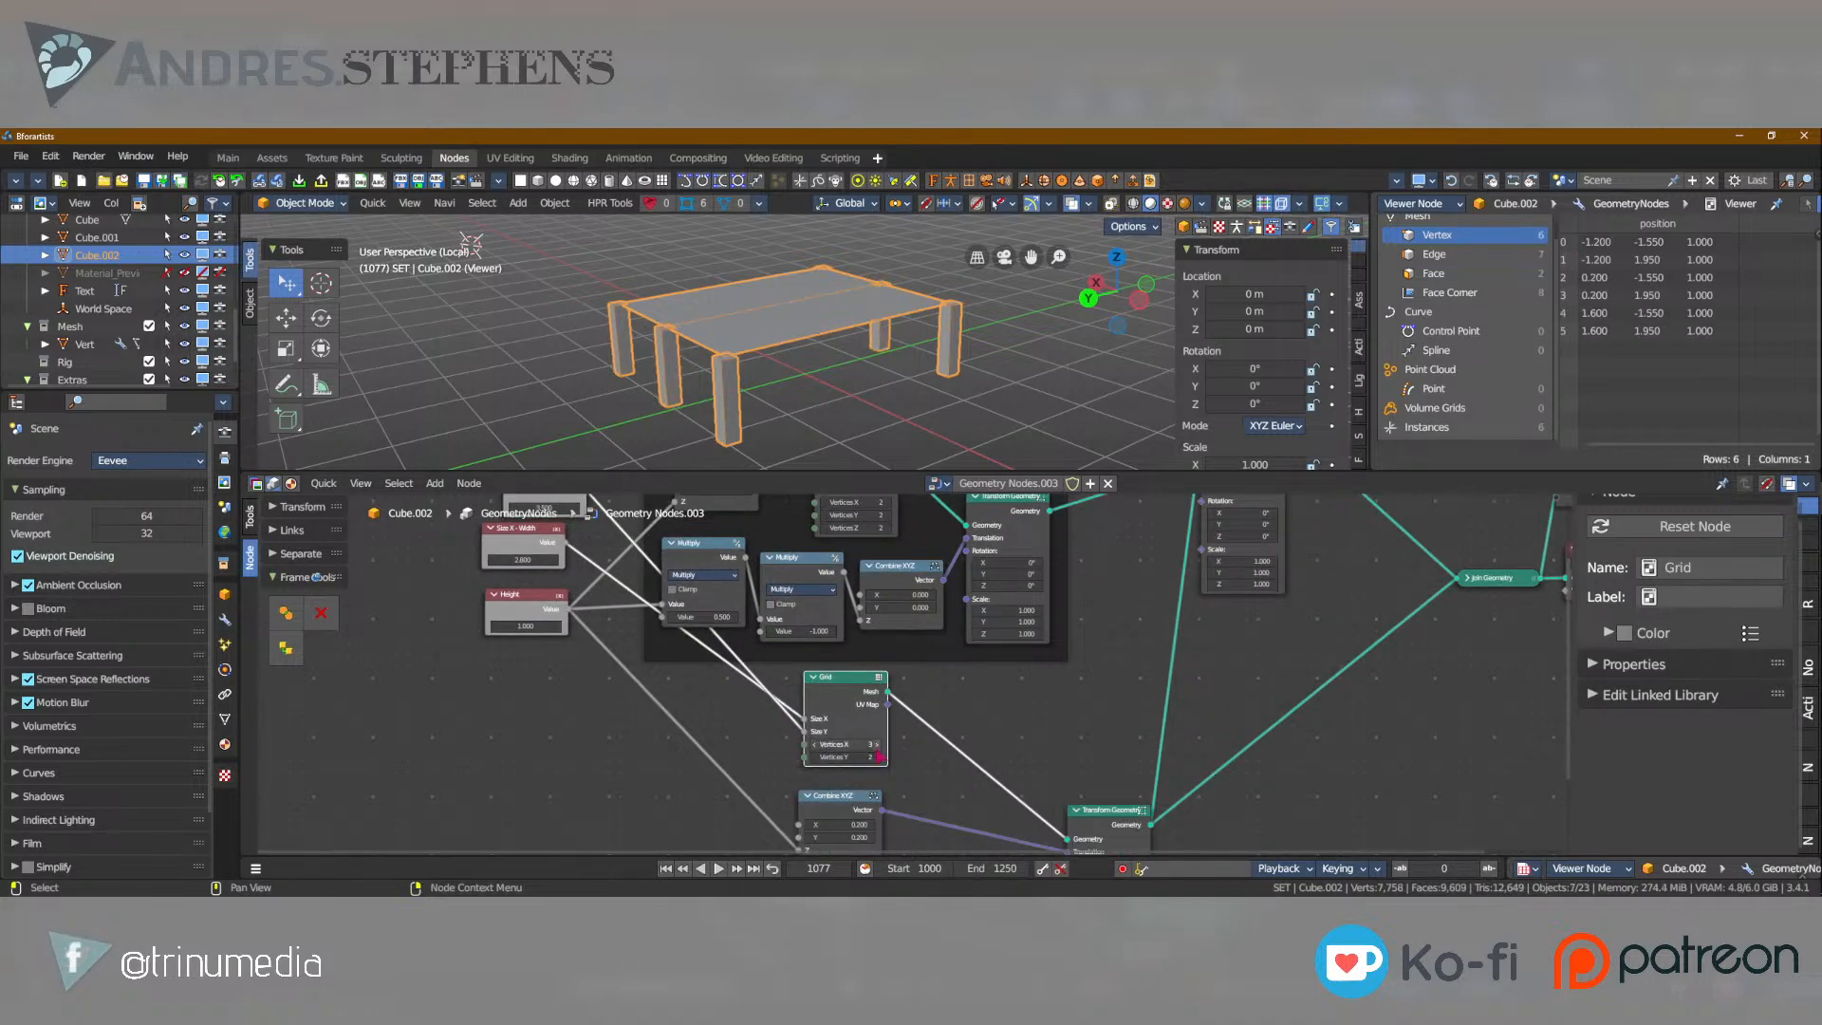
pyautogui.click(880, 757)
pyautogui.scroll(5, 797, 313)
pyautogui.scroll(-2, 797, 313)
pyautogui.moveTo(798, 313); pyautogui.dragTo(823, 406, button='middle')
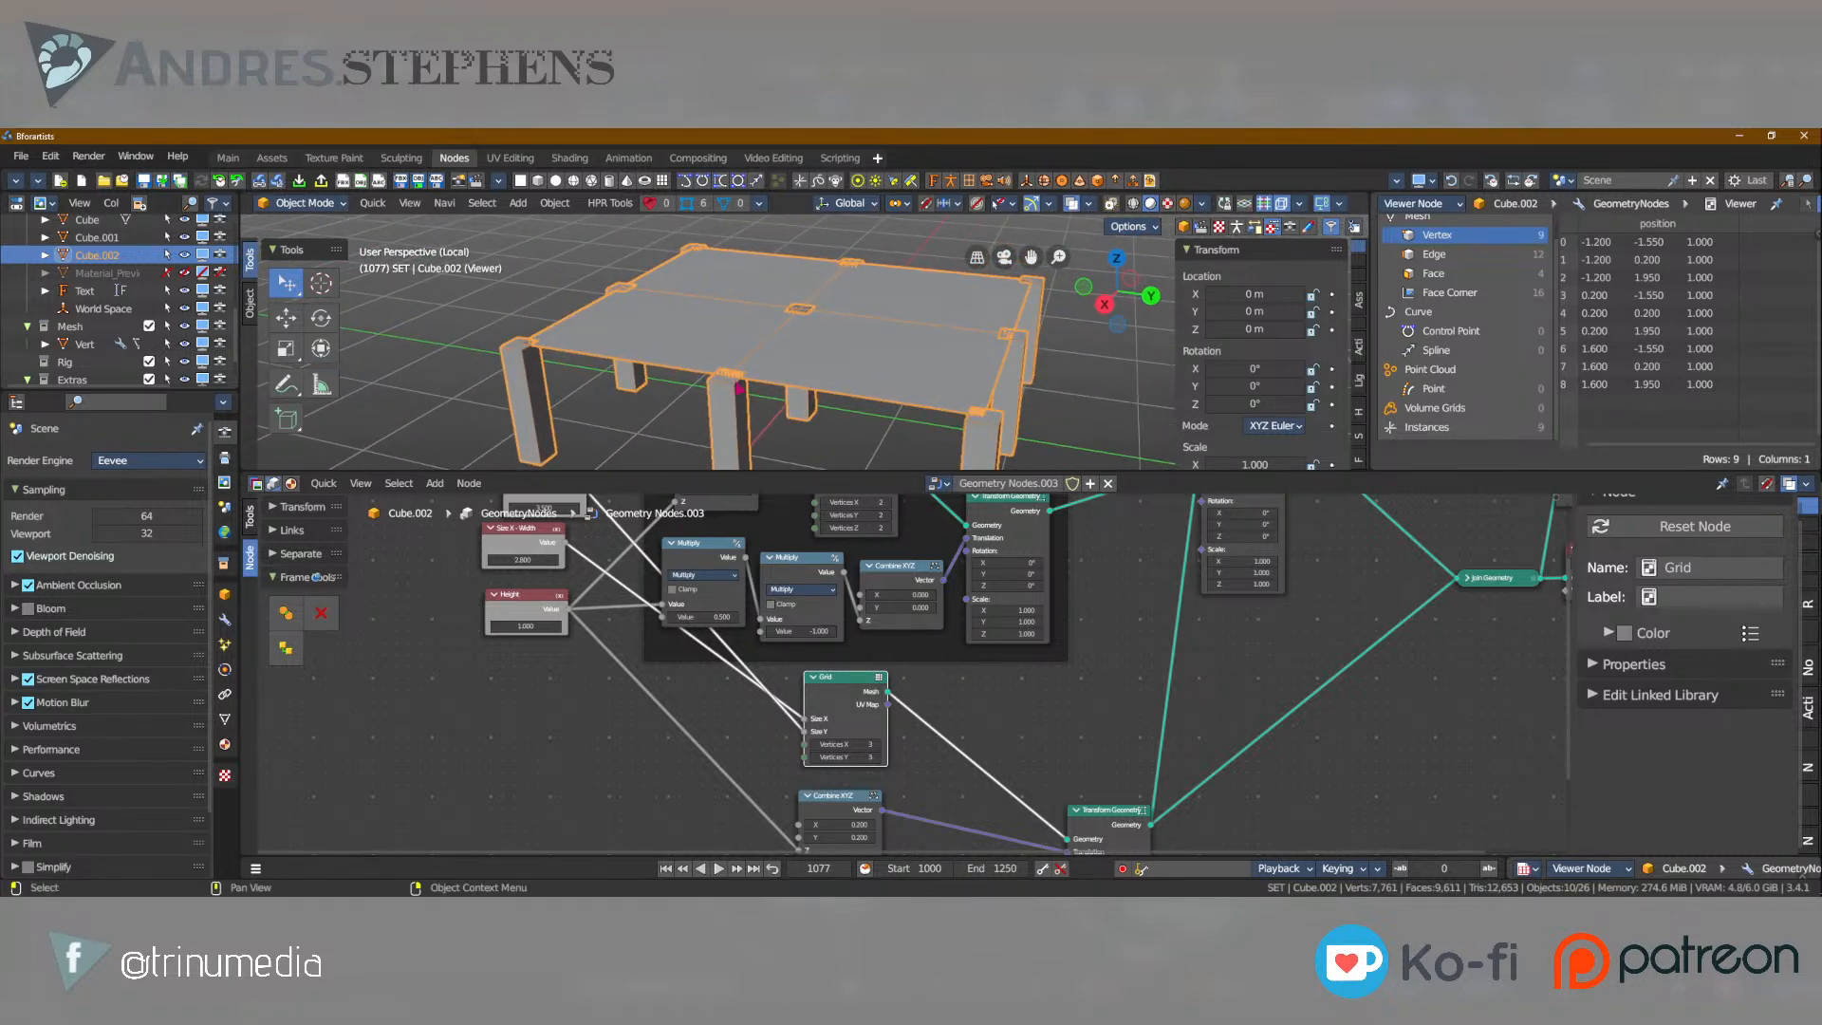
# Set the Grid's Vertices Y to 2 and inspect the table from above.
pyautogui.click(816, 758)
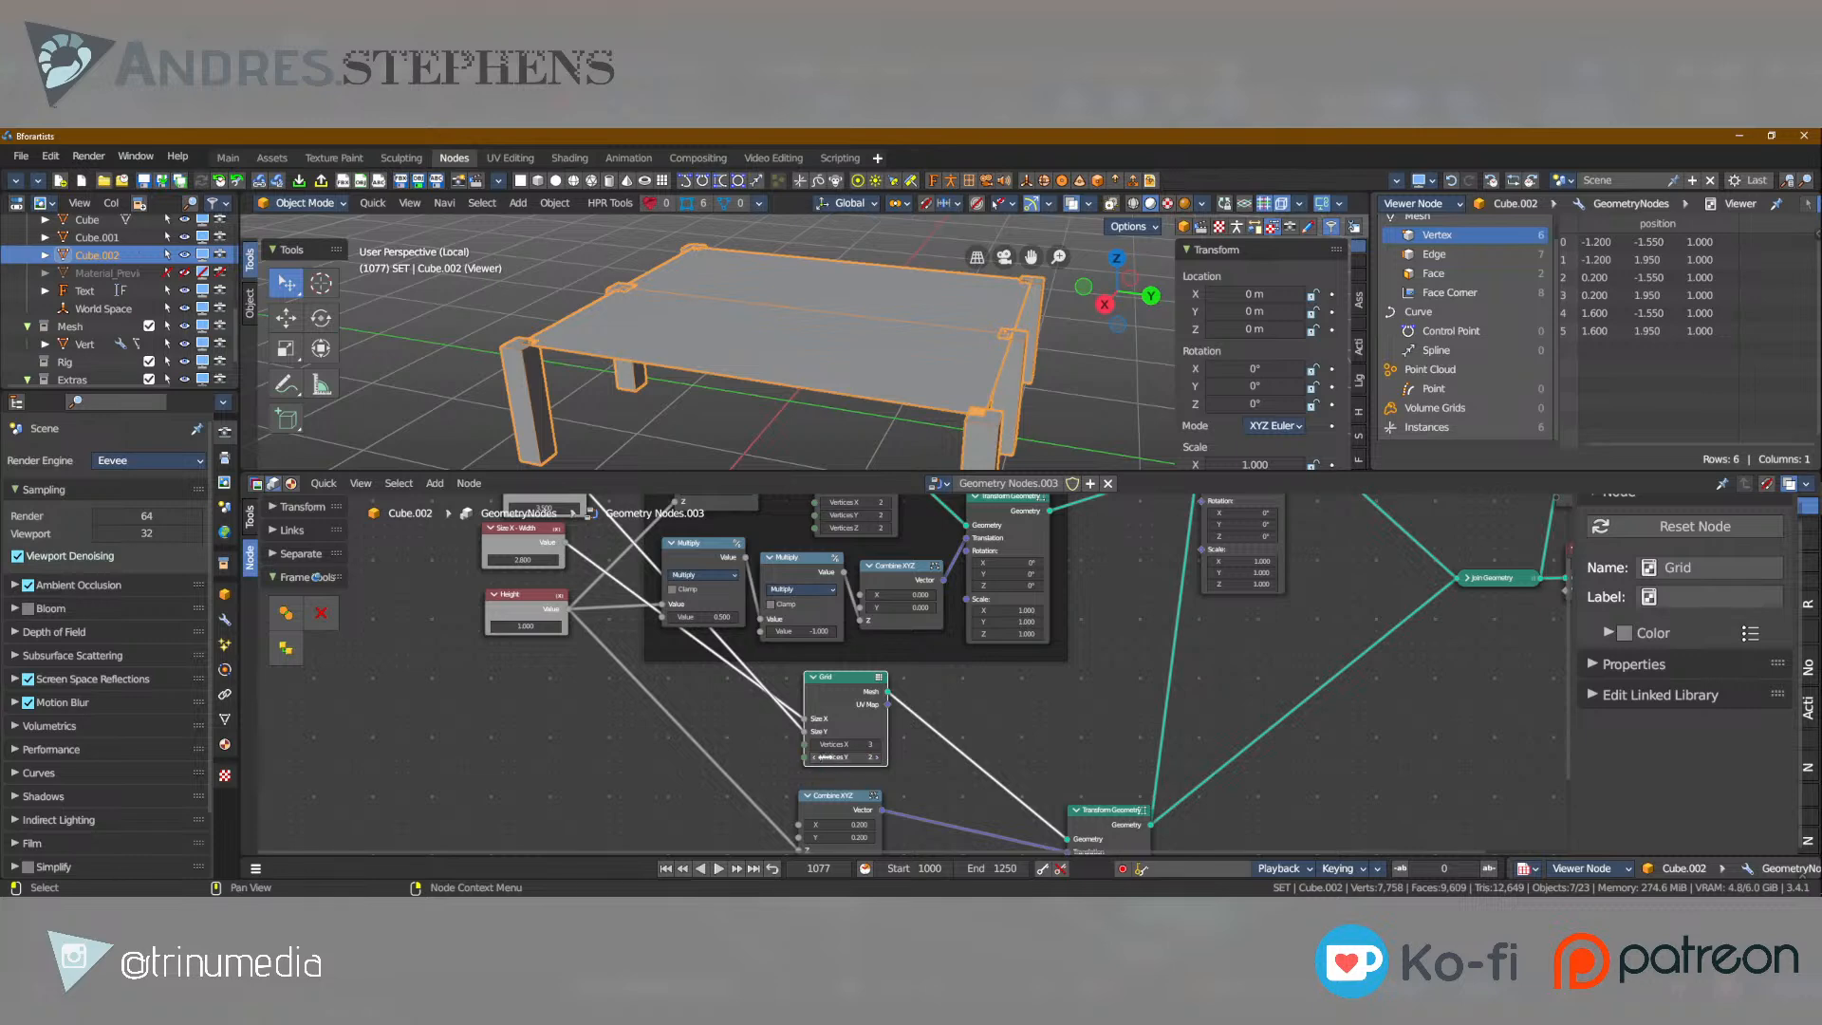
pyautogui.moveTo(630, 308); pyautogui.dragTo(694, 399, button='middle')
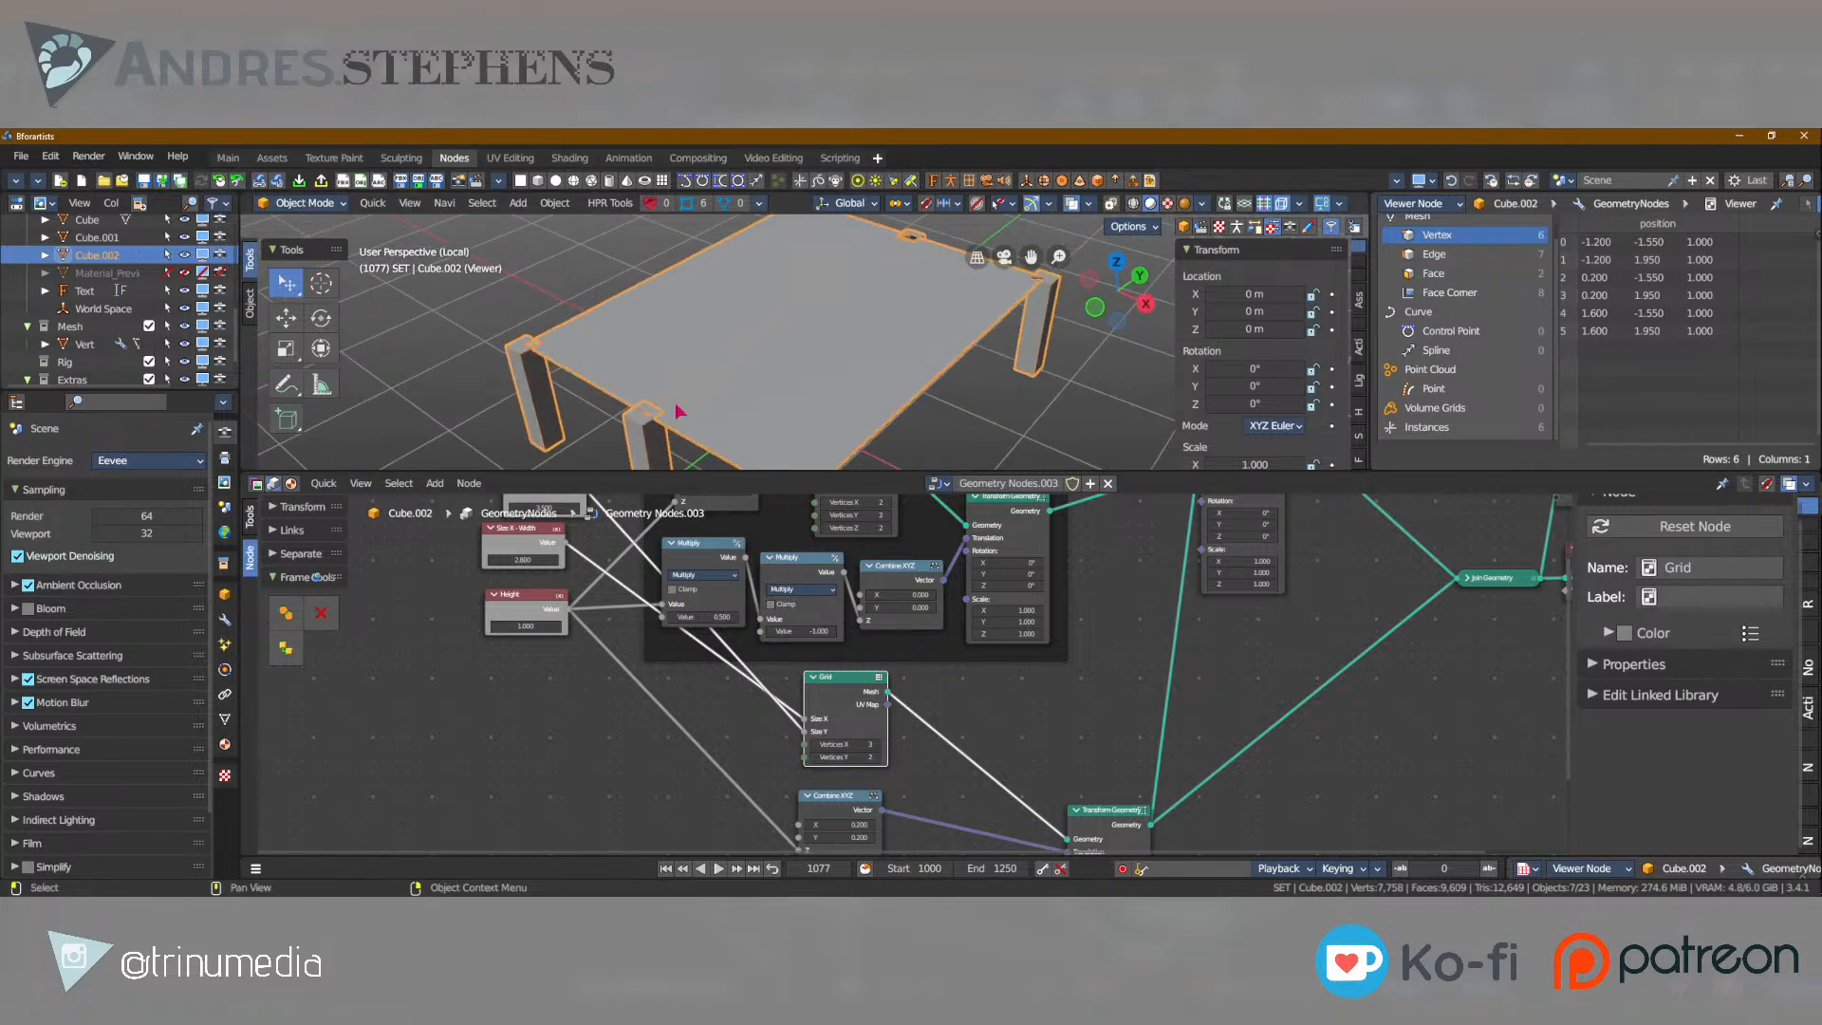
pyautogui.scroll(1, 1493, 252)
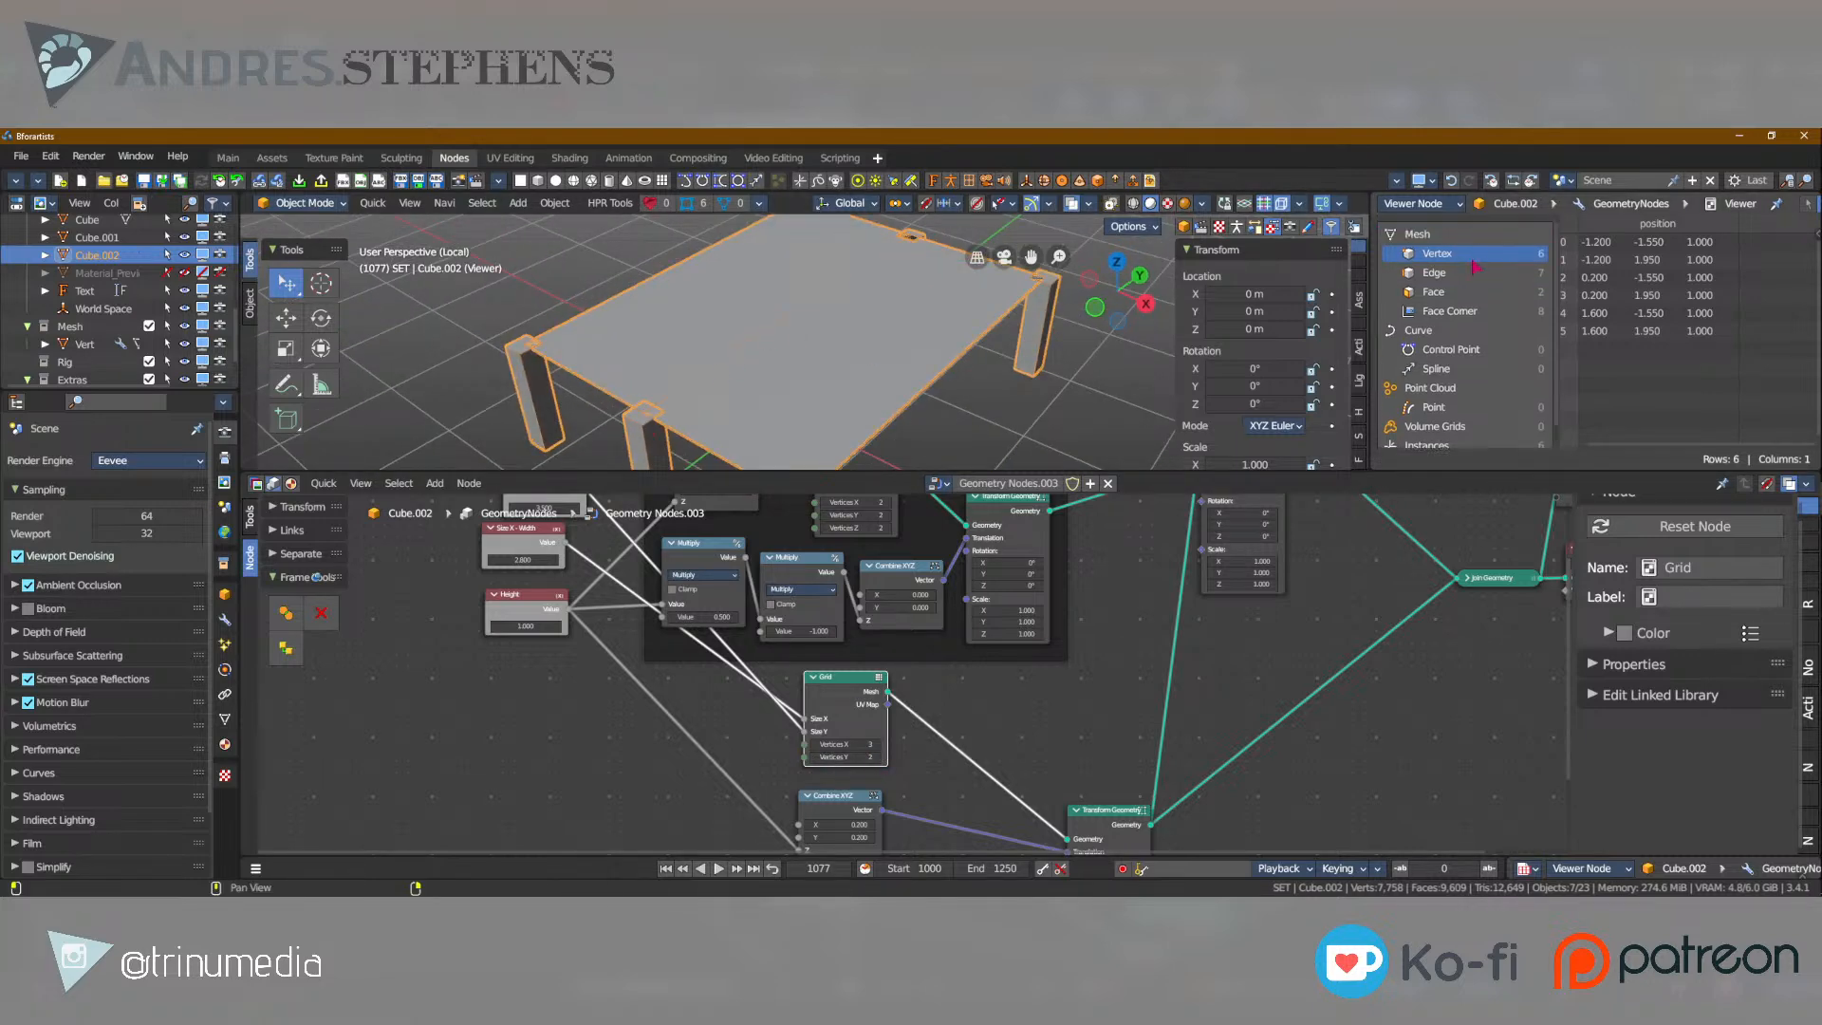
# Try Vertices X values up to 5 on the Grid node, return it to 3, and view the table from the side.
pyautogui.click(814, 744)
pyautogui.click(875, 744)
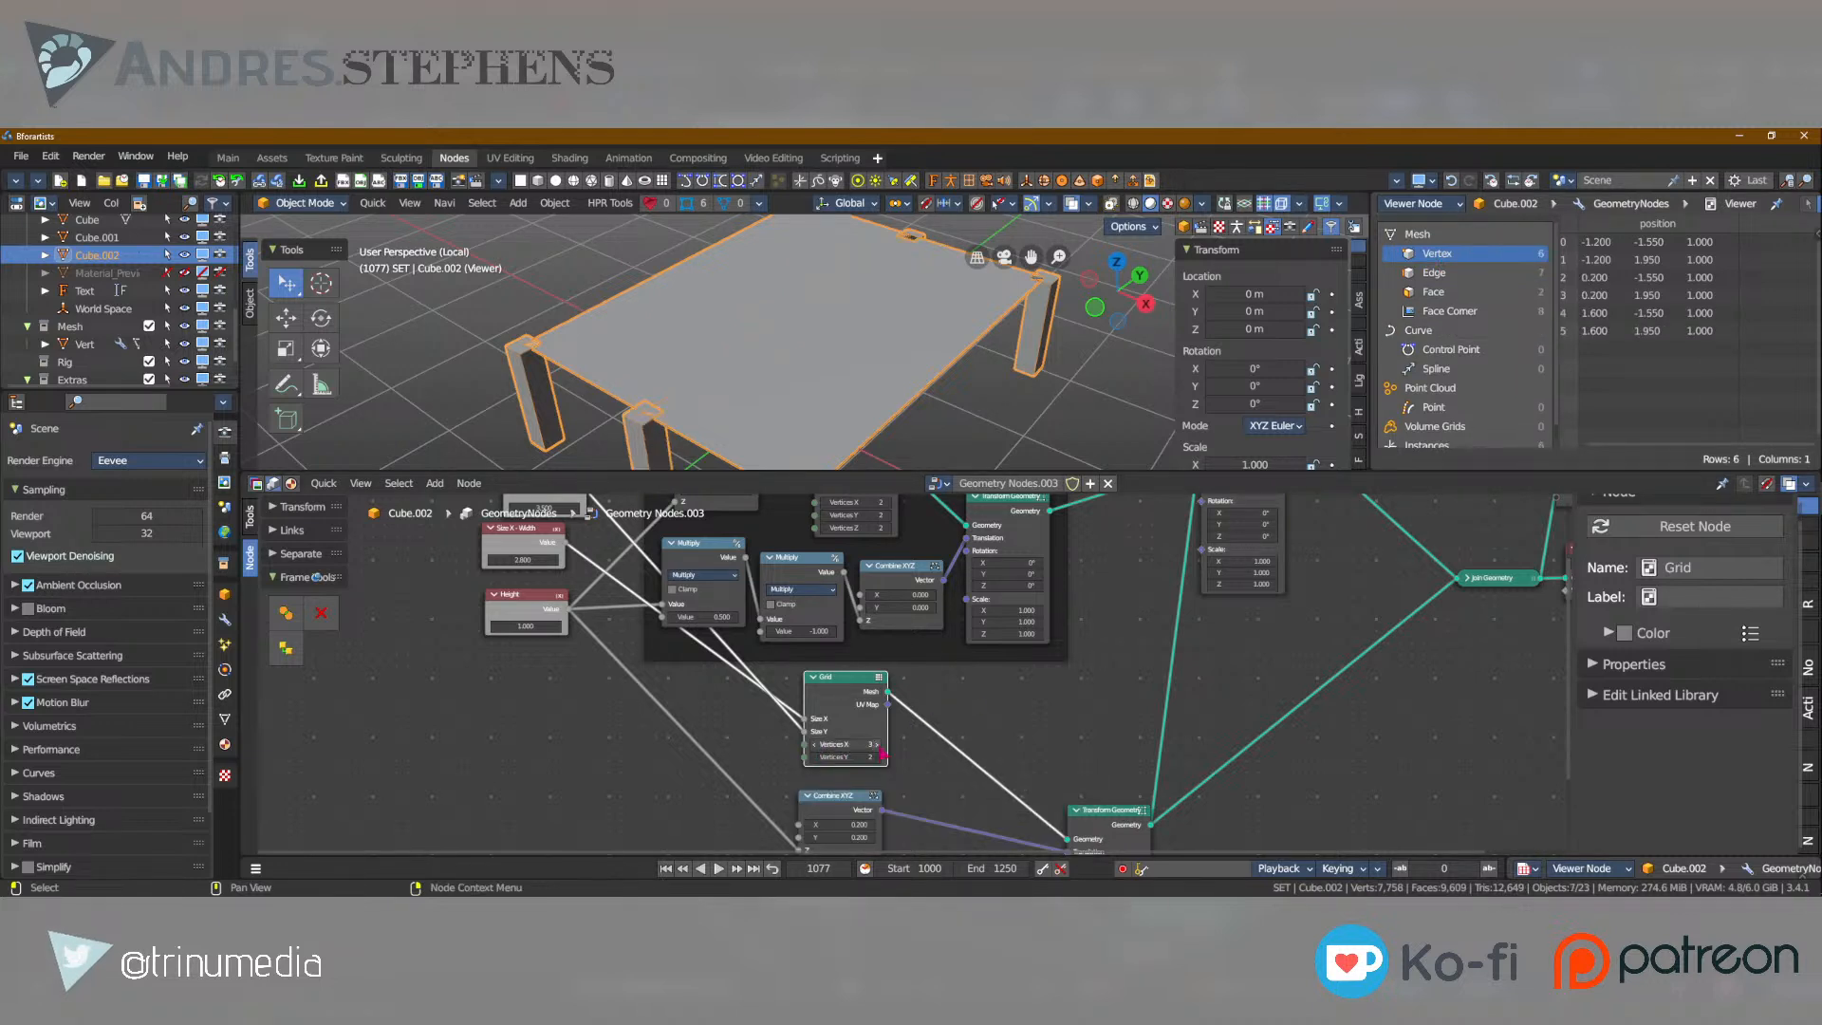
pyautogui.click(875, 744)
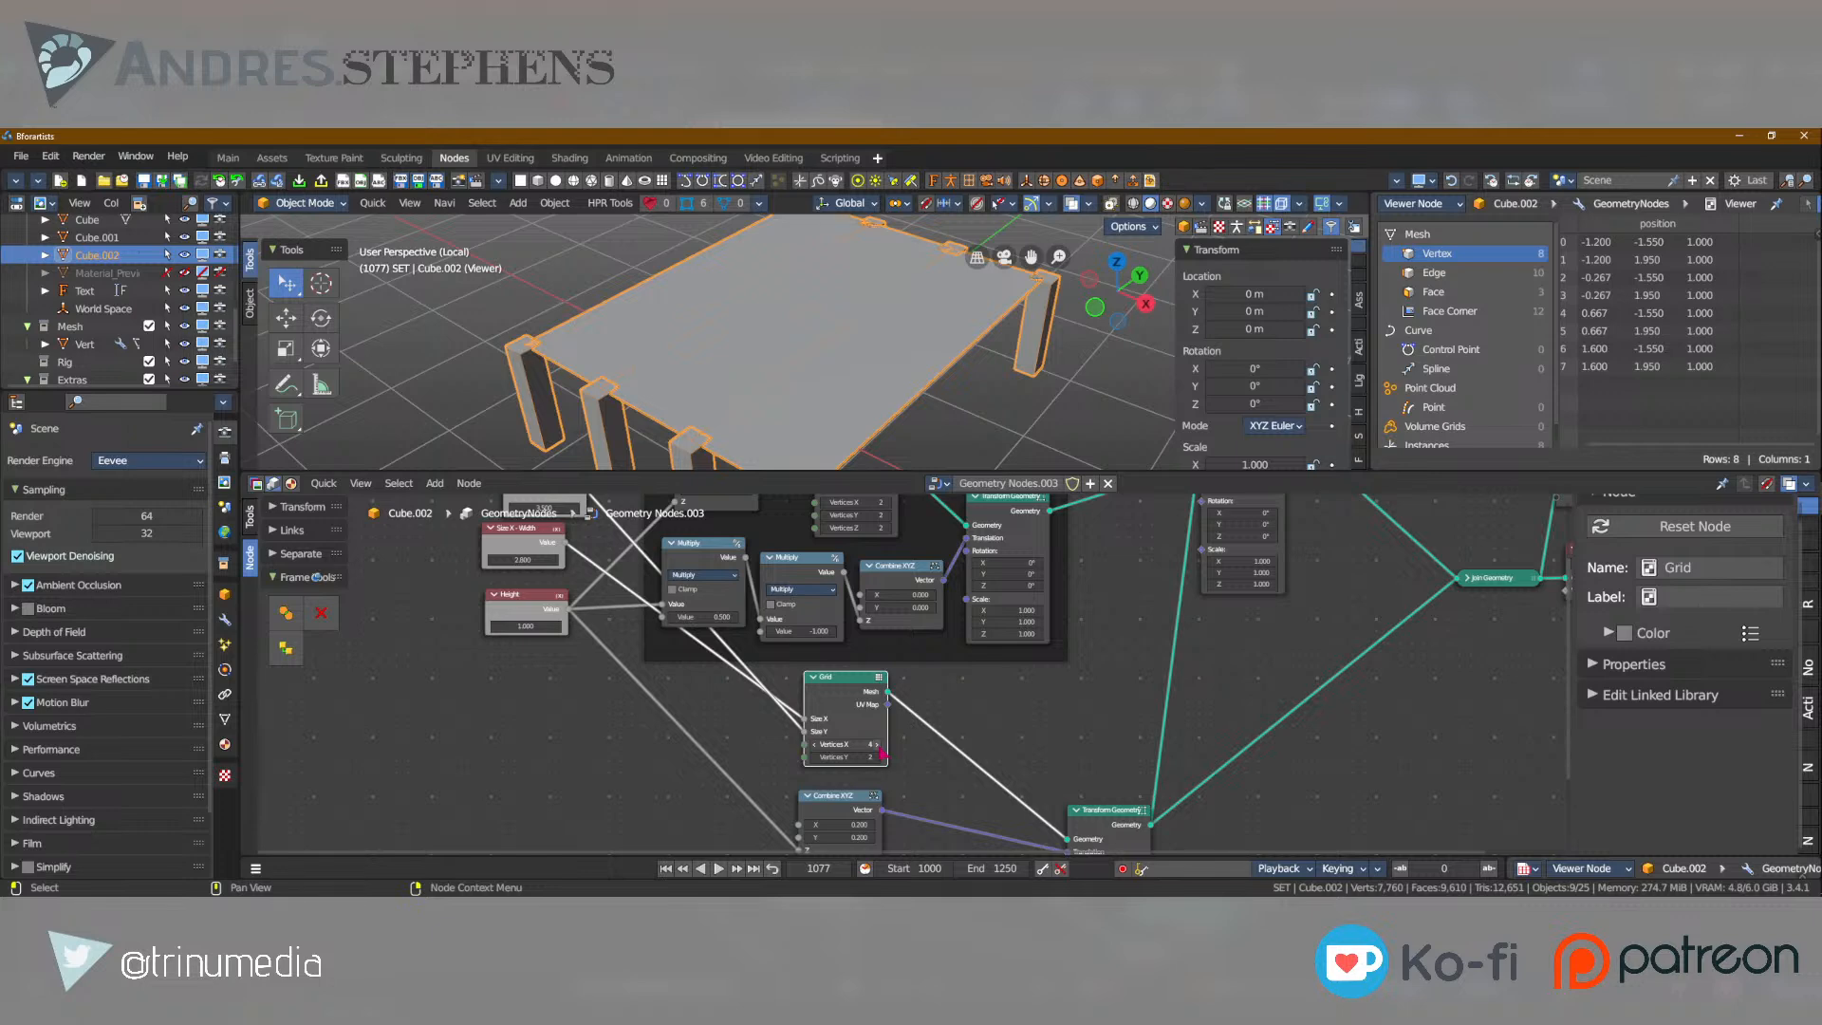
pyautogui.click(878, 746)
pyautogui.scroll(-5, 773, 394)
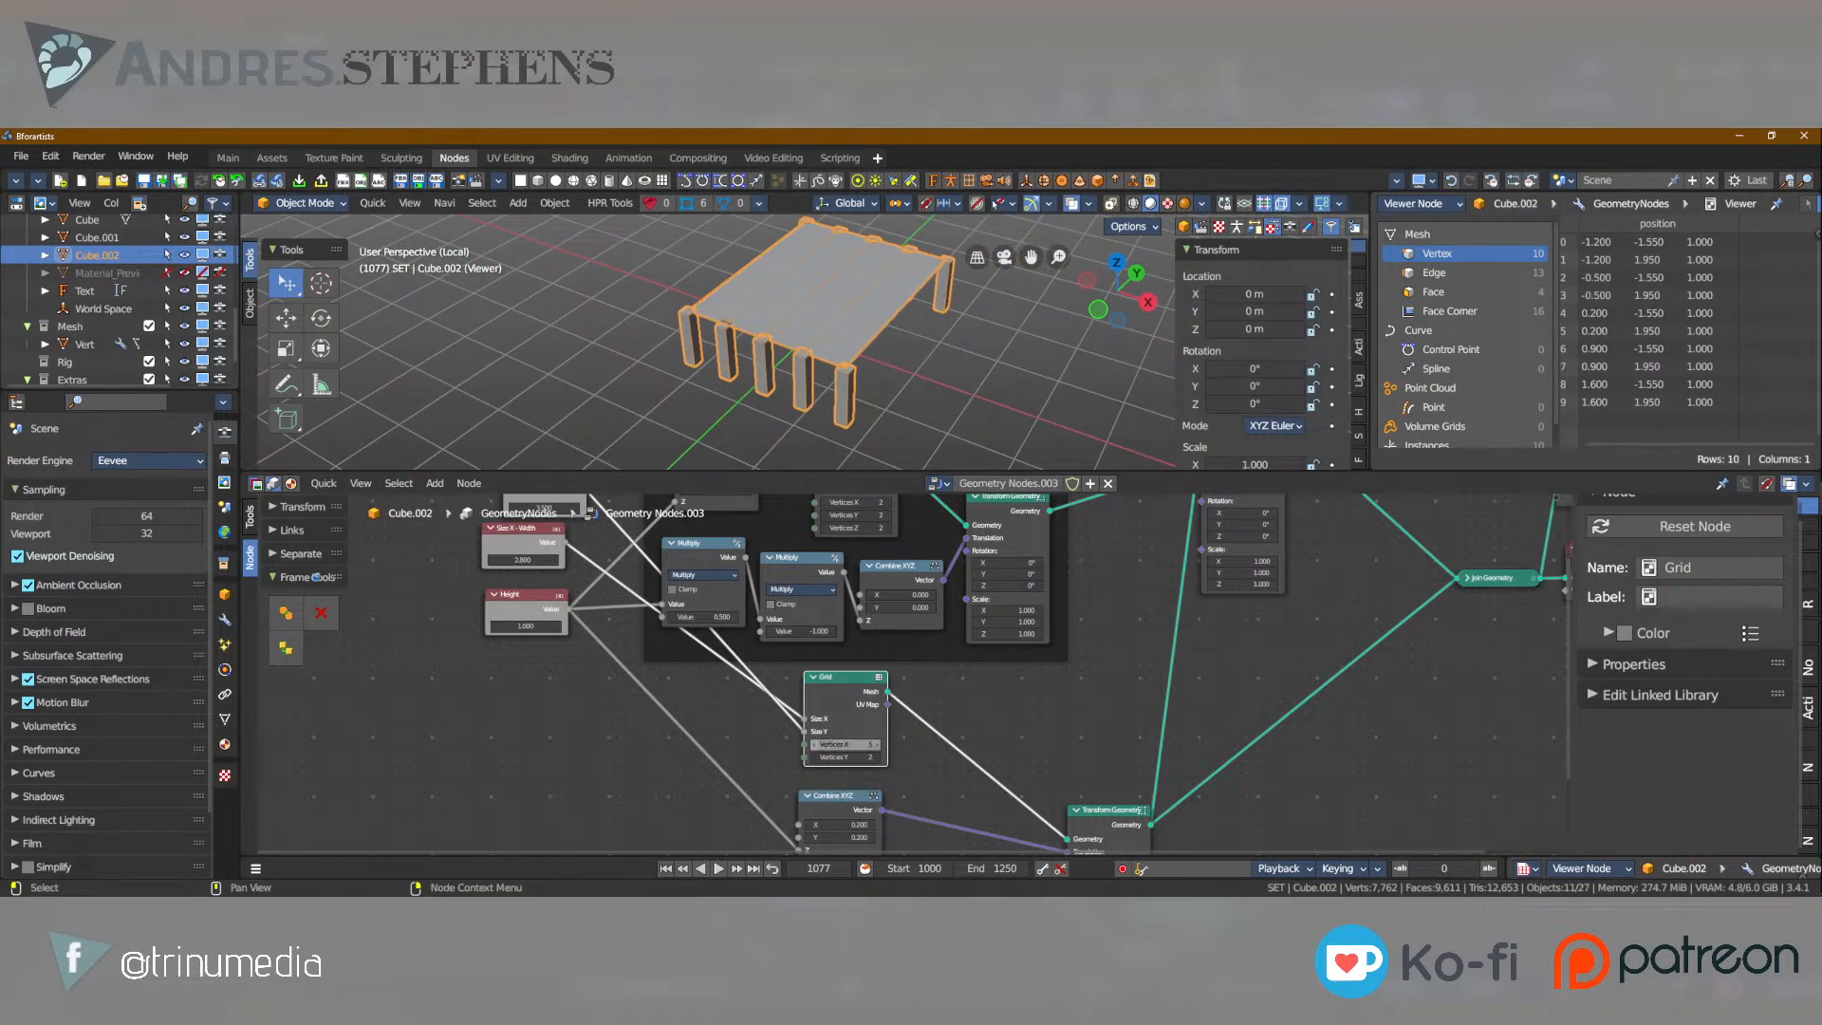
pyautogui.click(816, 743)
pyautogui.click(816, 743)
pyautogui.moveTo(832, 331); pyautogui.dragTo(698, 311, button='middle')
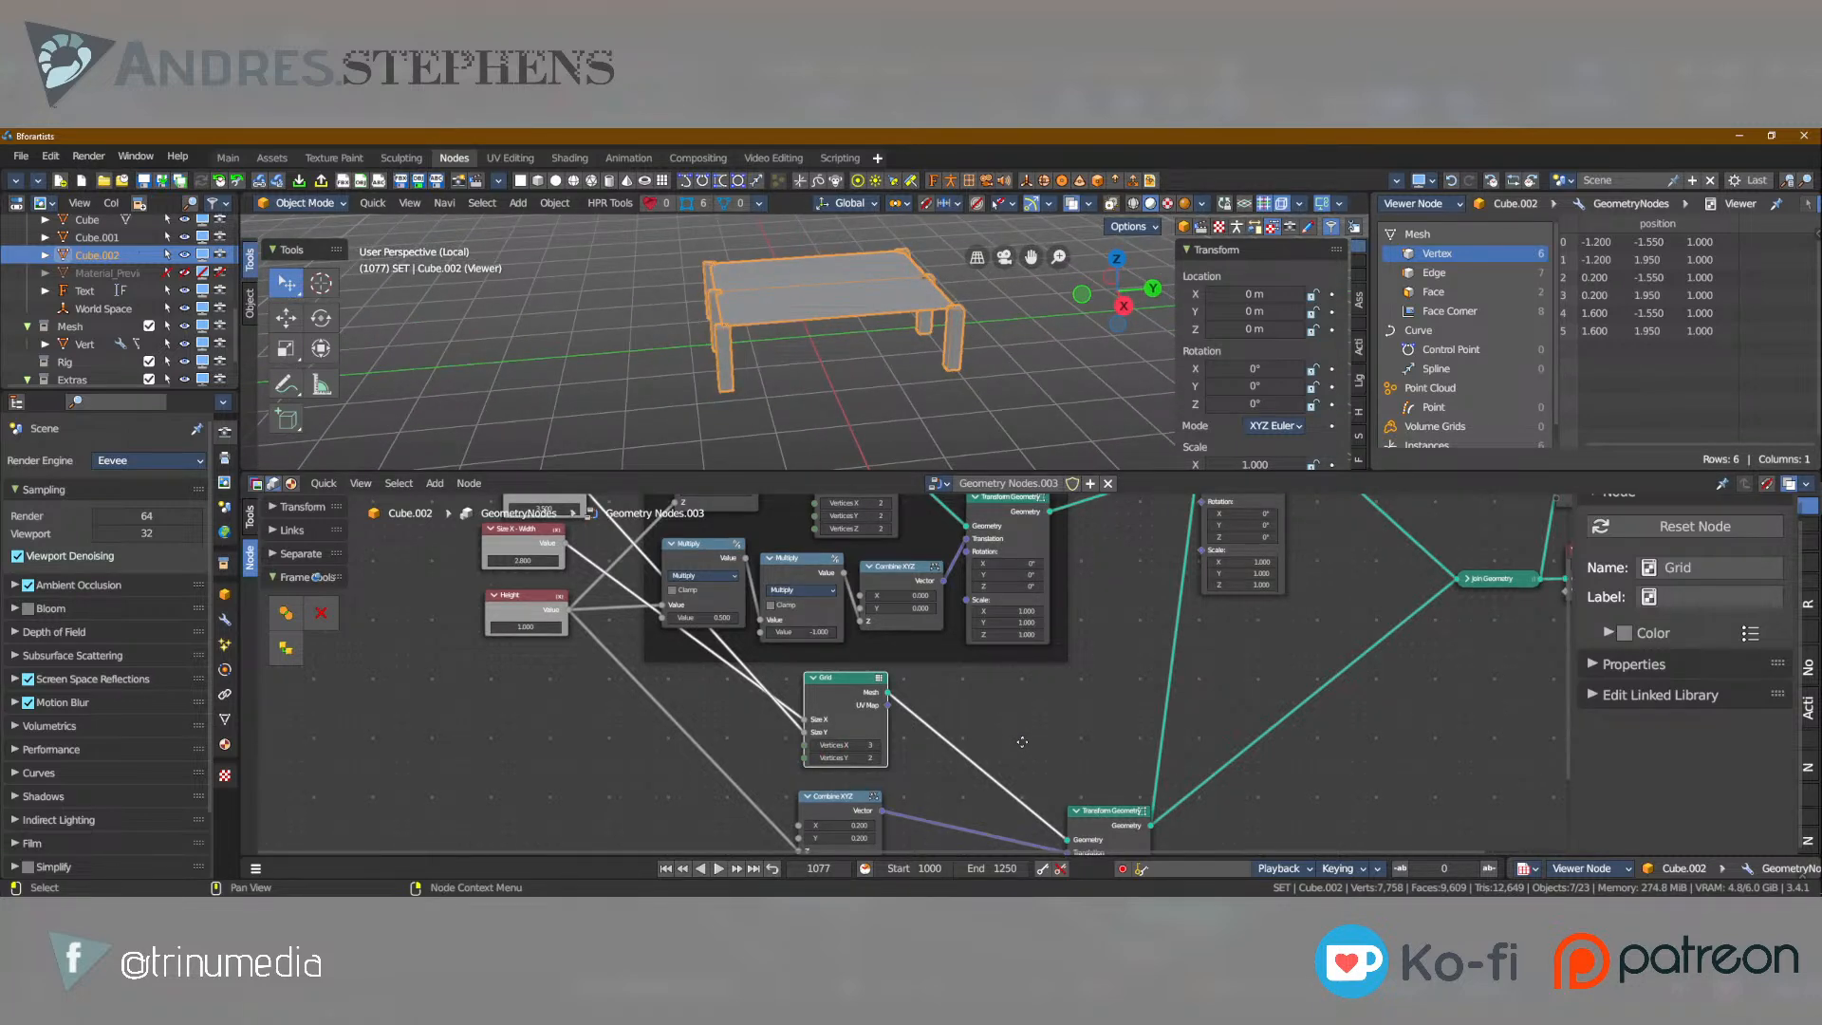
# Insert an Extrude Mesh node between the Grid's Transform Geometry and the Join Geometry node.
pyautogui.write('extru')
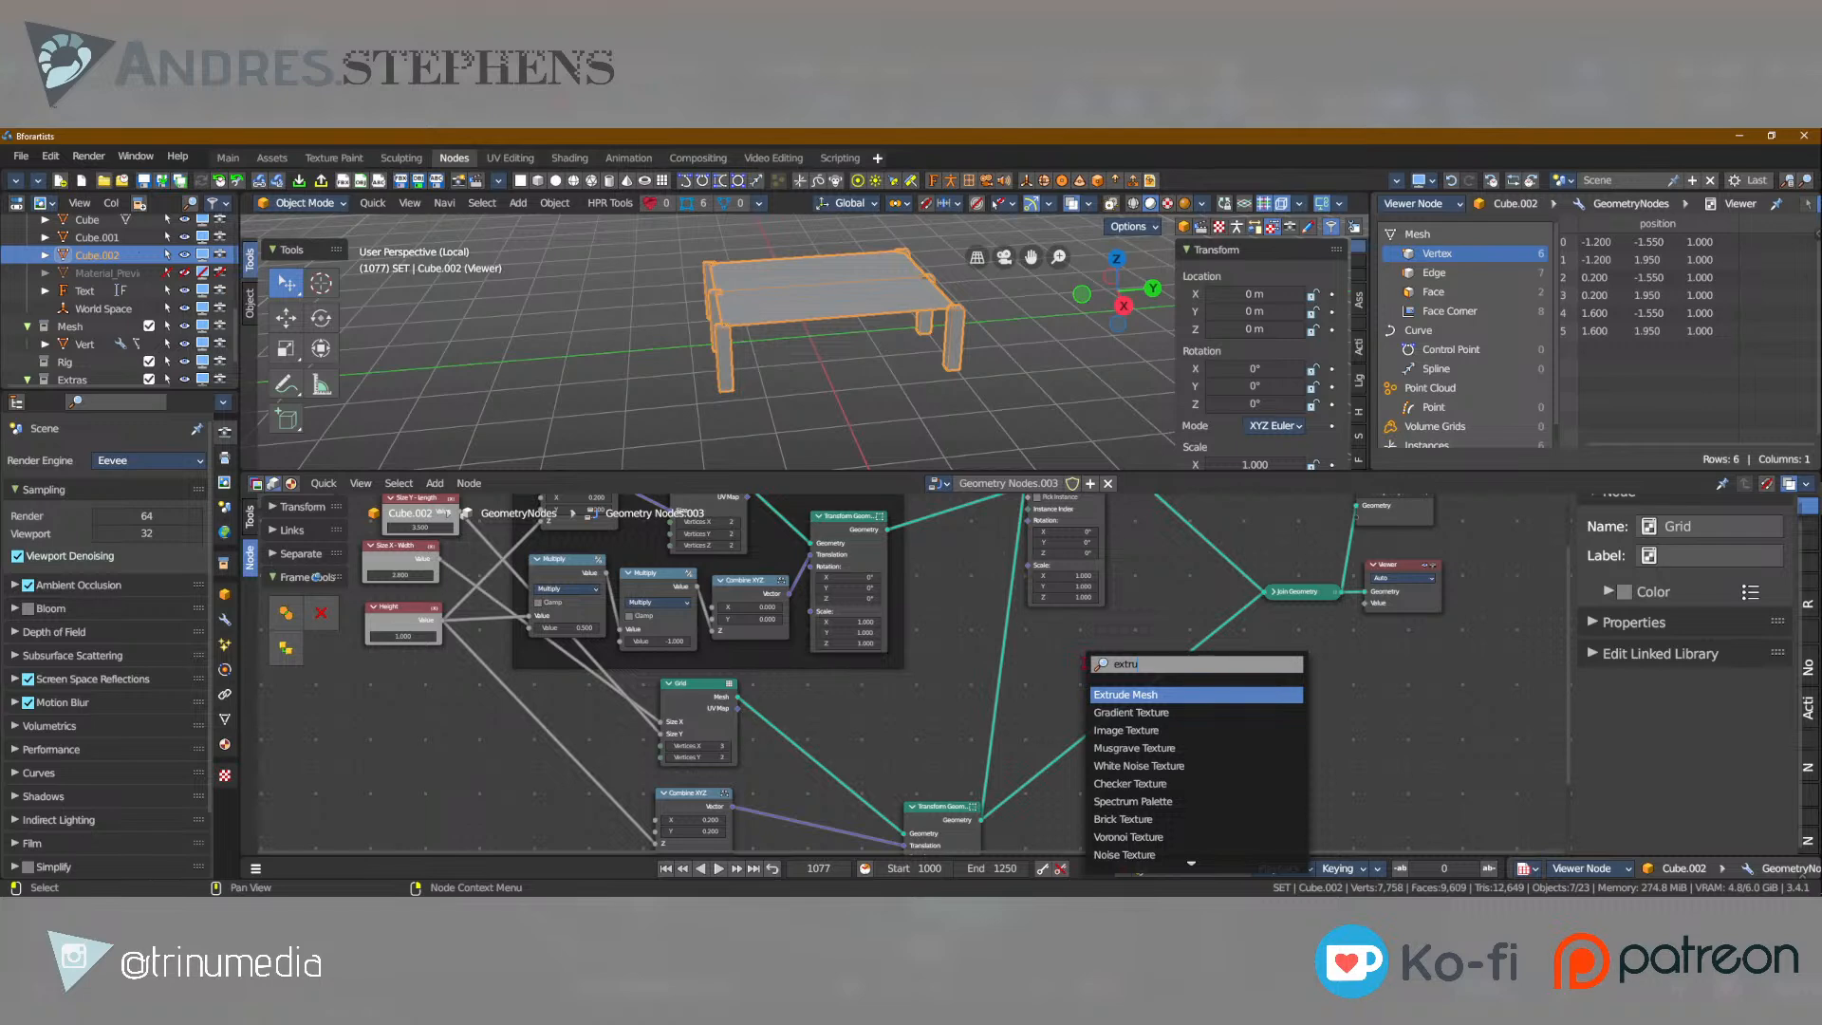
pyautogui.press('Return')
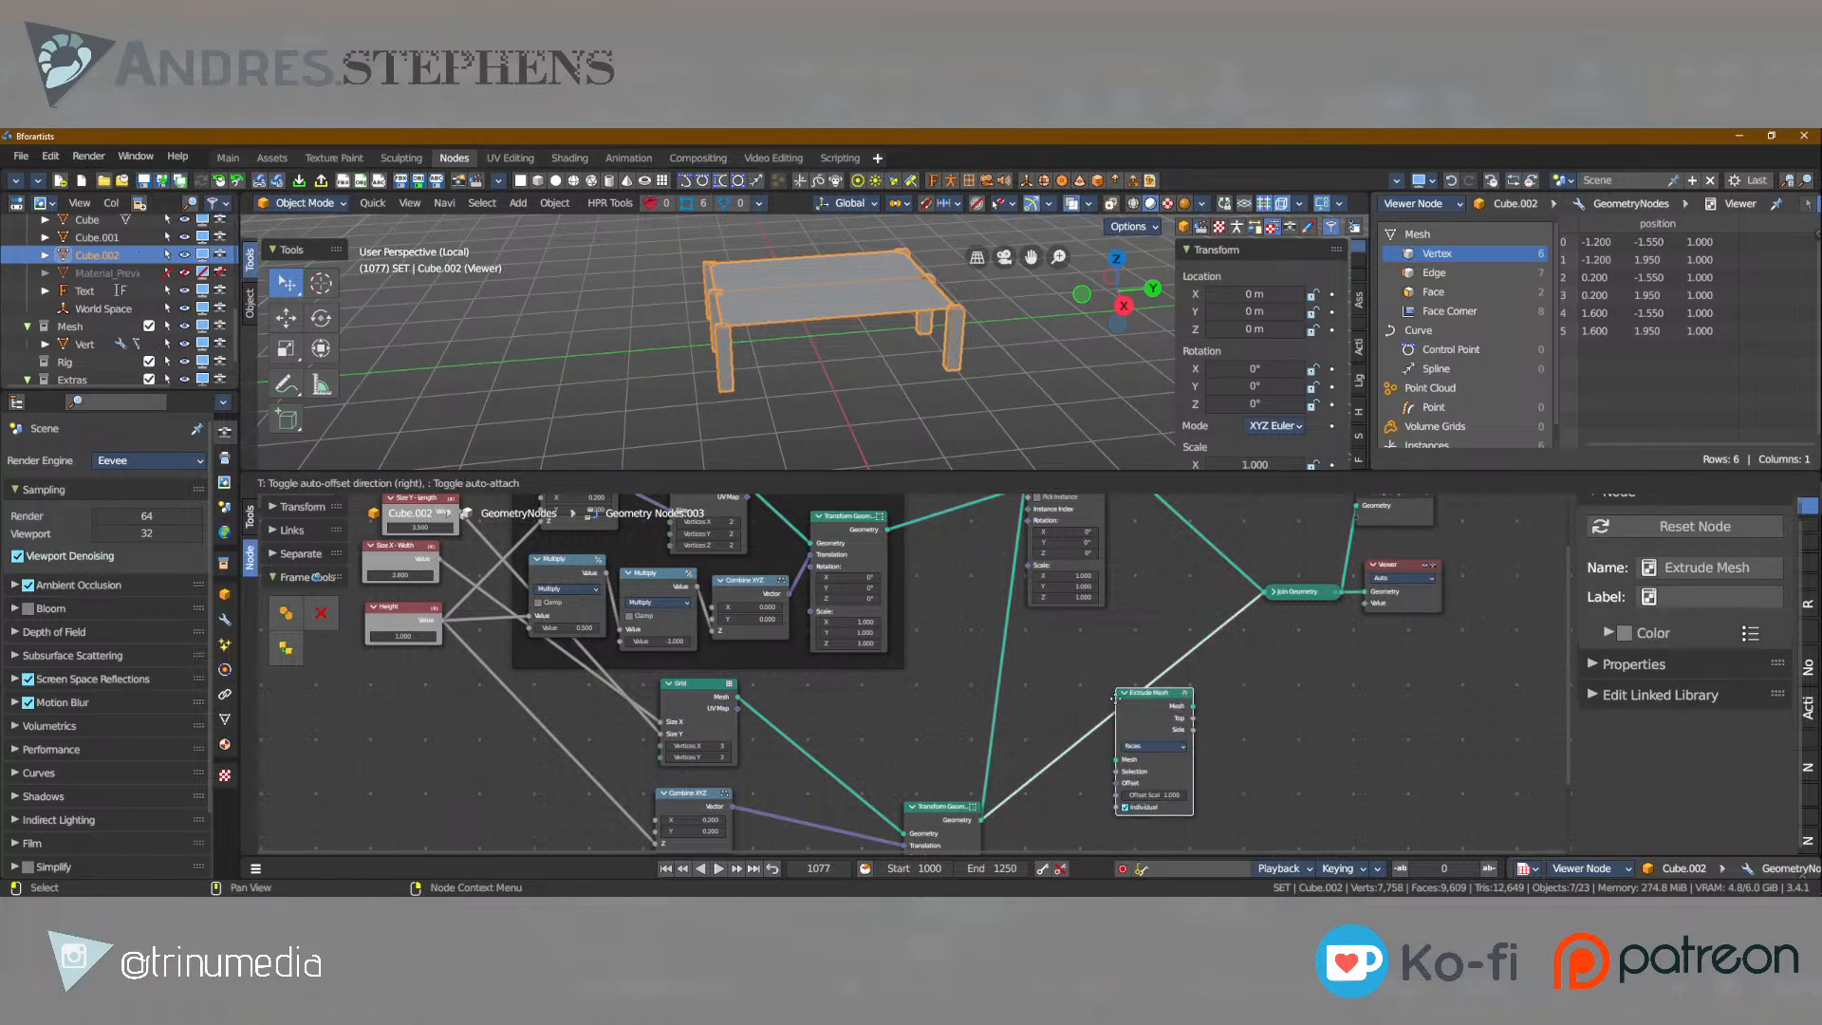
pyautogui.click(1037, 733)
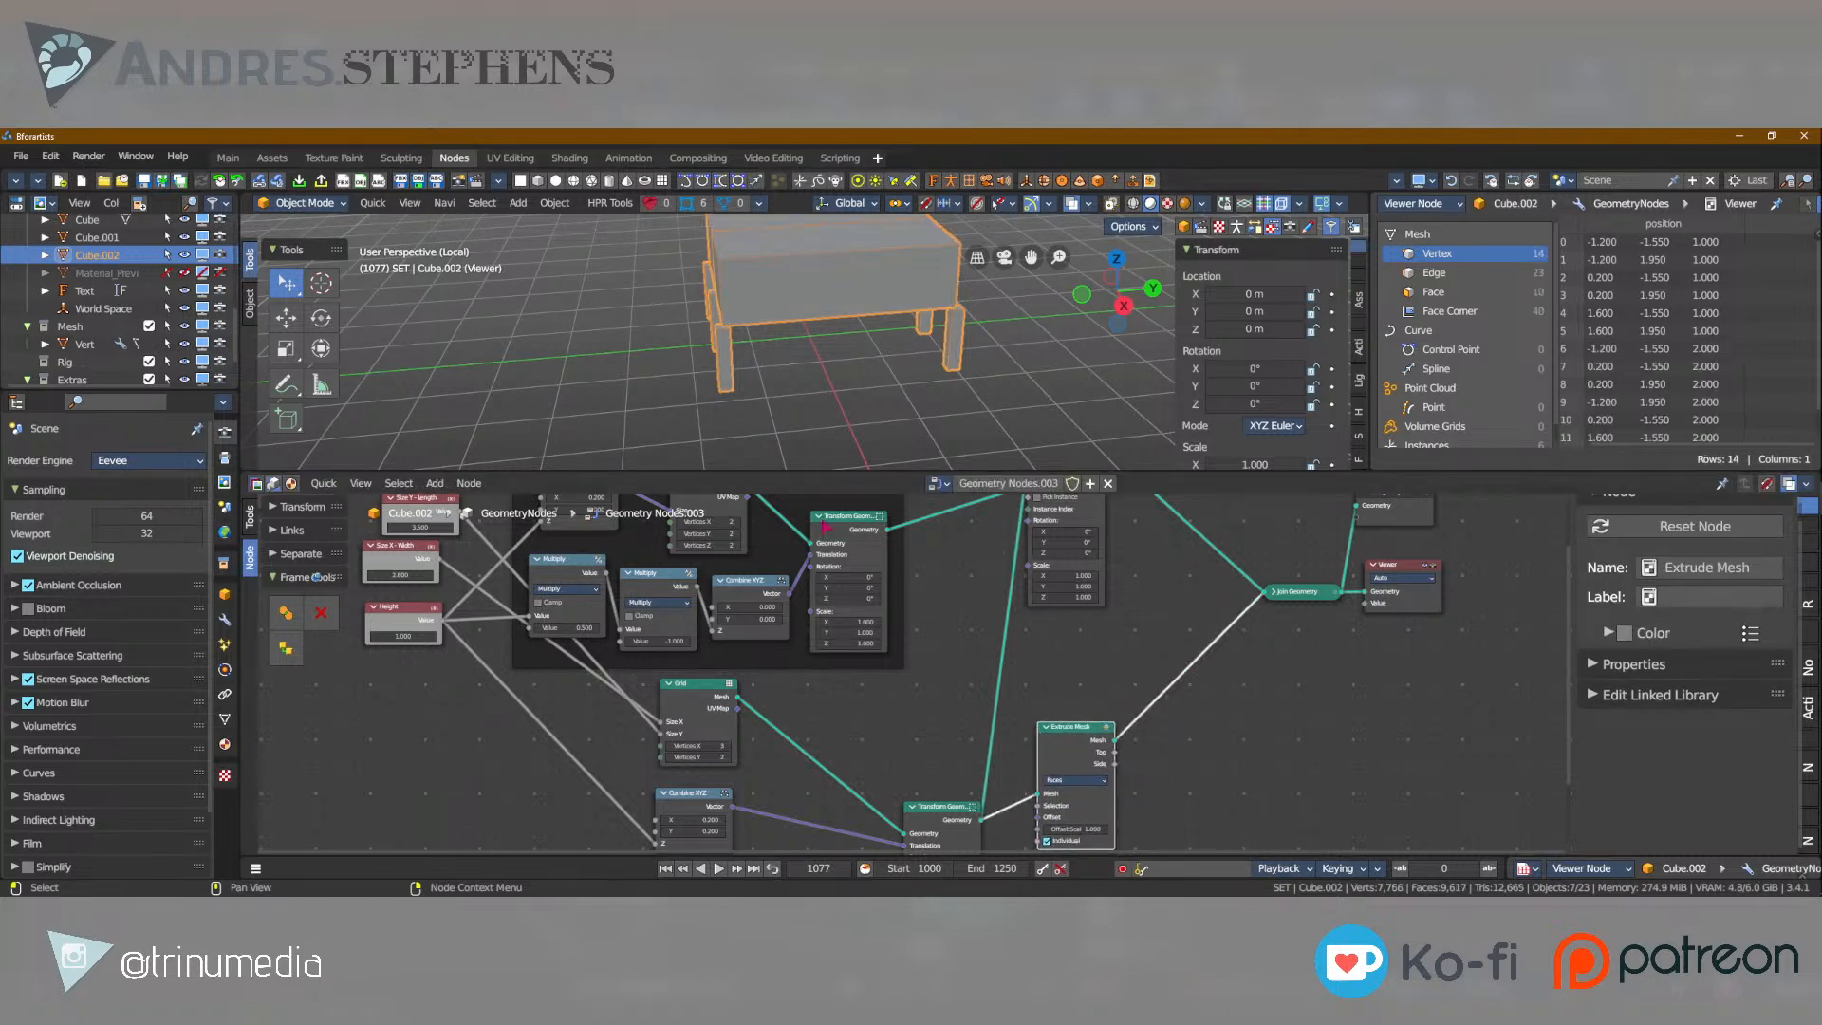
pyautogui.moveTo(1103, 664); pyautogui.dragTo(1086, 788, button='middle')
pyautogui.scroll(-2, 1086, 787)
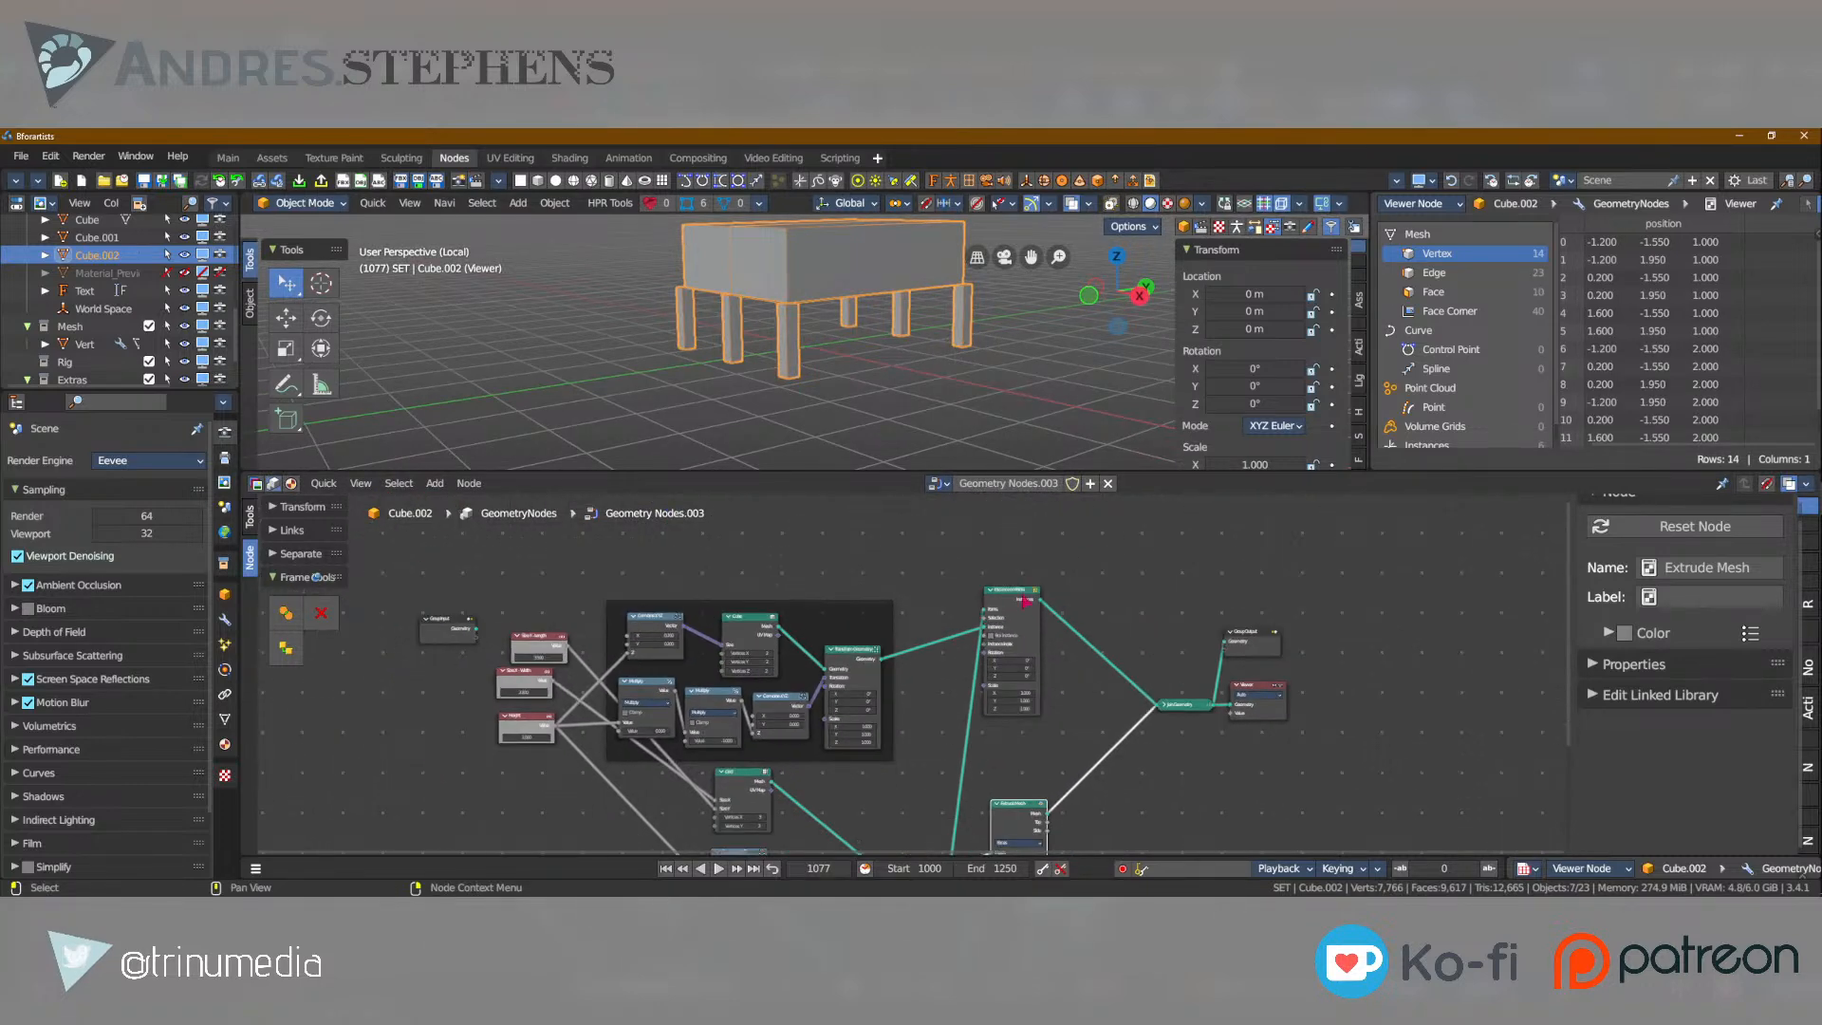
# Move the Extrude Mesh and Instance on Points nodes slightly to tidy the node layout.
pyautogui.press('g')
pyautogui.click(1021, 623)
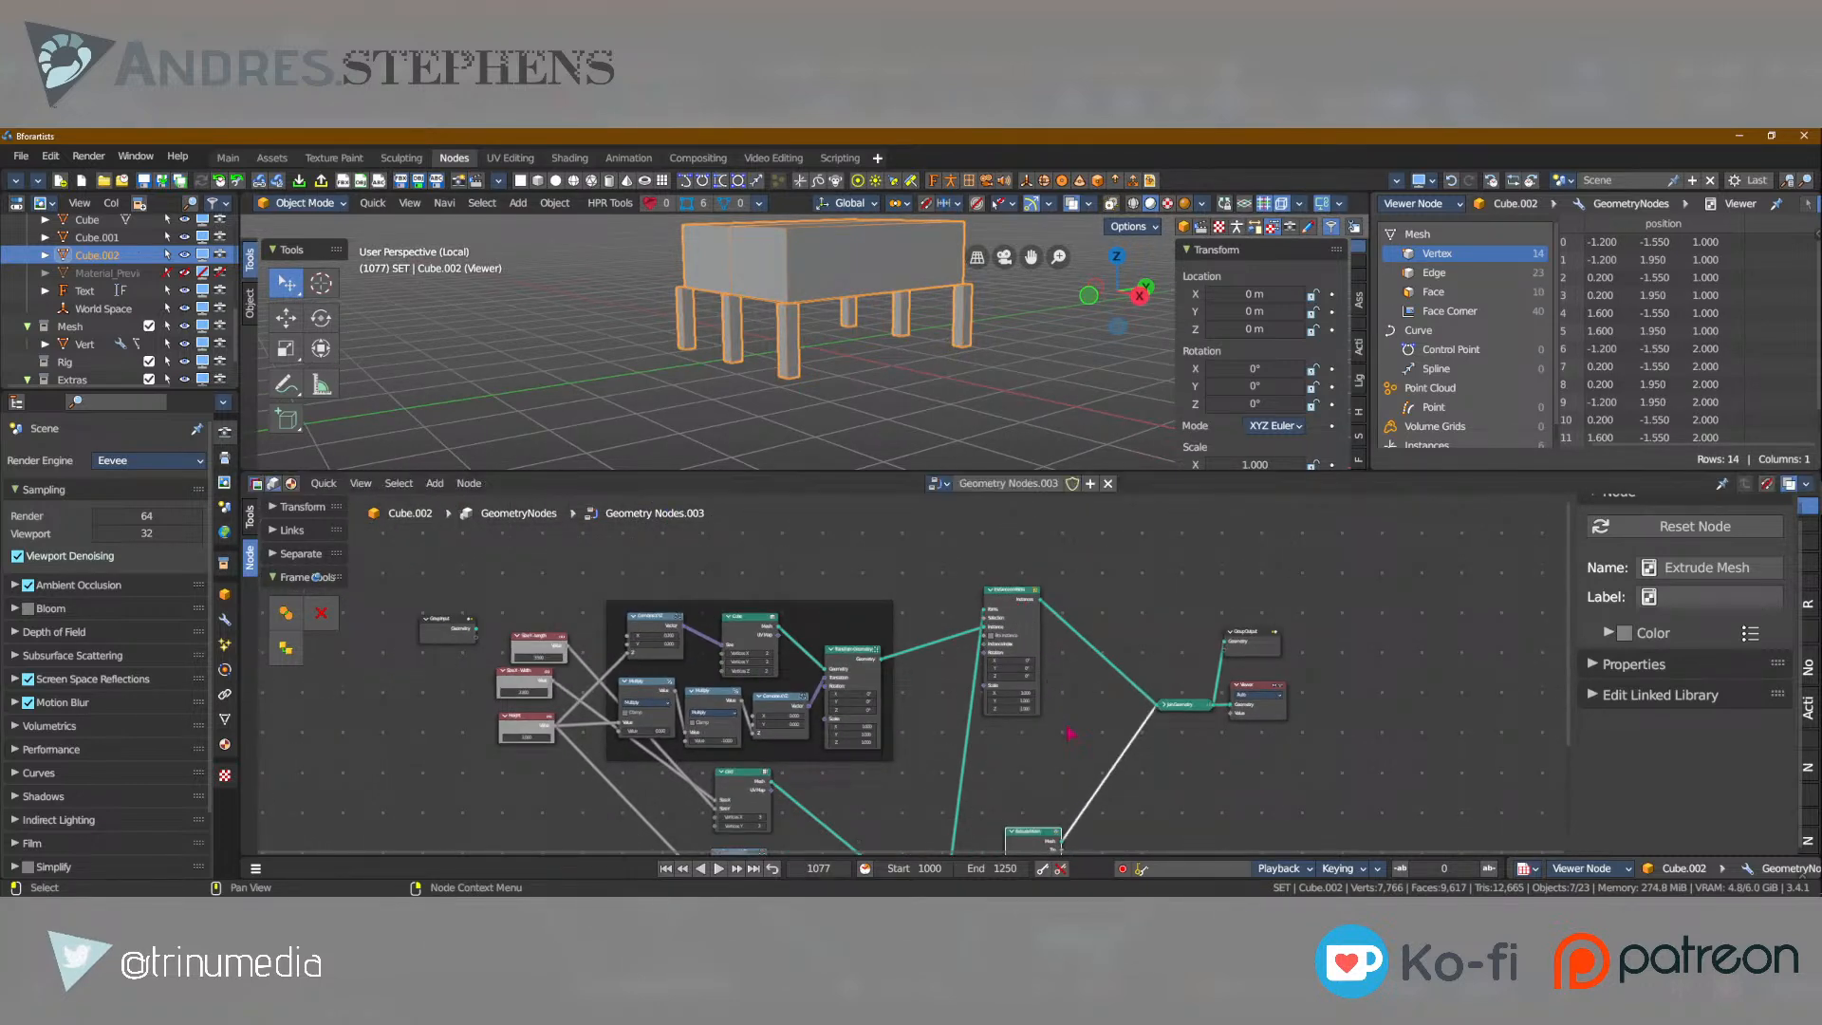
pyautogui.click(1013, 599)
pyautogui.press('g')
pyautogui.click(1032, 630)
pyautogui.scroll(2, 1039, 625)
pyautogui.scroll(3, 1047, 619)
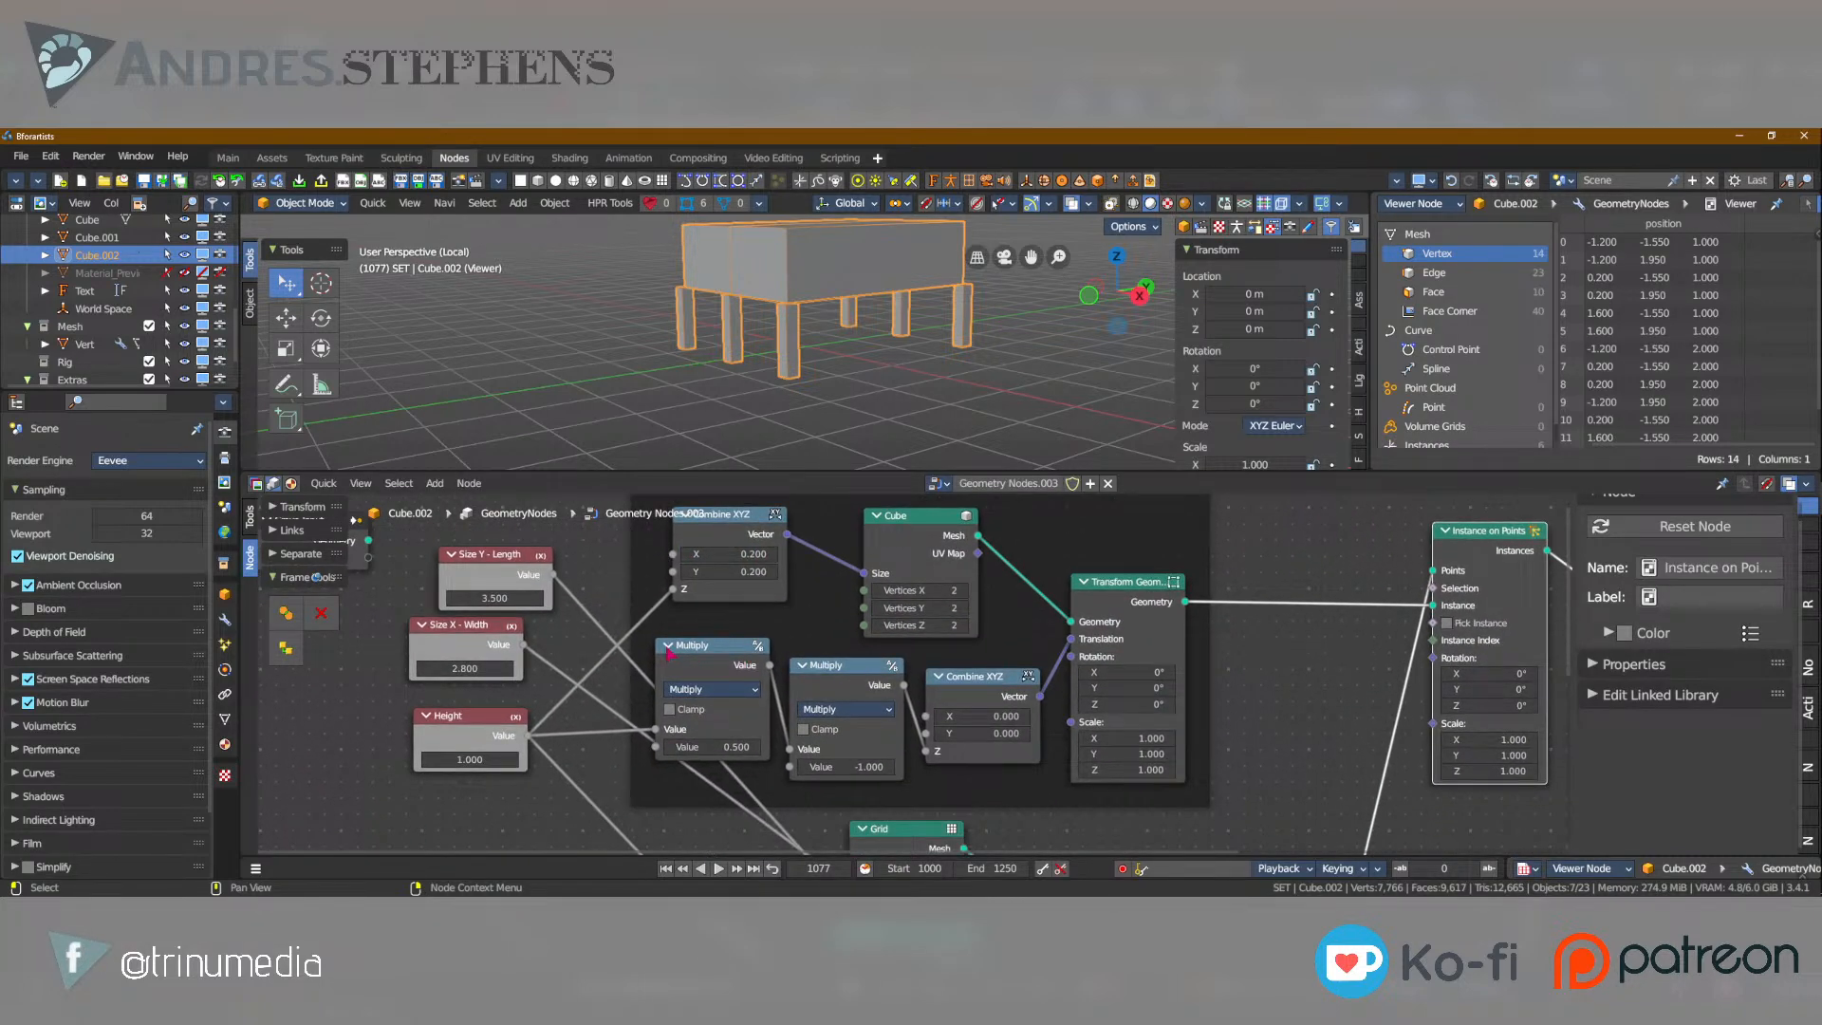
# Move the first Multiply node in the leg frame lower and closer to the second Multiply node.
pyautogui.click(669, 646)
pyautogui.click(670, 645)
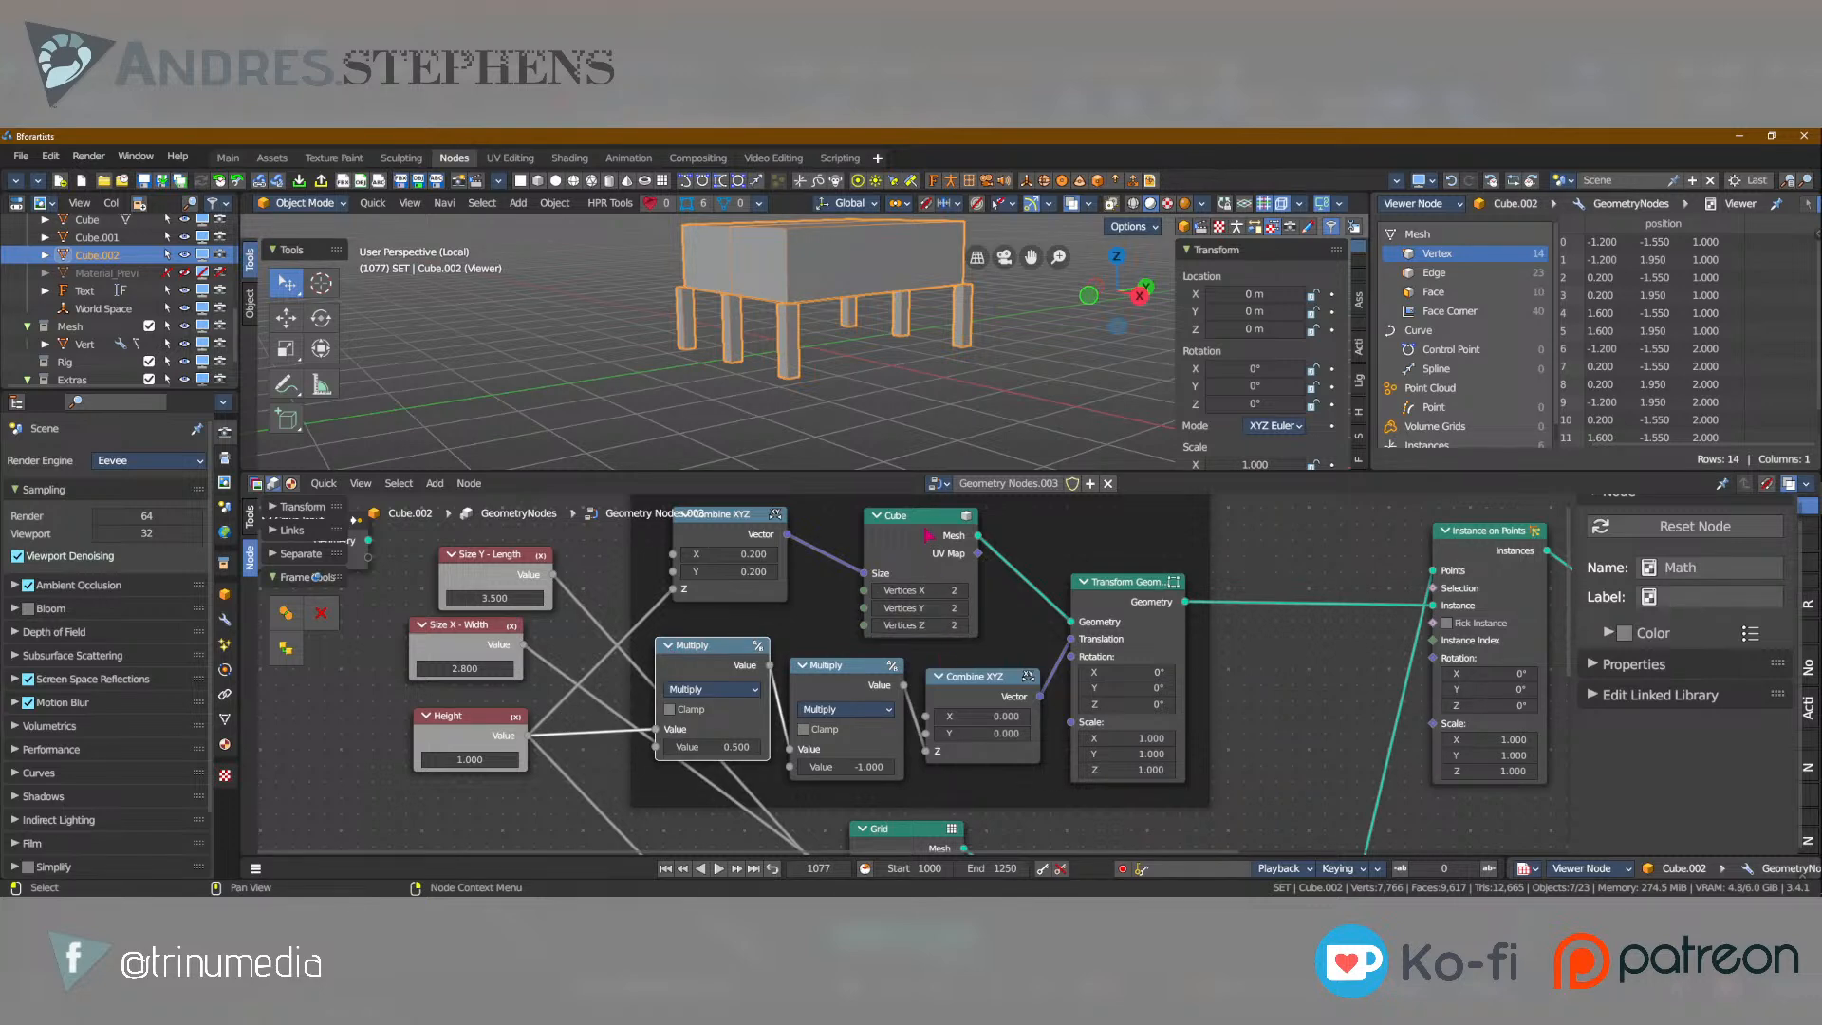
pyautogui.moveTo(926, 522); pyautogui.dragTo(899, 617, button='middle')
pyautogui.press('g')
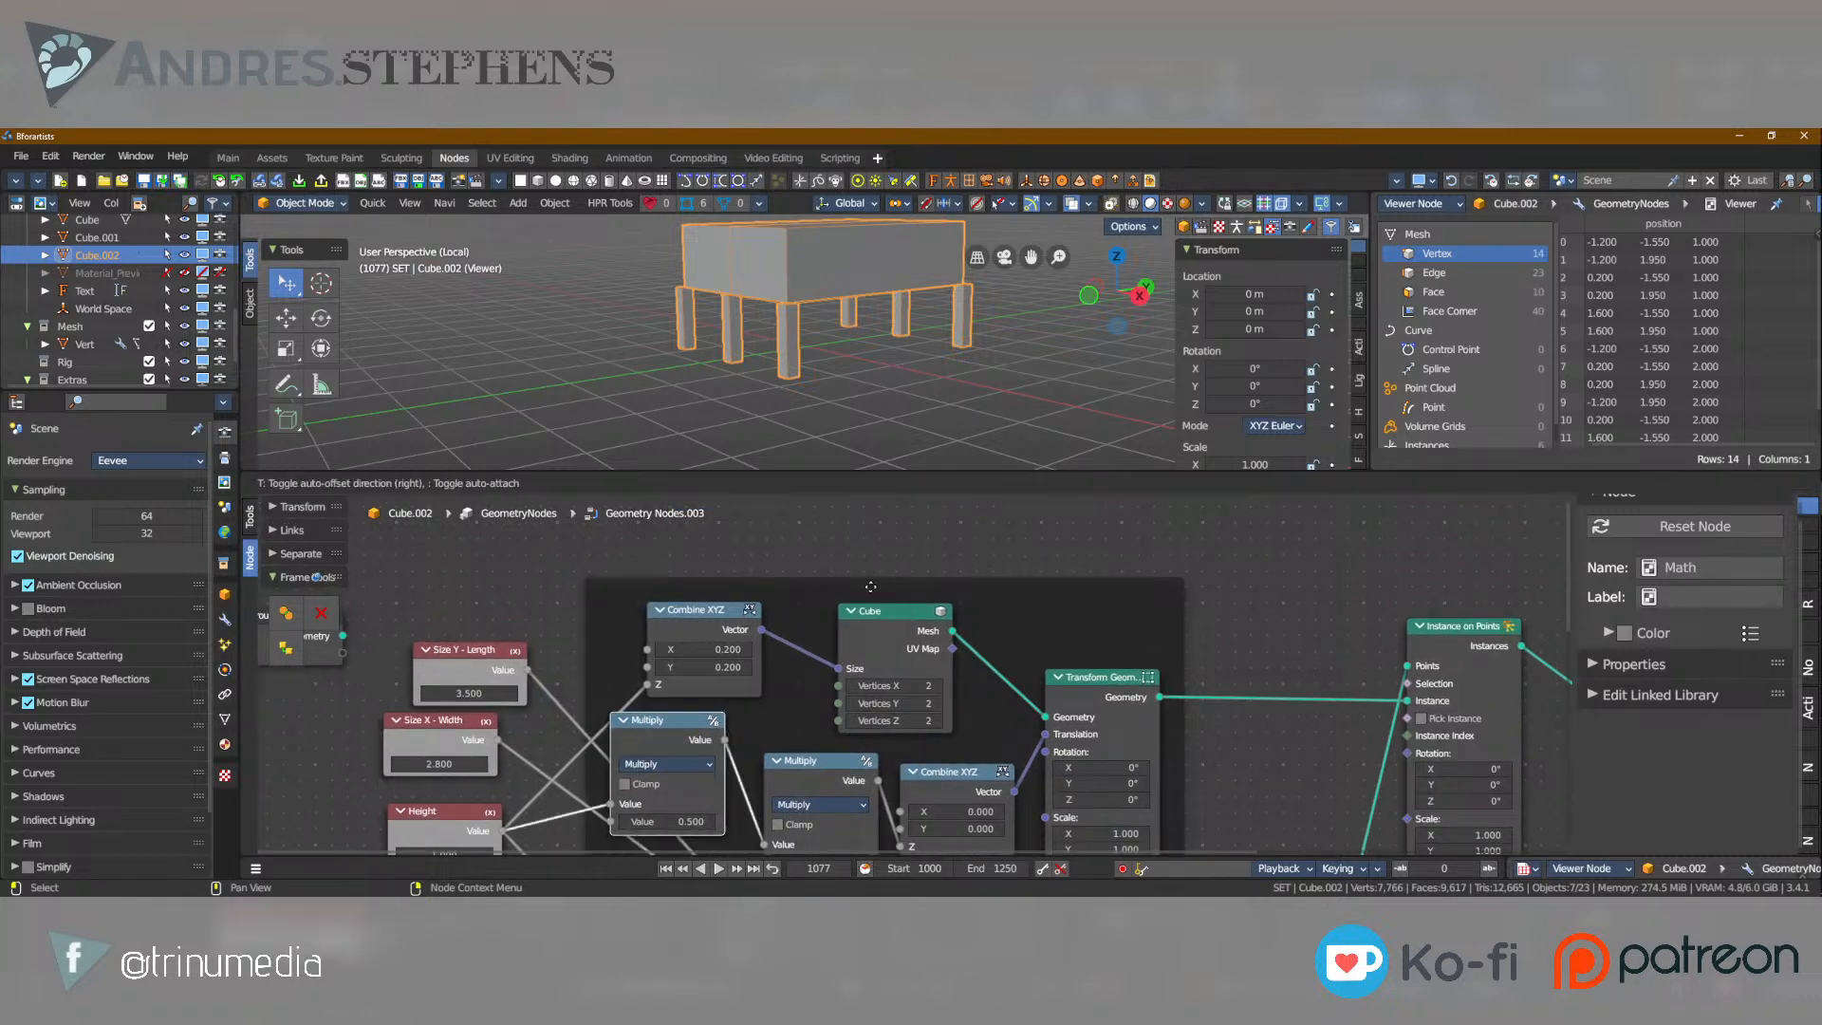
pyautogui.click(888, 645)
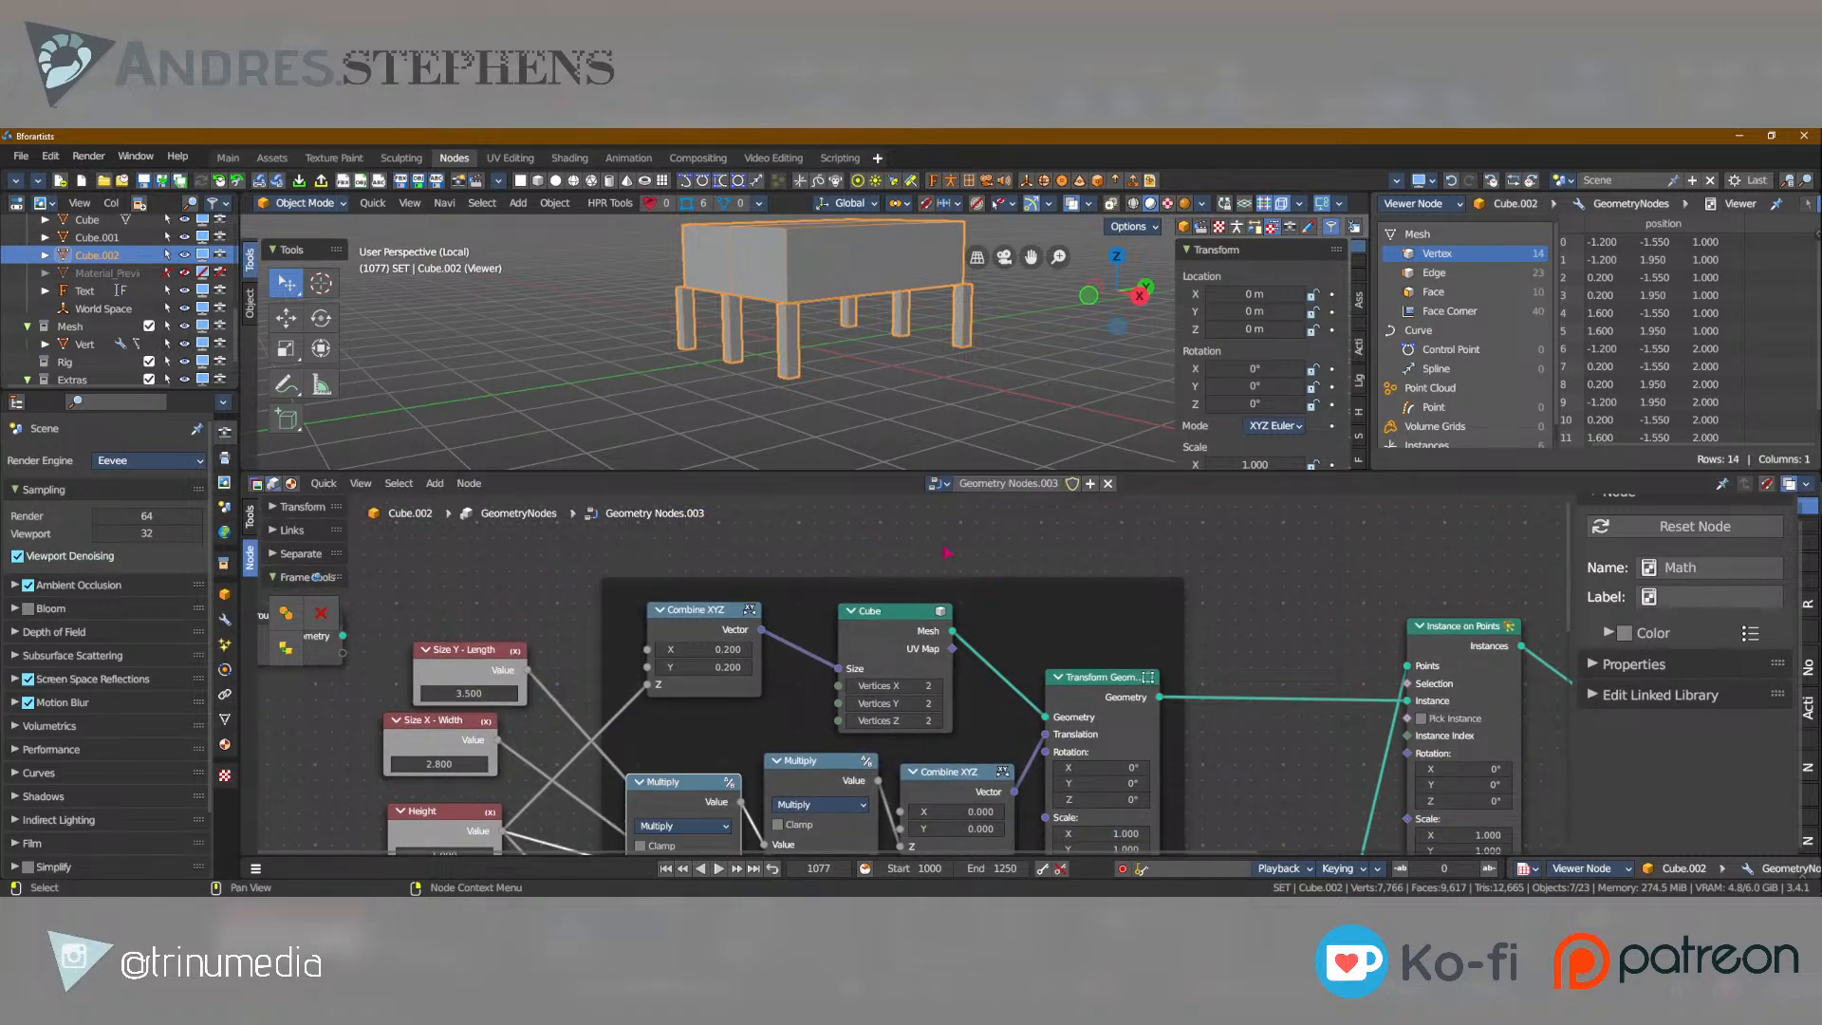
# Examine how the leg and Grid Transform Geometry nodes feed Instance on Points, Extrude Mesh and Join Geometry.
pyautogui.click(1099, 678)
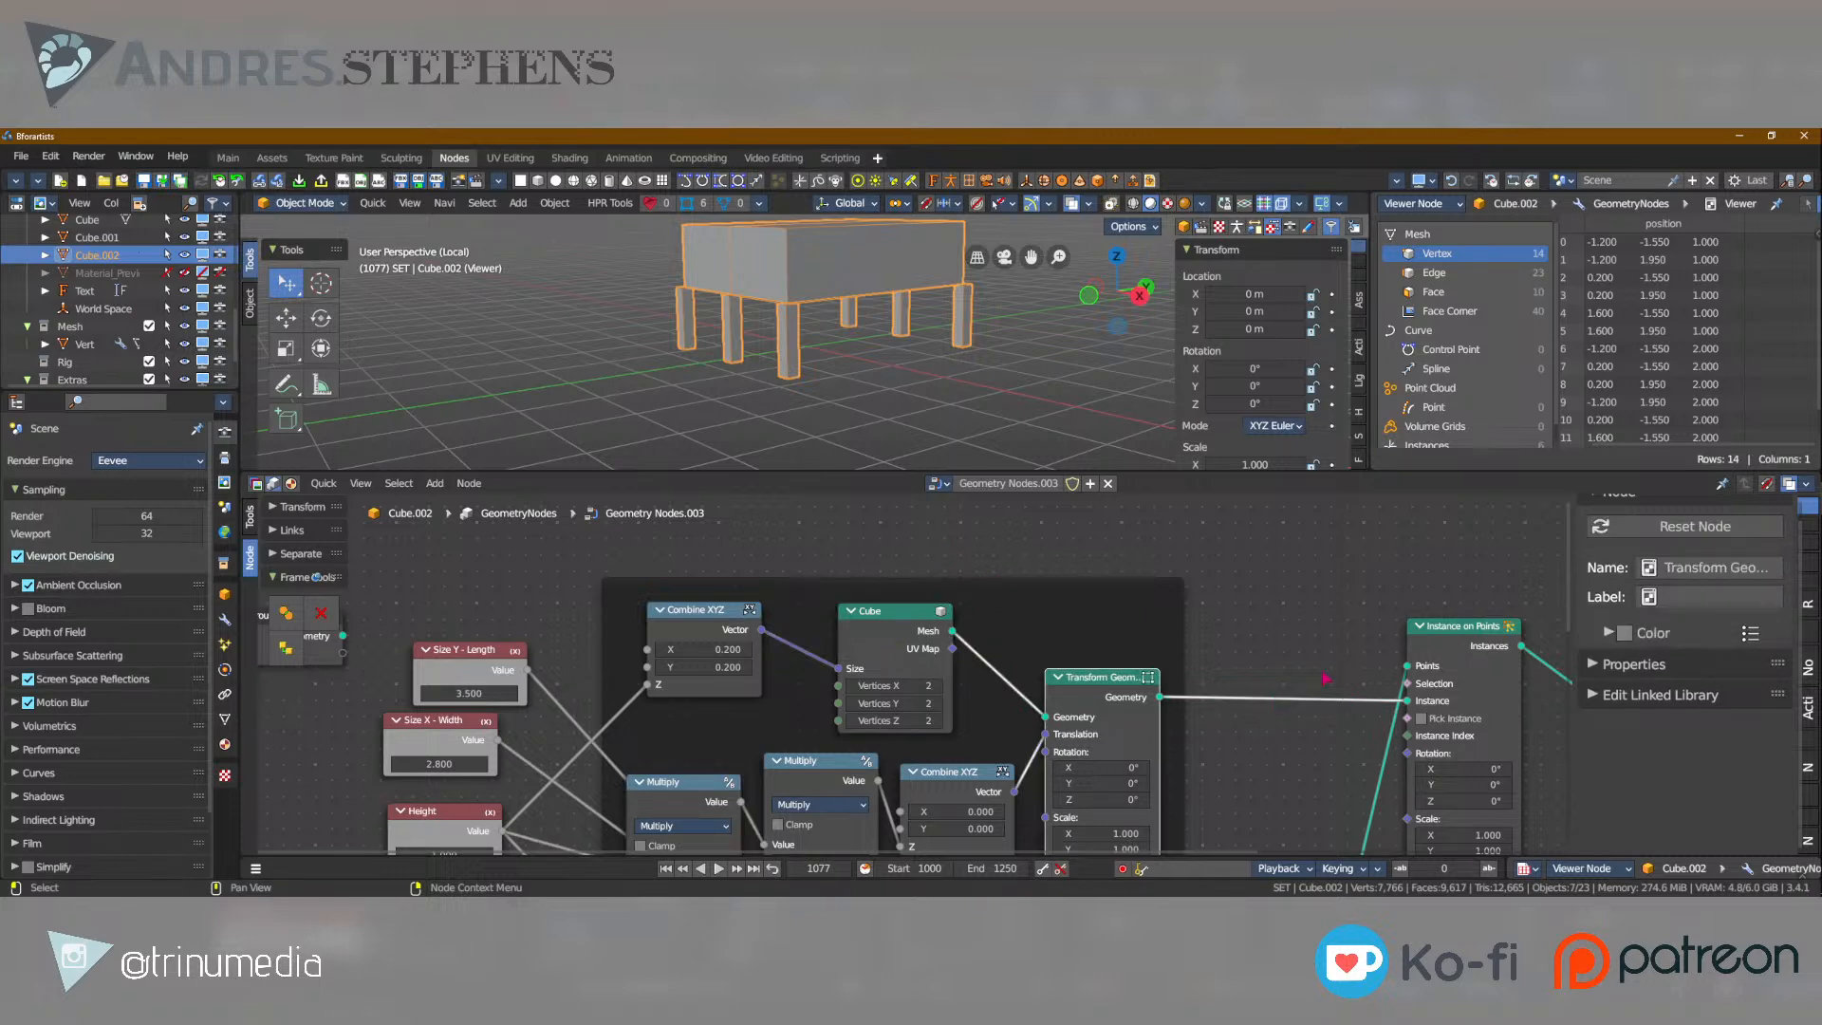
pyautogui.moveTo(1298, 663); pyautogui.dragTo(1084, 627, button='middle')
pyautogui.scroll(-3, 646, 678)
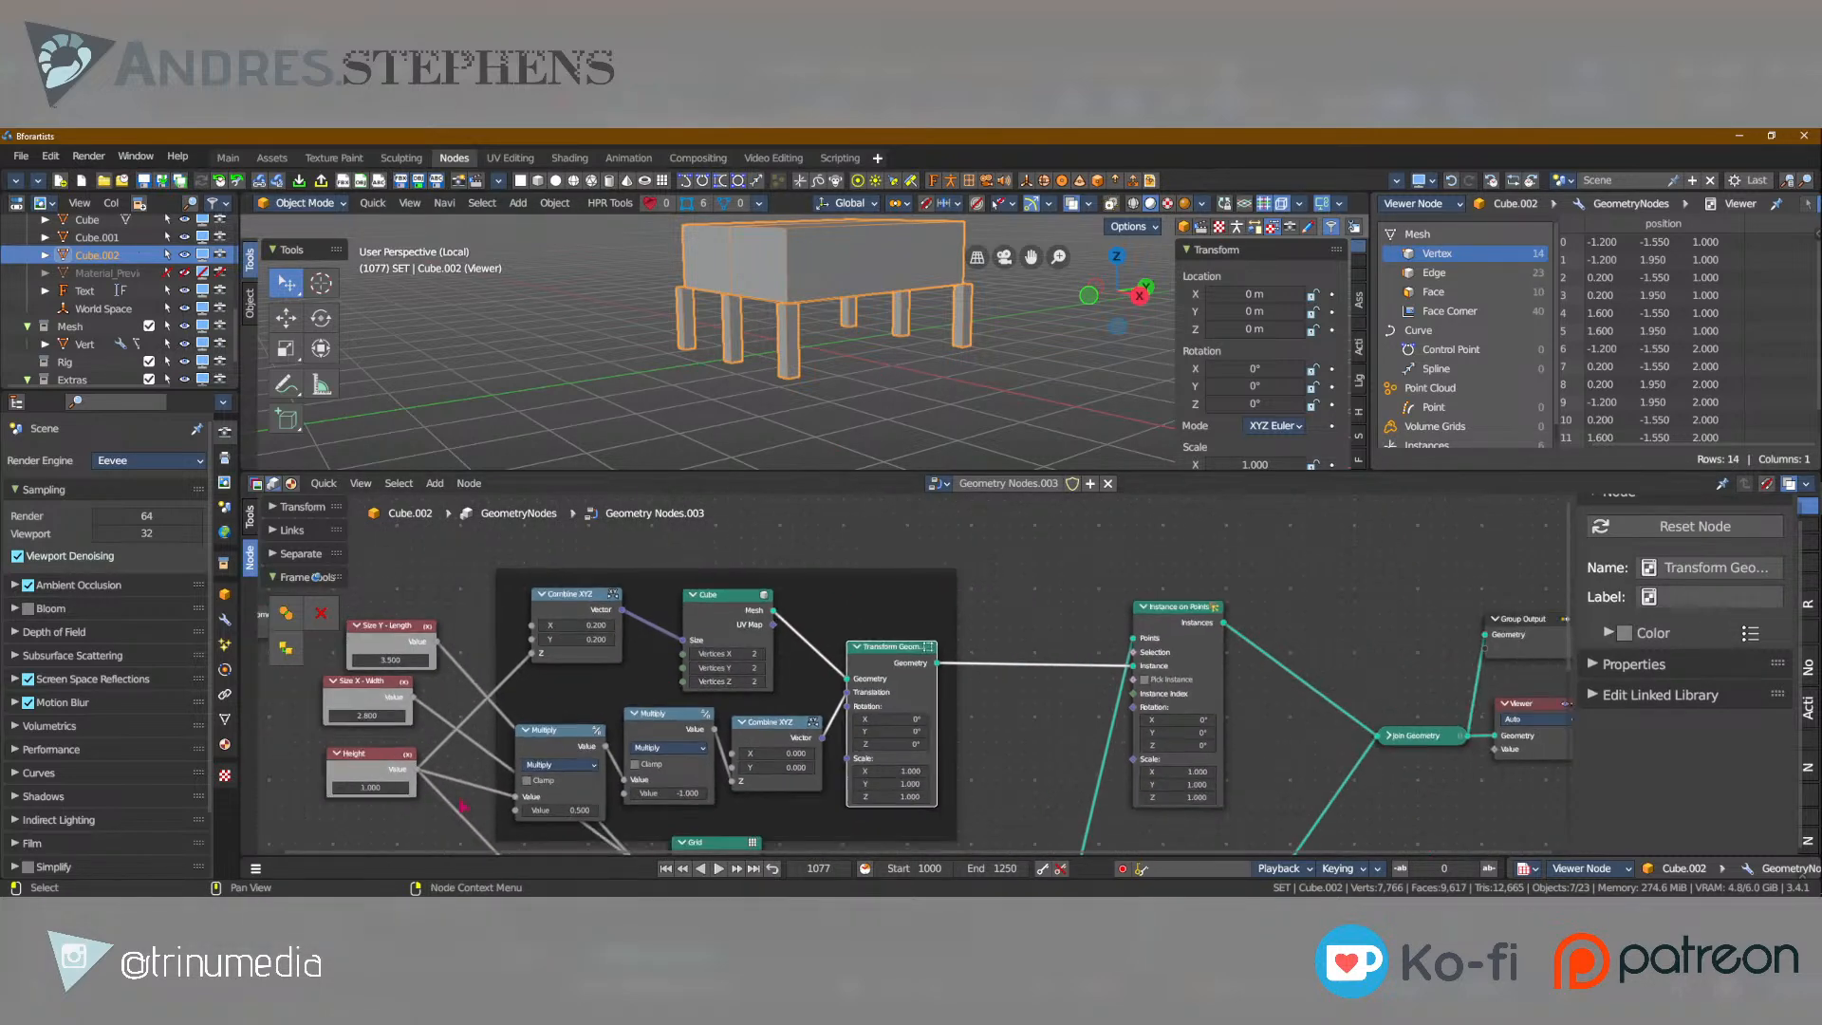
pyautogui.moveTo(1183, 695); pyautogui.dragTo(1015, 672, button='middle')
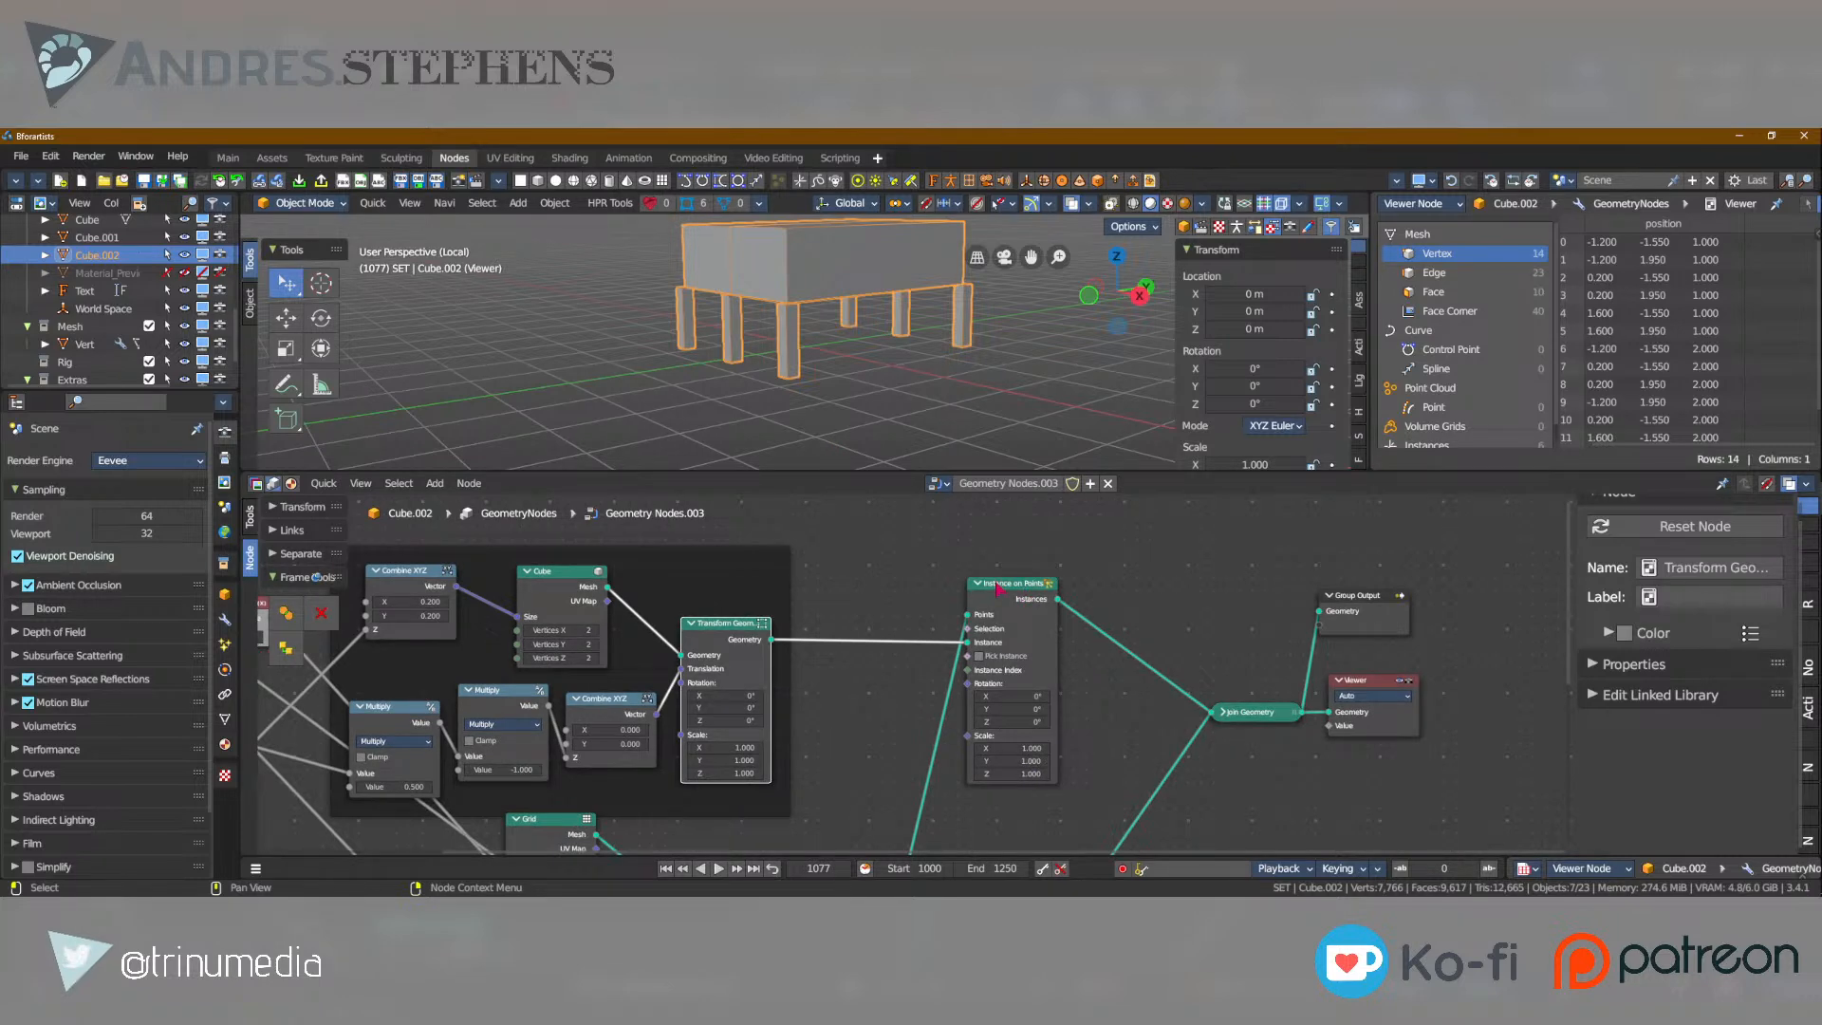
pyautogui.keyDown('shift'); pyautogui.scroll(-6, 986, 745); pyautogui.keyUp('shift')
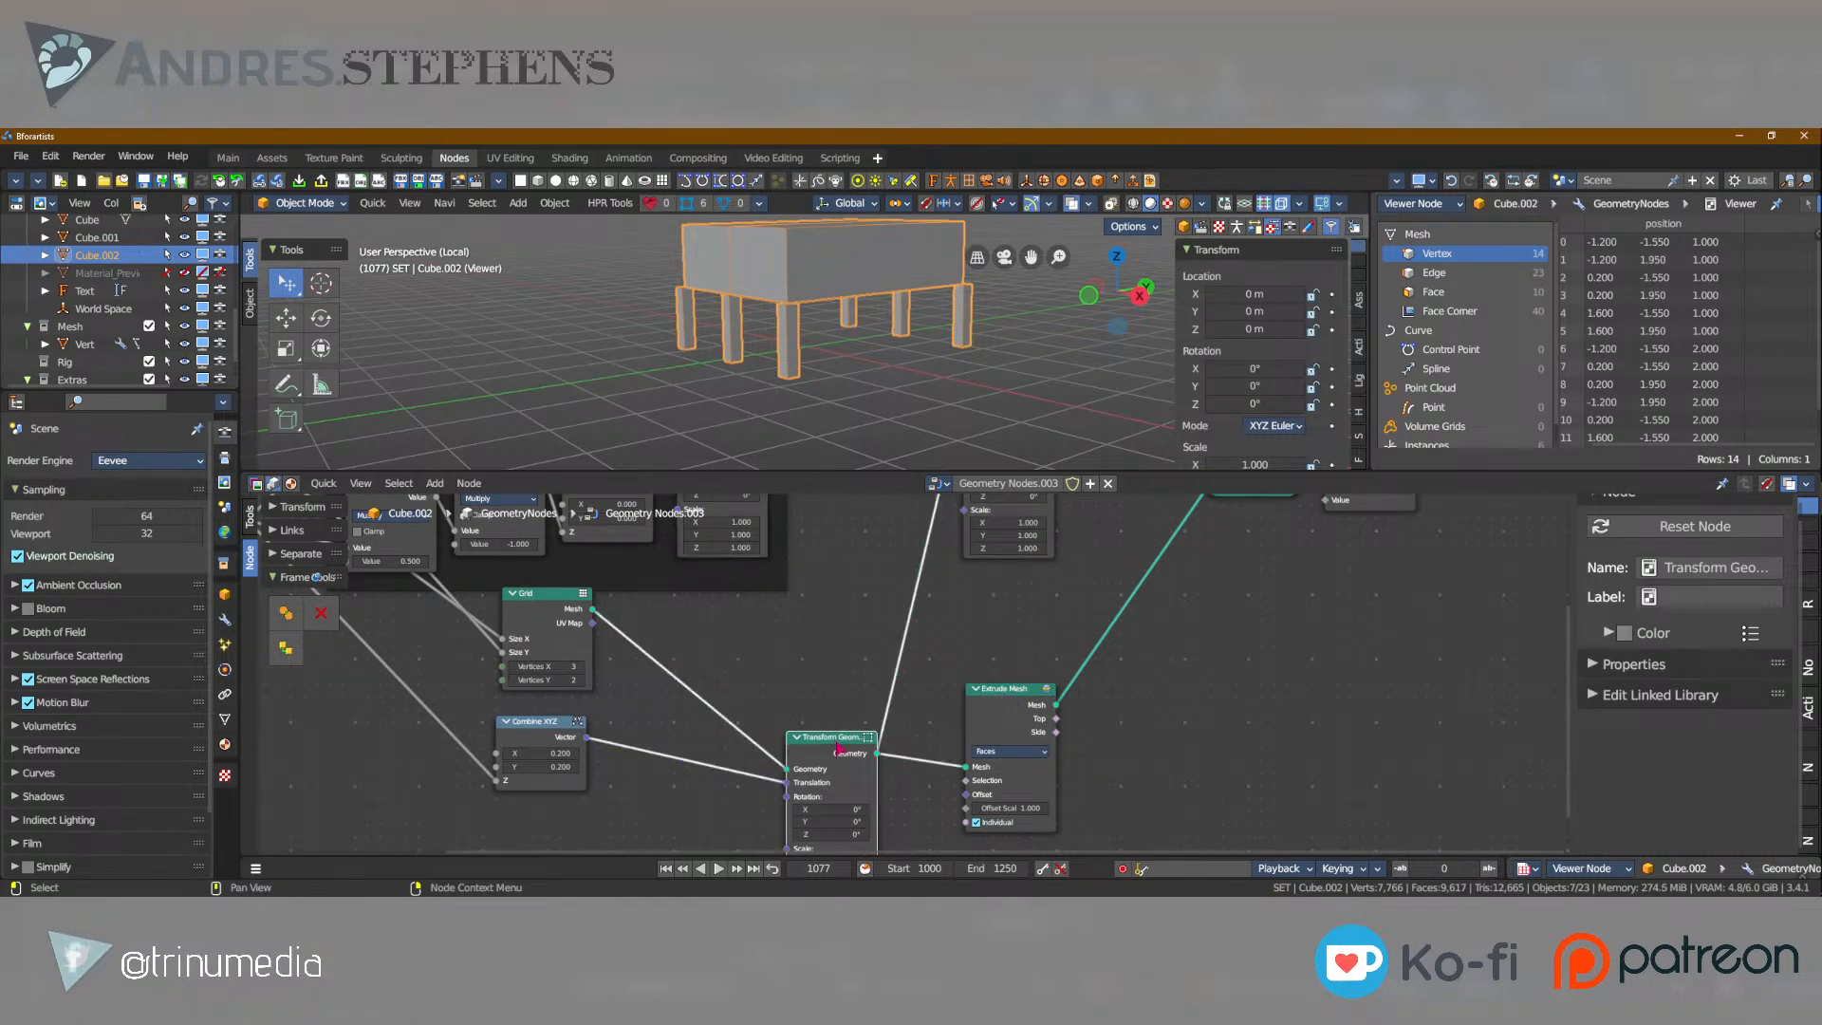
pyautogui.moveTo(822, 737); pyautogui.dragTo(784, 660)
pyautogui.moveTo(1045, 558); pyautogui.dragTo(875, 771, button='middle')
pyautogui.scroll(4, 910, 718)
pyautogui.scroll(-4, 909, 718)
pyautogui.scroll(-1, 882, 693)
pyautogui.scroll(6, 881, 664)
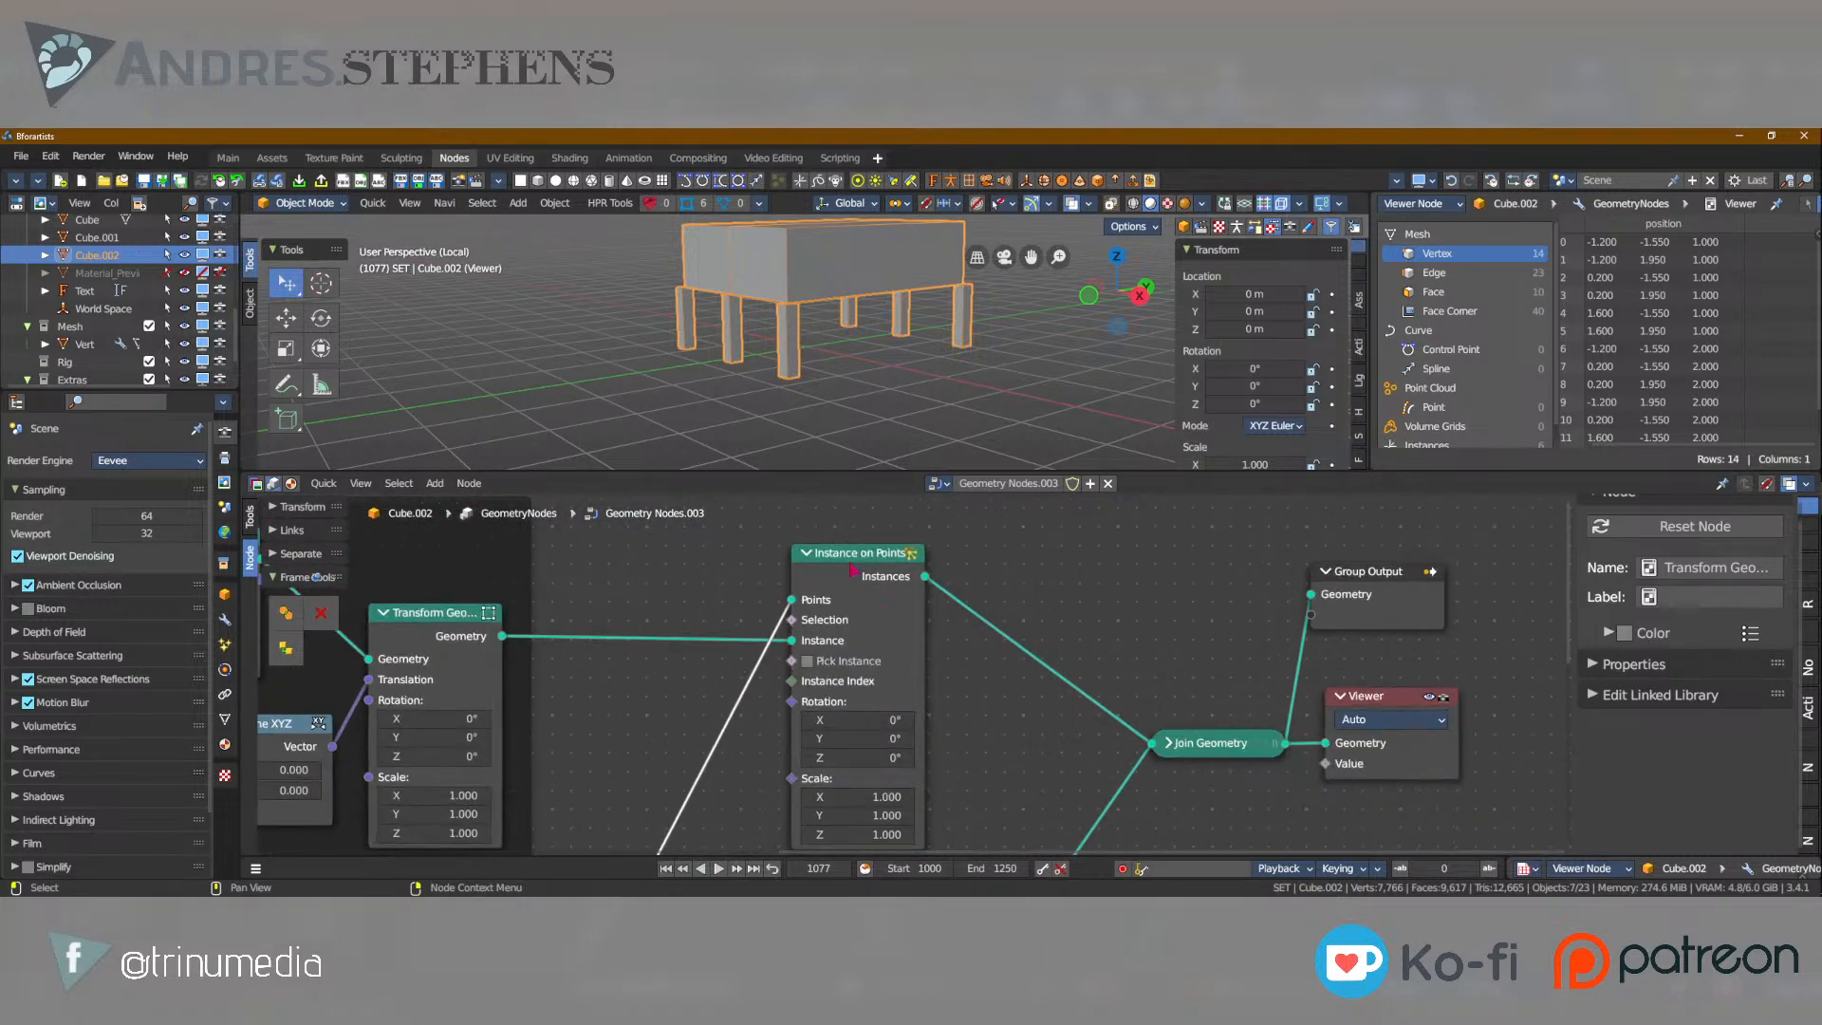
# Reduce the tabletop thickness by setting the Extrude Mesh node's Offset Scale to 0.180.
pyautogui.scroll(-3, 851, 579)
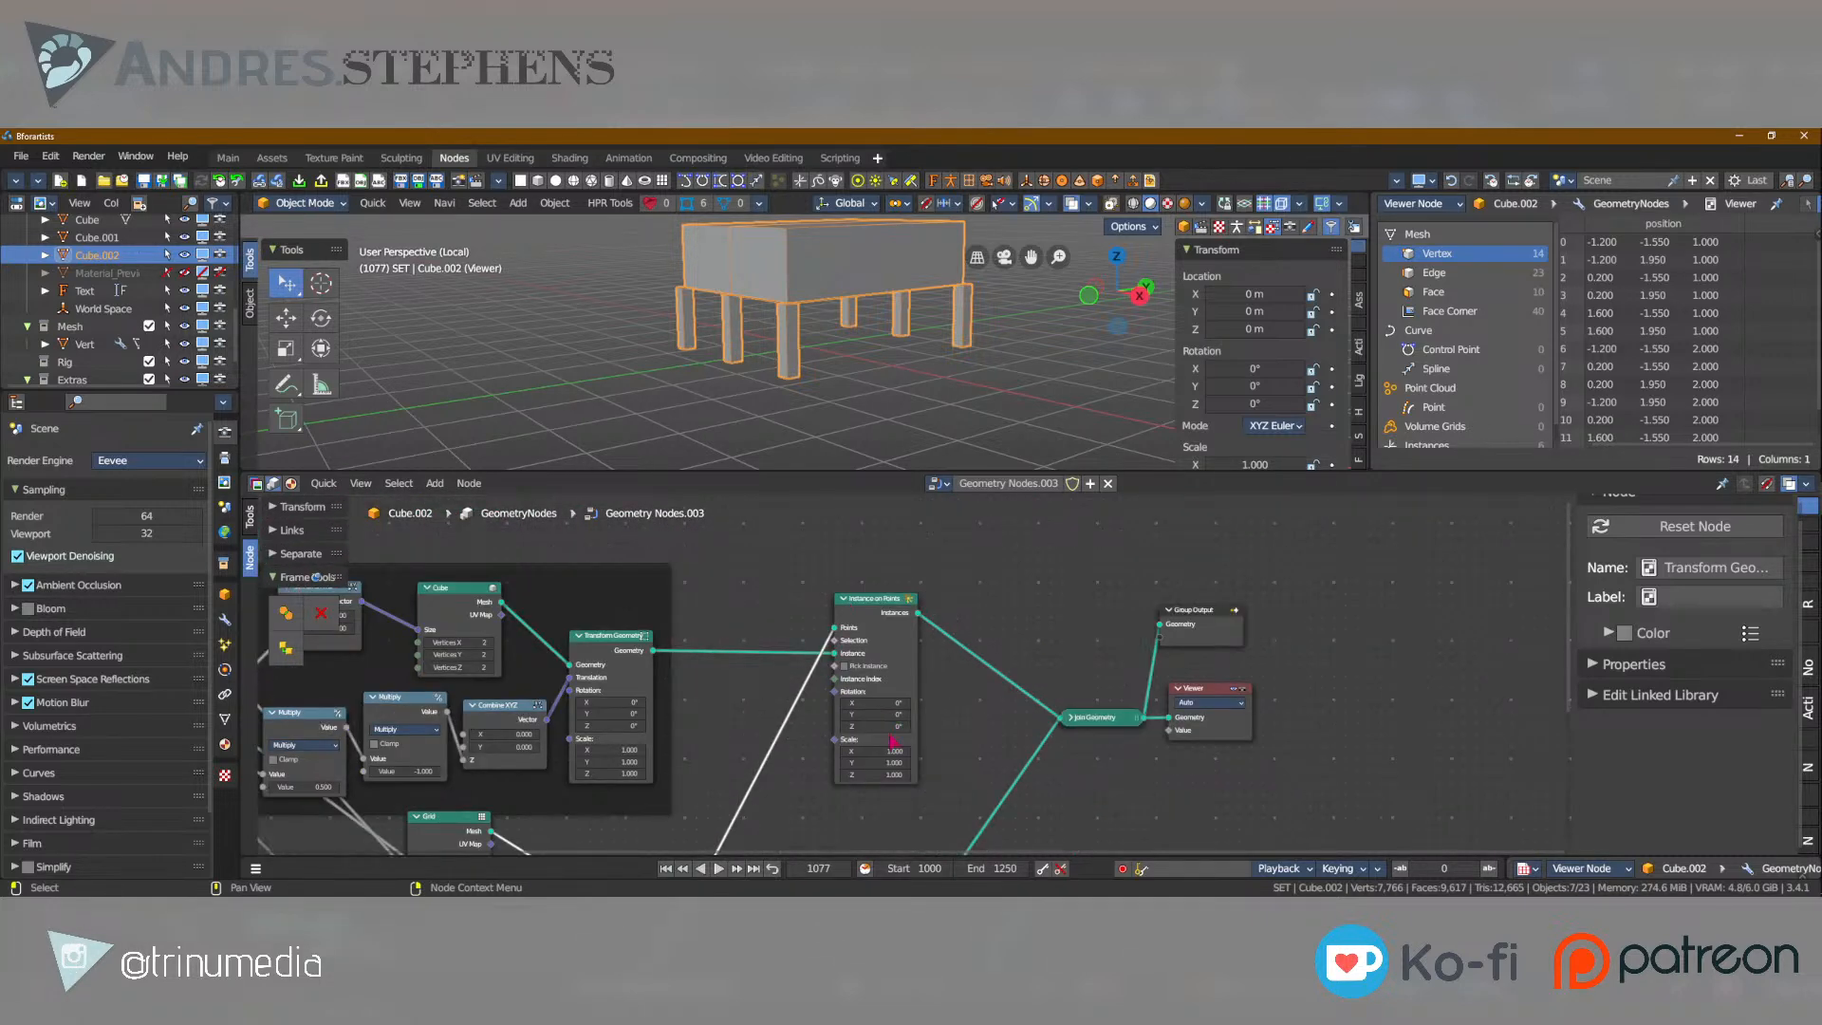
pyautogui.click(906, 755)
pyautogui.moveTo(906, 754); pyautogui.dragTo(919, 676, button='middle')
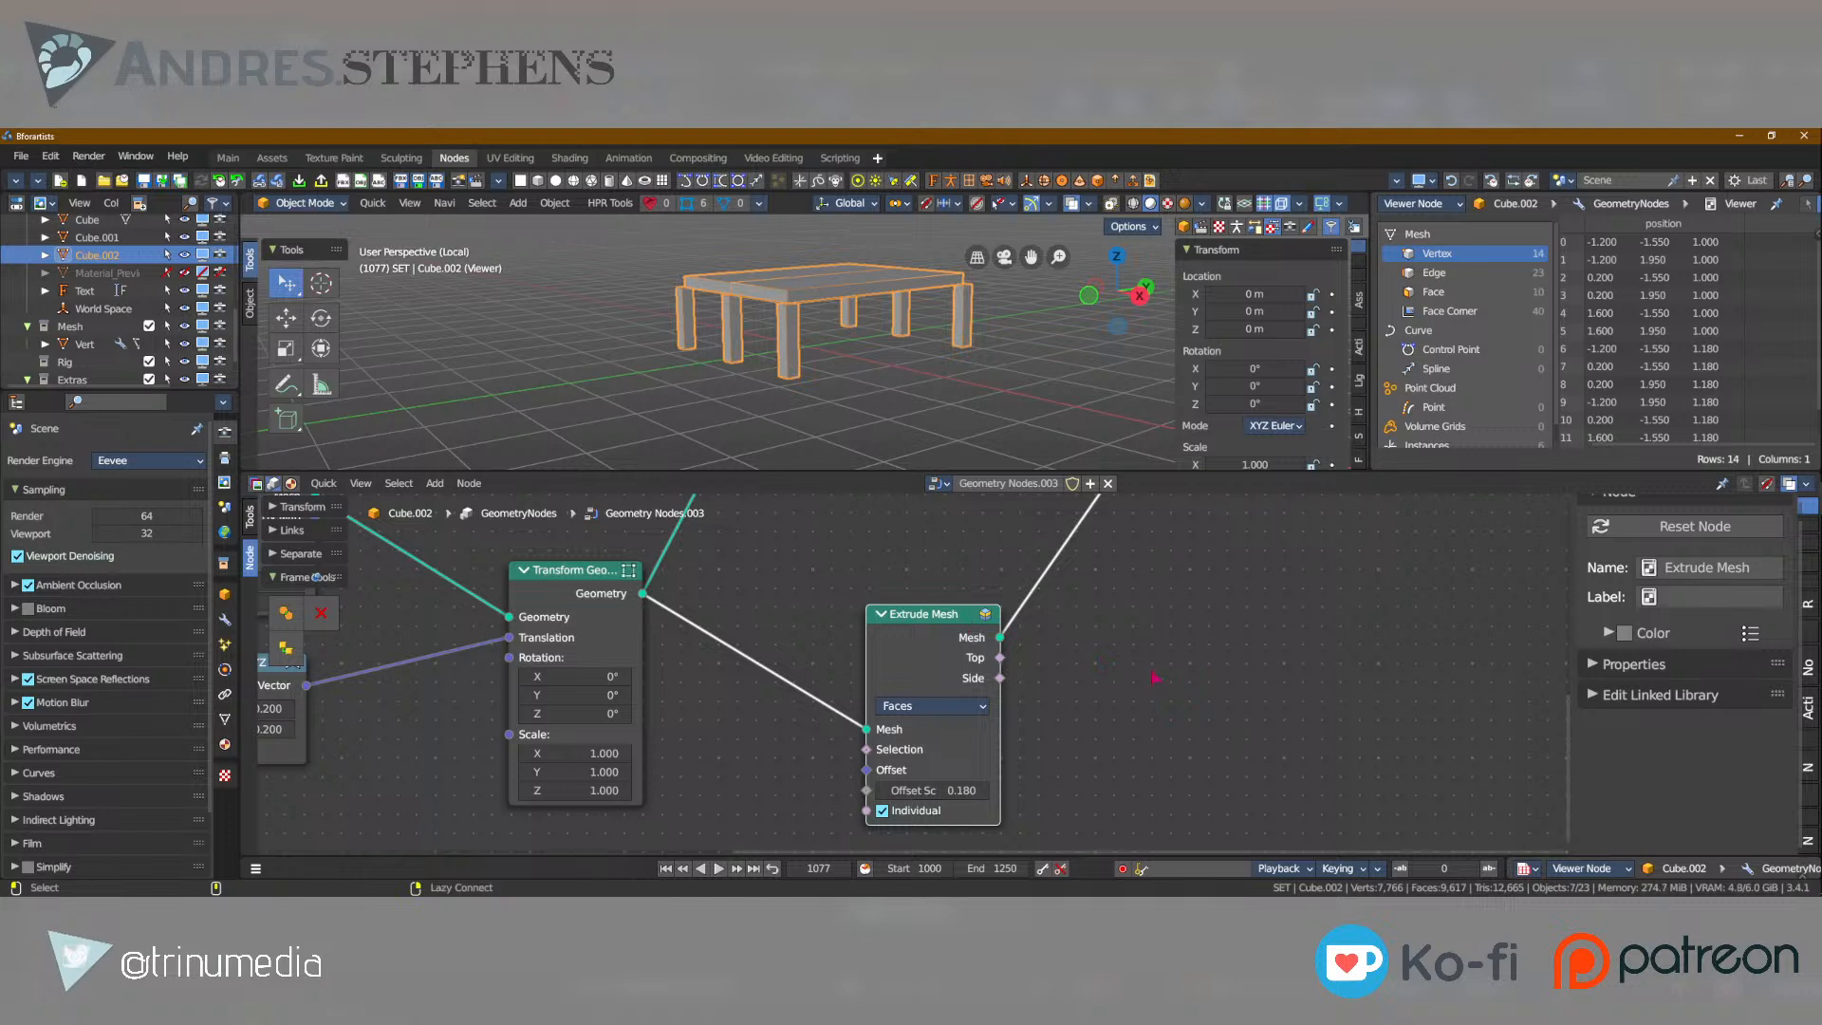
# Insert a Scale Elements node between the Extrude Mesh and Join Geometry nodes.
pyautogui.hotkey('shift', 'a')
pyautogui.write('sscale')
pyautogui.press('Down')
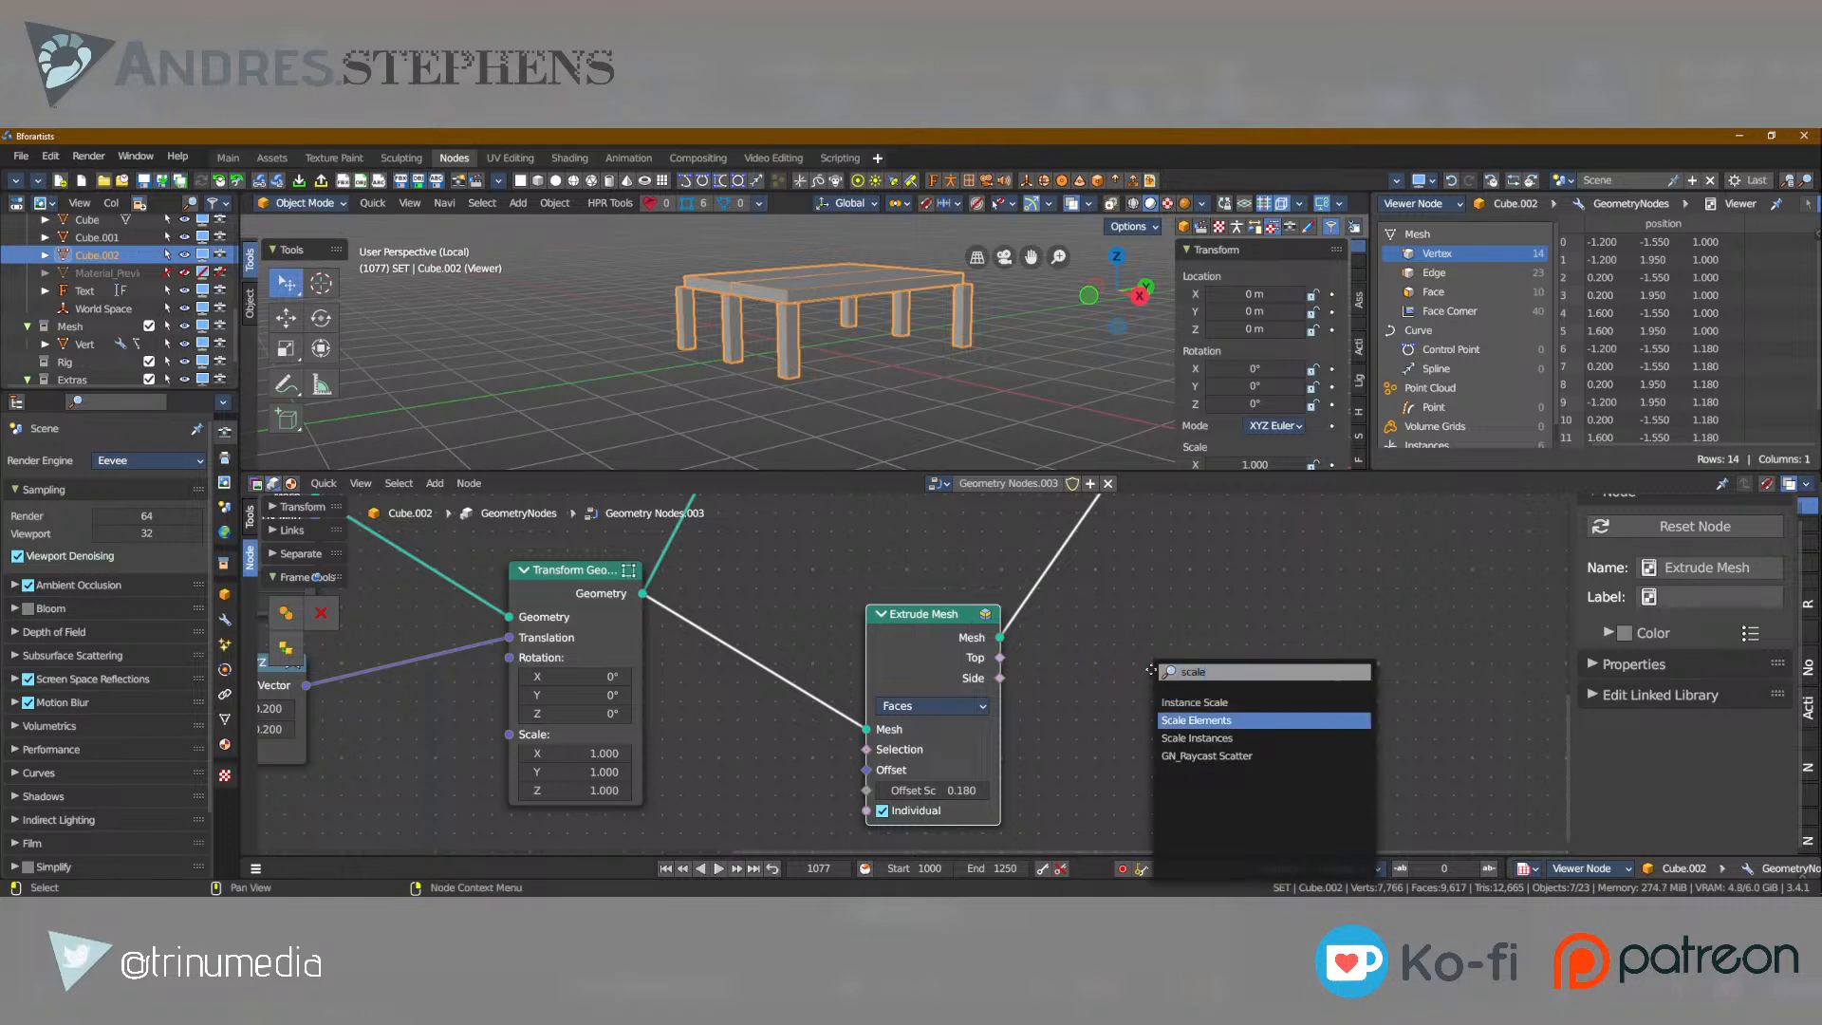
pyautogui.press('Return')
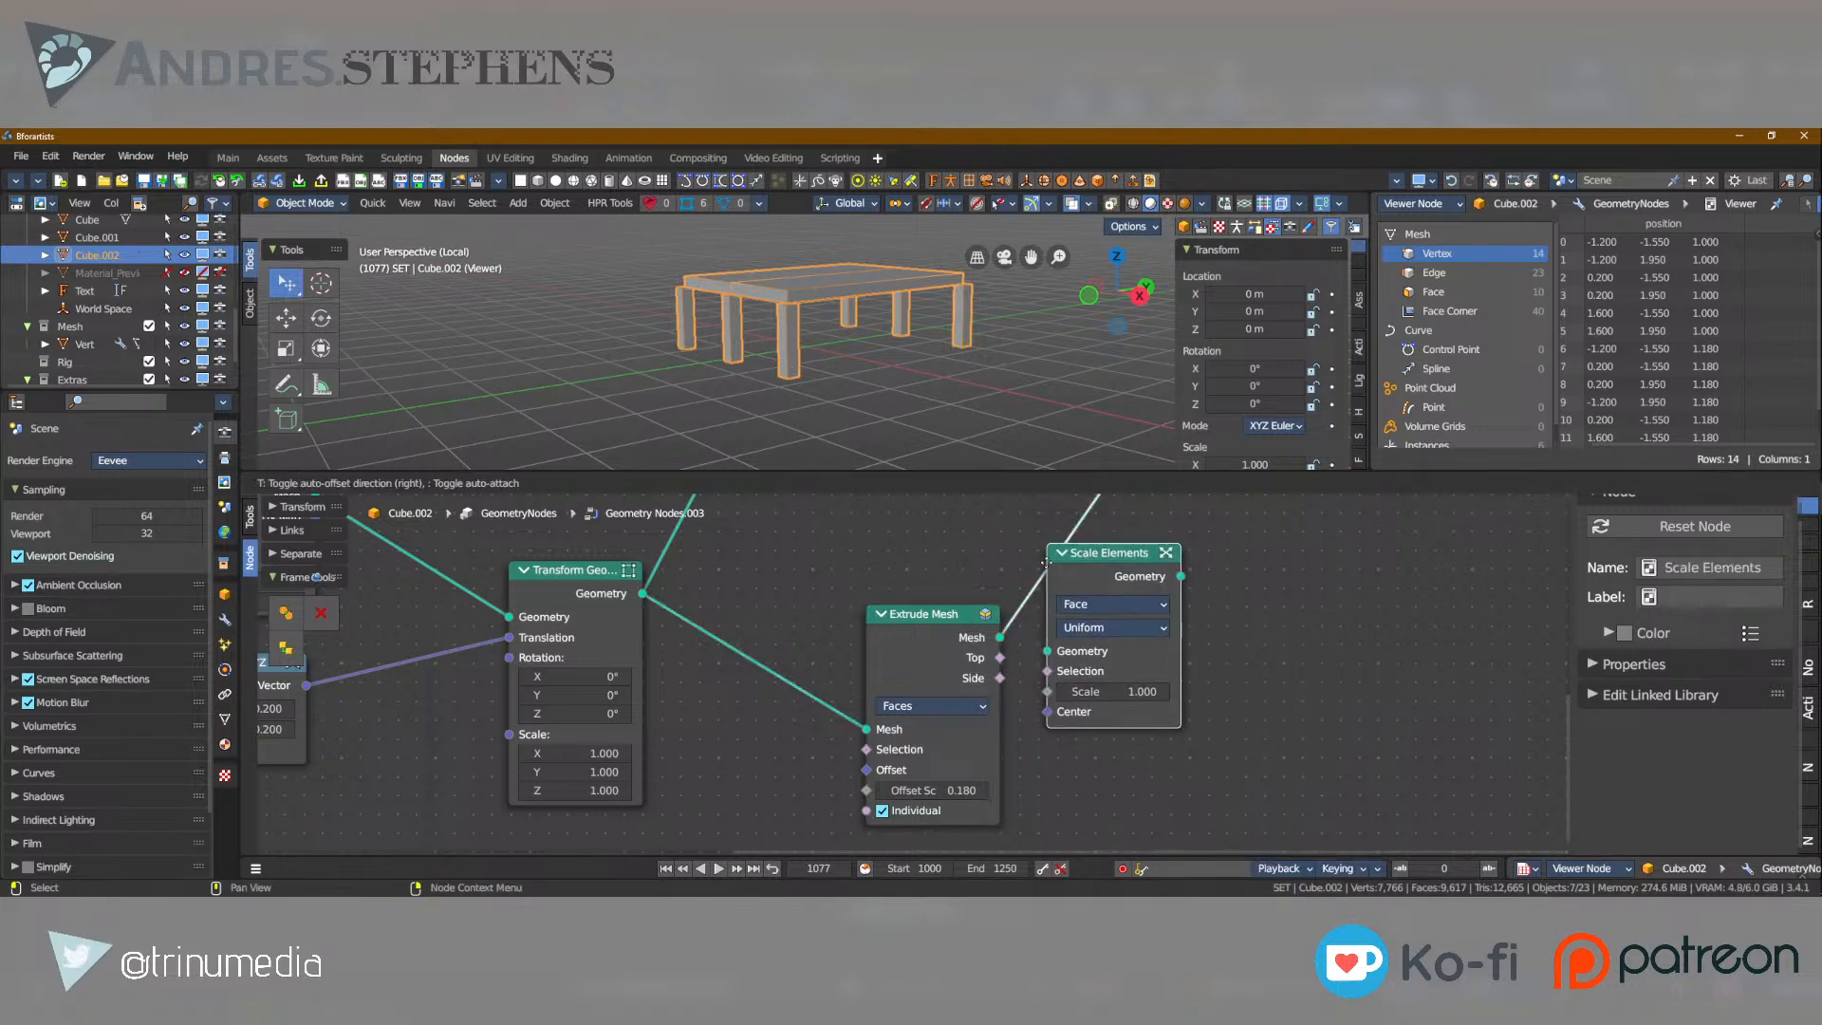
pyautogui.click(1082, 562)
# Set the Scale Elements node's Scale to 1.230 and inspect the widened tabletop.
pyautogui.moveTo(1129, 696); pyautogui.dragTo(1173, 696)
pyautogui.scroll(6, 879, 370)
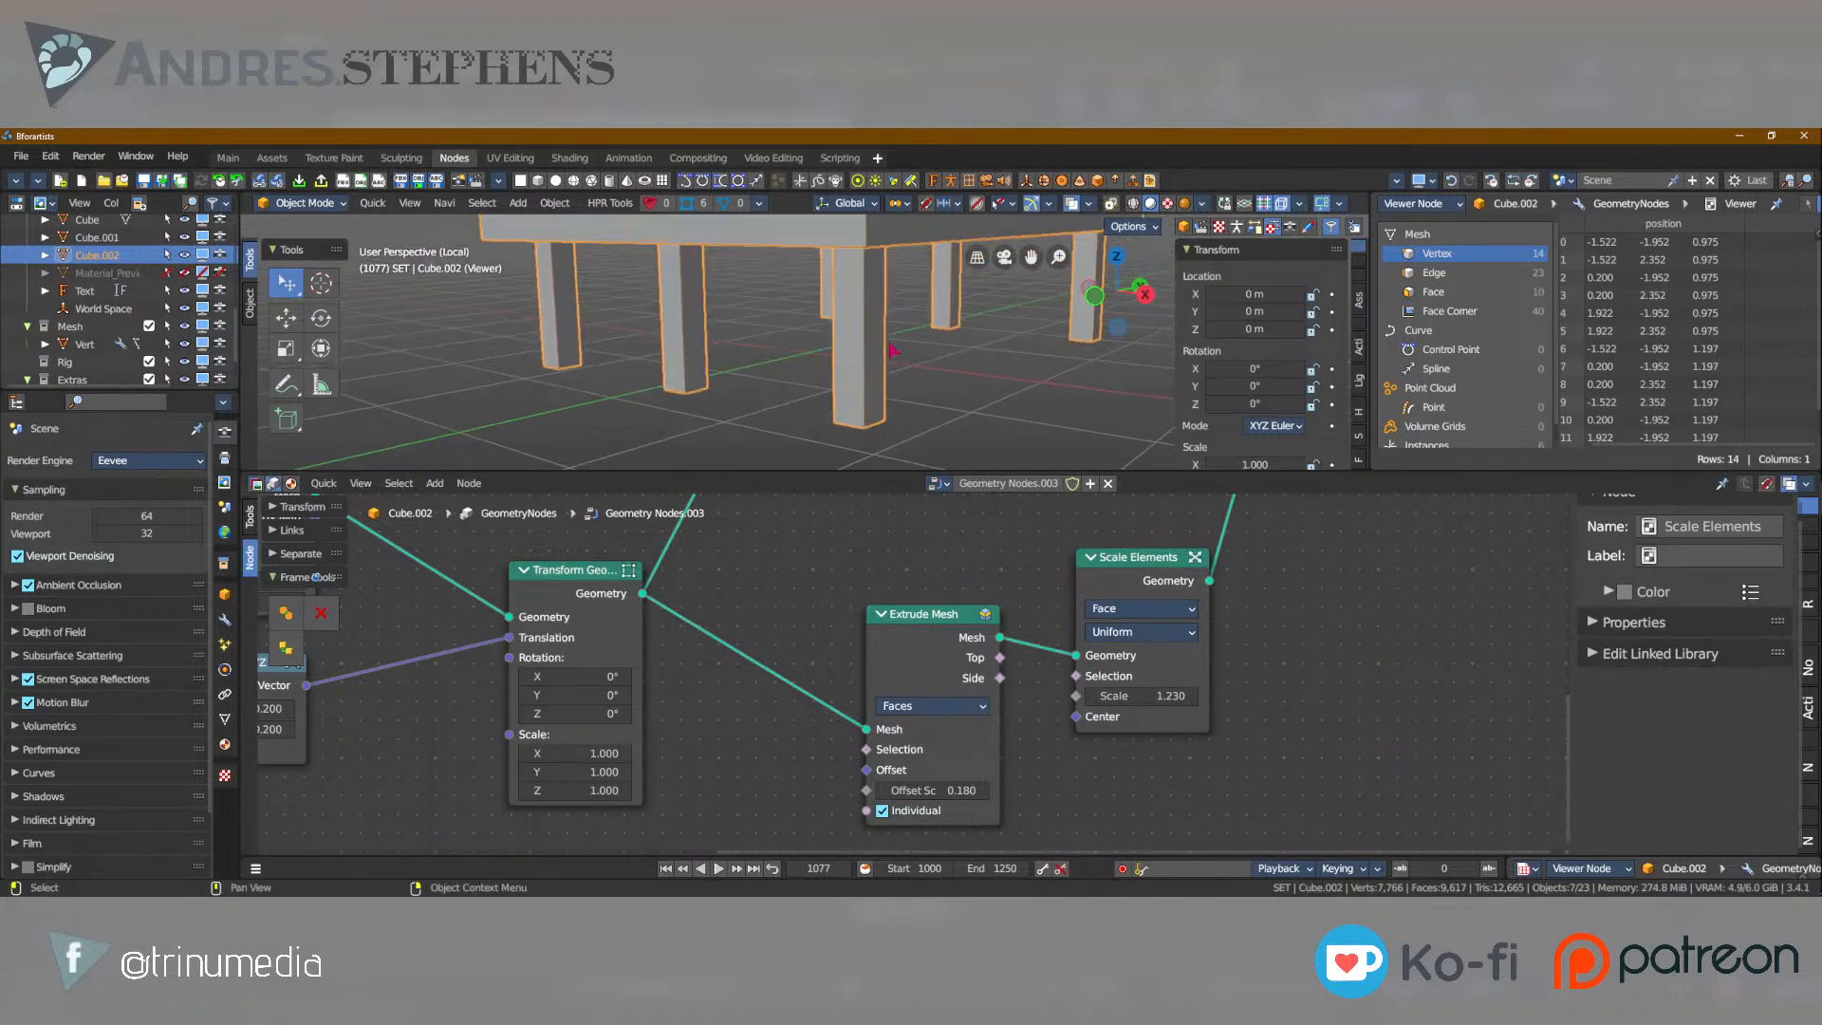
pyautogui.moveTo(856, 317); pyautogui.dragTo(953, 332, button='middle')
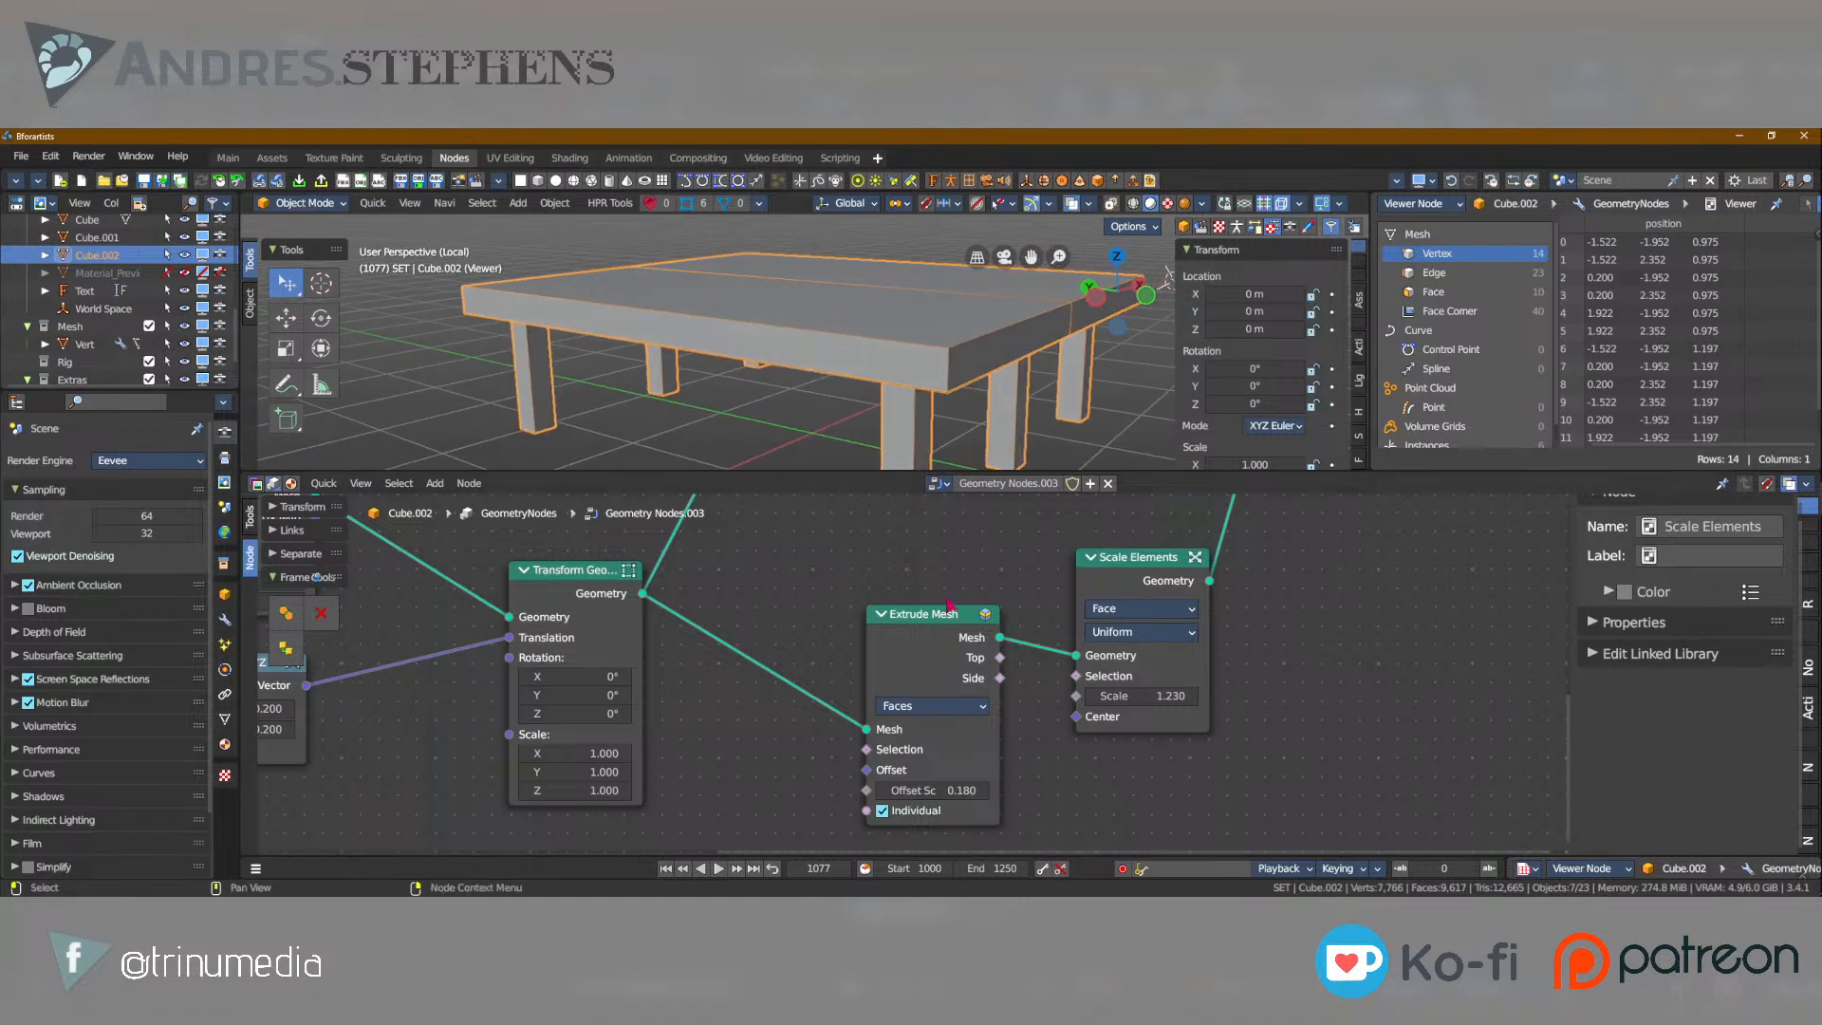
# Disable Individual on the Extrude Mesh node and set its Offset Scale to 0.160.
pyautogui.click(920, 622)
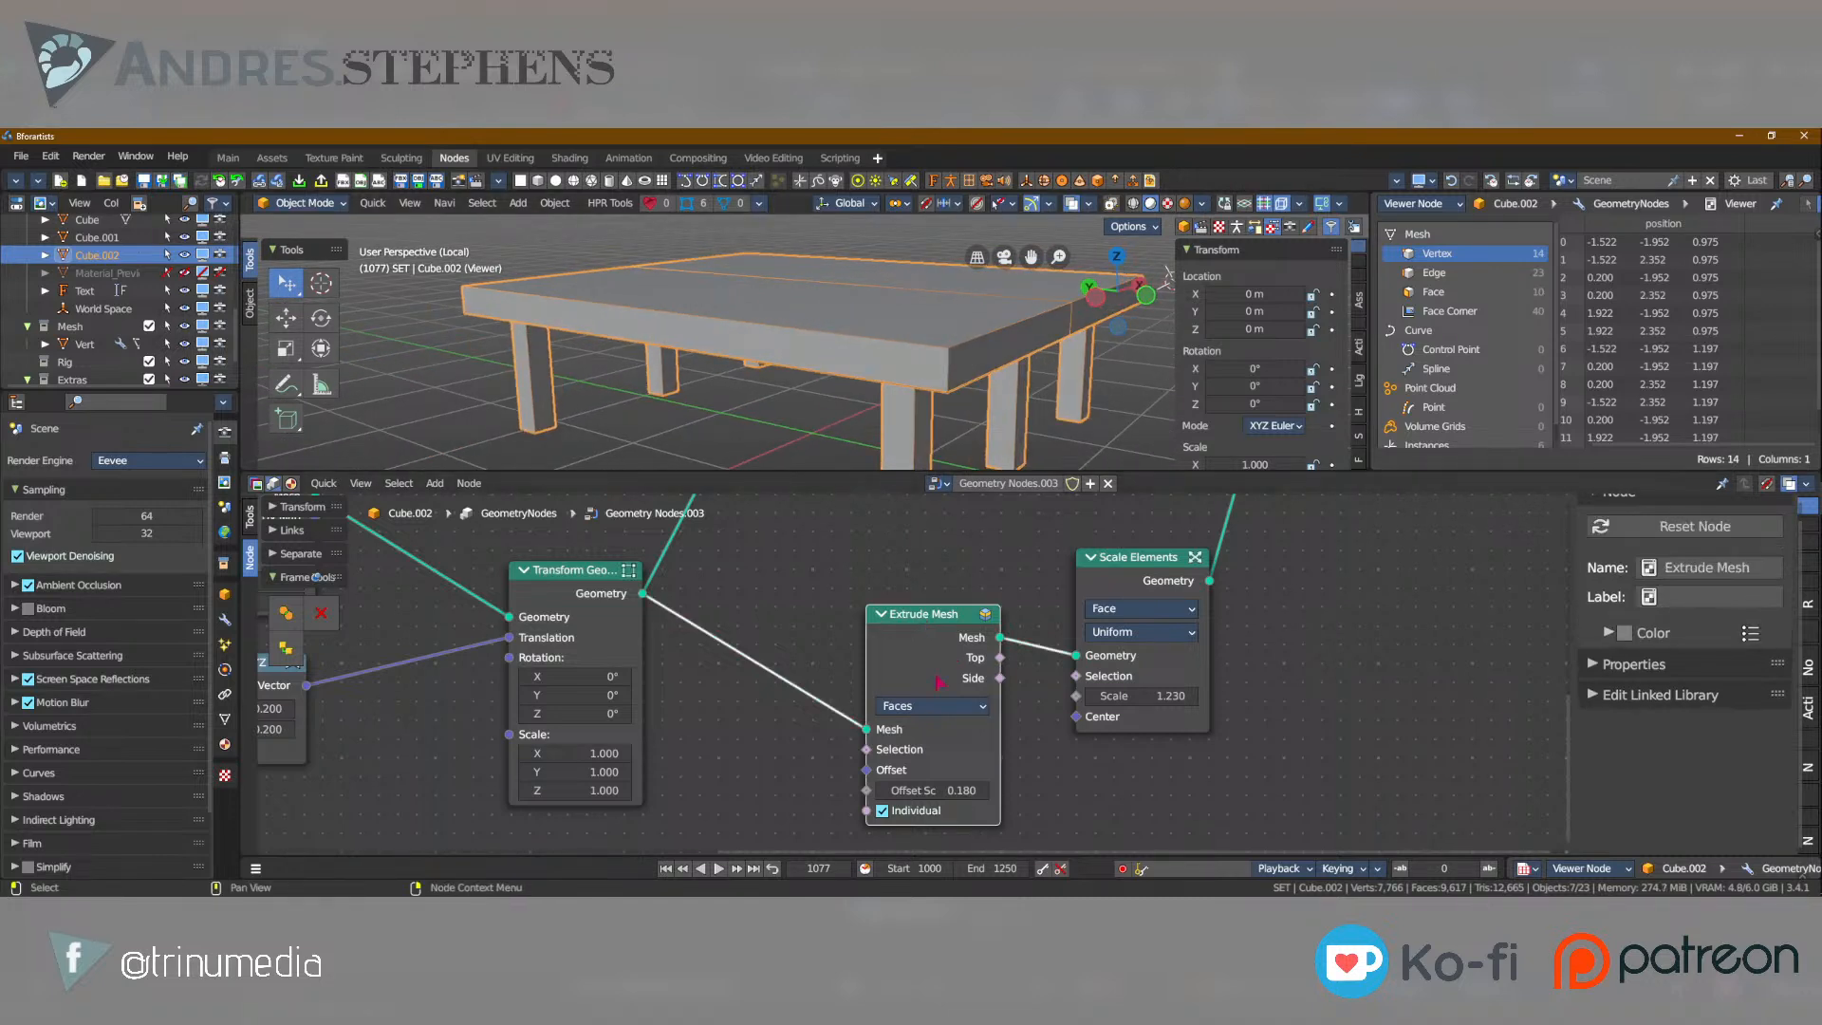
pyautogui.keyDown('ctrl'); pyautogui.scroll(3, 940, 791); pyautogui.keyUp('ctrl')
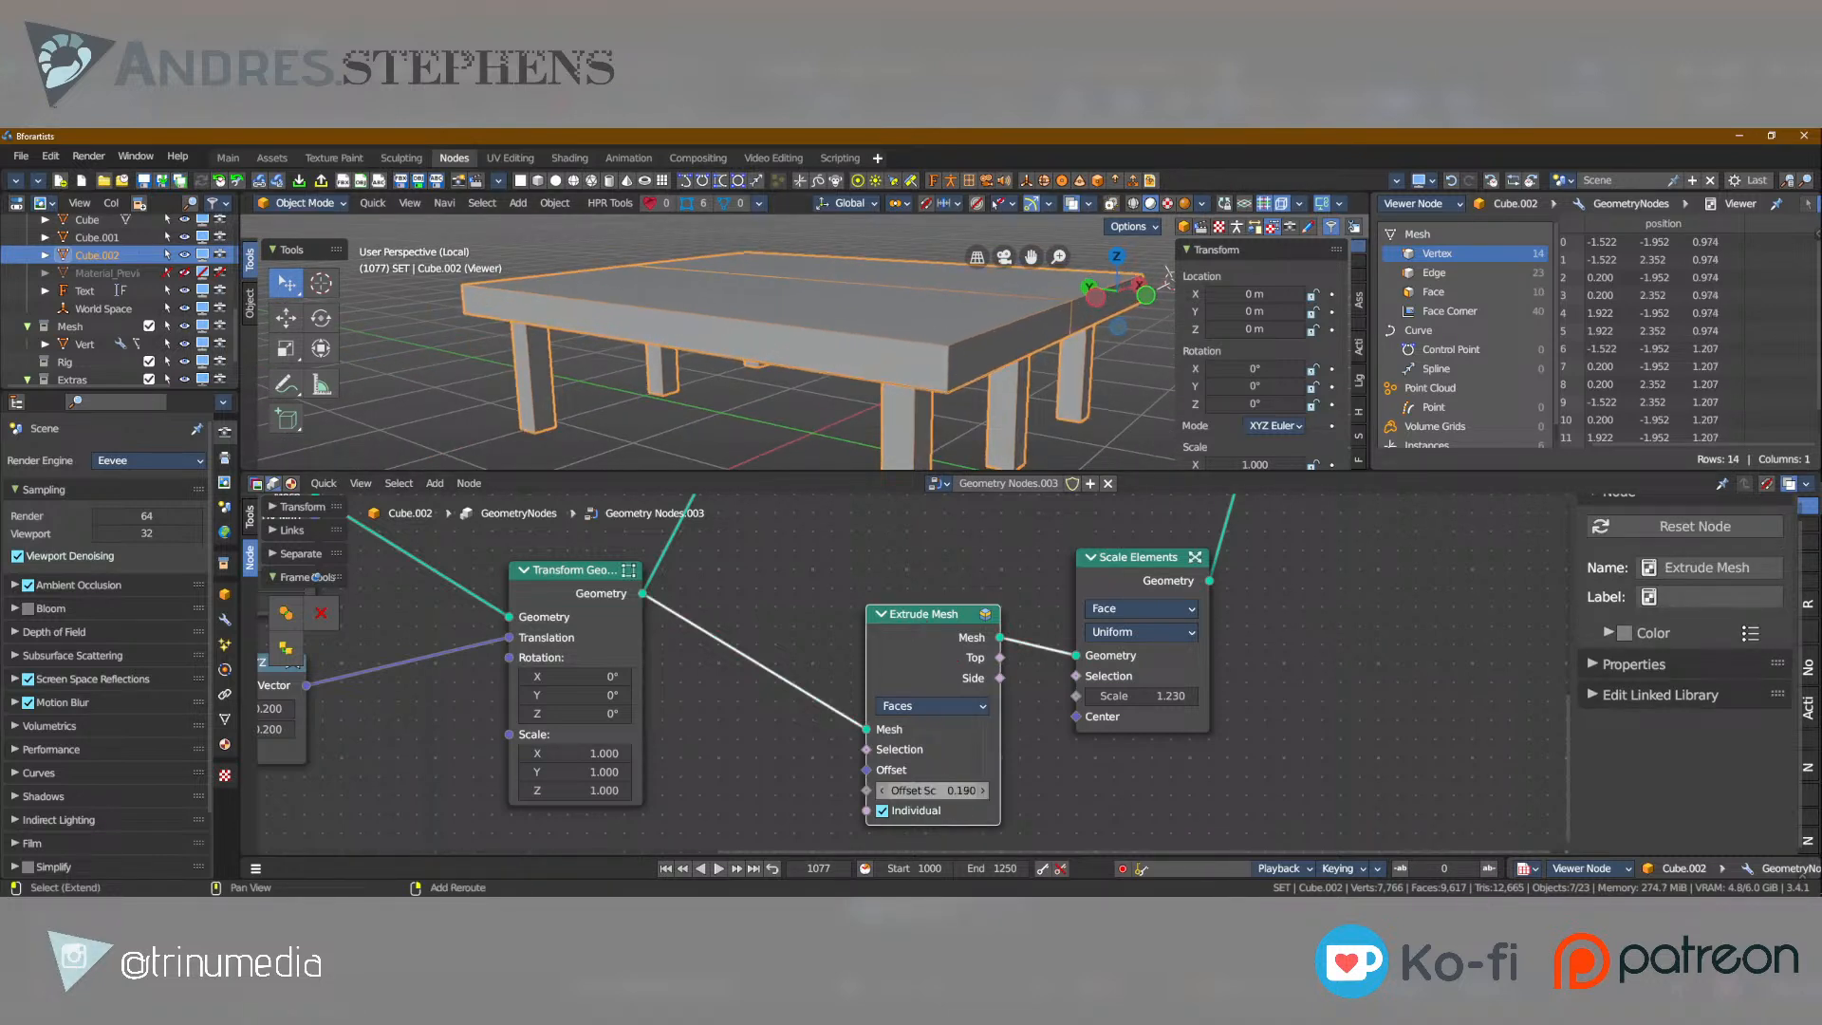
pyautogui.click(886, 812)
pyautogui.keyDown('shift'); pyautogui.moveTo(932, 790); pyautogui.dragTo(887, 791); pyautogui.keyUp('shift')
pyautogui.scroll(-2, 773, 348)
pyautogui.moveTo(772, 348); pyautogui.dragTo(736, 401, button='middle')
pyautogui.scroll(-2, 676, 410)
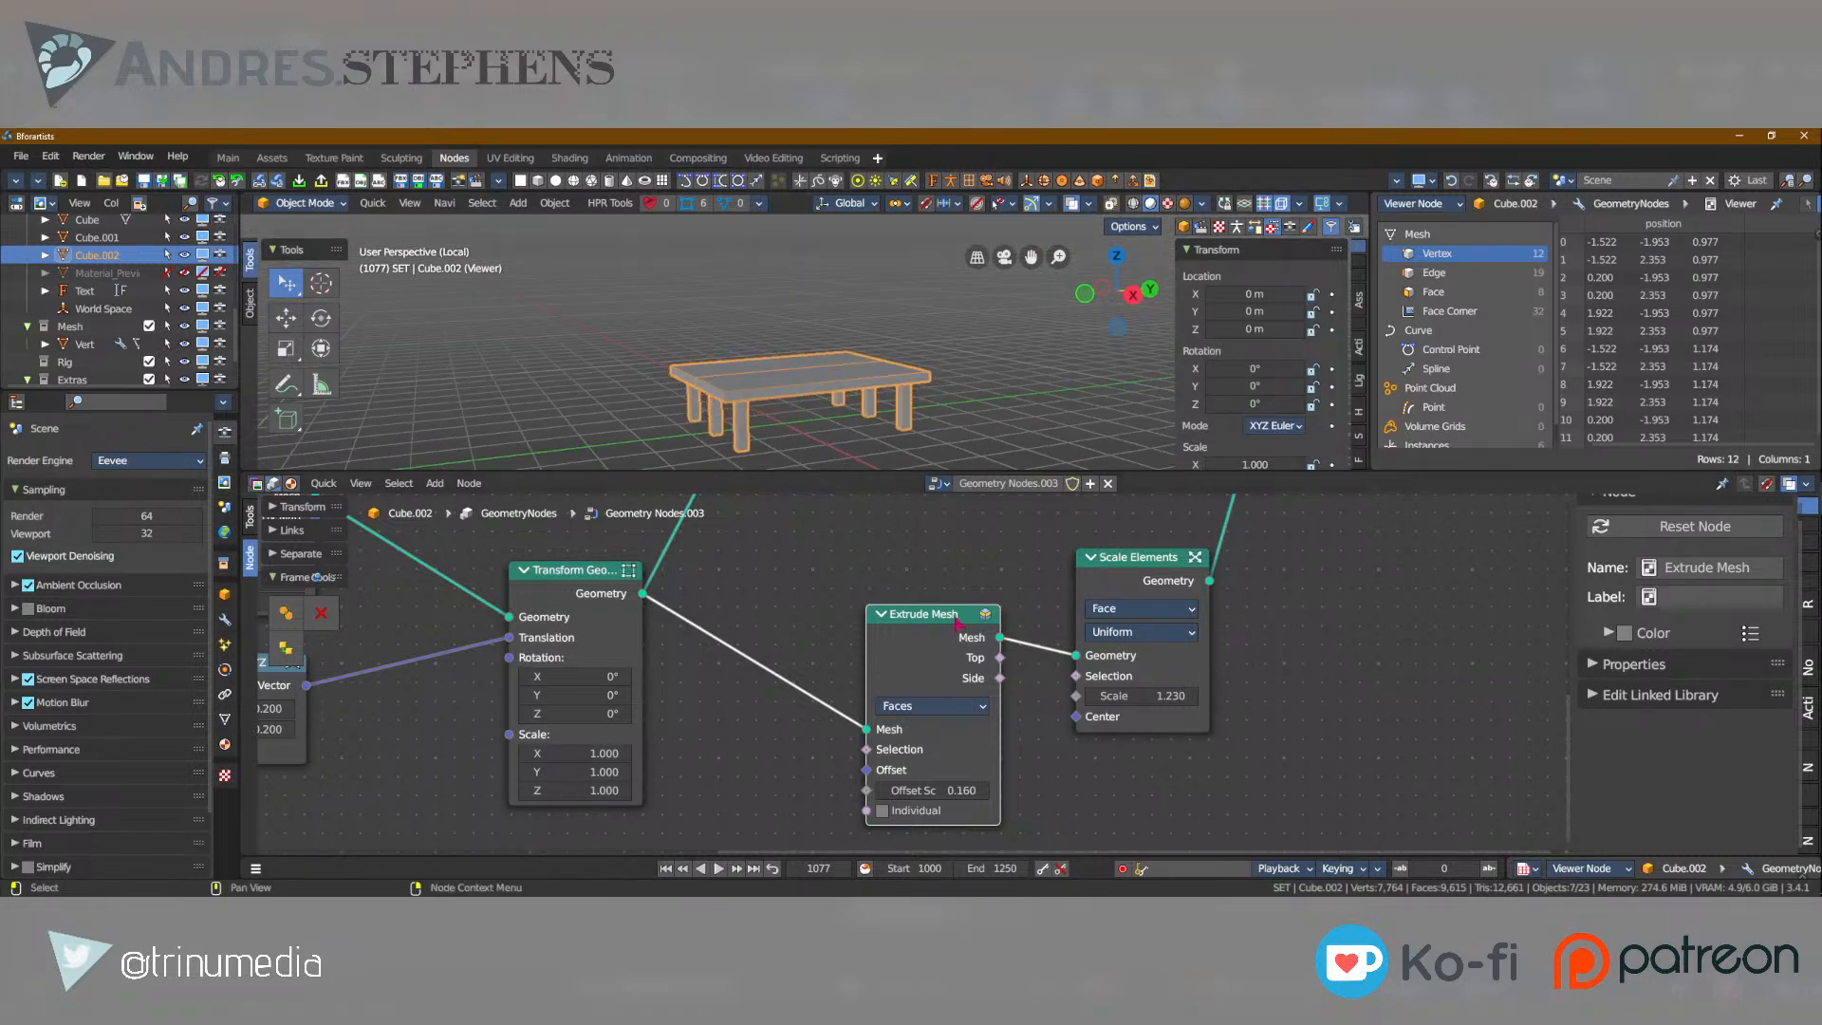
# Duplicate the Extrude Mesh node and insert the copy between Scale Elements and Join Geometry.
pyautogui.scroll(-2, 933, 617)
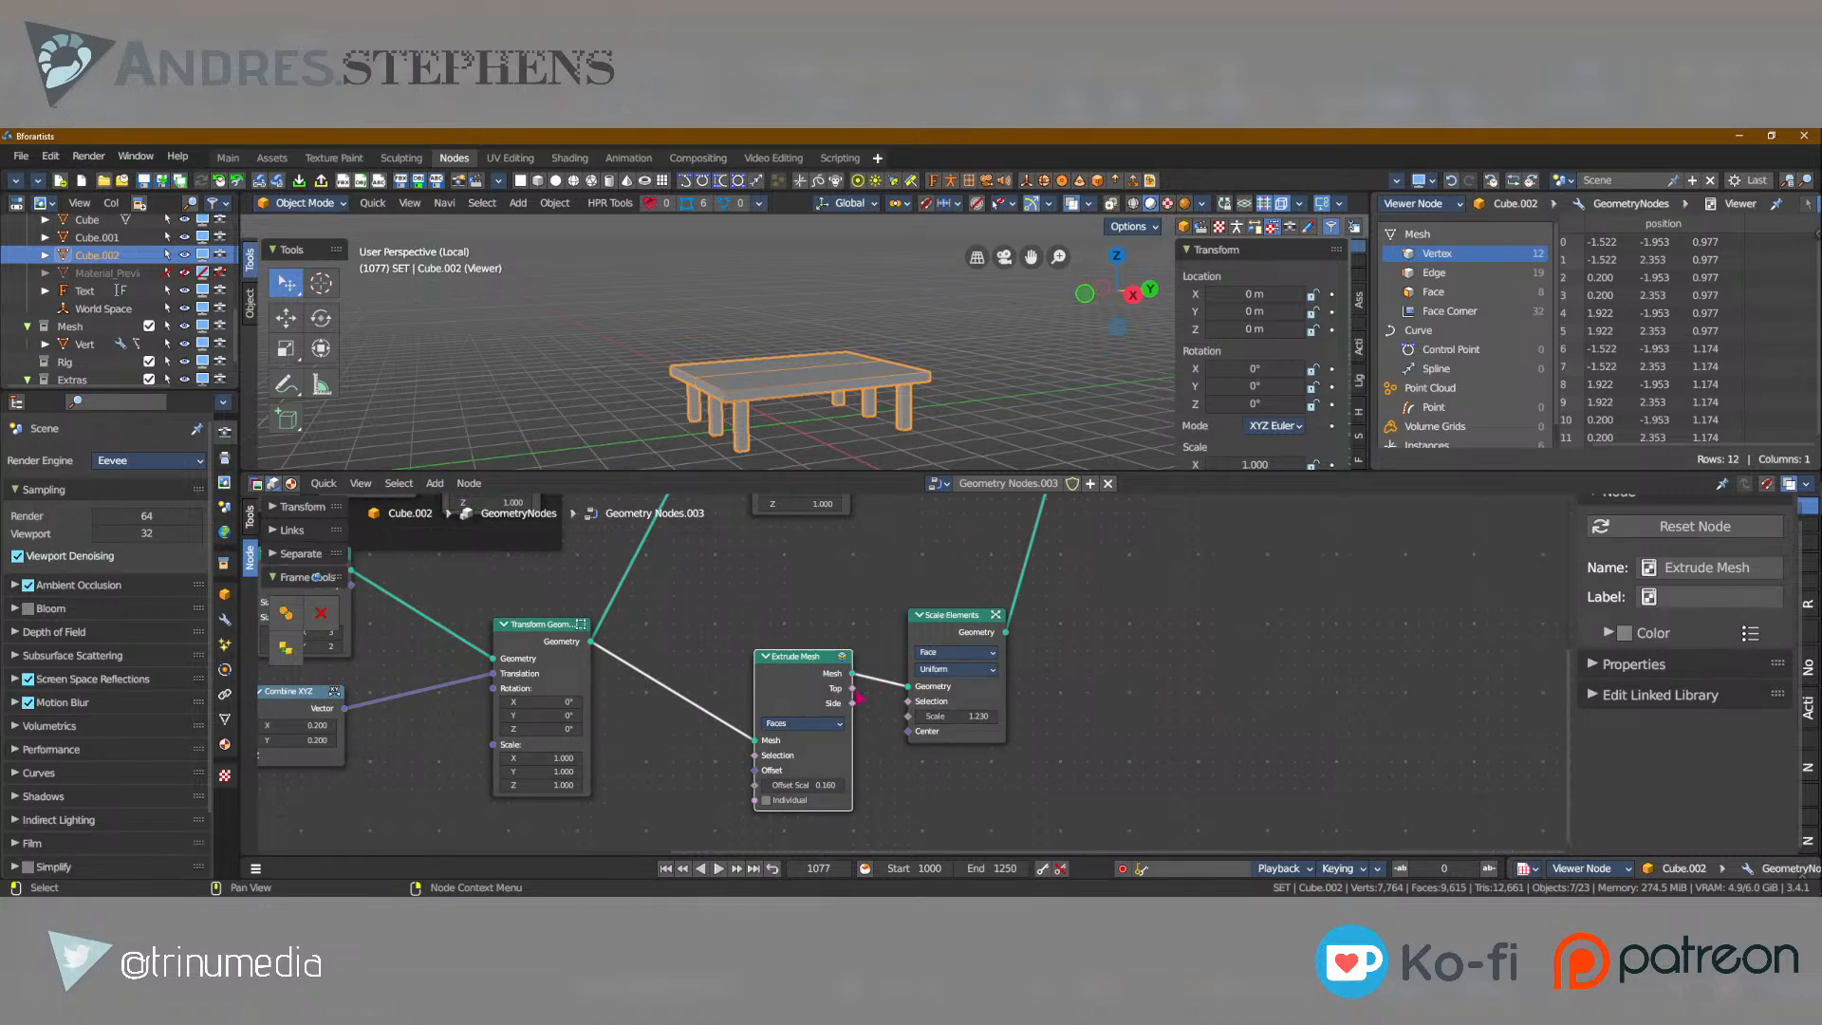
pyautogui.click(940, 617)
pyautogui.click(806, 659)
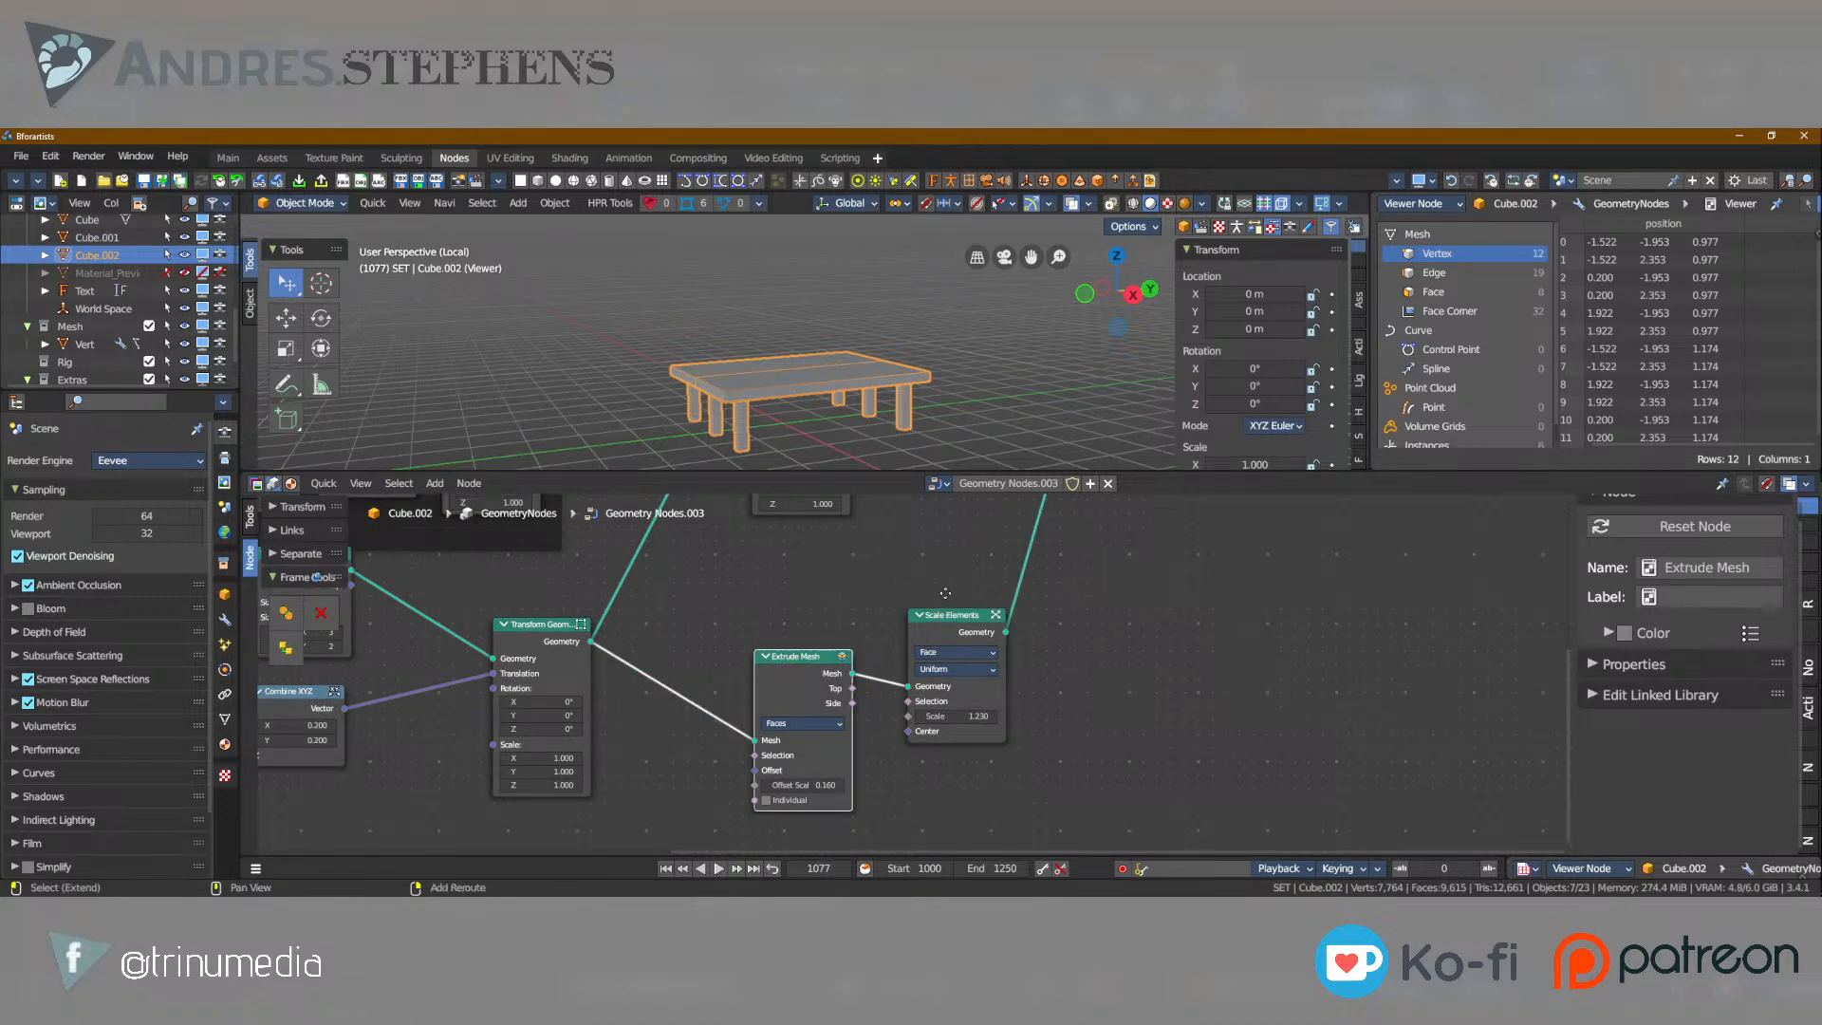
pyautogui.hotkey('shift', 'd')
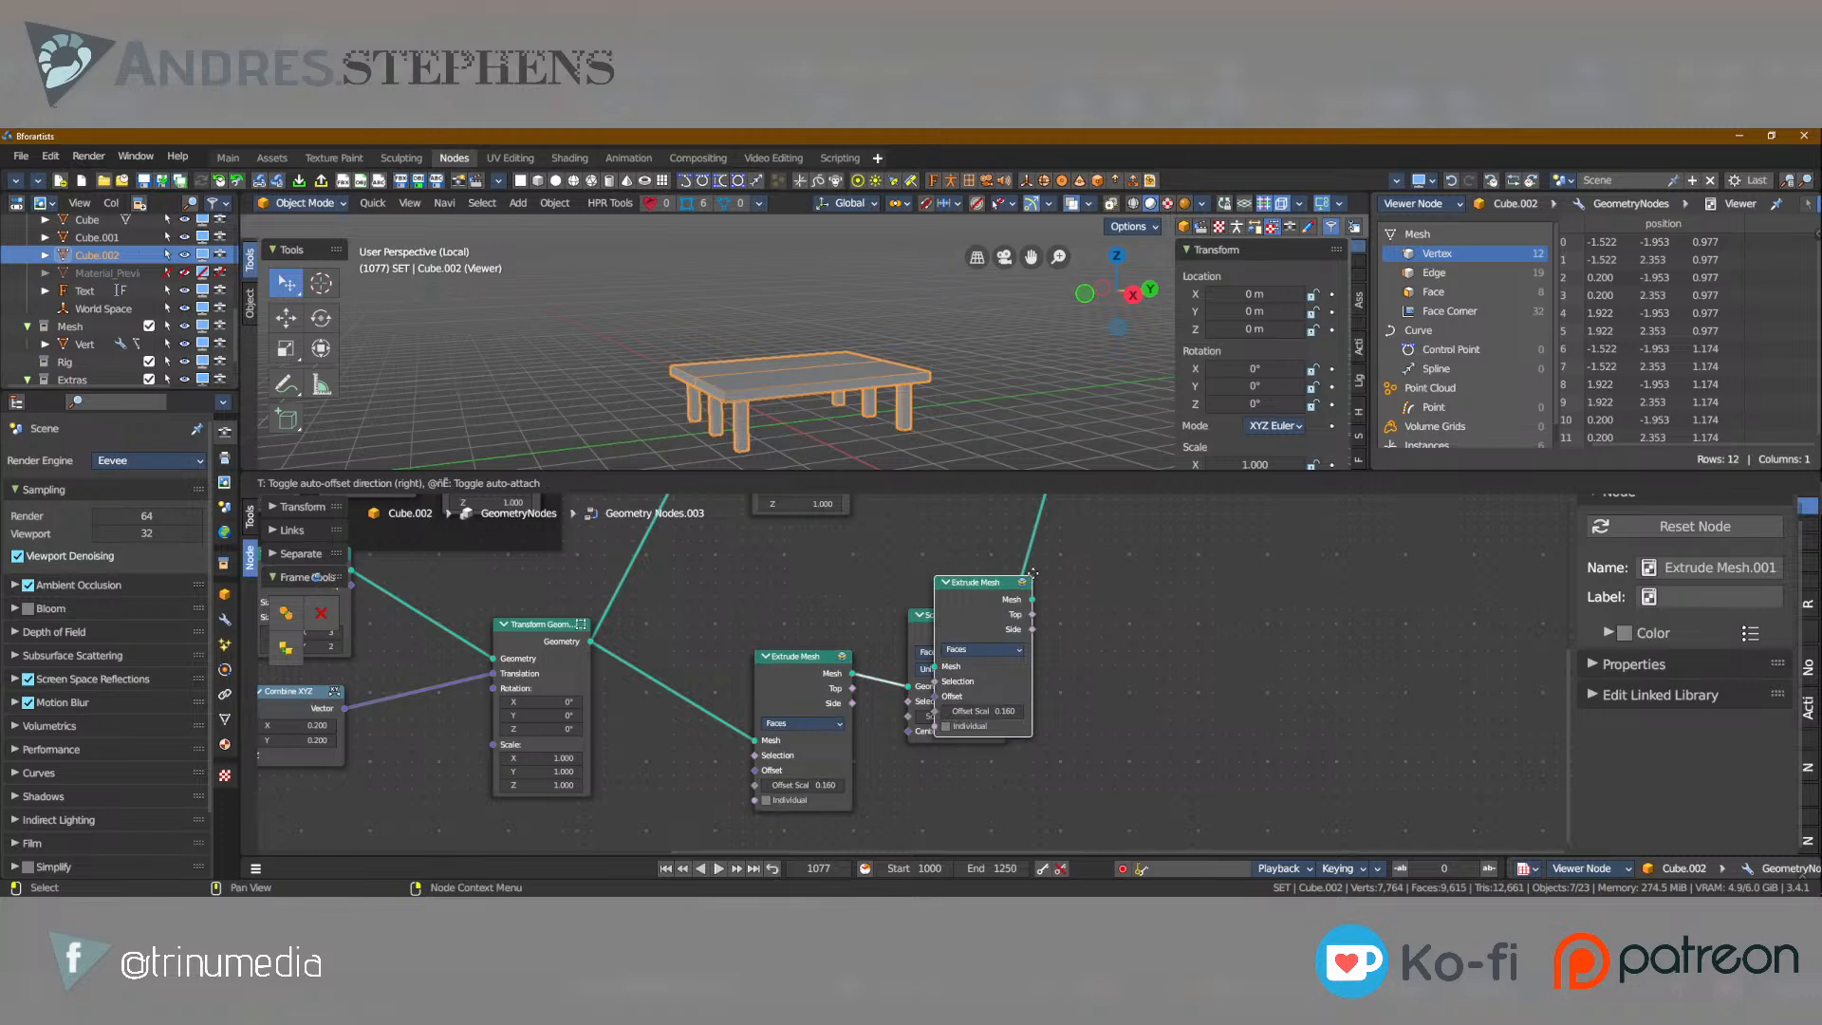
pyautogui.click(1053, 578)
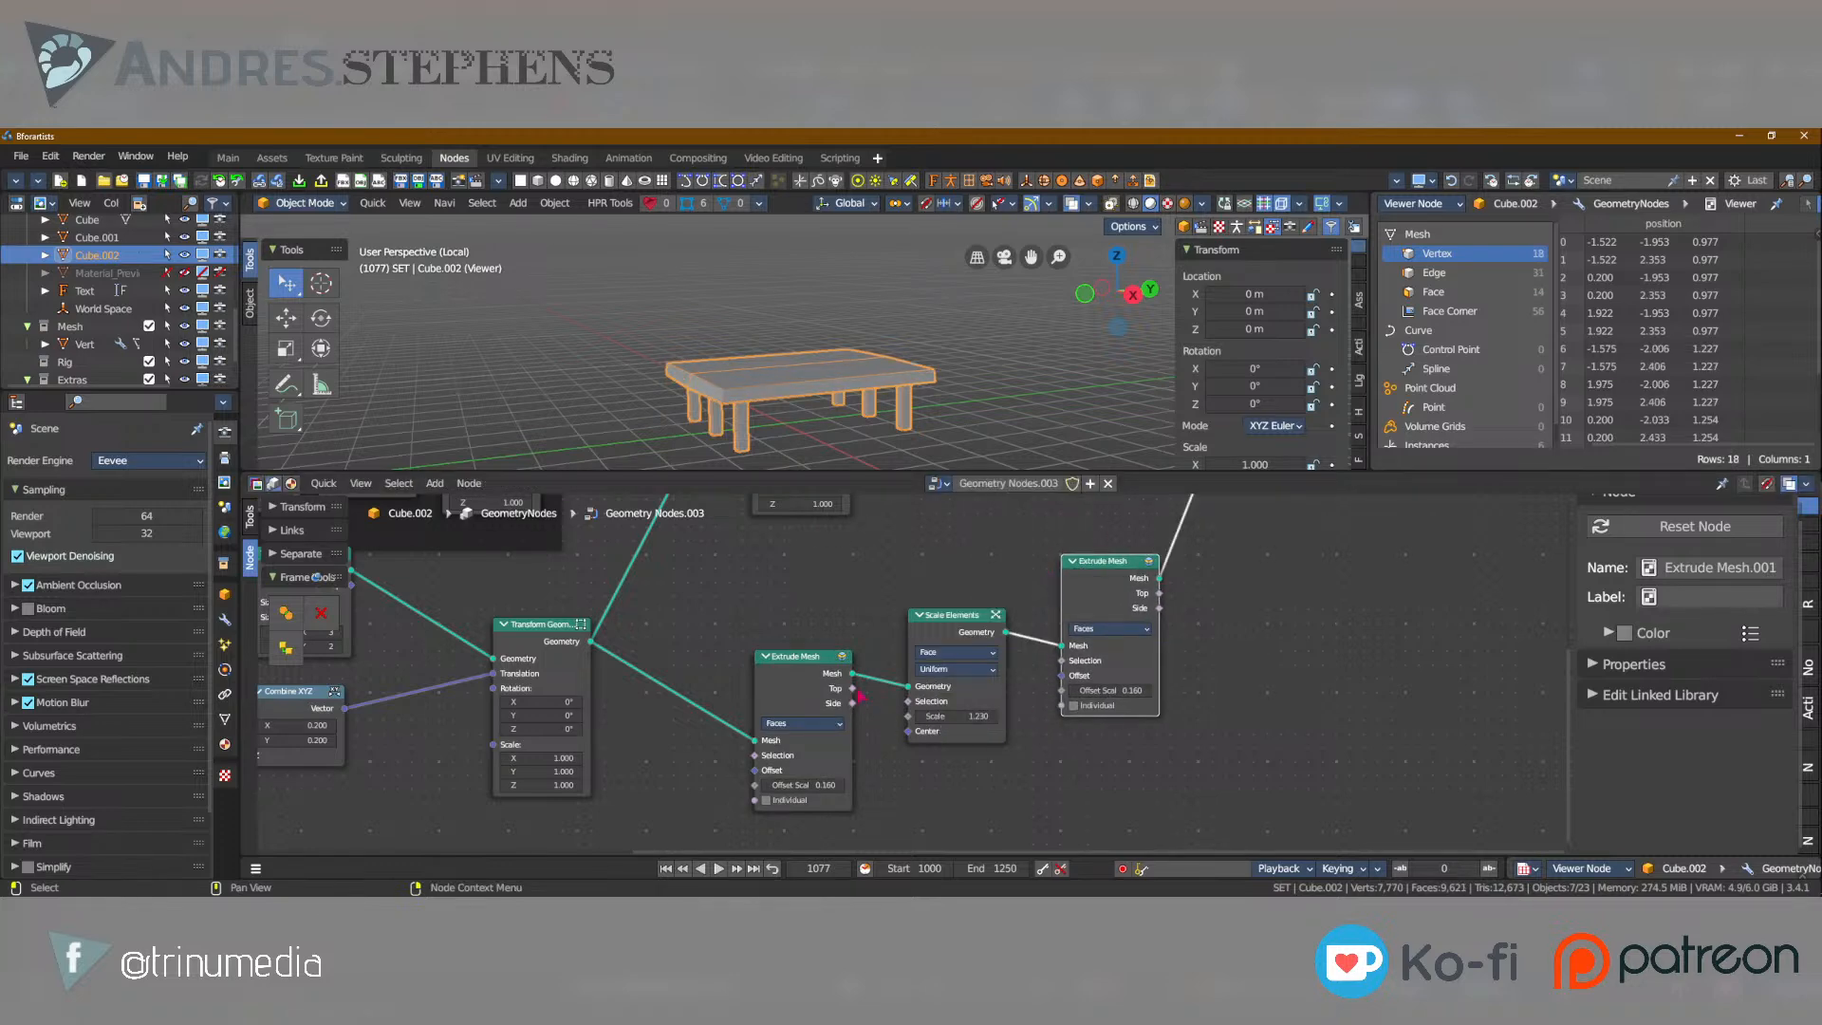
# Connect the first Extrude Mesh node's Top output to the duplicate's Selection input and inspect the link and tabletop.
pyautogui.moveTo(854, 689); pyautogui.dragTo(1061, 659)
pyautogui.scroll(4, 907, 674)
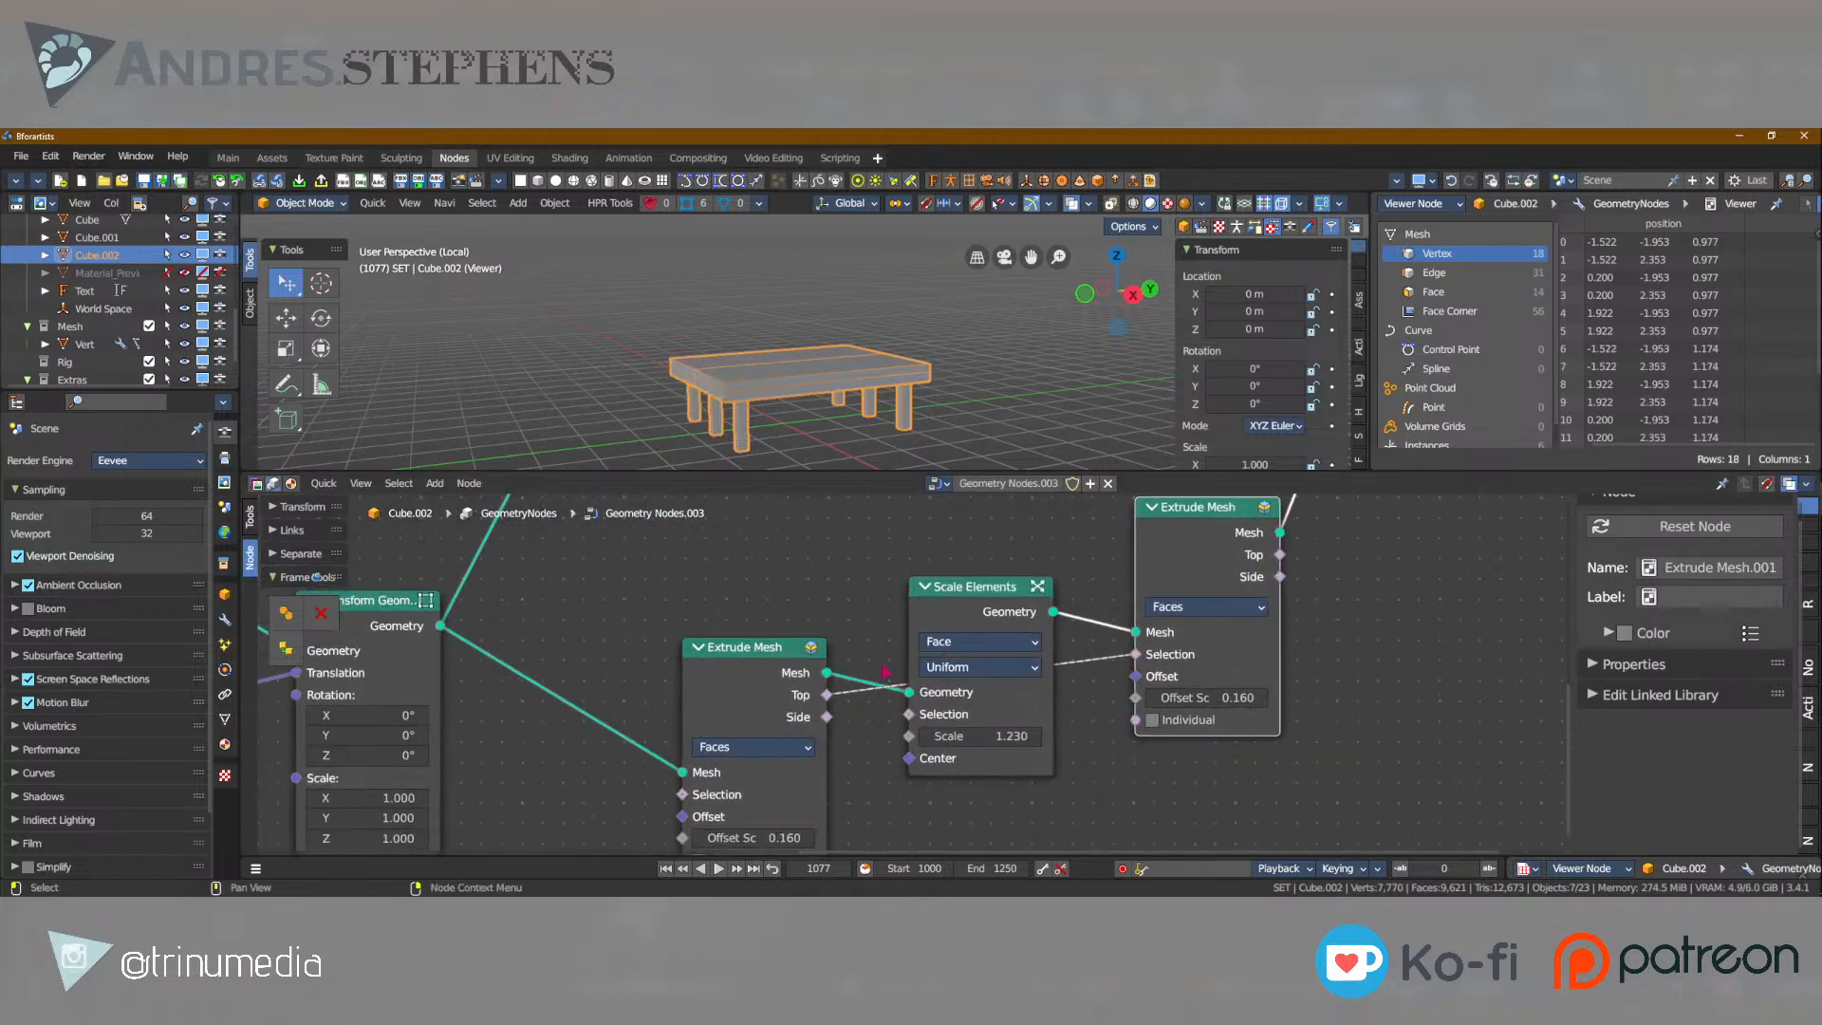
pyautogui.scroll(2, 907, 675)
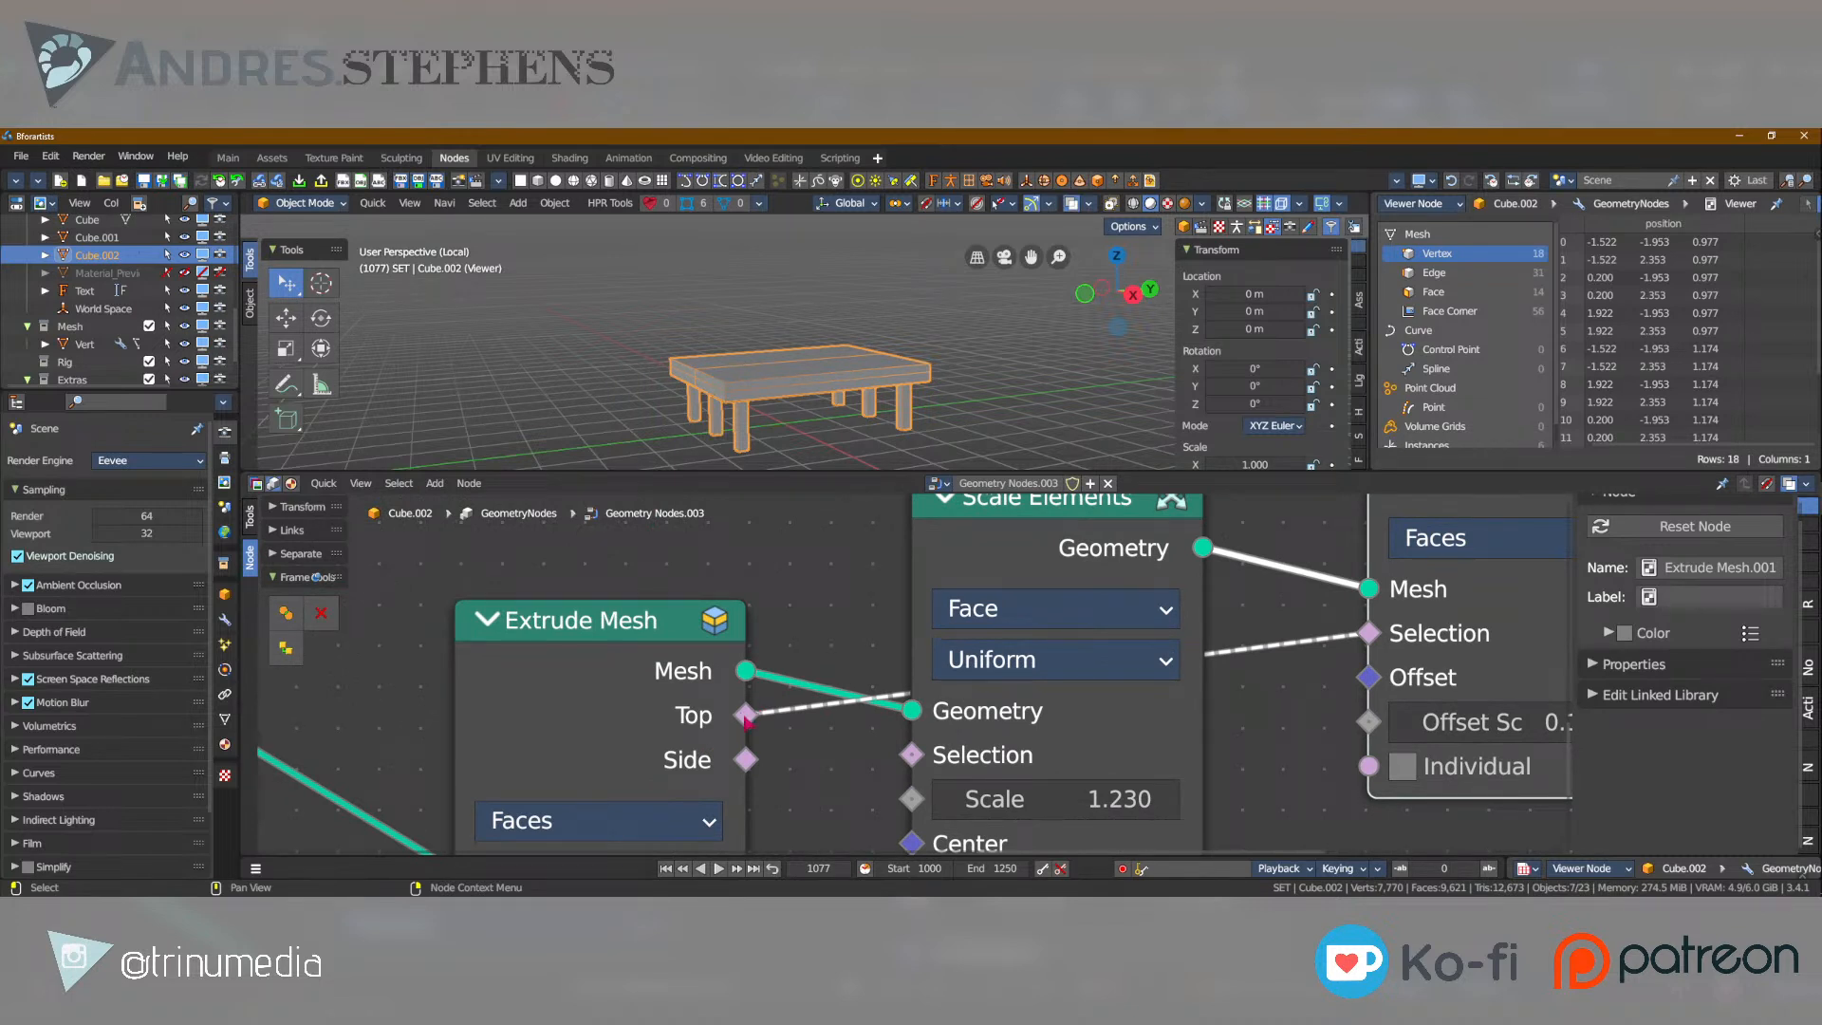
pyautogui.moveTo(747, 720)
pyautogui.scroll(6, 770, 387)
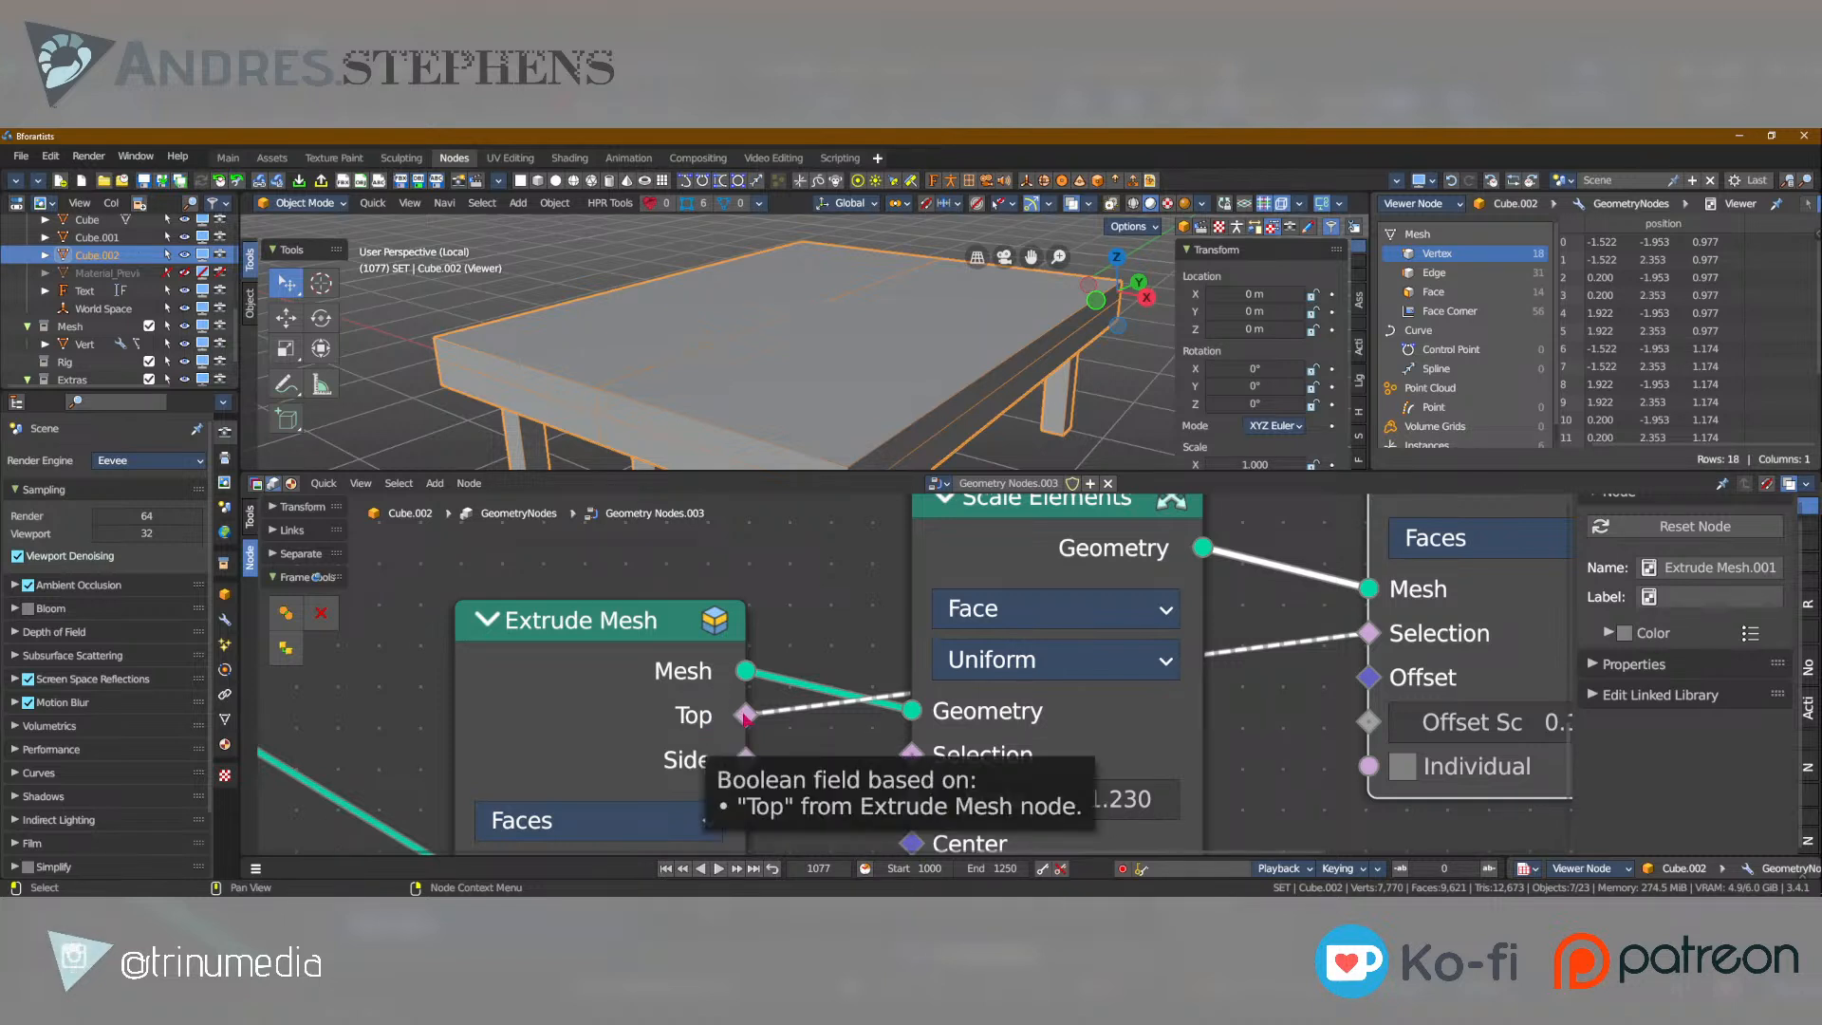
pyautogui.moveTo(977, 546); pyautogui.dragTo(837, 554, button='middle')
pyautogui.scroll(-1, 837, 554)
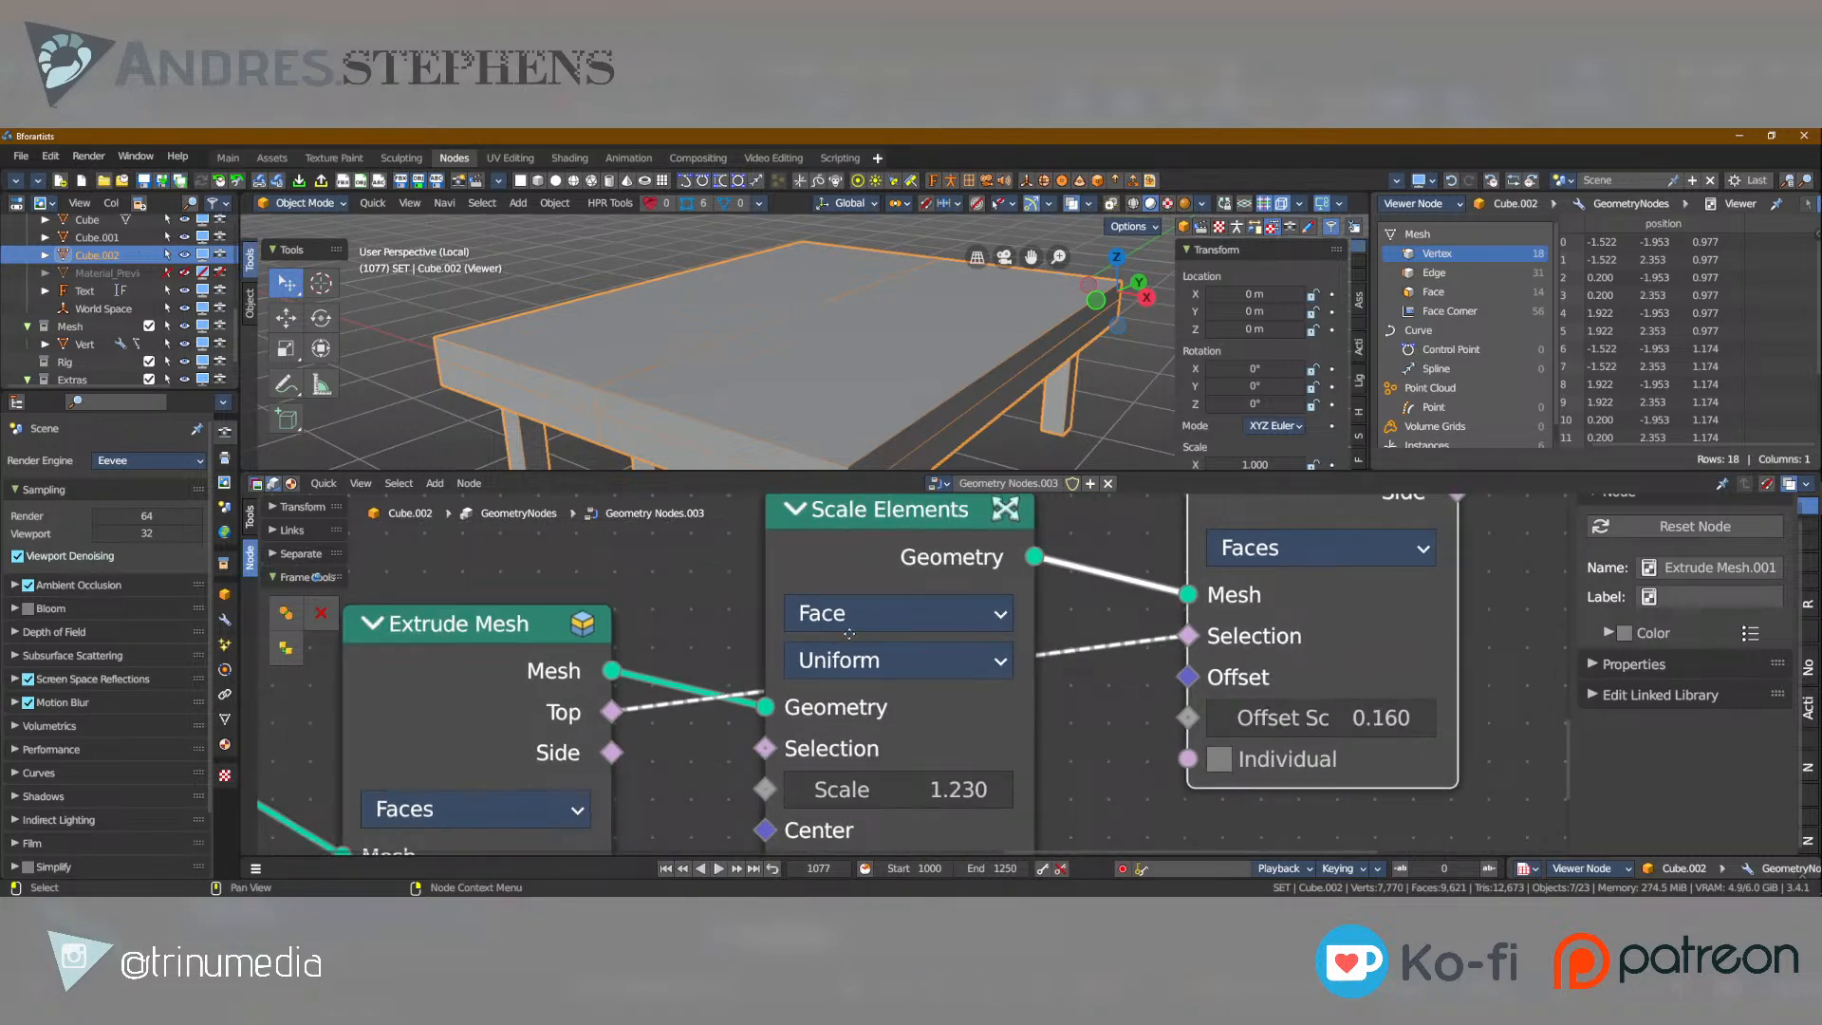
# Move the second Extrude Mesh node up and the Scale Elements node down to clear space around the link between Top and Selection.
pyautogui.press('g')
pyautogui.click(871, 645)
pyautogui.hotkey('alt', 'a')
pyautogui.click(921, 533)
pyautogui.press('g')
pyautogui.moveTo(940, 794); pyautogui.dragTo(928, 839)
pyautogui.moveTo(925, 836); pyautogui.dragTo(910, 776, button='middle')
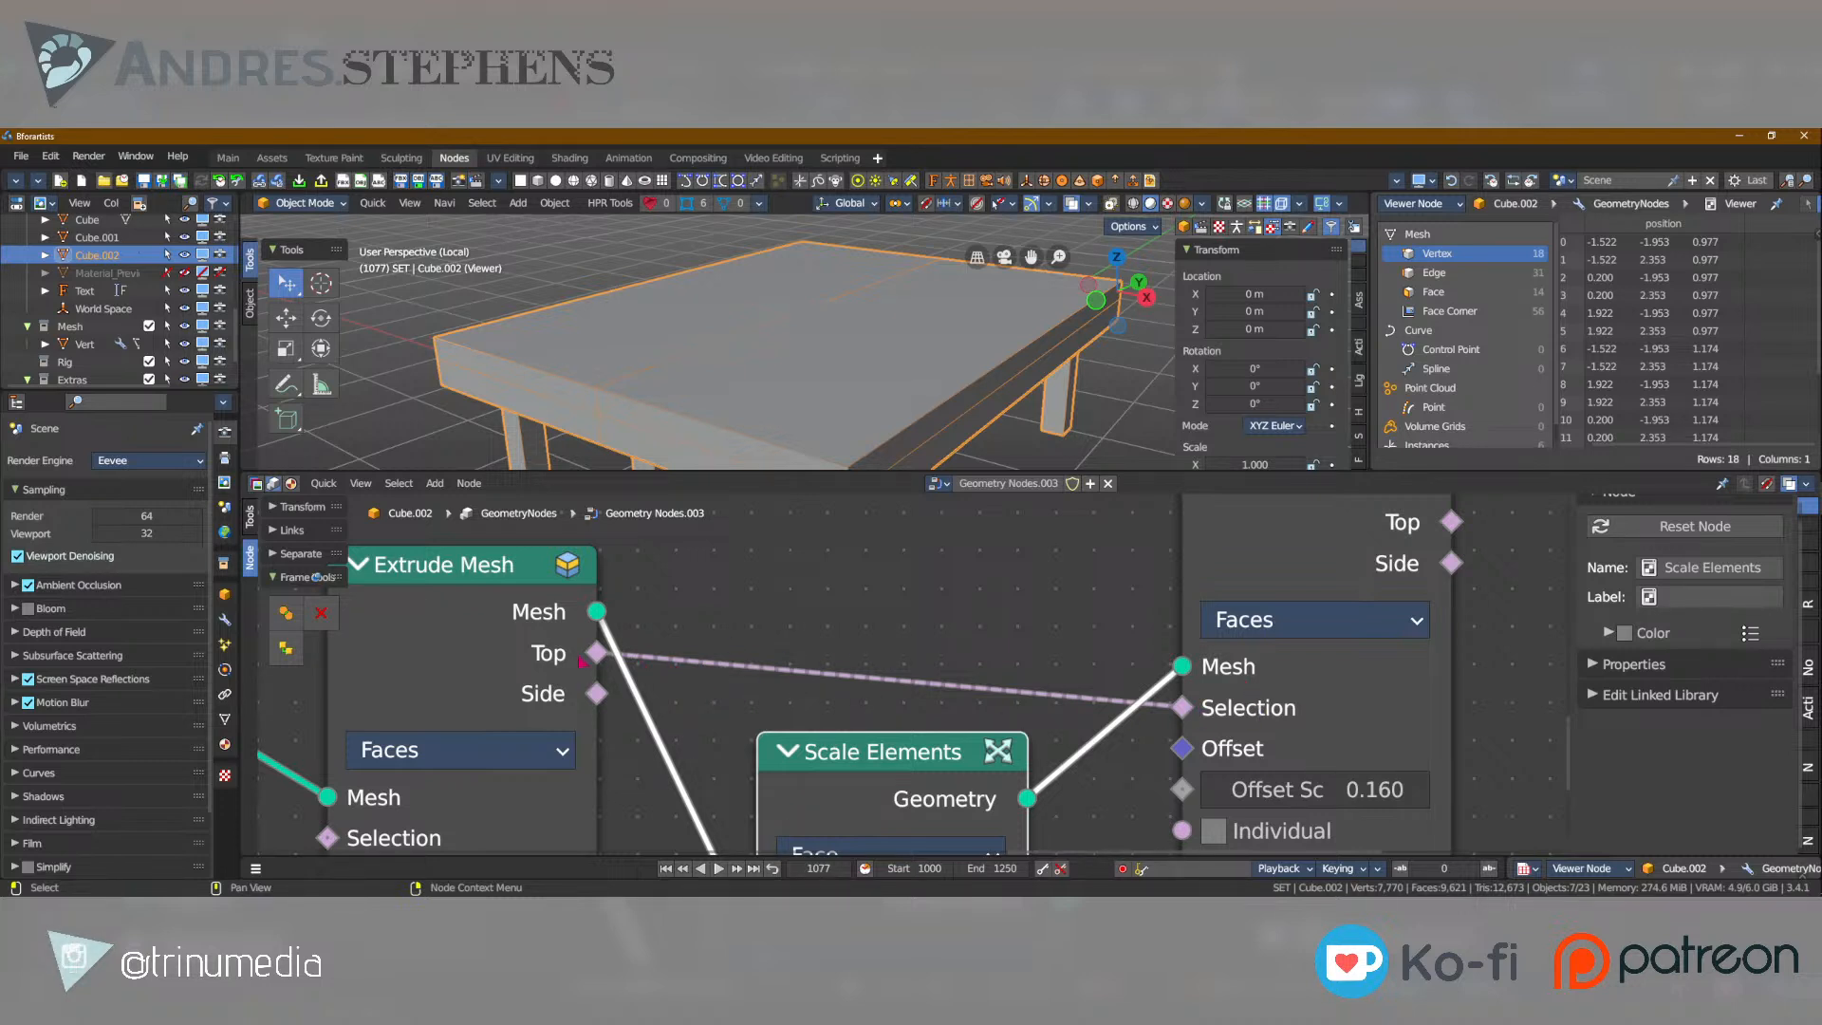
# Duplicate the Scale Elements node and insert the copy after the second Extrude Mesh node.
pyautogui.moveTo(1317, 709); pyautogui.dragTo(973, 733, button='middle')
pyautogui.scroll(-2, 892, 723)
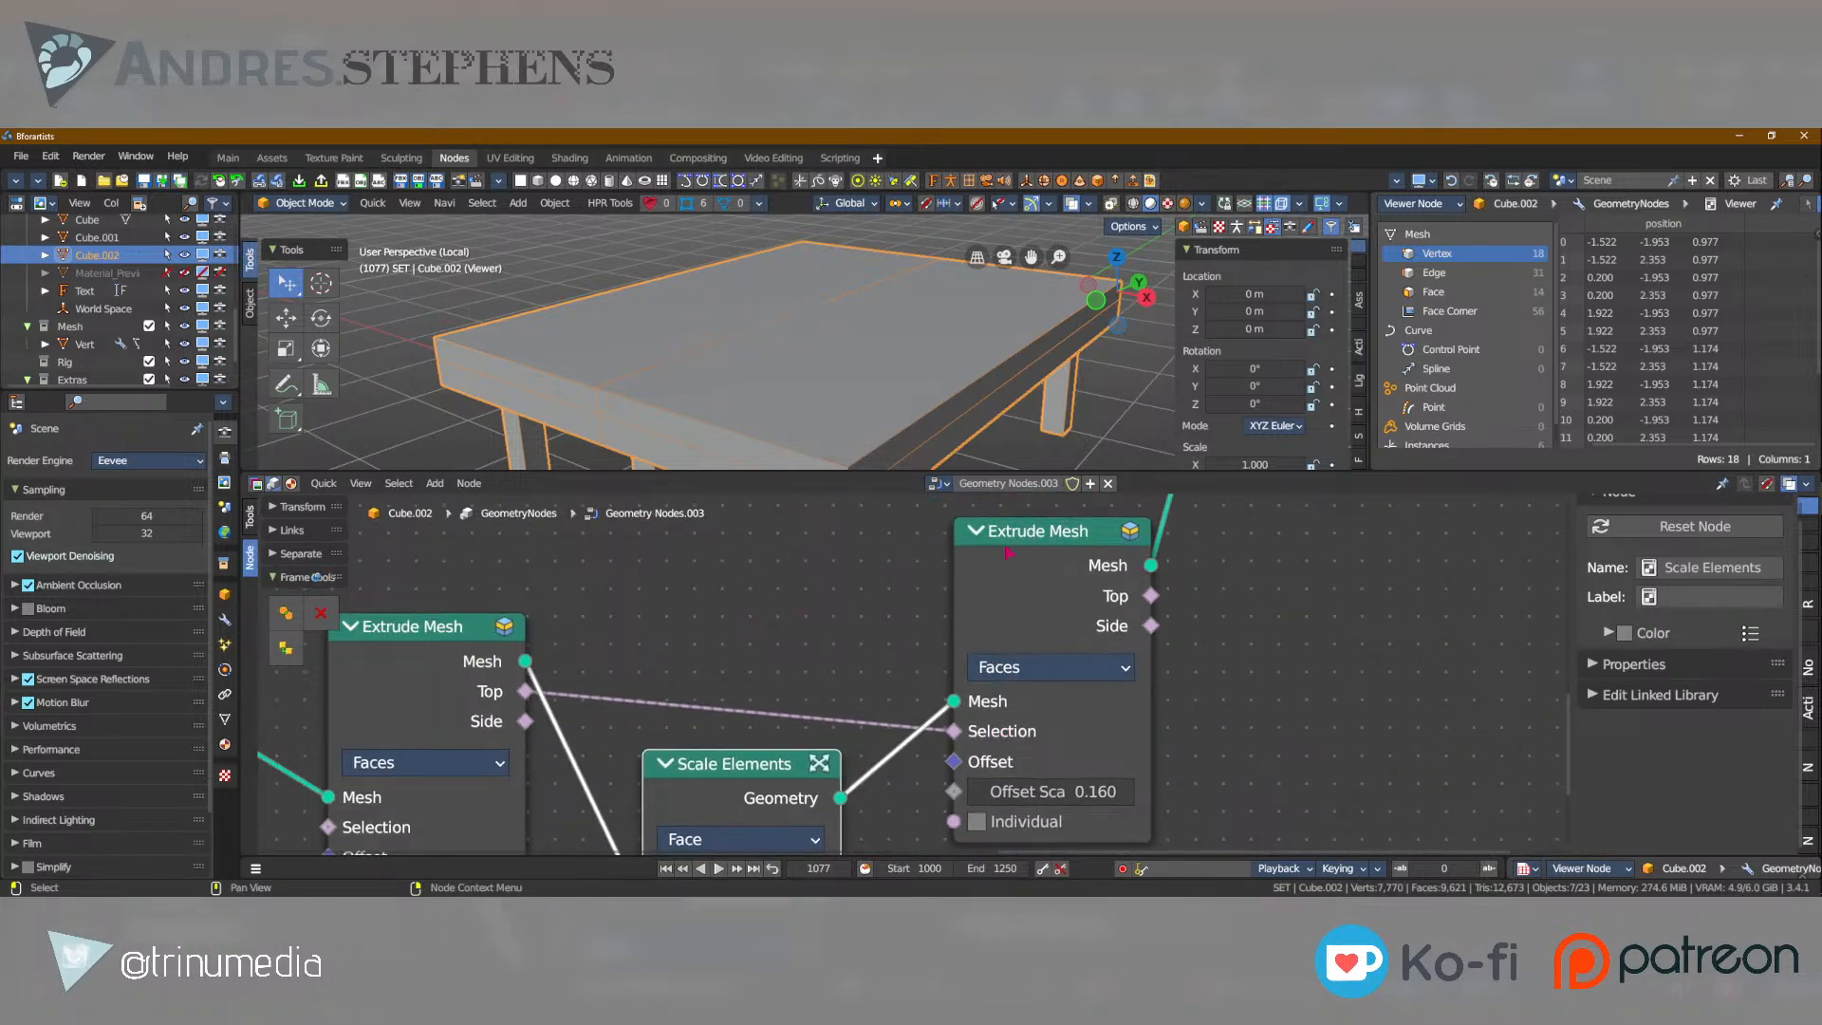
pyautogui.scroll(-3, 767, 355)
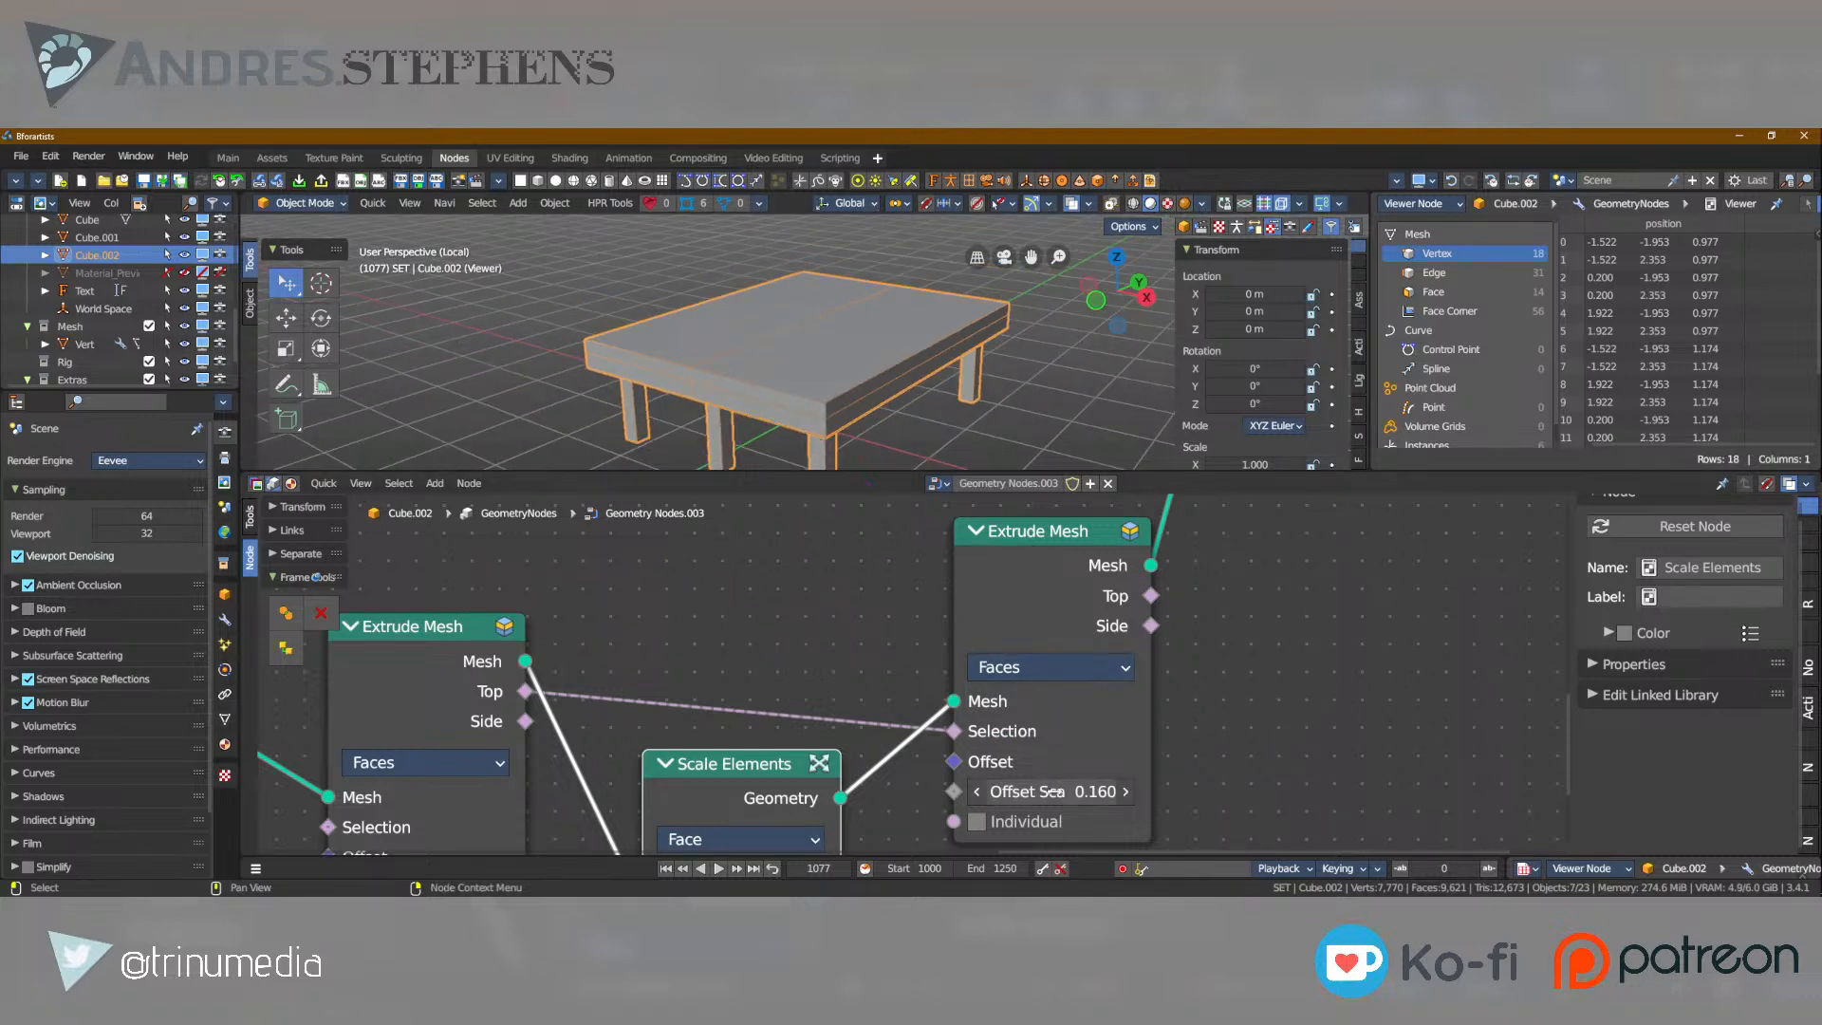
pyautogui.moveTo(1193, 674); pyautogui.dragTo(1087, 671, button='middle')
pyautogui.scroll(-2, 1087, 670)
pyautogui.click(1125, 685)
pyautogui.moveTo(997, 757)
pyautogui.mouseDown()
pyautogui.moveTo(963, 757)
pyautogui.moveTo(996, 757)
pyautogui.mouseUp()
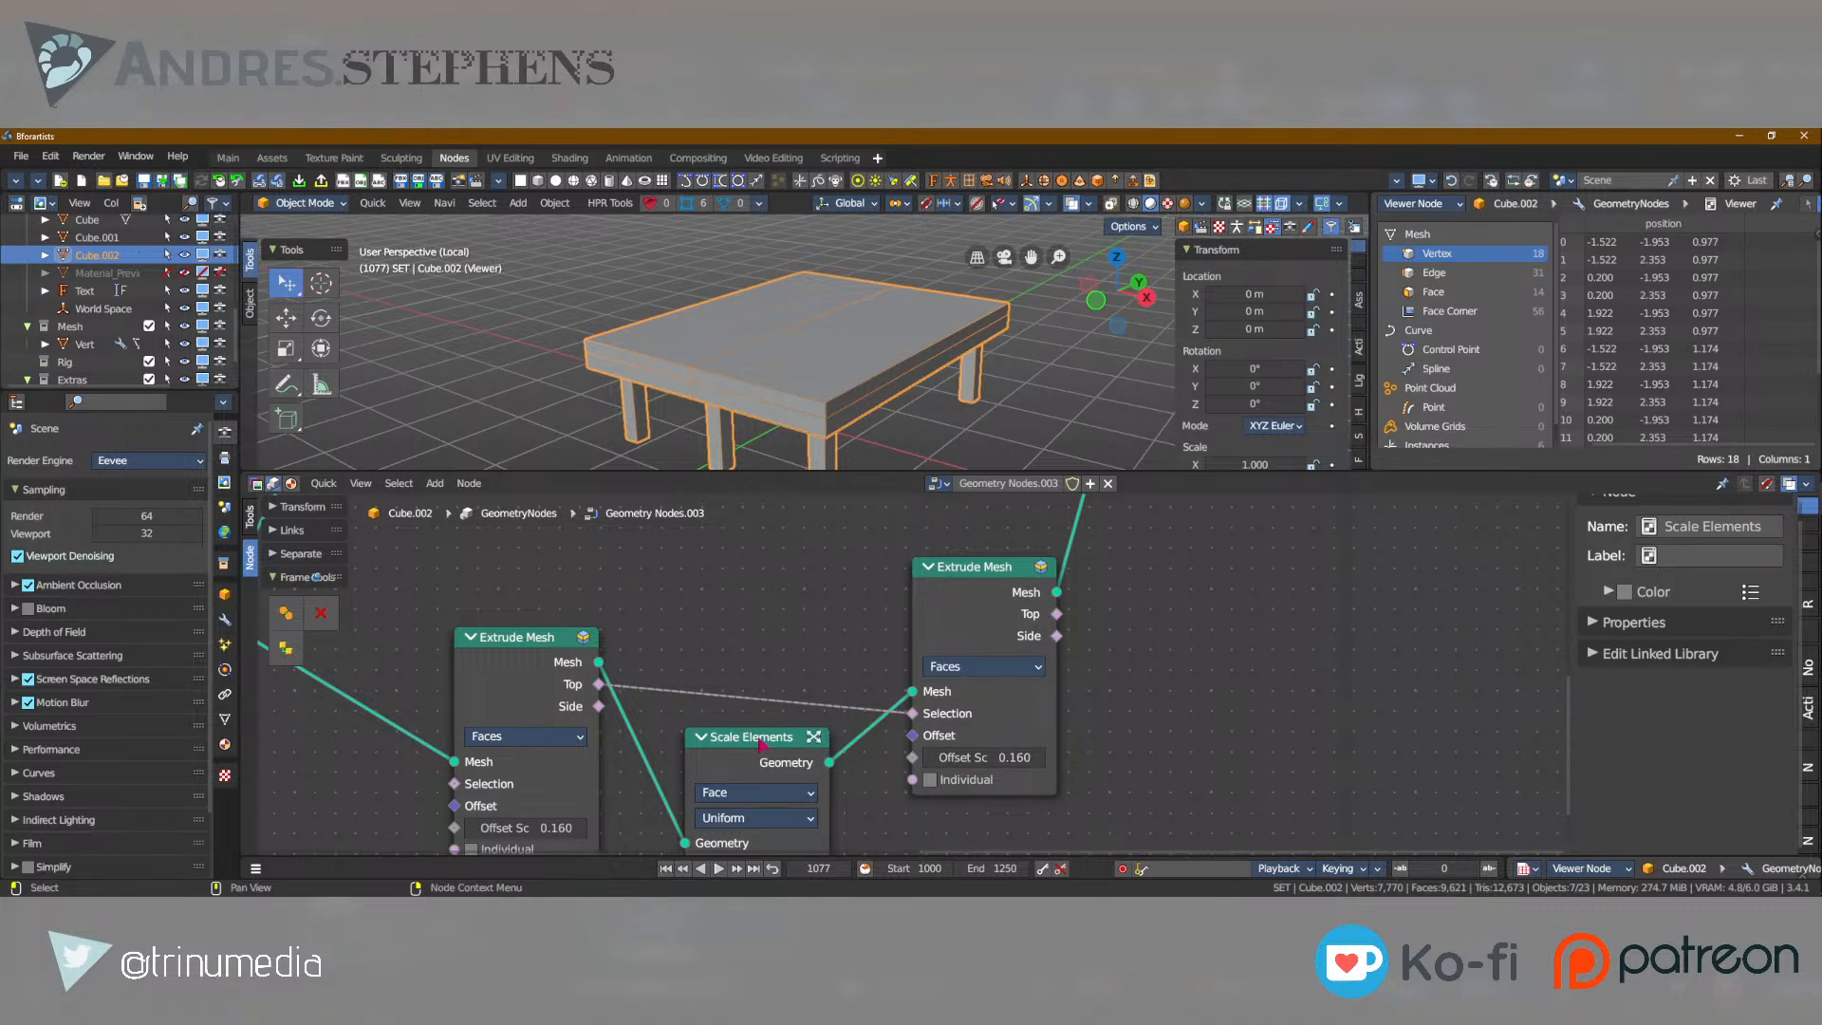
pyautogui.hotkey('shift', 'd')
pyautogui.click(1091, 555)
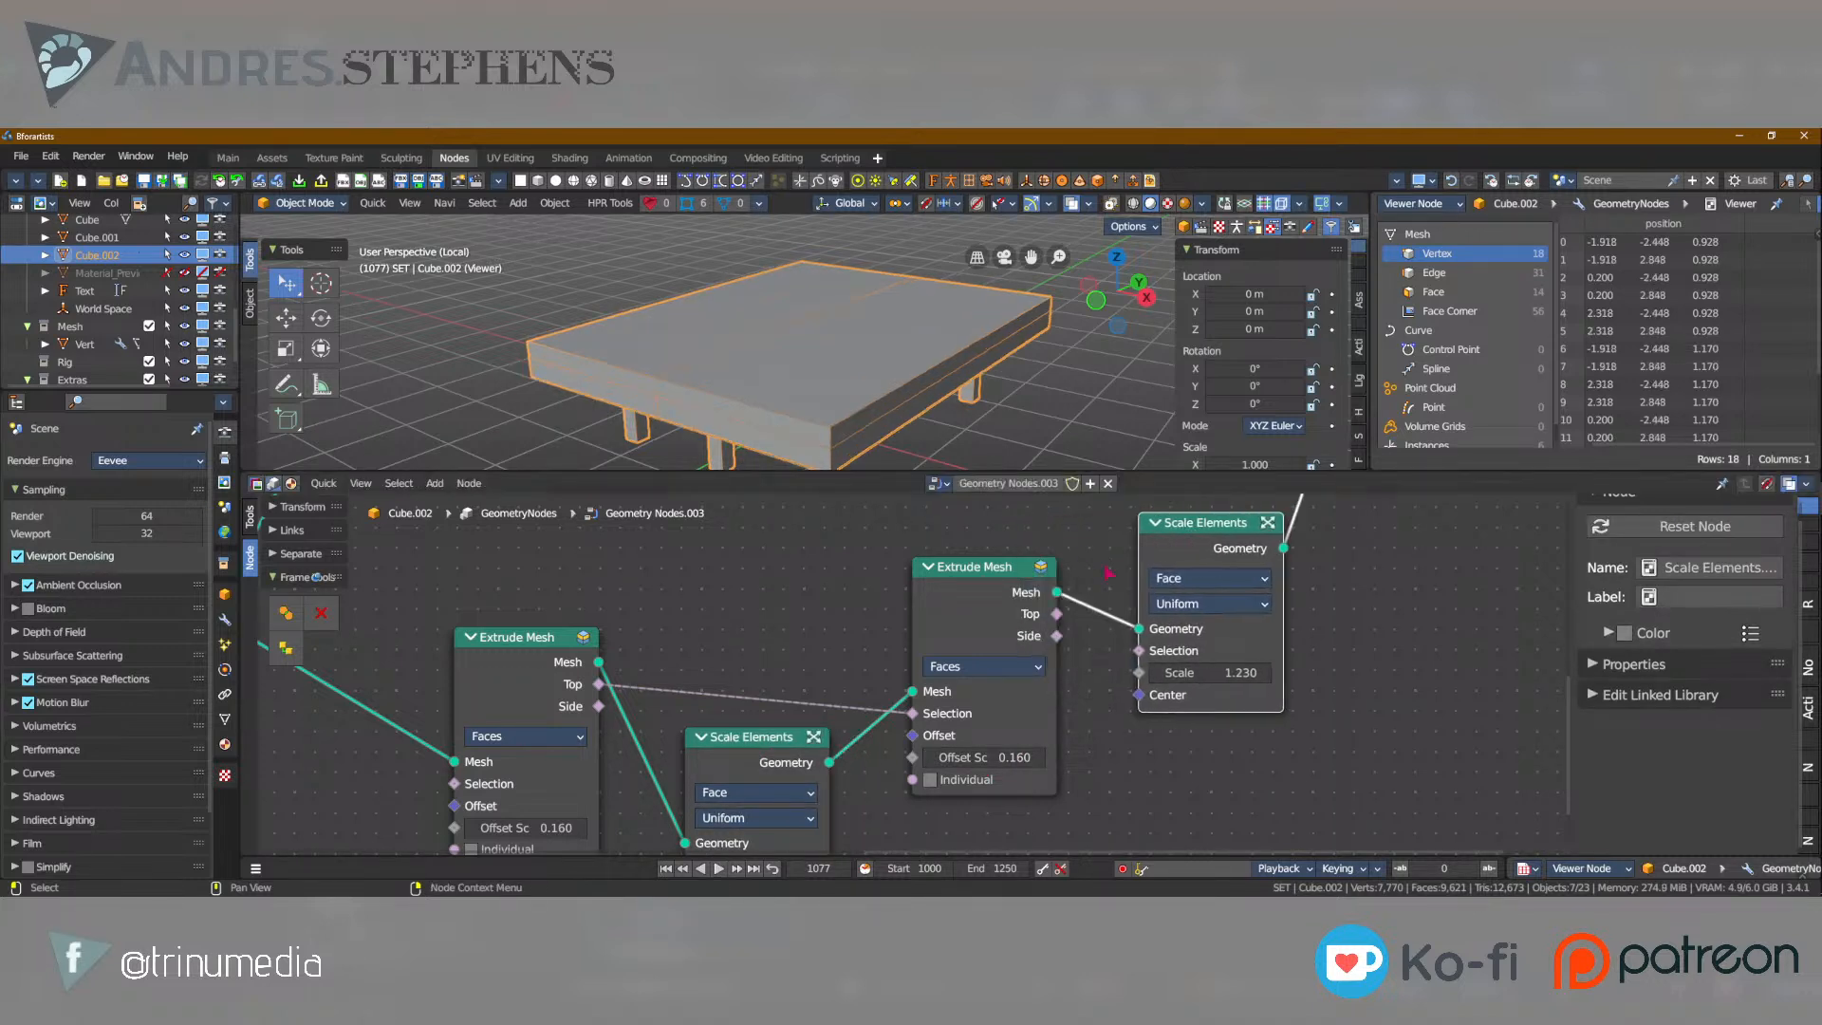
# Connect the second Extrude Mesh node's Side output to the duplicated Scale Elements node's Selection and set its Scale to 1.130.
pyautogui.moveTo(1062, 621)
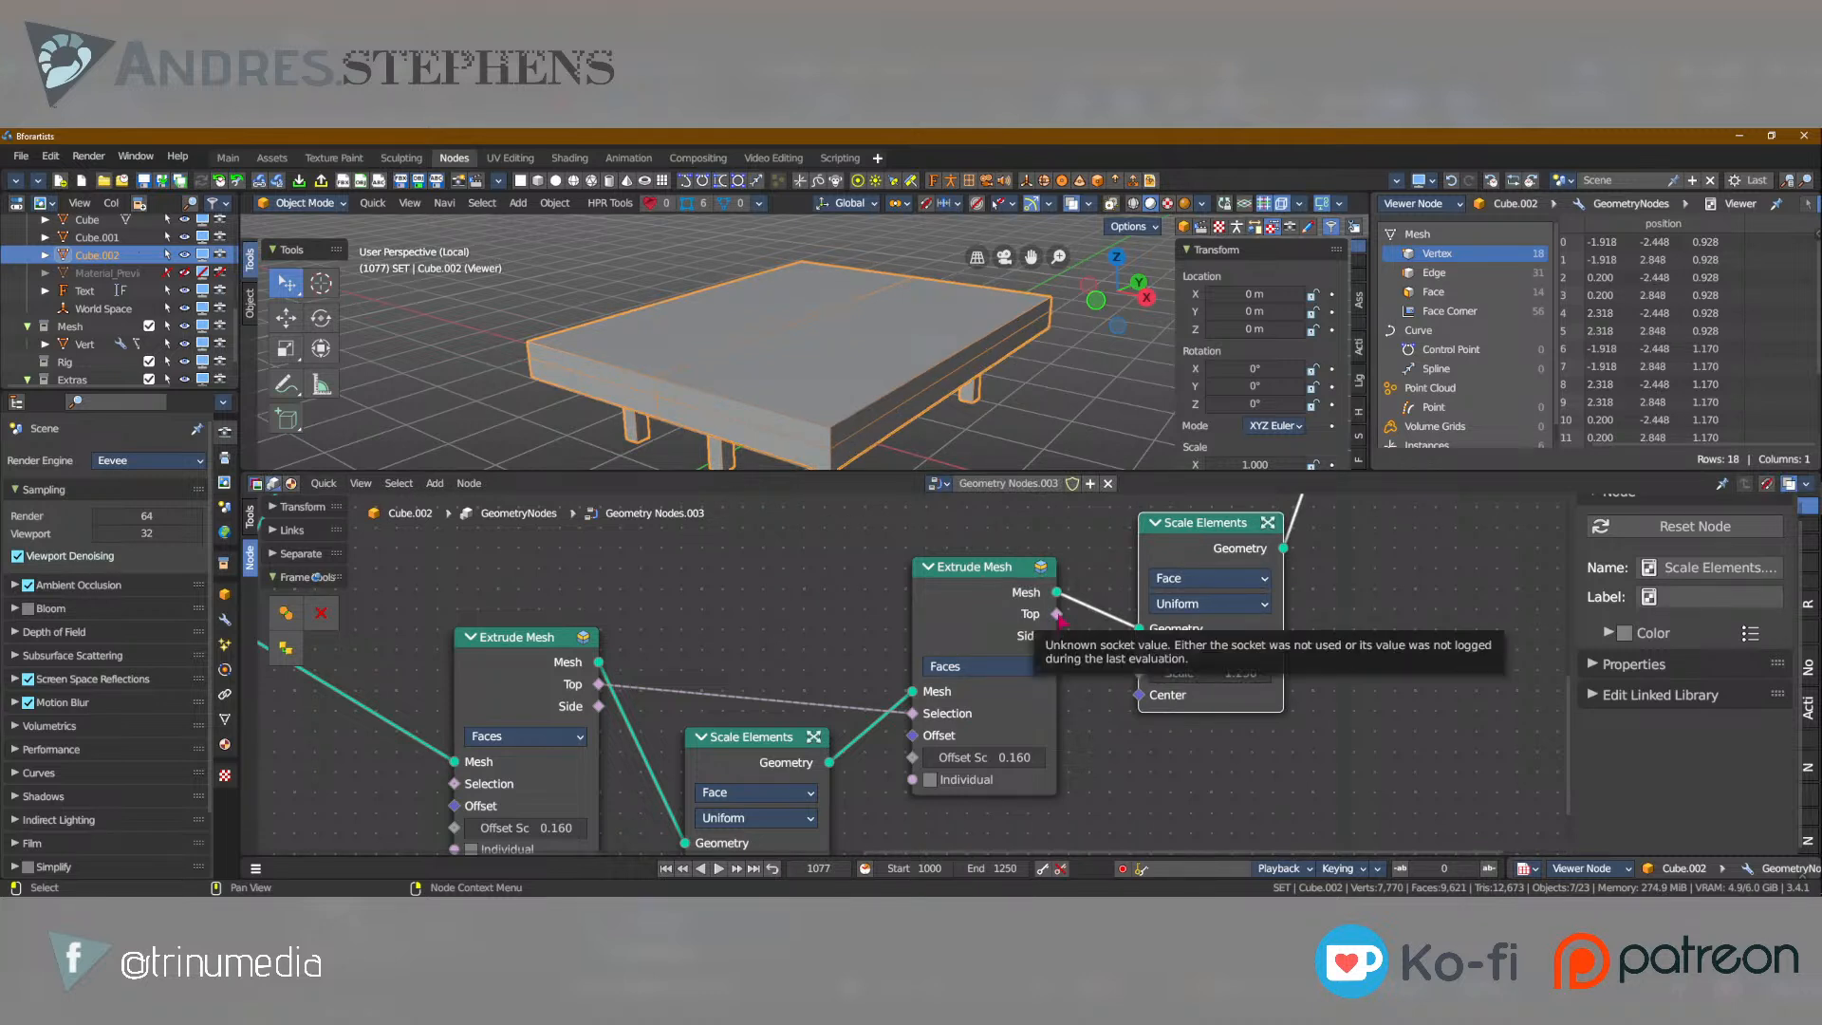
pyautogui.moveTo(1056, 635); pyautogui.dragTo(1186, 672)
pyautogui.moveTo(936, 423); pyautogui.dragTo(962, 351, button='middle')
pyautogui.moveTo(1216, 674)
pyautogui.keyDown('shift'); pyautogui.mouseDown()
pyautogui.moveTo(1254, 674)
pyautogui.moveTo(1234, 675)
pyautogui.mouseUp(); pyautogui.keyUp('shift')
pyautogui.moveTo(749, 365); pyautogui.dragTo(761, 422, button='middle')
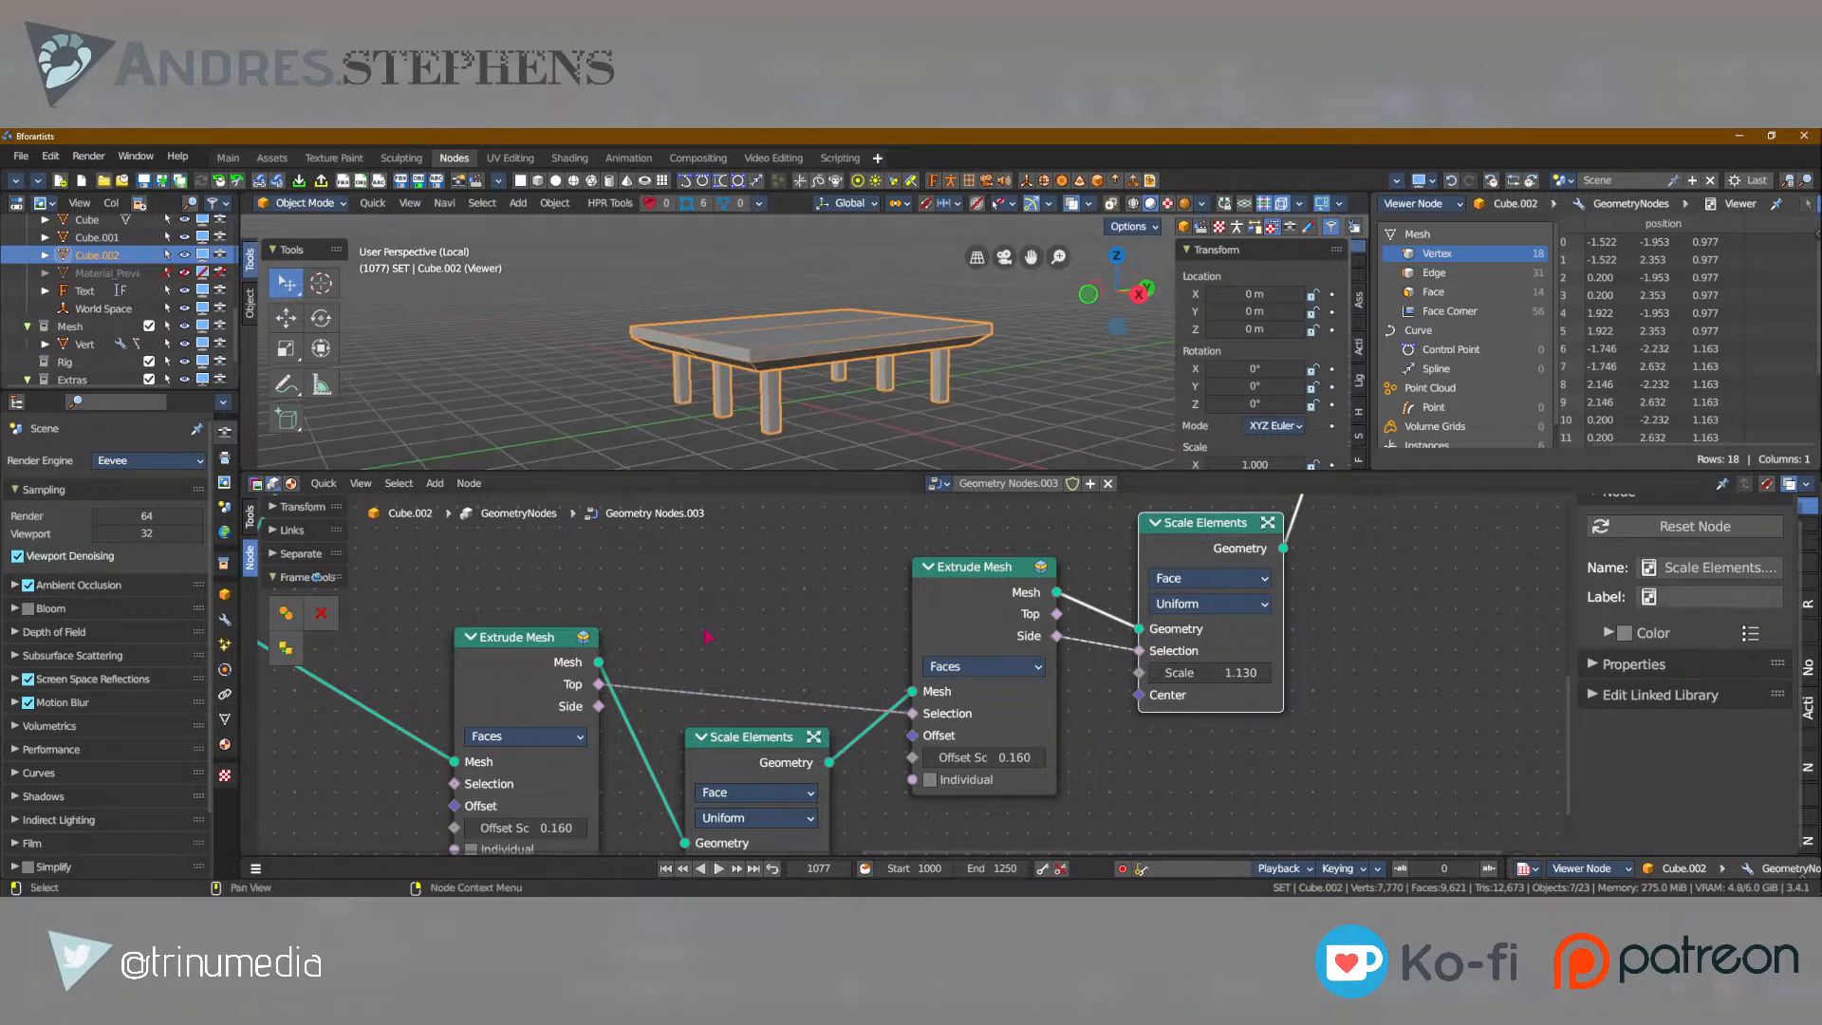
# Set Size Y - Length to 3.070 and Size X - Width to 3.670, and raise the table's Height value.
pyautogui.scroll(-3, 694, 643)
pyautogui.moveTo(694, 643); pyautogui.dragTo(1053, 723, button='middle')
pyautogui.scroll(-5, 911, 686)
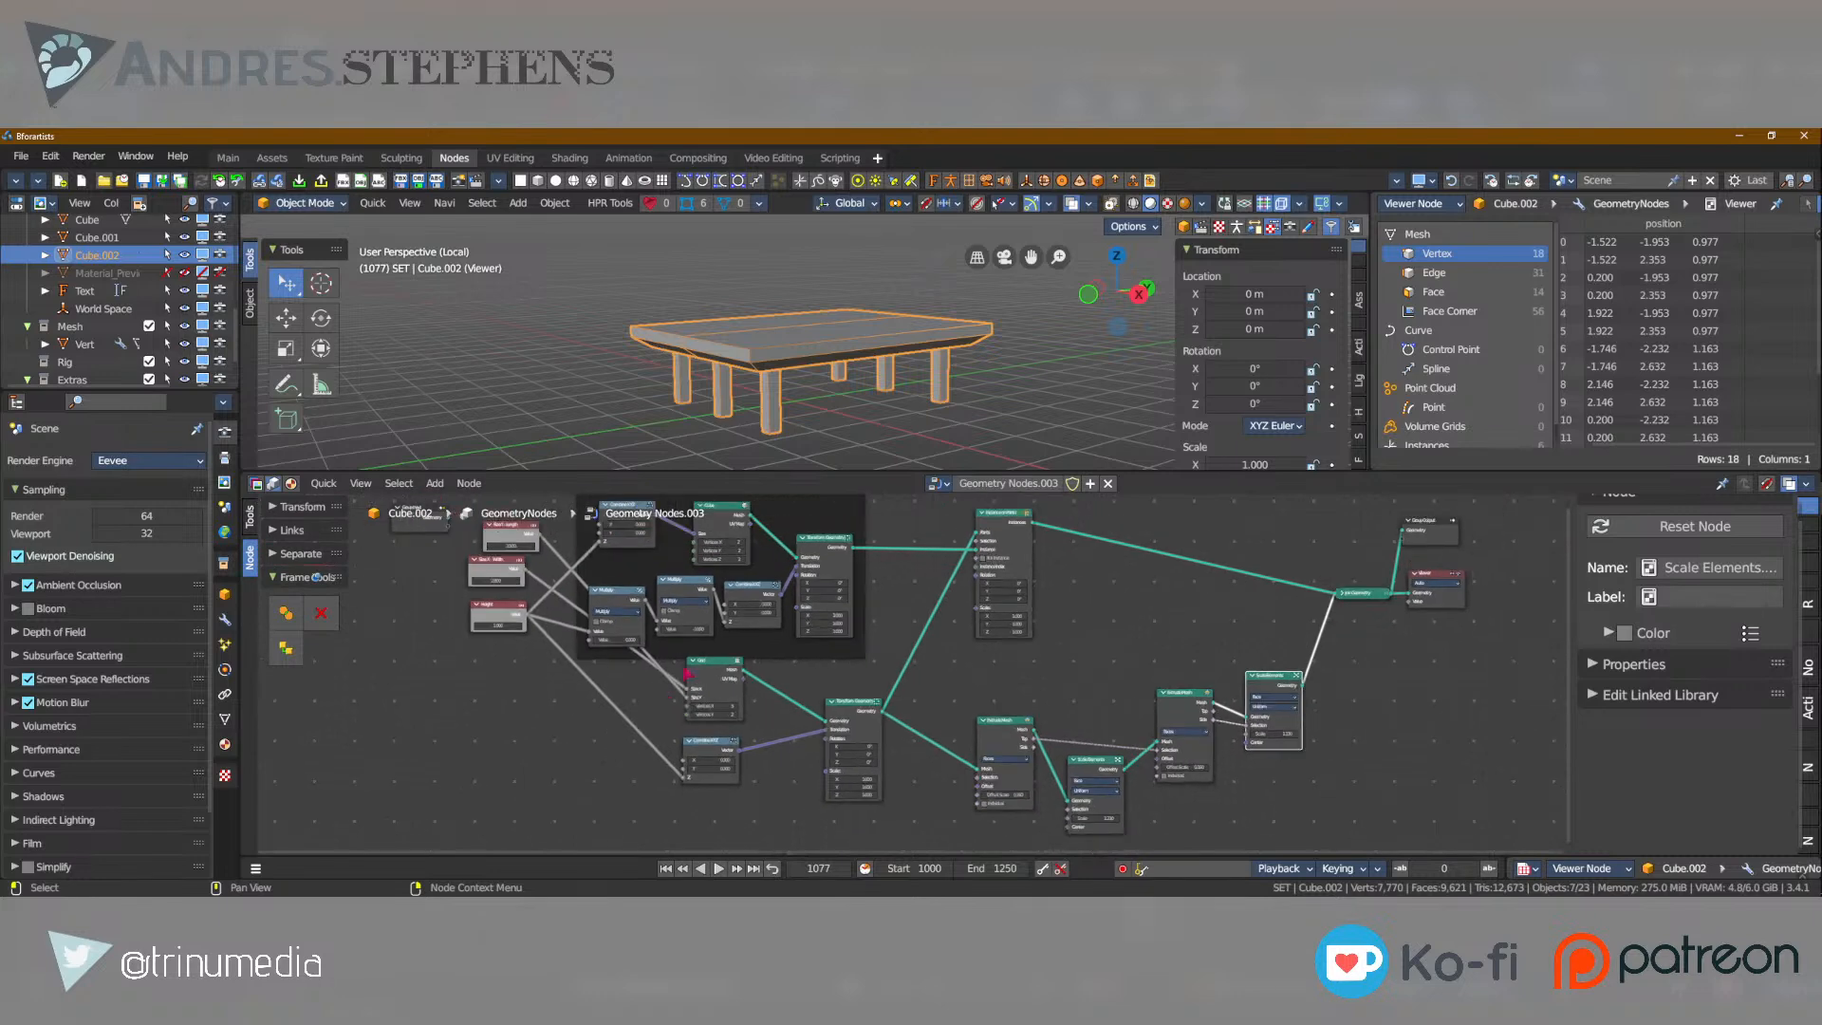
pyautogui.moveTo(674, 644); pyautogui.dragTo(679, 689, button='middle')
pyautogui.scroll(5, 678, 689)
pyautogui.moveTo(380, 664); pyautogui.dragTo(809, 680, button='middle')
pyautogui.scroll(7, 901, 769)
pyautogui.moveTo(765, 651)
pyautogui.mouseDown()
pyautogui.moveTo(811, 651)
pyautogui.moveTo(768, 634)
pyautogui.mouseUp()
pyautogui.moveTo(802, 562); pyautogui.dragTo(764, 564)
pyautogui.moveTo(767, 766); pyautogui.dragTo(953, 749)
pyautogui.scroll(-3, 954, 750)
# Duplicate the Height value node below the original and add a Float to Integer node beside the copy.
pyautogui.click(796, 669)
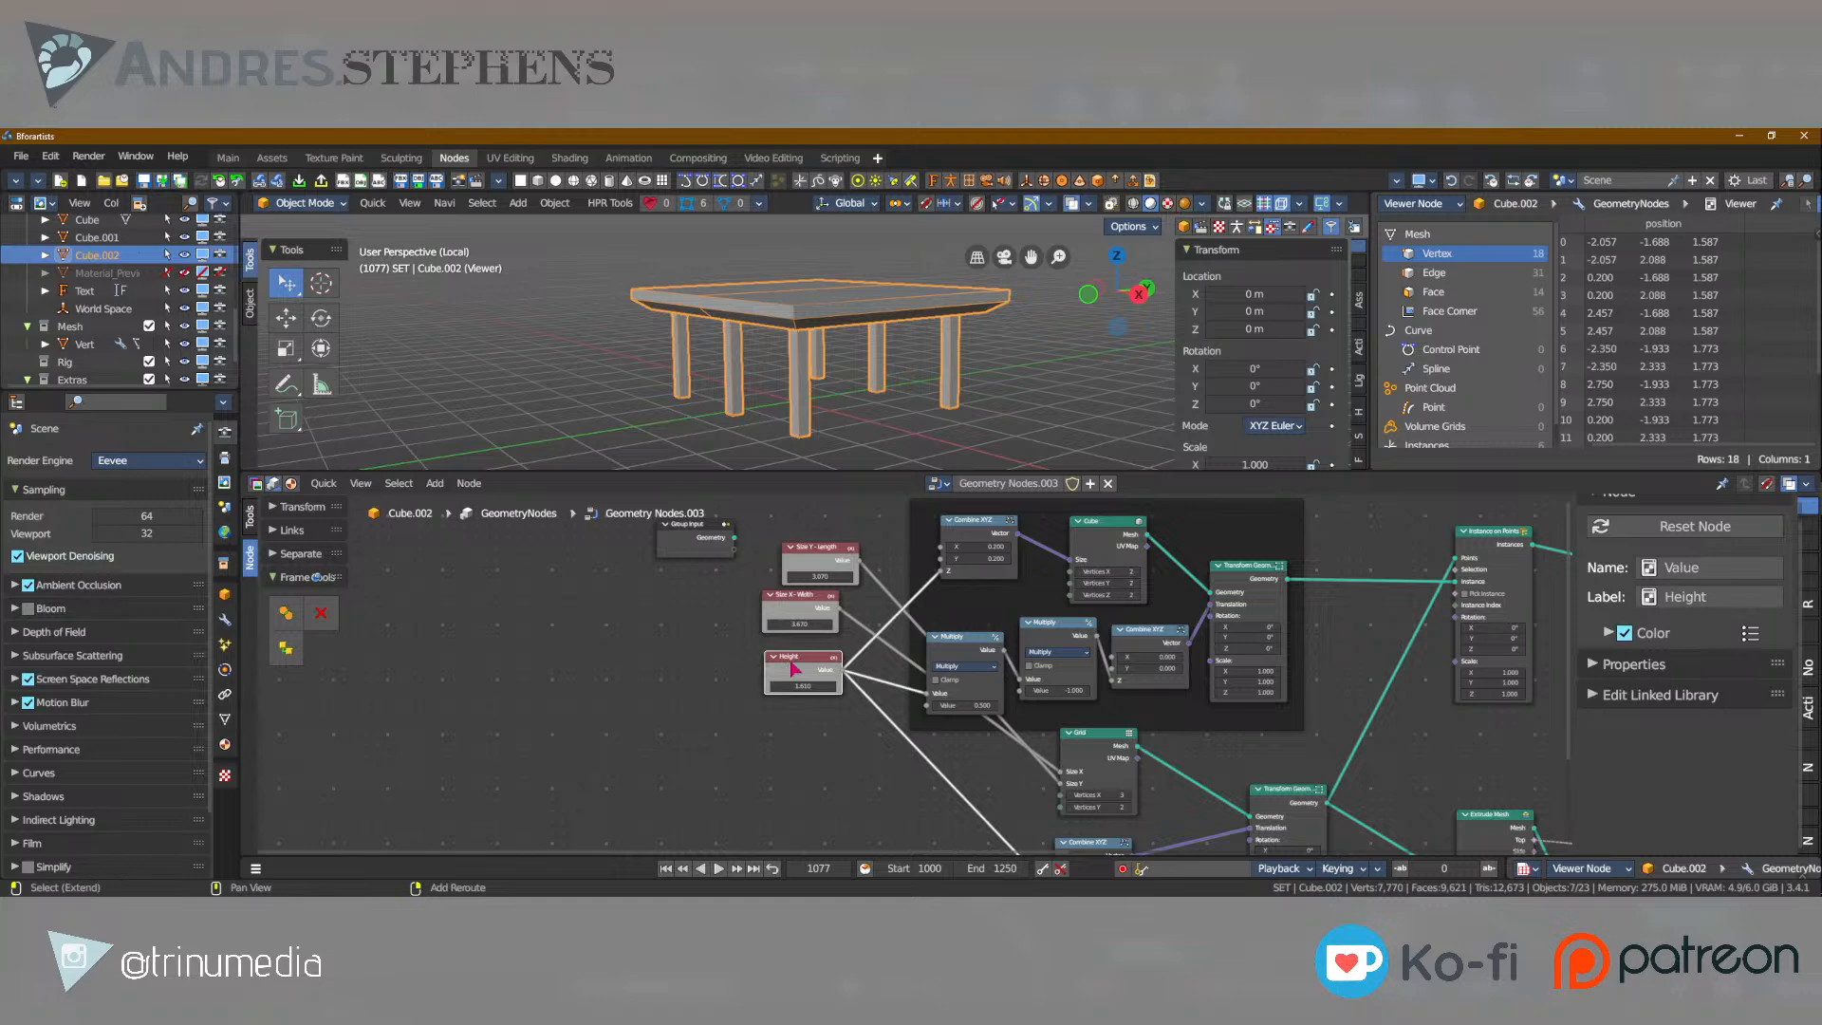
pyautogui.hotkey('shift', 'd')
pyautogui.click(859, 828)
pyautogui.moveTo(881, 825); pyautogui.dragTo(720, 694, button='middle')
pyautogui.hotkey('shift', 'a')
pyautogui.write('float')
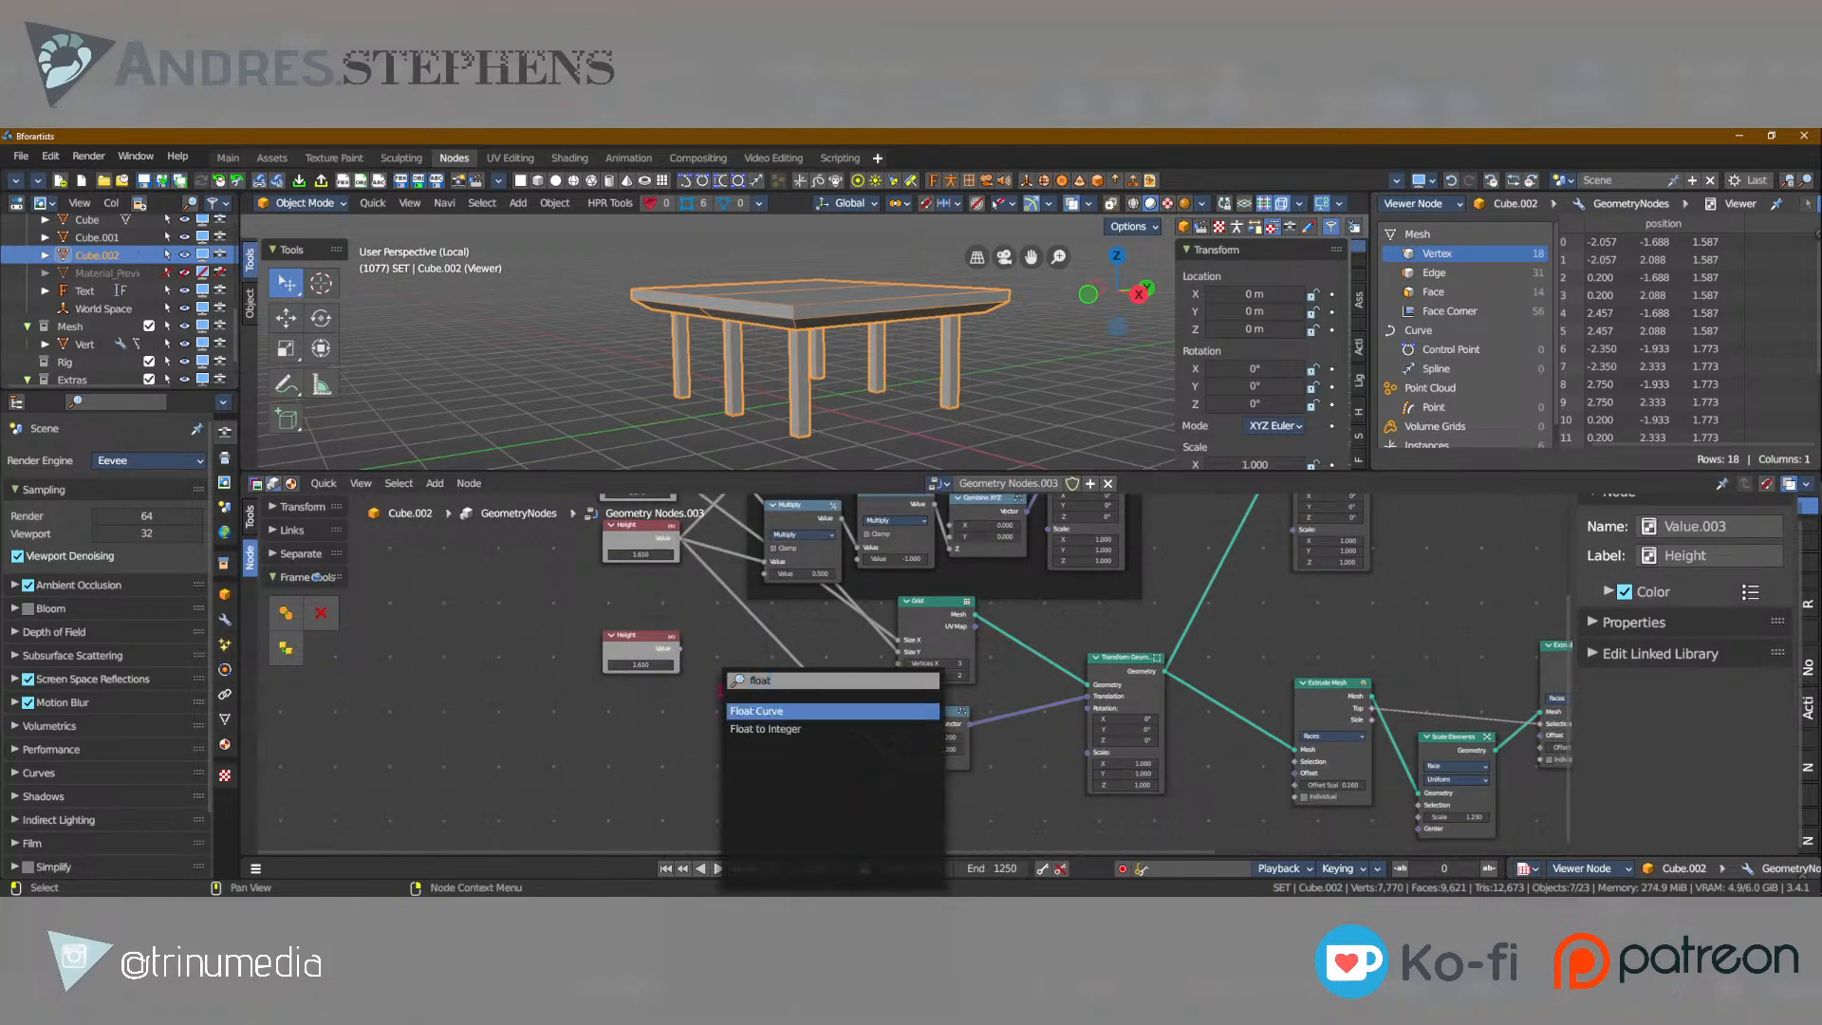
pyautogui.press('Down')
pyautogui.press('Return')
pyautogui.click(720, 689)
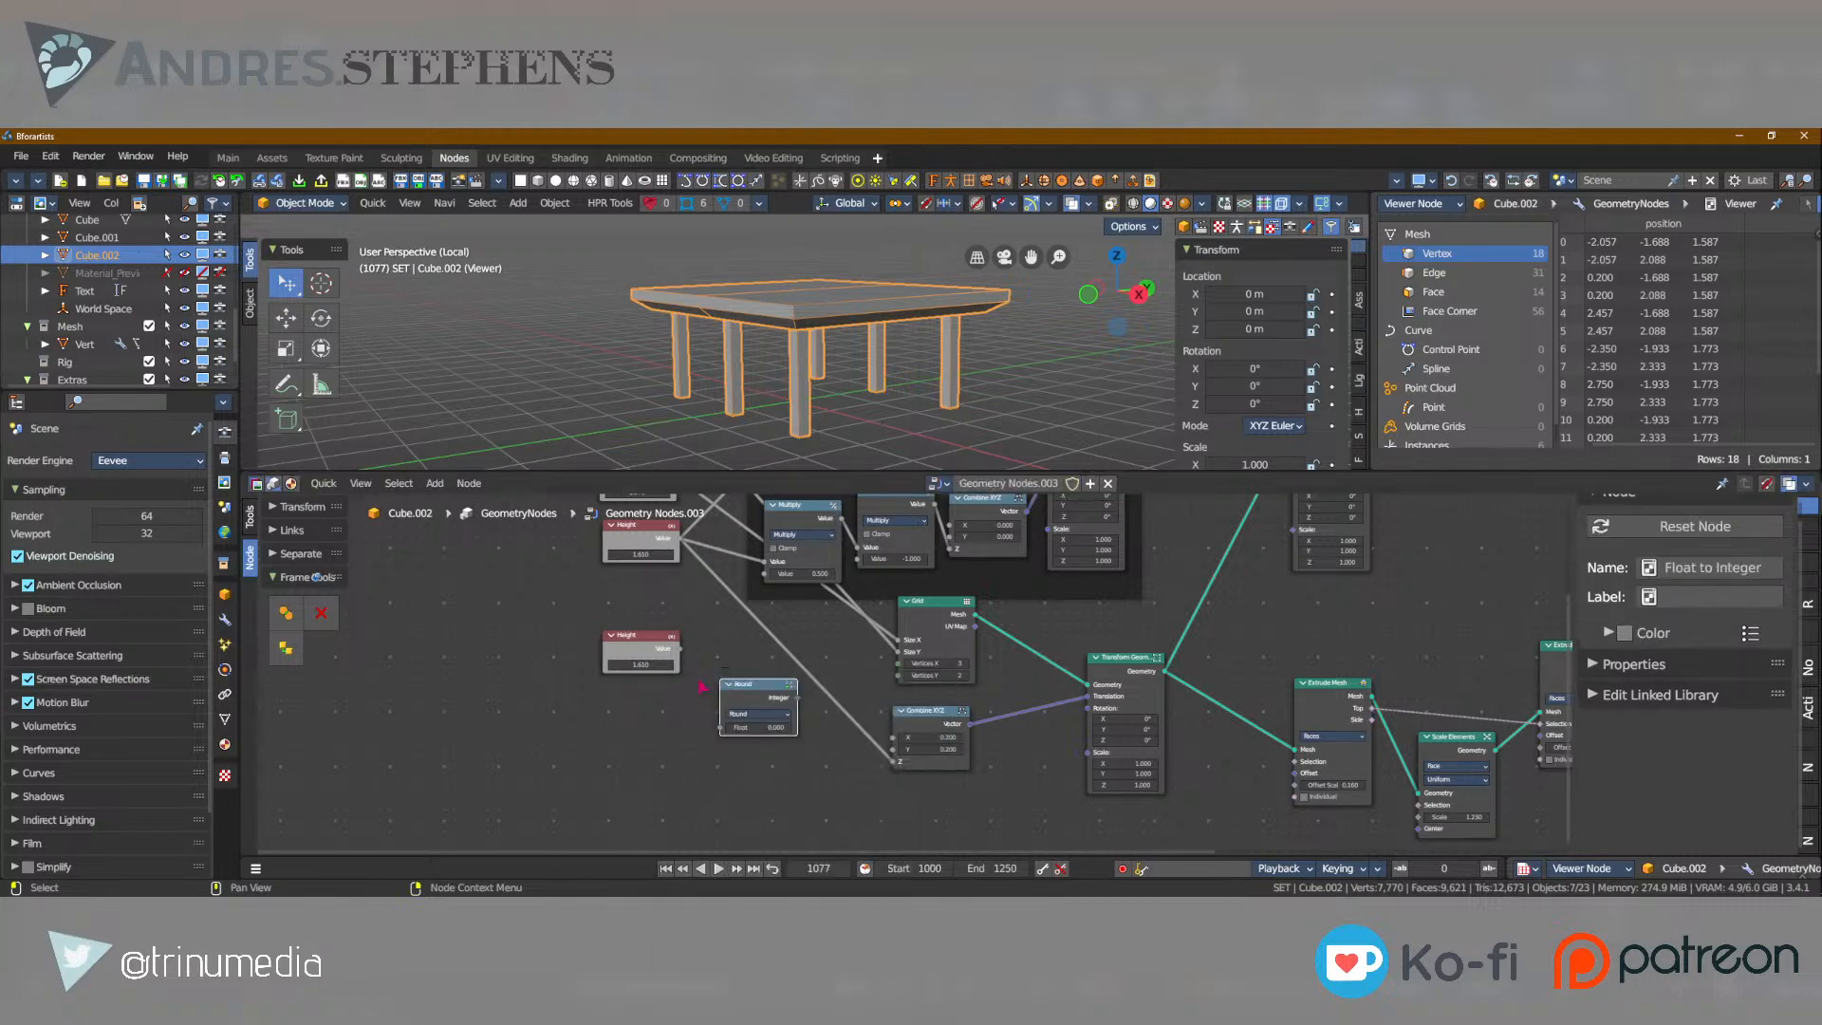
# Link the duplicated value node through Float to Integer into the Grid's Vertices X and set the value to 5.410.
pyautogui.scroll(4, 583, 633)
pyautogui.moveTo(596, 640); pyautogui.dragTo(653, 745)
pyautogui.moveTo(758, 707); pyautogui.dragTo(899, 662)
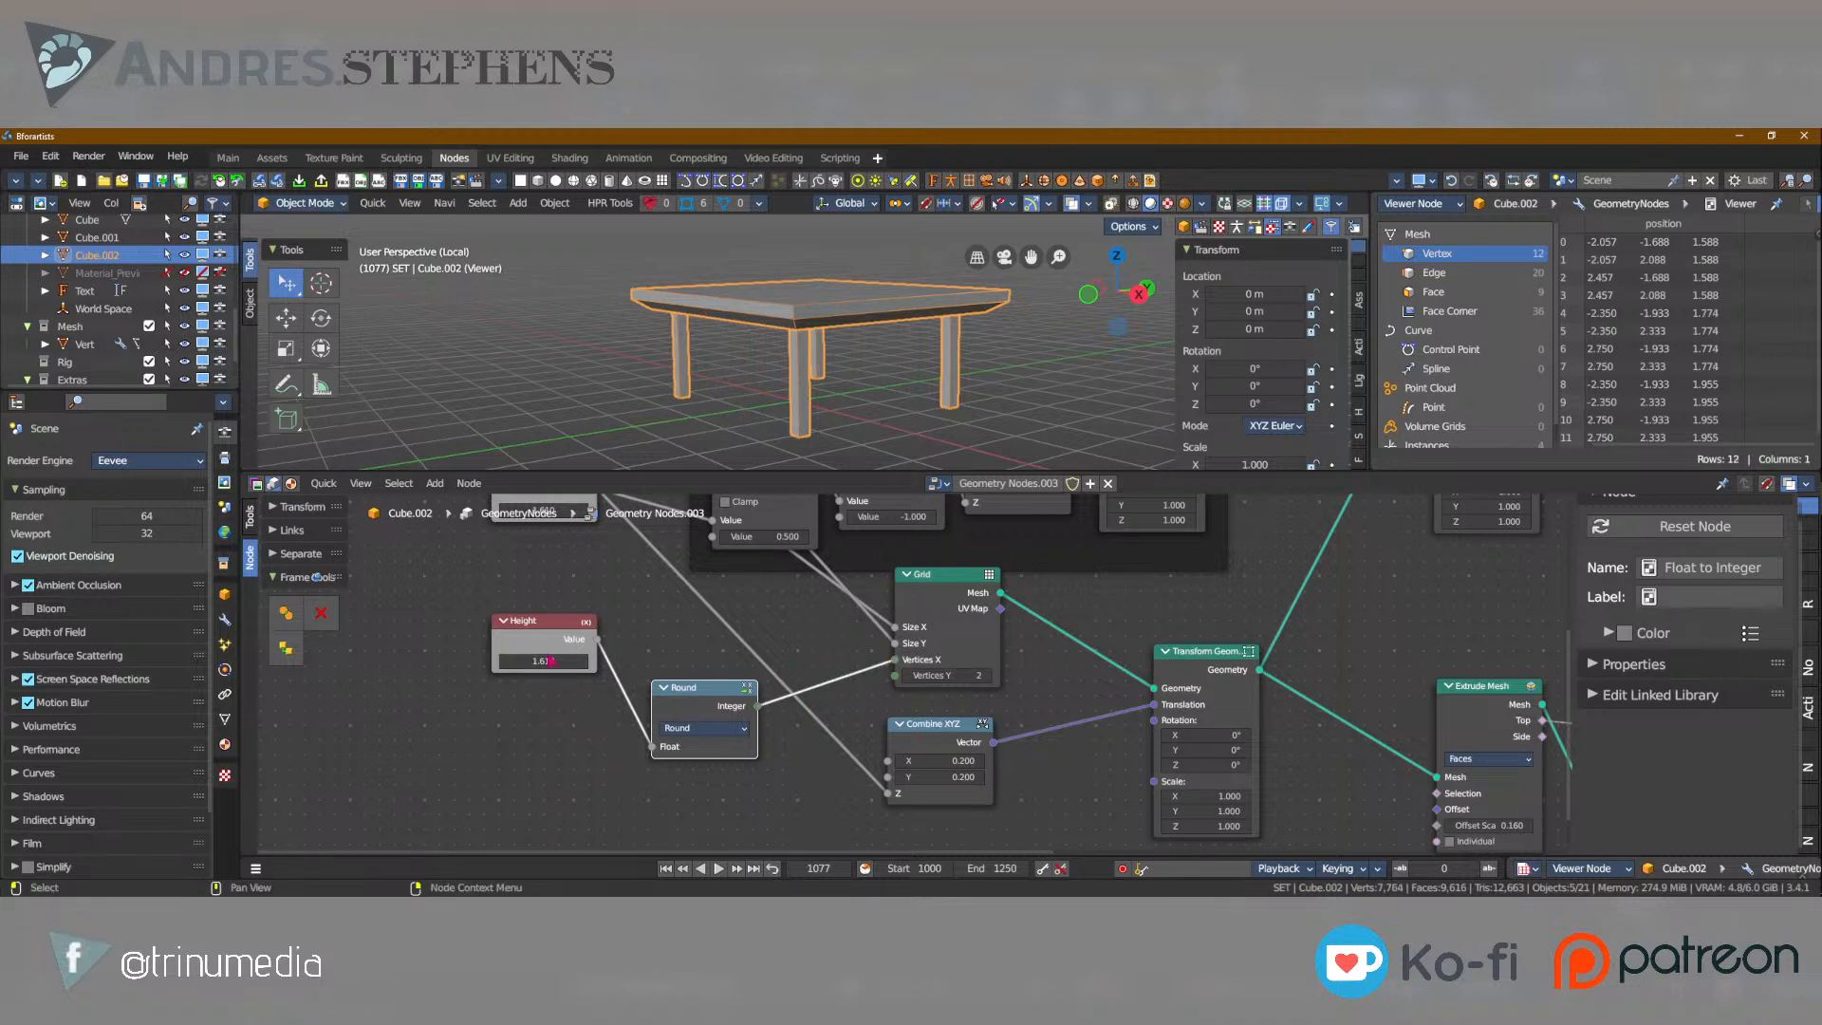
pyautogui.moveTo(543, 661); pyautogui.dragTo(509, 698)
# Duplicate the leg-count value node and its Float to Integer node, and connect the copies to the Grid's Vertices Y.
pyautogui.click(539, 630)
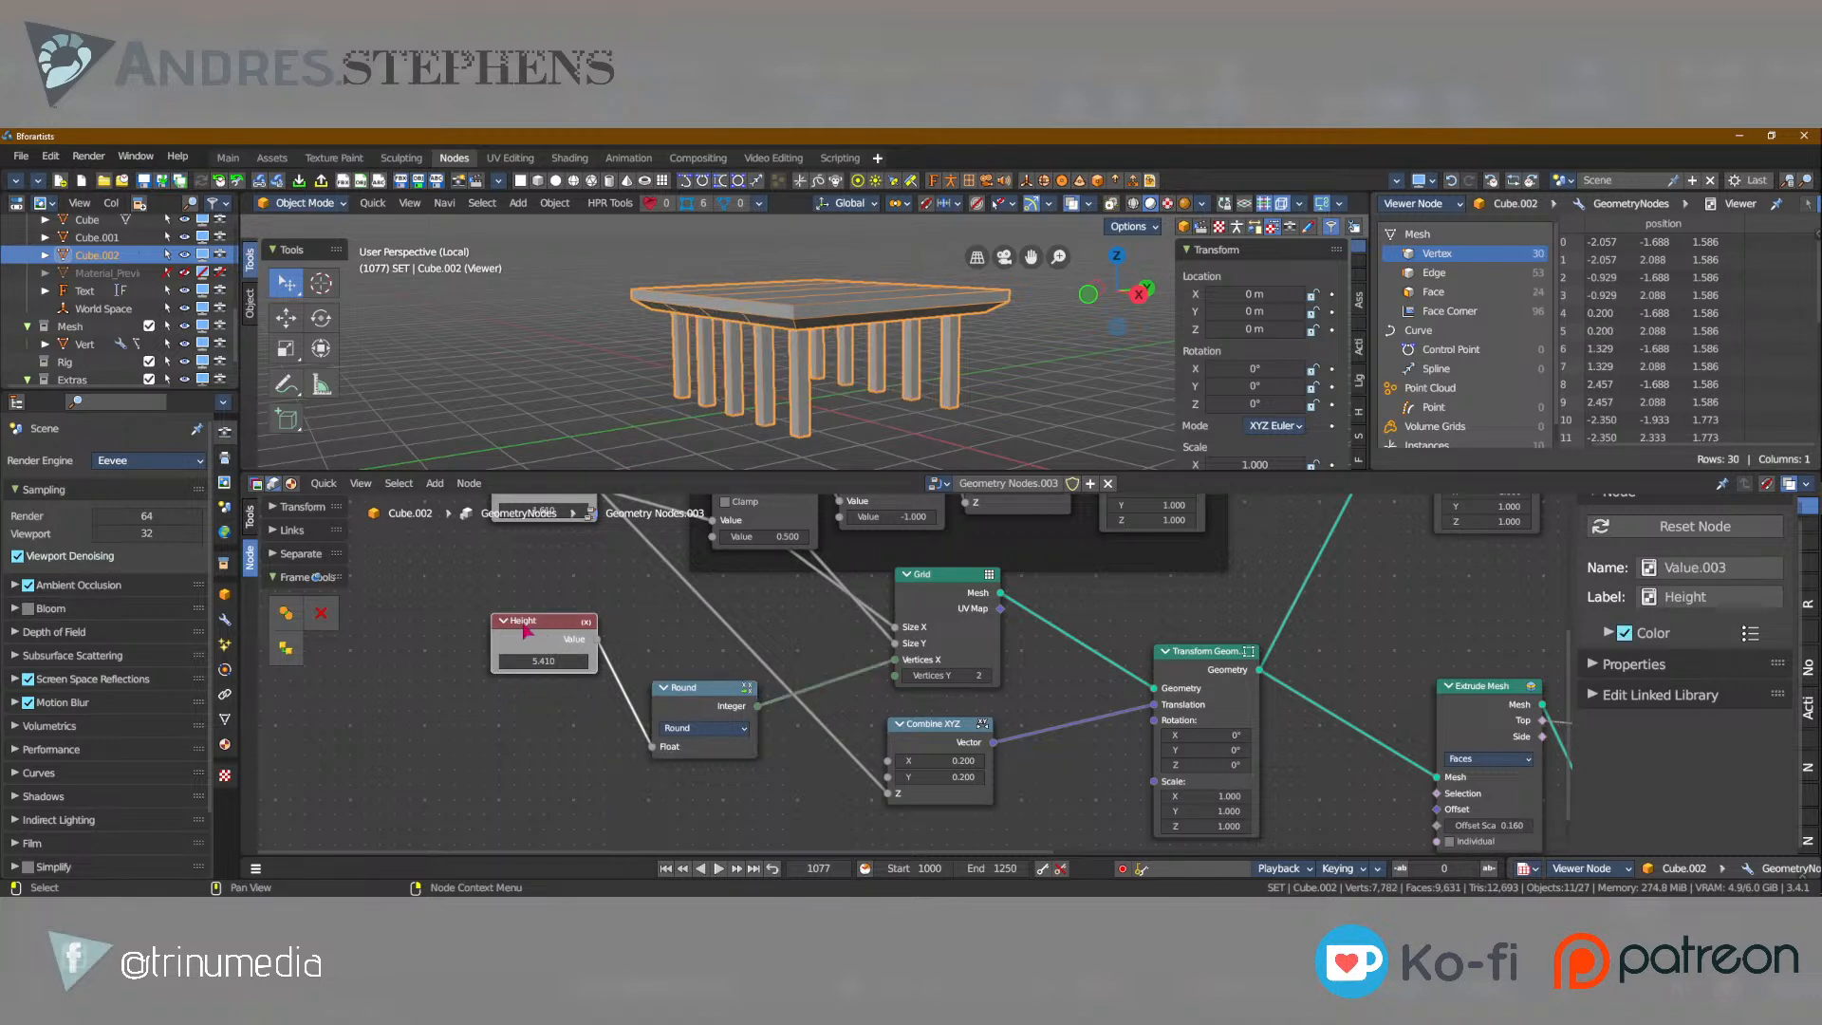
pyautogui.hotkey('shift', 'd')
pyautogui.click(530, 752)
pyautogui.click(708, 690)
pyautogui.hotkey('shift', 'd')
pyautogui.click(745, 808)
pyautogui.moveTo(747, 808); pyautogui.dragTo(894, 675)
pyautogui.moveTo(587, 752); pyautogui.dragTo(649, 759)
# Adjust both leg-count values to give three rows of legs in one direction and two in the other.
pyautogui.moveTo(532, 671); pyautogui.dragTo(622, 672)
pyautogui.moveTo(544, 563); pyautogui.dragTo(370, 563)
pyautogui.moveTo(721, 313); pyautogui.dragTo(982, 414, button='middle')
pyautogui.scroll(3, 727, 390)
pyautogui.scroll(-4, 949, 418)
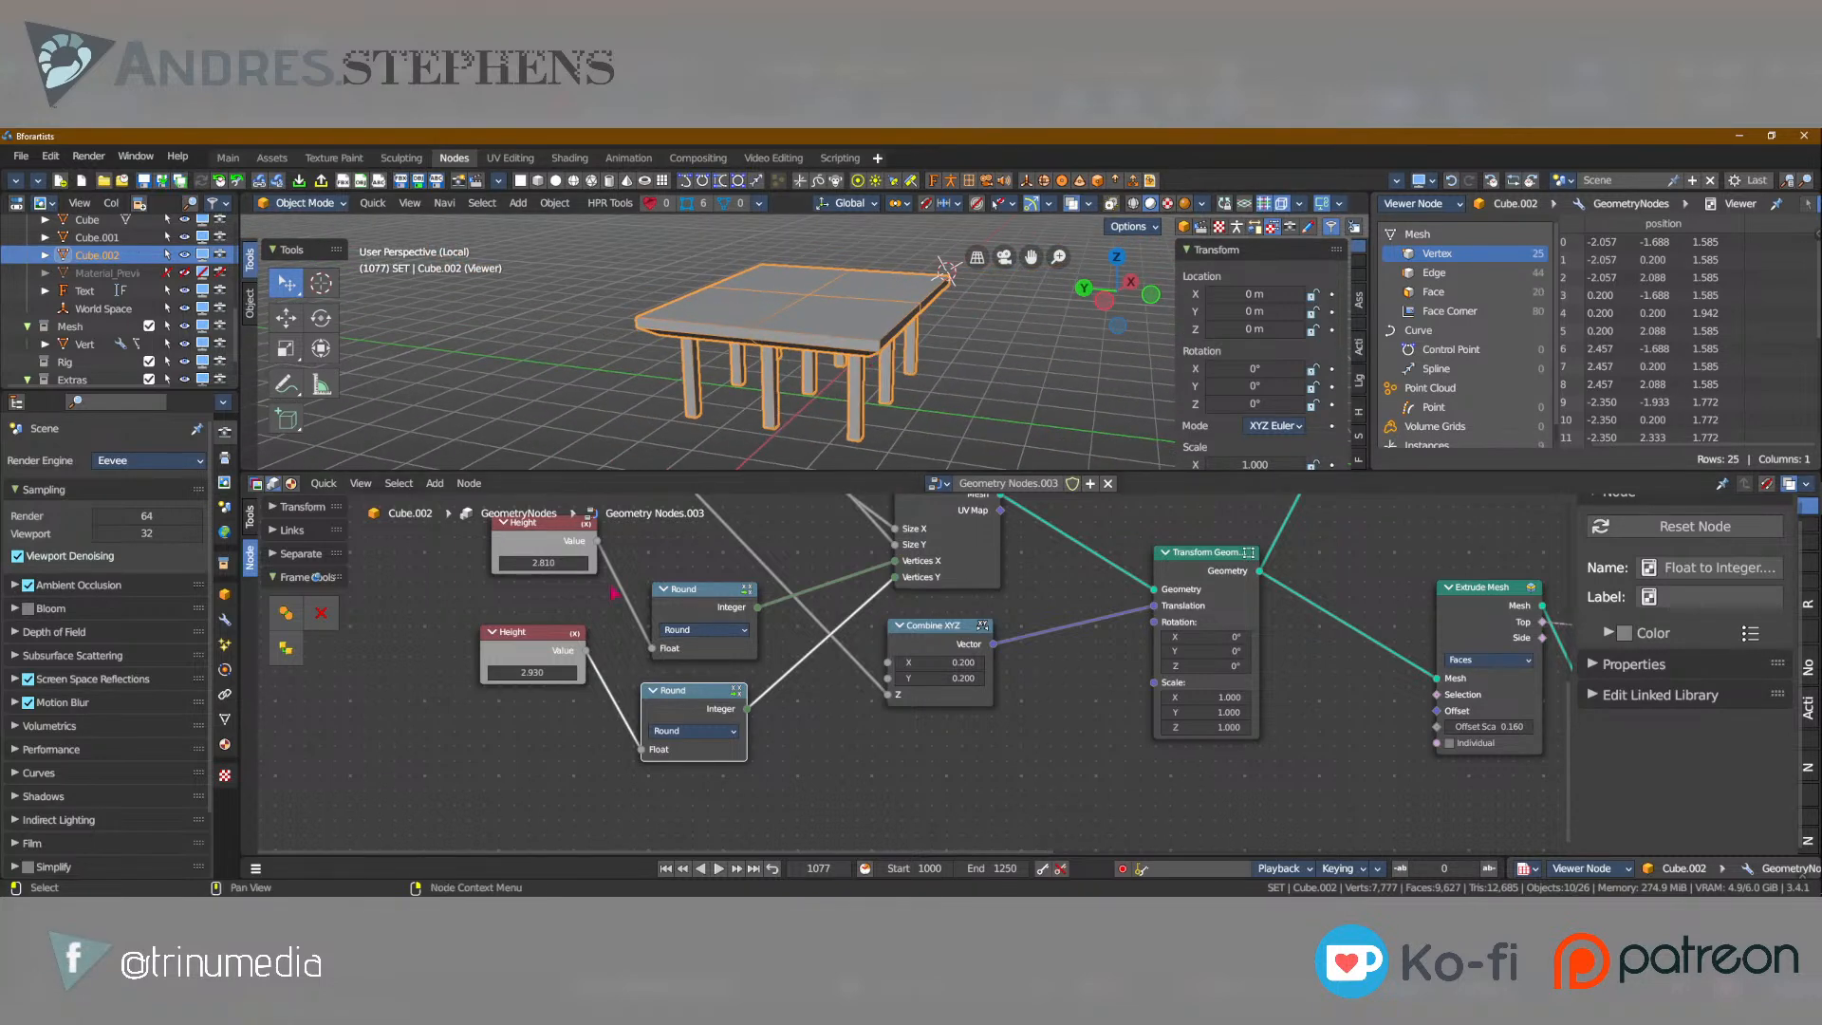
pyautogui.moveTo(543, 563)
pyautogui.mouseDown()
pyautogui.moveTo(514, 562)
pyautogui.moveTo(535, 562)
pyautogui.mouseUp()
pyautogui.moveTo(532, 672); pyautogui.dragTo(460, 672)
# Set the table's Height to 2.060, Size X - Width to 3.520 and Size Y - Length to 2.540.
pyautogui.moveTo(654, 408); pyautogui.dragTo(816, 391, button='middle')
pyautogui.moveTo(630, 624); pyautogui.dragTo(643, 848, button='middle')
pyautogui.moveTo(560, 634); pyautogui.dragTo(603, 635)
pyautogui.moveTo(577, 602); pyautogui.dragTo(577, 699, button='middle')
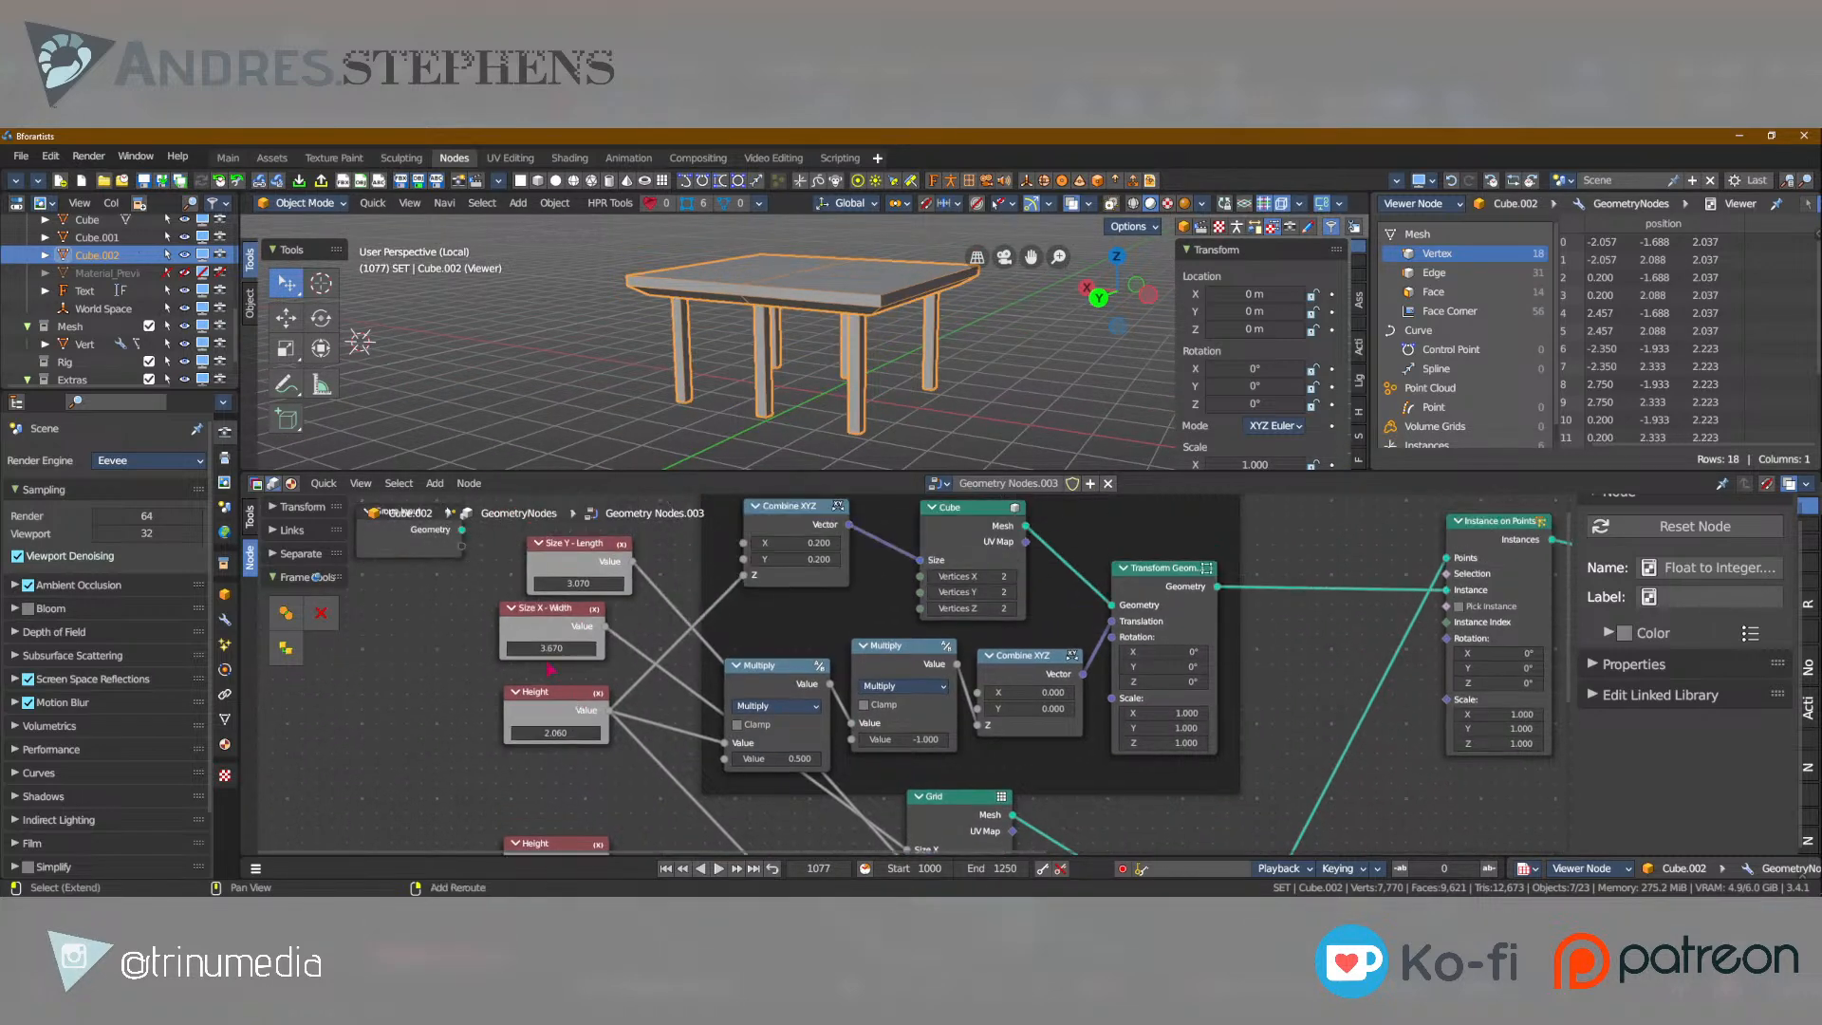
pyautogui.moveTo(550, 648); pyautogui.dragTo(532, 649)
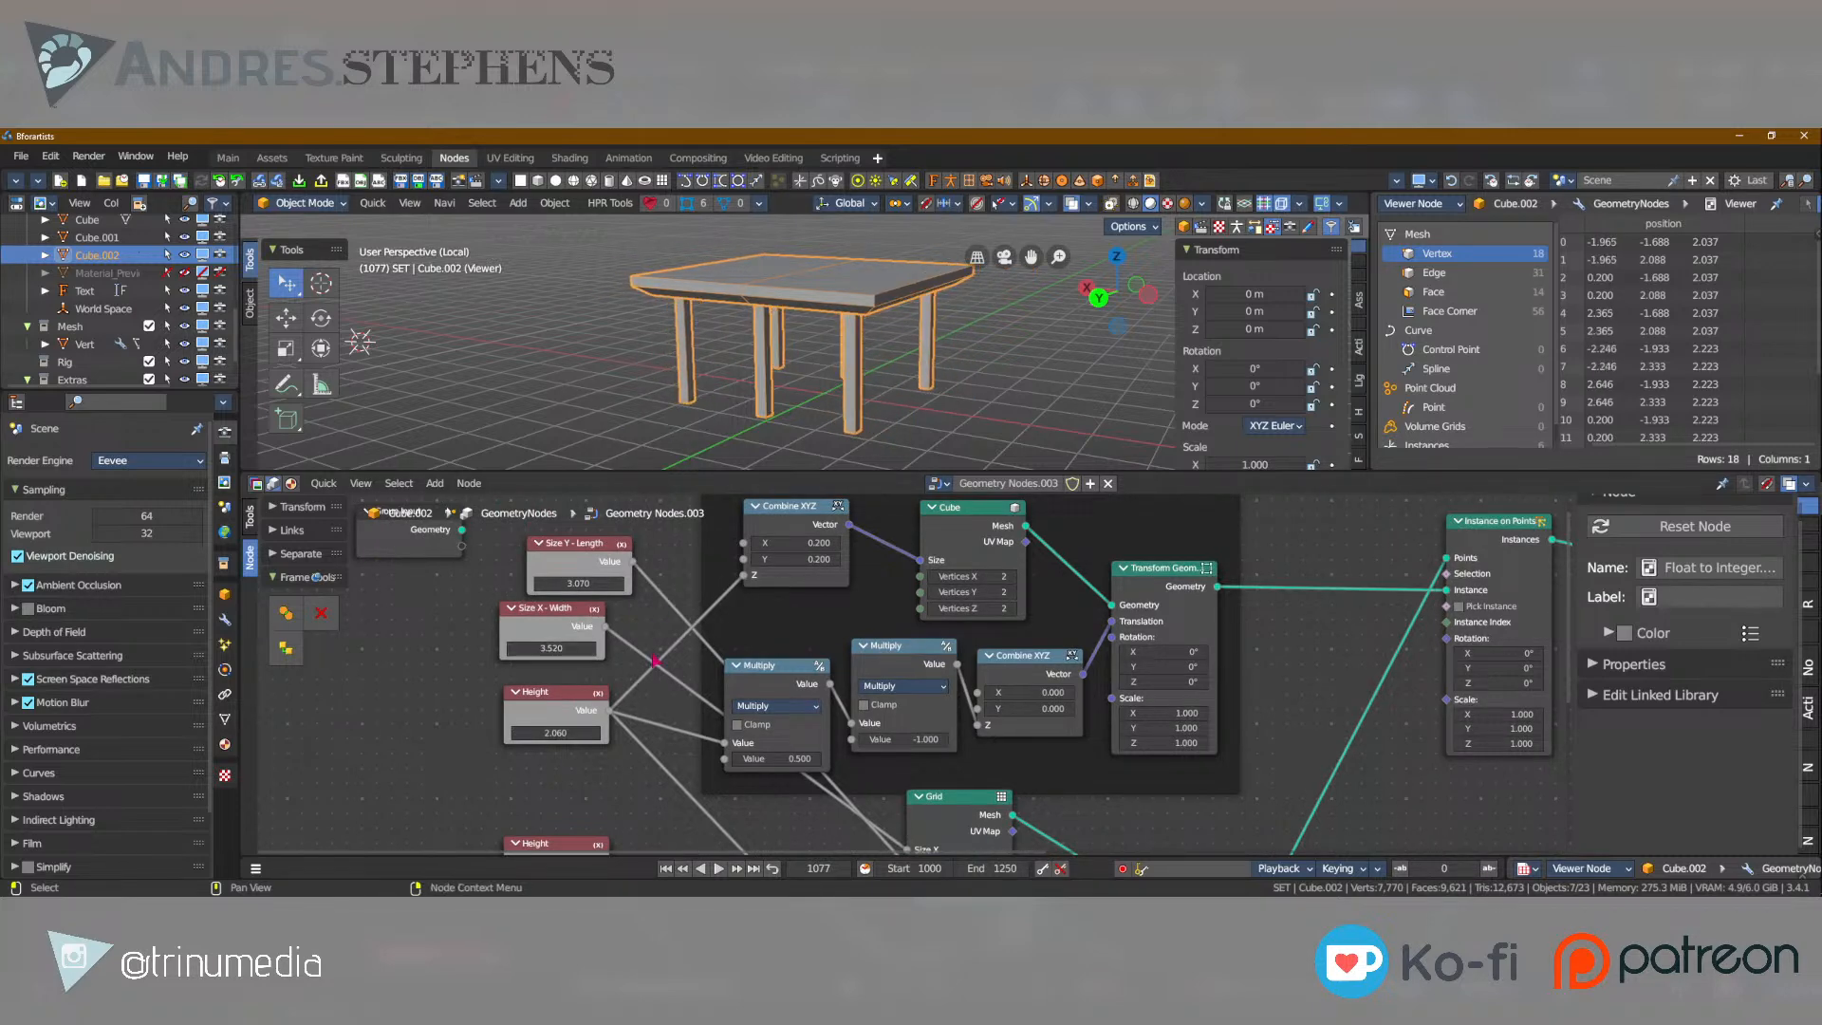
pyautogui.moveTo(593, 579); pyautogui.dragTo(503, 579)
pyautogui.moveTo(780, 284); pyautogui.dragTo(673, 385, button='middle')
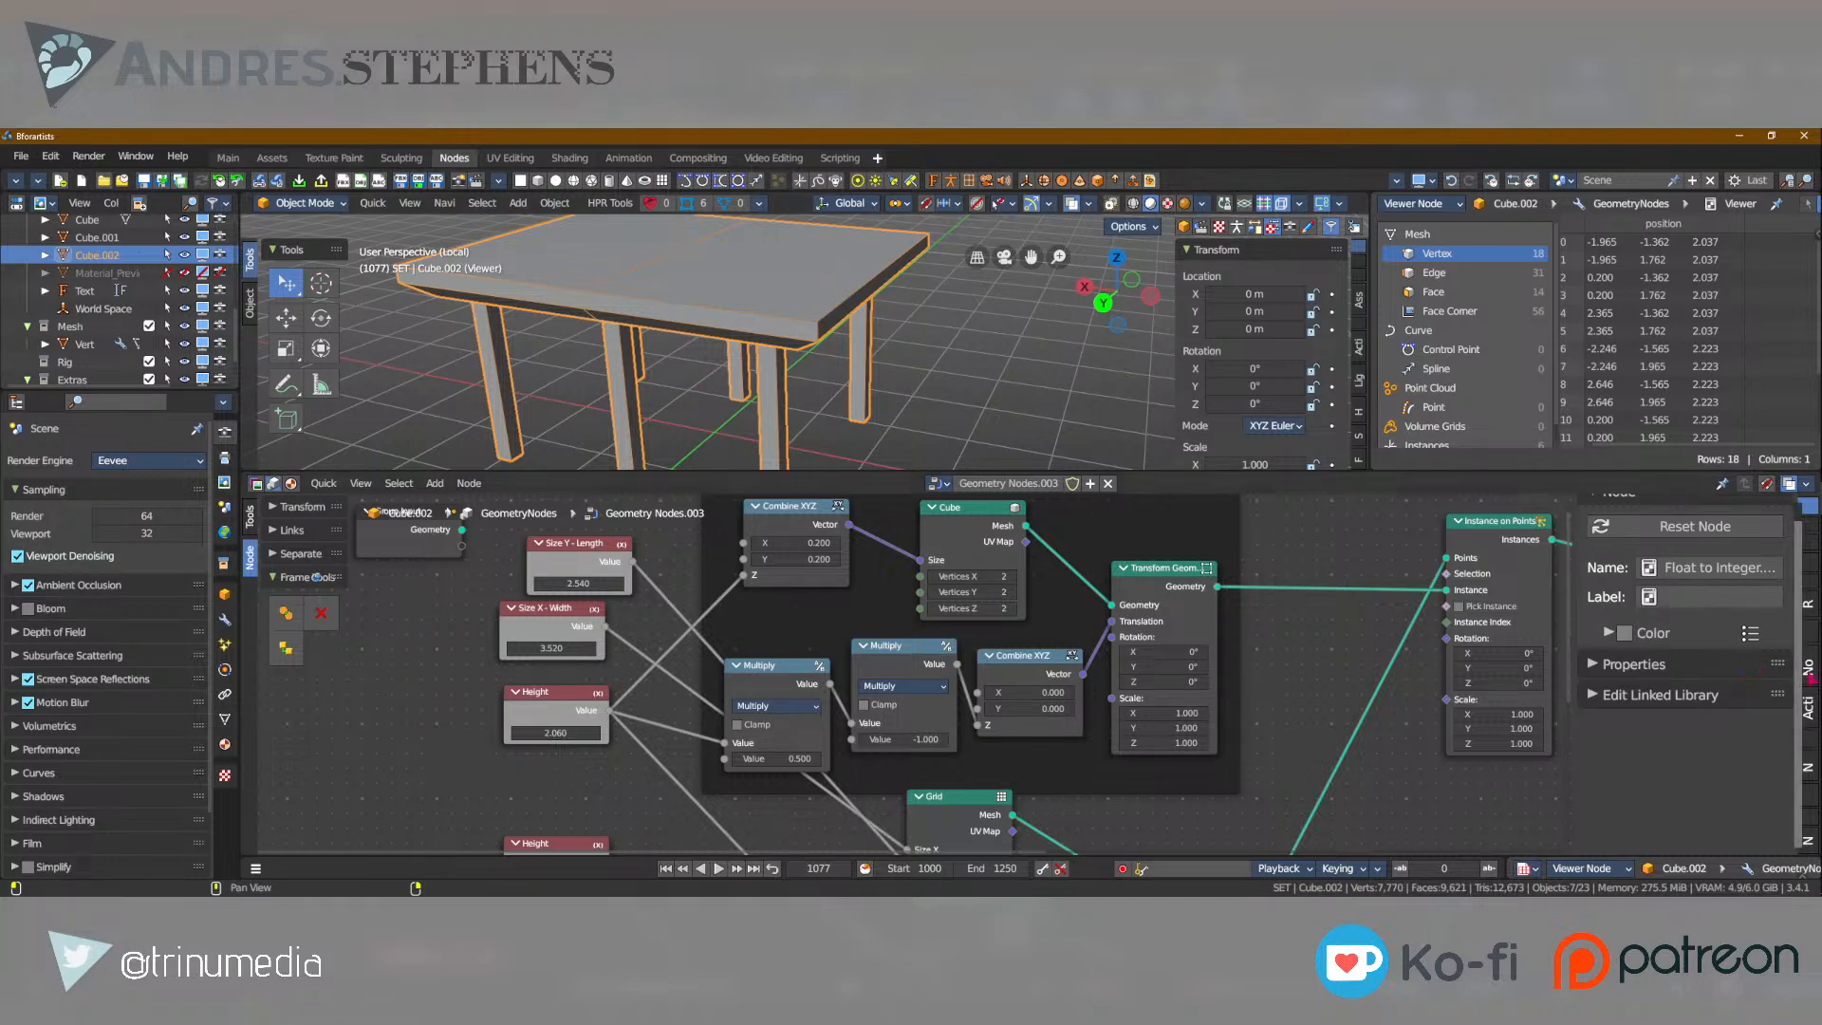
# Show the node group's inputs and outputs and examine the nodes from the leg frame to Instance on Points.
pyautogui.click(1808, 534)
pyautogui.click(1808, 562)
pyautogui.scroll(-6, 1376, 678)
pyautogui.moveTo(1330, 759); pyautogui.dragTo(1016, 735, button='middle')
pyautogui.scroll(4, 732, 749)
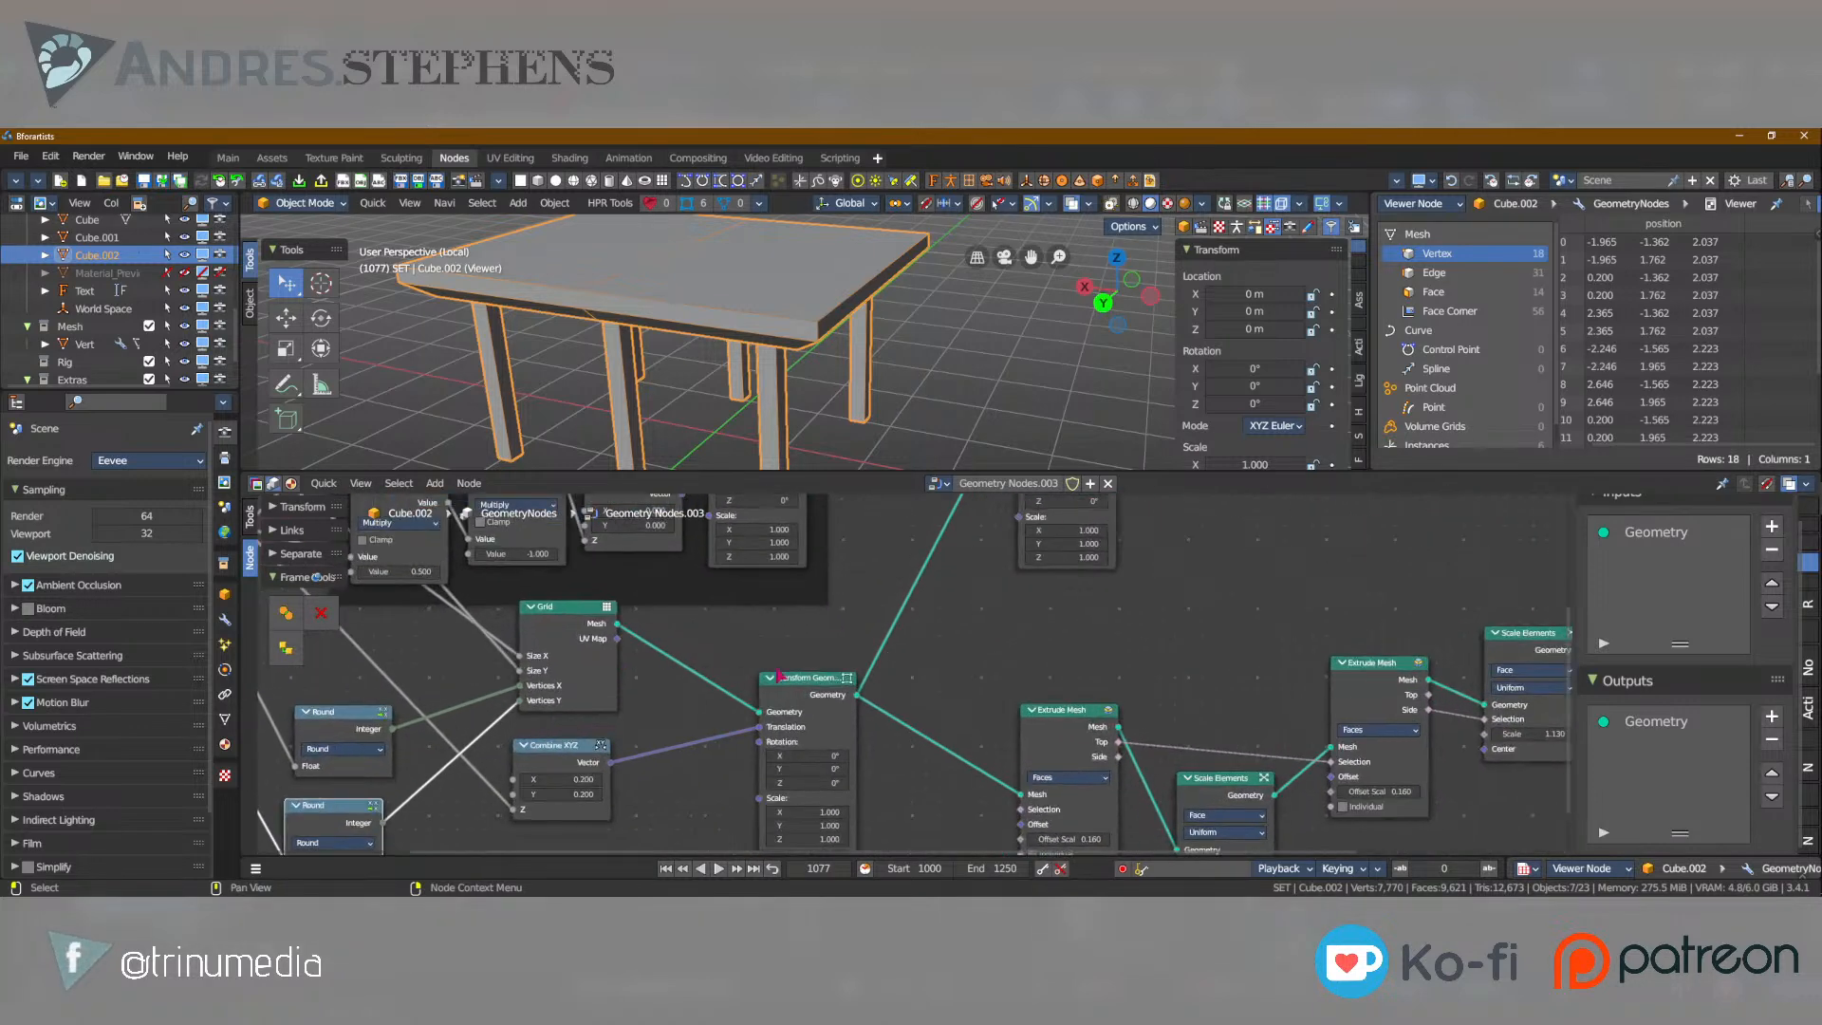
pyautogui.moveTo(807, 747); pyautogui.dragTo(1032, 596, button='middle')
pyautogui.moveTo(1052, 717); pyautogui.dragTo(741, 681, button='middle')
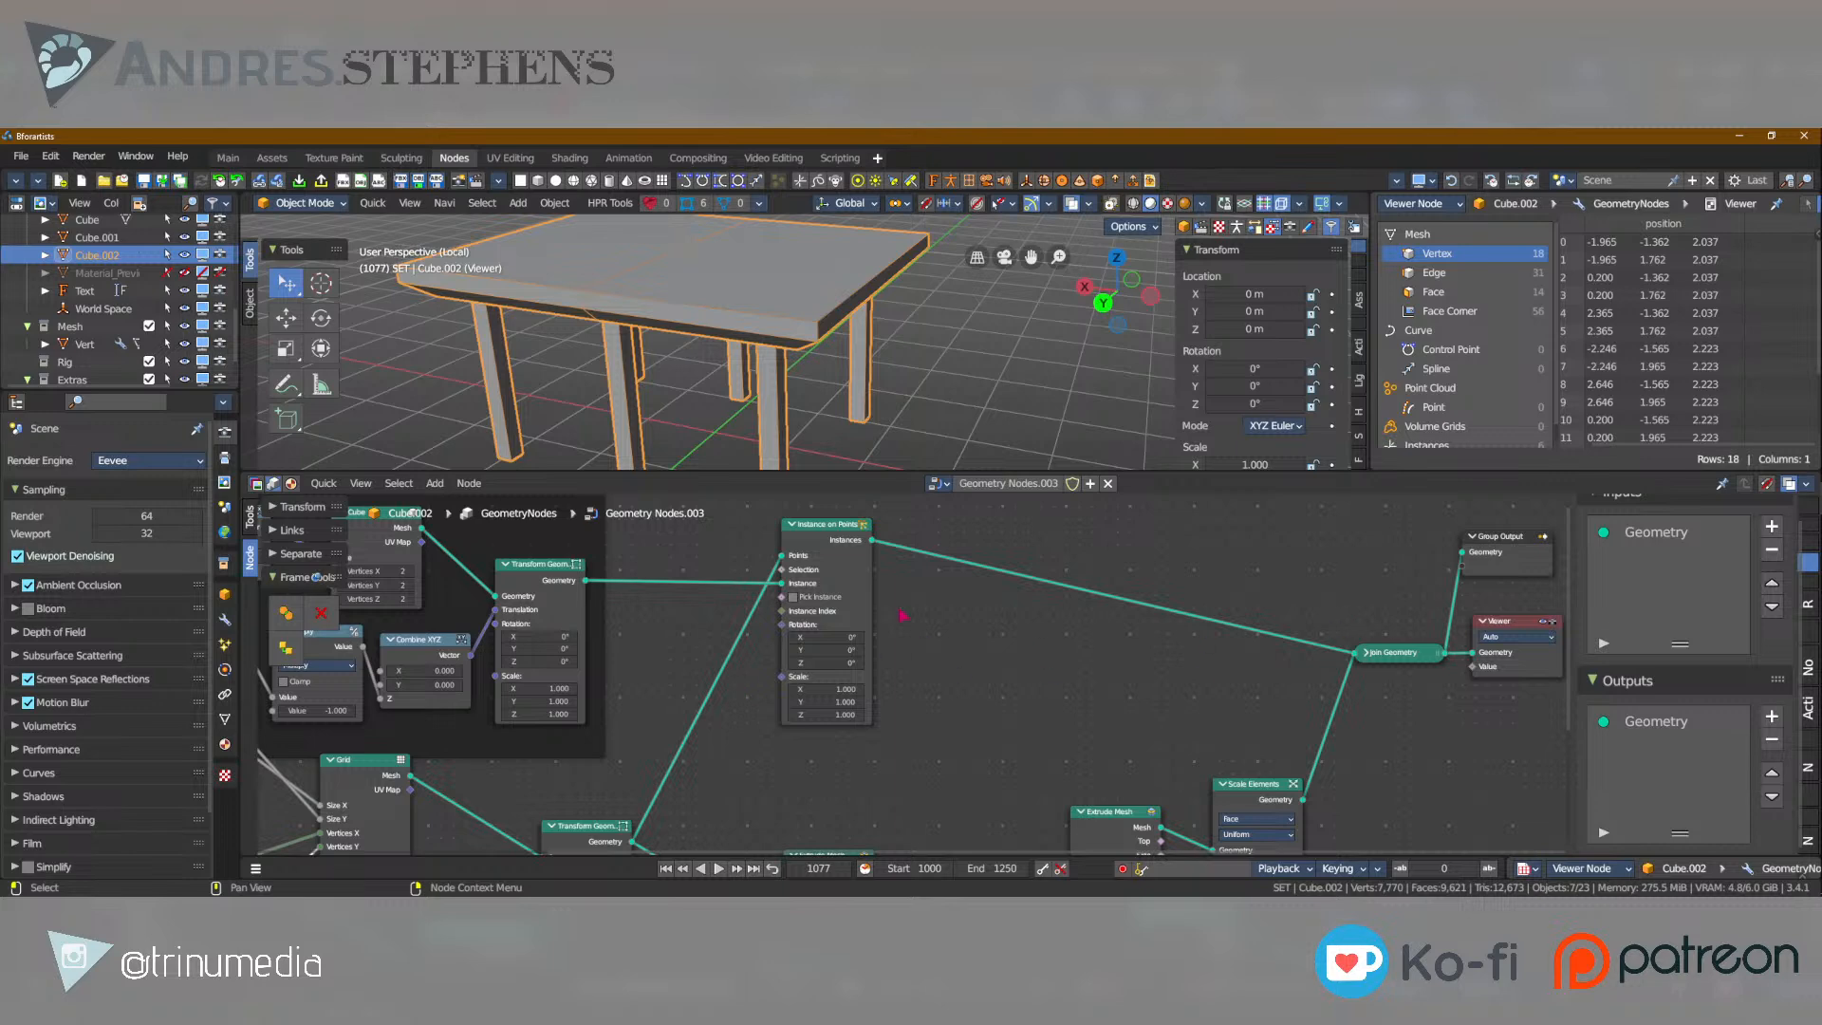
pyautogui.moveTo(397, 539); pyautogui.dragTo(787, 629, button='middle')
pyautogui.scroll(5, 773, 629)
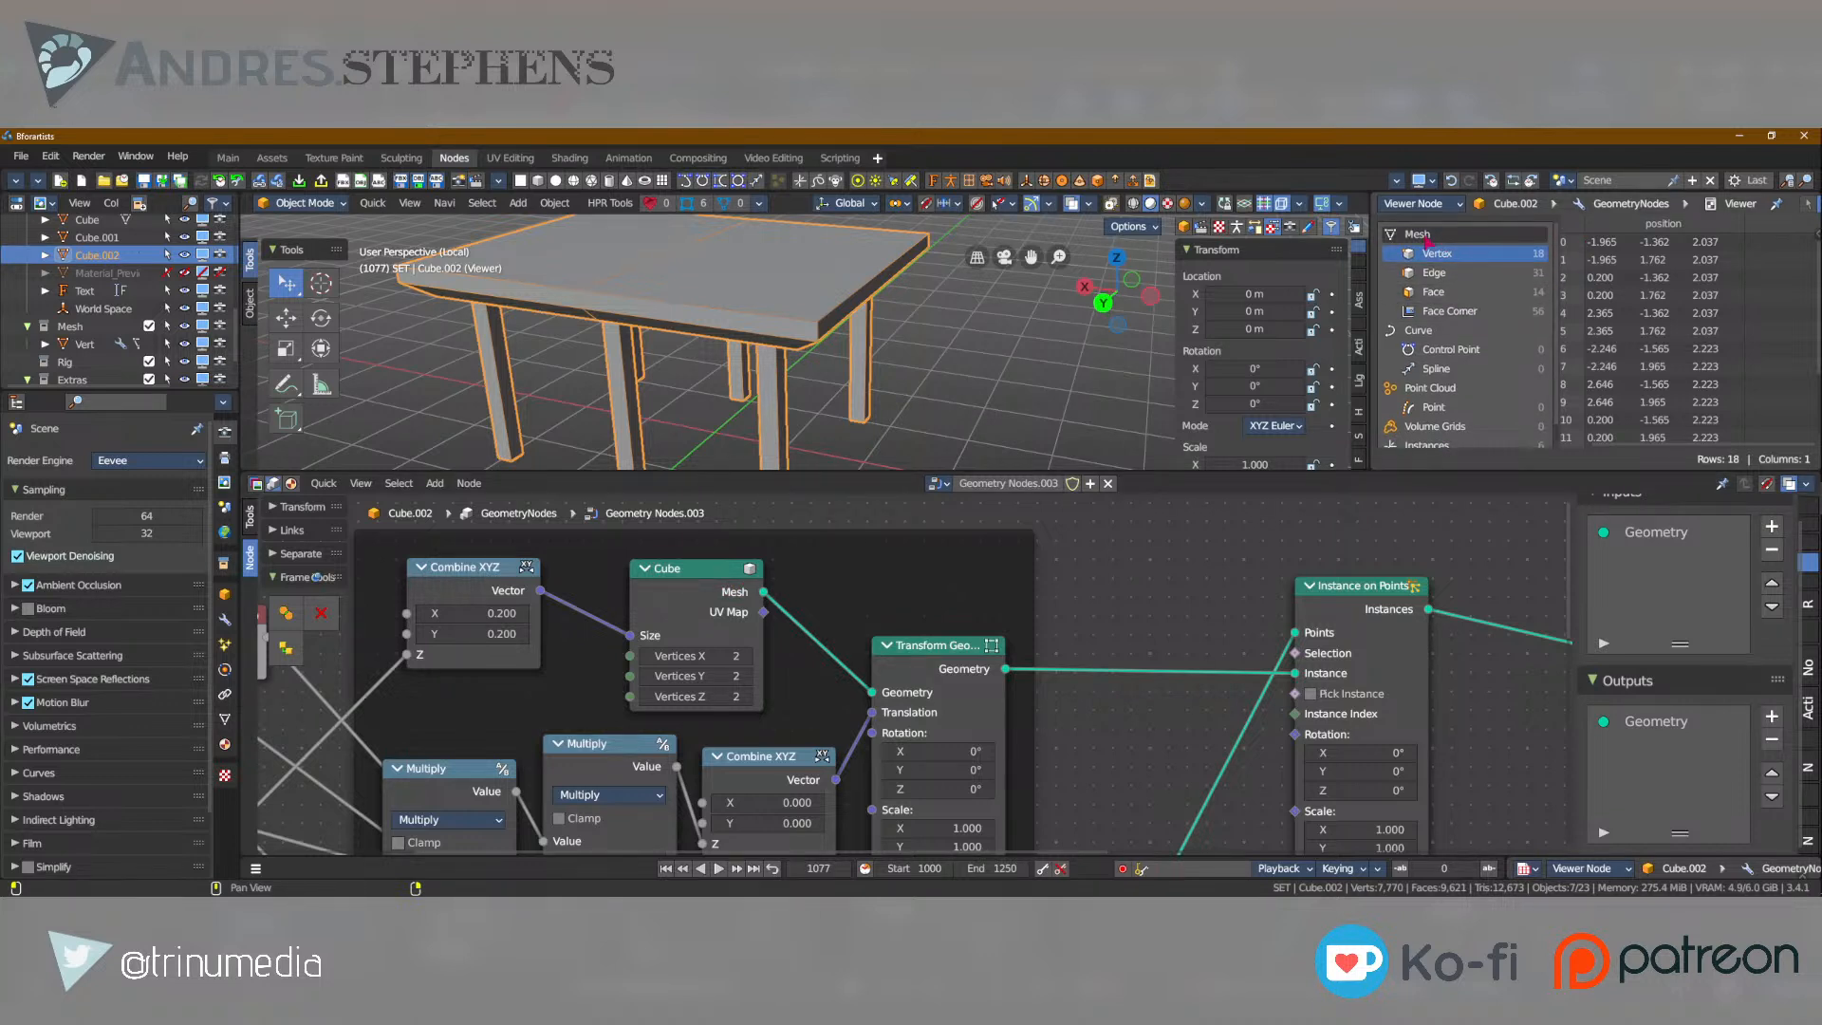
# Move the Group Output node down to sit directly above the Viewer node.
pyautogui.scroll(-1, 1079, 656)
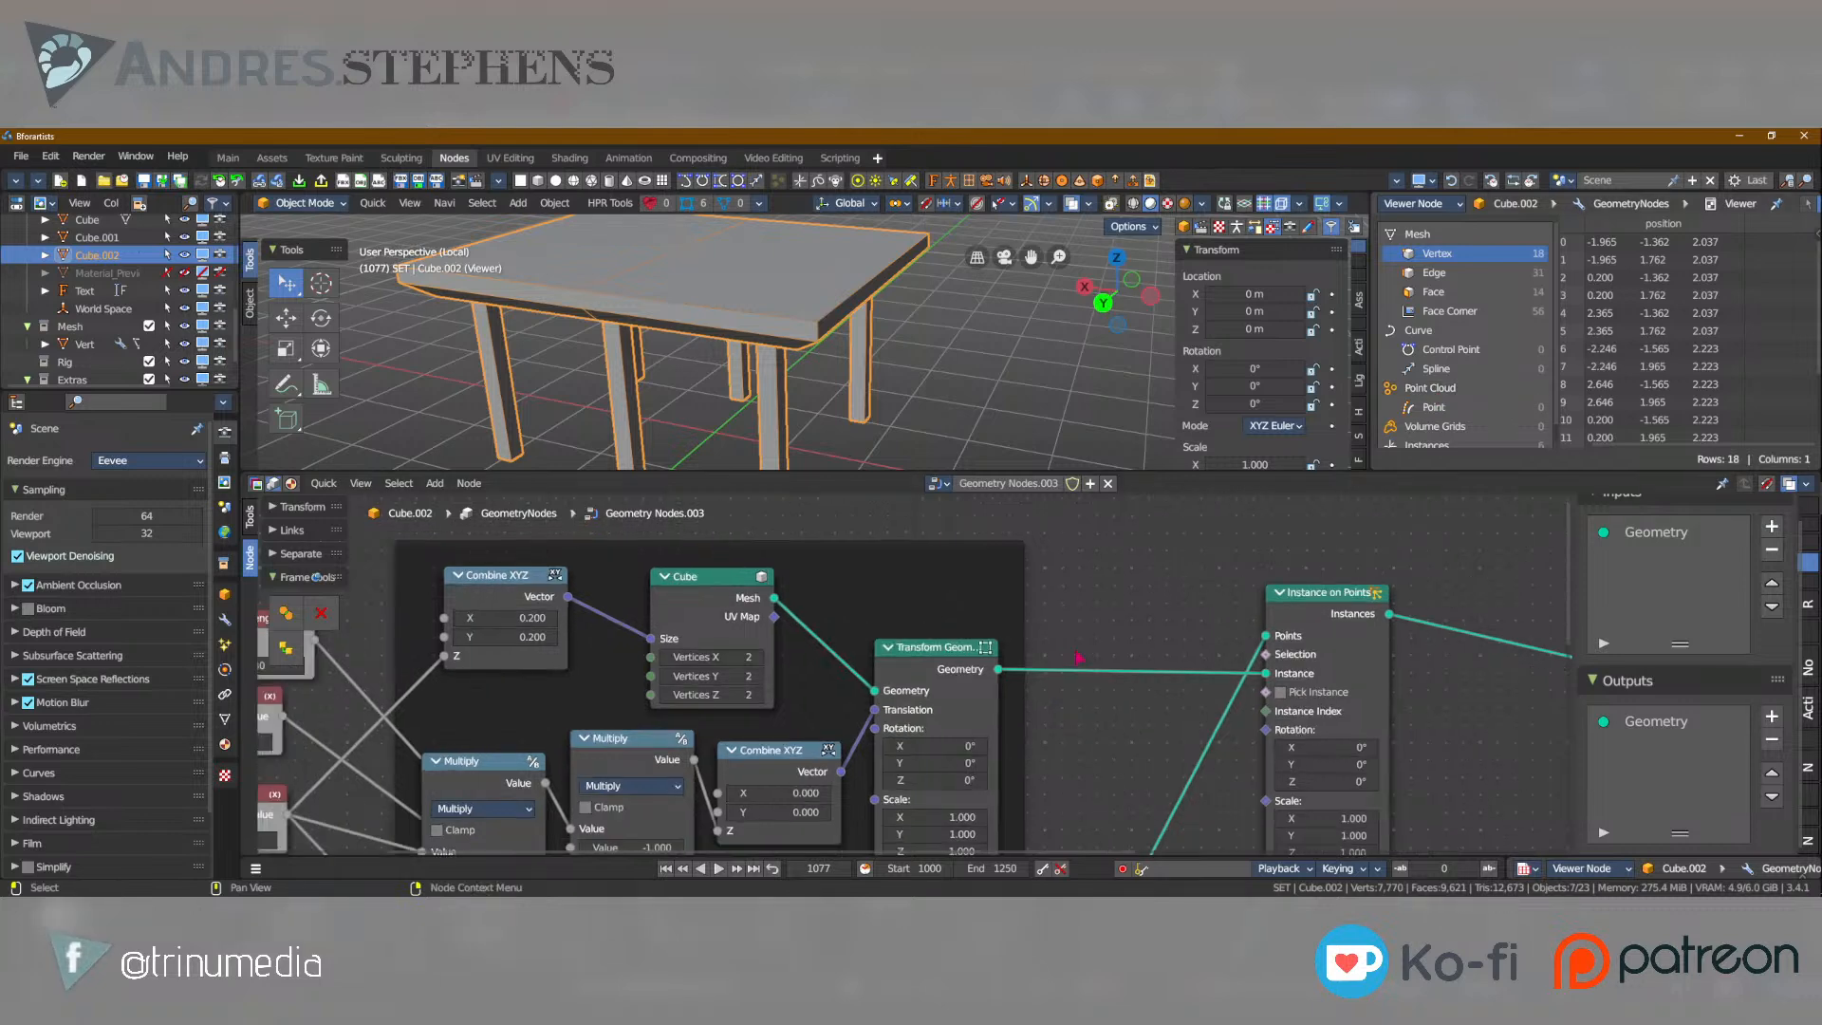
pyautogui.scroll(-2, 964, 646)
pyautogui.moveTo(1387, 740); pyautogui.dragTo(862, 658, button='middle')
pyautogui.scroll(2, 1282, 631)
pyautogui.scroll(5, 1310, 601)
pyautogui.moveTo(1316, 601); pyautogui.dragTo(844, 733, button='middle')
pyautogui.click(991, 513)
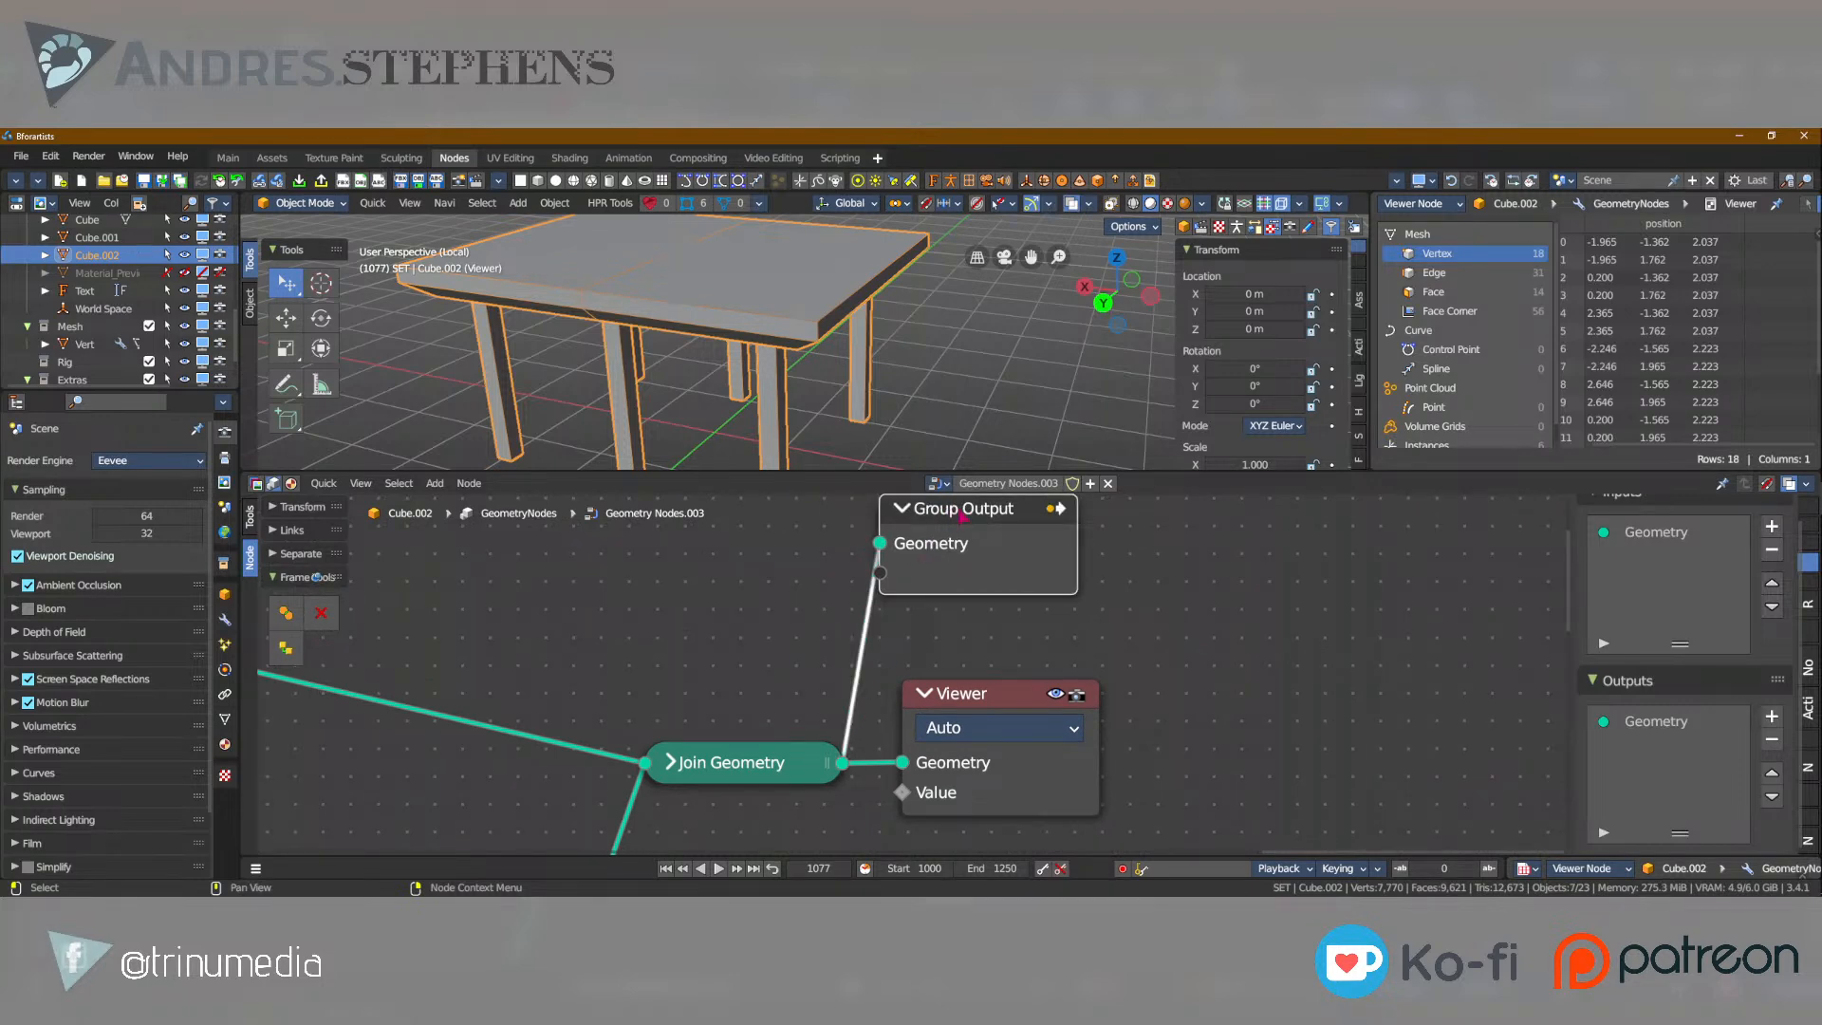
pyautogui.moveTo(965, 509); pyautogui.dragTo(995, 577)
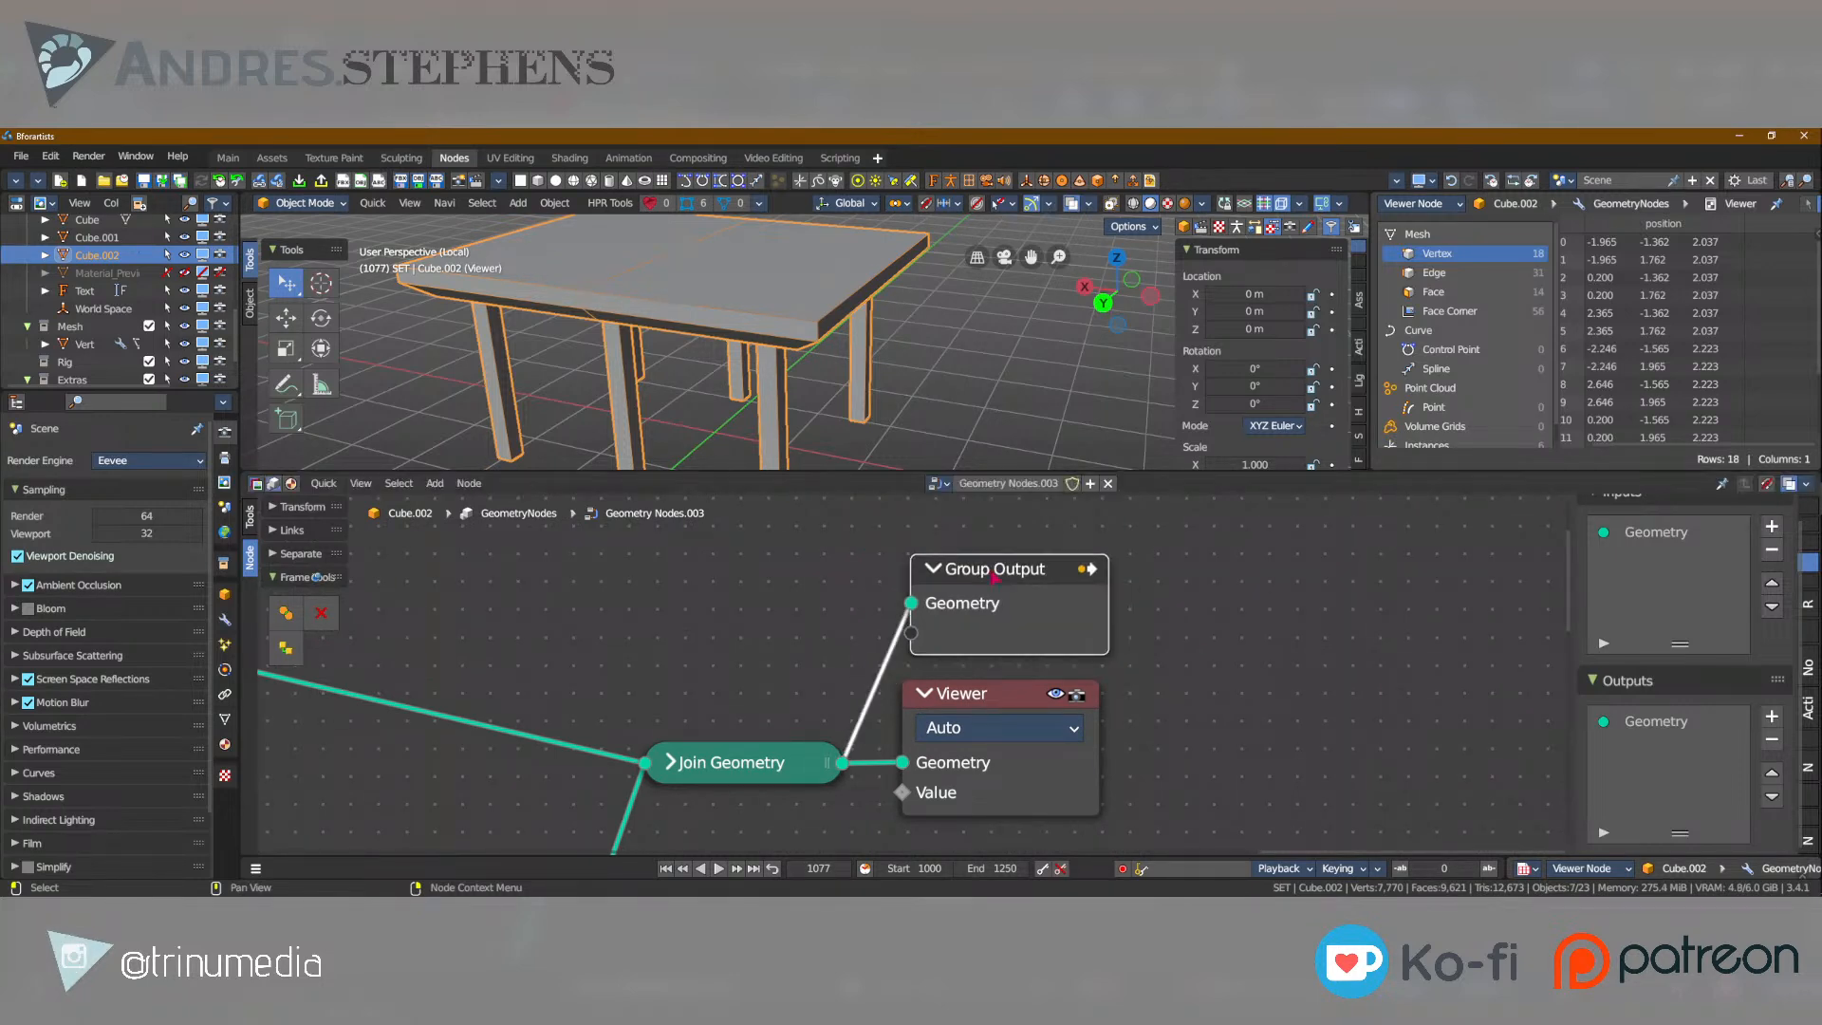
# Examine the complete table node tree, from the size and height values through the leg frame to Join Geometry.
pyautogui.scroll(-6, 849, 721)
pyautogui.moveTo(601, 799); pyautogui.dragTo(677, 745, button='middle')
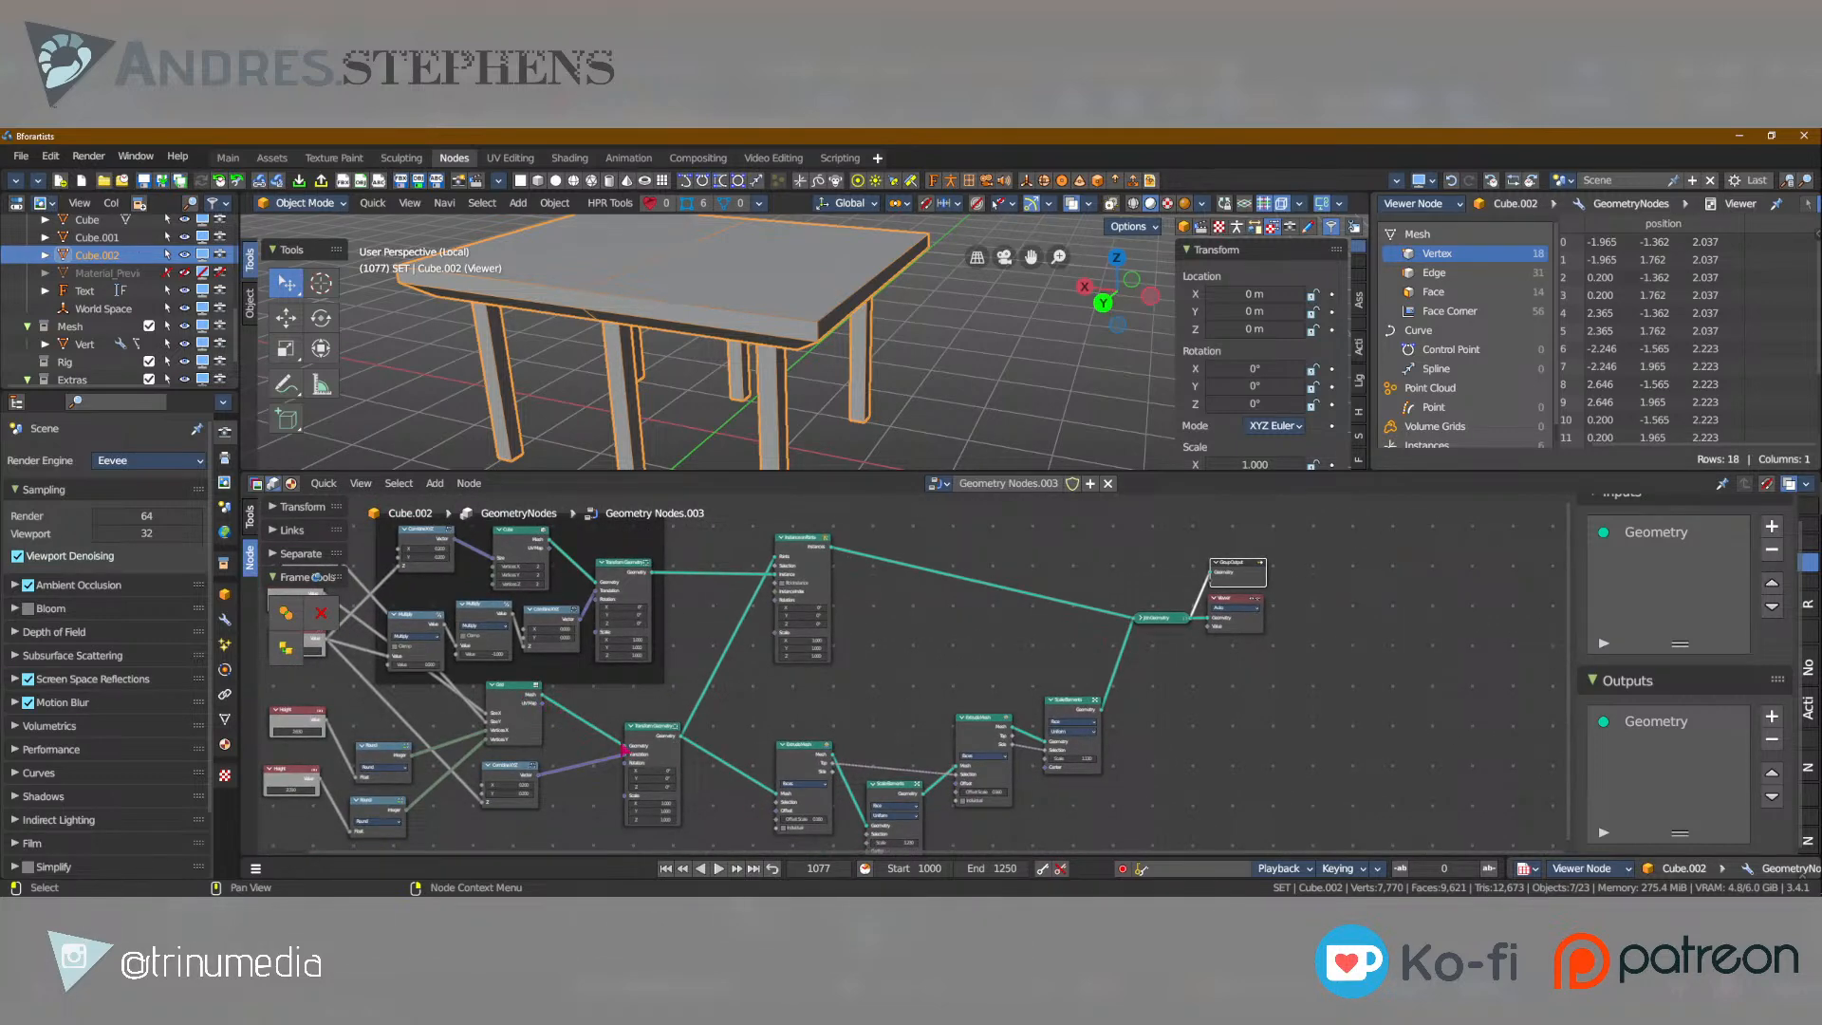
pyautogui.scroll(2, 644, 759)
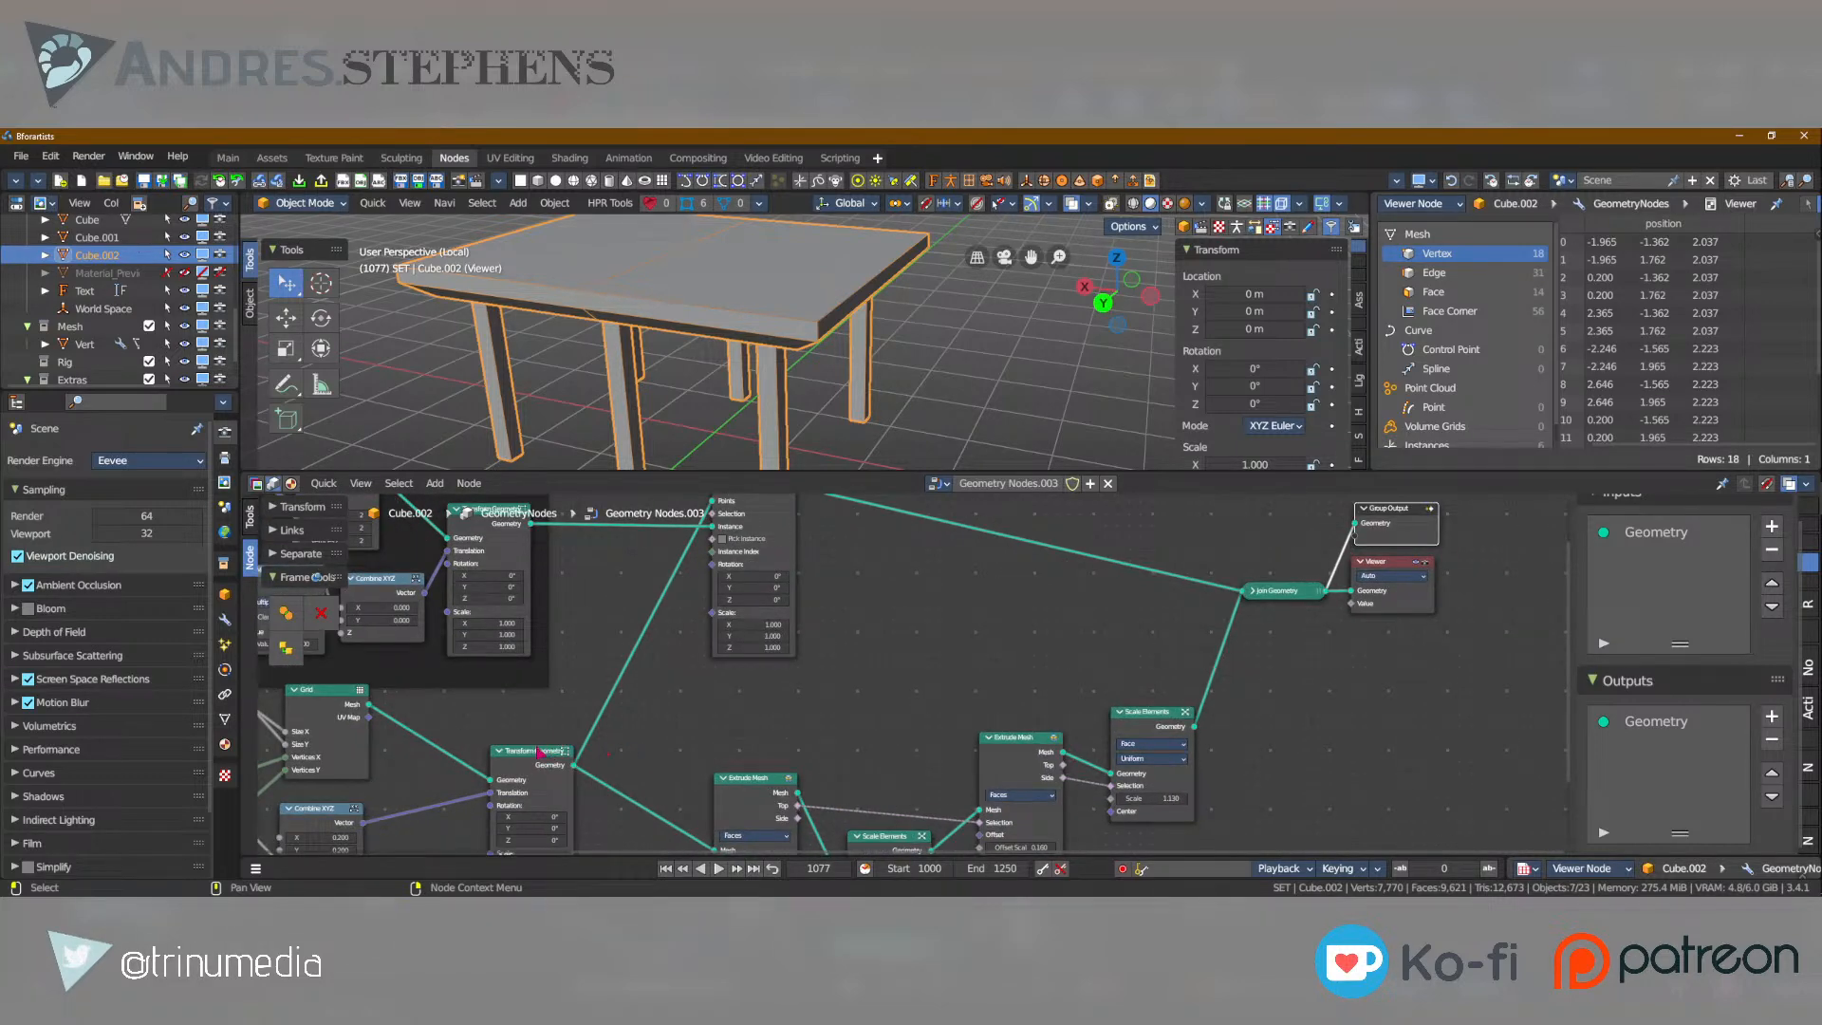
pyautogui.moveTo(546, 753); pyautogui.dragTo(1091, 656, button='middle')
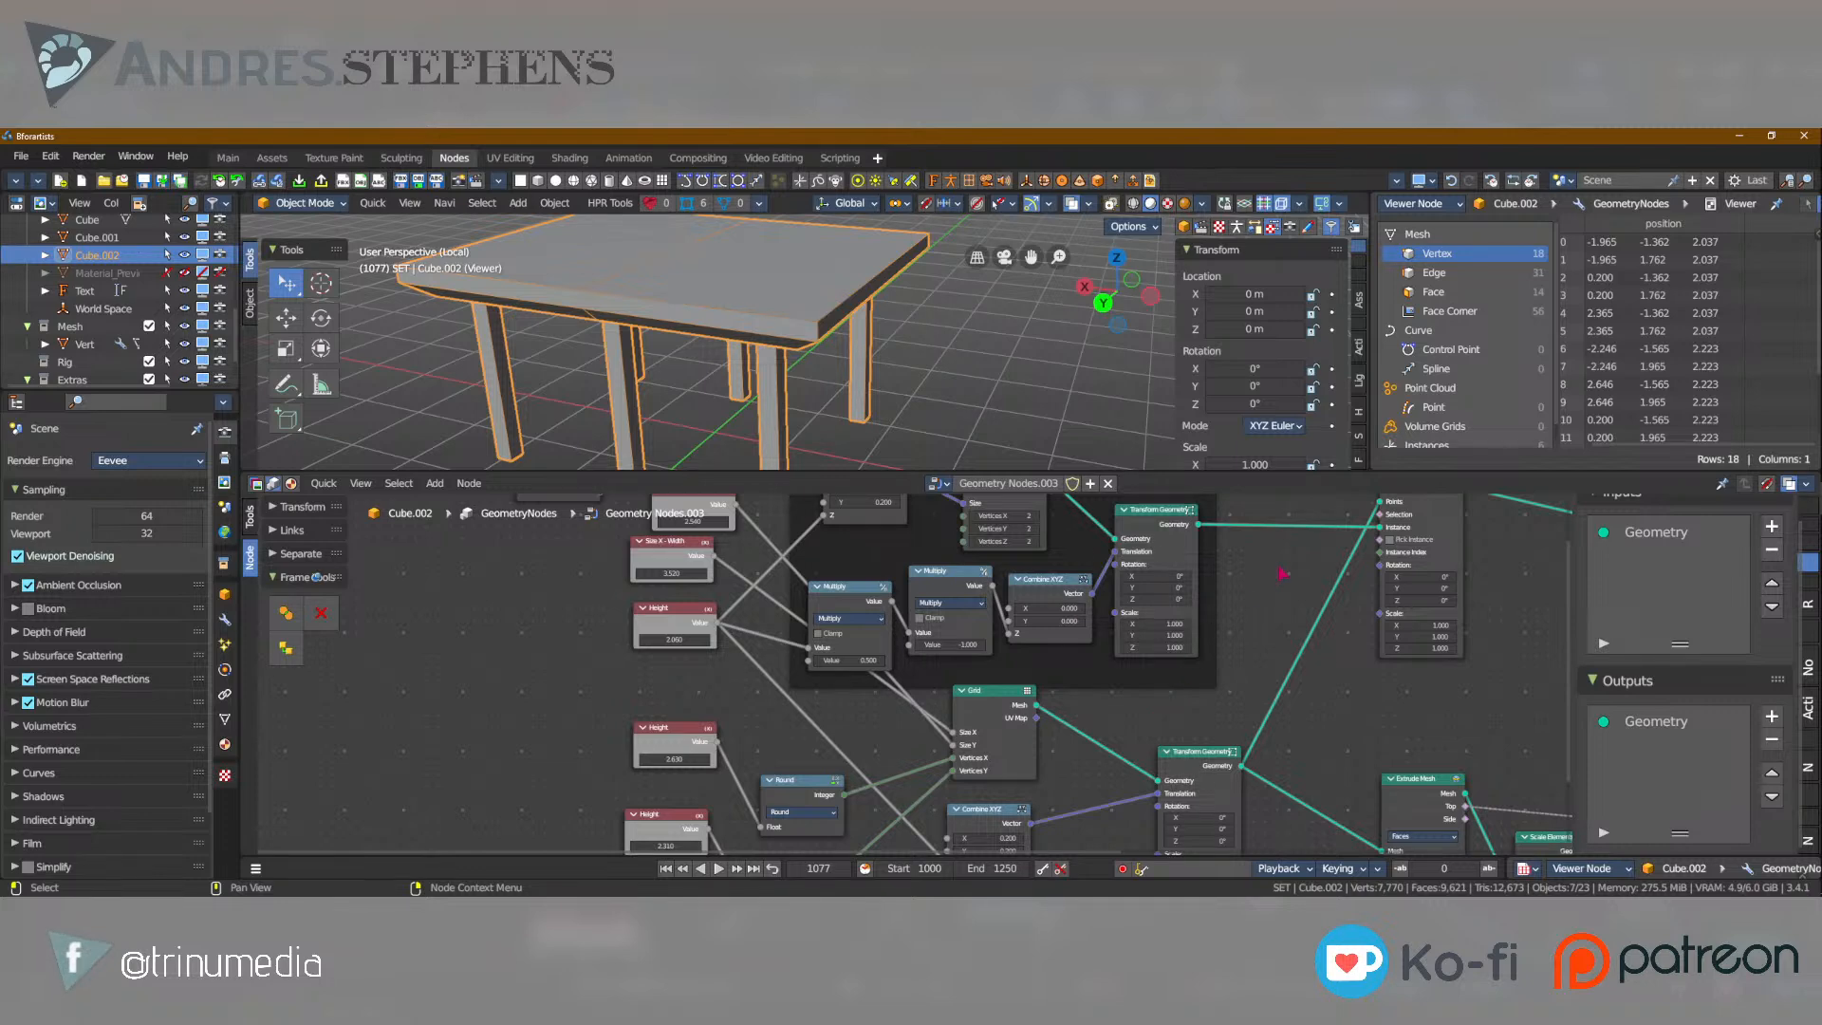
pyautogui.moveTo(1216, 610); pyautogui.dragTo(1125, 708, button='middle')
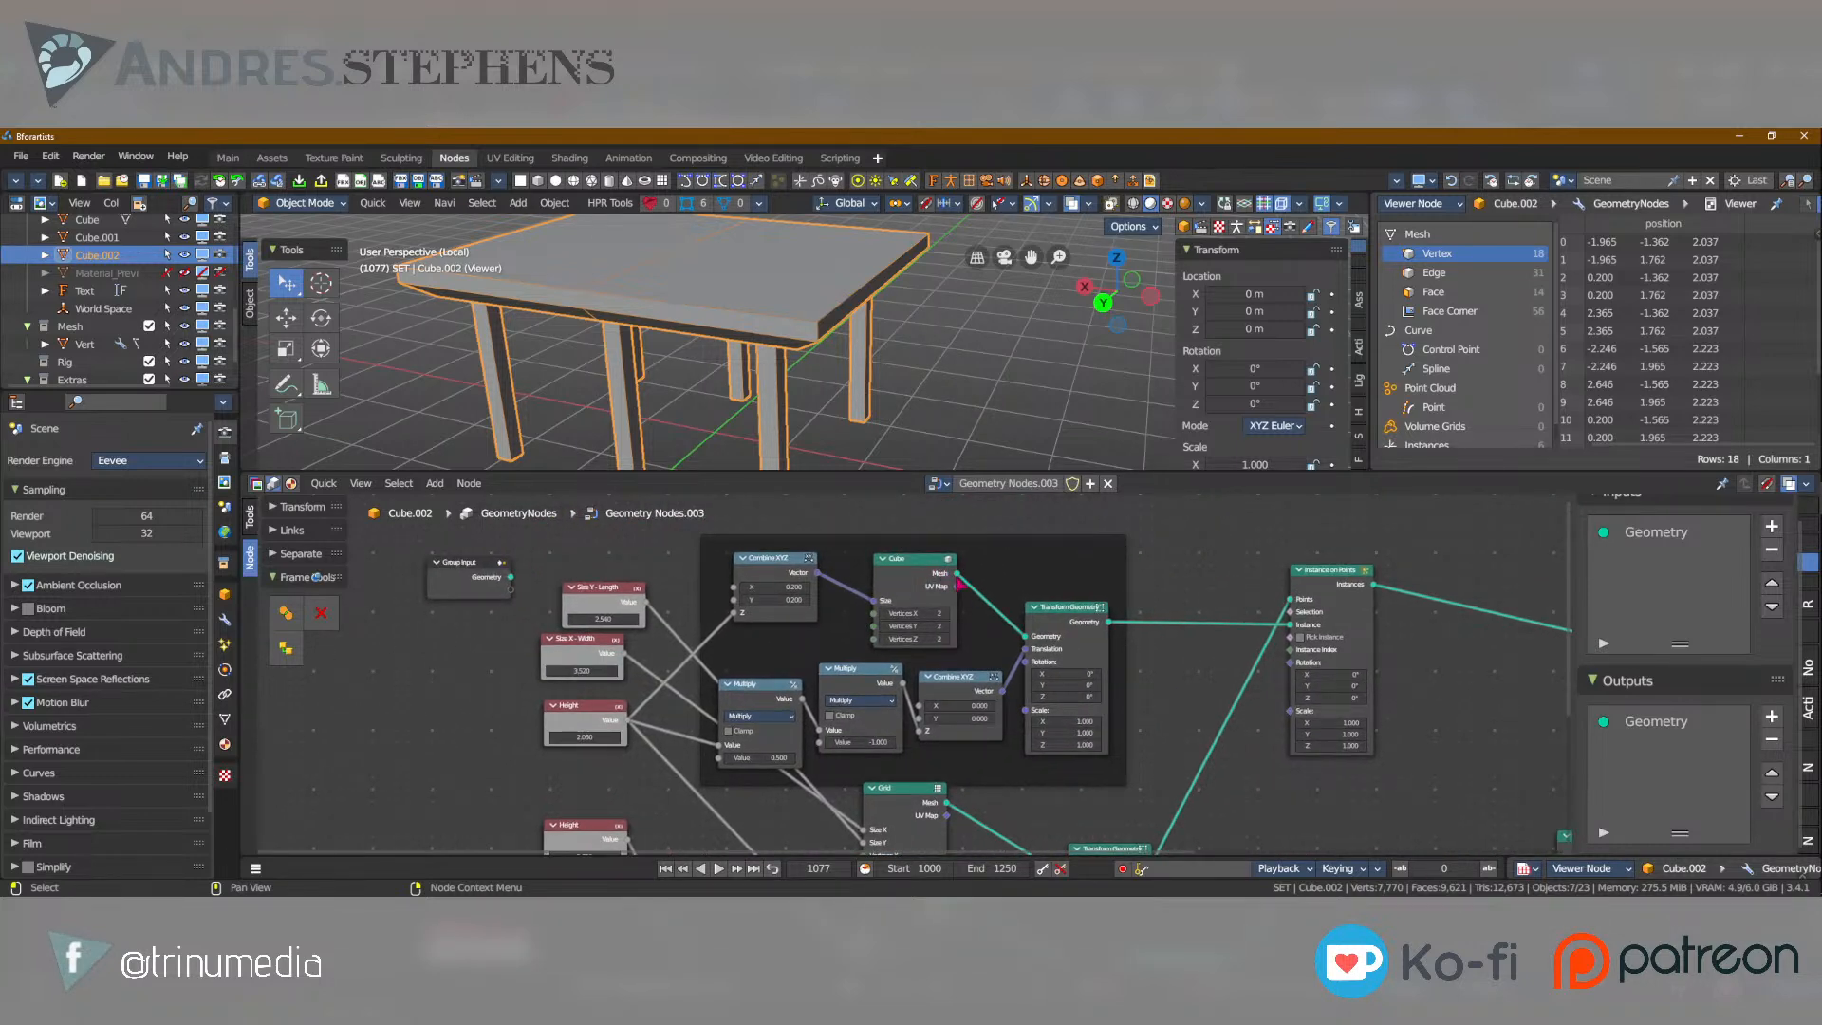
pyautogui.moveTo(961, 583); pyautogui.dragTo(723, 612, button='middle')
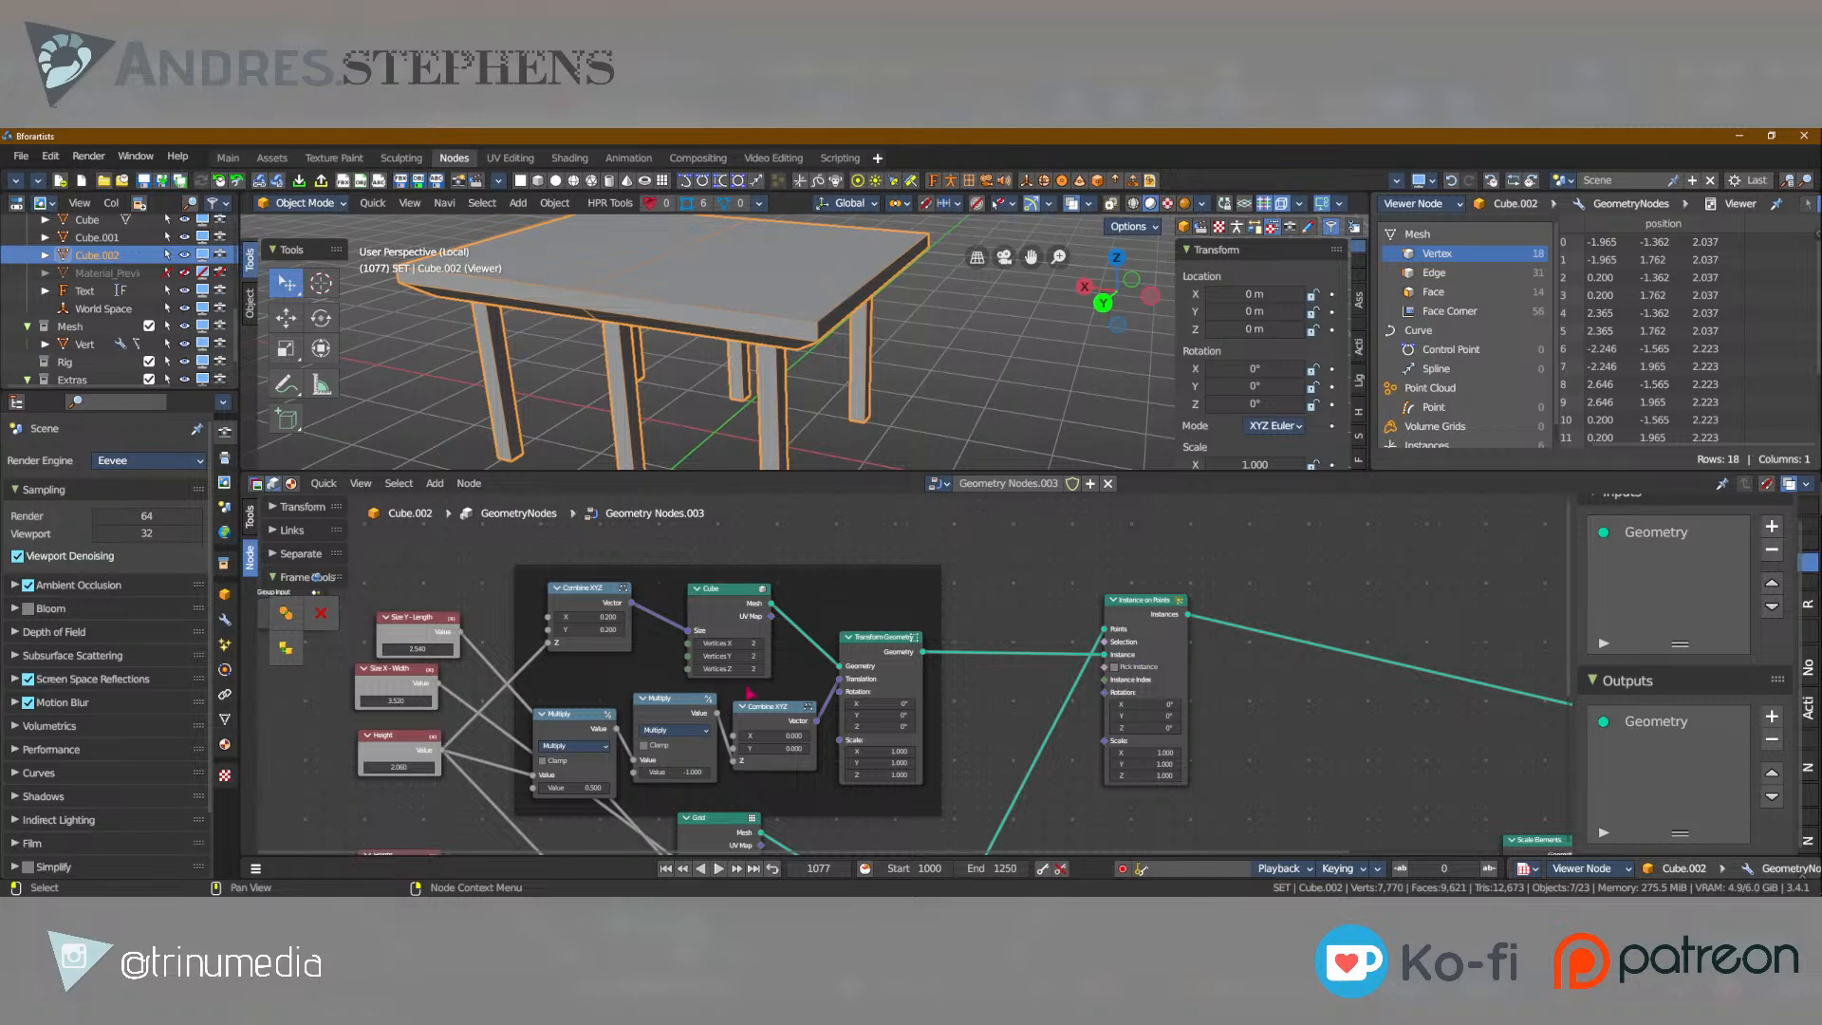
pyautogui.scroll(6, 726, 713)
pyautogui.moveTo(678, 740); pyautogui.dragTo(1068, 530, button='middle')
pyautogui.scroll(6, 750, 572)
pyautogui.moveTo(804, 554); pyautogui.dragTo(807, 698, button='middle')
pyautogui.scroll(-3, 764, 596)
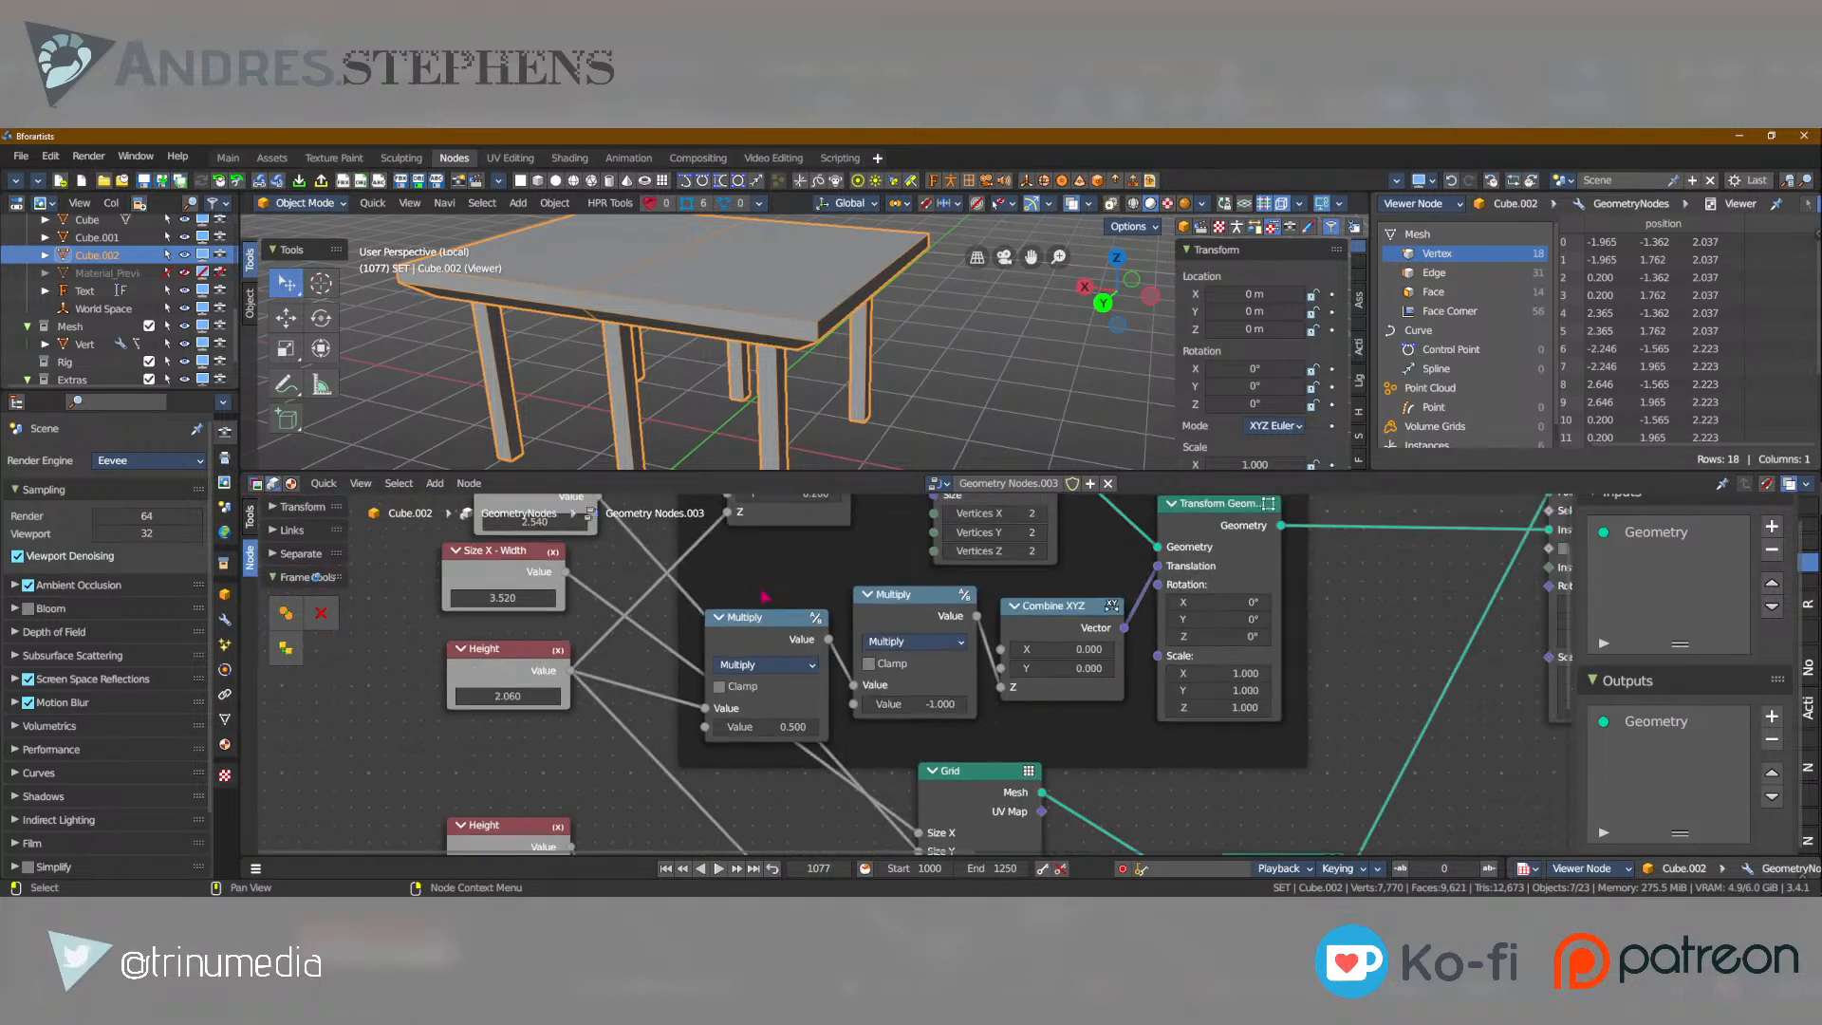
pyautogui.scroll(-3, 764, 596)
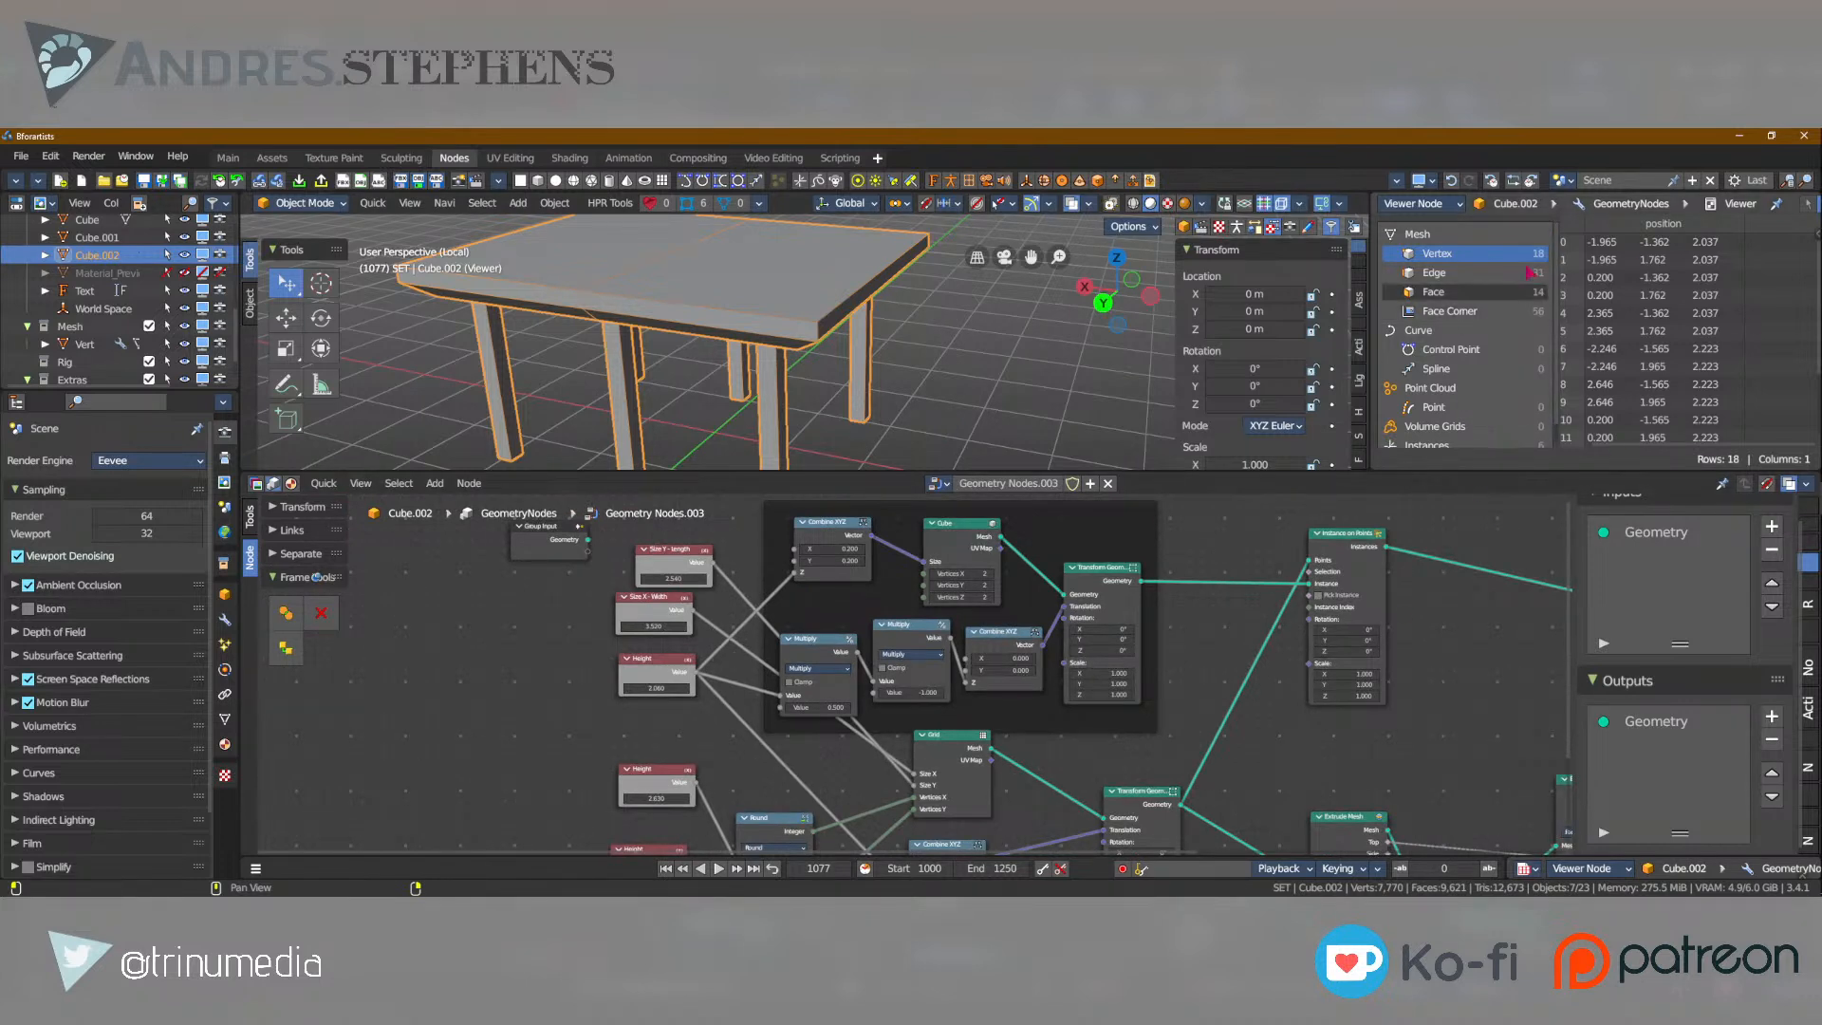
pyautogui.moveTo(1047, 510); pyautogui.dragTo(824, 529, button='middle')
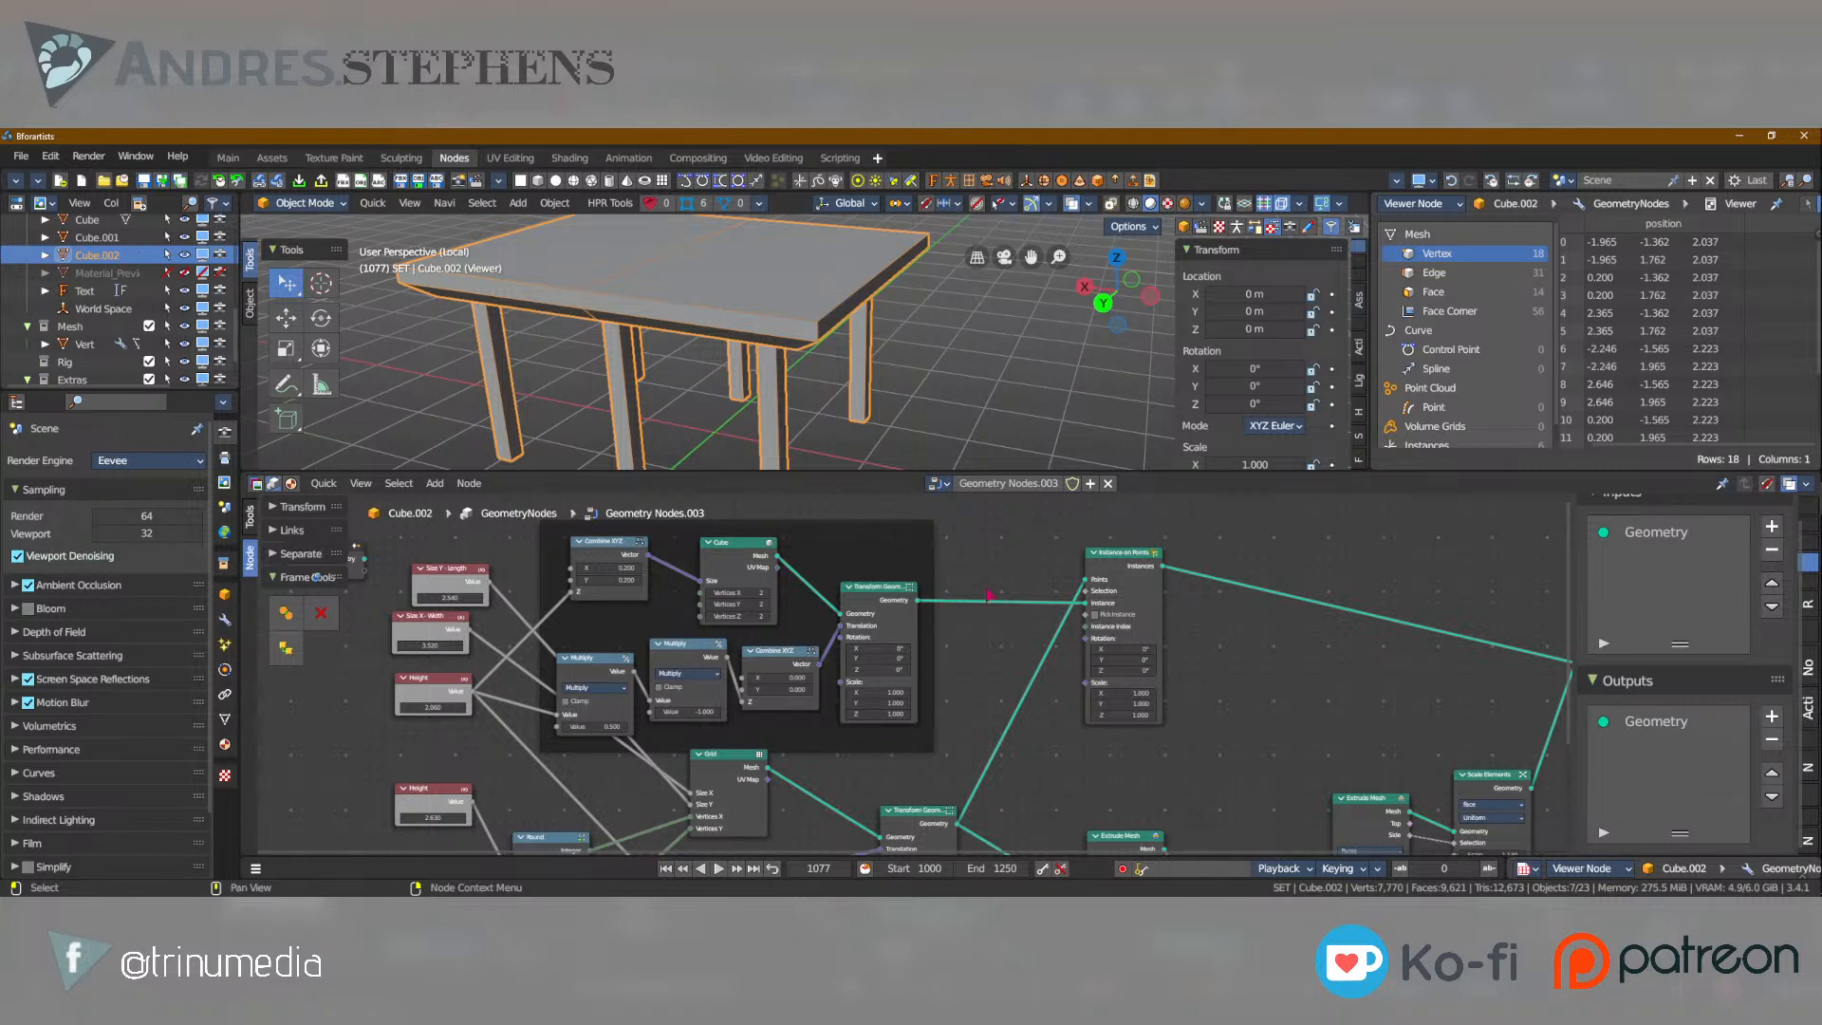
pyautogui.moveTo(1345, 710); pyautogui.dragTo(1254, 675, button='middle')
pyautogui.scroll(-2, 902, 679)
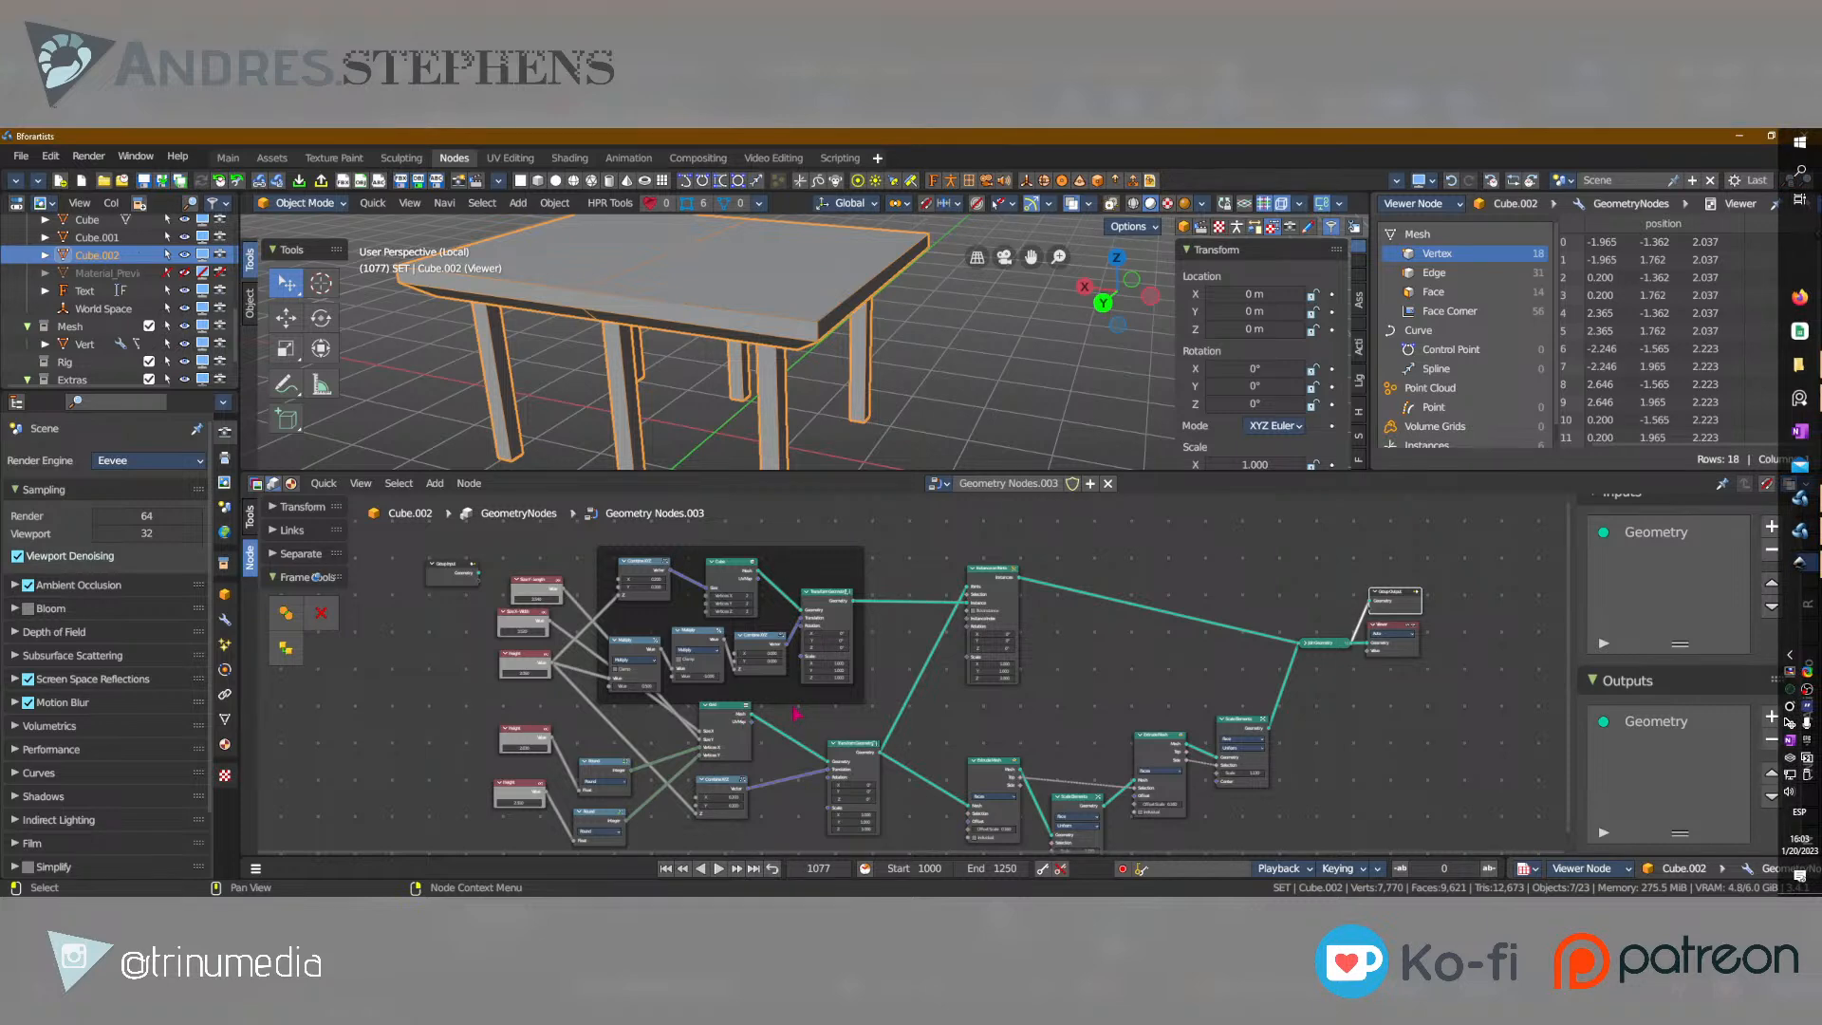
pyautogui.scroll(-2, 795, 713)
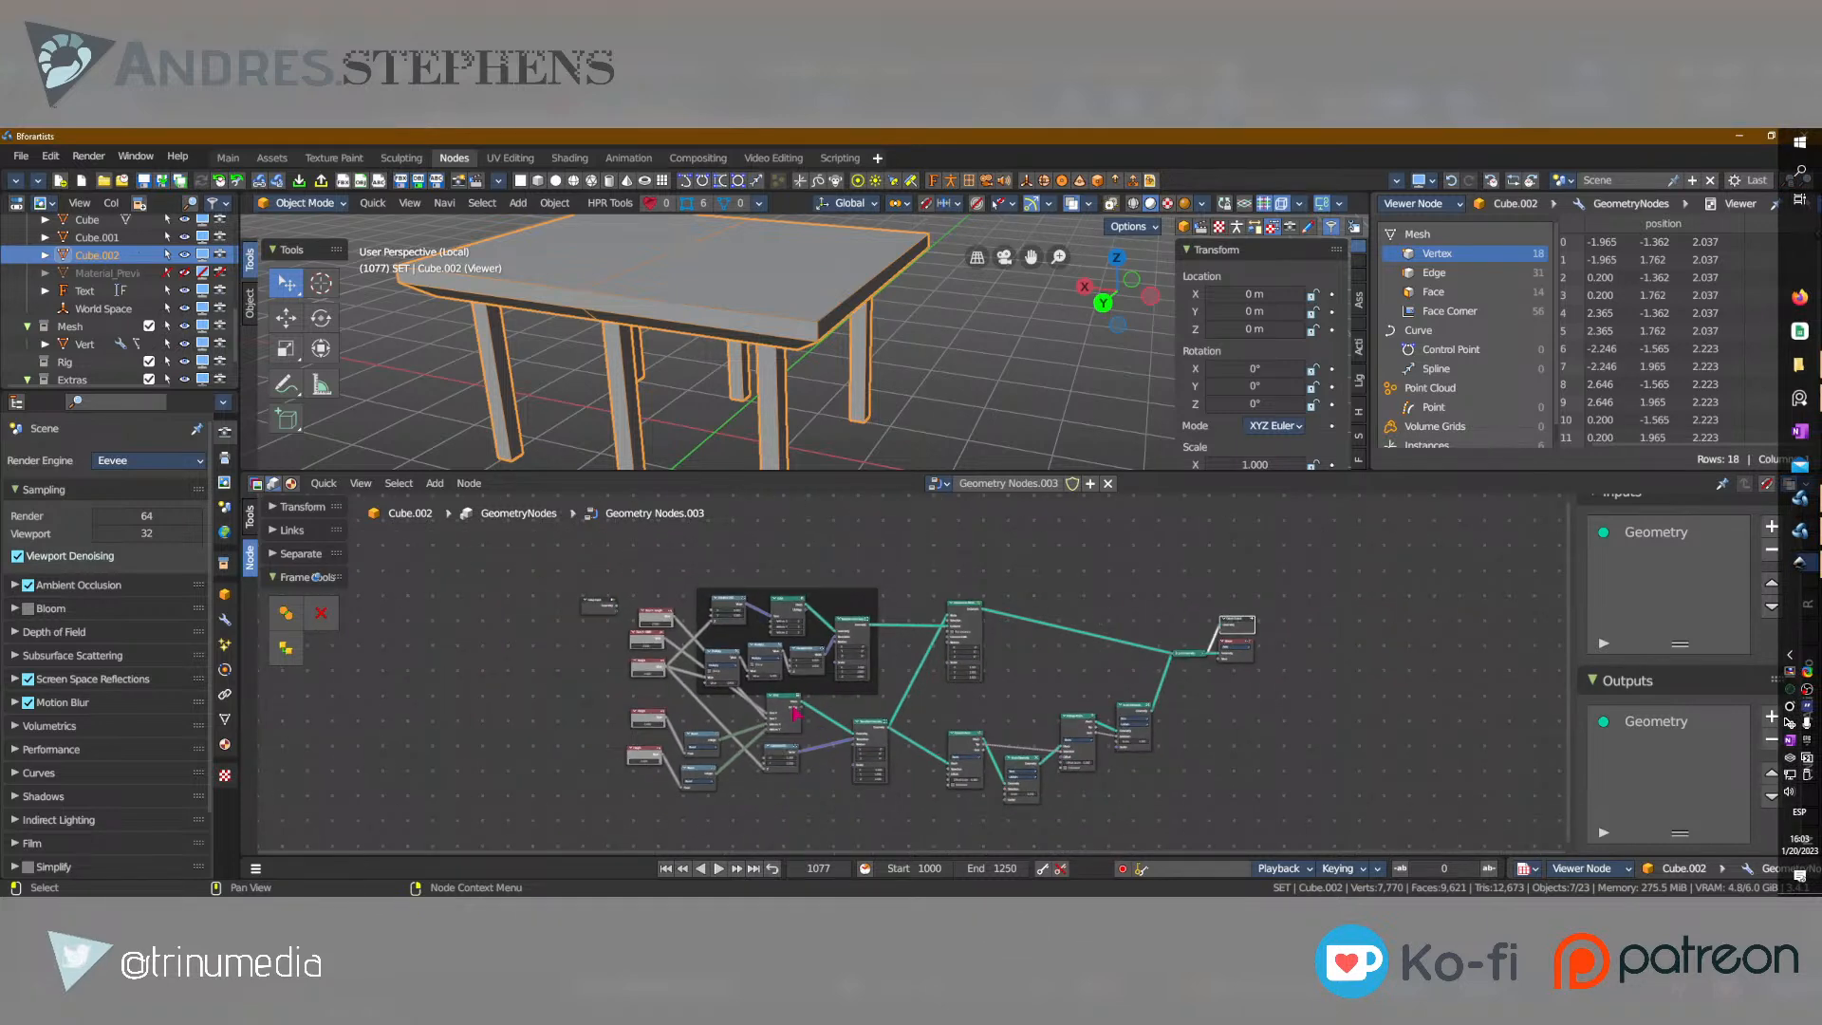
# Switch to the image viewer and browse the example images for the Curve to Points and Curve Length nodes.
pyautogui.click(416, 639)
pyautogui.scroll(2, 1006, 795)
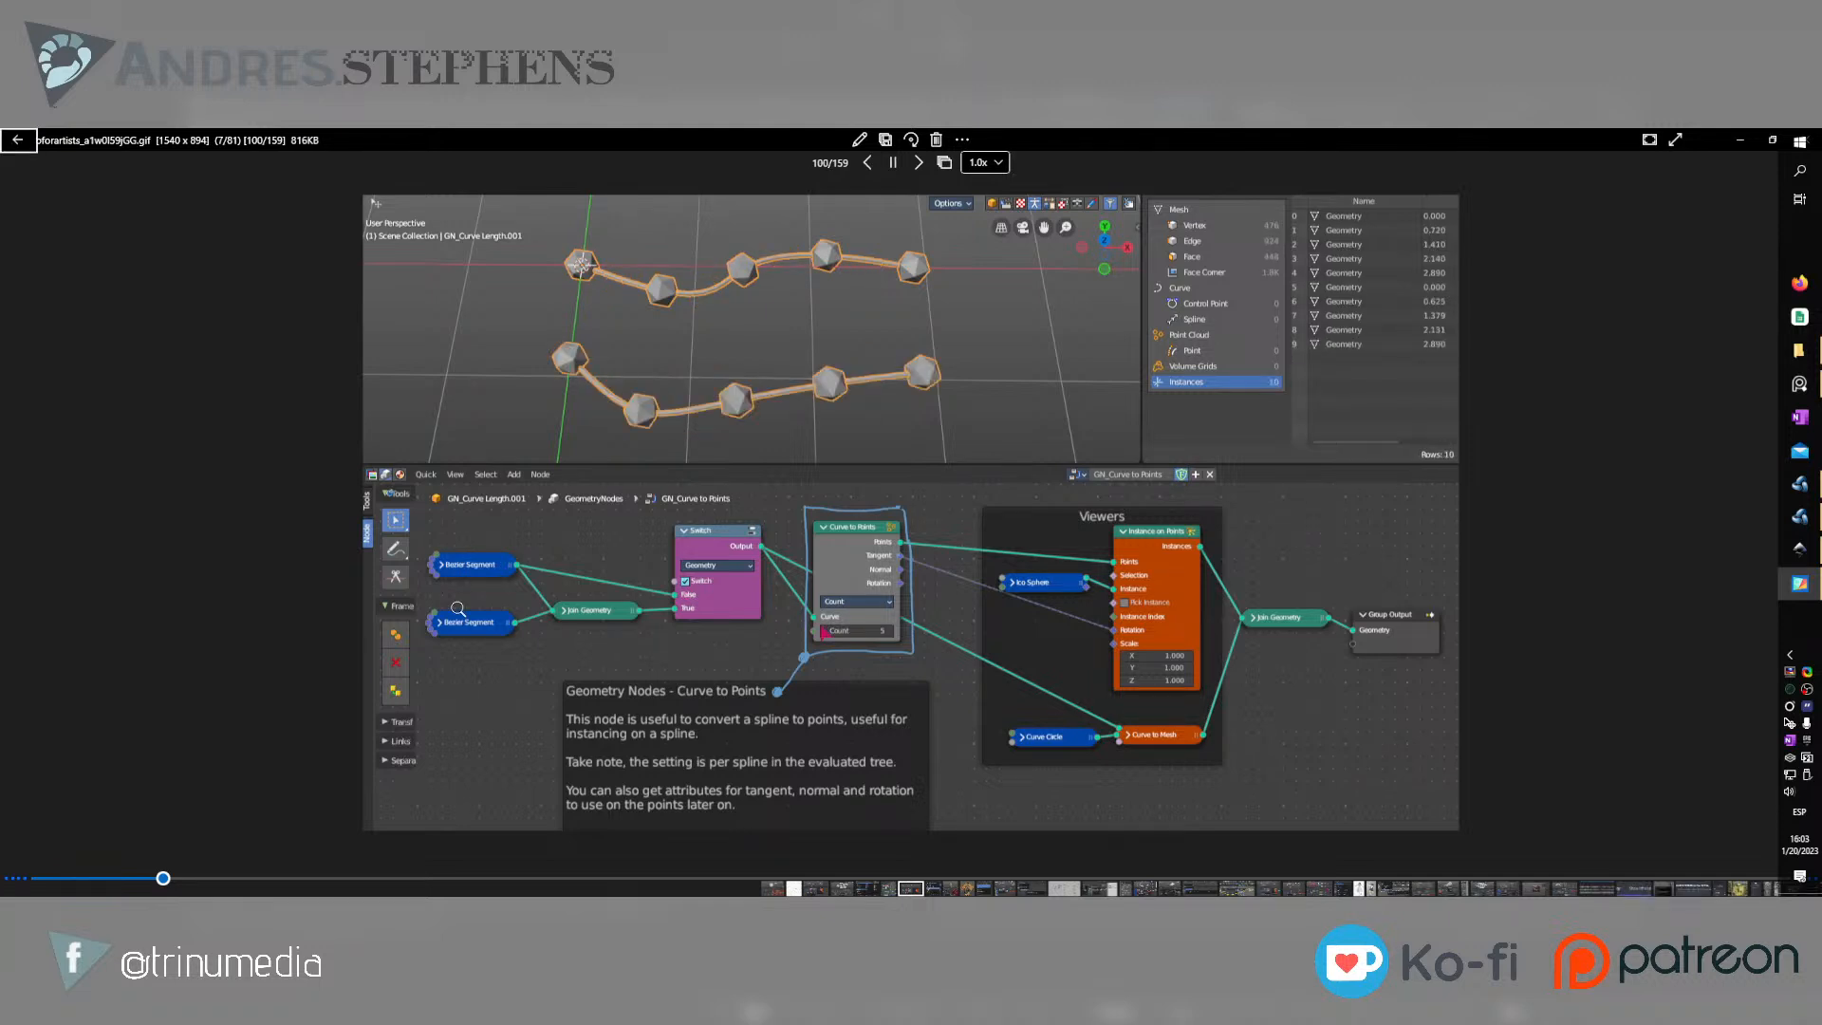
pyautogui.click(17, 139)
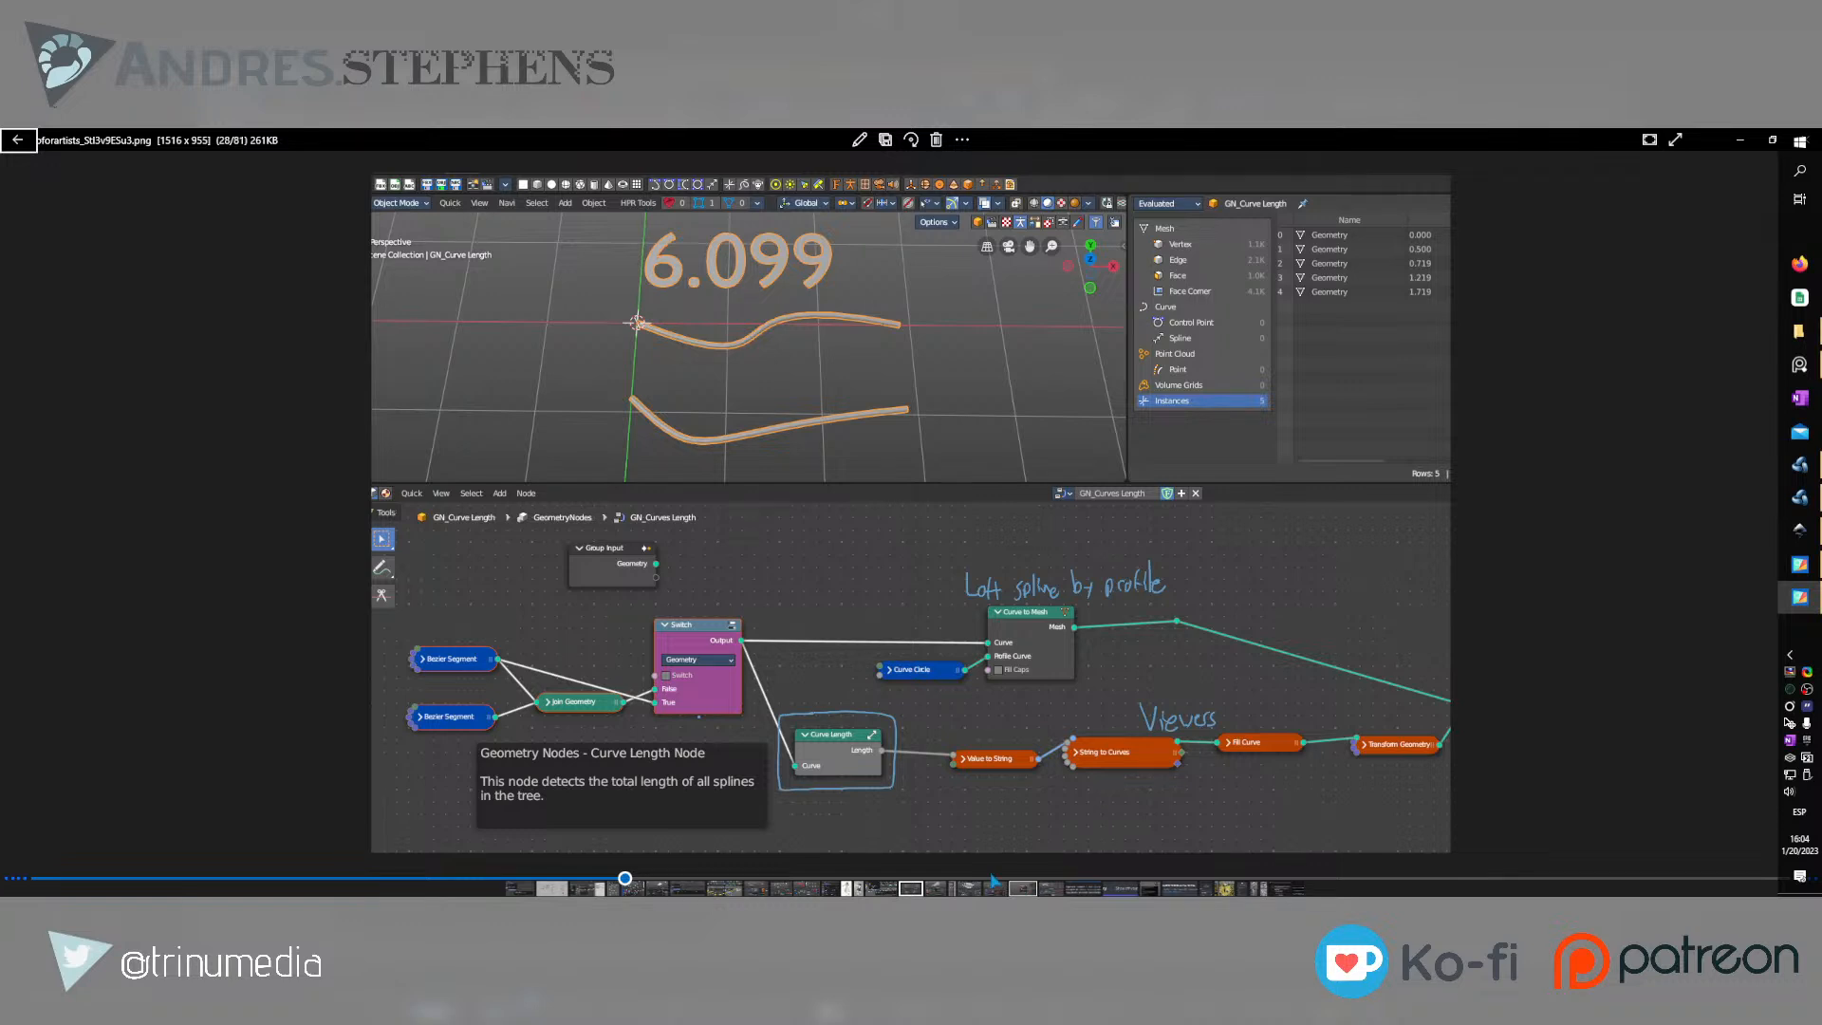
pyautogui.click(994, 882)
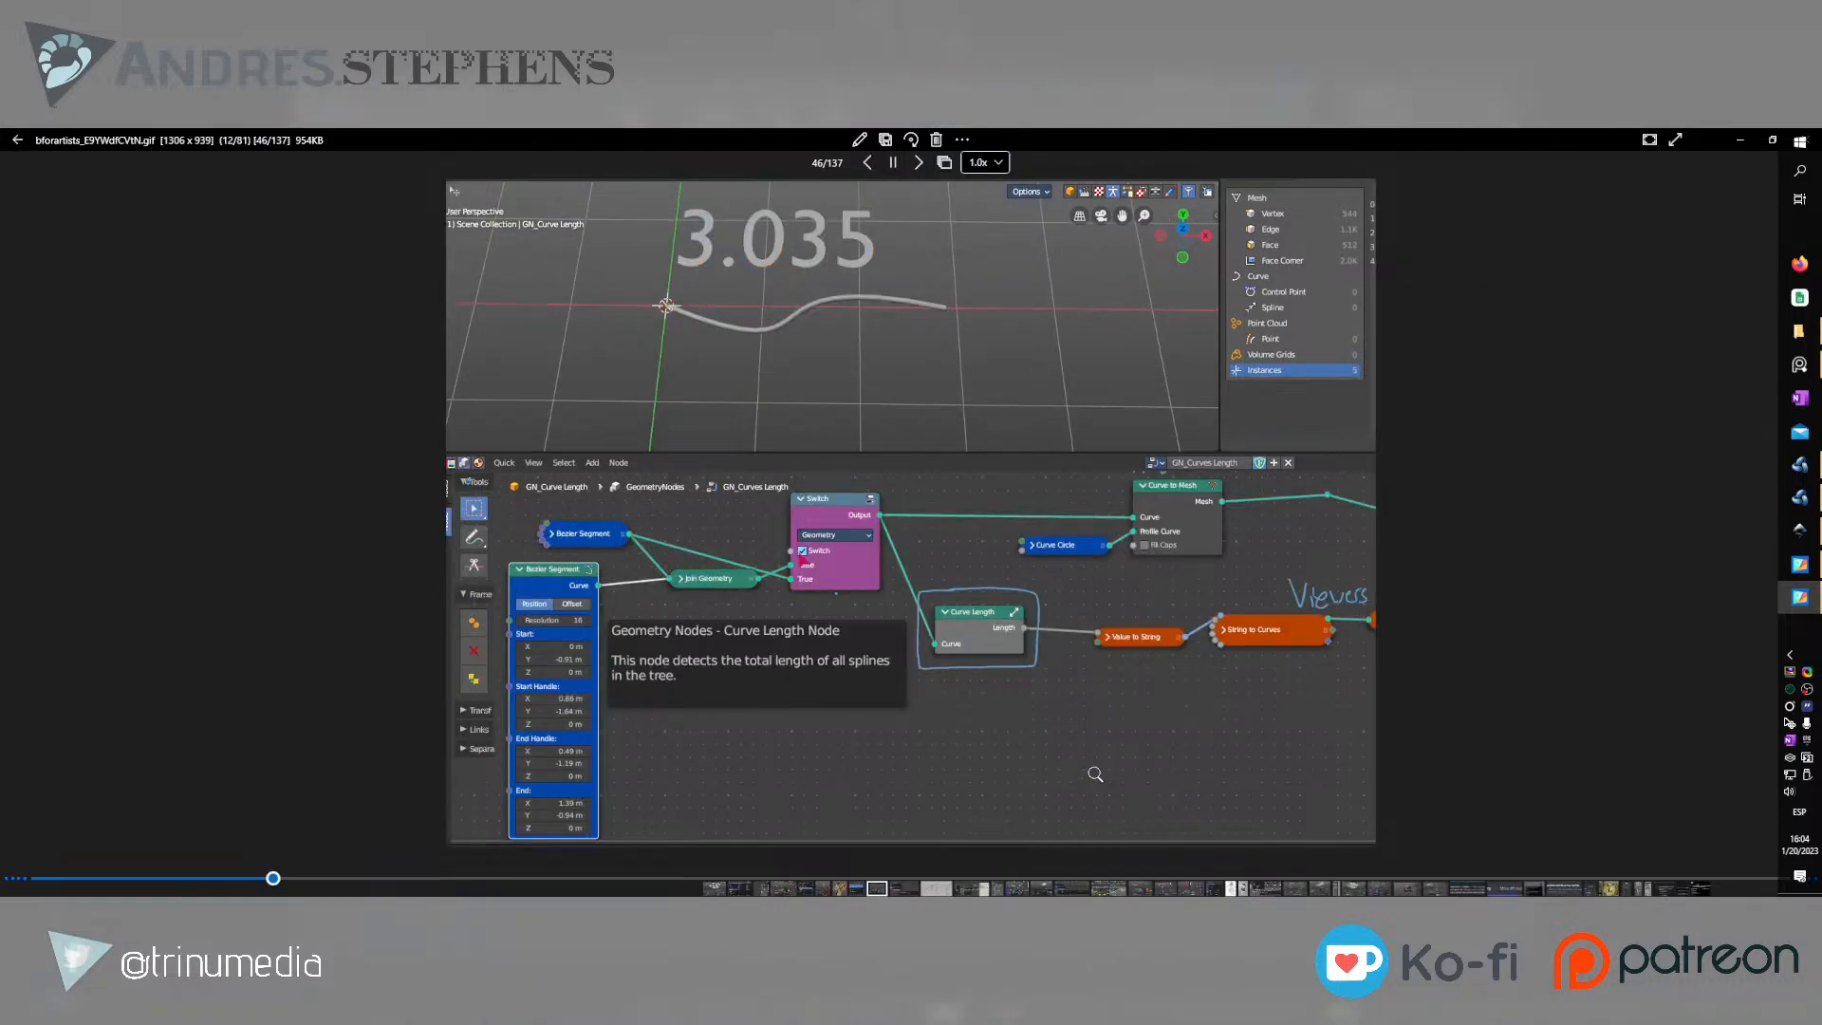